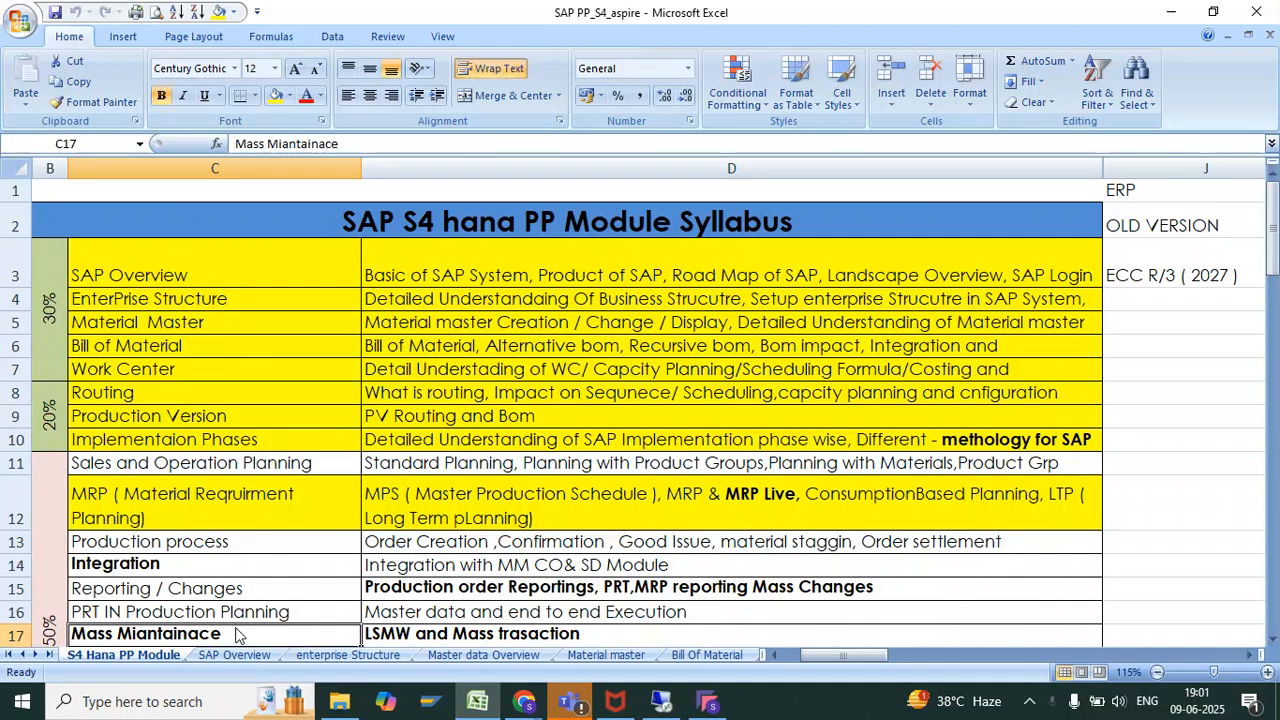
Review the syllabus topics around Mass Miantainace and Avalibity Chceck, and select the Production process row with its description
{"action": "key", "text": "Down"}
{"action": "key", "text": "Right"}
{"action": "key", "text": "Down"}
{"action": "key", "text": "Down"}
{"action": "key", "text": "Up"}
{"action": "key", "text": "Up"}
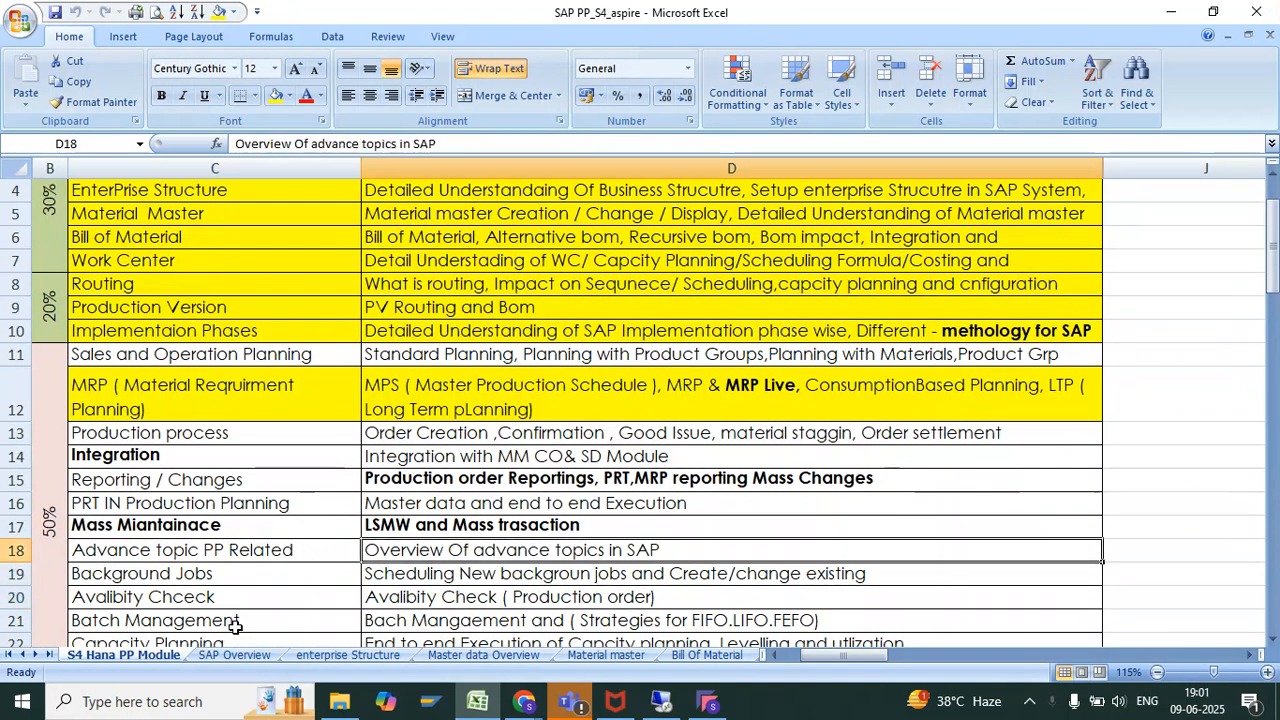
{"action": "key", "text": "Down"}
{"action": "key", "text": "Down"}
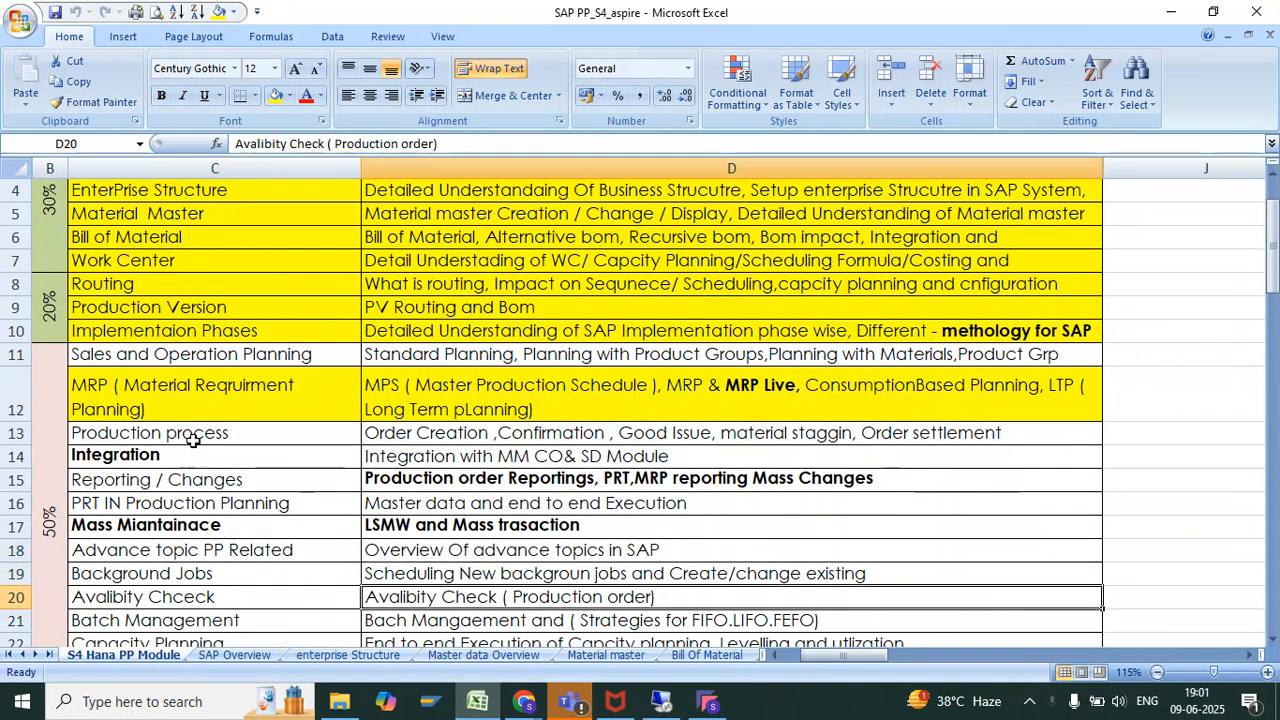
{"action": "left_click_drag", "start_coordinate": [193, 441], "coordinate": [385, 436]}
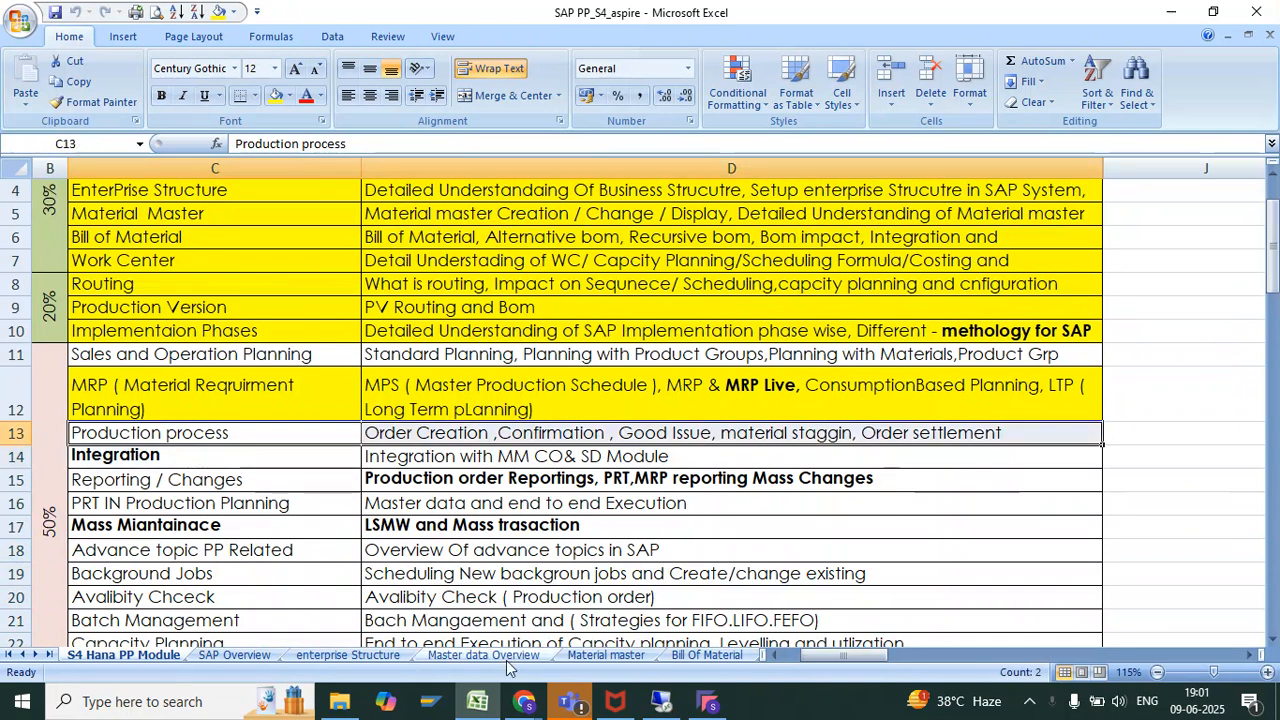
Open the Production Order Execution sheet and go through the process steps and T codes from Order Creation to Good Receipt
{"action": "left_click", "coordinate": [50, 654]}
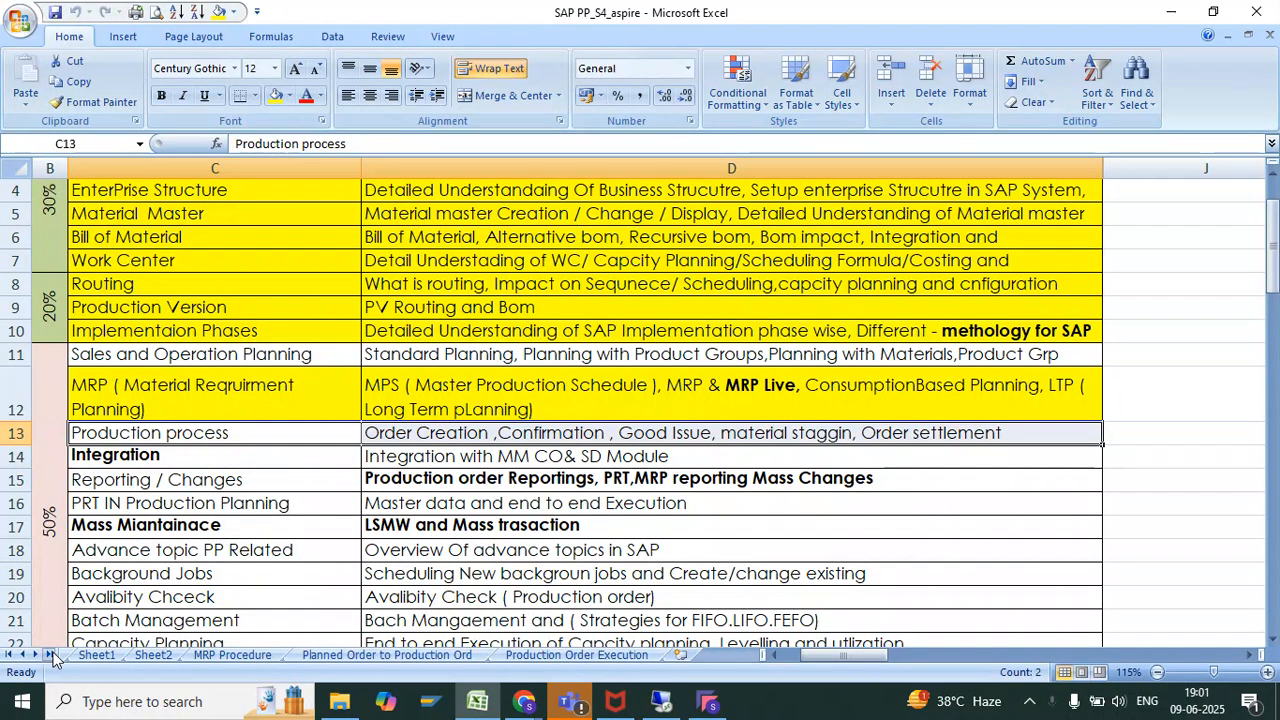
{"action": "left_click", "coordinate": [575, 655]}
{"action": "left_click", "coordinate": [115, 224]}
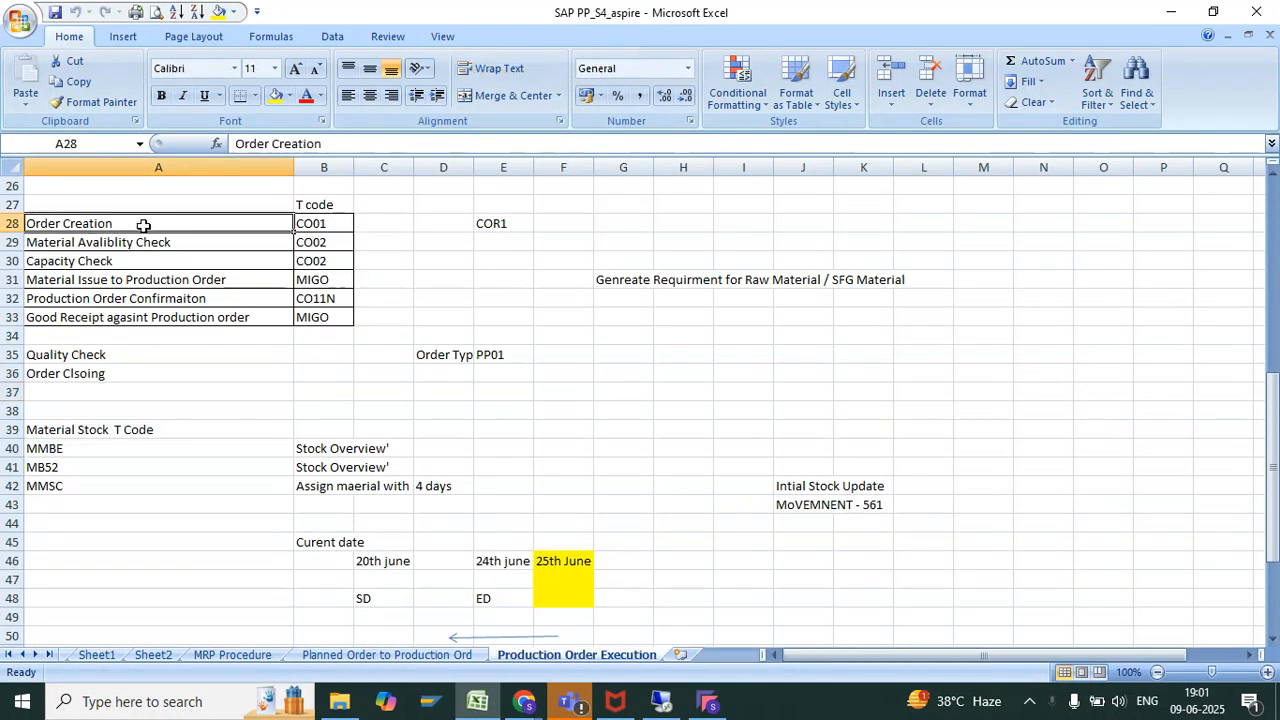
{"action": "left_click", "coordinate": [118, 243]}
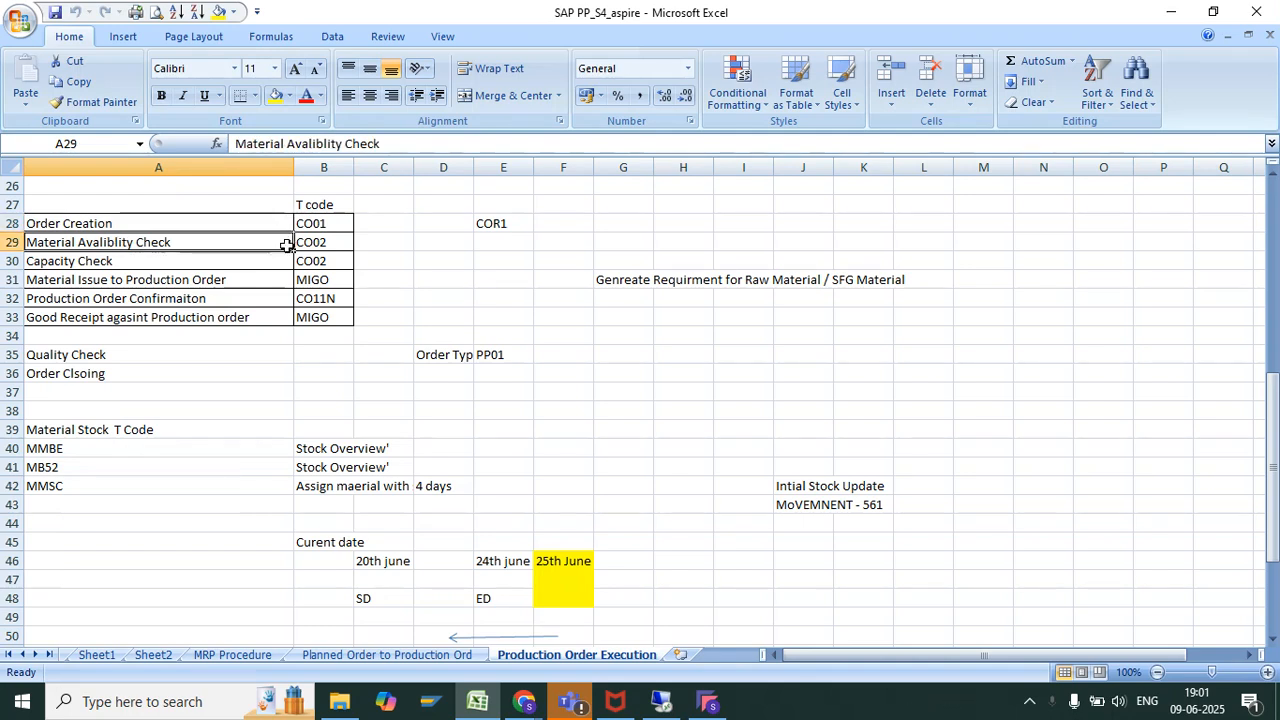
{"action": "left_click", "coordinate": [118, 261]}
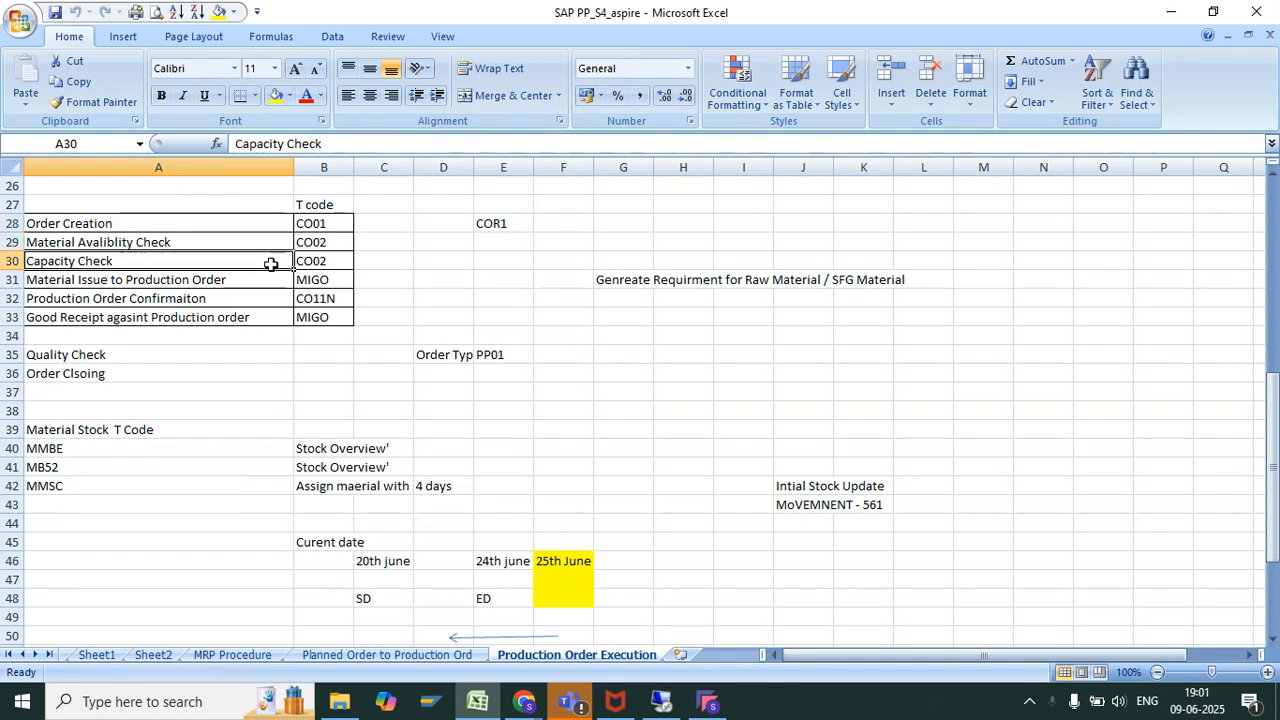
{"action": "left_click", "coordinate": [210, 278]}
{"action": "mouse_move", "coordinate": [213, 278]}
{"action": "left_mouse_down"}
{"action": "mouse_move", "coordinate": [315, 282]}
{"action": "mouse_move", "coordinate": [323, 297]}
{"action": "left_mouse_up"}
{"action": "left_click", "coordinate": [205, 302]}
{"action": "left_click_drag", "start_coordinate": [188, 316], "coordinate": [311, 318]}
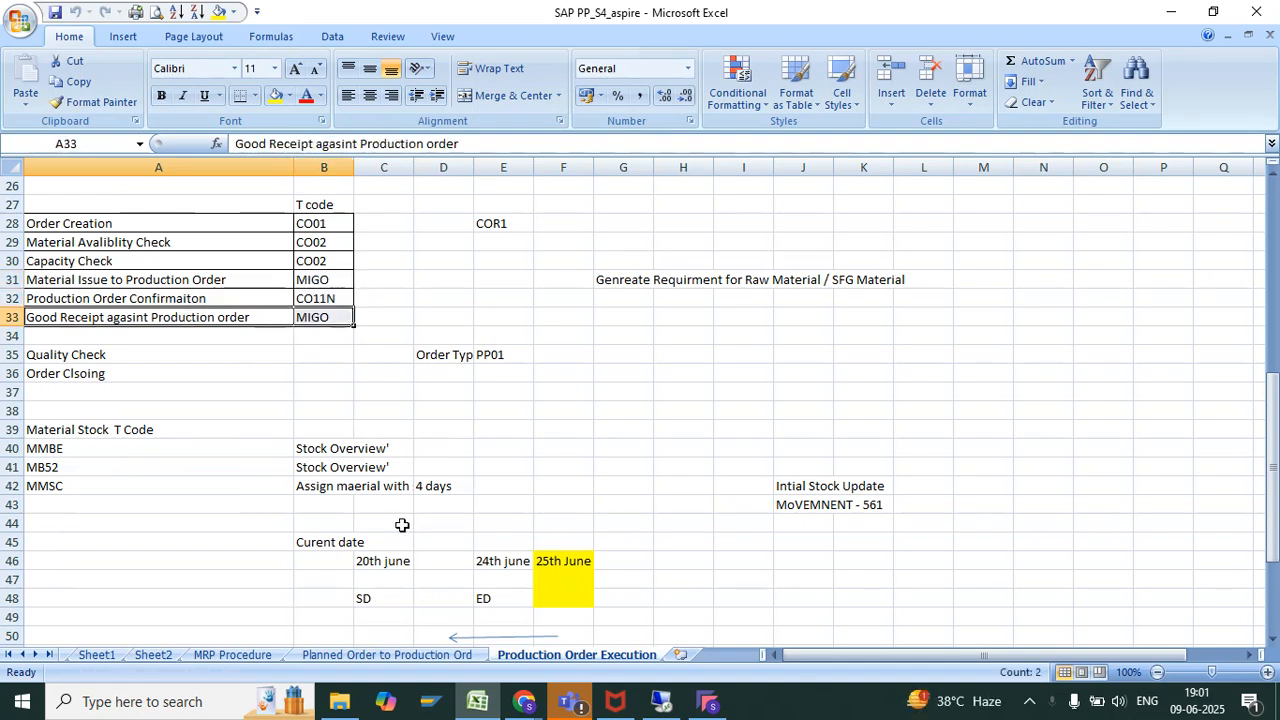
Enter the notes "Mannual good Issue" in C58 and "Mmanual Gr' of Material" in C59, and select both cells
{"action": "scroll", "coordinate": [401, 525], "scroll_direction": "down", "scroll_amount": 5}
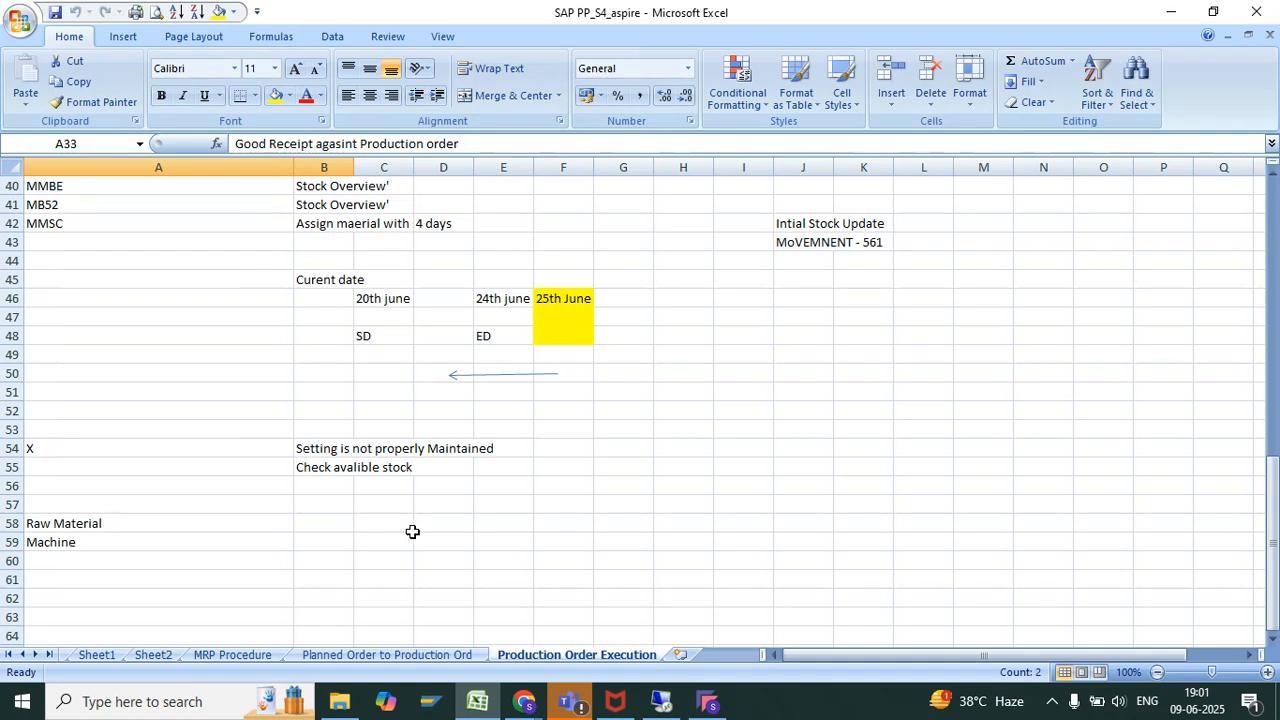
{"action": "left_click", "coordinate": [408, 527]}
{"action": "type", "text": "Mannual "}
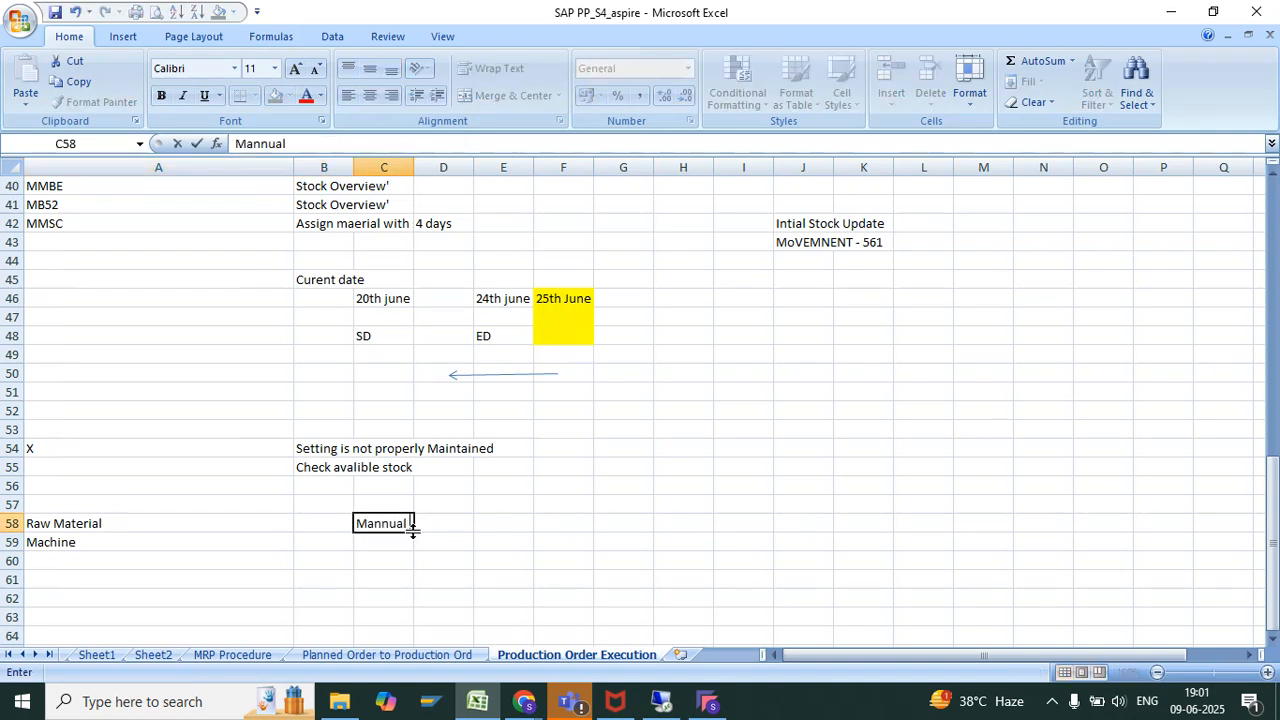
{"action": "type", "text": "good Issue"}
{"action": "key", "text": "Return"}
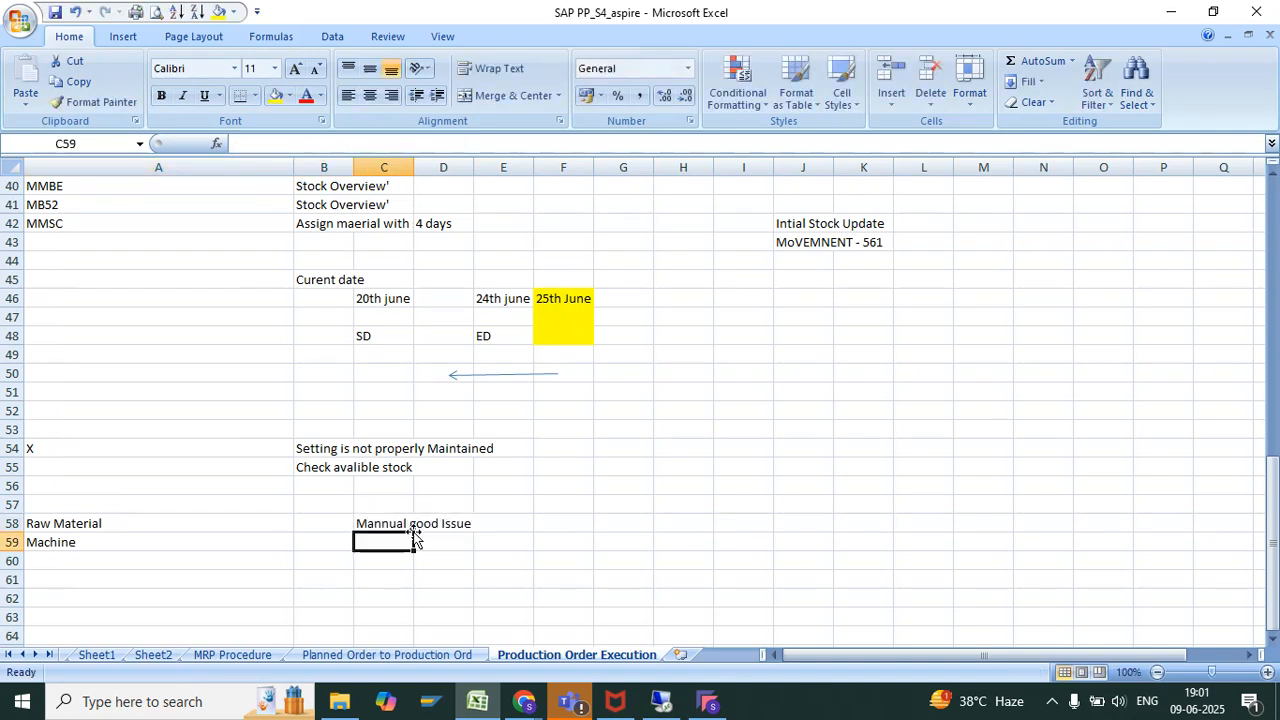
{"action": "type", "text": "Mmanua"}
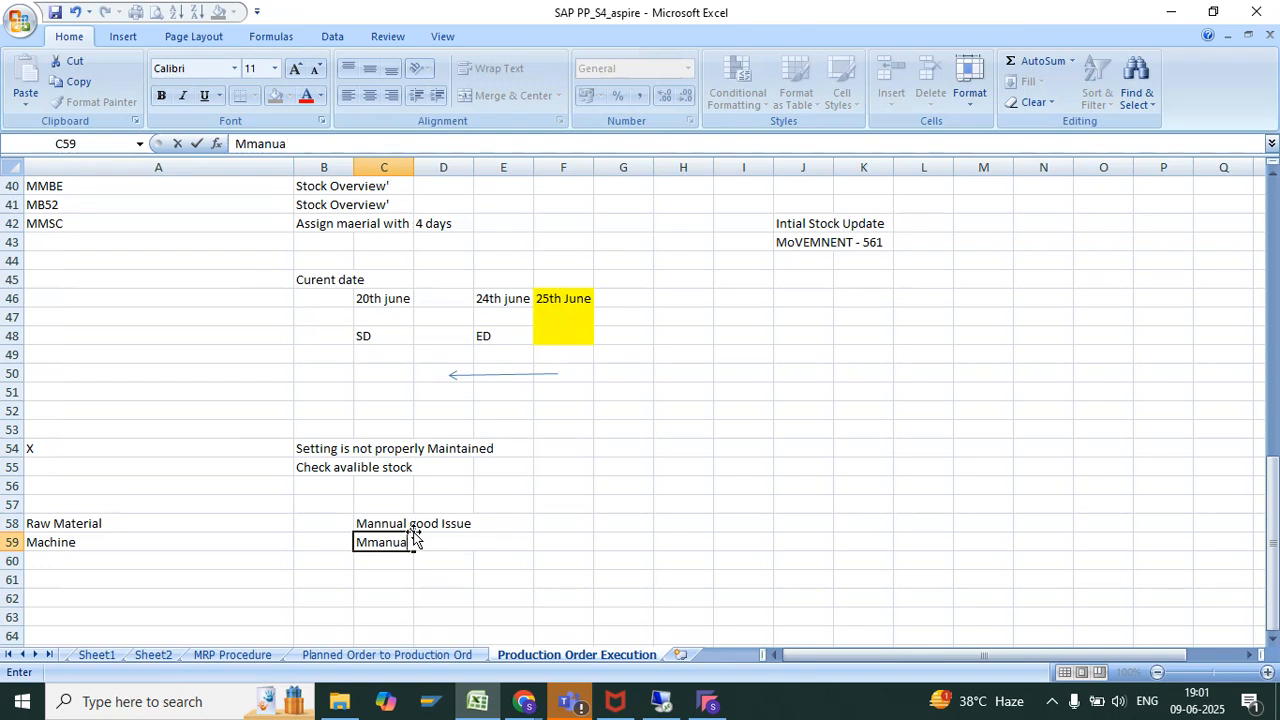
{"action": "type", "text": "l Gr' of Material"}
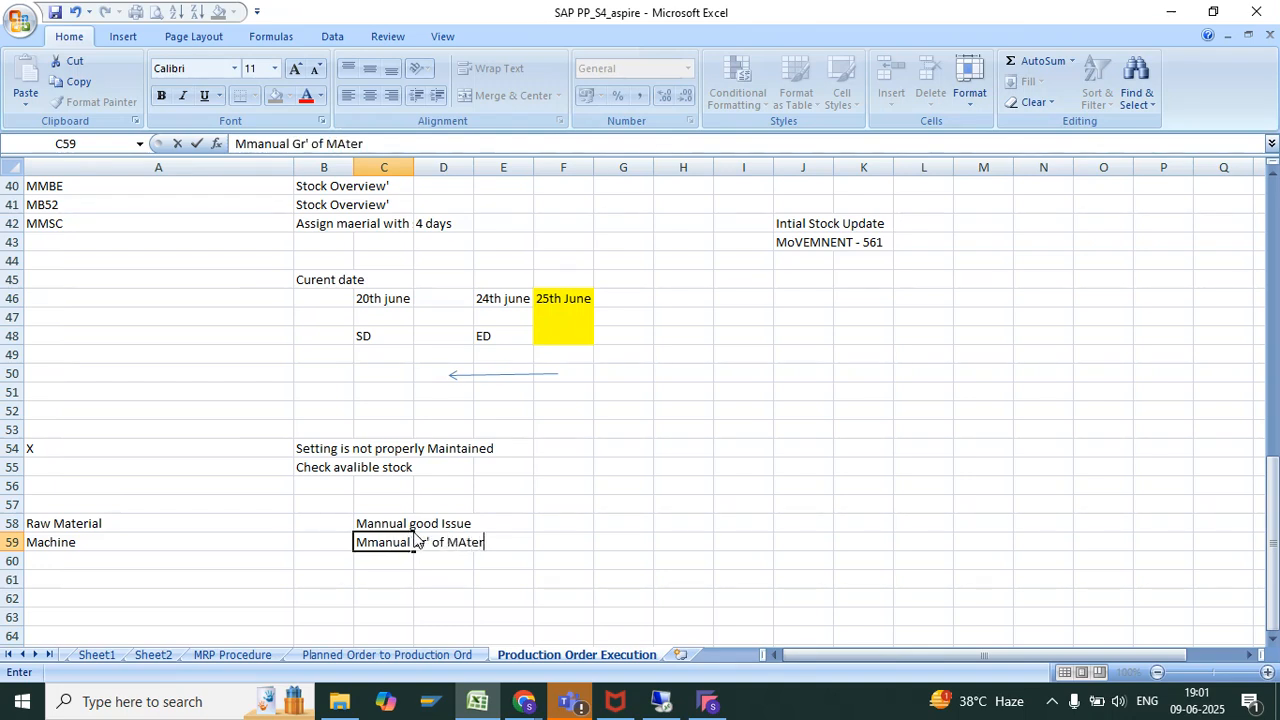
{"action": "key", "text": "Return"}
{"action": "left_click_drag", "start_coordinate": [399, 521], "coordinate": [389, 539]}
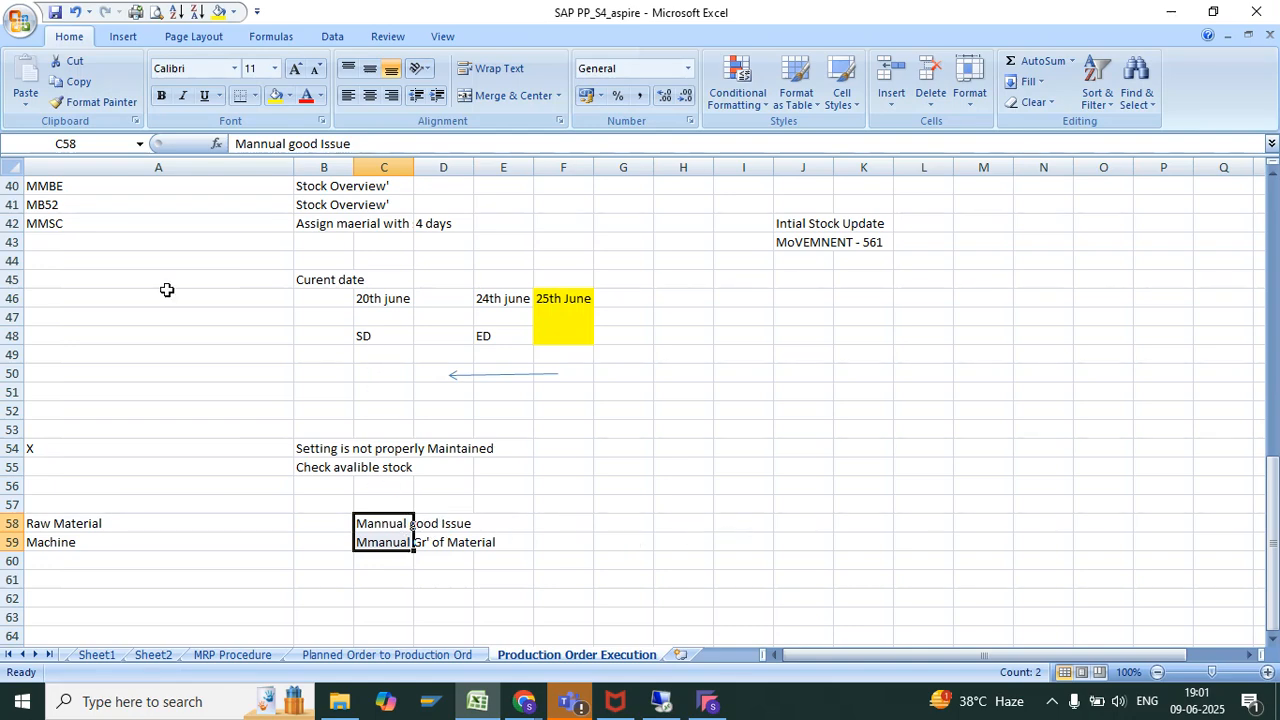
Go back to the T code table and revisit its rows from Order Creation through Good Receipt agasint Production order
{"action": "scroll", "coordinate": [167, 289], "scroll_direction": "up", "scroll_amount": 9}
{"action": "left_click", "coordinate": [57, 482]}
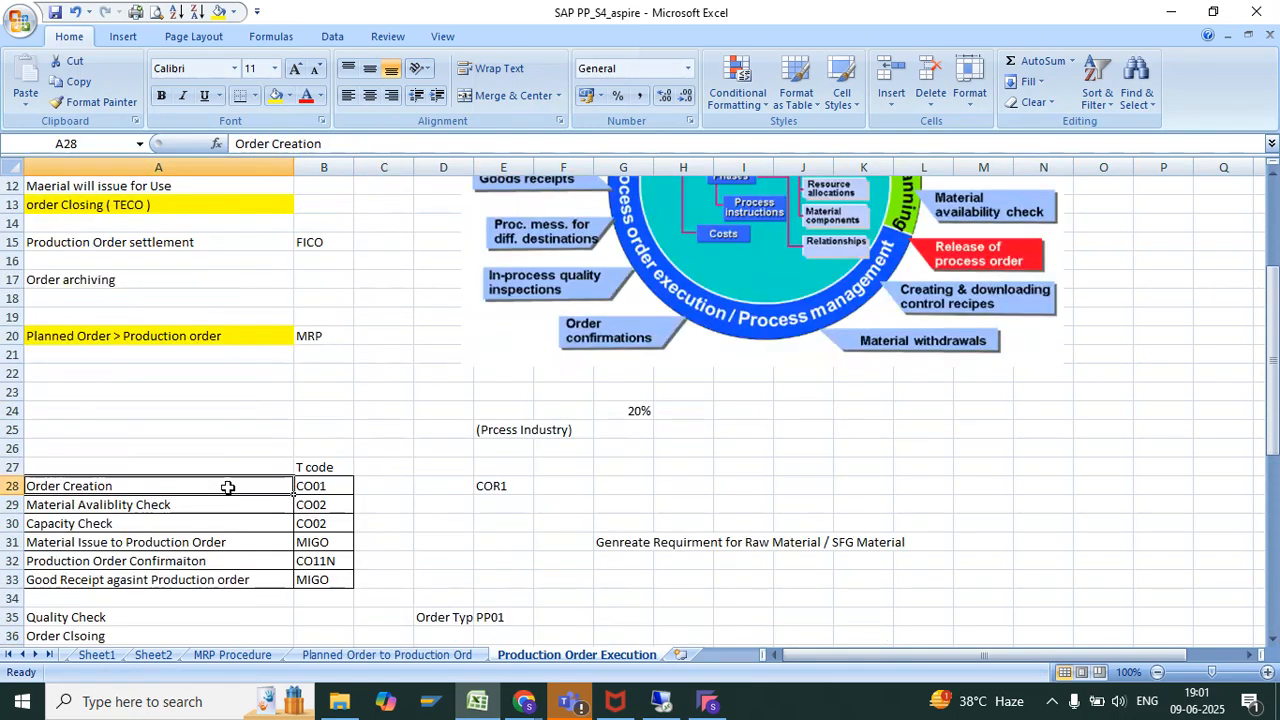
{"action": "left_click_drag", "start_coordinate": [85, 505], "coordinate": [307, 507]}
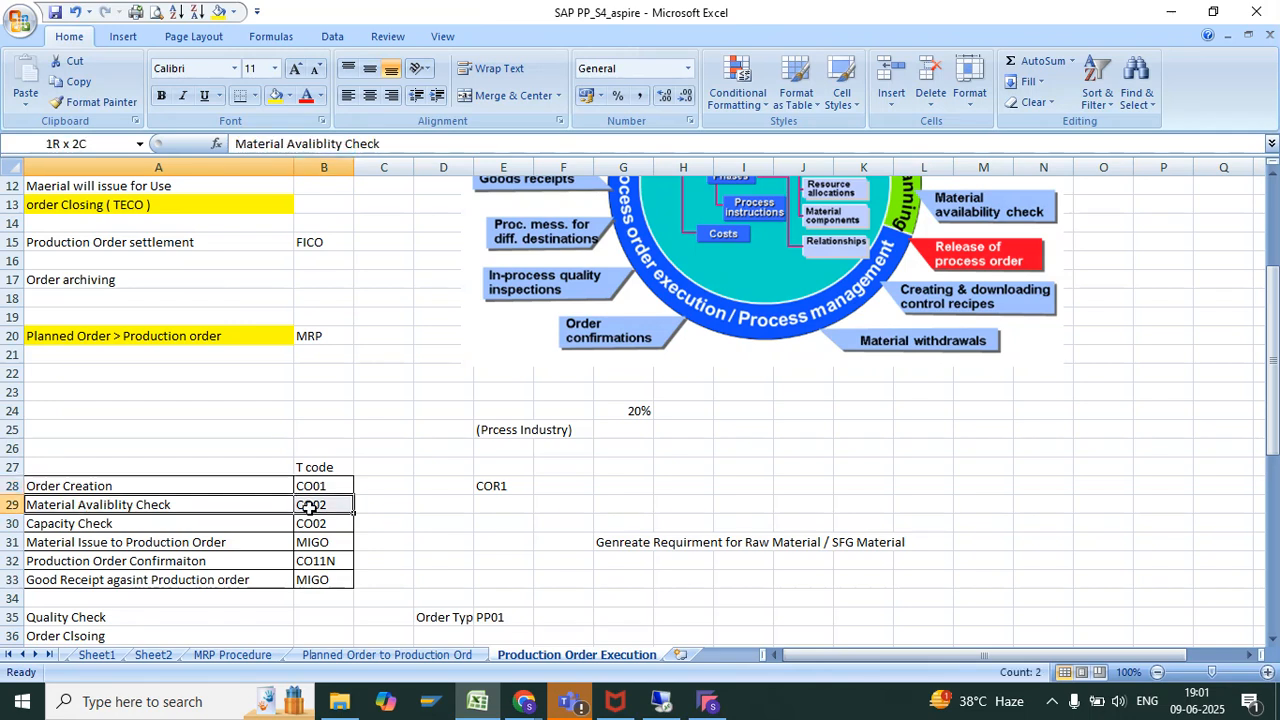
{"action": "left_click", "coordinate": [56, 523]}
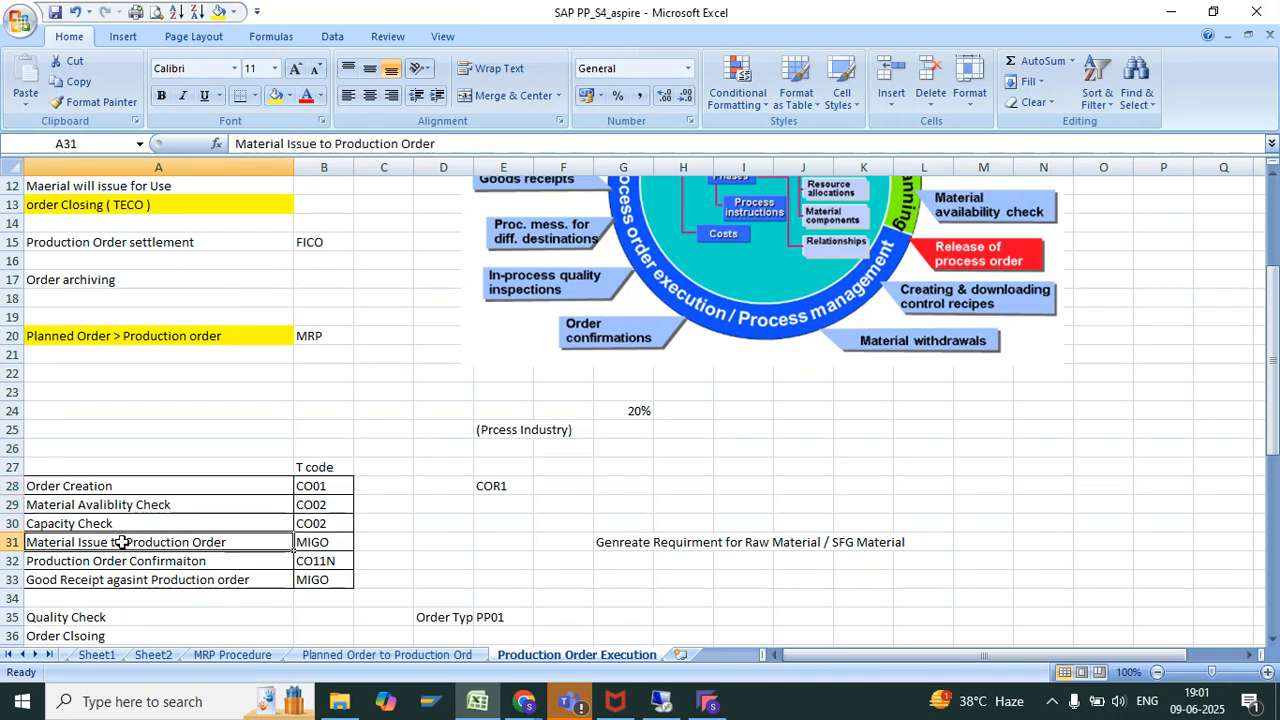
{"action": "left_click_drag", "start_coordinate": [120, 537], "coordinate": [310, 540]}
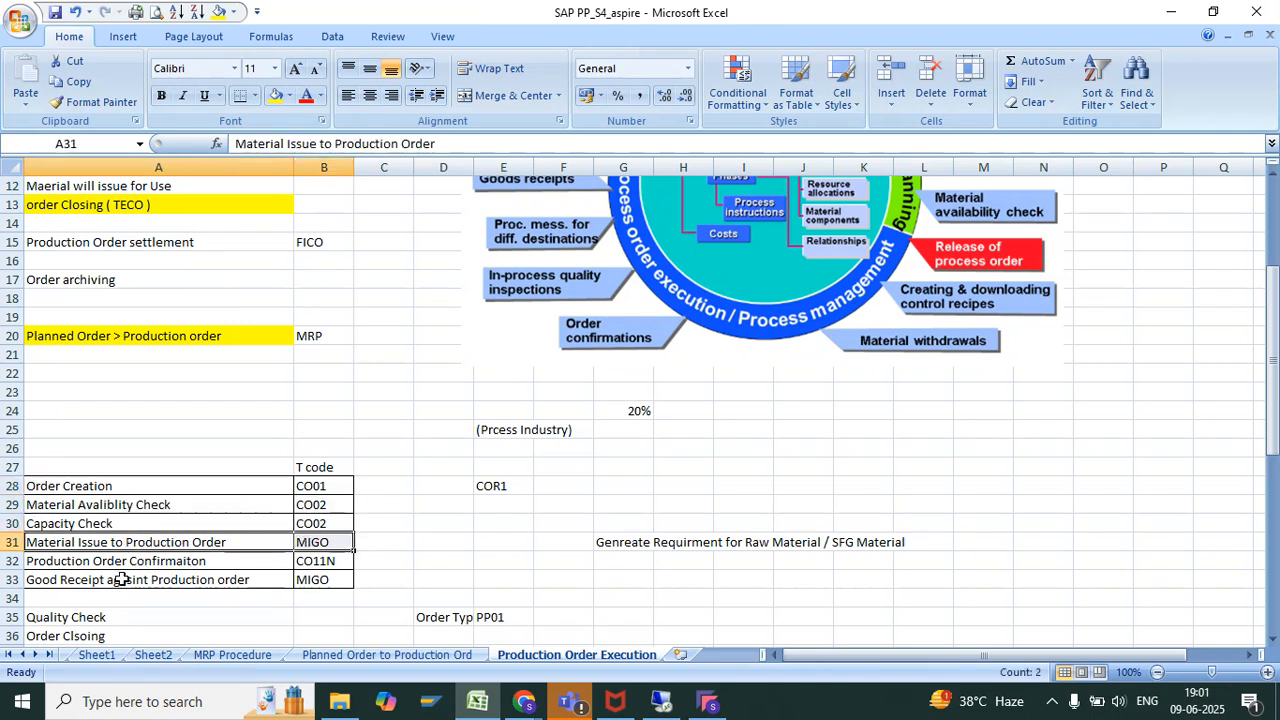
{"action": "left_click_drag", "start_coordinate": [117, 580], "coordinate": [305, 588]}
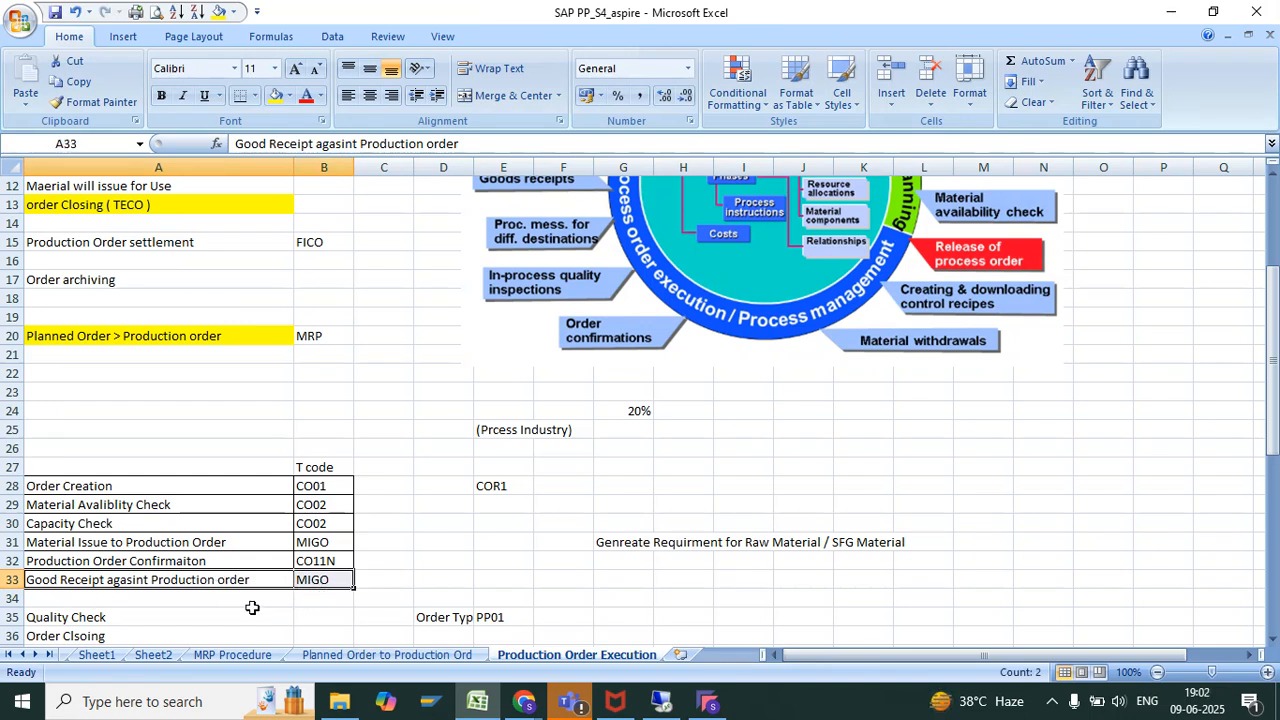
Switch to the SAP session, open transaction CS03, and display the proposed production order in CO03 to check its material
{"action": "left_click", "coordinate": [661, 700]}
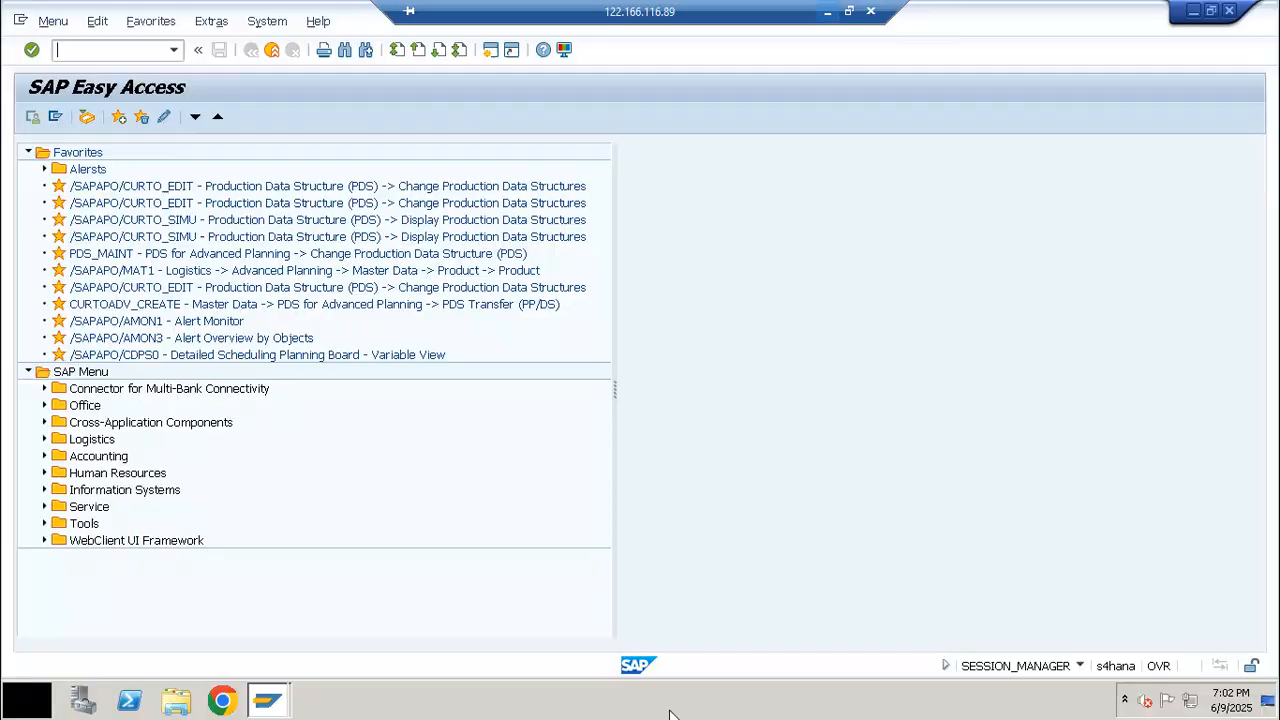
{"action": "type", "text": "/ncs03"}
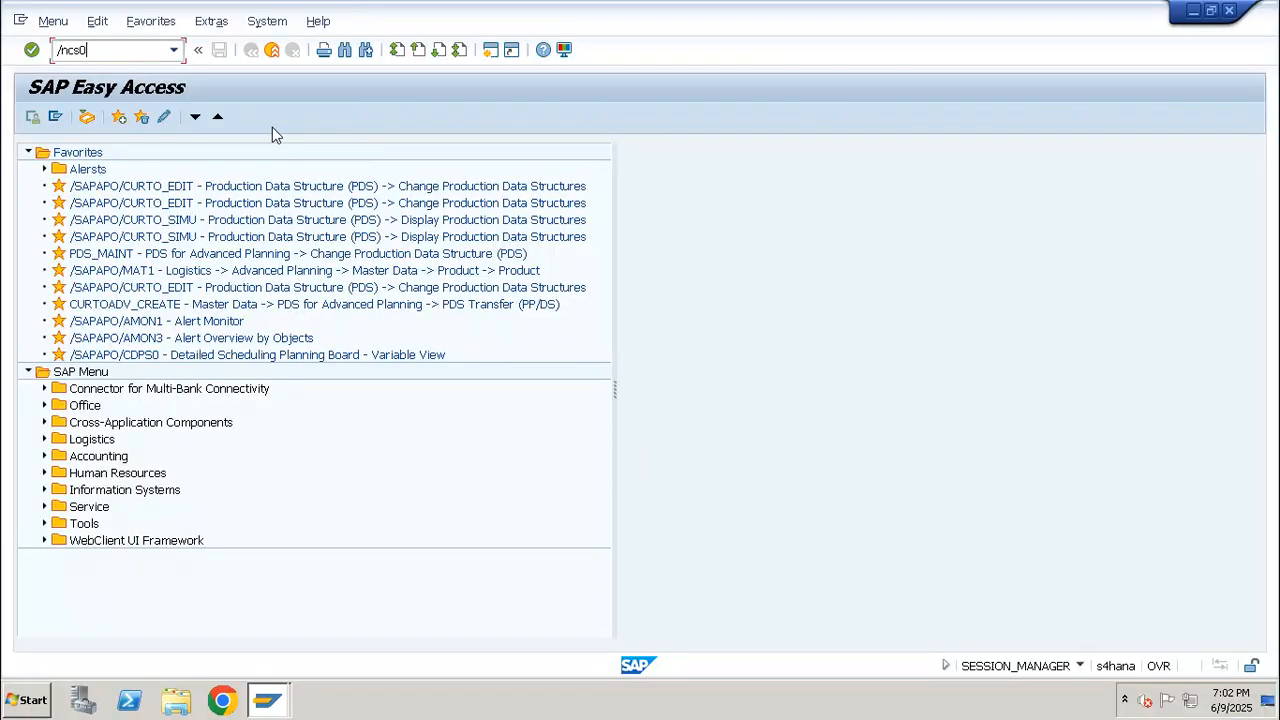
{"action": "key", "text": "Return"}
{"action": "left_click", "coordinate": [120, 54]}
{"action": "type", "text": "/"}
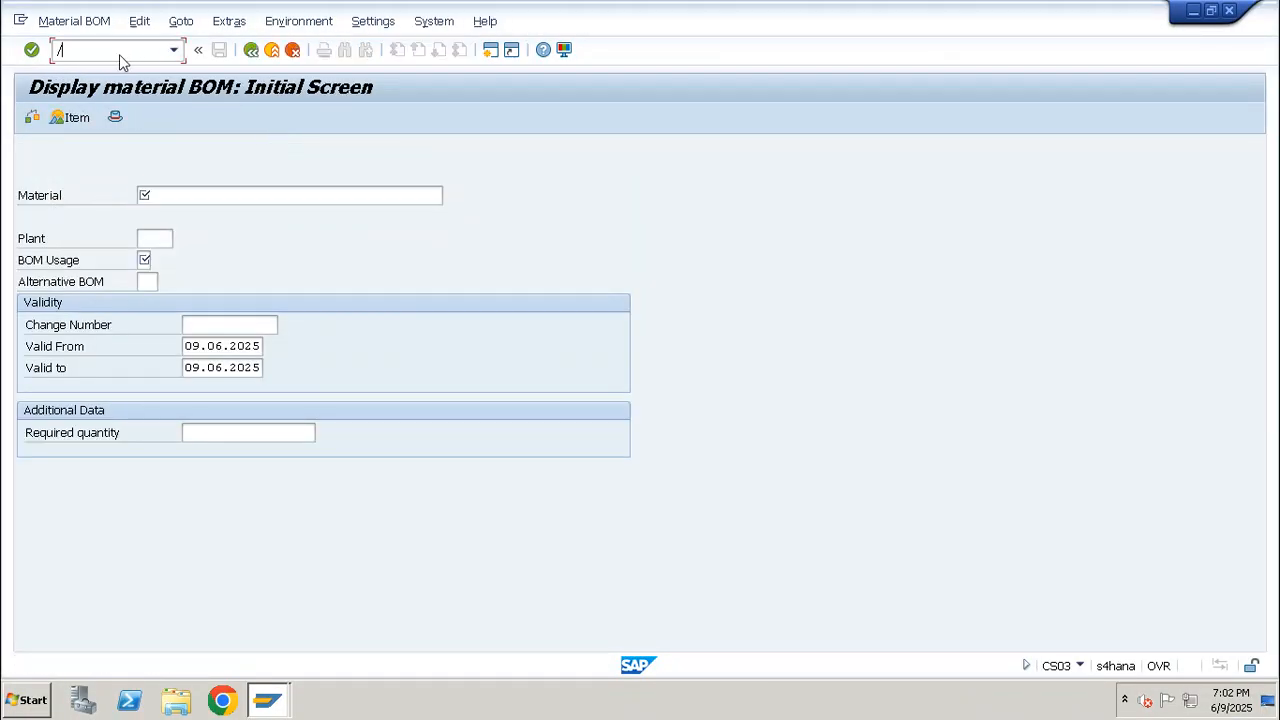
{"action": "type", "text": "nco03"}
{"action": "key", "text": "Return"}
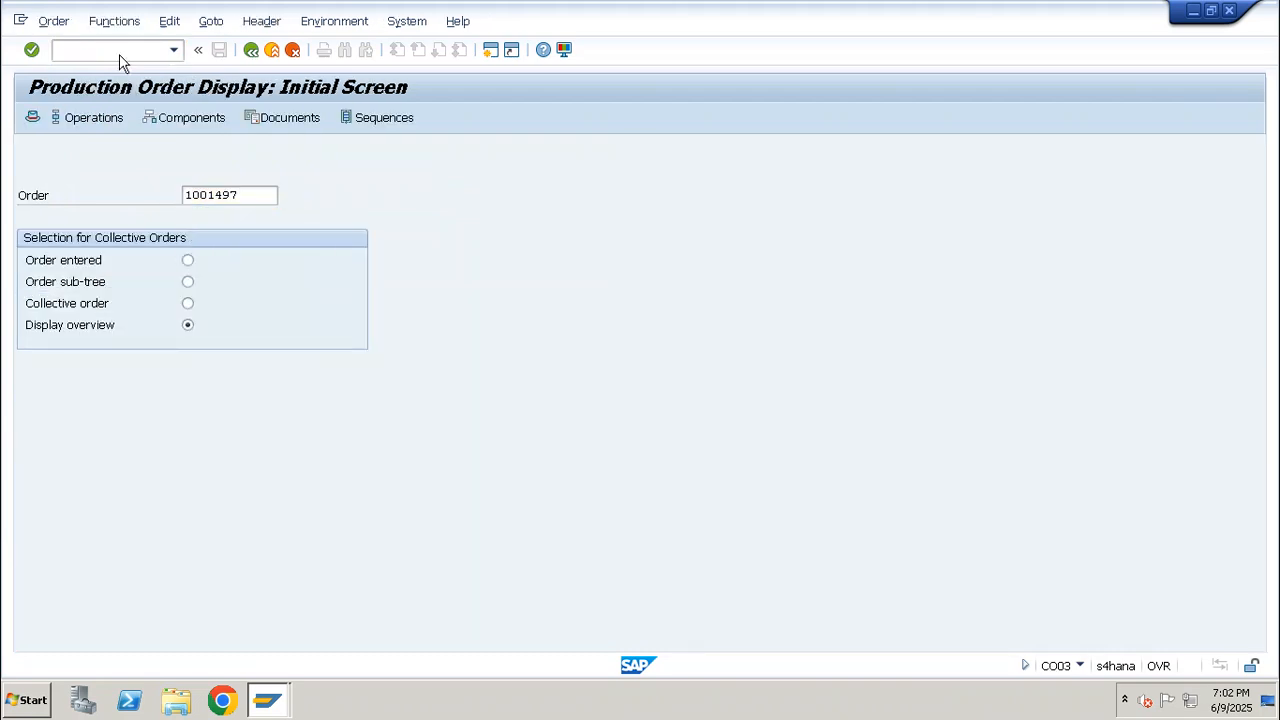
{"action": "key", "text": "Return"}
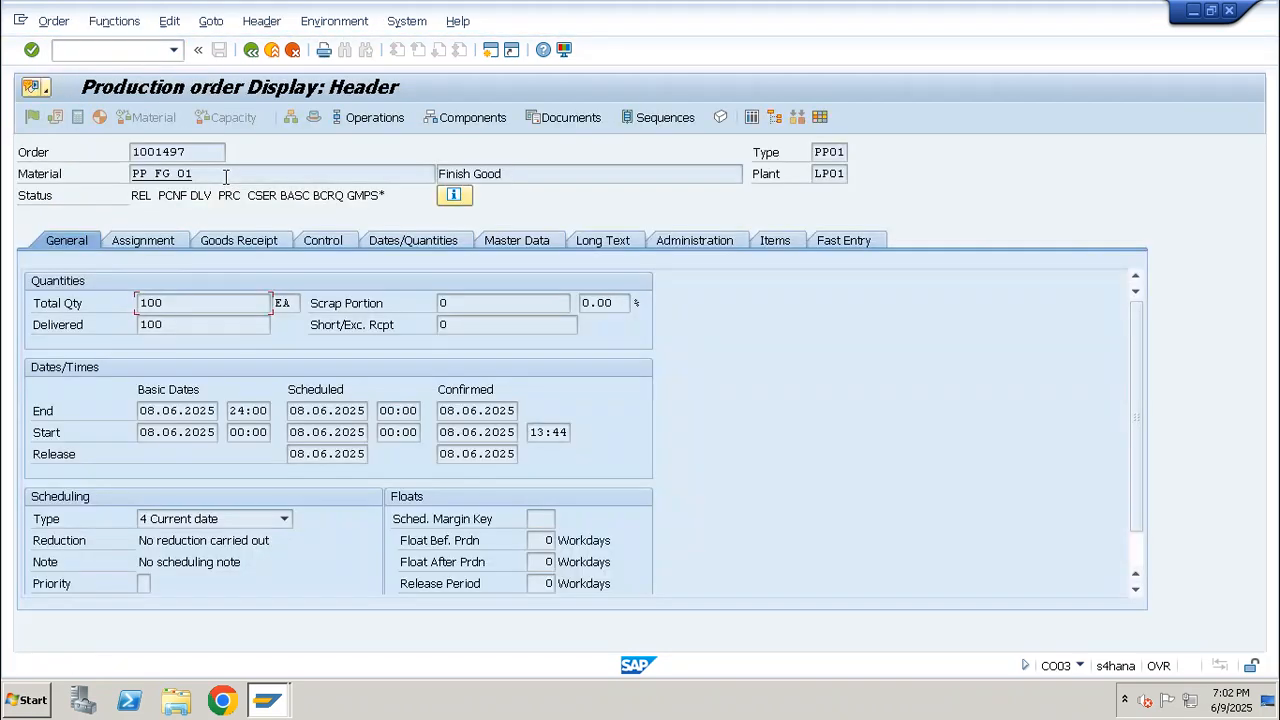
{"action": "left_click_drag", "start_coordinate": [215, 174], "coordinate": [130, 175]}
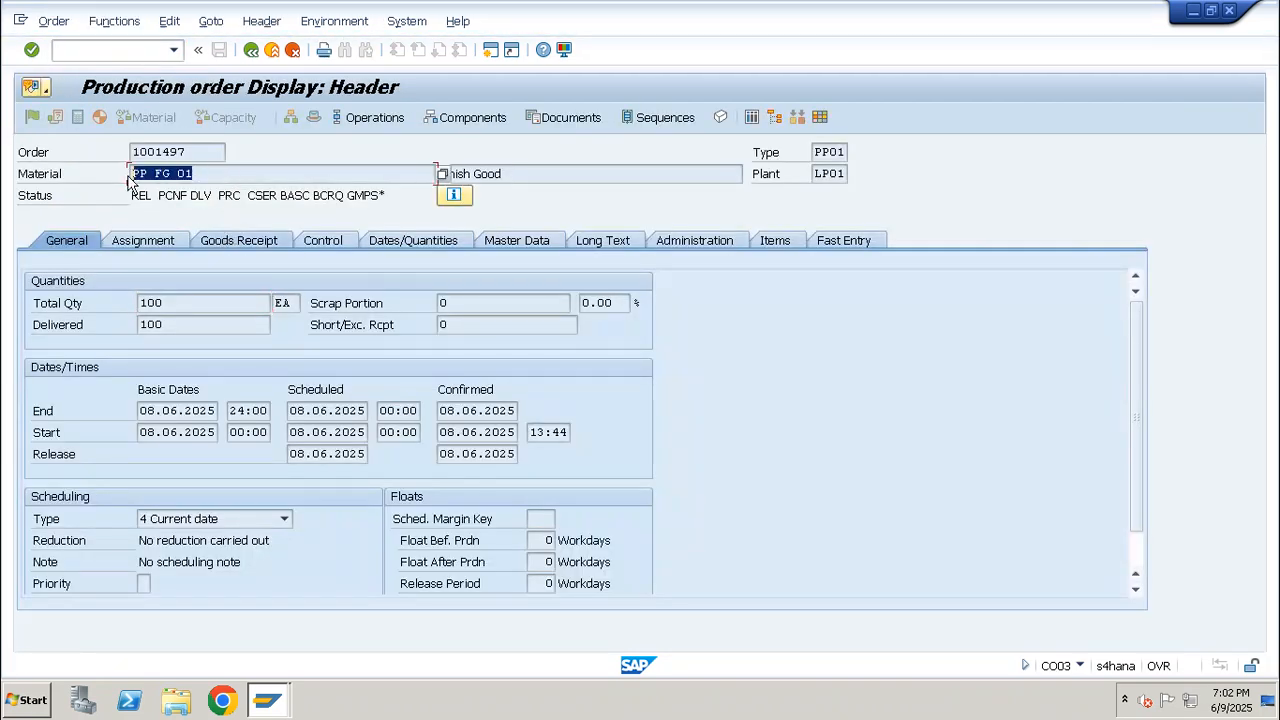
{"action": "left_click", "coordinate": [131, 175]}
Start a production order in CO01 for material PP_FG_01 with production plant LP01 and order type PP01
{"action": "left_click", "coordinate": [133, 50]}
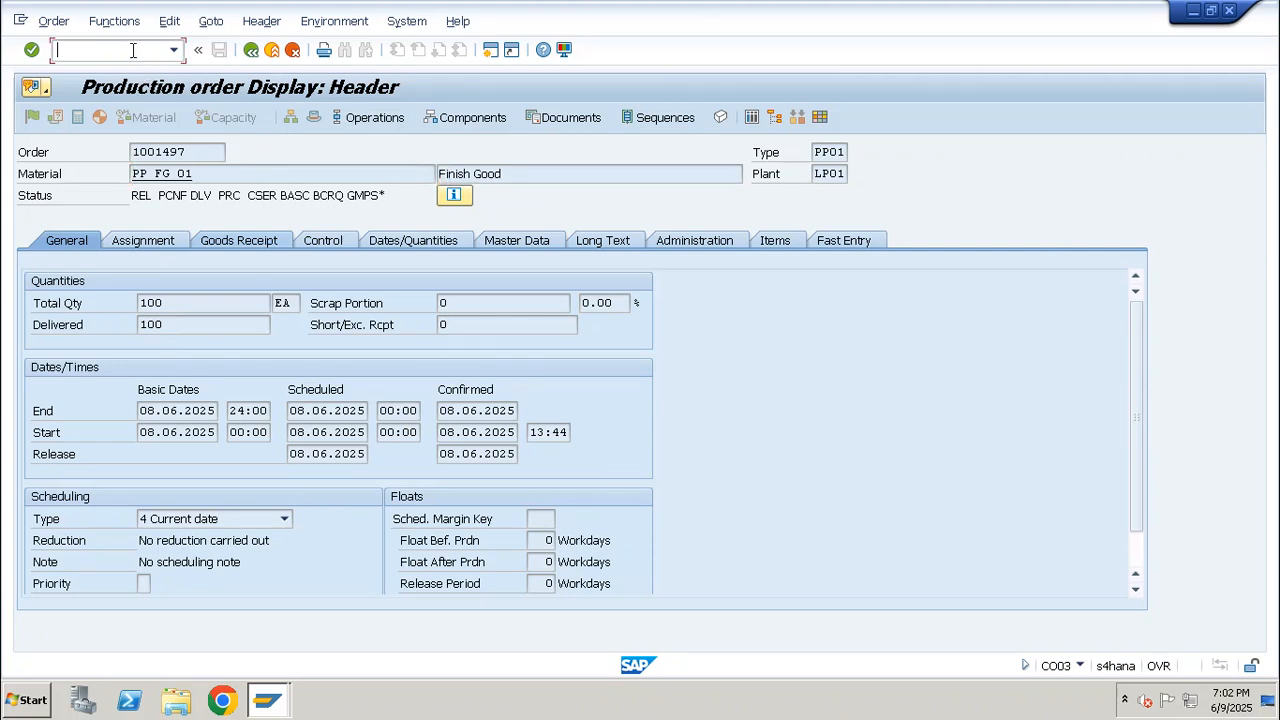
{"action": "type", "text": "/nco1"}
{"action": "key", "text": "Return"}
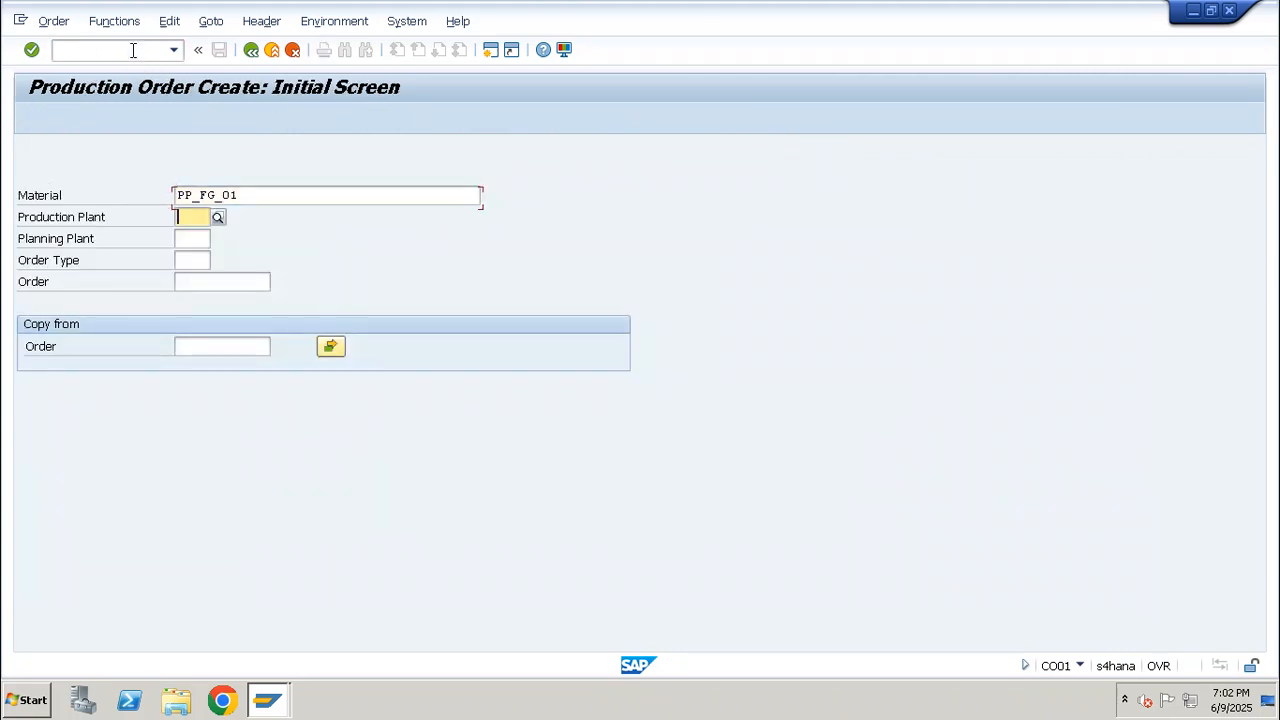
{"action": "type", "text": "1p01"}
{"action": "key", "text": "Tab"}
{"action": "key", "text": "Tab"}
{"action": "type", "text": "p"}
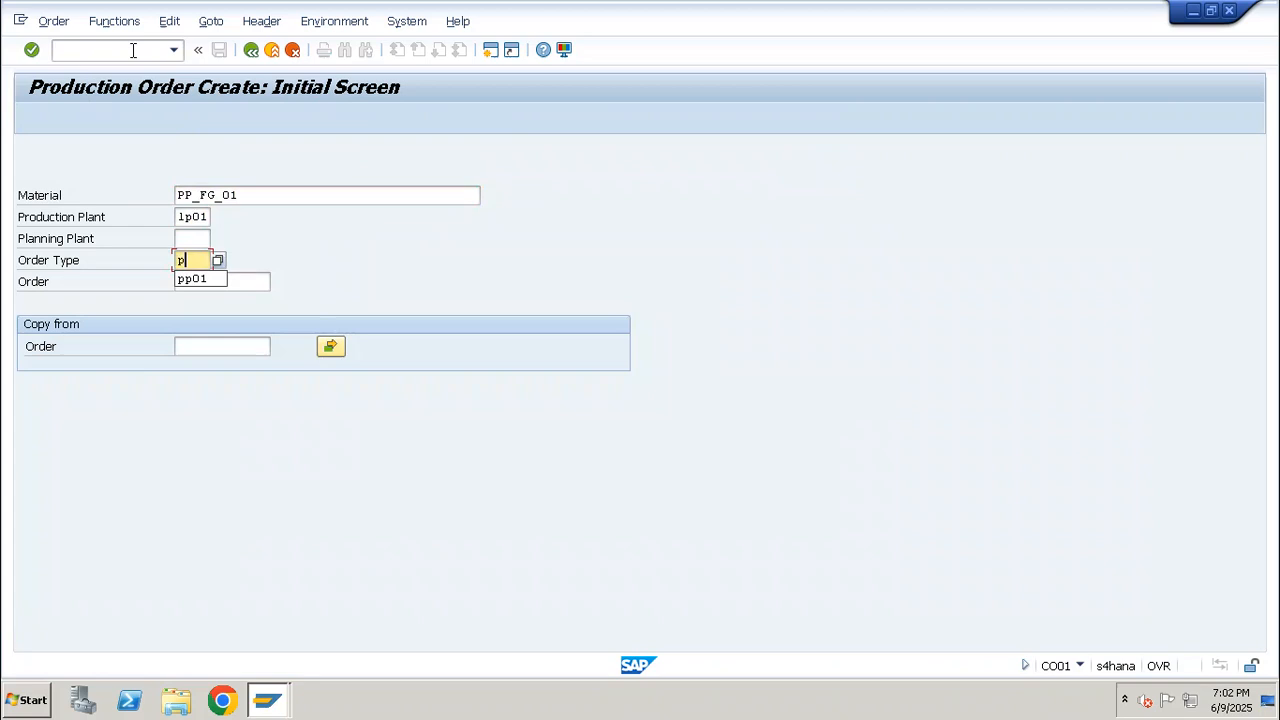
{"action": "type", "text": "p01"}
{"action": "key", "text": "Return"}
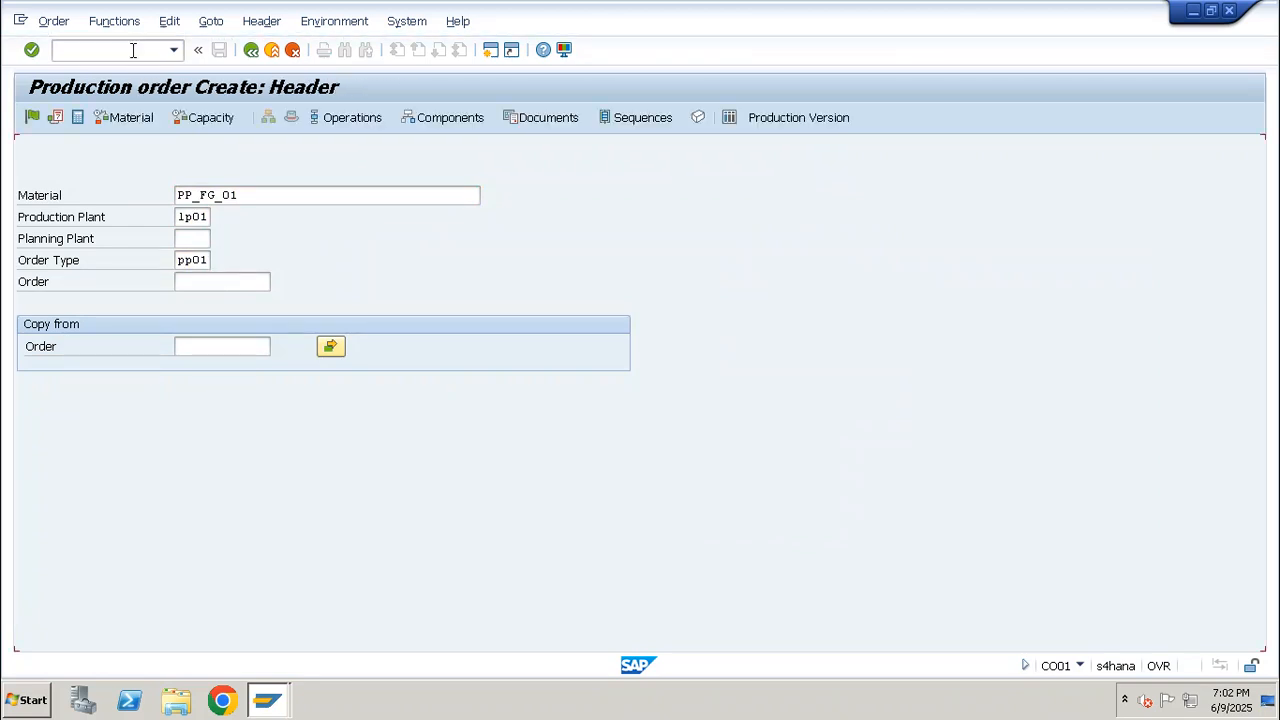
Set the order's total quantity to 100 and its scheduling type to Current date, and schedule the order
{"action": "type", "text": "100"}
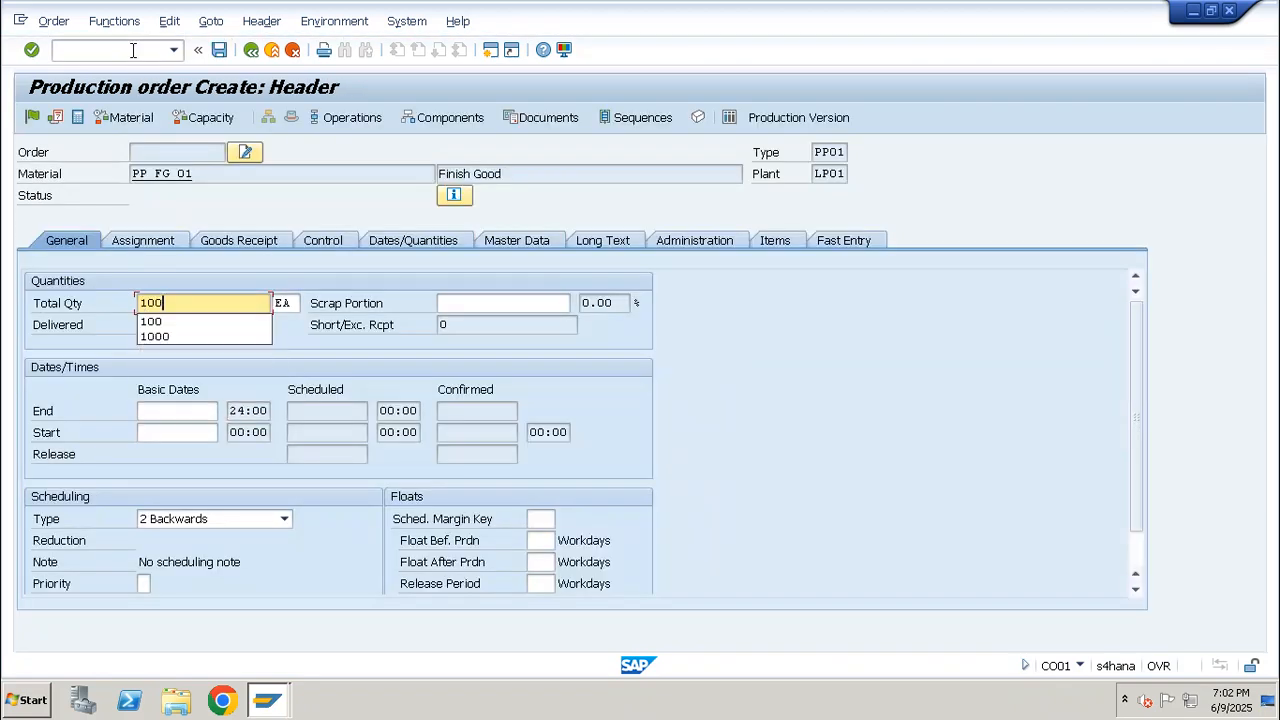
{"action": "left_click", "coordinate": [230, 519]}
{"action": "left_click", "coordinate": [172, 586]}
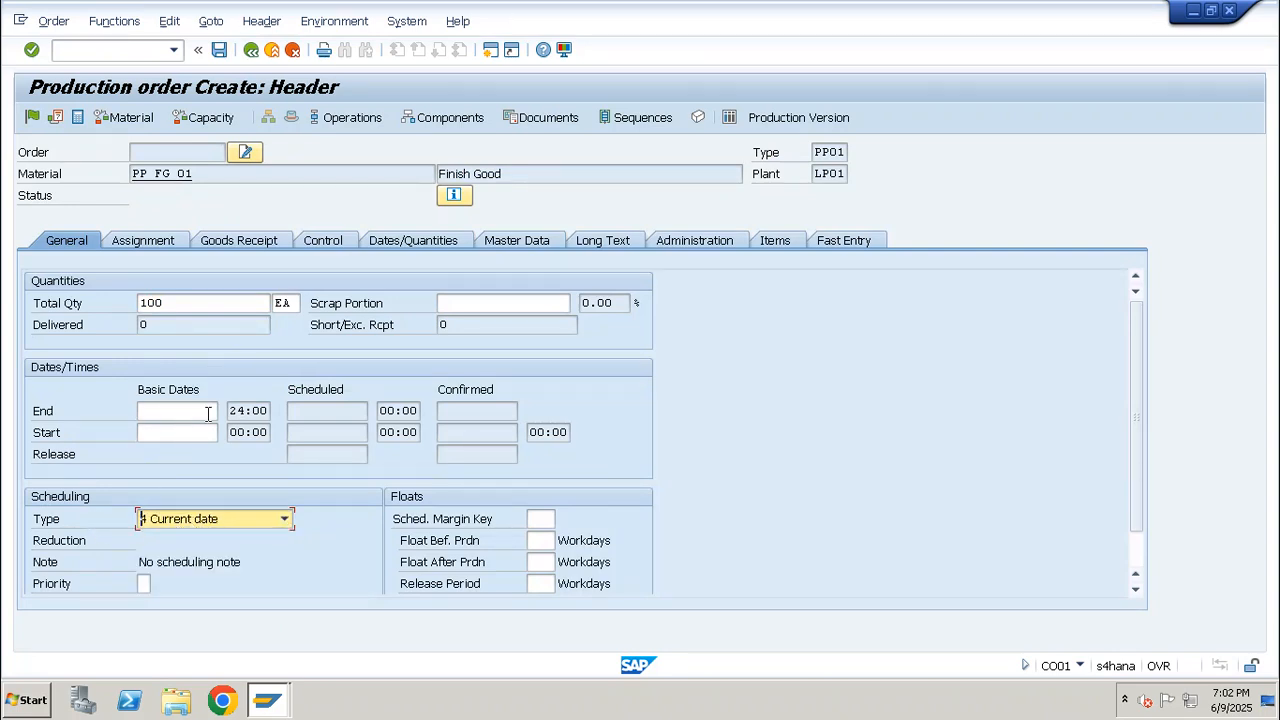
{"action": "key", "text": "Return"}
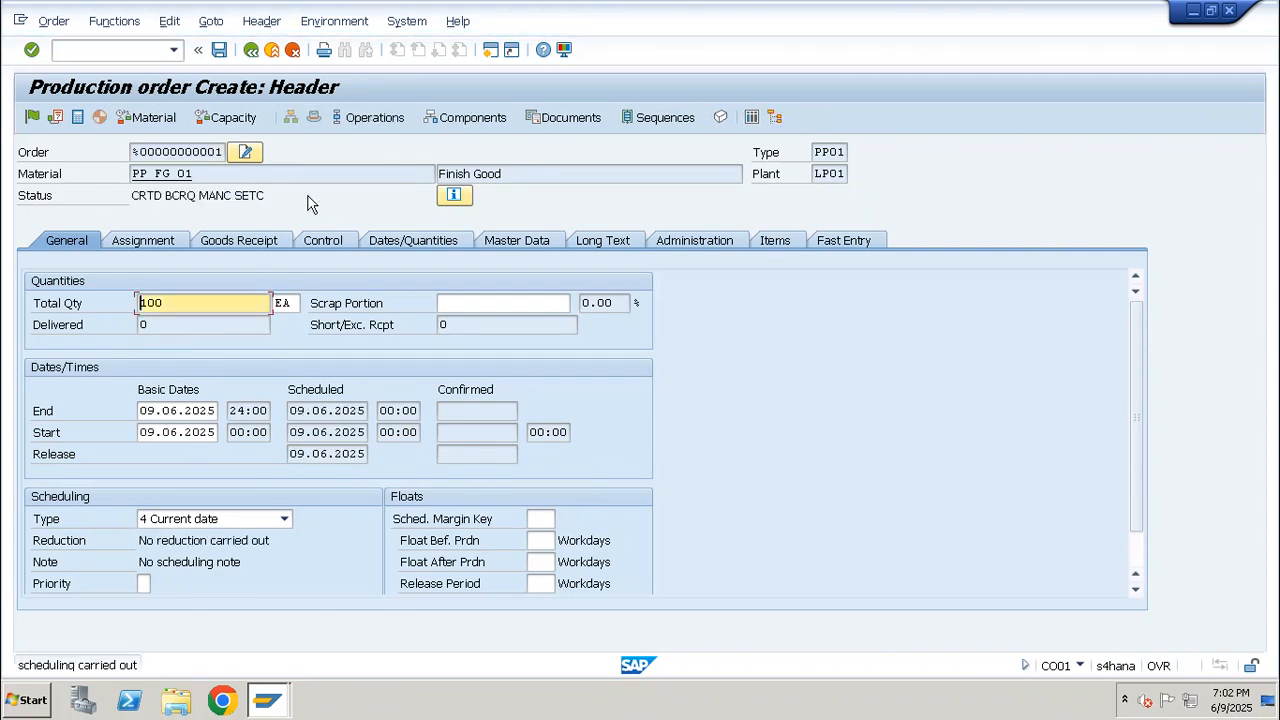
Open the order's component overview and check component PP_RMM_001 against the header material PP_FG_01
{"action": "left_click", "coordinate": [447, 118]}
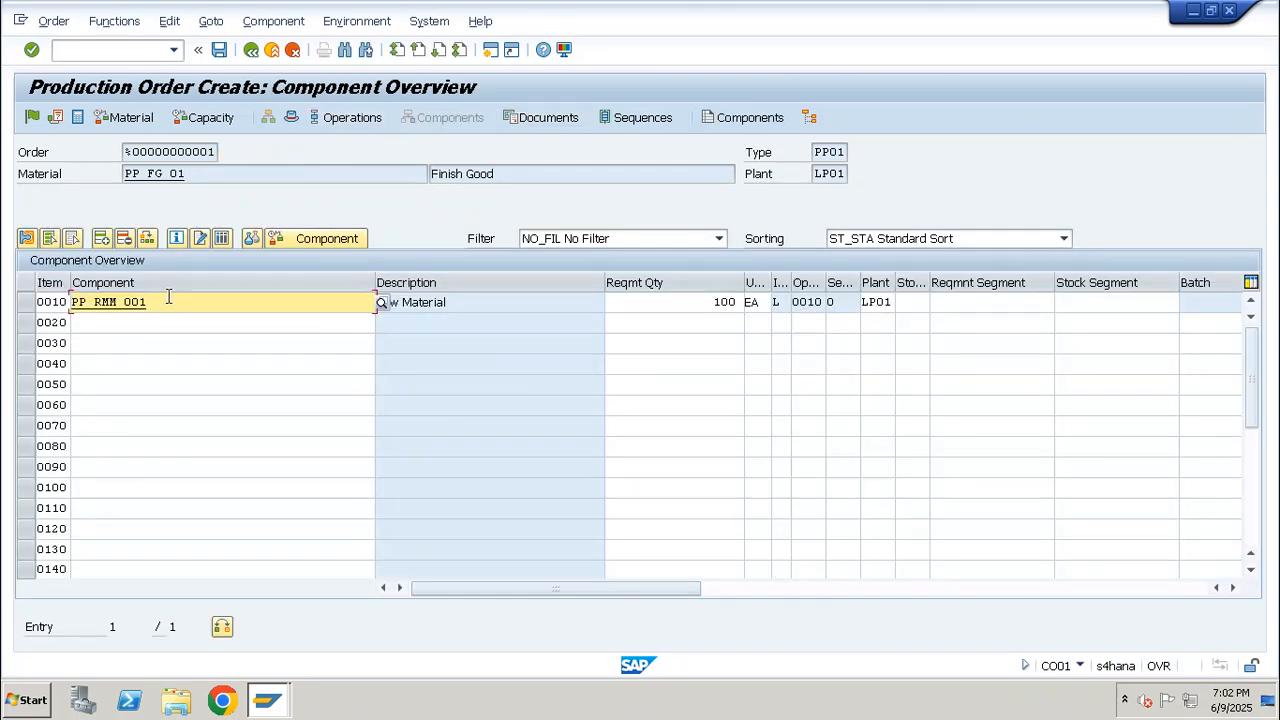
{"action": "left_click_drag", "start_coordinate": [168, 297], "coordinate": [36, 297]}
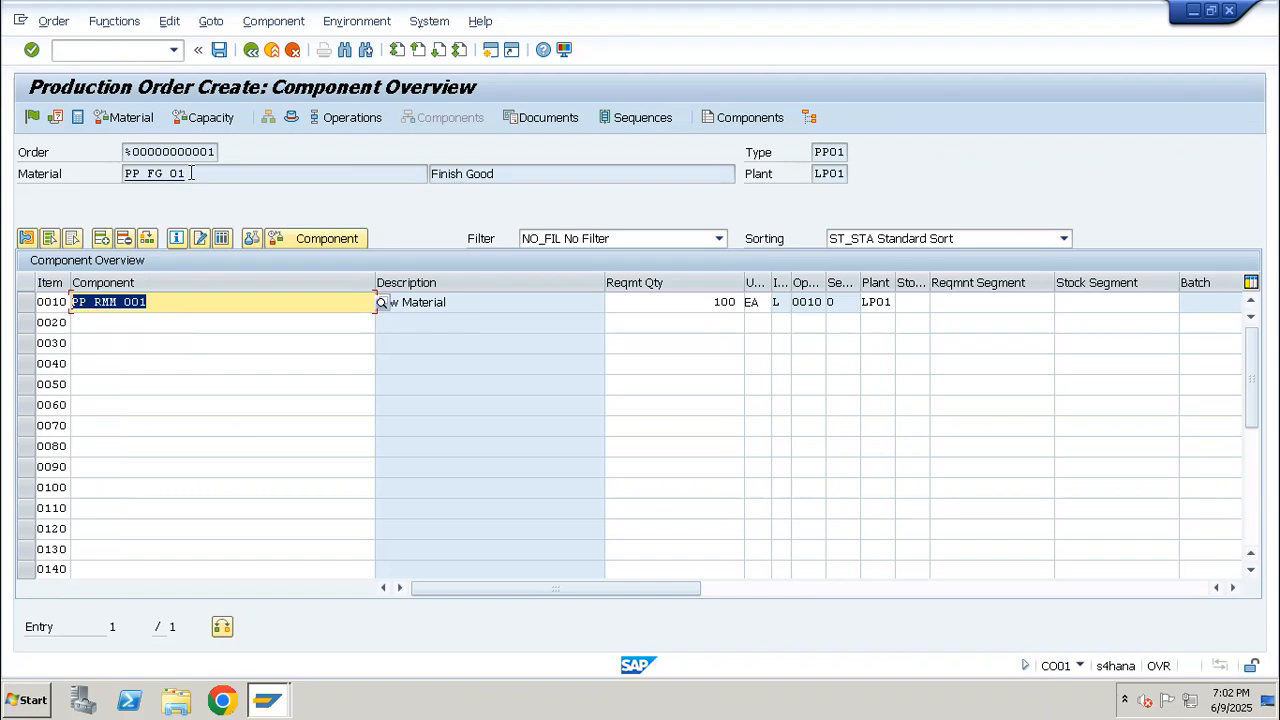
{"action": "left_click_drag", "start_coordinate": [190, 174], "coordinate": [110, 175]}
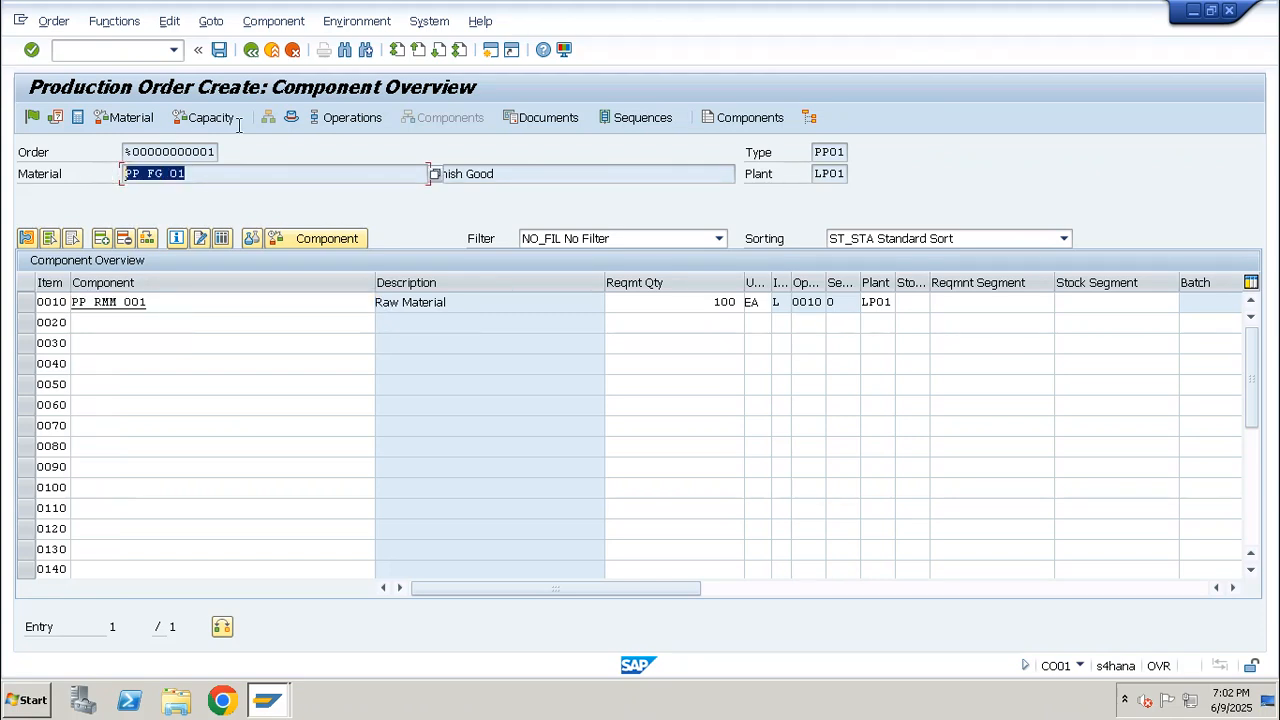
Return to the production order header and check the order's material availability and capacity availability
{"action": "left_click", "coordinate": [293, 118]}
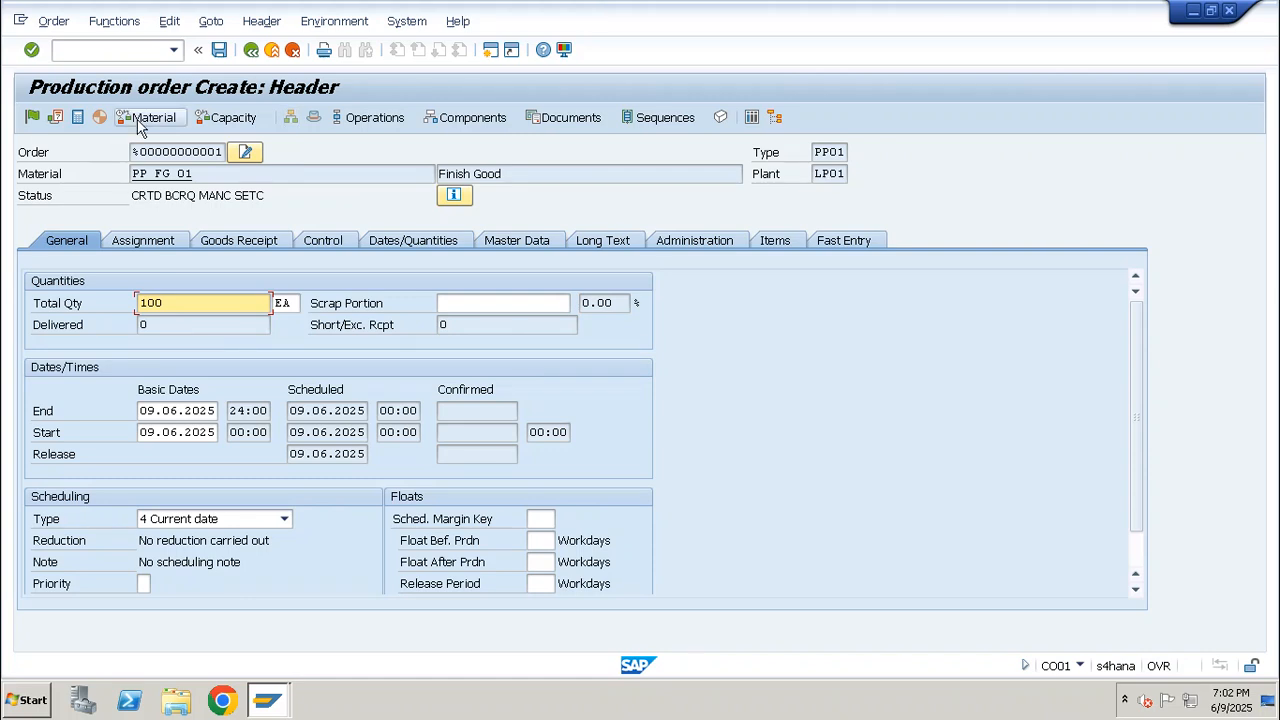
{"action": "left_click", "coordinate": [145, 118]}
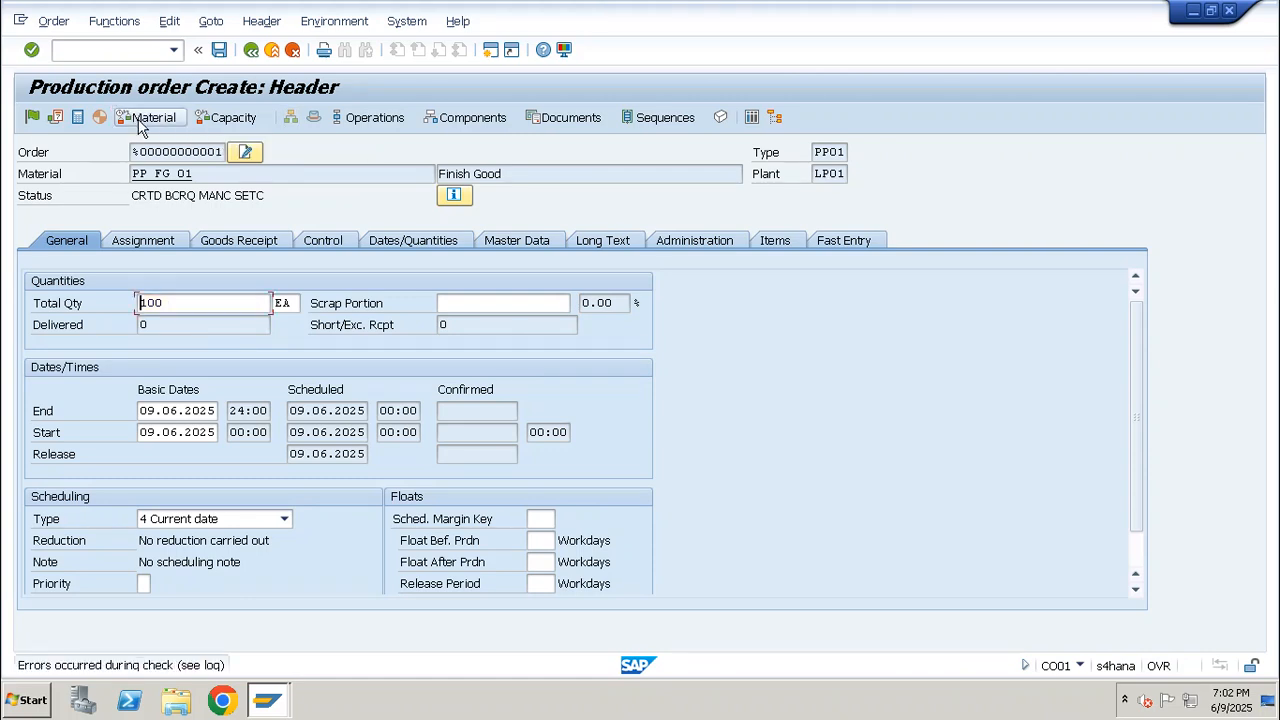
{"action": "left_click", "coordinate": [233, 118]}
{"action": "key", "text": "Return"}
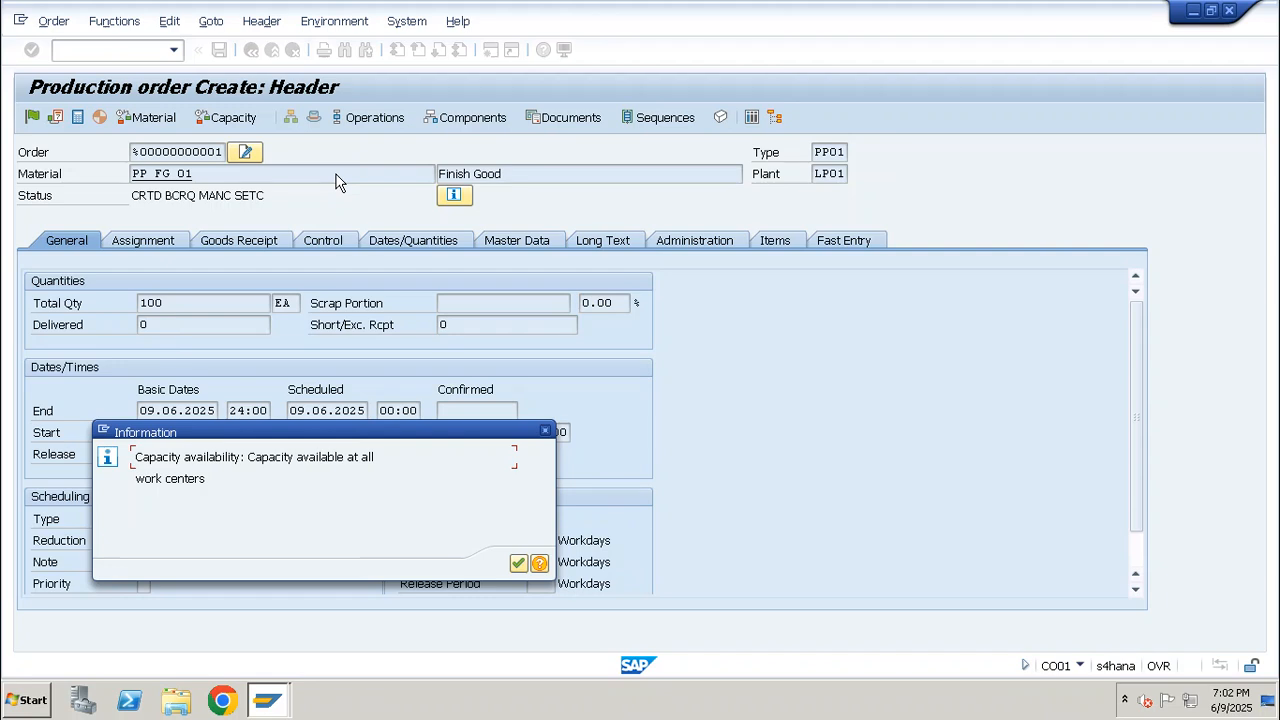
{"action": "key", "text": "Return"}
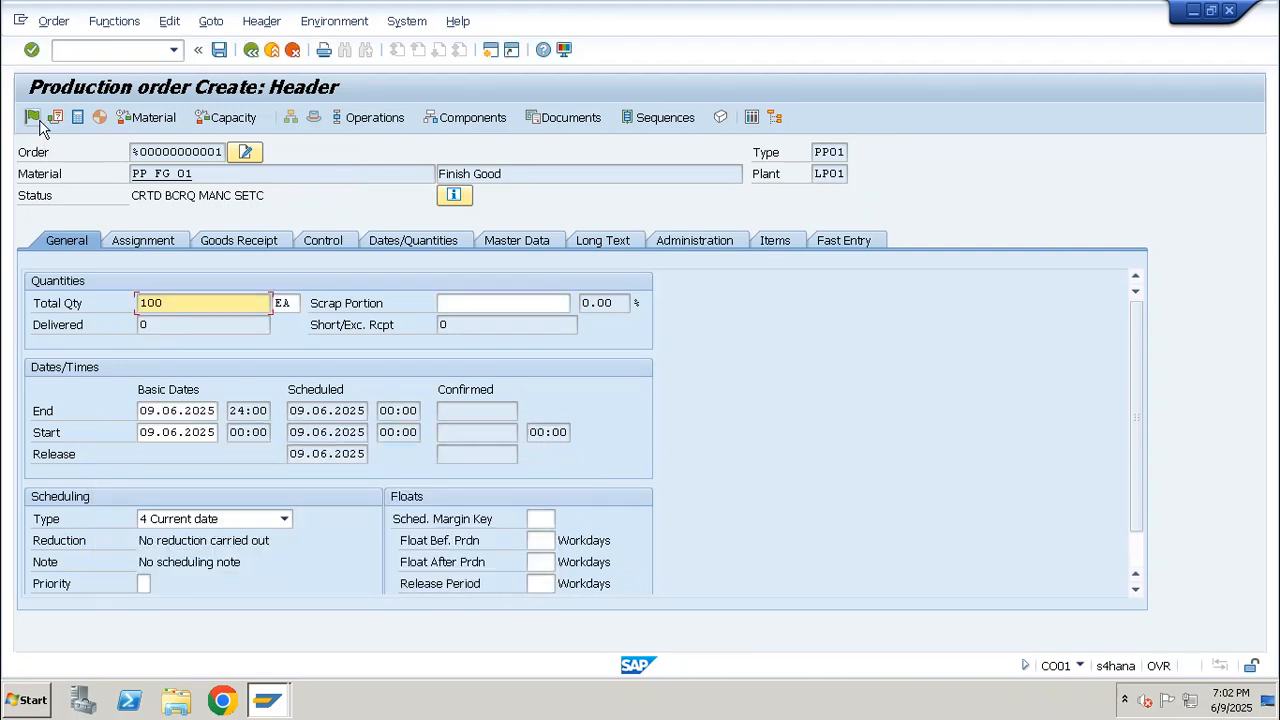
Create a batch for the production order in its goods receipt details
{"action": "left_click", "coordinate": [270, 246]}
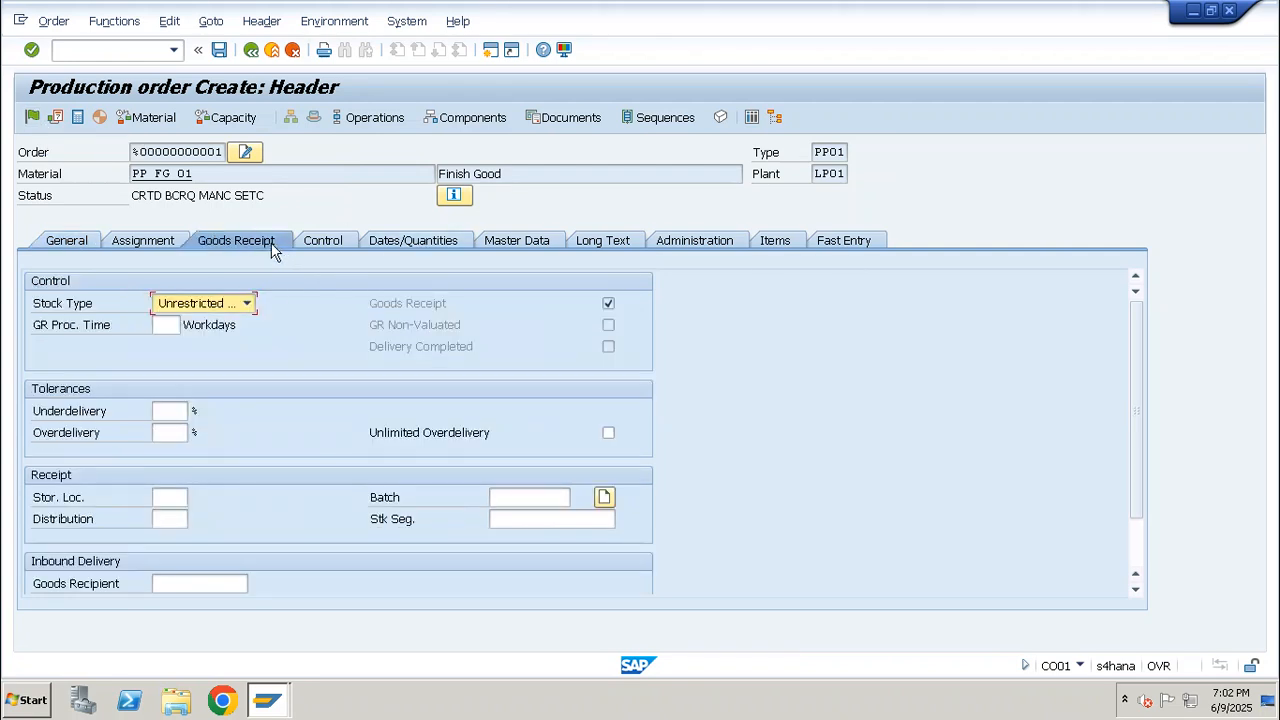
{"action": "left_click", "coordinate": [605, 497]}
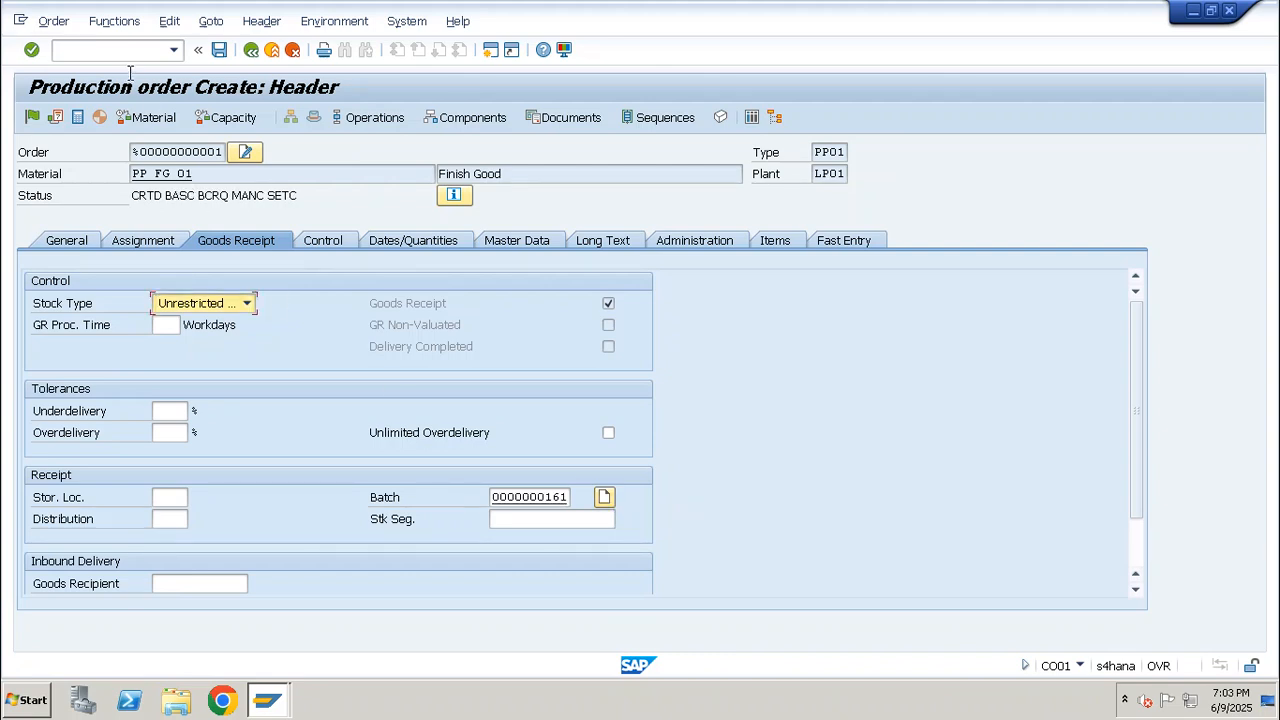
Open transaction CO03, display the previously used order for the frame assembly, and copy its material number
{"action": "left_click", "coordinate": [111, 50]}
{"action": "type", "text": "/nco03"}
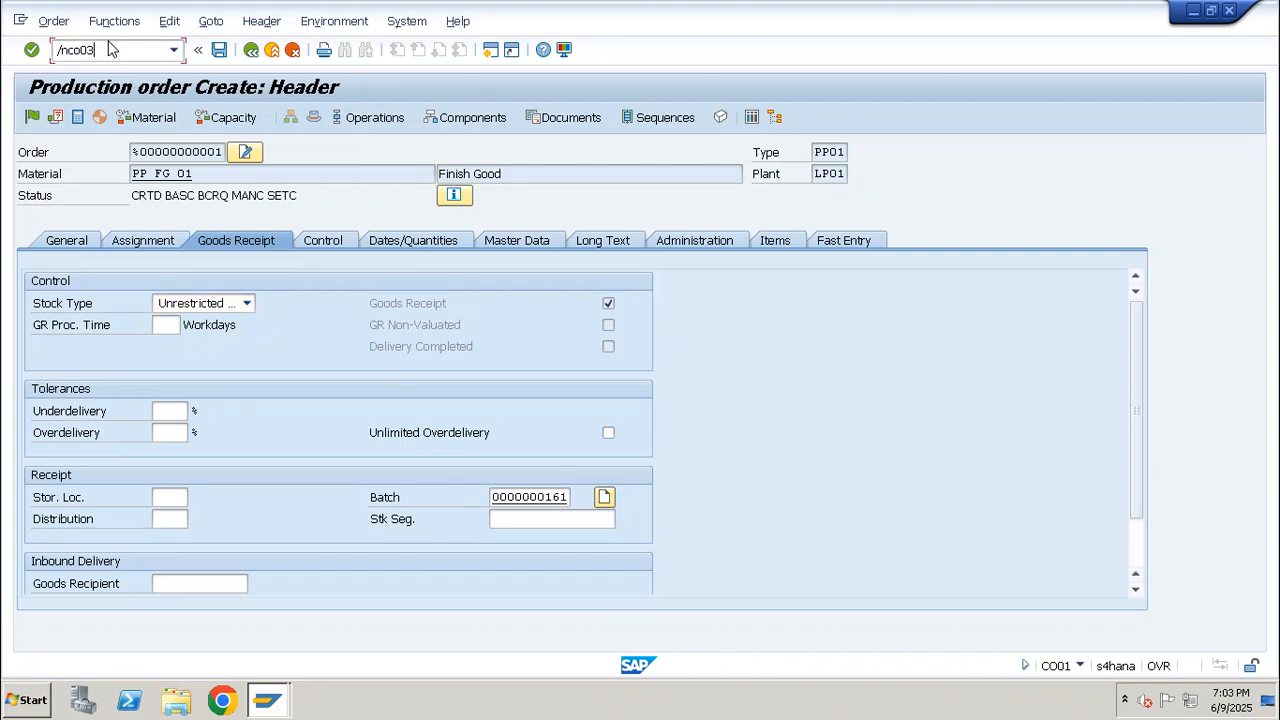
{"action": "key", "text": "Return"}
{"action": "key", "text": "Down"}
{"action": "key", "text": "Down"}
{"action": "key", "text": "Down"}
{"action": "key", "text": "Down"}
{"action": "key", "text": "Down"}
{"action": "key", "text": "Down"}
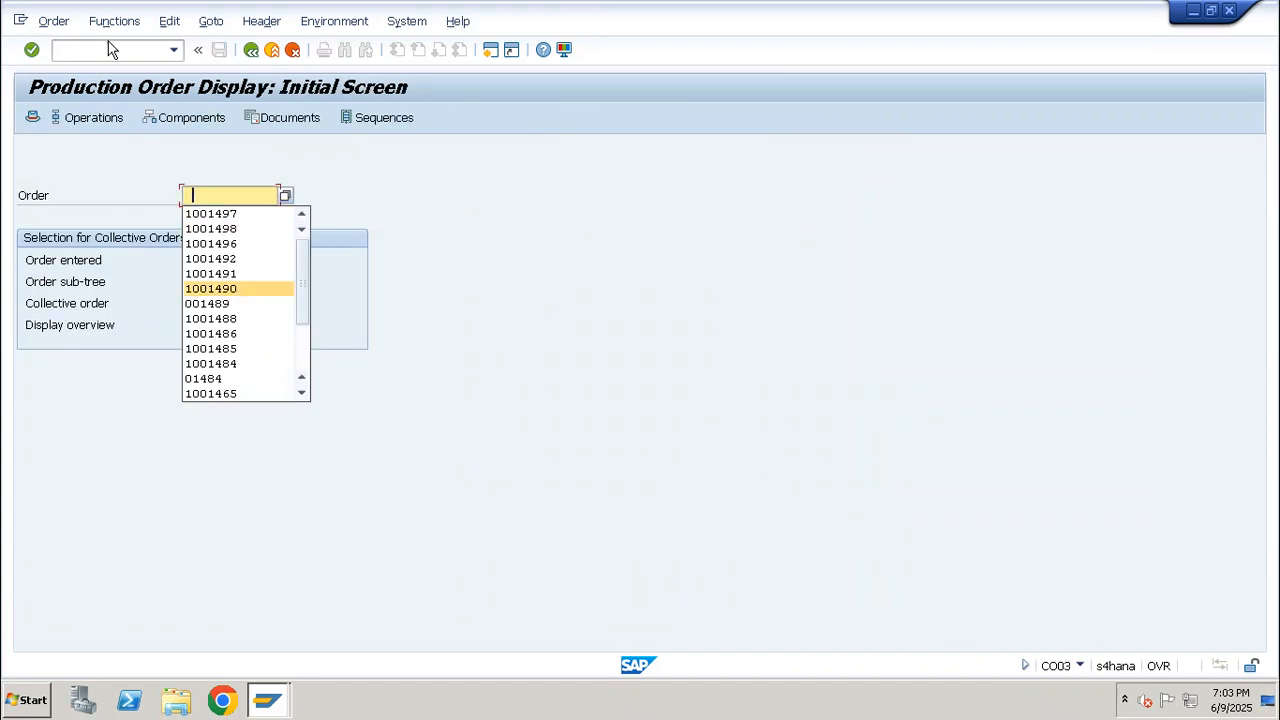
{"action": "key", "text": "Down"}
{"action": "key", "text": "Down"}
{"action": "key", "text": "Return"}
{"action": "key", "text": "Return"}
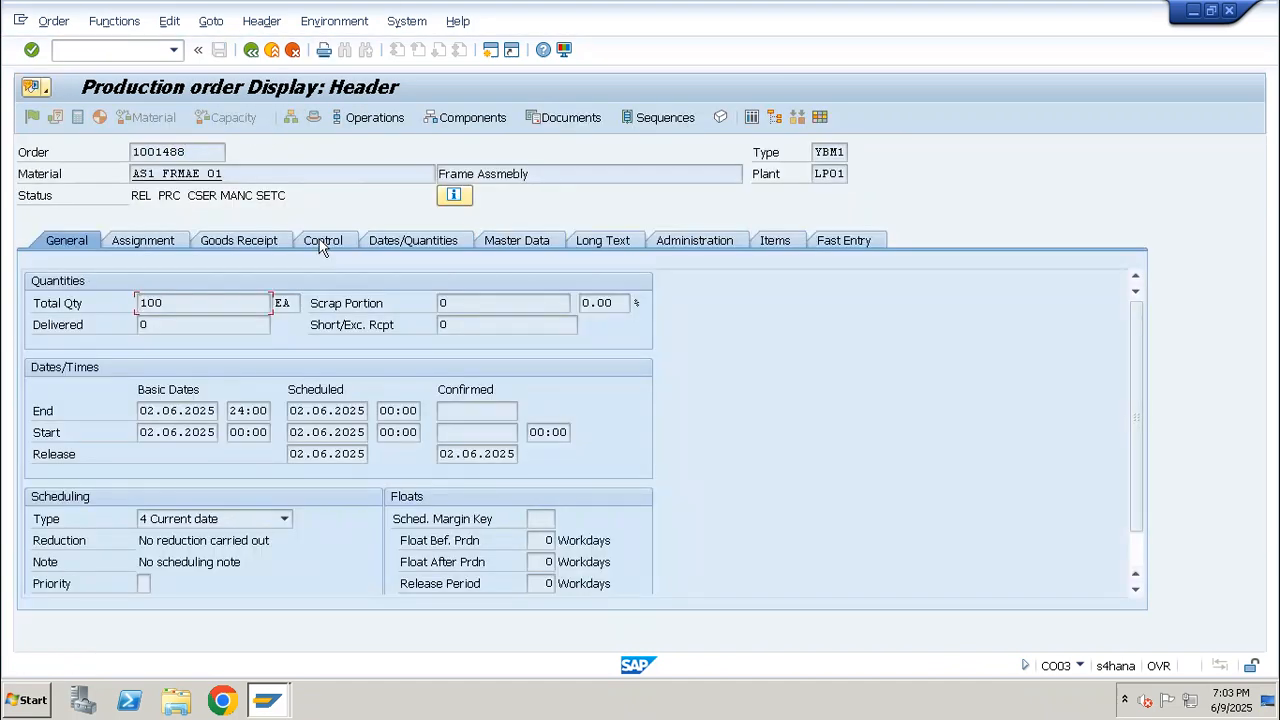
{"action": "left_click_drag", "start_coordinate": [251, 172], "coordinate": [128, 172]}
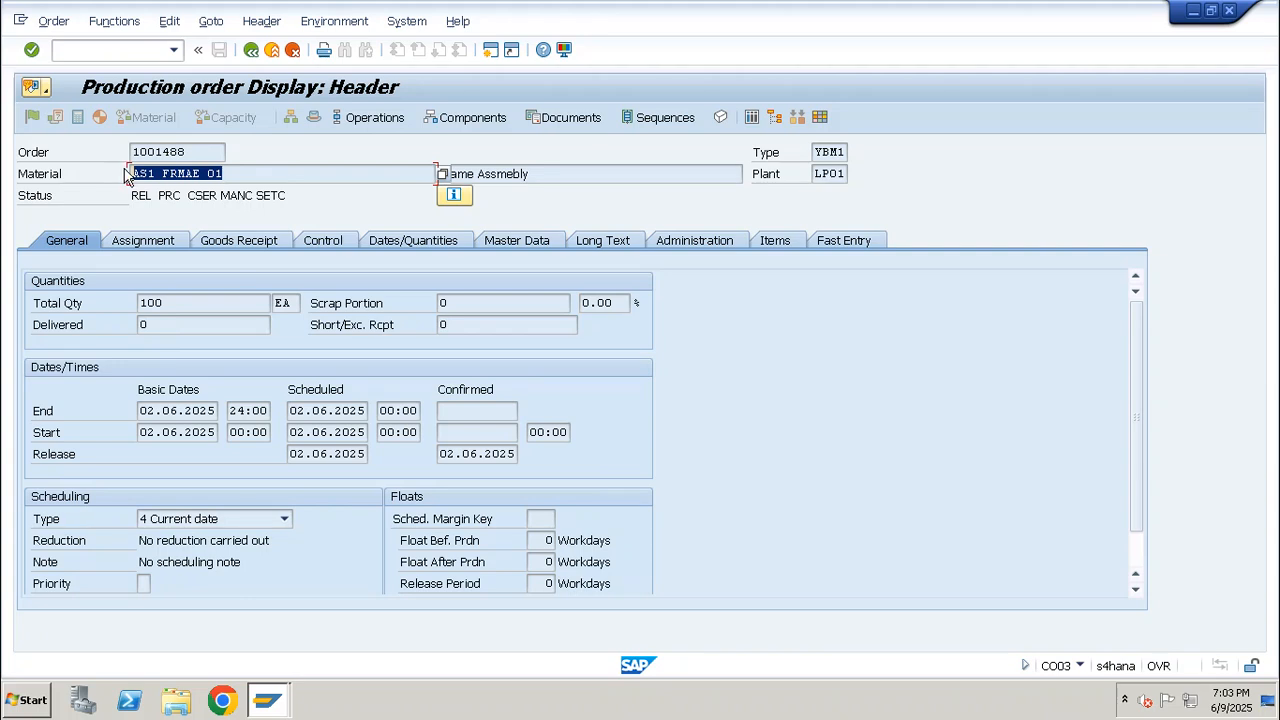
{"action": "key", "text": "ctrl+c"}
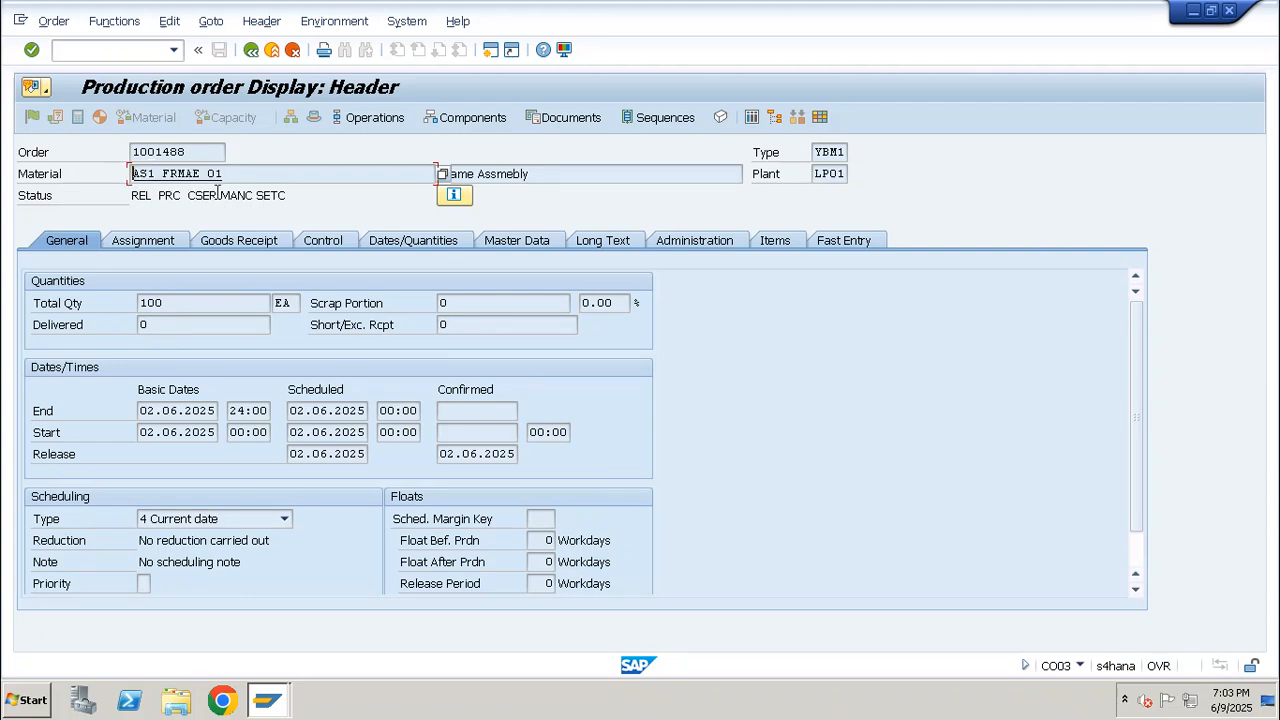
Start a production order in CO01 for material AS1_FRMAE_01, plant LP01 and order type PP01, and exit it without saving
{"action": "left_click", "coordinate": [110, 47]}
{"action": "type", "text": "/"}
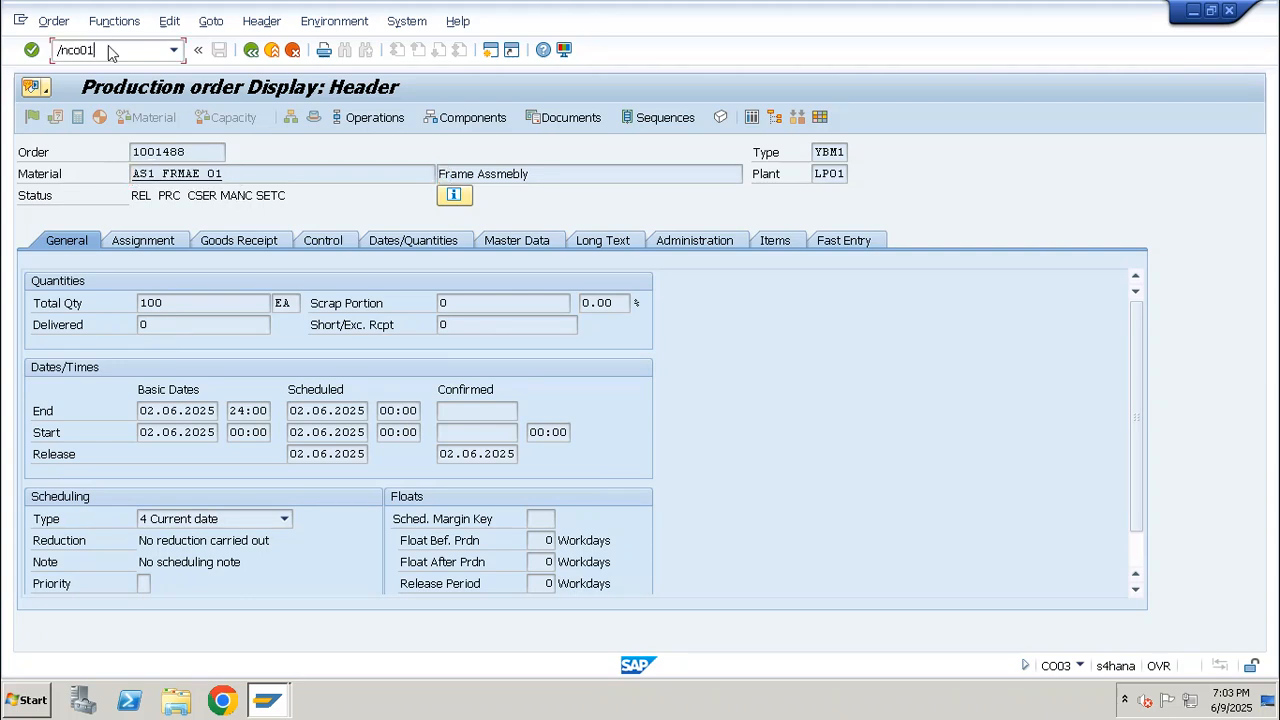
{"action": "type", "text": "nco01"}
{"action": "key", "text": "Return"}
{"action": "key", "text": "Tab"}
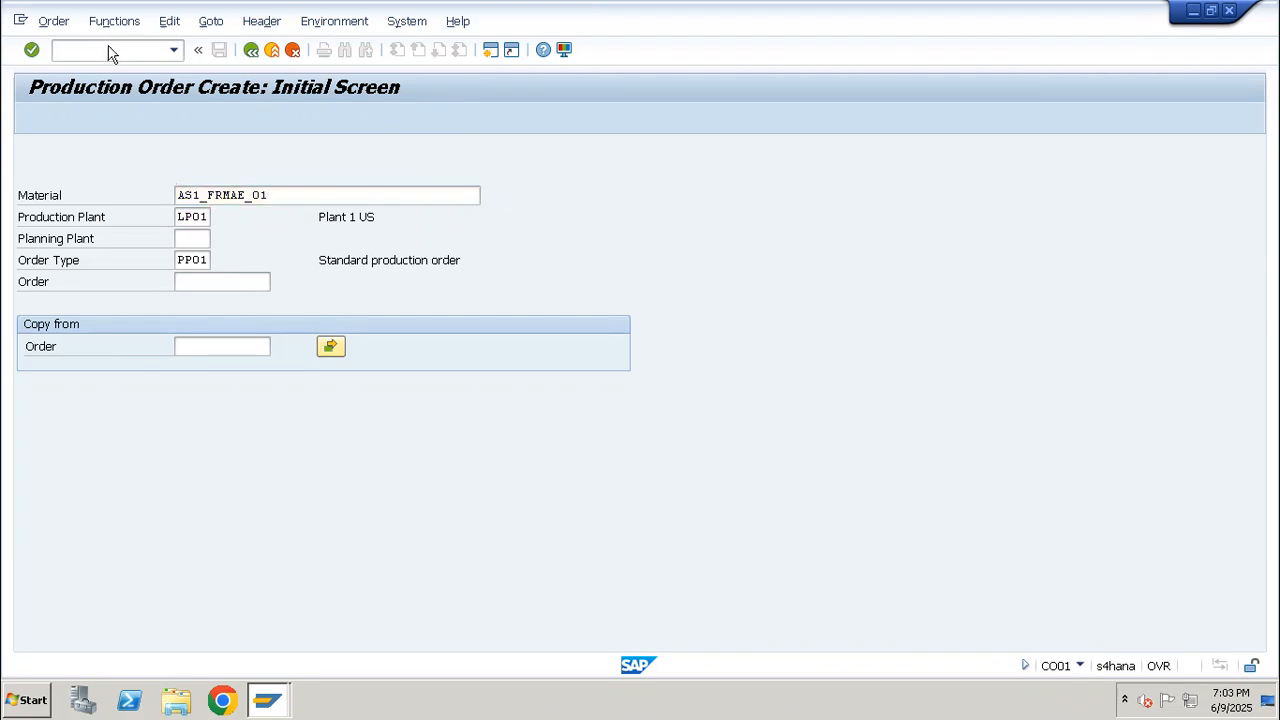
{"action": "key", "text": "Return"}
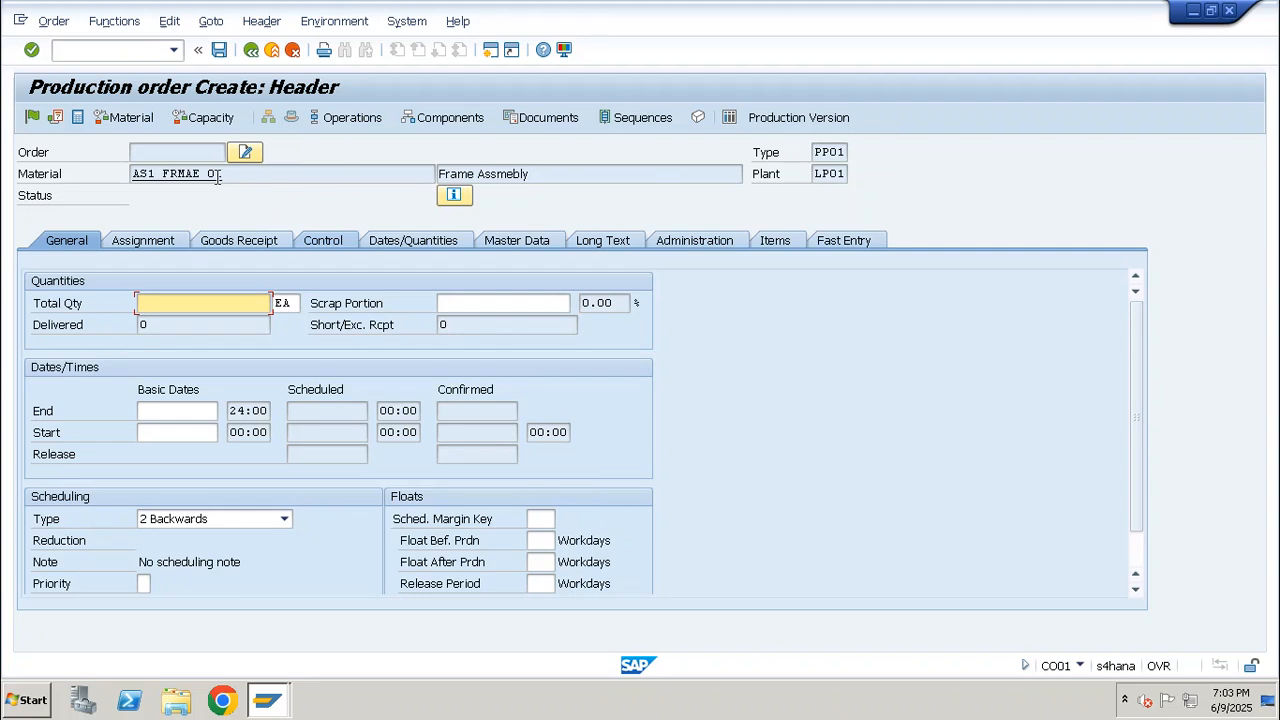
{"action": "left_click_drag", "start_coordinate": [217, 176], "coordinate": [124, 176]}
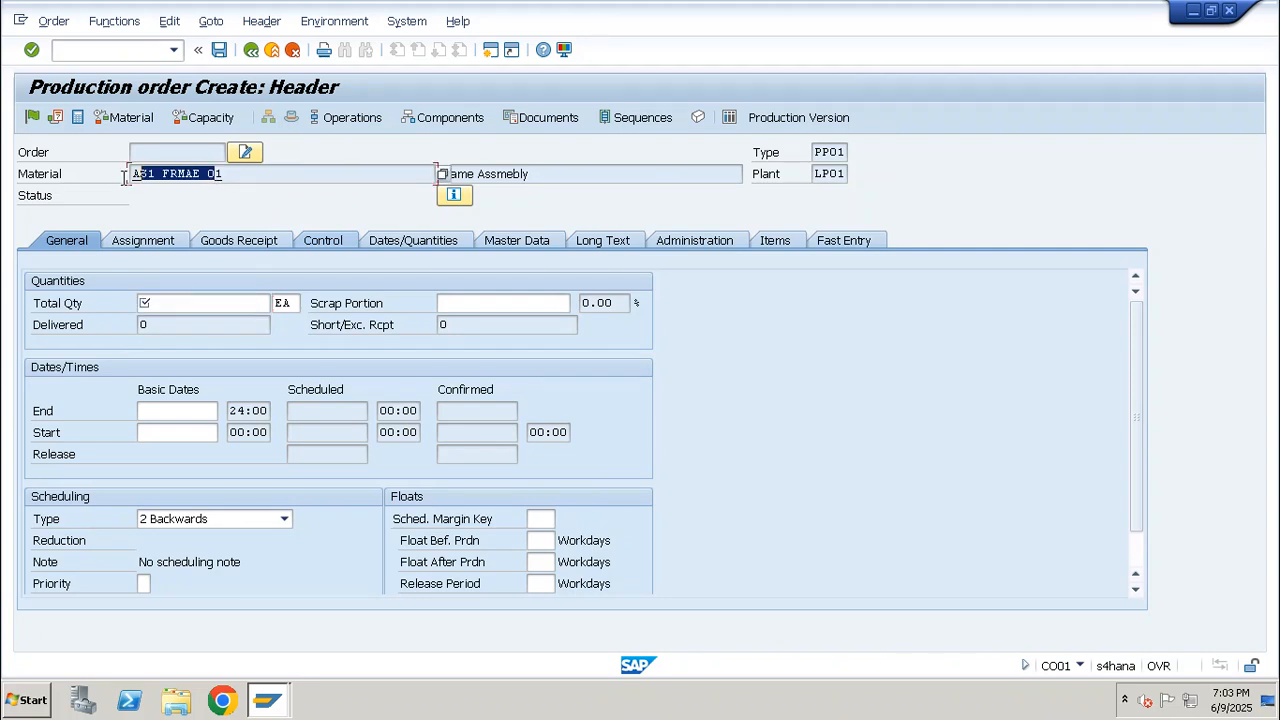
{"action": "key", "text": "F3"}
{"action": "key", "text": "F12"}
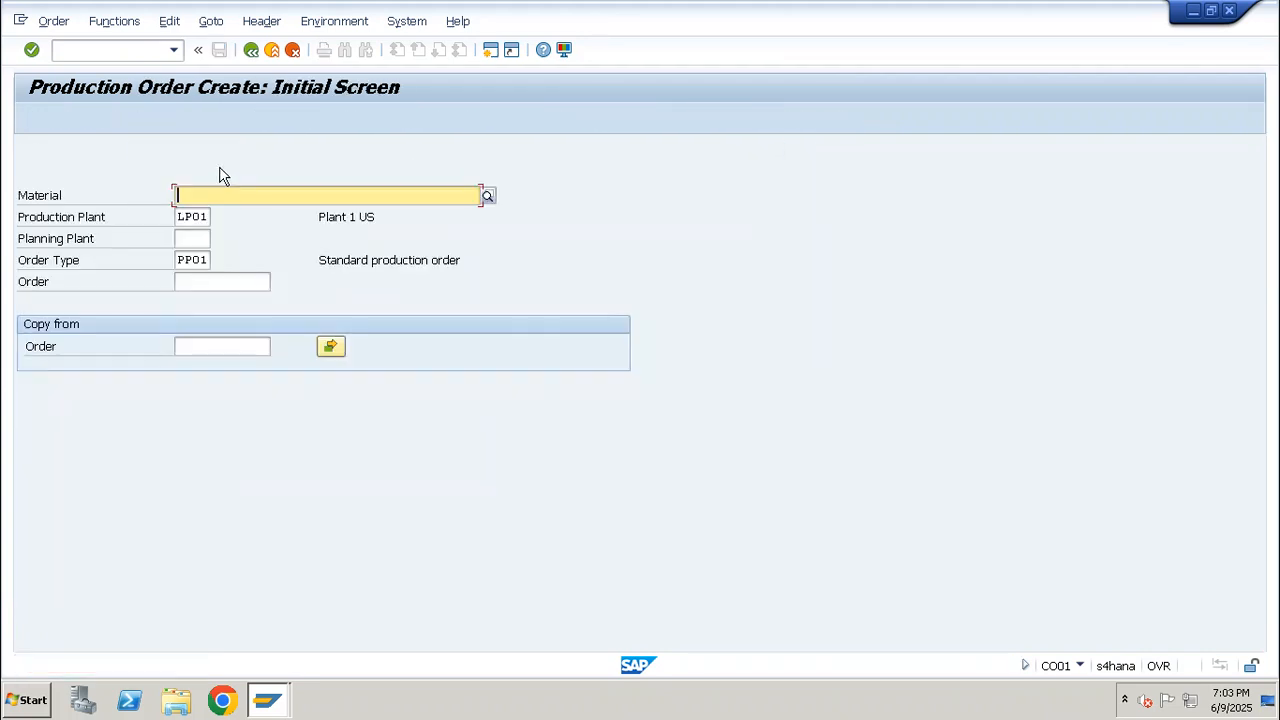
Try to open transaction CO03 from the order creation screen, and stop the hanging transaction
{"action": "left_click", "coordinate": [114, 50]}
{"action": "type", "text": "/nco03"}
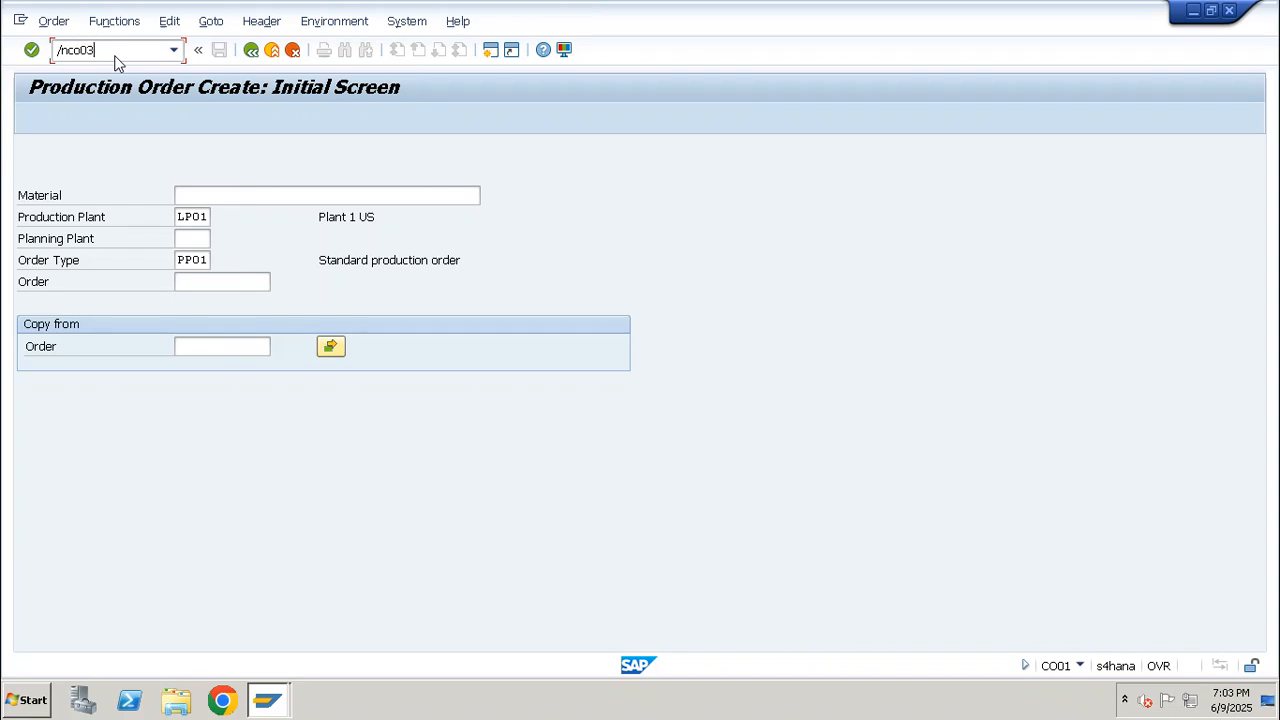
{"action": "key", "text": "Return"}
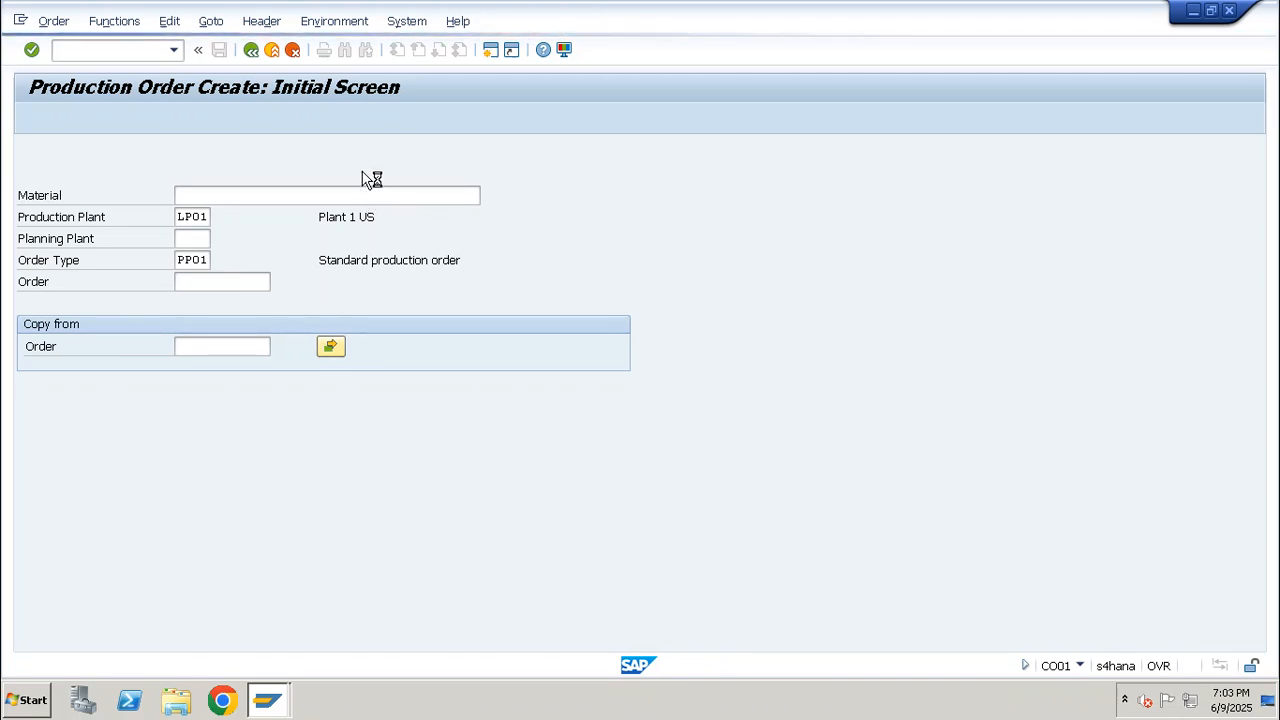
{"action": "left_click", "coordinate": [20, 20]}
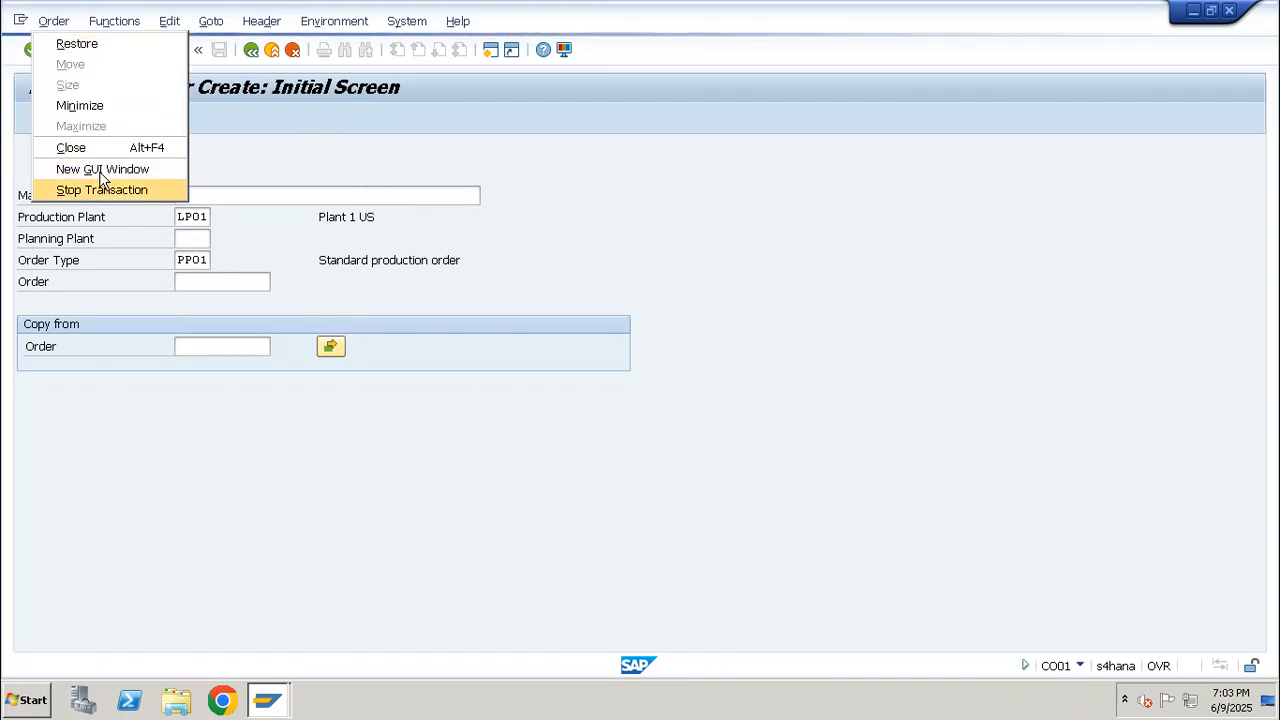
{"action": "left_click", "coordinate": [130, 190]}
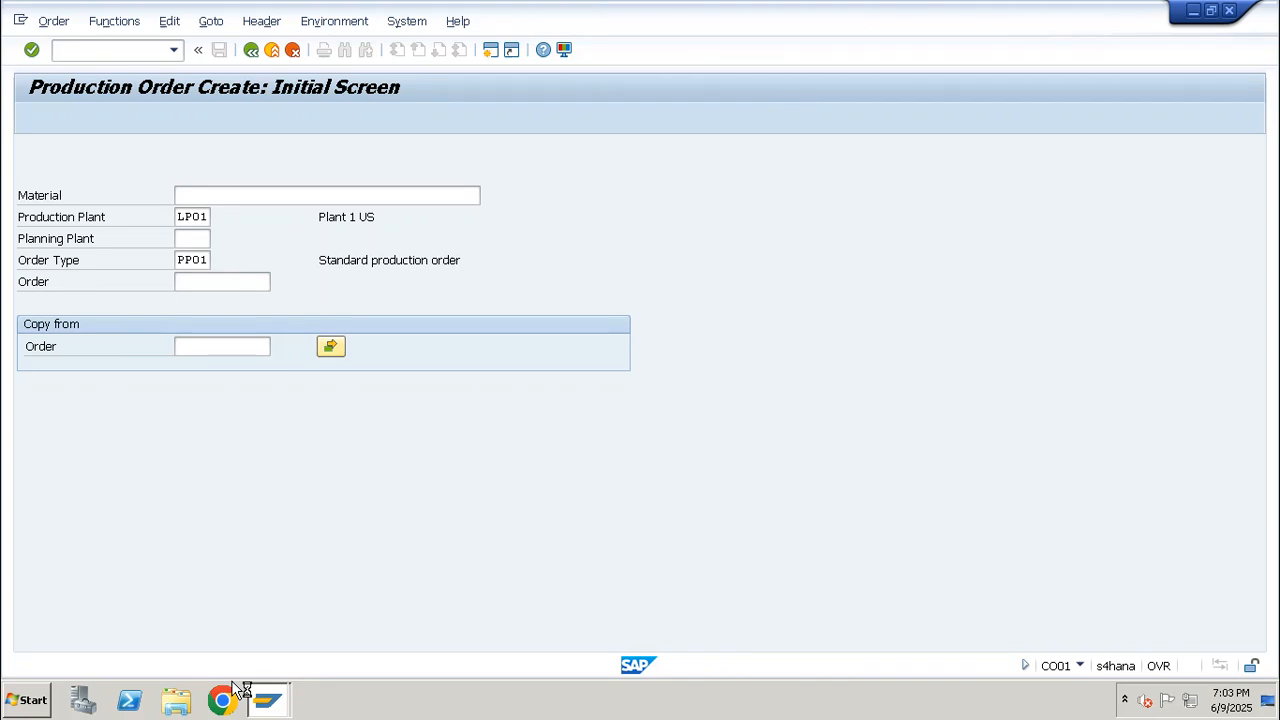
Try to connect to the SAP HANA system again through SAP Logon, and return to the order creation window
{"action": "left_click", "coordinate": [265, 703]}
{"action": "left_click", "coordinate": [277, 634]}
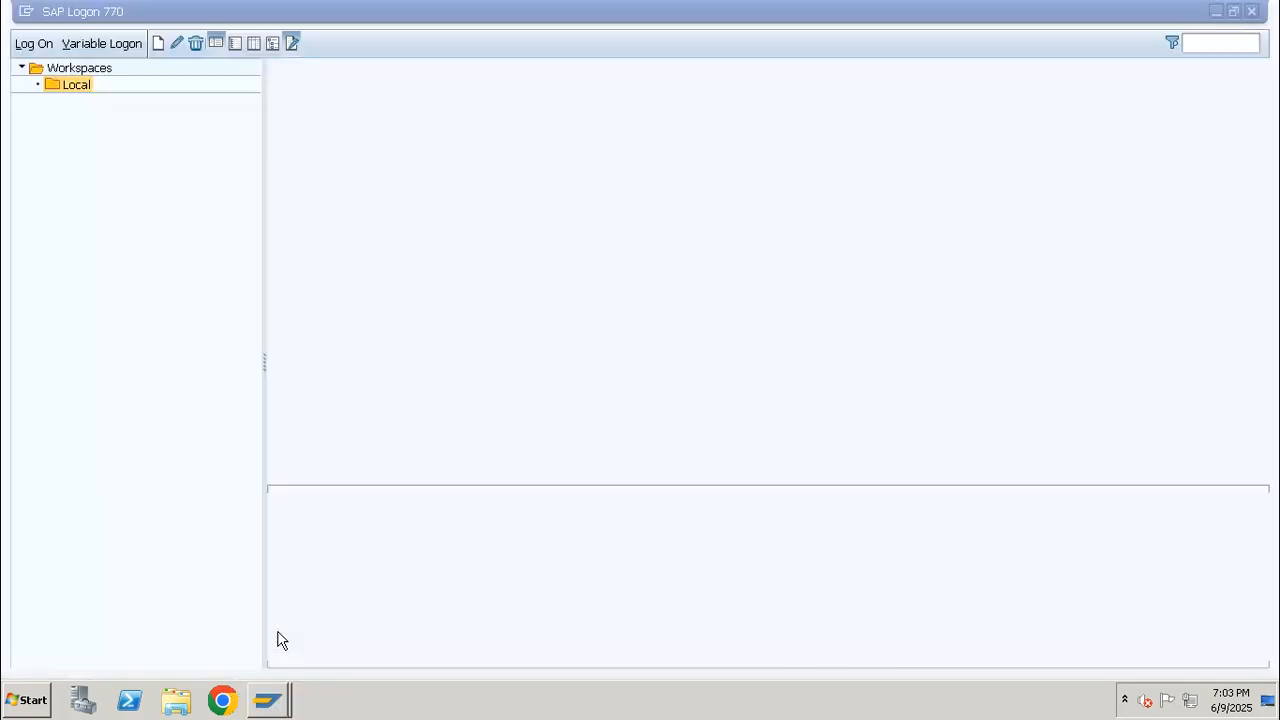
{"action": "double_click", "coordinate": [376, 91]}
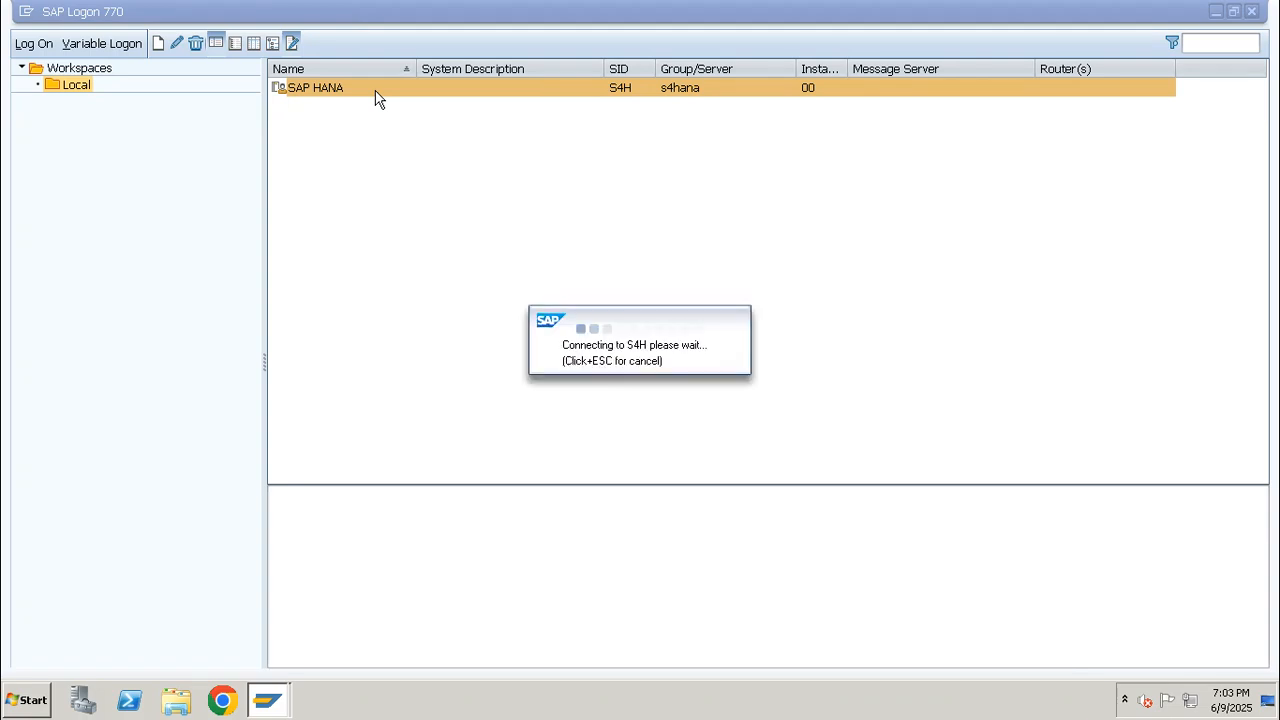
{"action": "left_click", "coordinate": [265, 705]}
{"action": "left_click", "coordinate": [234, 656]}
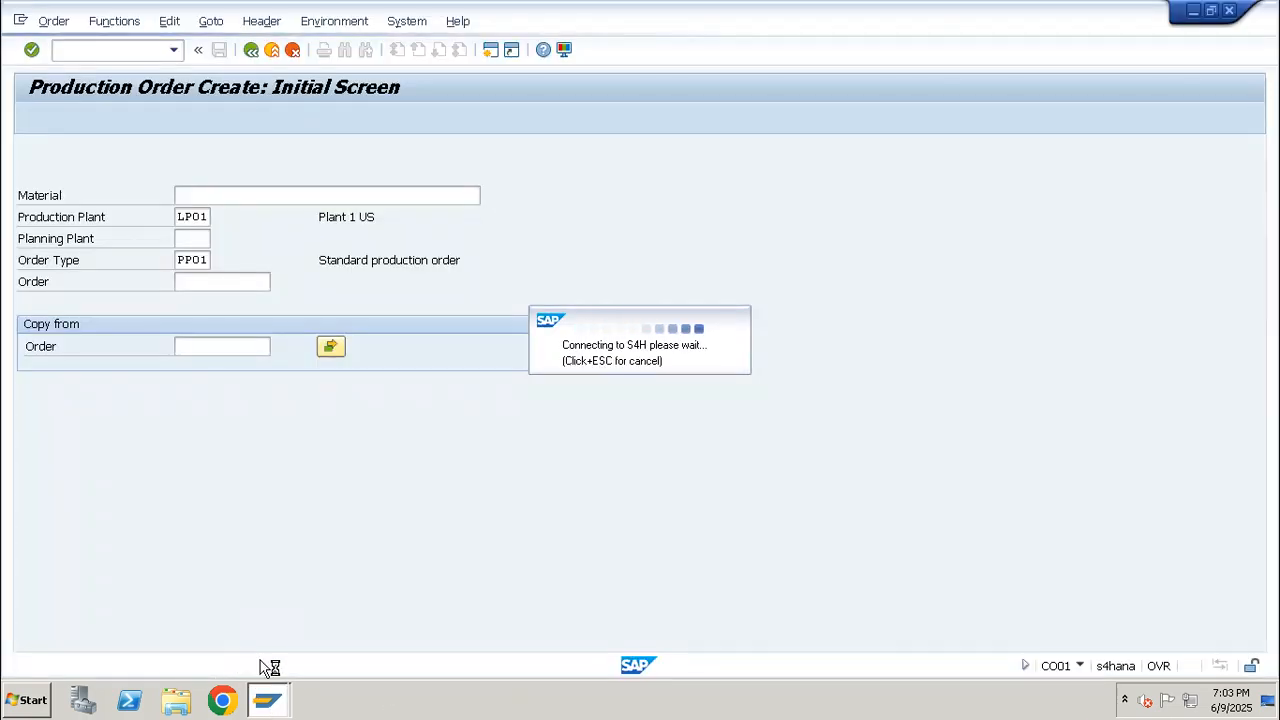
Open Windows Task Manager, end the SAP Logon 770 and Production Order Create tasks, and close it
{"action": "right_click", "coordinate": [380, 705]}
{"action": "left_click", "coordinate": [432, 650]}
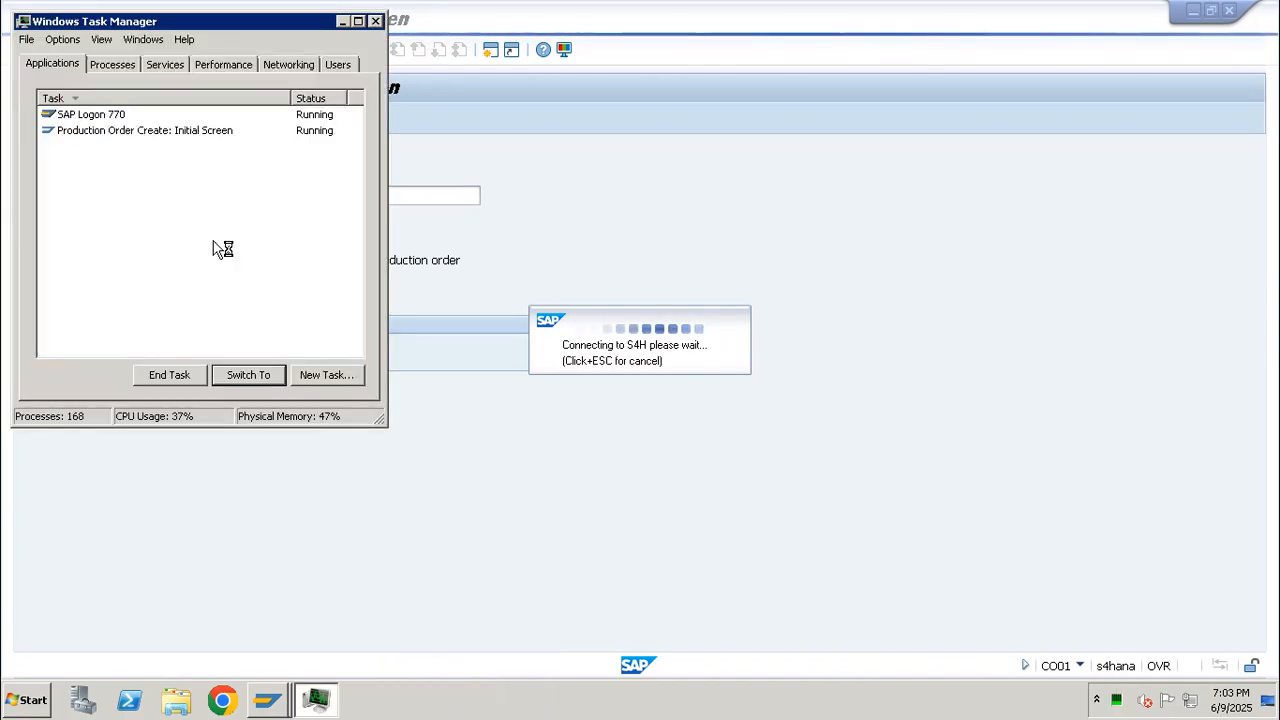
{"action": "left_click", "coordinate": [100, 116]}
{"action": "left_click", "coordinate": [169, 375]}
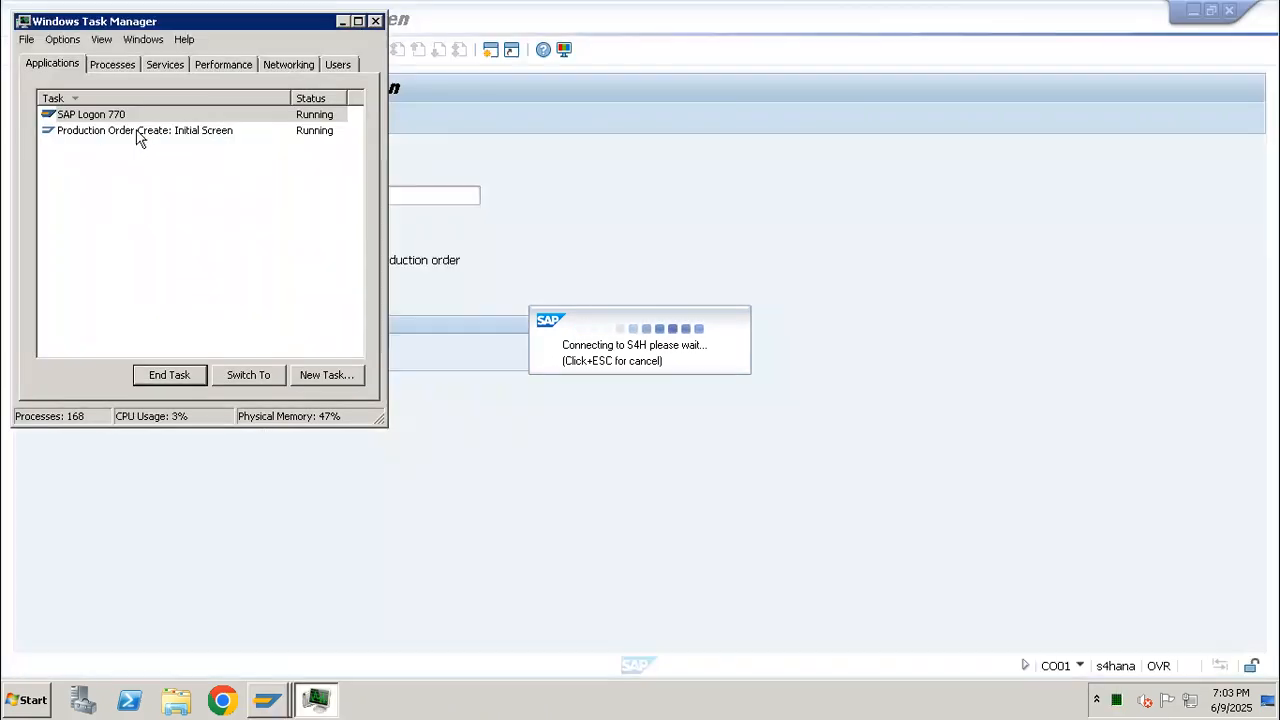
{"action": "left_click", "coordinate": [130, 131]}
{"action": "left_click", "coordinate": [176, 374]}
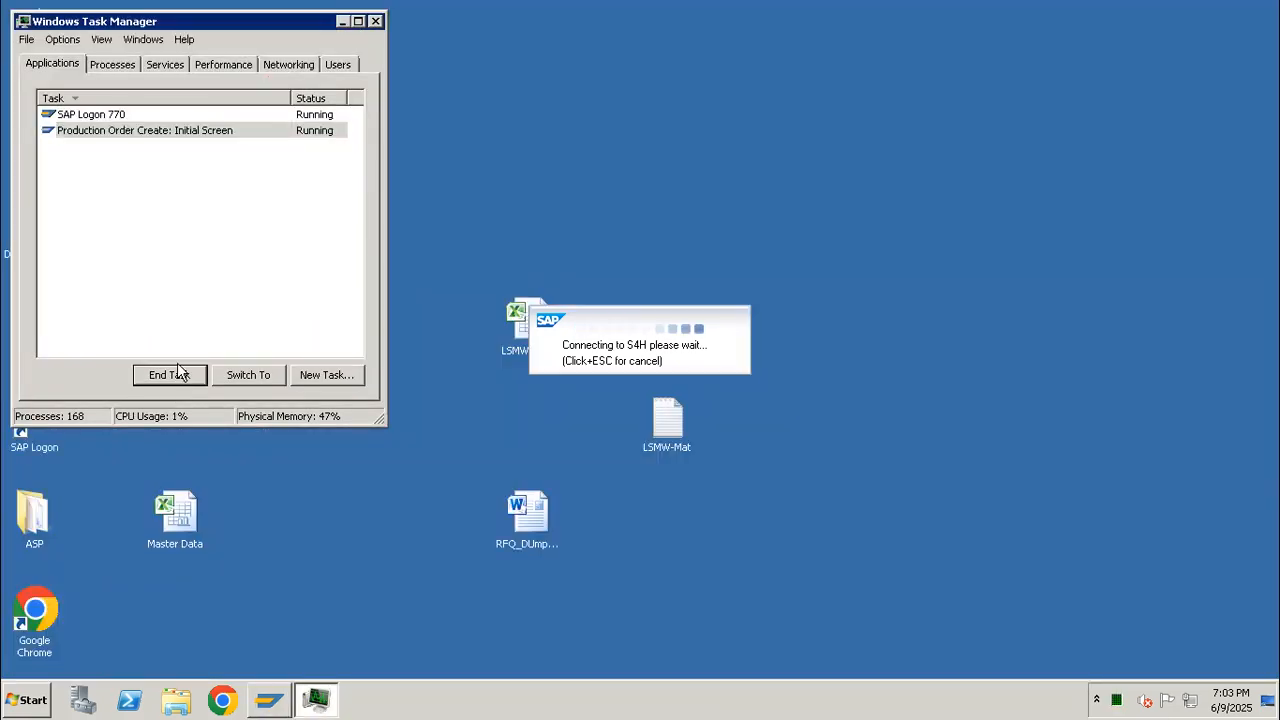
{"action": "left_click", "coordinate": [97, 116]}
{"action": "left_click", "coordinate": [194, 376]}
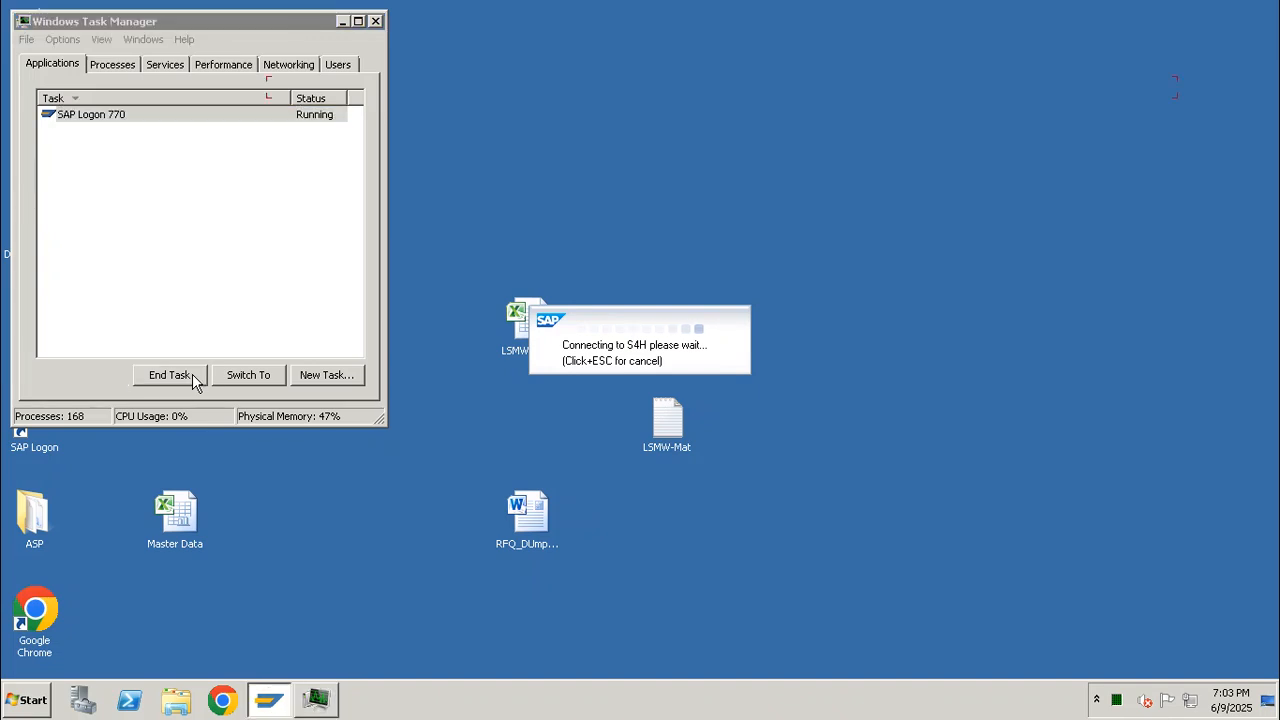
{"action": "left_click", "coordinate": [375, 22]}
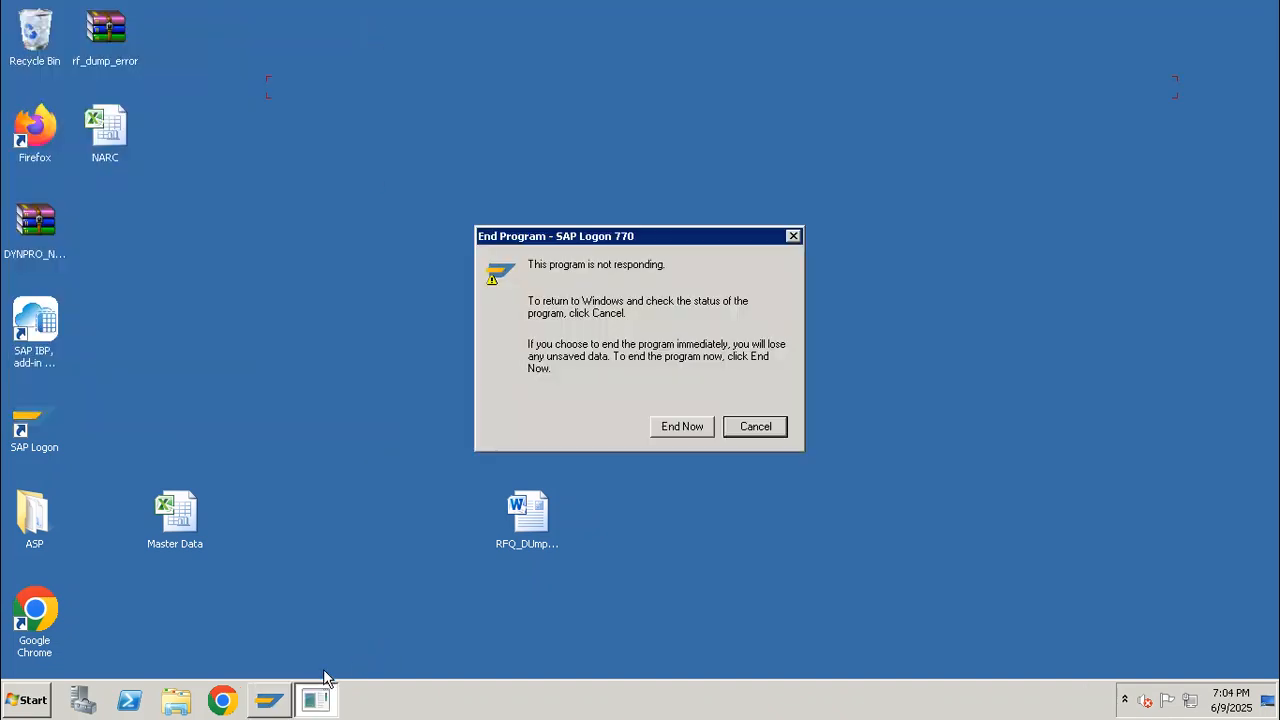
Force the unresponsive SAP Logon 770 program to end and close it completely
{"action": "left_click", "coordinate": [317, 698]}
{"action": "left_click", "coordinate": [284, 701]}
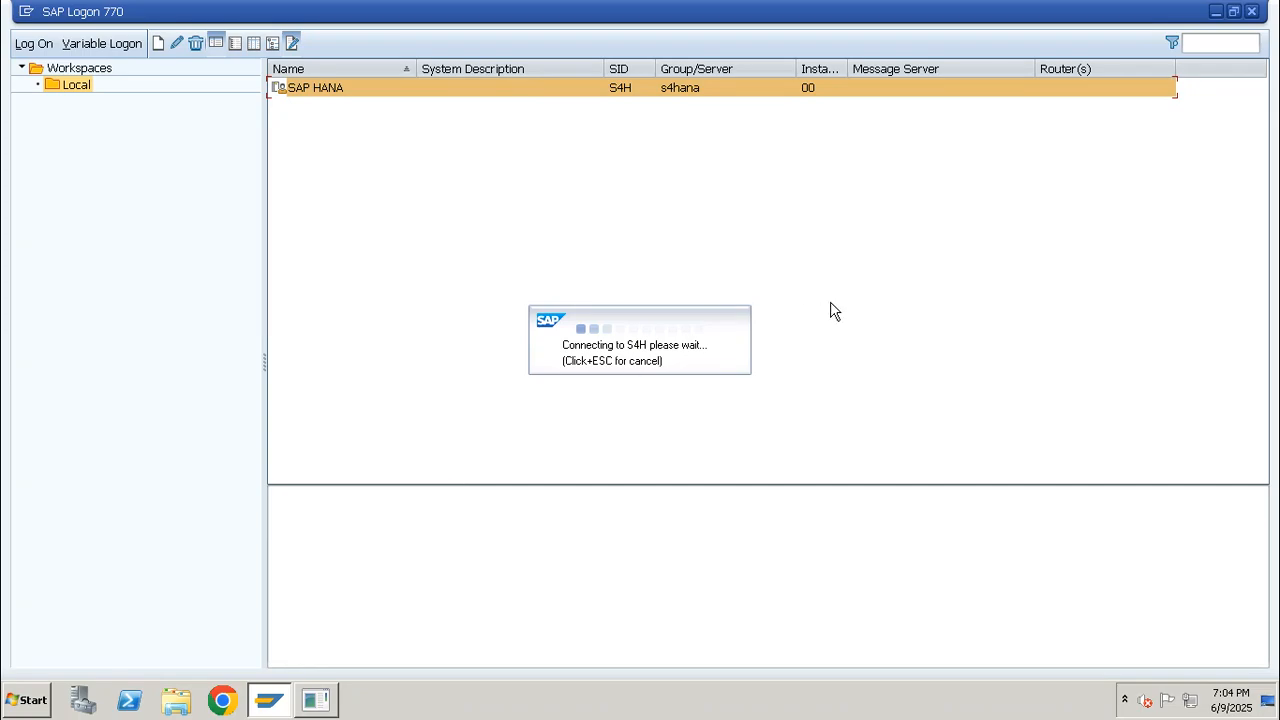
{"action": "left_click", "coordinate": [1251, 11]}
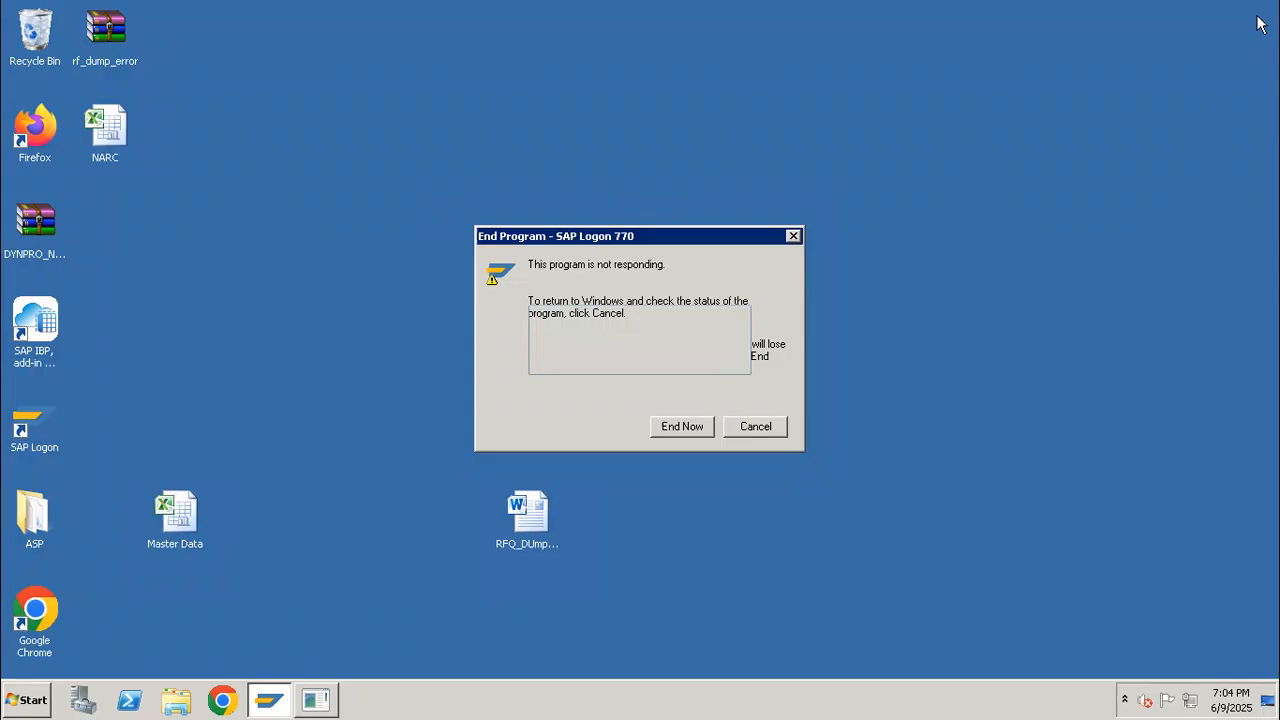
{"action": "left_click", "coordinate": [664, 428]}
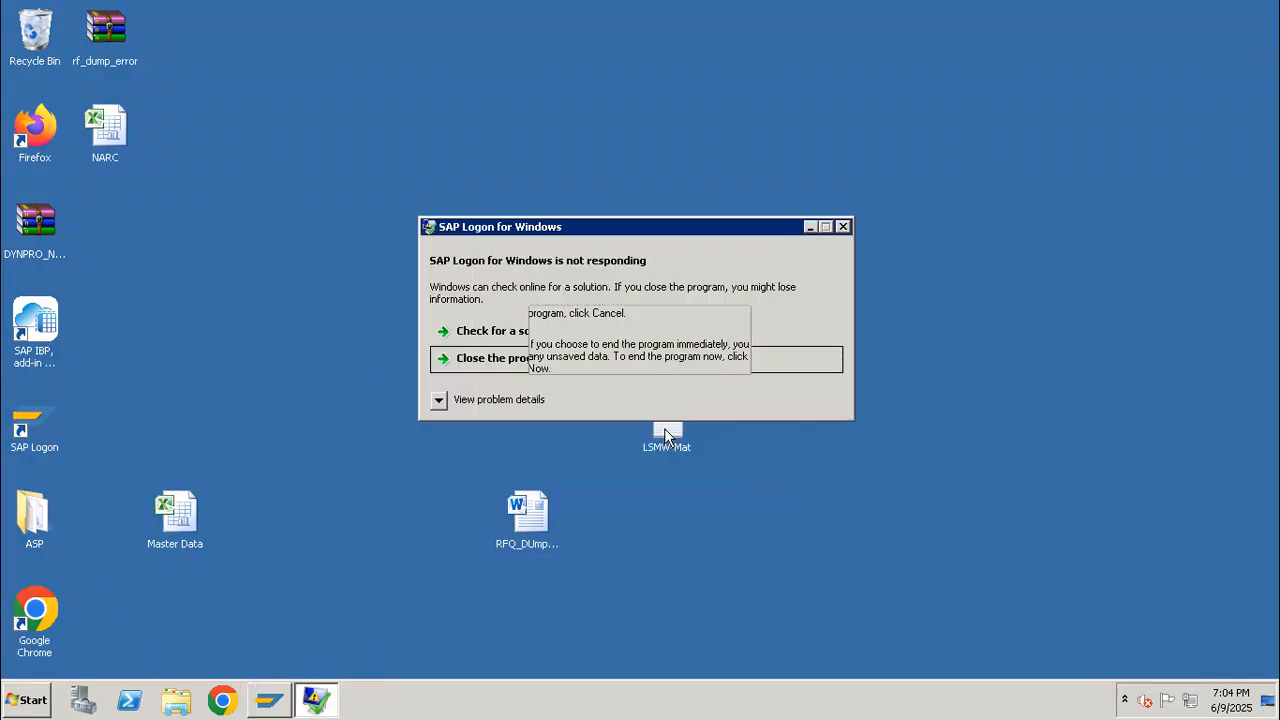
{"action": "left_click", "coordinate": [470, 360]}
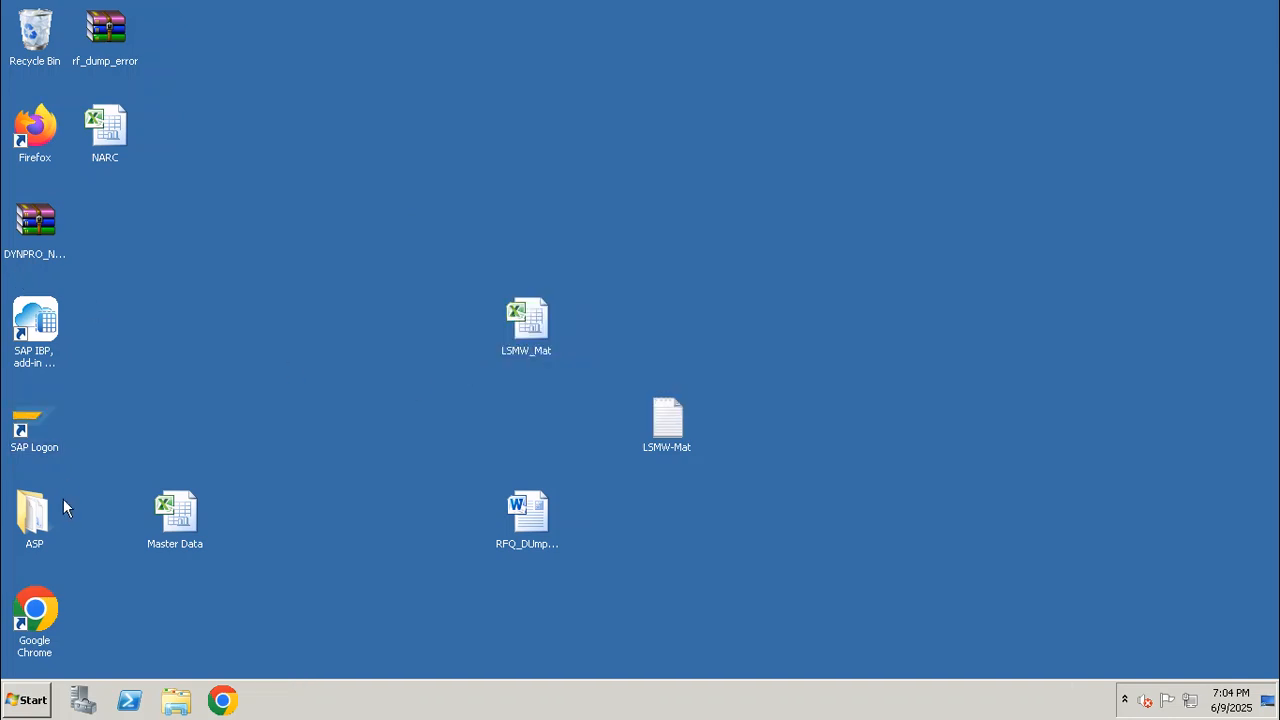
Relaunch SAP Logon and log on to client 100 with the saved user name and the account password
{"action": "double_click", "coordinate": [24, 430]}
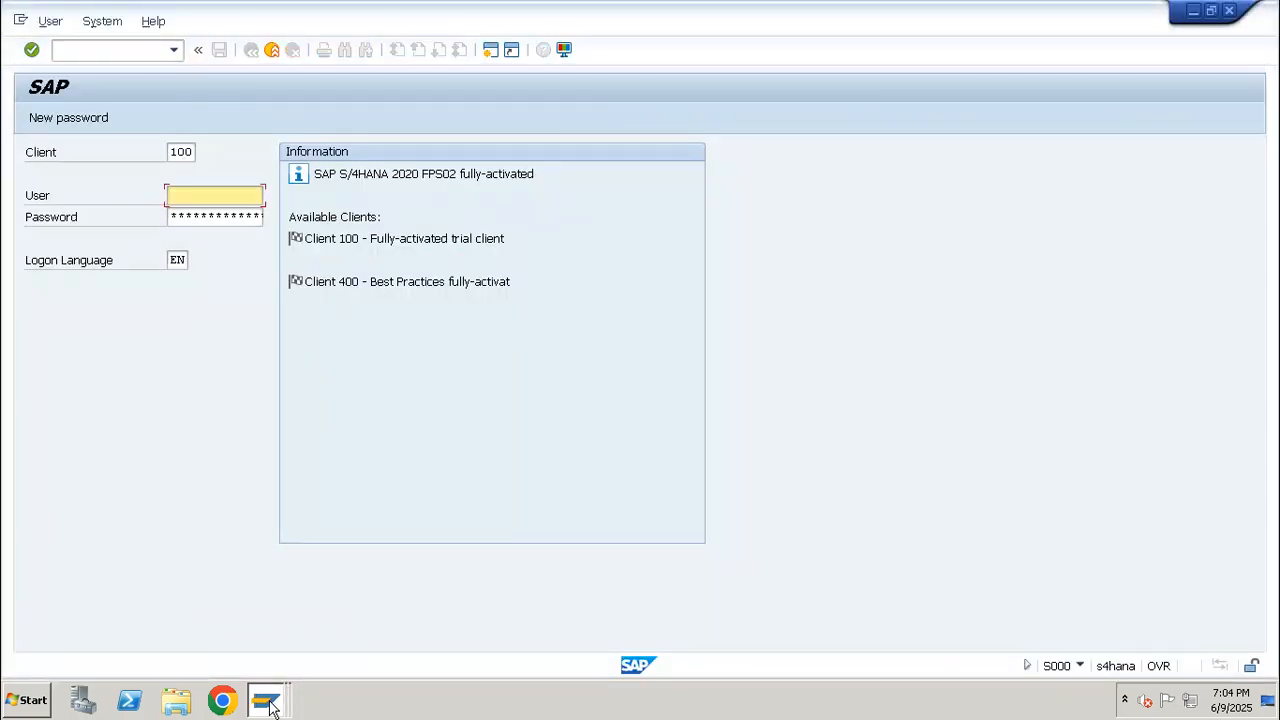
{"action": "key", "text": "Down"}
{"action": "key", "text": "Return"}
{"action": "key", "text": "Tab"}
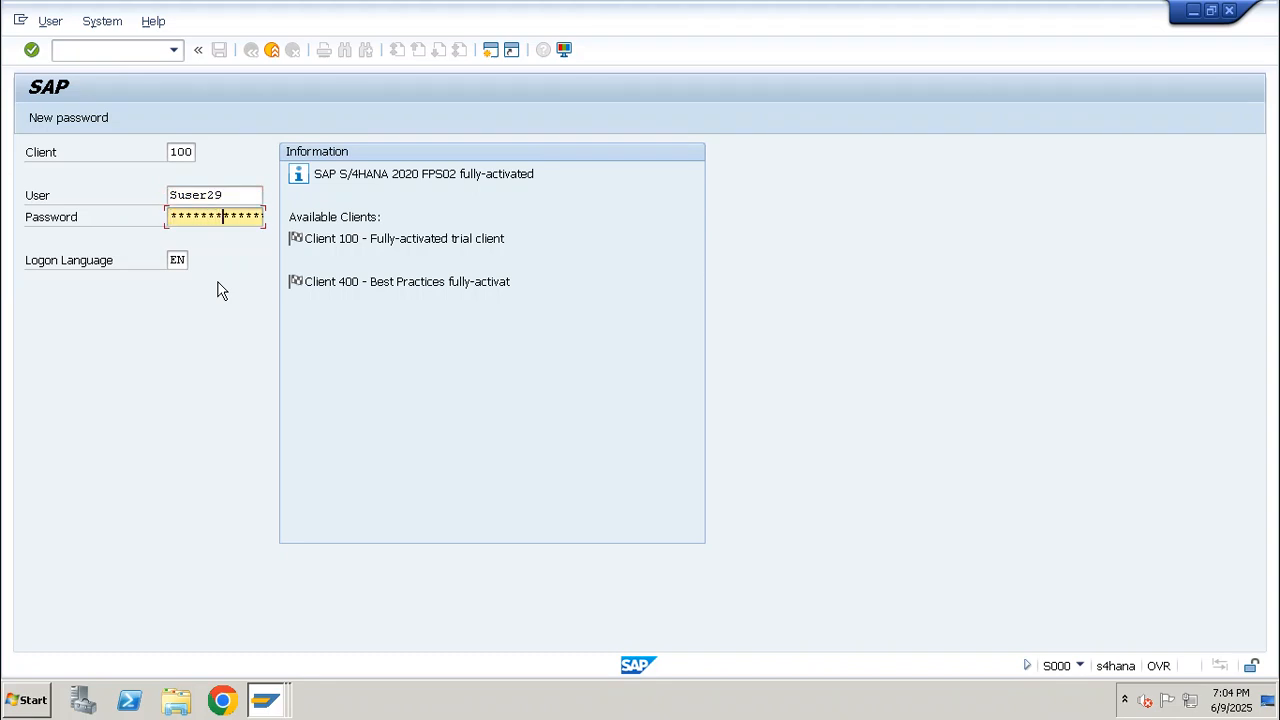
{"action": "key", "text": "Return"}
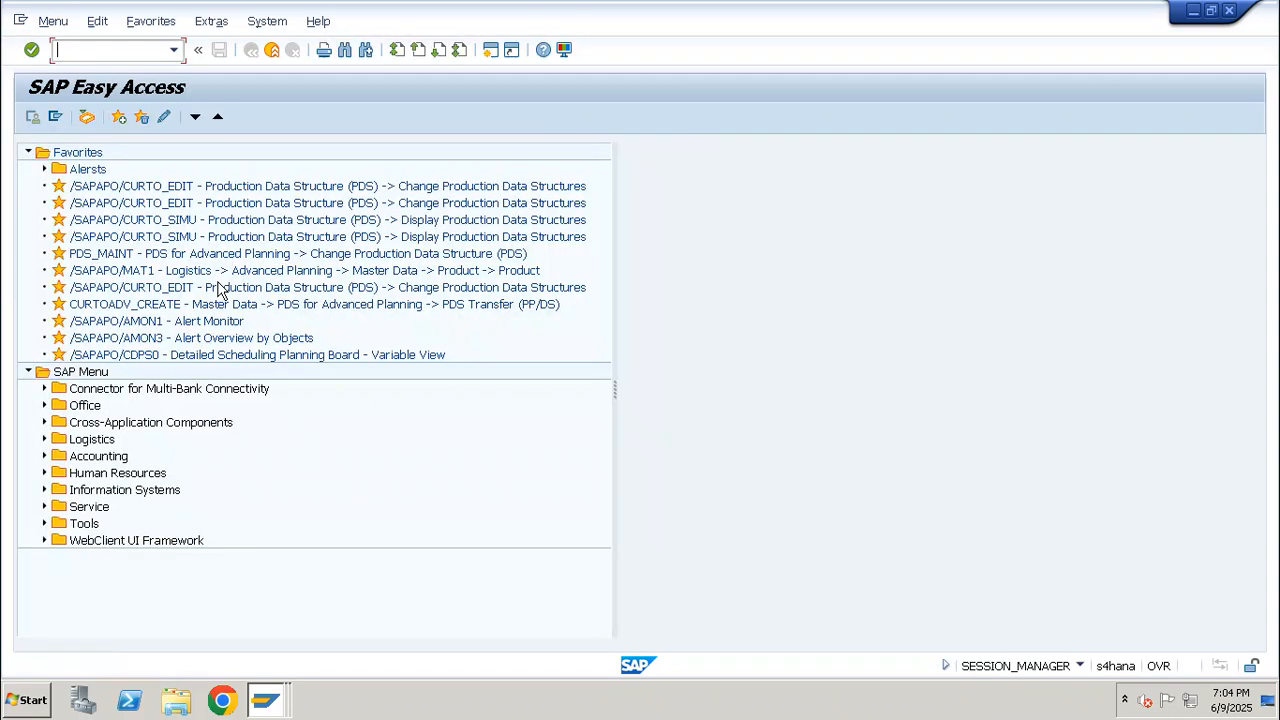
Start transaction CO03 to display production orders
{"action": "type", "text": "co0"}
{"action": "key", "text": "Return"}
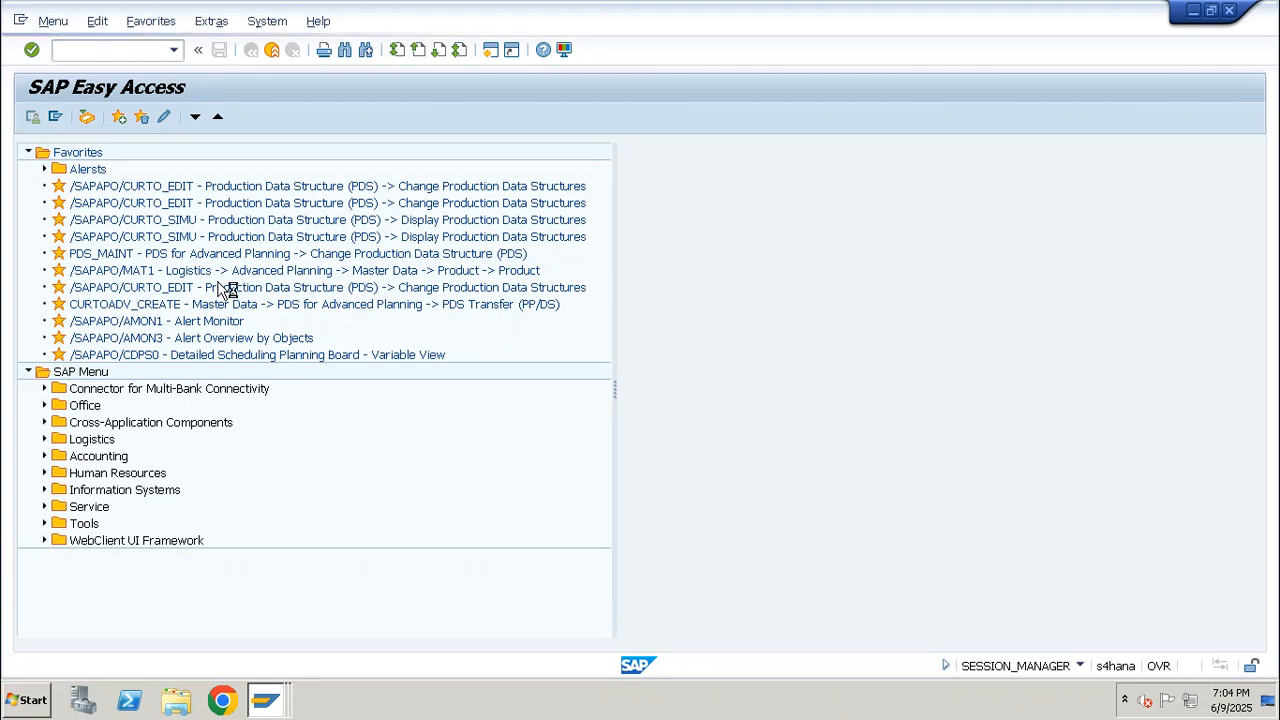
{"action": "type", "text": "co03"}
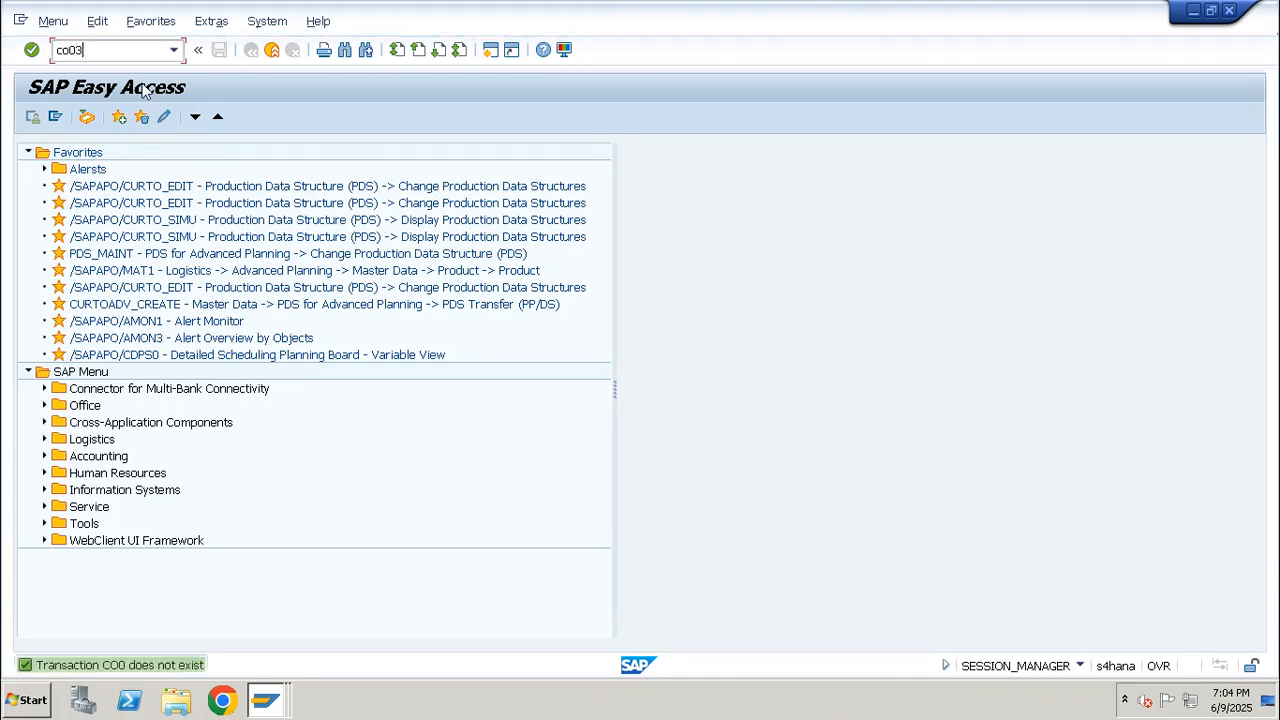
{"action": "key", "text": "Return"}
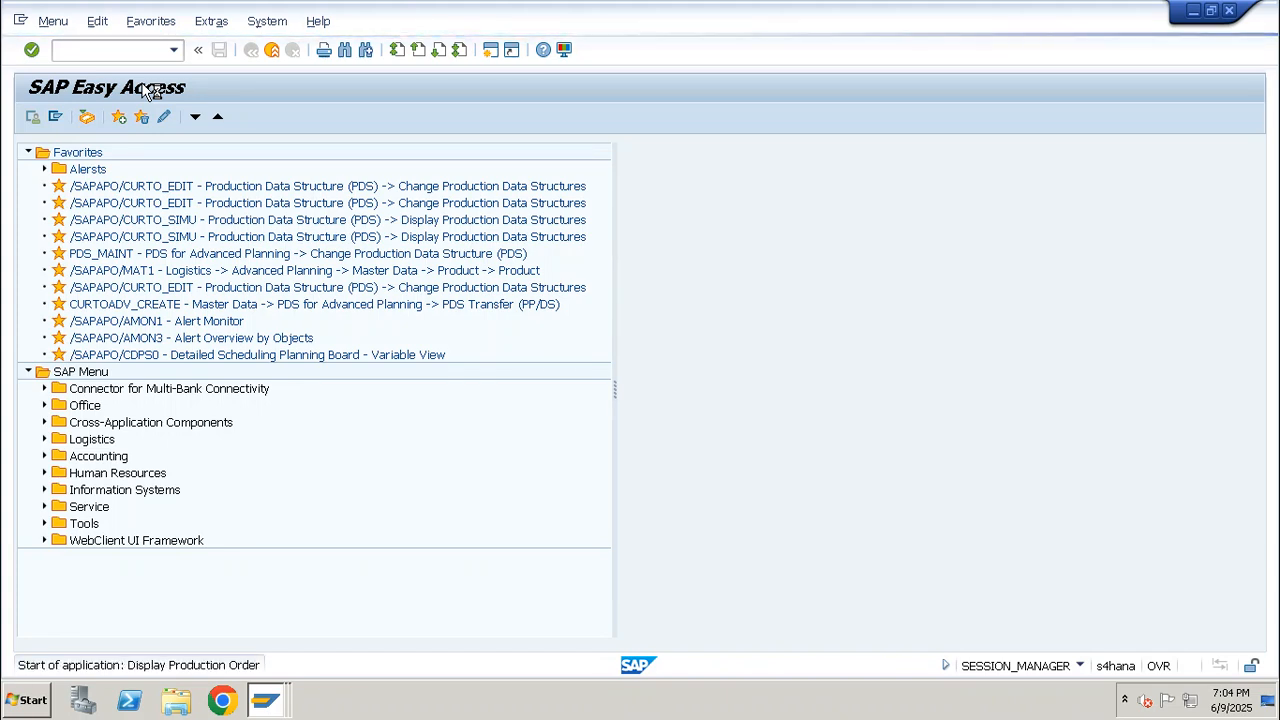
Choose the previously used production order for Finish Good material LP_FG_0001, view its header, and return to the initial screen
{"action": "key", "text": "Down"}
{"action": "key", "text": "Down"}
{"action": "key", "text": "Down"}
{"action": "key", "text": "Down"}
{"action": "key", "text": "Down"}
{"action": "key", "text": "Down"}
{"action": "key", "text": "Down"}
{"action": "key", "text": "Down"}
{"action": "key", "text": "Down"}
{"action": "key", "text": "Down"}
{"action": "key", "text": "Down"}
{"action": "key", "text": "Down"}
{"action": "key", "text": "Down"}
{"action": "key", "text": "Down"}
{"action": "key", "text": "Down"}
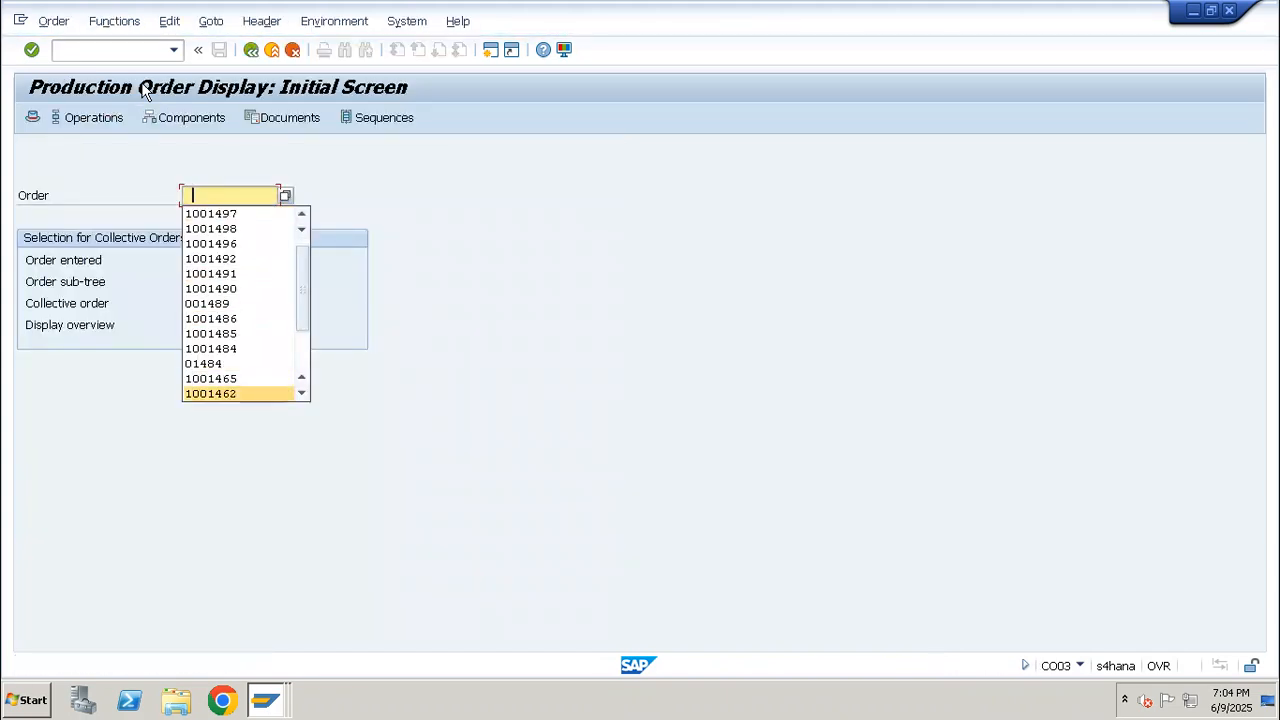
{"action": "key", "text": "Up"}
{"action": "key", "text": "Up"}
{"action": "key", "text": "Up"}
{"action": "key", "text": "Return"}
{"action": "key", "text": "Return"}
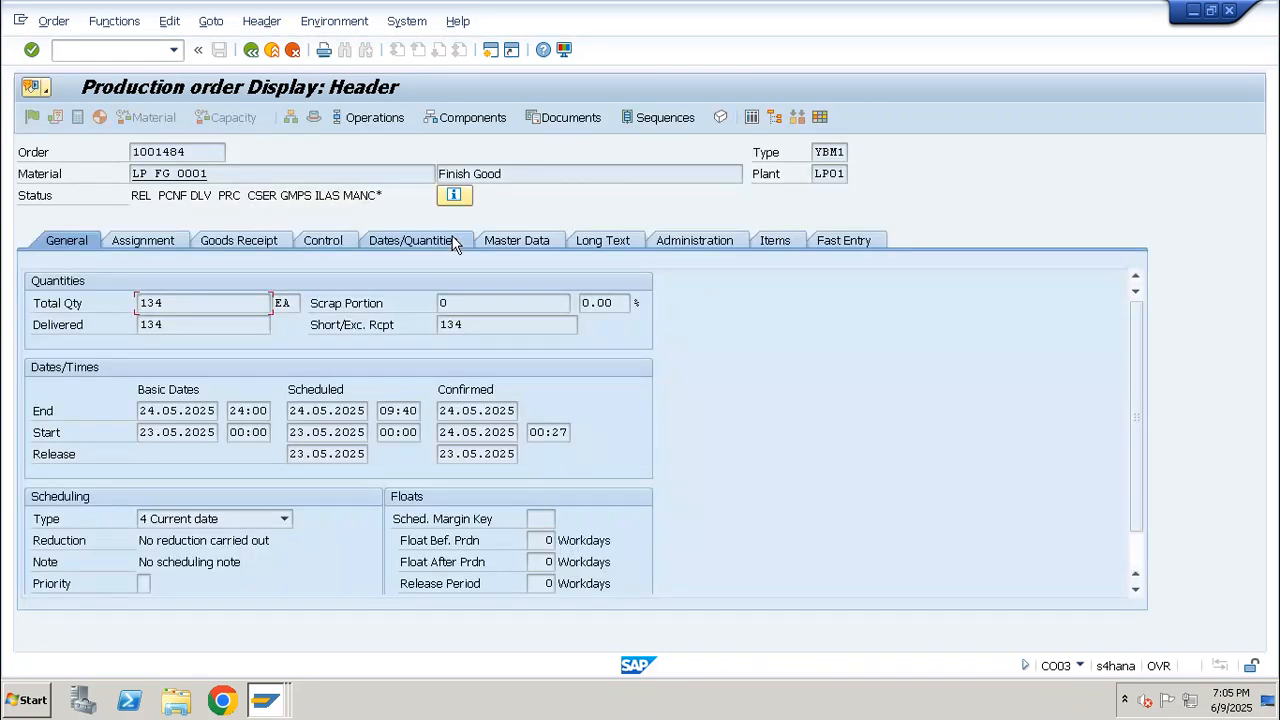
{"action": "left_click_drag", "start_coordinate": [228, 170], "coordinate": [142, 178]}
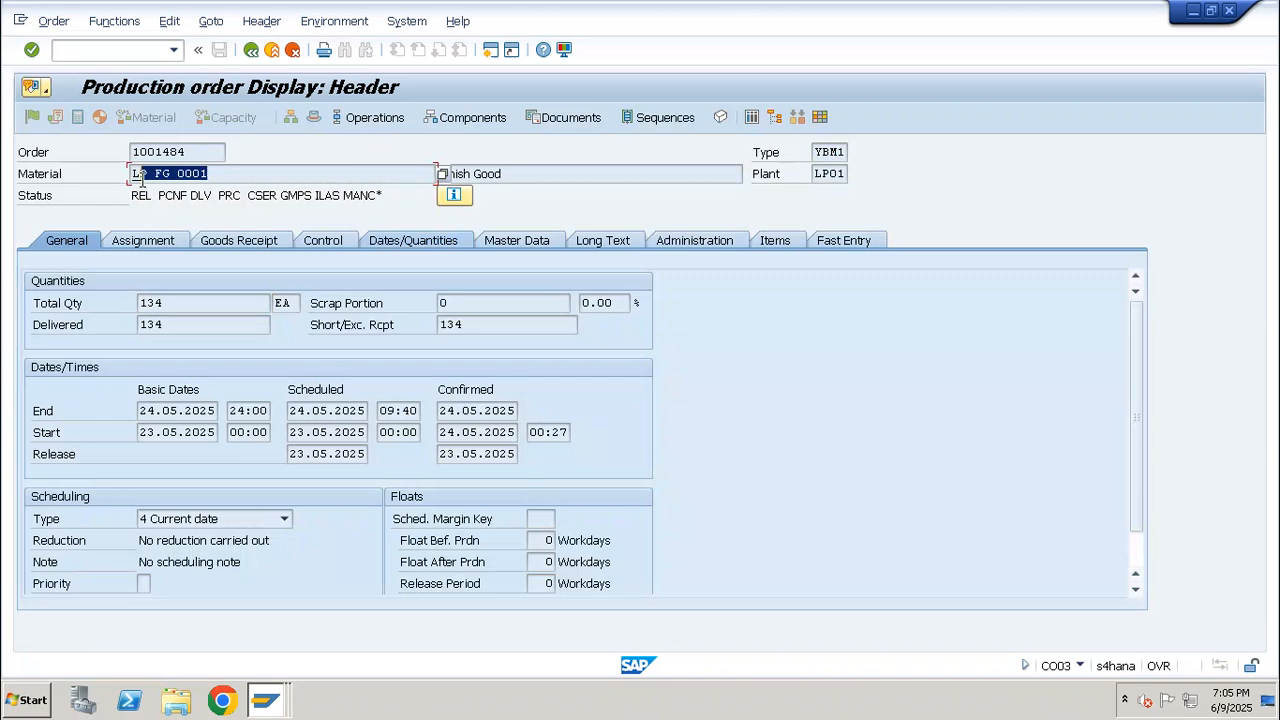
{"action": "left_click", "coordinate": [250, 52]}
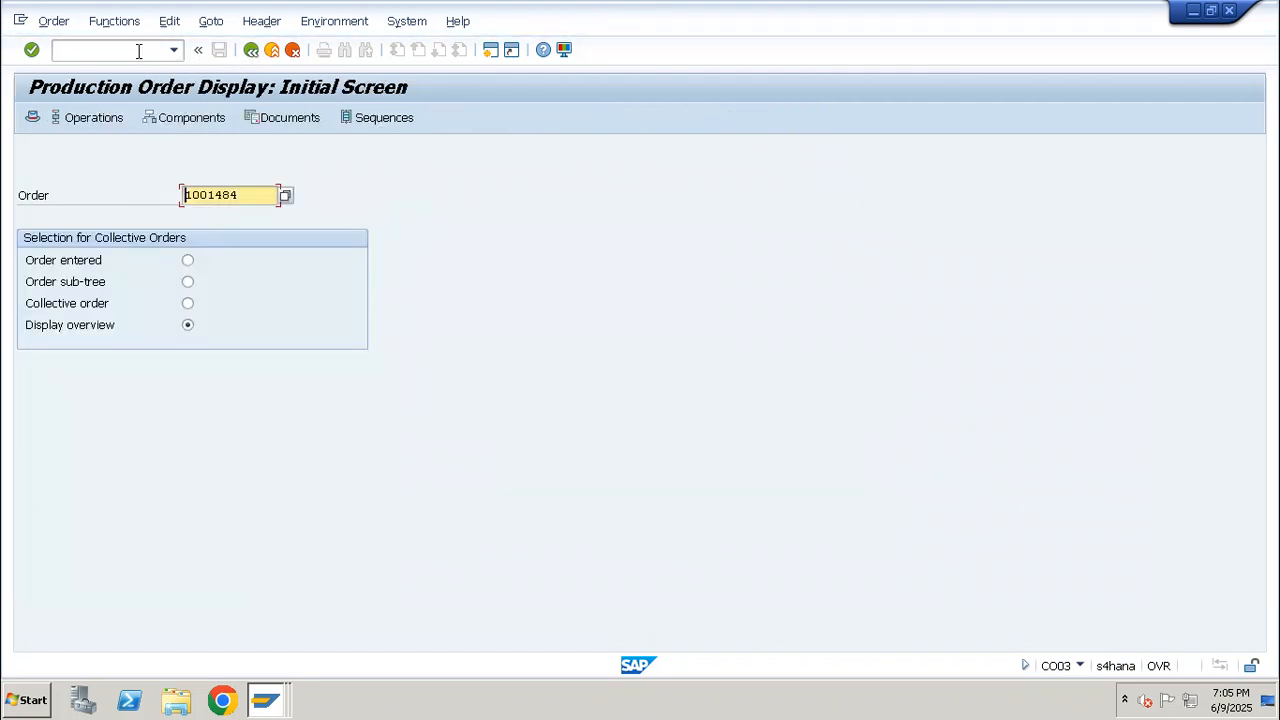
Start transaction CS03 and enter material AS_CYCLE_01, plant LP01 and BOM usage 1
{"action": "left_click", "coordinate": [138, 51]}
{"action": "type", "text": "/ncs03"}
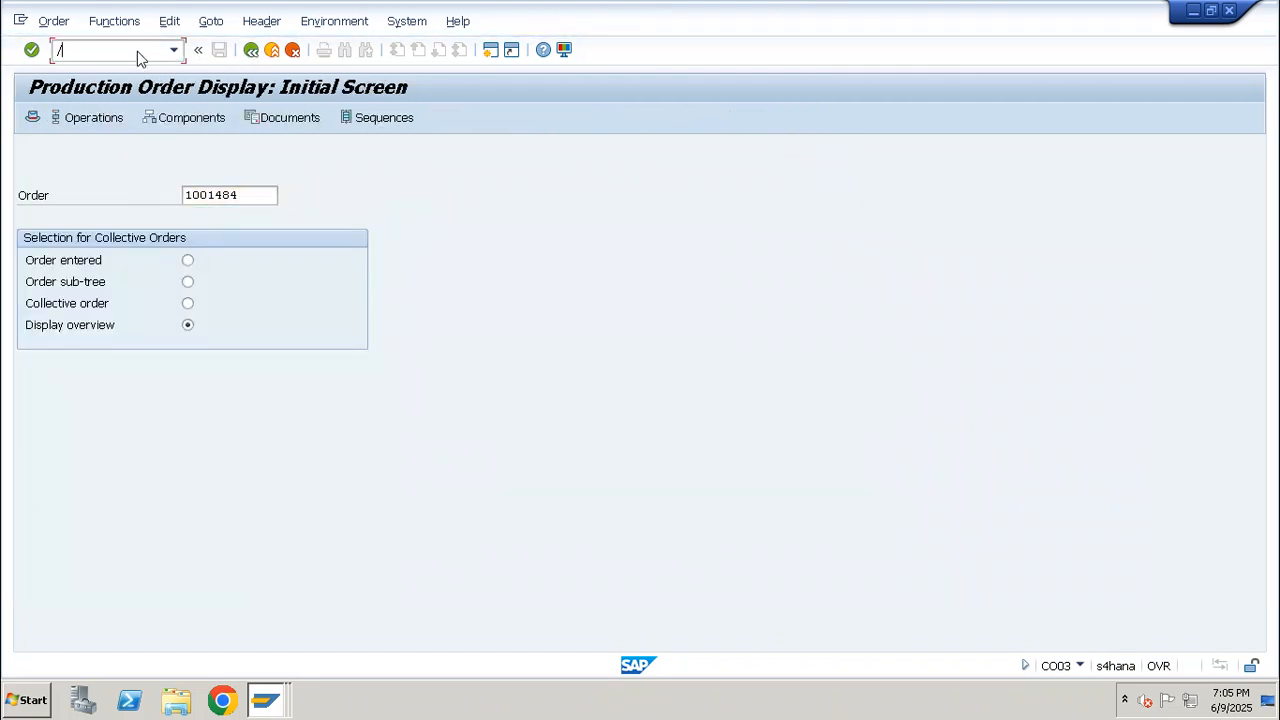
{"action": "key", "text": "Return"}
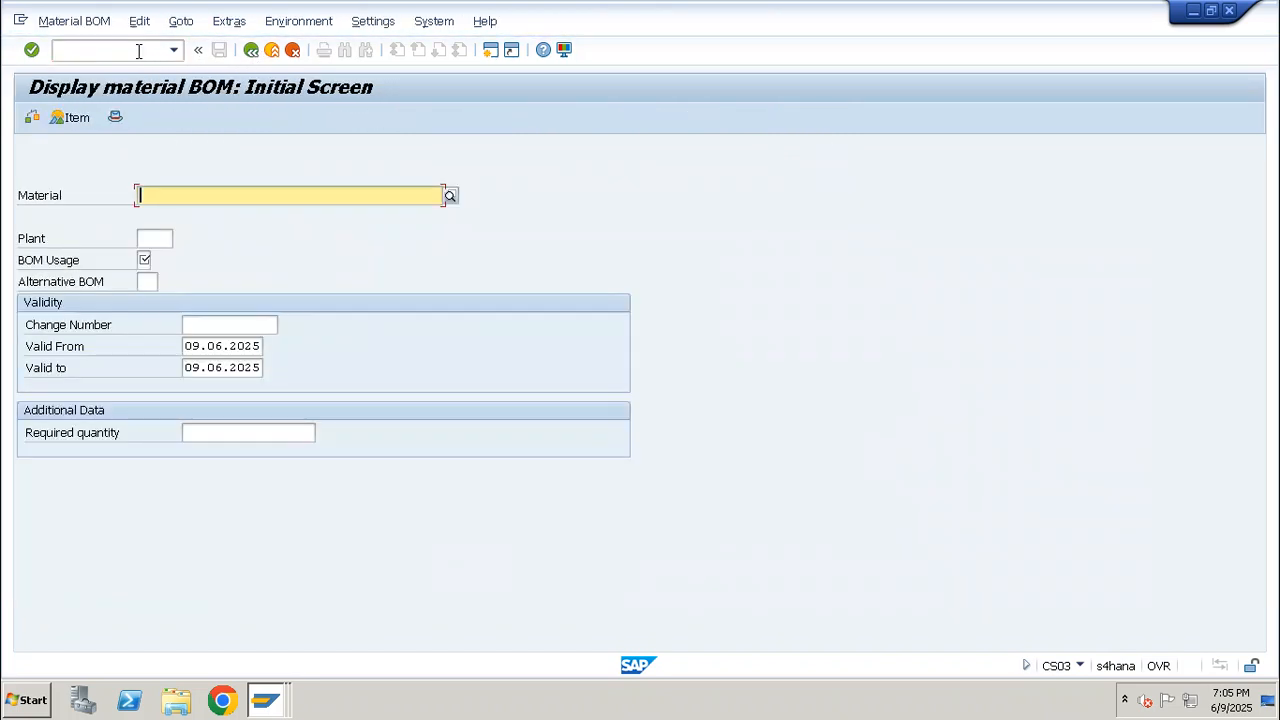
{"action": "type", "text": "as"}
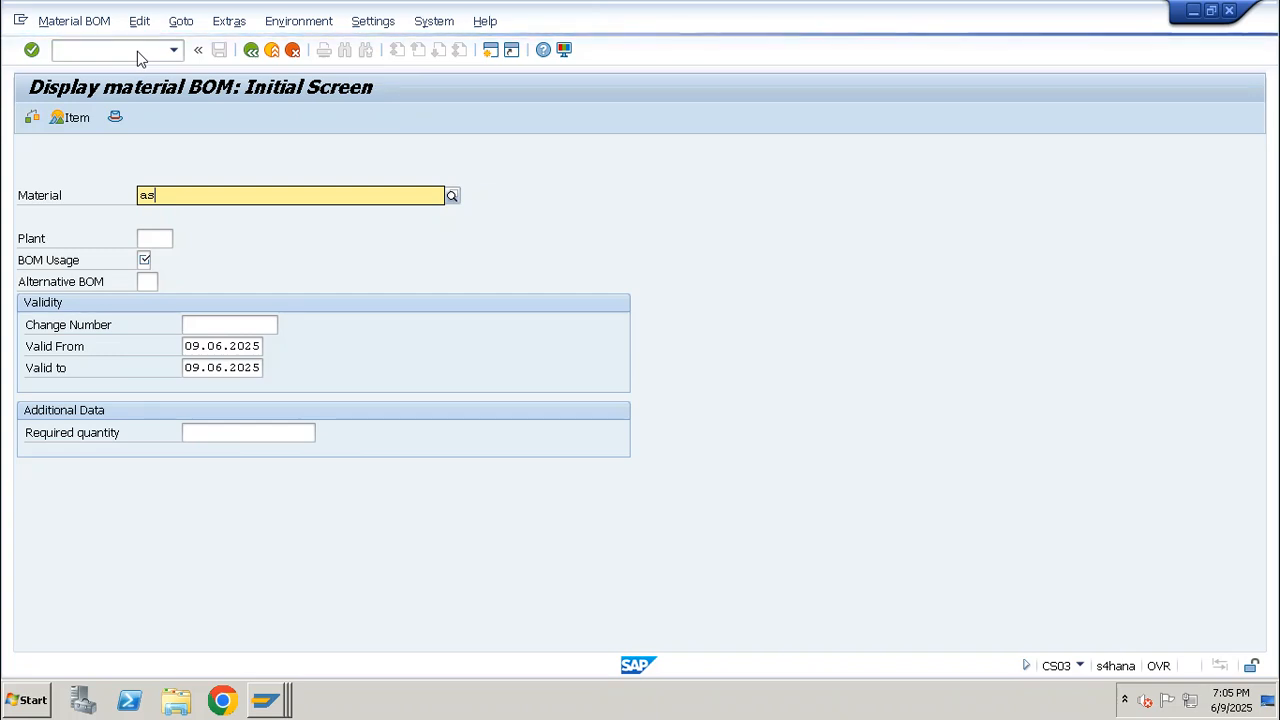
{"action": "type", "text": "_"}
{"action": "key", "text": "Down"}
{"action": "key", "text": "Return"}
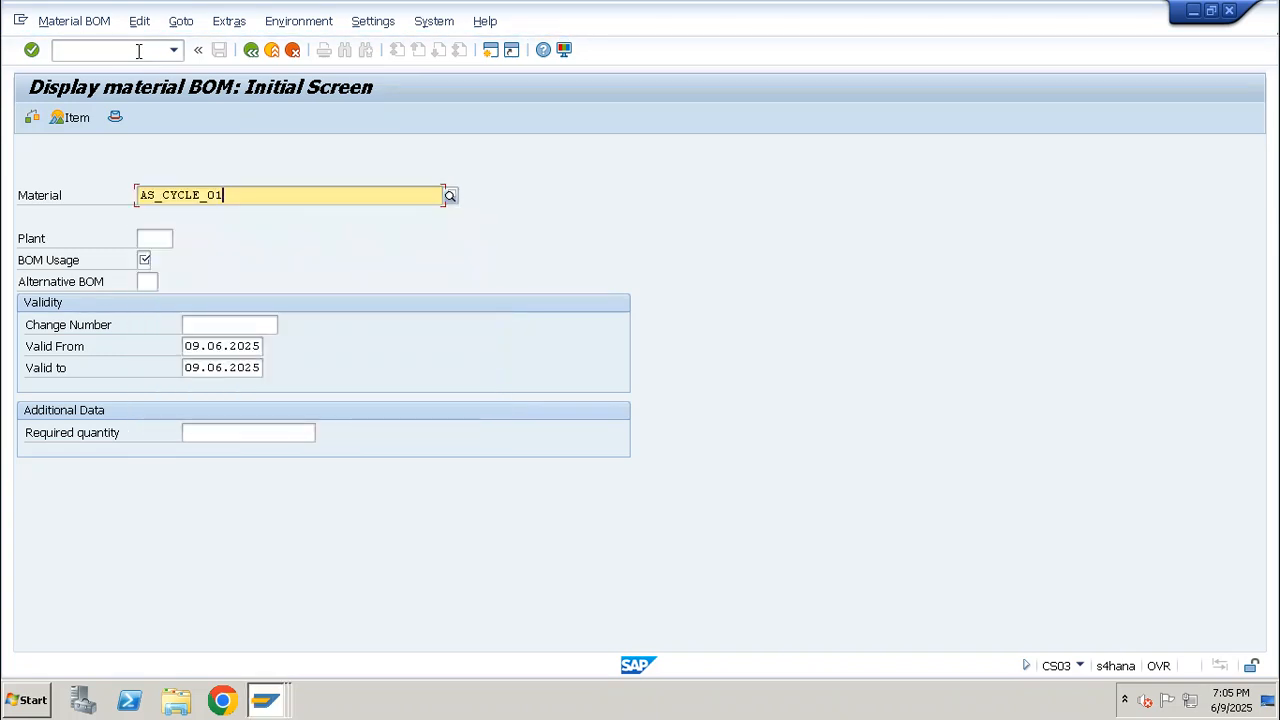
{"action": "key", "text": "Tab"}
{"action": "type", "text": "1p01"}
{"action": "key", "text": "Tab"}
{"action": "type", "text": "1"}
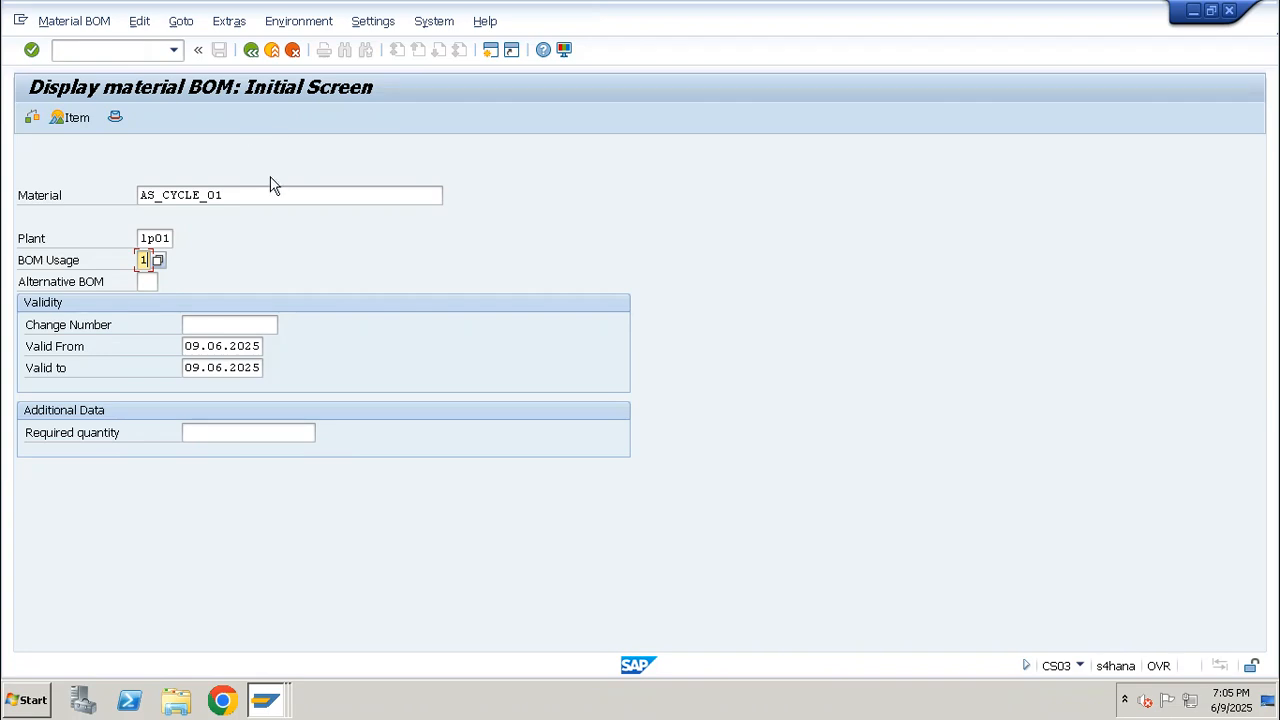
Copy the material number and list the production order headers for AS_CYCLE_01 in transaction COOIS
{"action": "left_click_drag", "start_coordinate": [250, 194], "coordinate": [60, 187]}
{"action": "key", "text": "ctrl+c"}
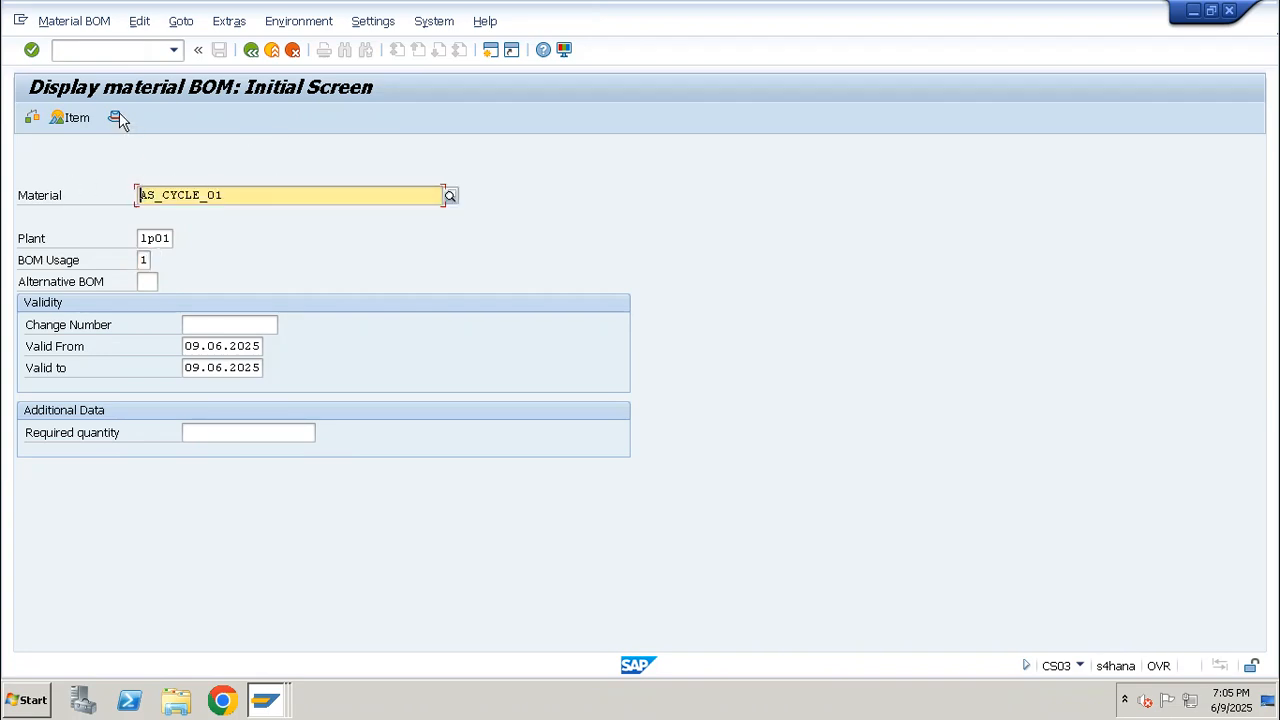
{"action": "left_click", "coordinate": [119, 47]}
{"action": "type", "text": "/ncoois"}
{"action": "key", "text": "Return"}
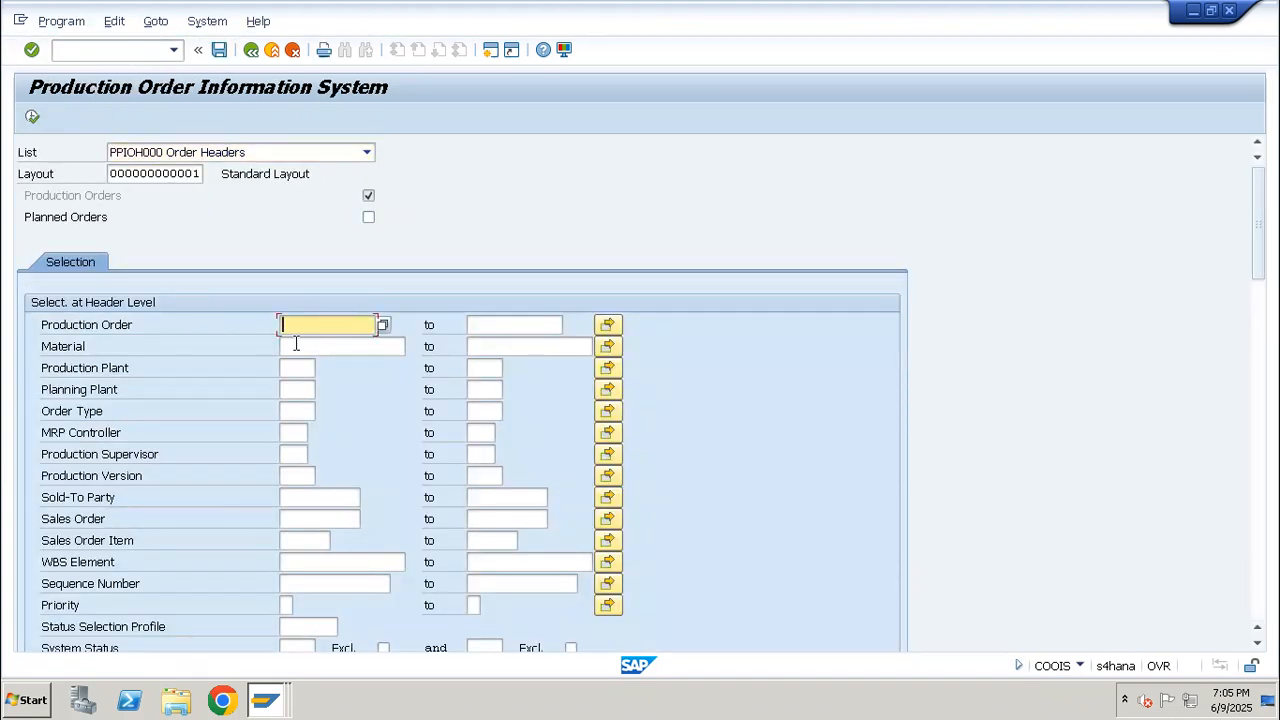
{"action": "left_click", "coordinate": [296, 343]}
{"action": "type", "text": "AS_CYCLE_01"}
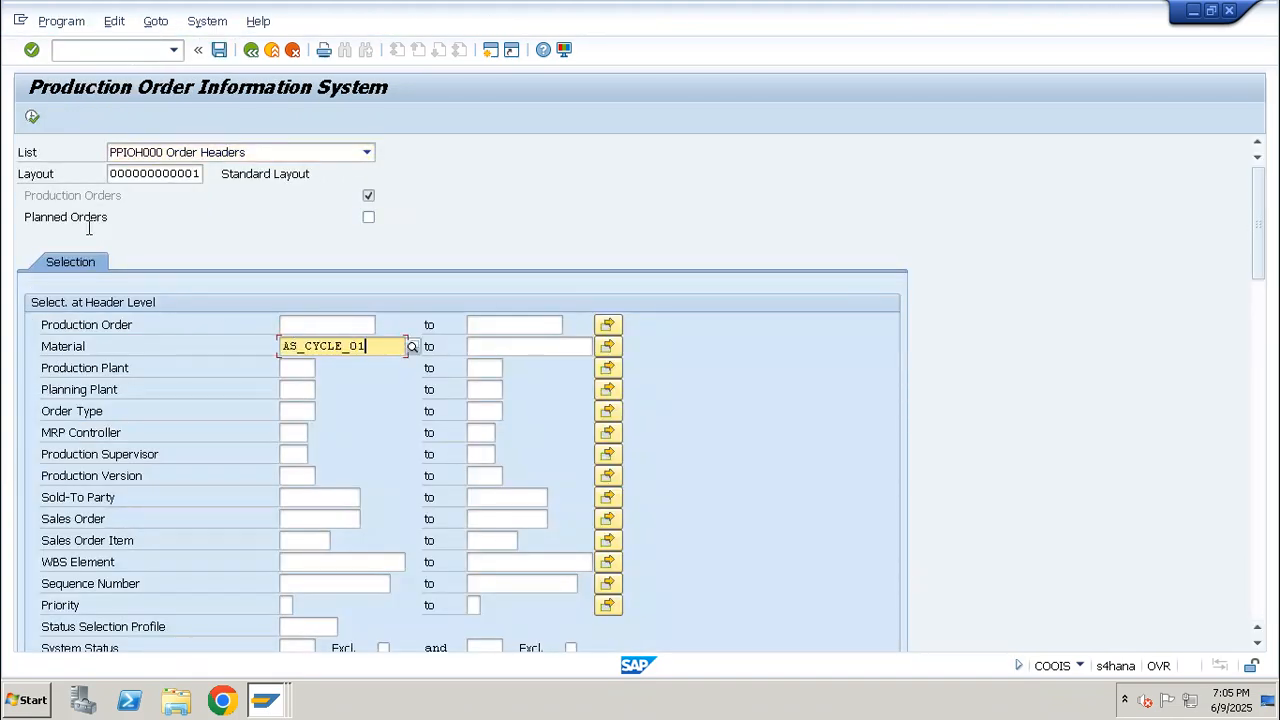
{"action": "left_click", "coordinate": [33, 117]}
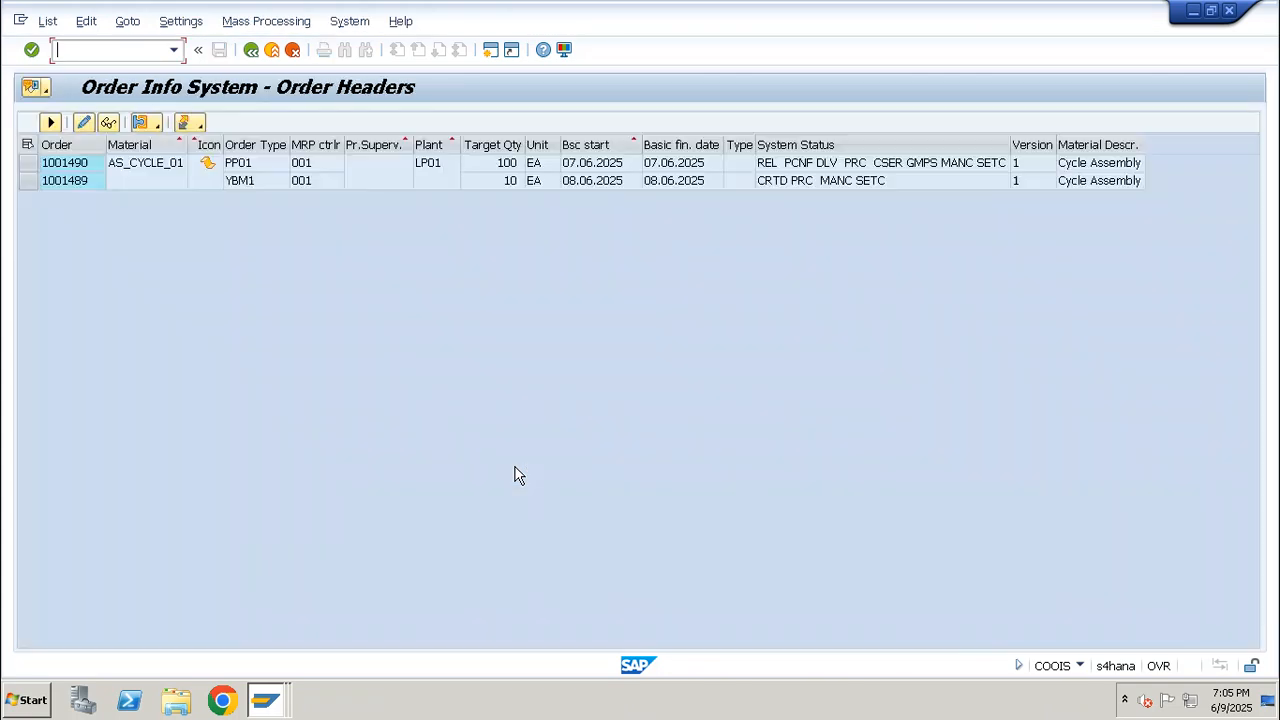
Display the header of the listed AS_CYCLE_01 production order with order type PP01
{"action": "left_click", "coordinate": [79, 165]}
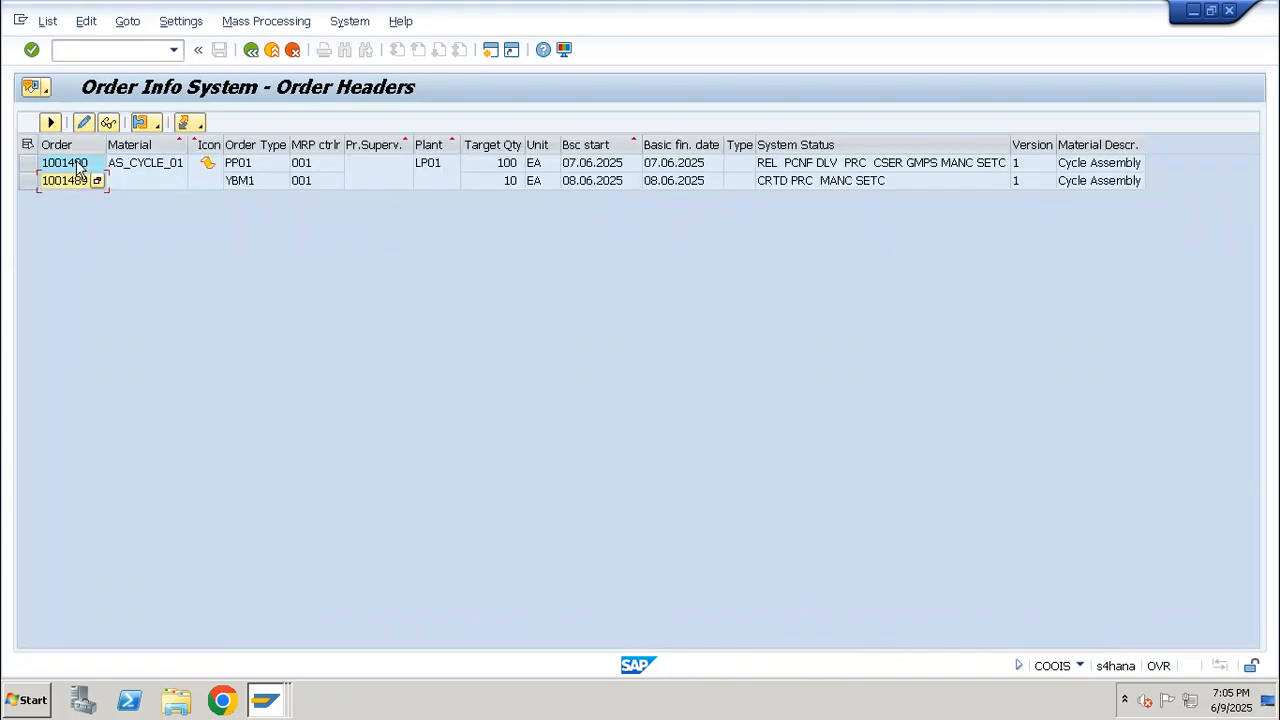
{"action": "left_click", "coordinate": [80, 170]}
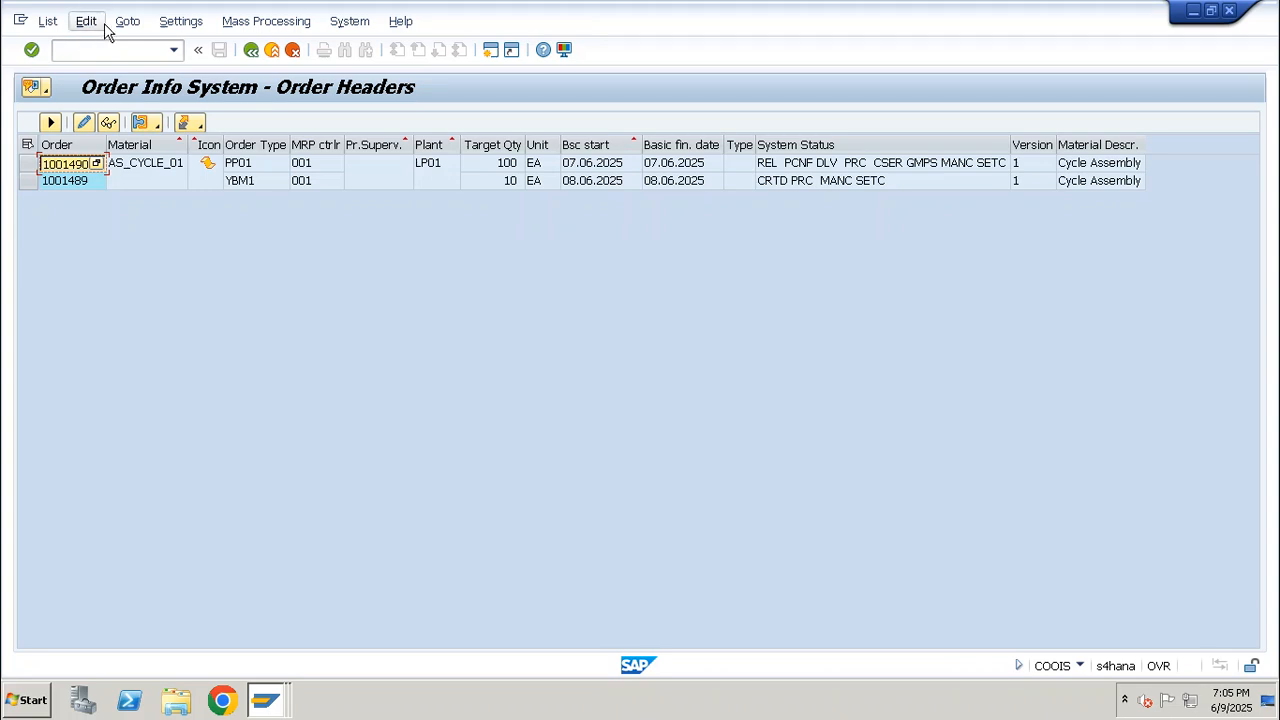
{"action": "left_click", "coordinate": [96, 49]}
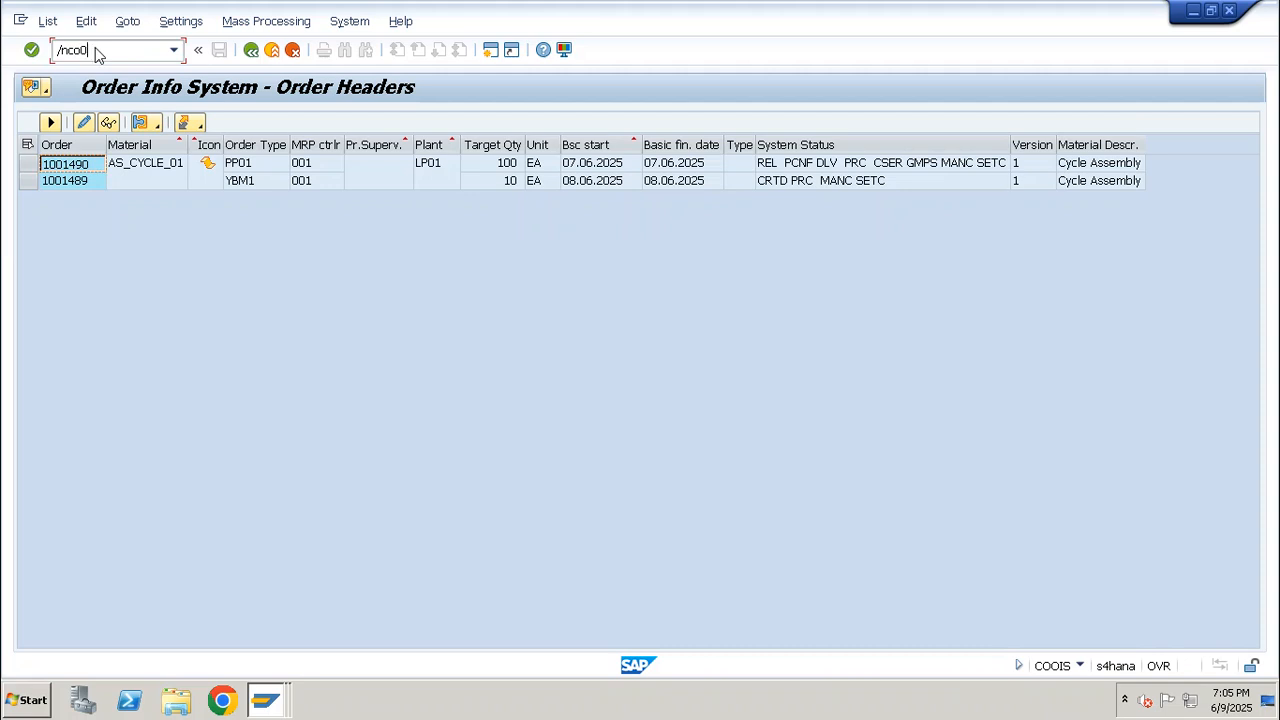
{"action": "double_click", "coordinate": [89, 170]}
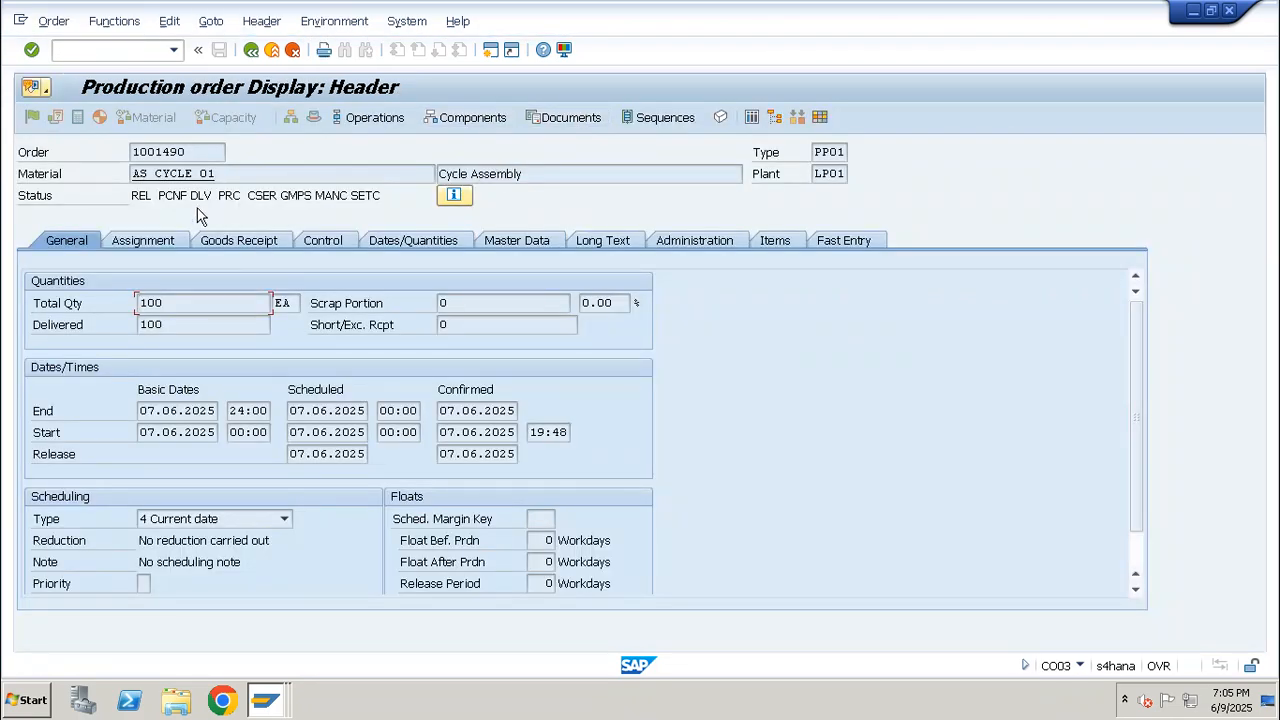
Copy the material number from the order header and start transaction CO01
{"action": "left_click_drag", "start_coordinate": [217, 178], "coordinate": [112, 174]}
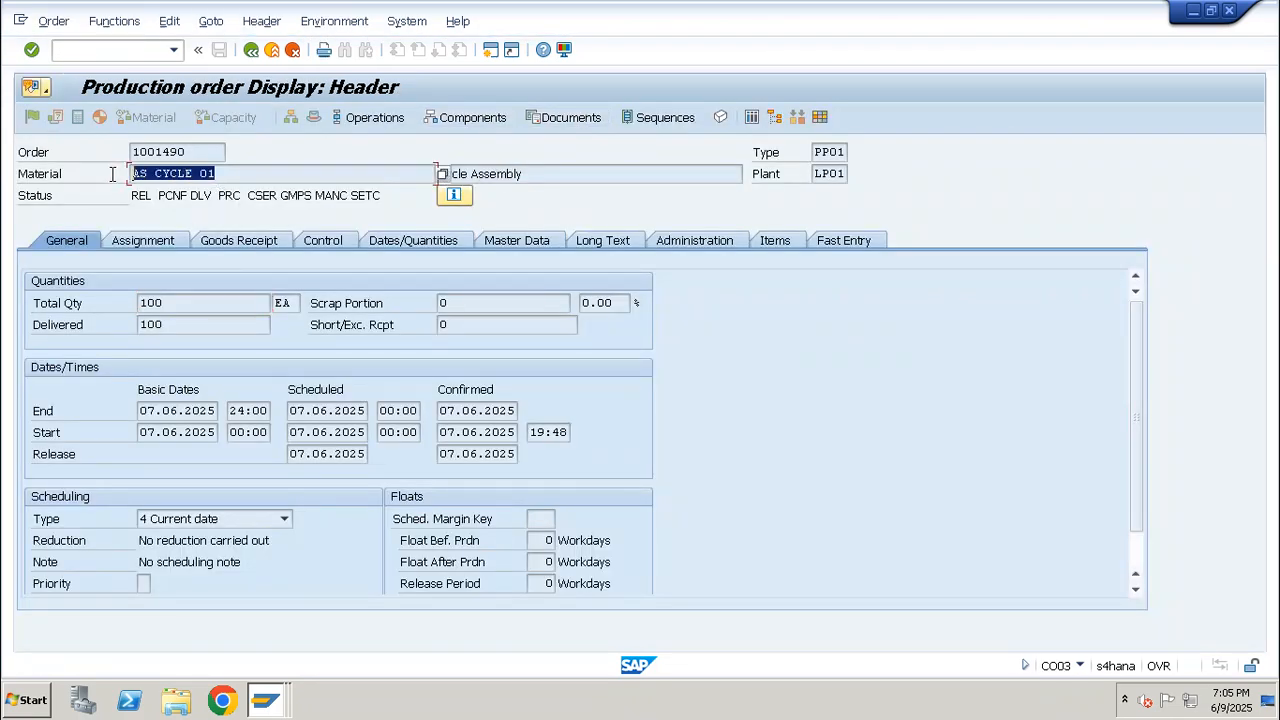
{"action": "left_click", "coordinate": [120, 50]}
{"action": "type", "text": "/nco01"}
{"action": "key", "text": "Return"}
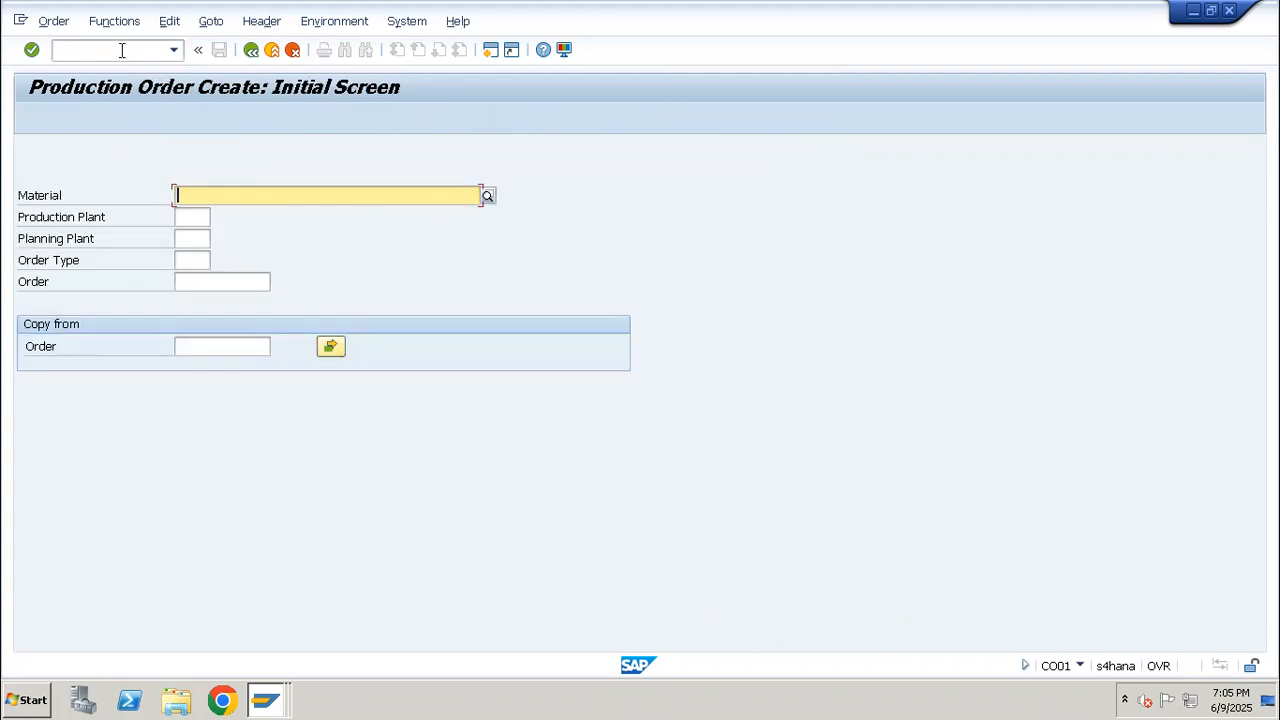
Begin a production order for material AS_CYCLE_01 with production plant LP01 and order type PP01
{"action": "key", "text": "ctrl+v"}
{"action": "key", "text": "Tab"}
{"action": "type", "text": "1p01"}
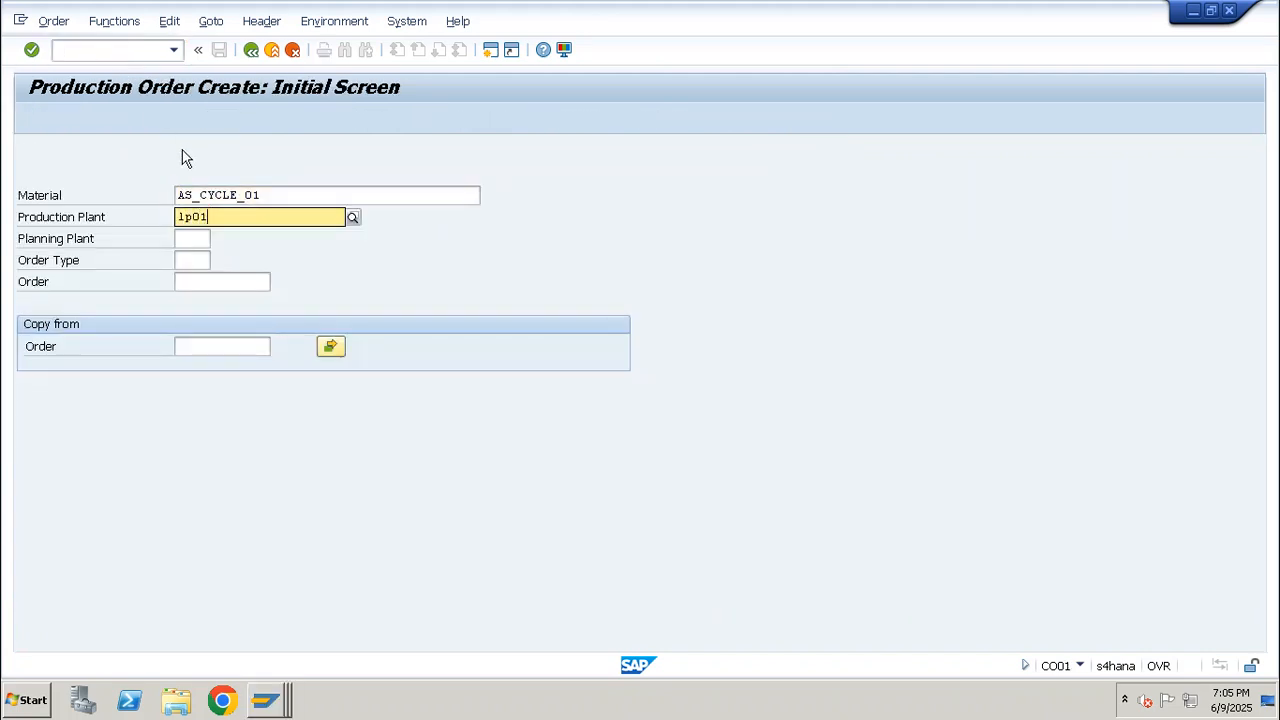
{"action": "left_click", "coordinate": [203, 260]}
{"action": "left_click", "coordinate": [203, 260]}
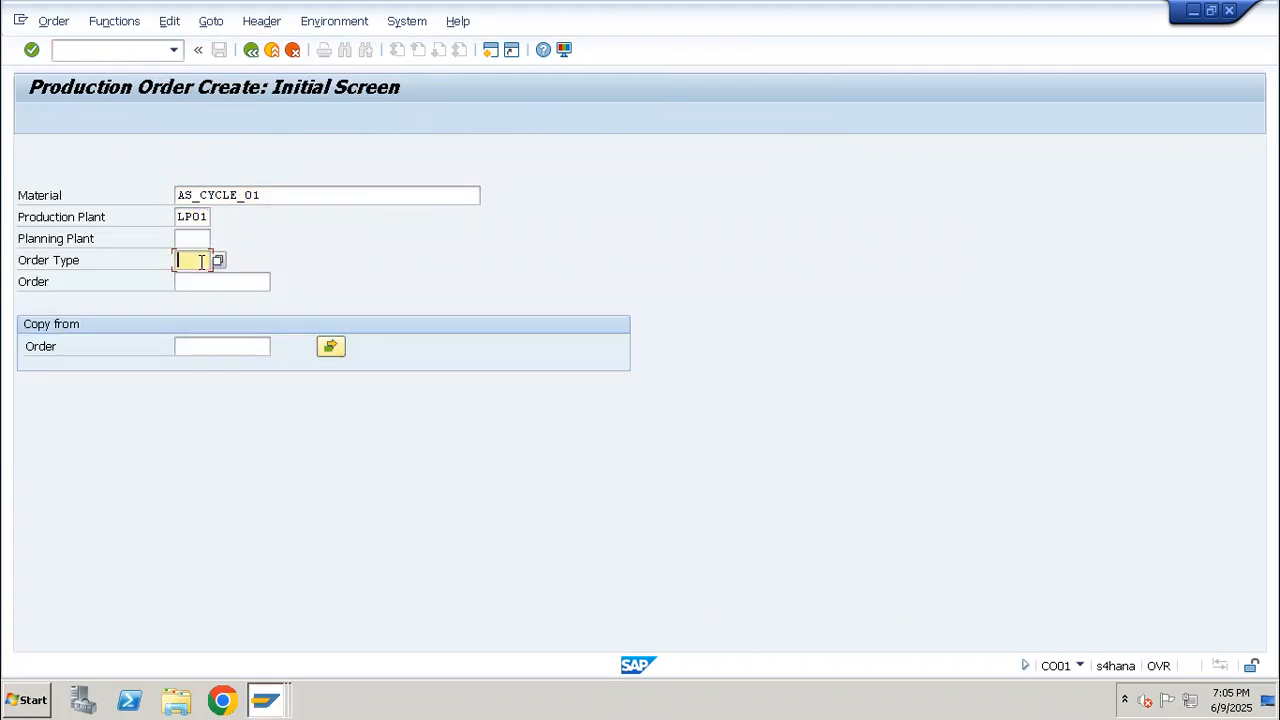
{"action": "type", "text": "PP01"}
{"action": "key", "text": "Return"}
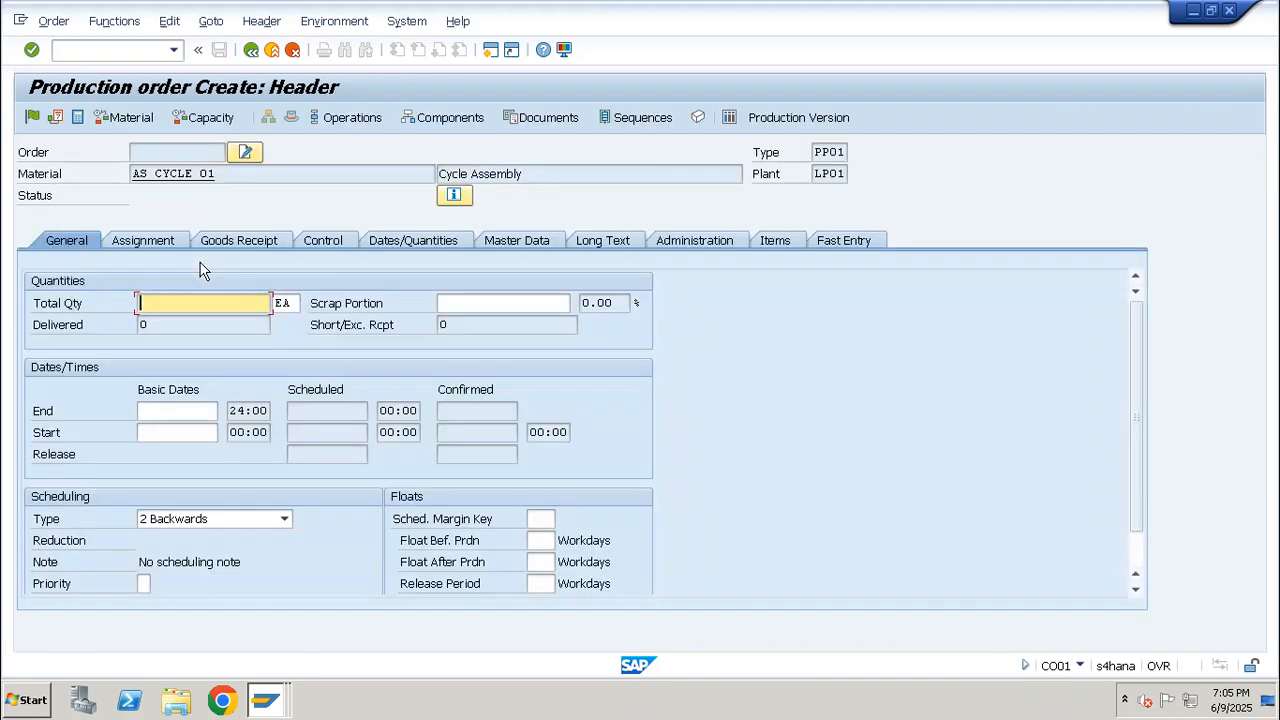
Set the order's total quantity to 100 EA and its scheduling type to Current date
{"action": "type", "text": "100"}
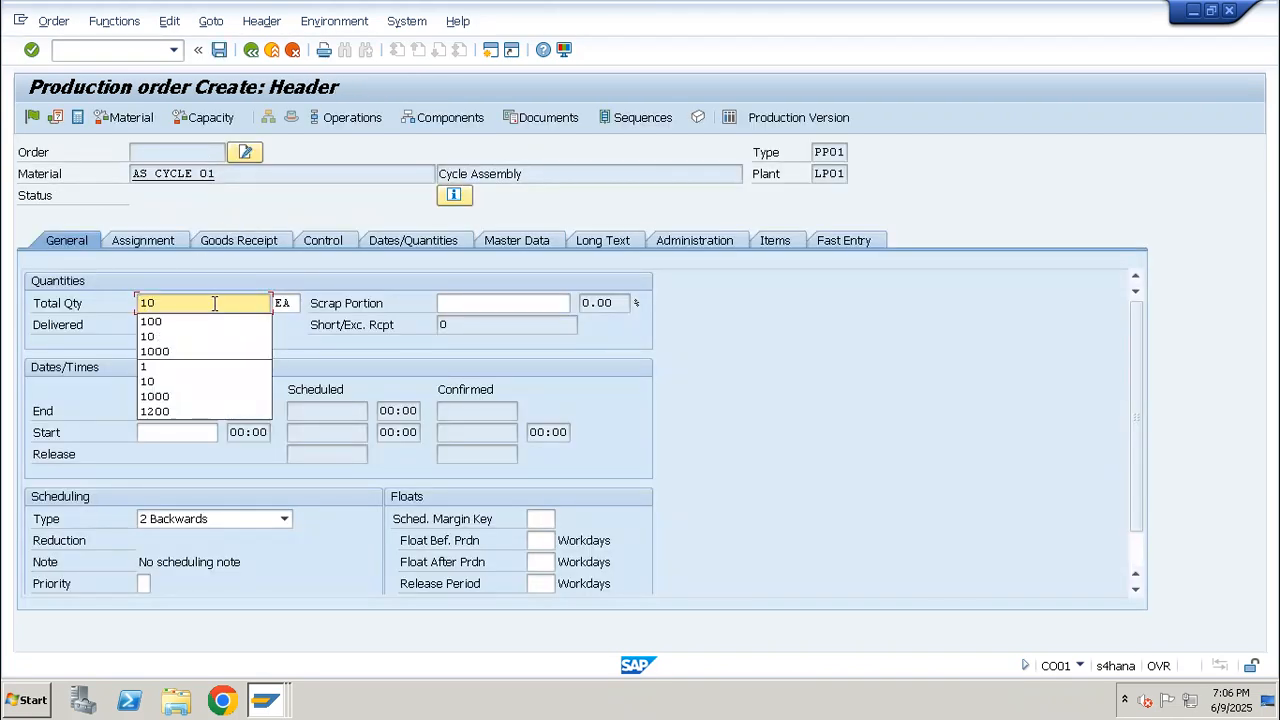
{"action": "left_click", "coordinate": [200, 525]}
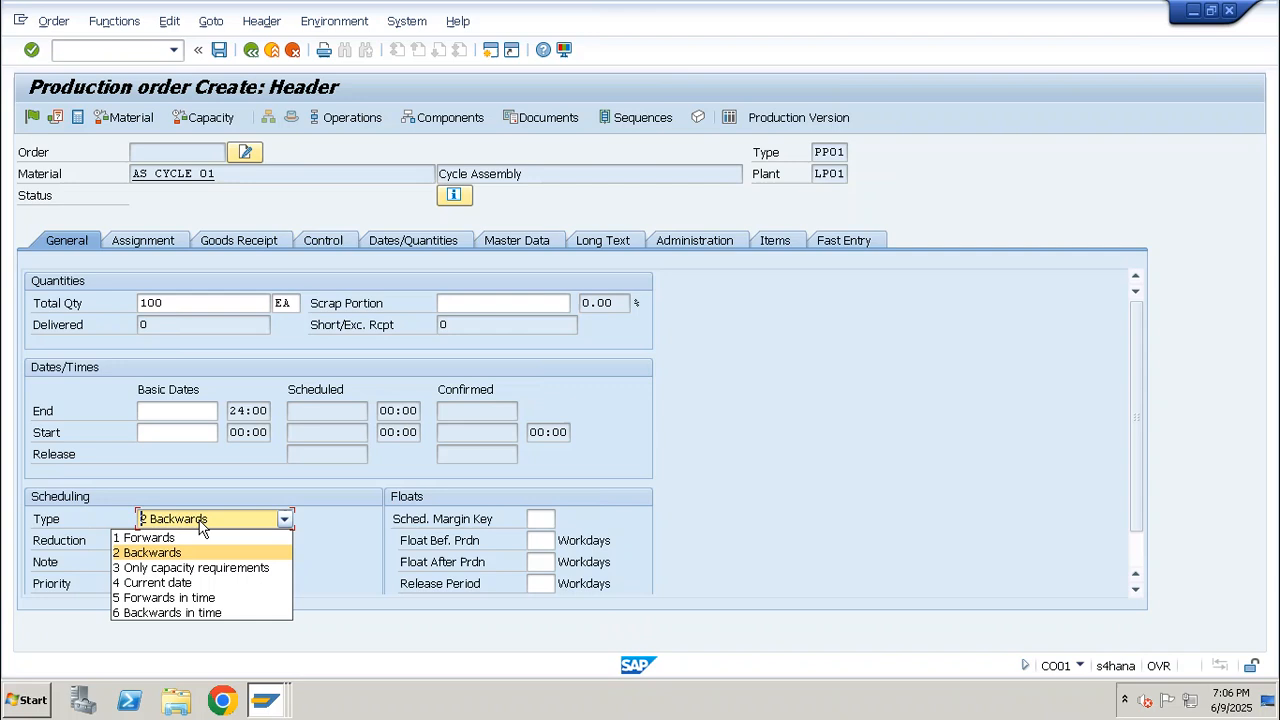
{"action": "left_click", "coordinate": [188, 584]}
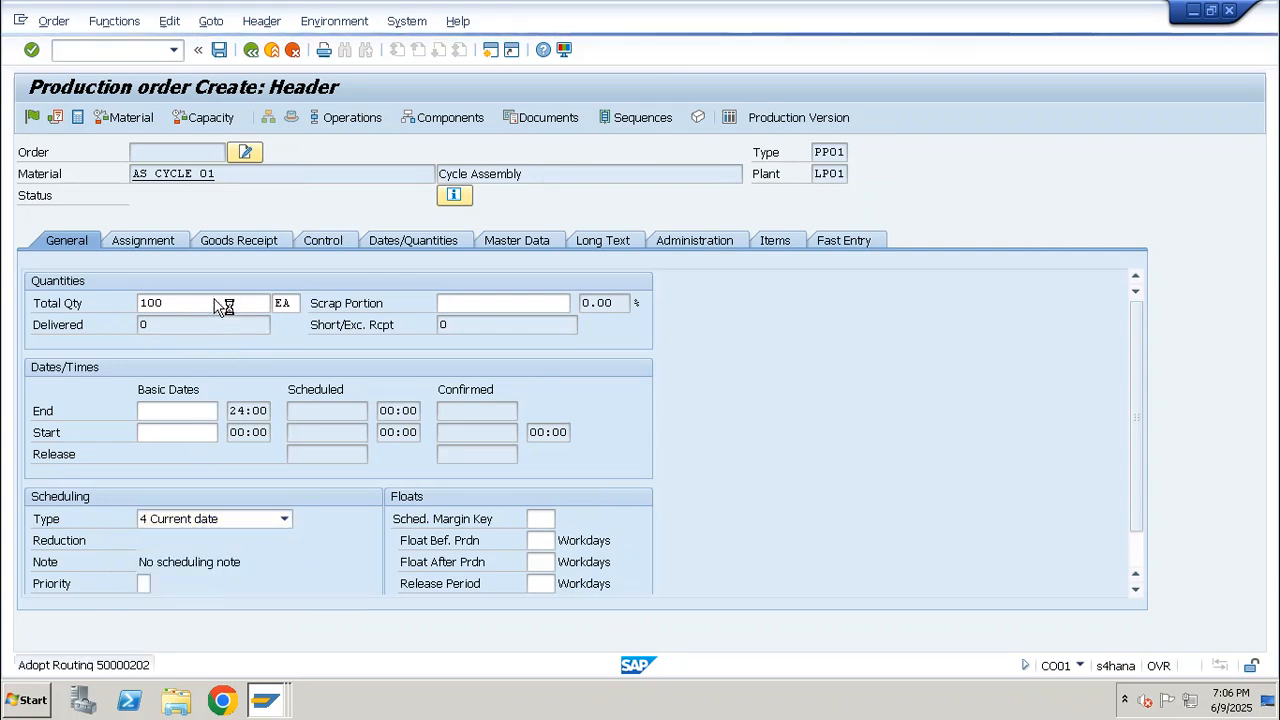
Review the new order's goods receipt data and the component overview for the cycle assembly
{"action": "left_click", "coordinate": [234, 240]}
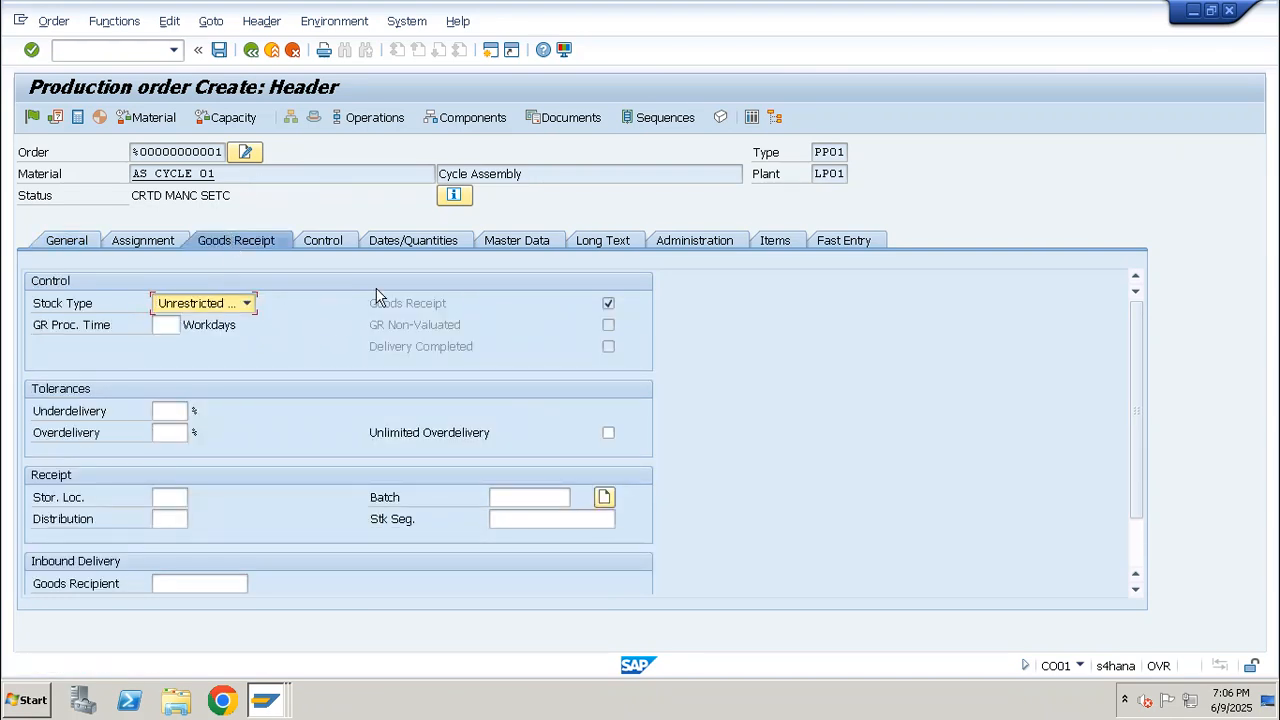
{"action": "left_click", "coordinate": [465, 117]}
{"action": "left_click_drag", "start_coordinate": [199, 298], "coordinate": [76, 301]}
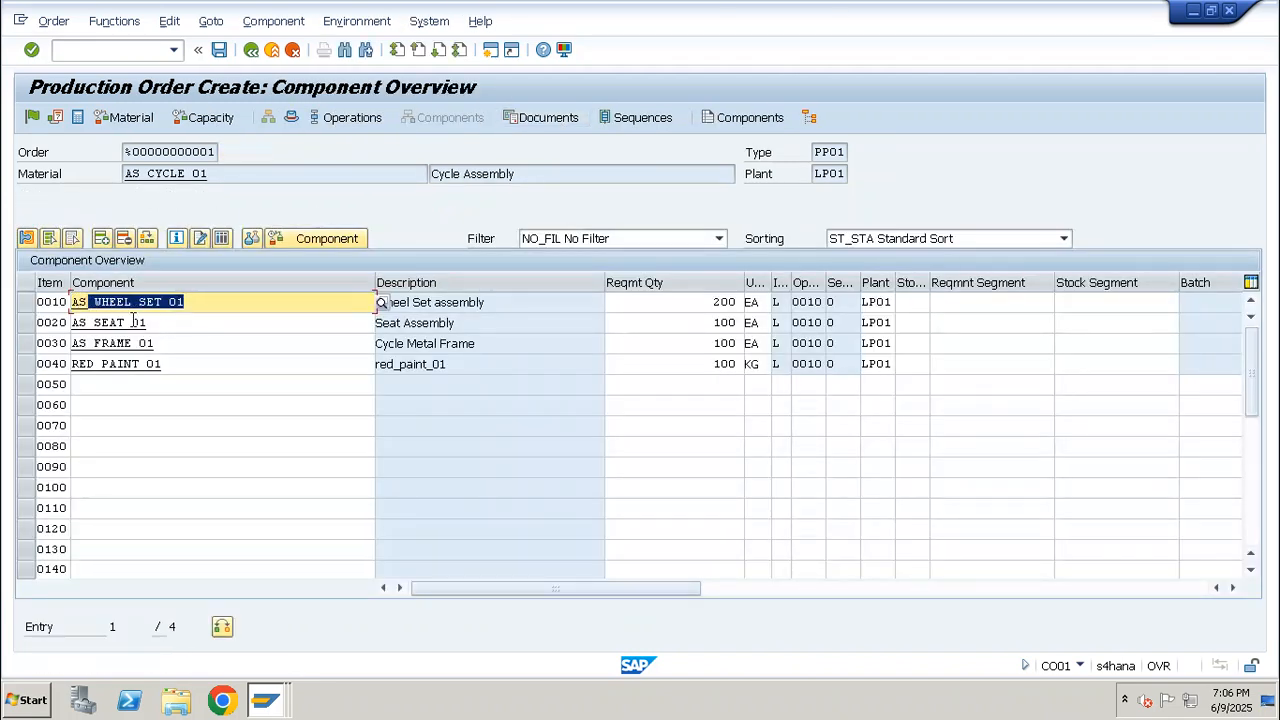
{"action": "left_click_drag", "start_coordinate": [170, 326], "coordinate": [40, 327]}
{"action": "left_click_drag", "start_coordinate": [153, 343], "coordinate": [50, 344]}
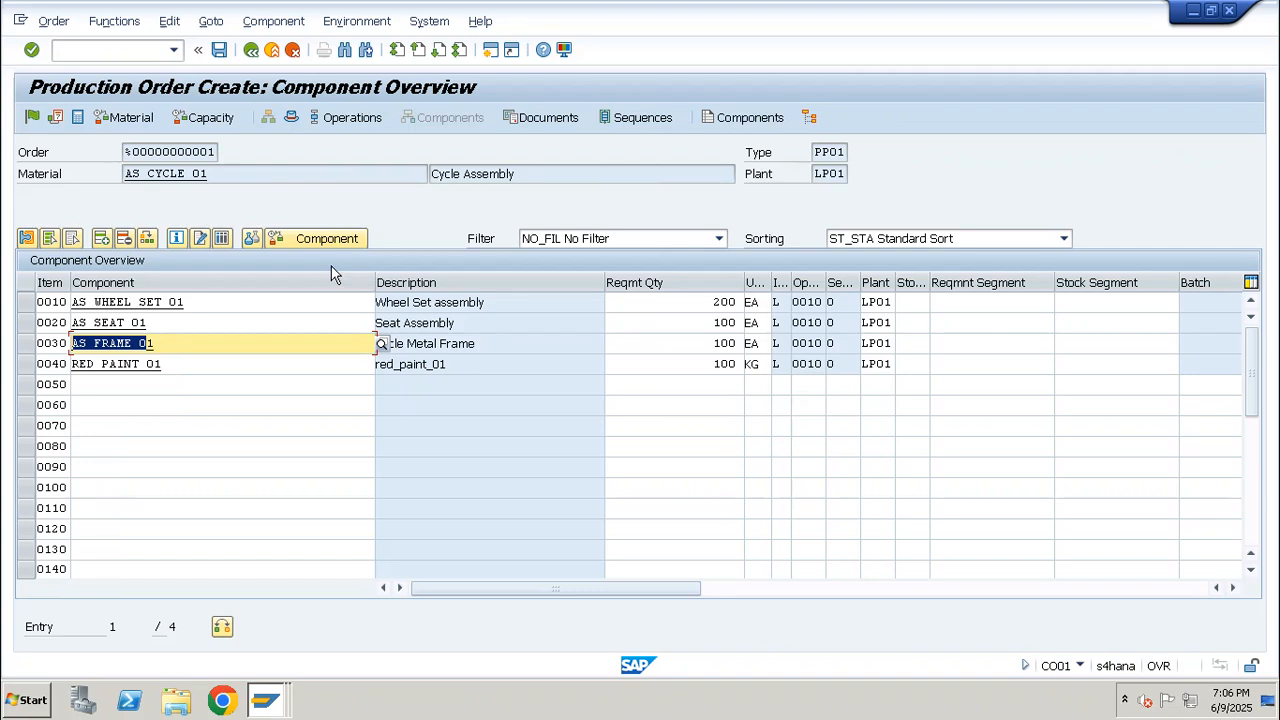
{"action": "left_click_drag", "start_coordinate": [209, 173], "coordinate": [83, 165]}
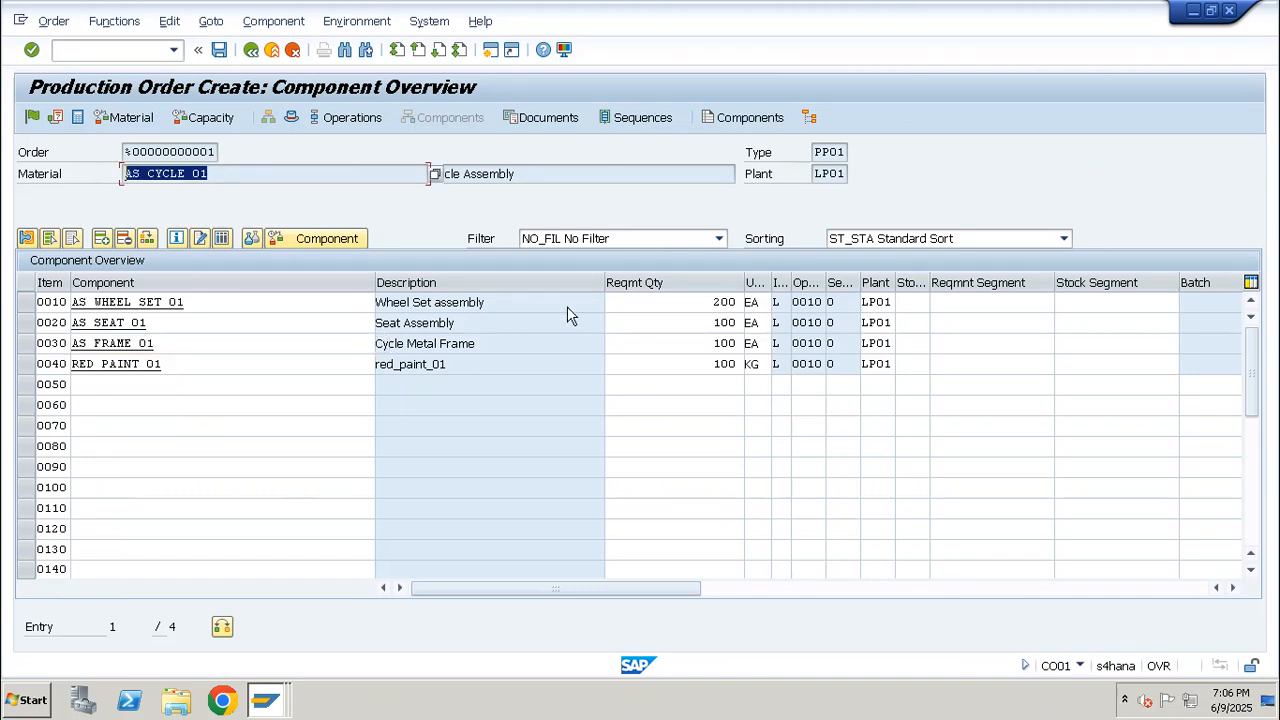
Try to release the cycle assembly order and open its release log from the order header
{"action": "left_click", "coordinate": [37, 119]}
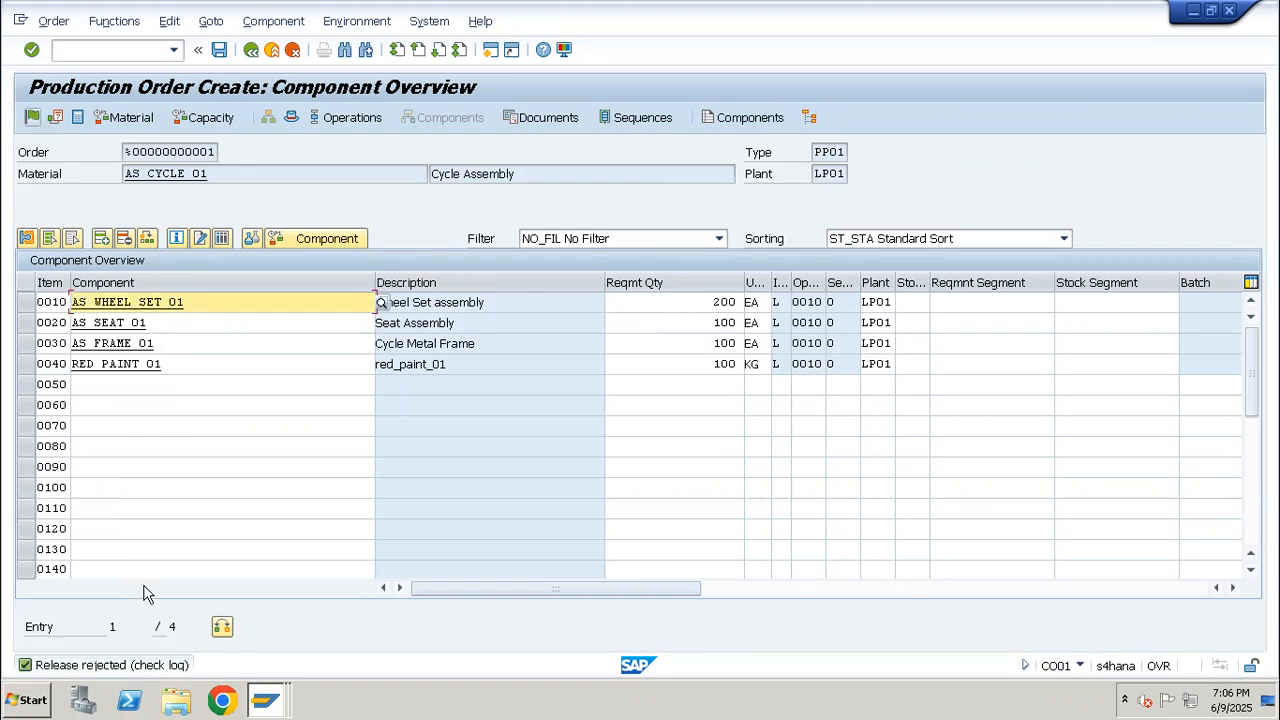
{"action": "left_click", "coordinate": [340, 118]}
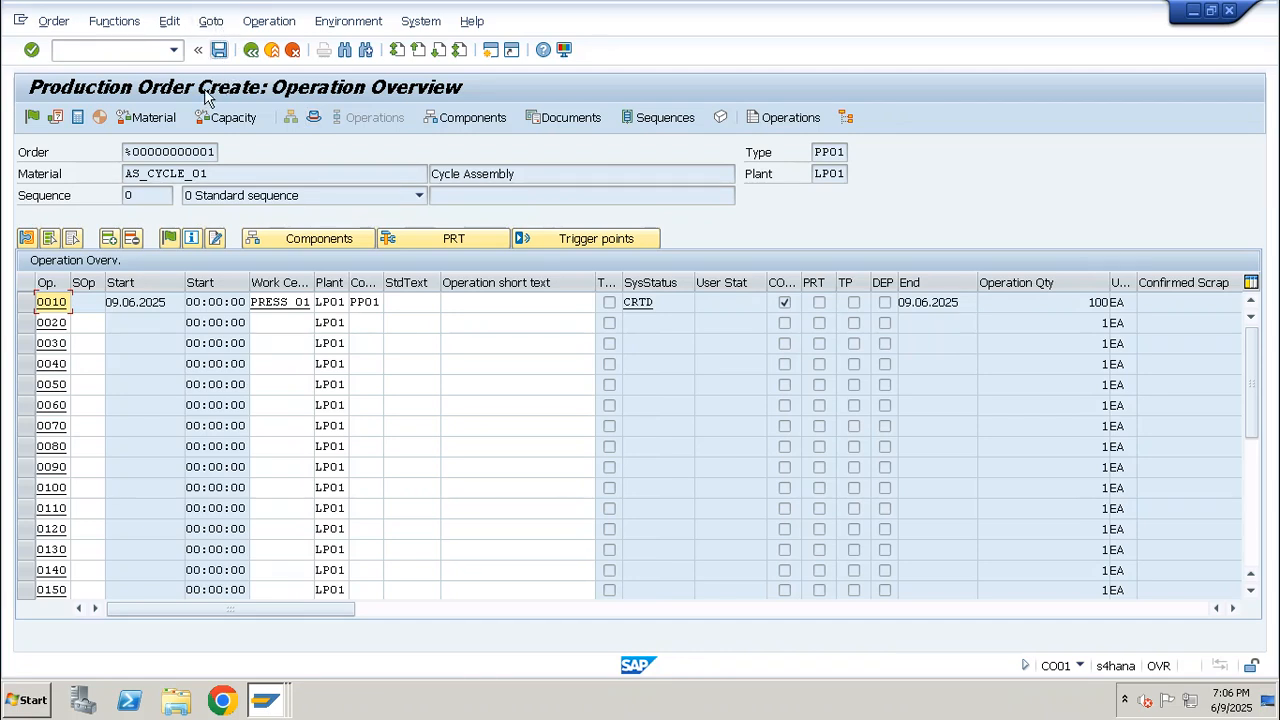
{"action": "left_click", "coordinate": [316, 118]}
{"action": "left_click", "coordinate": [211, 22]}
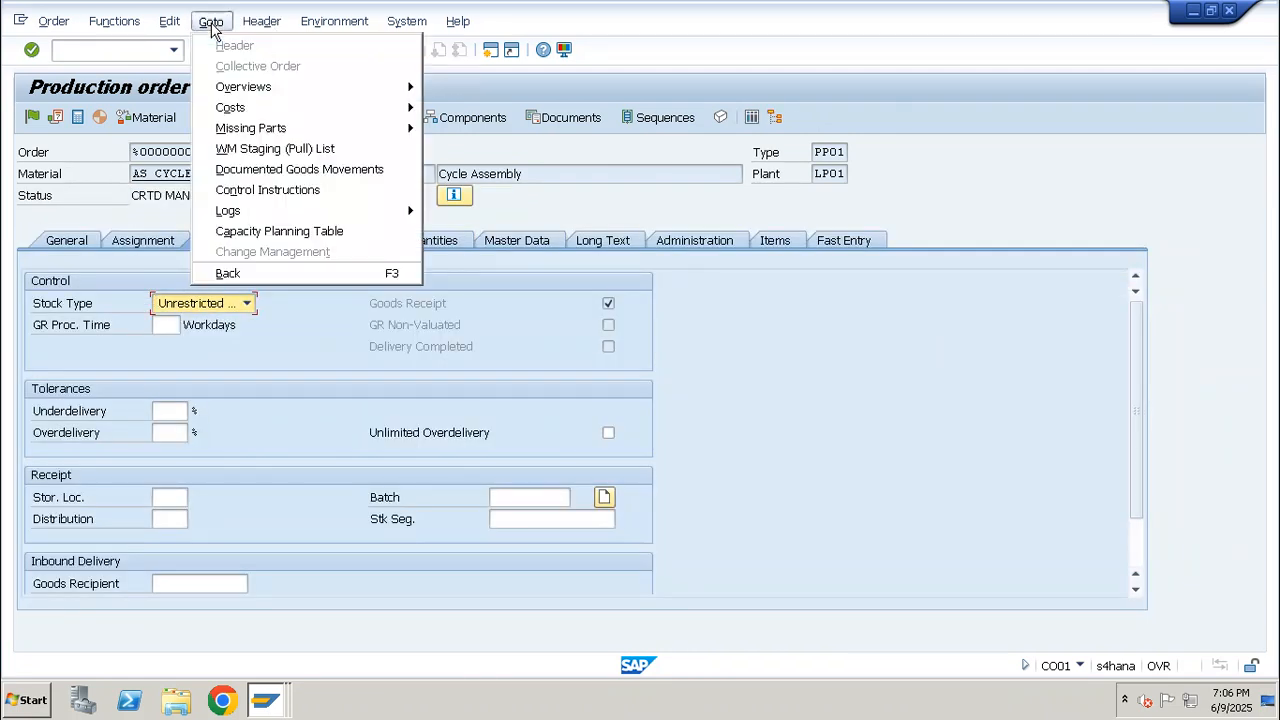
{"action": "mouse_move", "coordinate": [299, 205]}
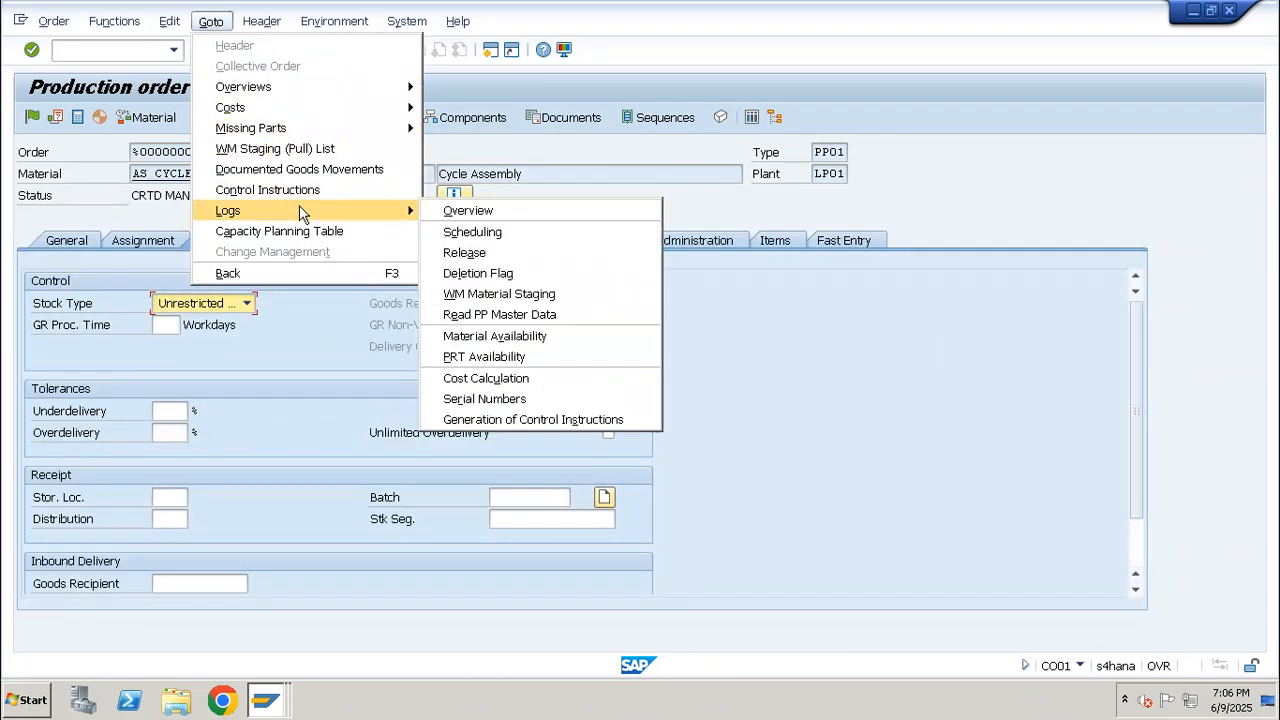
{"action": "left_click", "coordinate": [510, 253]}
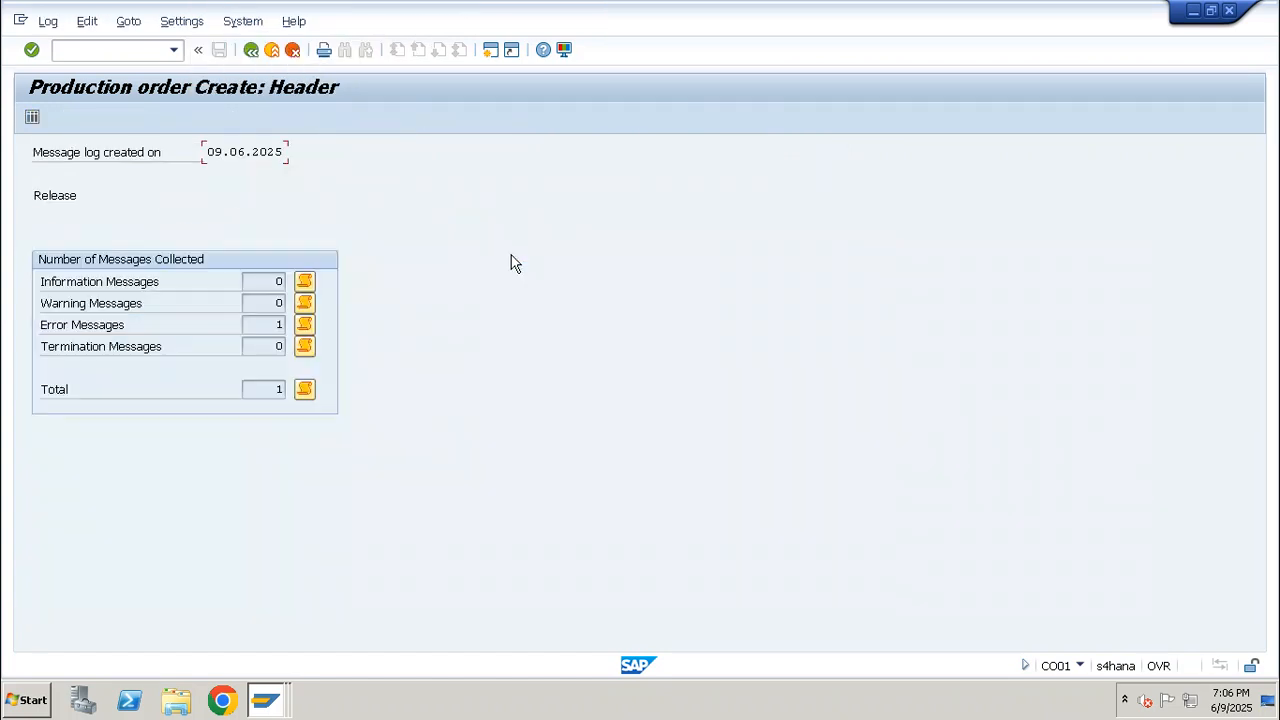
Examine the error message in the release log and return to the order header
{"action": "left_click", "coordinate": [276, 326]}
{"action": "left_click", "coordinate": [307, 323]}
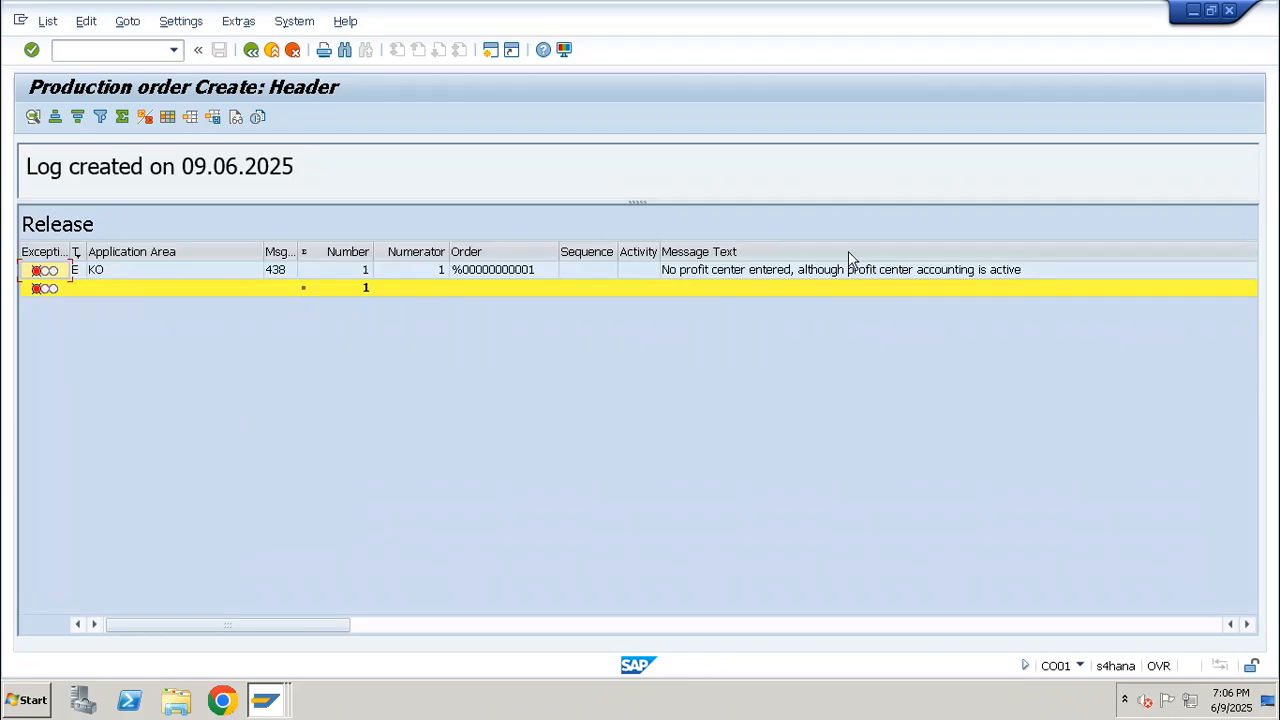
{"action": "left_click", "coordinate": [890, 272]}
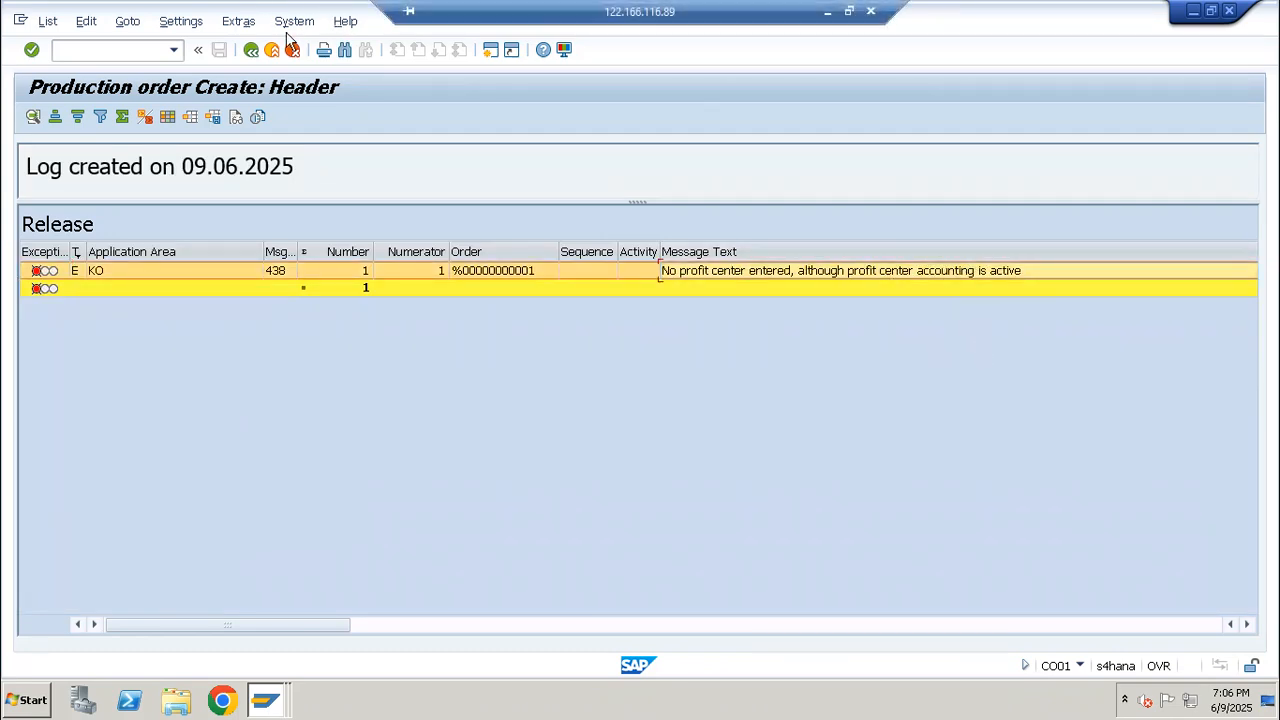
{"action": "left_click", "coordinate": [252, 51]}
{"action": "left_click", "coordinate": [252, 51]}
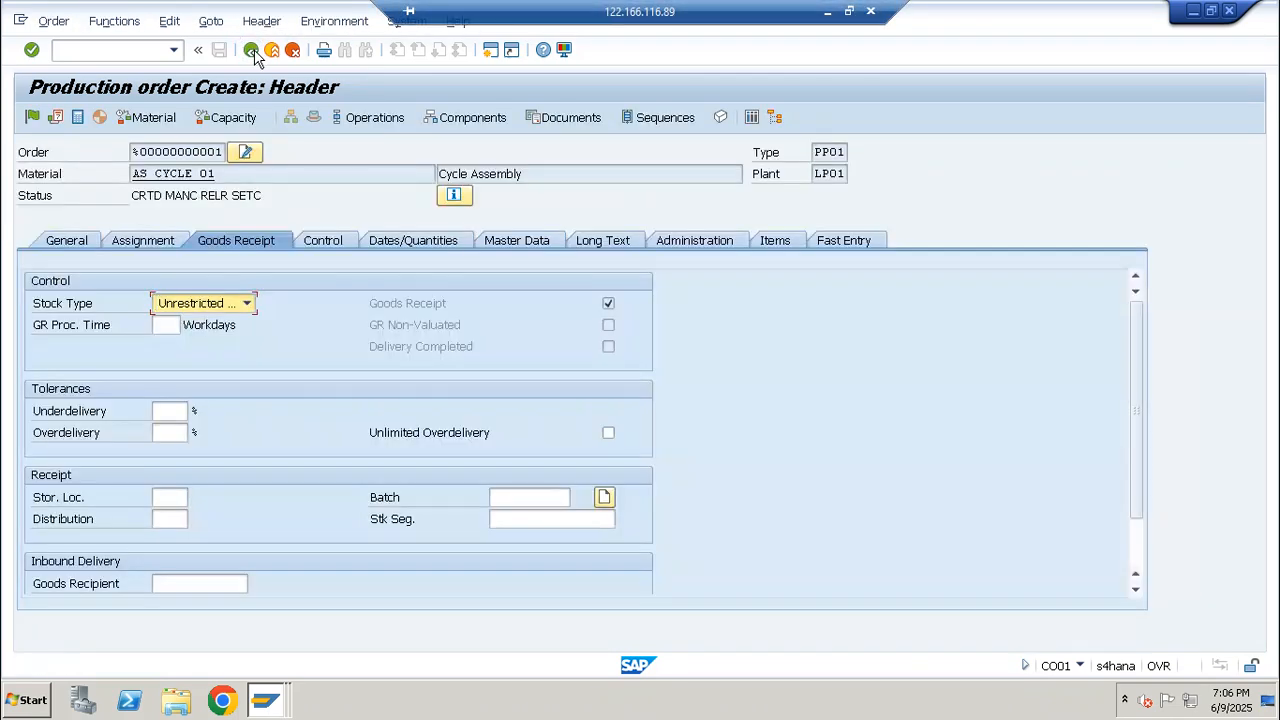
Assign profit center SAP-DUMMY to the production order for AS_CYCLE_01
{"action": "left_click", "coordinate": [133, 242]}
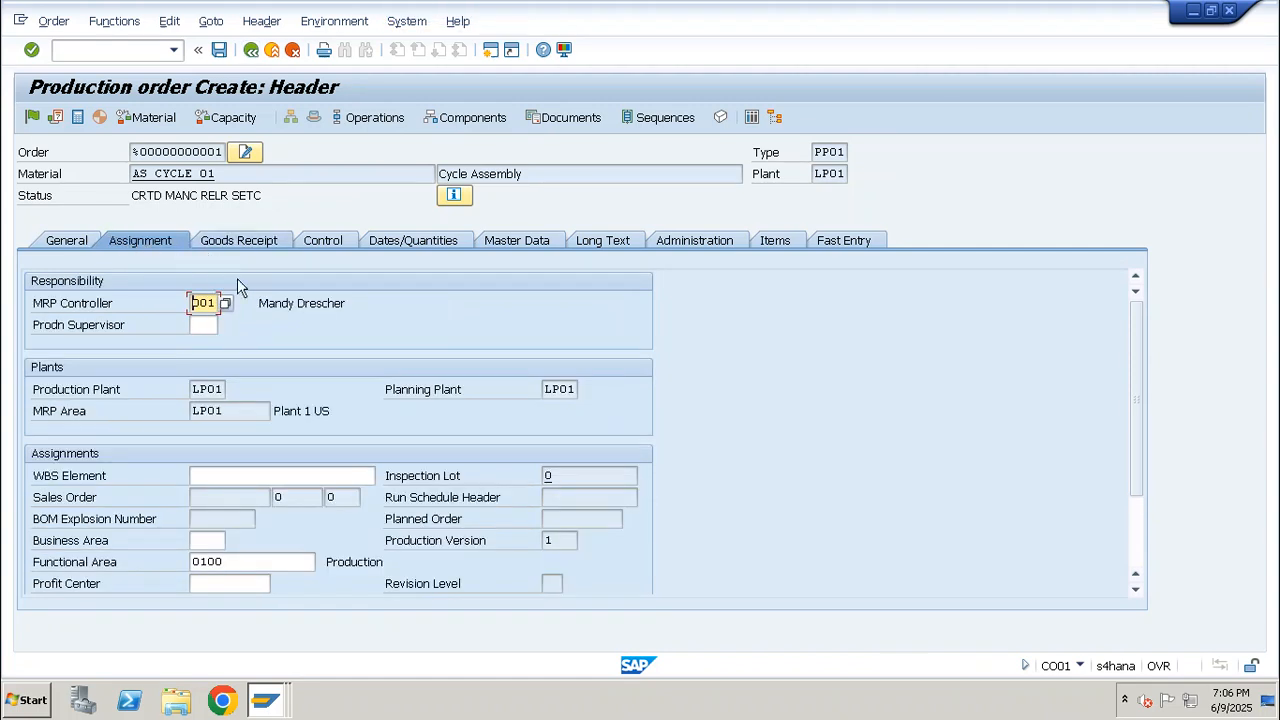
{"action": "left_click", "coordinate": [243, 581]}
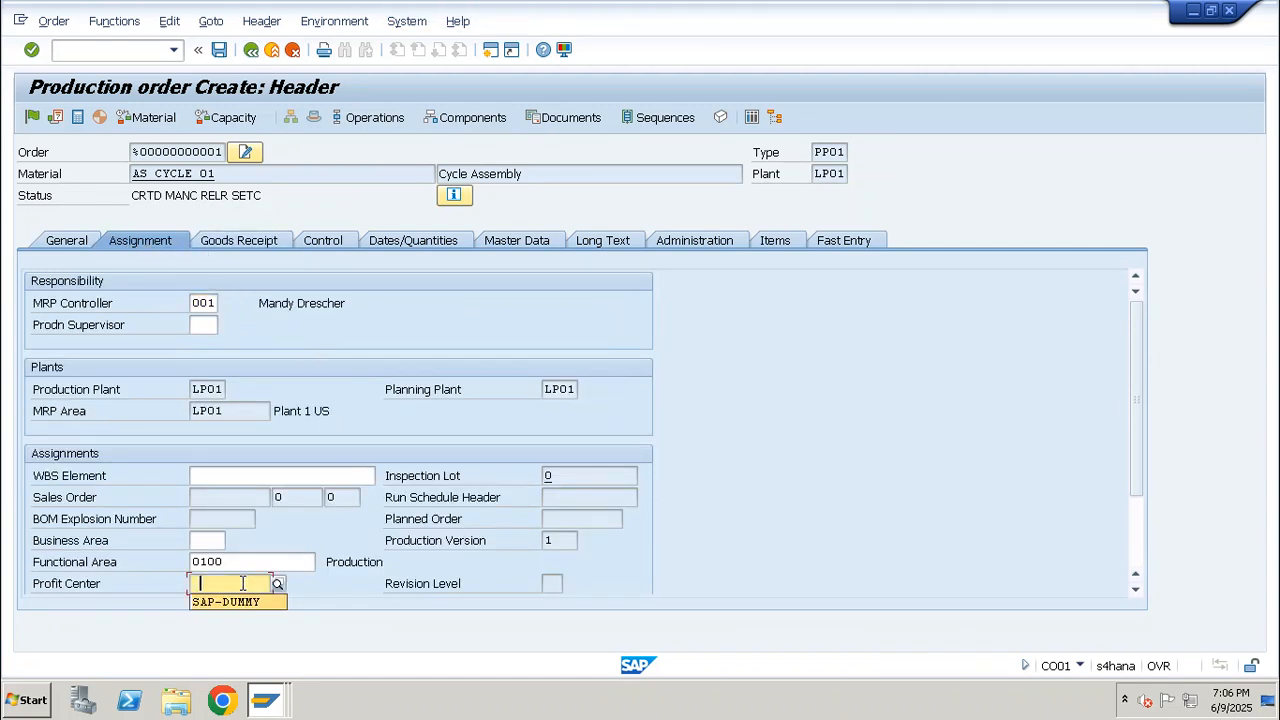
{"action": "key", "text": "Down"}
{"action": "key", "text": "Return"}
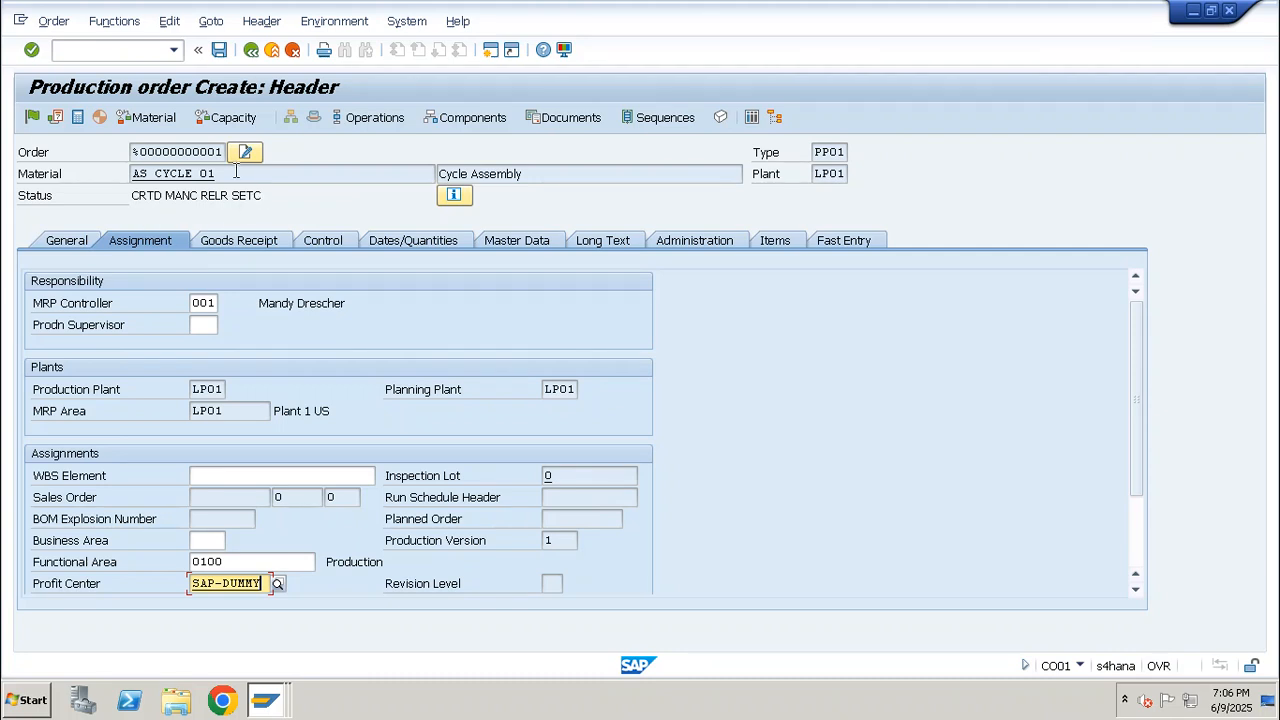
{"action": "left_click_drag", "start_coordinate": [236, 172], "coordinate": [101, 176]}
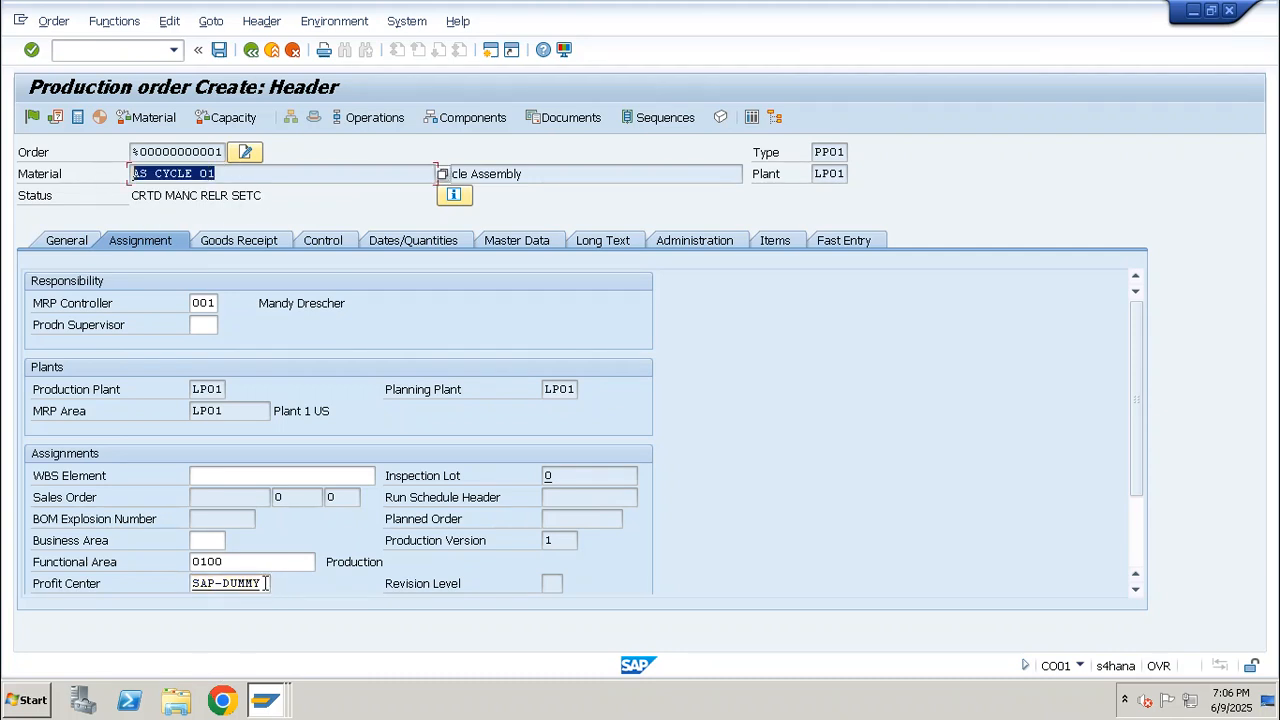
{"action": "left_click_drag", "start_coordinate": [265, 583], "coordinate": [158, 582]}
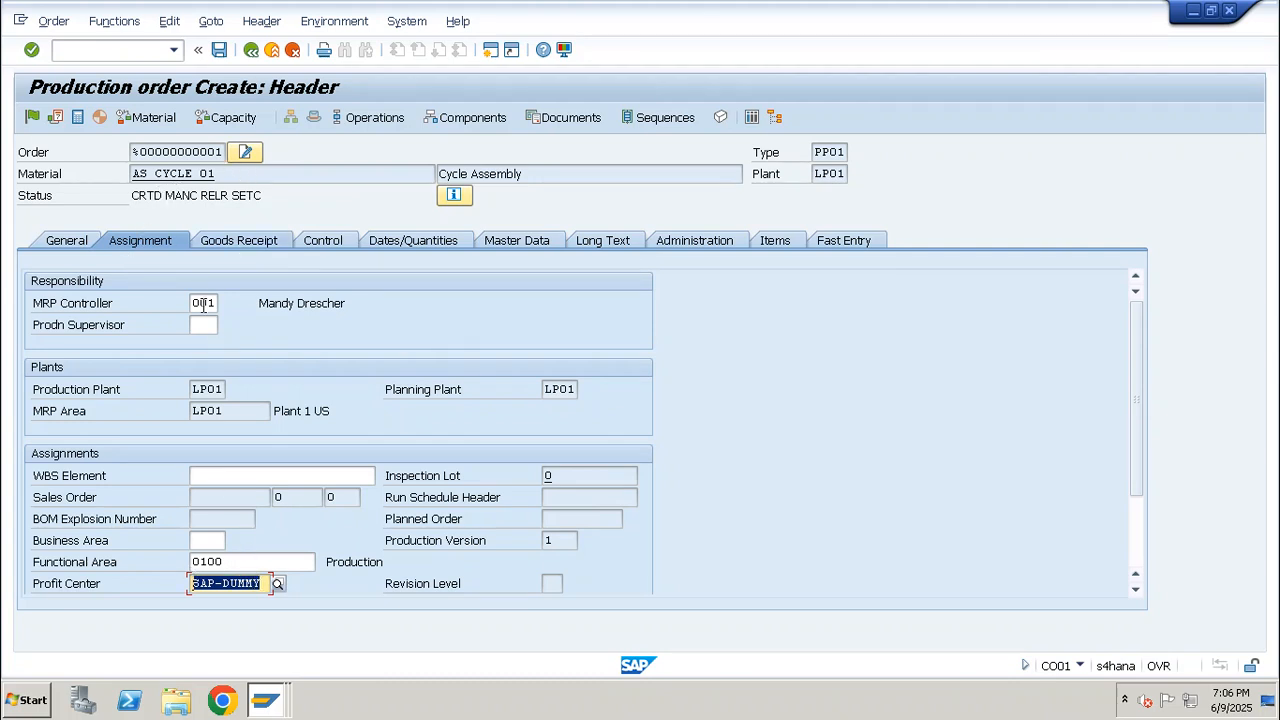
{"action": "left_click_drag", "start_coordinate": [190, 173], "coordinate": [100, 177]}
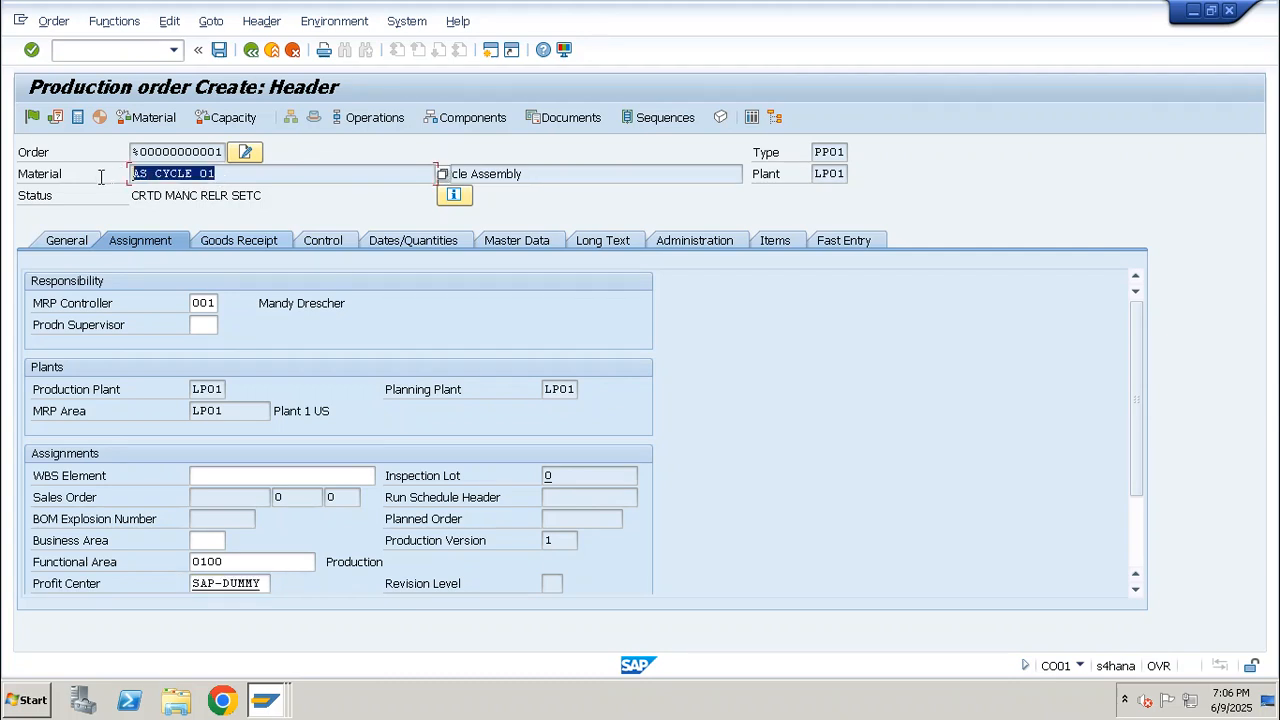
Release the production order and save it, accepting the cost calculation prompt
{"action": "left_click", "coordinate": [67, 241]}
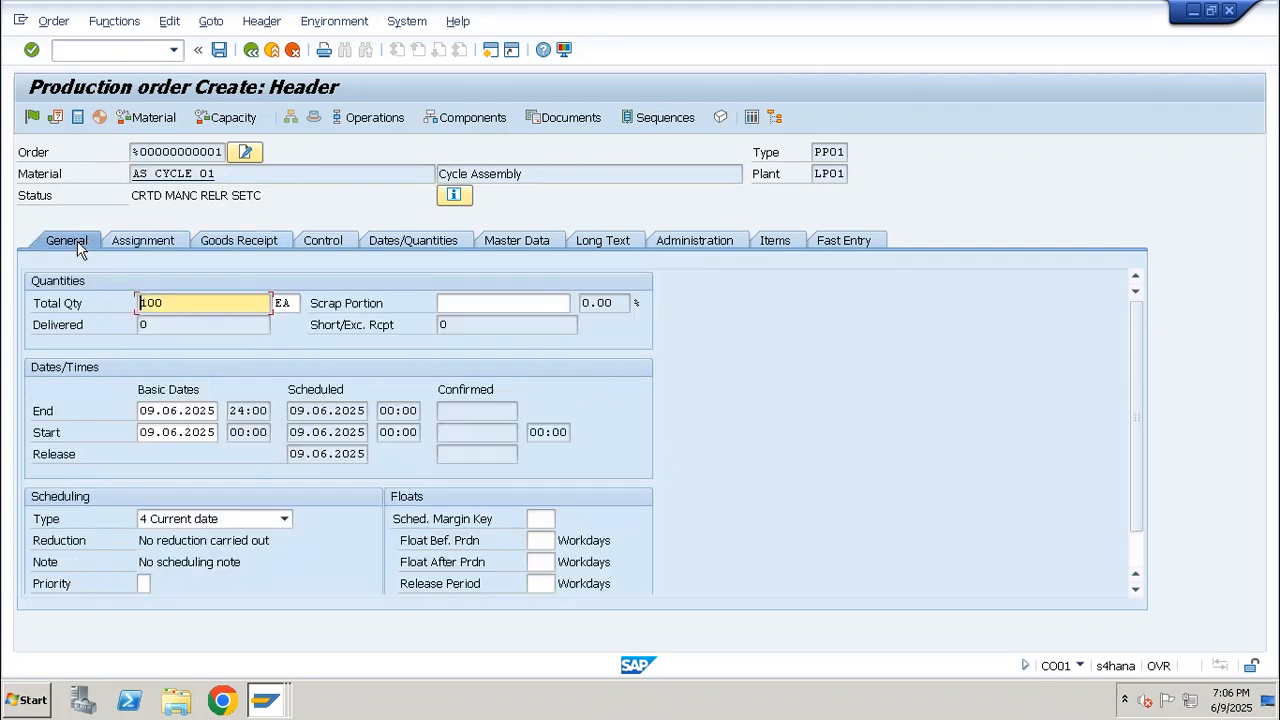
{"action": "left_click", "coordinate": [32, 118]}
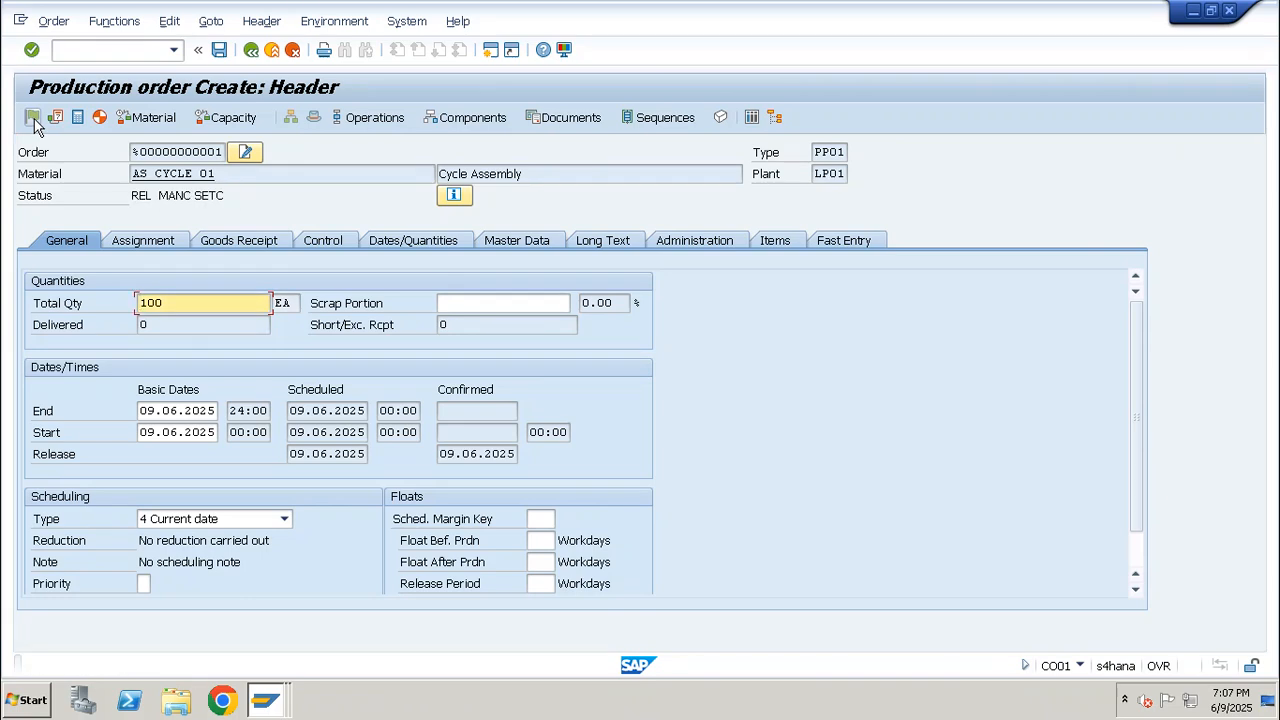
{"action": "left_click", "coordinate": [219, 52]}
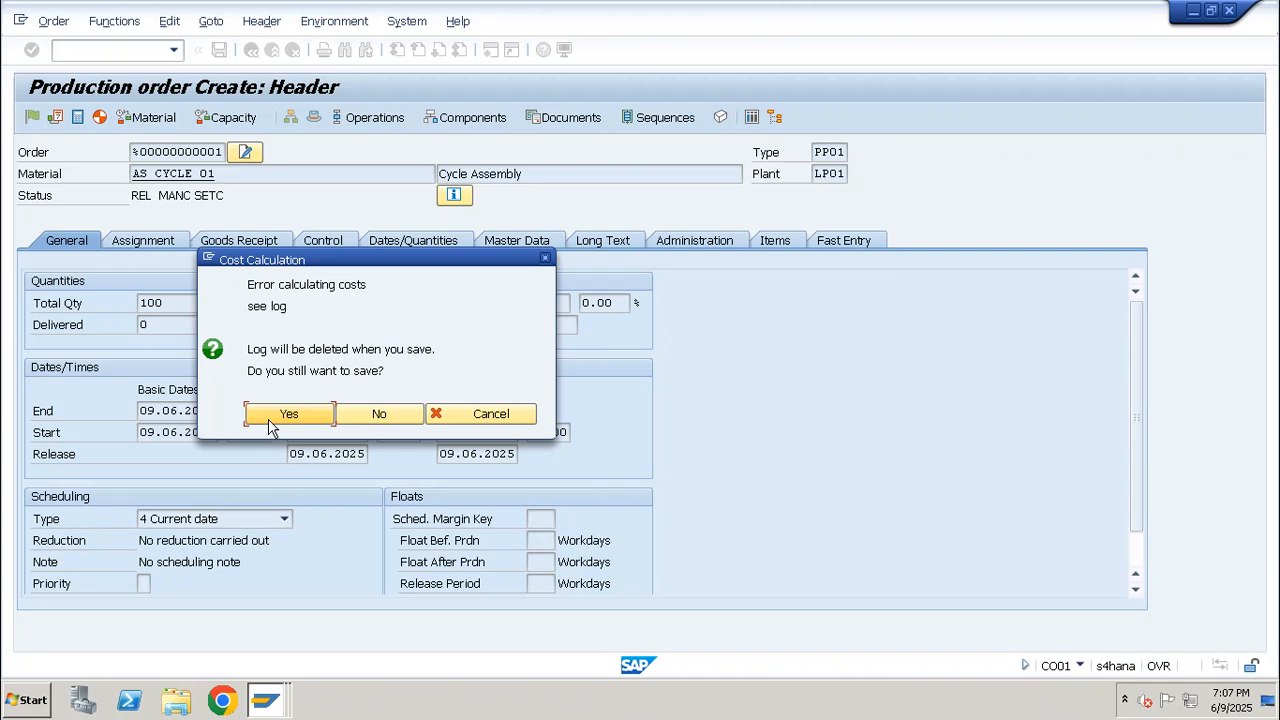
{"action": "left_click", "coordinate": [274, 414]}
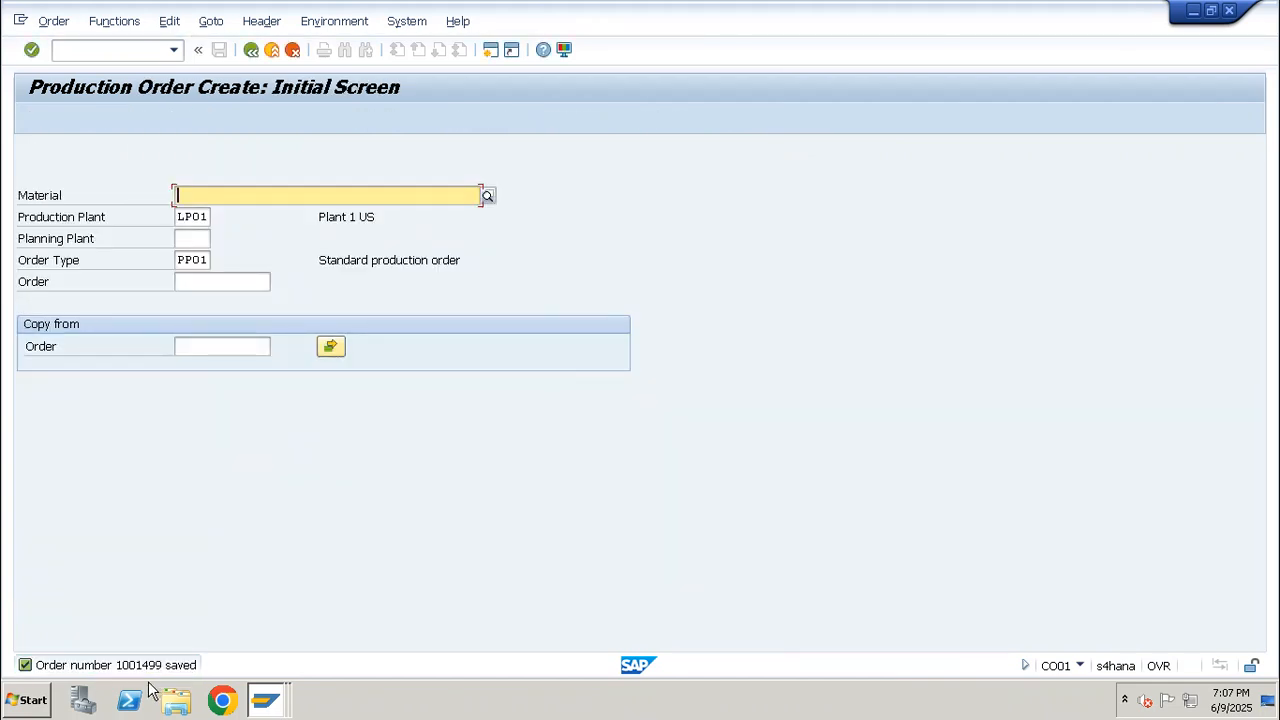
Copy the saved production order's number from its message details and start transaction MIGO
{"action": "double_click", "coordinate": [165, 665]}
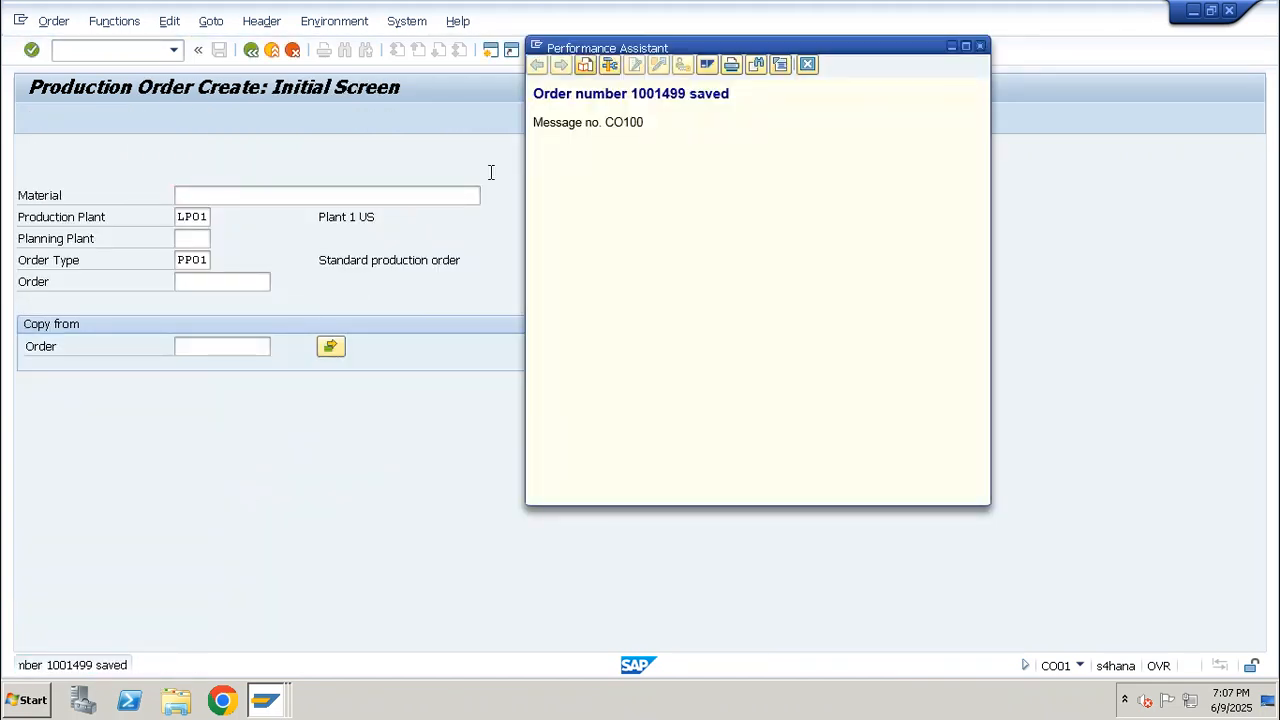
{"action": "double_click", "coordinate": [671, 96]}
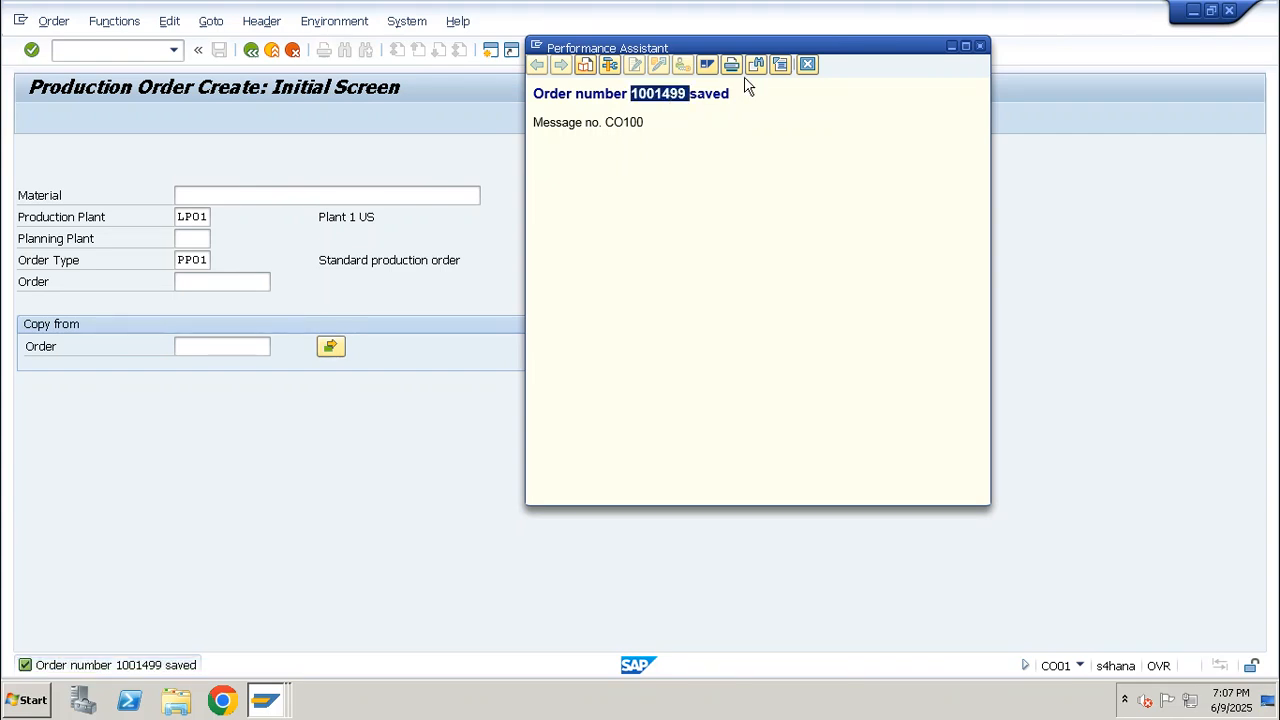
{"action": "left_click", "coordinate": [807, 65]}
{"action": "left_click", "coordinate": [141, 49]}
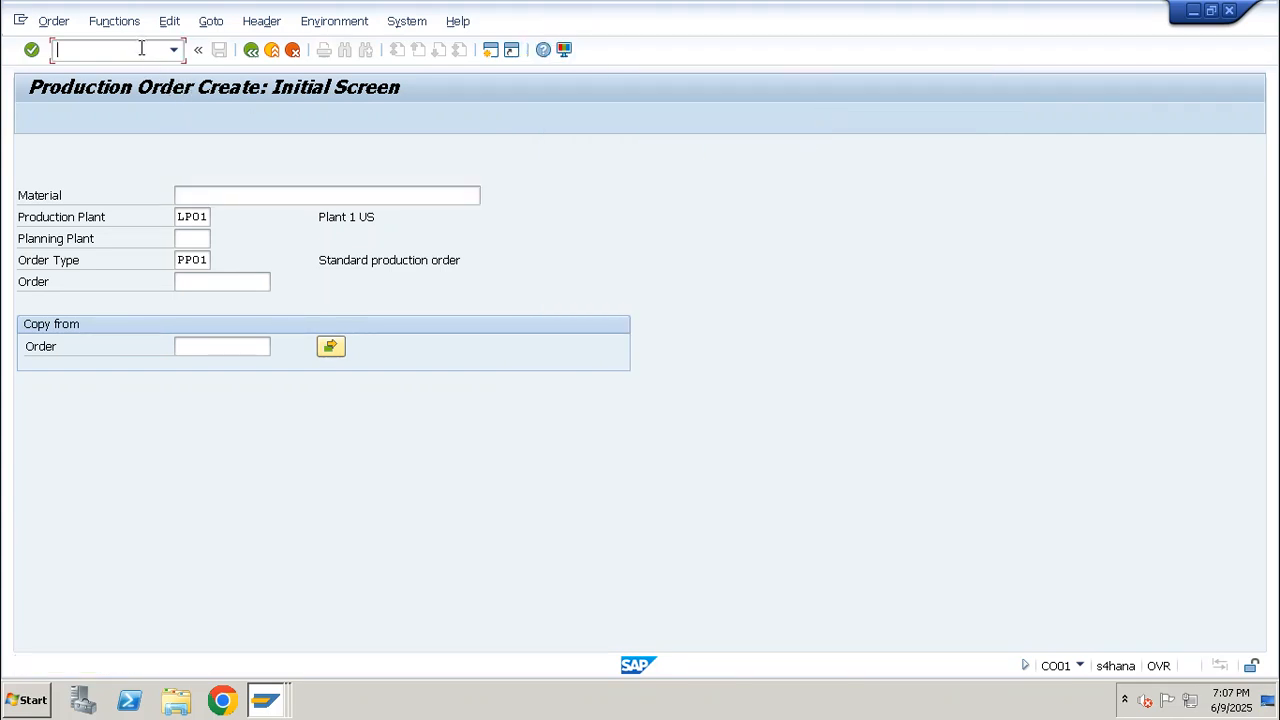
{"action": "type", "text": "/NMIGO"}
{"action": "key", "text": "Return"}
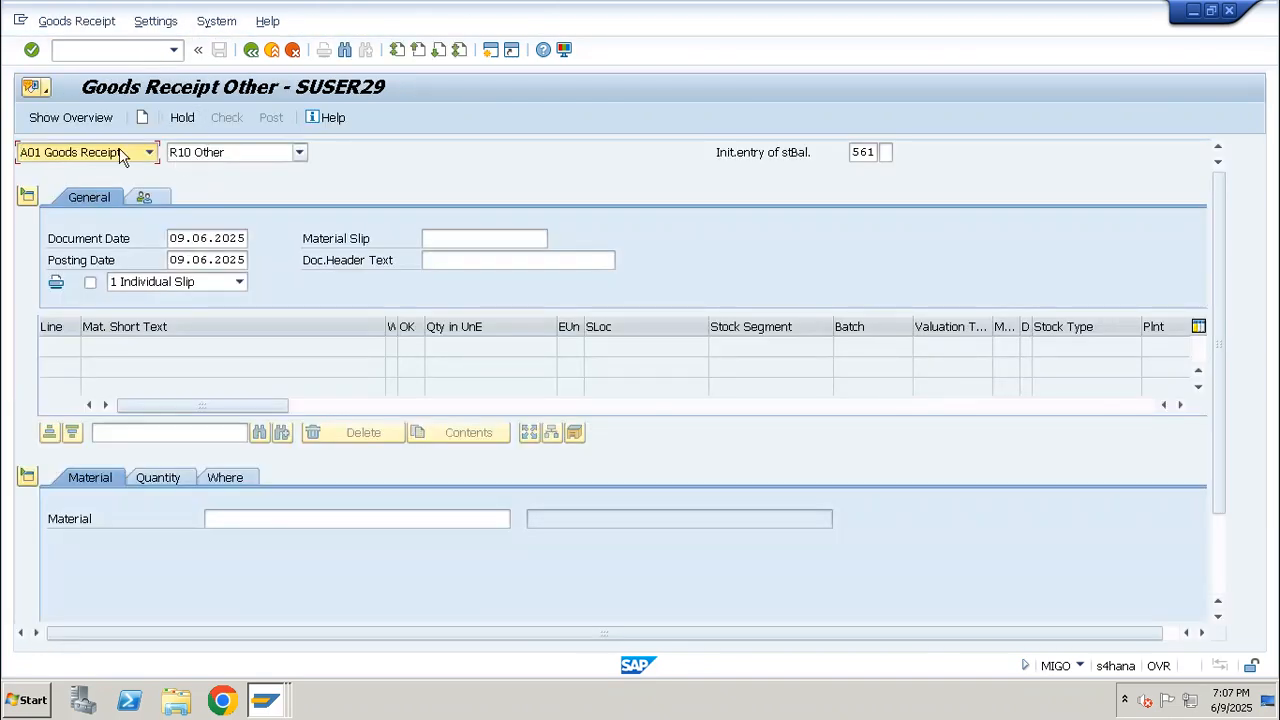
Load the saved production order's components for an A07 Goods Issue with reference R08 Order
{"action": "left_click", "coordinate": [120, 155]}
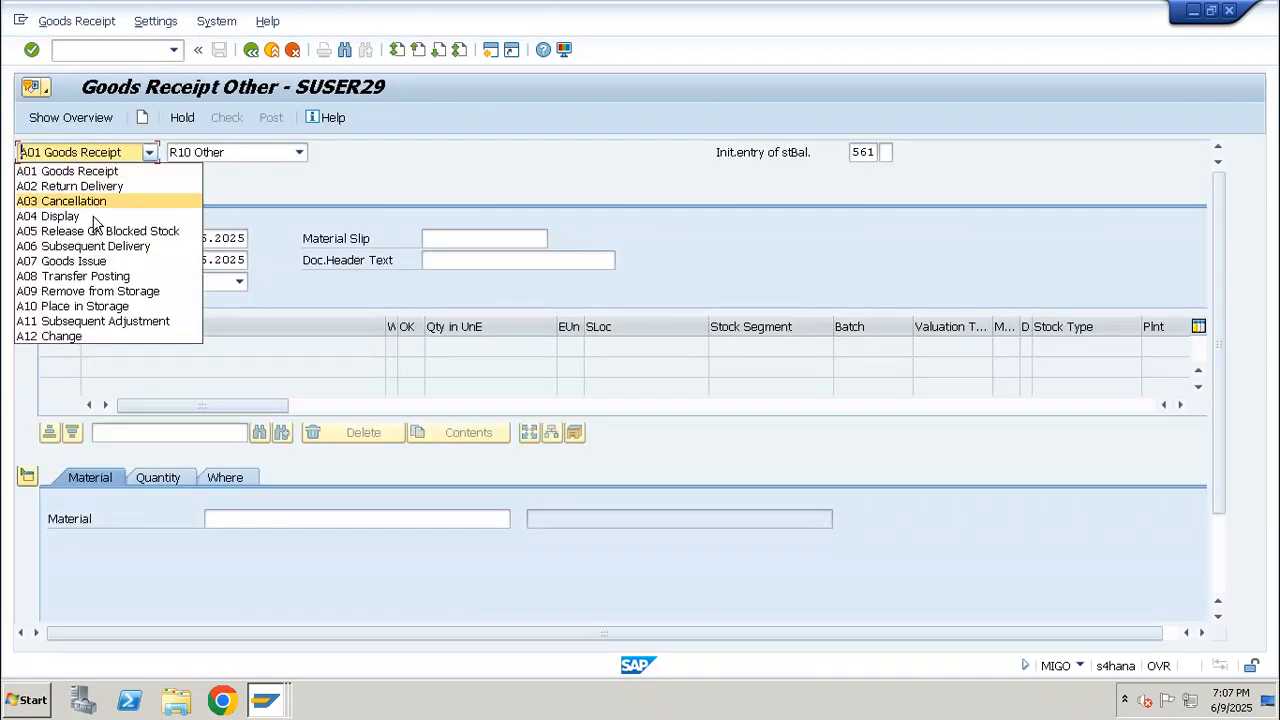
{"action": "left_click", "coordinate": [85, 261]}
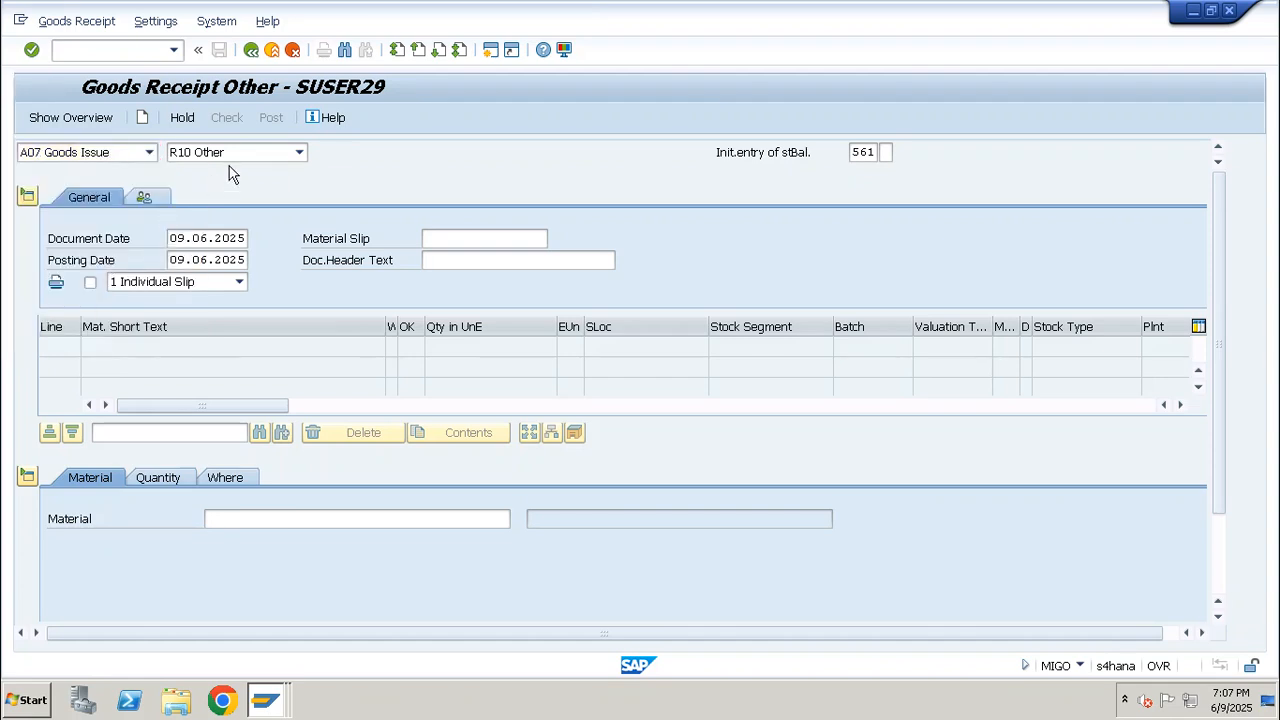
{"action": "type", "text": "1001499"}
{"action": "key", "text": "Return"}
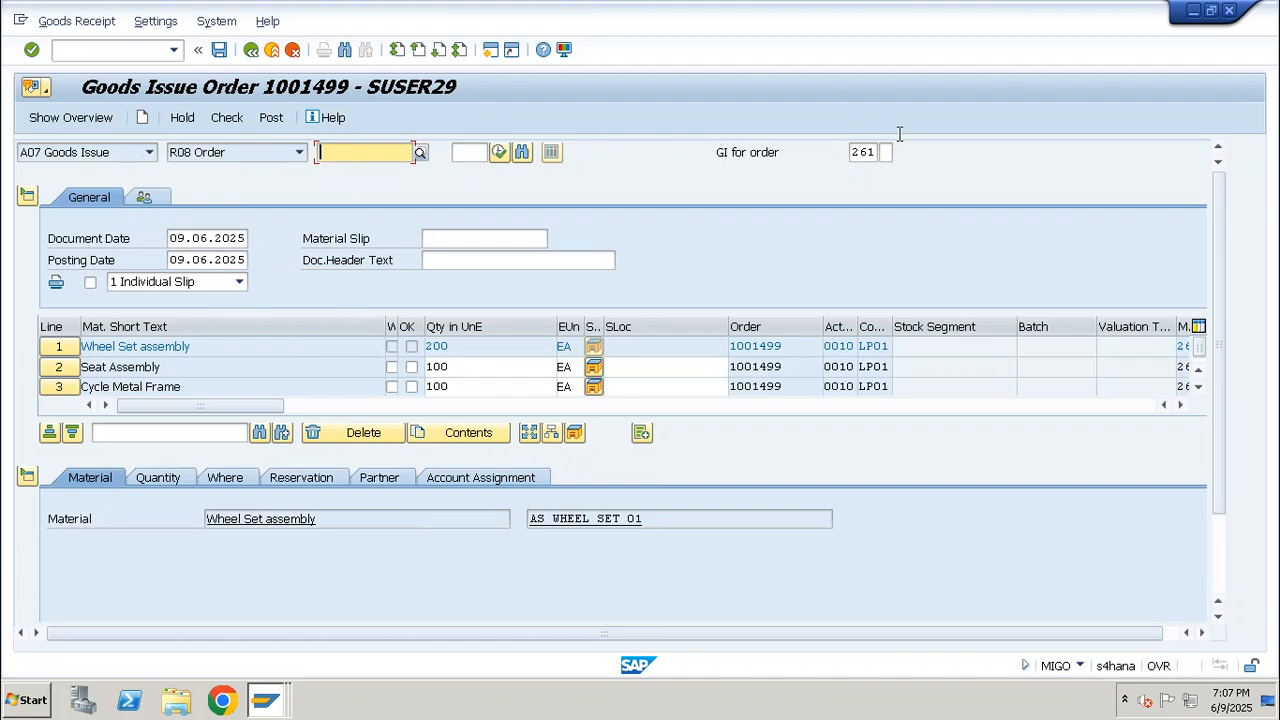
Review the goods issue's movement type and the quantities of its component lines
{"action": "left_click_drag", "start_coordinate": [873, 152], "coordinate": [847, 153]}
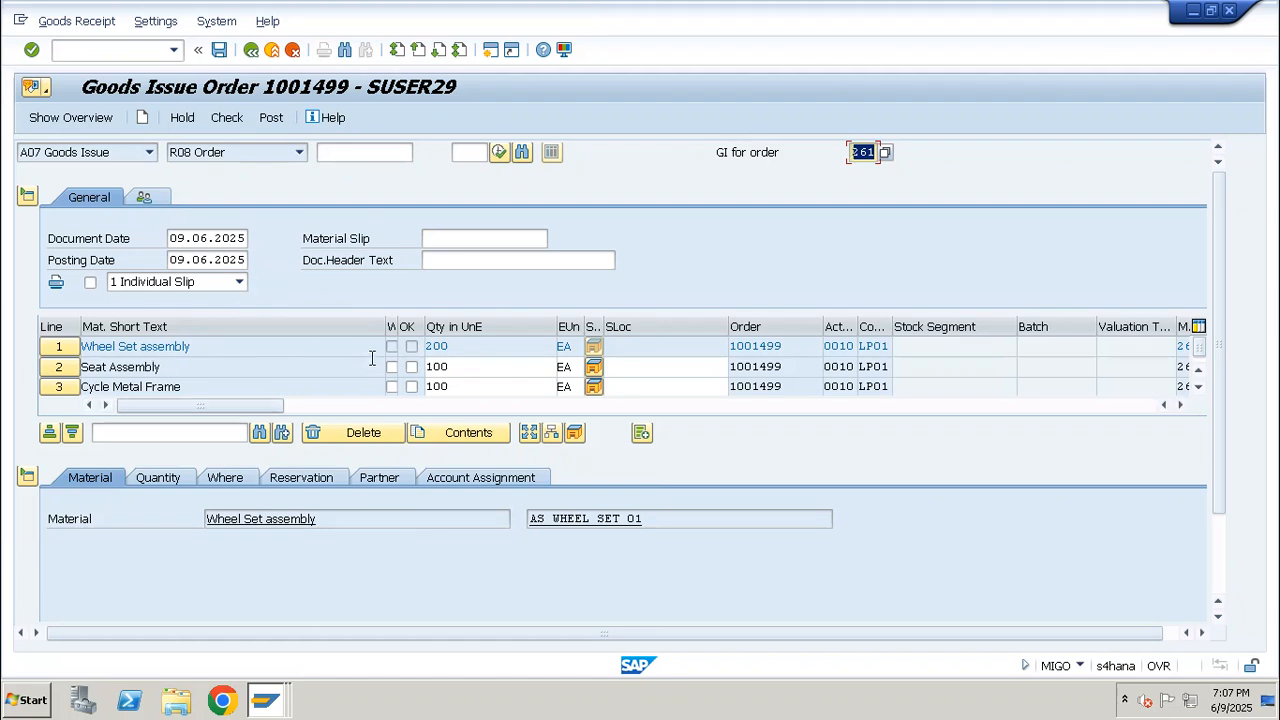
{"action": "left_click", "coordinate": [453, 366]}
{"action": "double_click", "coordinate": [460, 368]}
{"action": "double_click", "coordinate": [460, 388]}
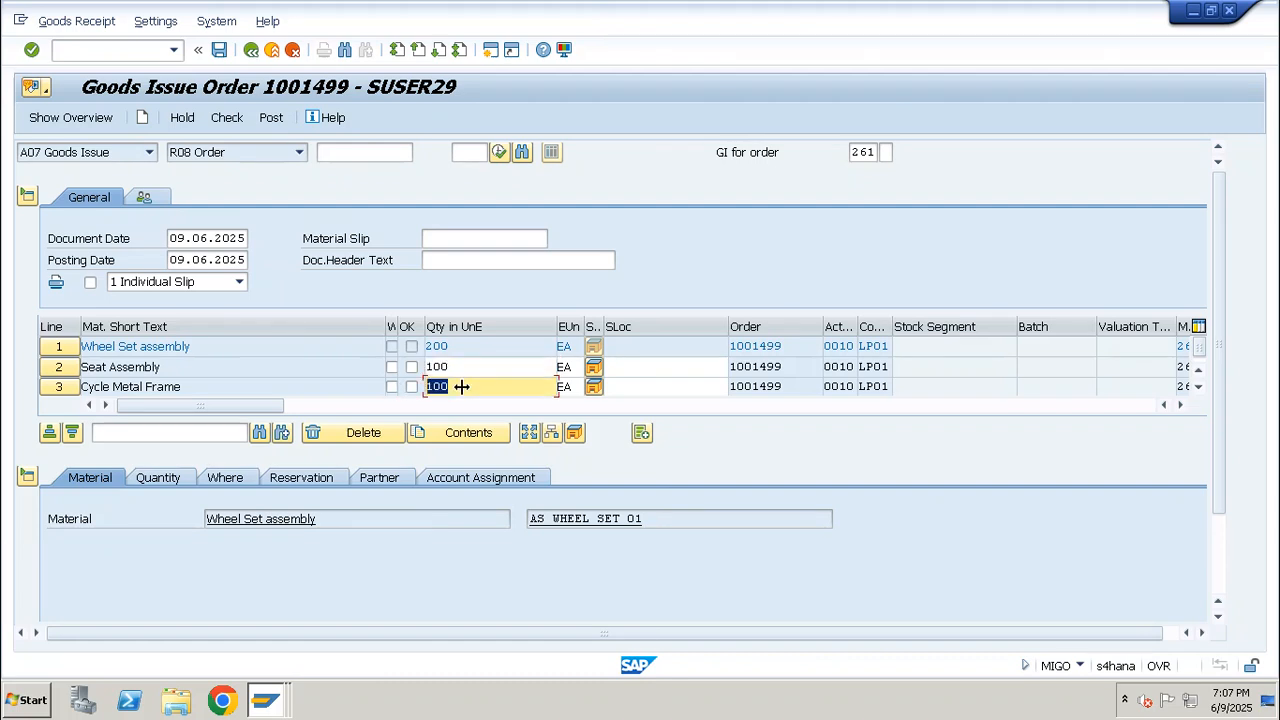
{"action": "left_click", "coordinate": [160, 478]}
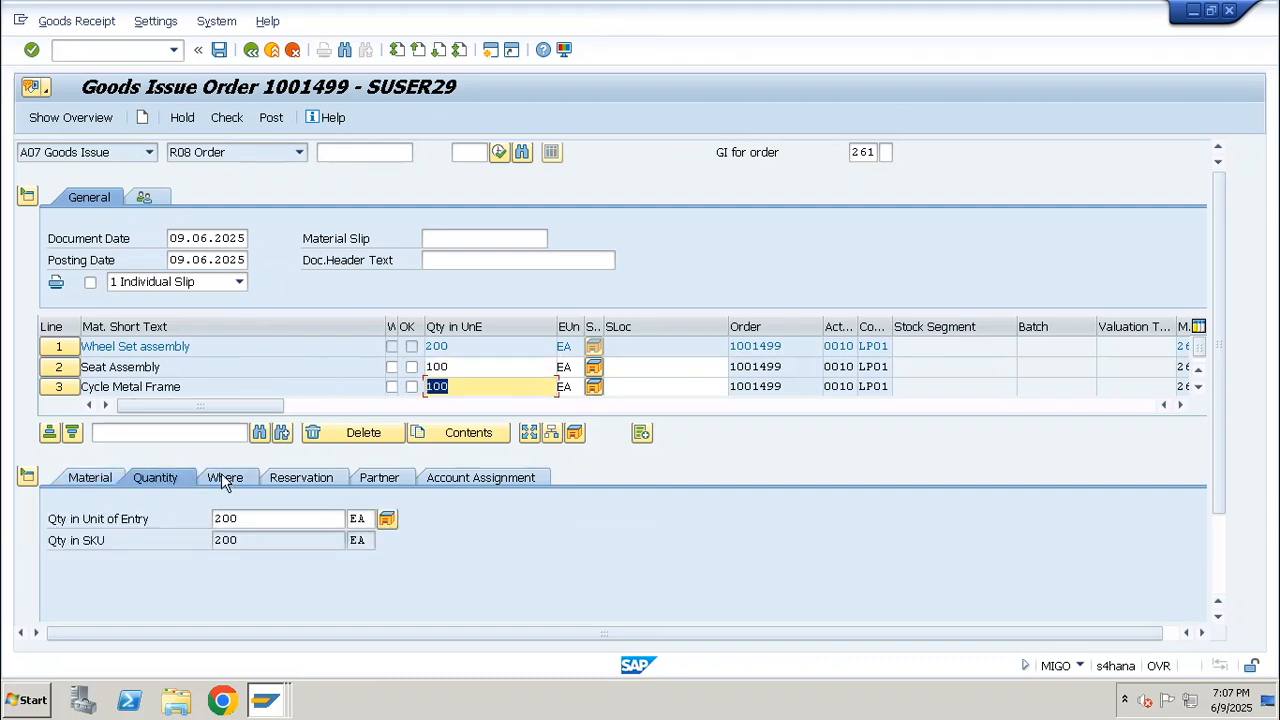
Set the storage location of the Wheel Set assembly line to WP01
{"action": "left_click", "coordinate": [56, 346]}
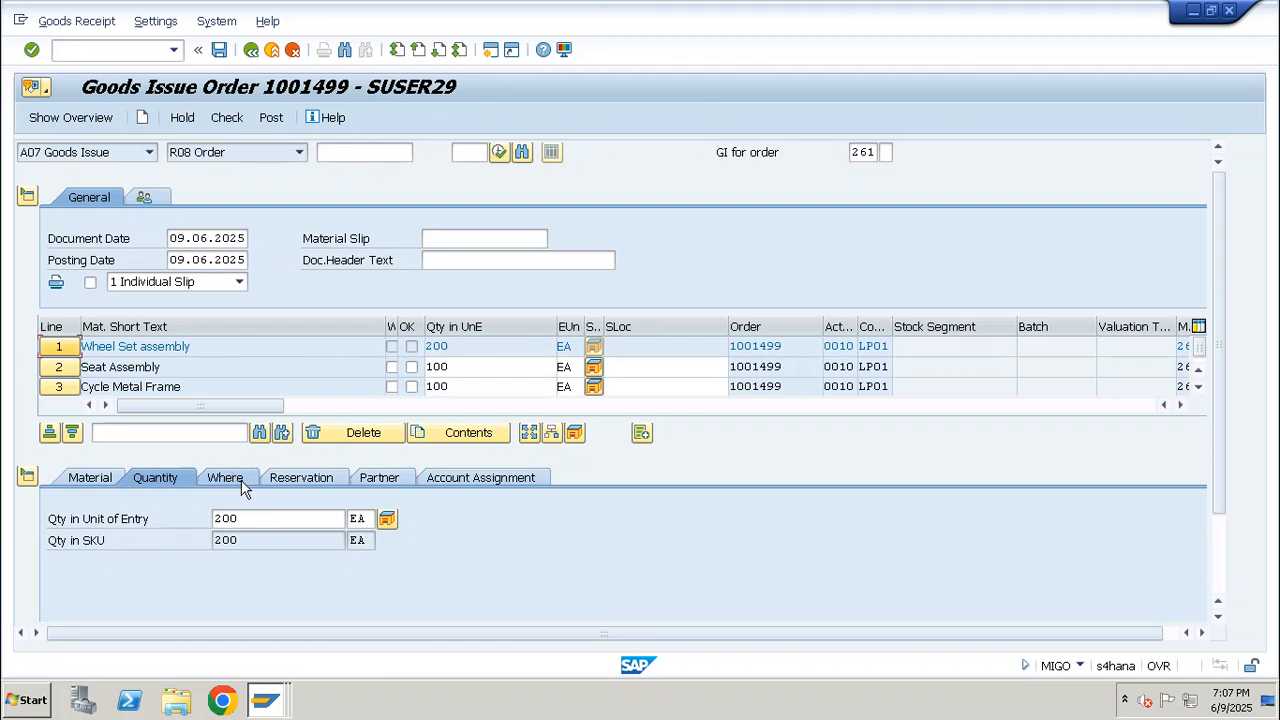
{"action": "left_click", "coordinate": [246, 483]}
{"action": "left_click", "coordinate": [244, 582]}
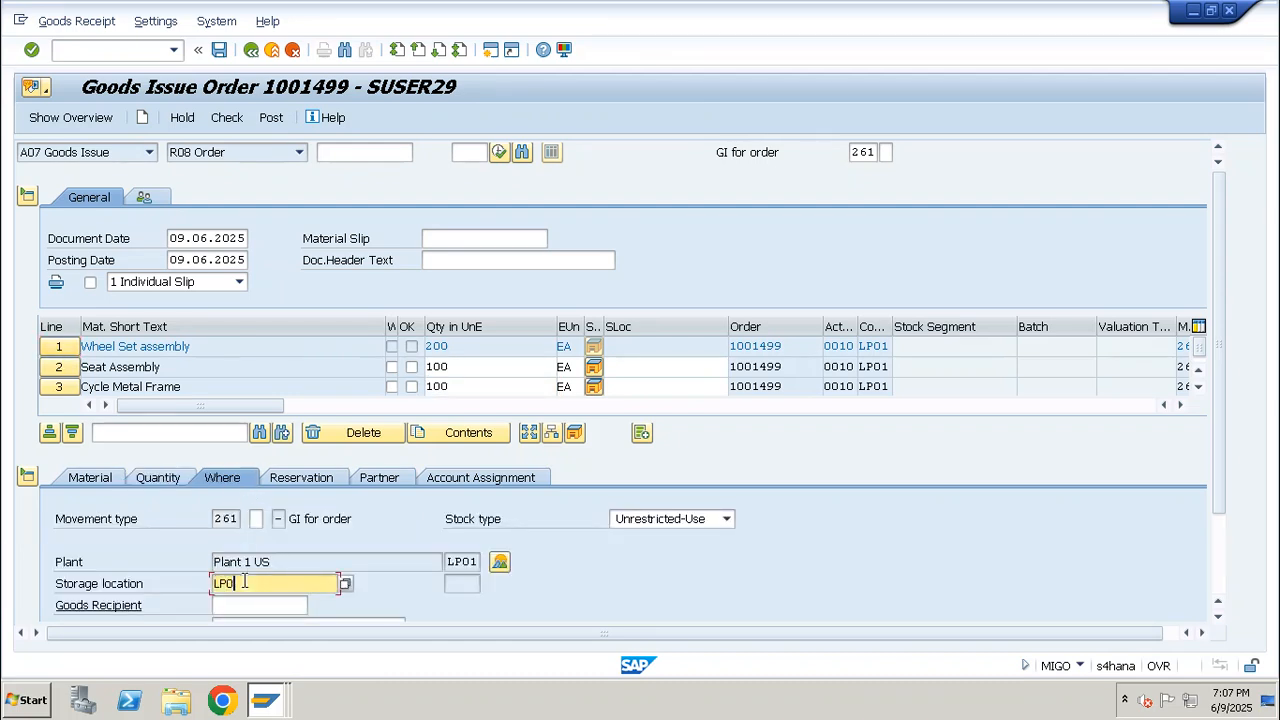
{"action": "type", "text": "L"}
{"action": "key", "text": "BackSpace"}
{"action": "type", "text": "WP"}
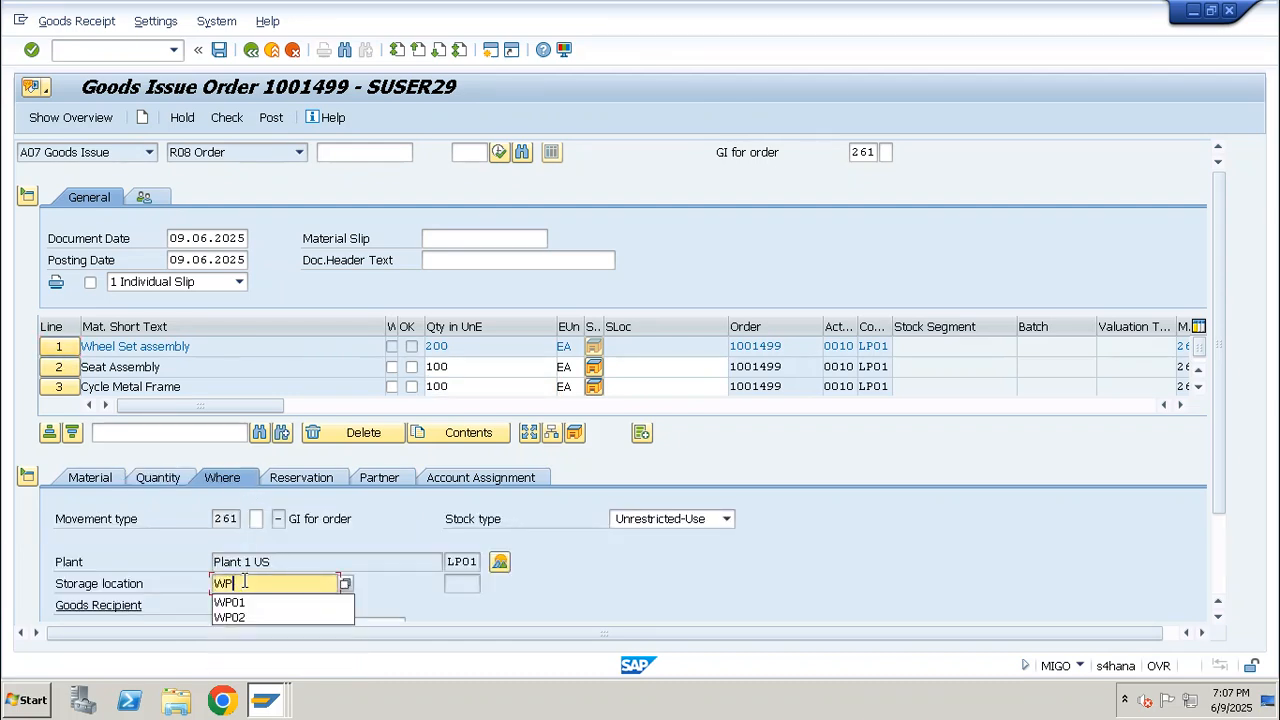
{"action": "type", "text": "01"}
{"action": "key", "text": "Return"}
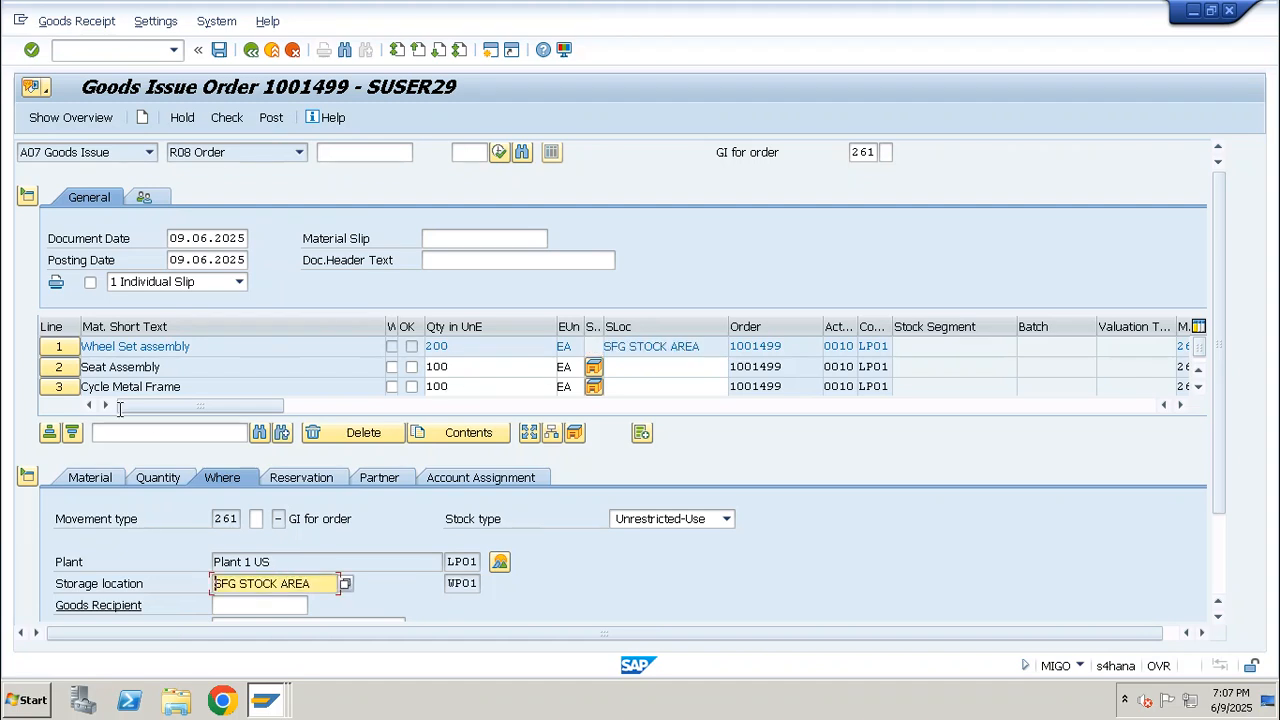
Set the storage location of the Seat Assembly line to WP01
{"action": "left_click", "coordinate": [266, 577]}
{"action": "type", "text": "WP01"}
{"action": "key", "text": "Return"}
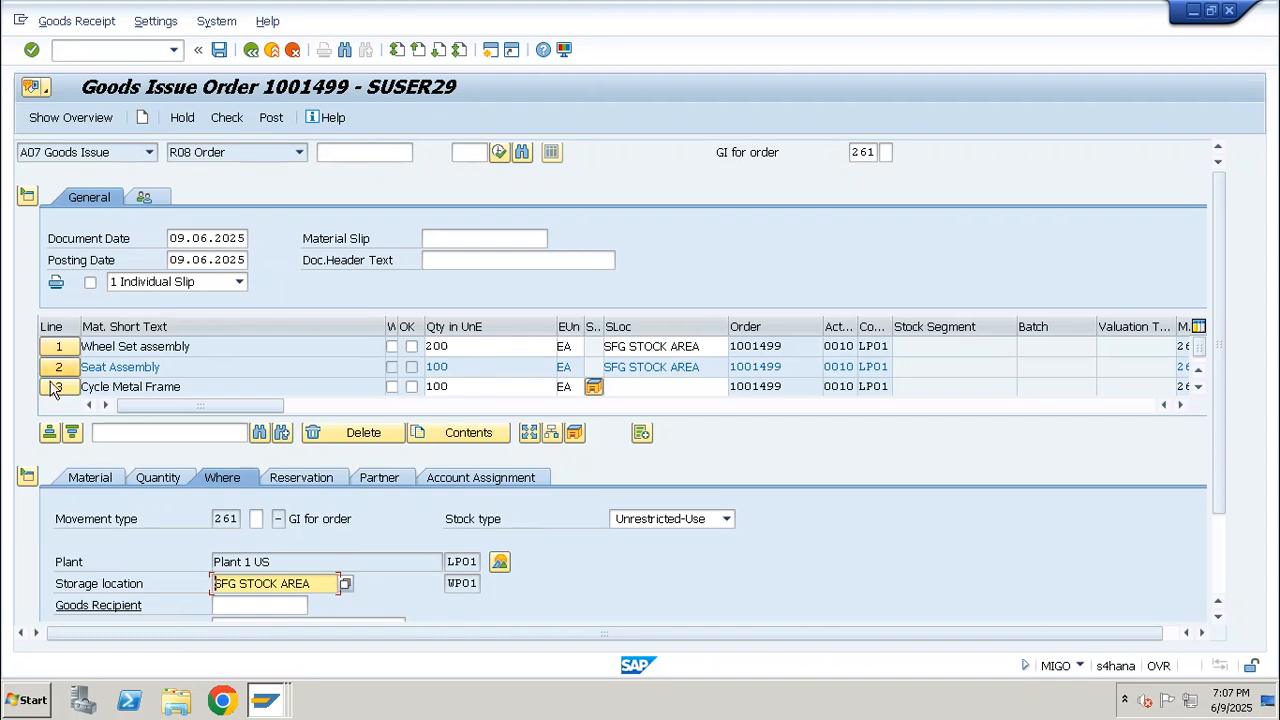
Set the storage location of the Cycle Metal Frame line to WP01
{"action": "left_click", "coordinate": [57, 387]}
{"action": "left_click", "coordinate": [284, 585]}
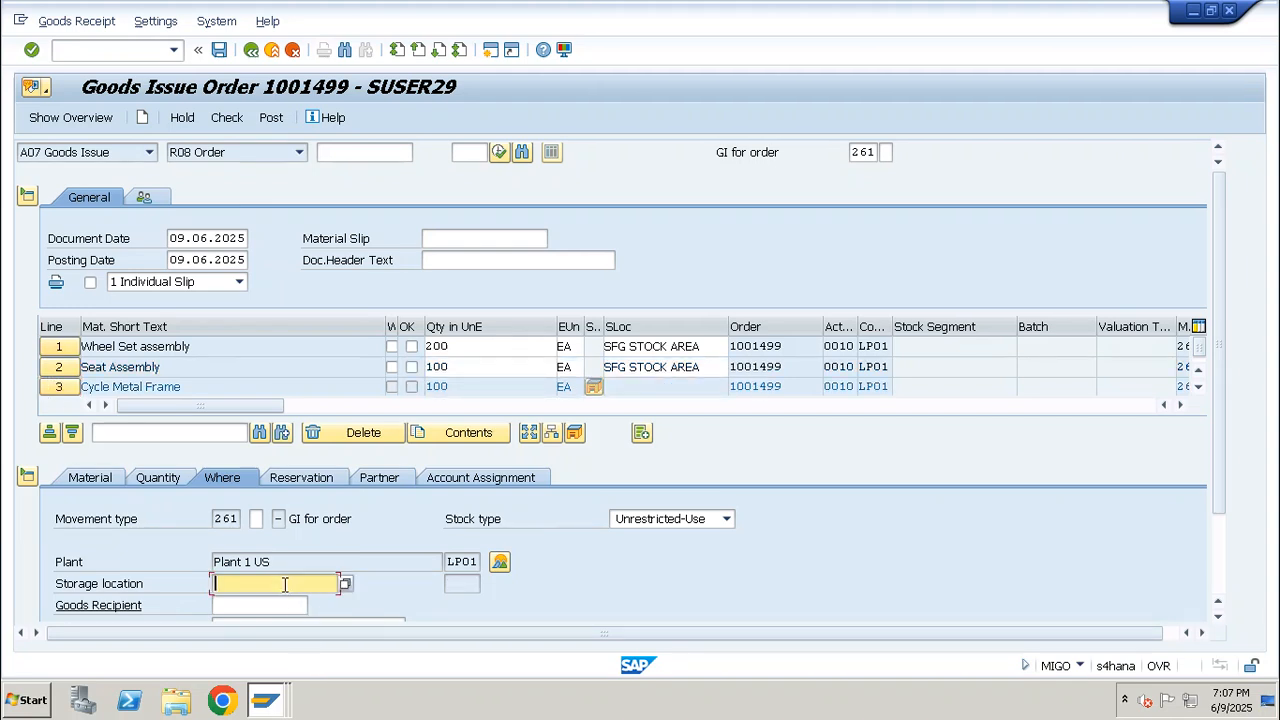
{"action": "type", "text": "WWP01"}
{"action": "key", "text": "Return"}
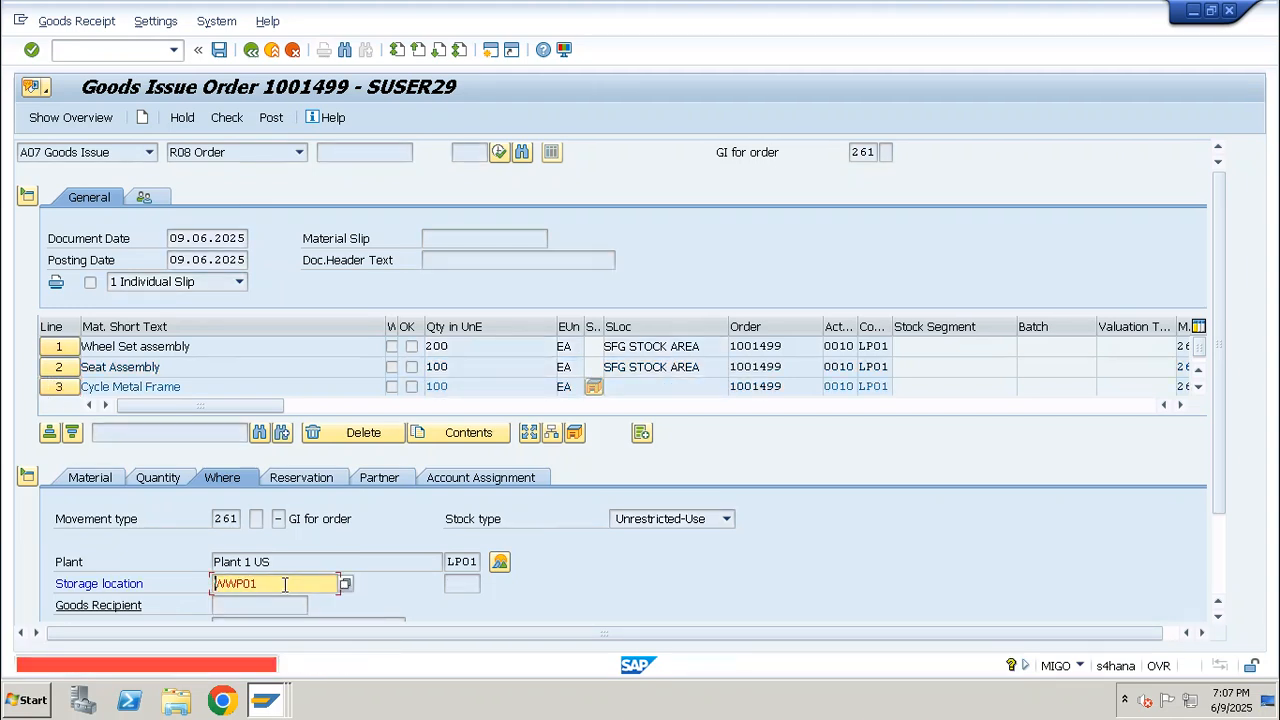
{"action": "key", "text": "Return"}
{"action": "type", "text": "WP01"}
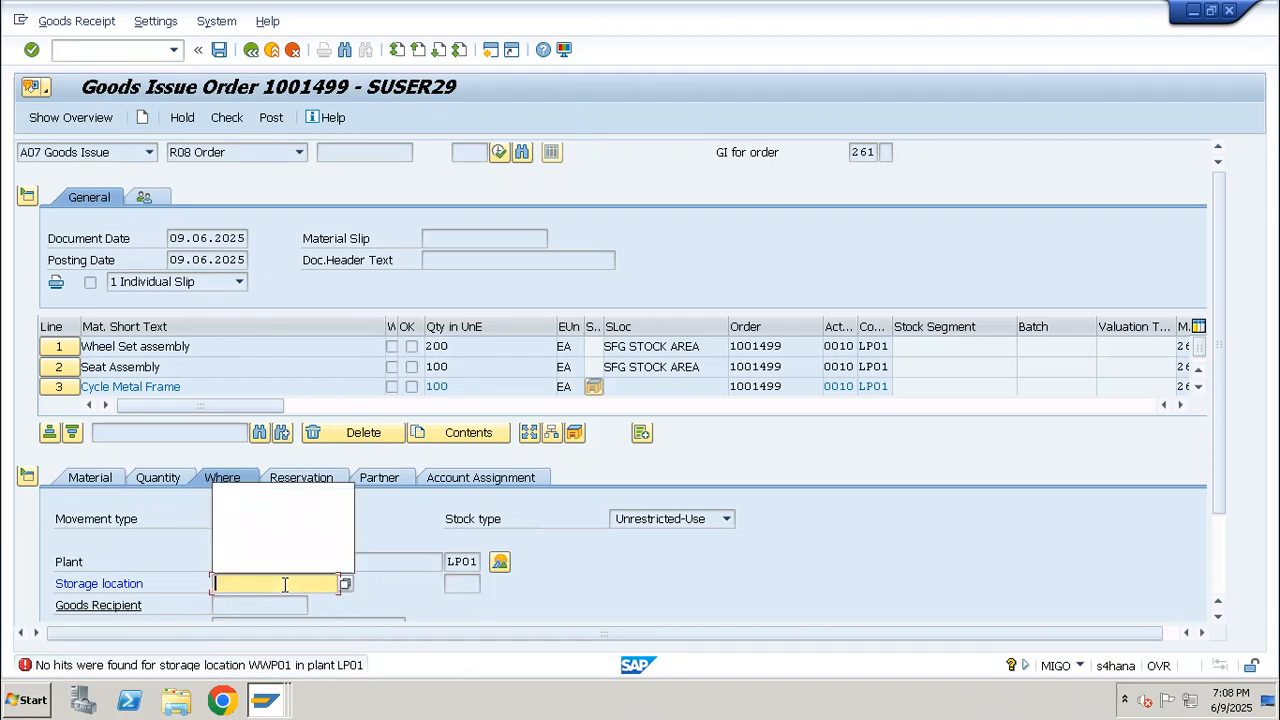
{"action": "key", "text": "Return"}
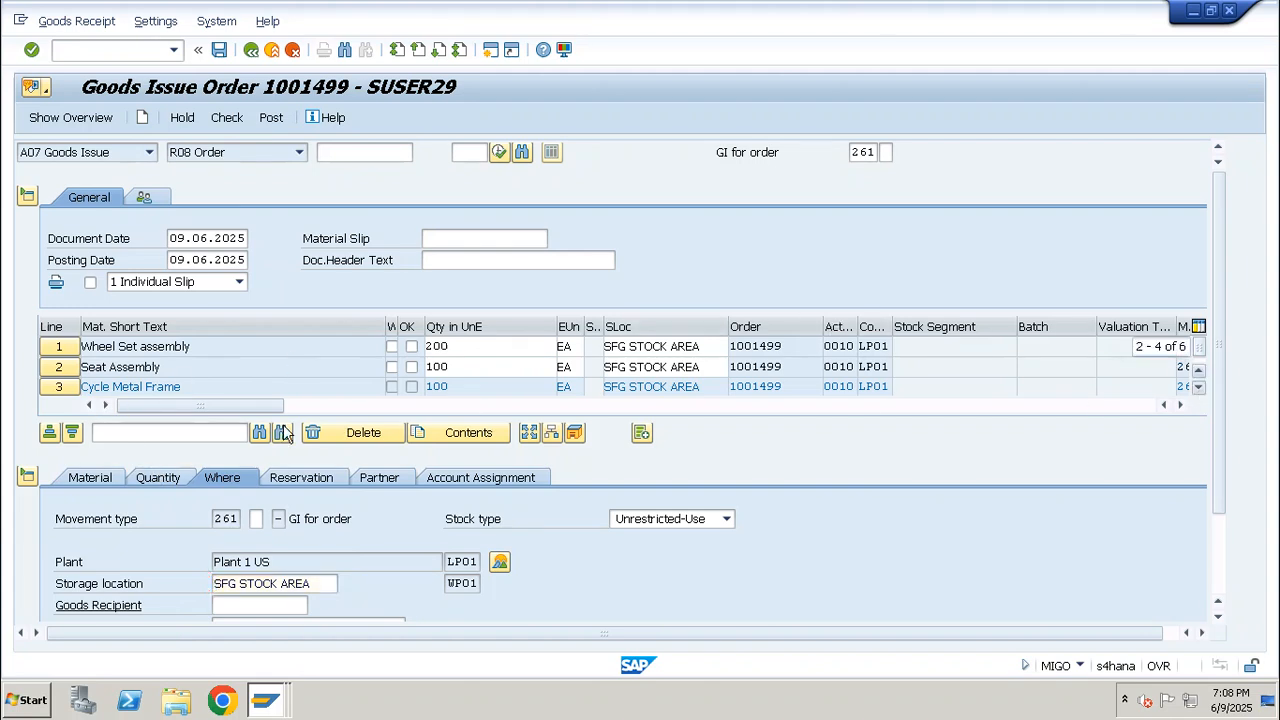
Set the storage location of the red_paint_01 line to WP01
{"action": "left_click", "coordinate": [1197, 388]}
{"action": "left_click", "coordinate": [58, 386]}
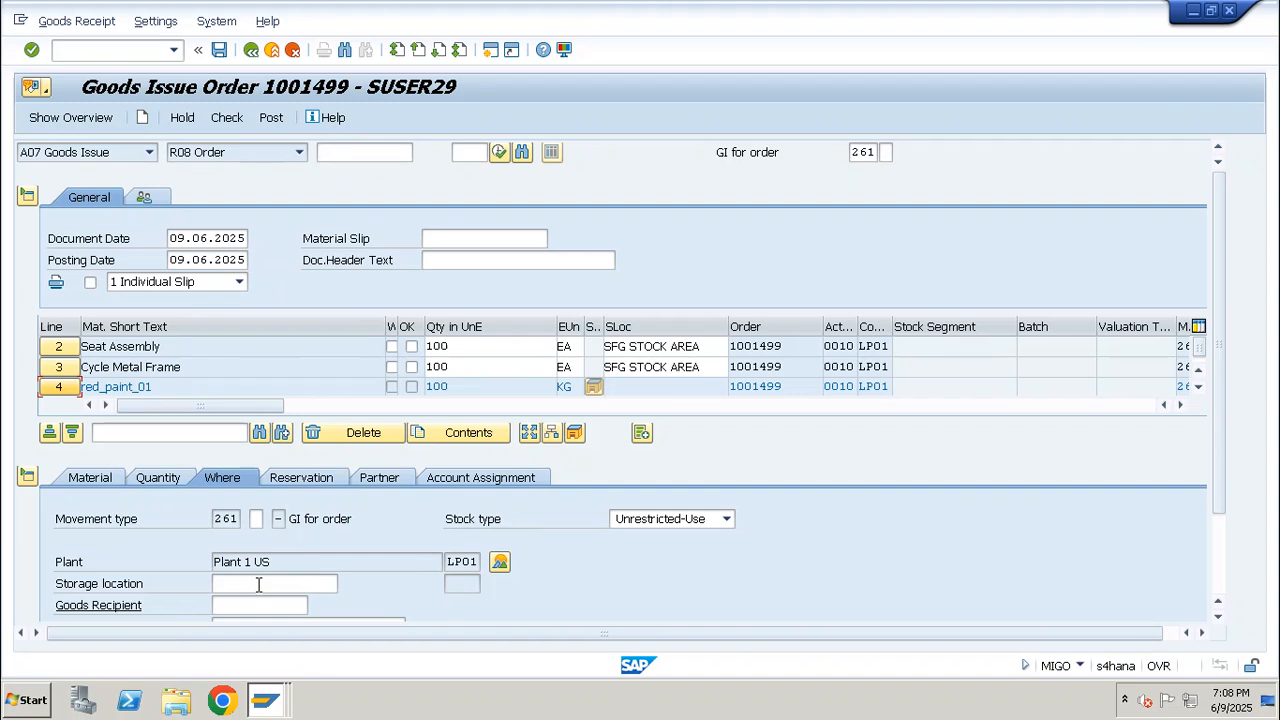
{"action": "left_click", "coordinate": [258, 584]}
{"action": "type", "text": "WP01"}
{"action": "key", "text": "Return"}
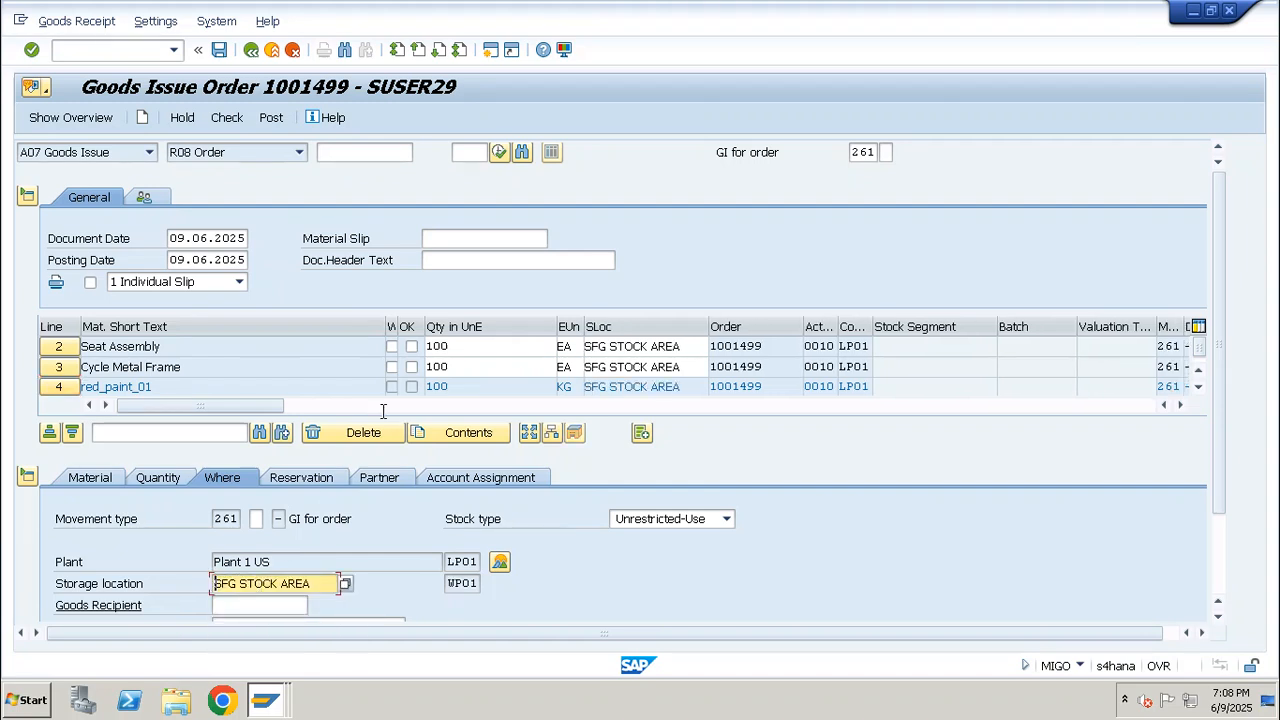
Mark all four component lines as Item OK, and check and post the goods issue
{"action": "scroll", "coordinate": [163, 564], "scroll_direction": "down", "scroll_amount": 2}
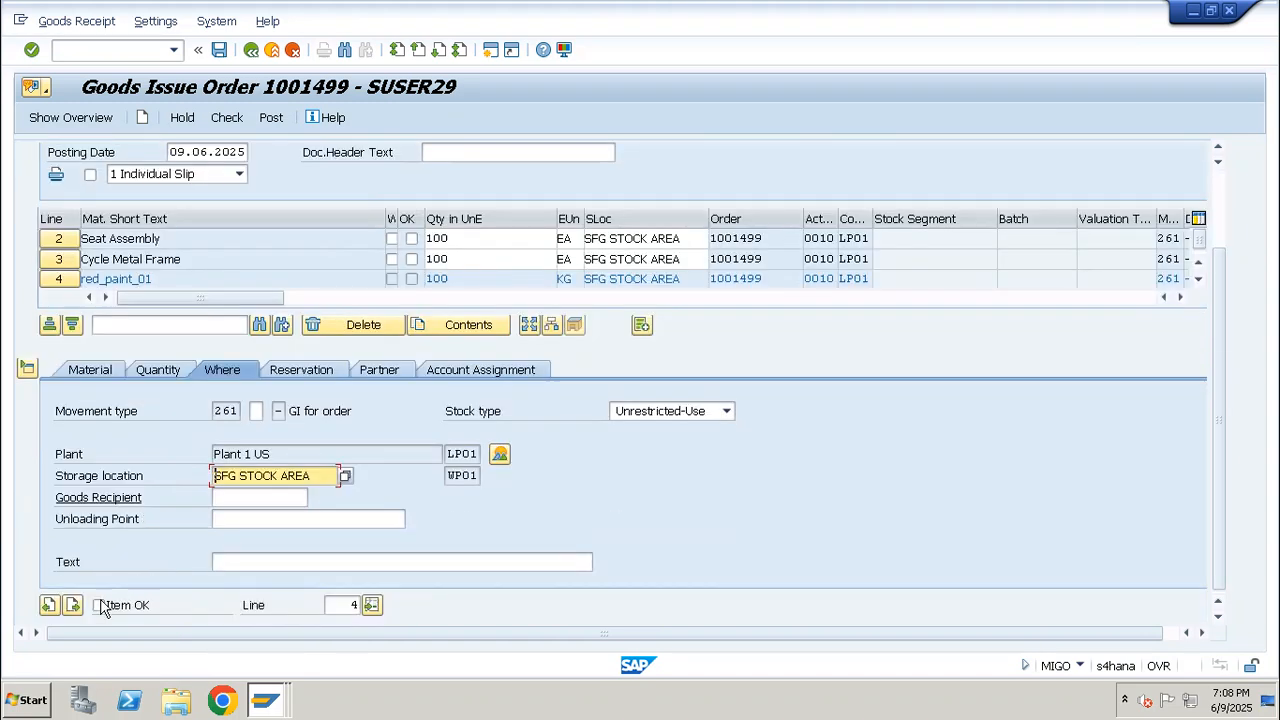
{"action": "left_click", "coordinate": [99, 605]}
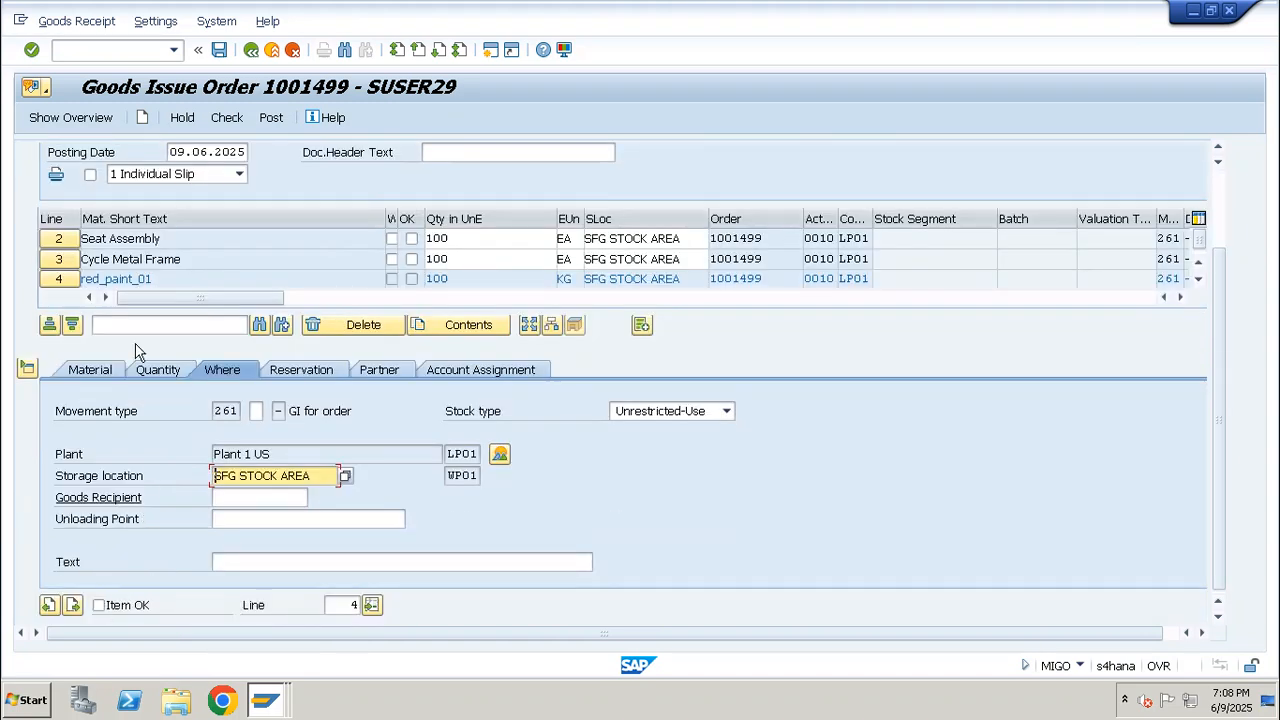
{"action": "left_click", "coordinate": [61, 240]}
{"action": "left_click", "coordinate": [99, 605]}
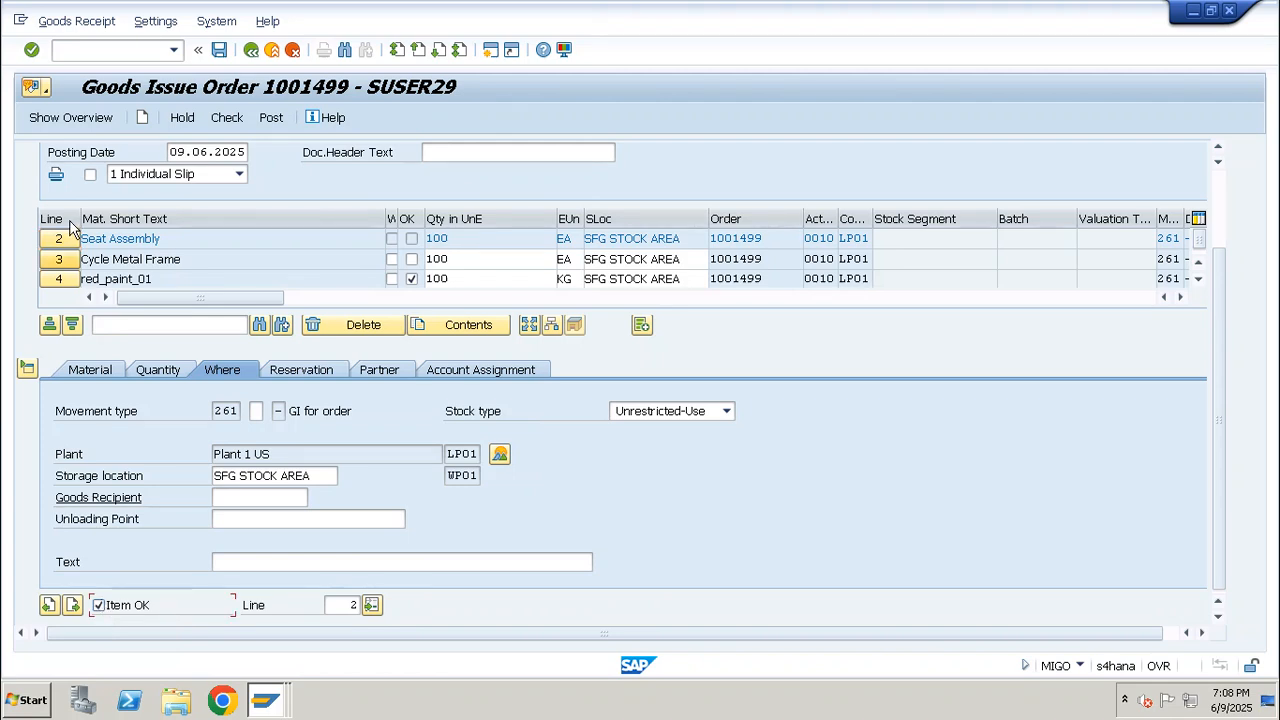
{"action": "left_click", "coordinate": [100, 606]}
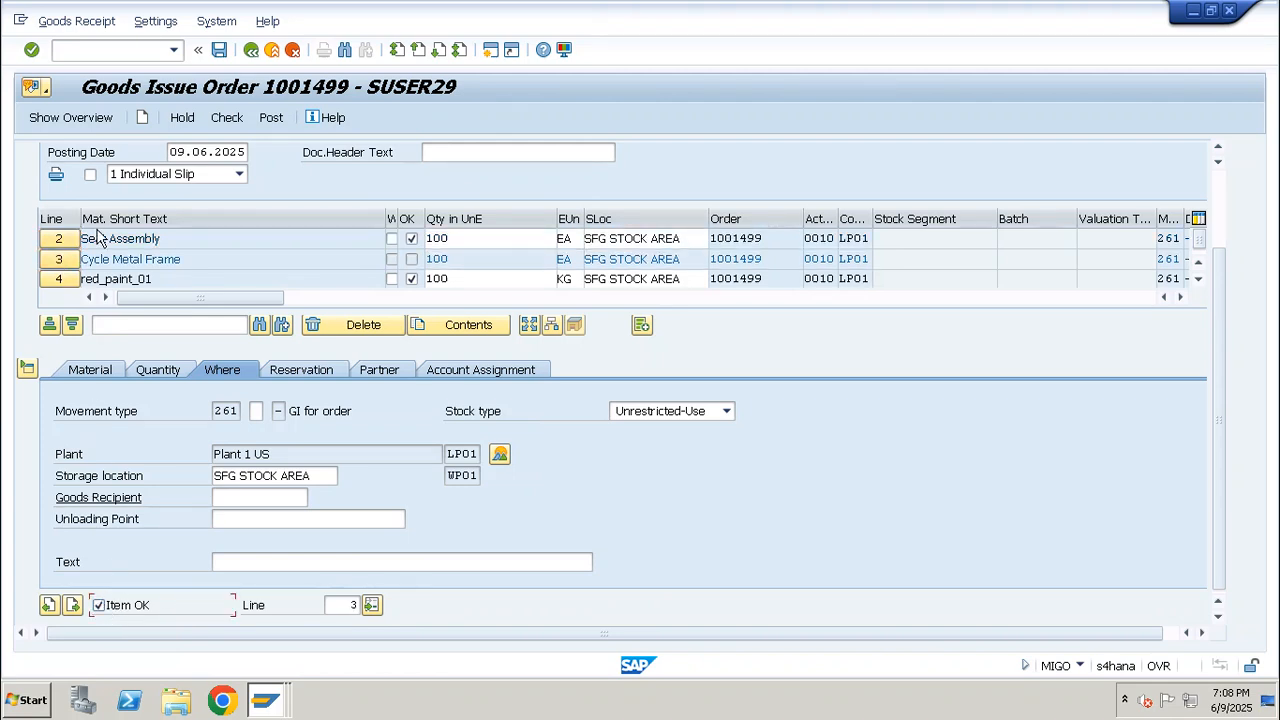
{"action": "left_click", "coordinate": [1198, 261]}
{"action": "left_click", "coordinate": [59, 238]}
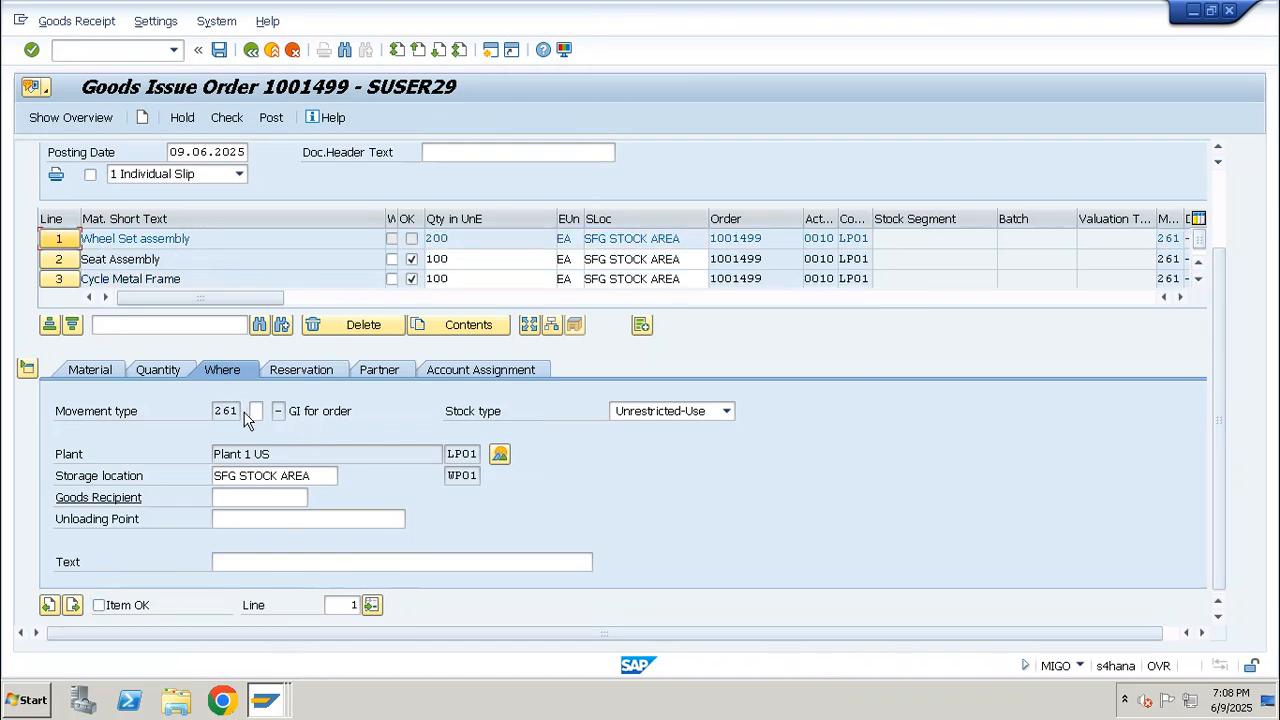
{"action": "left_click", "coordinate": [100, 606]}
{"action": "left_click", "coordinate": [227, 117]}
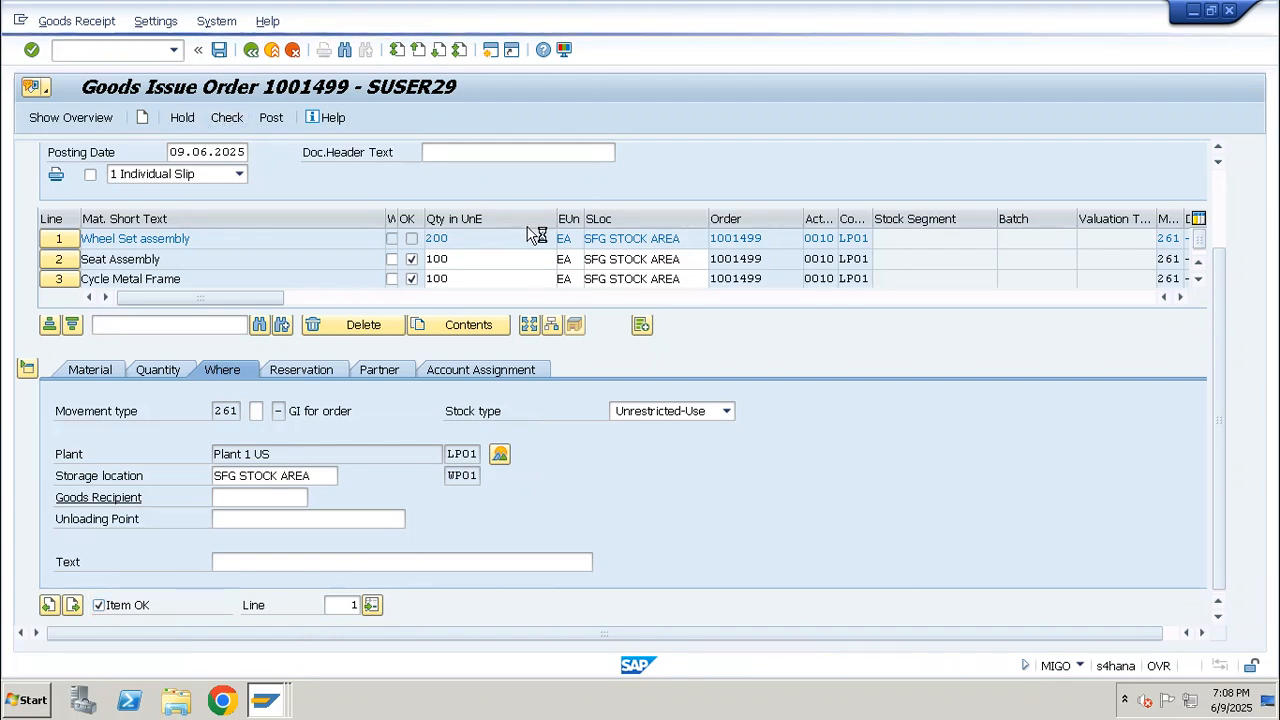
{"action": "left_click", "coordinate": [220, 51]}
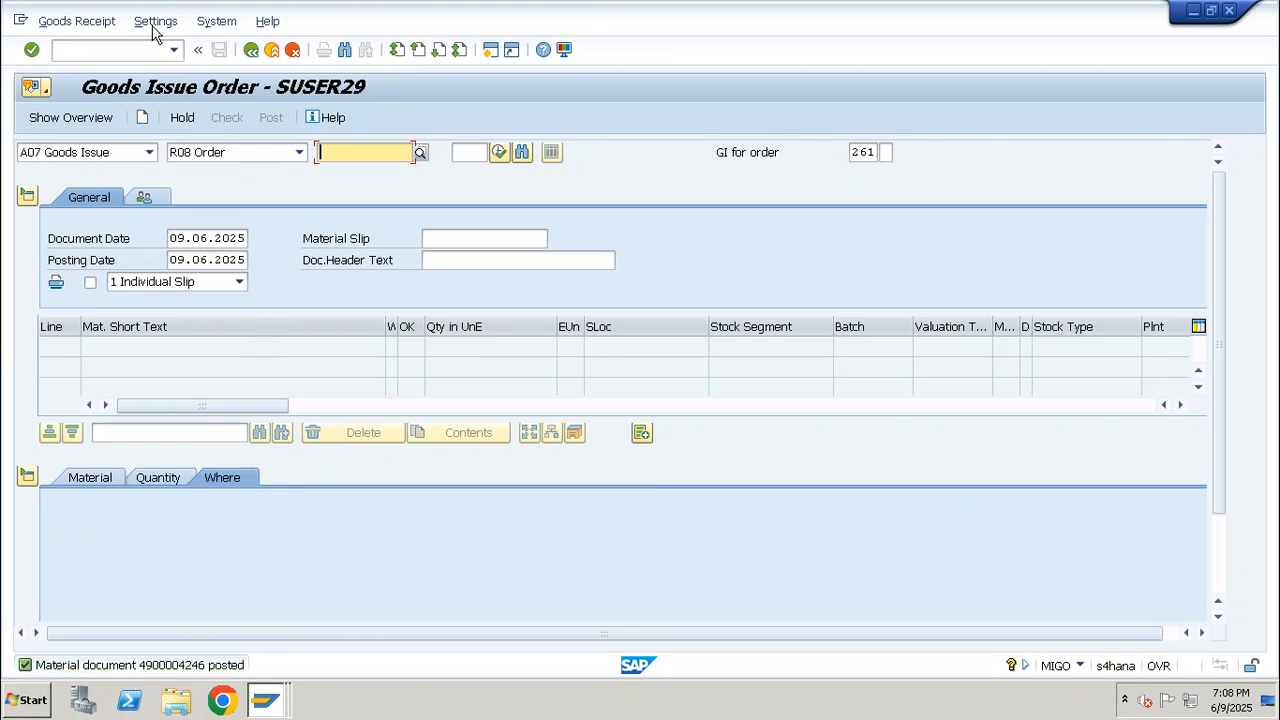
Display the production order in CO03 and examine the movement types in its documented goods movements
{"action": "left_click", "coordinate": [110, 55]}
{"action": "type", "text": "/NCO03"}
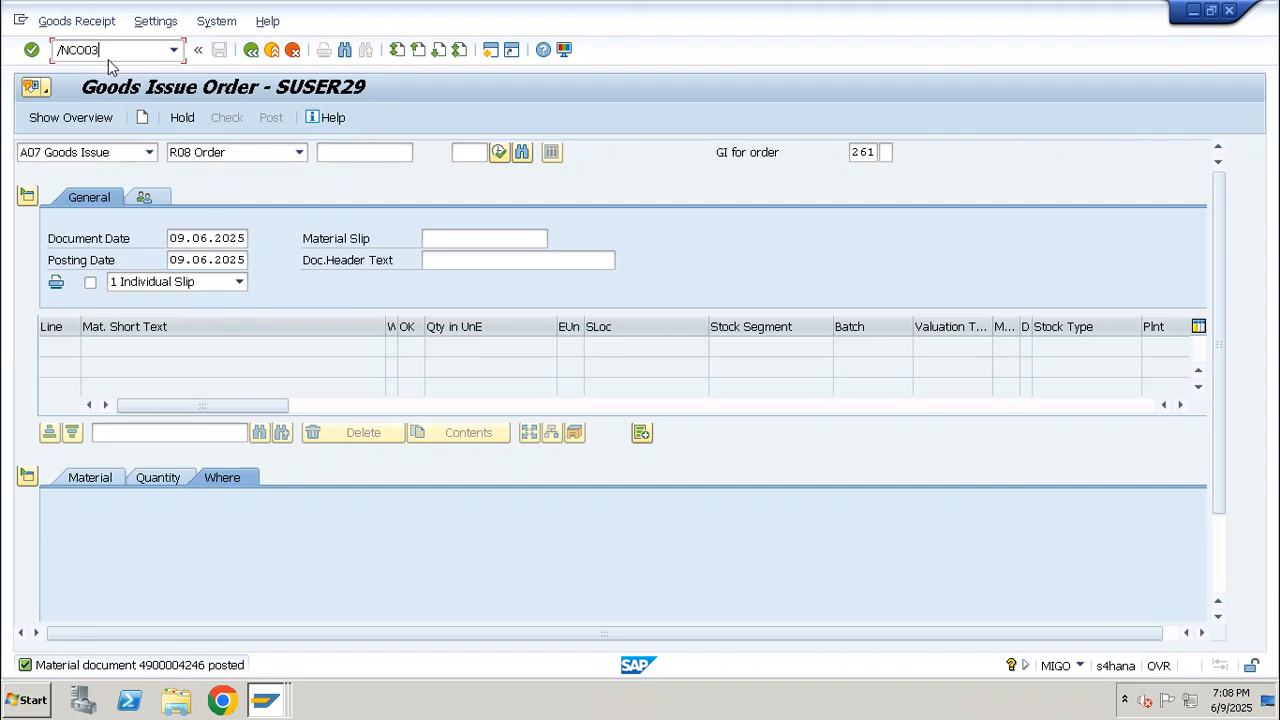
{"action": "key", "text": "Return"}
{"action": "key", "text": "Return"}
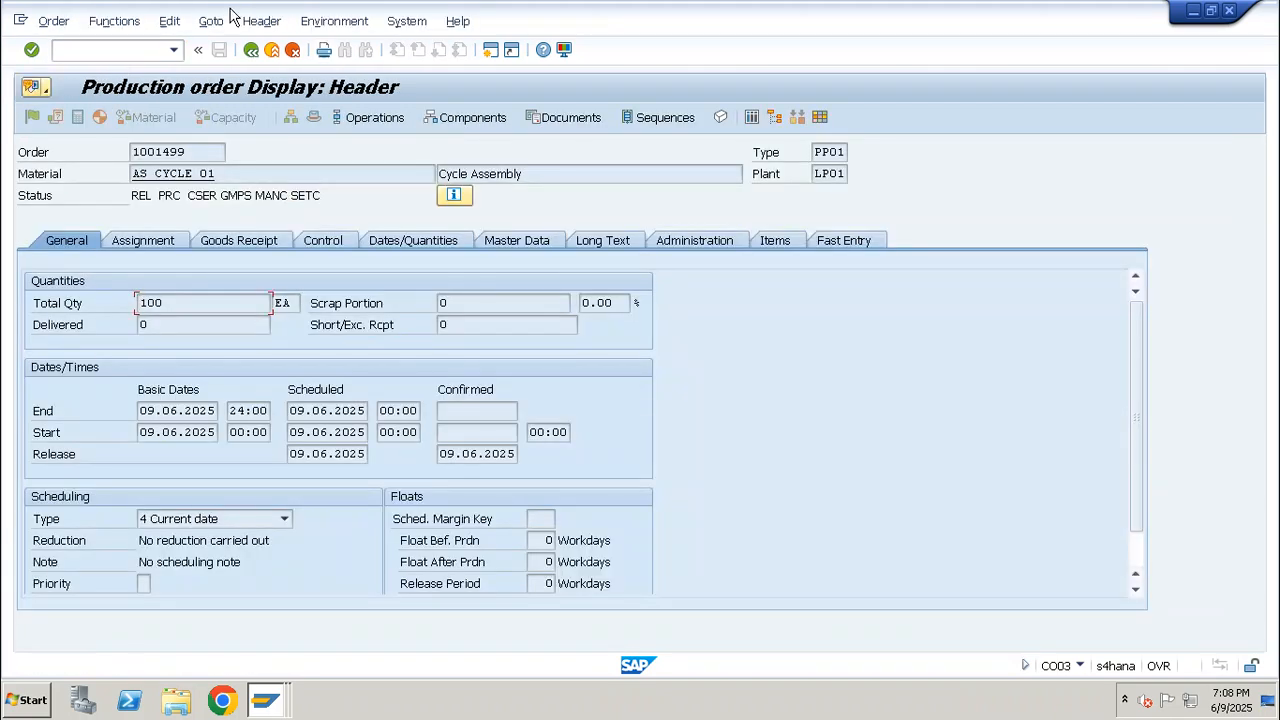
{"action": "left_click", "coordinate": [211, 21]}
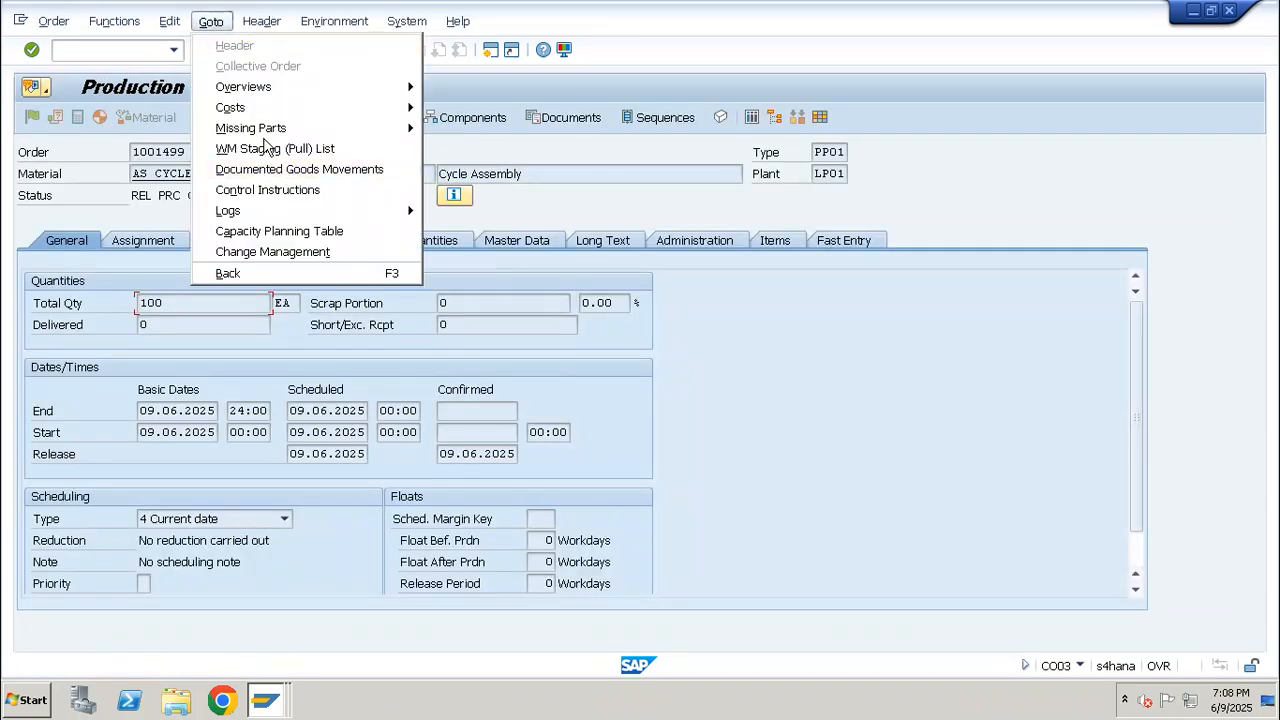
{"action": "left_click", "coordinate": [274, 169]}
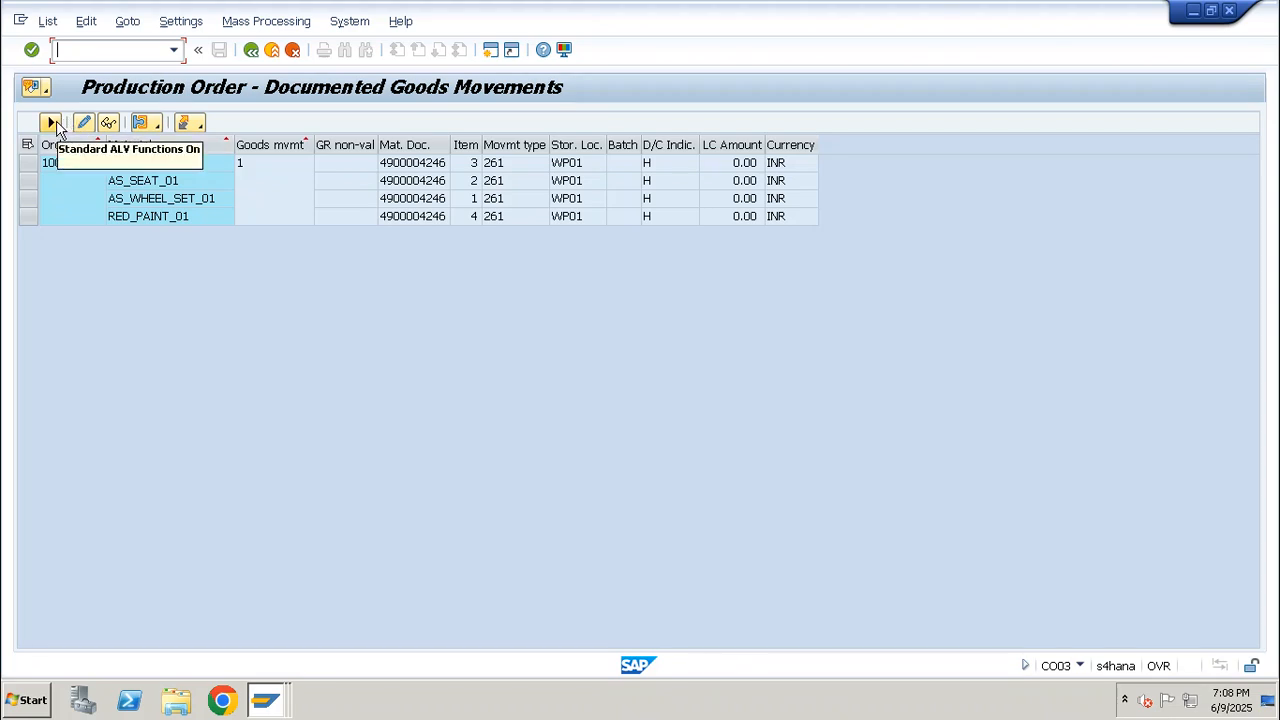
{"action": "left_click", "coordinate": [57, 167]}
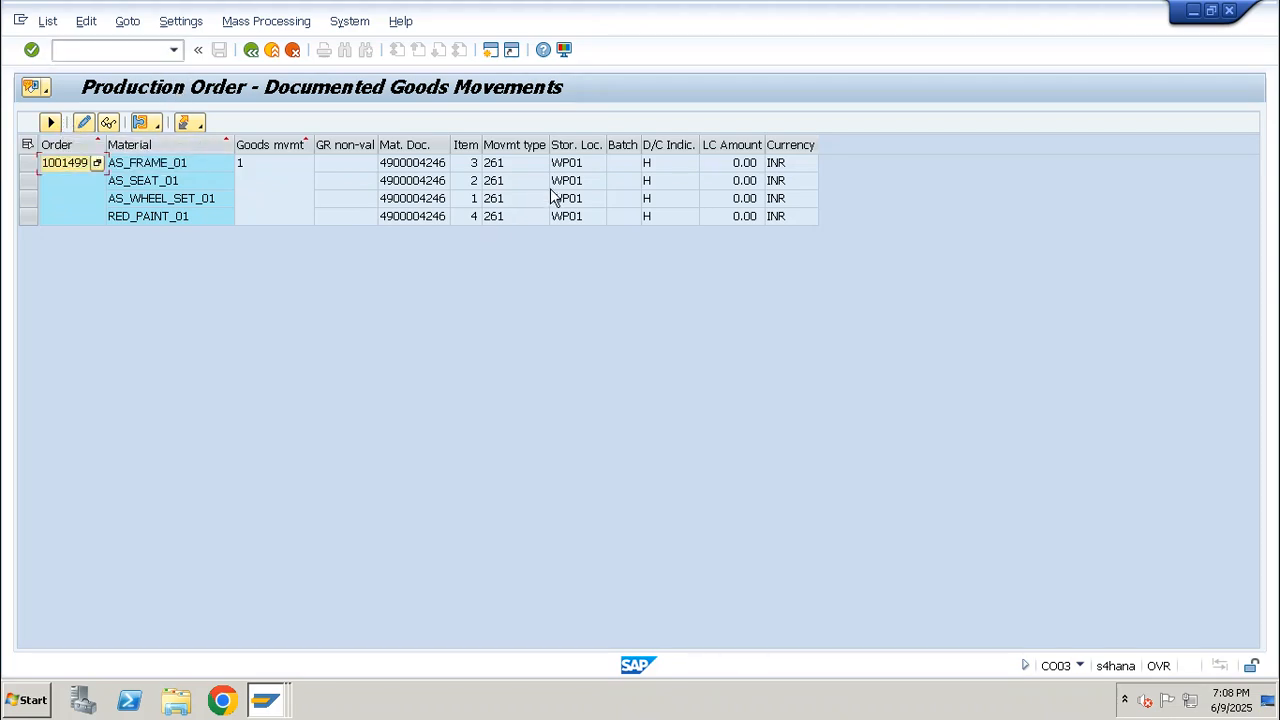
{"action": "left_click", "coordinate": [516, 146]}
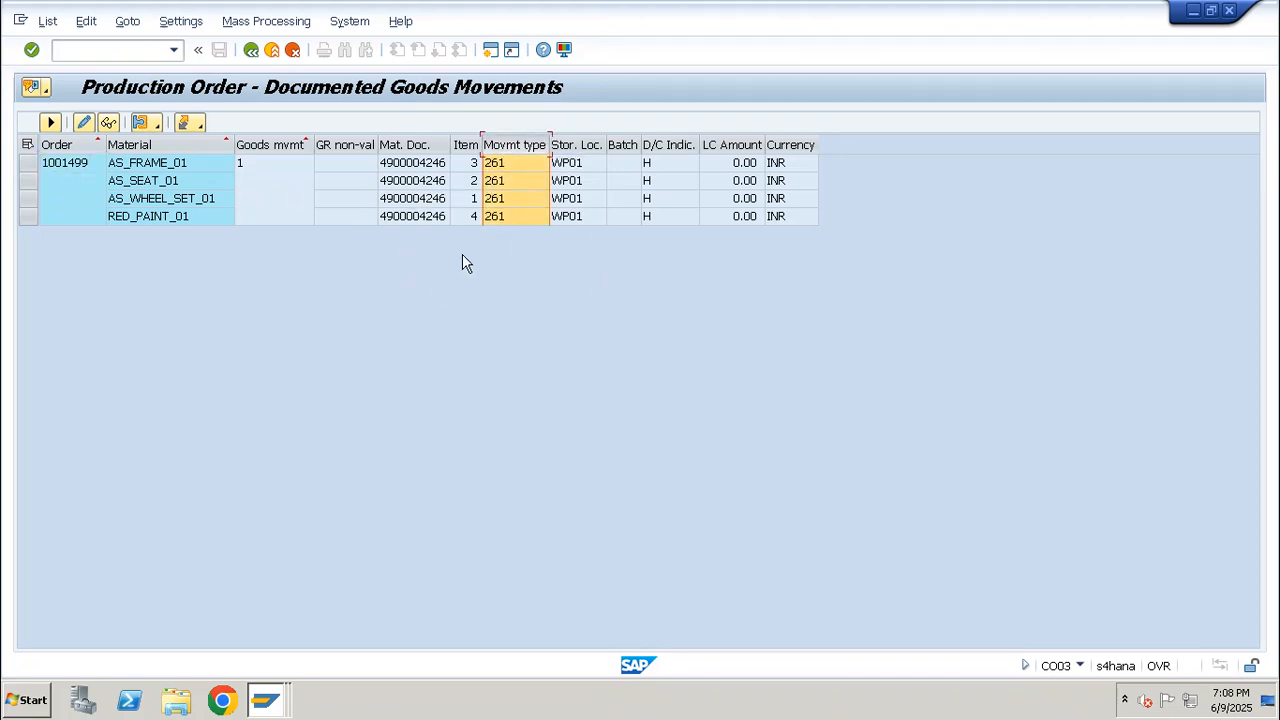
Load the same production order into a CO11N time ticket in a new session and set the yield to 100
{"action": "left_click", "coordinate": [62, 166]}
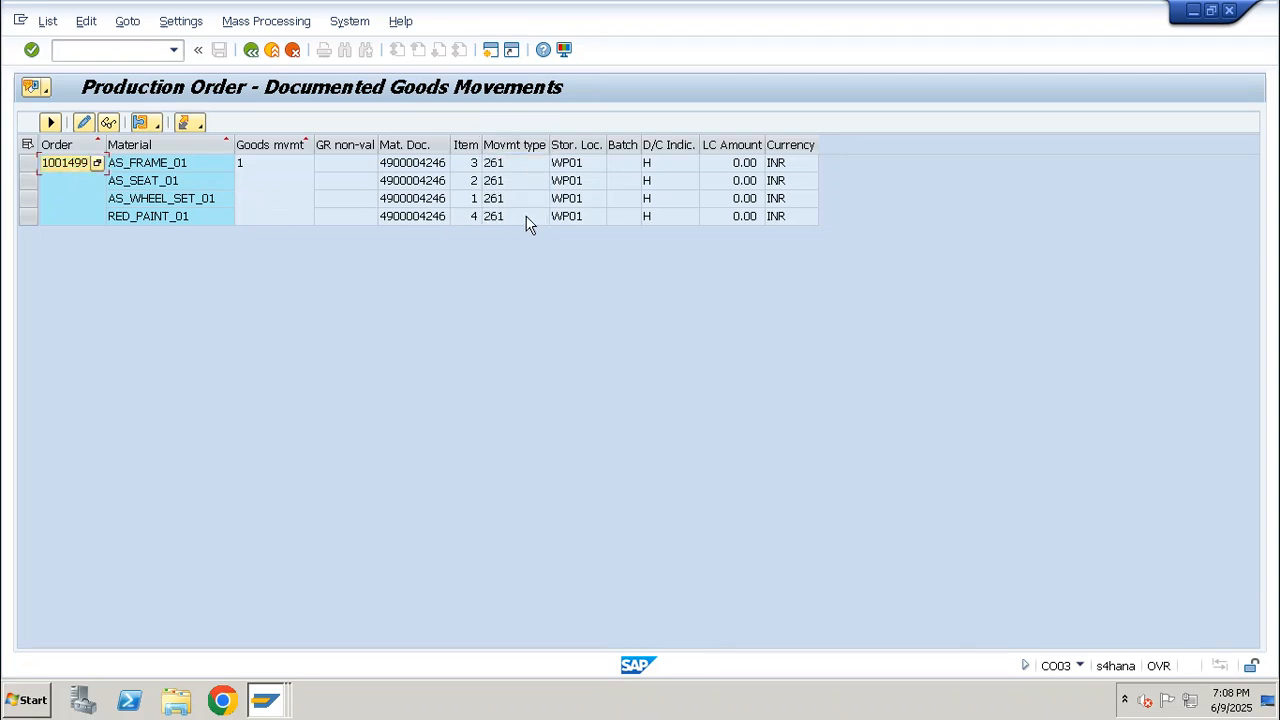
{"action": "left_click", "coordinate": [139, 48]}
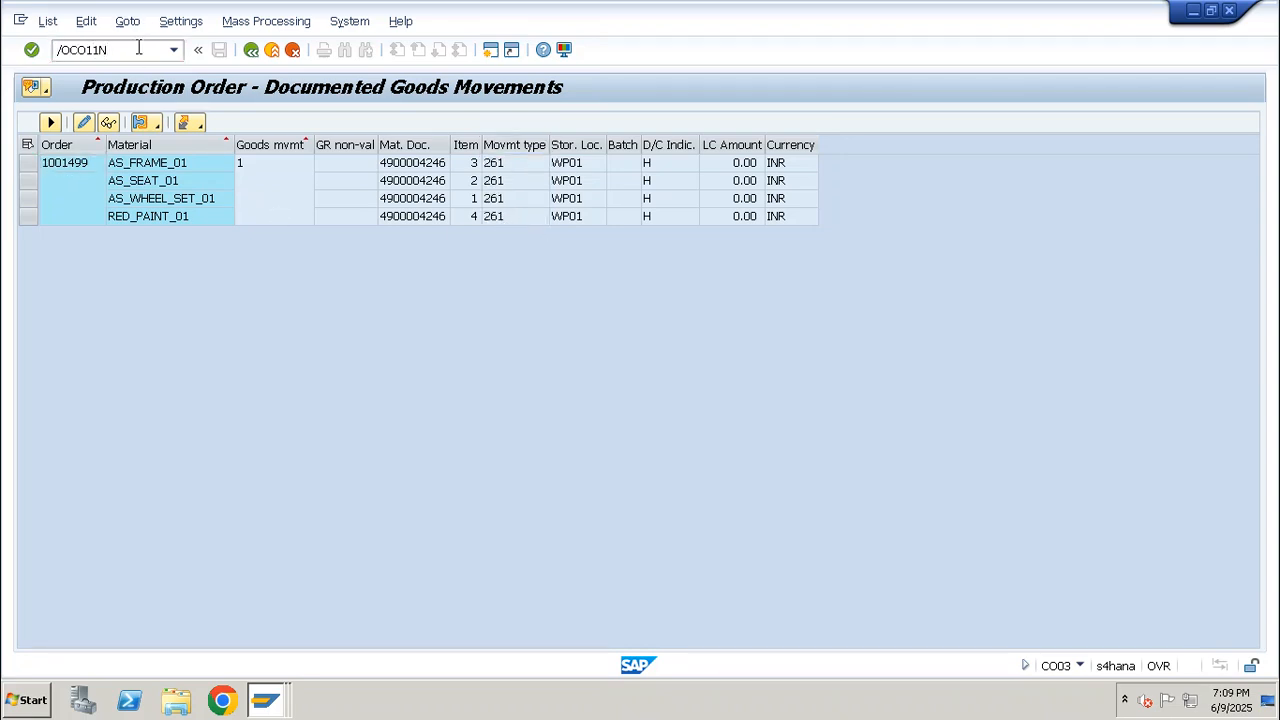
{"action": "key", "text": "Return"}
{"action": "left_click", "coordinate": [203, 173]}
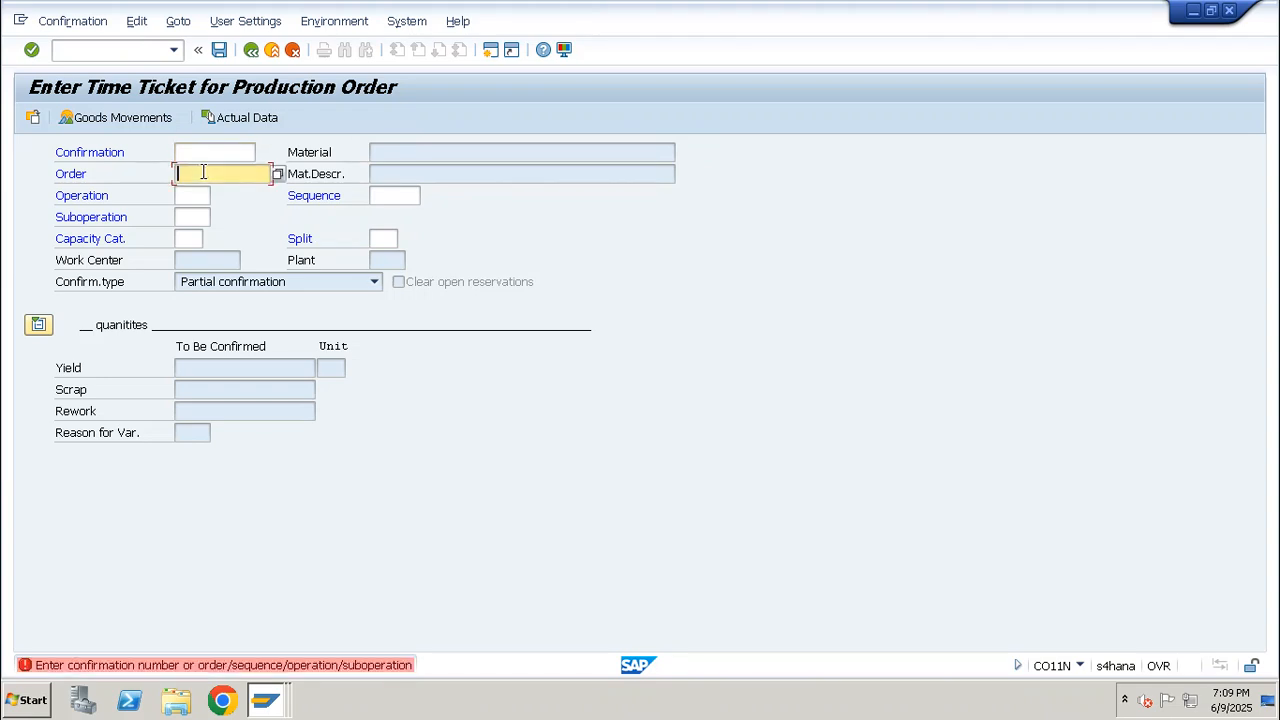
{"action": "type", "text": "1001499"}
{"action": "key", "text": "Return"}
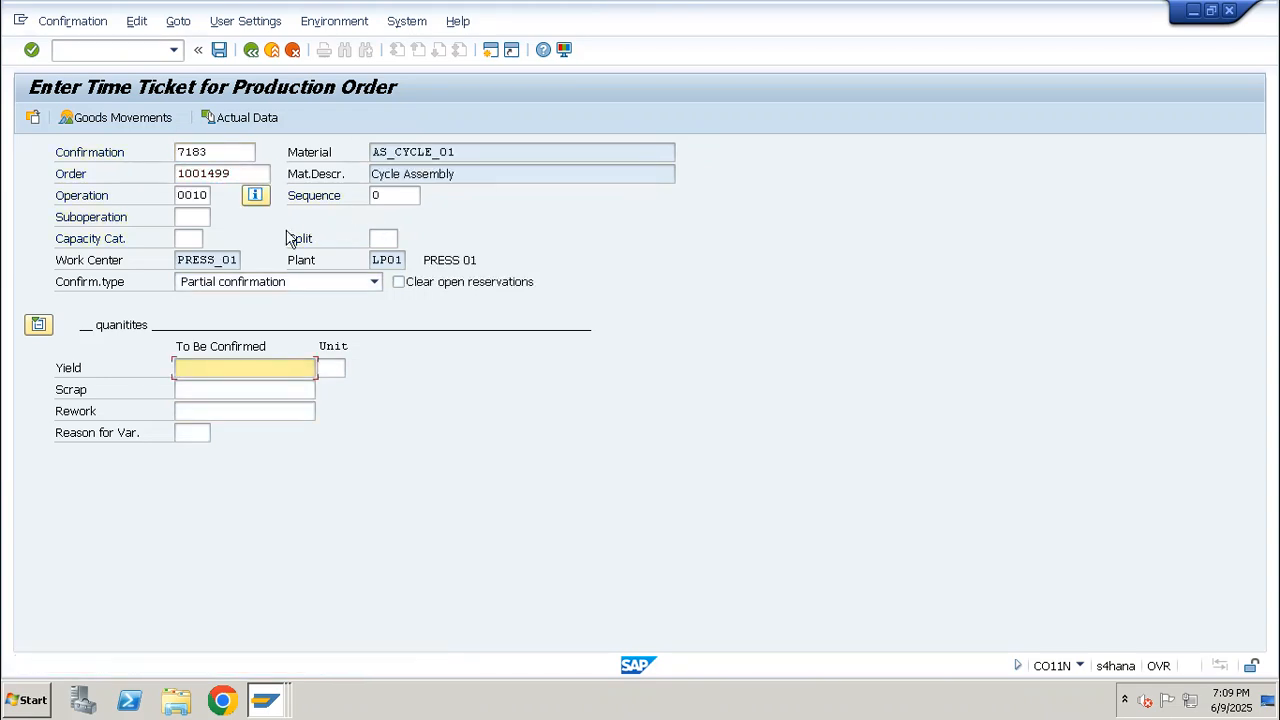
{"action": "type", "text": "100"}
{"action": "key", "text": "Return"}
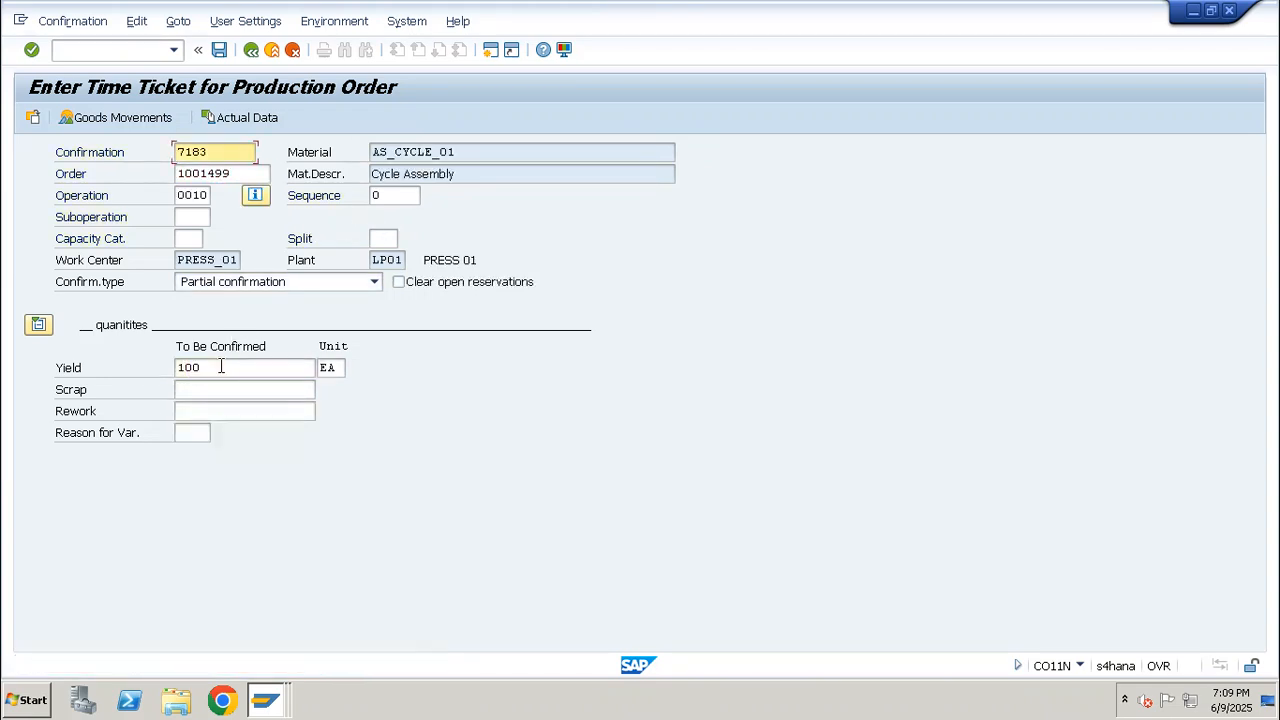
Examine the goods movements overview of the confirmation, including its order and material, and return to the time ticket
{"action": "left_click", "coordinate": [141, 122]}
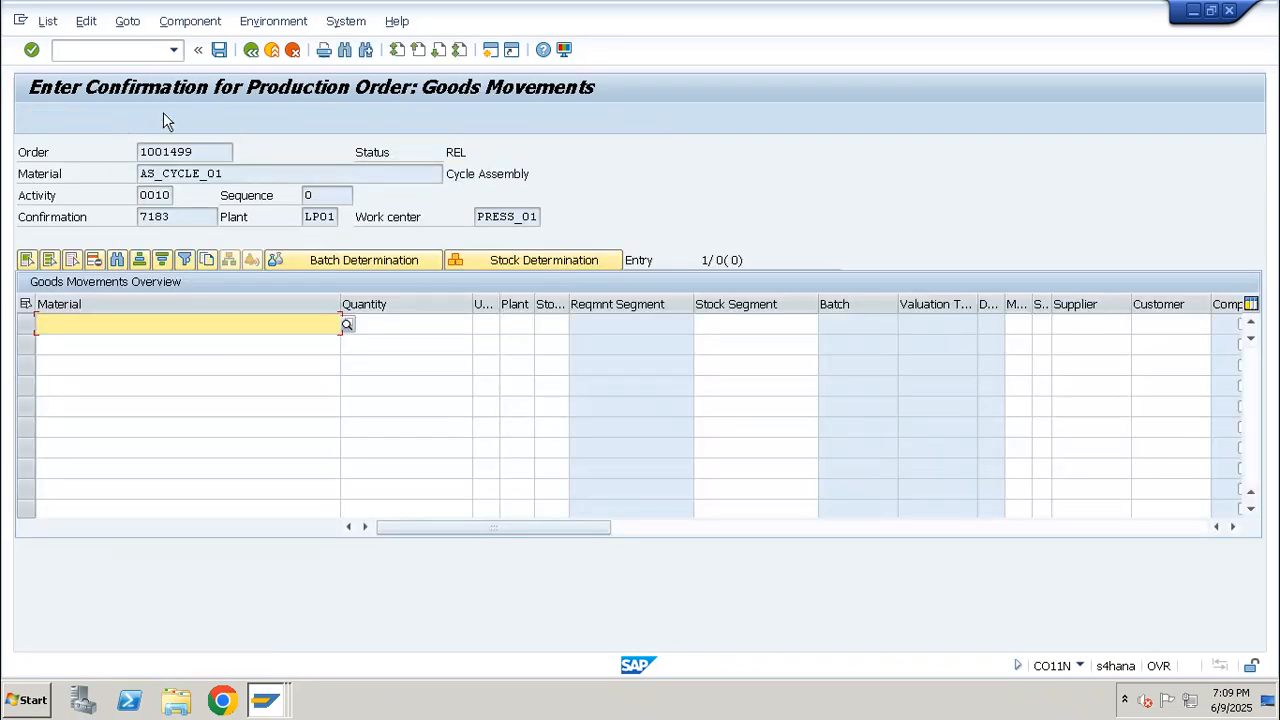
{"action": "left_click", "coordinate": [251, 49]}
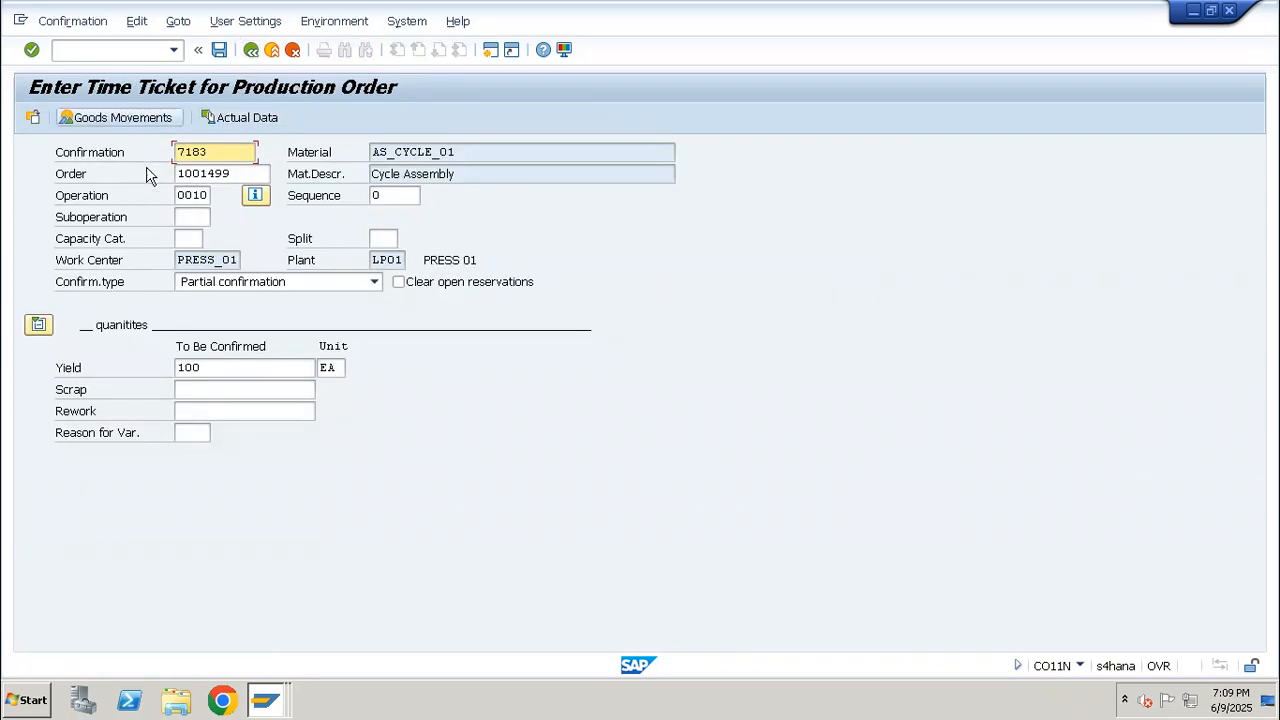
{"action": "left_click", "coordinate": [130, 128]}
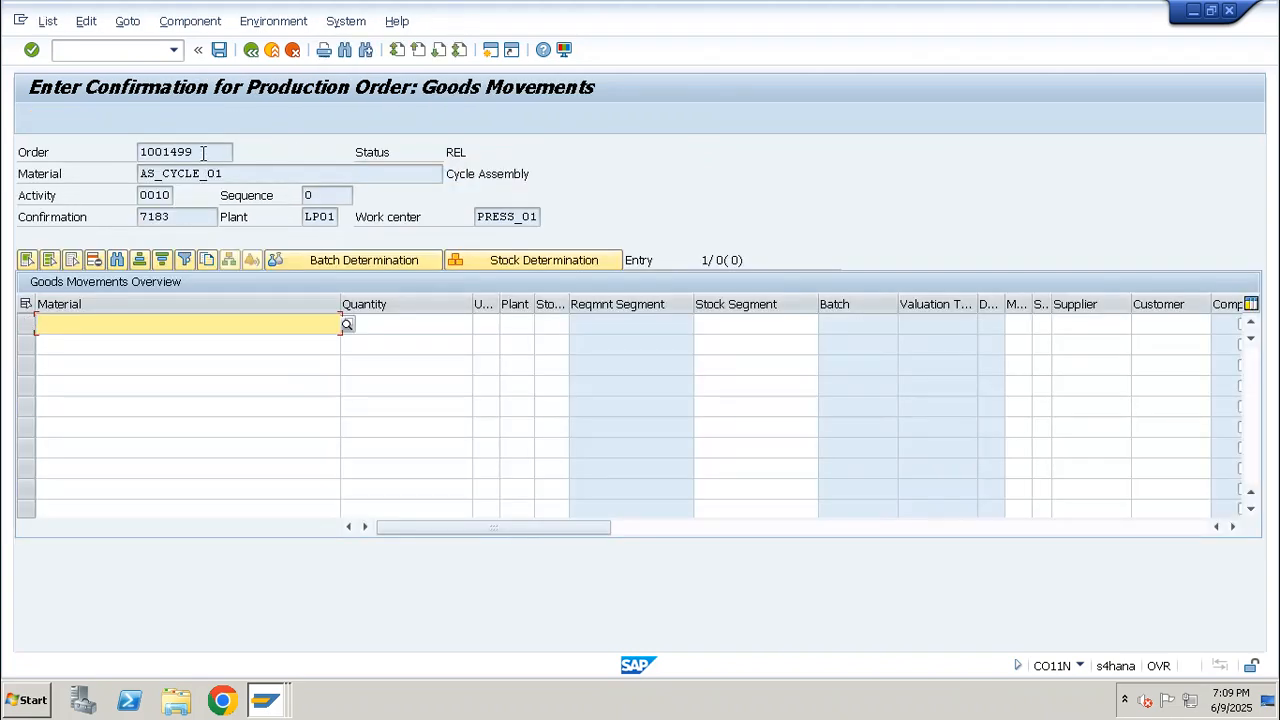
{"action": "left_click_drag", "start_coordinate": [203, 152], "coordinate": [138, 154]}
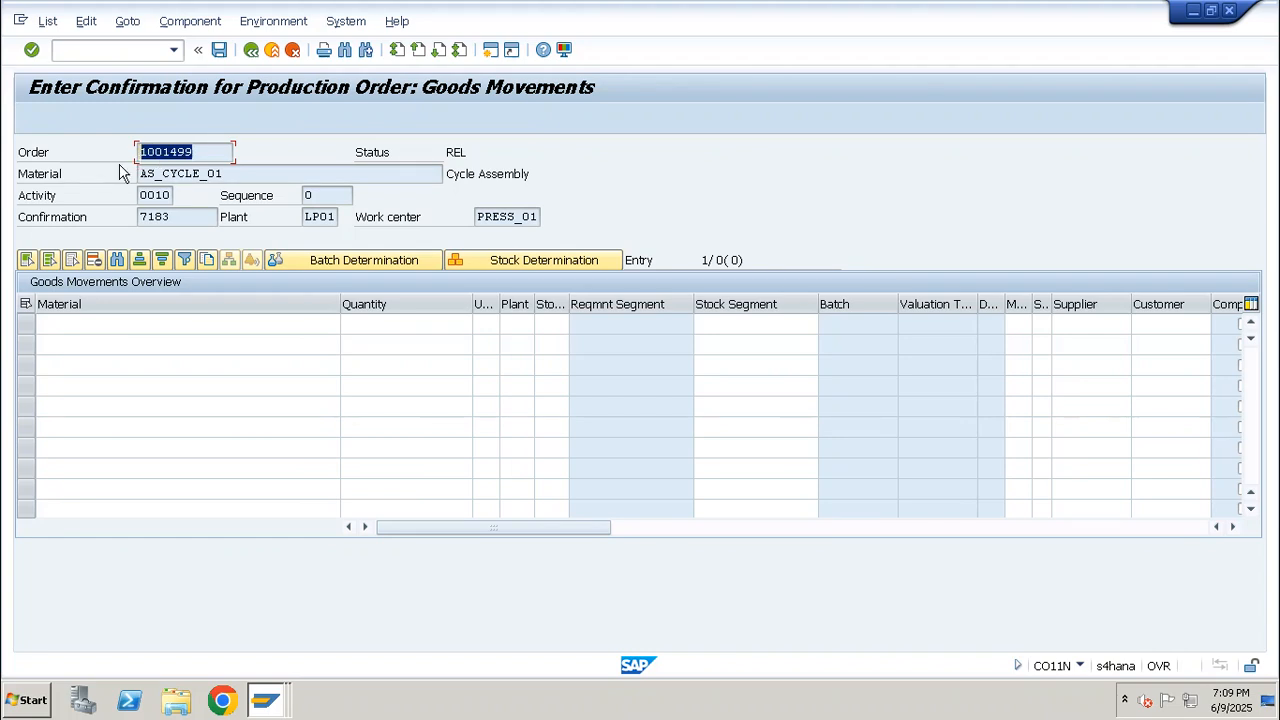
{"action": "left_click_drag", "start_coordinate": [229, 178], "coordinate": [83, 176]}
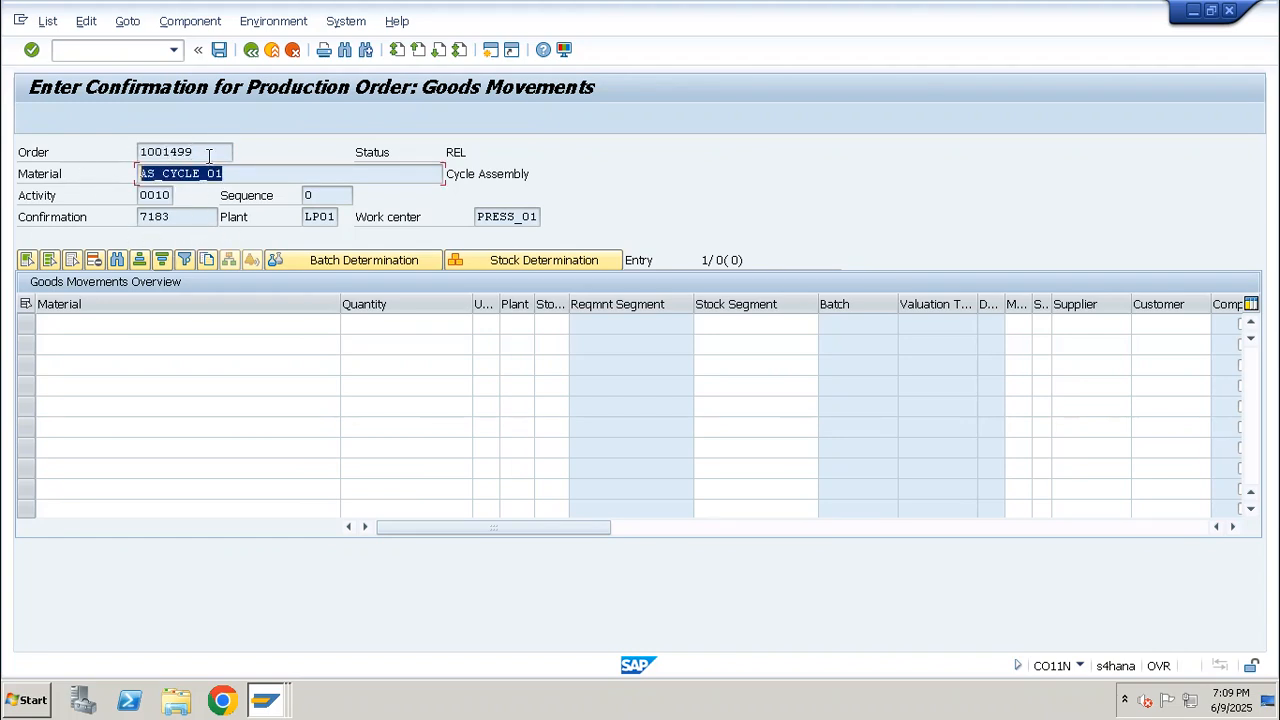
{"action": "left_click_drag", "start_coordinate": [203, 154], "coordinate": [121, 153]}
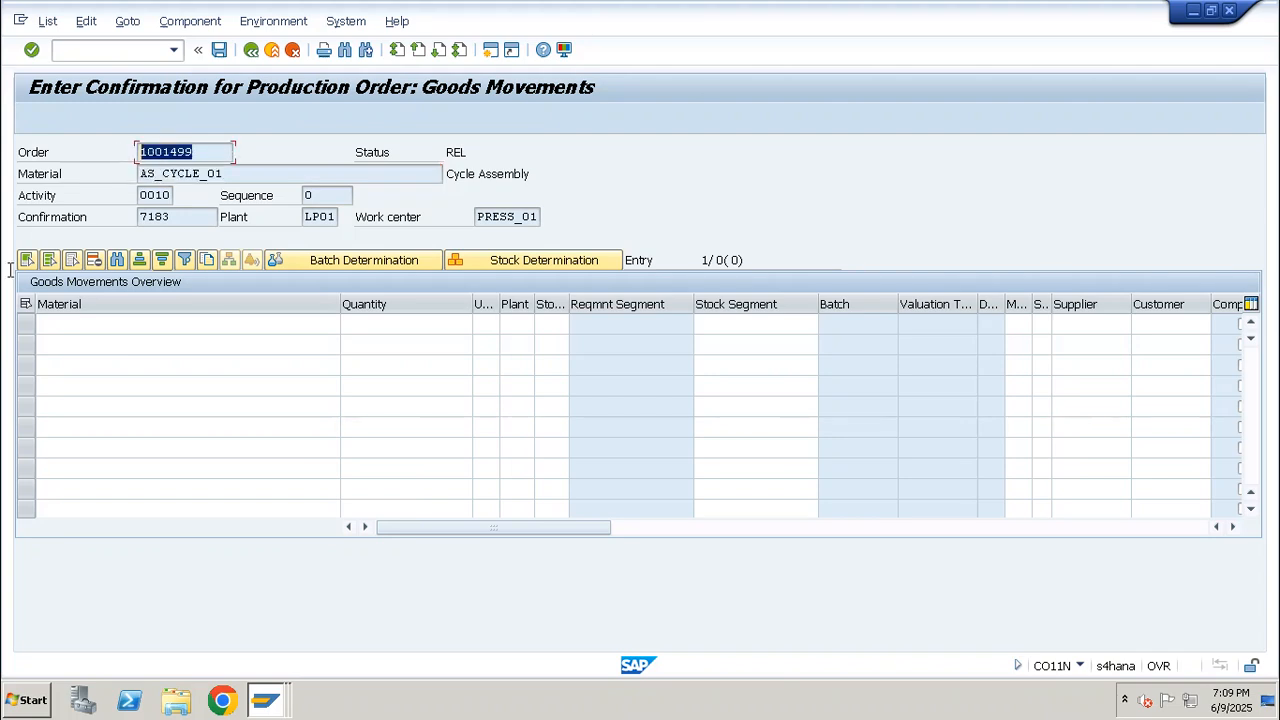
{"action": "left_click", "coordinate": [251, 51]}
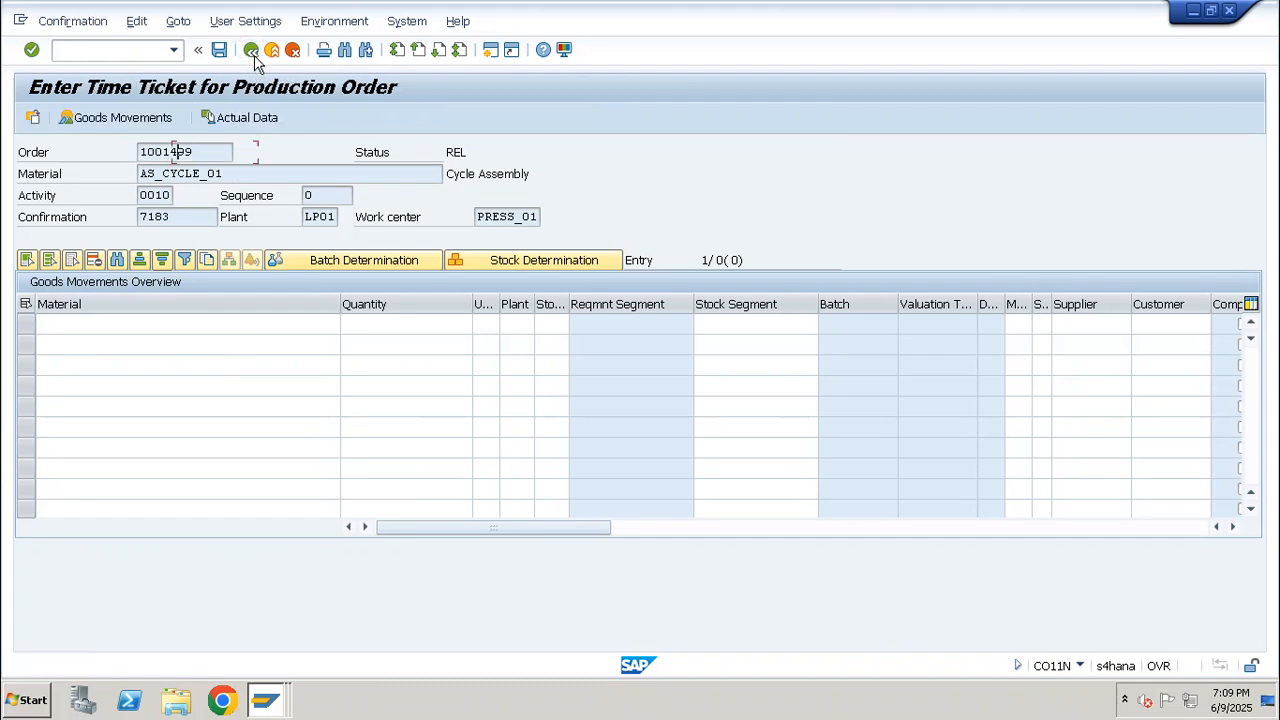
Save the time ticket confirmation, agreeing to save it despite the actual cost calculation error
{"action": "left_click", "coordinate": [219, 51]}
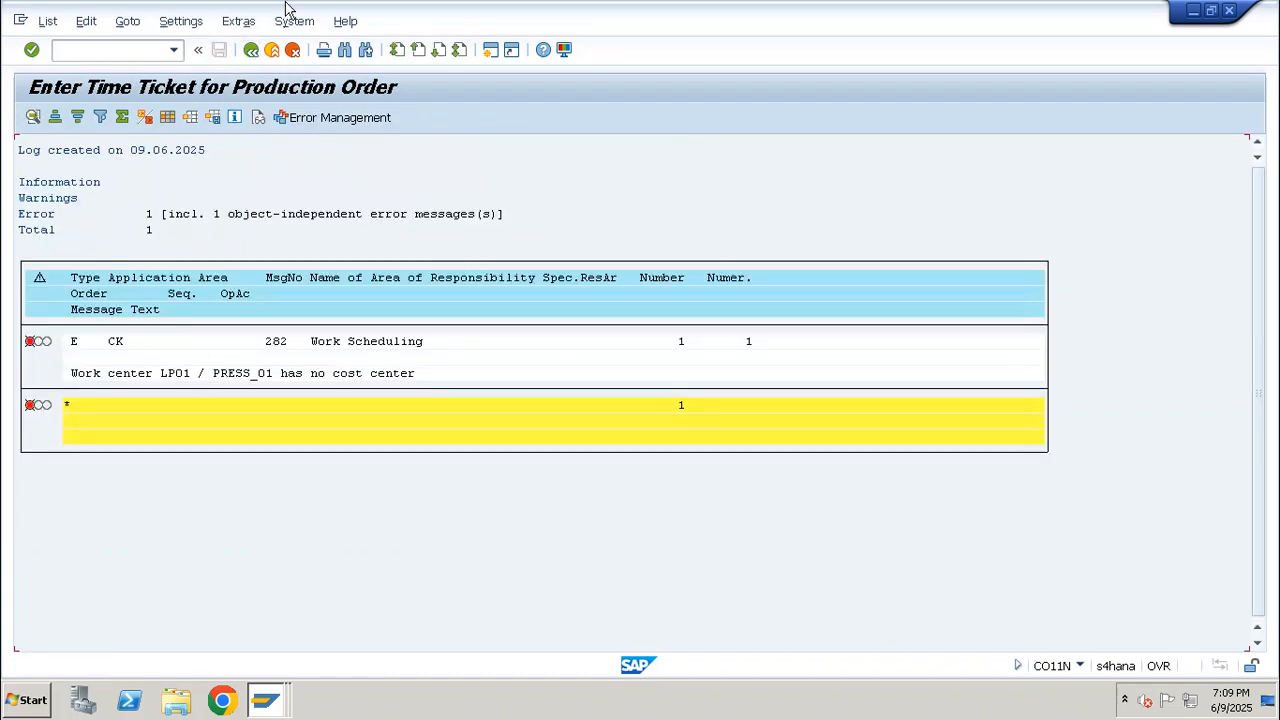
{"action": "left_click", "coordinate": [252, 51]}
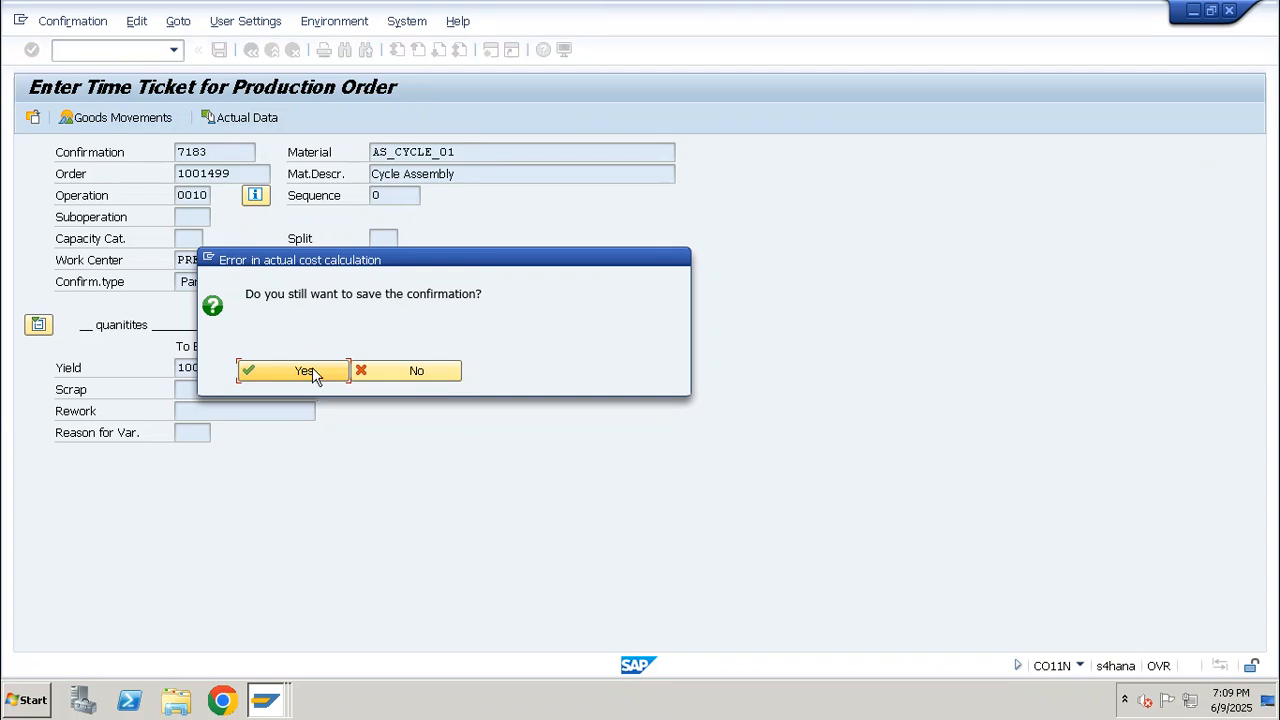
{"action": "left_click", "coordinate": [312, 369]}
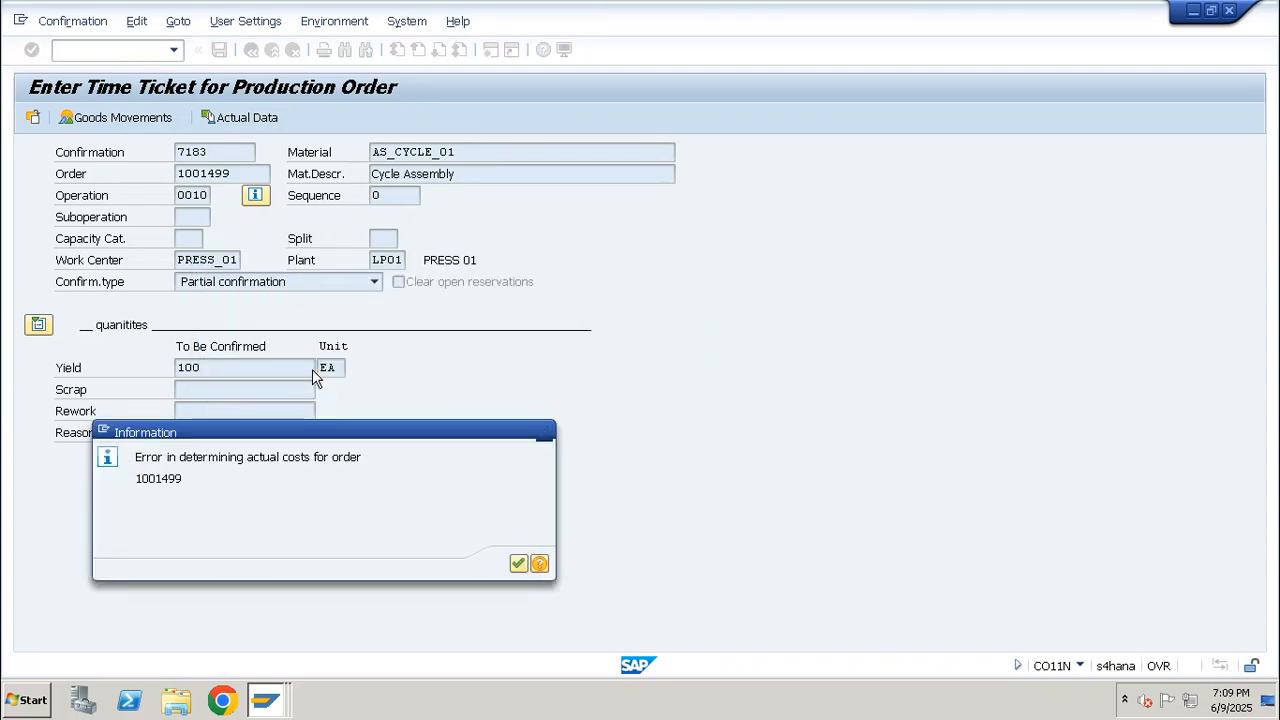
{"action": "key", "text": "Return"}
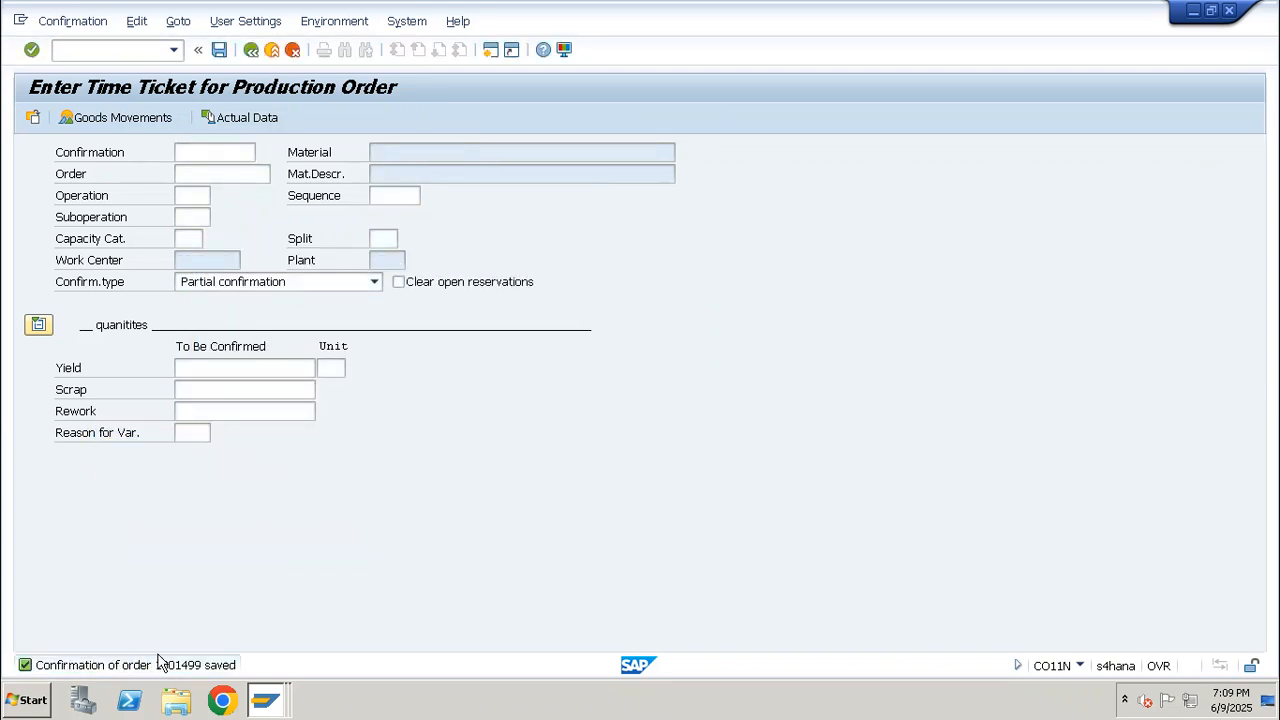
Examine the details of the confirmation's save message and close them
{"action": "double_click", "coordinate": [160, 664]}
{"action": "left_click_drag", "start_coordinate": [625, 93], "coordinate": [529, 94]}
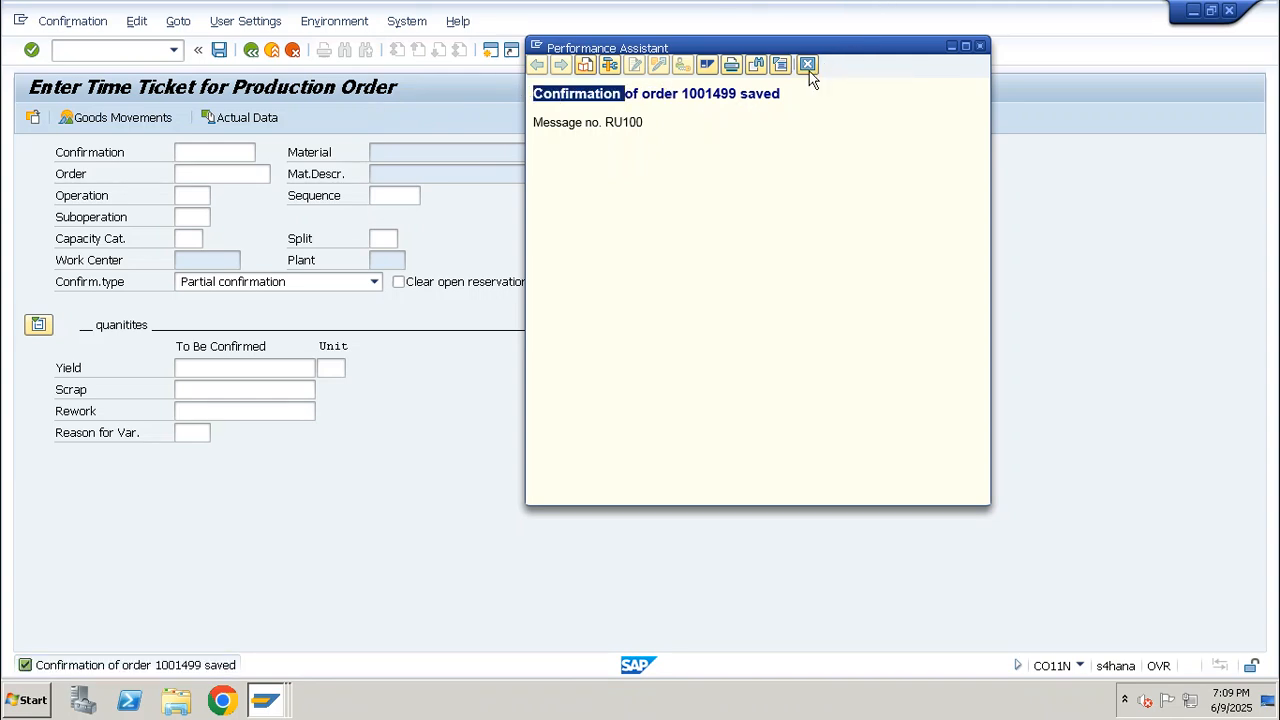
{"action": "left_click", "coordinate": [648, 121]}
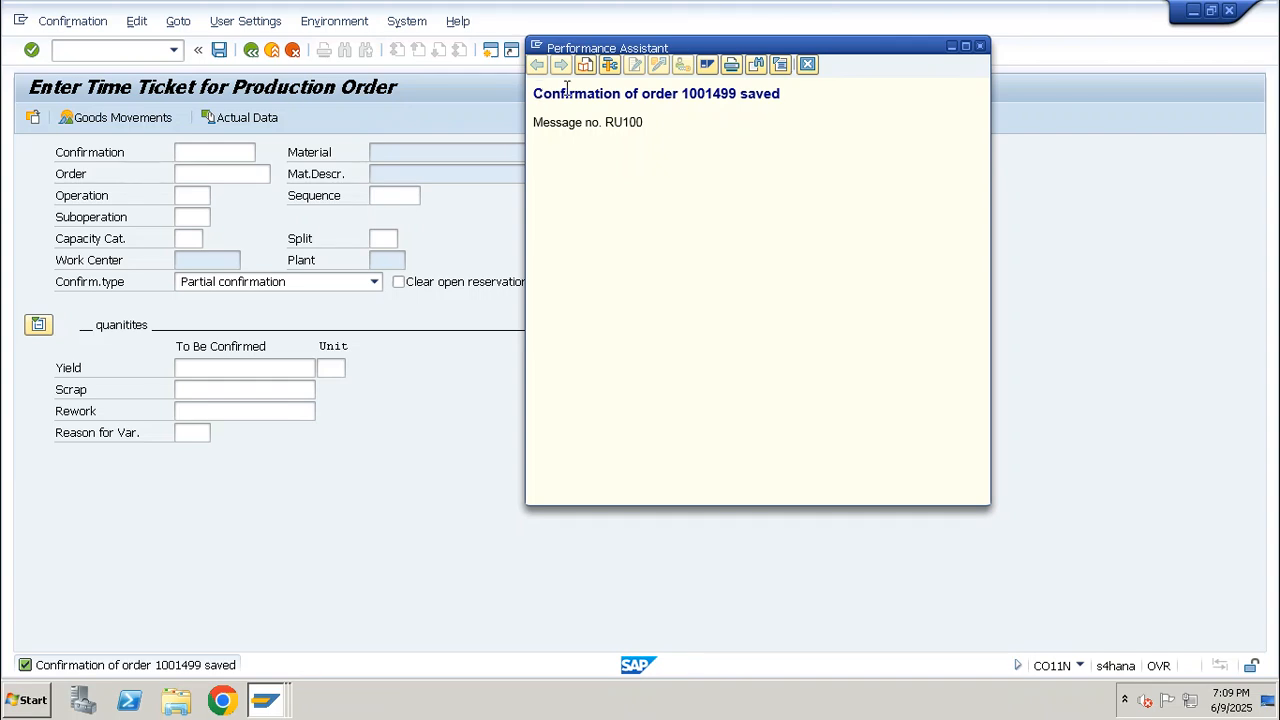
{"action": "left_click_drag", "start_coordinate": [533, 93], "coordinate": [612, 92]}
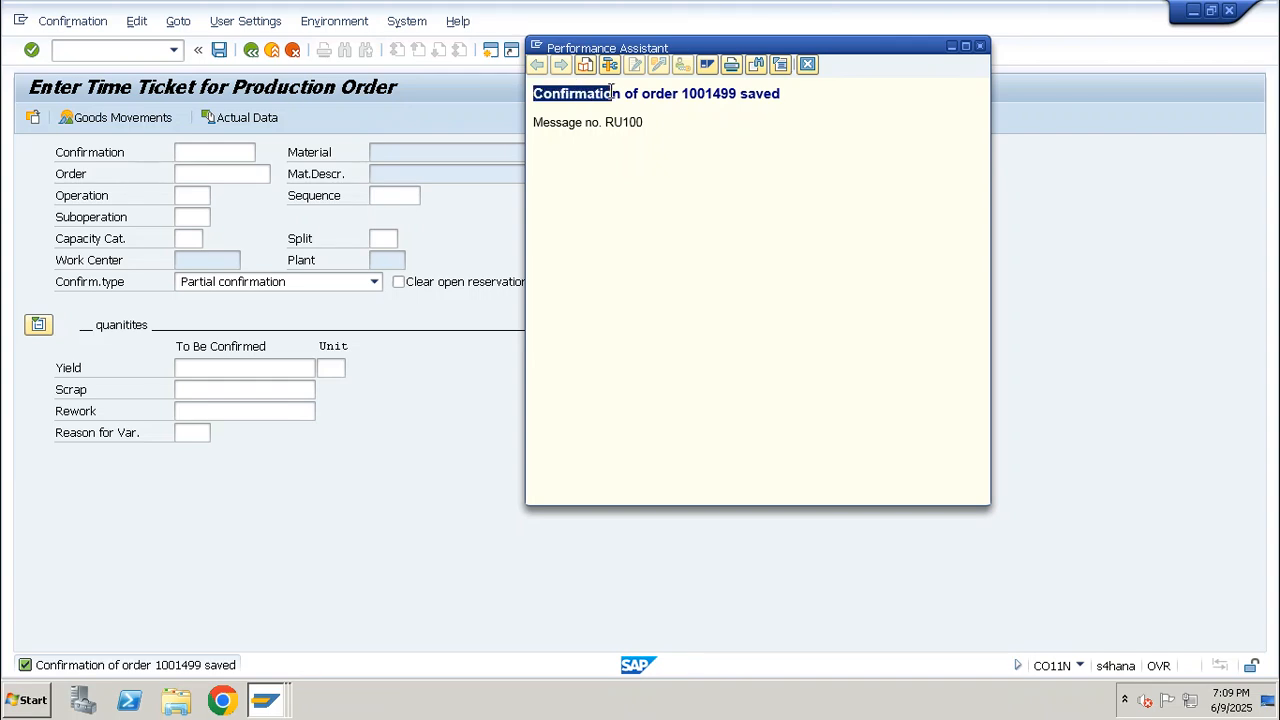
{"action": "left_click", "coordinate": [807, 66]}
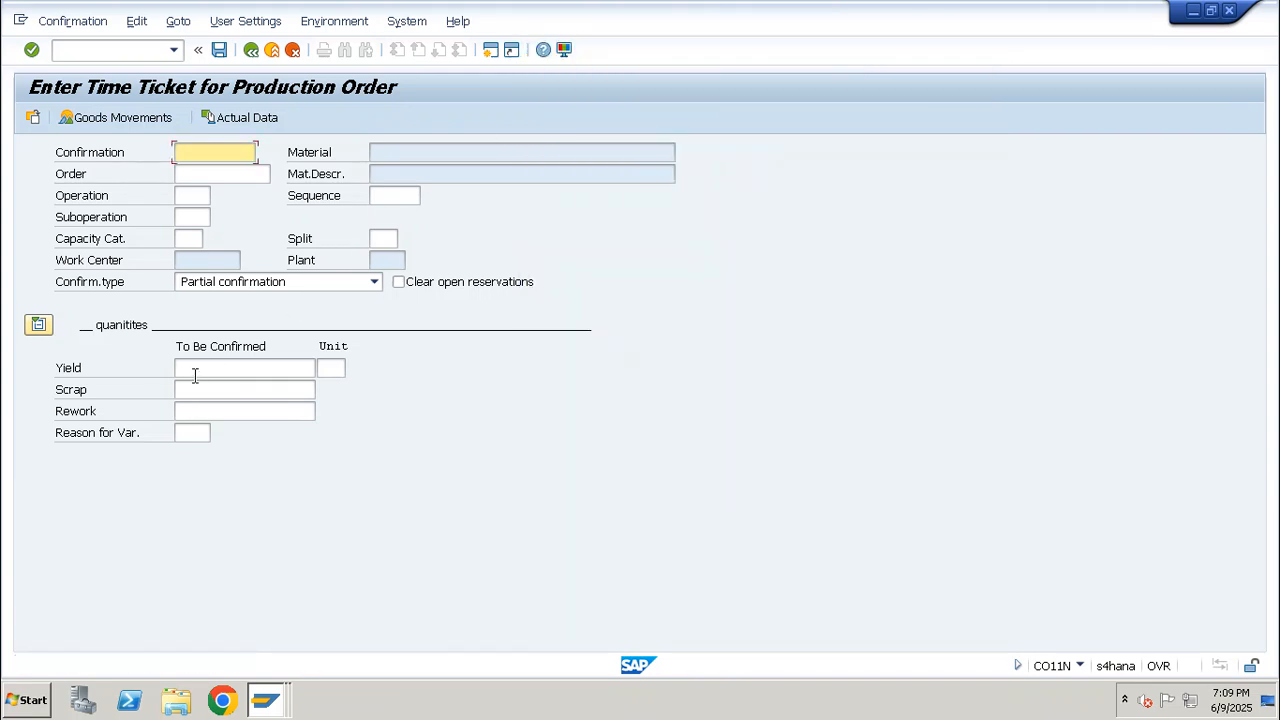
{"action": "left_click", "coordinate": [195, 368]}
{"action": "type", "text": "100"}
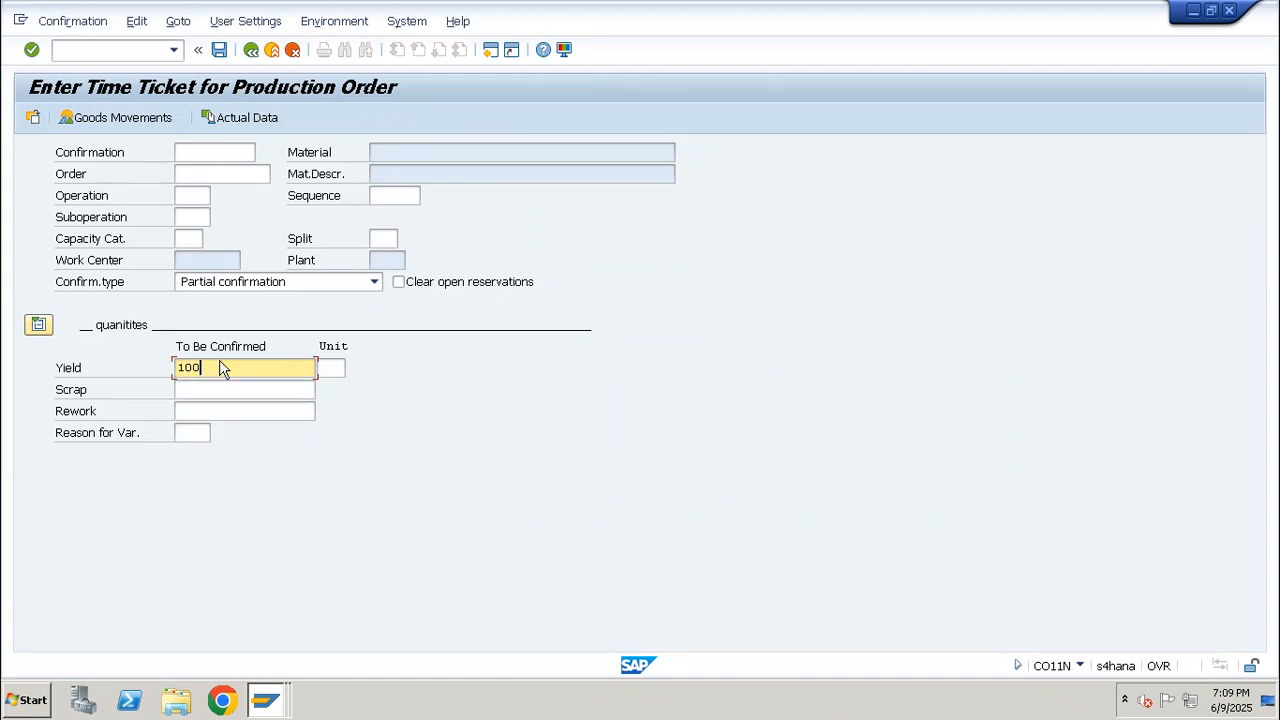
{"action": "left_click_drag", "start_coordinate": [222, 369], "coordinate": [139, 370]}
{"action": "key", "text": "BackSpace"}
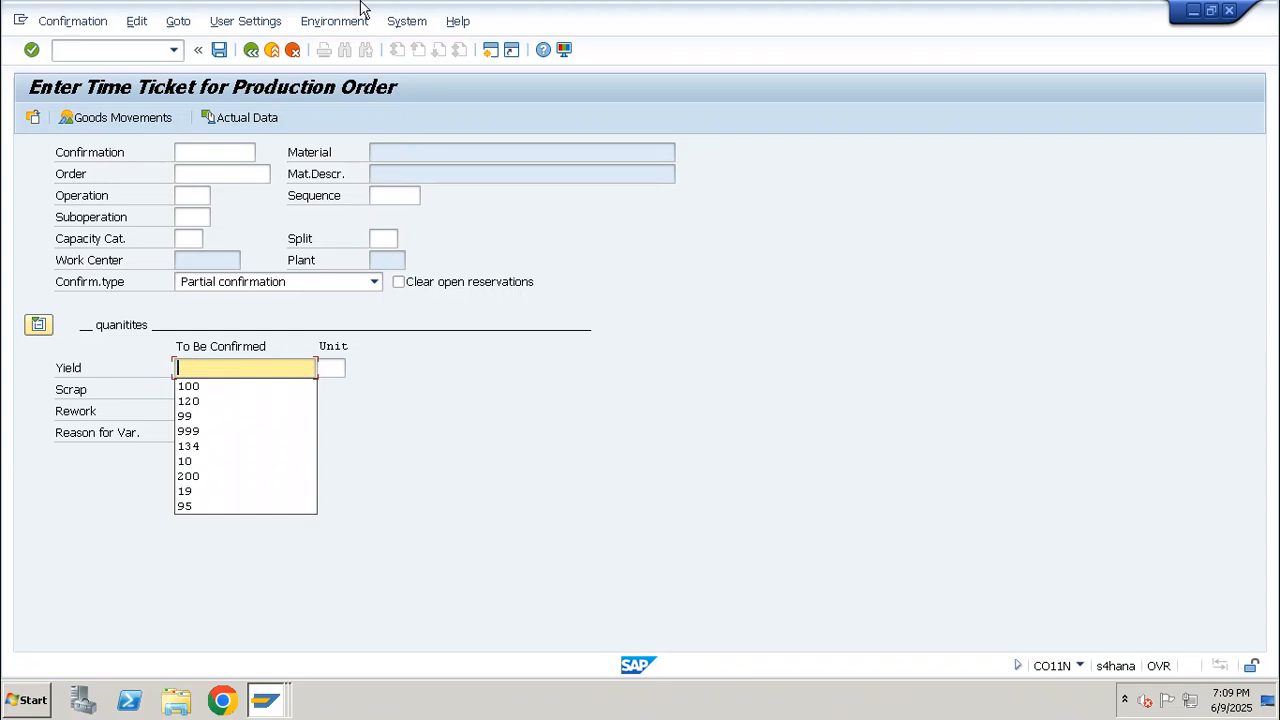
Switch to the Excel workbook, list POWER, MACHINE, LABOR, STEA and AIR in cells G35 to G39, and clear the list
{"action": "mouse_move", "coordinate": [884, 6]}
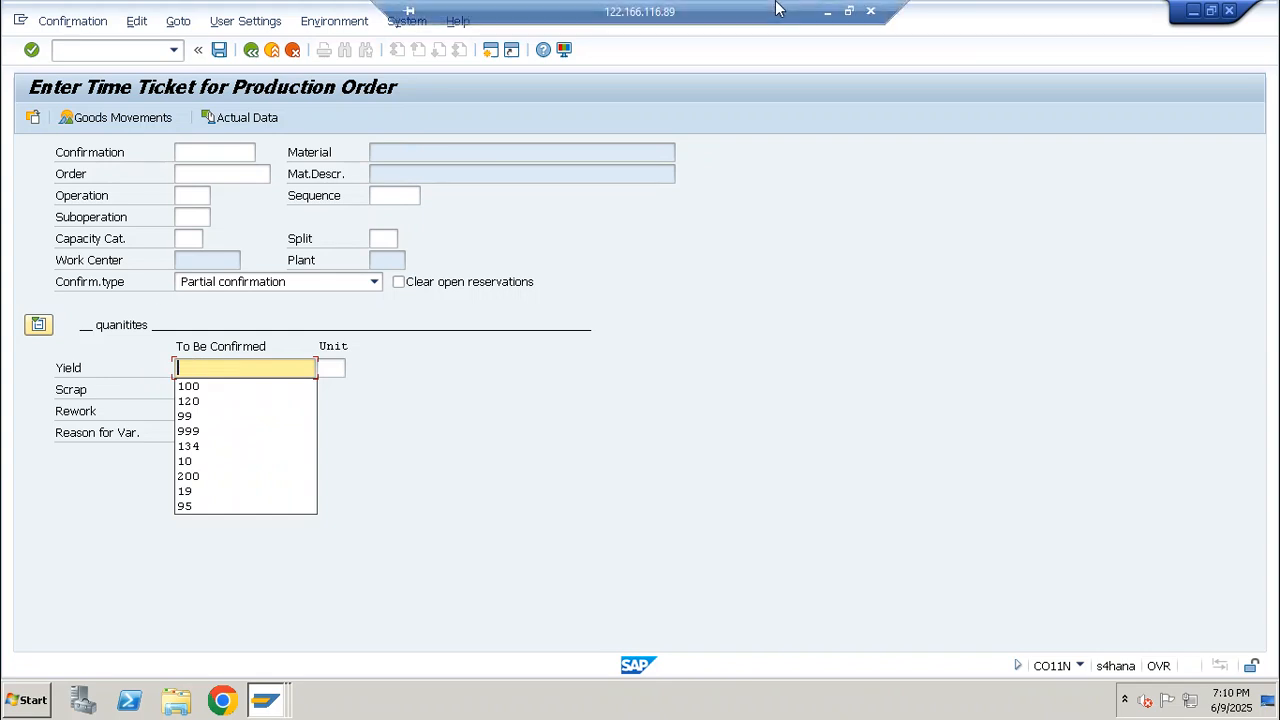
{"action": "left_click", "coordinate": [826, 11]}
{"action": "left_click", "coordinate": [645, 599]}
{"action": "key", "text": "Down"}
{"action": "type", "text": "P"}
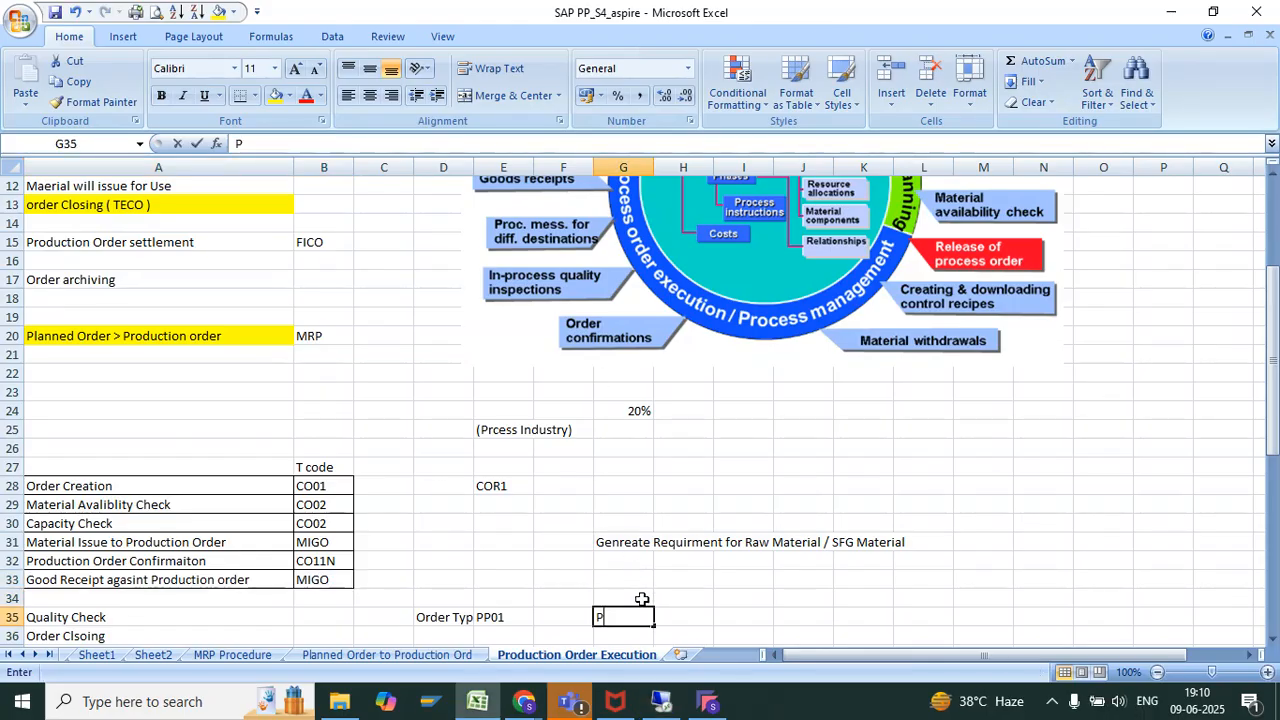
{"action": "type", "text": "OWER"}
{"action": "key", "text": "Return"}
{"action": "type", "text": "MACH"}
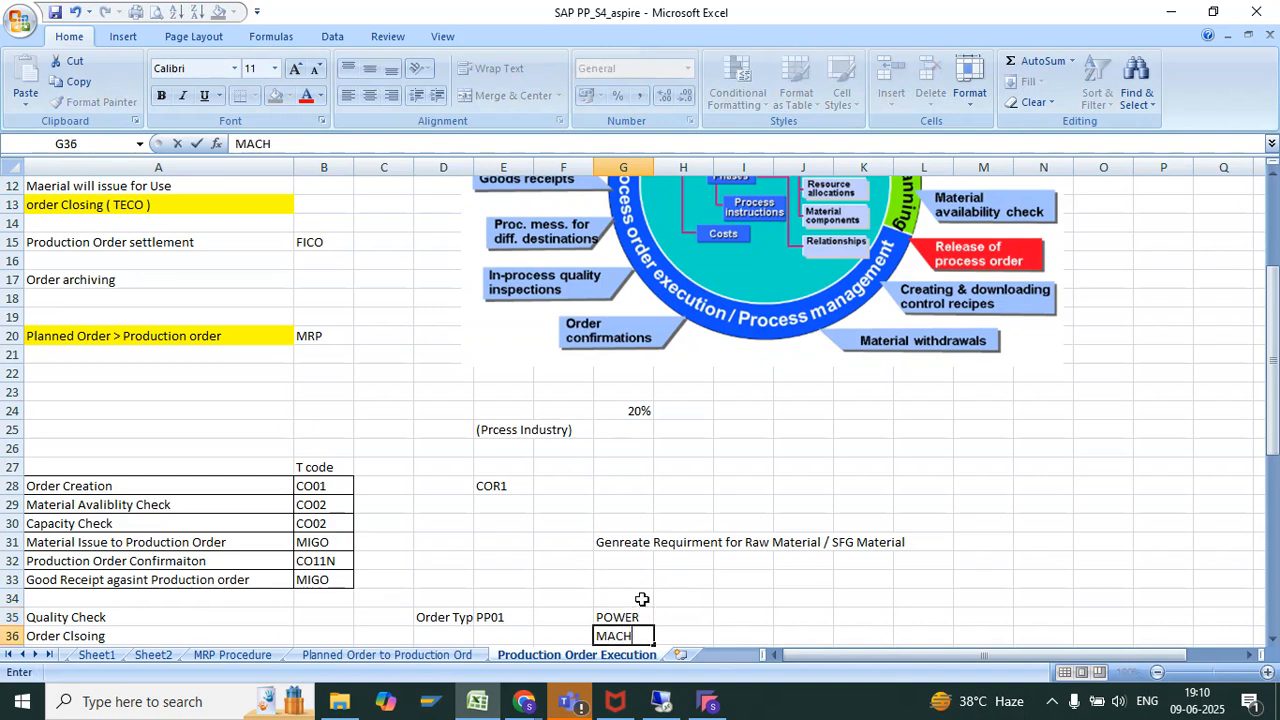
{"action": "type", "text": "INE"}
{"action": "key", "text": "Return"}
{"action": "type", "text": "LABOR"}
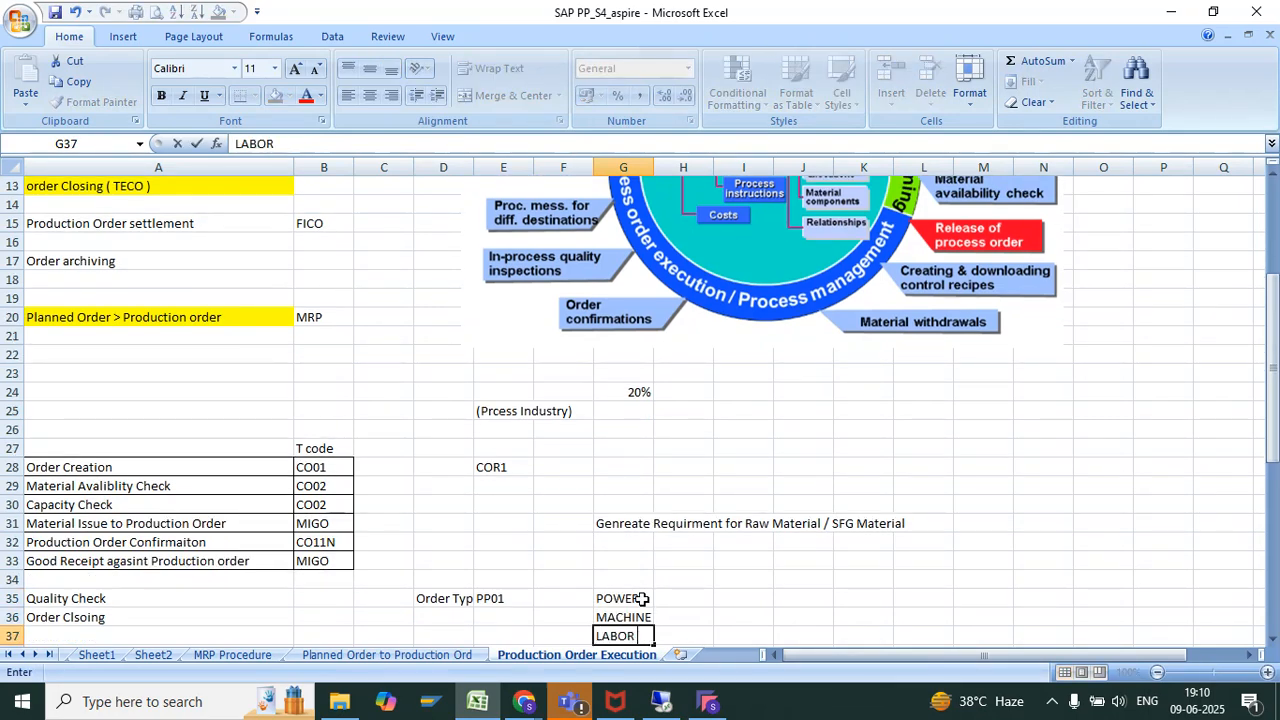
{"action": "key", "text": "Return"}
{"action": "type", "text": "STEA"}
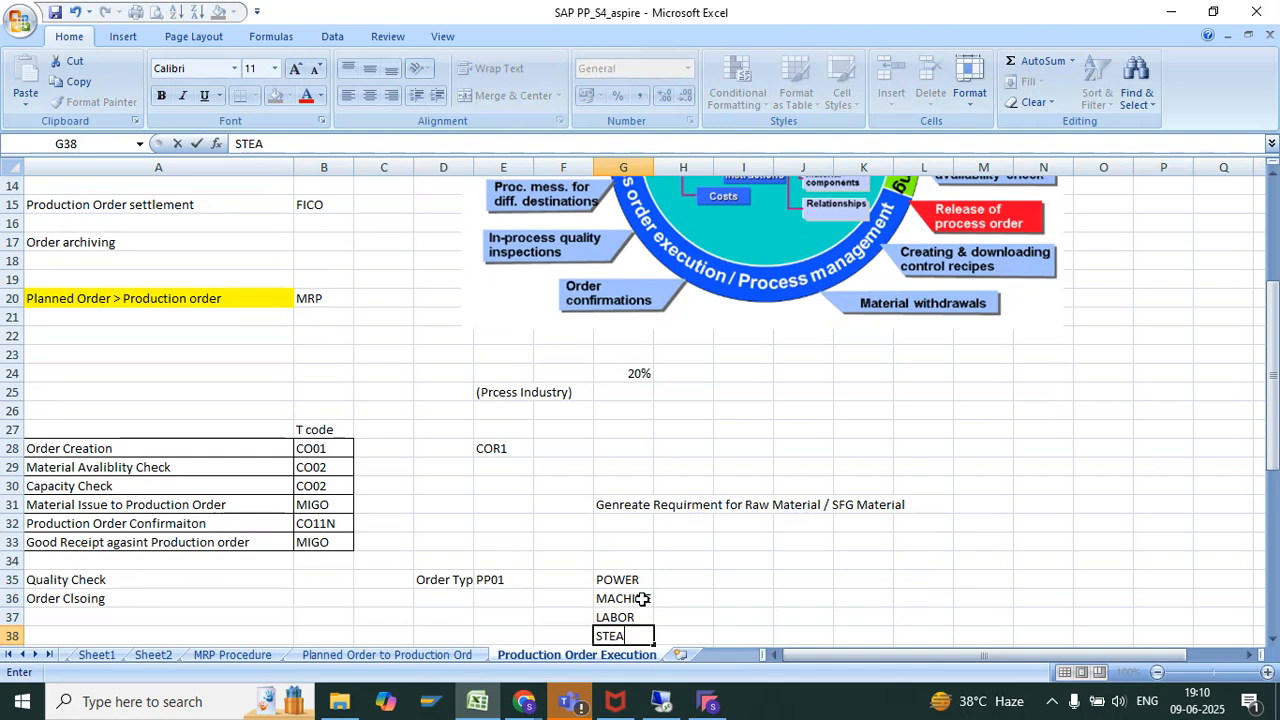
{"action": "key", "text": "Return"}
{"action": "type", "text": "AIR"}
{"action": "key", "text": "Return"}
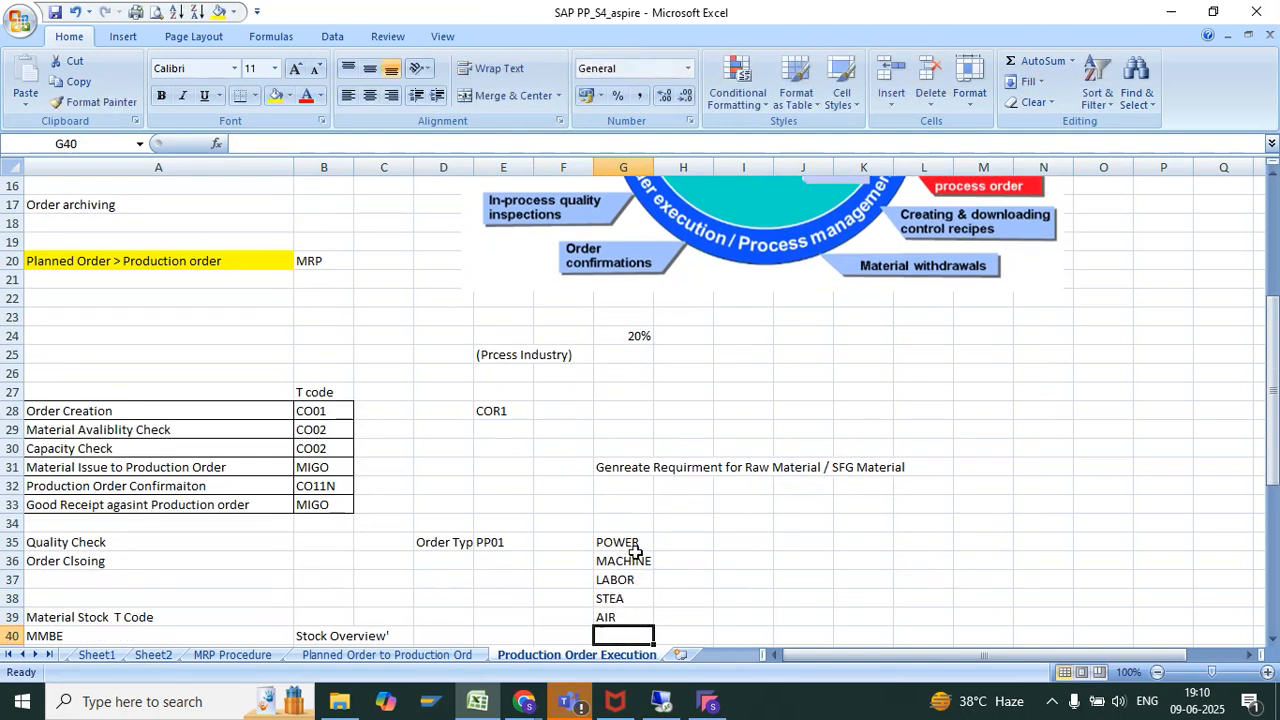
{"action": "left_click_drag", "start_coordinate": [635, 550], "coordinate": [615, 617]}
{"action": "key", "text": "Delete"}
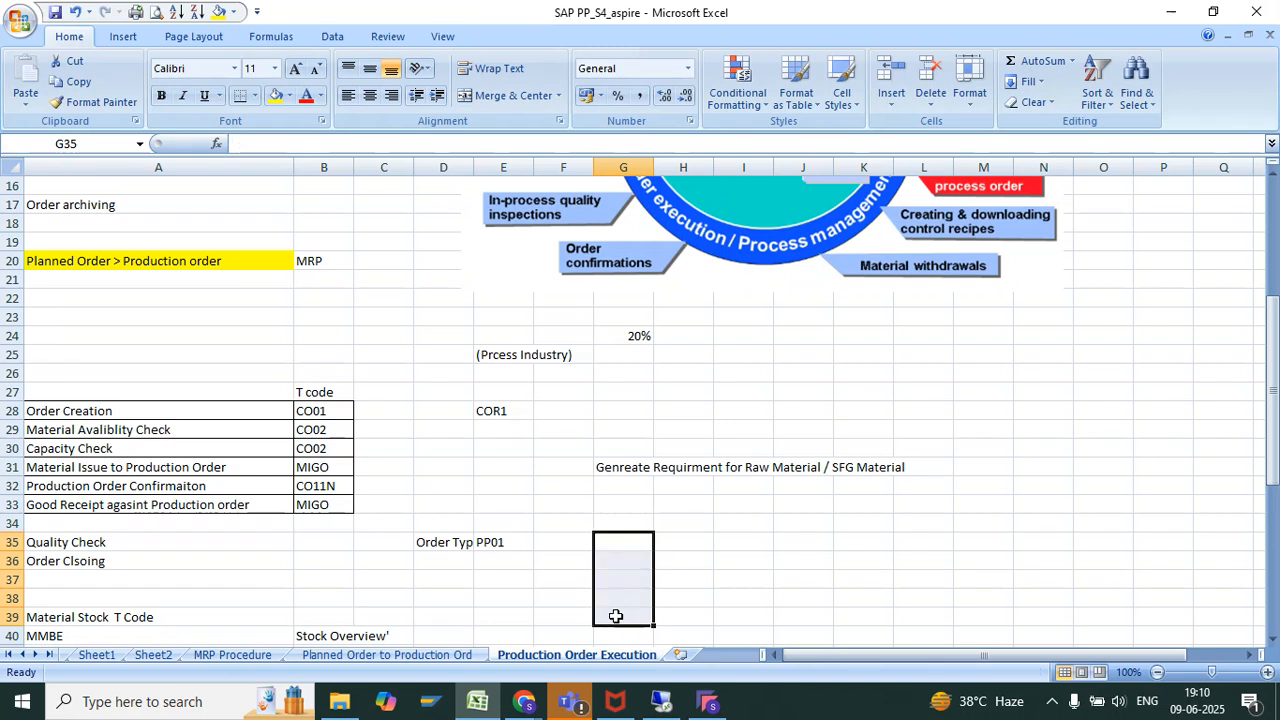
Enter the note "Materil Consultion" in cell G36 of the Production Order Execution sheet
{"action": "left_click", "coordinate": [620, 563]}
{"action": "type", "text": "Materil Co"}
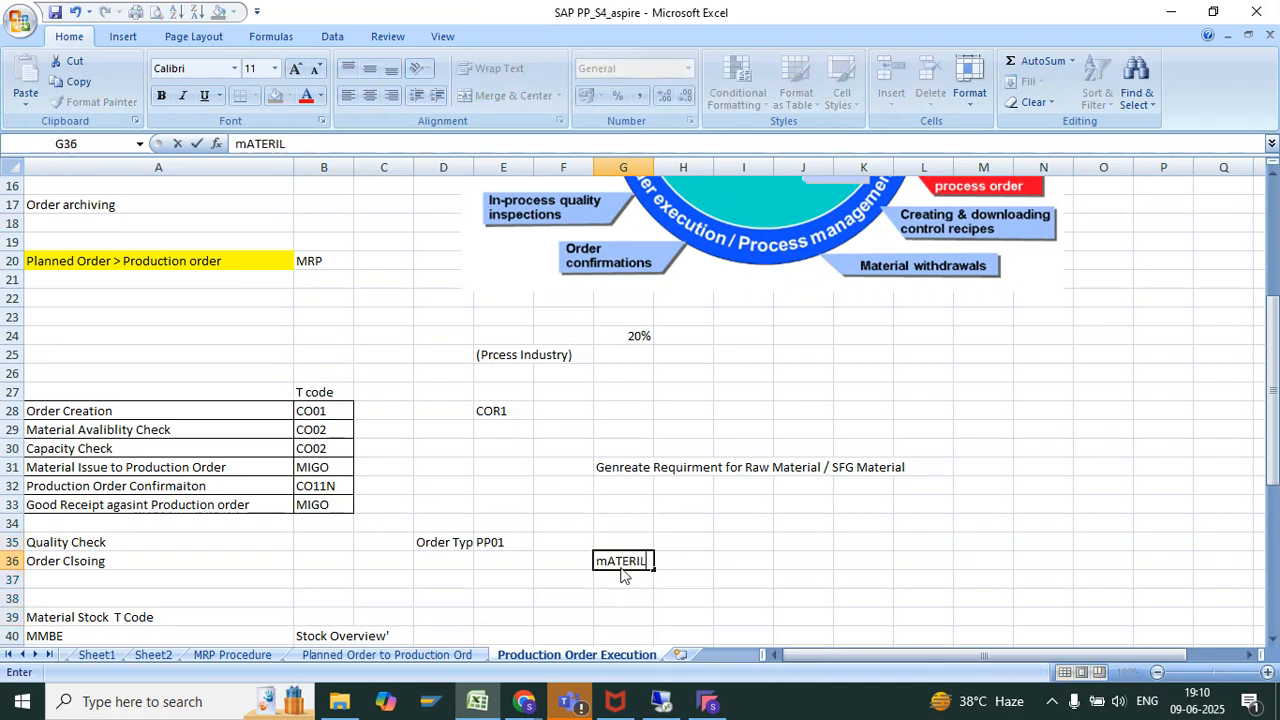
{"action": "type", "text": "nsultion"}
{"action": "key", "text": "Return"}
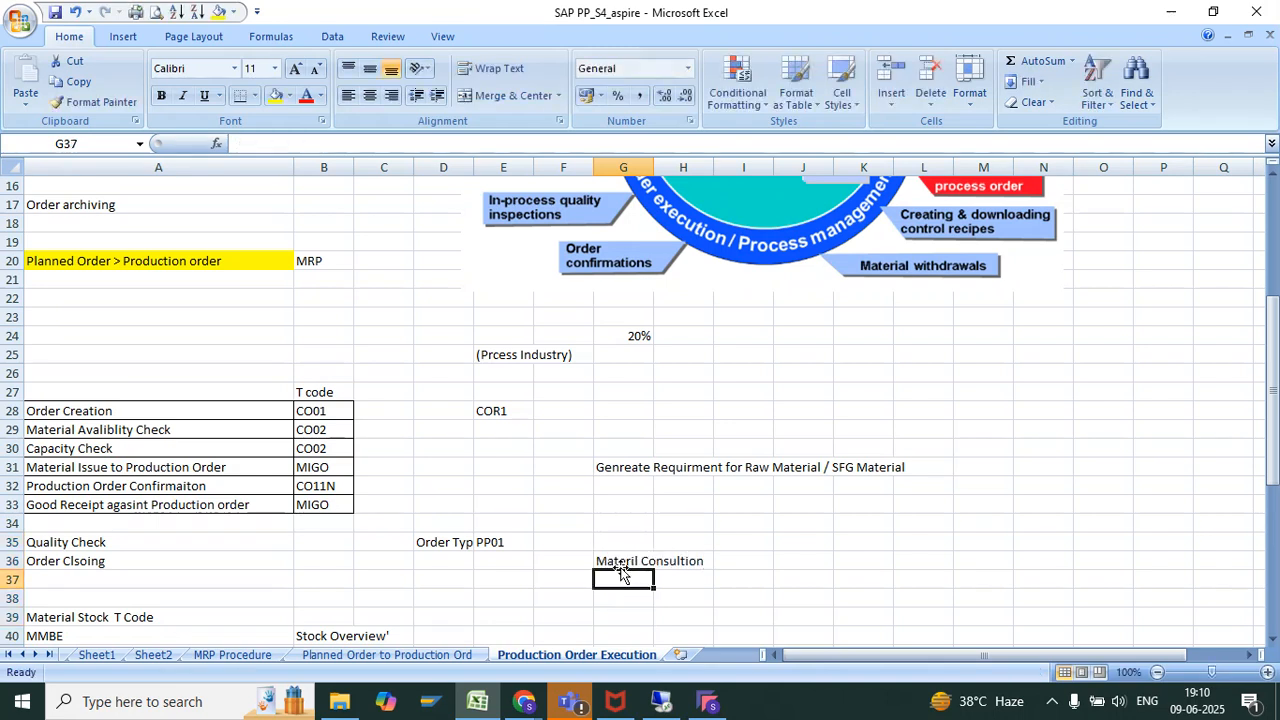
{"action": "type", "text": "Uti"}
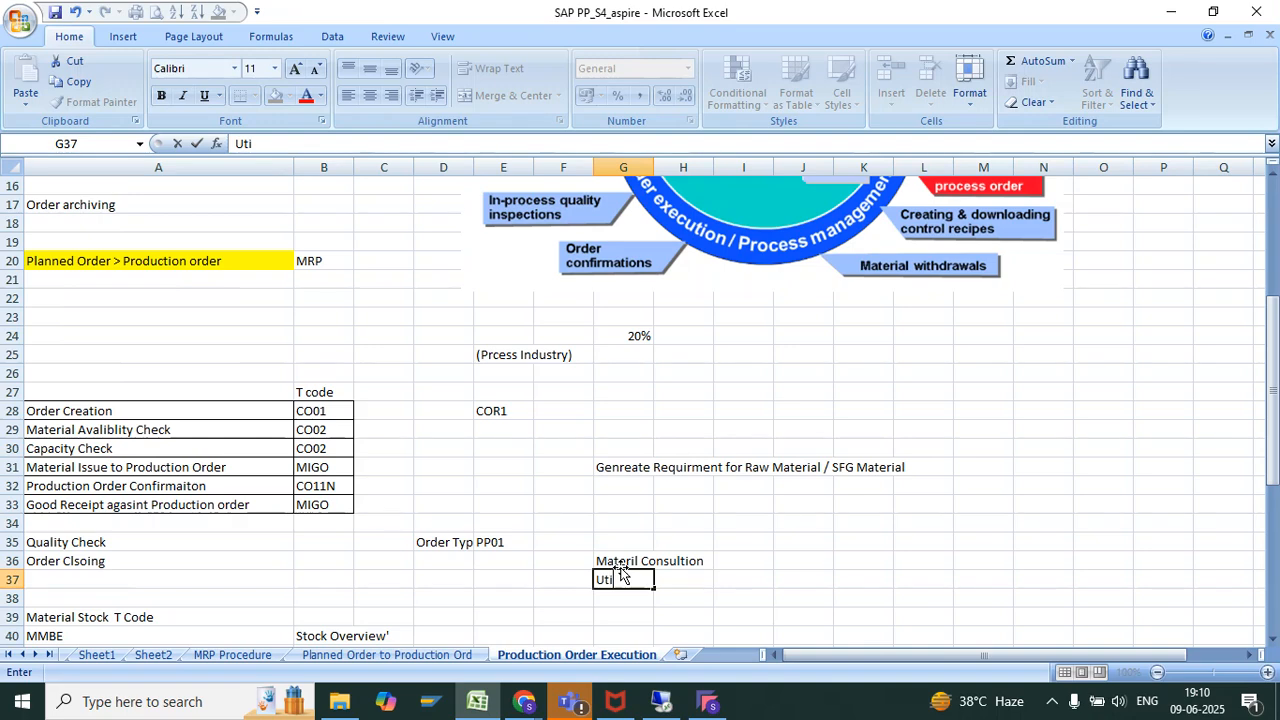
{"action": "type", "text": "itue"}
{"action": "key", "text": "Escape"}
{"action": "left_click", "coordinate": [620, 566]}
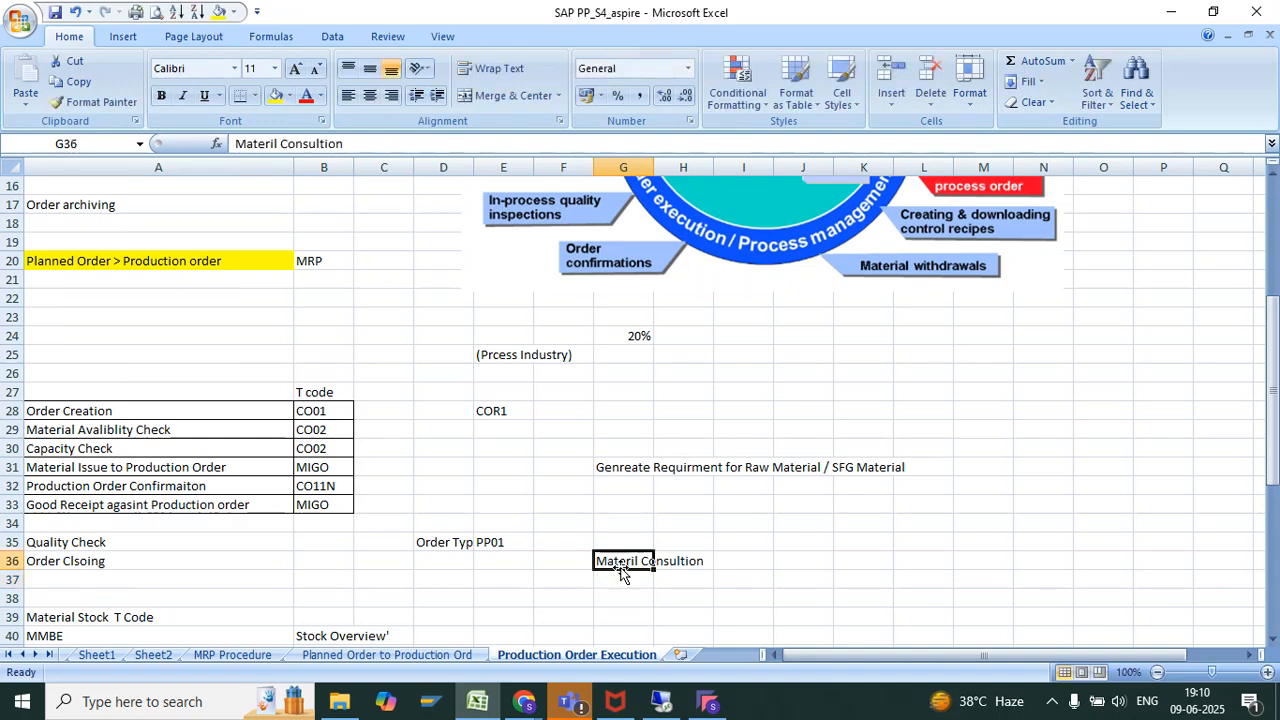
Switch back to the SAP session and open the MIGO transaction
{"action": "key", "text": "alt+Tab"}
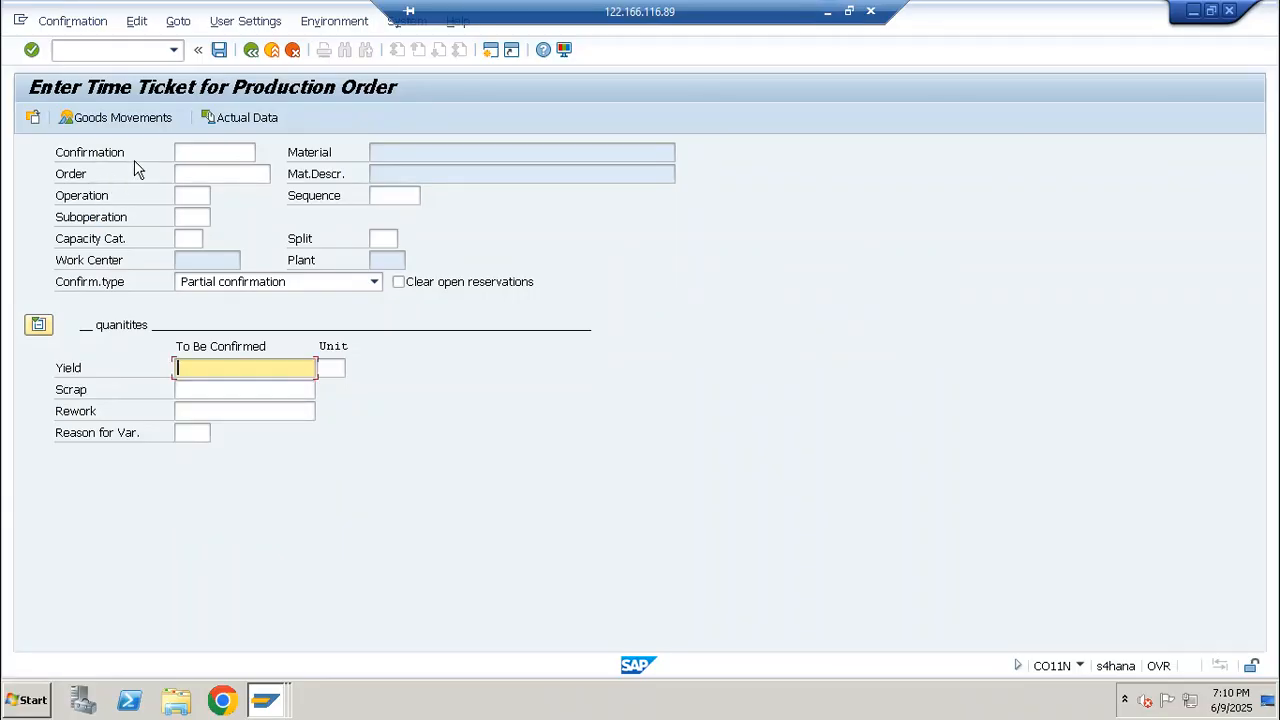
{"action": "left_click", "coordinate": [128, 49]}
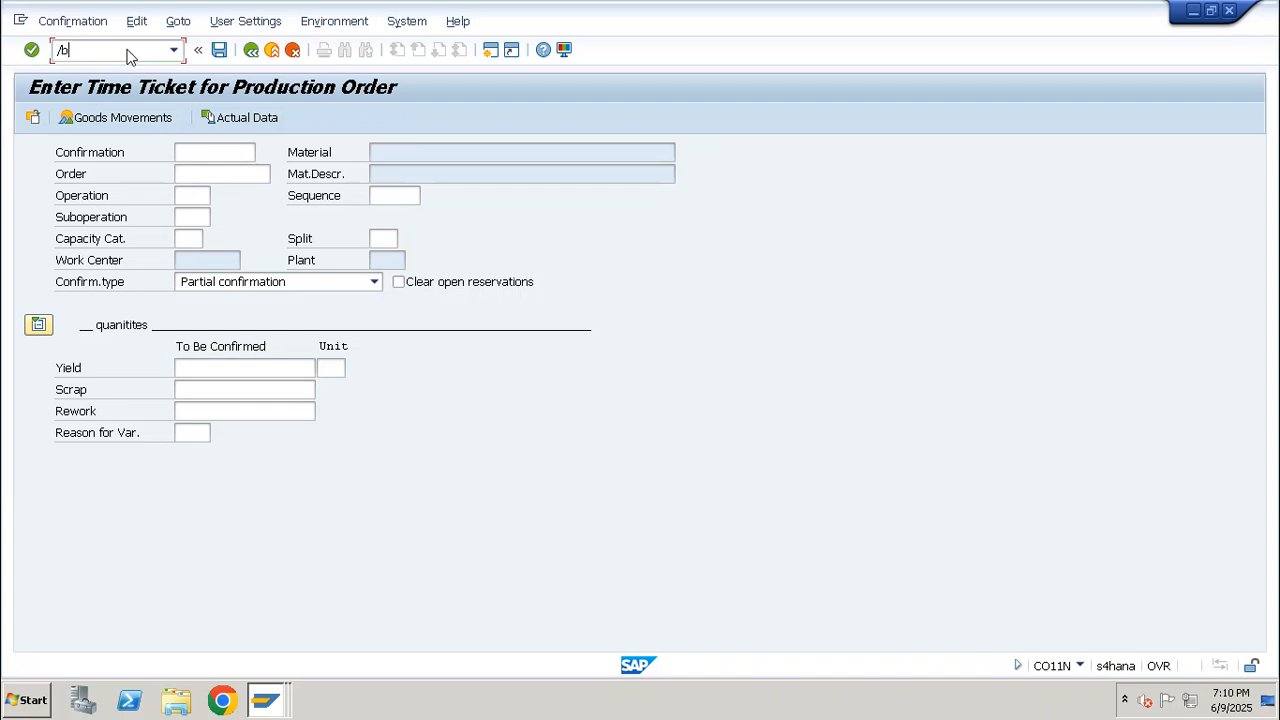
{"action": "type", "text": "/nmiog"}
{"action": "key", "text": "Return"}
{"action": "type", "text": "migo"}
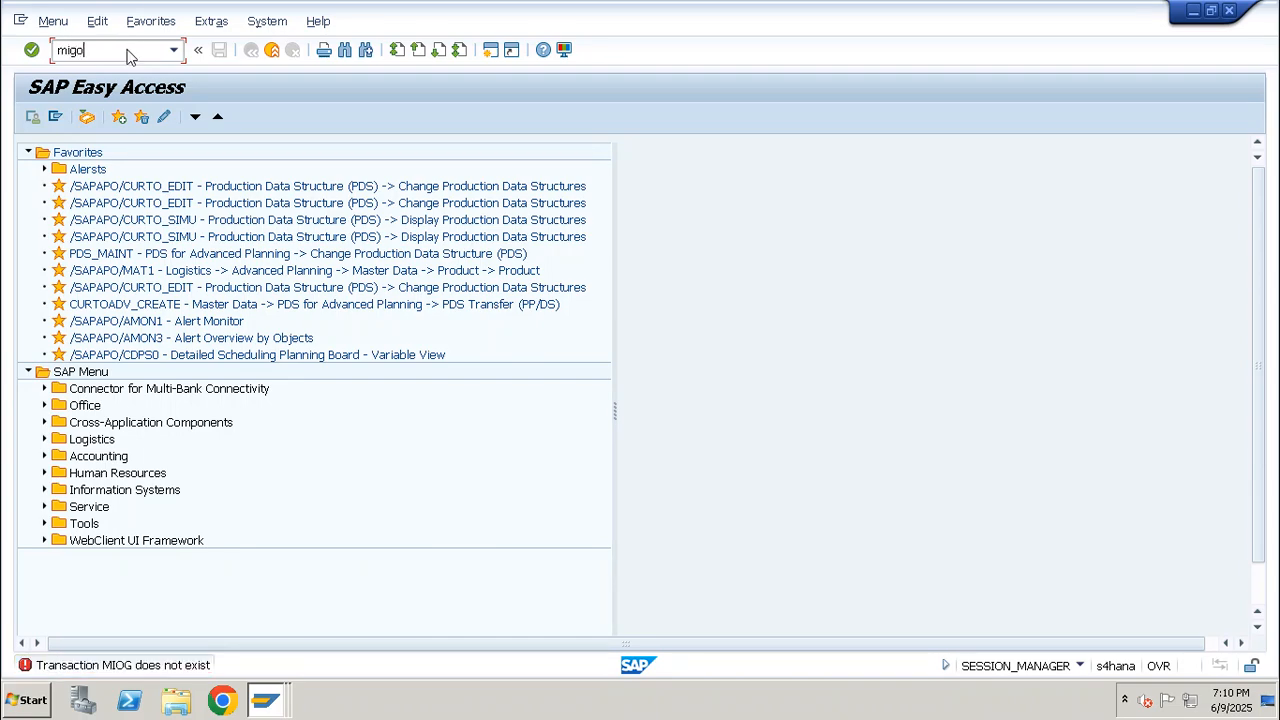
{"action": "key", "text": "Return"}
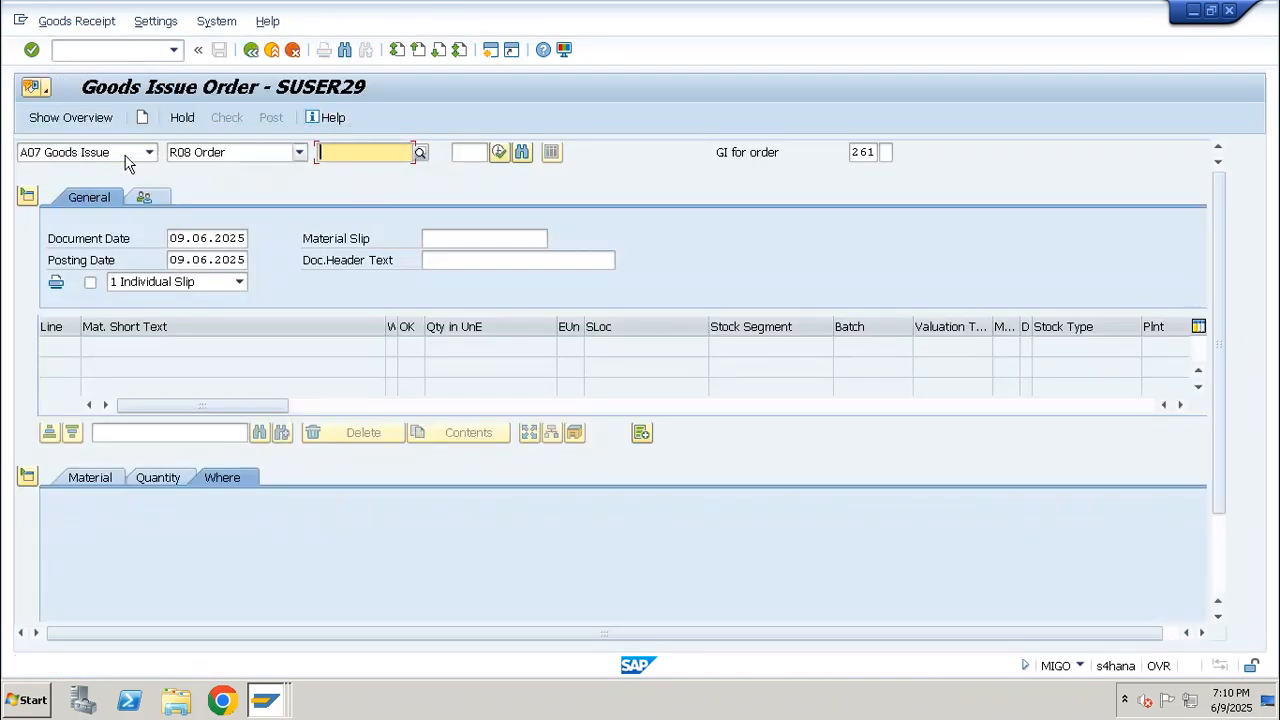
Set the transaction to A01 Goods Receipt with reference R08 Order and load the confirmed production order
{"action": "left_click", "coordinate": [127, 163]}
{"action": "left_click", "coordinate": [105, 168]}
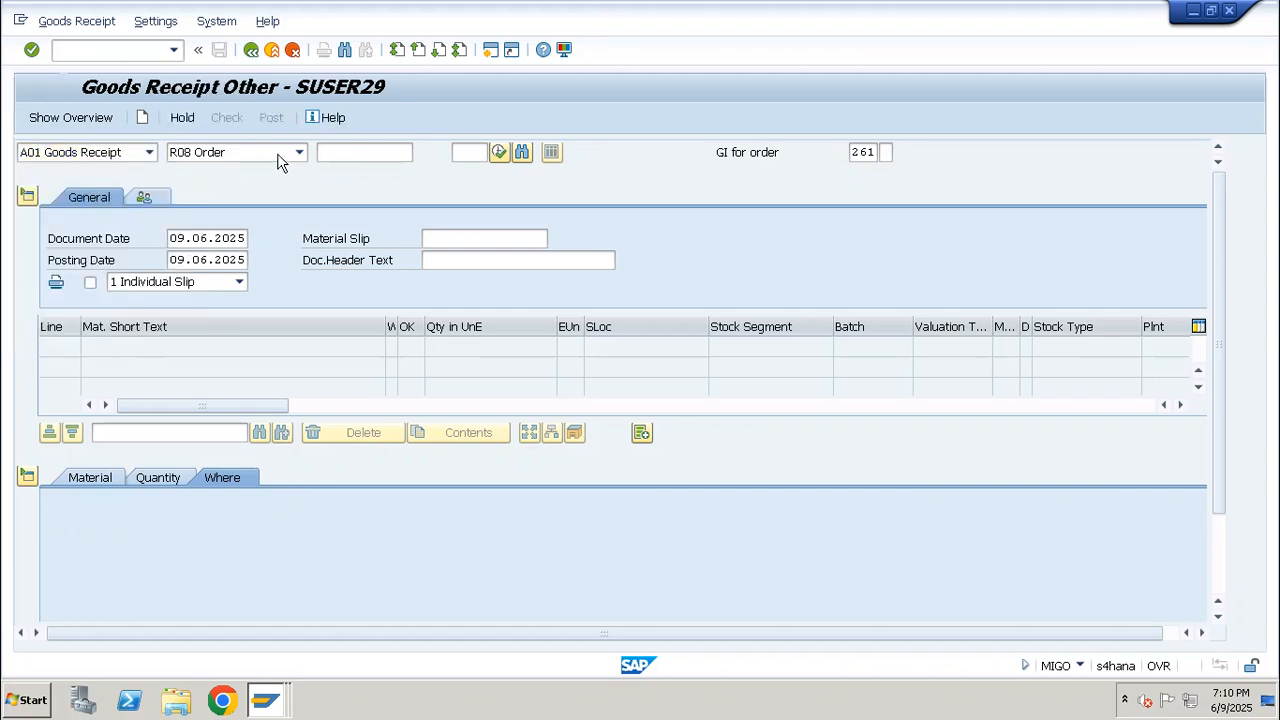
{"action": "left_click", "coordinate": [296, 153]}
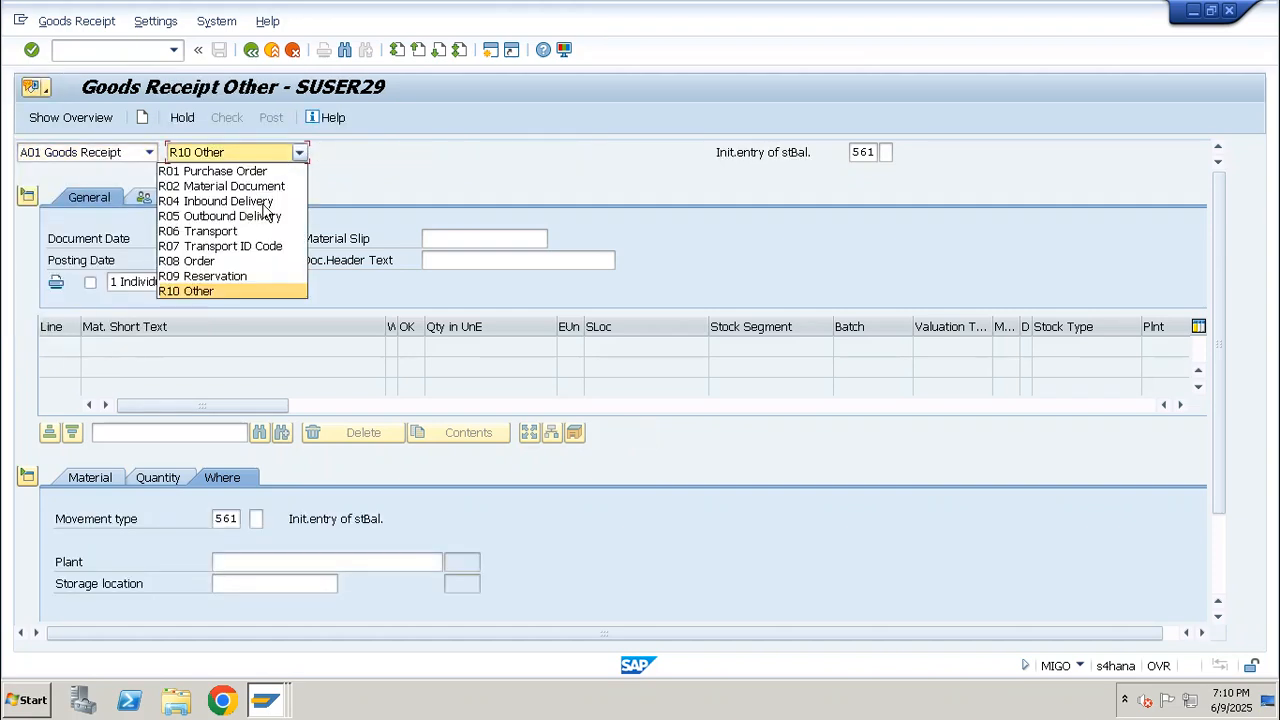
{"action": "left_click", "coordinate": [230, 261]}
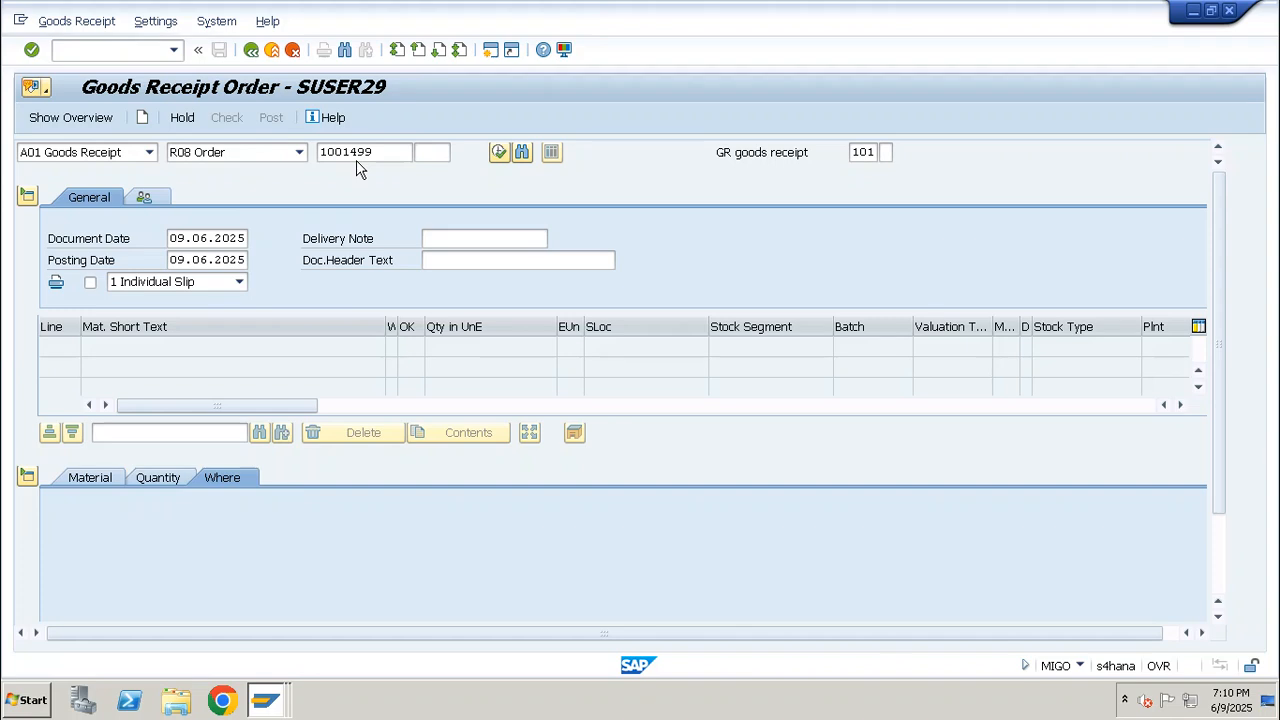
{"action": "key", "text": "Return"}
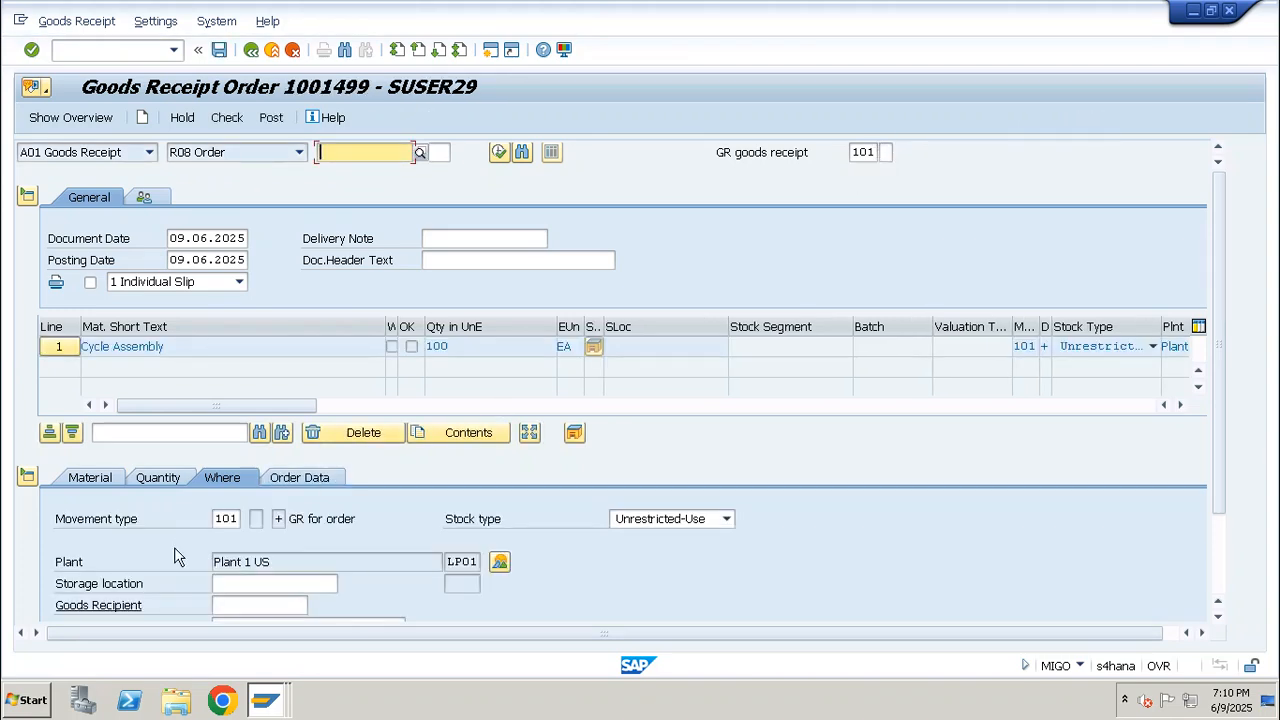
Receive the Cycle Assembly item into storage location WP01, mark it as OK and post the goods receipt
{"action": "left_click", "coordinate": [254, 588]}
{"action": "key", "text": "Down"}
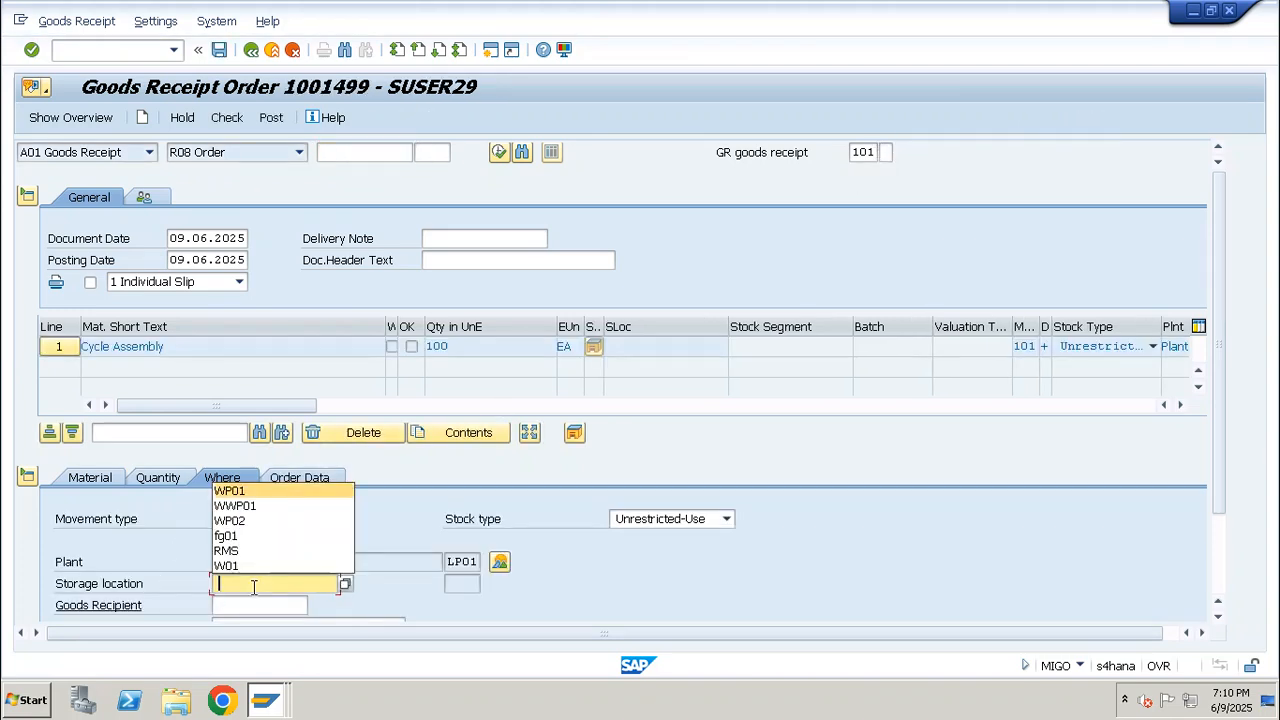
{"action": "key", "text": "Return"}
{"action": "key", "text": "Return"}
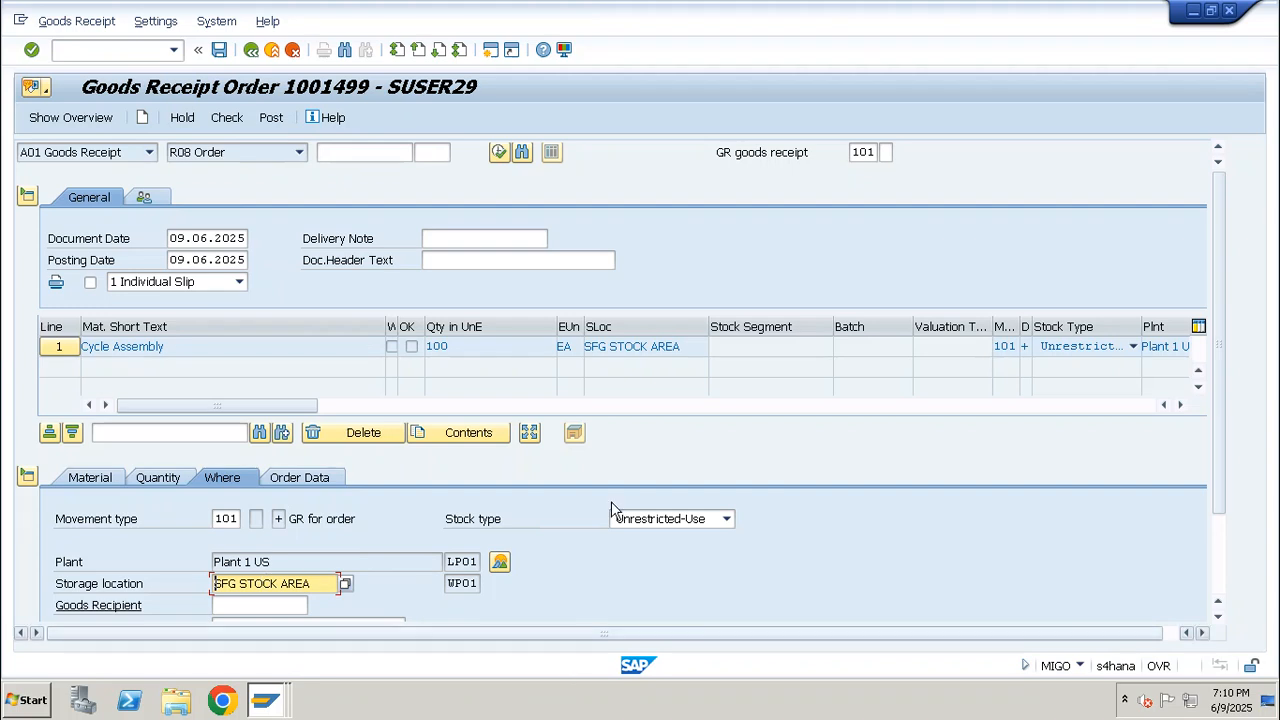
{"action": "scroll", "coordinate": [611, 501], "scroll_direction": "down", "scroll_amount": 2}
{"action": "left_click", "coordinate": [99, 605]}
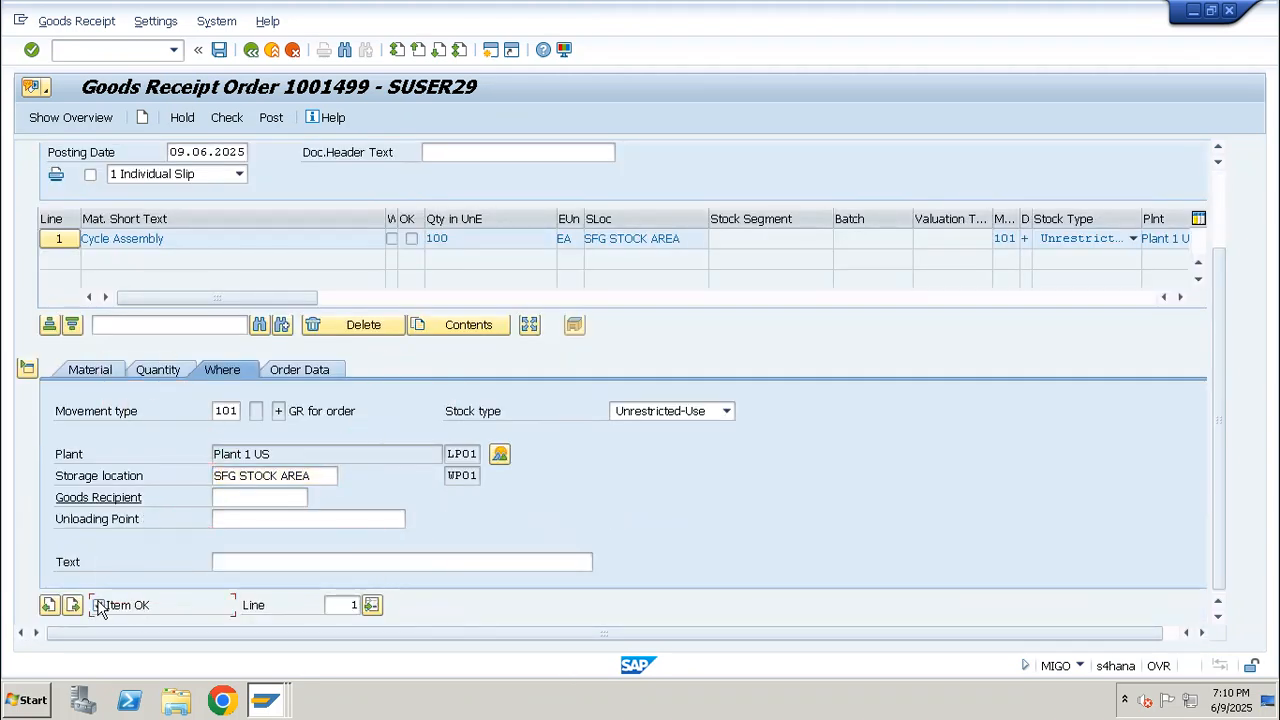
{"action": "left_click", "coordinate": [271, 118]}
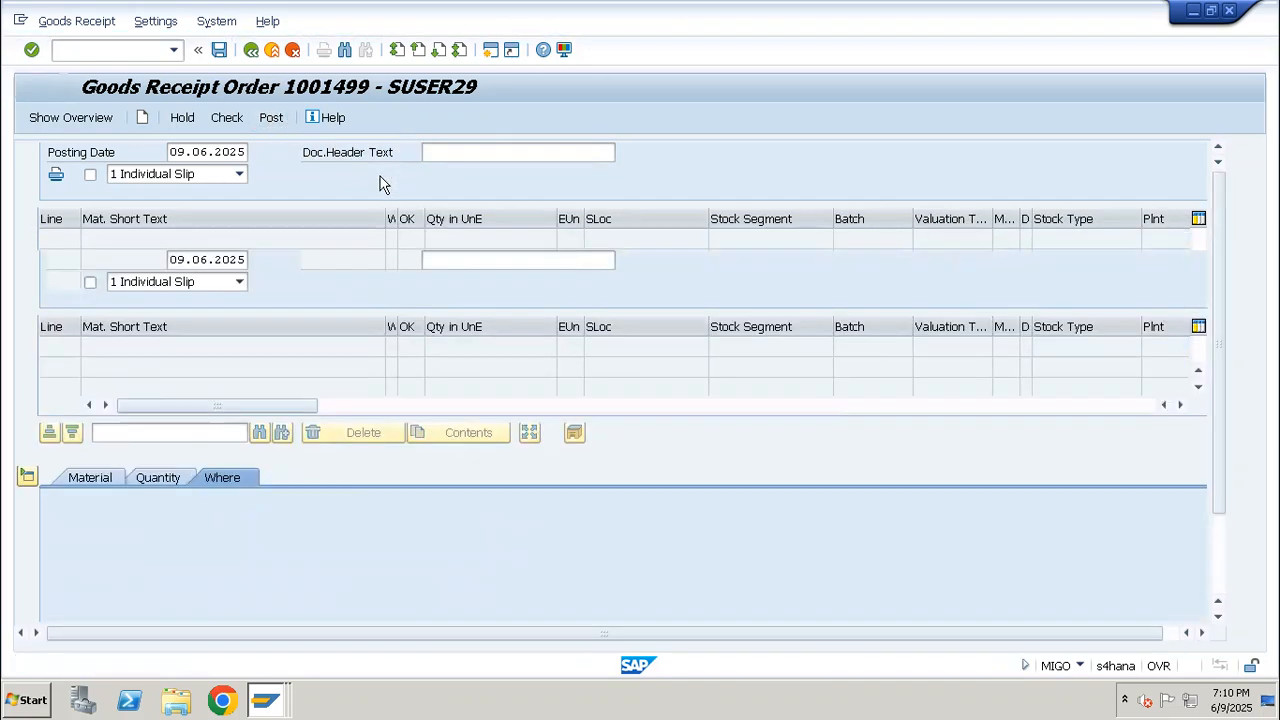
Display the production order in CO03 and examine the AS_CYCLE_01 receipt line in its documented goods movements
{"action": "left_click", "coordinate": [140, 51]}
{"action": "type", "text": "/nco03"}
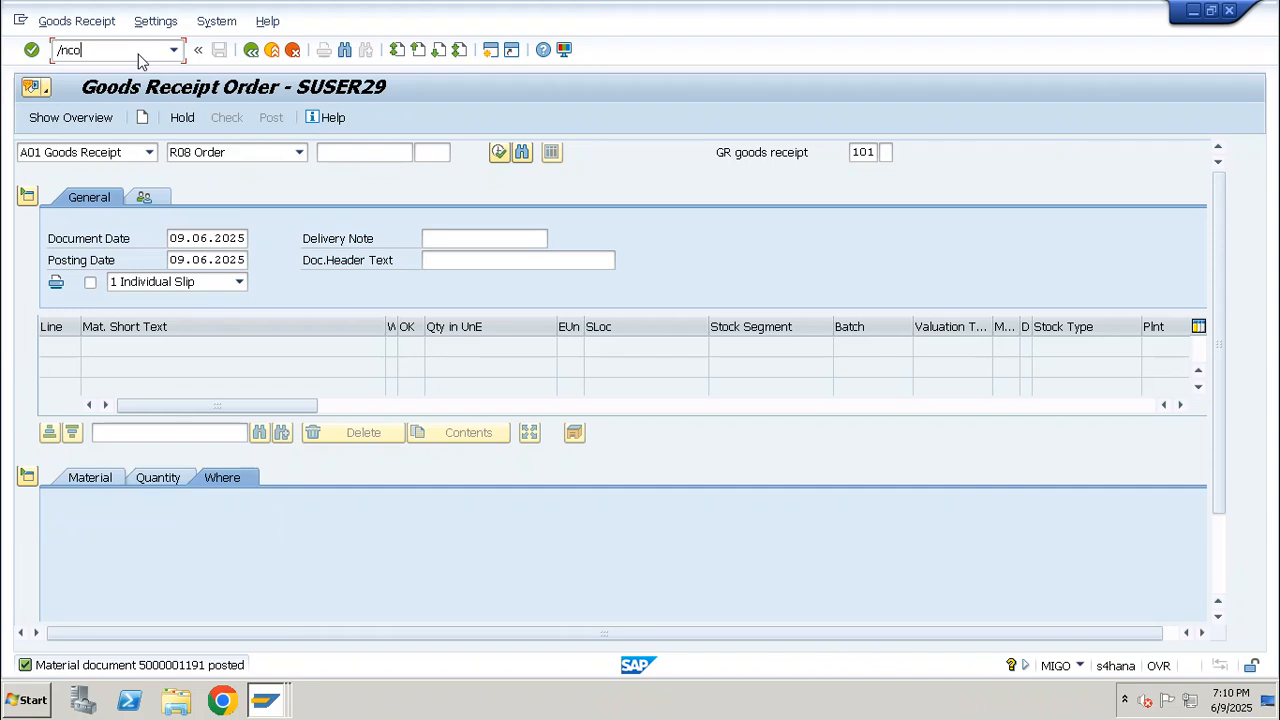
{"action": "key", "text": "Return"}
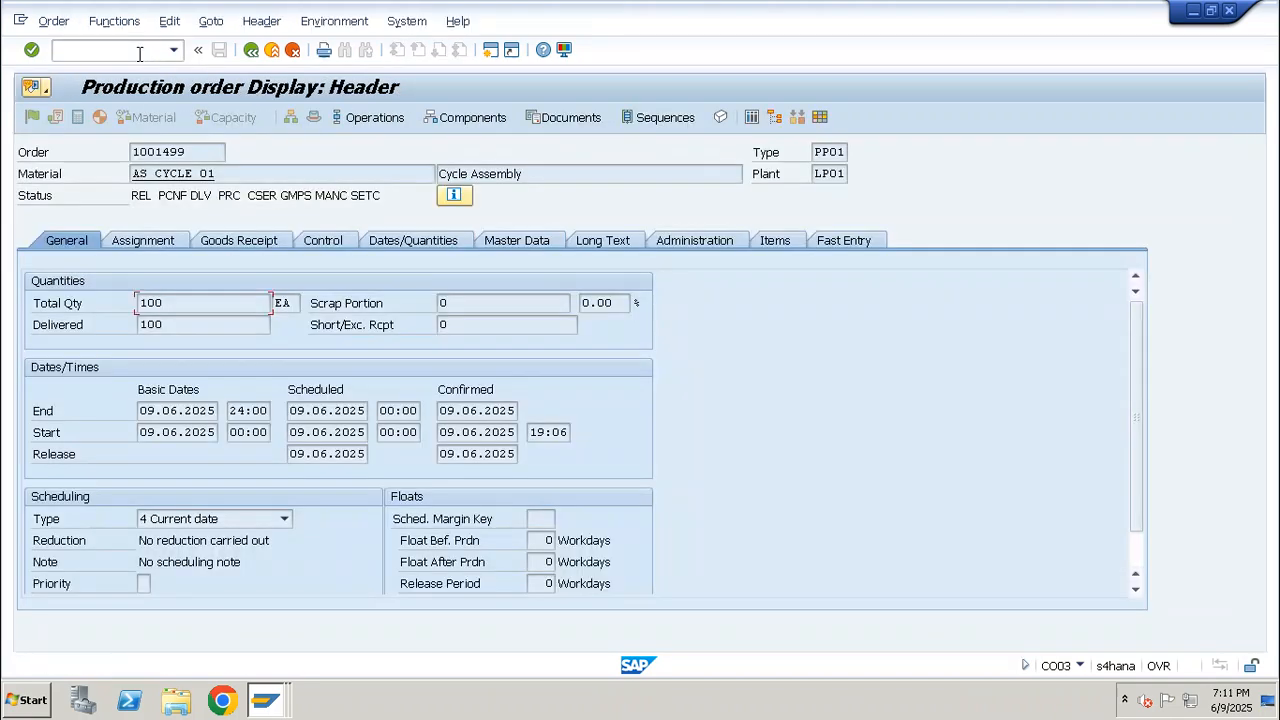
{"action": "left_click", "coordinate": [213, 22]}
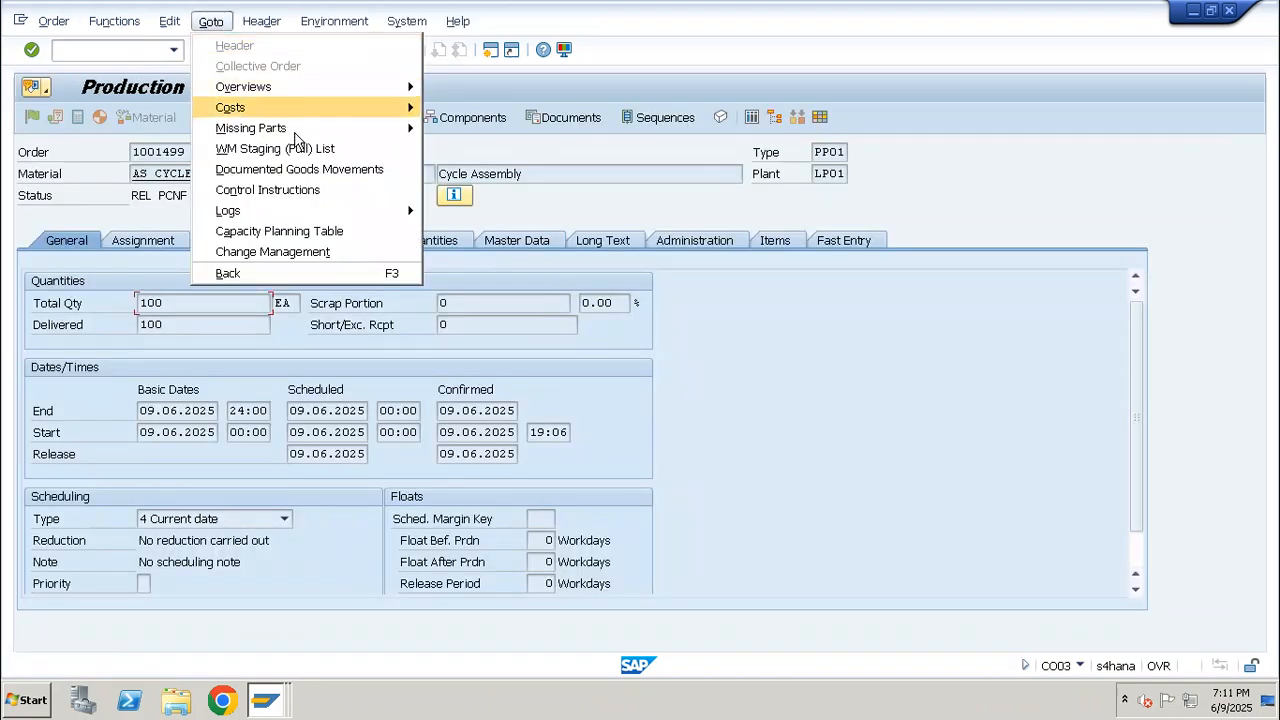
{"action": "left_click", "coordinate": [295, 172]}
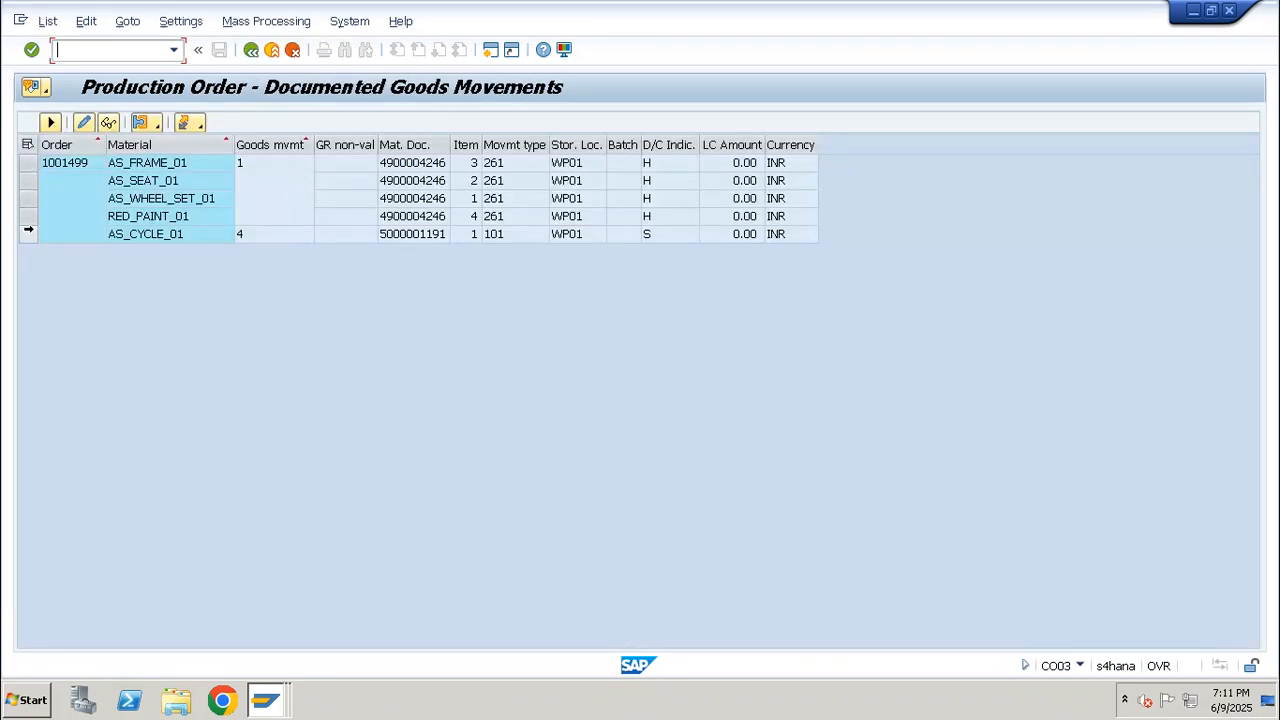
{"action": "left_click", "coordinate": [26, 235]}
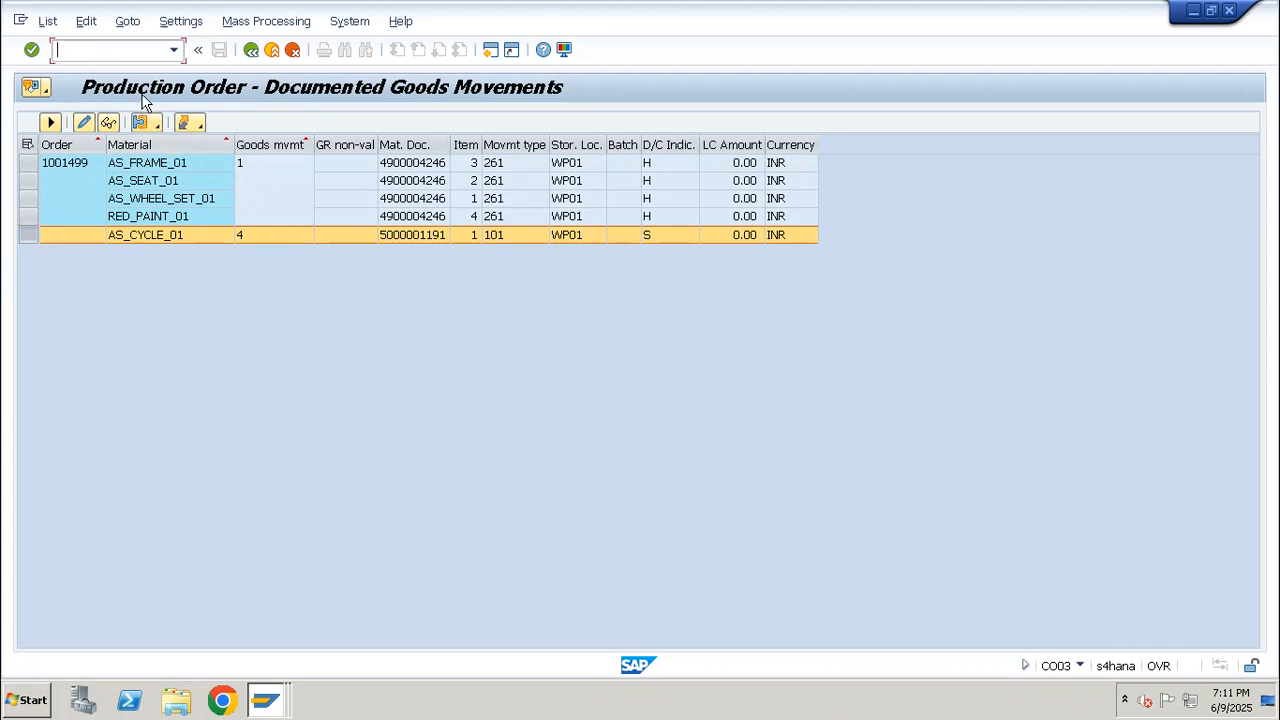
Display the material BOM of AS_CYCLE_01 for plant LP01 with usage 1 in CS03 and examine its wheel set and frame components
{"action": "key", "text": "Return"}
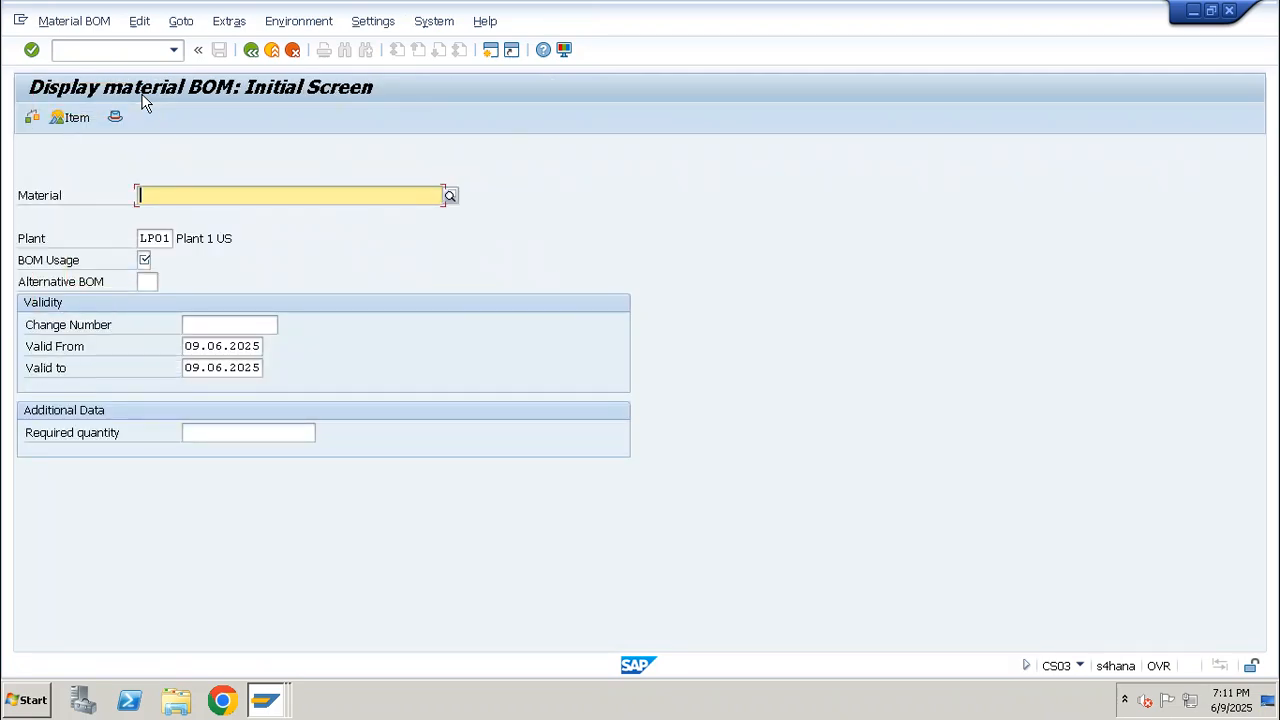
{"action": "key", "text": "BackSpace"}
{"action": "key", "text": "Return"}
{"action": "key", "text": "Tab"}
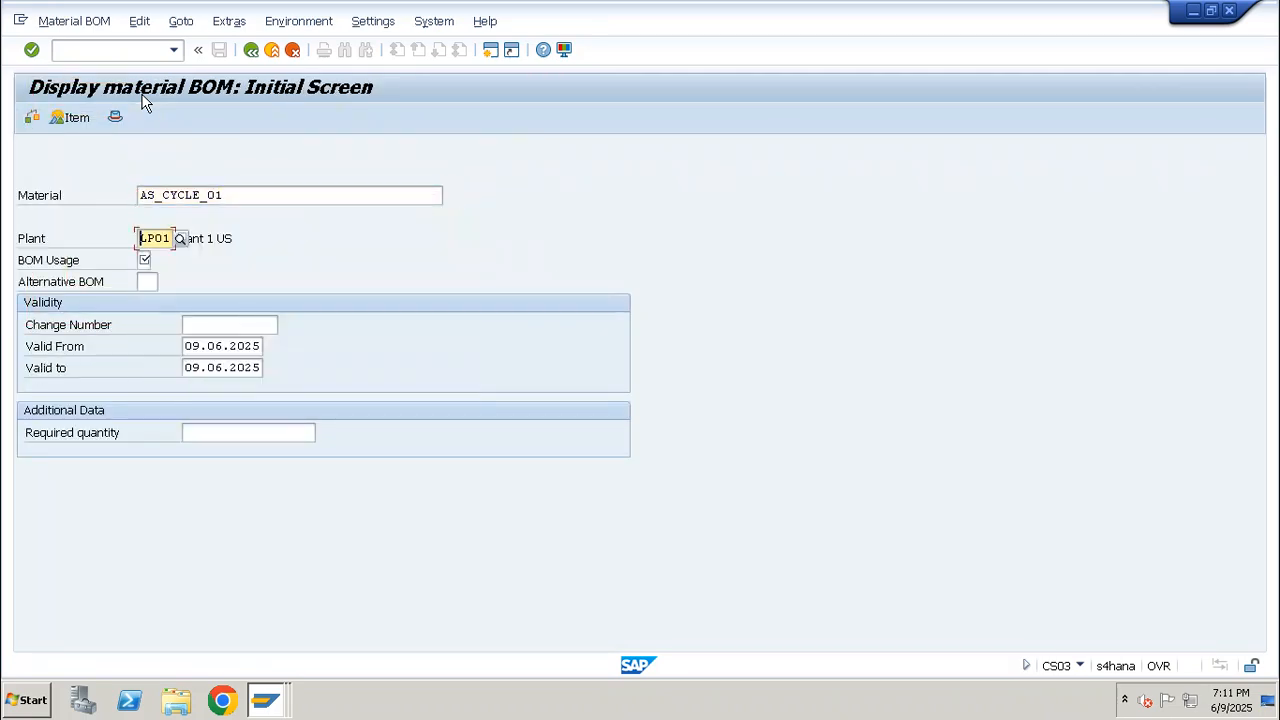
{"action": "key", "text": "Tab"}
{"action": "type", "text": "1"}
{"action": "key", "text": "Return"}
{"action": "left_click_drag", "start_coordinate": [216, 152], "coordinate": [140, 153]}
{"action": "double_click", "coordinate": [220, 303]}
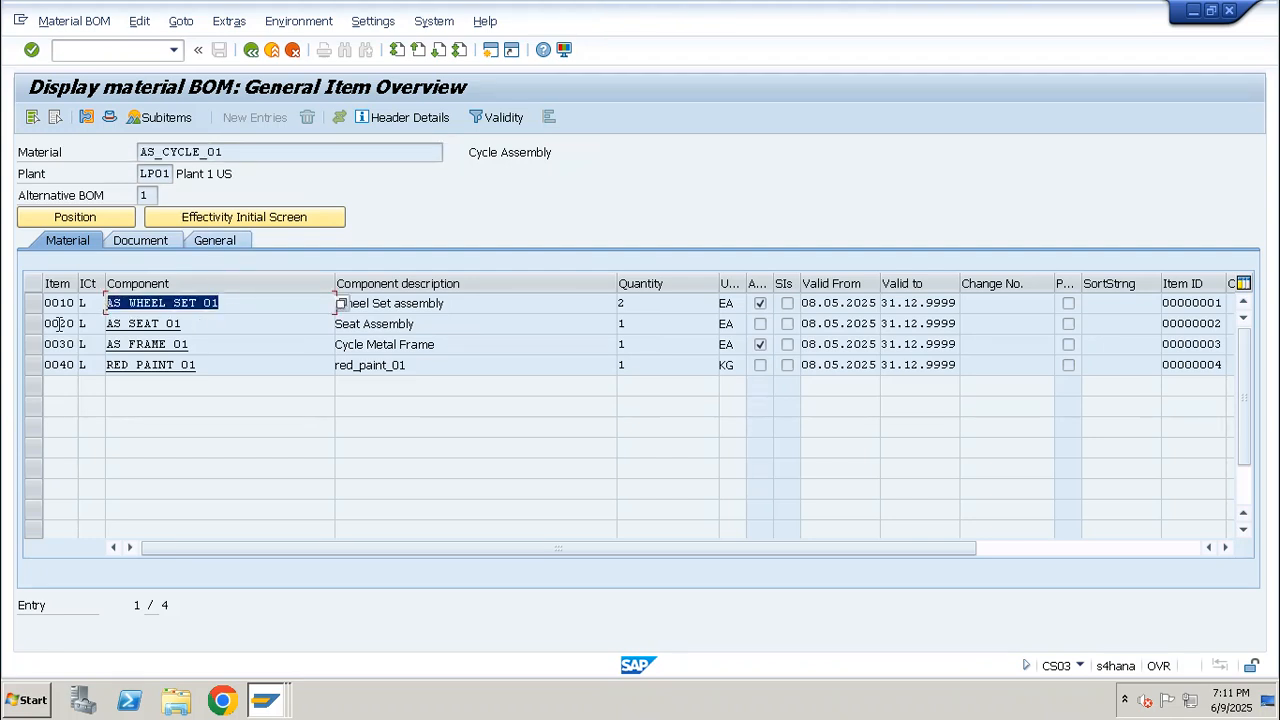
{"action": "left_click_drag", "start_coordinate": [253, 343], "coordinate": [118, 348]}
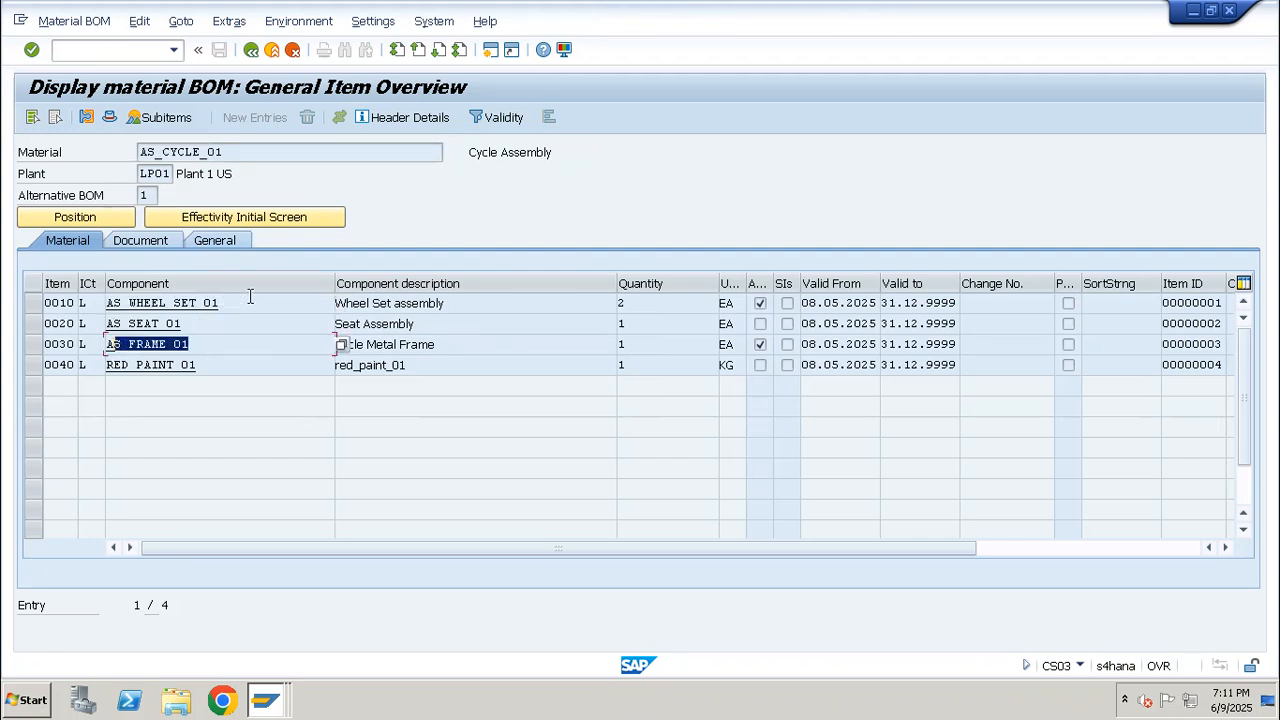
{"action": "left_click_drag", "start_coordinate": [248, 301], "coordinate": [104, 304]}
{"action": "left_click", "coordinate": [105, 304]}
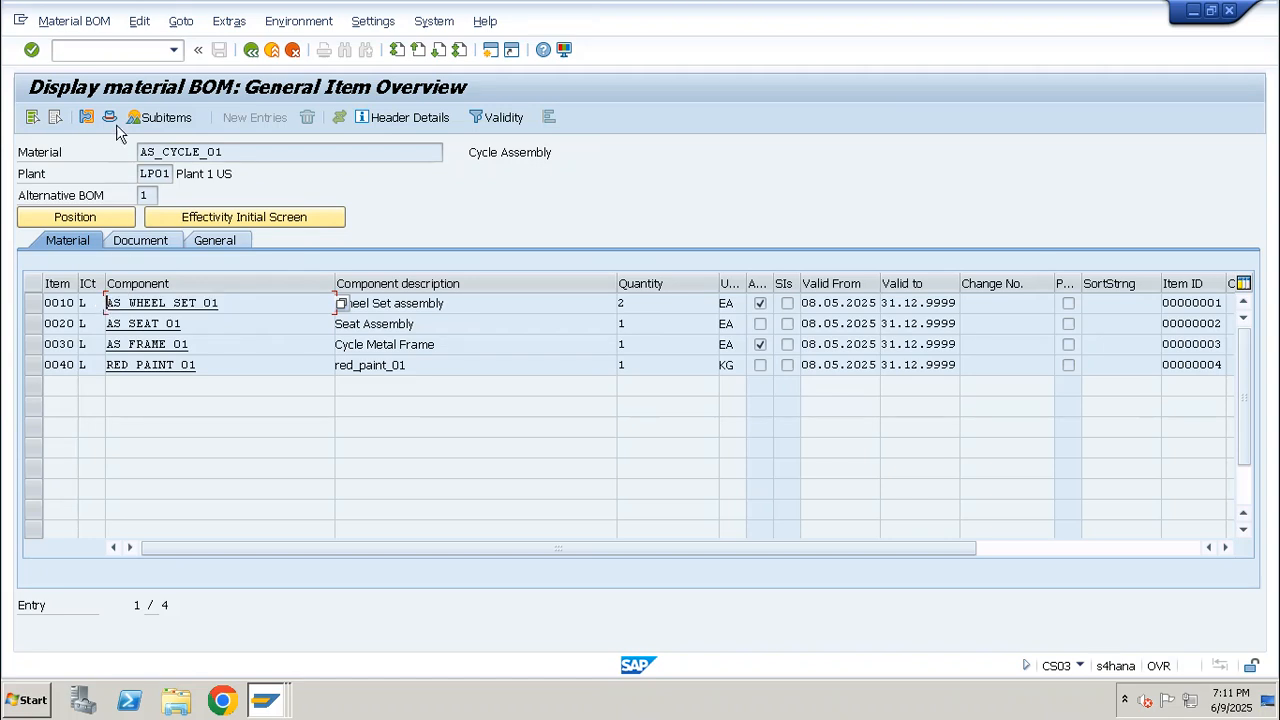
Open the MM02 transaction in a new session and call up the view selection for material AS_WHEEL_SET_01
{"action": "left_click", "coordinate": [115, 50]}
{"action": "type", "text": "/omm01"}
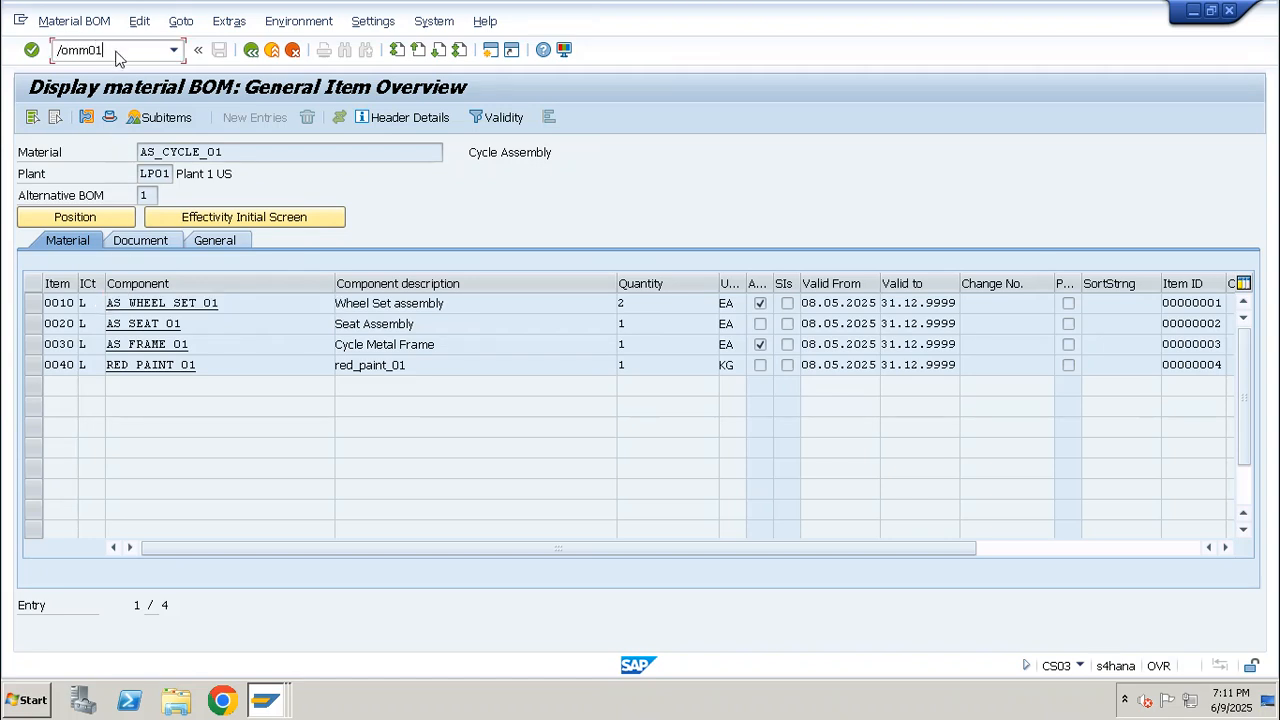
{"action": "key", "text": "Return"}
{"action": "type", "text": "/nm"}
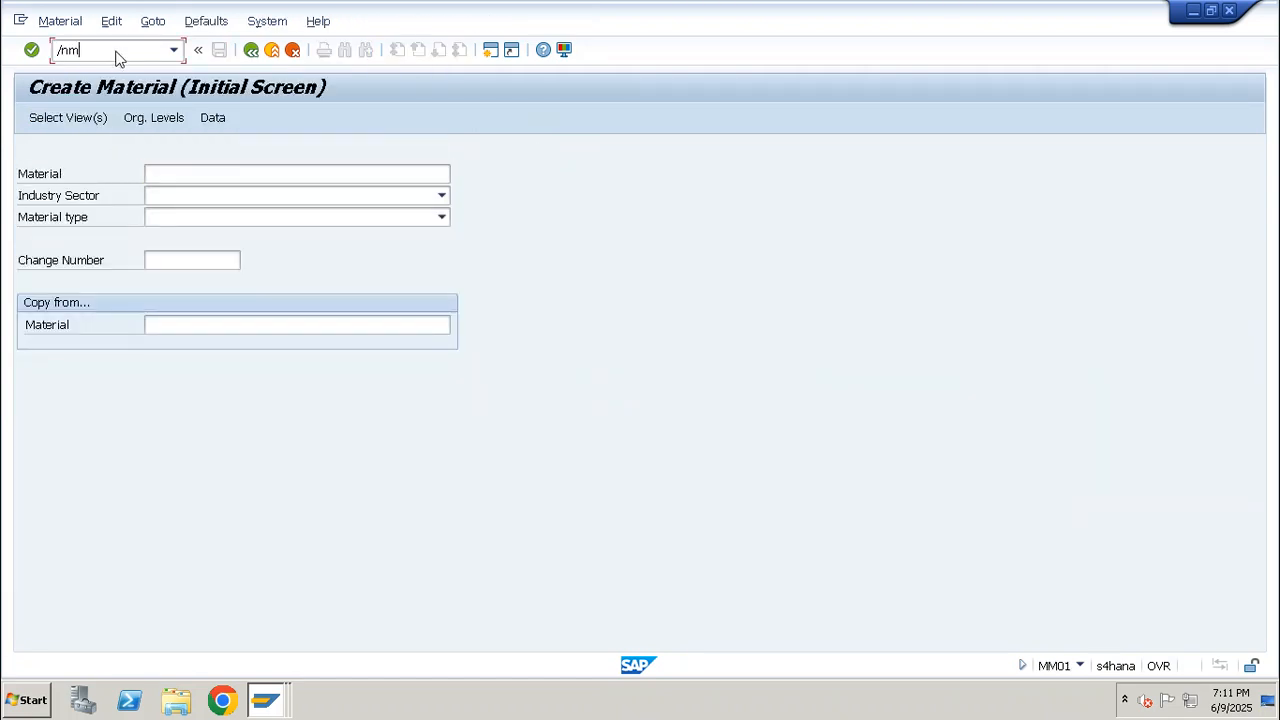
{"action": "type", "text": "m02"}
{"action": "key", "text": "Return"}
{"action": "key", "text": "Return"}
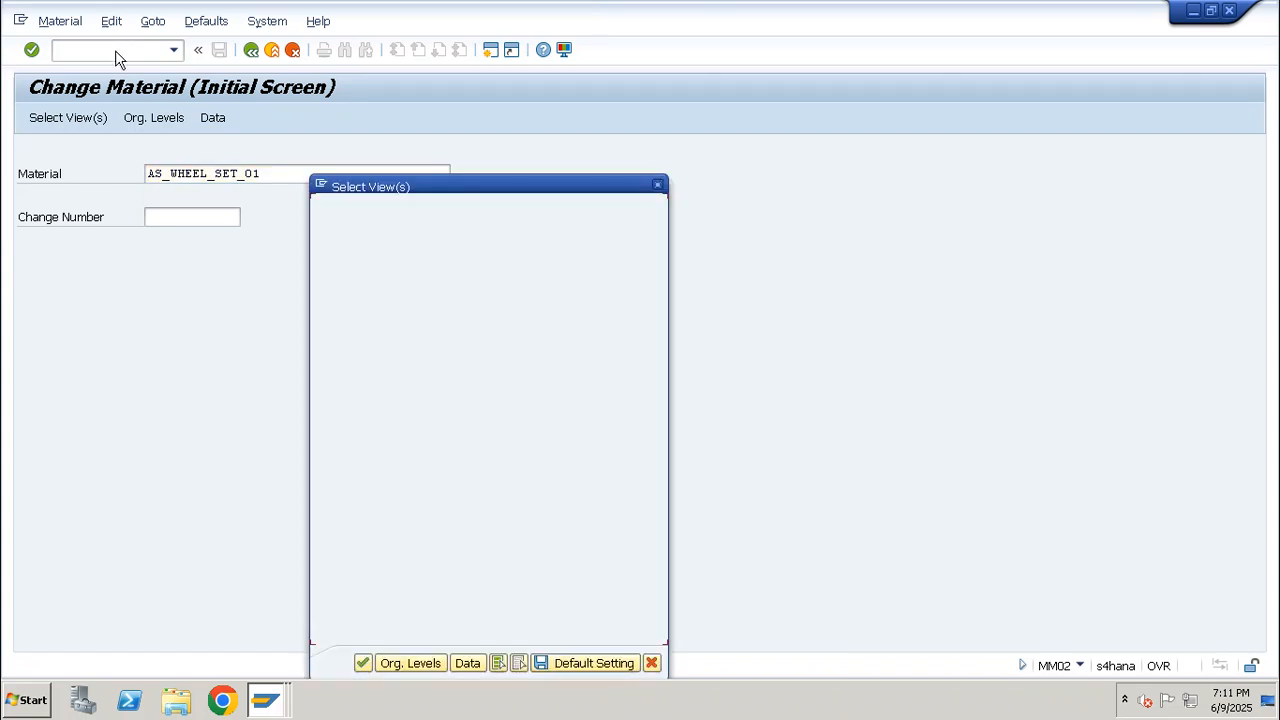
Select only the MRP 2 view and open it for AS_WHEEL_SET_01 in plant LP01
{"action": "left_click", "coordinate": [519, 663]}
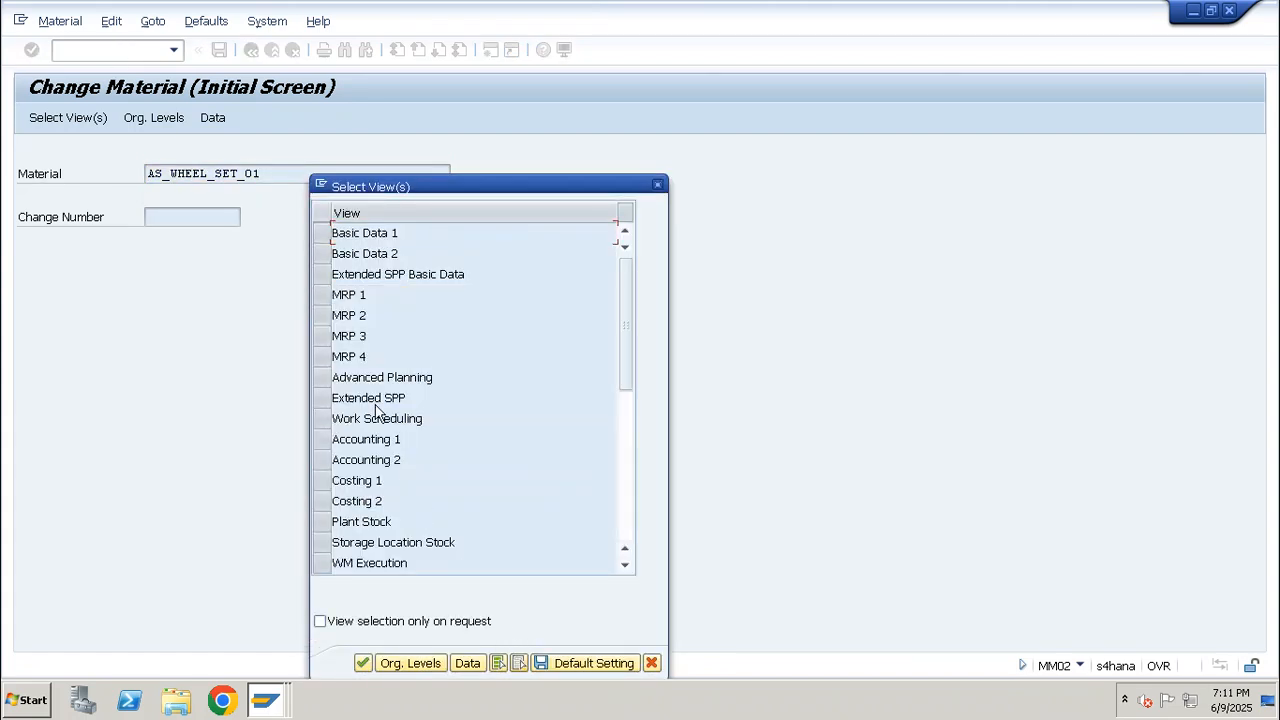
{"action": "left_click", "coordinate": [323, 316]}
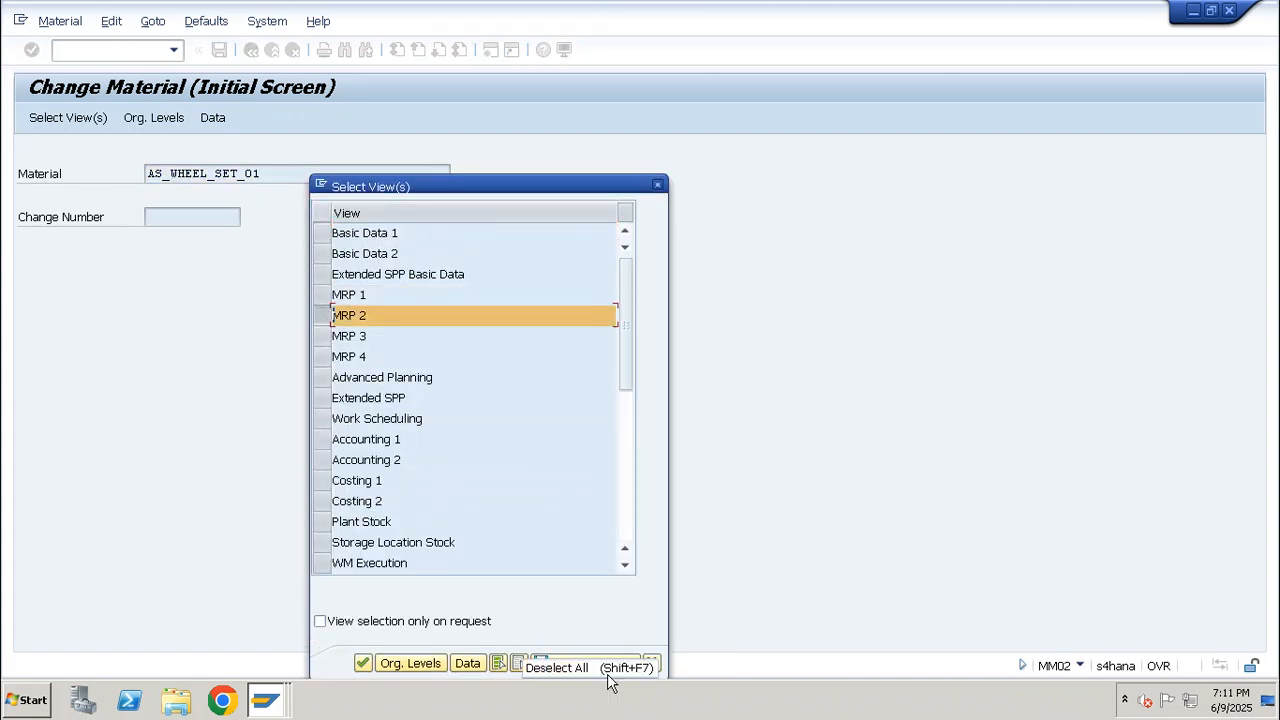
{"action": "key", "text": "Return"}
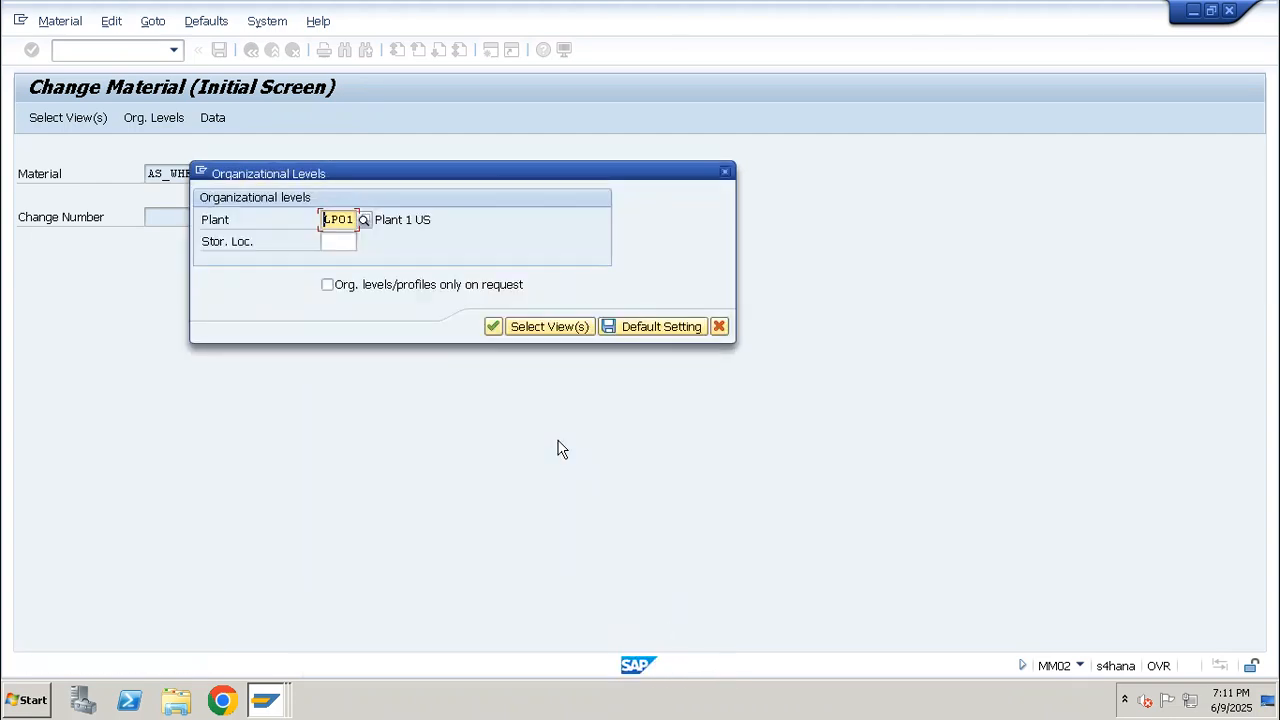
{"action": "key", "text": "Return"}
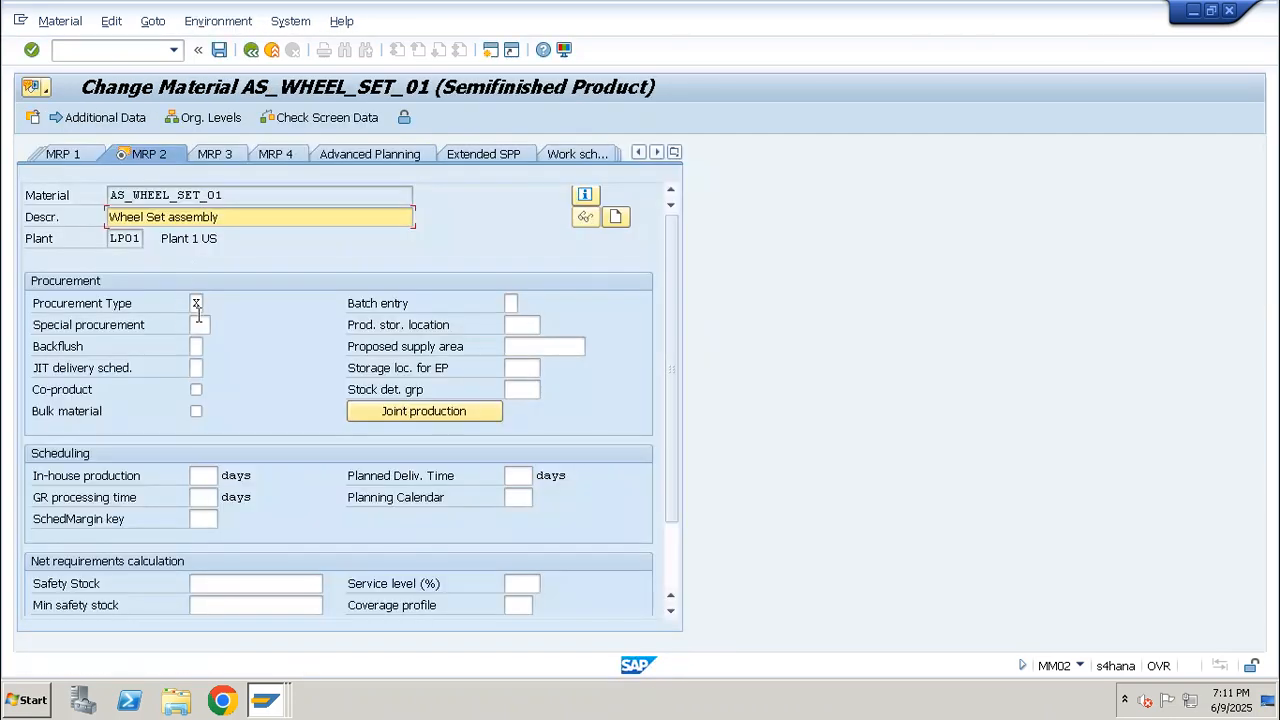
Set the Backflush indicator of AS_WHEEL_SET_01 to 1, Always Backflush, from the possible values
{"action": "left_click", "coordinate": [199, 351]}
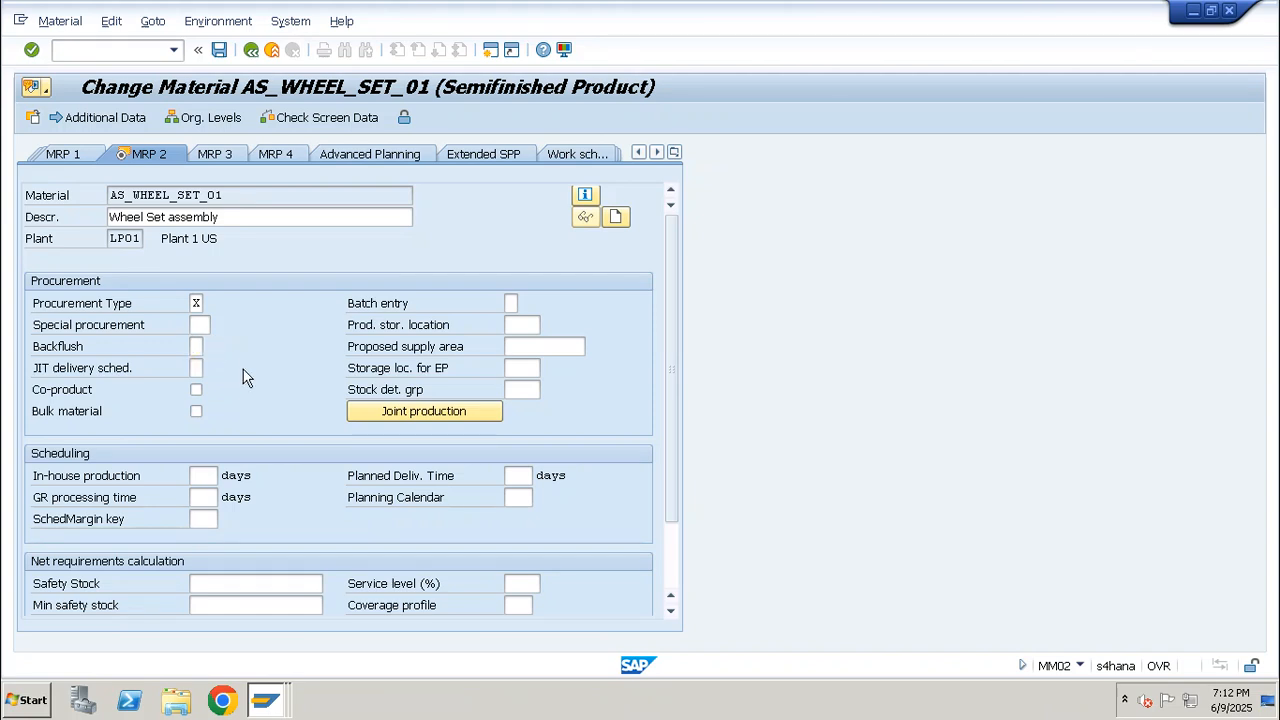
{"action": "key", "text": "F4"}
{"action": "left_click", "coordinate": [125, 210]}
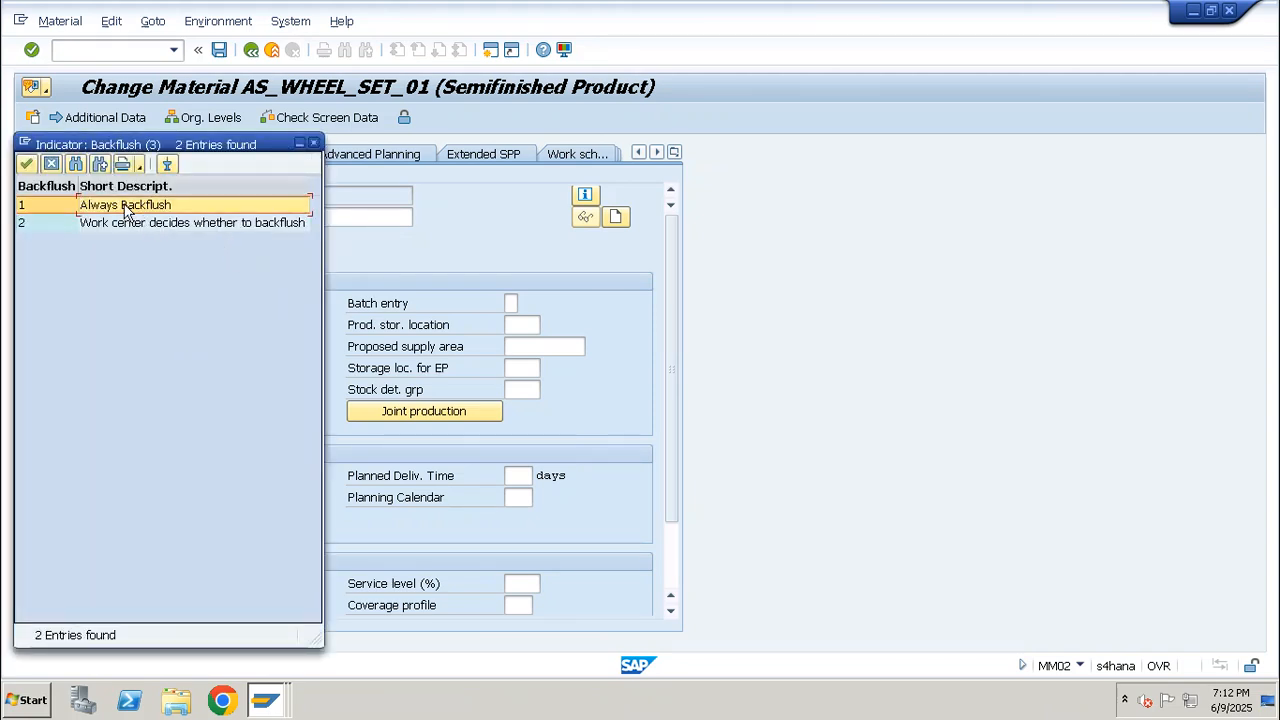
{"action": "double_click", "coordinate": [125, 207]}
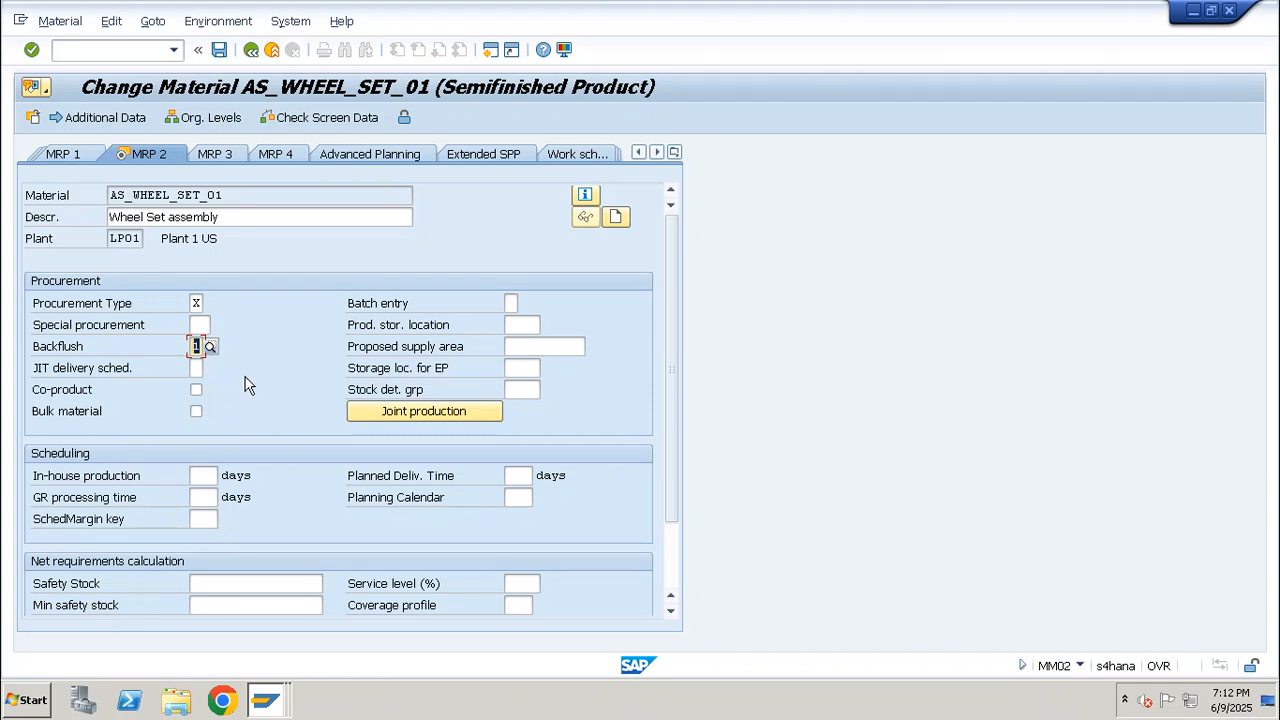
Begin editing the production storage location of AS_WHEEL_SET_01
{"action": "left_click", "coordinate": [528, 325]}
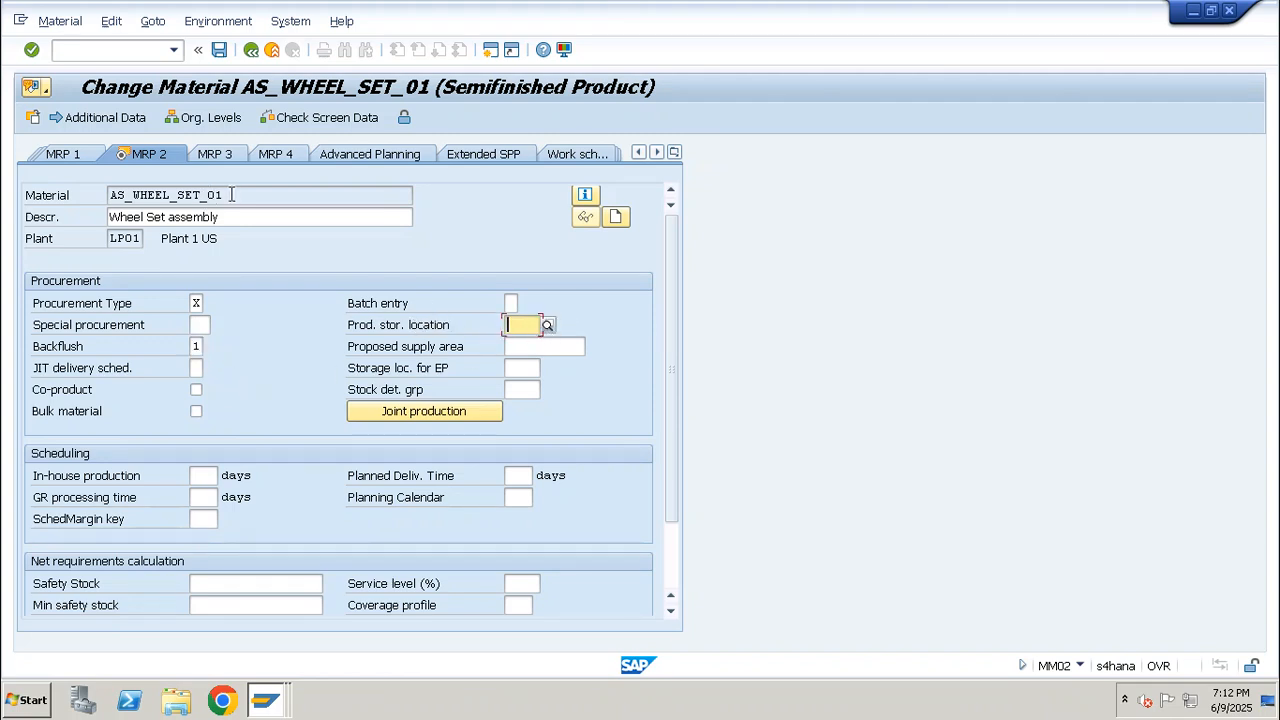
Set the production storage location of AS_WHEEL_SET_01 to WP01 and save the material
{"action": "double_click", "coordinate": [231, 194]}
{"action": "left_click", "coordinate": [533, 325]}
{"action": "type", "text": "w"}
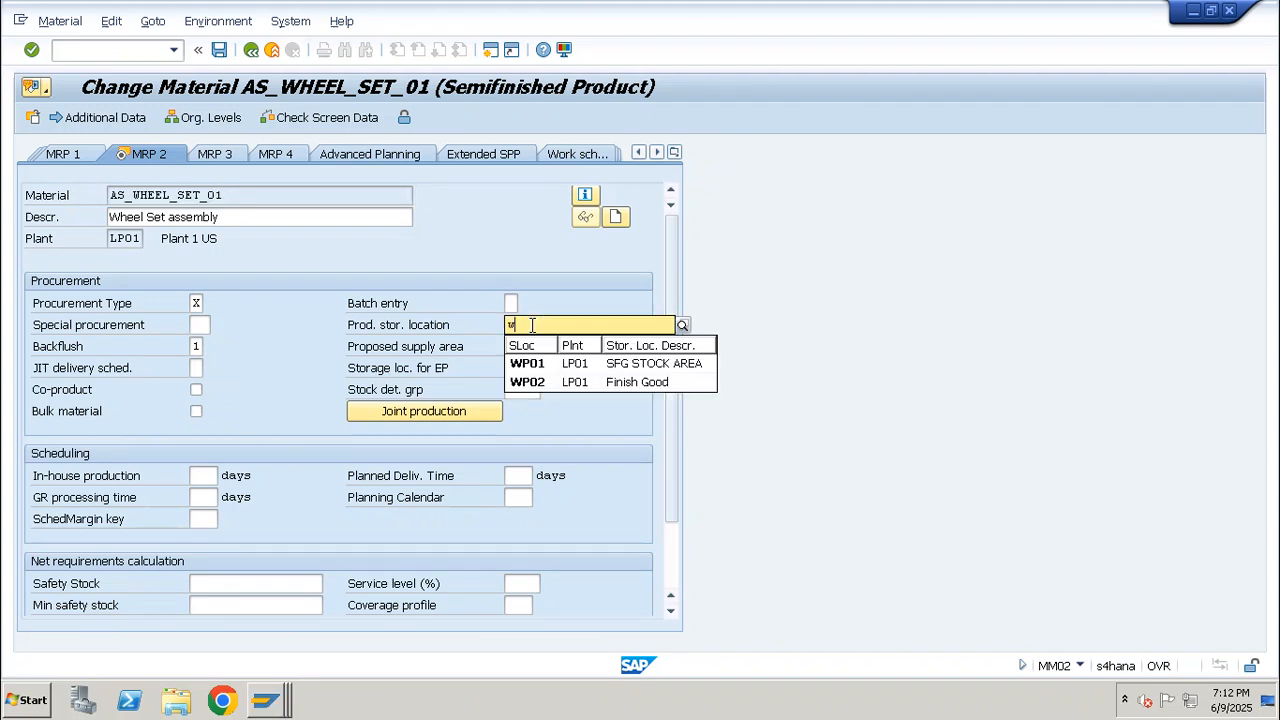
{"action": "type", "text": "p01"}
{"action": "key", "text": "Return"}
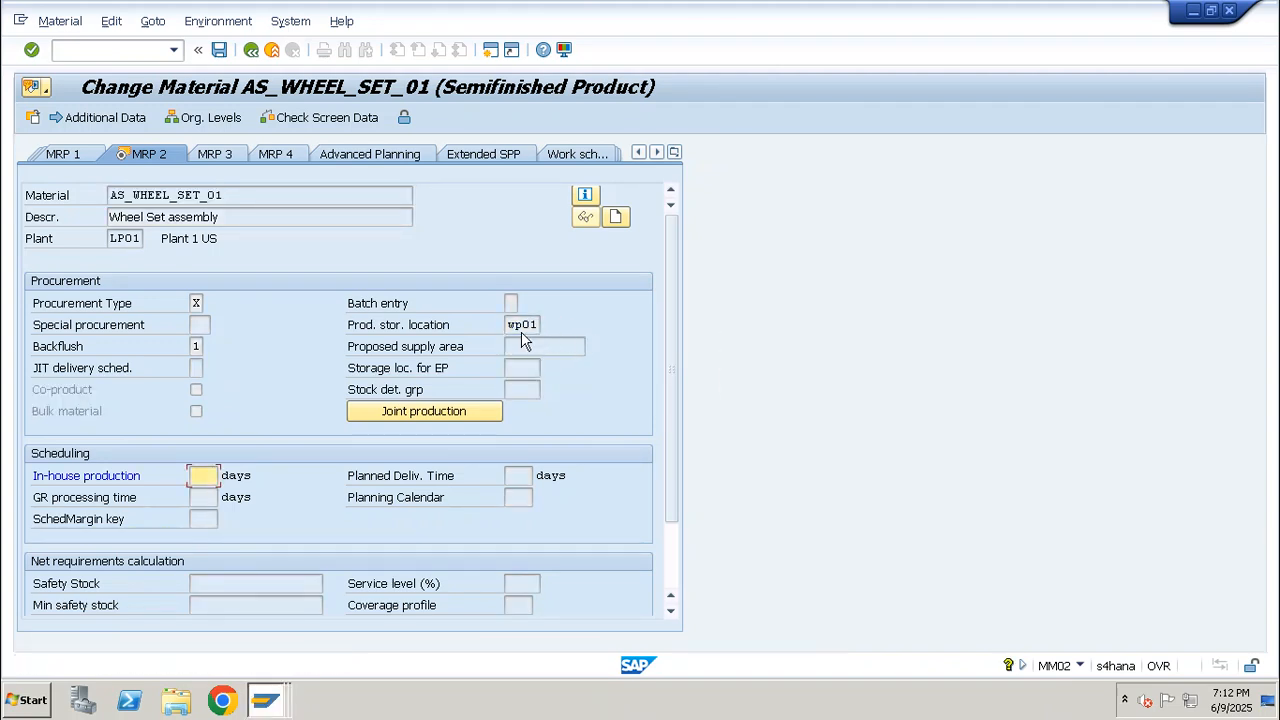
{"action": "key", "text": "Return"}
{"action": "left_click", "coordinate": [505, 392]}
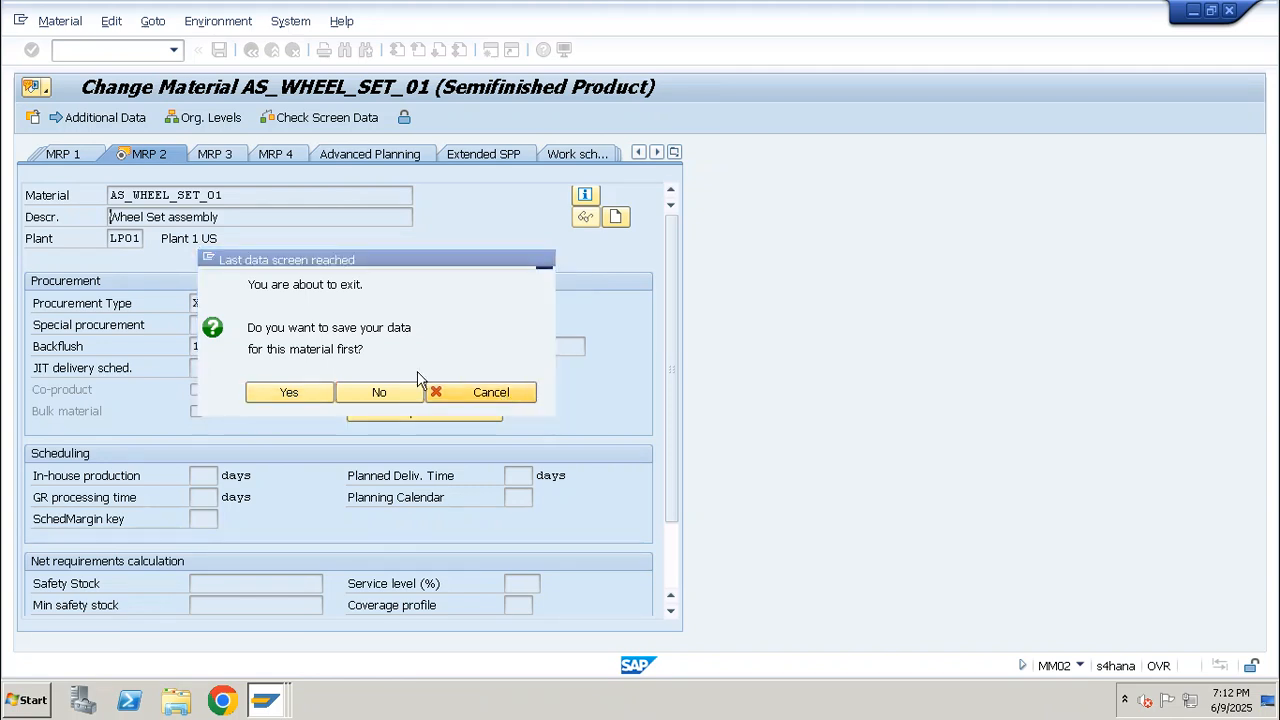
{"action": "left_click", "coordinate": [196, 346]}
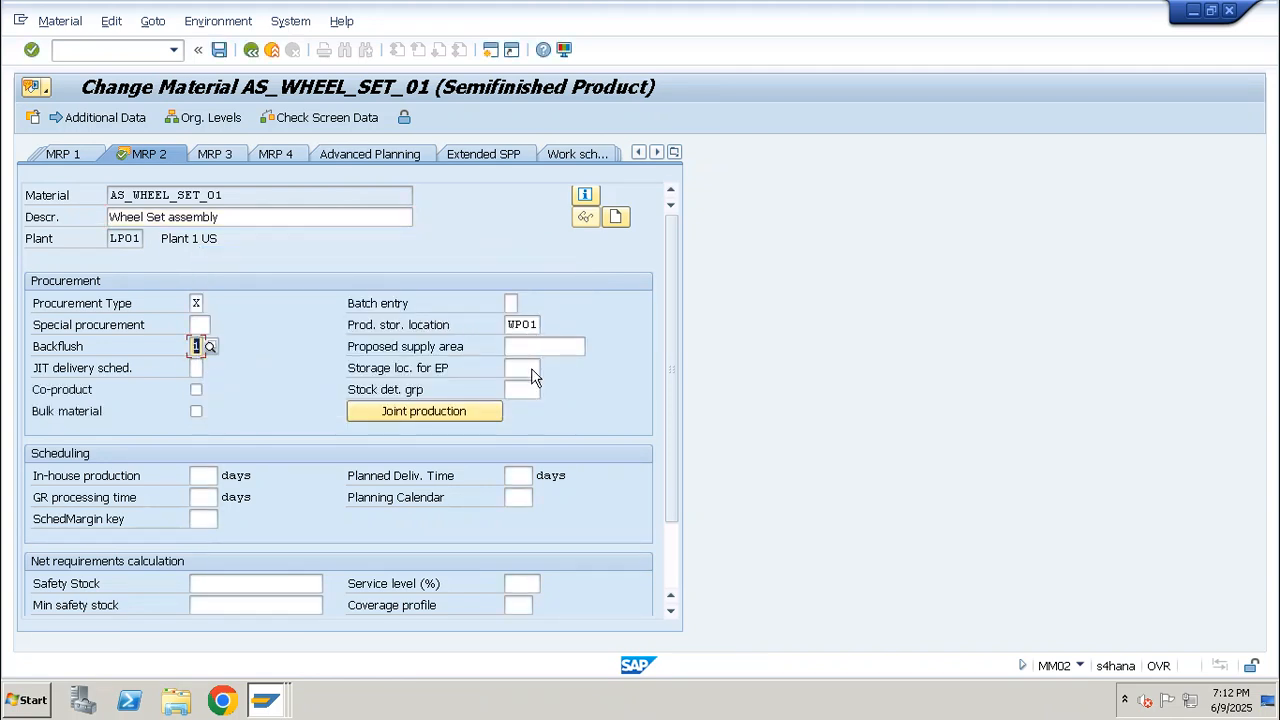
{"action": "left_click", "coordinate": [219, 49]}
{"action": "key", "text": "Return"}
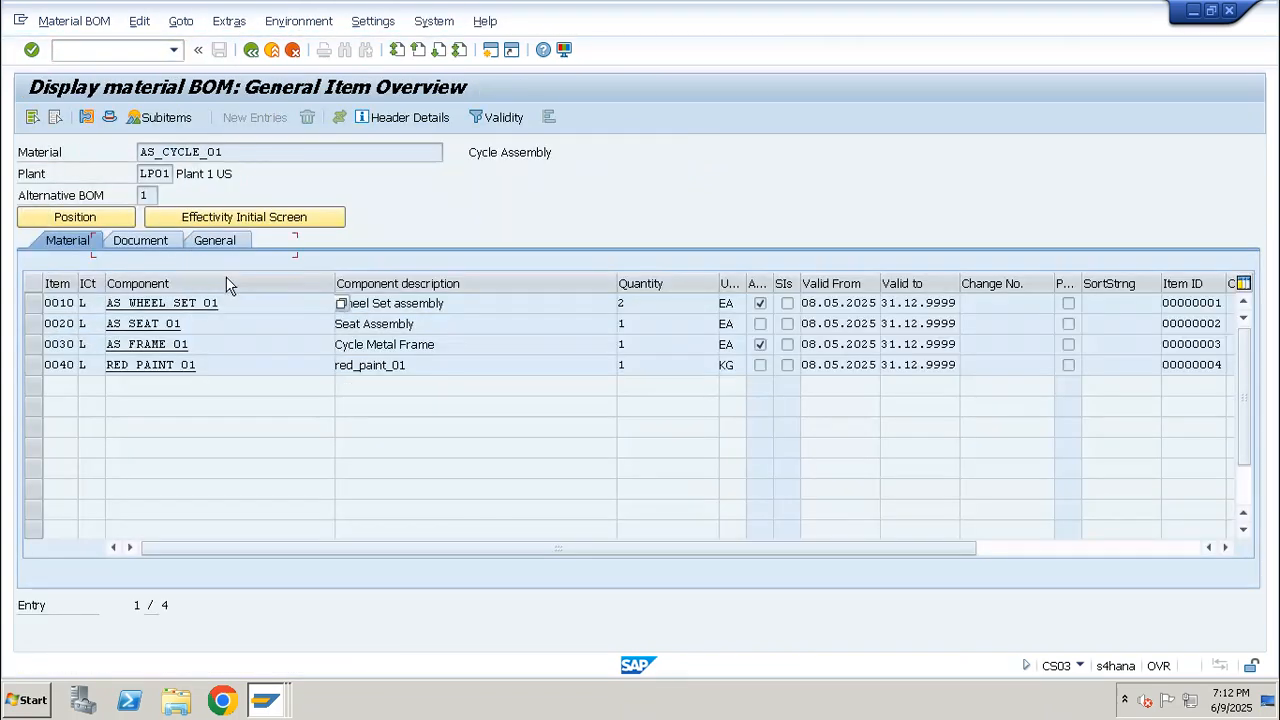
Copy component AS_SEAT_01 from the AS_CYCLE_01 BOM and open its MRP 2 view for plant LP01 in MM02
{"action": "left_click", "coordinate": [200, 328]}
{"action": "key", "text": "ctrl+c"}
{"action": "key", "text": "alt+Tab"}
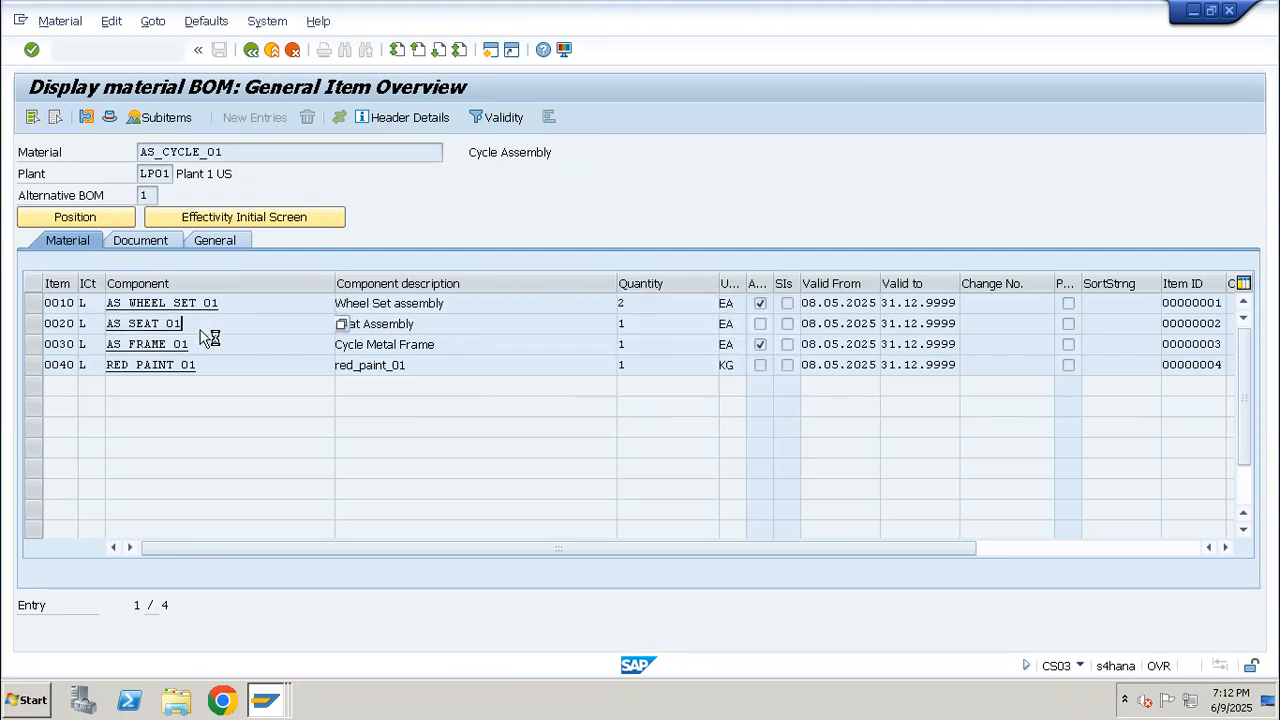
{"action": "key", "text": "ctrl+a"}
{"action": "key", "text": "ctrl+v"}
{"action": "key", "text": "Return"}
{"action": "key", "text": "Return"}
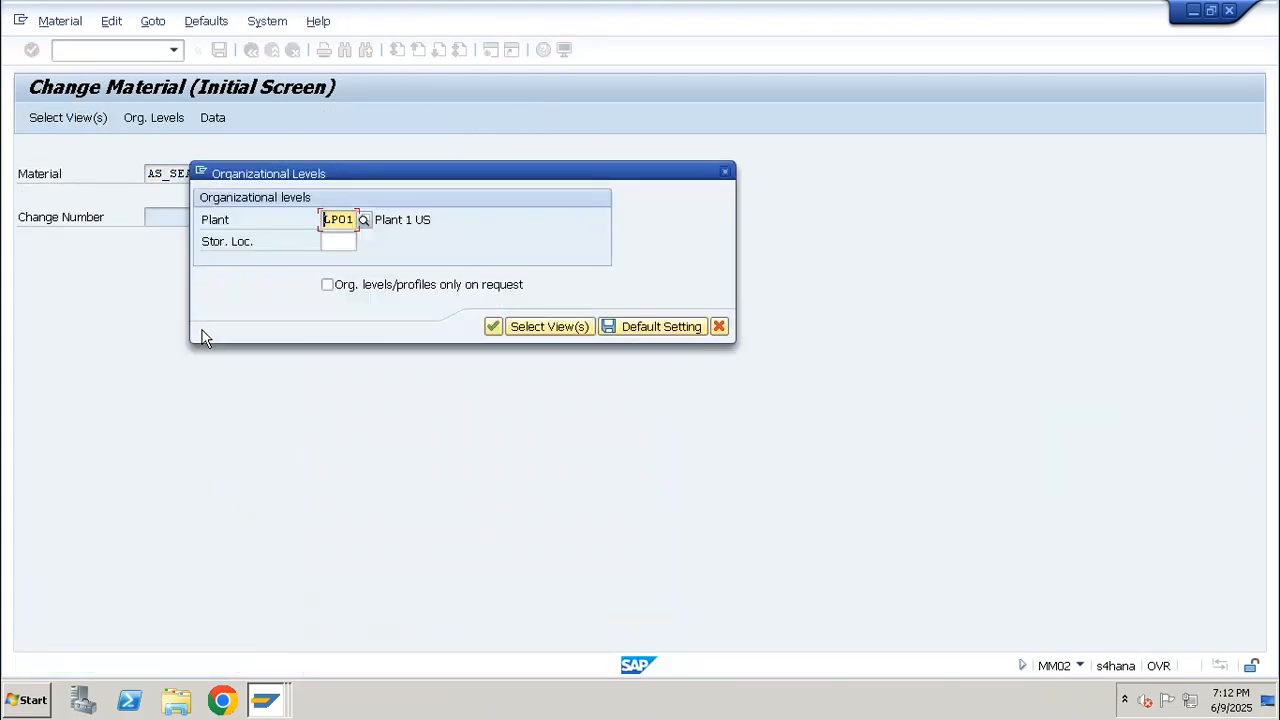
{"action": "key", "text": "Return"}
Set the Backflush indicator of AS_SEAT_01 to 1 and stay in the material without exiting
{"action": "left_click", "coordinate": [200, 344]}
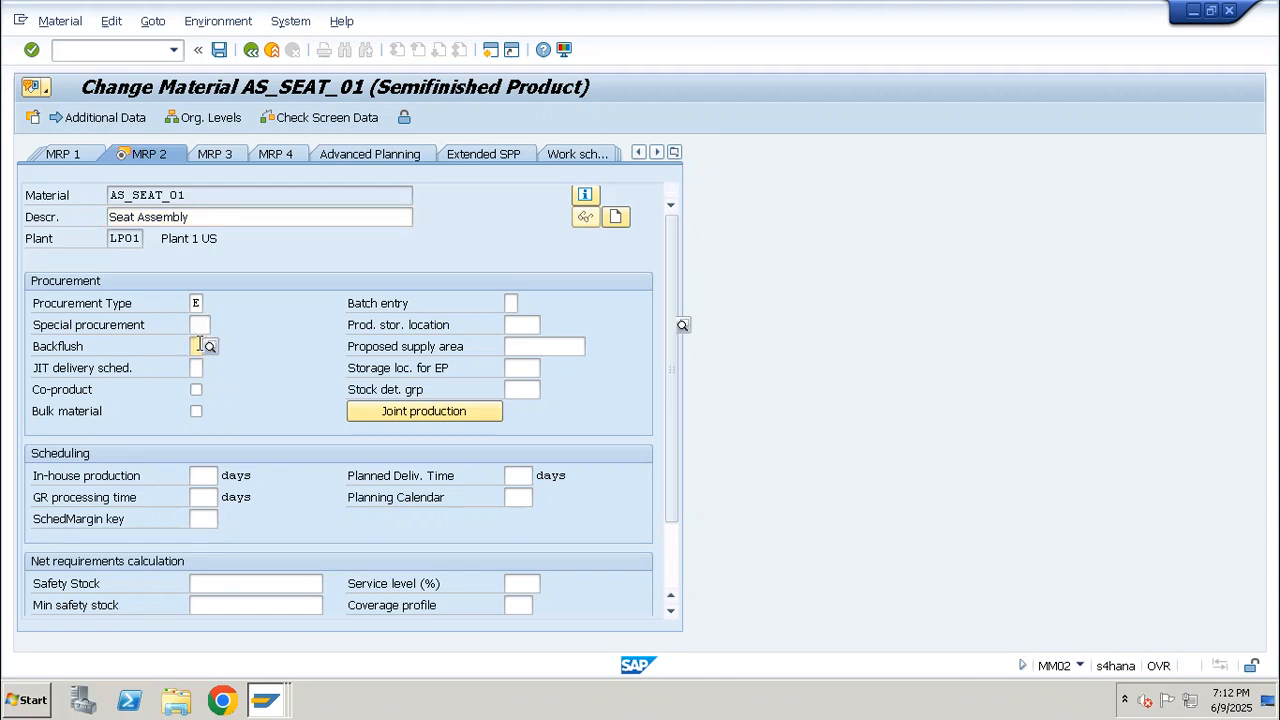
{"action": "type", "text": "1"}
{"action": "key", "text": "Return"}
{"action": "key", "text": "Return"}
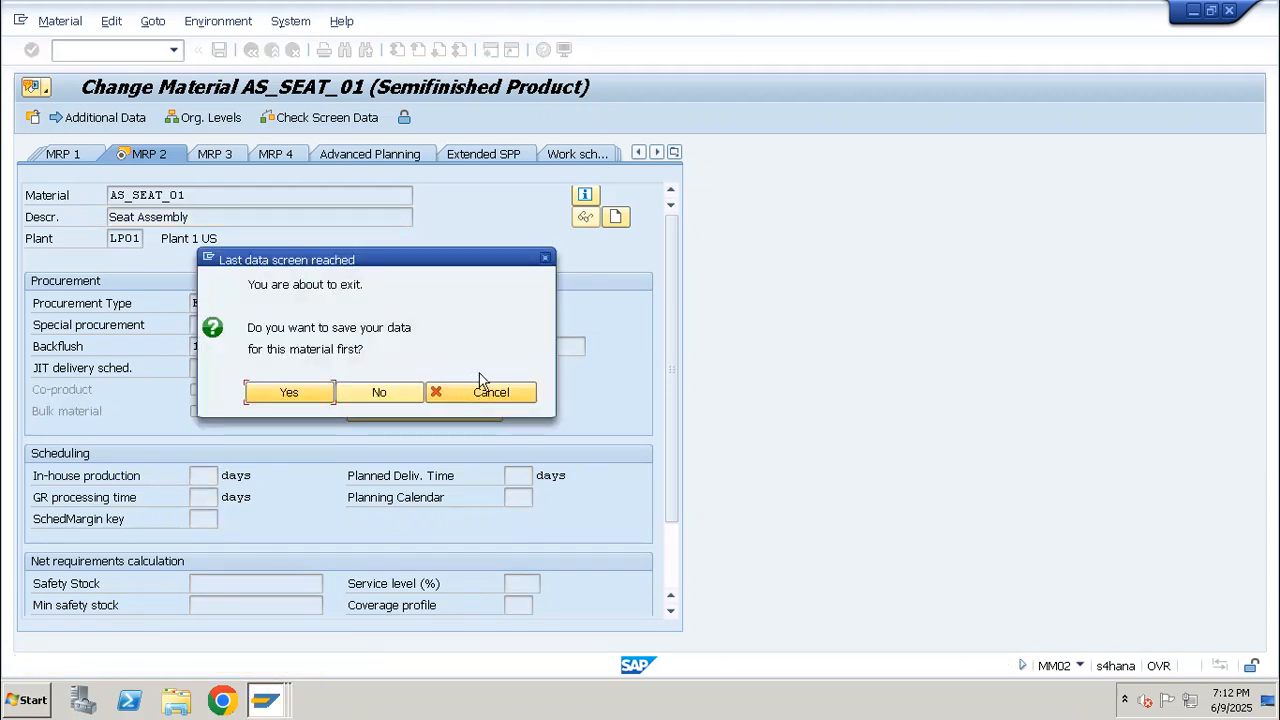
{"action": "left_click", "coordinate": [492, 396]}
Set the production storage location of AS_SEAT_01 to WP01 and save the material
{"action": "left_click", "coordinate": [519, 328]}
{"action": "type", "text": "wp01"}
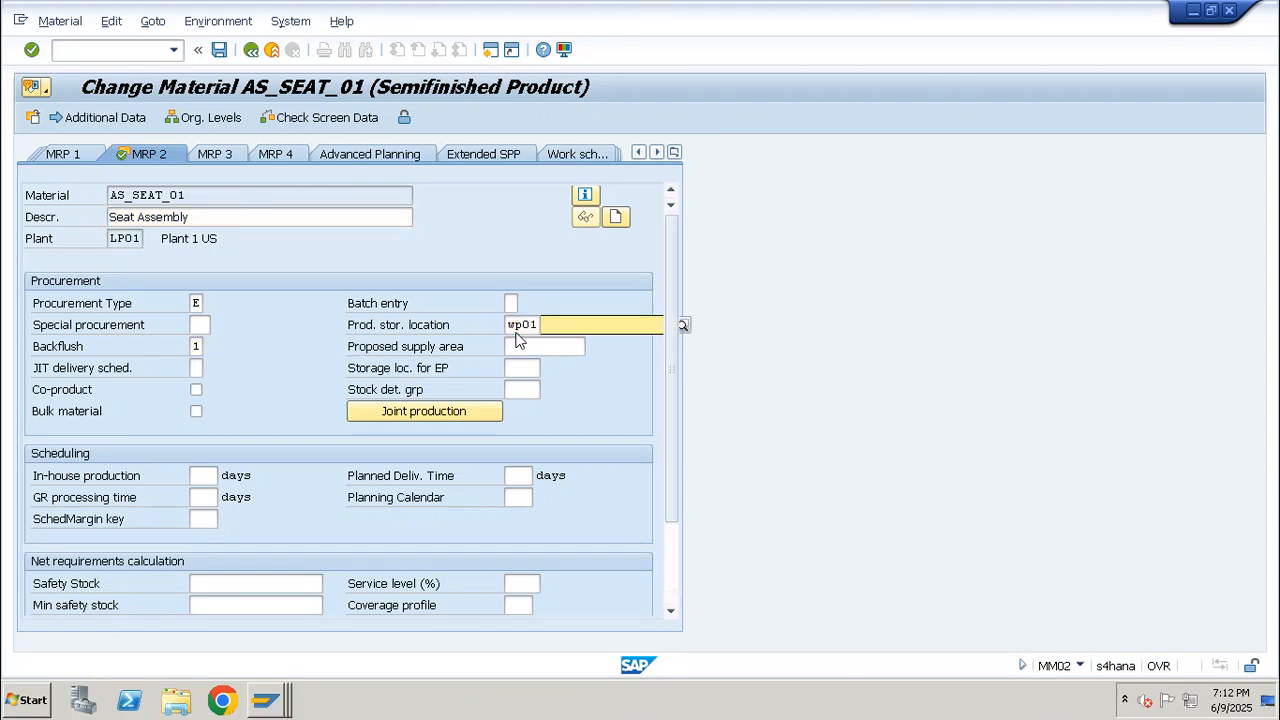
{"action": "key", "text": "Return"}
{"action": "key", "text": "Return"}
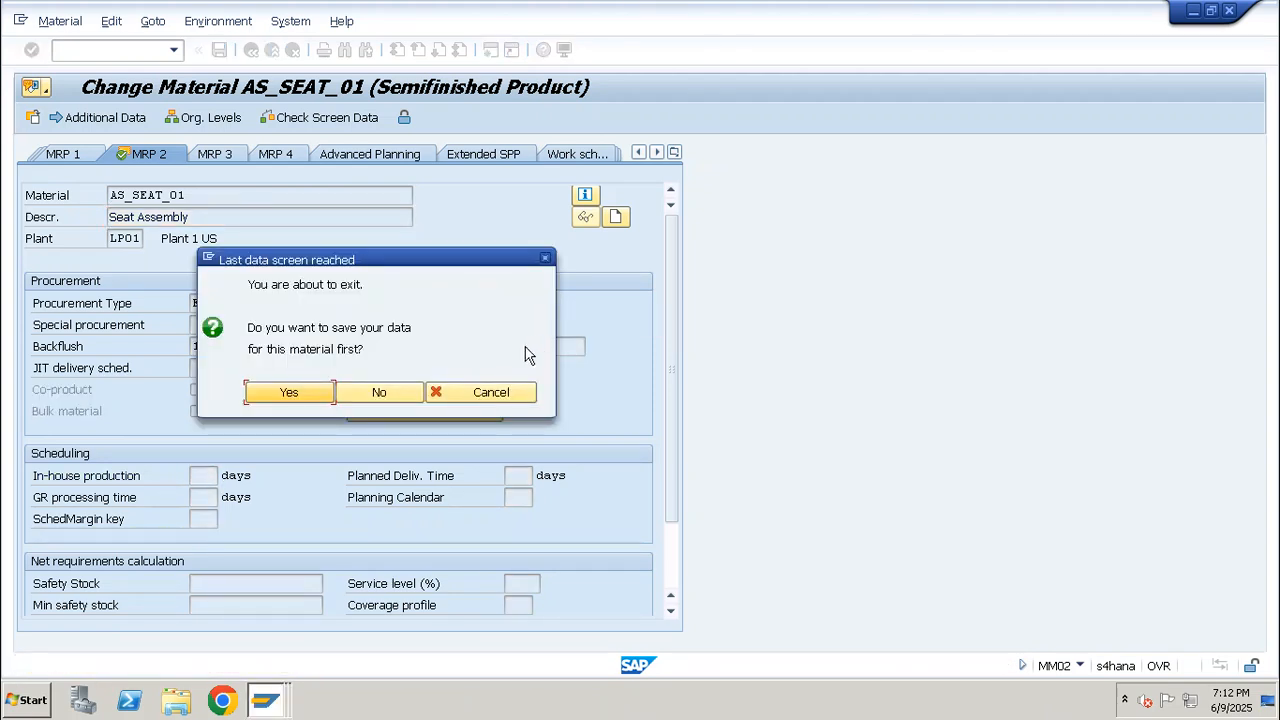
{"action": "left_click", "coordinate": [502, 397]}
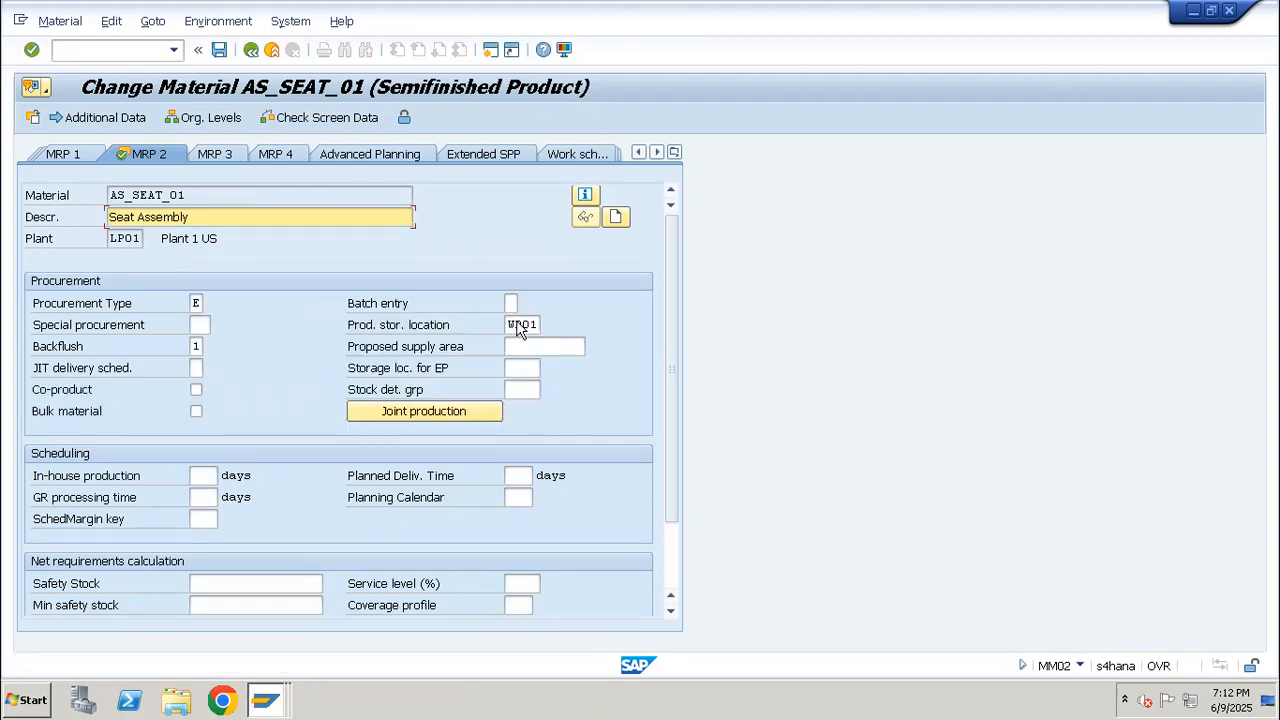
{"action": "key", "text": "ctrl+s"}
{"action": "key", "text": "Return"}
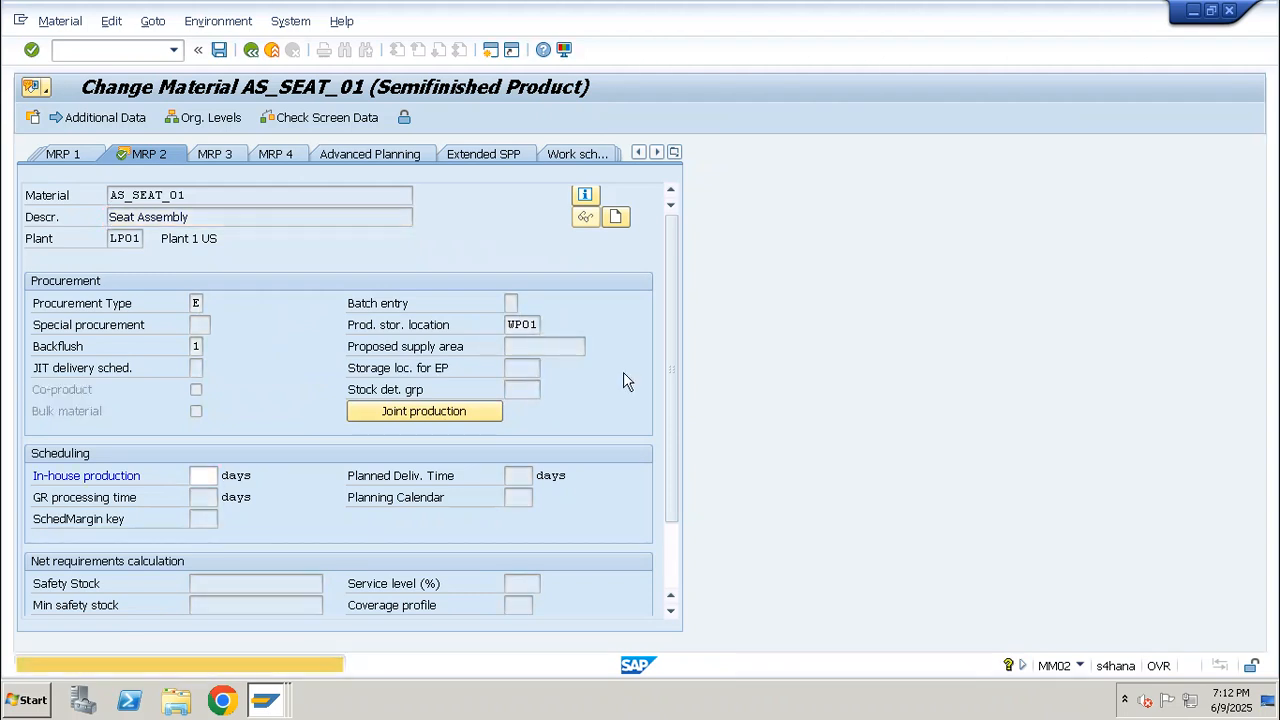
{"action": "key", "text": "Return"}
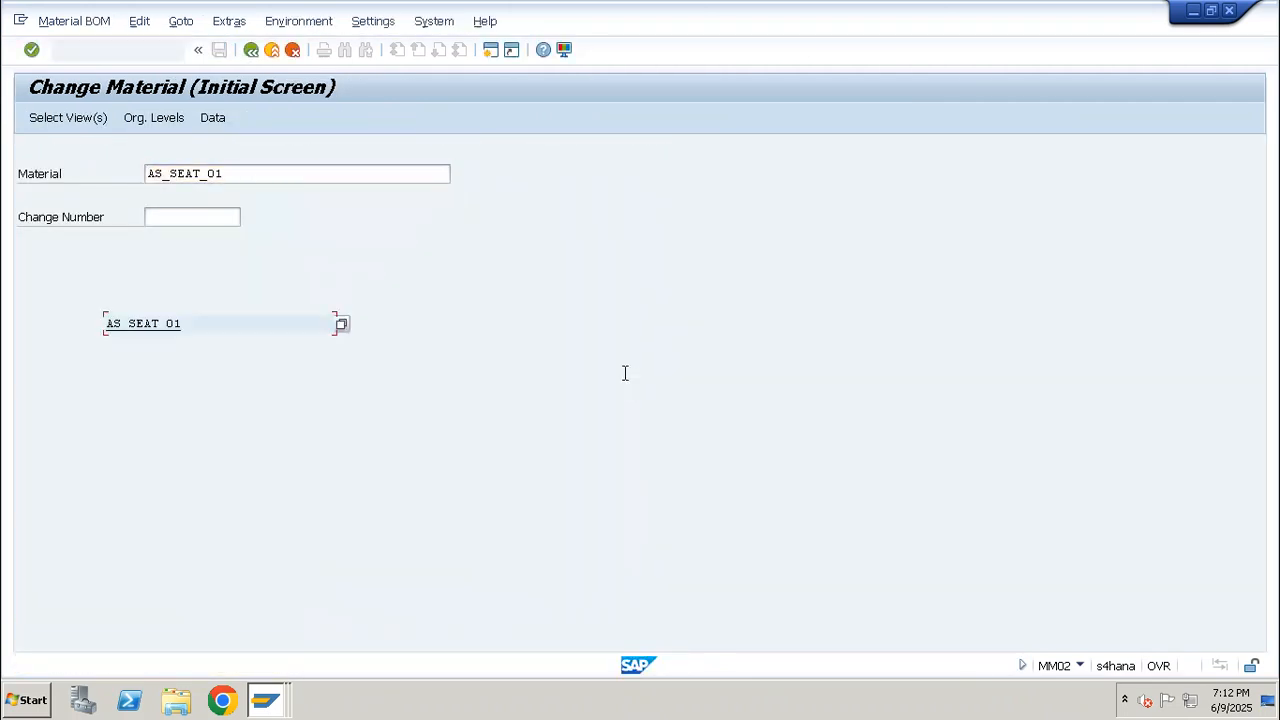
Copy component AS_FRAME_01 from the AS_CYCLE_01 BOM and open its MRP 2 view for plant LP01 in MM02
{"action": "double_click", "coordinate": [220, 337]}
{"action": "key", "text": "ctrl+c"}
{"action": "key", "text": "alt+Tab"}
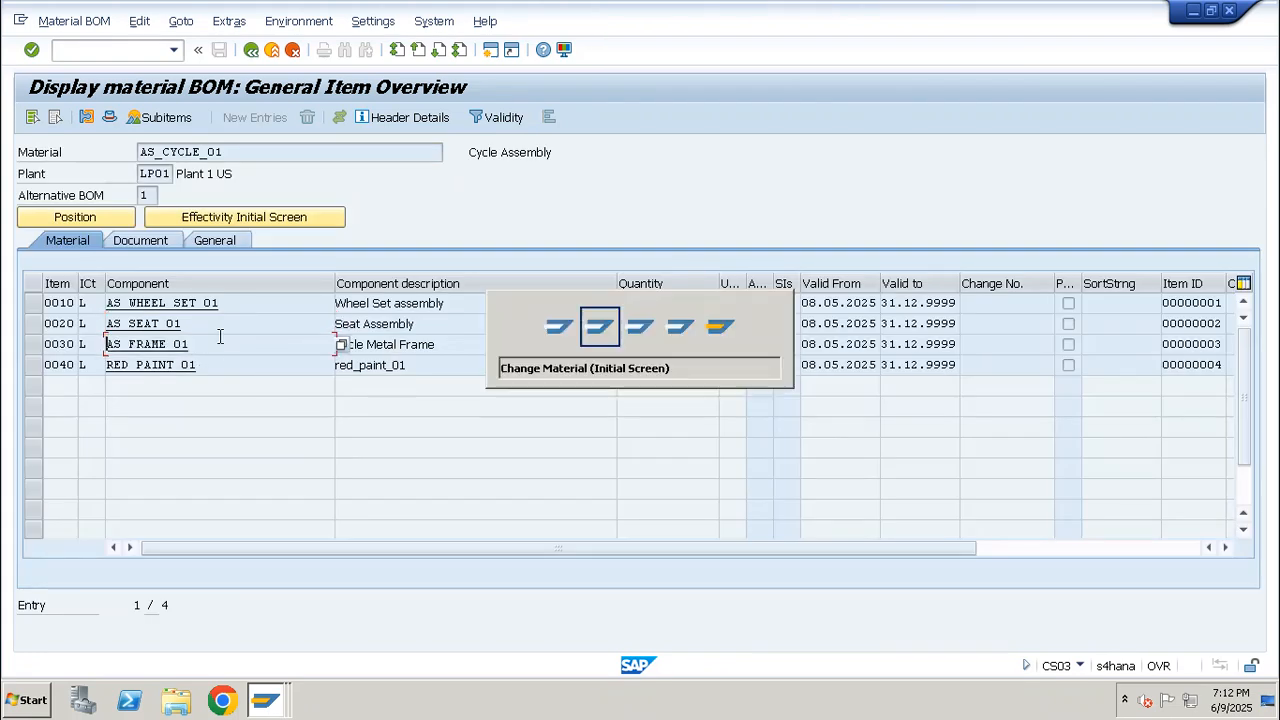
{"action": "key", "text": "ctrl+v"}
{"action": "key", "text": "Return"}
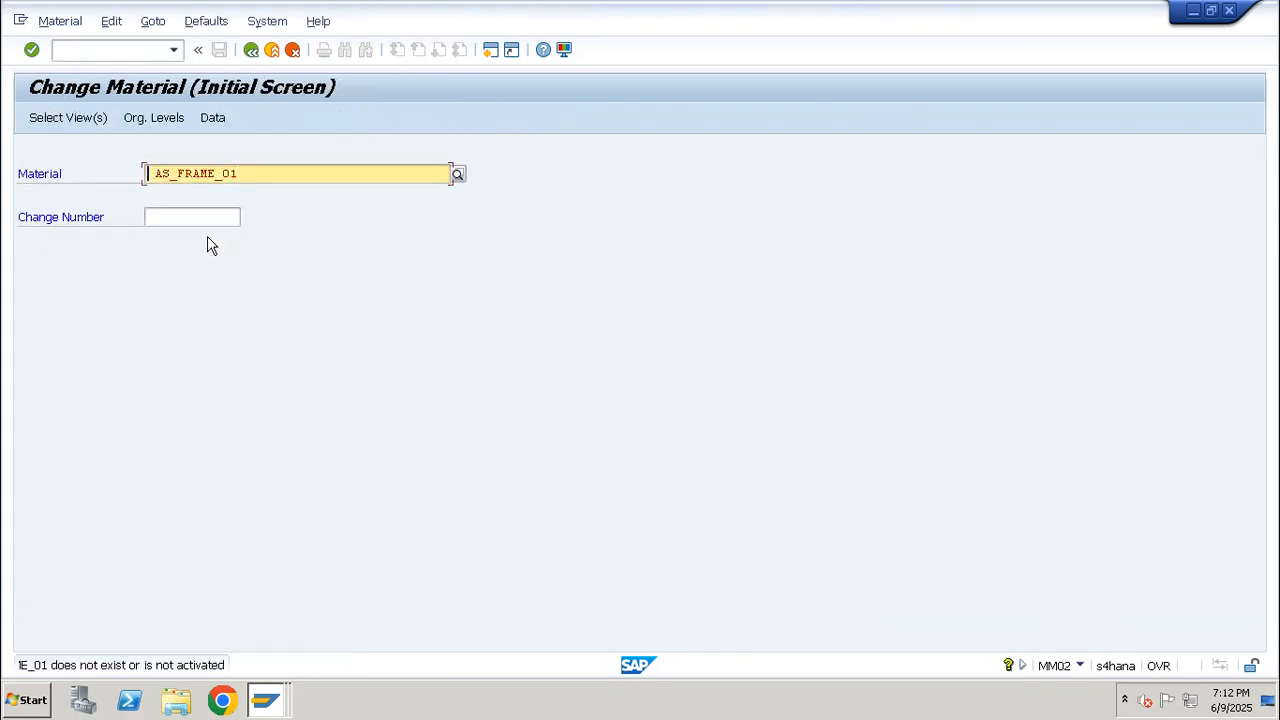
{"action": "key", "text": "ctrl+a"}
{"action": "key", "text": "ctrl+v"}
{"action": "key", "text": "Return"}
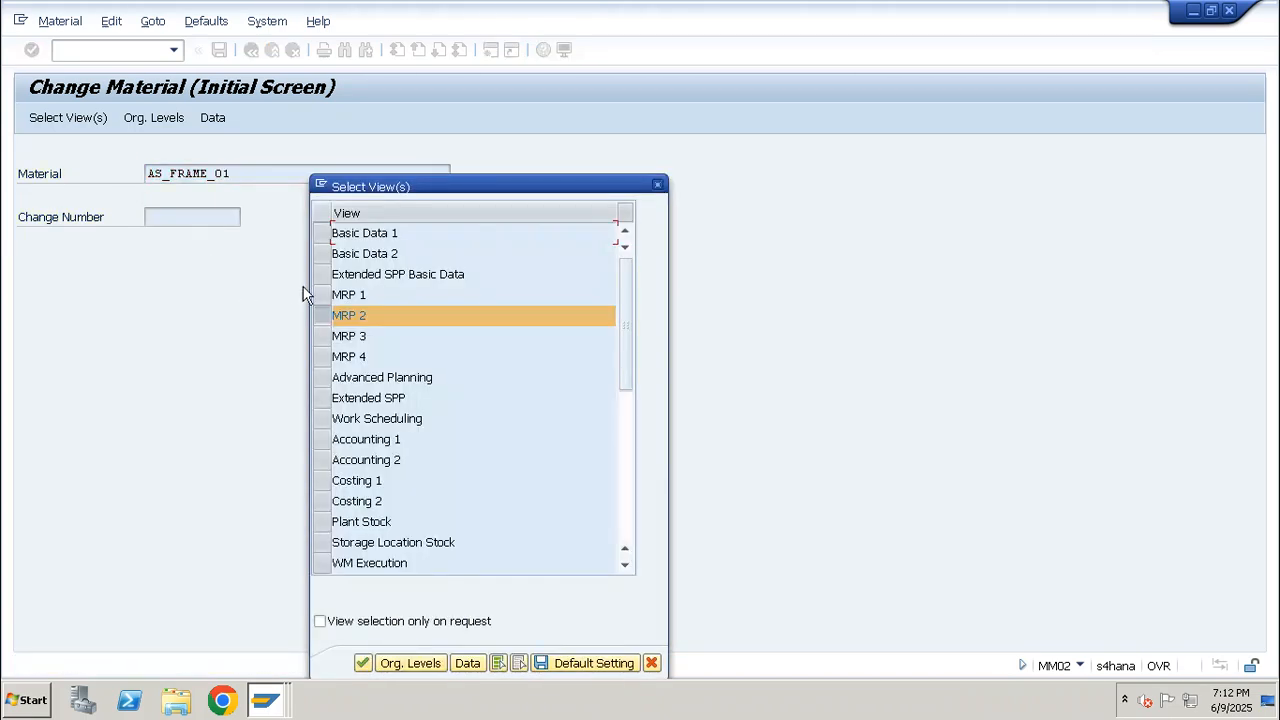
{"action": "key", "text": "Return"}
{"action": "key", "text": "Return"}
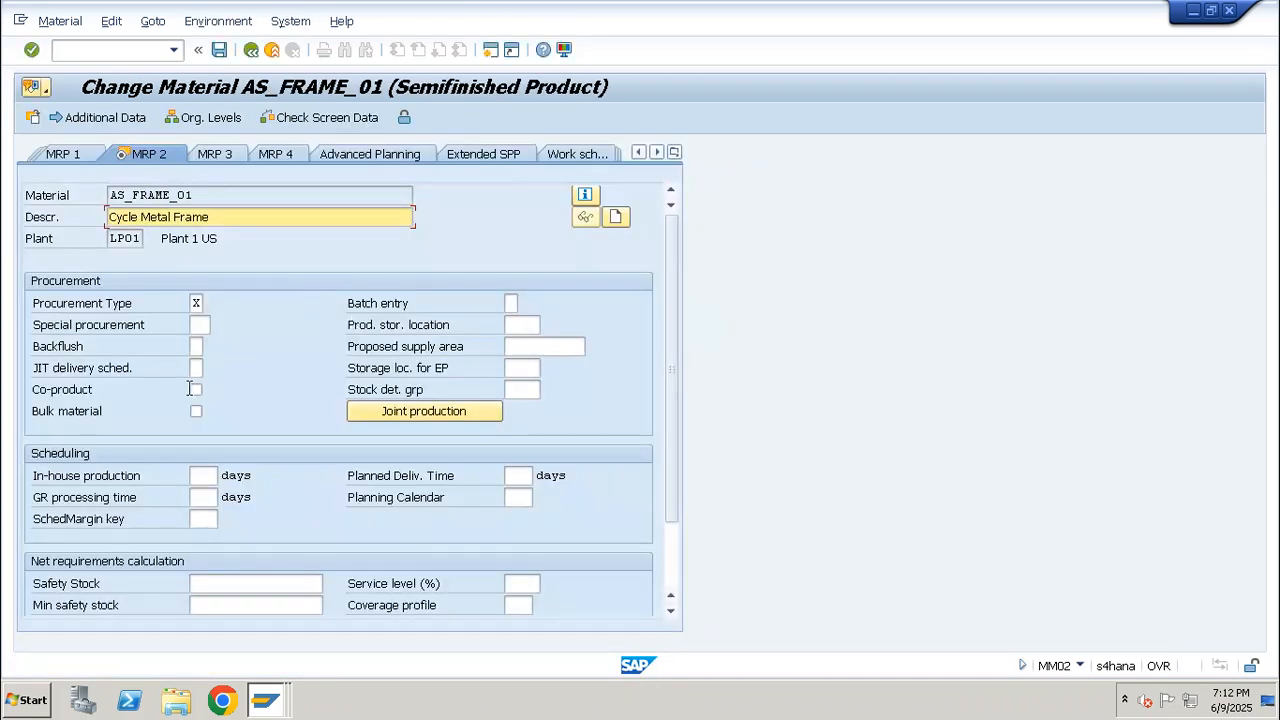
Set AS_FRAME_01 to Backflush 1 with production storage location WP01 and save the material
{"action": "left_click", "coordinate": [198, 347]}
{"action": "type", "text": "1"}
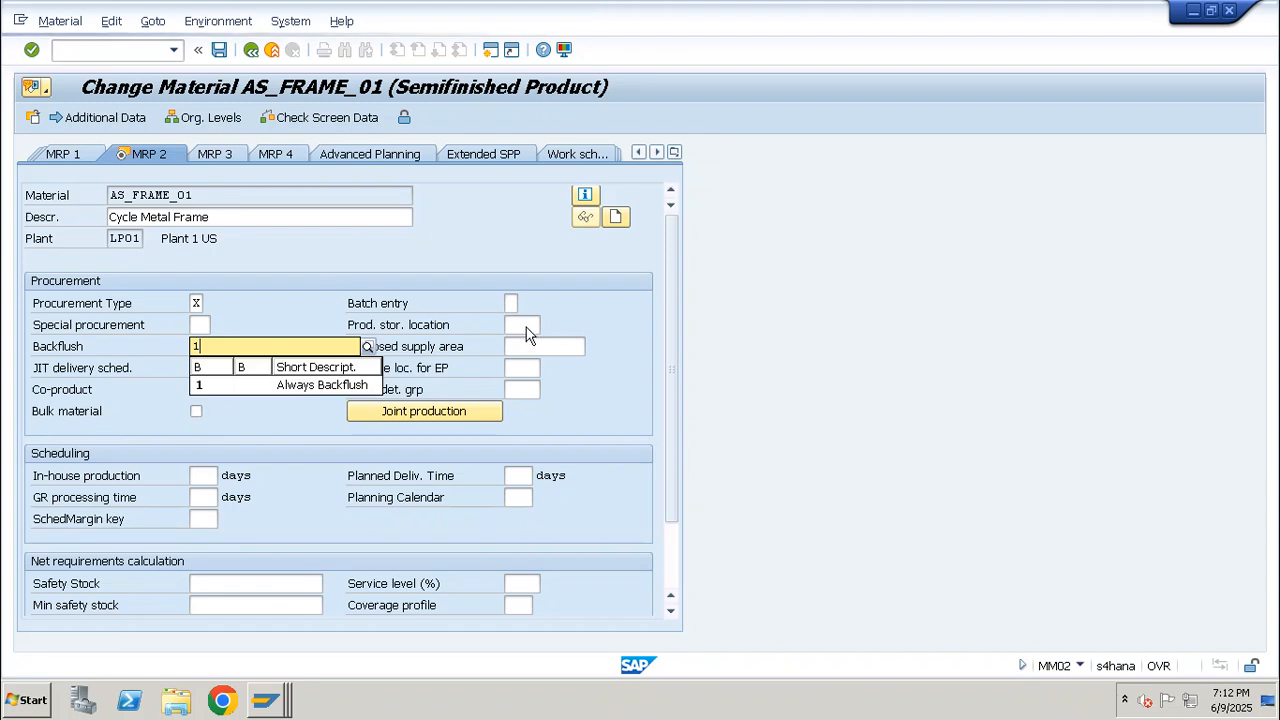
{"action": "left_click", "coordinate": [525, 323]}
{"action": "key", "text": "space"}
{"action": "key", "text": "Down"}
{"action": "key", "text": "Return"}
{"action": "key", "text": "Return"}
{"action": "key", "text": "Return"}
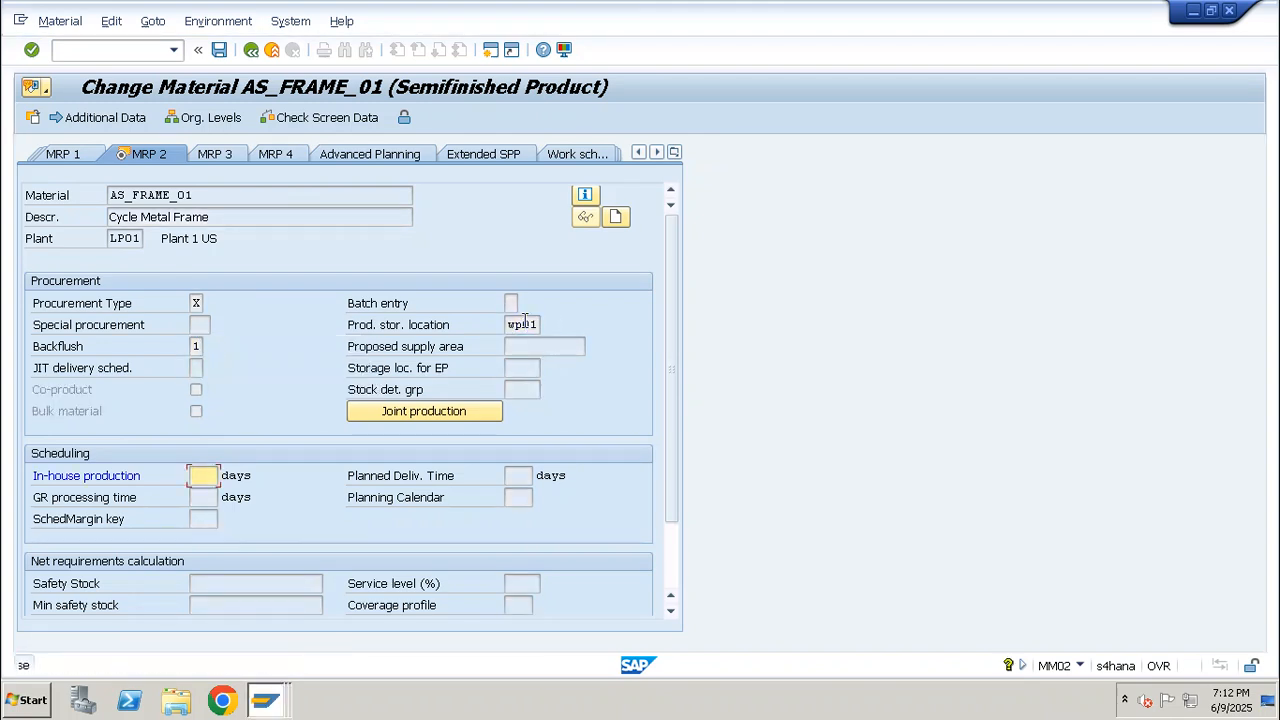
{"action": "key", "text": "Return"}
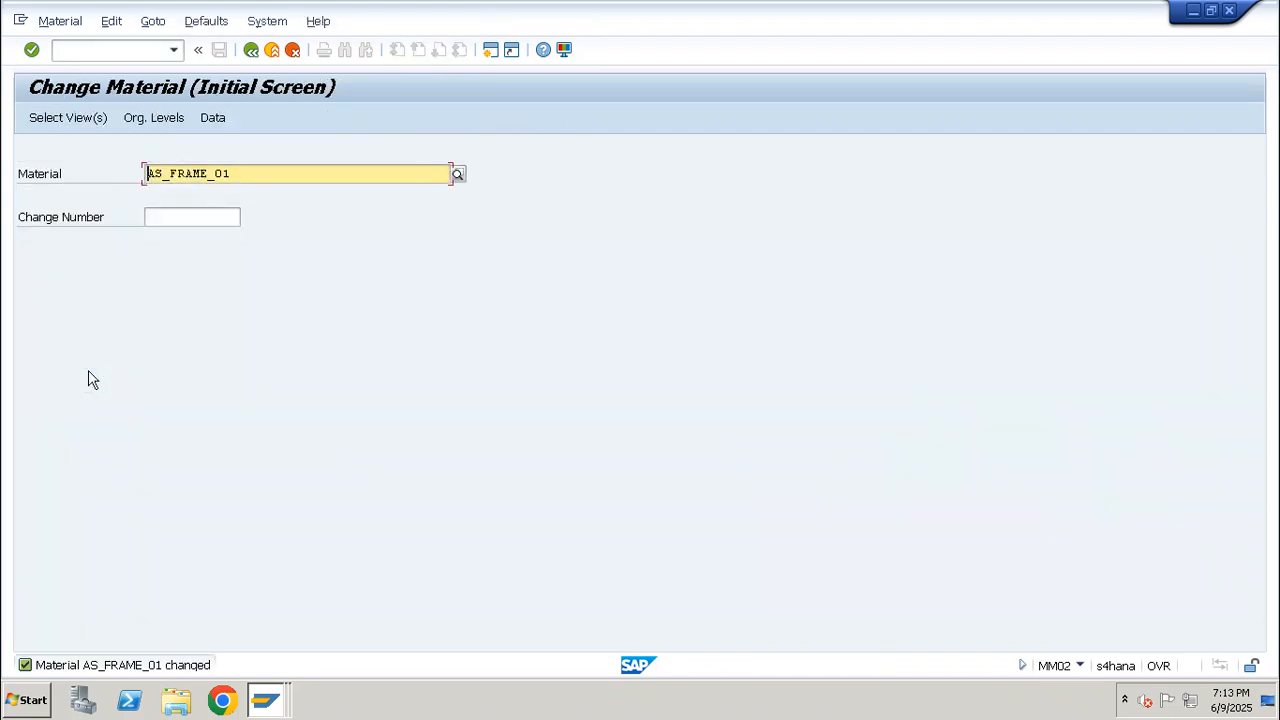
Open the MRP 2 view of the BOM component RED_PAINT_01 for plant LP01 in MM02
{"action": "key", "text": "ctrl+v"}
{"action": "key", "text": "Return"}
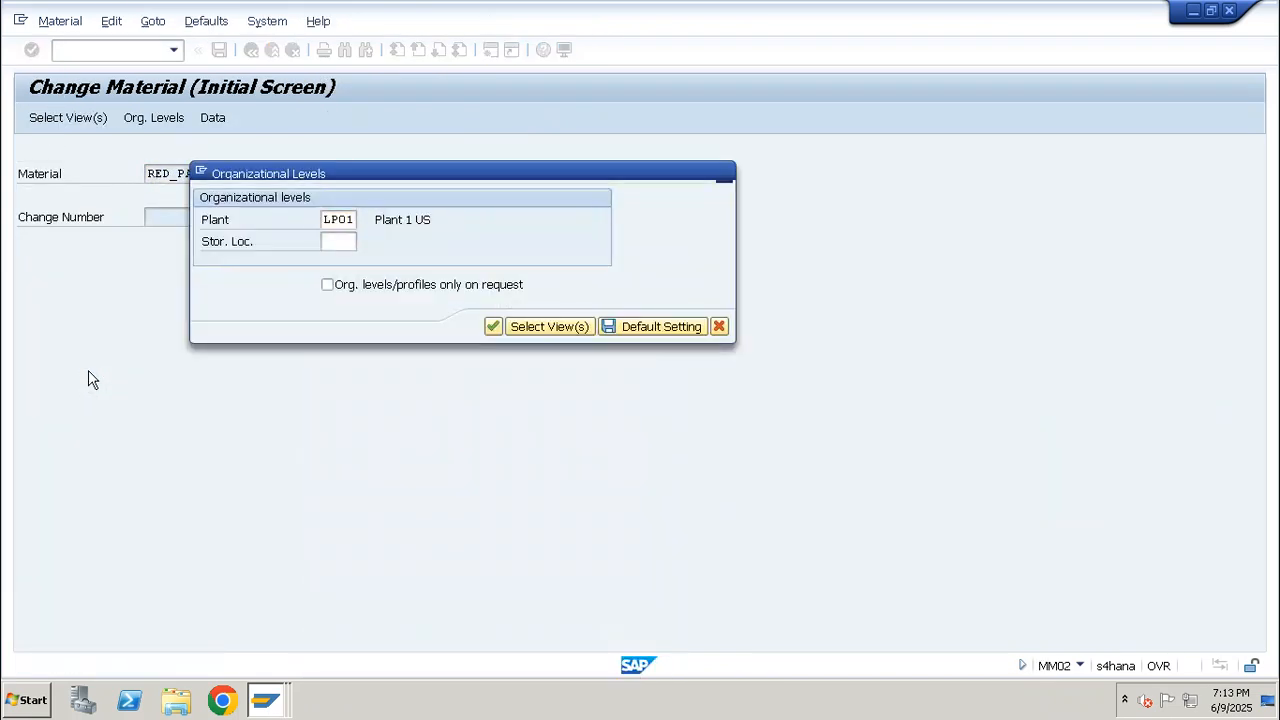
{"action": "key", "text": "Return"}
Set the Backflush indicator of RED_PAINT_01 to 1, leave its production storage location empty, and save the material
{"action": "left_click", "coordinate": [196, 346]}
{"action": "type", "text": "1"}
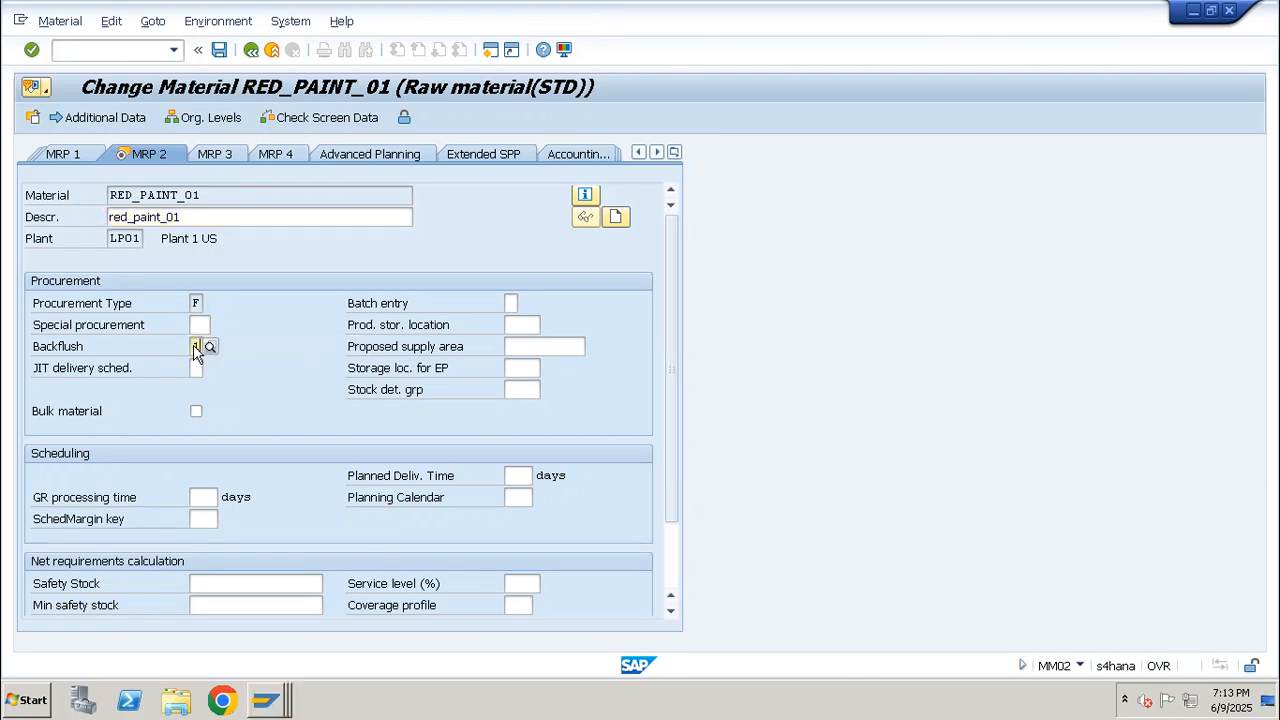
{"action": "key", "text": "Return"}
{"action": "key", "text": "Return"}
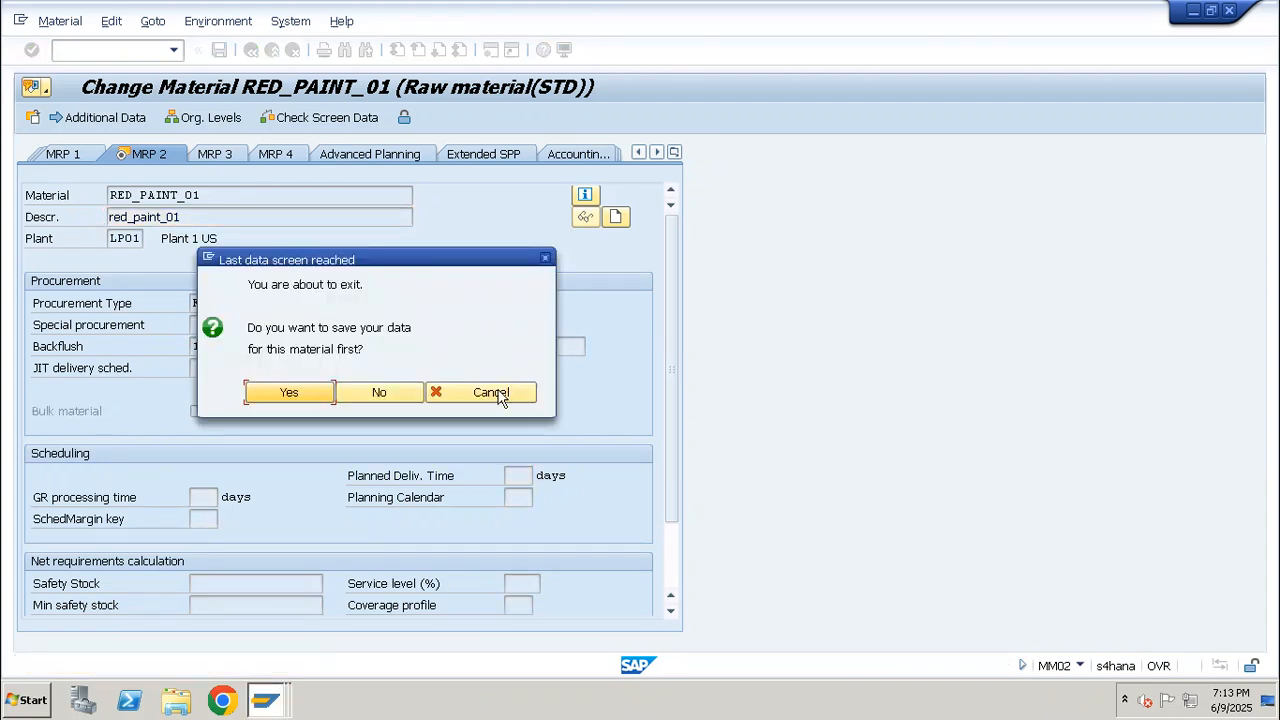
{"action": "left_click", "coordinate": [503, 396]}
{"action": "left_click", "coordinate": [521, 324]}
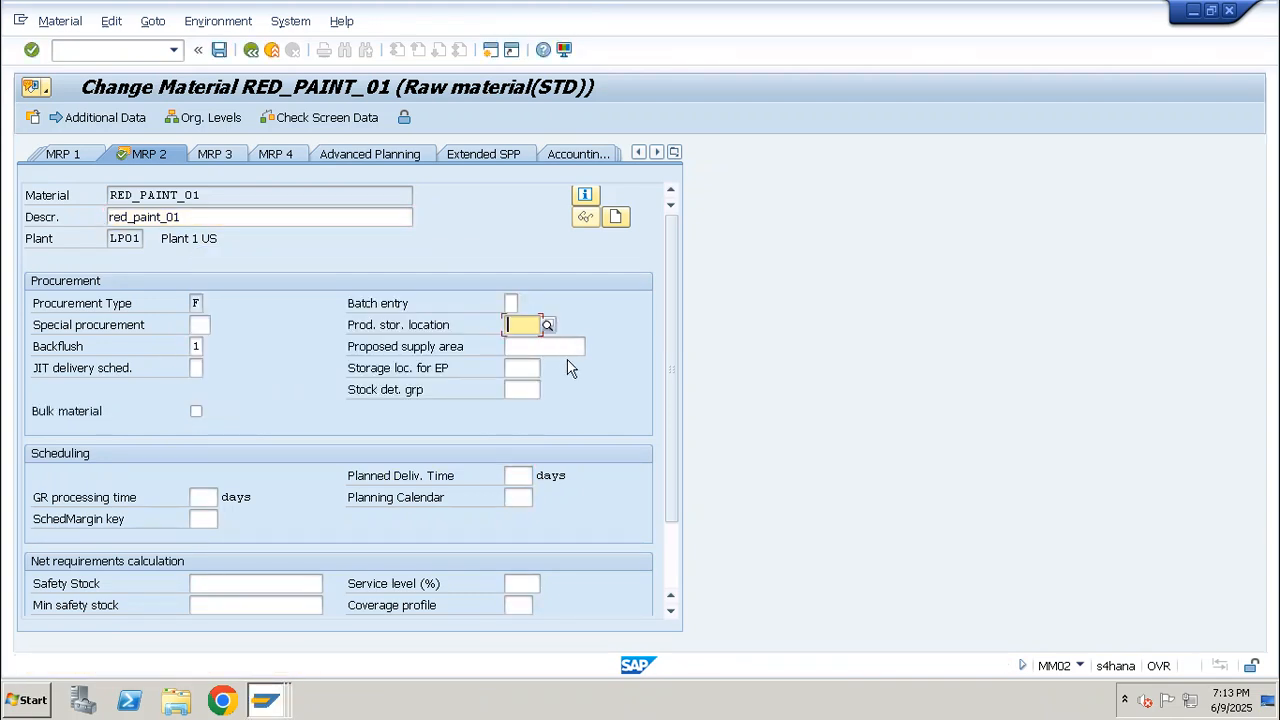
{"action": "left_click", "coordinate": [219, 49]}
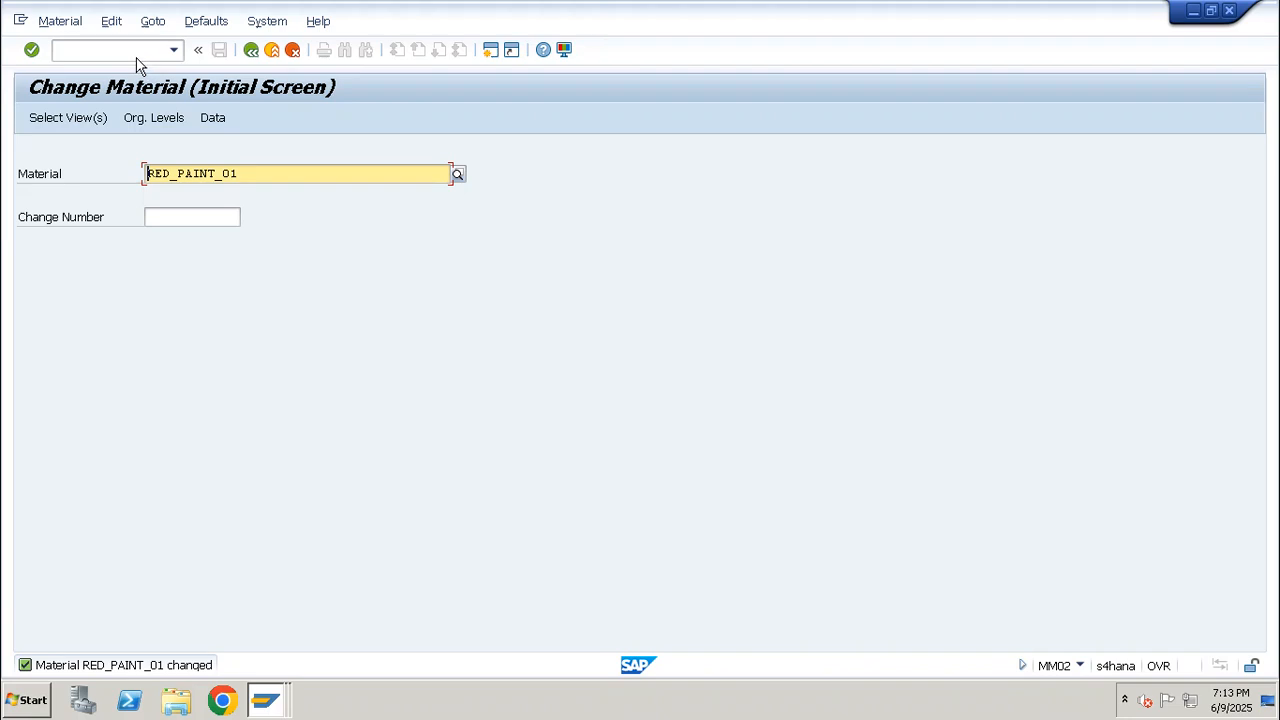
Open transaction CO01 and start a production order for AS_CYCLE_01 in plant LP01 with order type PP01
{"action": "left_click", "coordinate": [133, 52]}
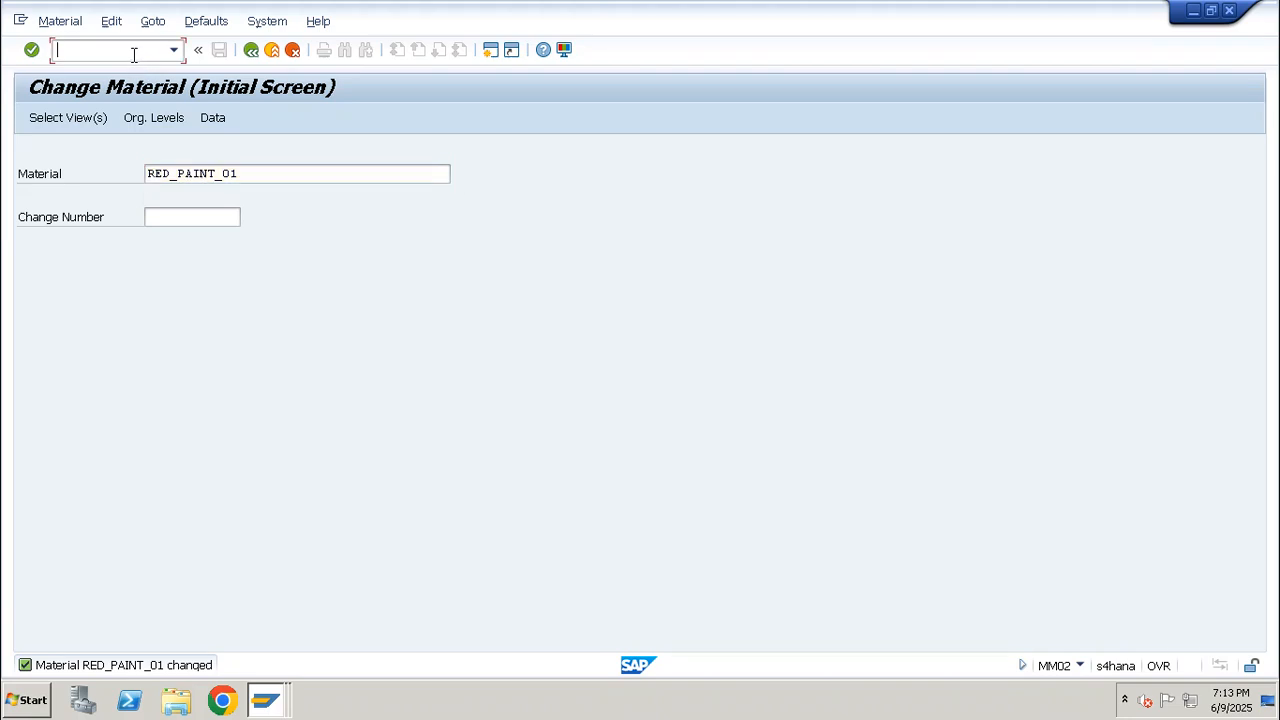
{"action": "type", "text": "/nco01"}
{"action": "key", "text": "Return"}
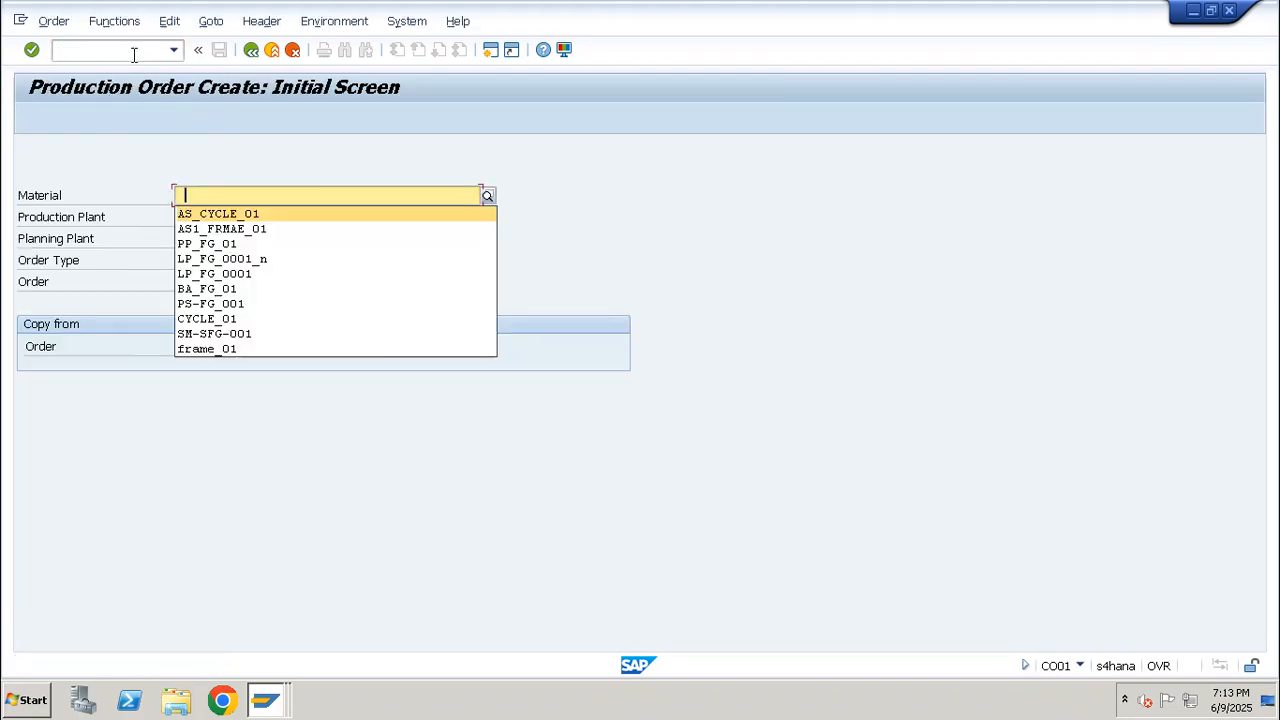
{"action": "key", "text": "Return"}
{"action": "key", "text": "Return"}
Set the order's total quantity to 10 EA and its scheduling type to 4 Current date
{"action": "type", "text": "100"}
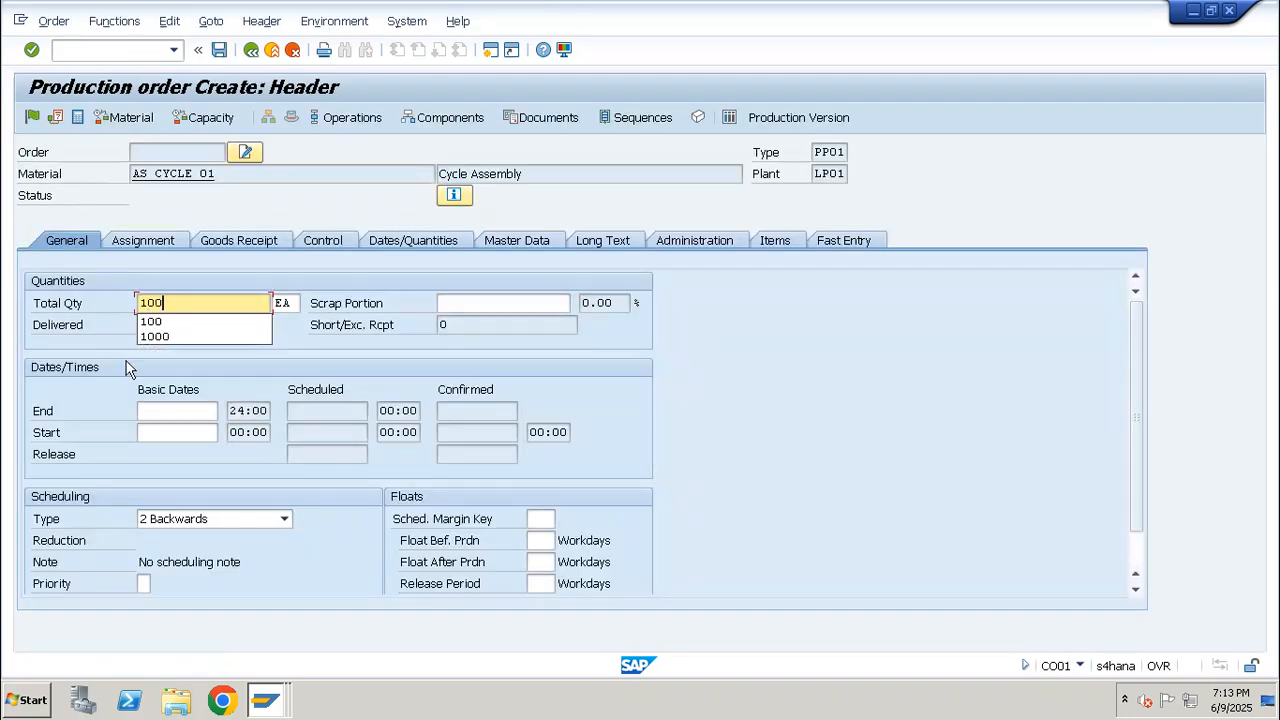
{"action": "key", "text": "BackSpace"}
{"action": "key", "text": "BackSpace"}
{"action": "type", "text": "0"}
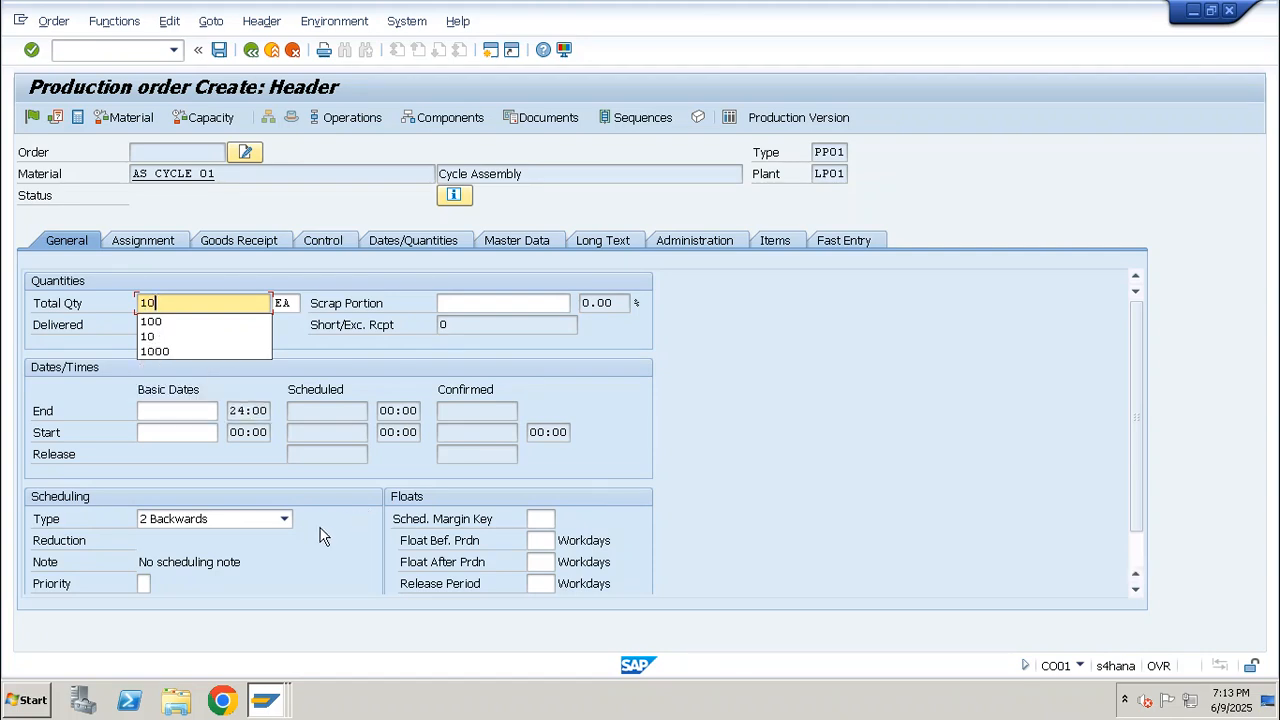
{"action": "left_click", "coordinate": [190, 519]}
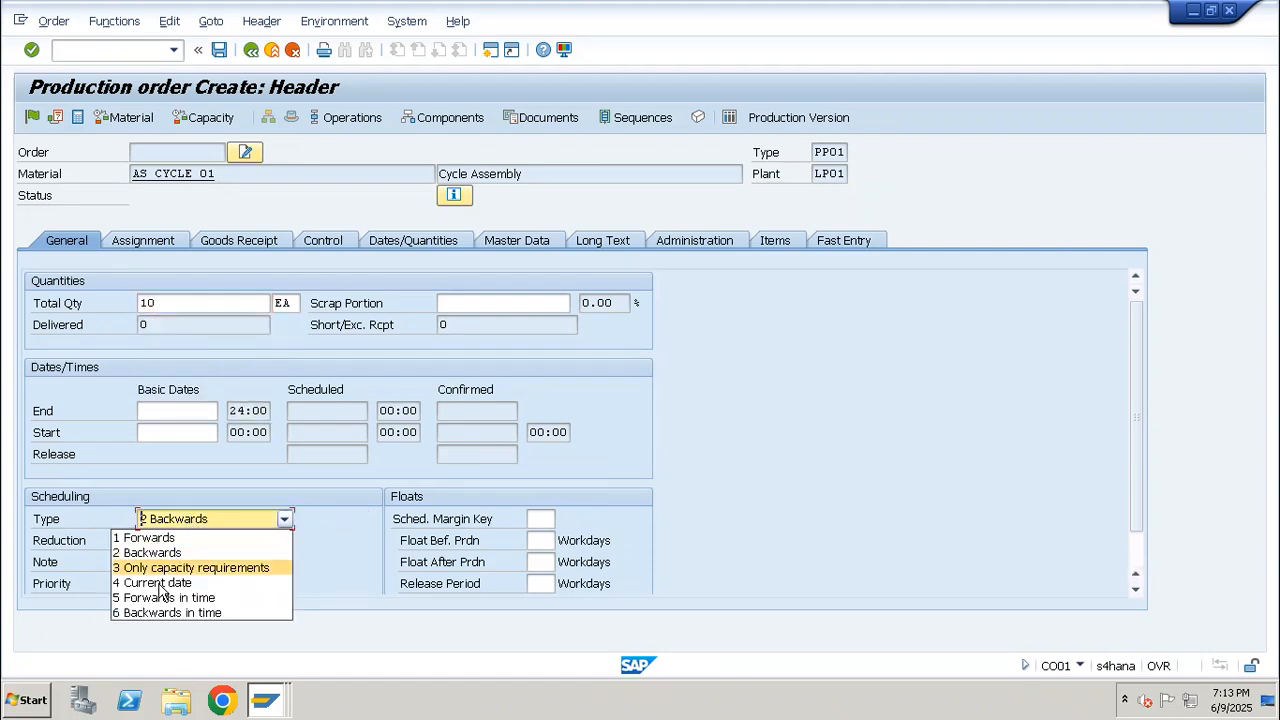
{"action": "left_click", "coordinate": [158, 584]}
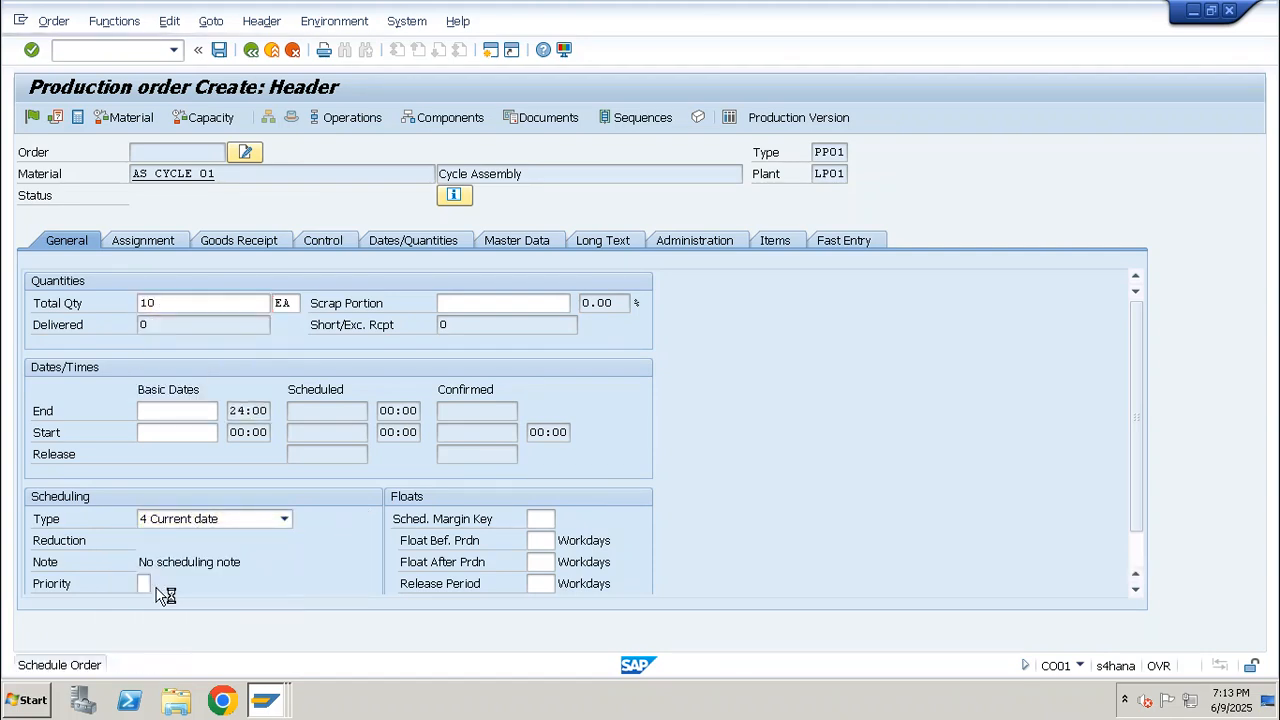
Assign profit center SAP-DUMMY to the production order
{"action": "left_click", "coordinate": [147, 242]}
{"action": "left_click", "coordinate": [230, 584]}
{"action": "key", "text": "Down"}
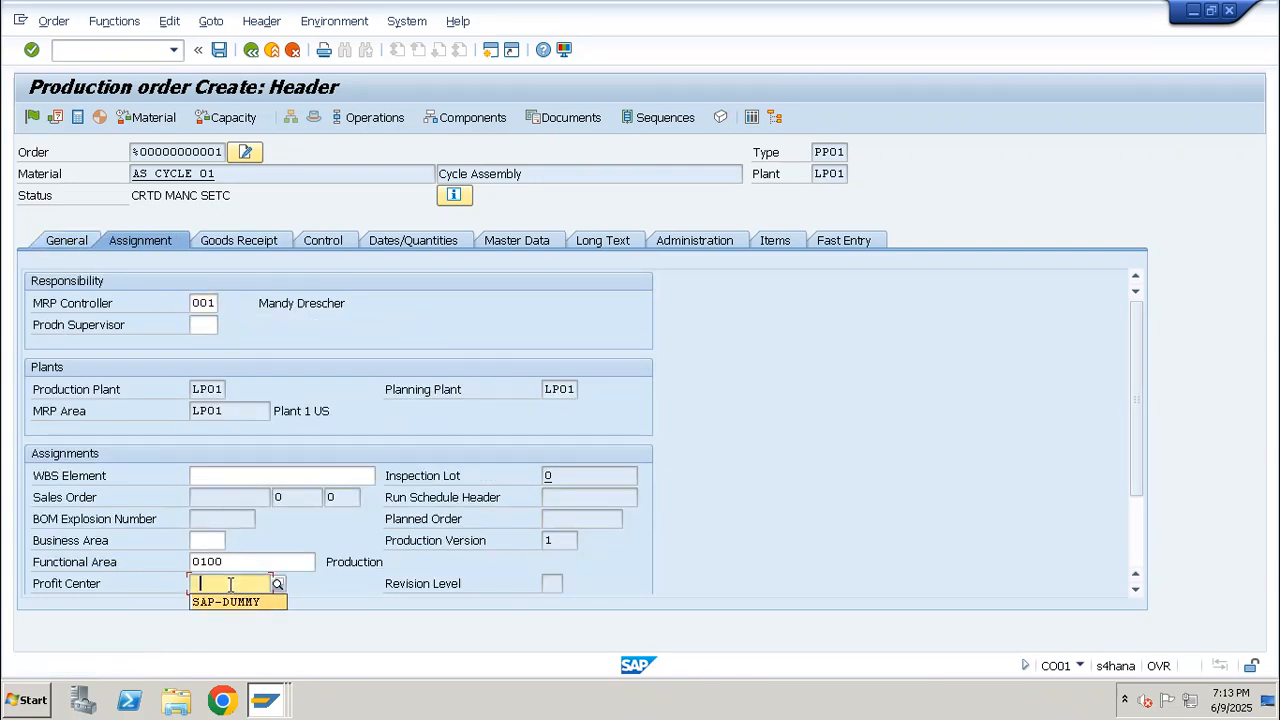
{"action": "key", "text": "Return"}
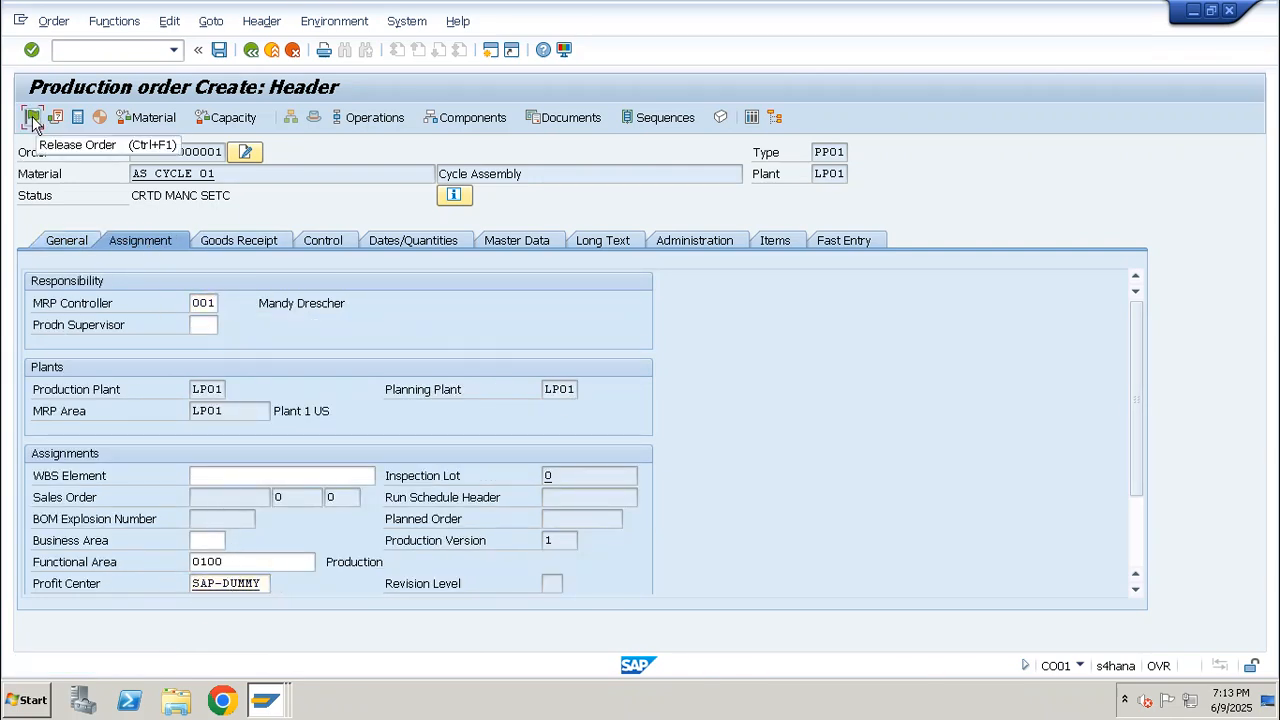
Release the AS_CYCLE_01 production order and save it despite the cost calculation error
{"action": "left_click", "coordinate": [32, 117]}
{"action": "left_click", "coordinate": [219, 49]}
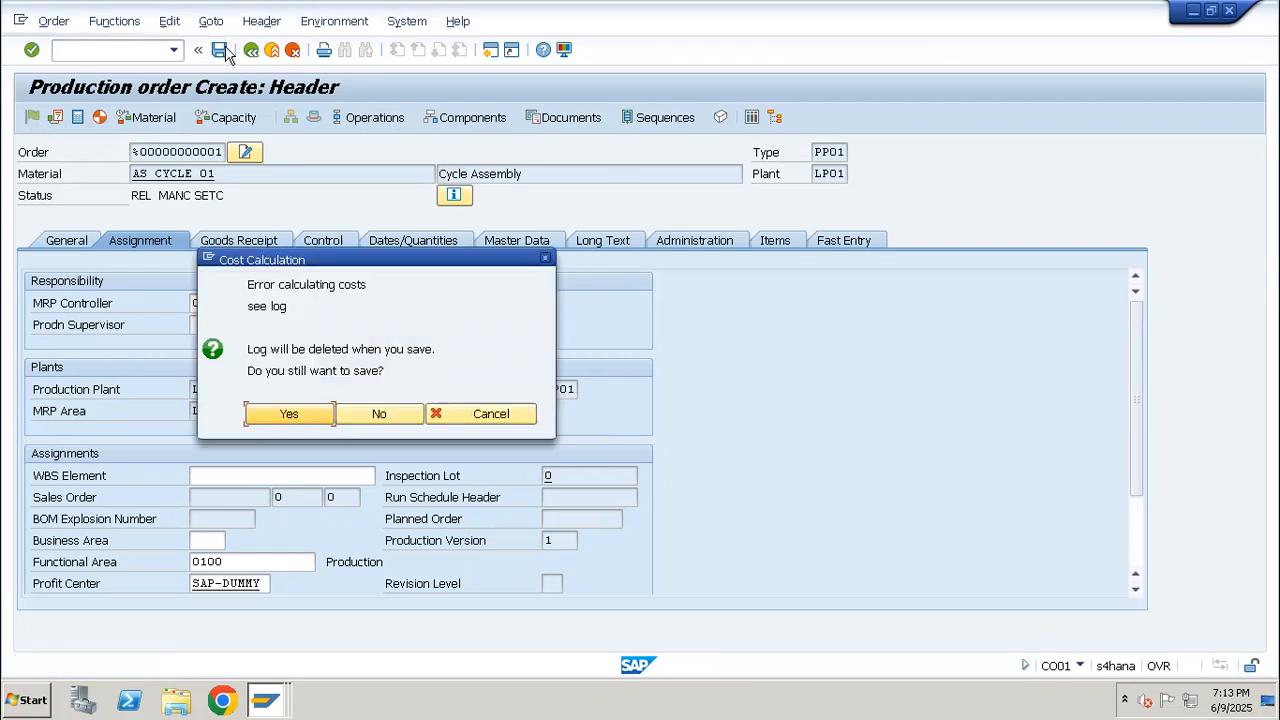
{"action": "left_click", "coordinate": [289, 414]}
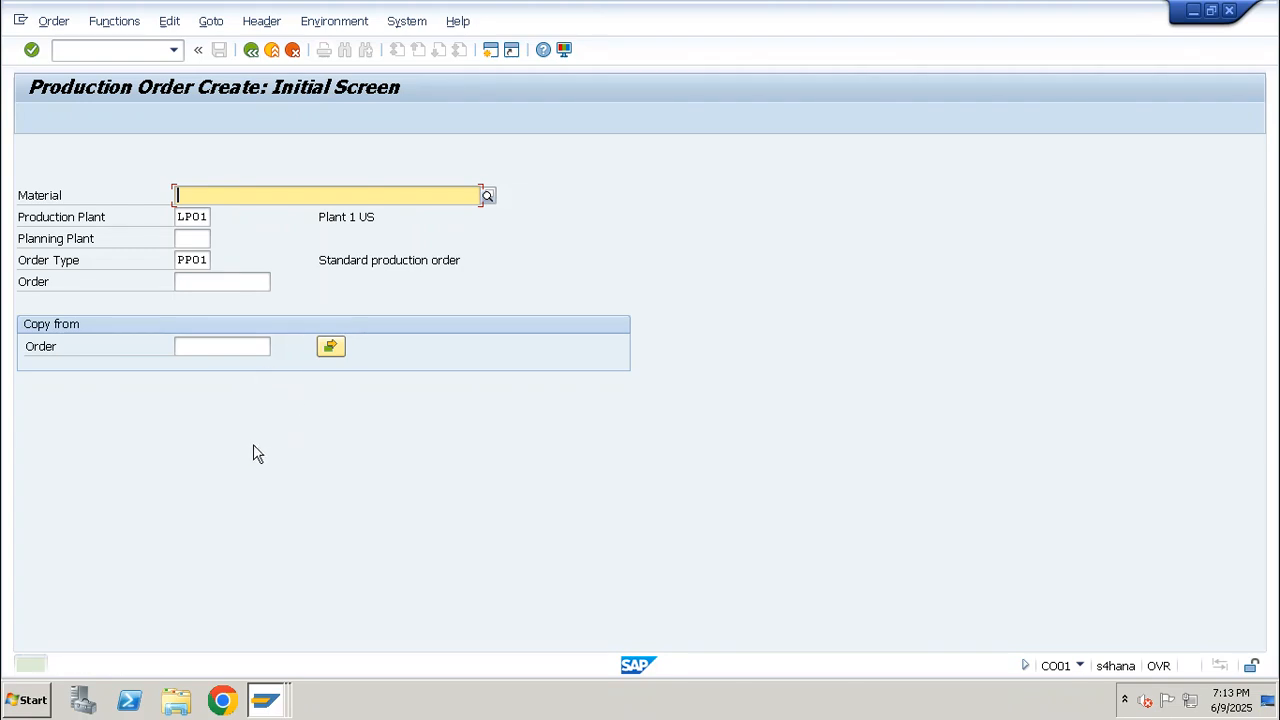
Look up the new order in CO03 and start a CO11N time ticket for its operation 0010
{"action": "left_click", "coordinate": [91, 54]}
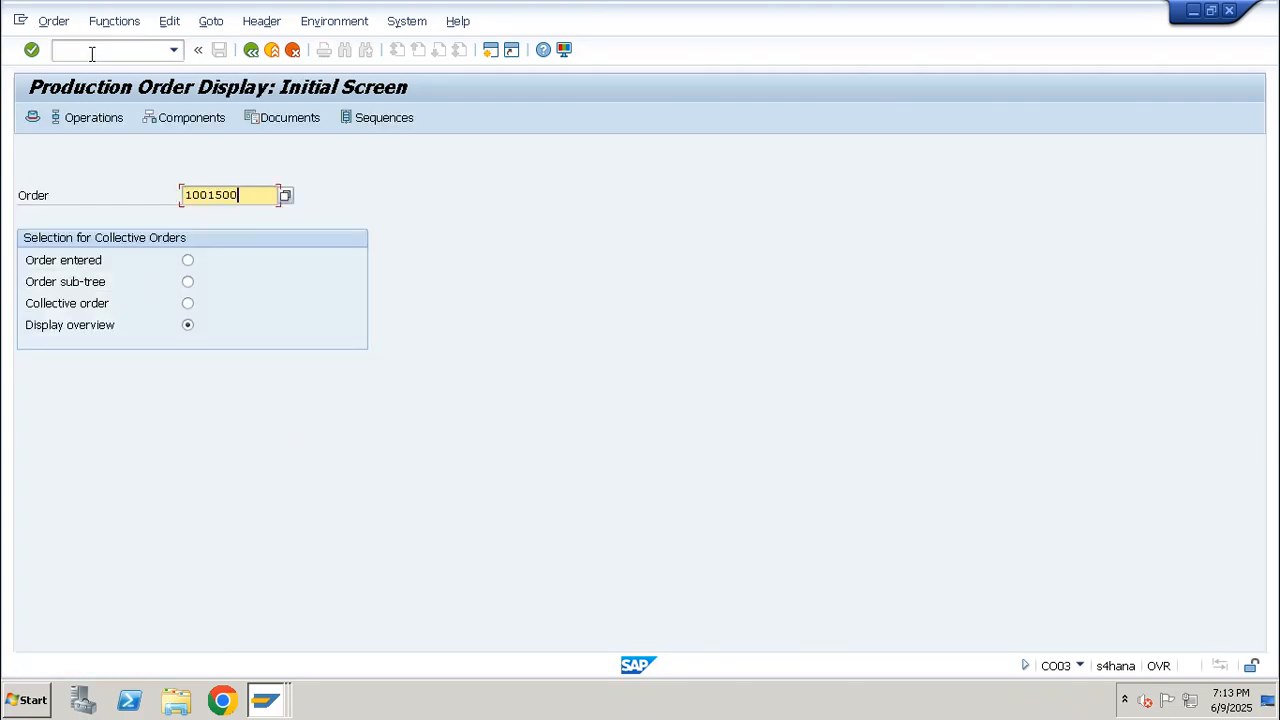
{"action": "left_click", "coordinate": [91, 54]}
{"action": "type", "text": "/nco11n"}
{"action": "key", "text": "Return"}
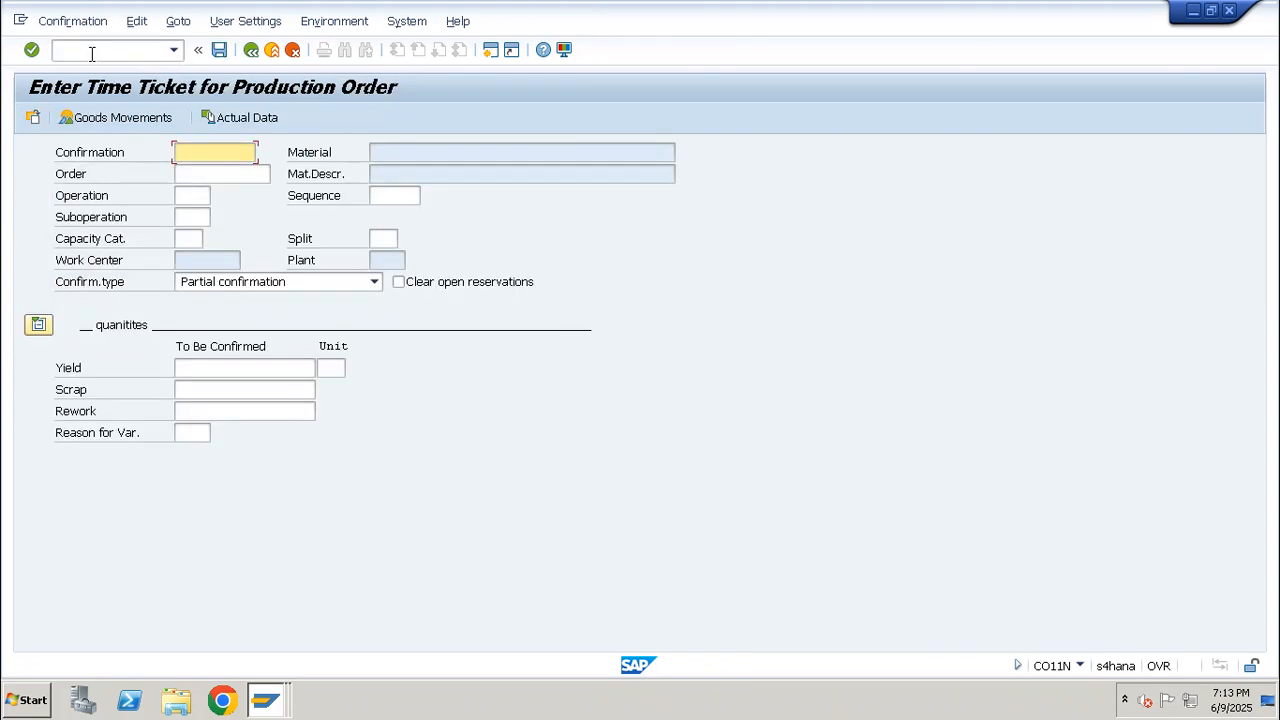
{"action": "key", "text": "Return"}
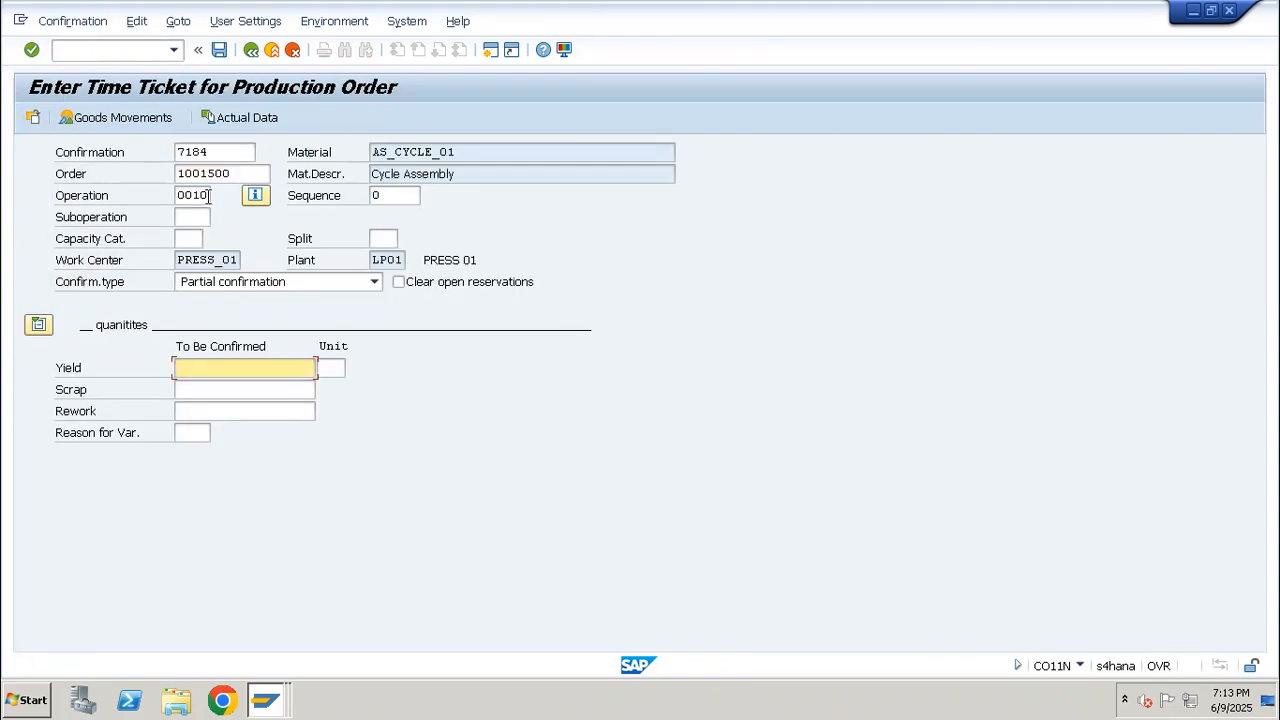
Set the yield of operation 0010 to 10 and open the confirmation's goods movements
{"action": "left_click_drag", "start_coordinate": [209, 195], "coordinate": [167, 198]}
{"action": "left_click", "coordinate": [235, 367]}
{"action": "type", "text": "10"}
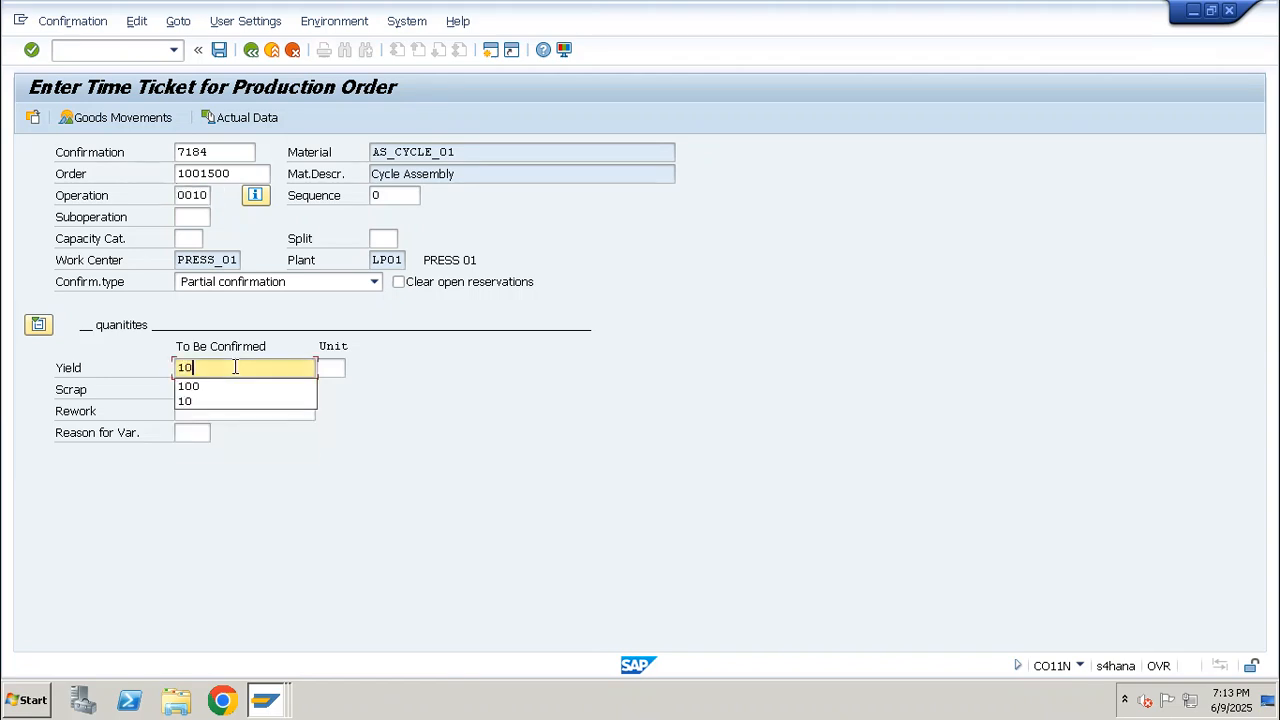
{"action": "key", "text": "Return"}
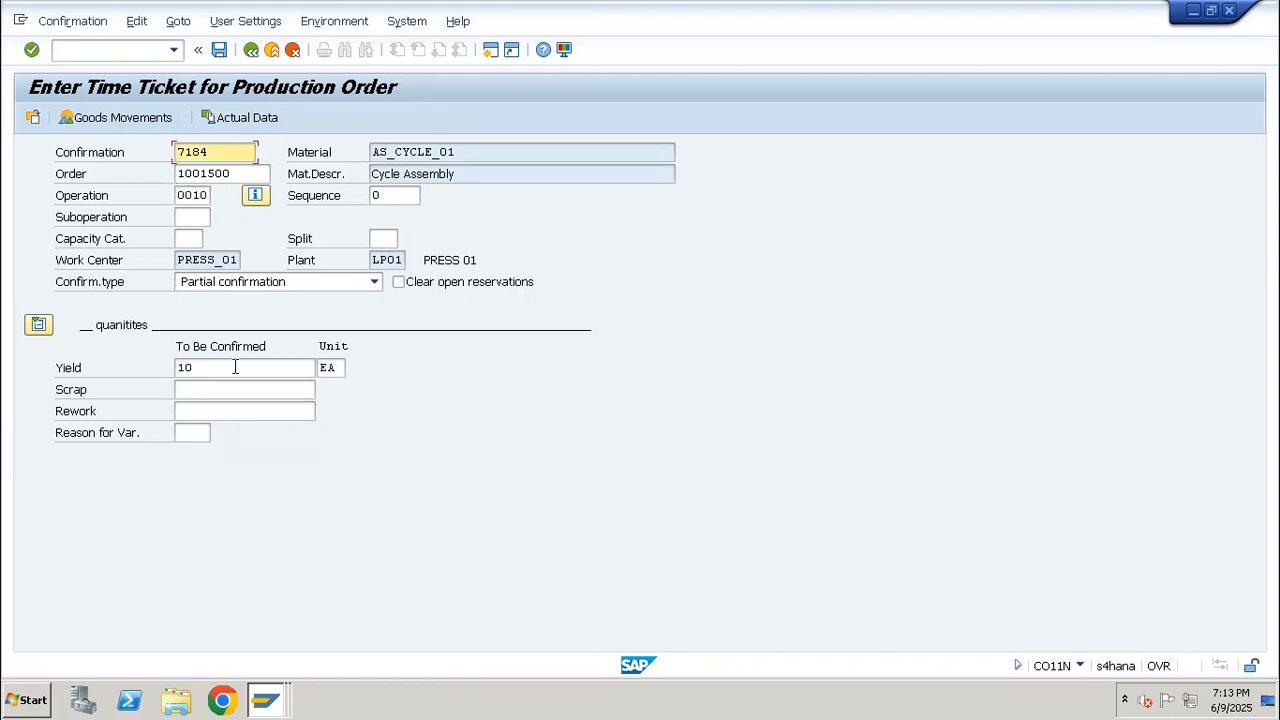
{"action": "left_click", "coordinate": [129, 125]}
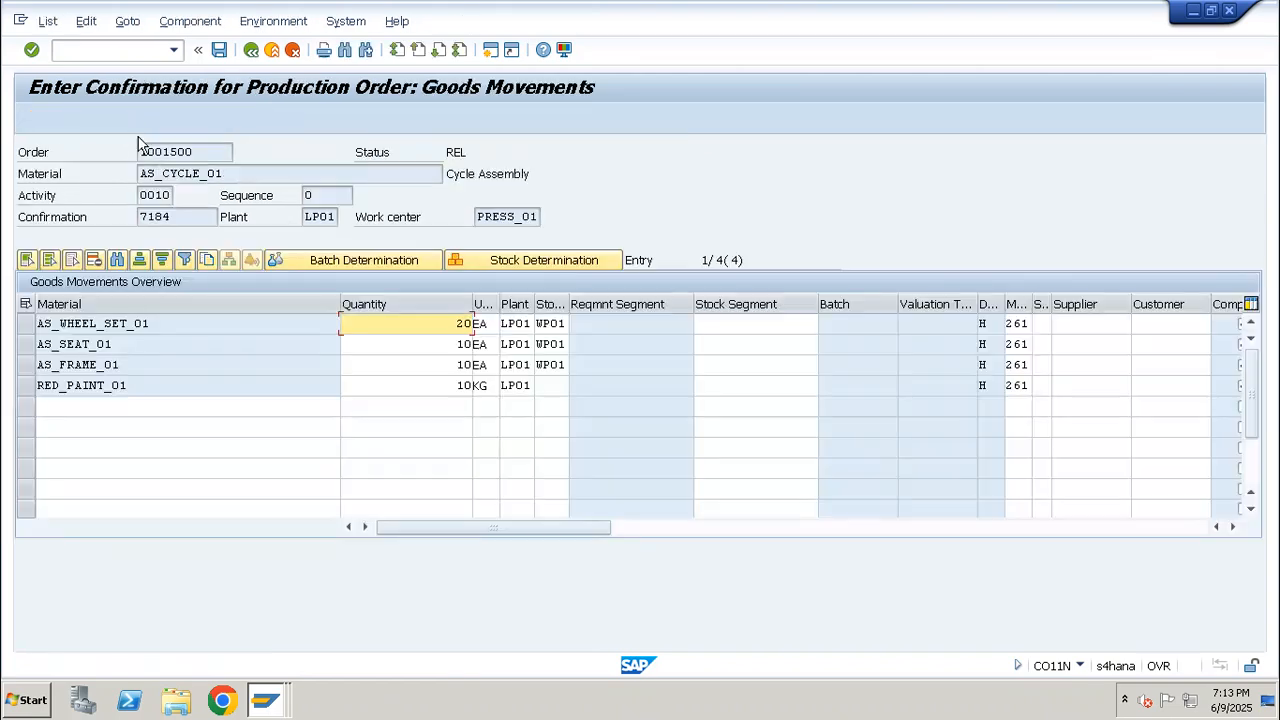
Examine which components of AS_CYCLE_01 are proposed for backflushing in the goods movements overview
{"action": "left_click", "coordinate": [27, 323]}
{"action": "left_click", "coordinate": [27, 344]}
{"action": "left_click", "coordinate": [27, 385], "text": "shift"}
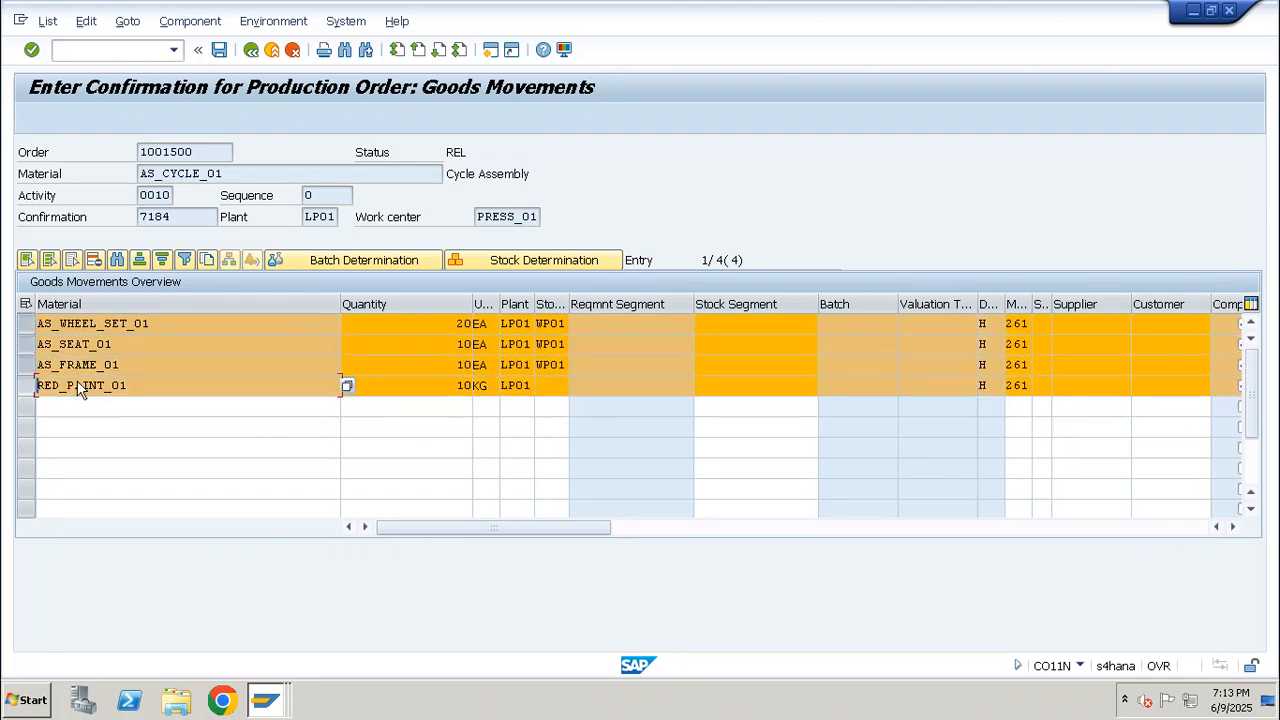
{"action": "left_click", "coordinate": [28, 324]}
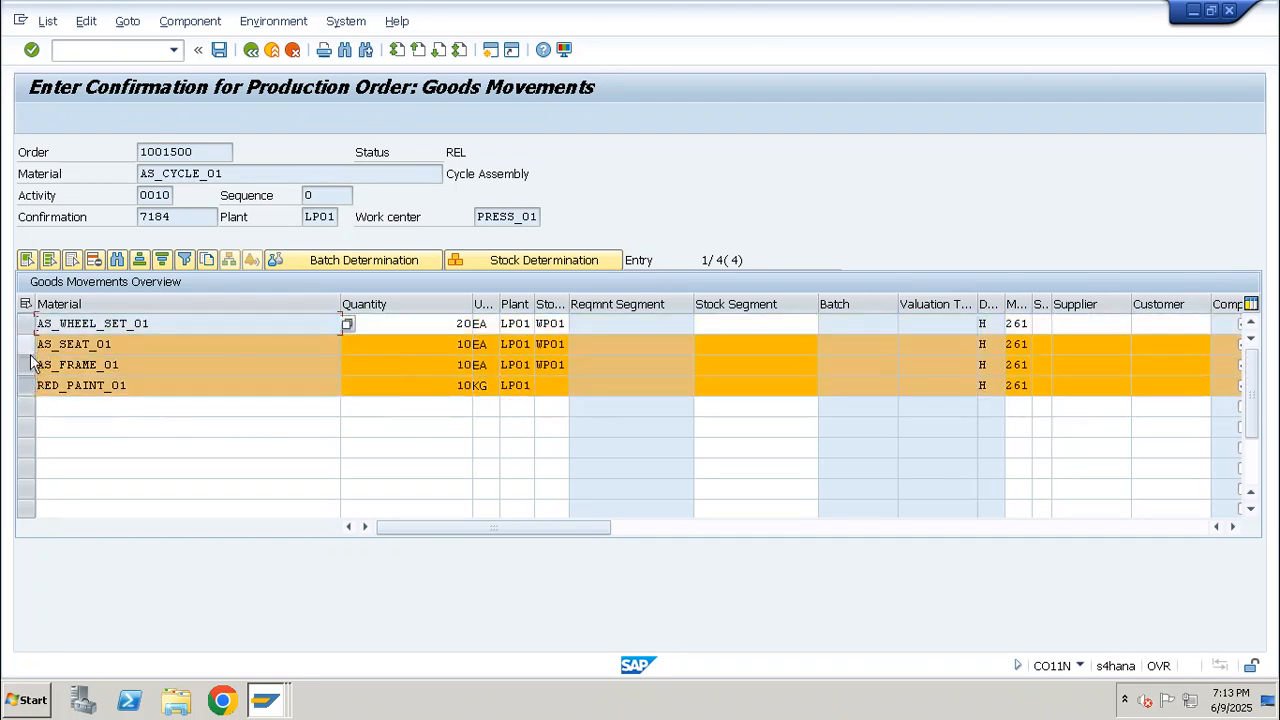
{"action": "left_click", "coordinate": [29, 346]}
{"action": "left_click", "coordinate": [29, 367]}
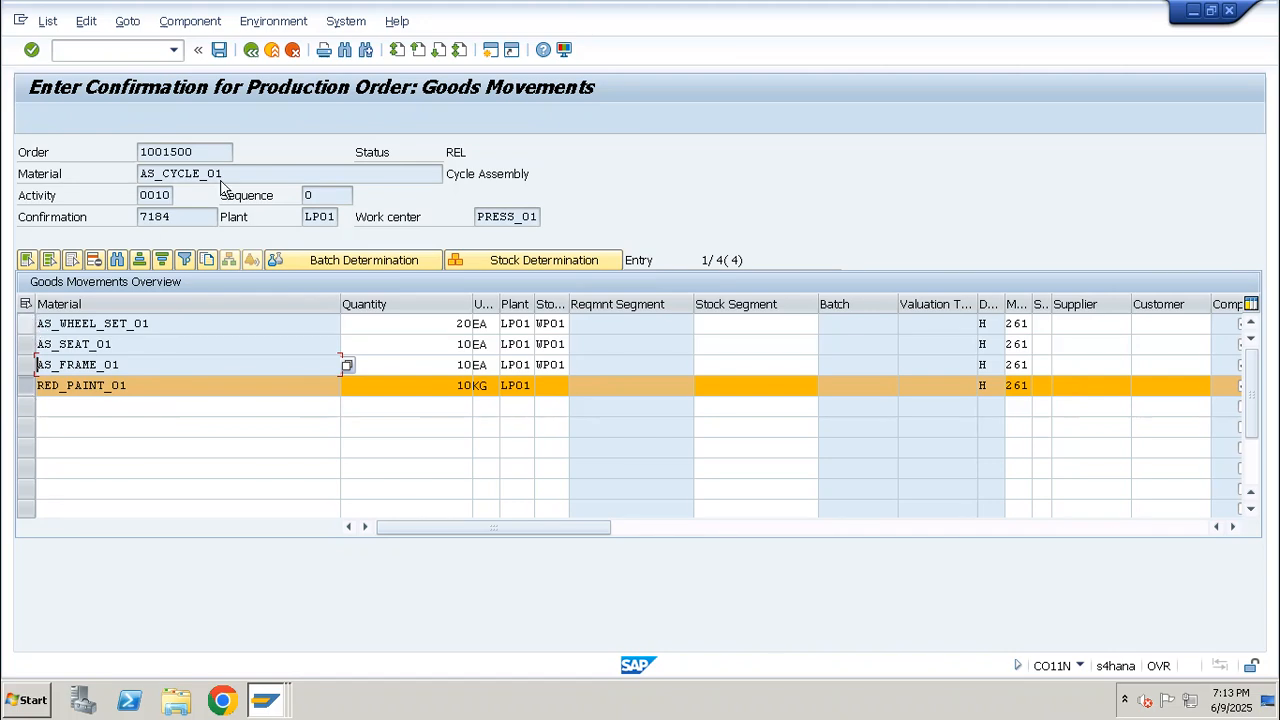
{"action": "left_click_drag", "start_coordinate": [244, 173], "coordinate": [114, 171]}
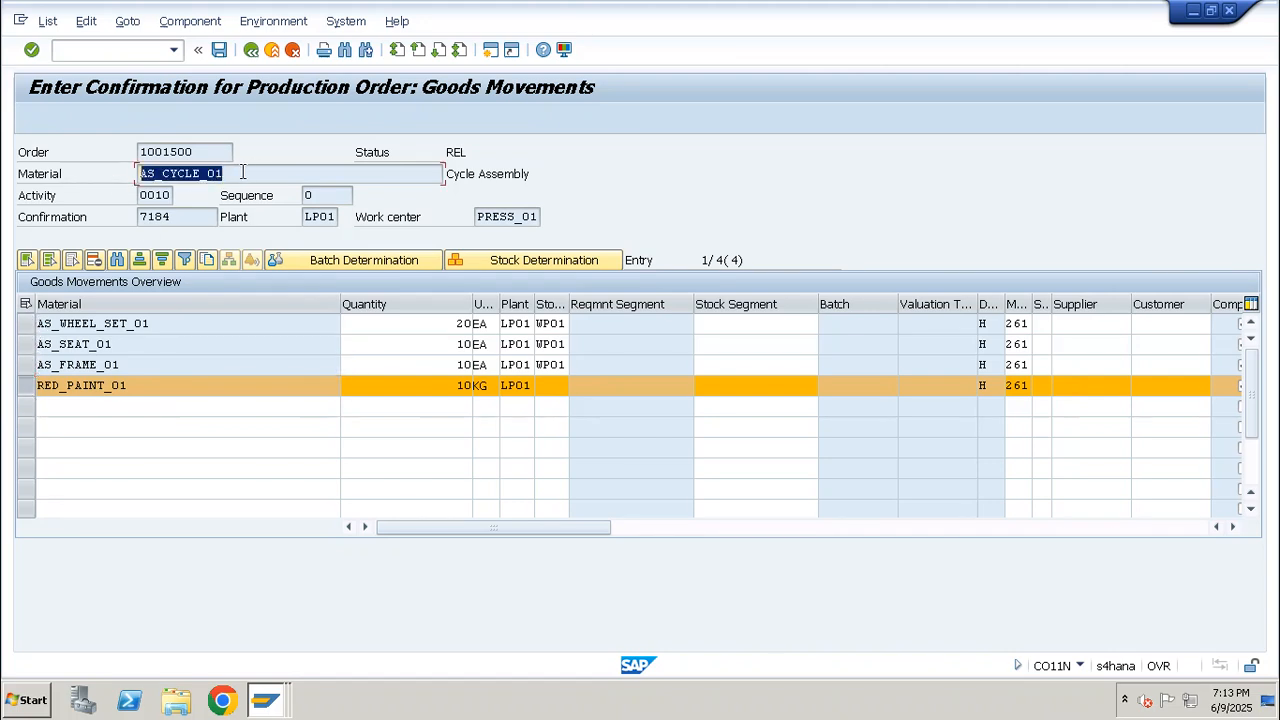
{"action": "left_click_drag", "start_coordinate": [242, 172], "coordinate": [129, 180]}
{"action": "left_click_drag", "start_coordinate": [30, 330], "coordinate": [26, 374]}
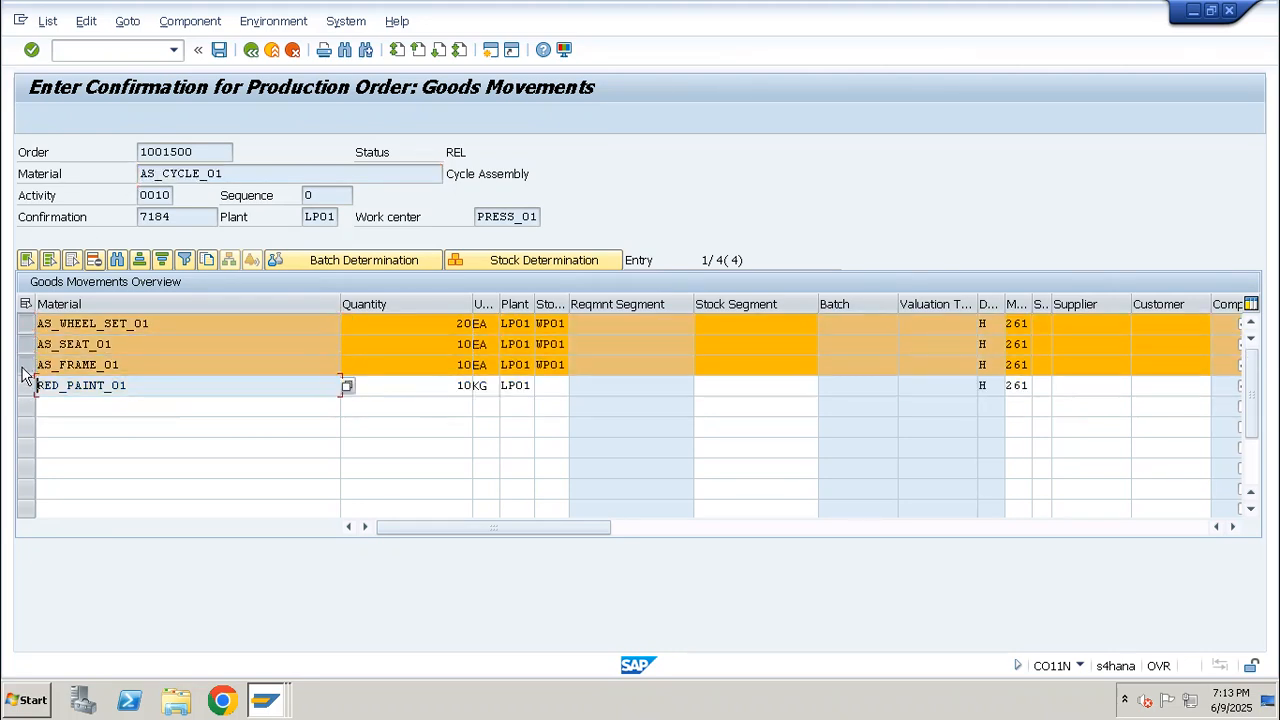
{"action": "left_click", "coordinate": [25, 367]}
{"action": "left_click", "coordinate": [26, 346]}
{"action": "left_click", "coordinate": [28, 326]}
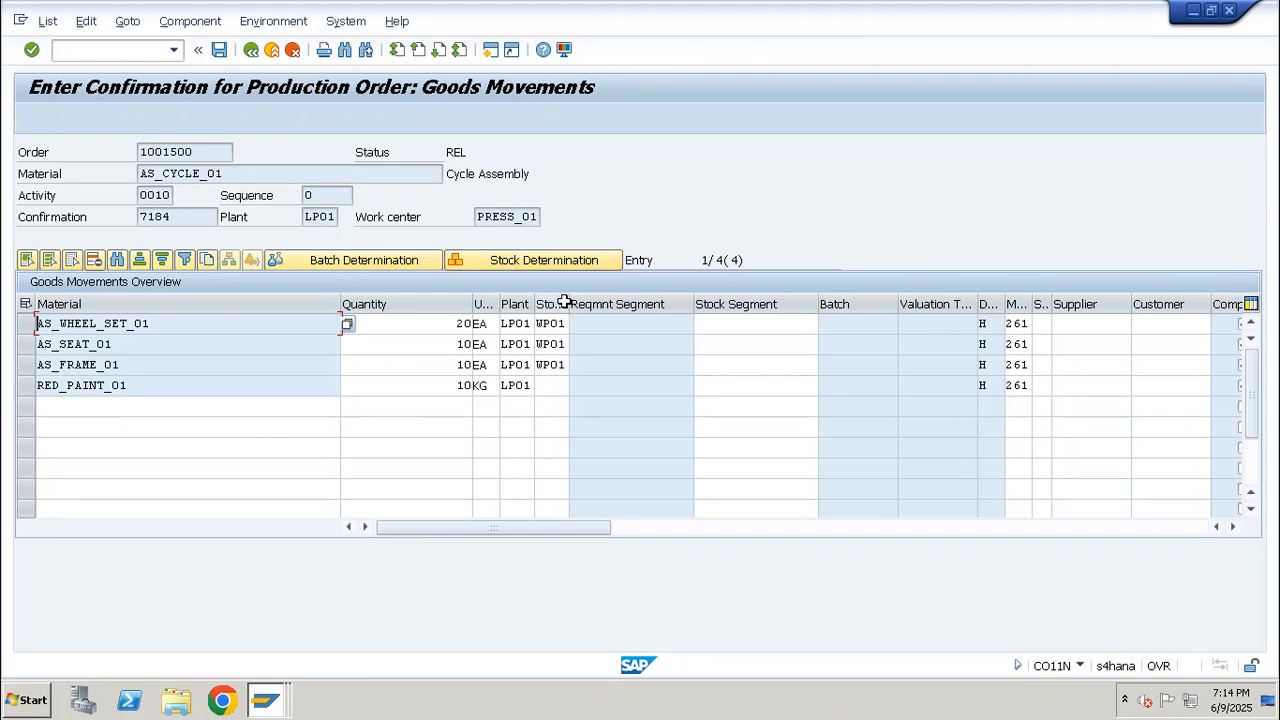
Widen the storage location column and check the locations proposed for the wheel set, seat and frame
{"action": "left_click_drag", "start_coordinate": [569, 303], "coordinate": [637, 303]}
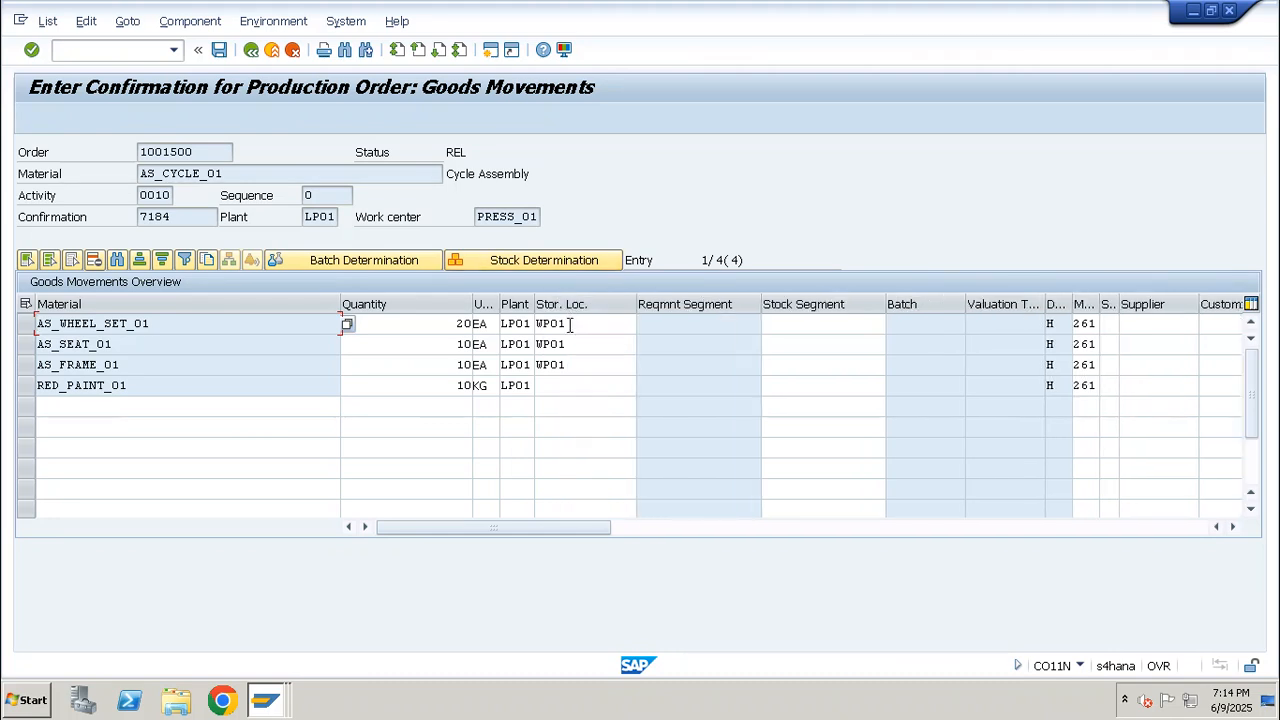
{"action": "double_click", "coordinate": [570, 323]}
{"action": "double_click", "coordinate": [572, 343]}
{"action": "double_click", "coordinate": [571, 364]}
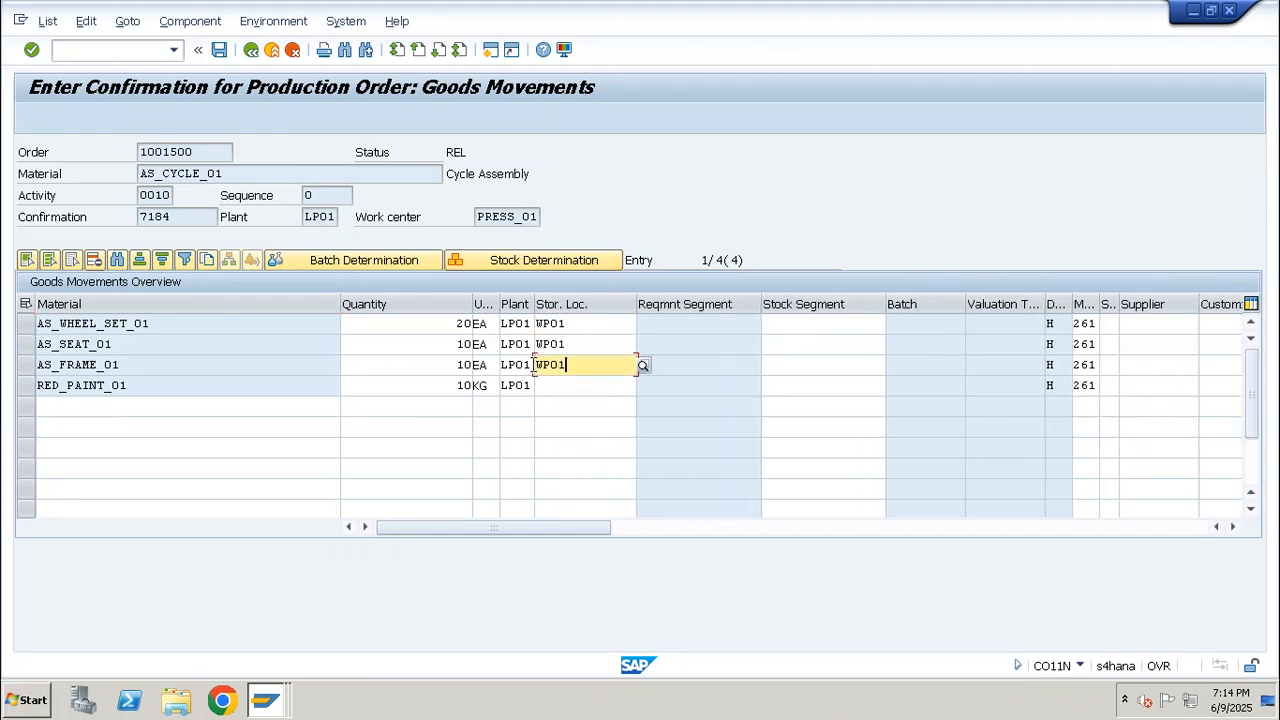
{"action": "double_click", "coordinate": [540, 343]}
{"action": "double_click", "coordinate": [596, 323]}
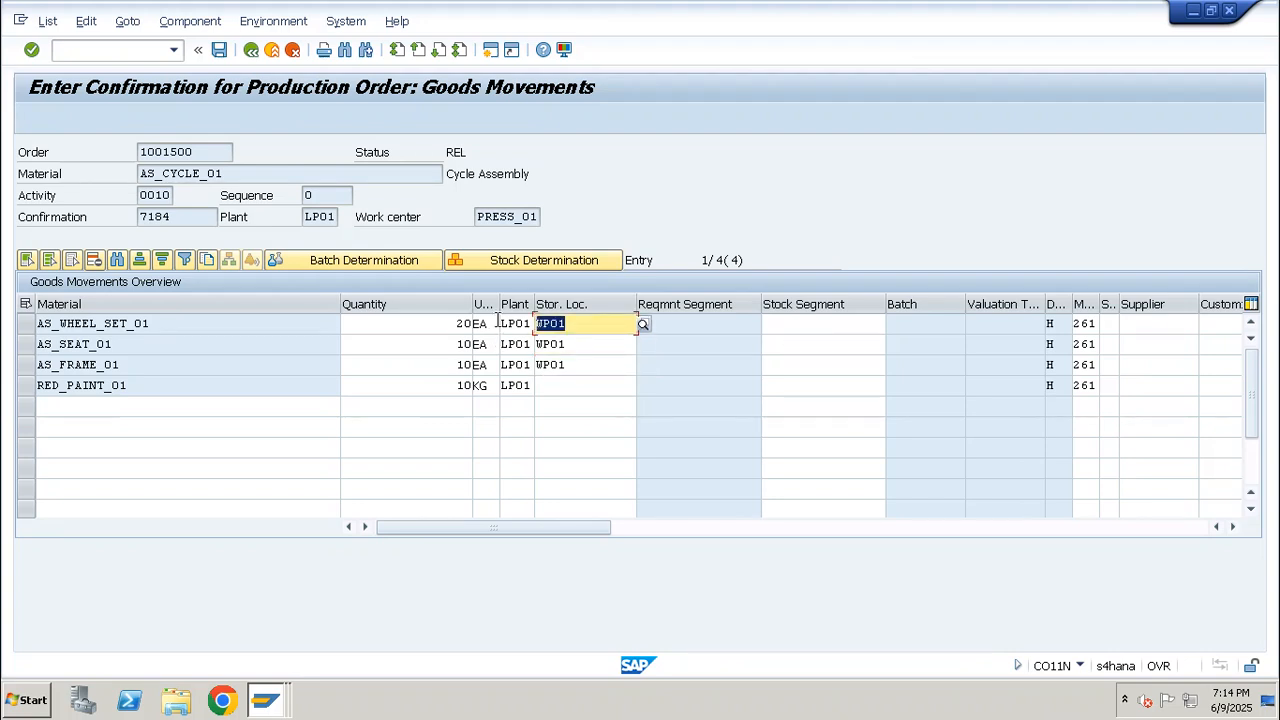
Set the storage location of RED_PAINT_01 to WP01 in the goods movements
{"action": "left_click_drag", "start_coordinate": [138, 387], "coordinate": [27, 391]}
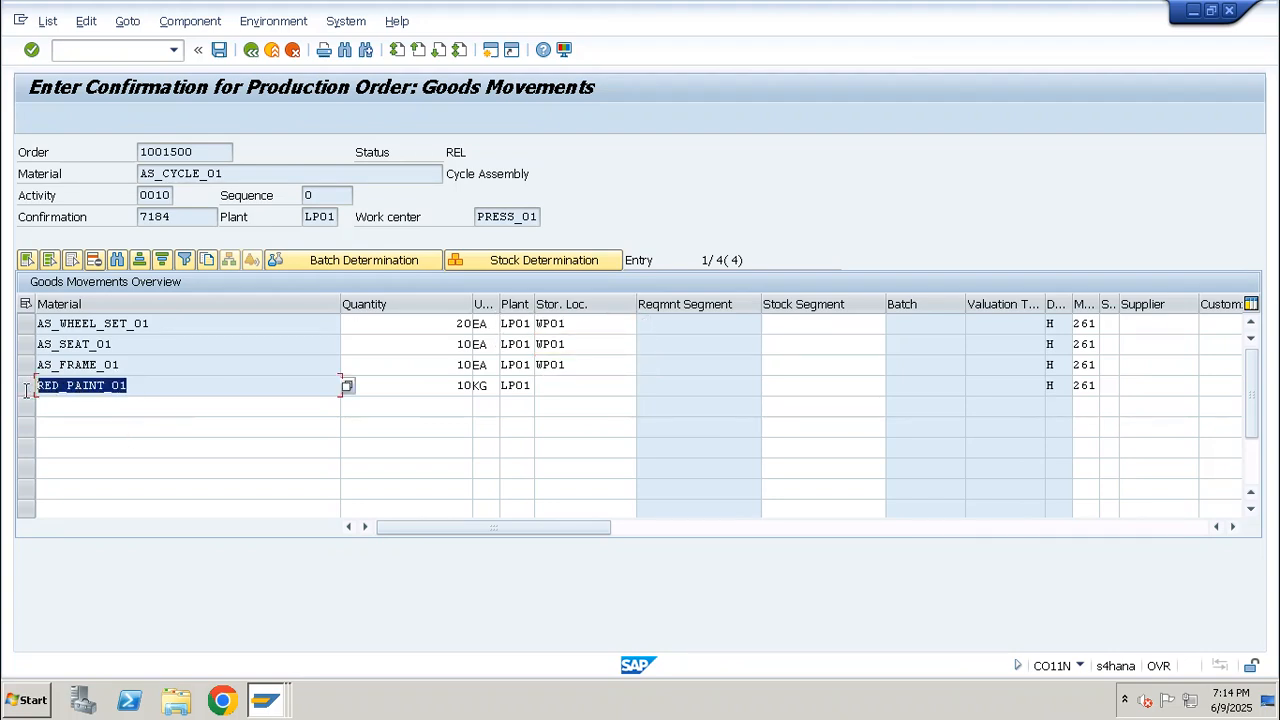
{"action": "left_click", "coordinate": [562, 385]}
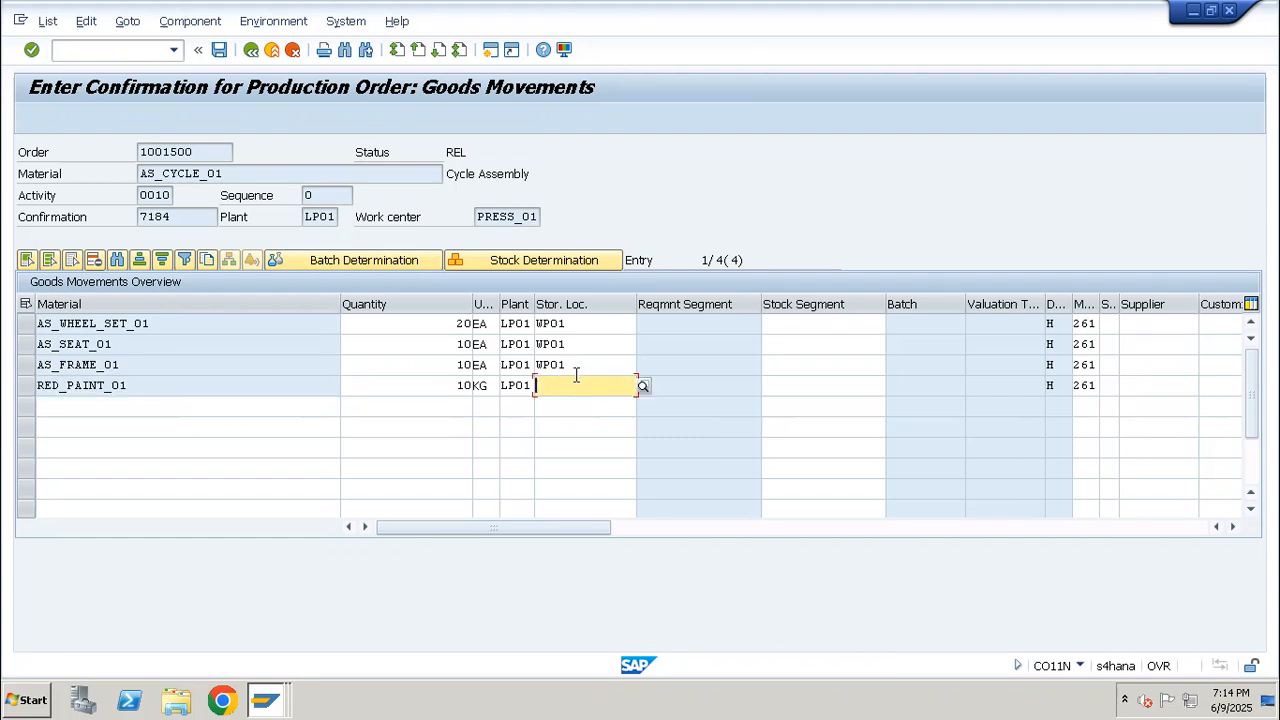
{"action": "type", "text": "wp01"}
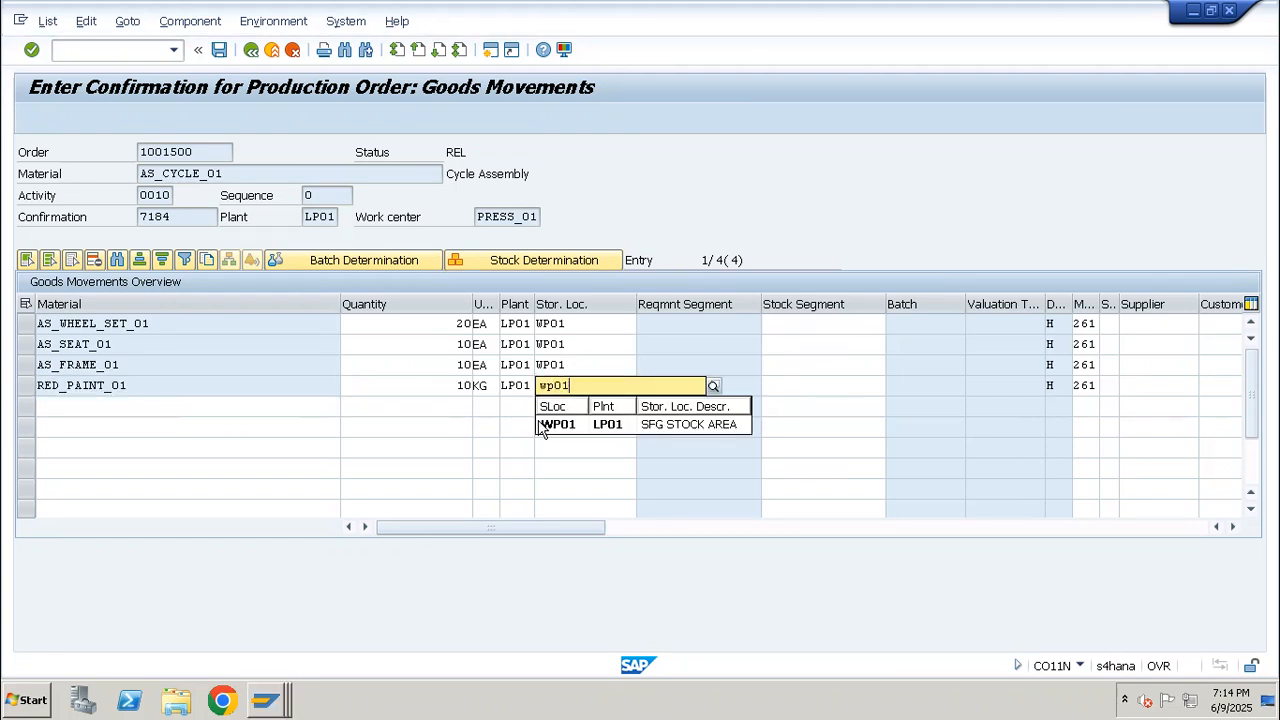
{"action": "left_click", "coordinate": [545, 426]}
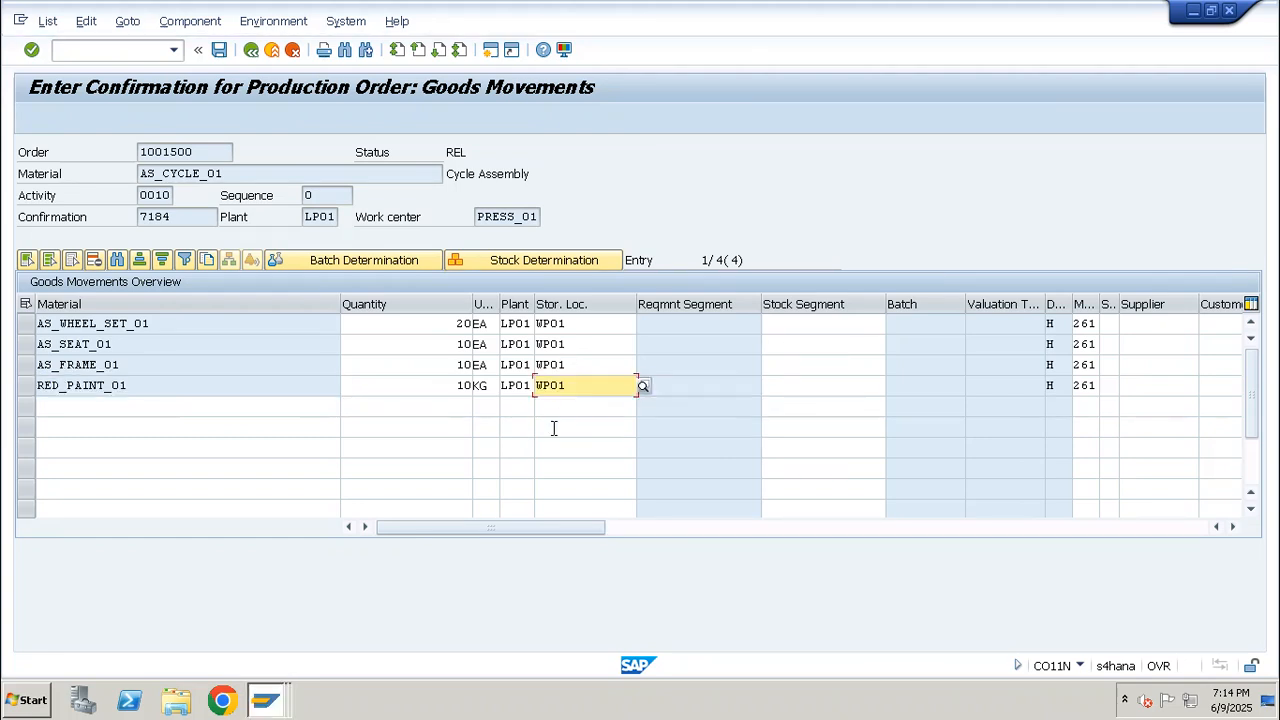
{"action": "left_click_drag", "start_coordinate": [566, 390], "coordinate": [518, 395]}
{"action": "left_click_drag", "start_coordinate": [128, 386], "coordinate": [36, 388]}
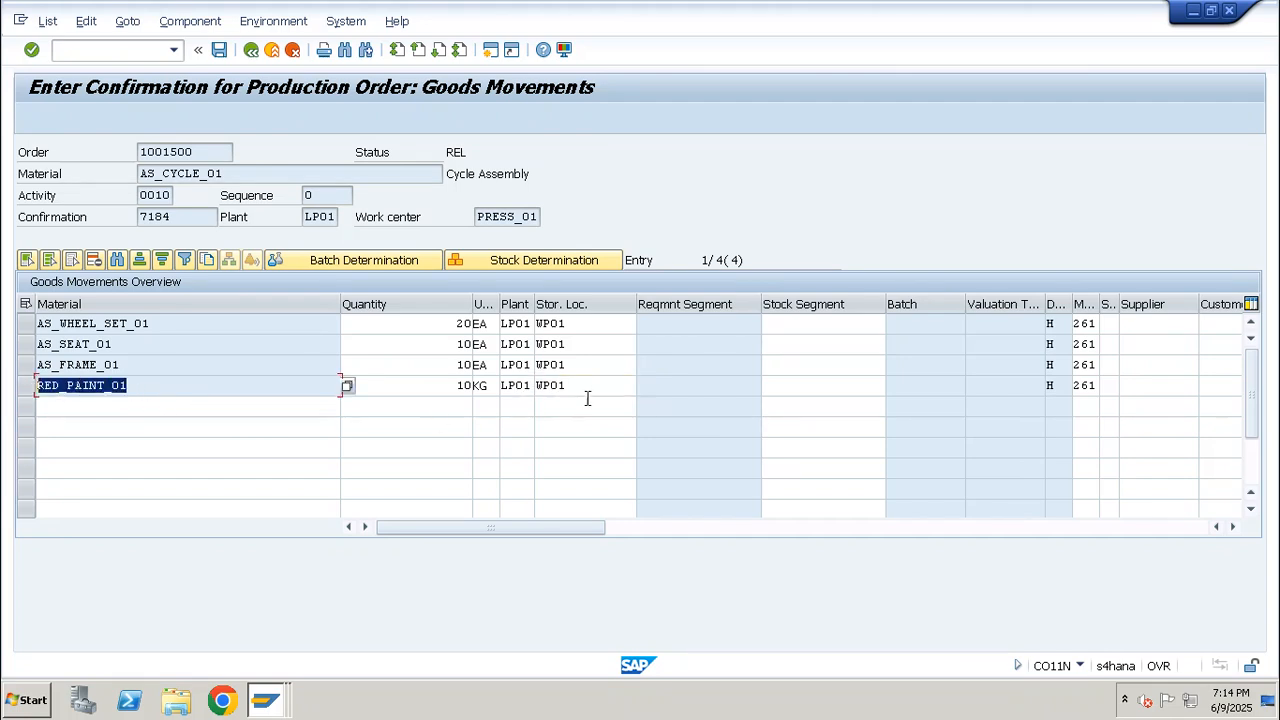
{"action": "left_click_drag", "start_coordinate": [579, 385], "coordinate": [519, 386]}
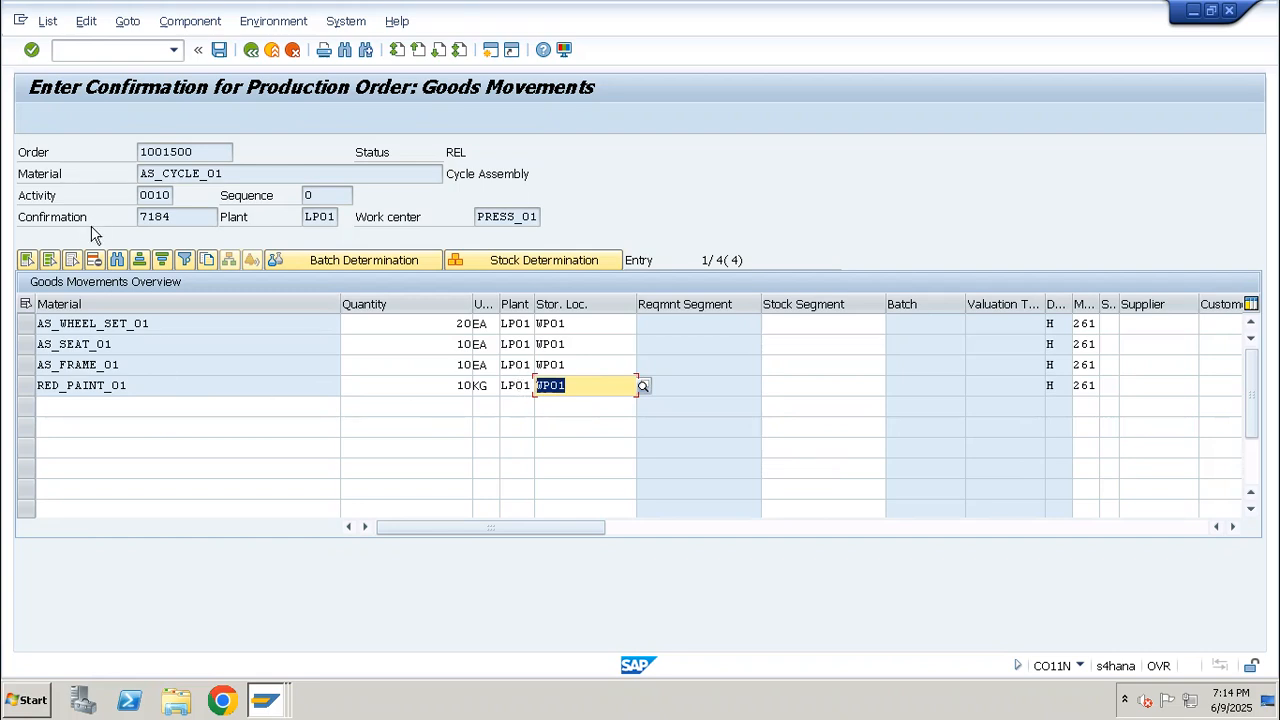
Save the confirmation with its goods movements, passing the cost error log and the actual costs message
{"action": "left_click", "coordinate": [219, 49]}
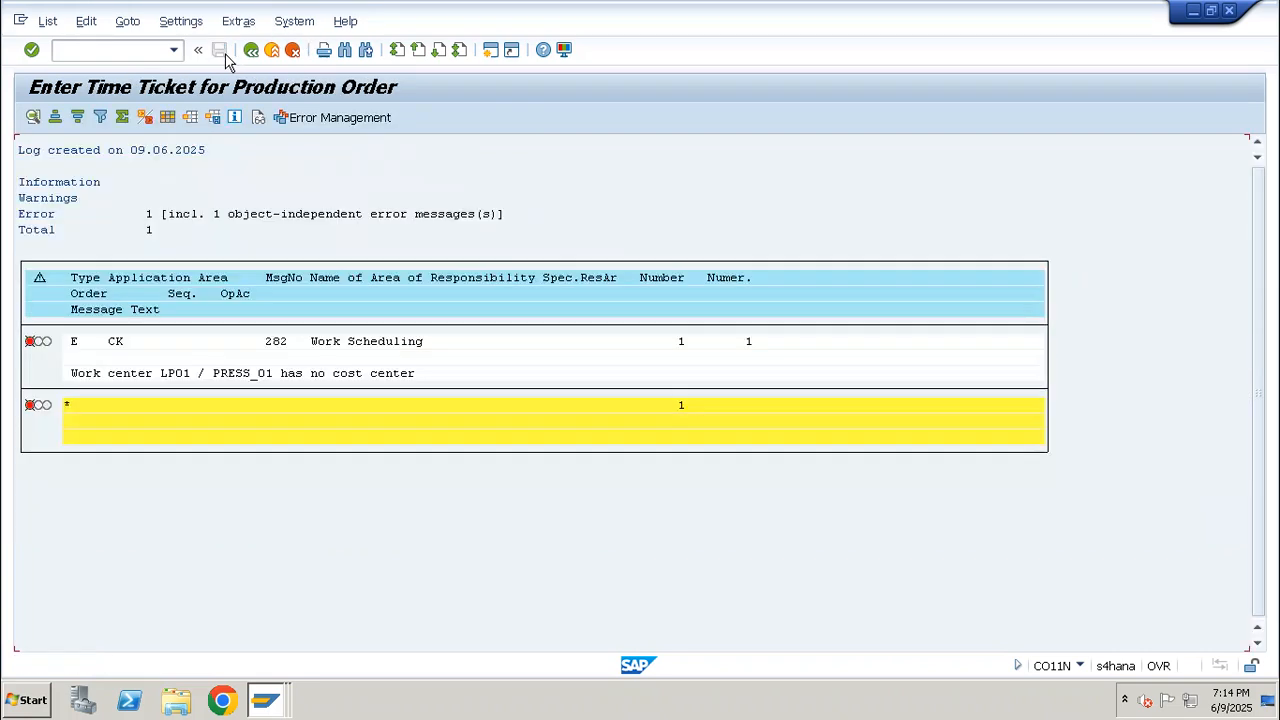
{"action": "double_click", "coordinate": [220, 193]}
{"action": "key", "text": "Return"}
{"action": "key", "text": "Return"}
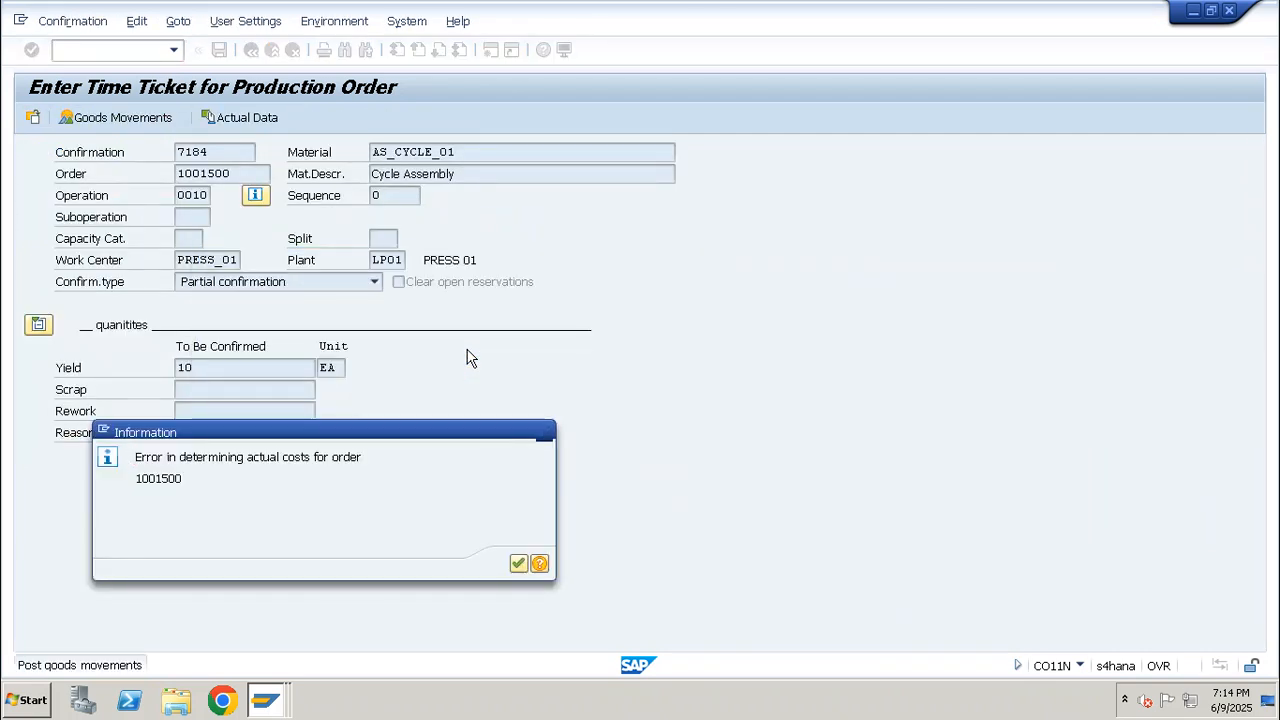
{"action": "key", "text": "Return"}
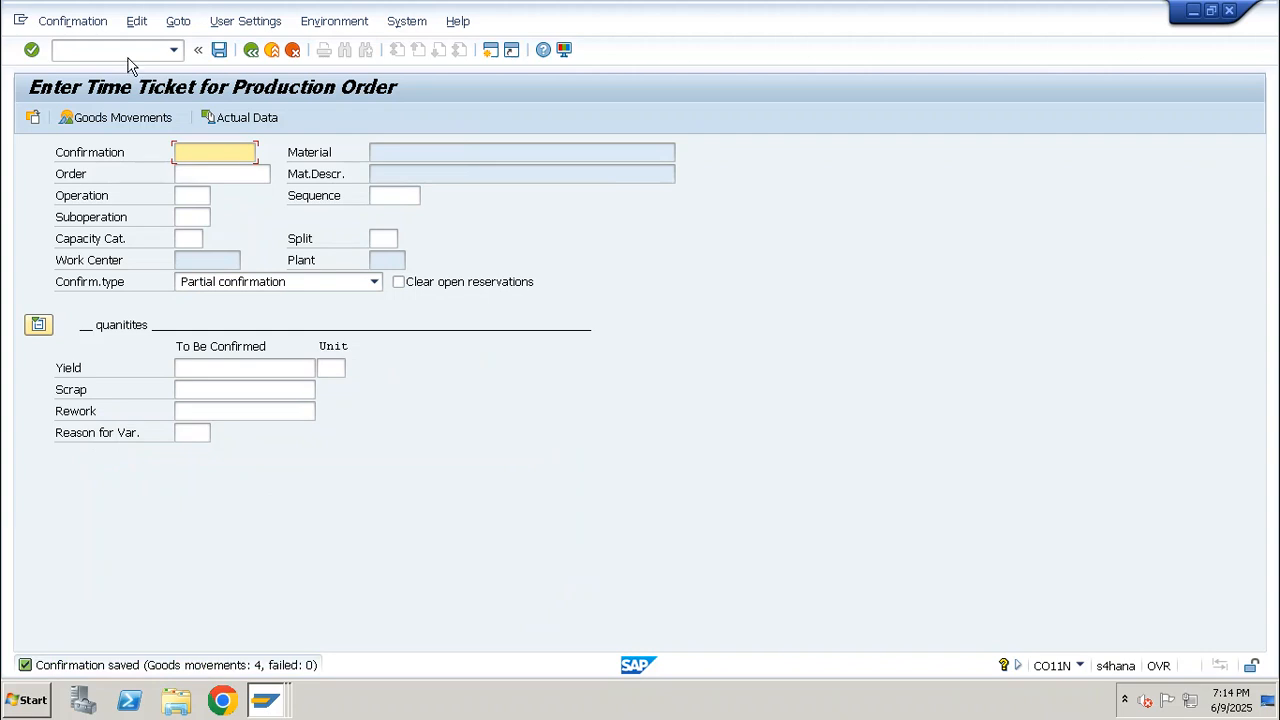
Open the detailed explanation of the status message for the saved confirmation
{"action": "left_click", "coordinate": [129, 50]}
{"action": "type", "text": "/nc"}
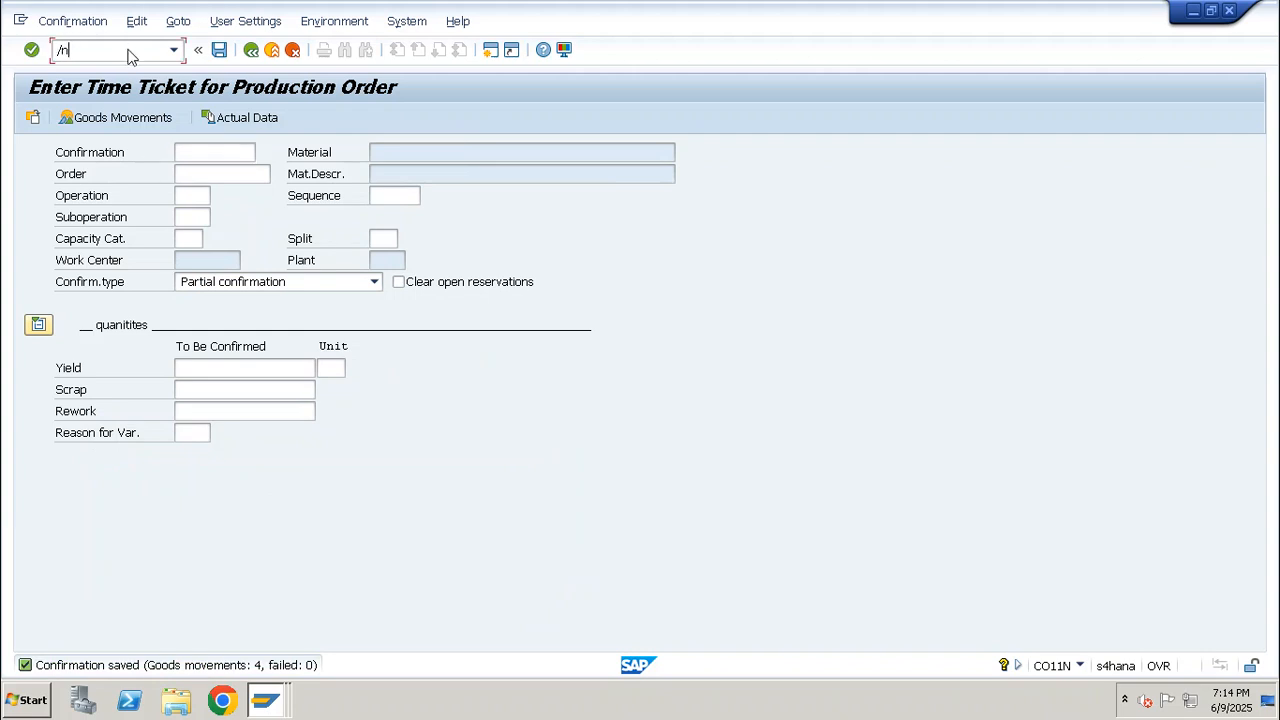
{"action": "double_click", "coordinate": [203, 668]}
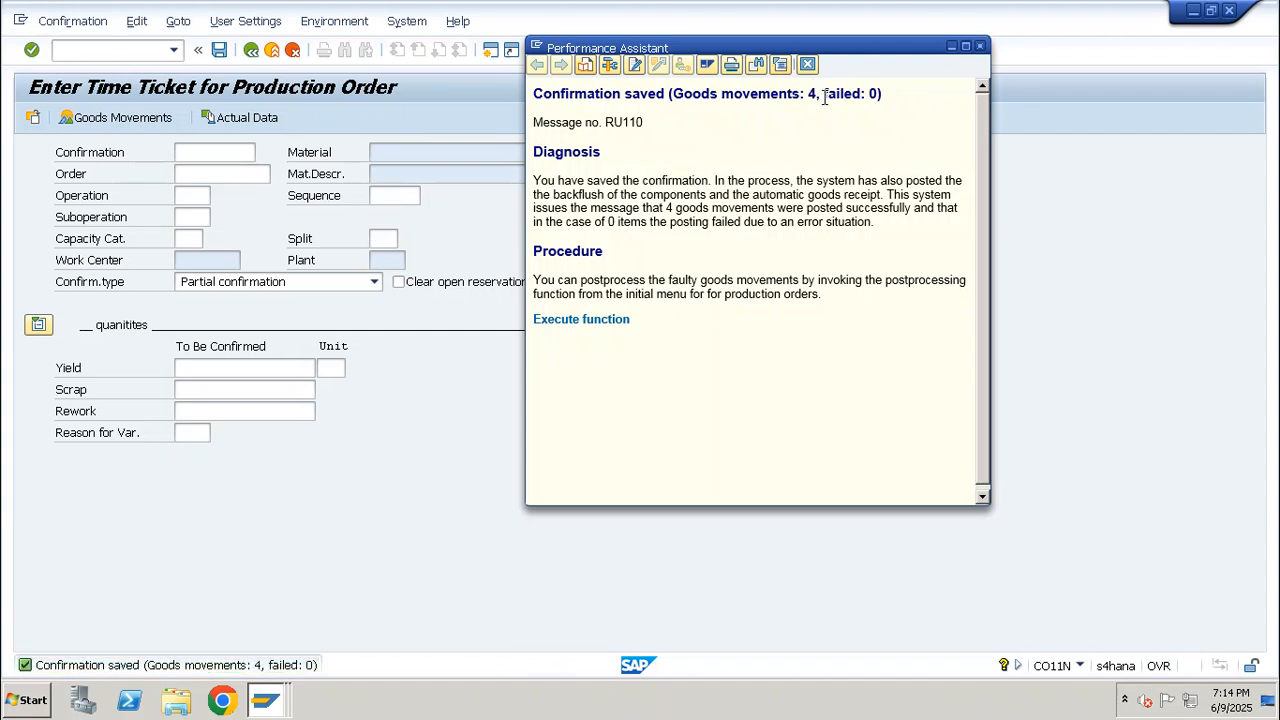
Display the confirmed production order in CO03 and open its documented goods movements
{"action": "left_click", "coordinate": [134, 52]}
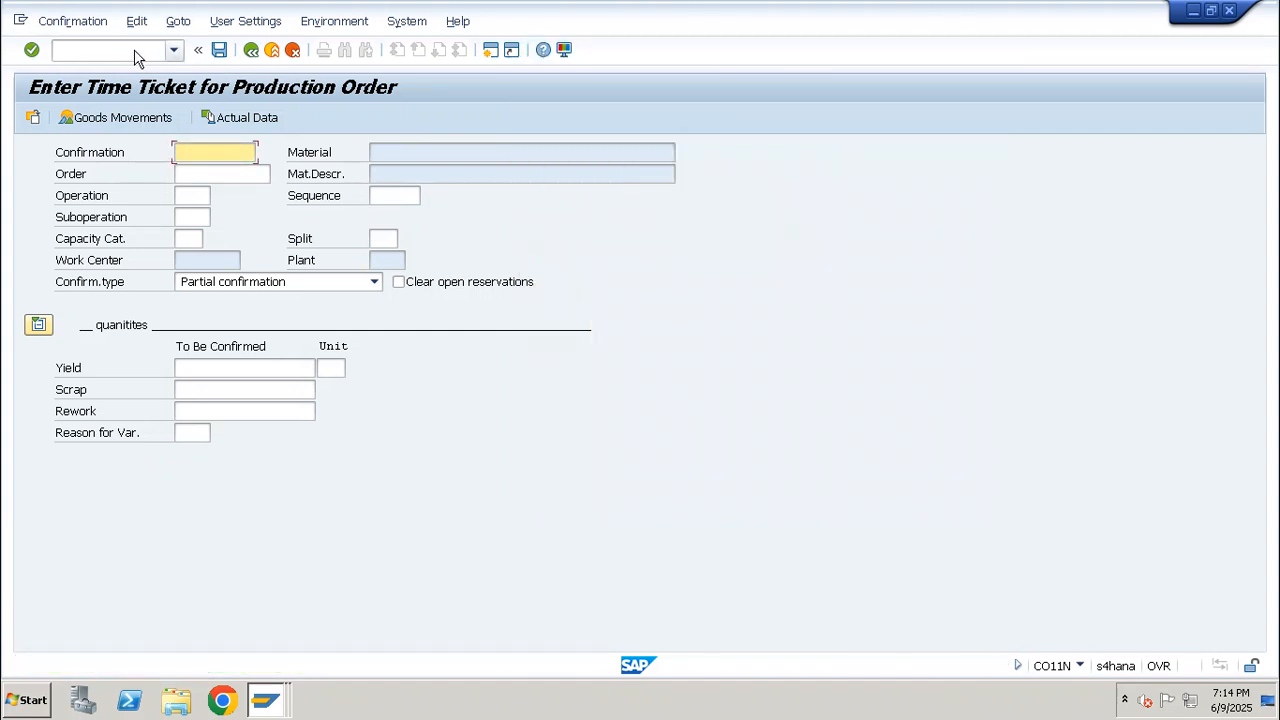
{"action": "type", "text": "/nco03"}
{"action": "key", "text": "Return"}
{"action": "key", "text": "Return"}
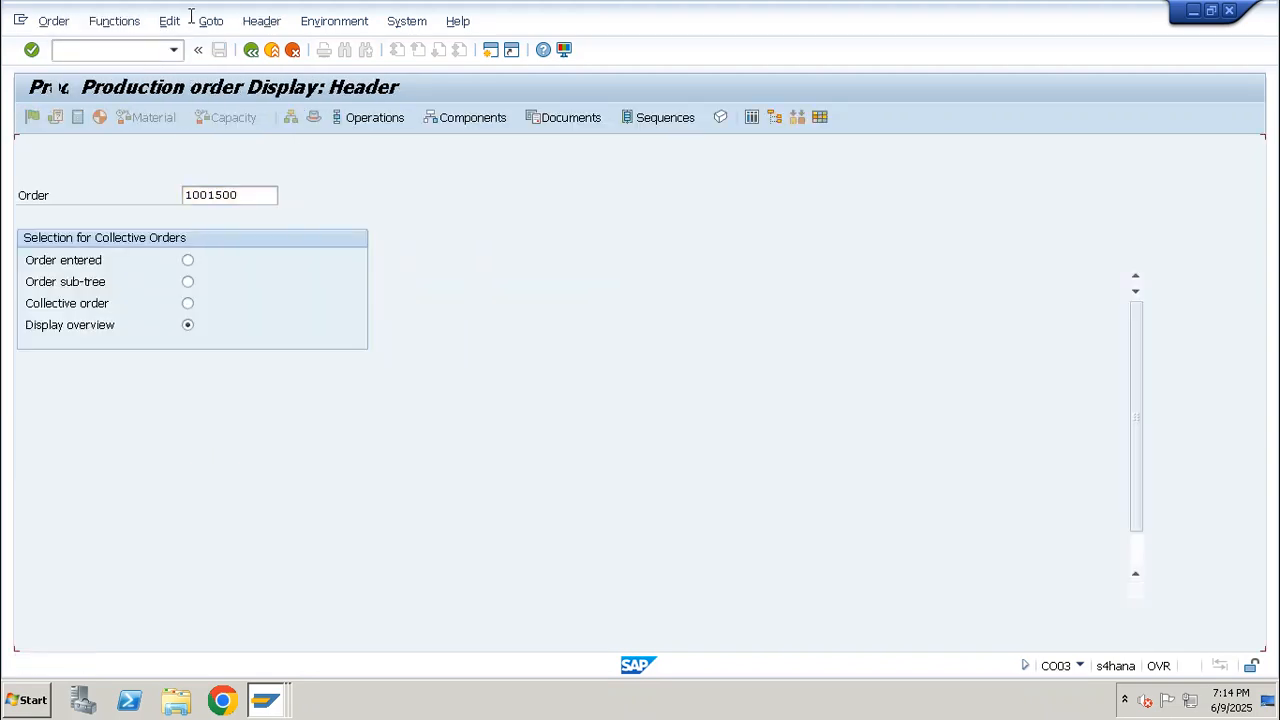
{"action": "left_click", "coordinate": [210, 21]}
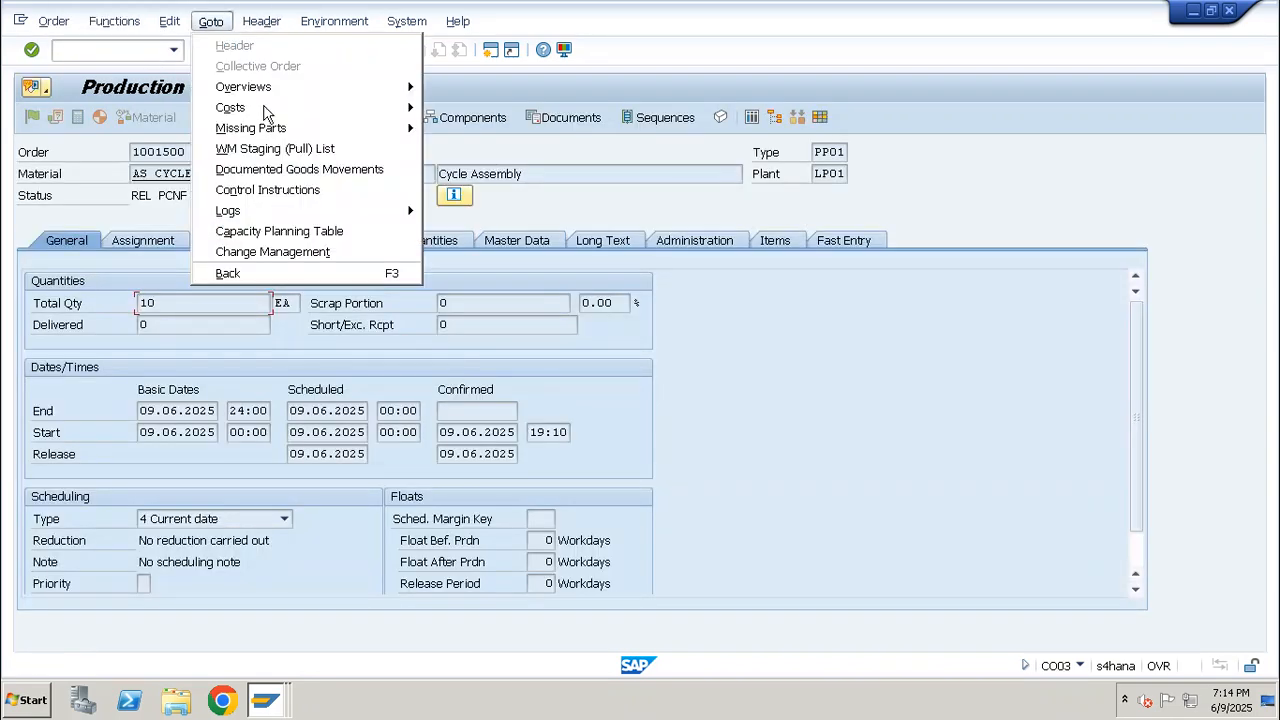
{"action": "left_click", "coordinate": [283, 171]}
Examine the posted component issues for the frame, seat, wheel set and red paint
{"action": "left_click", "coordinate": [28, 163]}
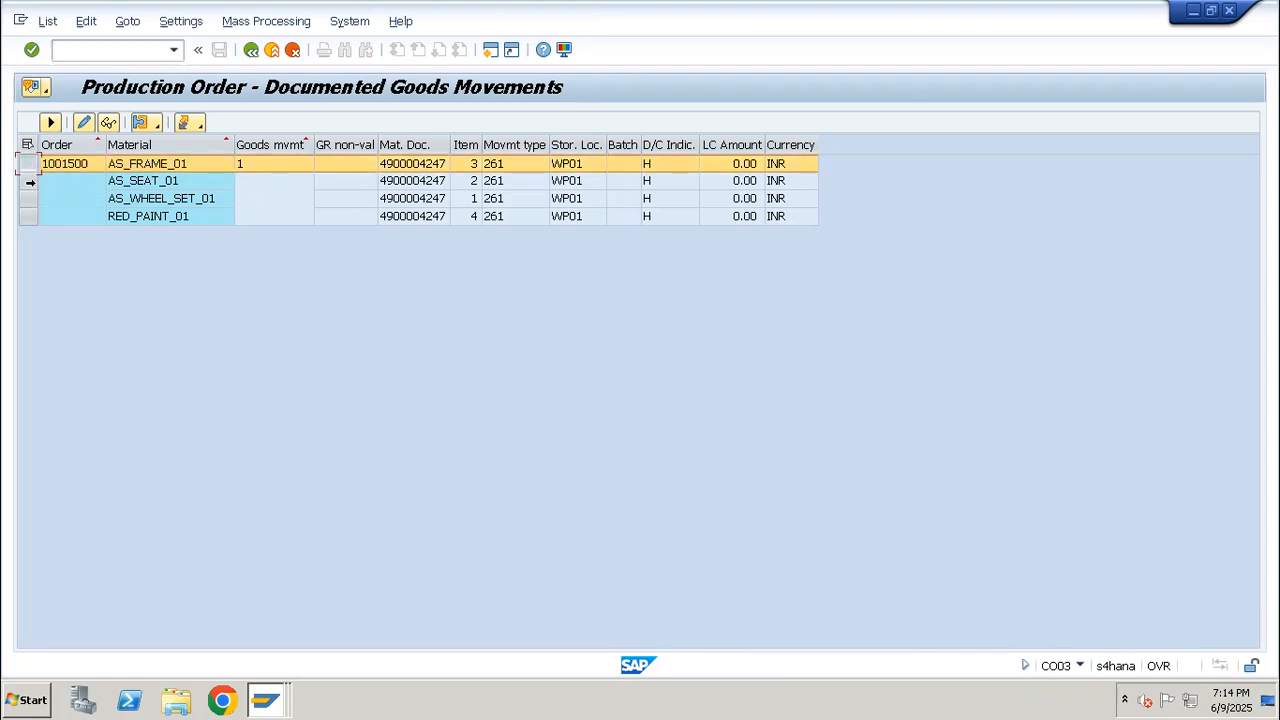
{"action": "left_click", "coordinate": [27, 198]}
{"action": "left_click", "coordinate": [27, 217]}
{"action": "left_click", "coordinate": [23, 197]}
{"action": "left_click", "coordinate": [26, 181]}
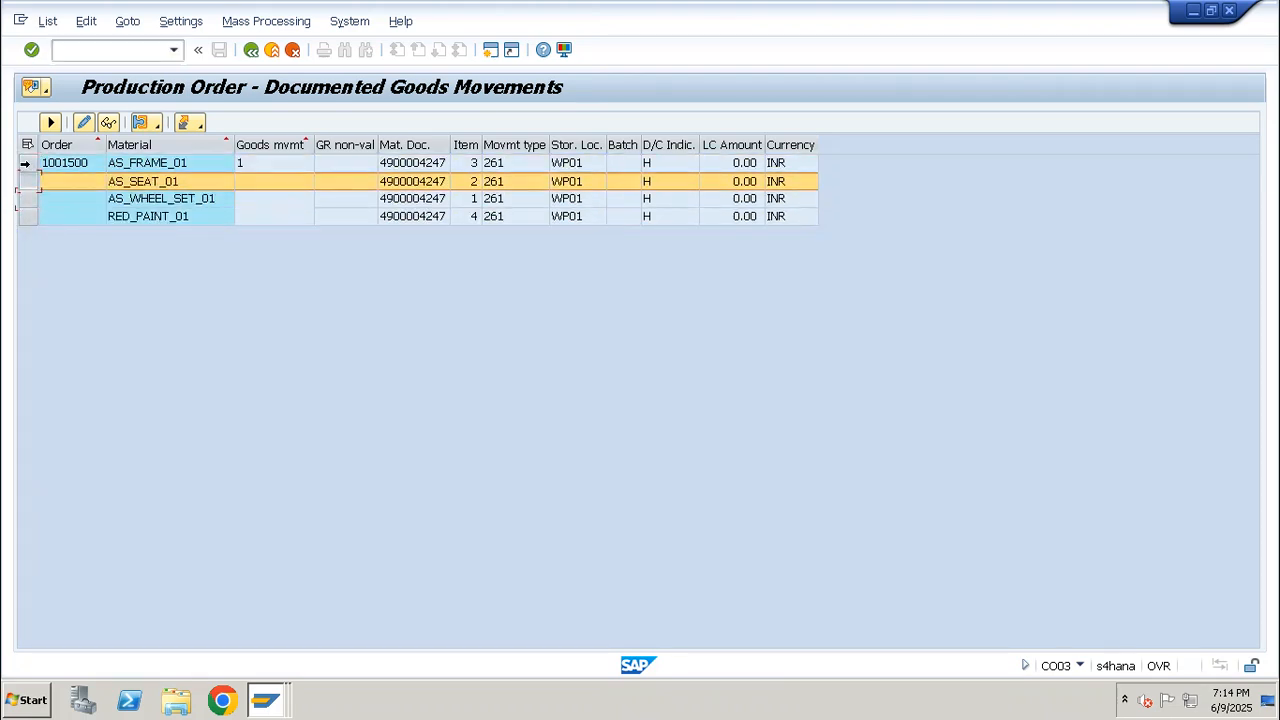
{"action": "double_click", "coordinate": [26, 164]}
{"action": "key", "text": "Return"}
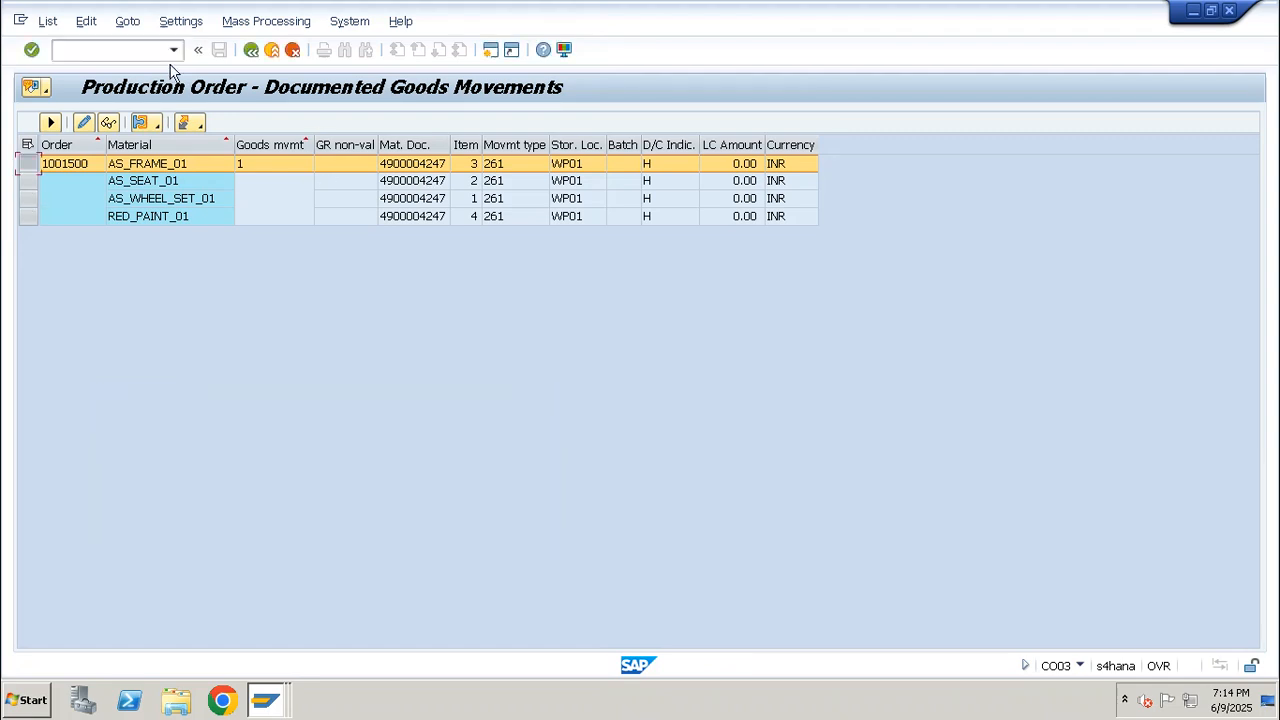
{"action": "left_click", "coordinate": [88, 163]}
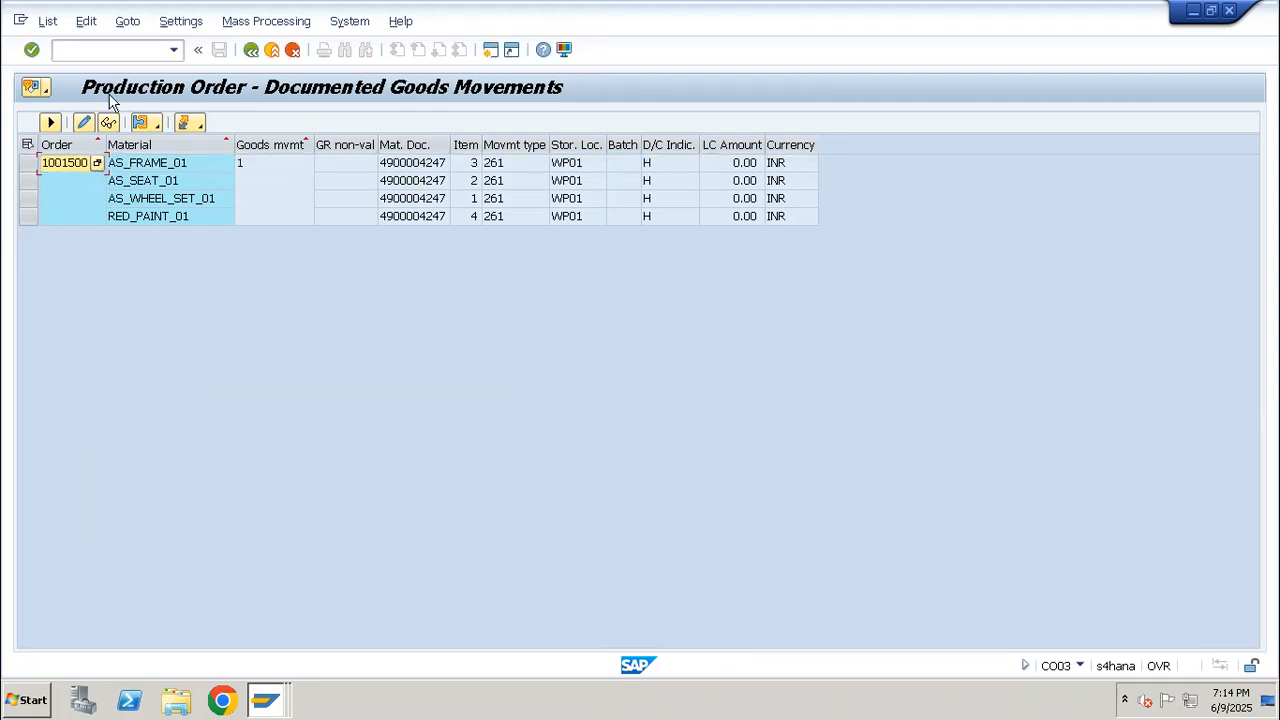
Open the MIGO transaction for a goods receipt
{"action": "left_click", "coordinate": [132, 48]}
{"action": "type", "text": "/omi"}
{"action": "key", "text": "Return"}
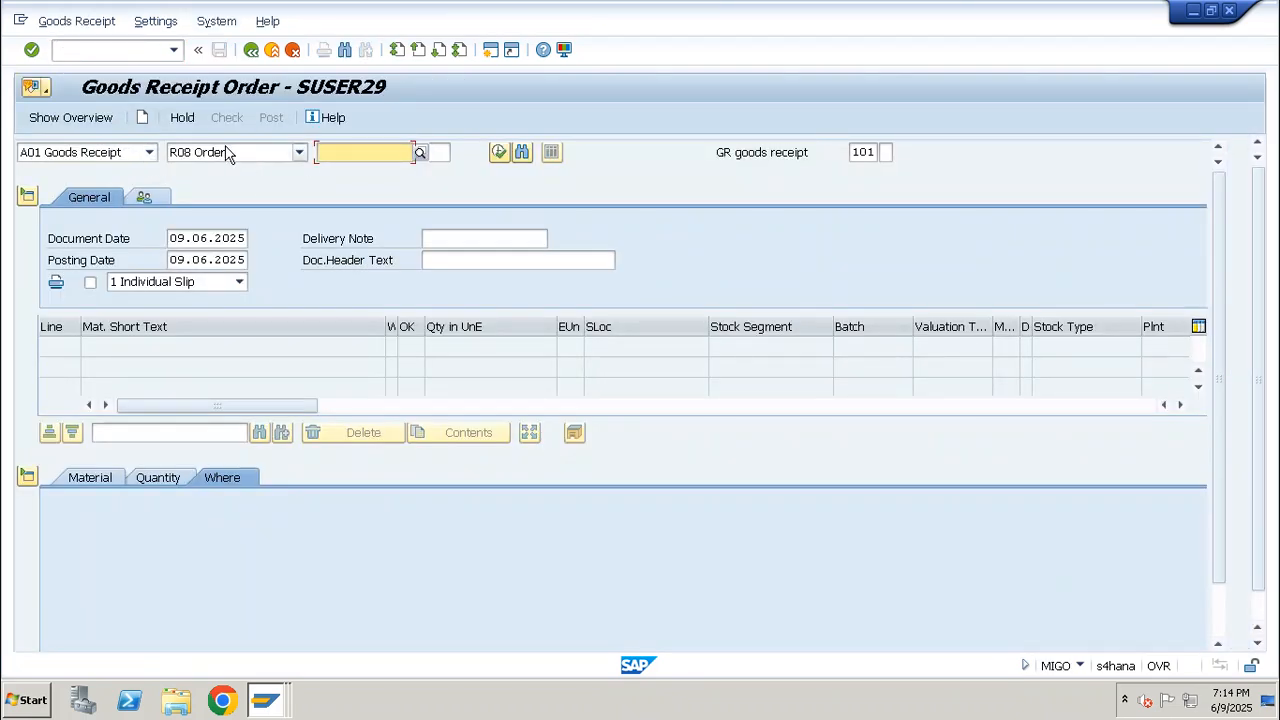
Load the confirmed production order for AS_CYCLE_01 as the reference for the goods receipt
{"action": "left_click", "coordinate": [357, 149]}
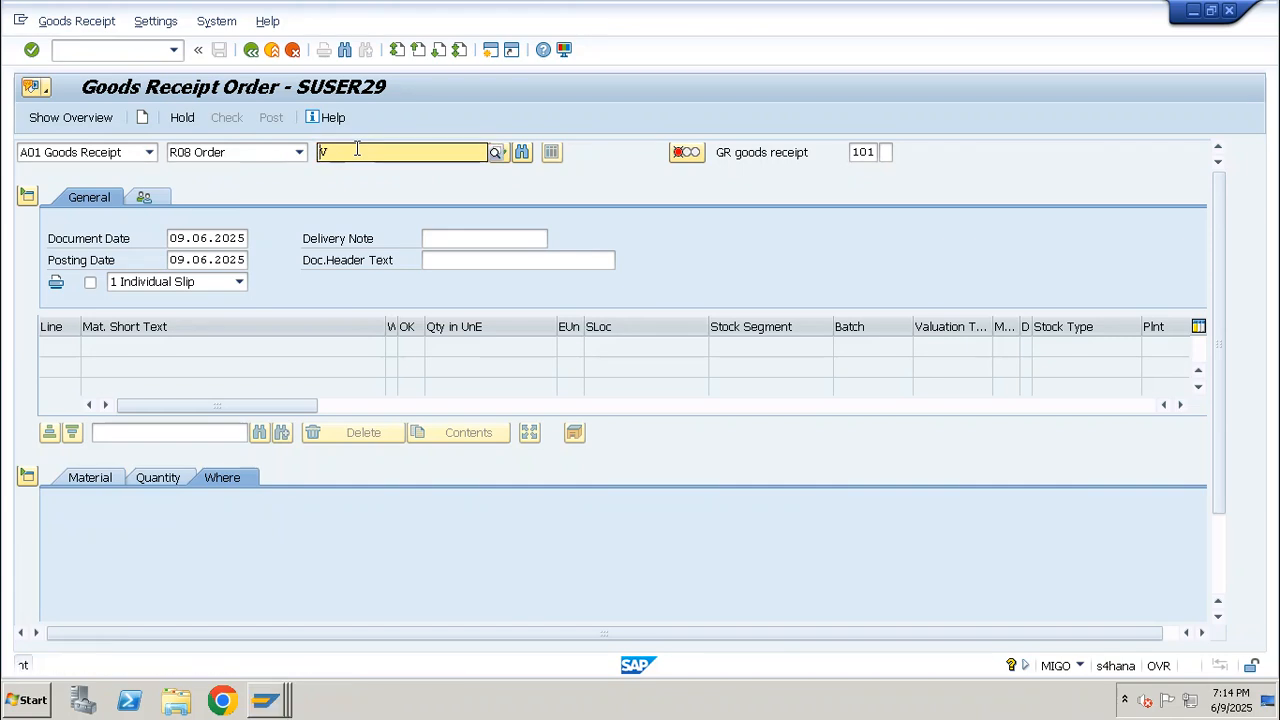
{"action": "type", "text": "V"}
{"action": "key", "text": "BackSpace"}
{"action": "key", "text": "BackSpace"}
{"action": "key", "text": "F4"}
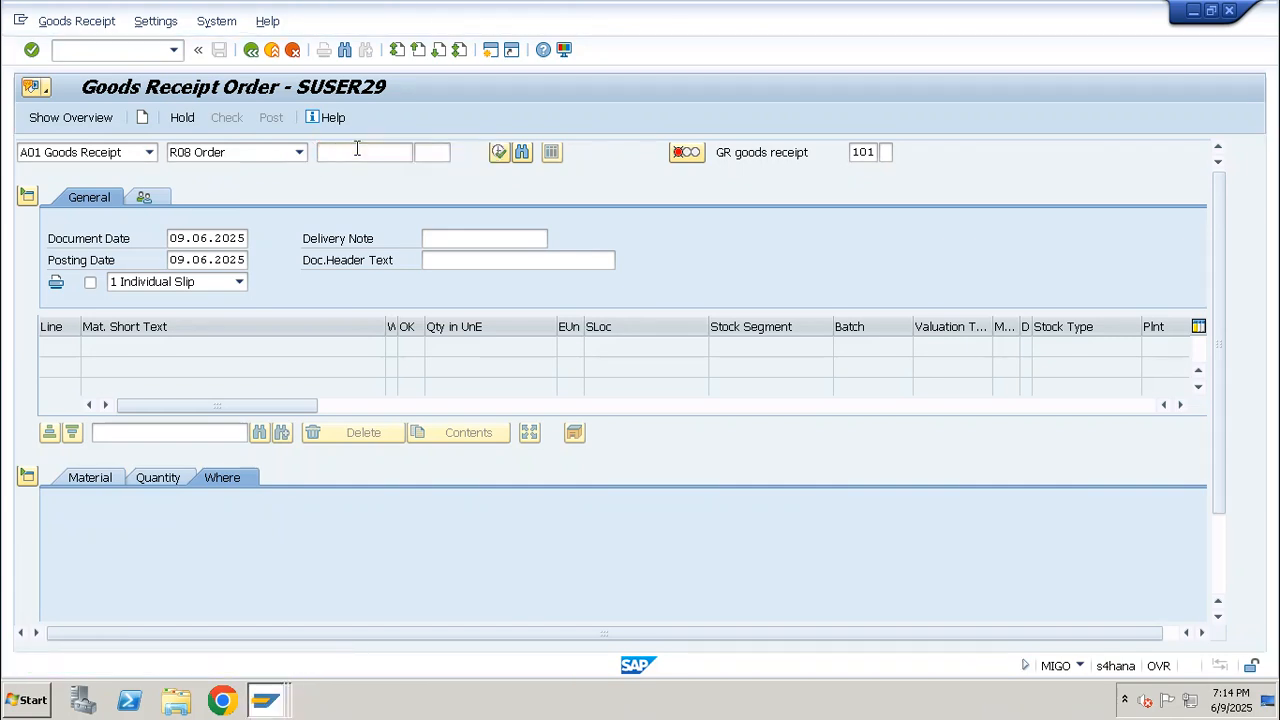
{"action": "left_click", "coordinate": [357, 149]}
{"action": "type", "text": "1001500"}
{"action": "key", "text": "Return"}
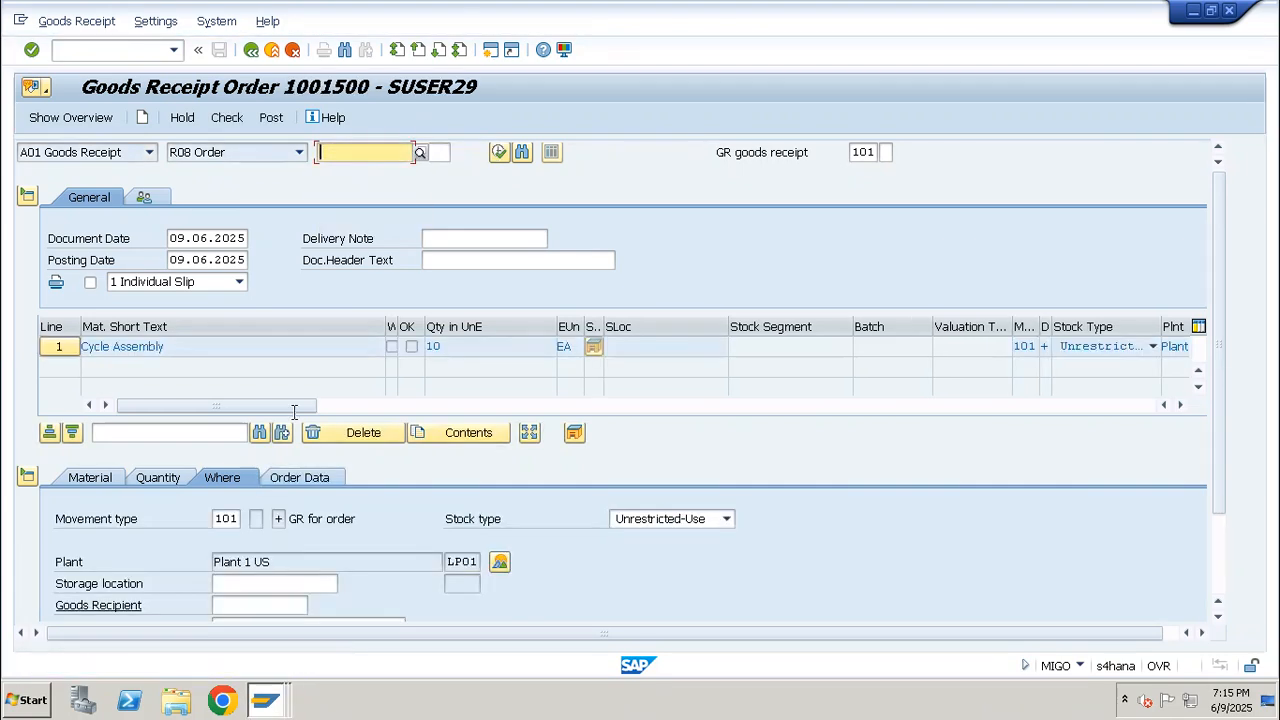
Set the Cycle Assembly item's storage location to WP01, mark the item as OK and post the goods receipt
{"action": "left_click", "coordinate": [246, 586]}
{"action": "type", "text": "WP01"}
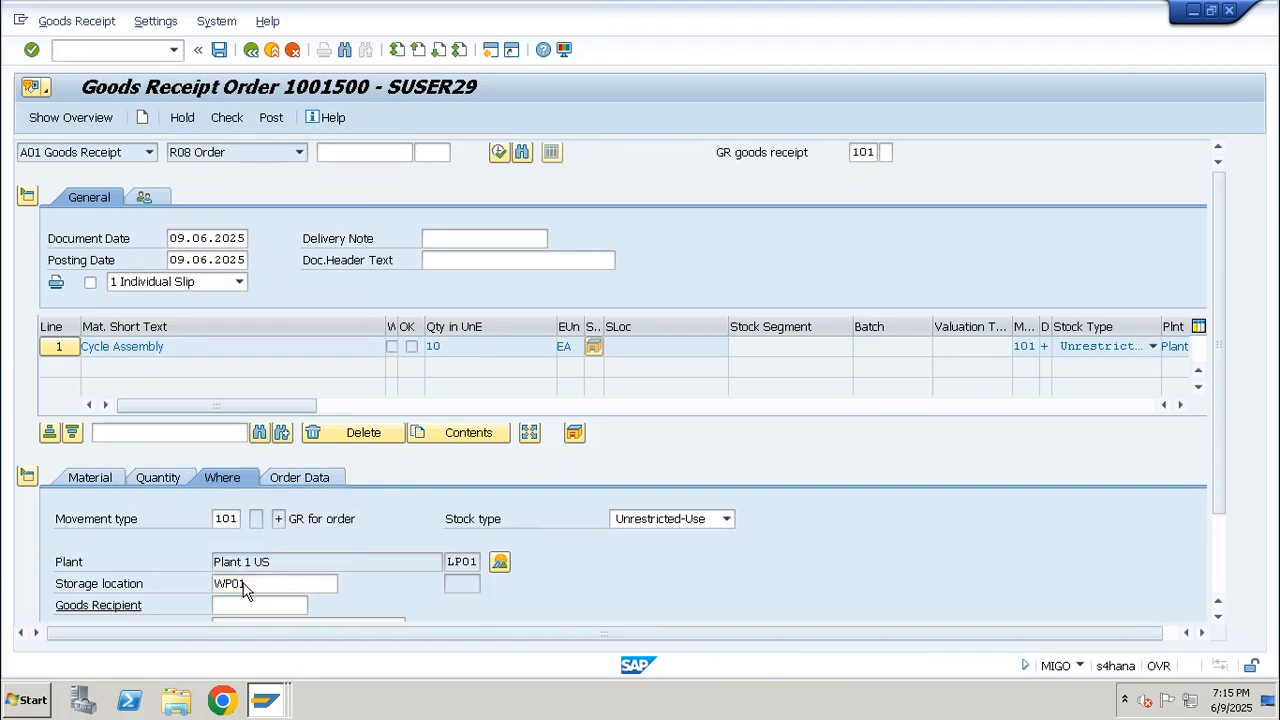
{"action": "key", "text": "Return"}
{"action": "scroll", "coordinate": [150, 600], "scroll_direction": "down", "scroll_amount": 2}
{"action": "left_click", "coordinate": [98, 605]}
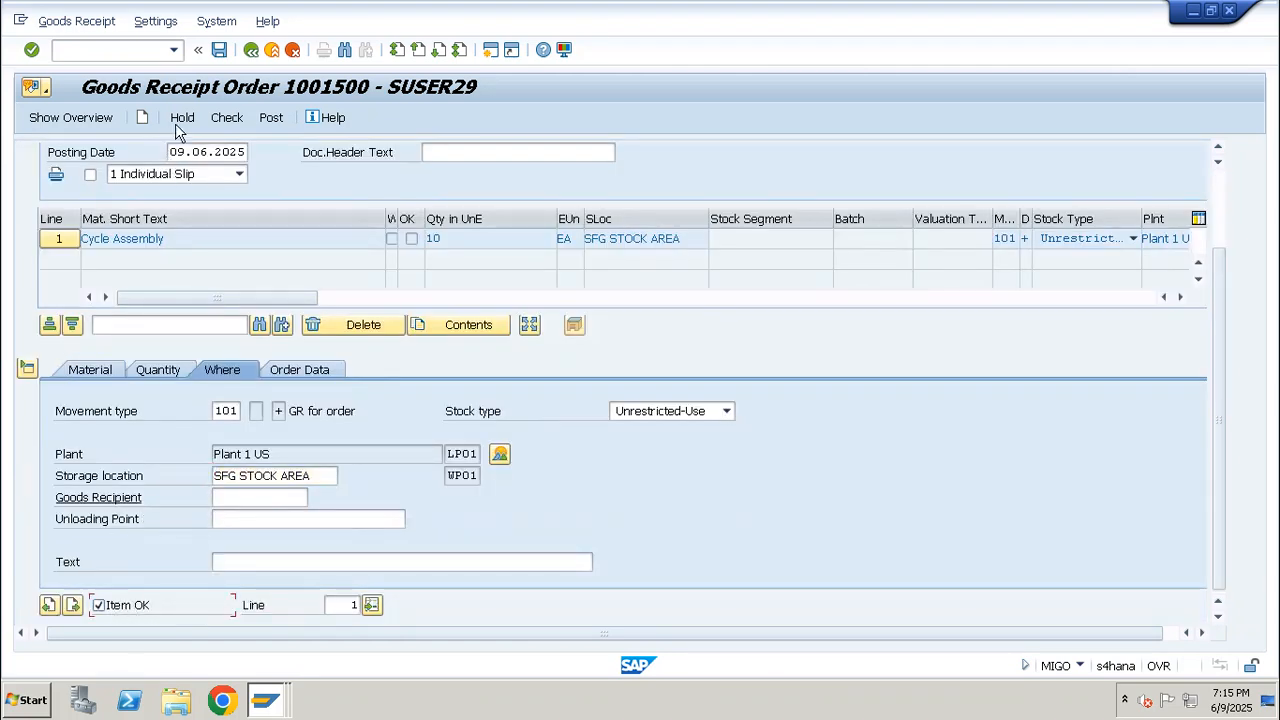
{"action": "left_click", "coordinate": [271, 117]}
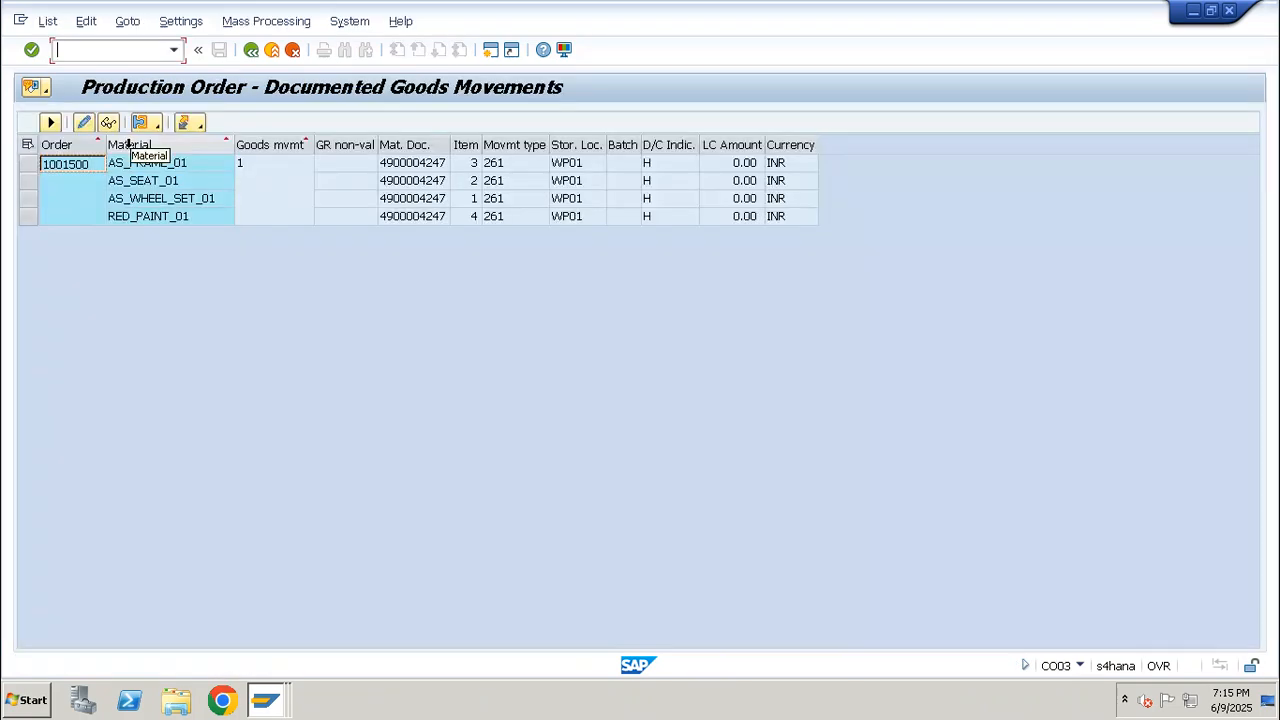
Display the production order's documented goods movements again in CO03 and examine the AS_CYCLE_01 receipt alongside the component issues
{"action": "key", "text": "F3"}
{"action": "key", "text": "F3"}
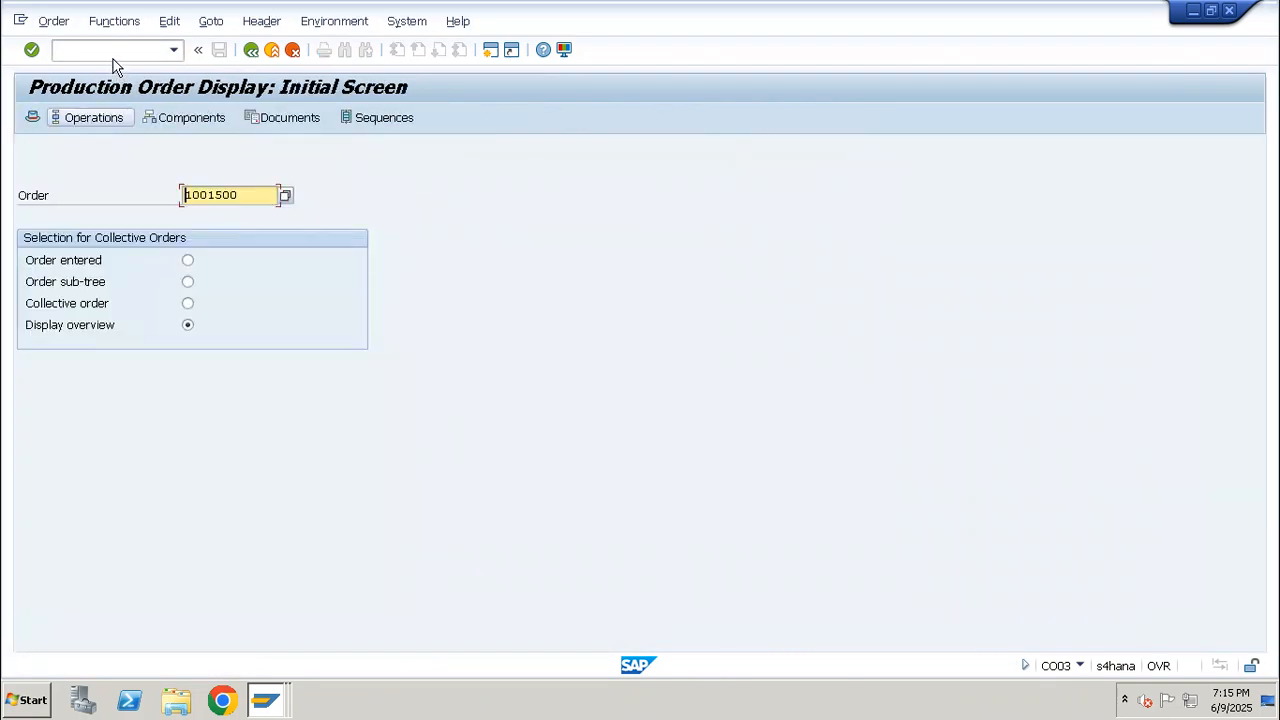
{"action": "key", "text": "Return"}
{"action": "left_click", "coordinate": [210, 21]}
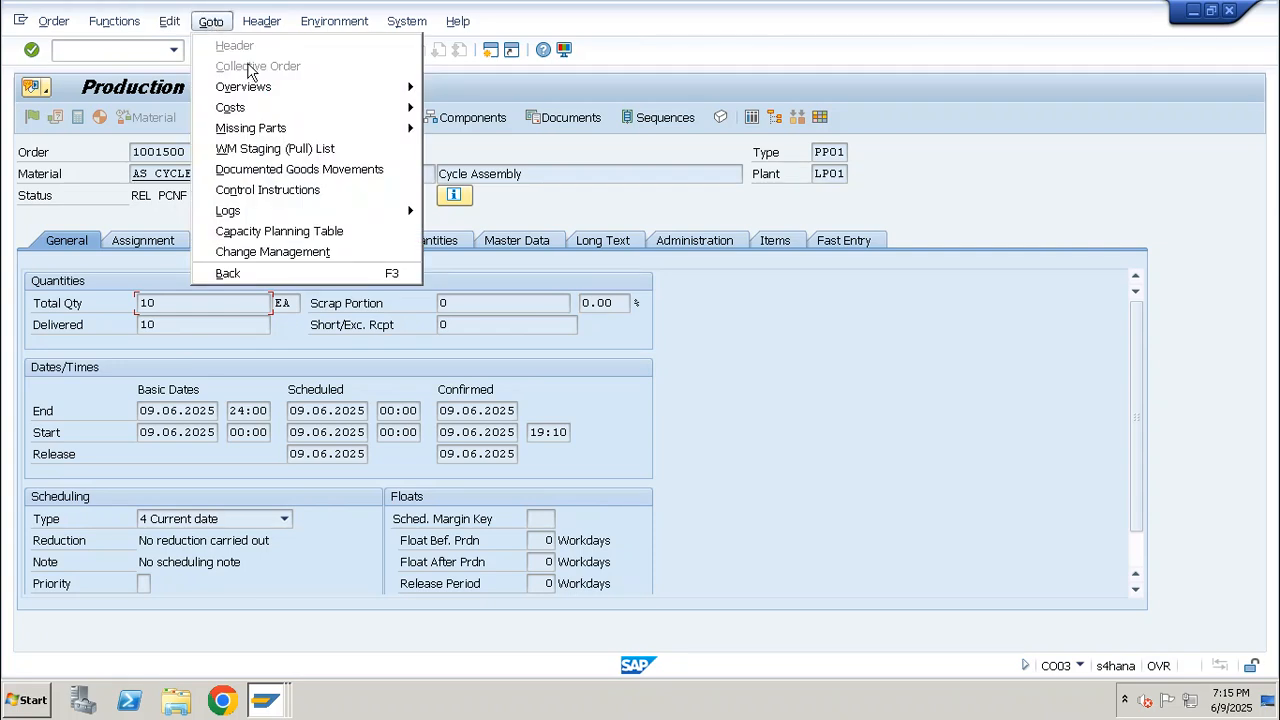
{"action": "left_click", "coordinate": [266, 171]}
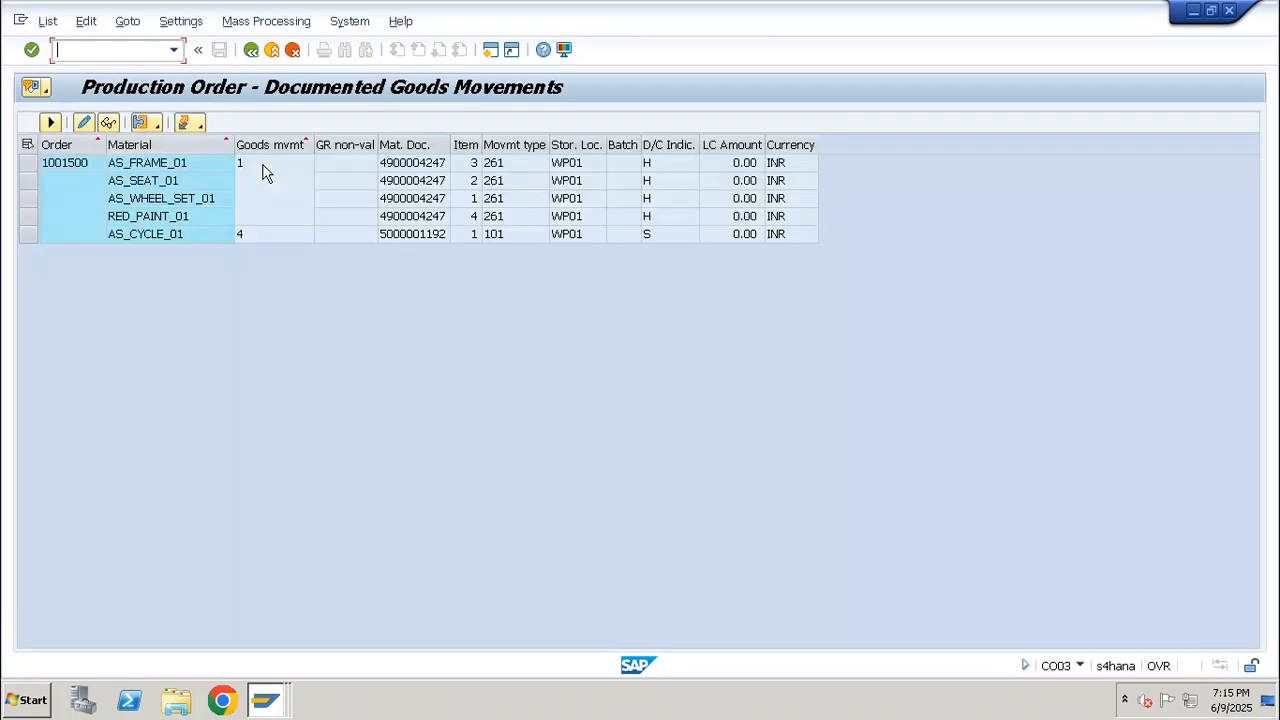
{"action": "left_click", "coordinate": [26, 234]}
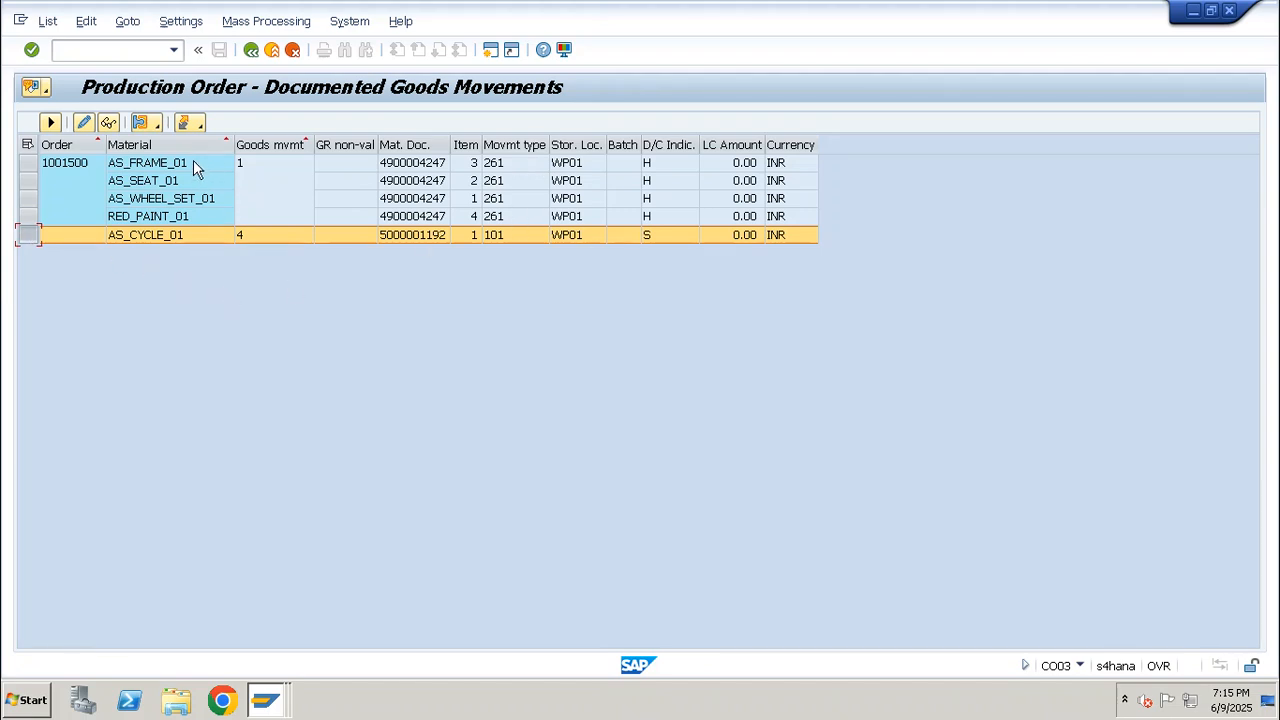
{"action": "left_click", "coordinate": [139, 170]}
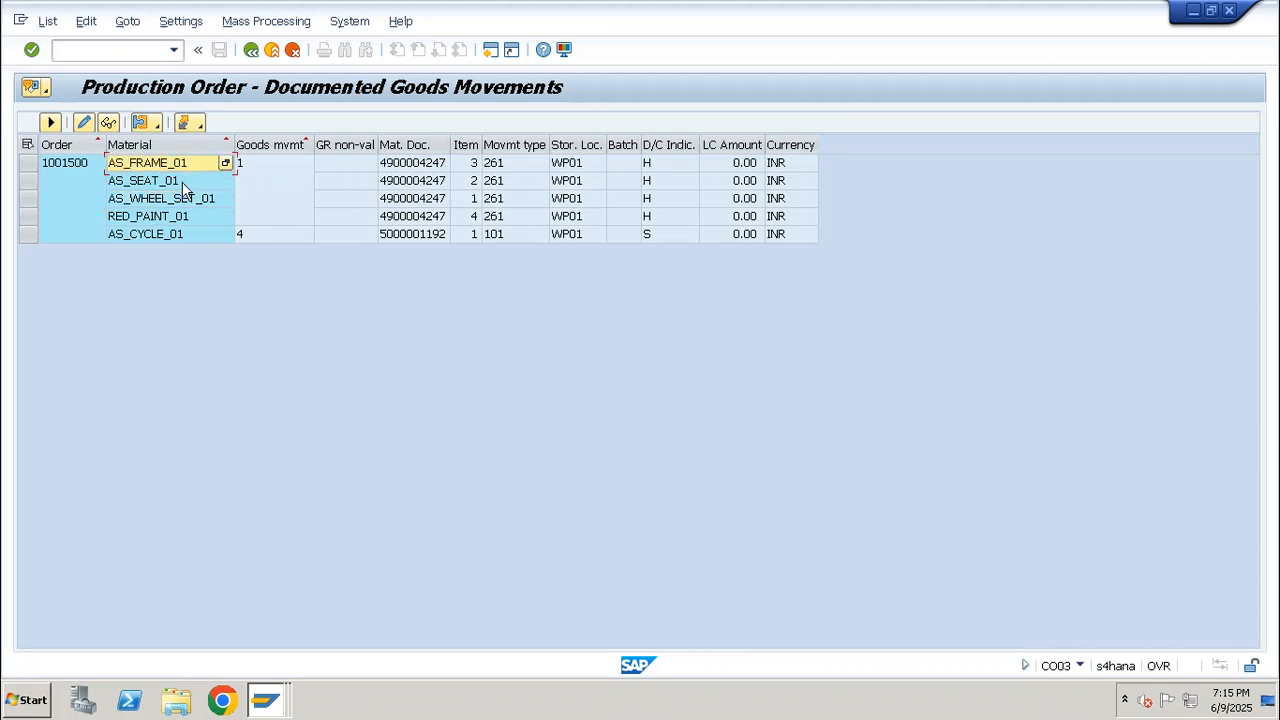
{"action": "left_click", "coordinate": [24, 238]}
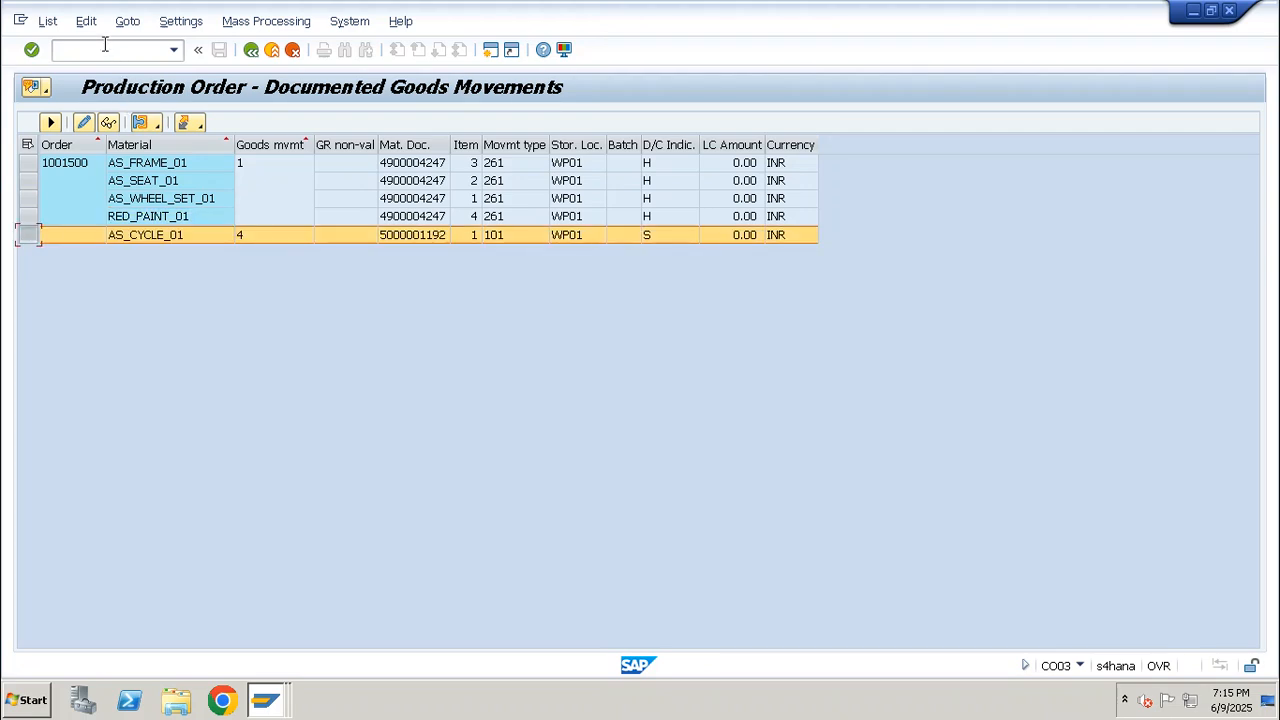
{"action": "left_click", "coordinate": [169, 243]}
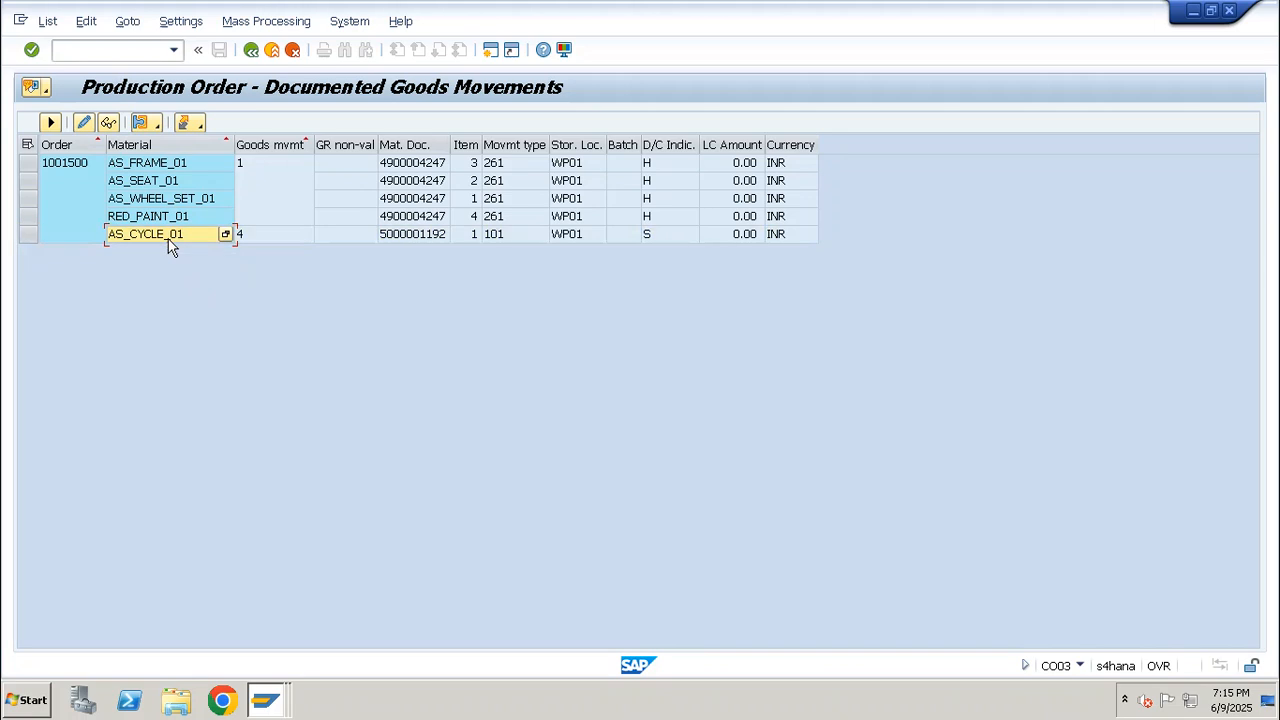
Open the routing for AS_CYCLE_01 in plant LP01 in CA02 and show its operation overview
{"action": "left_click", "coordinate": [156, 50]}
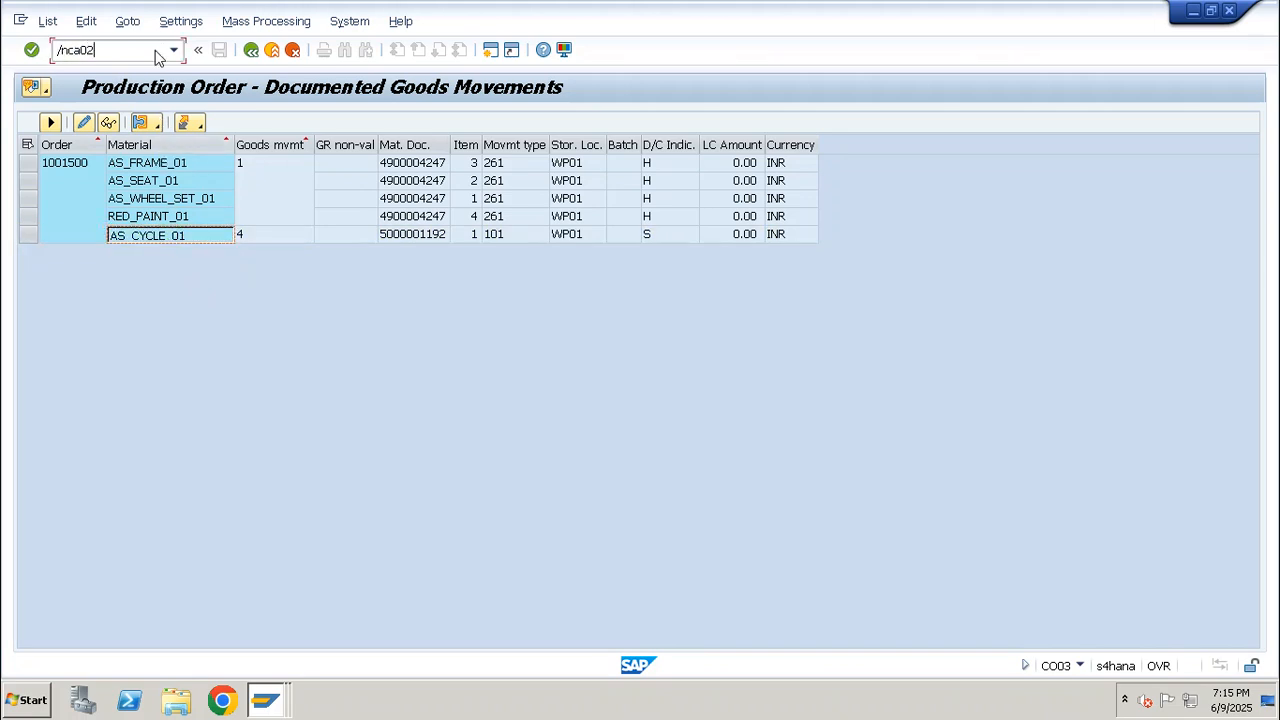
{"action": "type", "text": "/nca02"}
{"action": "key", "text": "Return"}
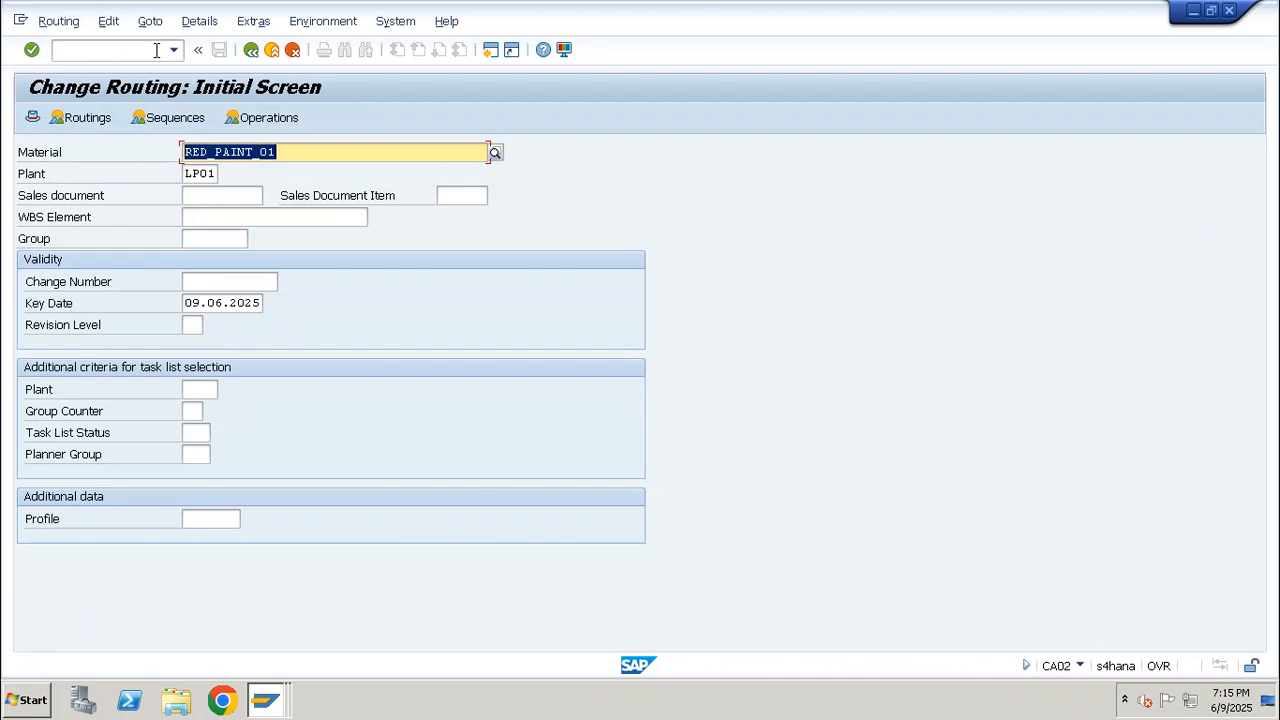
{"action": "double_click", "coordinate": [240, 152]}
{"action": "key", "text": "Return"}
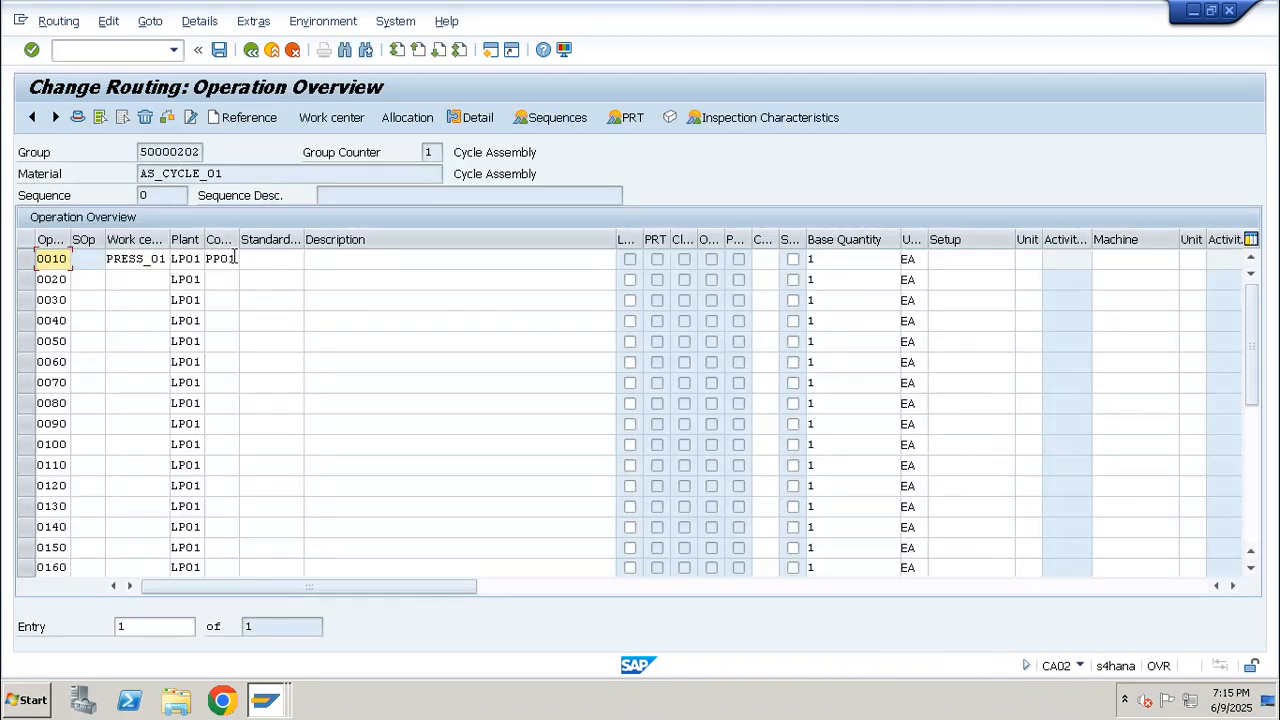
Look up operation 0010's control key PP01 and examine its detailed information, especially the Automatic GR setting
{"action": "left_click_drag", "start_coordinate": [237, 258], "coordinate": [205, 260]}
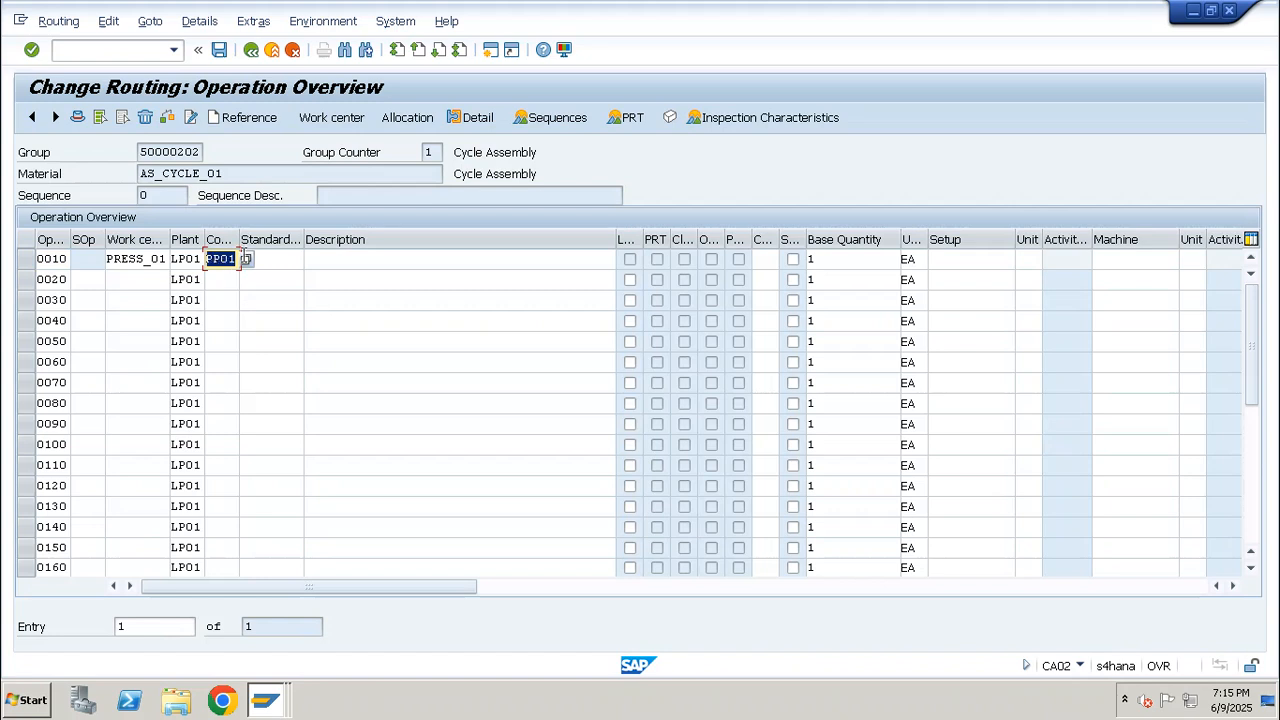
{"action": "left_click", "coordinate": [246, 260]}
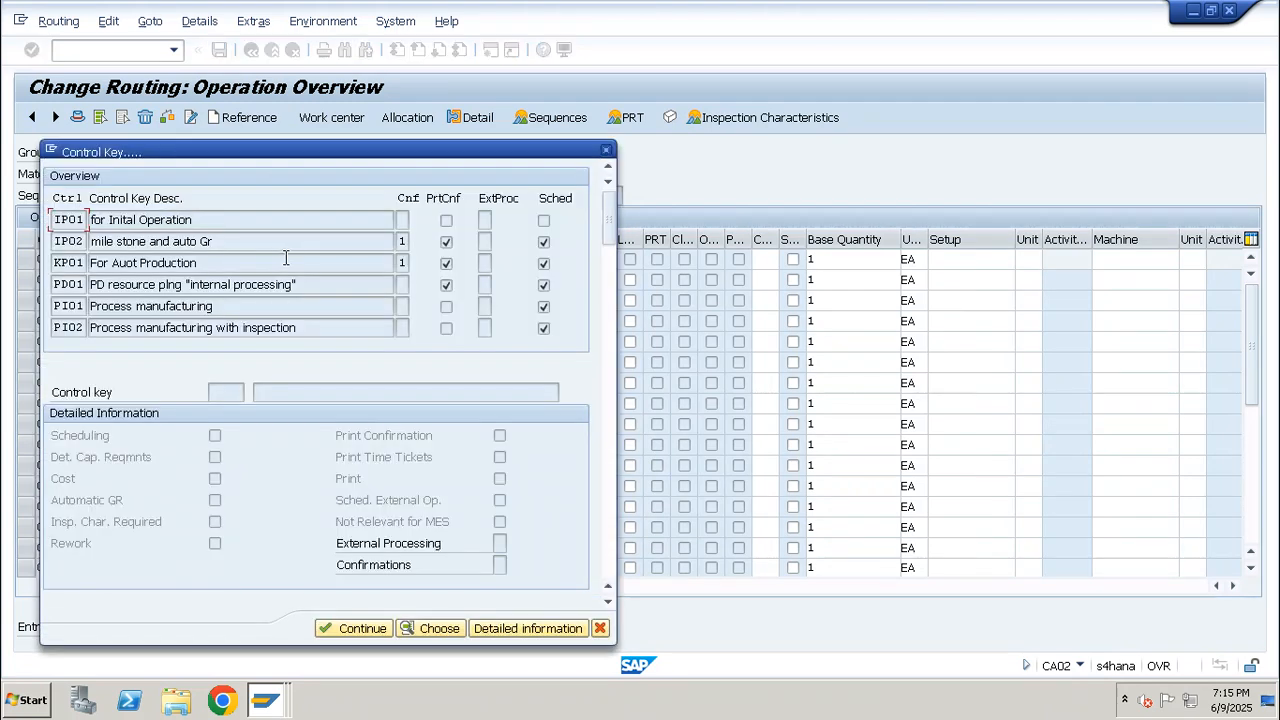
{"action": "scroll", "coordinate": [415, 268], "scroll_direction": "down", "scroll_amount": 2}
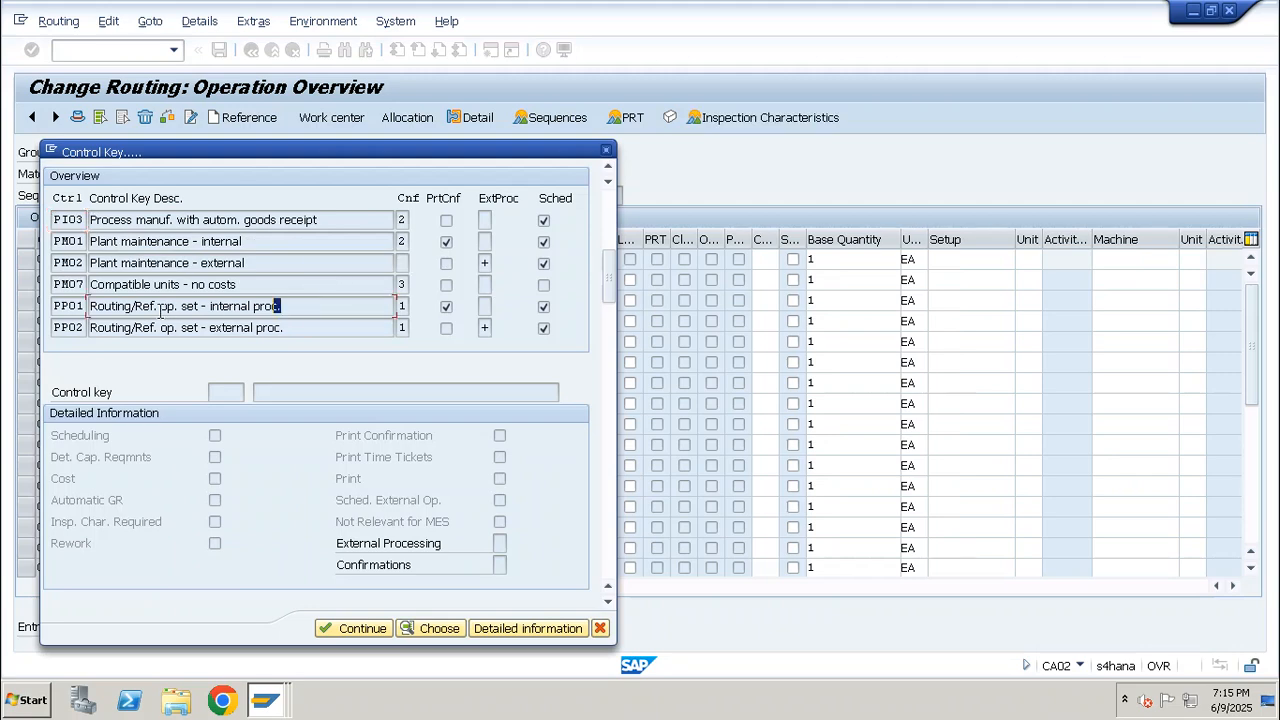
{"action": "left_click_drag", "start_coordinate": [160, 311], "coordinate": [87, 310]}
{"action": "left_click", "coordinate": [70, 307]}
{"action": "left_click", "coordinate": [496, 630]}
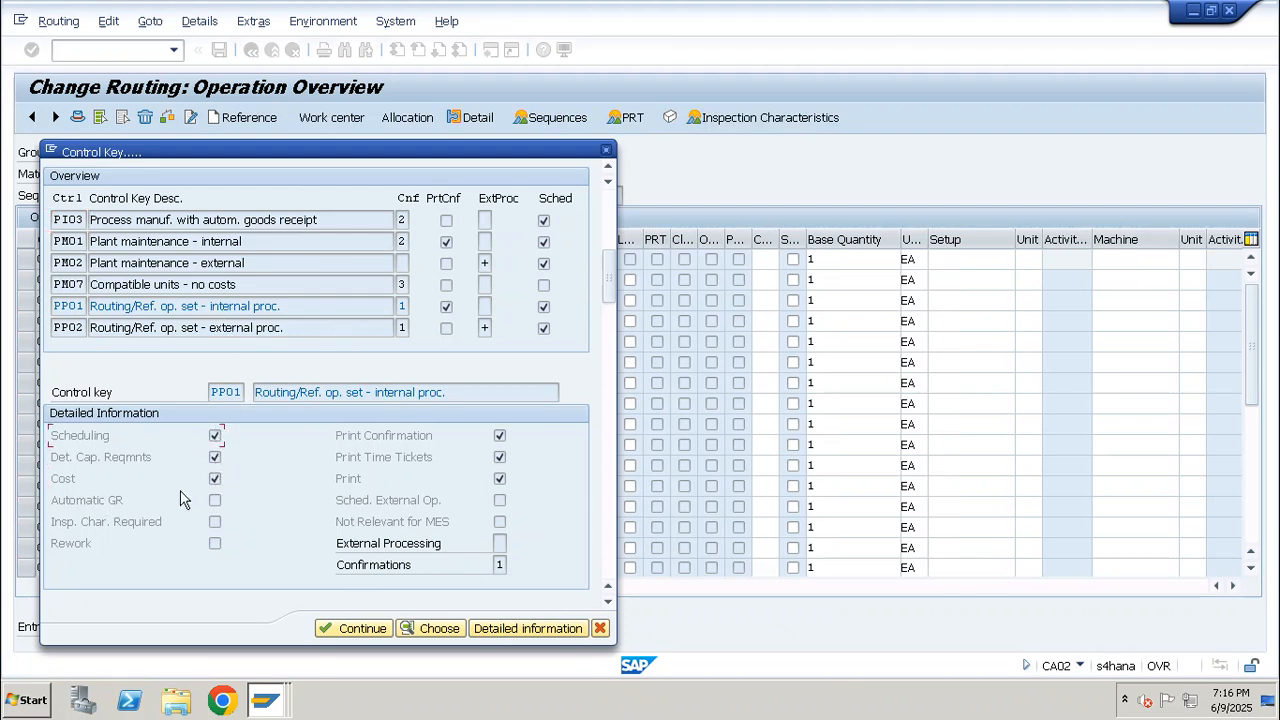
{"action": "left_click_drag", "start_coordinate": [54, 500], "coordinate": [221, 502]}
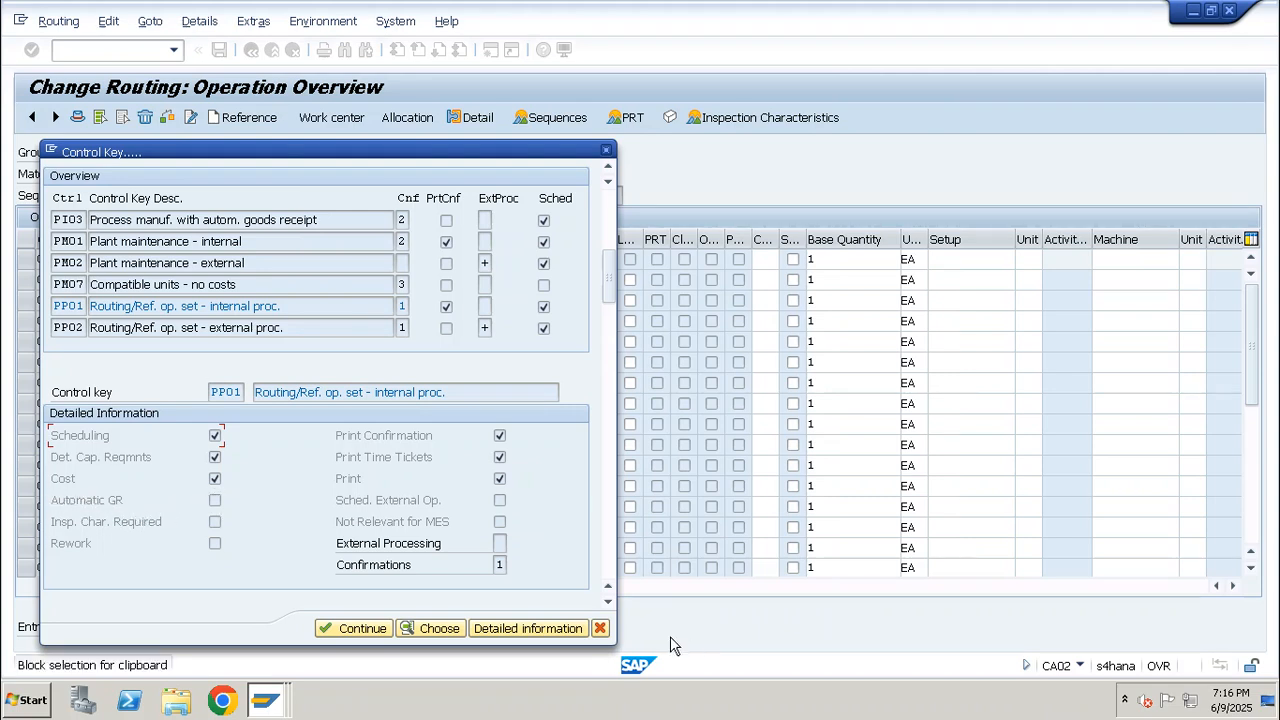
Examine the detailed information of control key PP03 for in-house production with automatic goods receipt, and leave the selection without choosing it
{"action": "left_click", "coordinate": [608, 601]}
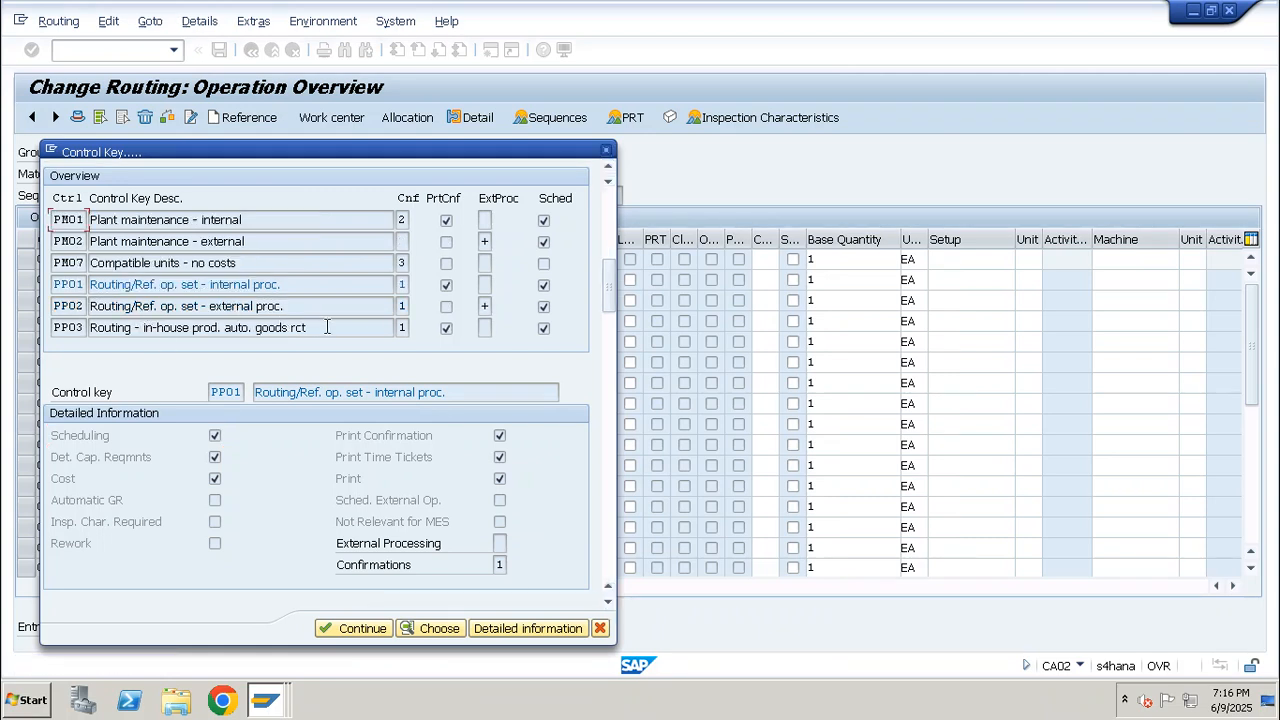
{"action": "left_click_drag", "start_coordinate": [327, 327], "coordinate": [84, 330]}
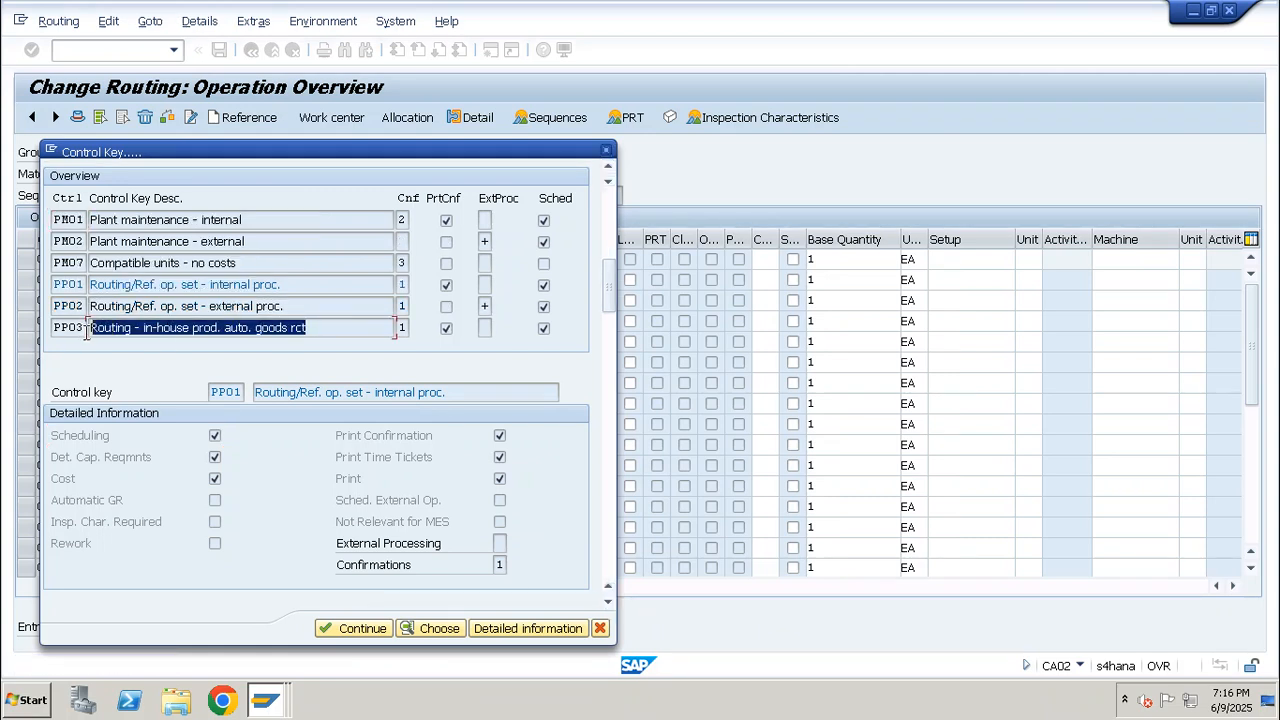
{"action": "left_click", "coordinate": [122, 335]}
{"action": "left_click", "coordinate": [485, 628]}
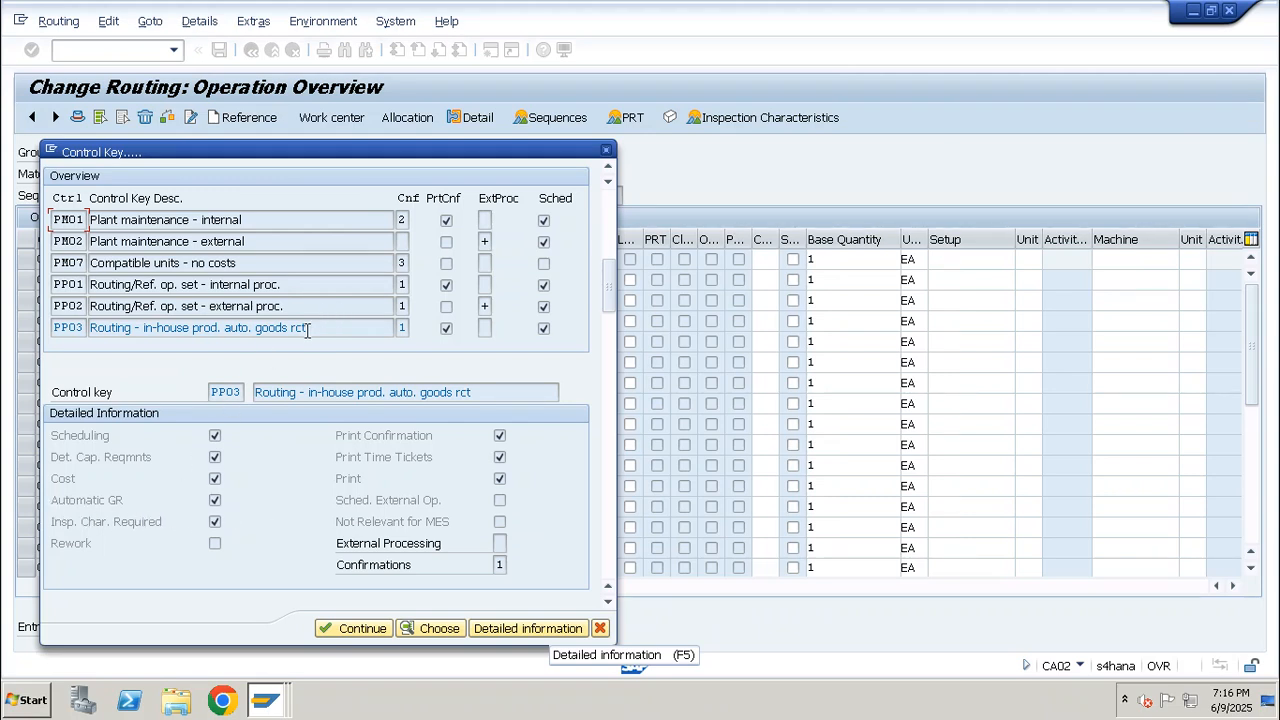
{"action": "left_click_drag", "start_coordinate": [307, 331], "coordinate": [50, 336]}
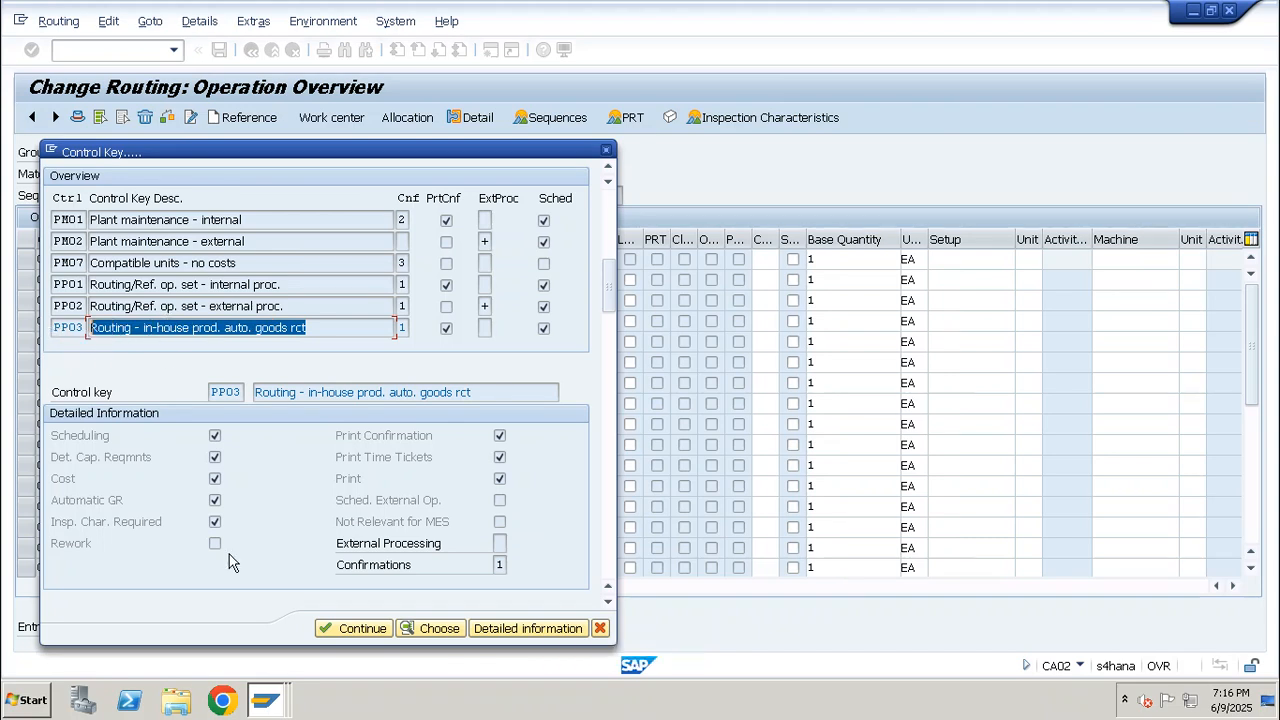
{"action": "key", "text": "Escape"}
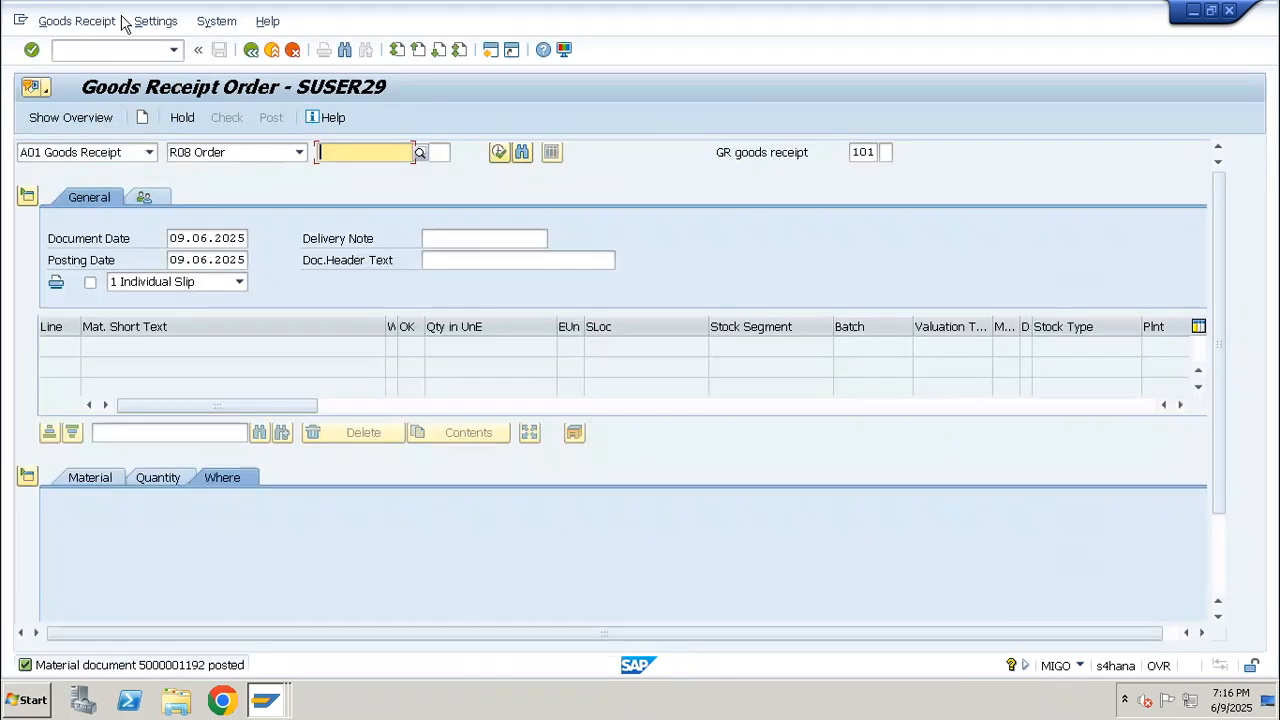
Open the SAP Reference IMG from the SPRO transaction
{"action": "left_click", "coordinate": [115, 50]}
{"action": "type", "text": "/"}
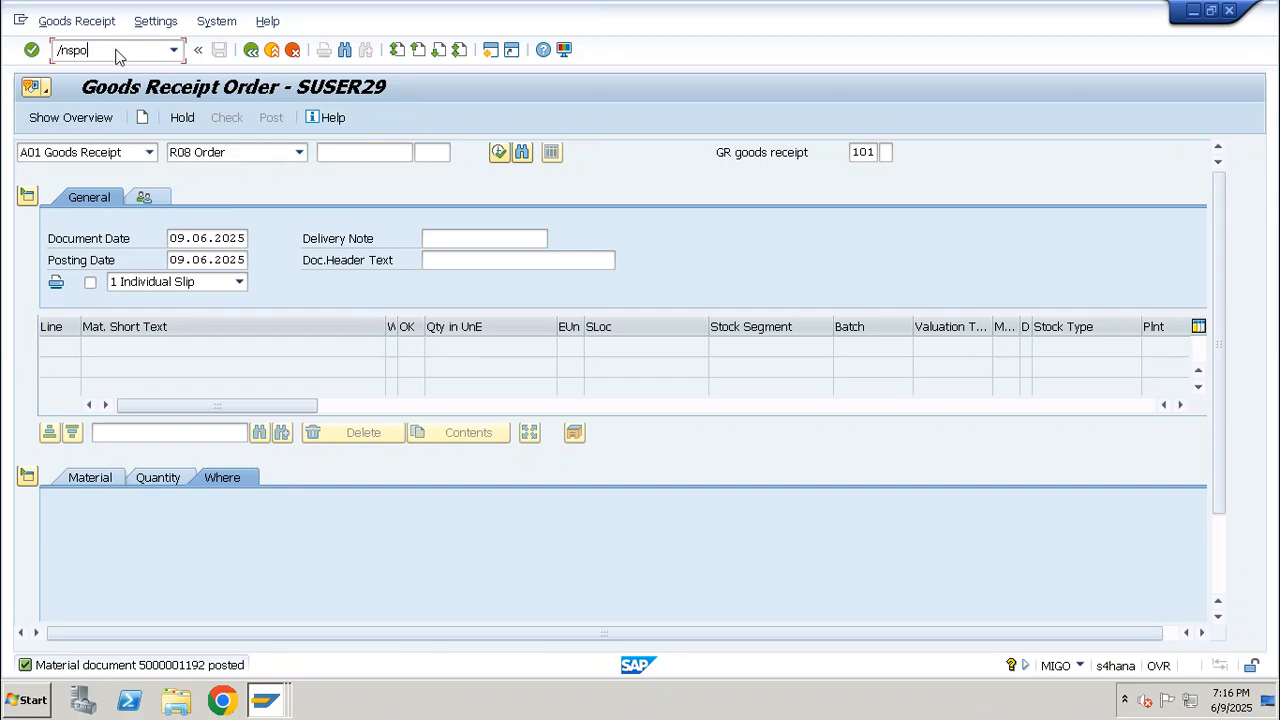
{"action": "type", "text": "nspro"}
{"action": "key", "text": "Return"}
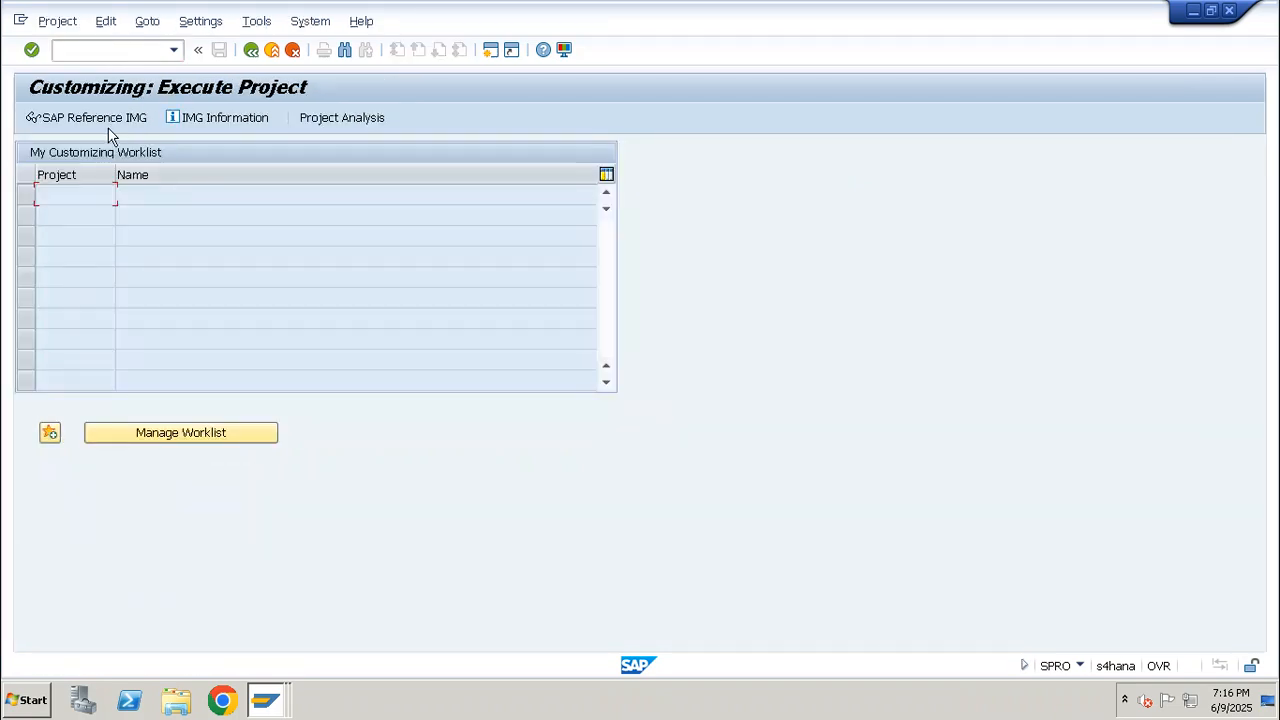
{"action": "left_click", "coordinate": [124, 119]}
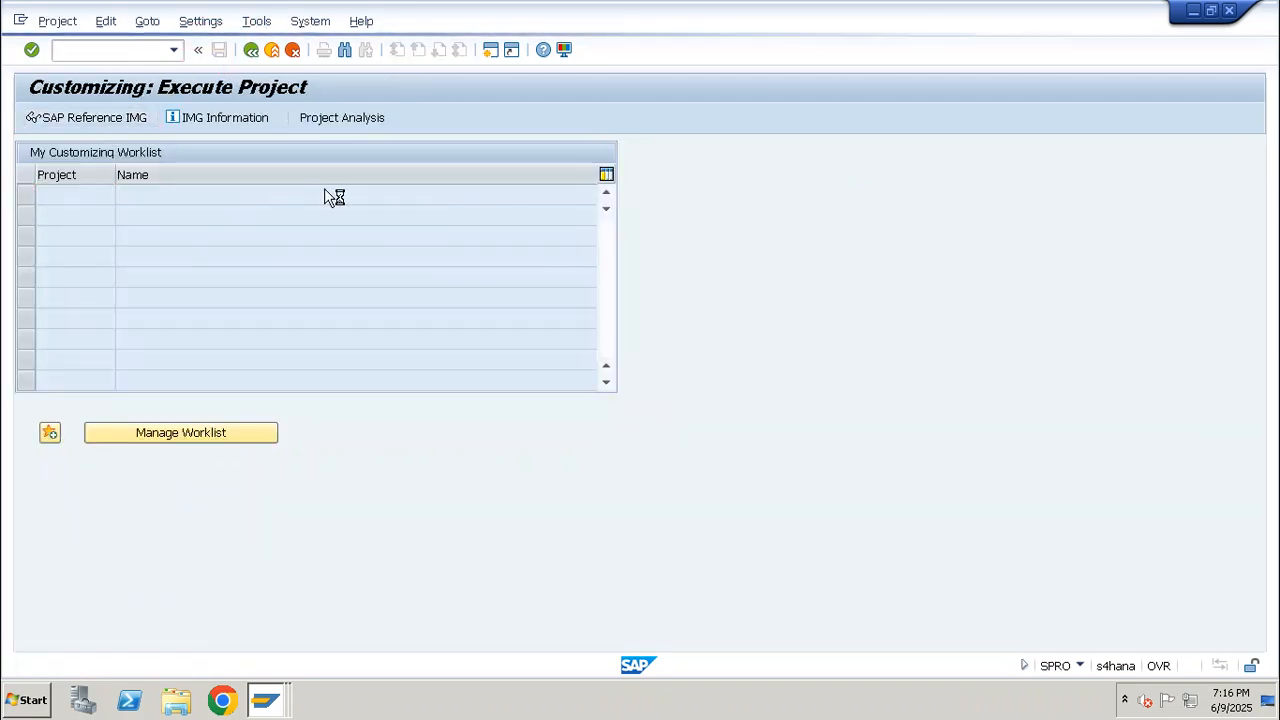
Search the IMG for "control key" and open the Define control key activity in the work center's Routing Data under Basic Data
{"action": "type", "text": "cont"}
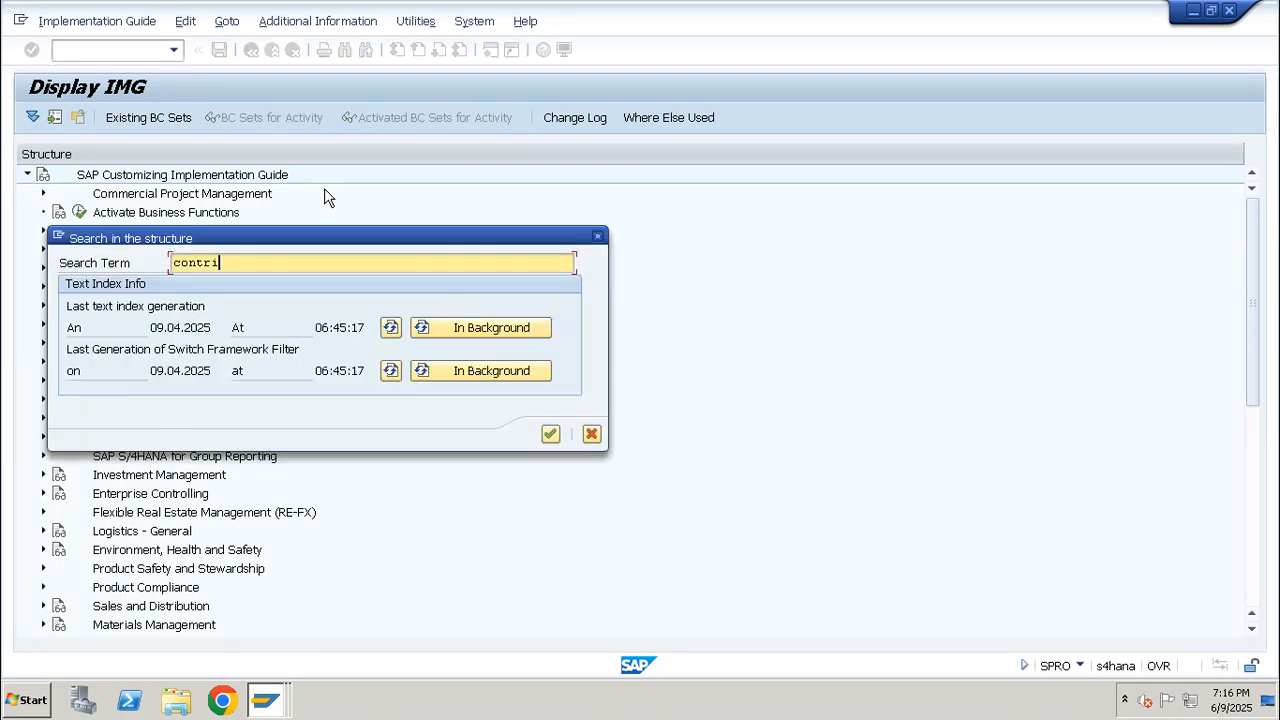
{"action": "type", "text": "rol key"}
{"action": "key", "text": "Return"}
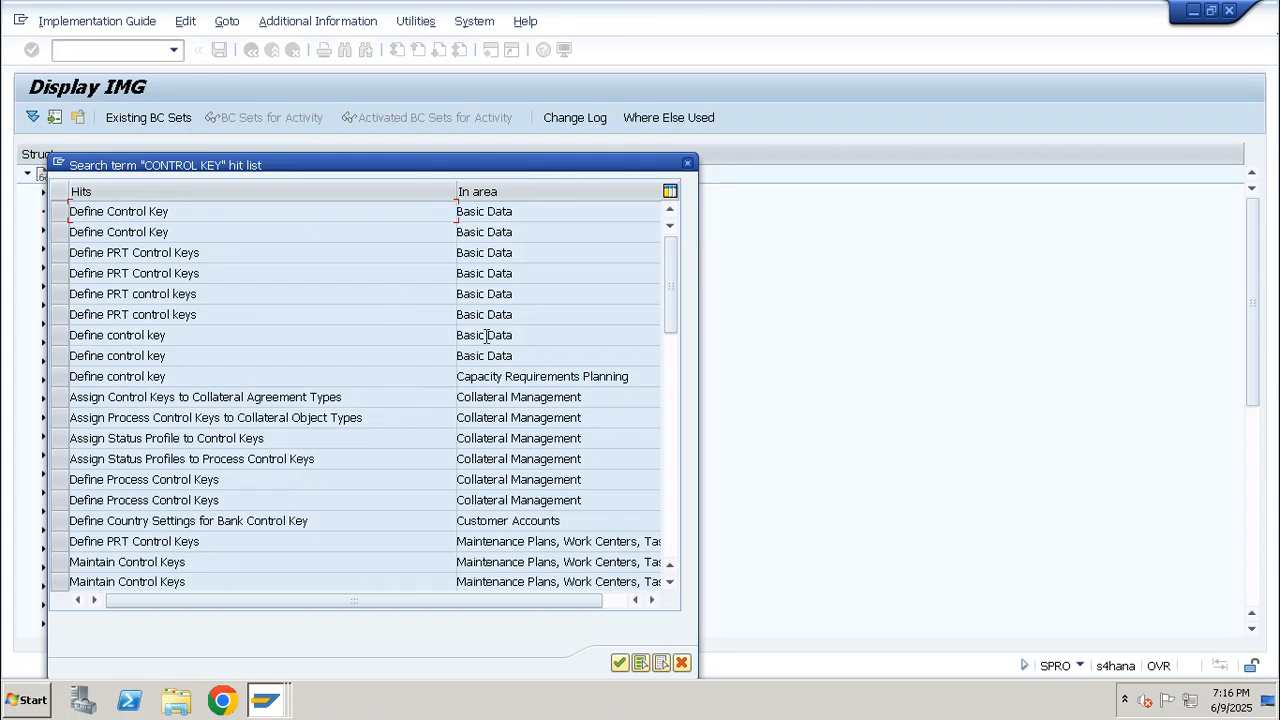
{"action": "double_click", "coordinate": [503, 335]}
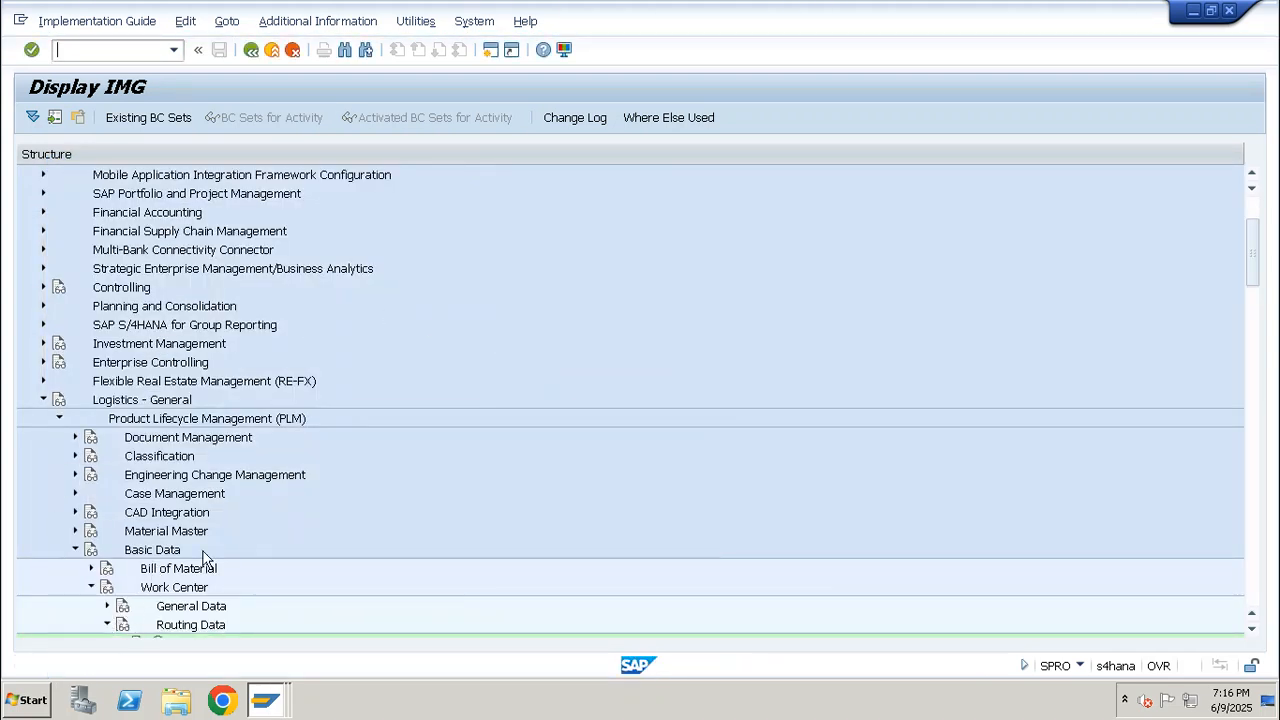
{"action": "left_click_drag", "start_coordinate": [1257, 251], "coordinate": [1258, 295]}
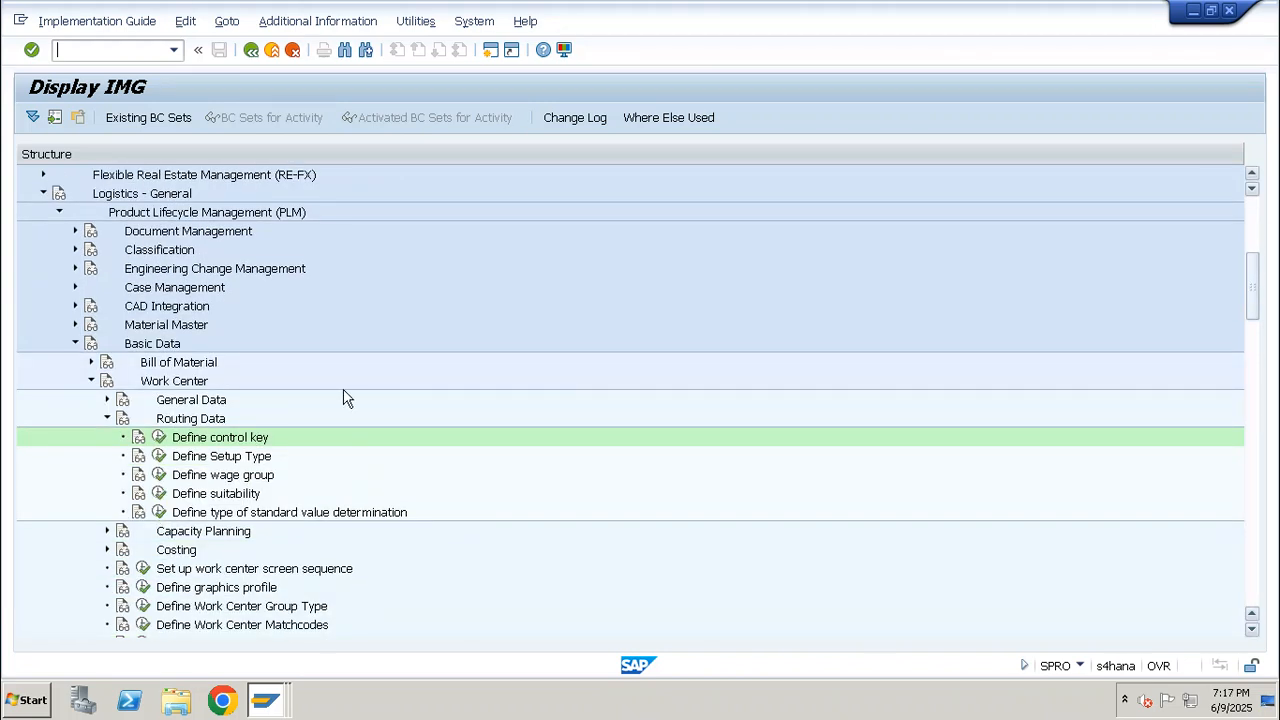
{"action": "left_click", "coordinate": [159, 437]}
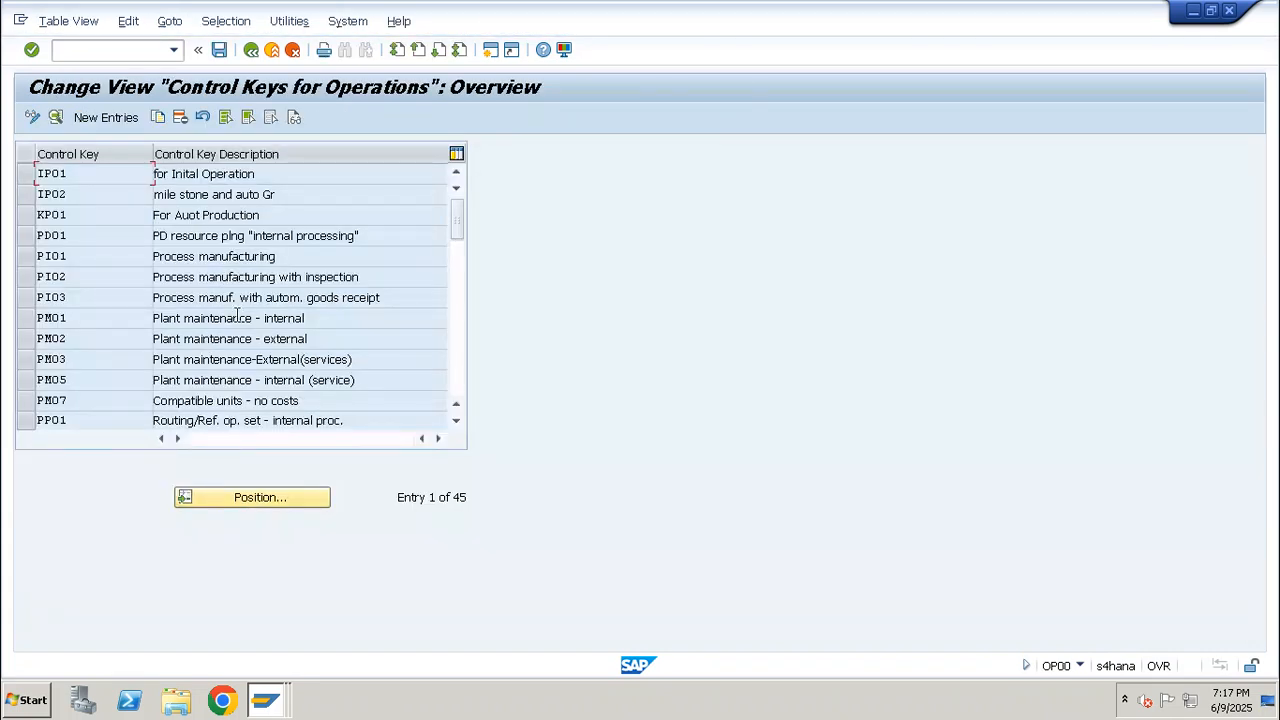
Position the control key list at entry PP01
{"action": "left_click", "coordinate": [238, 499]}
{"action": "type", "text": "p"}
{"action": "key", "text": "BackSpace"}
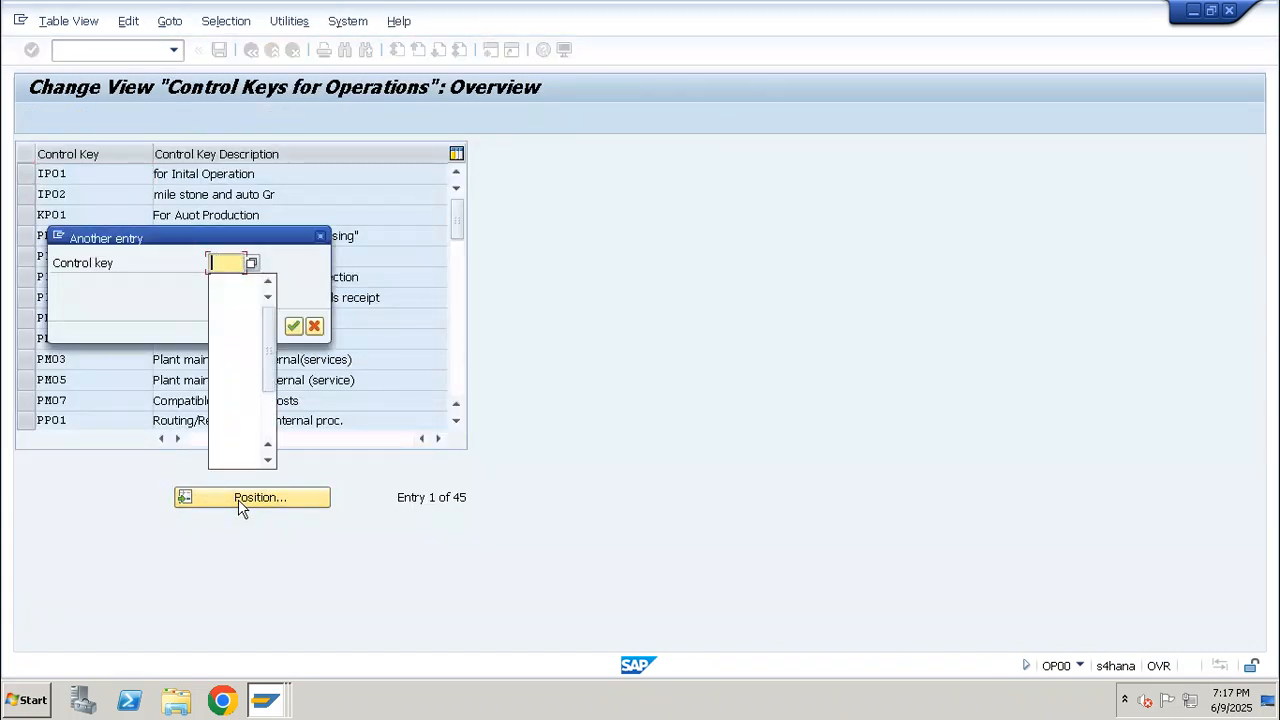
{"action": "type", "text": "p01"}
{"action": "key", "text": "Return"}
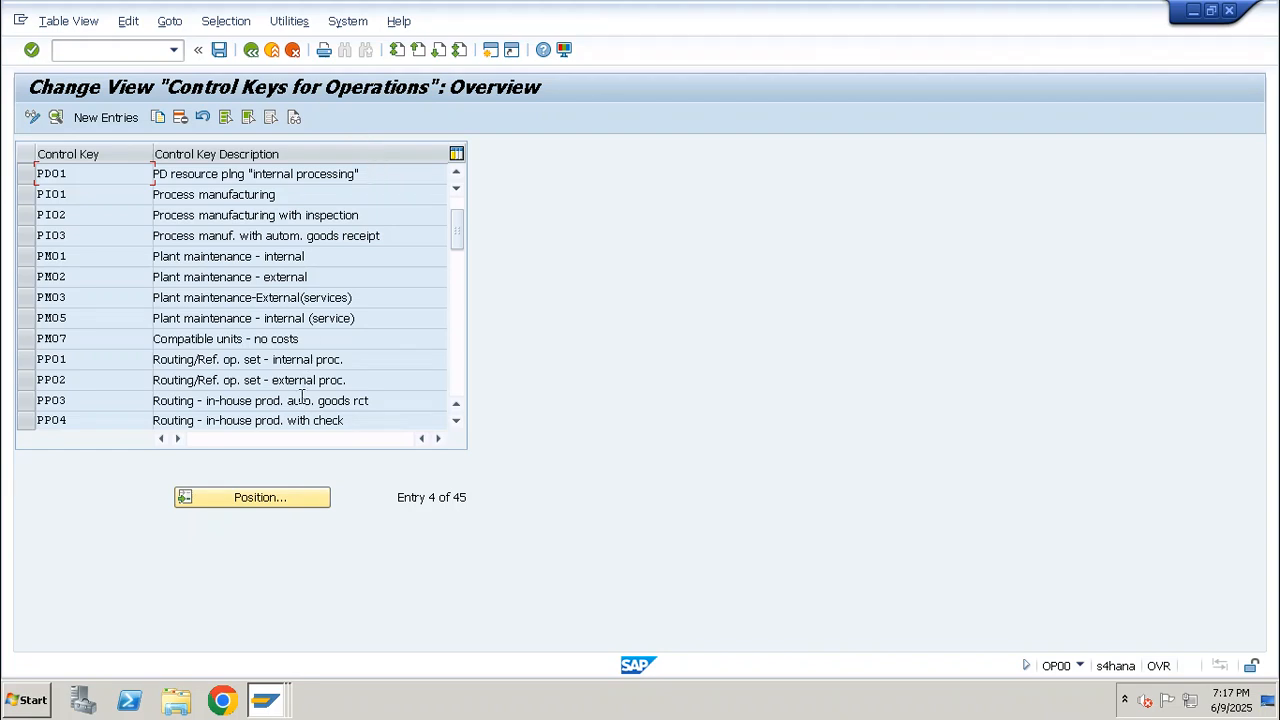
{"action": "left_click", "coordinate": [265, 489]}
{"action": "type", "text": "pp01"}
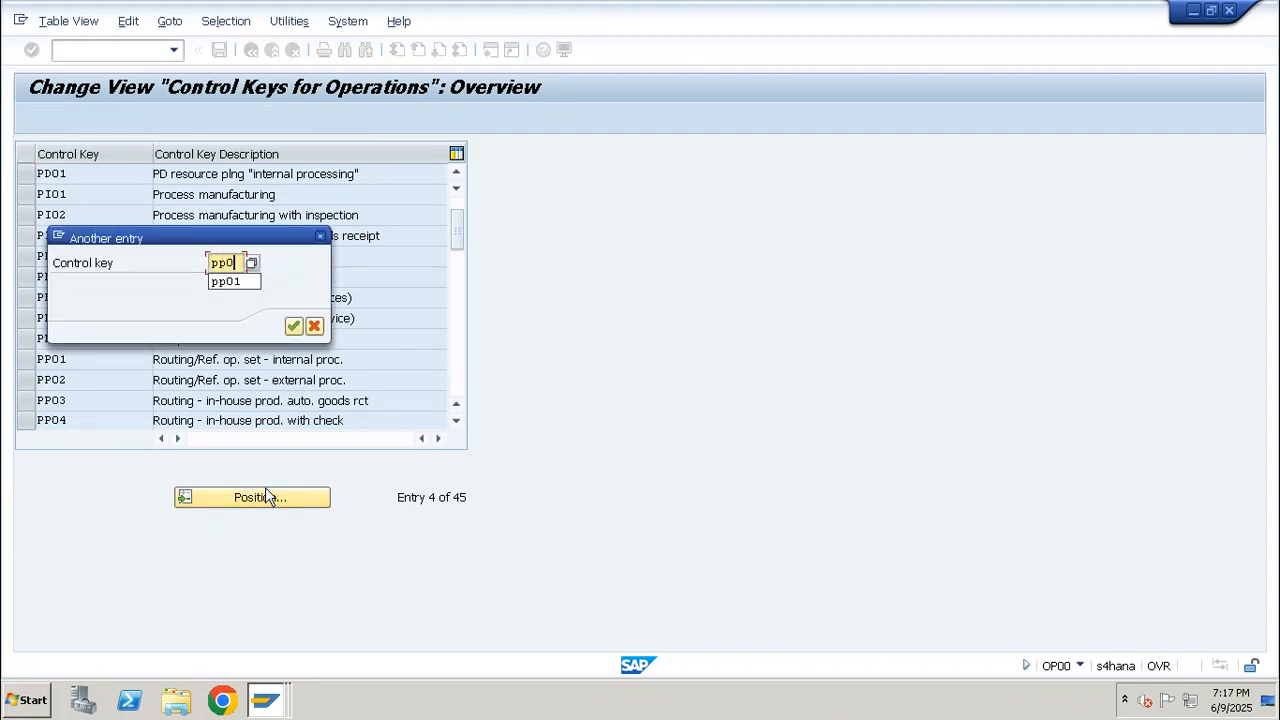
{"action": "key", "text": "Return"}
Examine the detail settings of control key PP01, especially the Automatic GR indicator, and return to the overview
{"action": "left_click_drag", "start_coordinate": [371, 177], "coordinate": [142, 176]}
{"action": "double_click", "coordinate": [205, 174]}
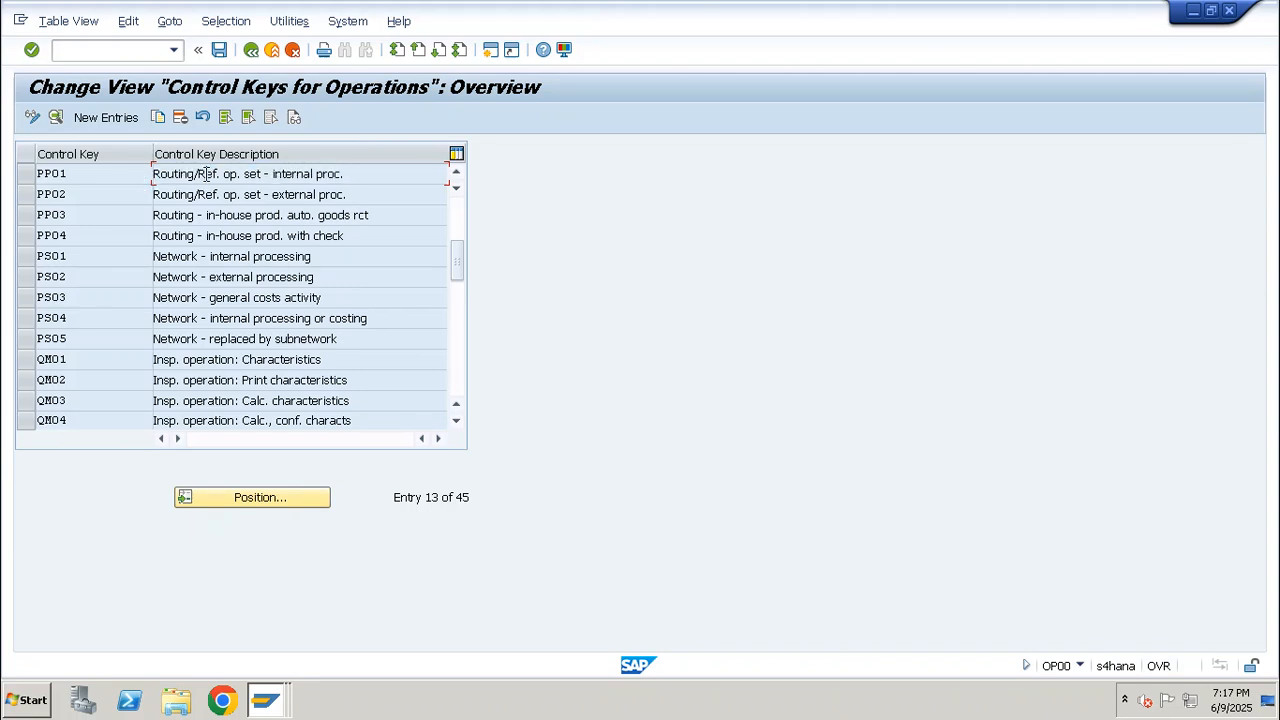
{"action": "left_click_drag", "start_coordinate": [199, 151], "coordinate": [157, 157]}
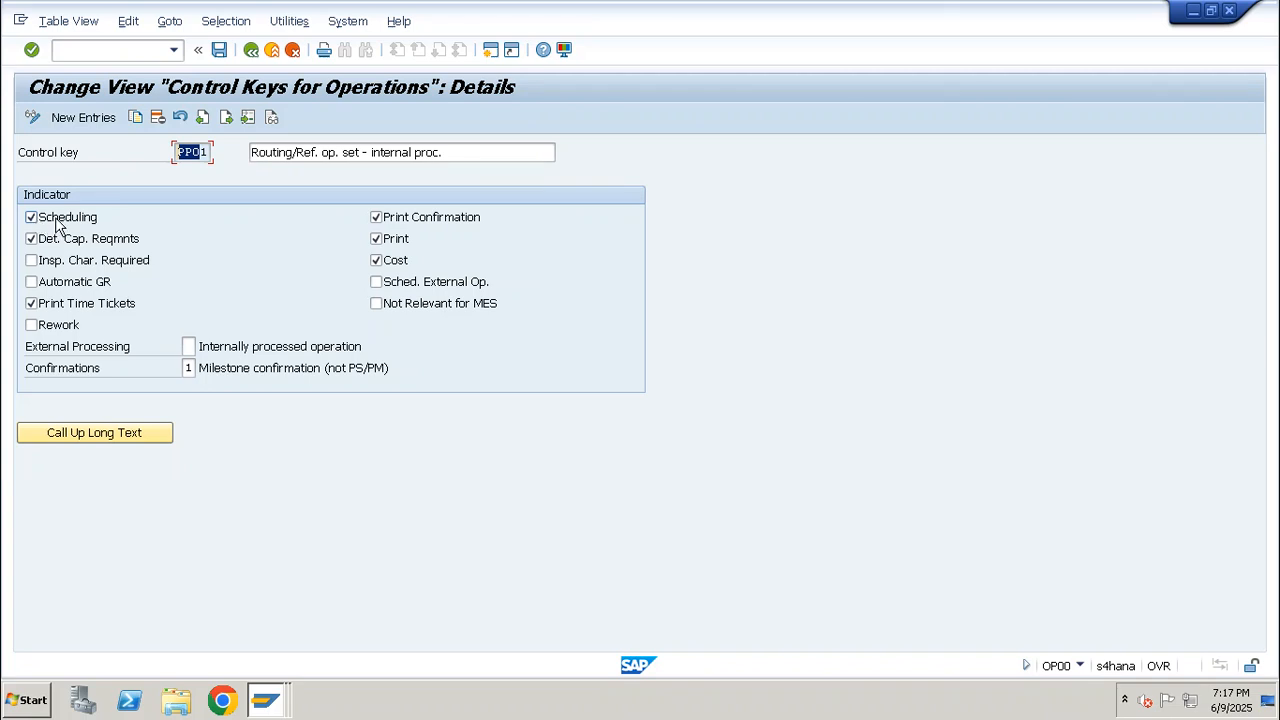
{"action": "left_click", "coordinate": [60, 290]}
{"action": "left_click", "coordinate": [252, 50]}
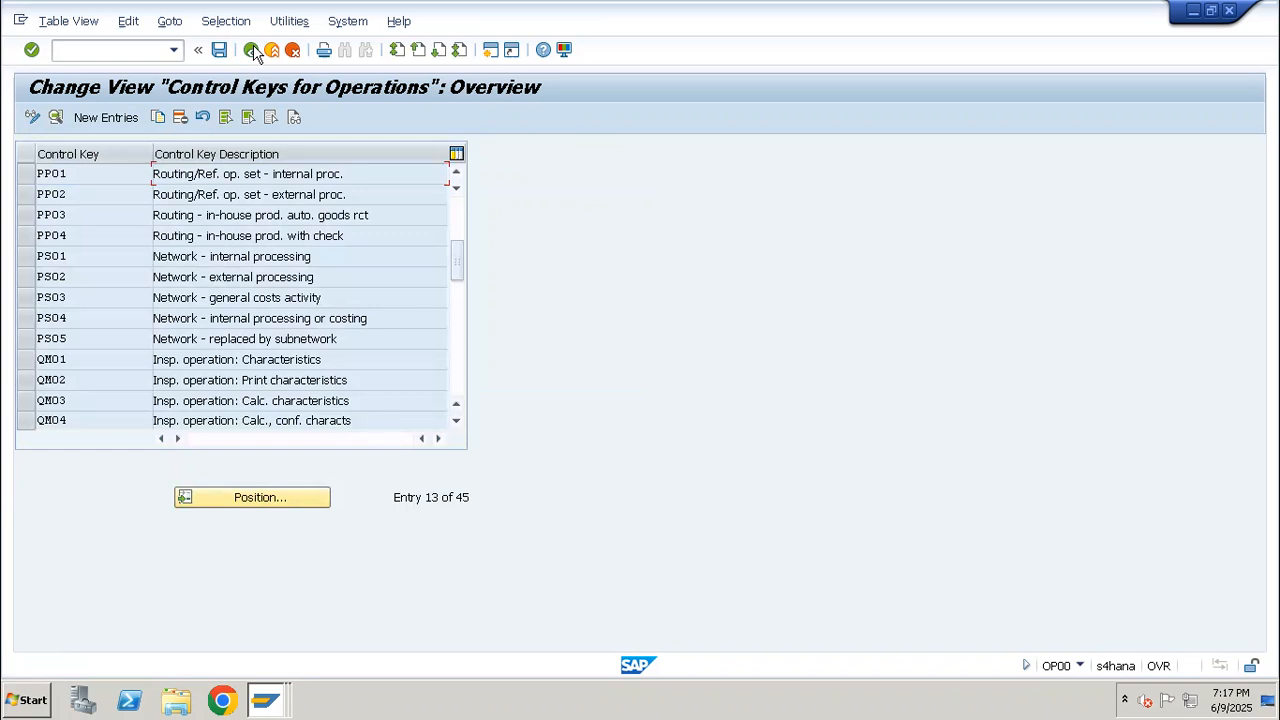
Clear the Insp. Char. Required indicator for control key PP03, keep Automatic GR active, and save the control key
{"action": "double_click", "coordinate": [221, 225]}
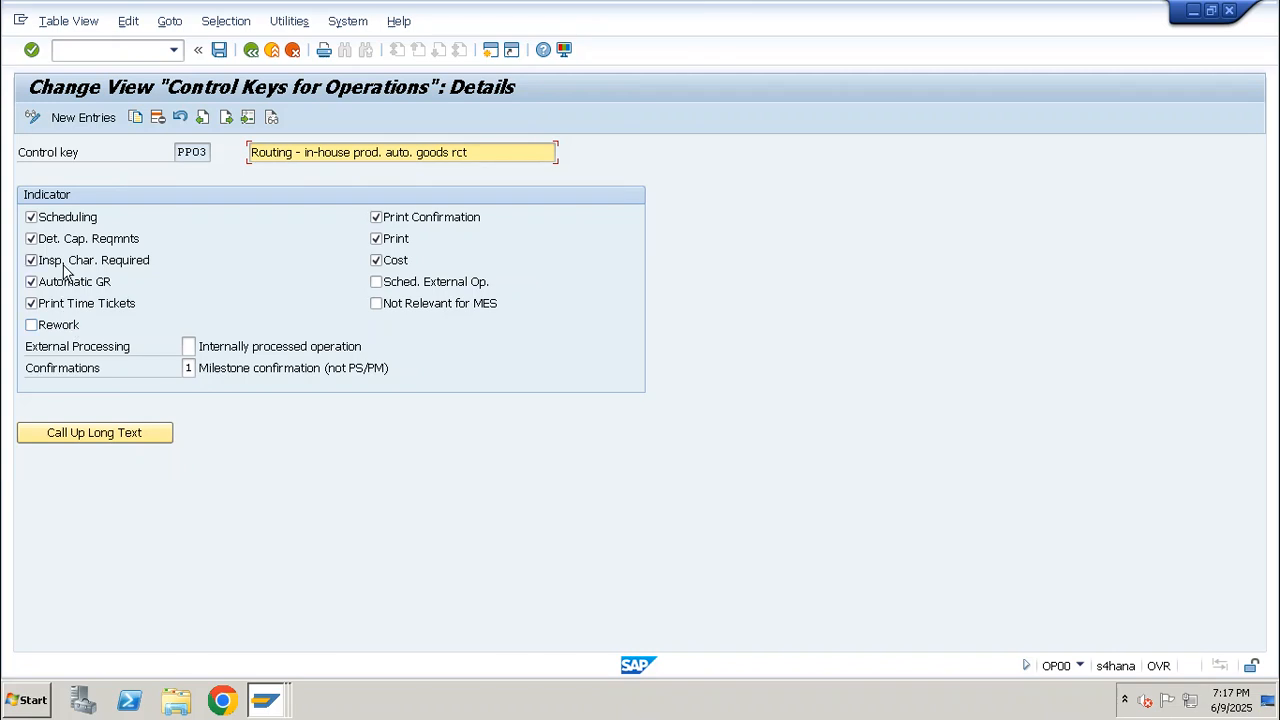
{"action": "left_click", "coordinate": [148, 260]}
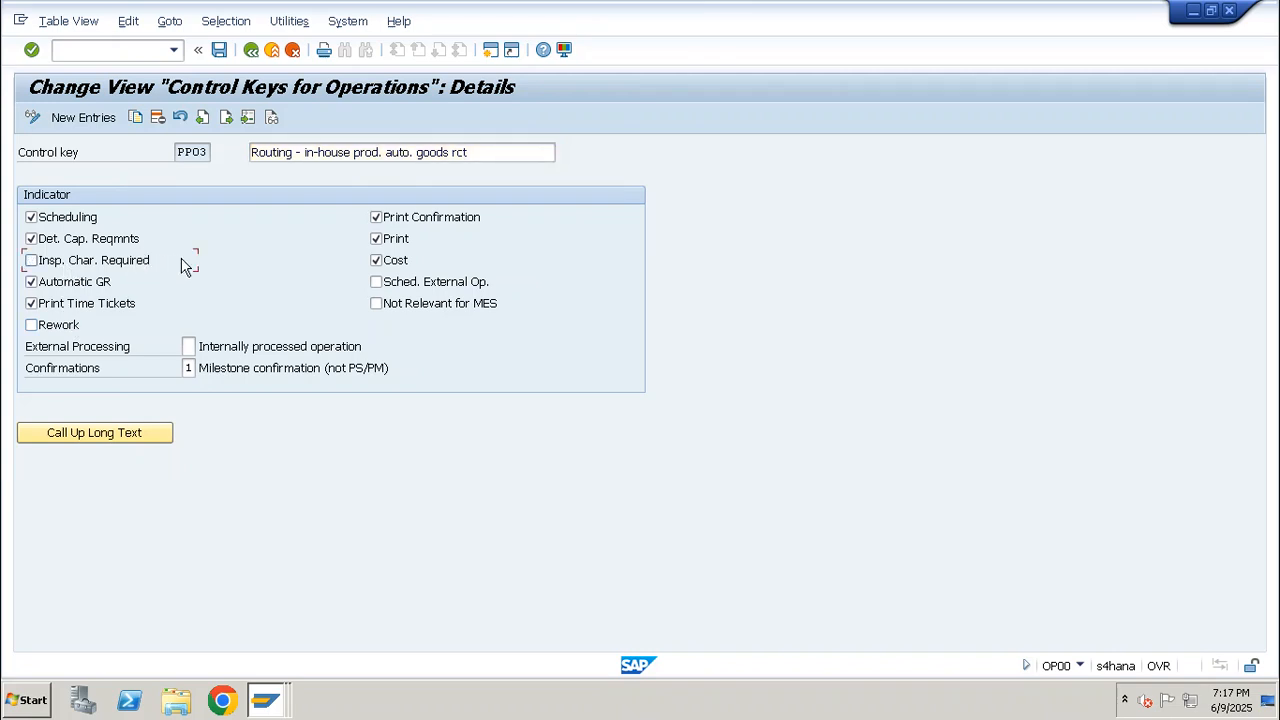
{"action": "left_click", "coordinate": [203, 152]}
{"action": "left_click_drag", "start_coordinate": [467, 152], "coordinate": [242, 156]}
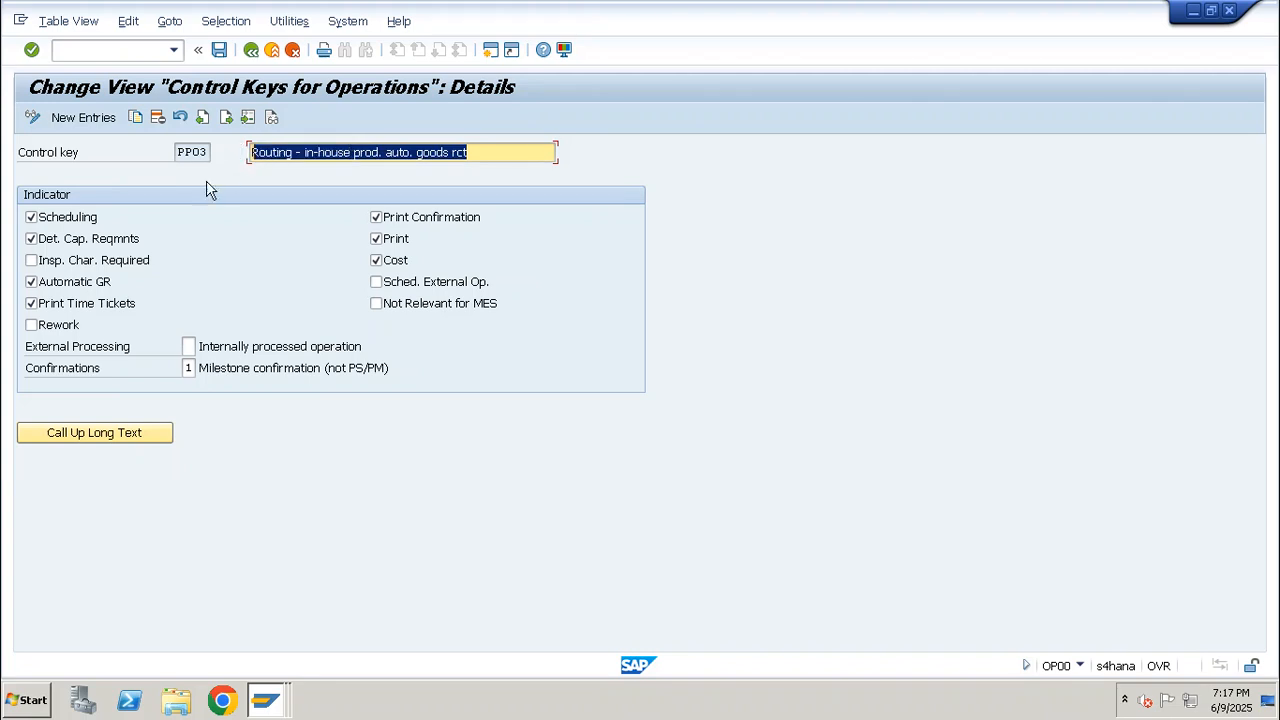
{"action": "left_click", "coordinate": [60, 287]}
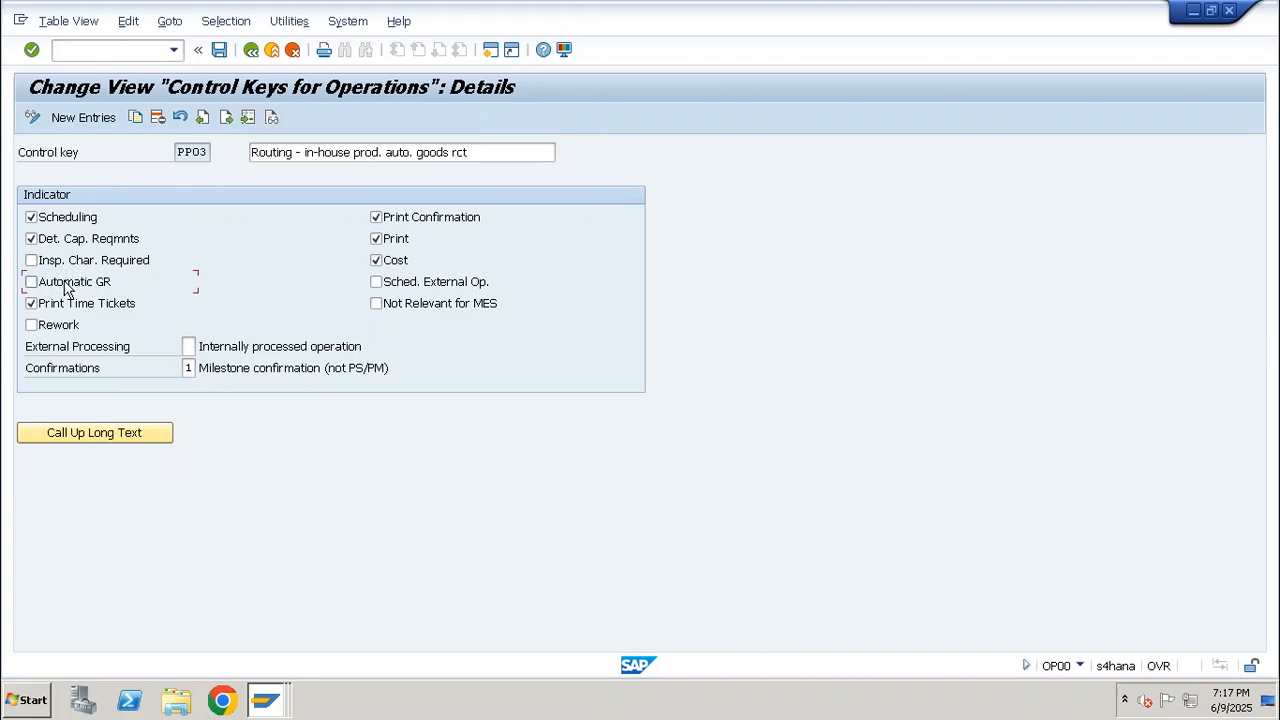
{"action": "left_click", "coordinate": [219, 51]}
{"action": "key", "text": "Return"}
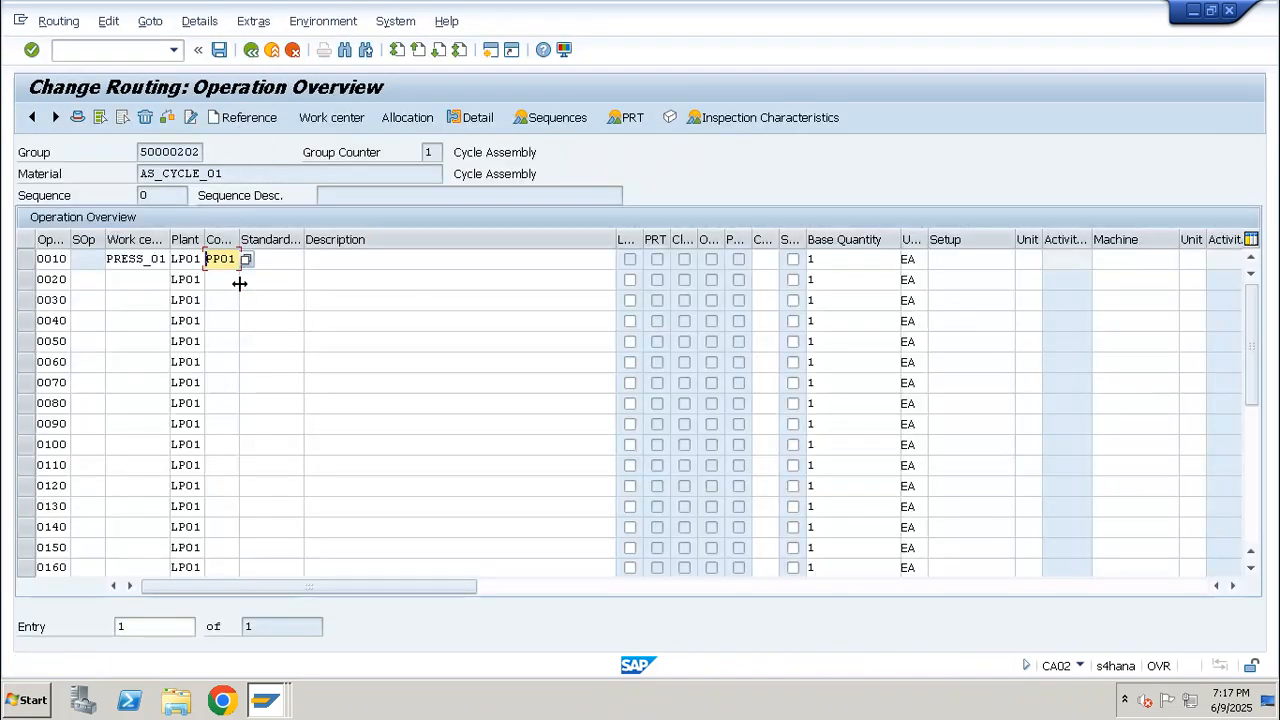
Set operation 0010's control key to PP03 in the AS_CYCLE_01 routing and save the routing
{"action": "type", "text": "pp03"}
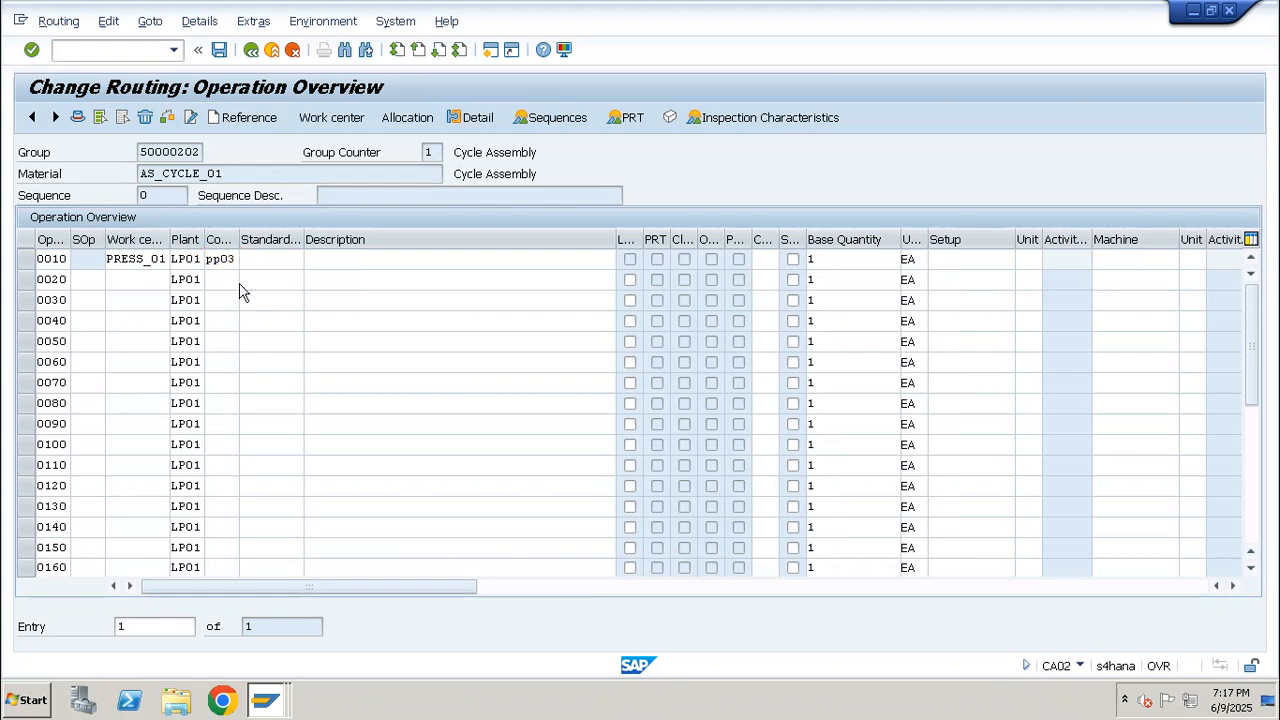
{"action": "key", "text": "Return"}
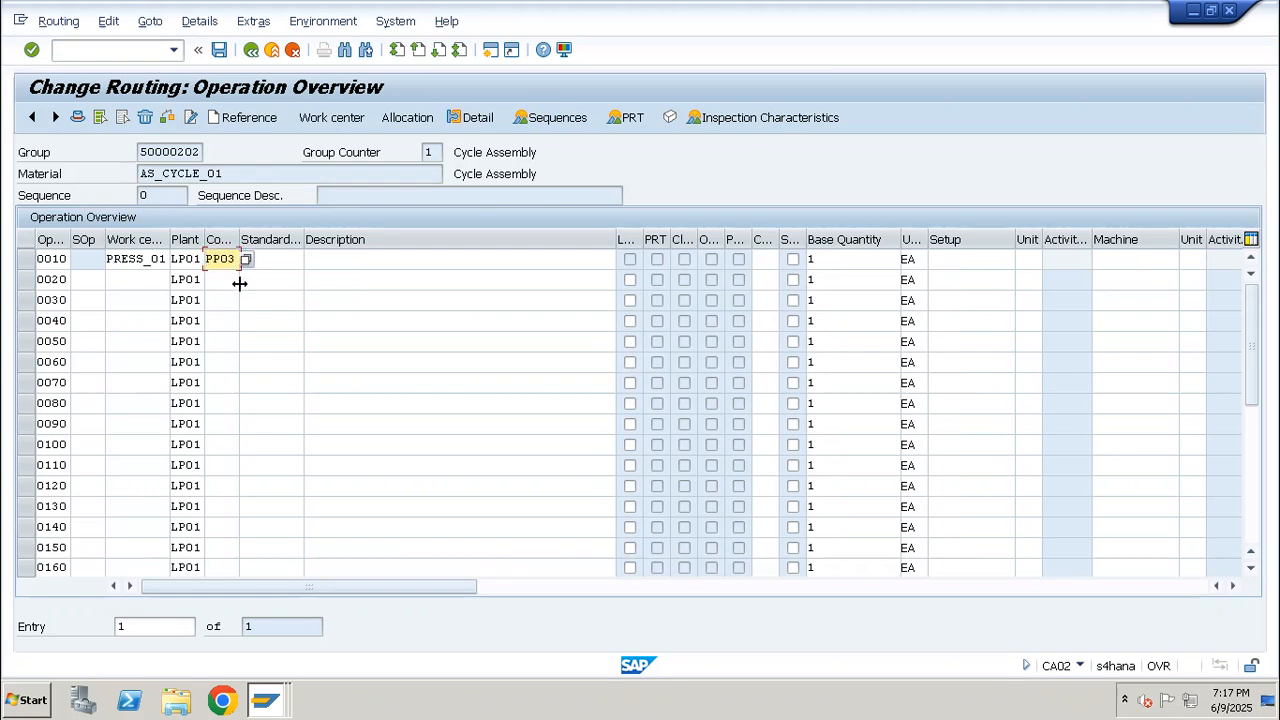
{"action": "left_click", "coordinate": [219, 49]}
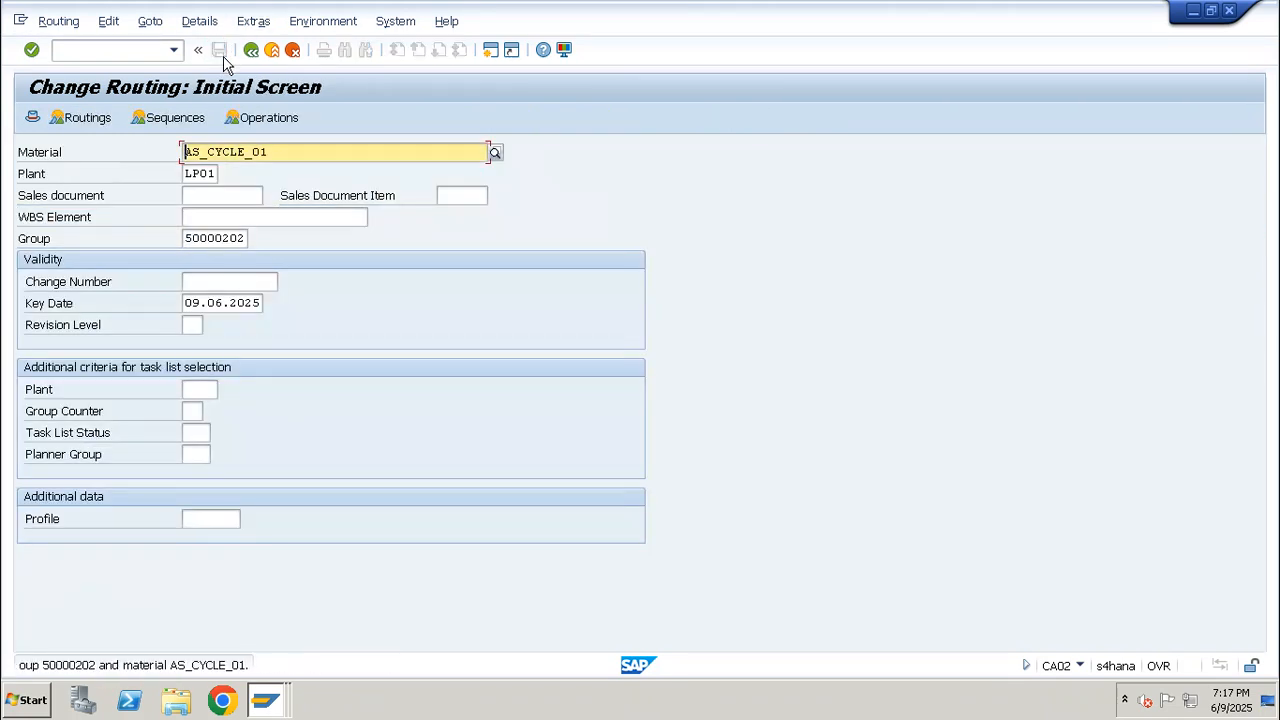
Start a new production order for material AS_CYCLE_01 in transaction CO01
{"action": "left_click", "coordinate": [113, 50]}
{"action": "type", "text": "/nco"}
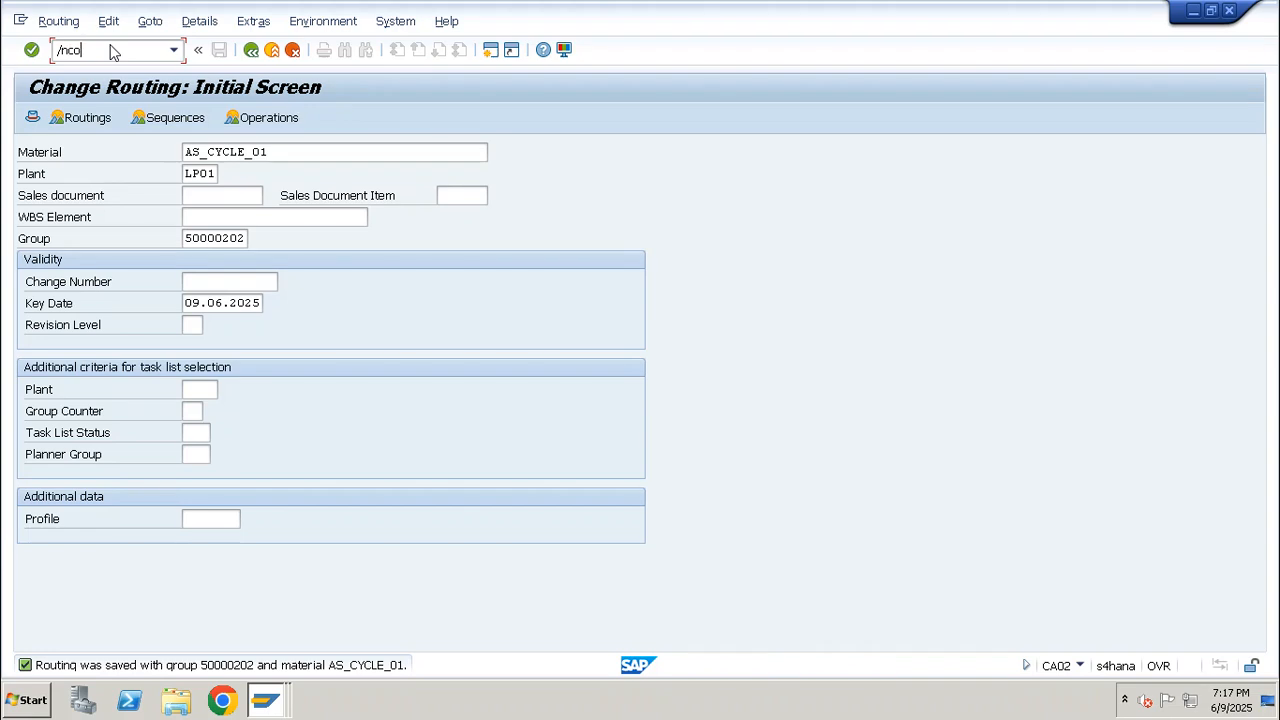
{"action": "type", "text": "01"}
{"action": "key", "text": "Return"}
{"action": "type", "text": "AS_CYCLE_01"}
{"action": "key", "text": "Return"}
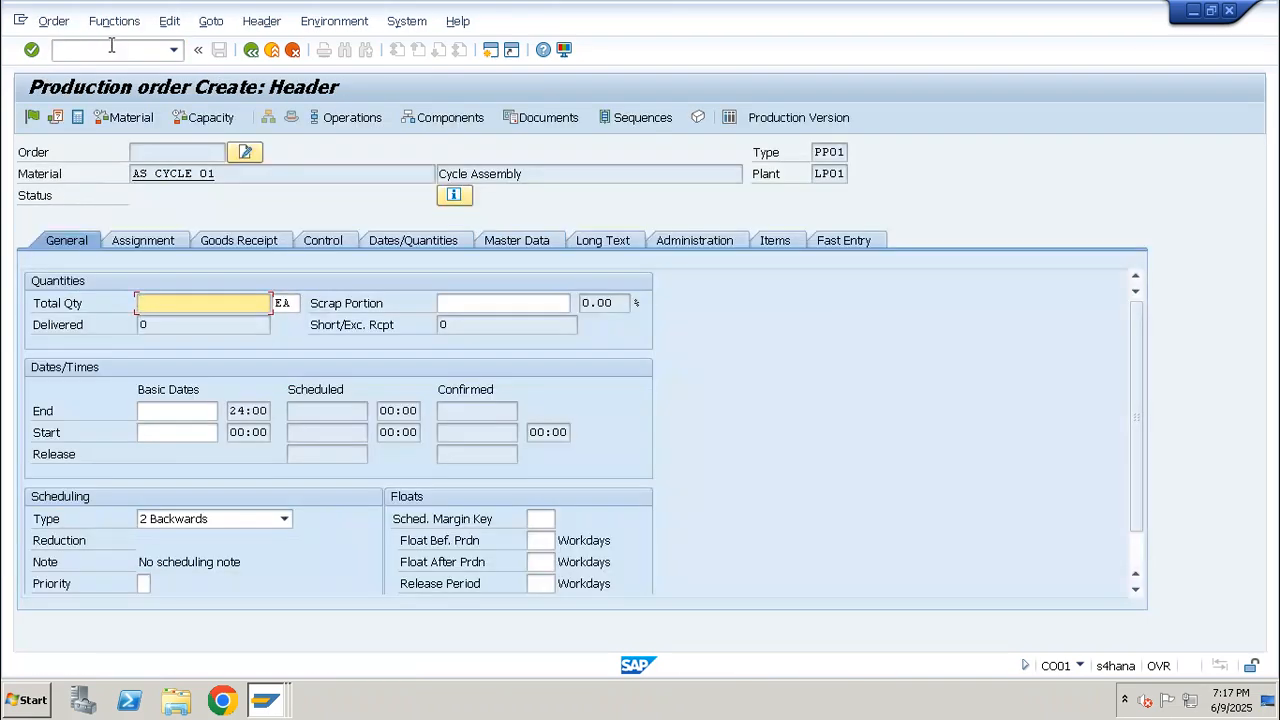
Set the order's total quantity to 10 and schedule it with the Current date type
{"action": "type", "text": "10"}
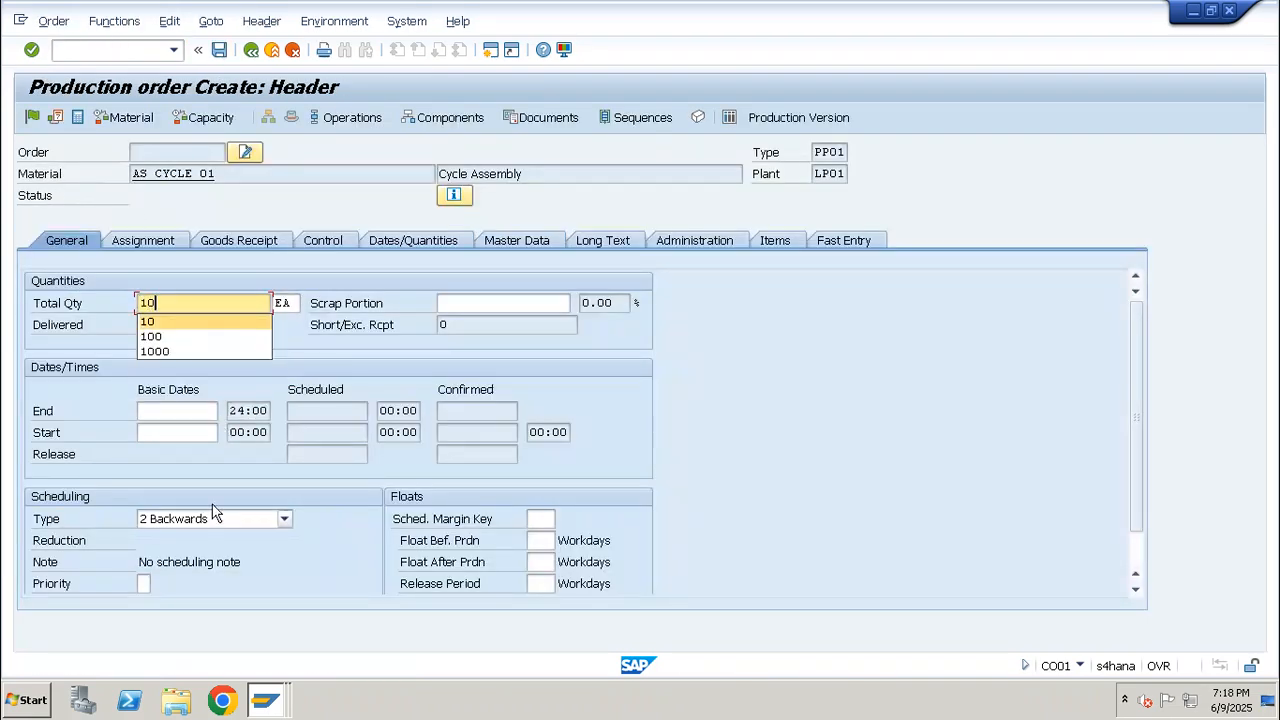
{"action": "left_click", "coordinate": [215, 518]}
{"action": "left_click", "coordinate": [181, 586]}
{"action": "key", "text": "Return"}
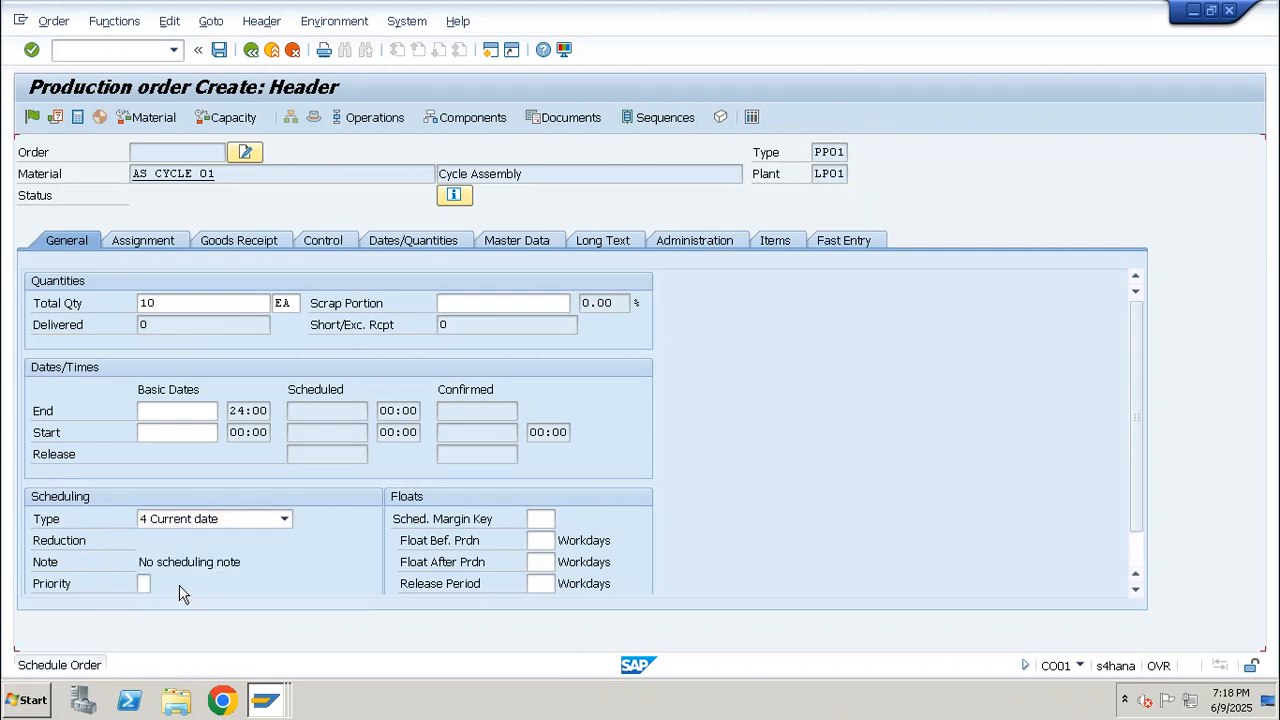
Check the order's assignment data, especially the profit center, and return to the general data
{"action": "left_click", "coordinate": [152, 241]}
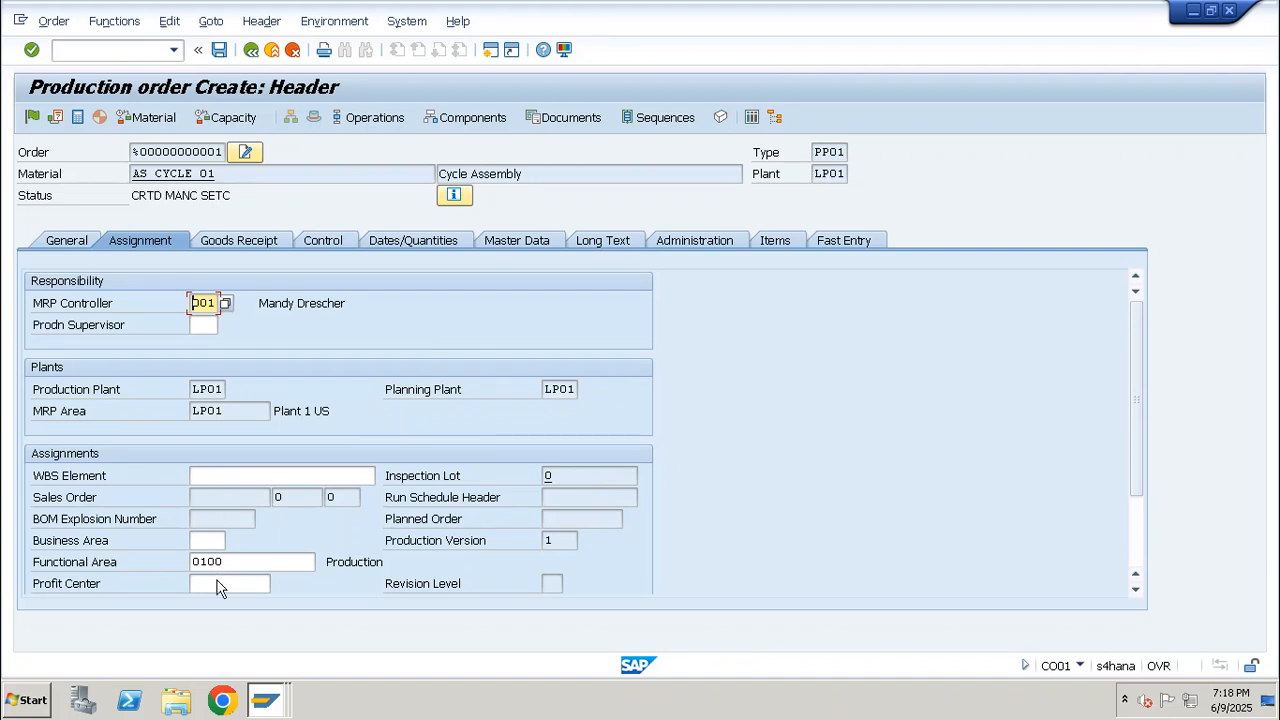
{"action": "left_click", "coordinate": [220, 587]}
{"action": "left_click", "coordinate": [225, 601]}
{"action": "left_click", "coordinate": [66, 242]}
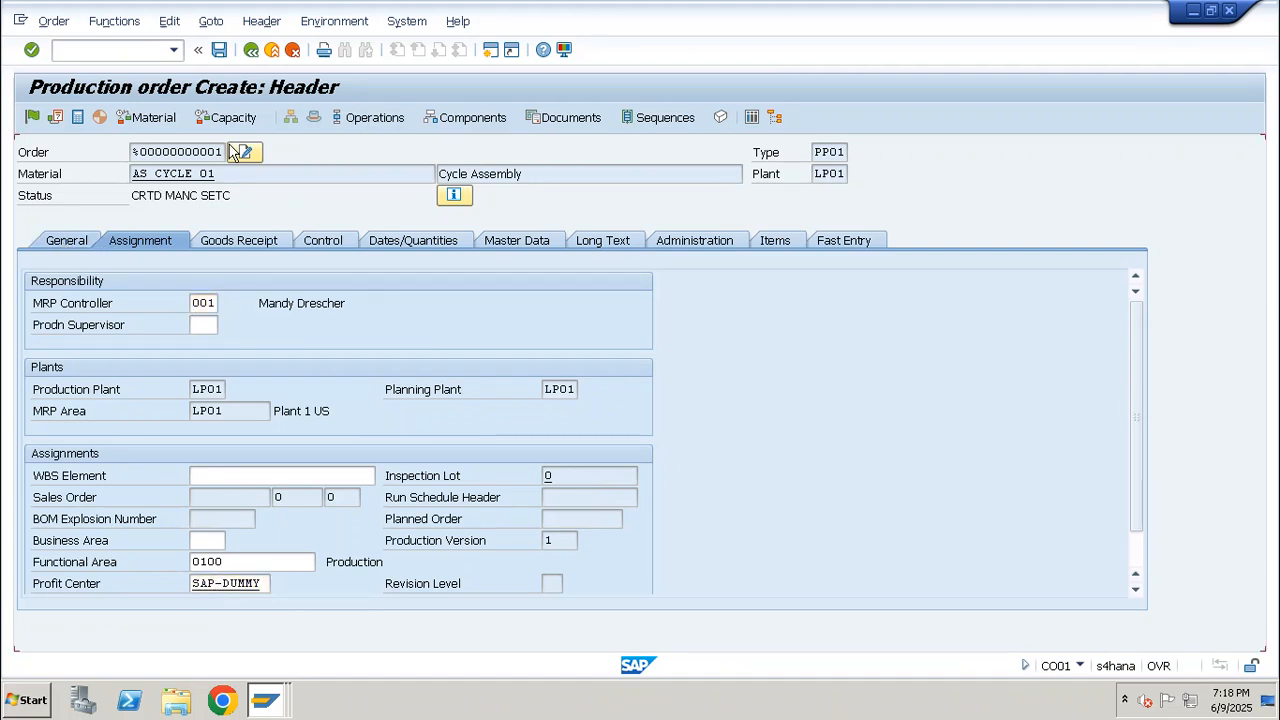
Set the storage location of component RED_PAINT_01 to WP01 in the order's component overview
{"action": "left_click", "coordinate": [464, 118]}
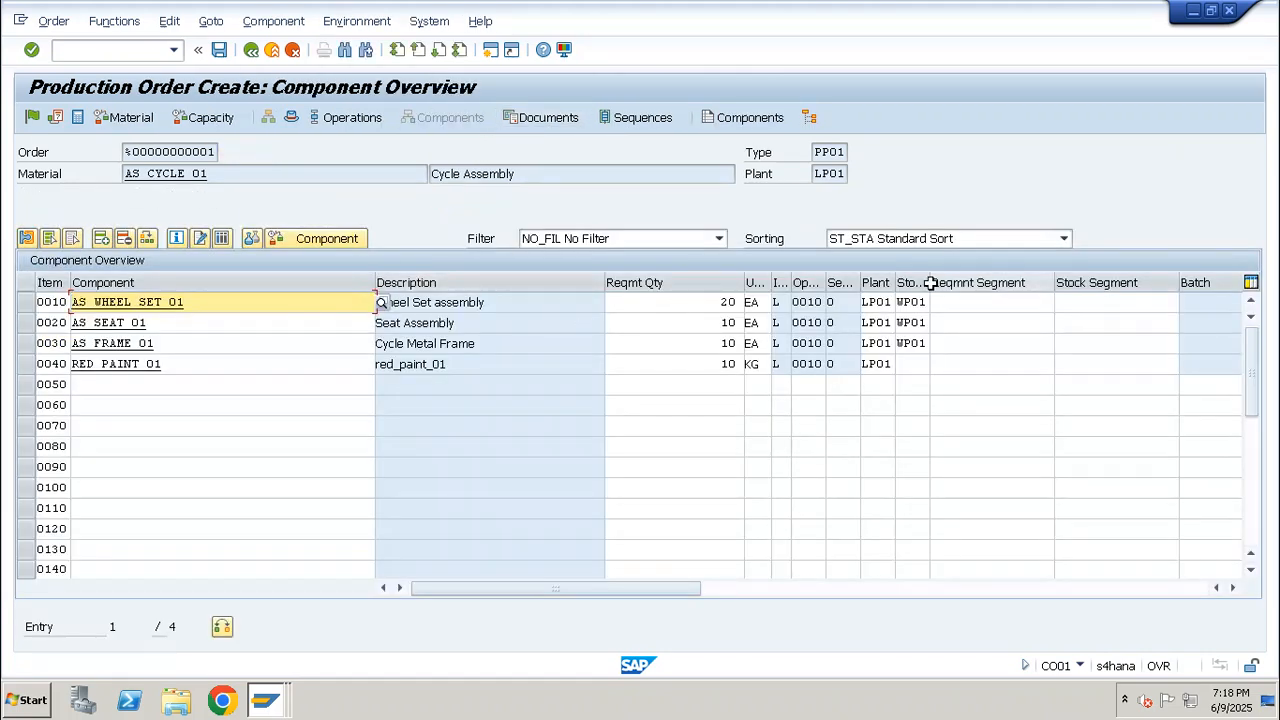
{"action": "left_click_drag", "start_coordinate": [927, 284], "coordinate": [876, 332]}
{"action": "left_click", "coordinate": [915, 364]}
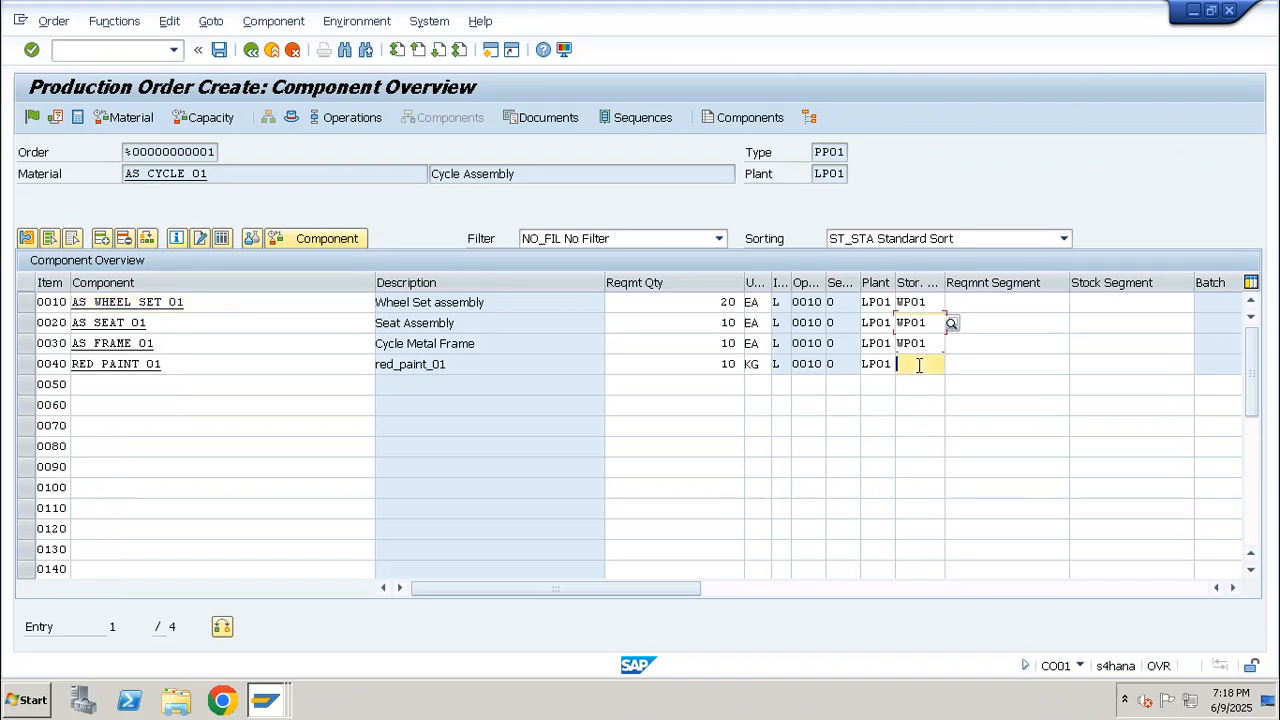
{"action": "type", "text": "wp01"}
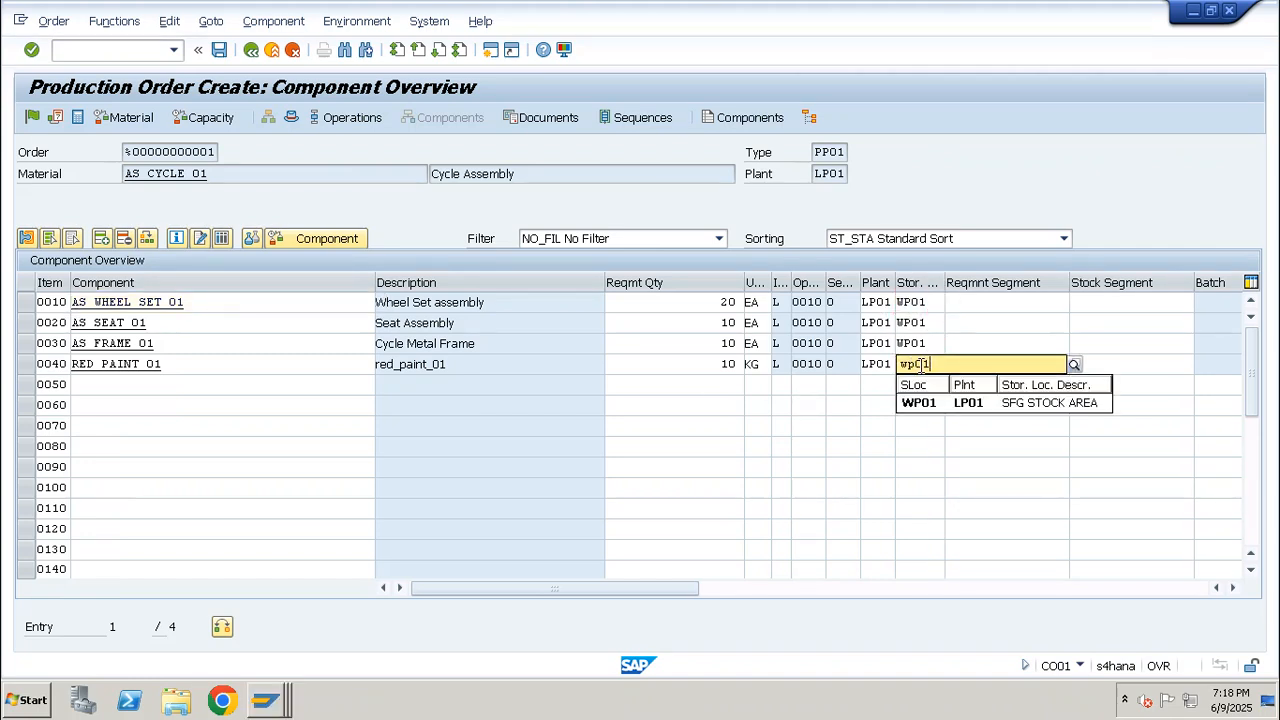
{"action": "left_click", "coordinate": [928, 406]}
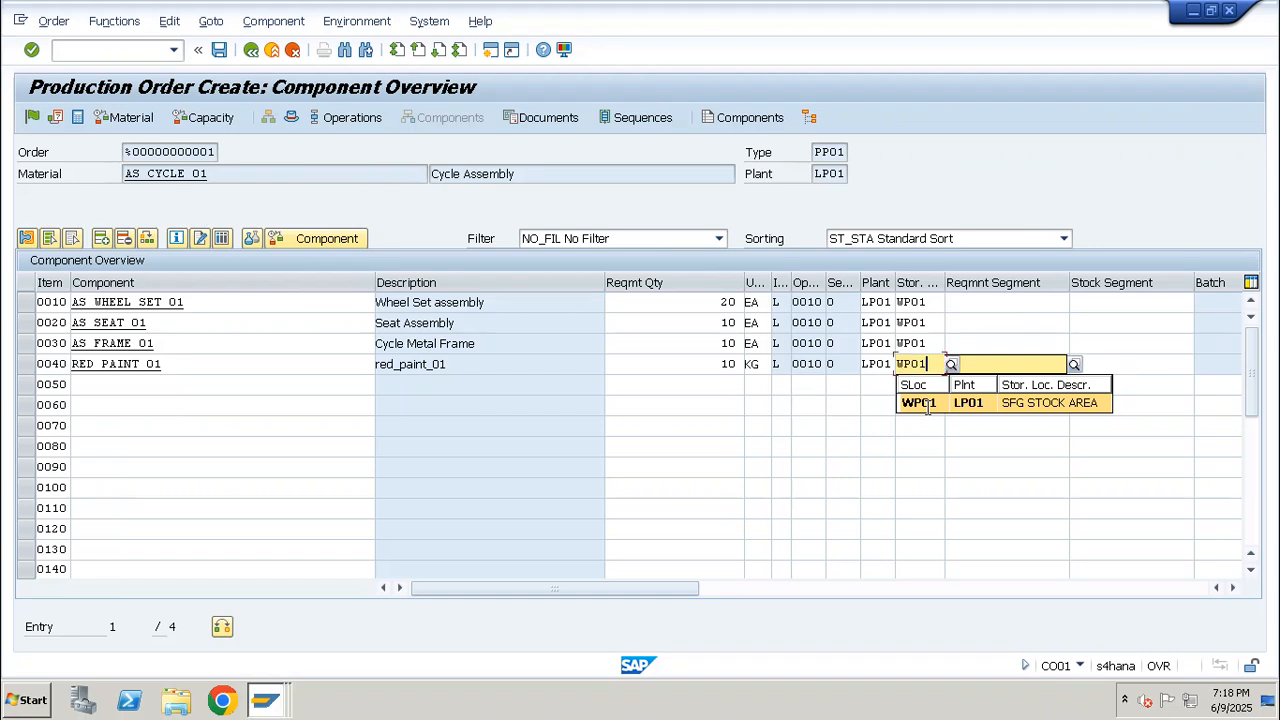
{"action": "left_click", "coordinate": [24, 367]}
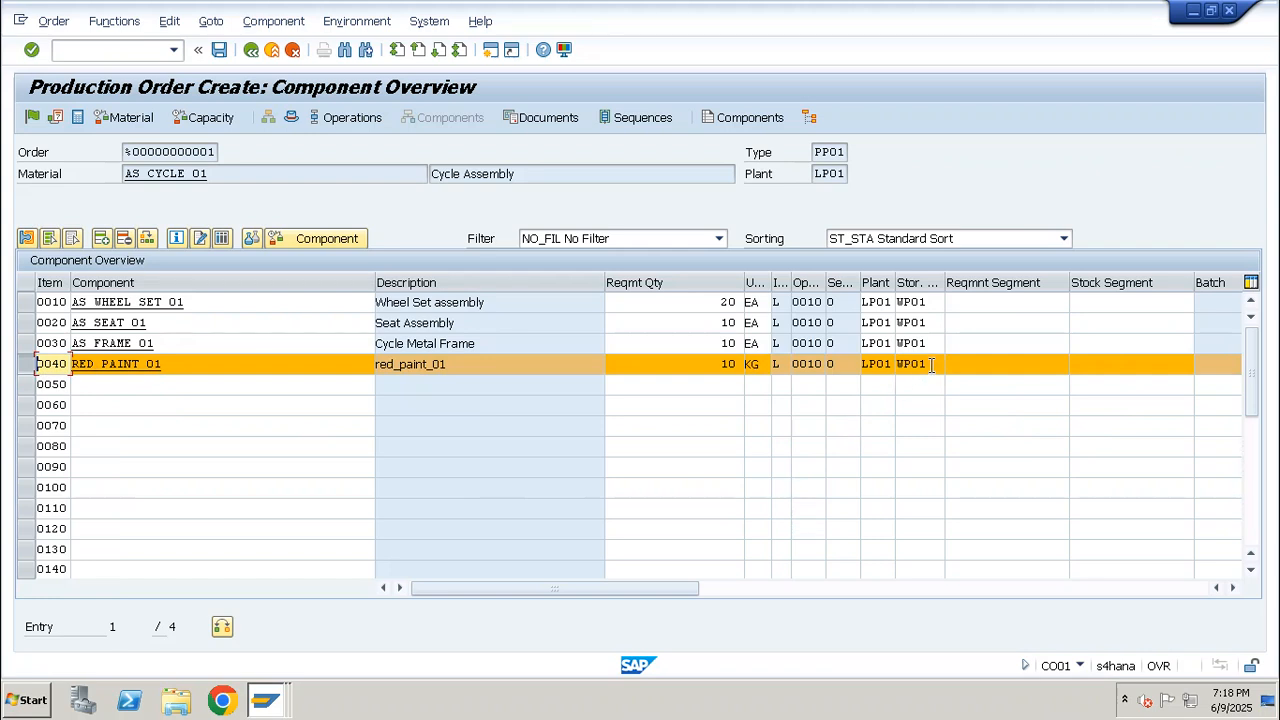
Release the production order and save it despite the cost calculation error
{"action": "left_click", "coordinate": [33, 117]}
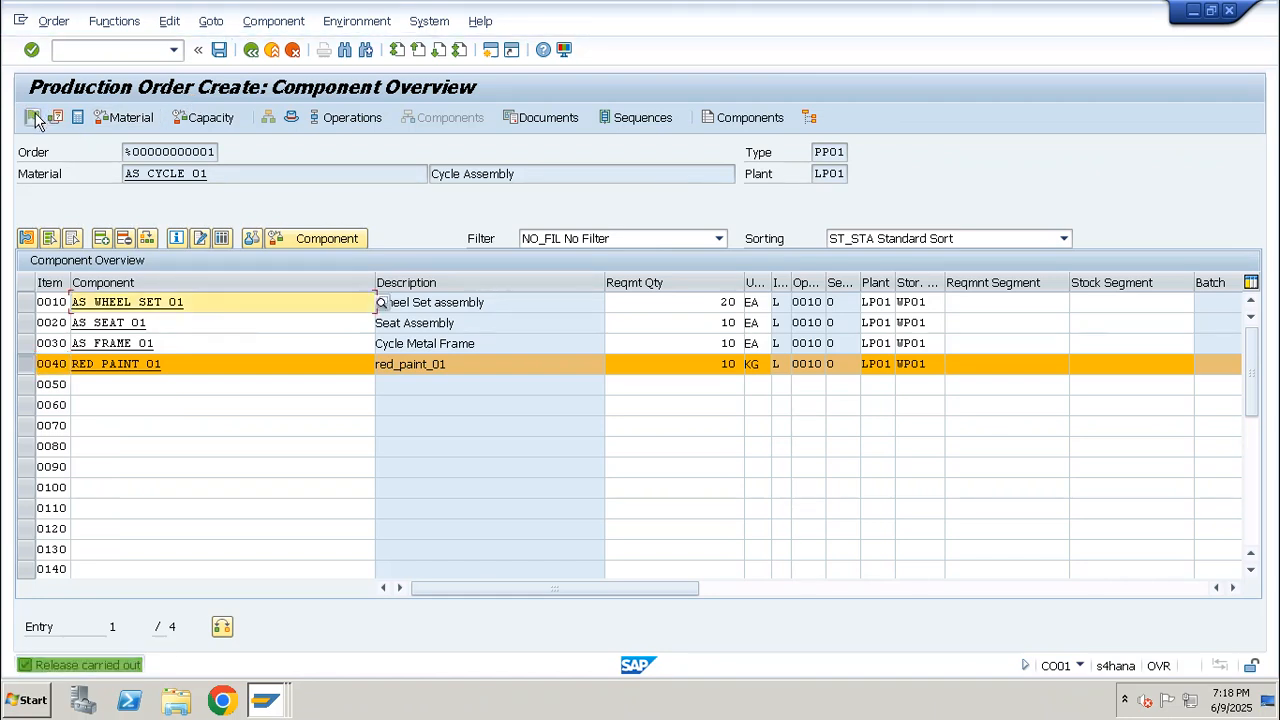
{"action": "left_click", "coordinate": [219, 50]}
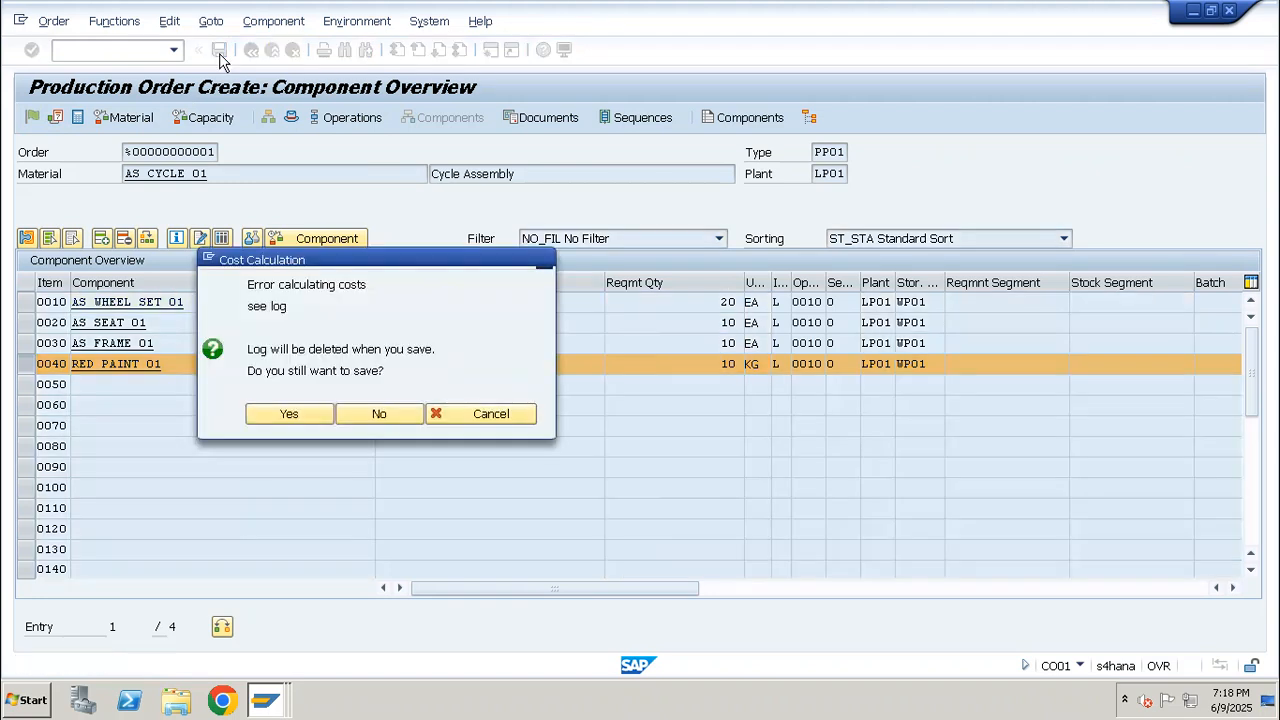
{"action": "left_click", "coordinate": [289, 414]}
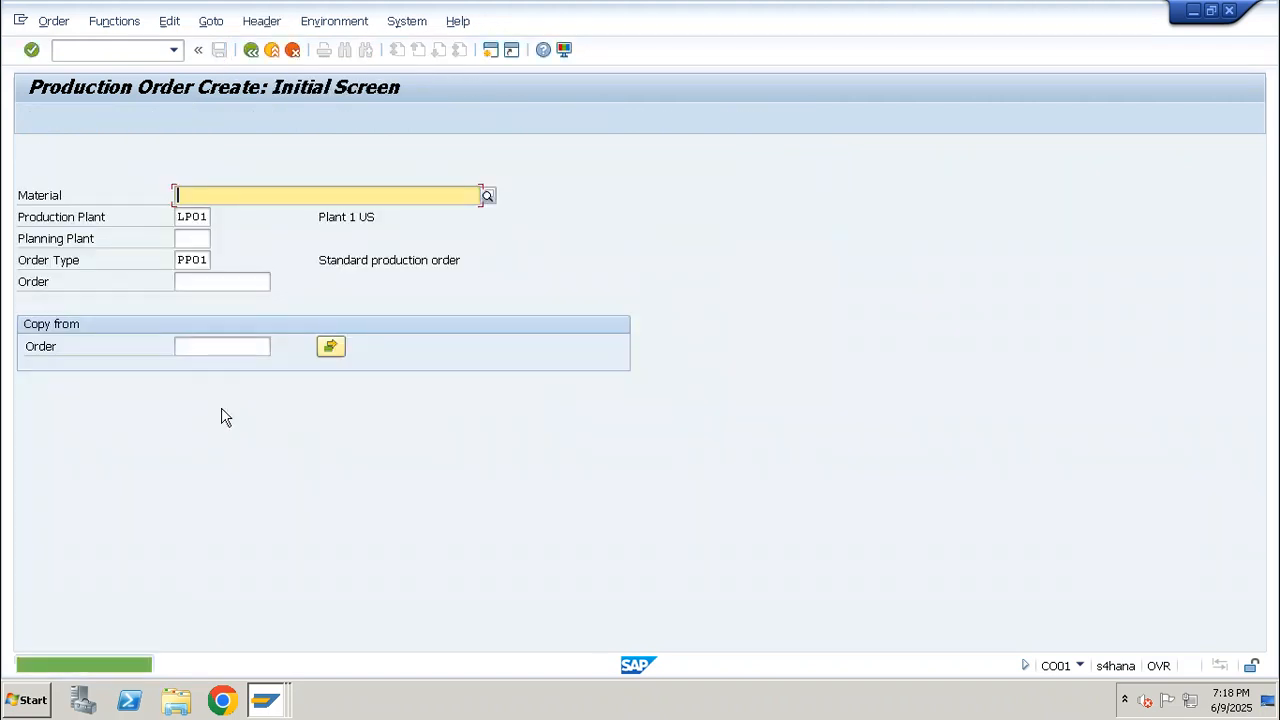
Bring up the new order in CO03 and enter its order number in a CO11N time ticket
{"action": "left_click", "coordinate": [105, 55]}
{"action": "type", "text": "/nco03"}
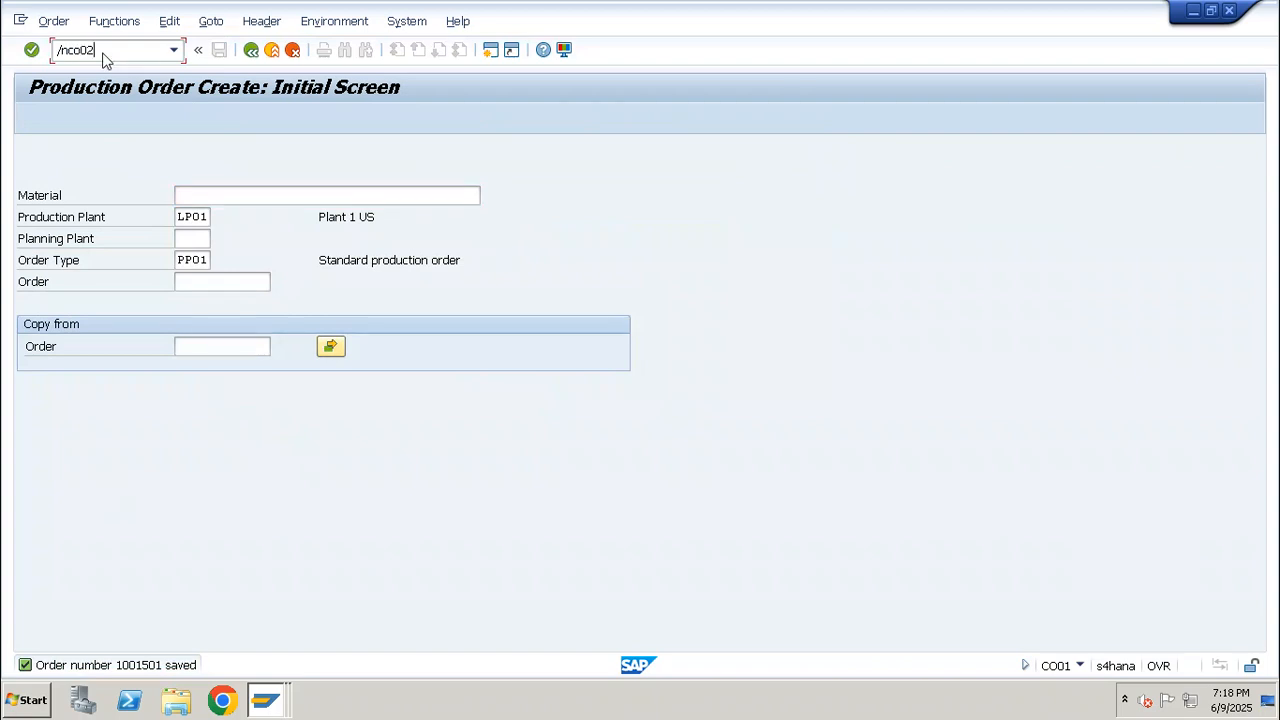
{"action": "key", "text": "Return"}
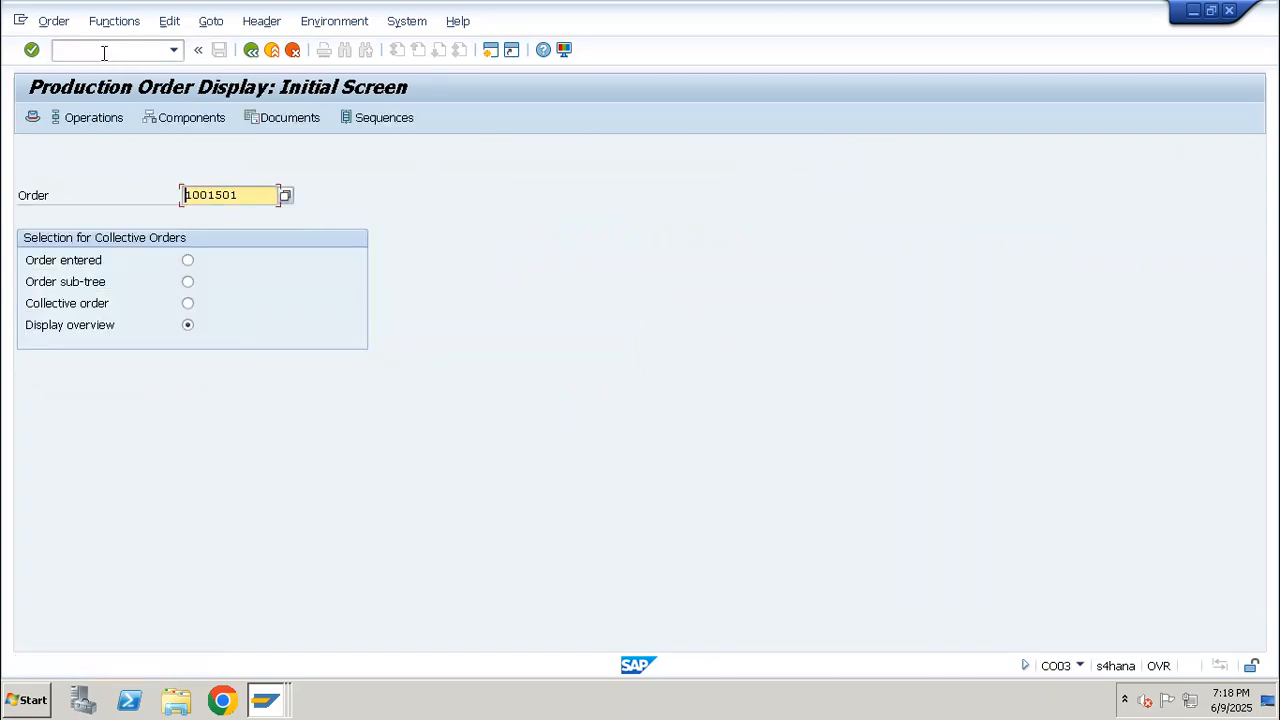
{"action": "left_click", "coordinate": [104, 53]}
{"action": "type", "text": "/nco11"}
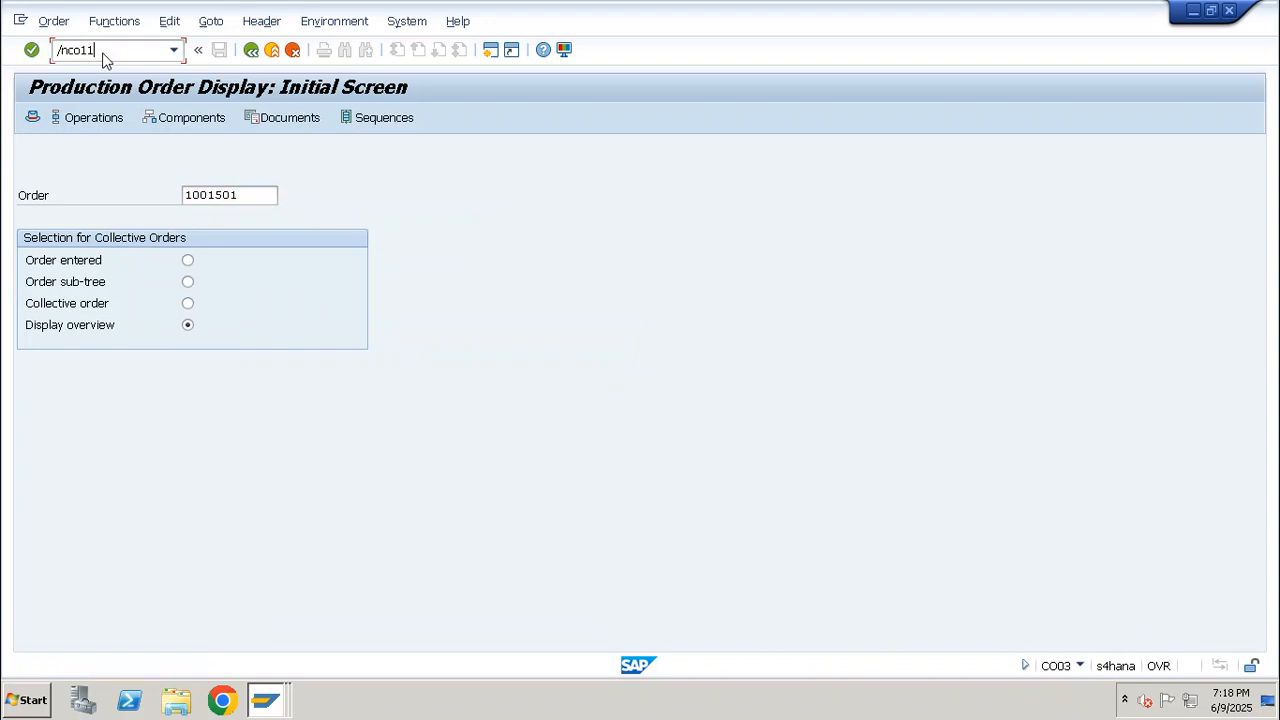
{"action": "key", "text": "Tab"}
{"action": "type", "text": "1001501"}
{"action": "key", "text": "Tab"}
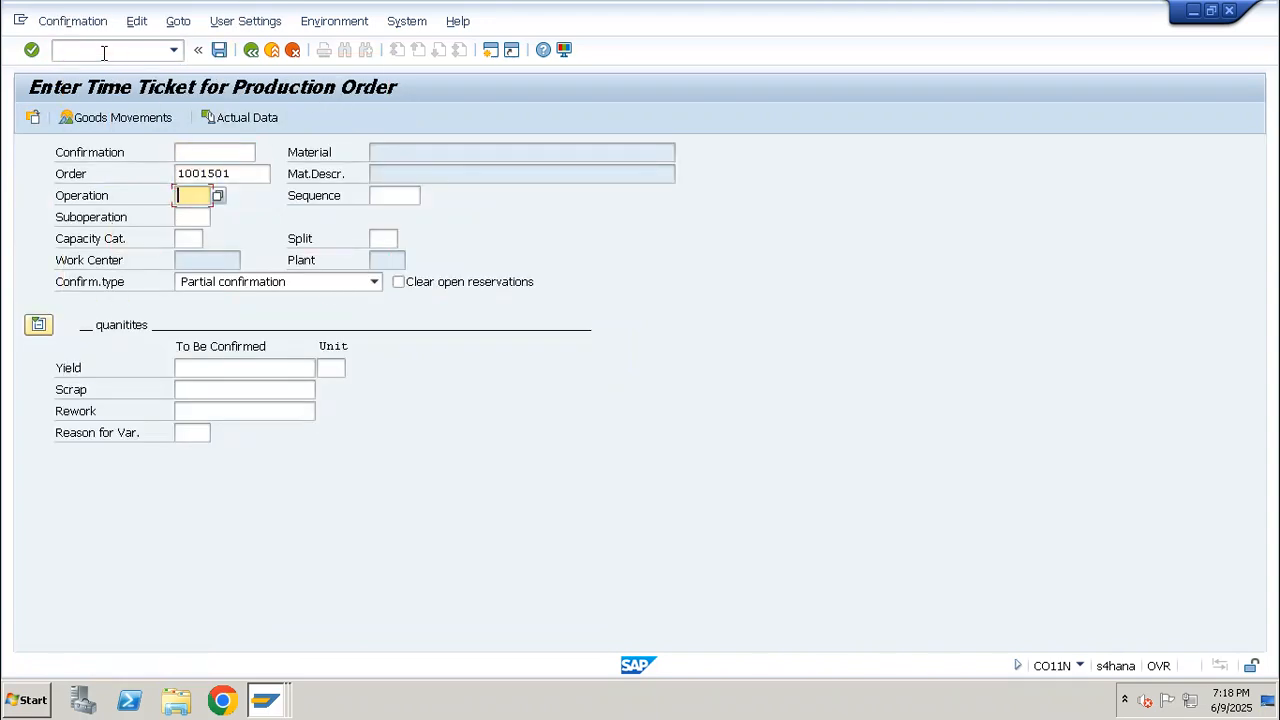
Enter operation 10 and a yield of 10 in the time ticket confirmation
{"action": "type", "text": "10"}
{"action": "key", "text": "Return"}
{"action": "type", "text": "10"}
{"action": "key", "text": "Return"}
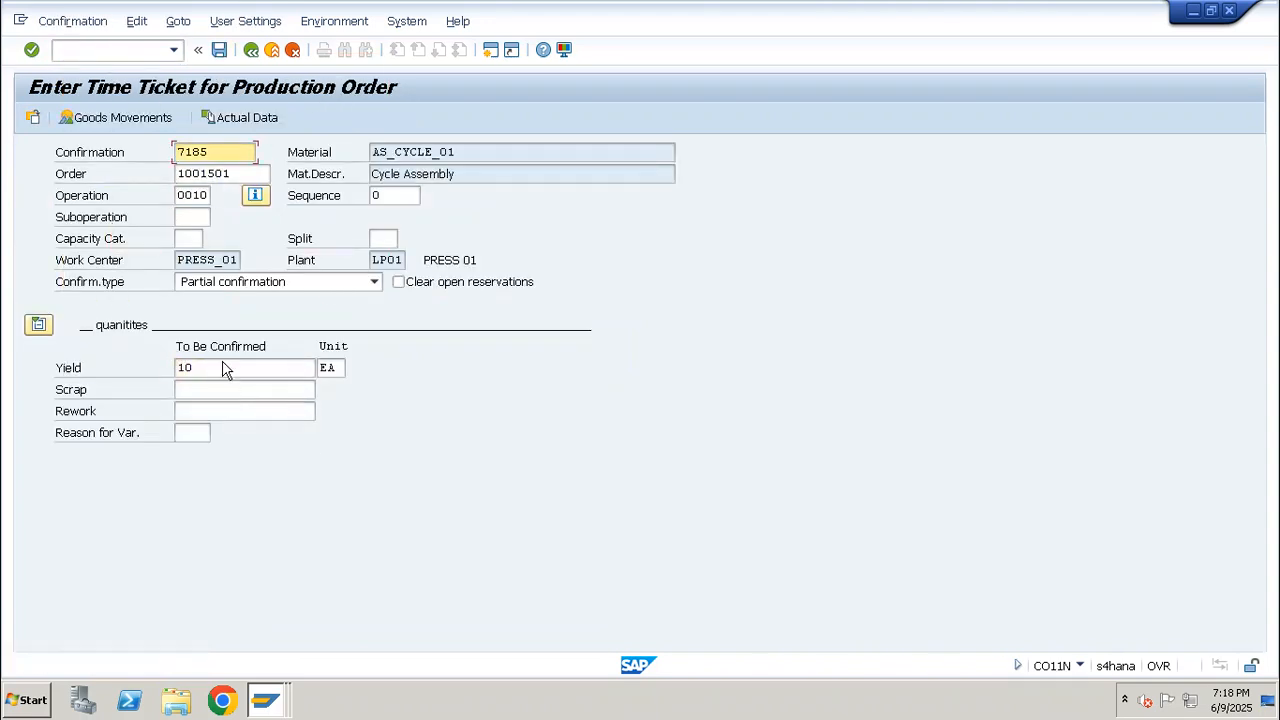
Open the confirmation's goods movements and select the AS_CYCLE_01 receipt row together with the four component issue rows
{"action": "left_click", "coordinate": [135, 118]}
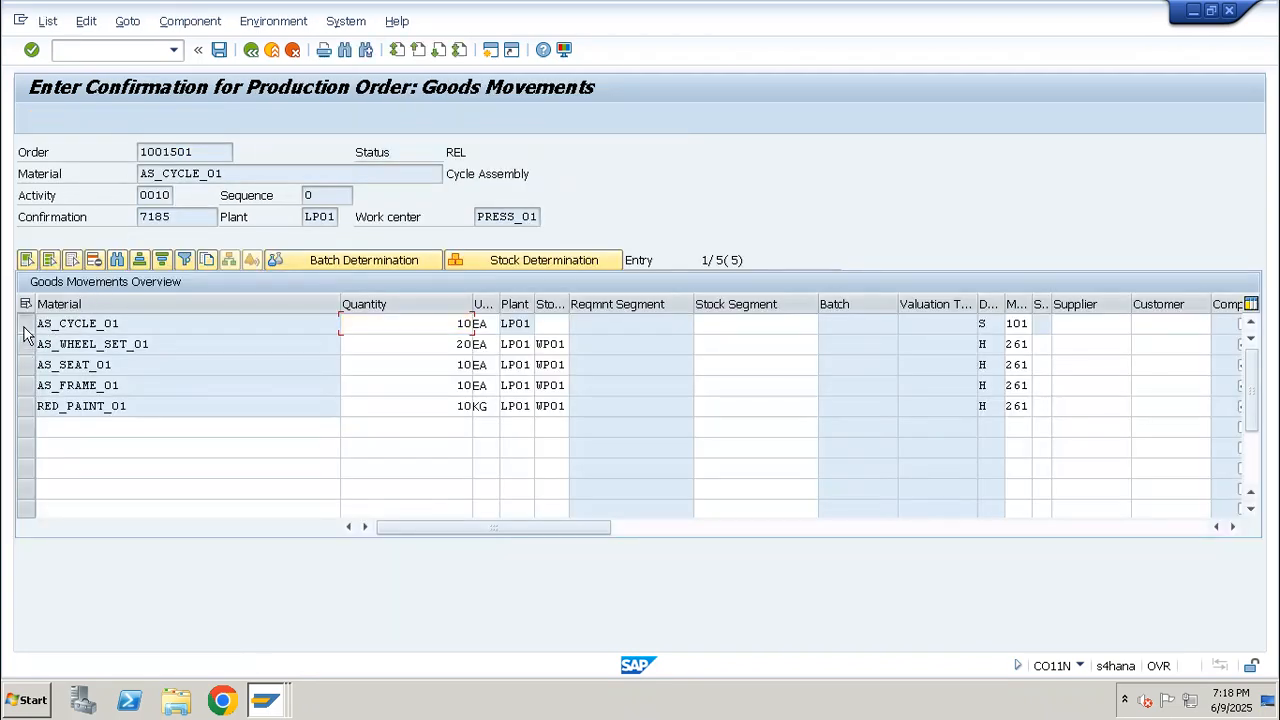
{"action": "left_click", "coordinate": [26, 323]}
{"action": "left_click_drag", "start_coordinate": [26, 355], "coordinate": [28, 407]}
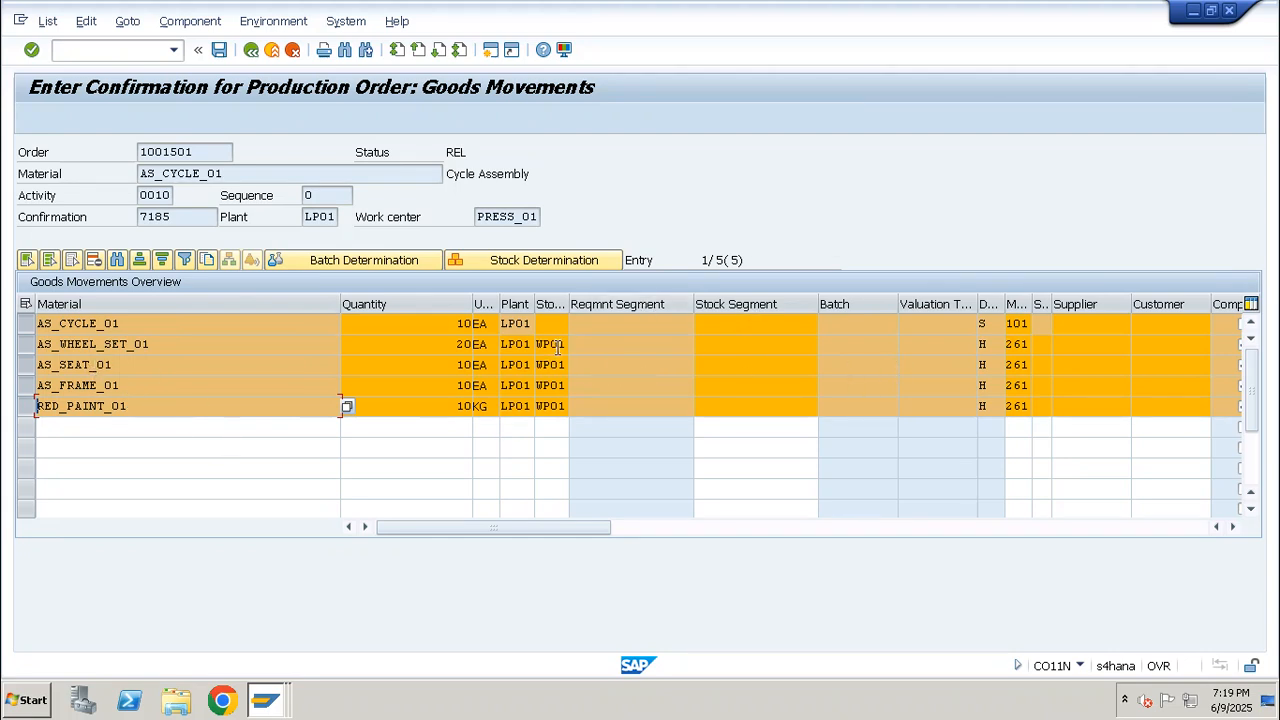
Deselect the goods movement rows, widen the storage location column, check the AS_CYCLE_01 receipt row's location and copy its material number
{"action": "left_click", "coordinate": [71, 260]}
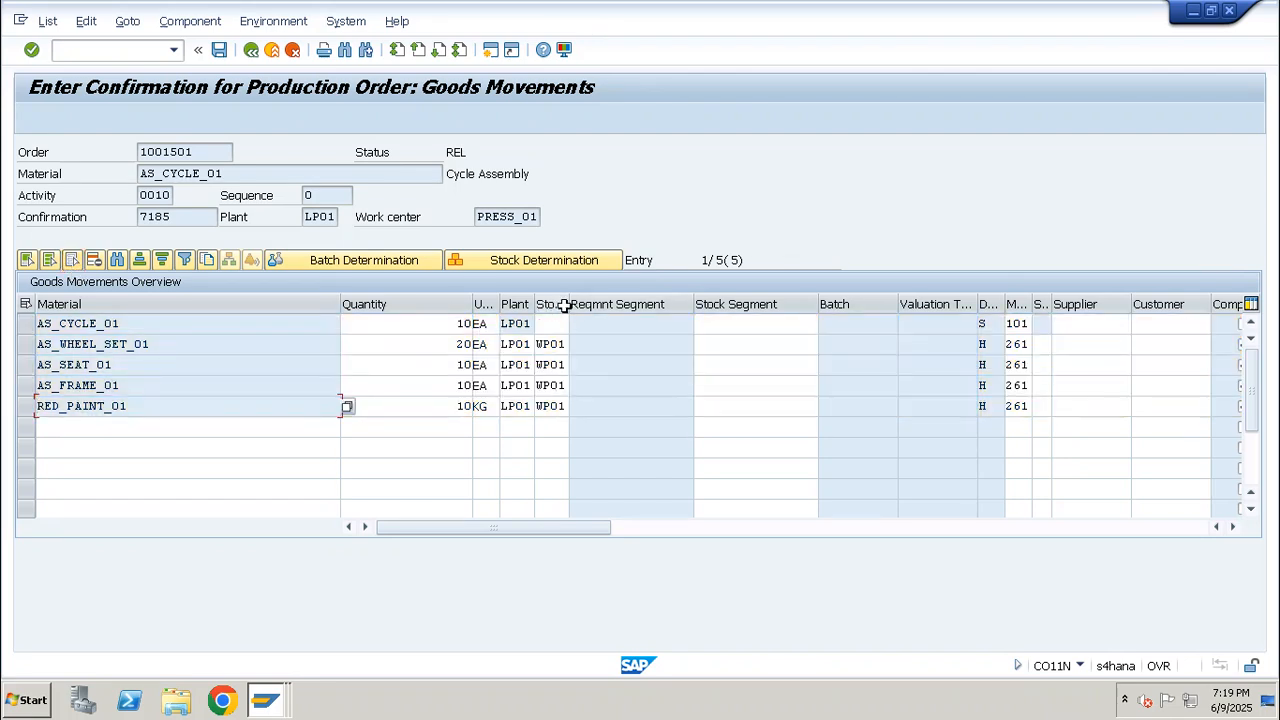
{"action": "left_click_drag", "start_coordinate": [566, 304], "coordinate": [629, 305]}
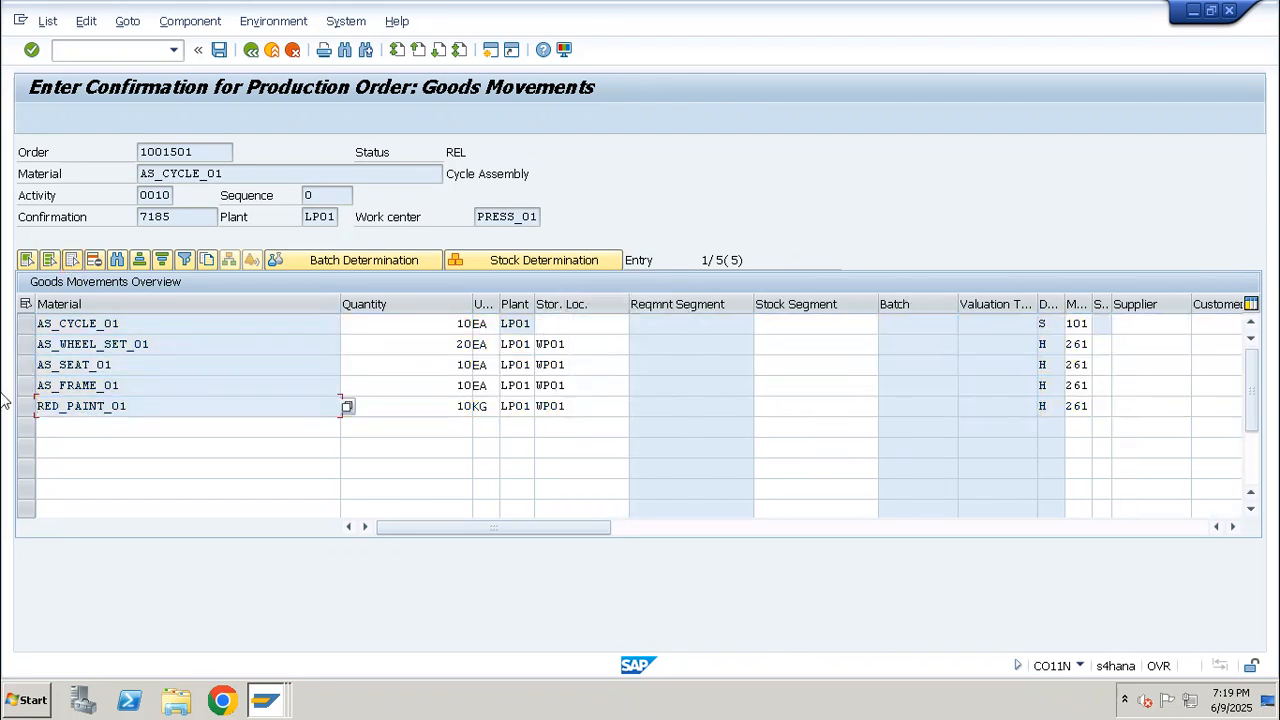
{"action": "left_click", "coordinate": [26, 323]}
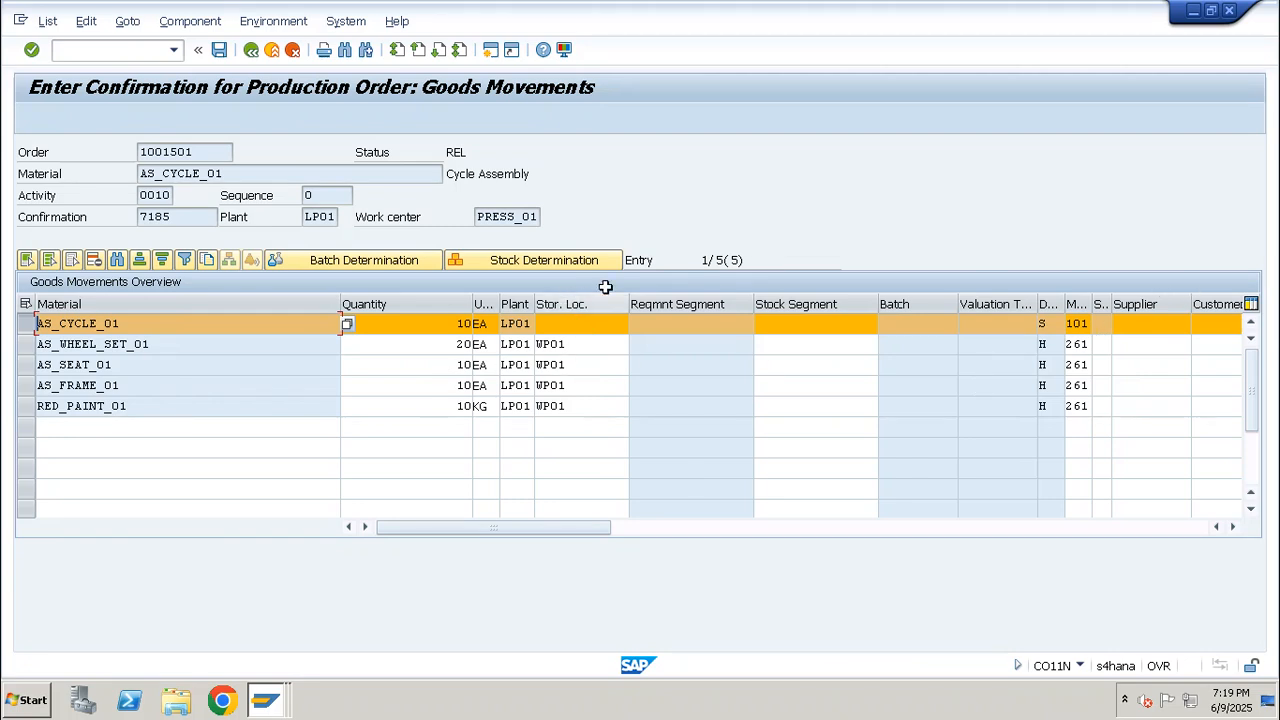
{"action": "left_click", "coordinate": [569, 324]}
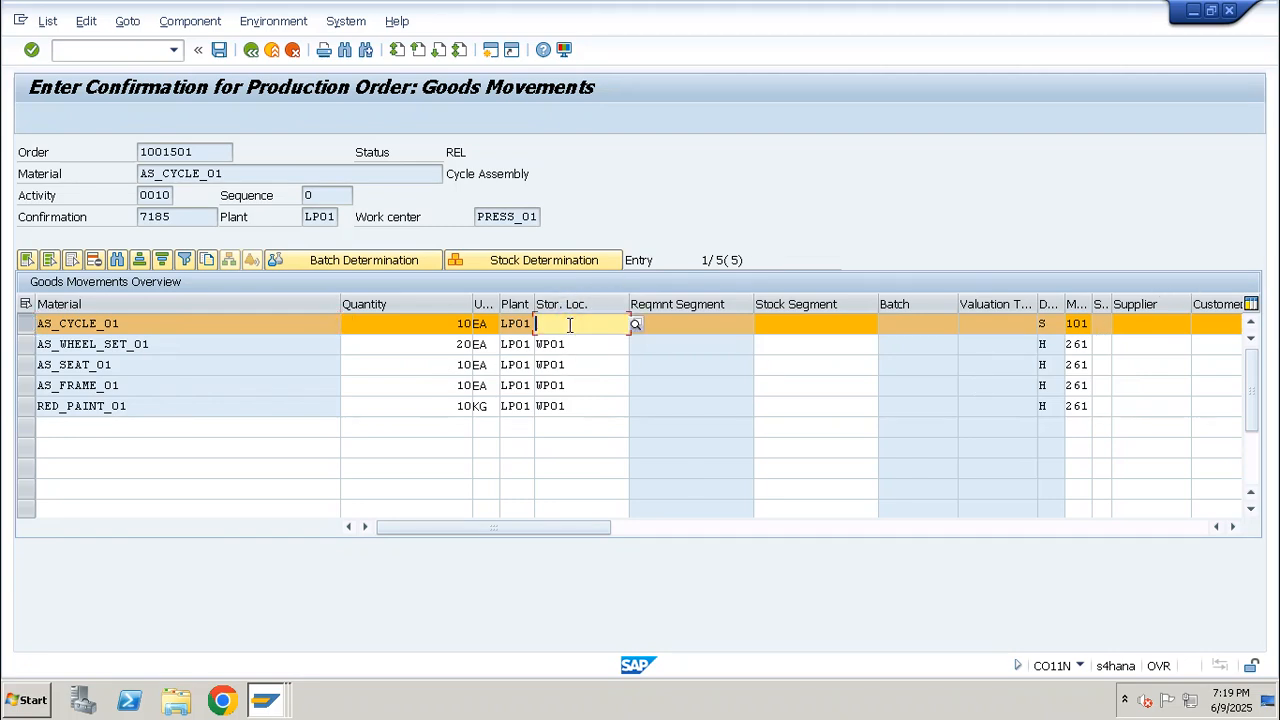
{"action": "left_click_drag", "start_coordinate": [125, 335], "coordinate": [5, 335]}
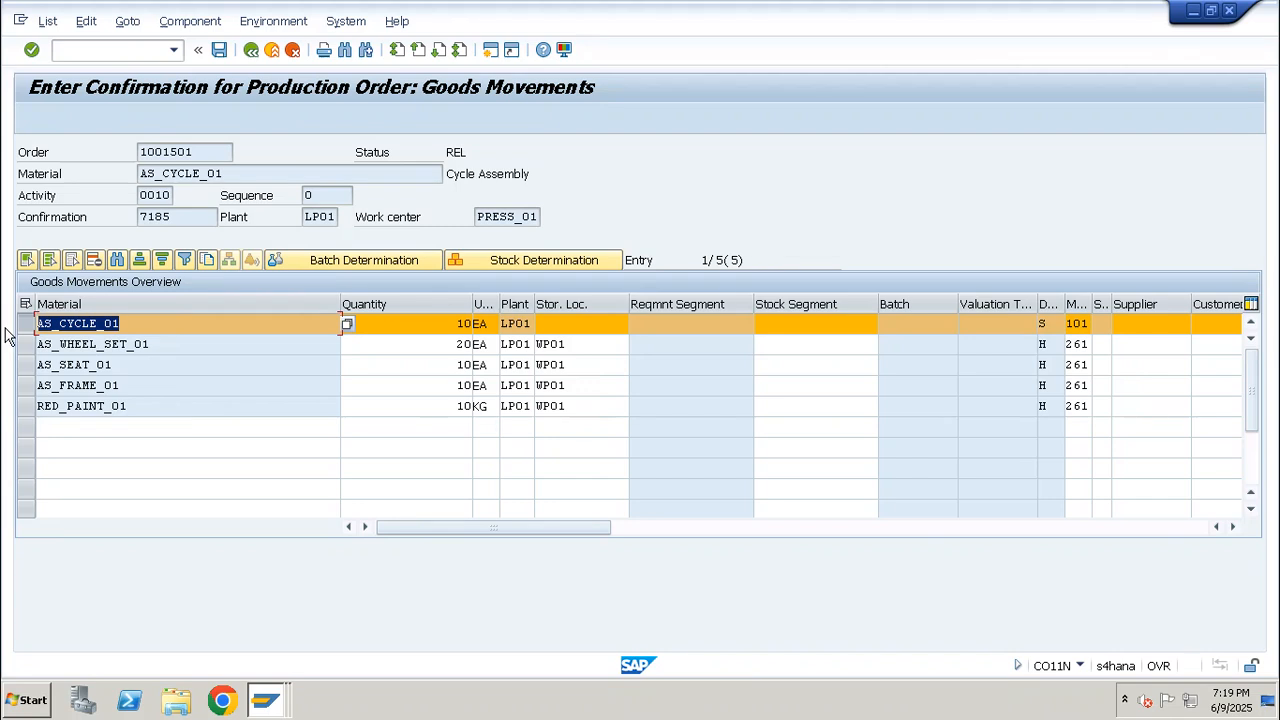
{"action": "key", "text": "ctrl+c"}
{"action": "left_click", "coordinate": [129, 50]}
{"action": "type", "text": "/nm"}
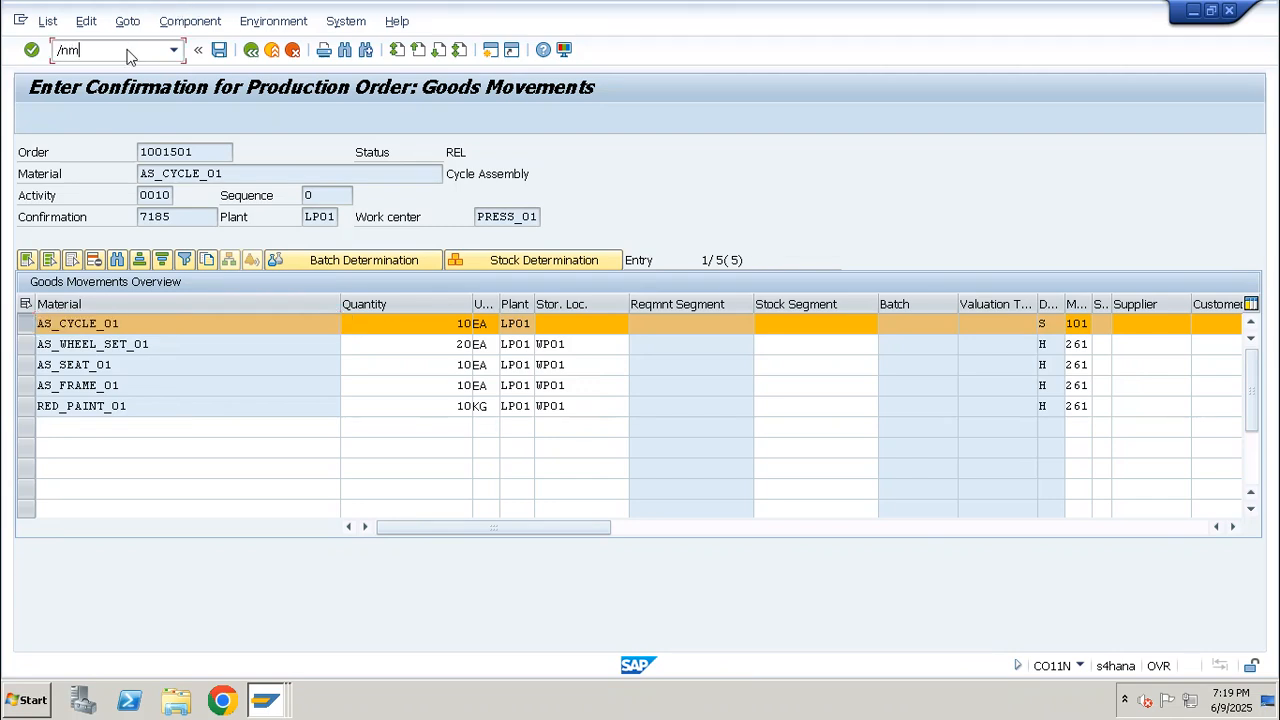
{"action": "type", "text": "m01"}
{"action": "key", "text": "Return"}
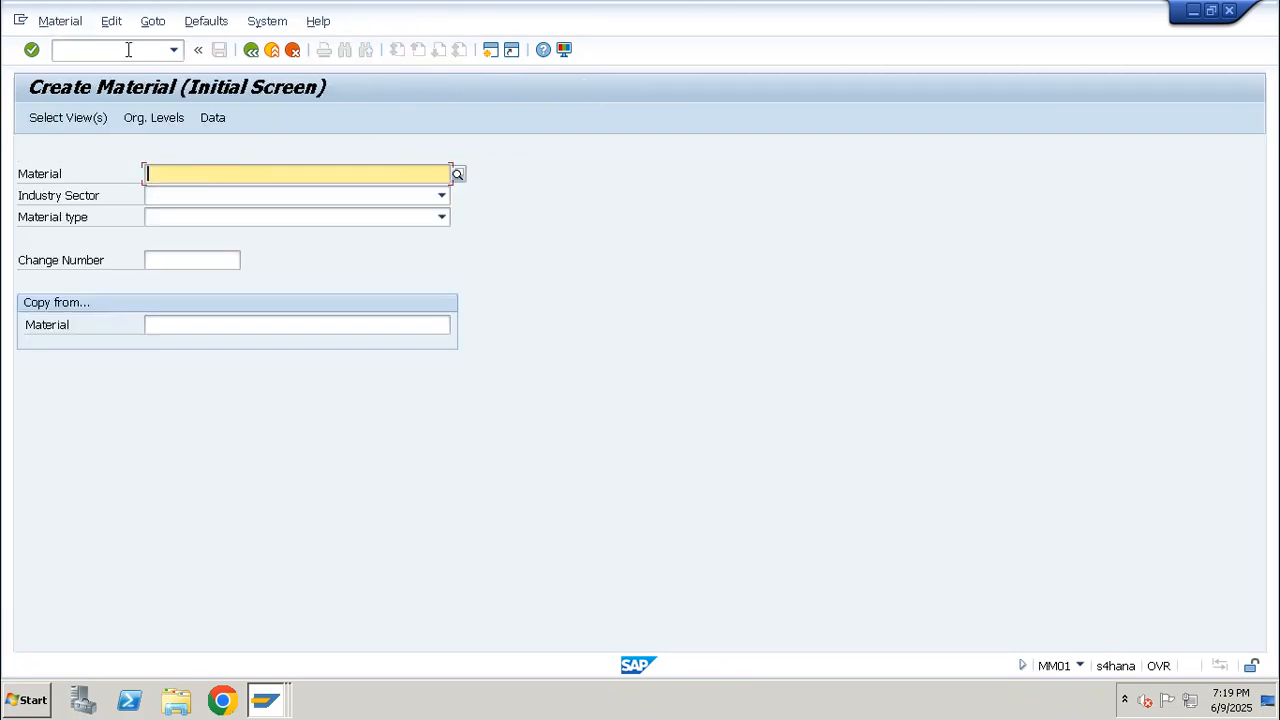
Open material AS_CYCLE_01 for change in MM02 and go to its Work scheduling view
{"action": "left_click", "coordinate": [128, 50]}
{"action": "type", "text": "/nmm0"}
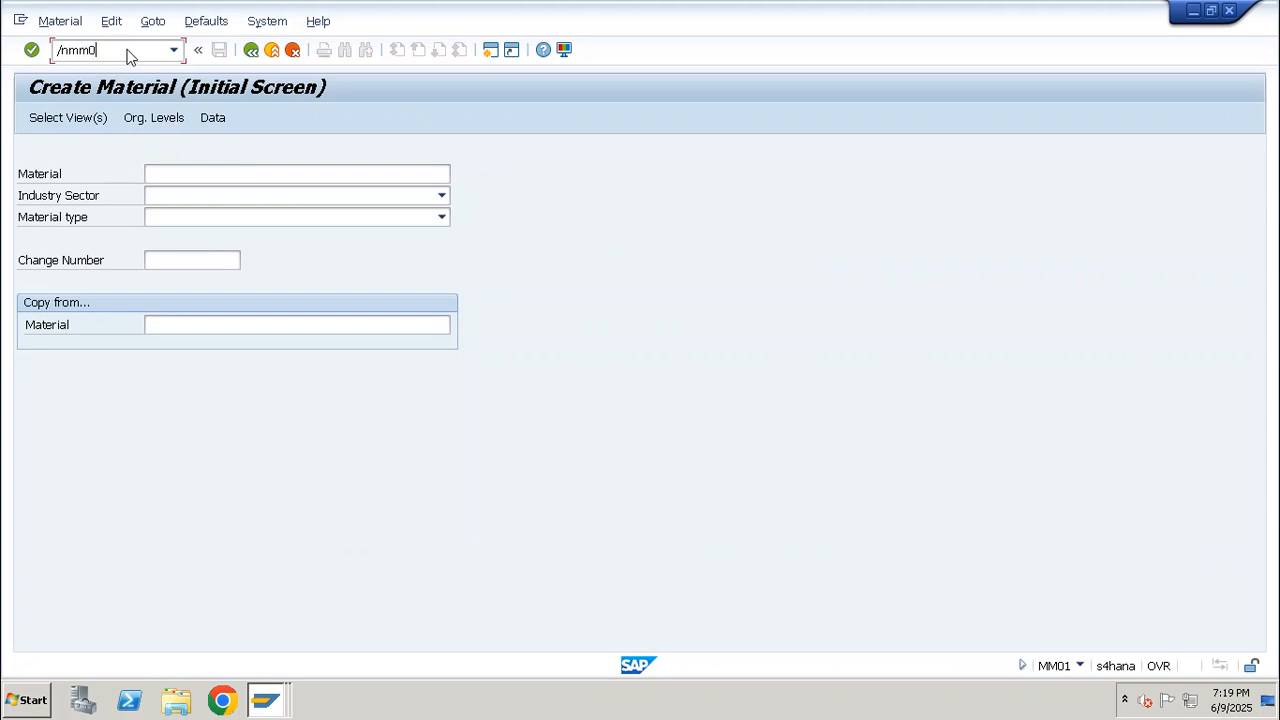
{"action": "type", "text": "2"}
{"action": "key", "text": "Return"}
{"action": "key", "text": "Return"}
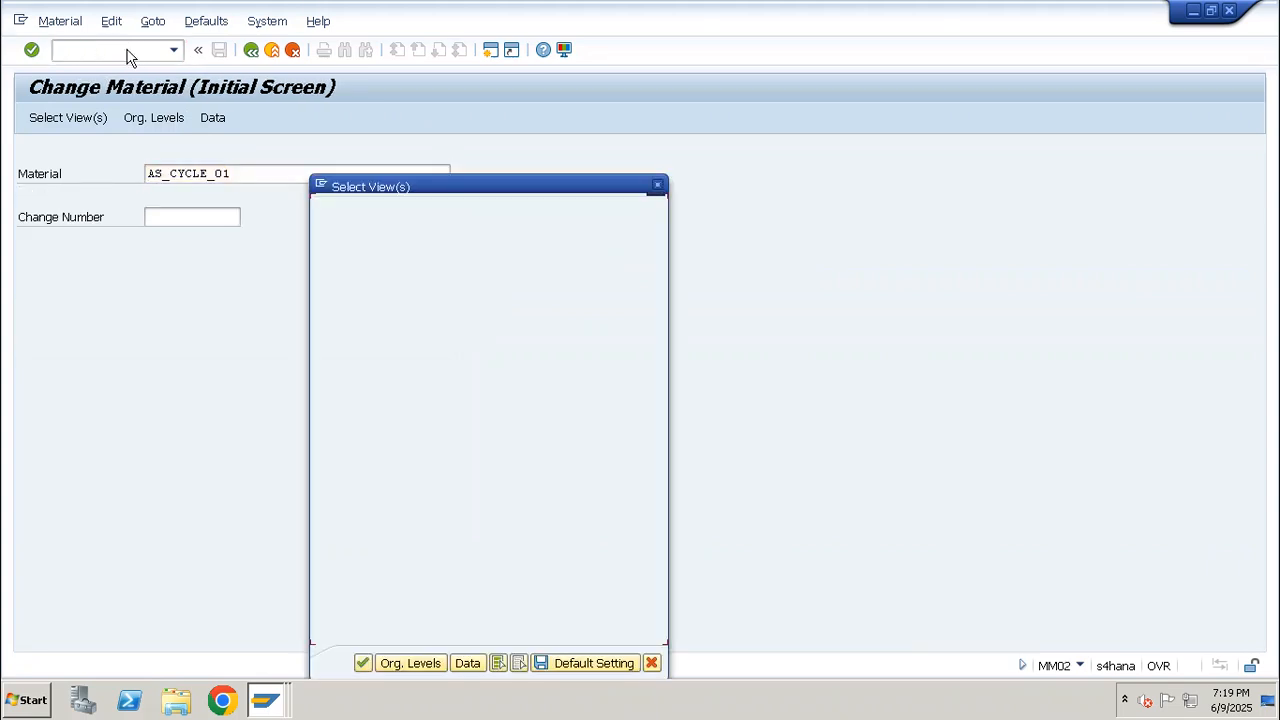
{"action": "key", "text": "Return"}
{"action": "key", "text": "Return"}
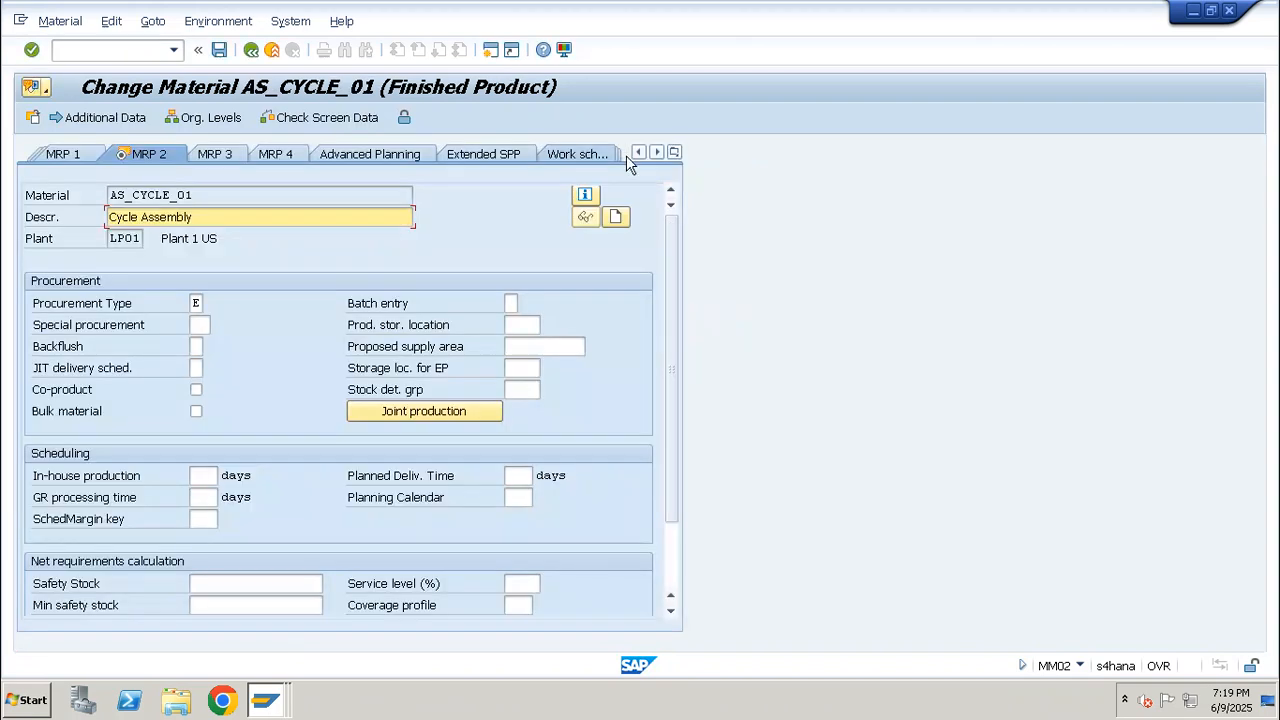
{"action": "left_click", "coordinate": [580, 154]}
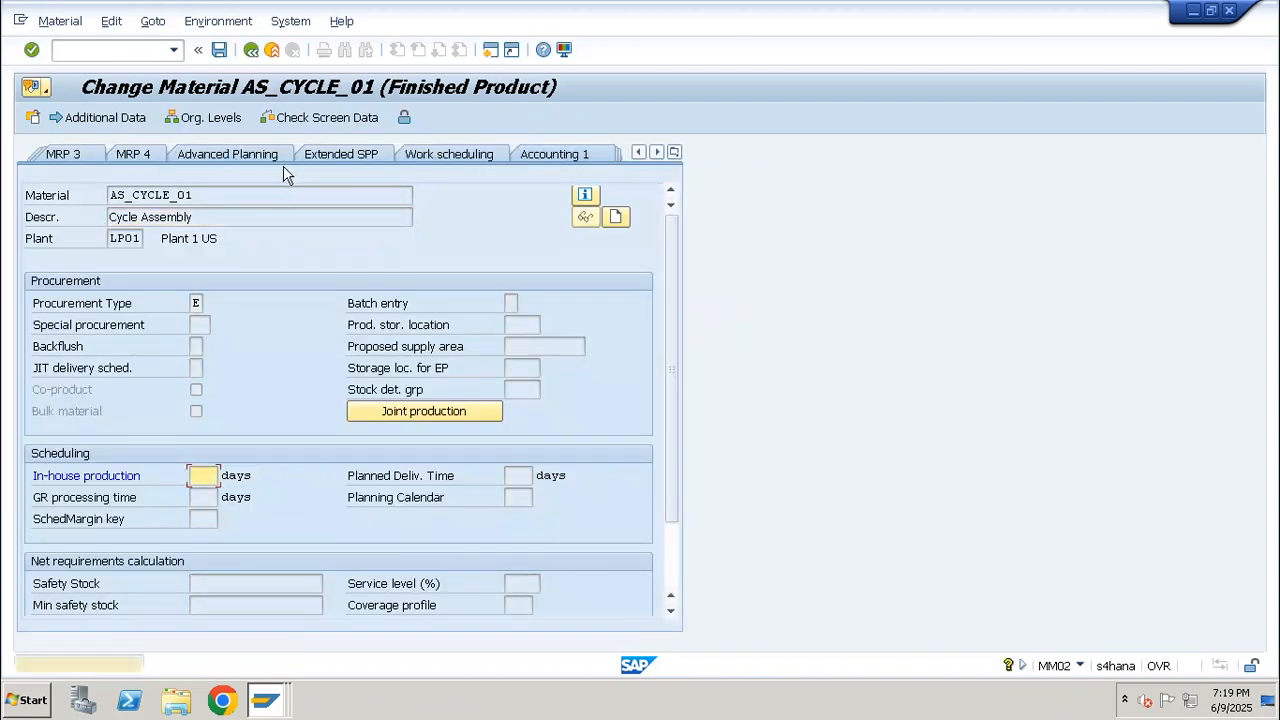
{"action": "key", "text": "Return"}
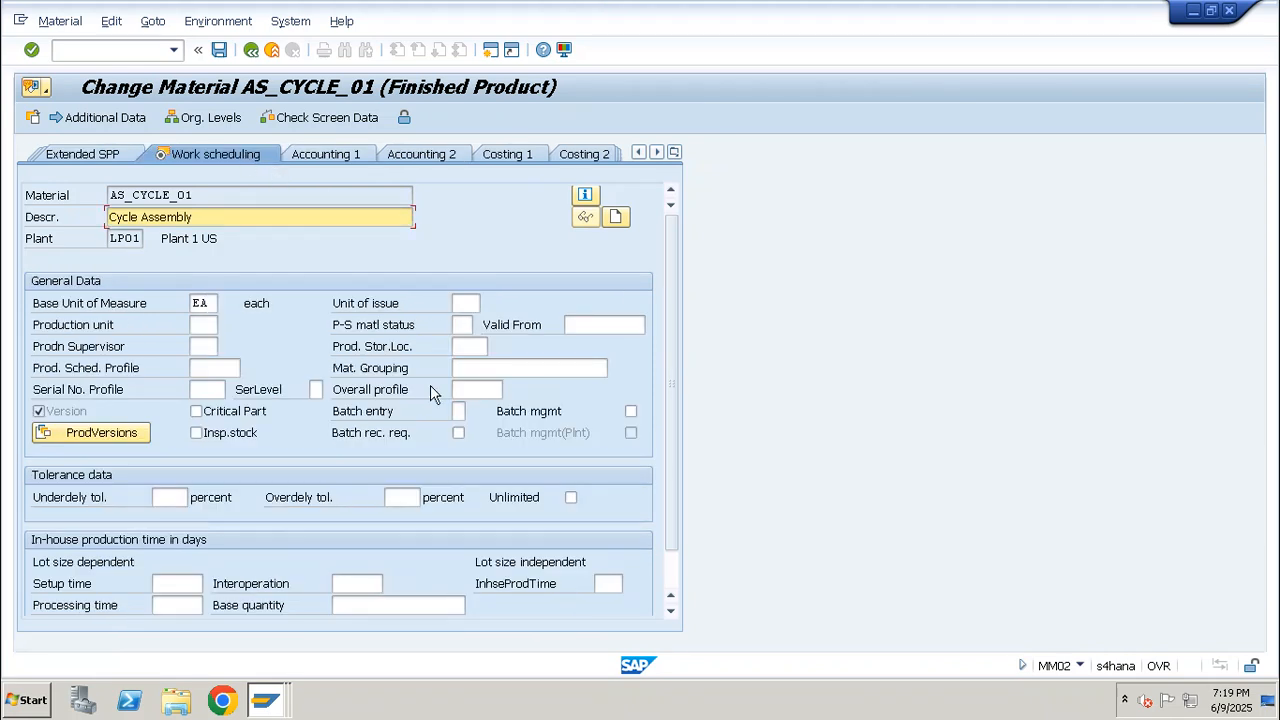
Enter WP01 as the production storage location in the Work scheduling view, staying in the material instead of exiting
{"action": "left_click", "coordinate": [470, 346]}
{"action": "type", "text": "fg01"}
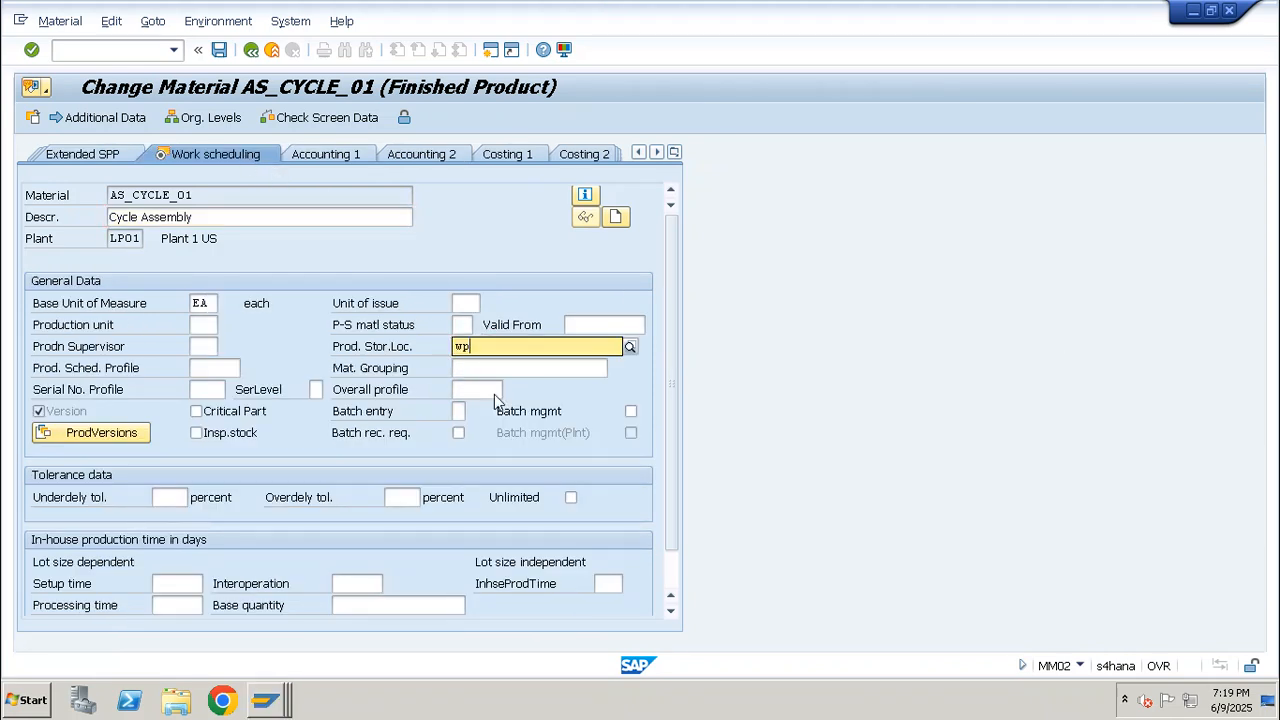
{"action": "key", "text": "Return"}
{"action": "left_click", "coordinate": [500, 394]}
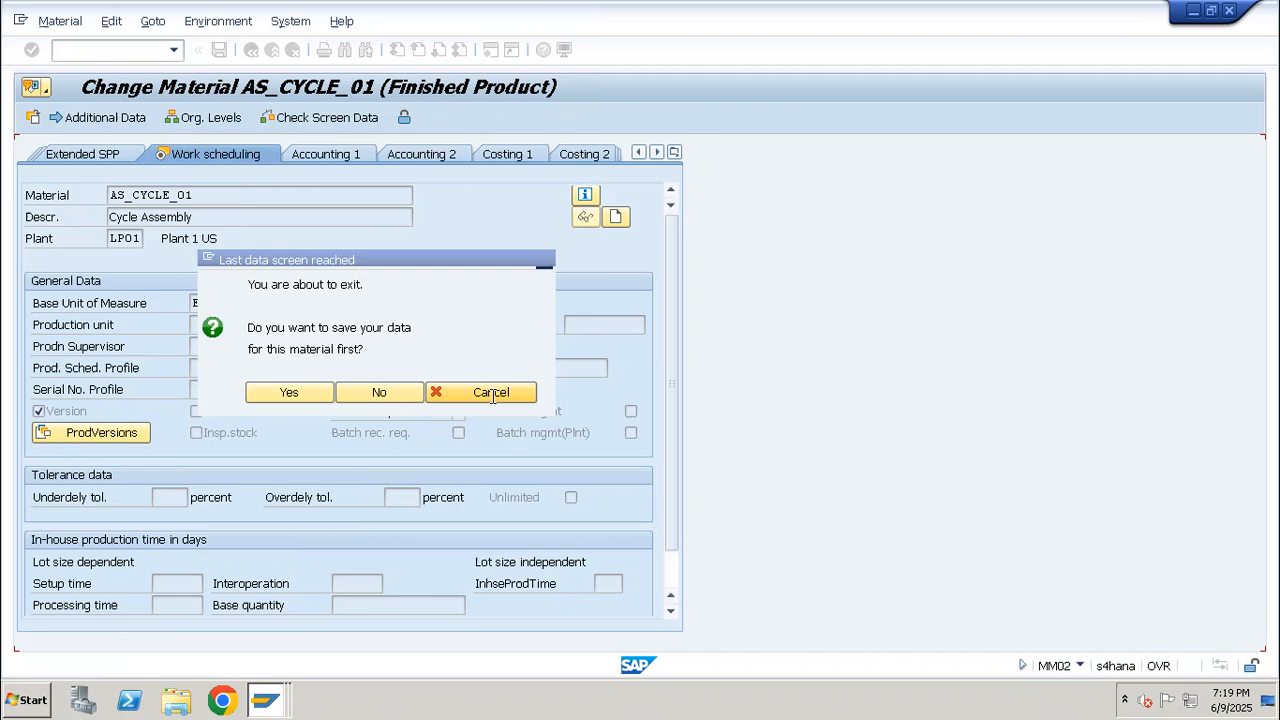
{"action": "double_click", "coordinate": [486, 346]}
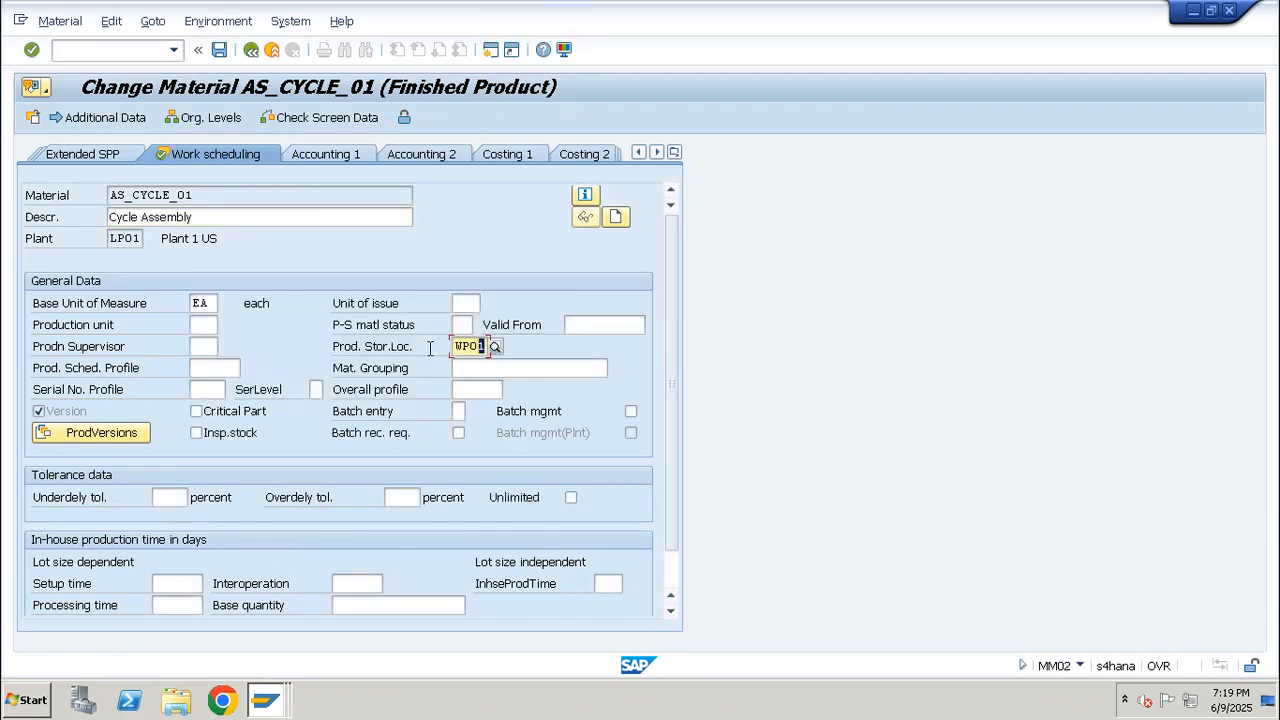
Clear the production storage location in the material's MRP 2 view and return to Work scheduling
{"action": "left_click", "coordinate": [675, 152]}
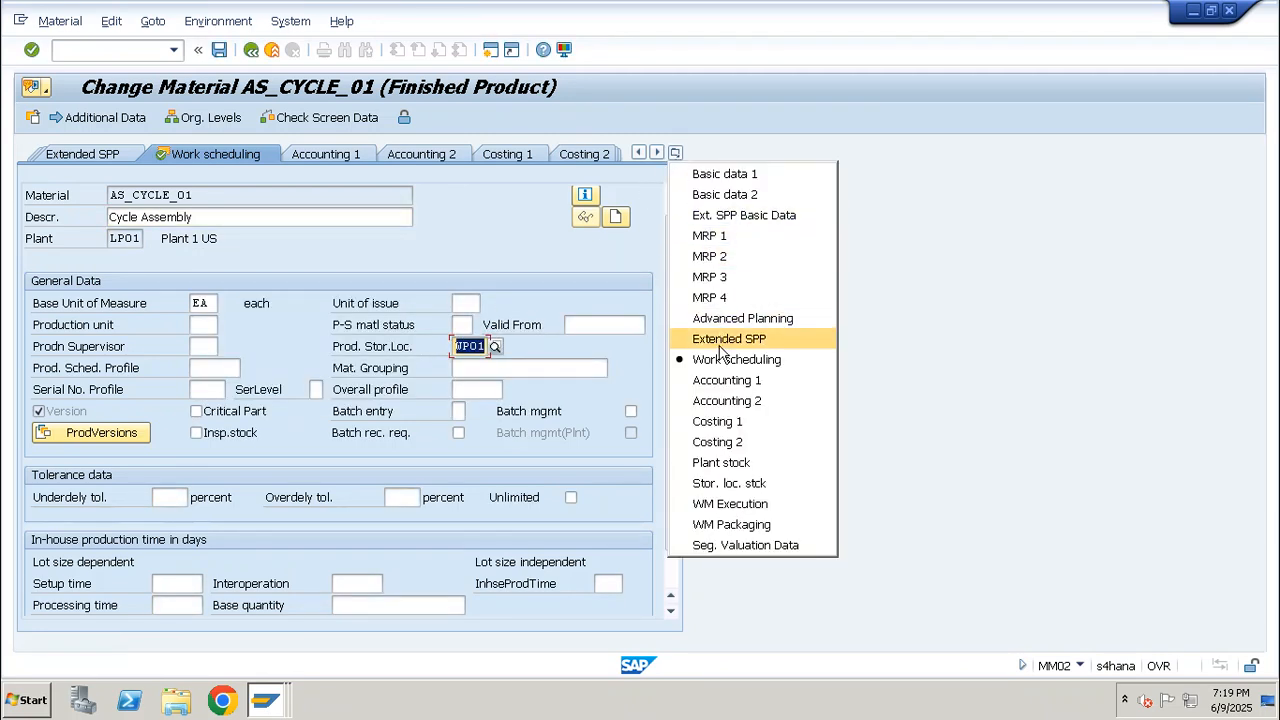
{"action": "left_click", "coordinate": [709, 256]}
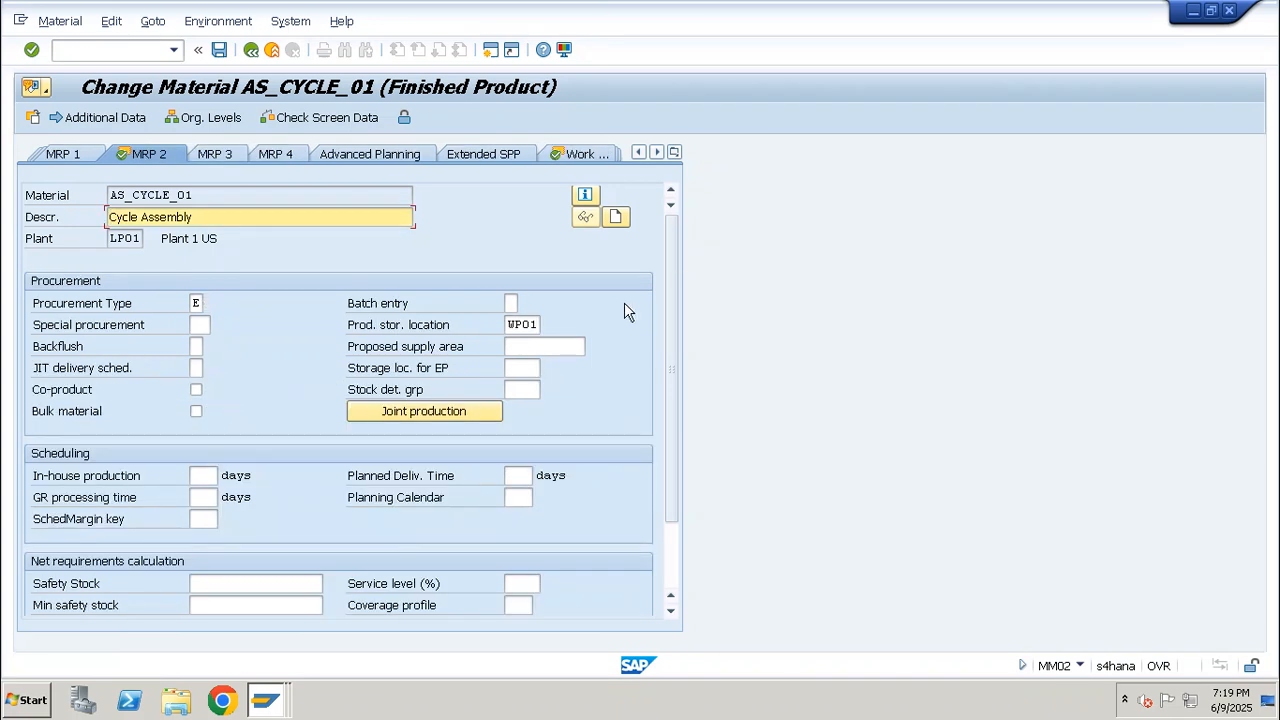
{"action": "double_click", "coordinate": [537, 325]}
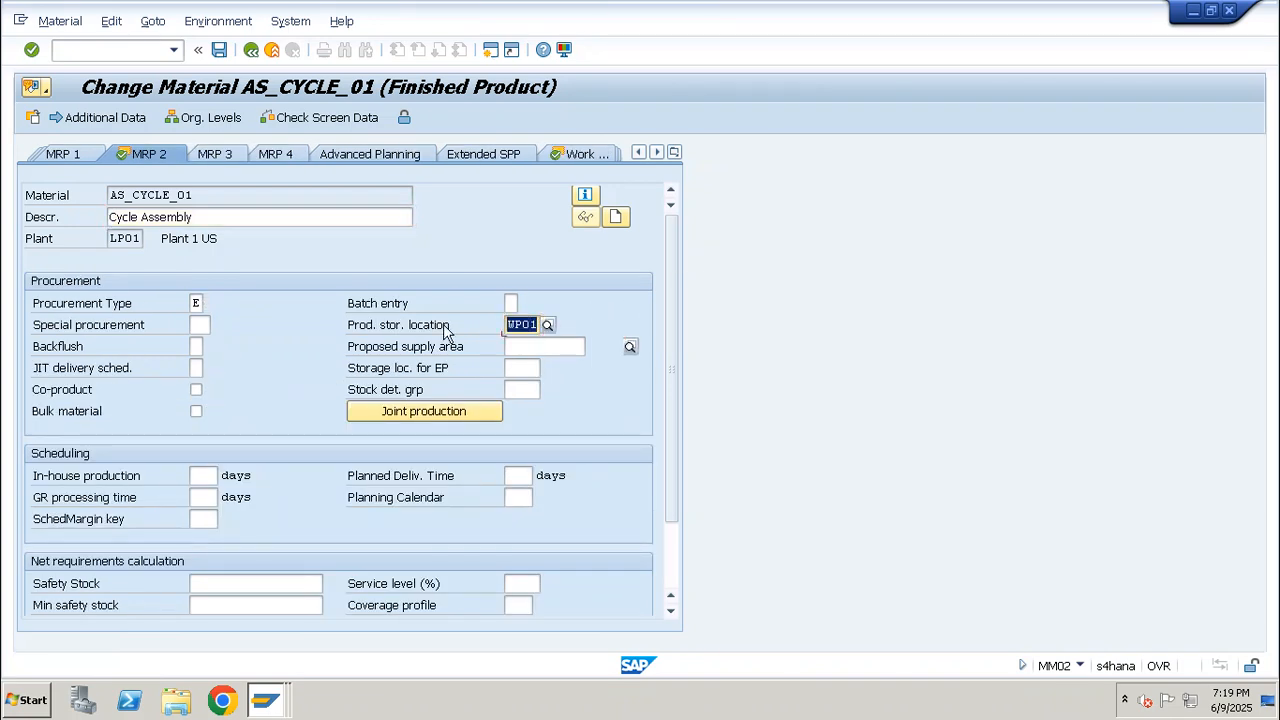
{"action": "key", "text": "Delete"}
{"action": "left_click", "coordinate": [590, 157]}
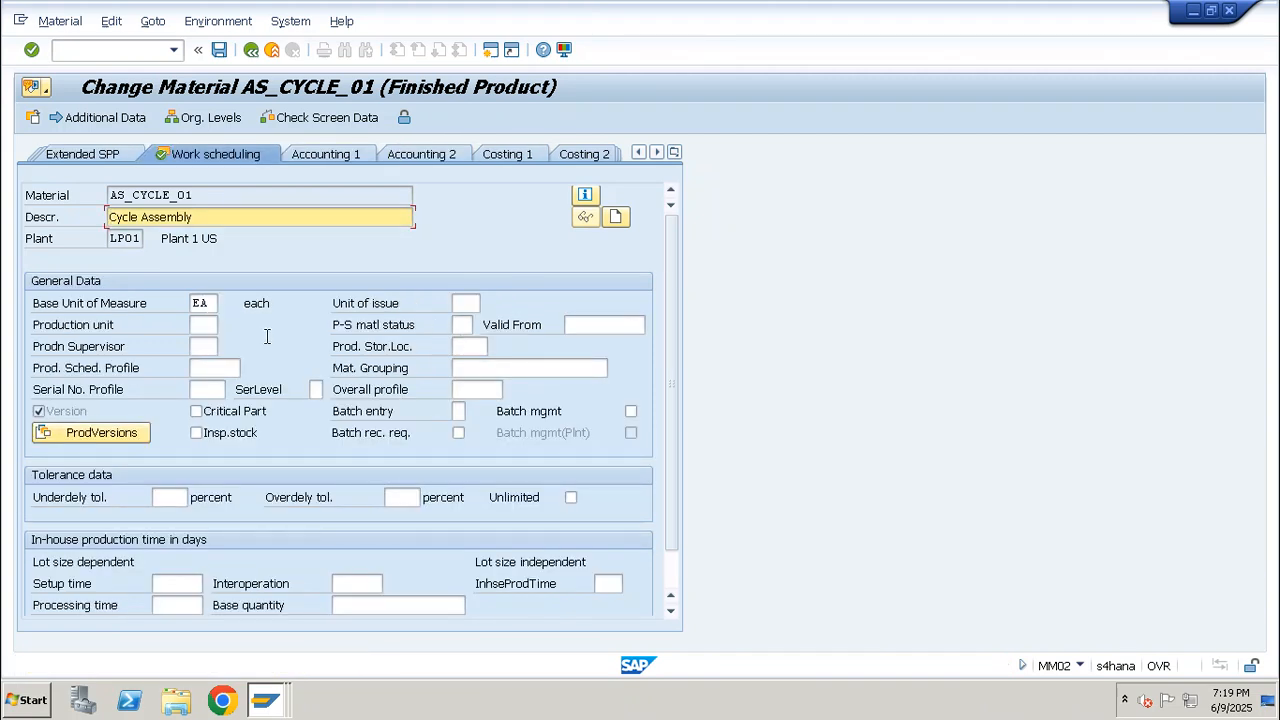
Set the production storage location of AS_CYCLE_01 to WP02 in Work scheduling and save the material
{"action": "left_click", "coordinate": [466, 346]}
{"action": "type", "text": "w"}
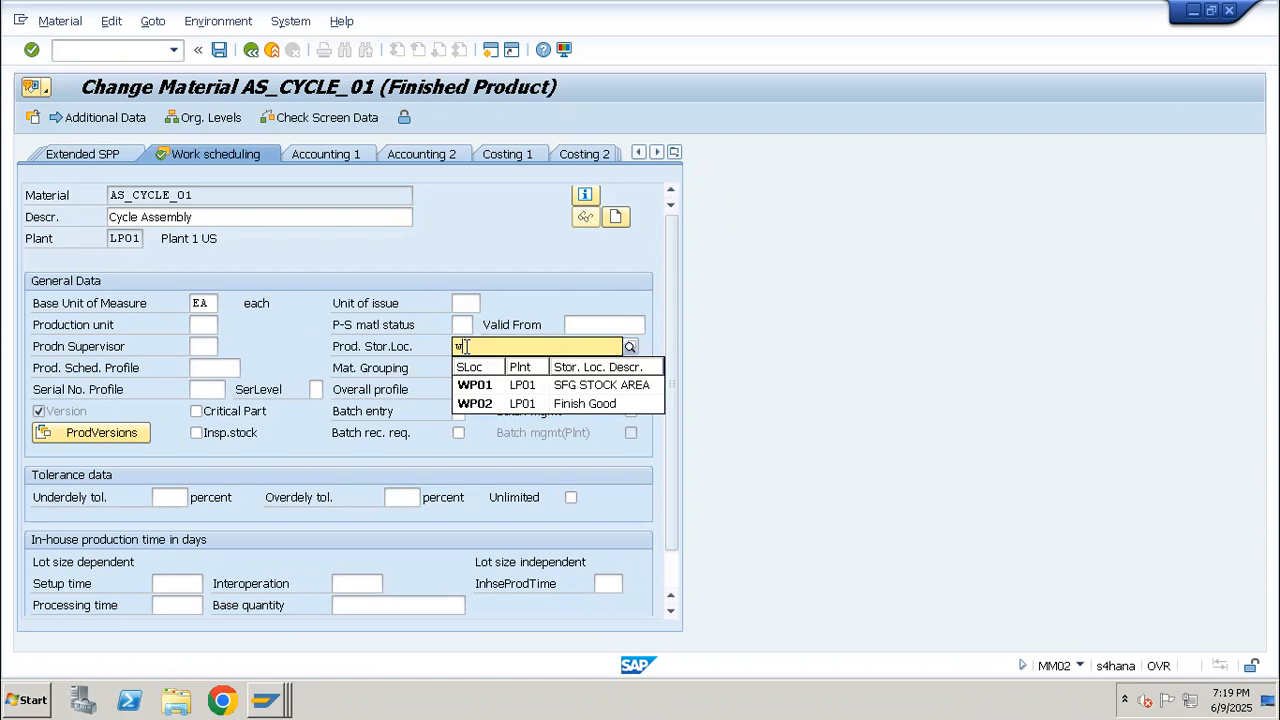
{"action": "type", "text": "p0"}
{"action": "key", "text": "Return"}
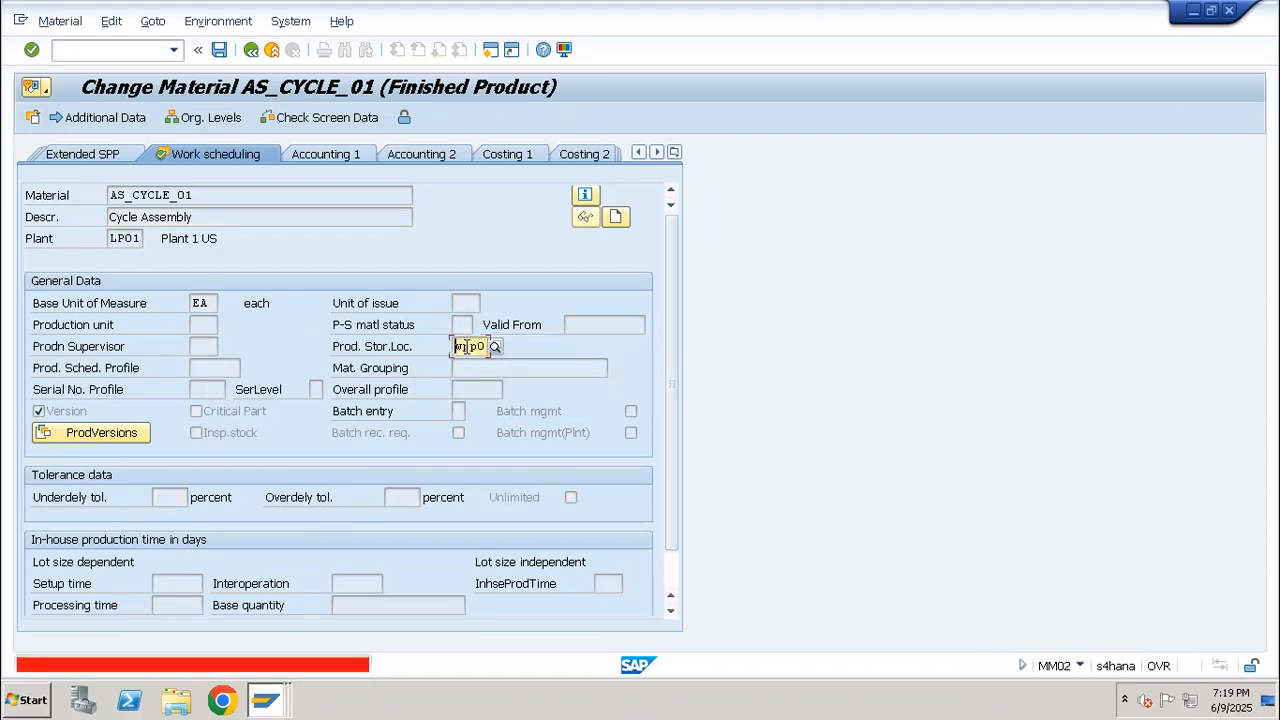
{"action": "key", "text": "BackSpace"}
{"action": "key", "text": "BackSpace"}
{"action": "type", "text": "p"}
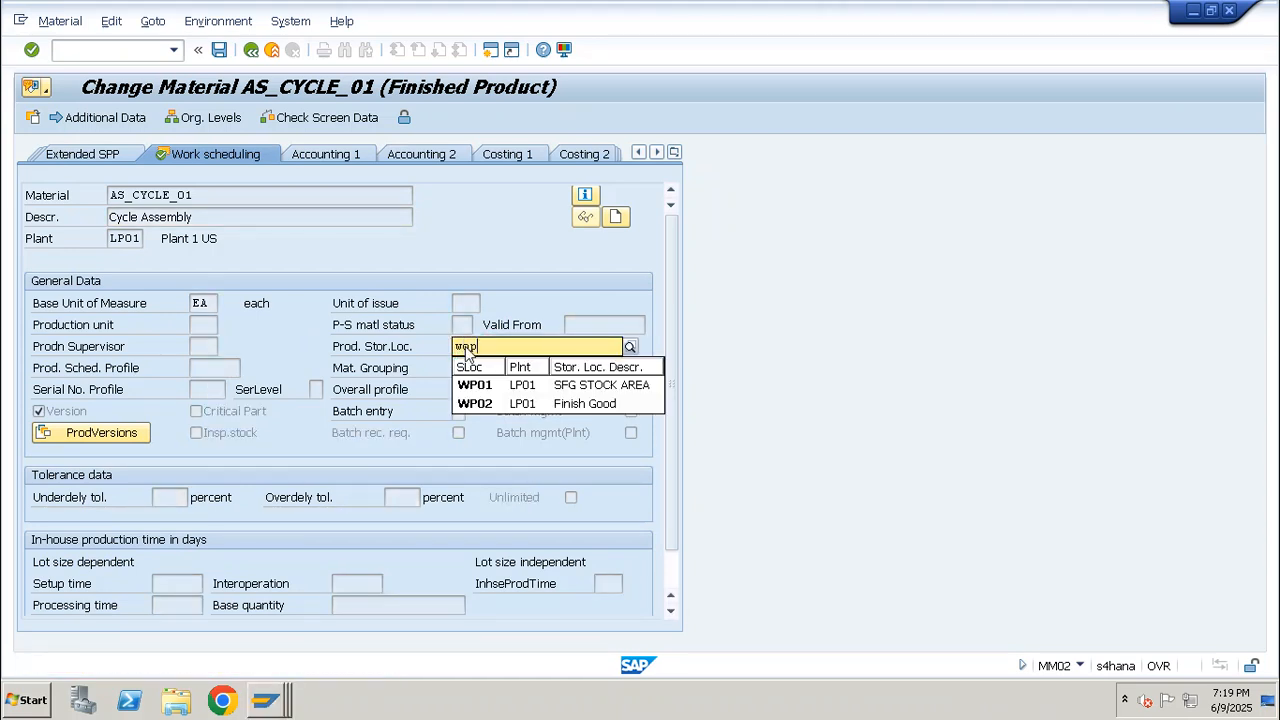
{"action": "key", "text": "Return"}
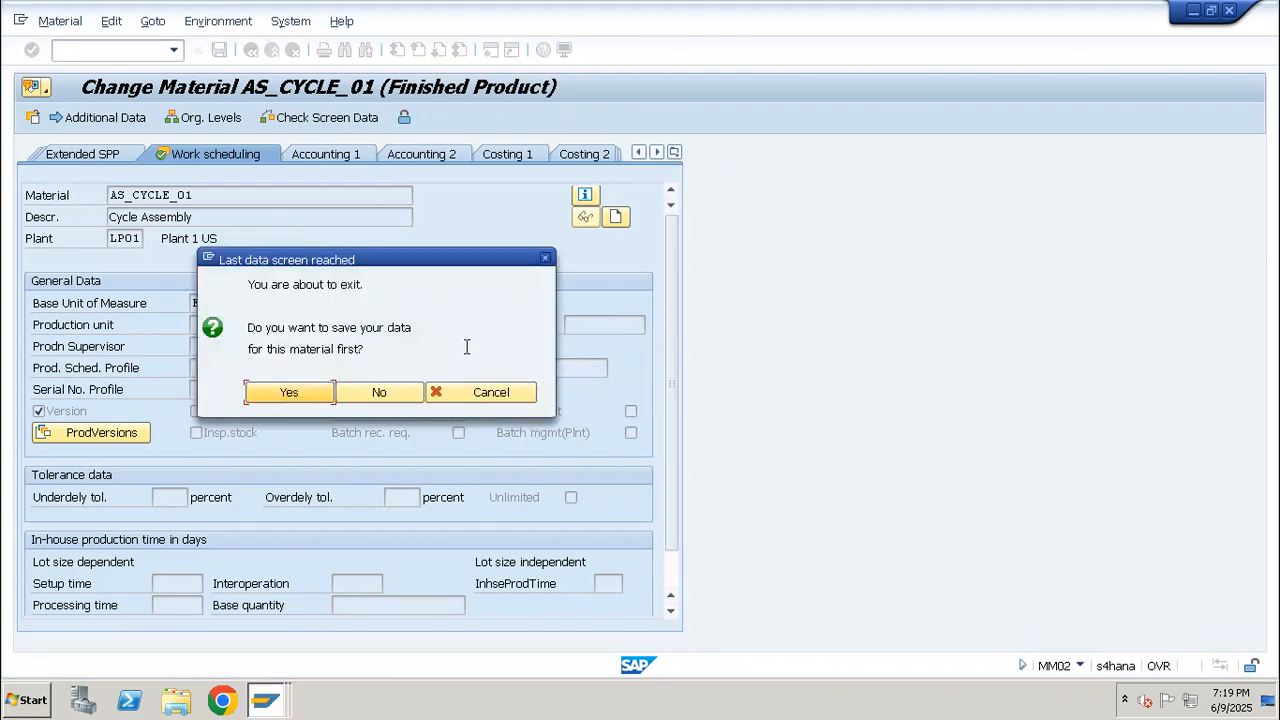
{"action": "left_click", "coordinate": [474, 394]}
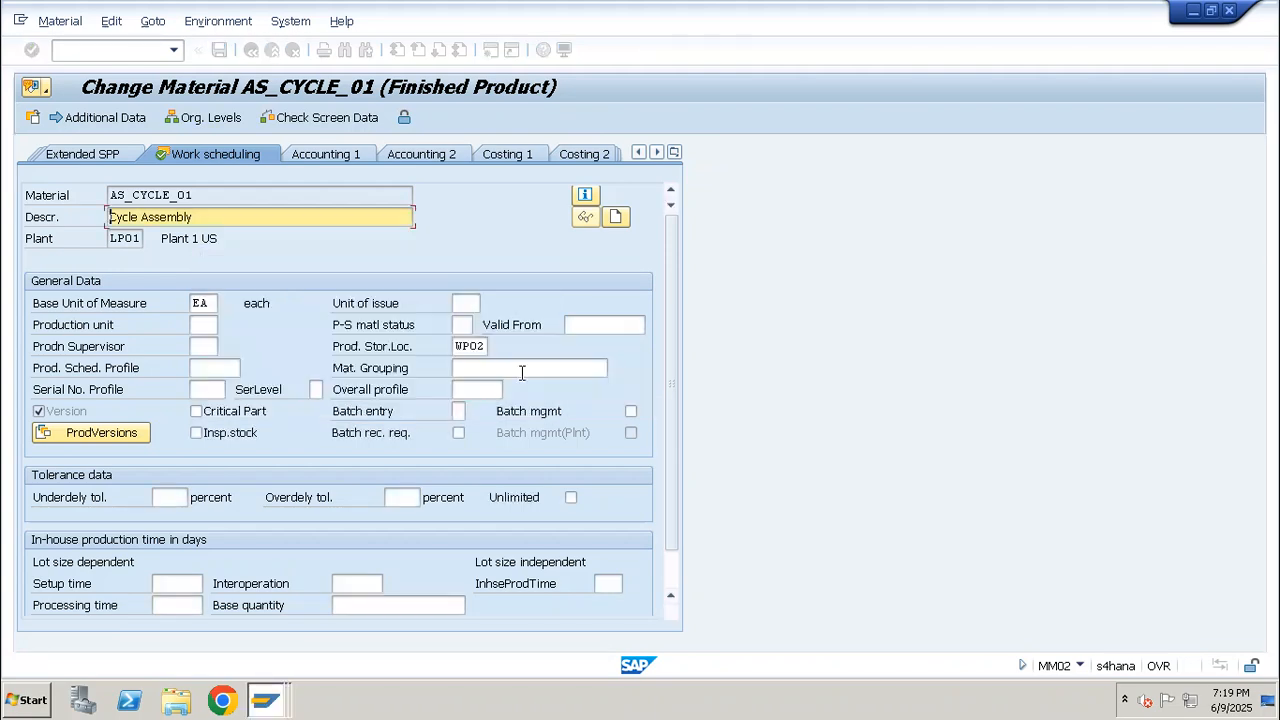
{"action": "double_click", "coordinate": [462, 346]}
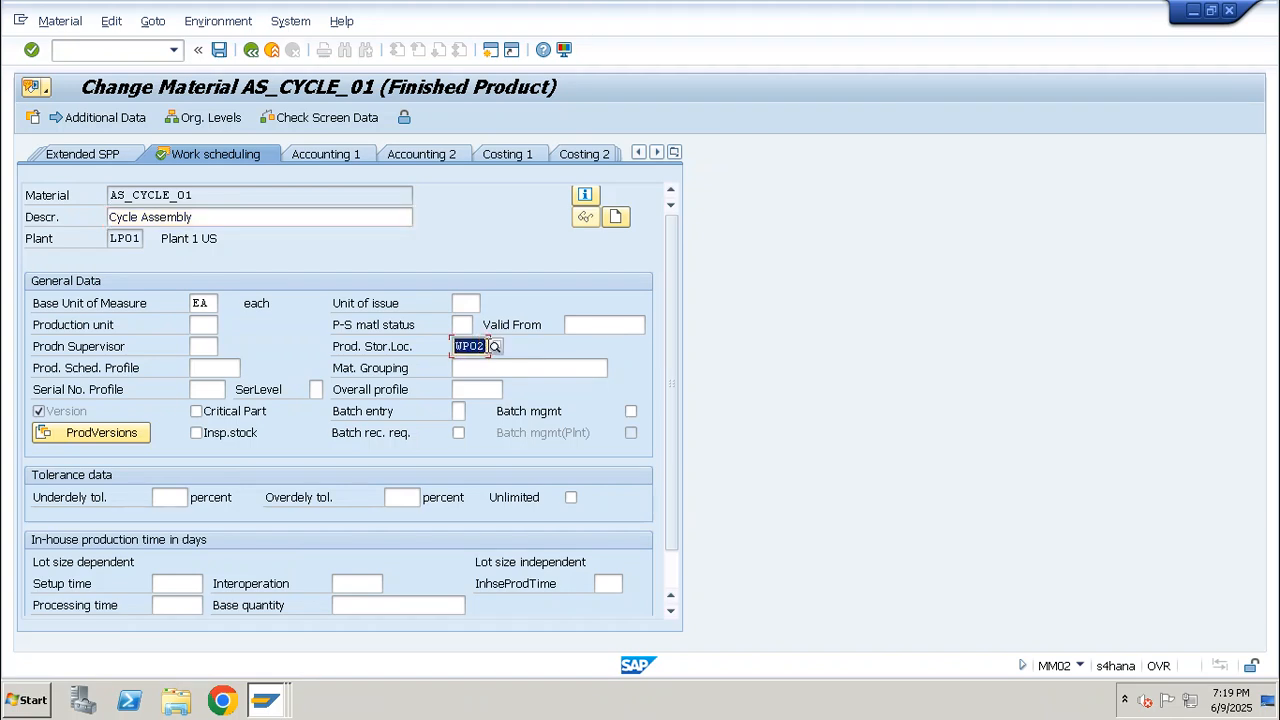
{"action": "left_click", "coordinate": [219, 49]}
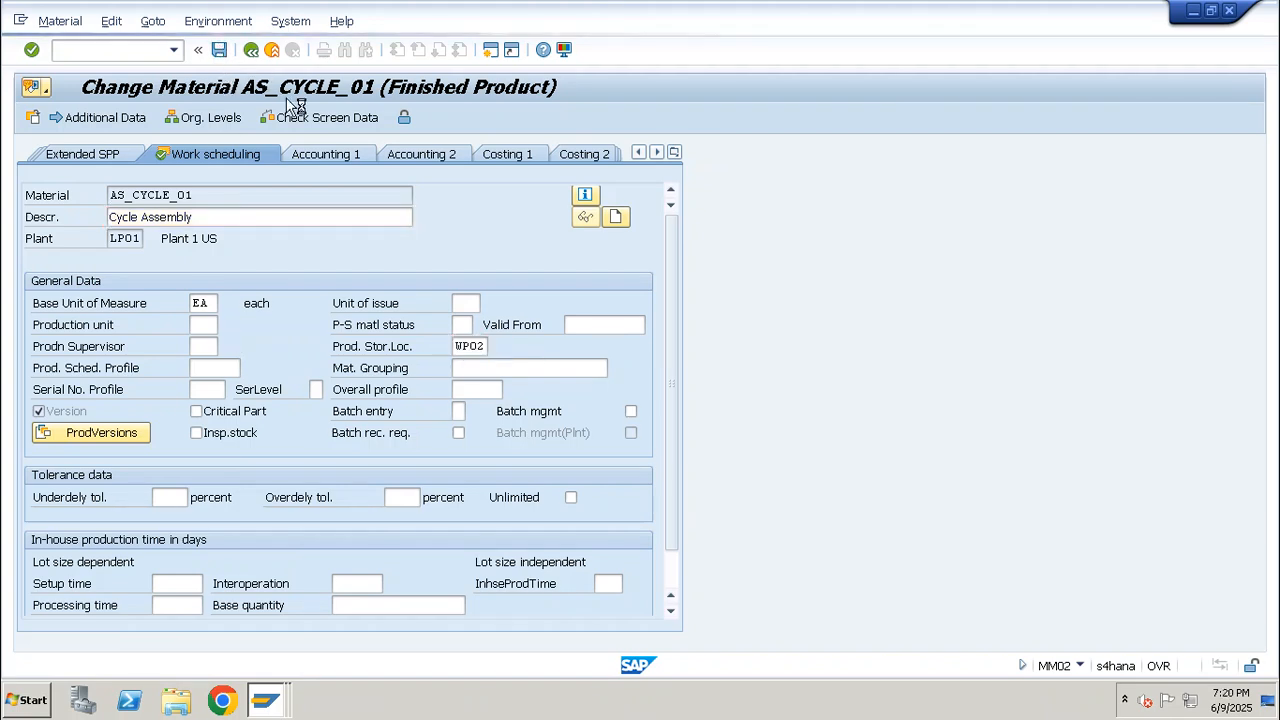
Call up operation 0010 of the production order in a CO11N time ticket and enter a yield of 10
{"action": "left_click", "coordinate": [114, 51]}
{"action": "type", "text": "/nco11n"}
{"action": "key", "text": "Return"}
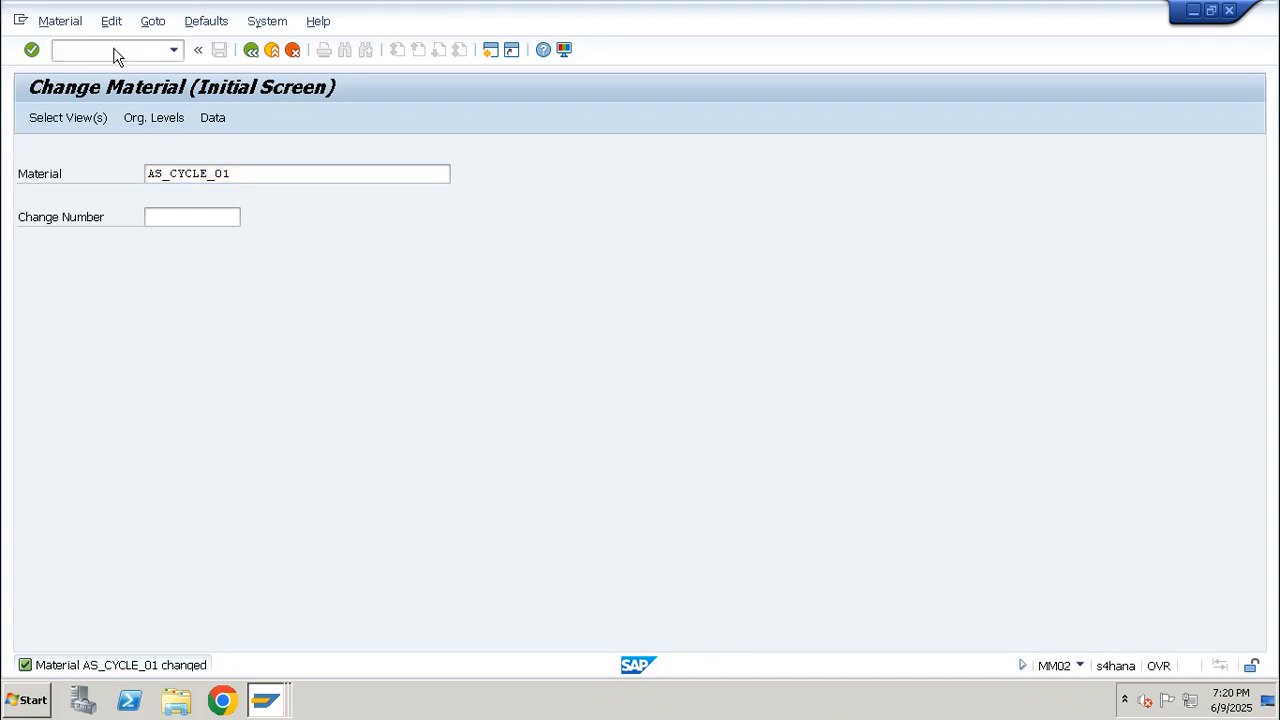
{"action": "key", "text": "Tab"}
{"action": "type", "text": "1"}
{"action": "key", "text": "Down"}
{"action": "key", "text": "Return"}
{"action": "key", "text": "Return"}
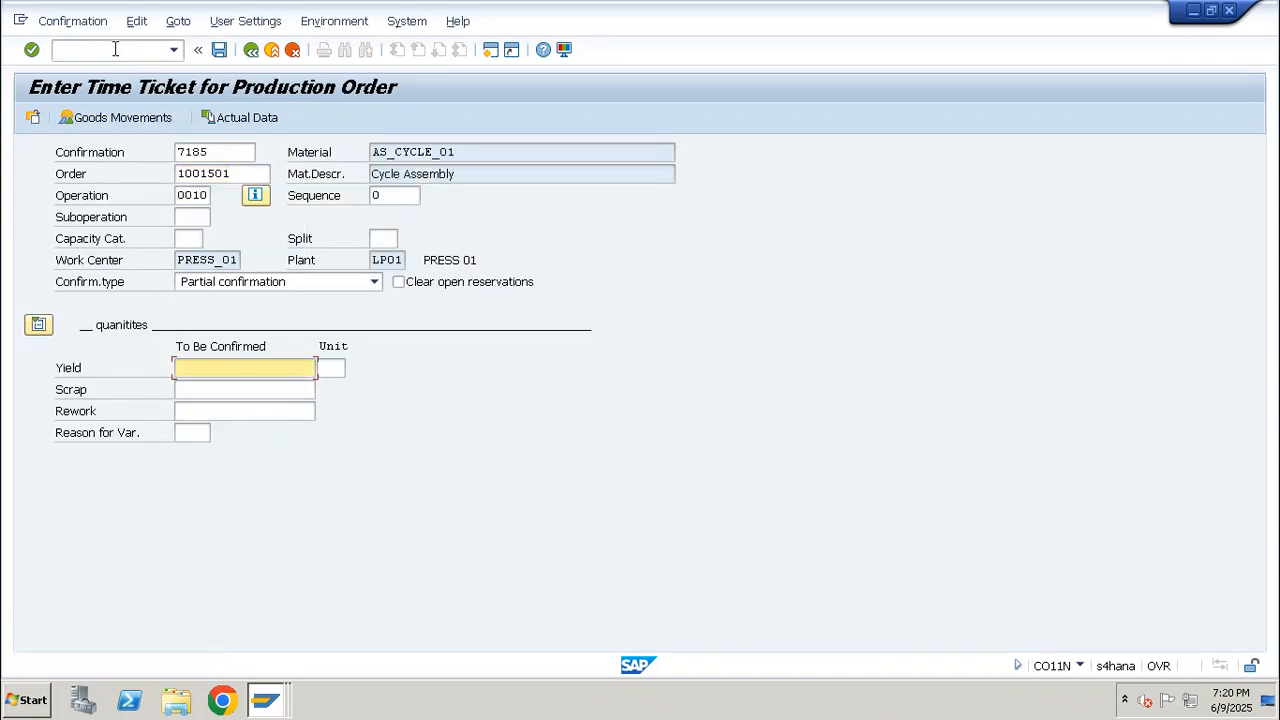
{"action": "type", "text": "10"}
{"action": "key", "text": "Return"}
Open the confirmation's goods movements and check the storage location of the AS_CYCLE_01 receipt row, widening its column
{"action": "left_click", "coordinate": [138, 116]}
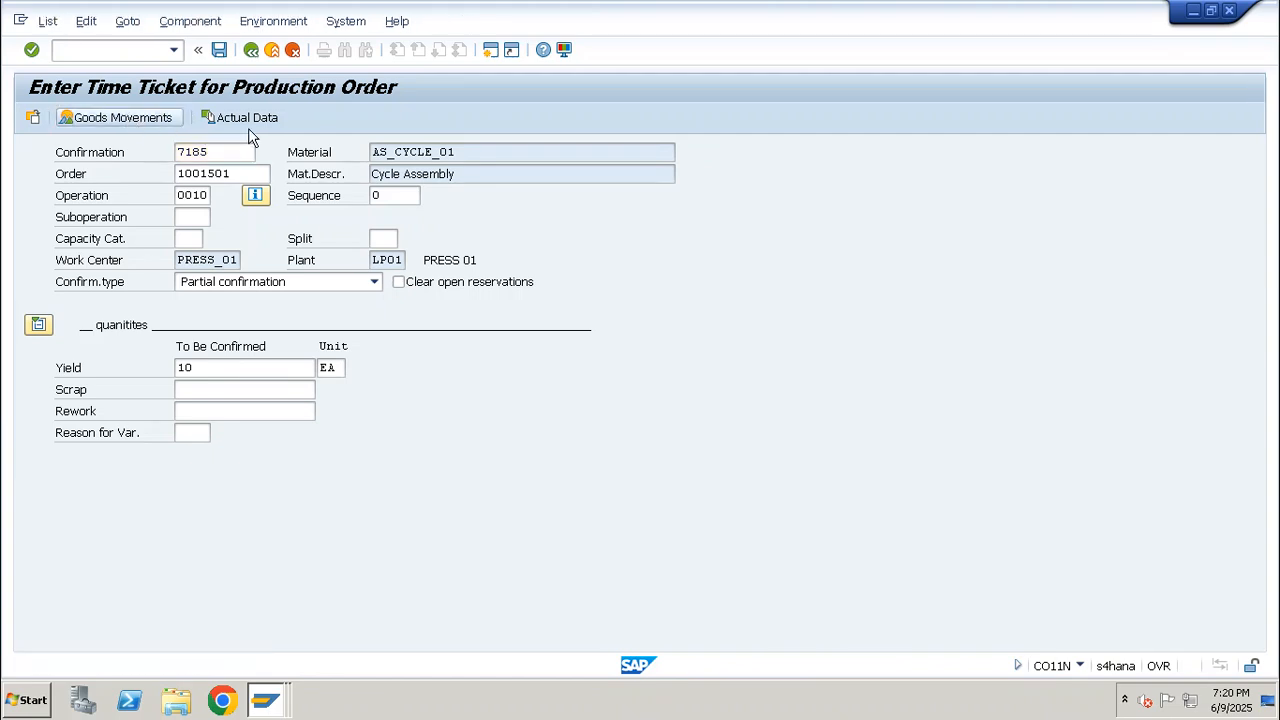
{"action": "left_click", "coordinate": [30, 326]}
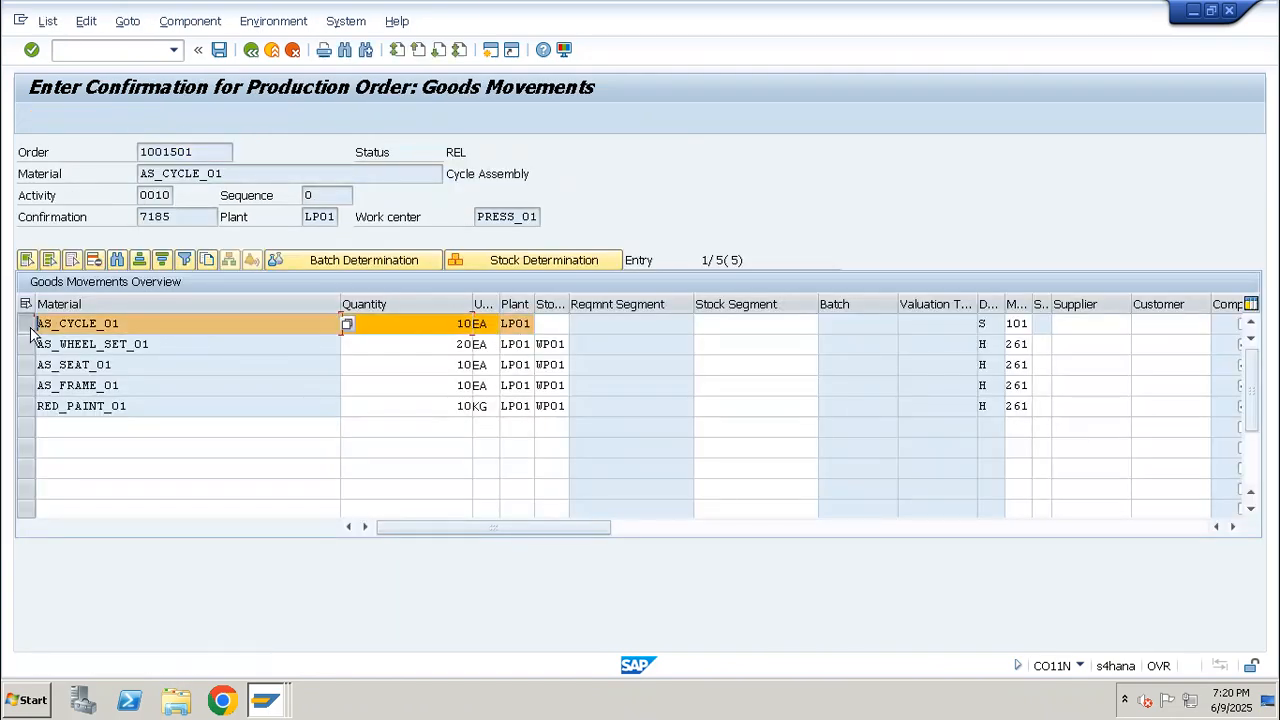
{"action": "left_click", "coordinate": [559, 322]}
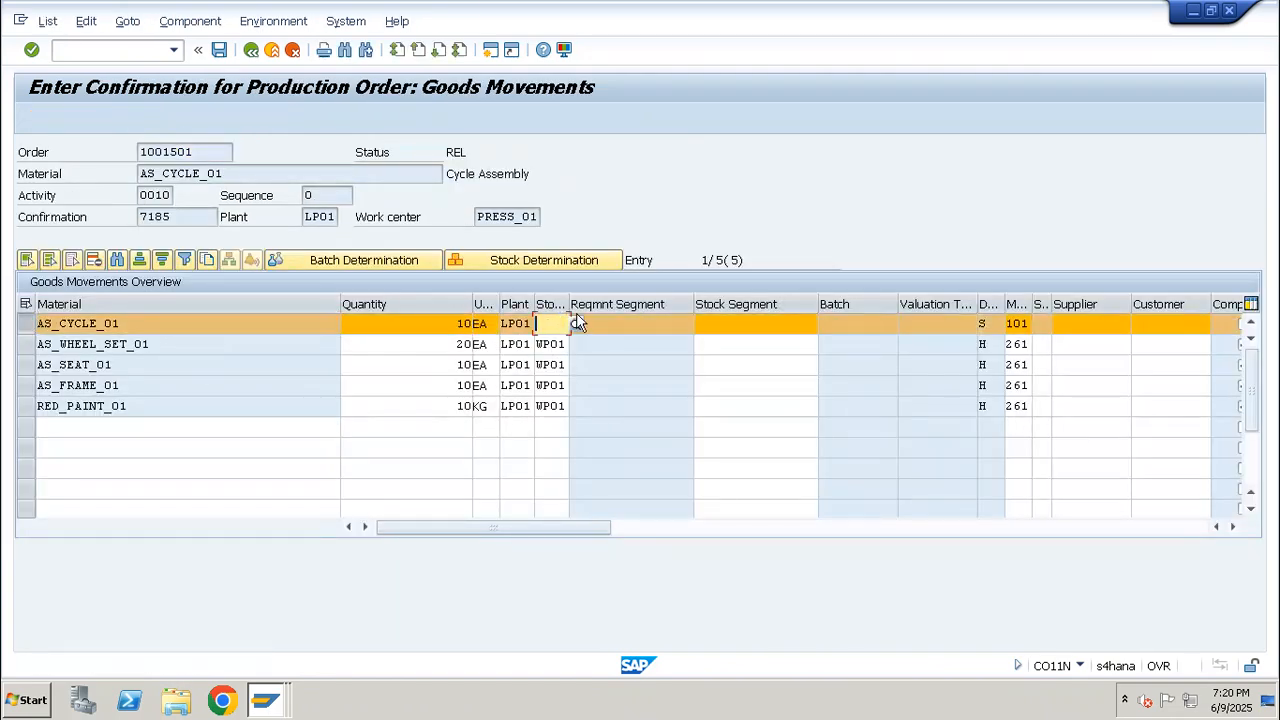
{"action": "left_click_drag", "start_coordinate": [569, 303], "coordinate": [607, 289]}
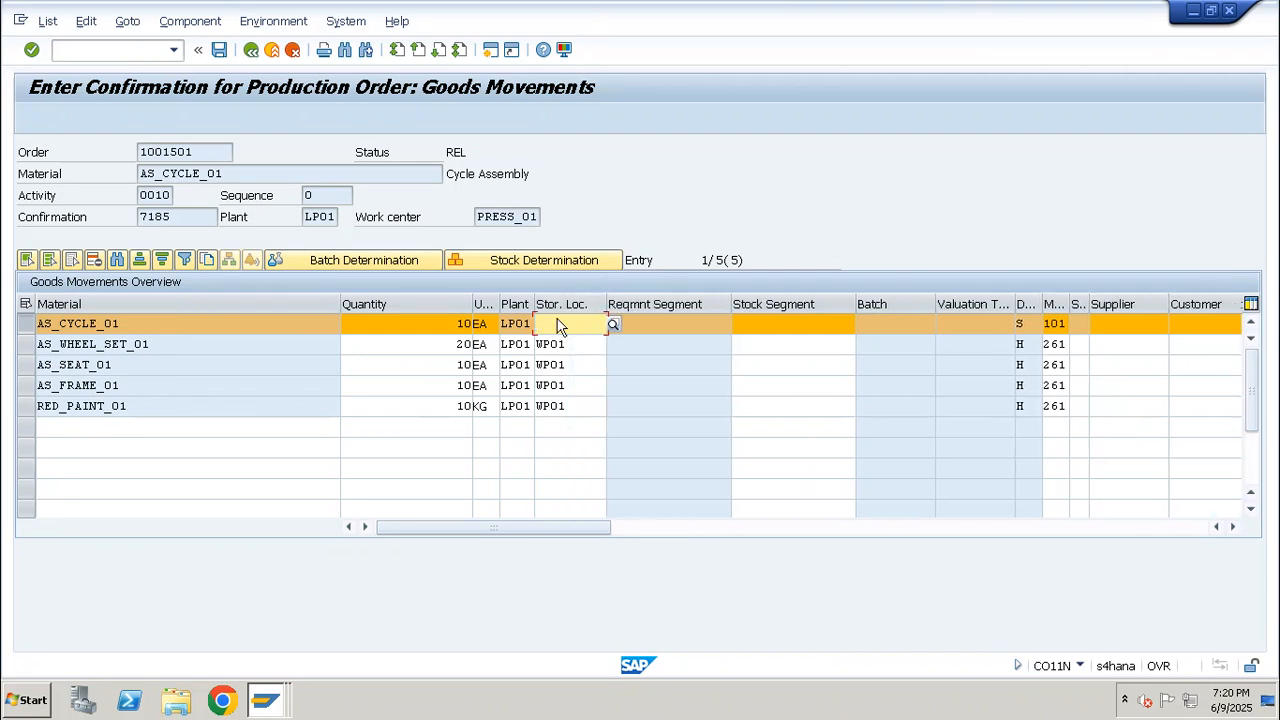
{"action": "left_click", "coordinate": [44, 323]}
{"action": "key", "text": "shift+End"}
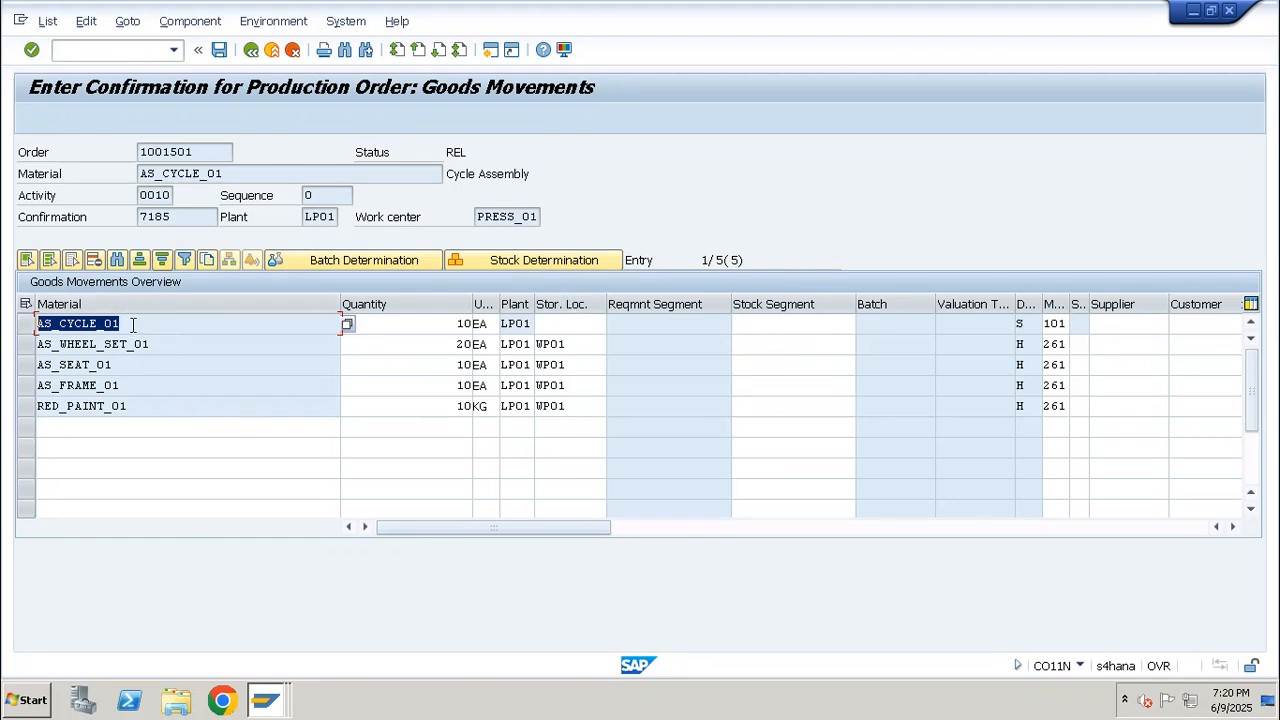
{"action": "double_click", "coordinate": [196, 155]}
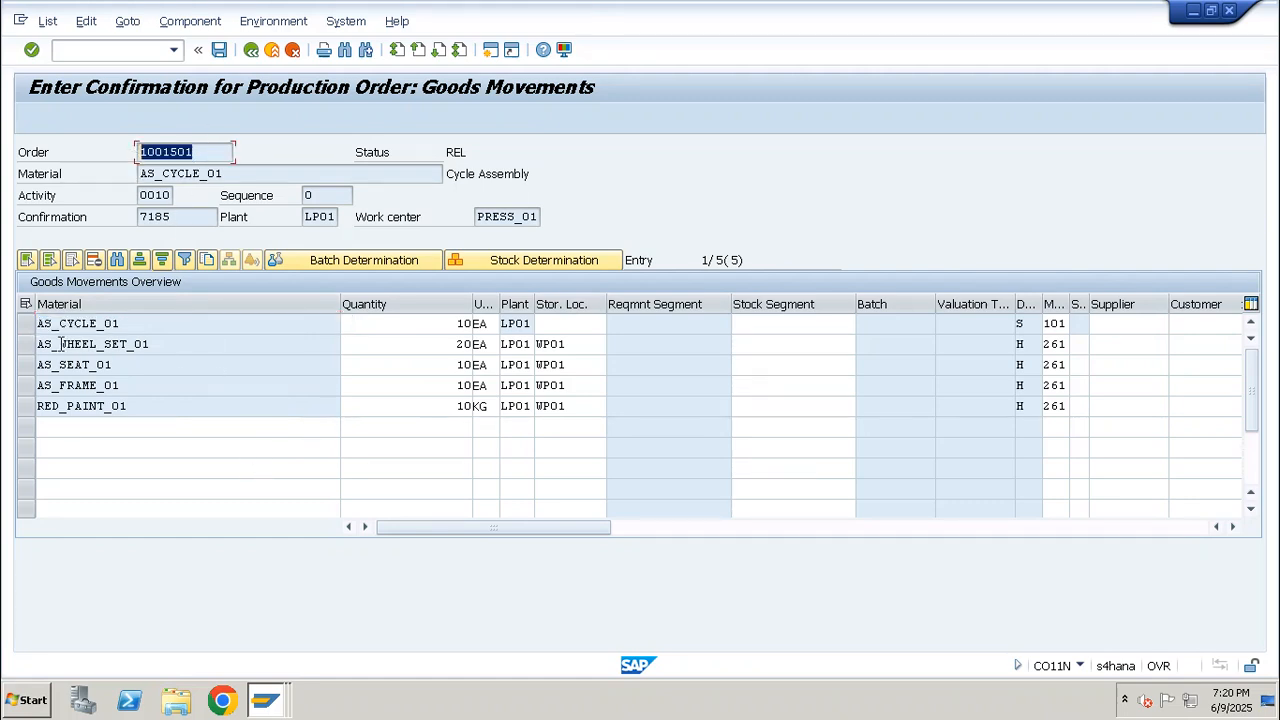
{"action": "left_click_drag", "start_coordinate": [210, 154], "coordinate": [120, 162]}
{"action": "left_click", "coordinate": [121, 50]}
{"action": "type", "text": "/n"}
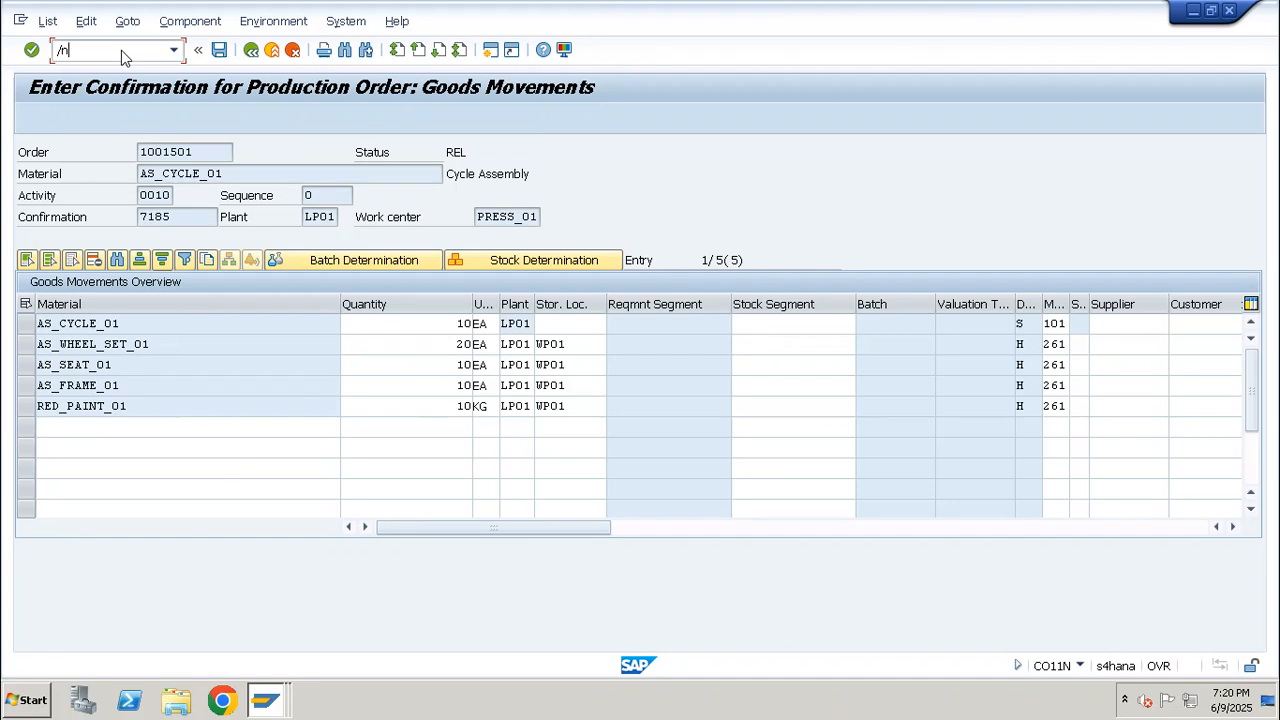
{"action": "type", "text": "co01"}
{"action": "key", "text": "Return"}
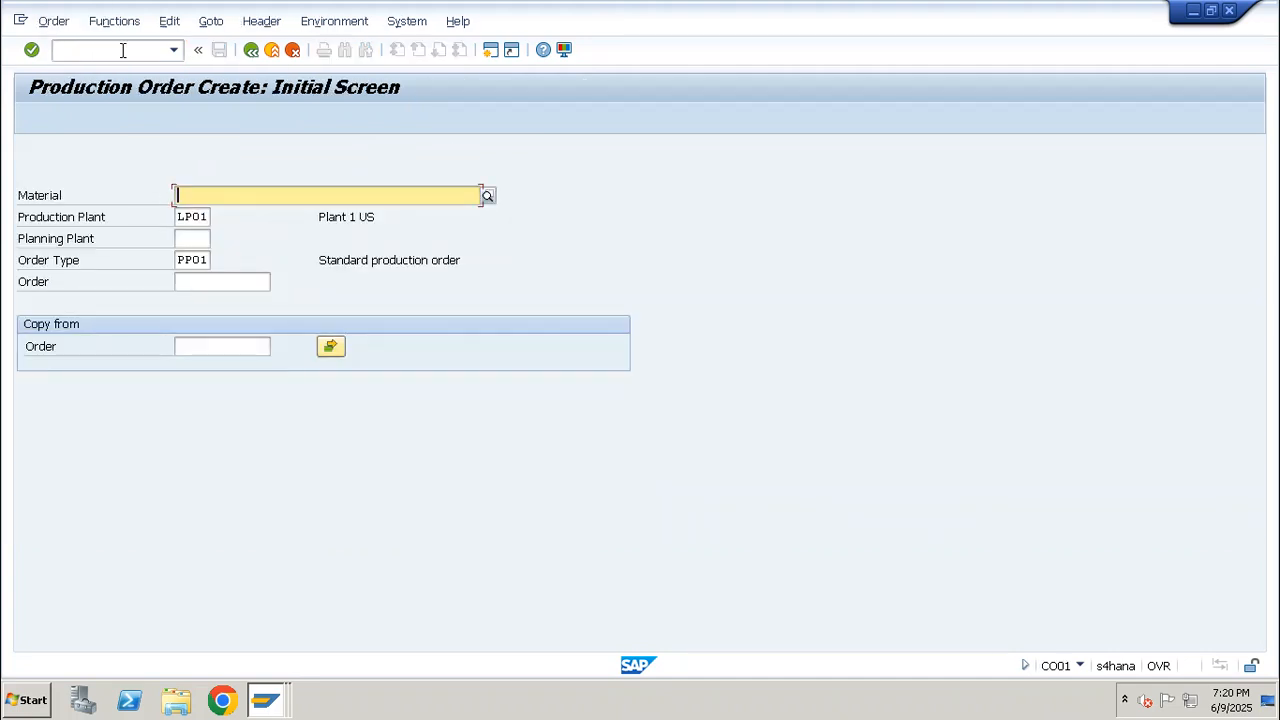
{"action": "type", "text": "/nco01"}
{"action": "key", "text": "Return"}
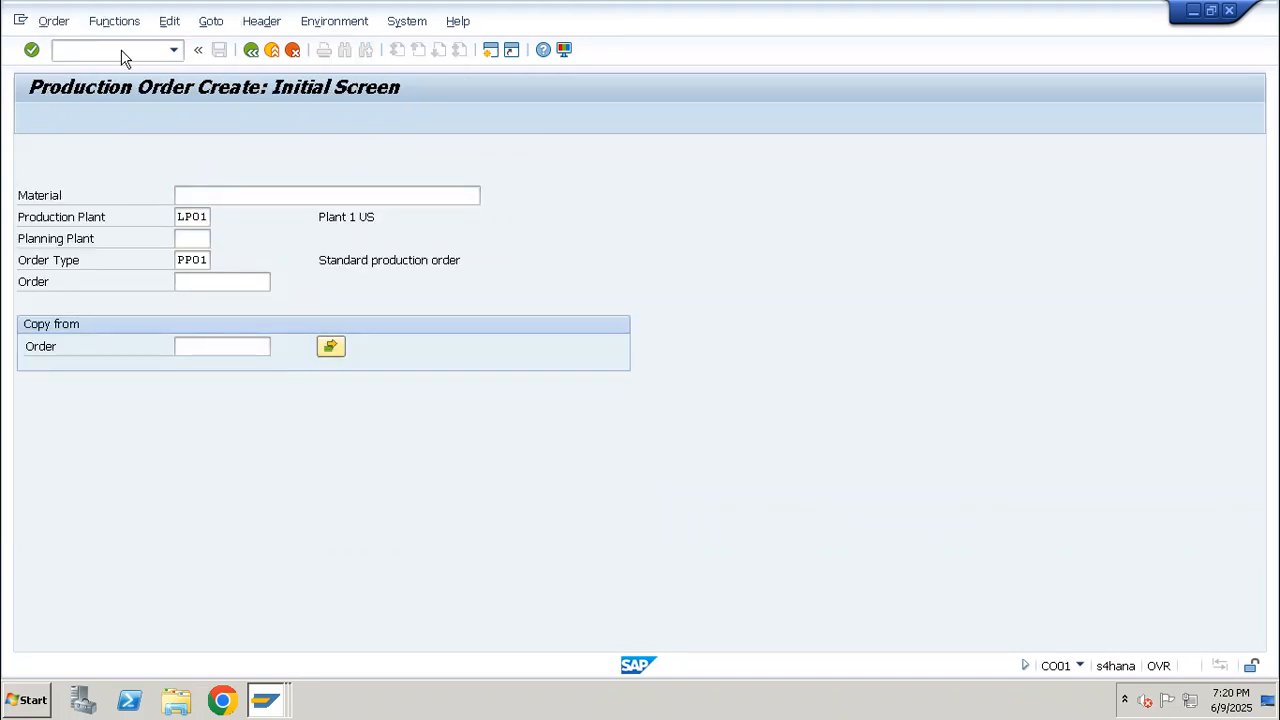
Open the AS_CYCLE_01 production order for change in transaction CO02
{"action": "type", "text": "'n"}
{"action": "key", "text": "BackSpace"}
{"action": "key", "text": "BackSpace"}
{"action": "type", "text": "/nco0"}
{"action": "key", "text": "Return"}
{"action": "key", "text": "Return"}
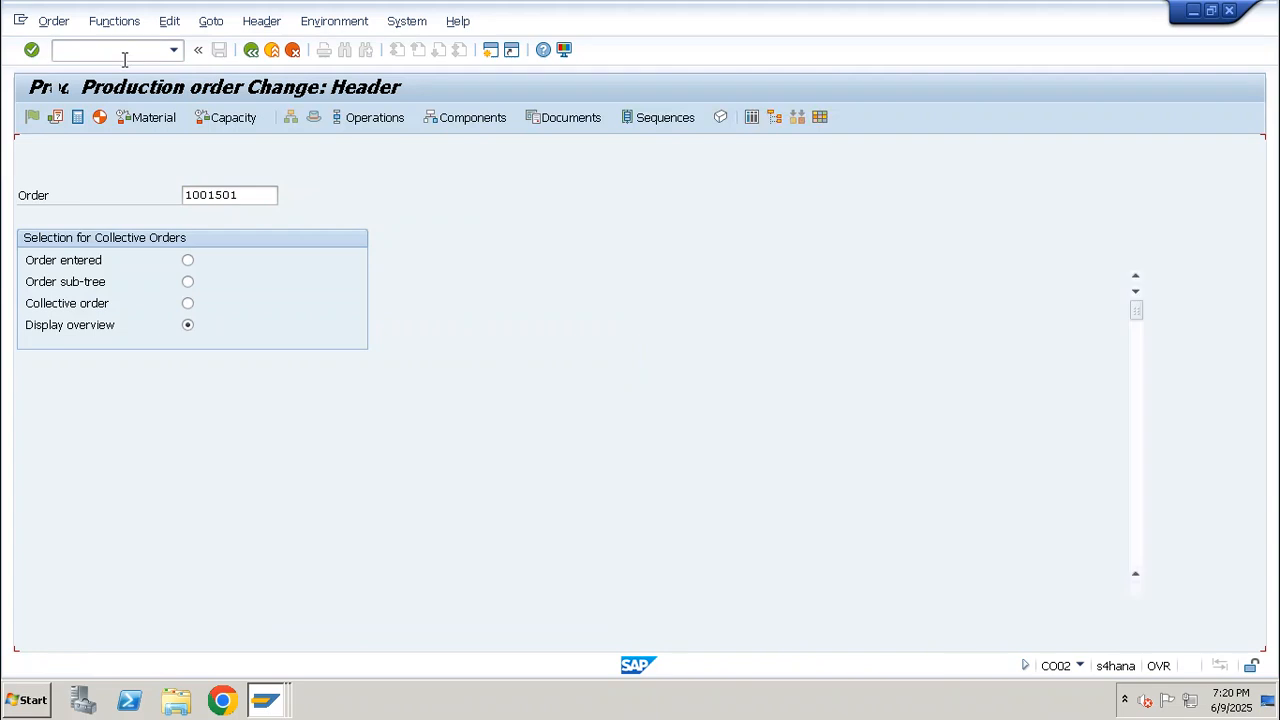
Check the receipt storage location and distribution fields in the goods receipt data of the production order header
{"action": "left_click", "coordinate": [53, 21]}
{"action": "mouse_move", "coordinate": [105, 22]}
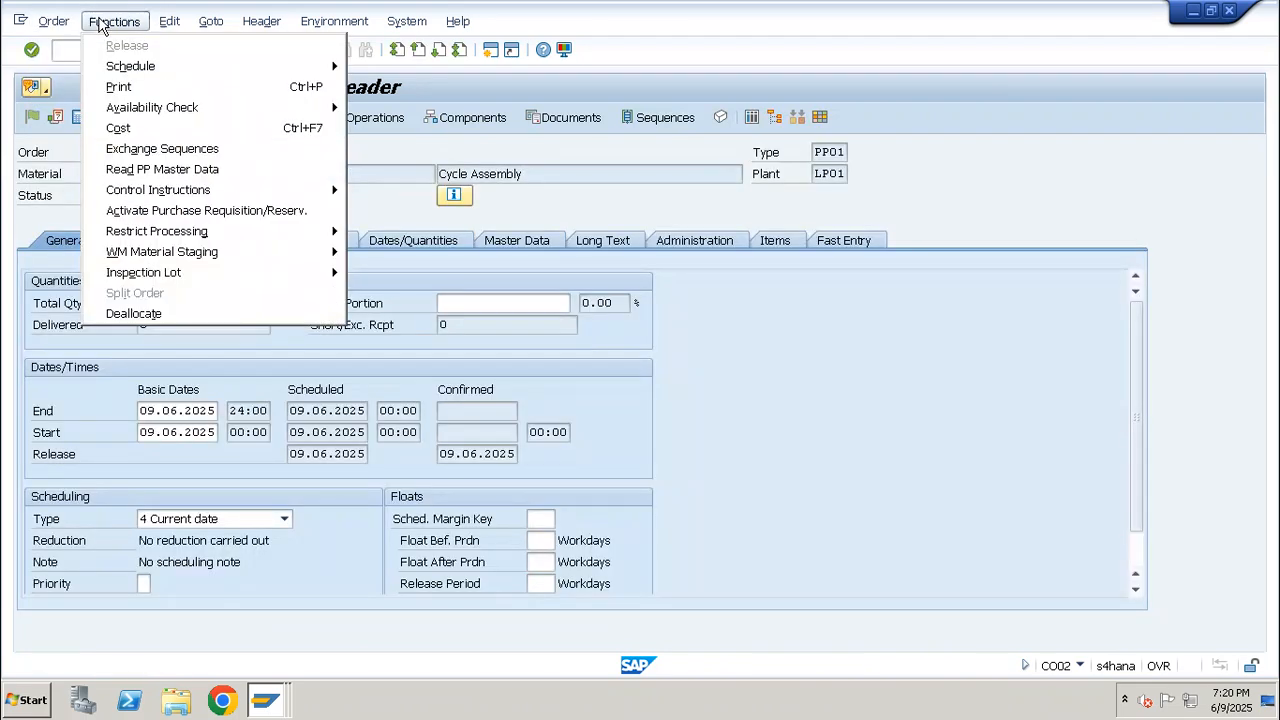
{"action": "left_click", "coordinate": [205, 177]}
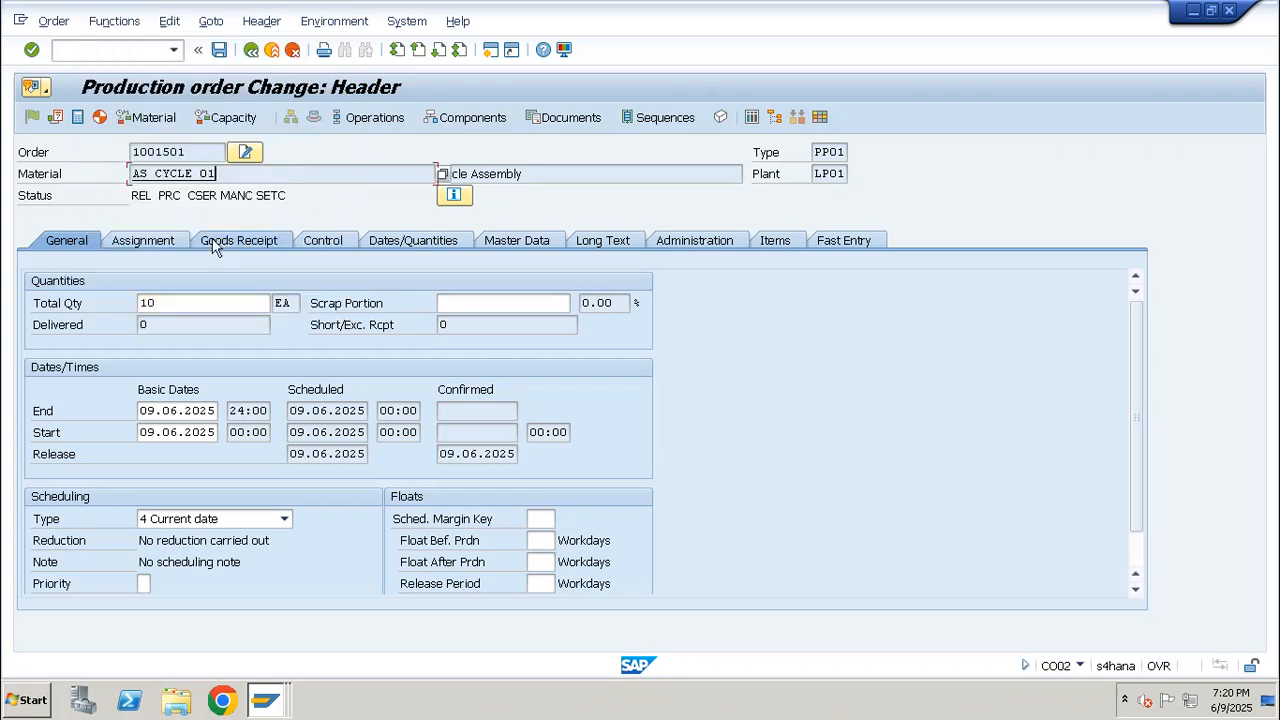
{"action": "left_click", "coordinate": [215, 245]}
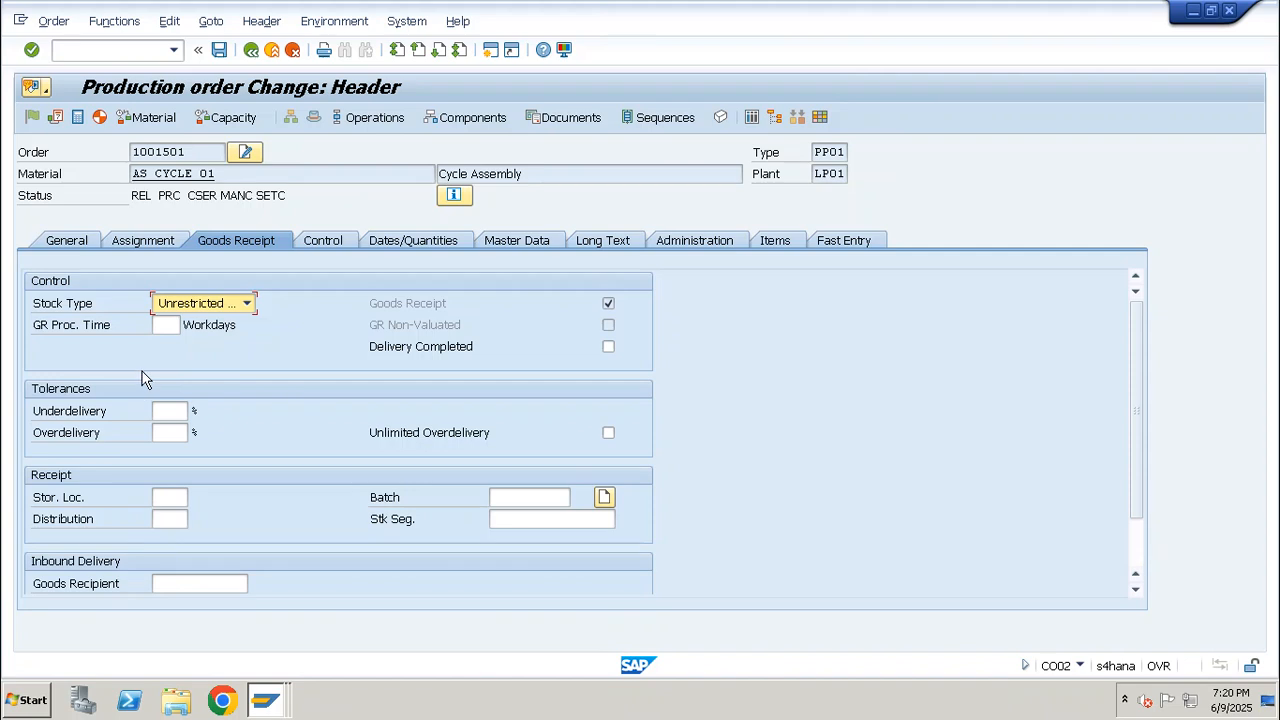
{"action": "left_click", "coordinate": [170, 497]}
{"action": "left_click", "coordinate": [169, 518]}
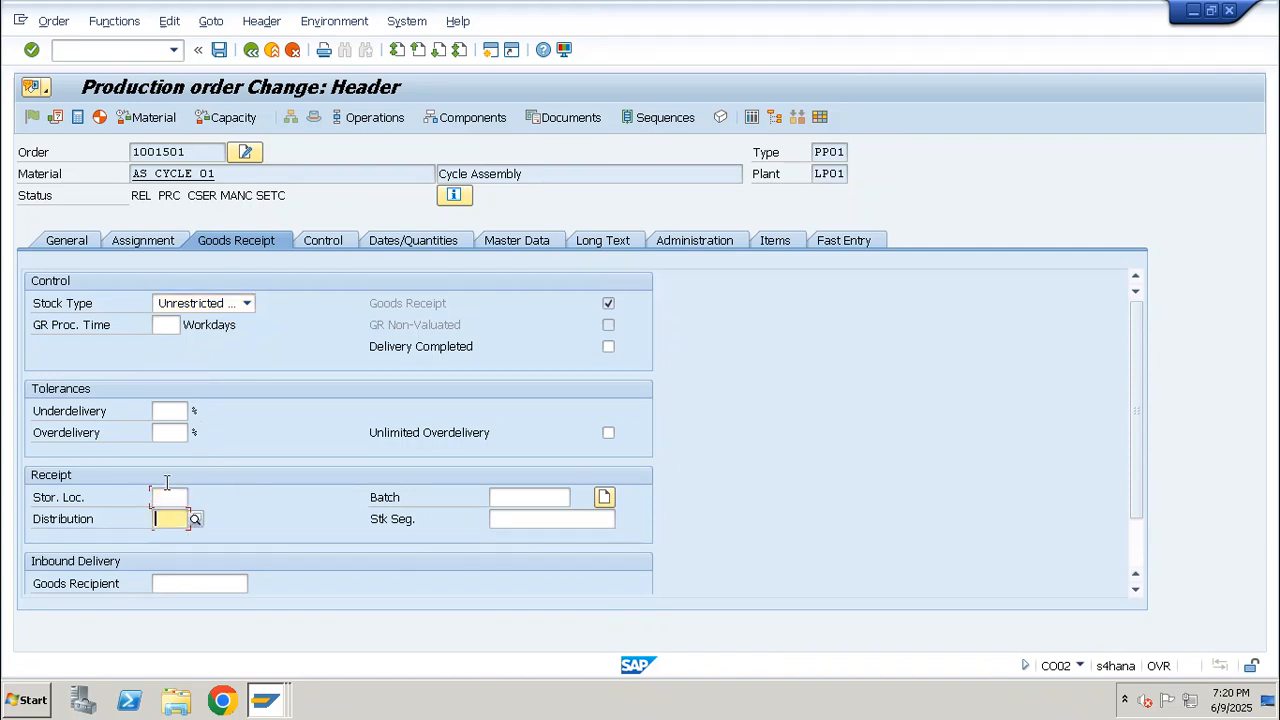
{"action": "left_click", "coordinate": [167, 495]}
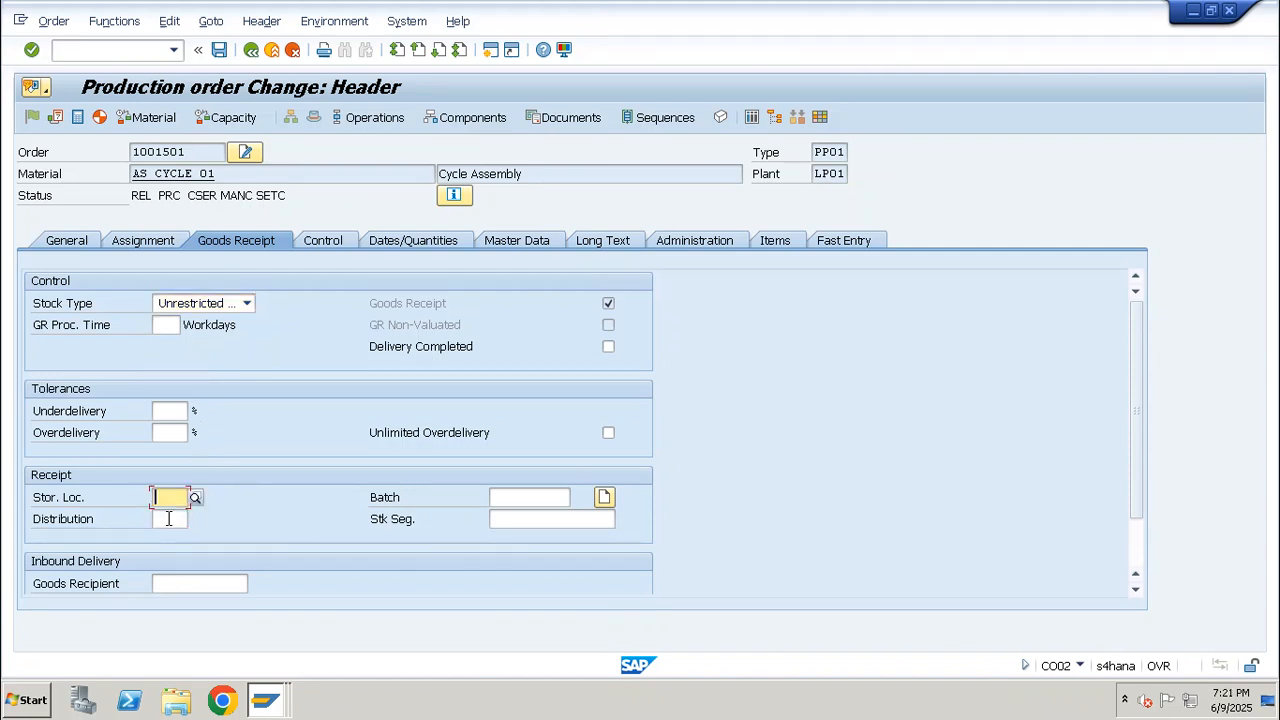
{"action": "left_click", "coordinate": [169, 518]}
{"action": "left_click", "coordinate": [168, 497]}
{"action": "left_click_drag", "start_coordinate": [222, 176], "coordinate": [127, 178]}
Re-read the order's PP master data for production version 1, accepting the status reset, and check its assignment and goods receipt data
{"action": "left_click", "coordinate": [110, 22]}
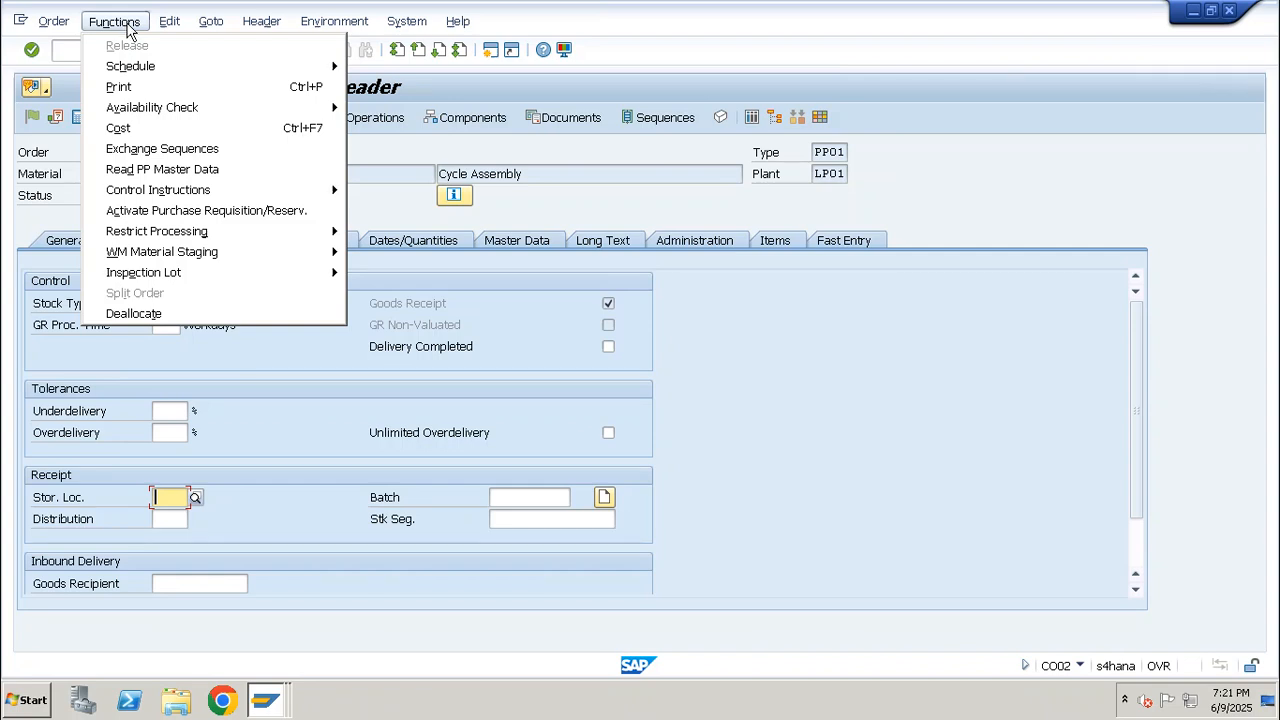
{"action": "left_click", "coordinate": [210, 172]}
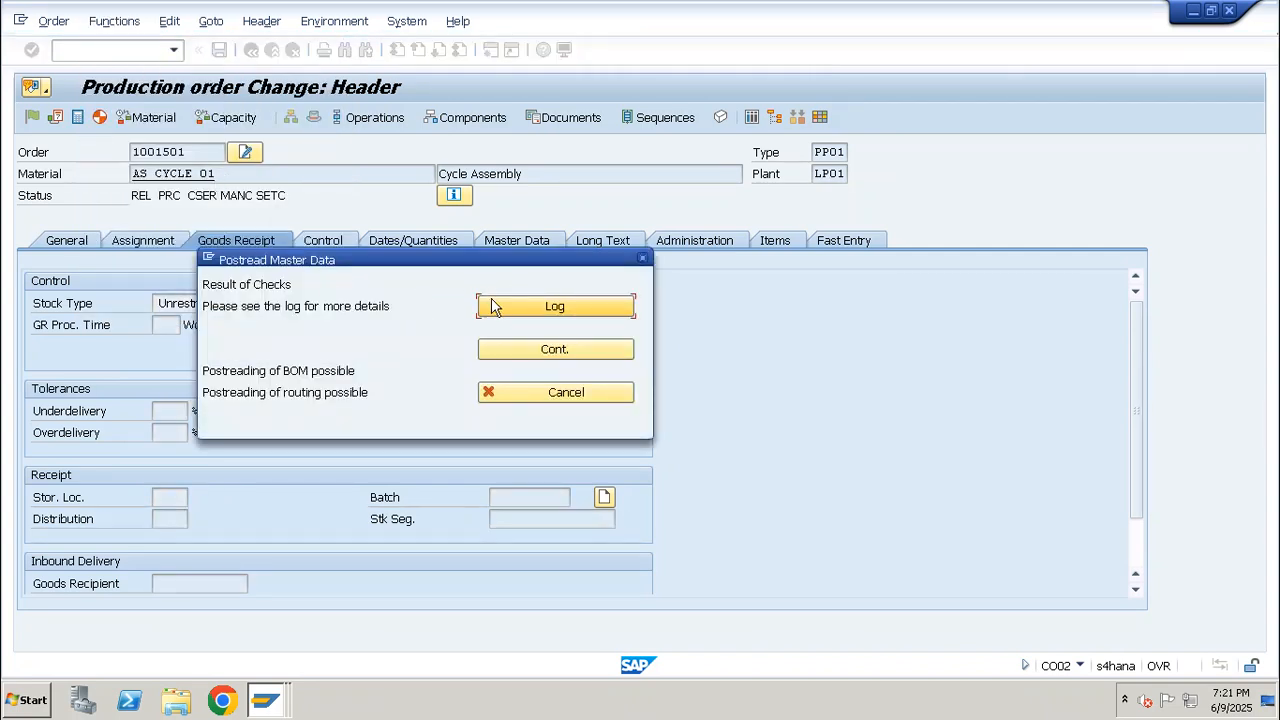
{"action": "left_click", "coordinate": [547, 350]}
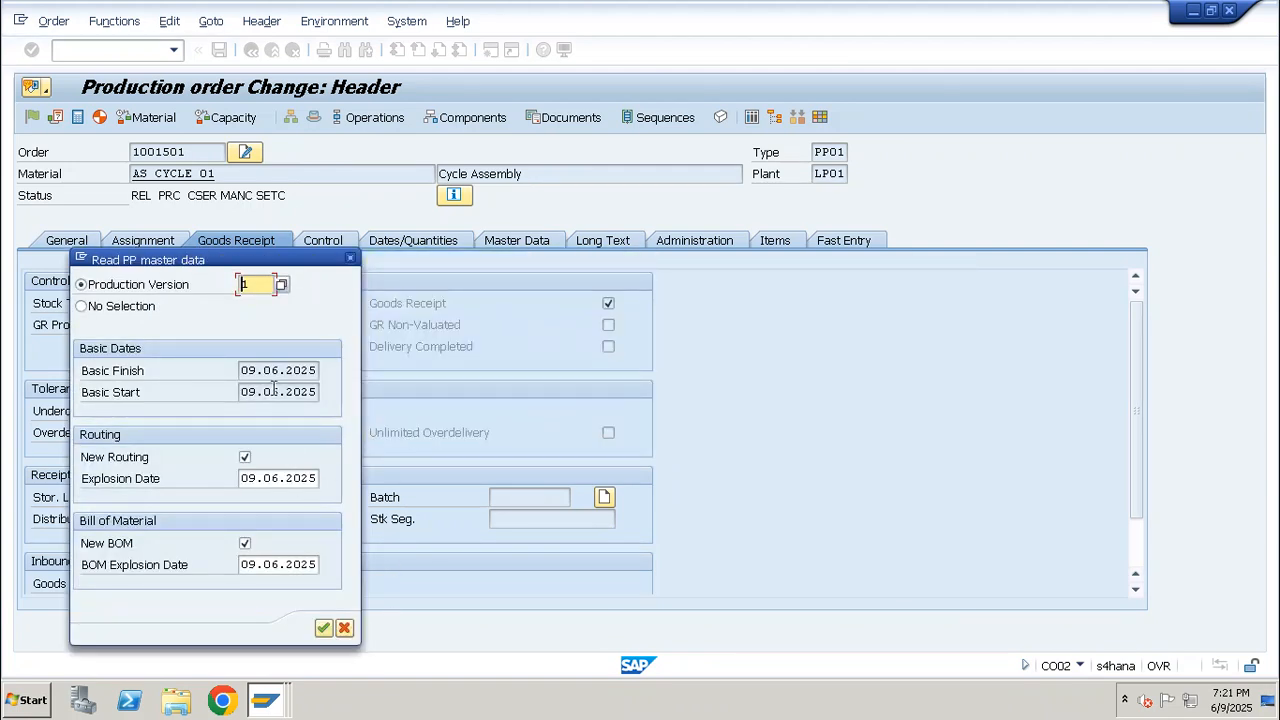
{"action": "left_click", "coordinate": [325, 629]}
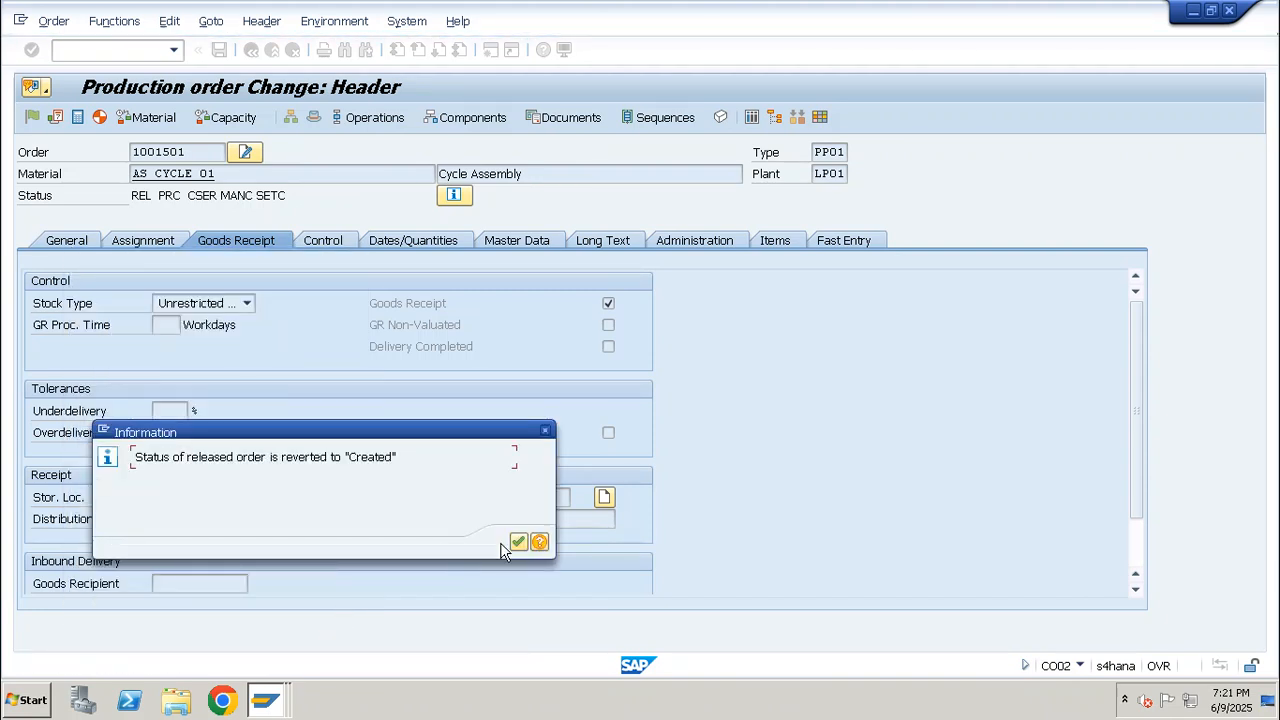
{"action": "left_click", "coordinate": [518, 543]}
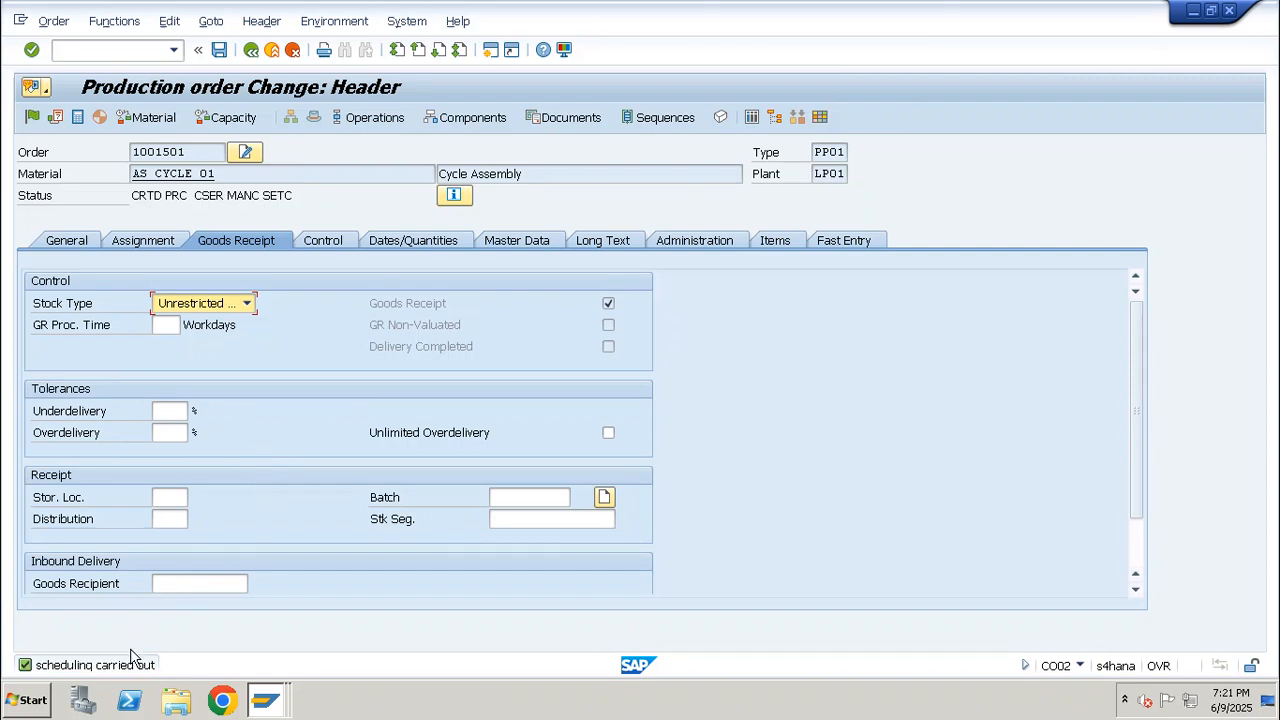
{"action": "left_click", "coordinate": [142, 243]}
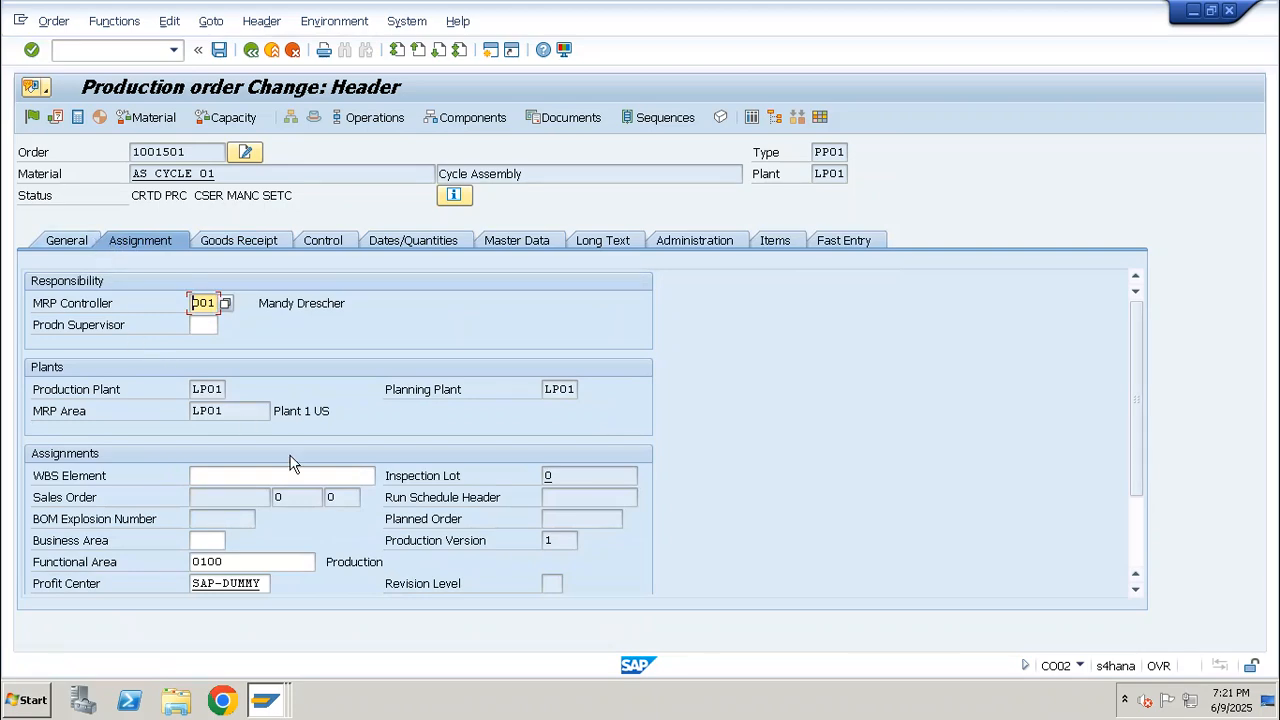
{"action": "scroll", "coordinate": [290, 460], "scroll_direction": "down", "scroll_amount": 3}
{"action": "scroll", "coordinate": [291, 455], "scroll_direction": "up", "scroll_amount": 3}
{"action": "left_click", "coordinate": [233, 242]}
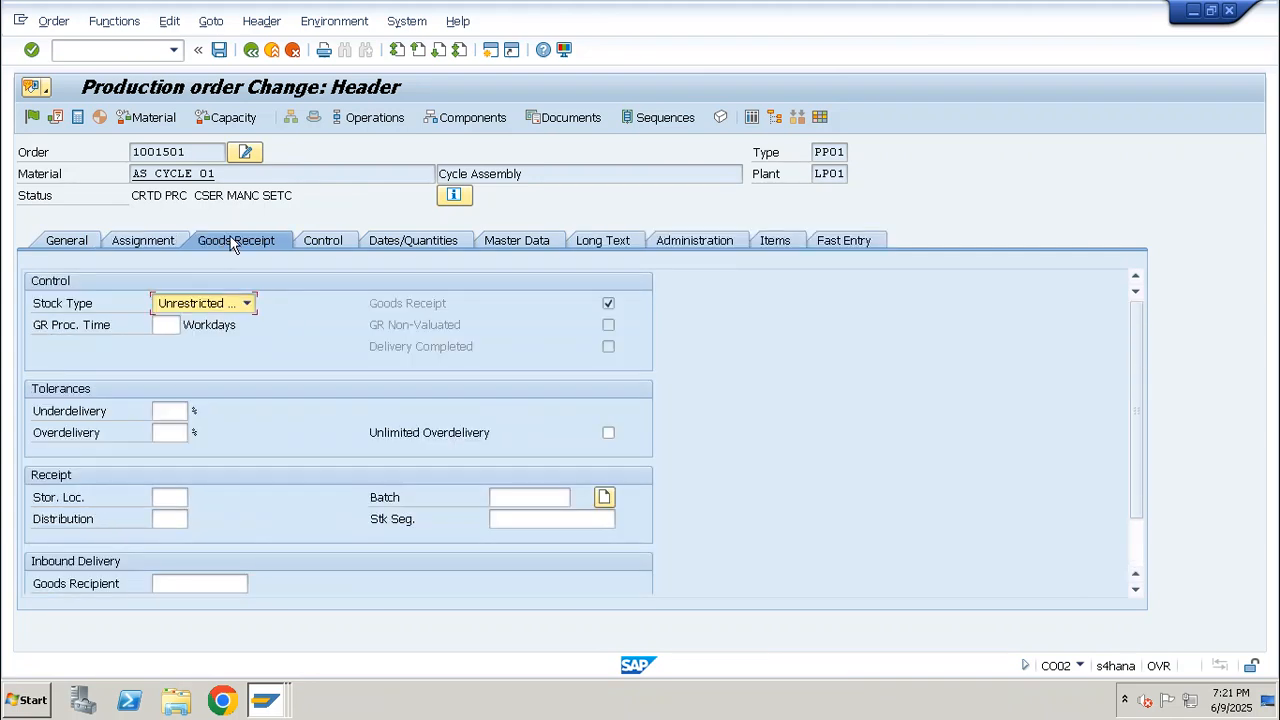
Repeat the PP master data read with a new routing and new BOM, and recheck the order's receipt storage location
{"action": "left_click", "coordinate": [88, 242]}
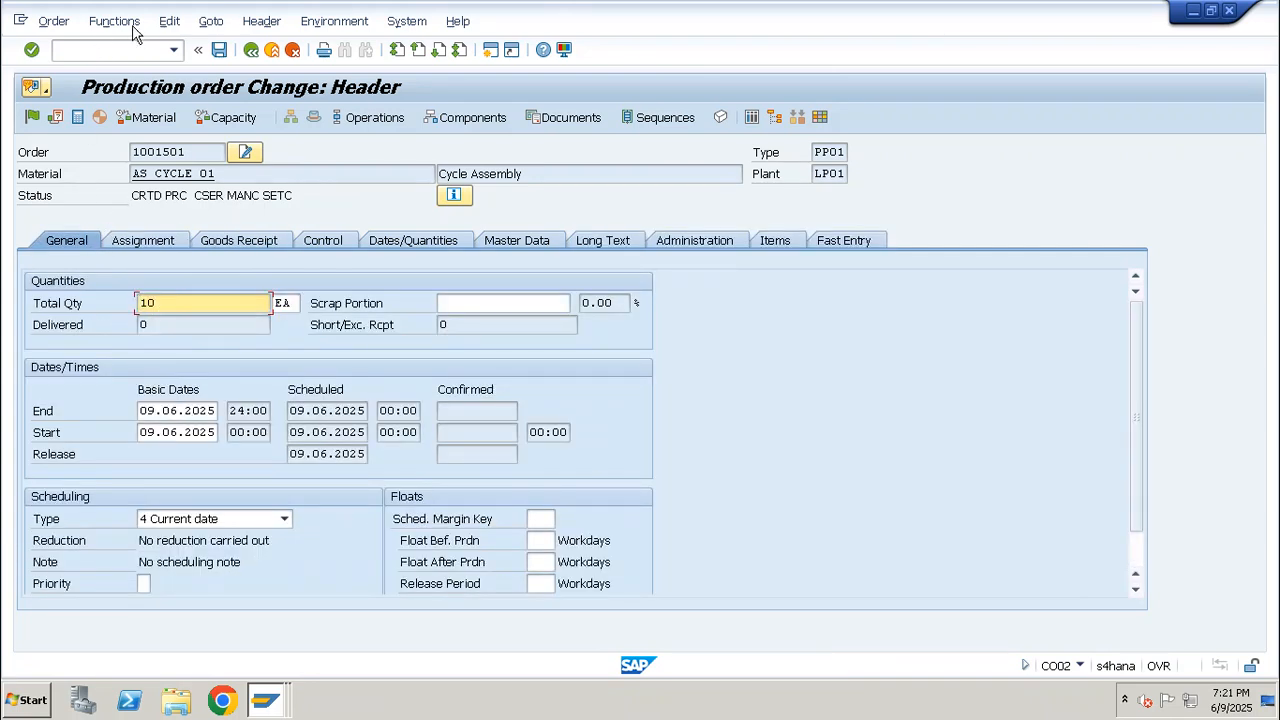
{"action": "left_click", "coordinate": [131, 23]}
{"action": "left_click", "coordinate": [186, 170]}
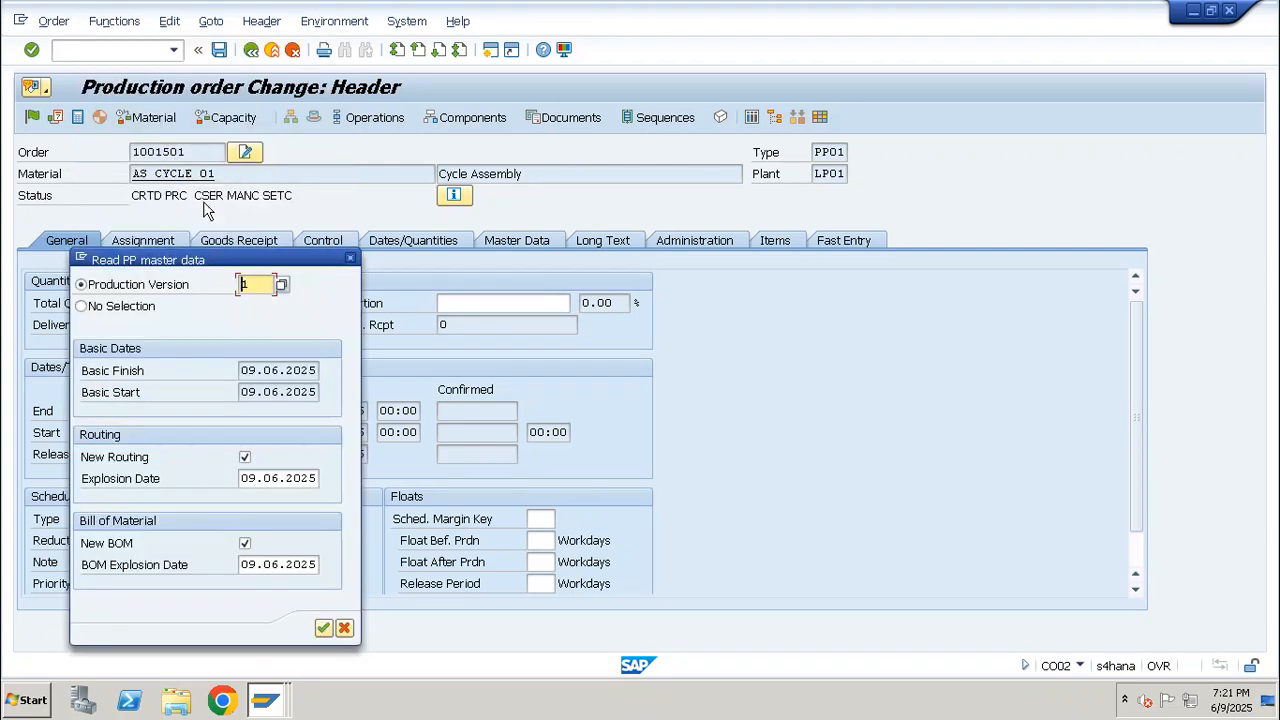
{"action": "left_click", "coordinate": [323, 628]}
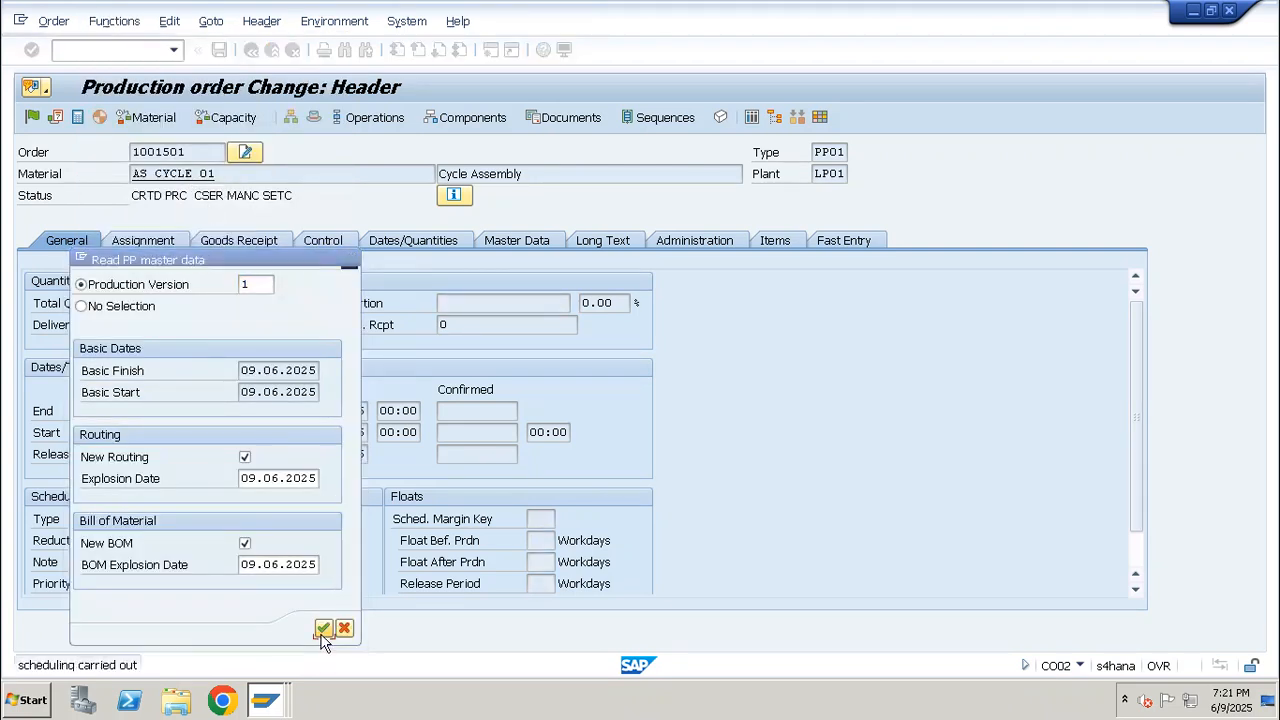
{"action": "left_click", "coordinate": [248, 252]}
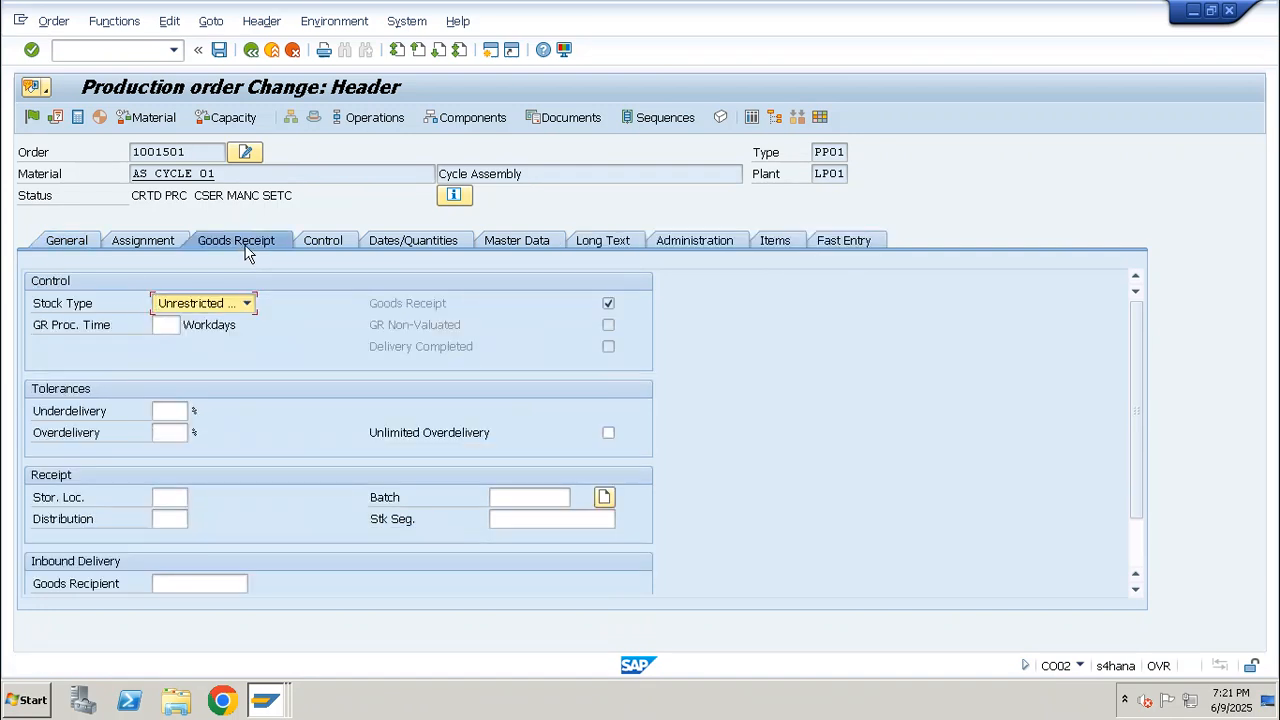
Start a new production order for AS_CYCLE_01 in transaction CO01 with plant LP01 and order type PP01
{"action": "left_click", "coordinate": [134, 57]}
{"action": "type", "text": "/nco01"}
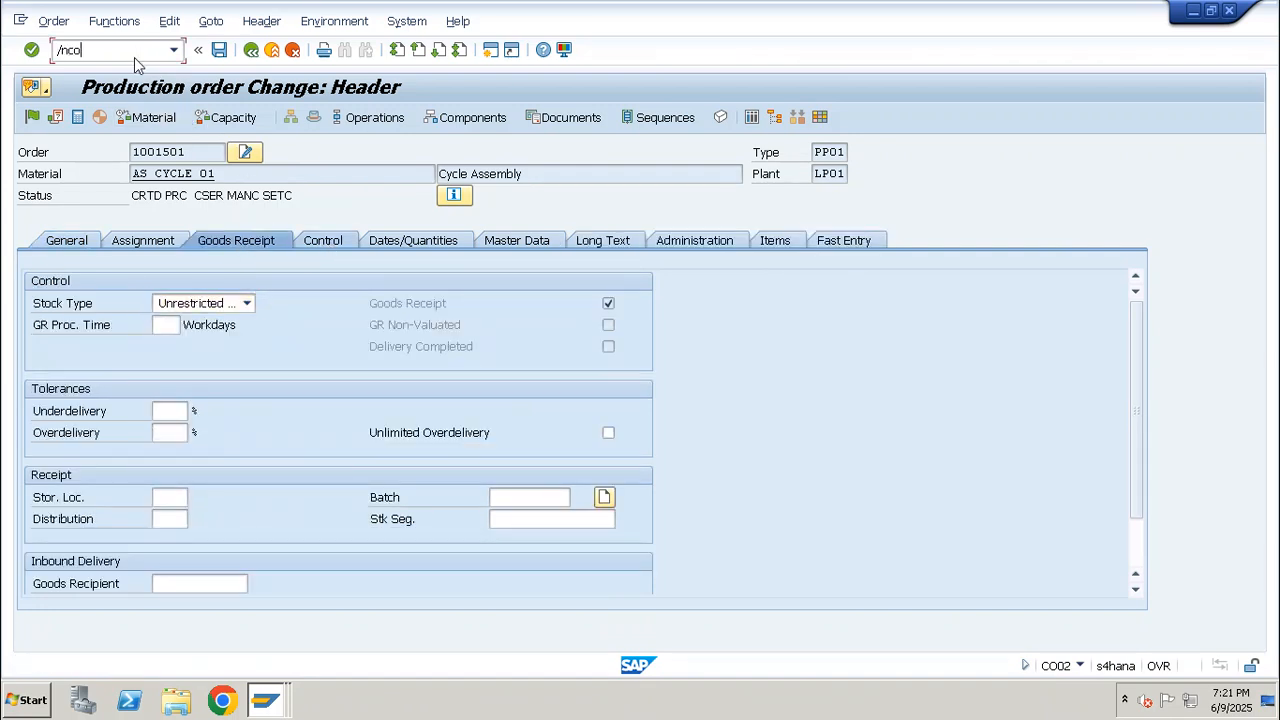
{"action": "key", "text": "Return"}
{"action": "key", "text": "Down"}
{"action": "key", "text": "Return"}
{"action": "key", "text": "Return"}
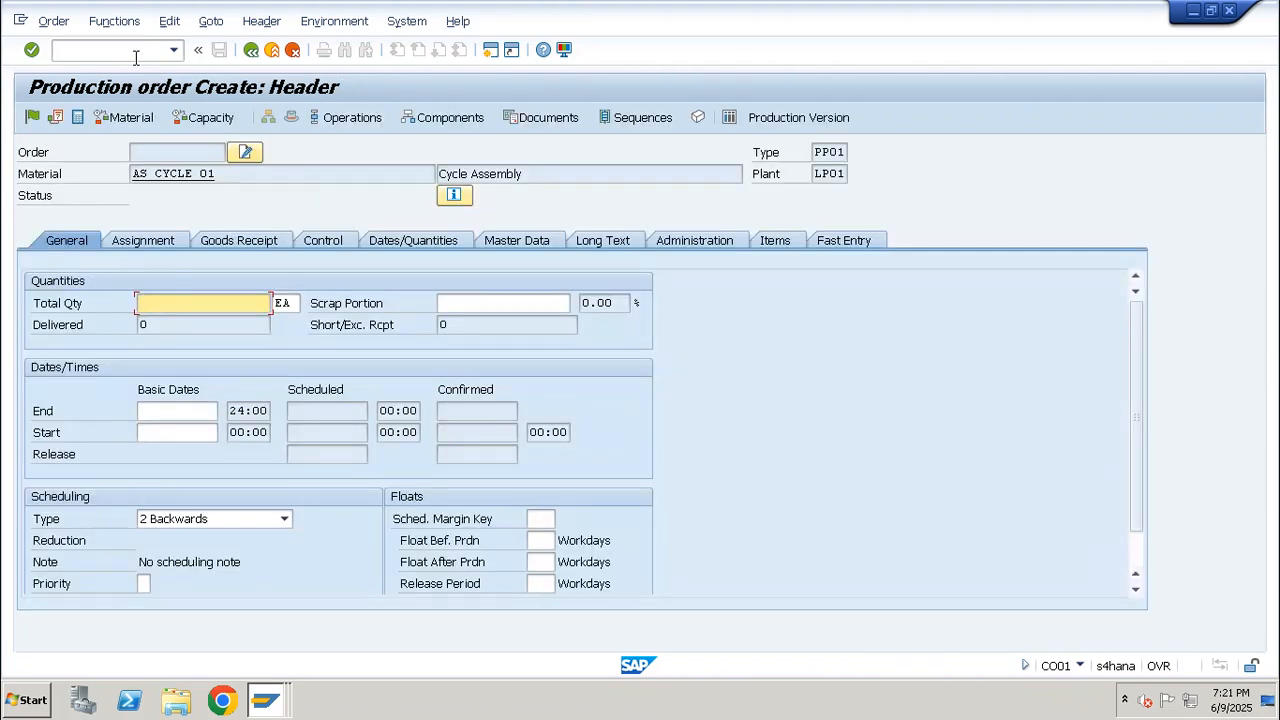
Give the new order a total quantity of 10 and current date scheduling, and check its receipt storage location
{"action": "type", "text": "10"}
{"action": "left_click", "coordinate": [177, 410]}
{"action": "left_click", "coordinate": [214, 522]}
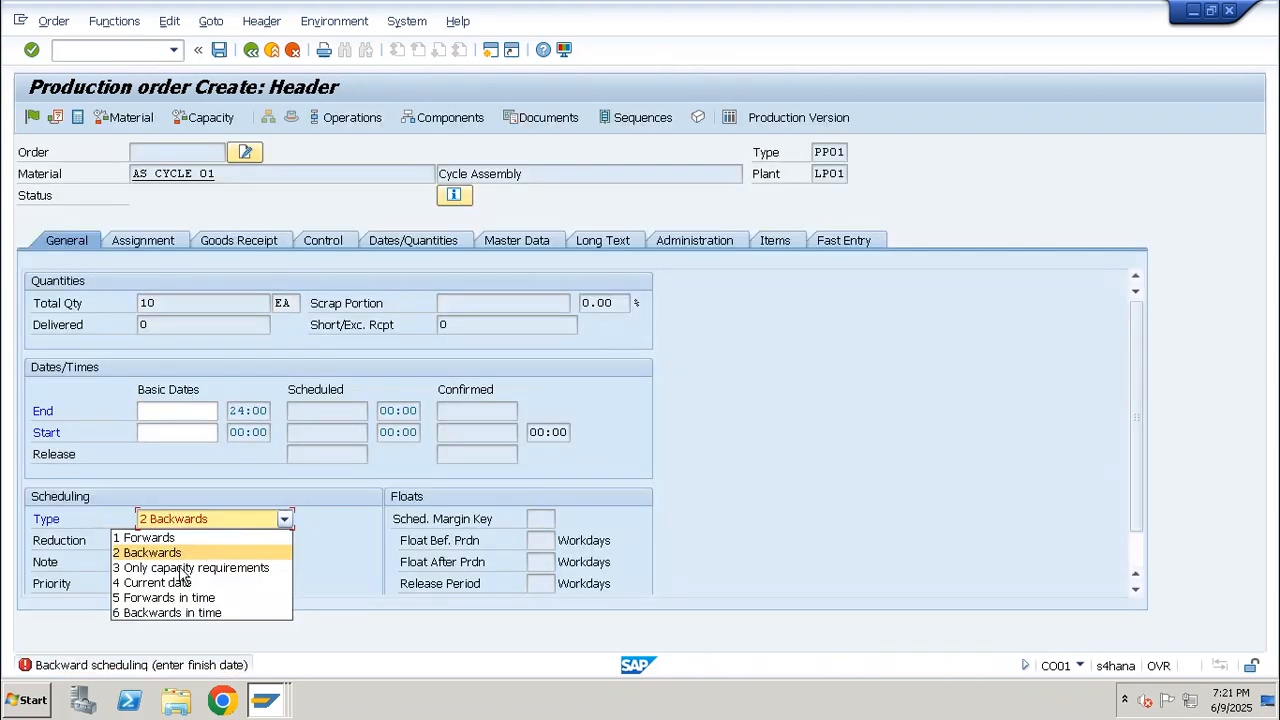
{"action": "left_click", "coordinate": [164, 583]}
{"action": "key", "text": "Return"}
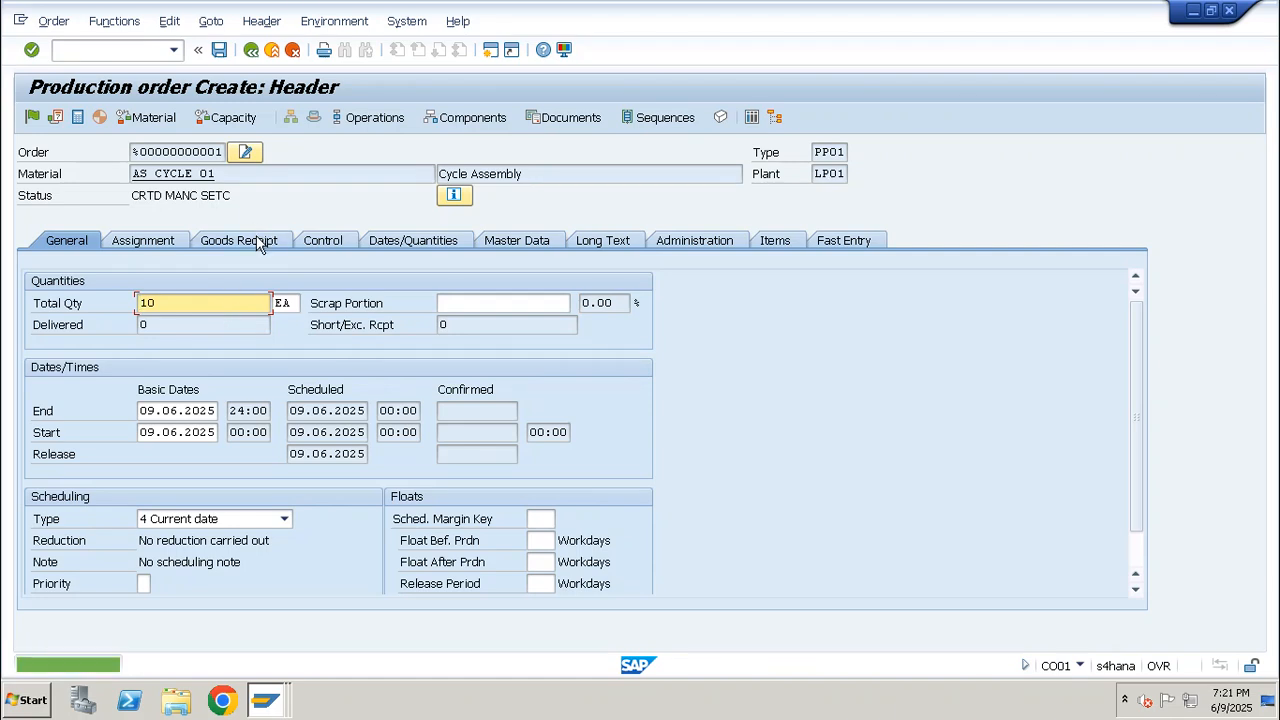
{"action": "left_click", "coordinate": [256, 240]}
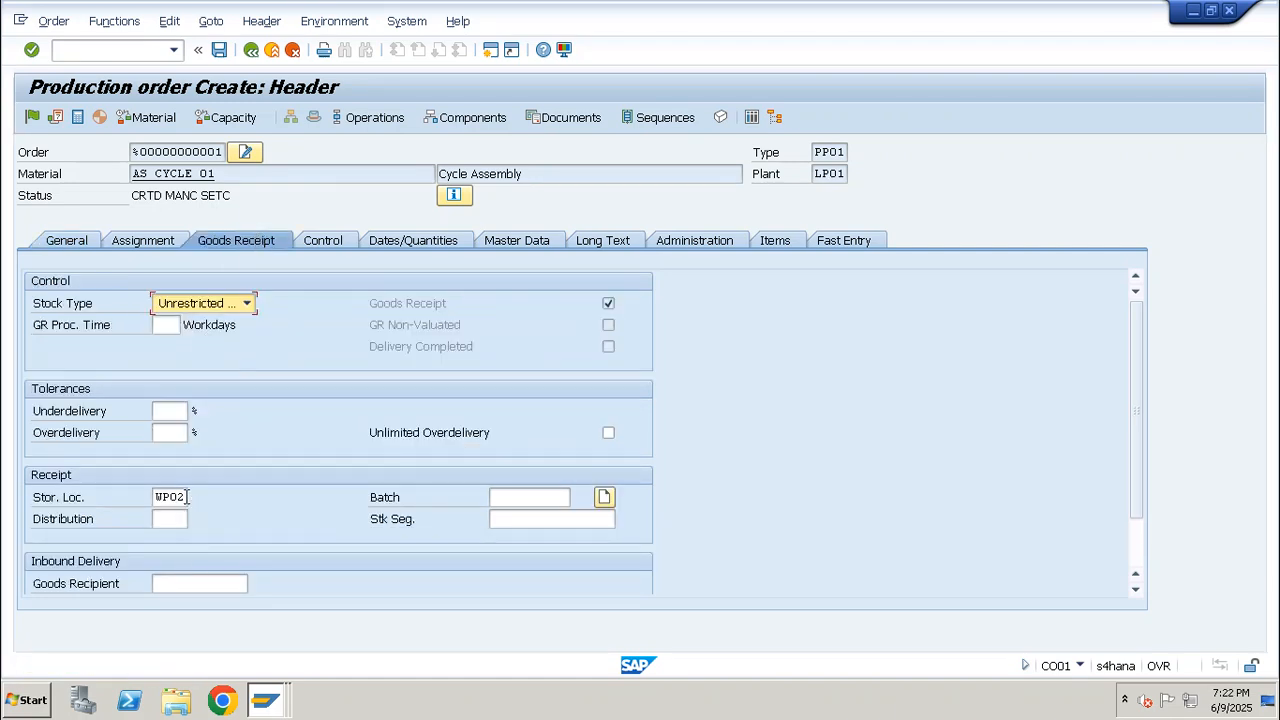
{"action": "left_click_drag", "start_coordinate": [186, 497], "coordinate": [147, 499]}
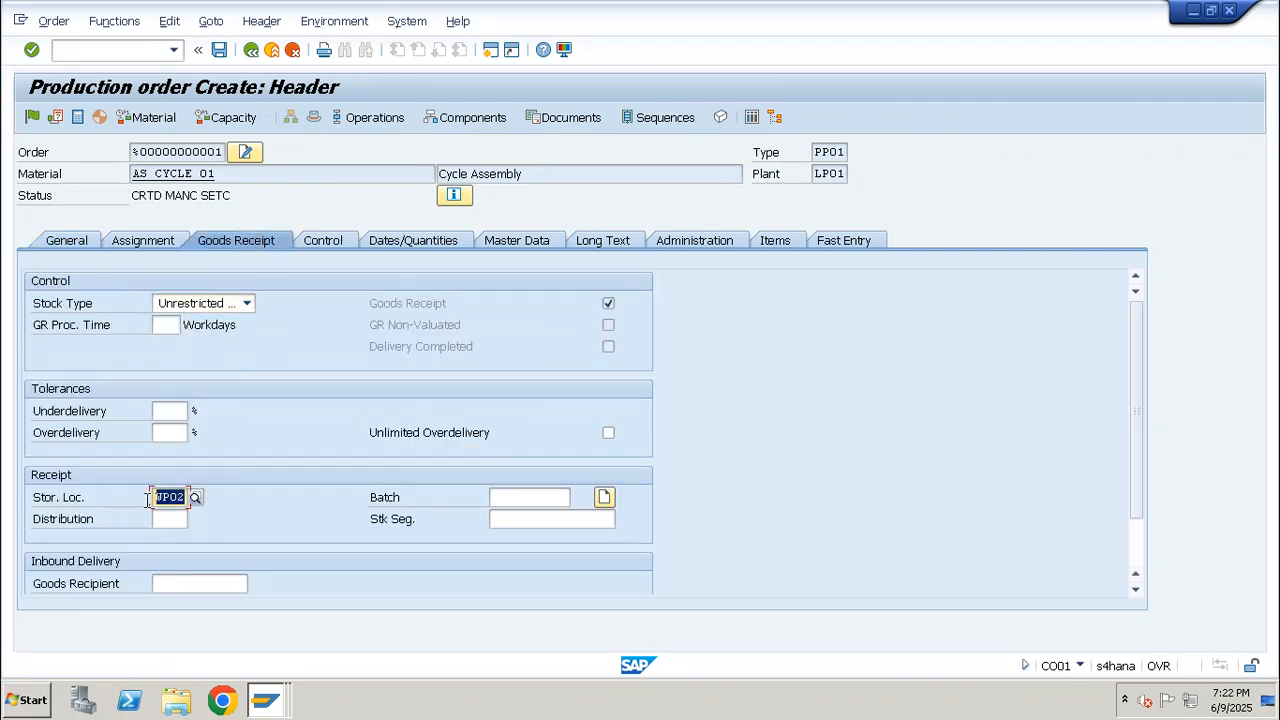
Abandon the unsaved new order and reopen the existing AS_CYCLE_01 production order in transaction CO02
{"action": "left_click", "coordinate": [123, 50]}
{"action": "type", "text": "/nco2"}
{"action": "key", "text": "Return"}
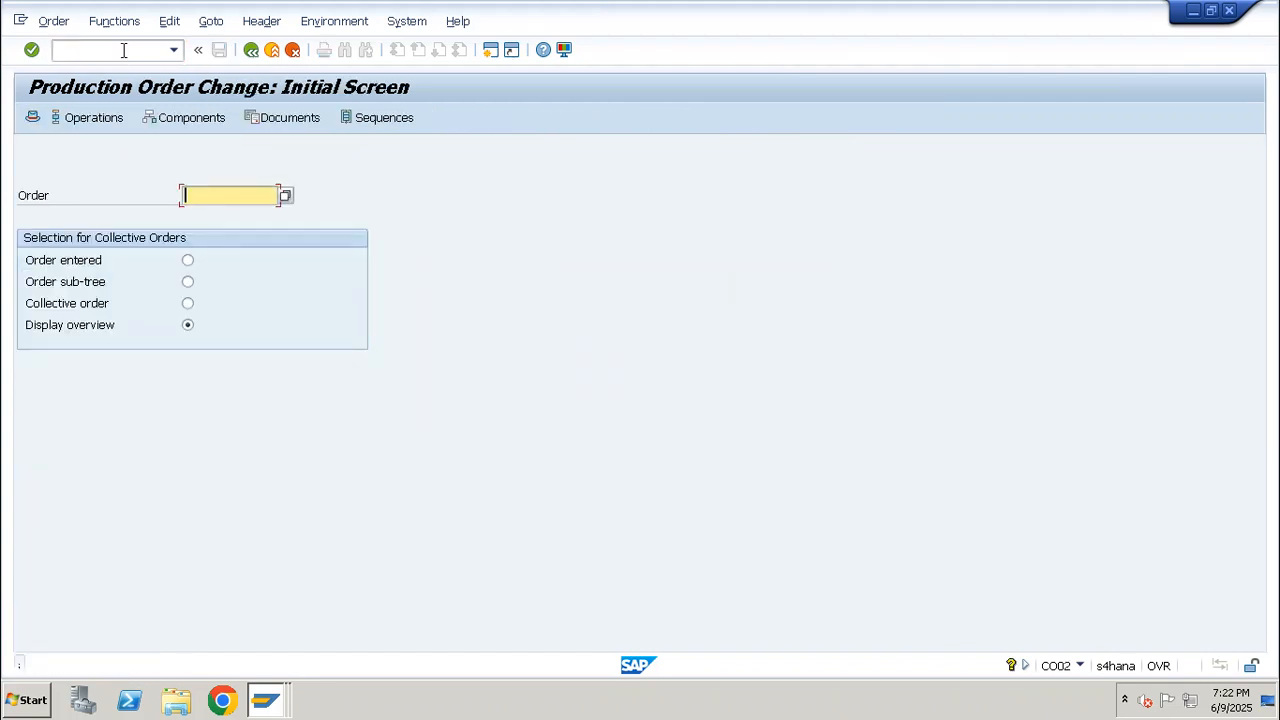
{"action": "key", "text": "Down"}
{"action": "key", "text": "Return"}
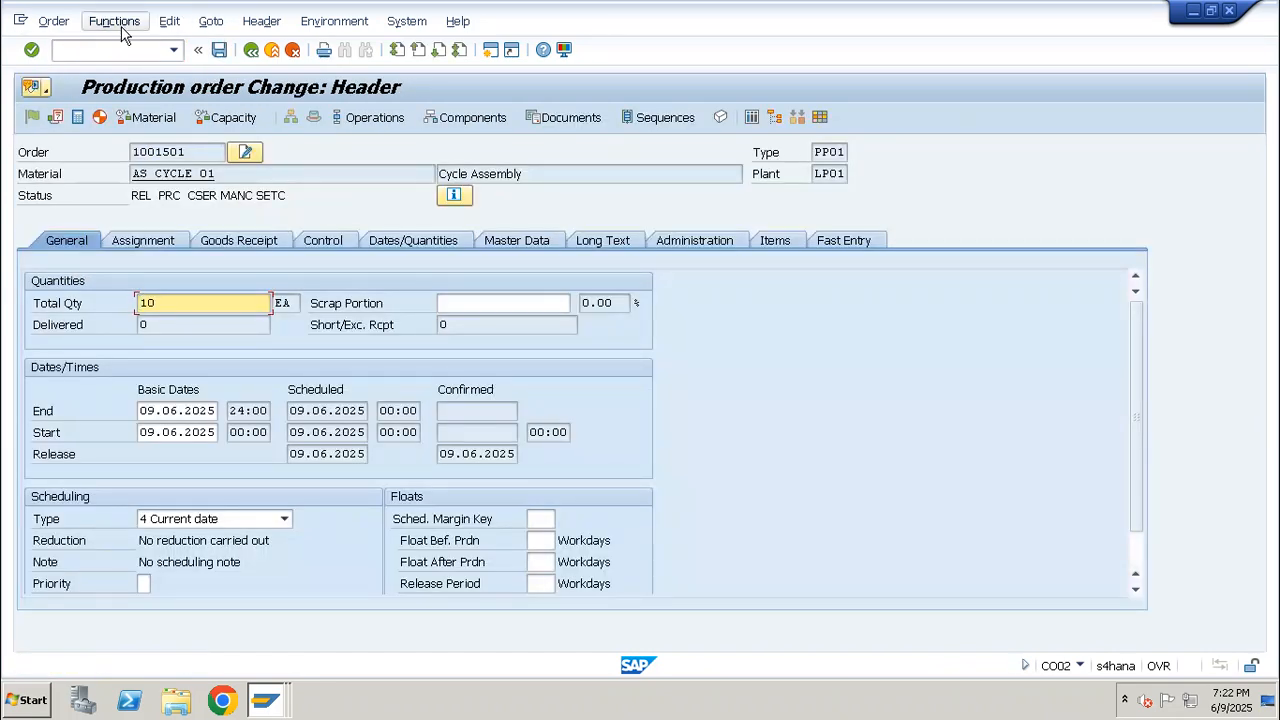
Re-read the PP master data of the existing order using production version 1, a new routing and a new BOM
{"action": "left_click", "coordinate": [121, 28]}
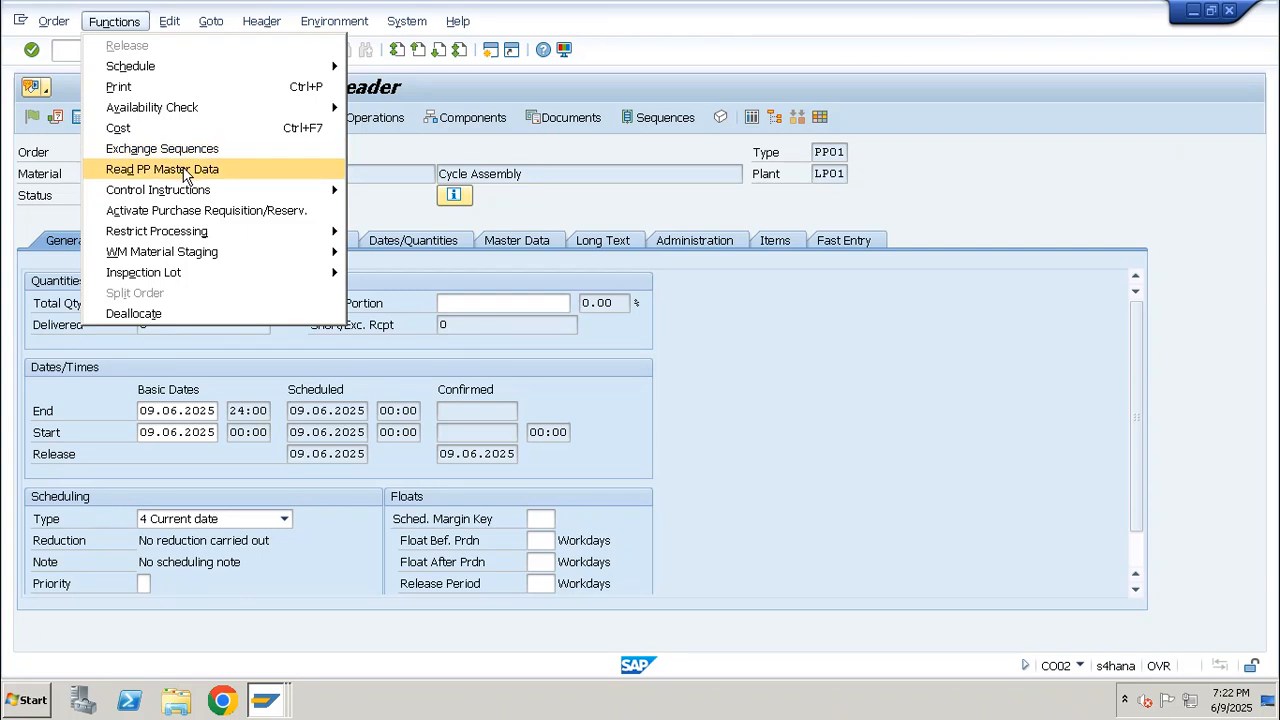
{"action": "left_click", "coordinate": [305, 170]}
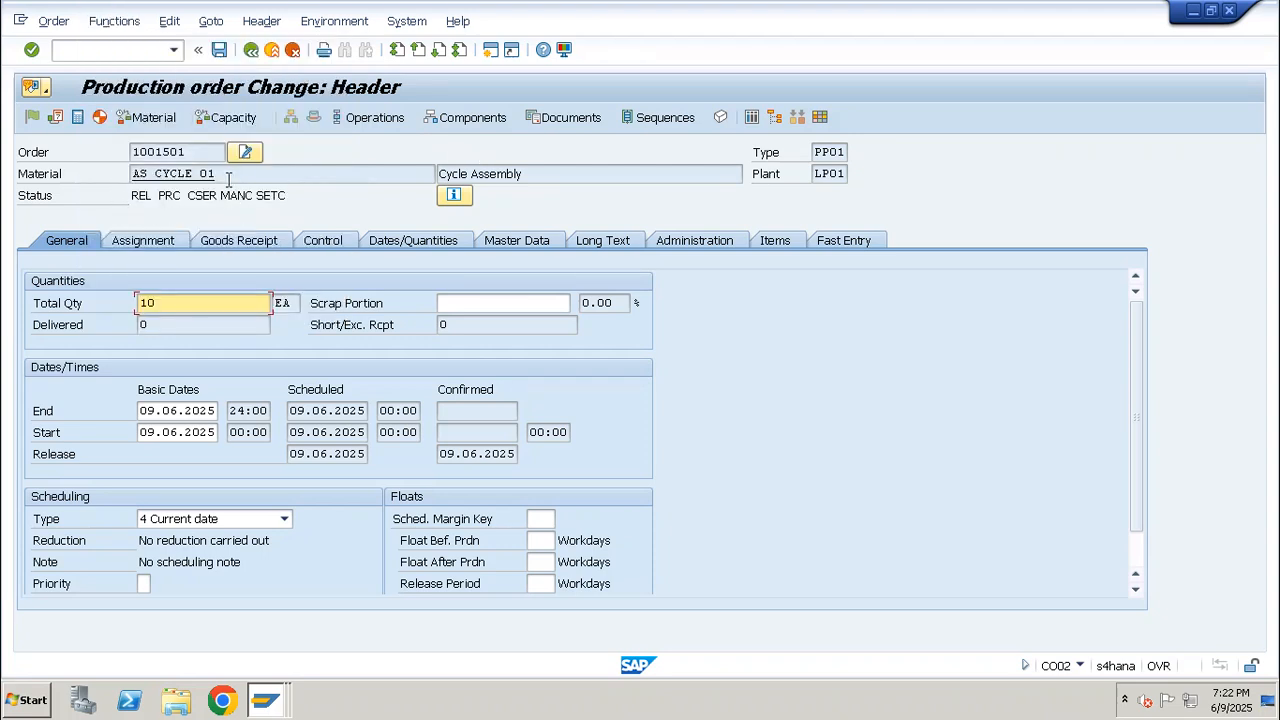
{"action": "left_click", "coordinate": [110, 25]}
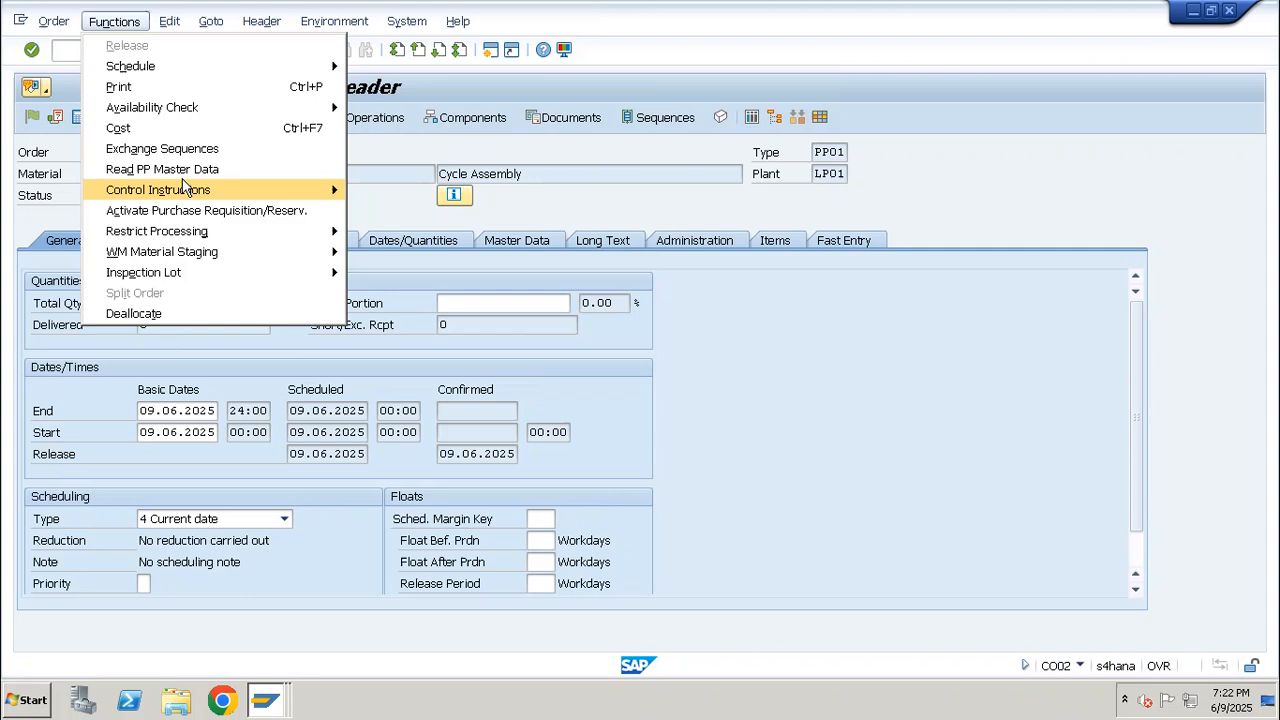
{"action": "left_click", "coordinate": [183, 176]}
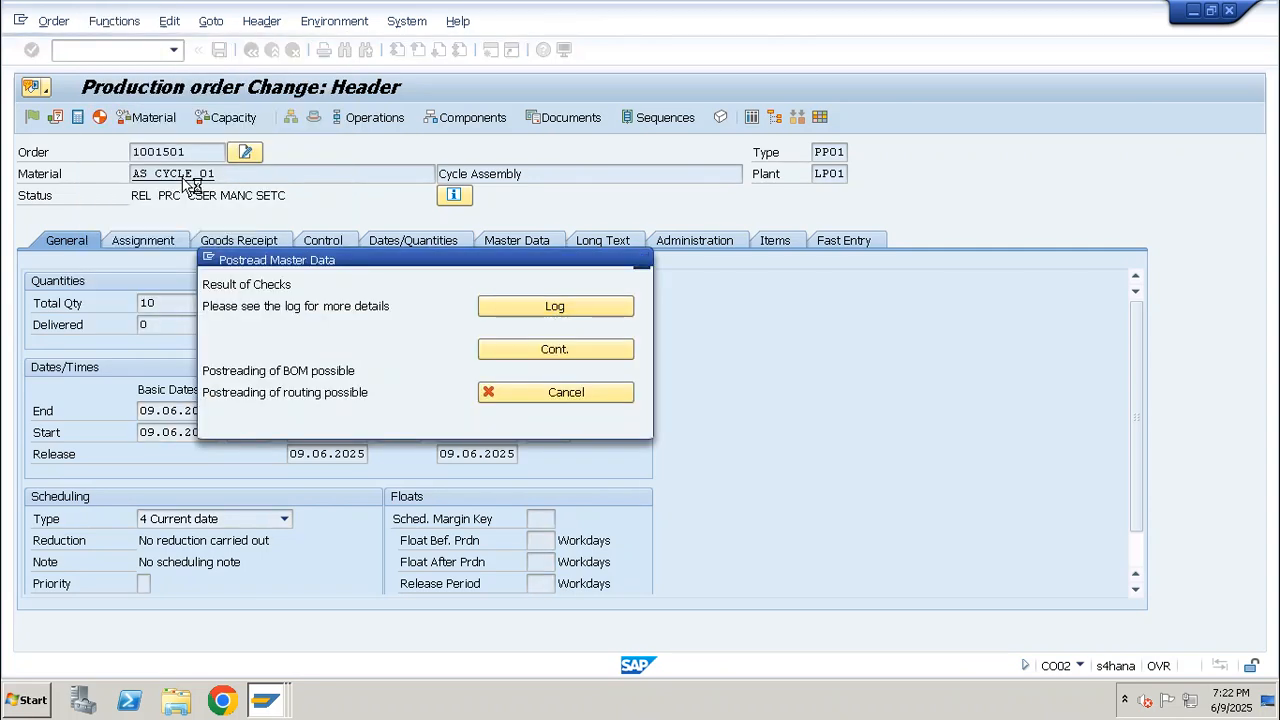
{"action": "key", "text": "Return"}
{"action": "key", "text": "Return"}
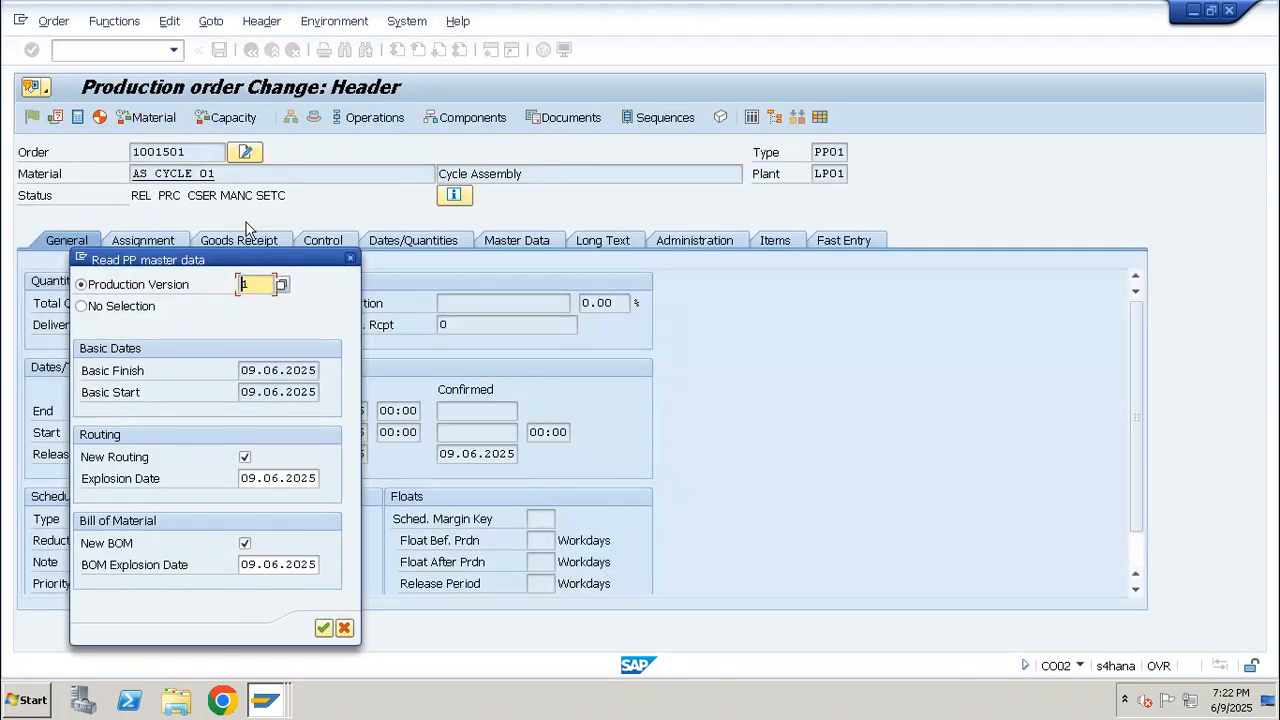
{"action": "key", "text": "Return"}
{"action": "key", "text": "Return"}
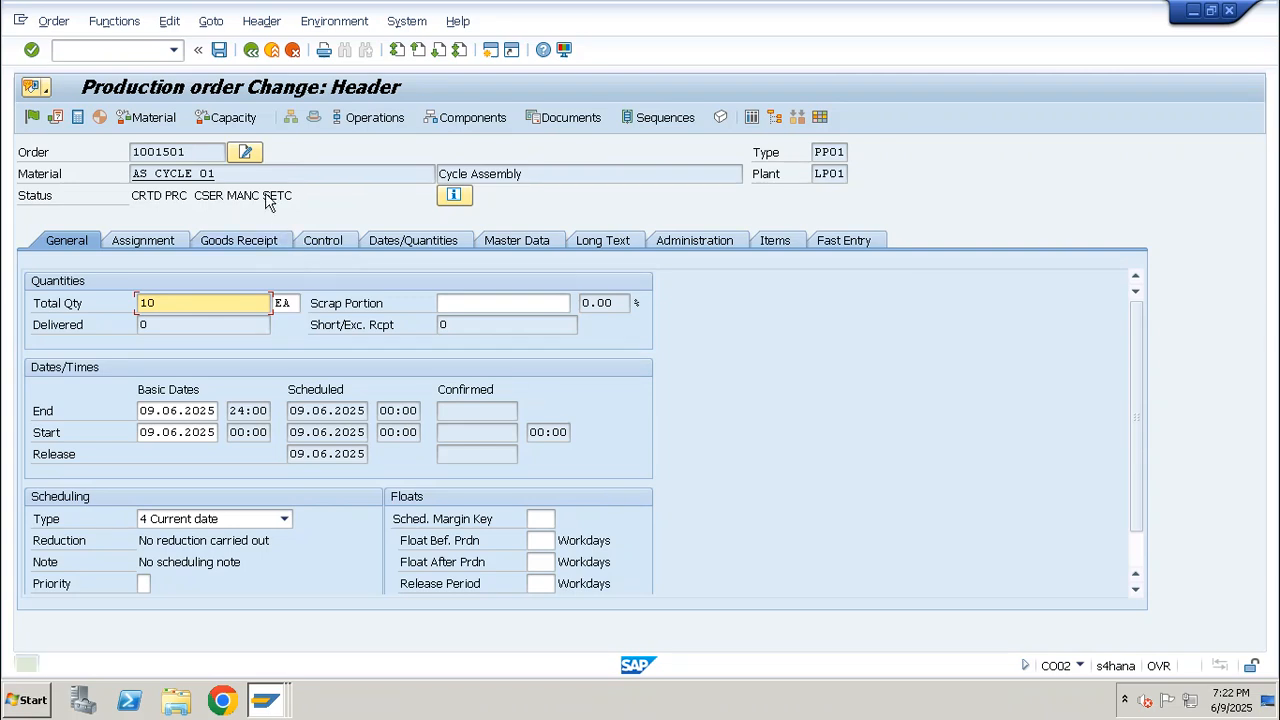
Release the AS_CYCLE_01 production order, view its goods receipt data, and save it despite the cost calculation error
{"action": "left_click", "coordinate": [31, 117]}
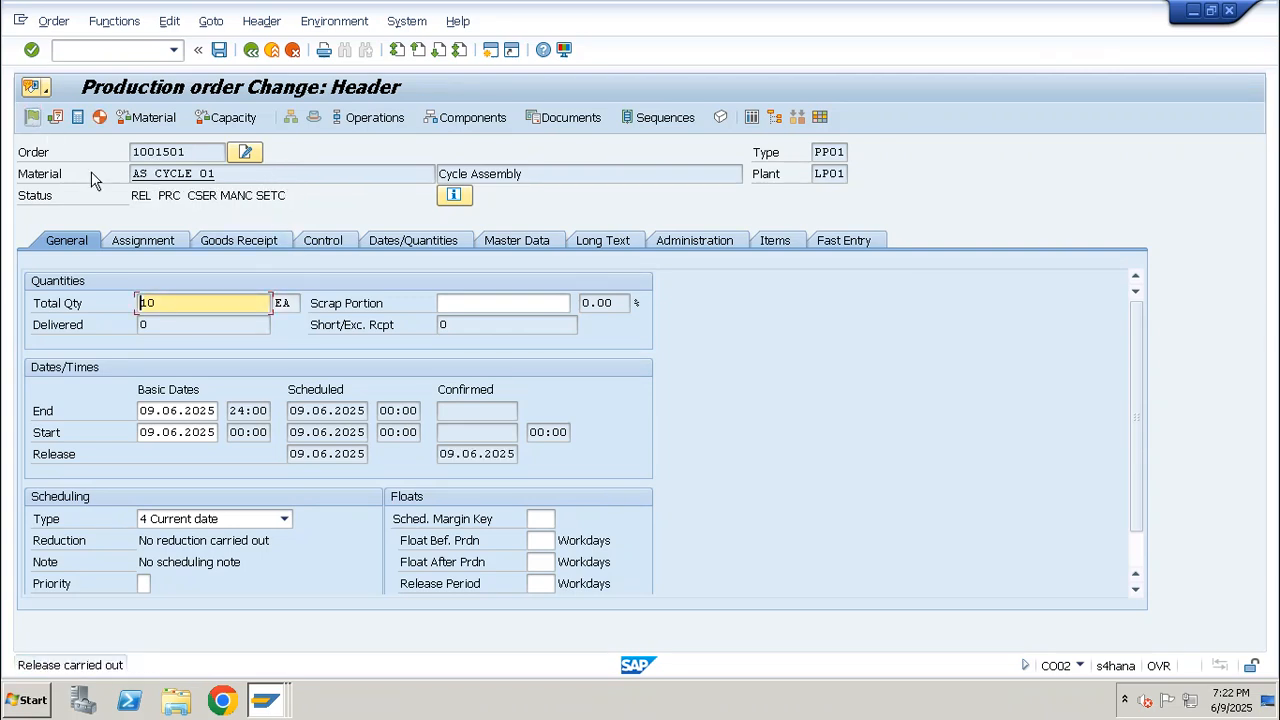
{"action": "left_click", "coordinate": [226, 245]}
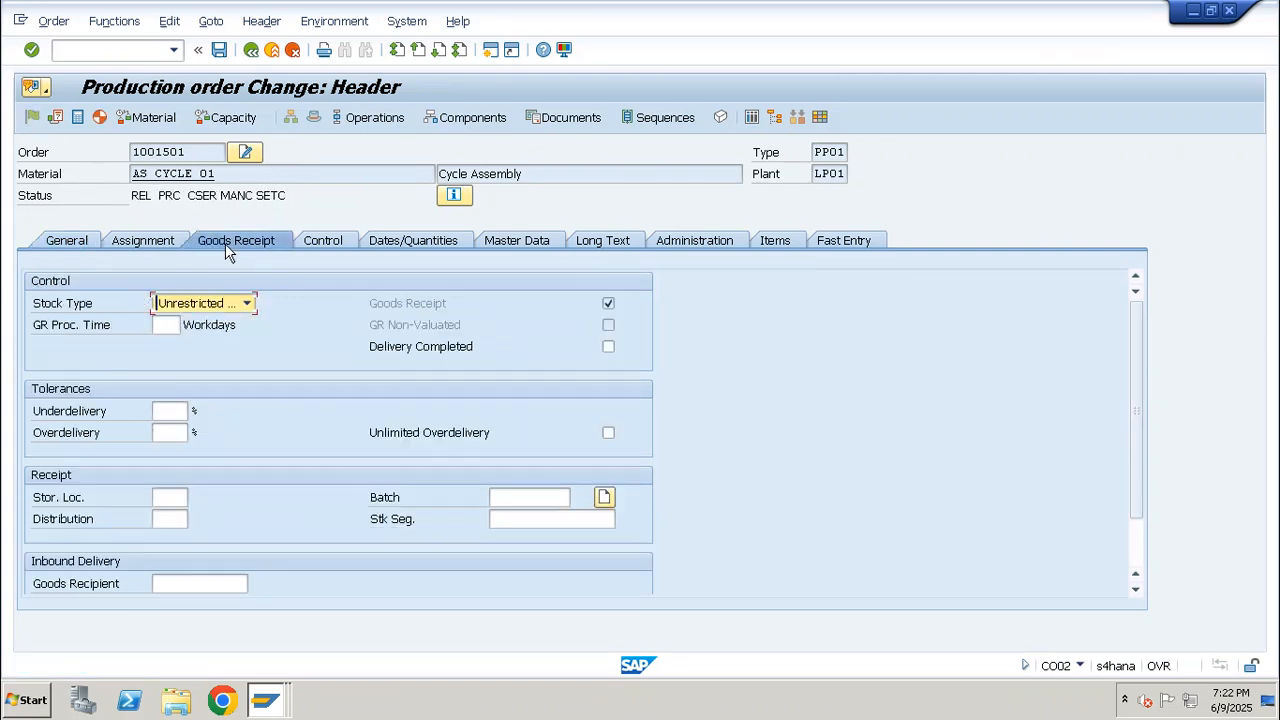
{"action": "left_click", "coordinate": [219, 49]}
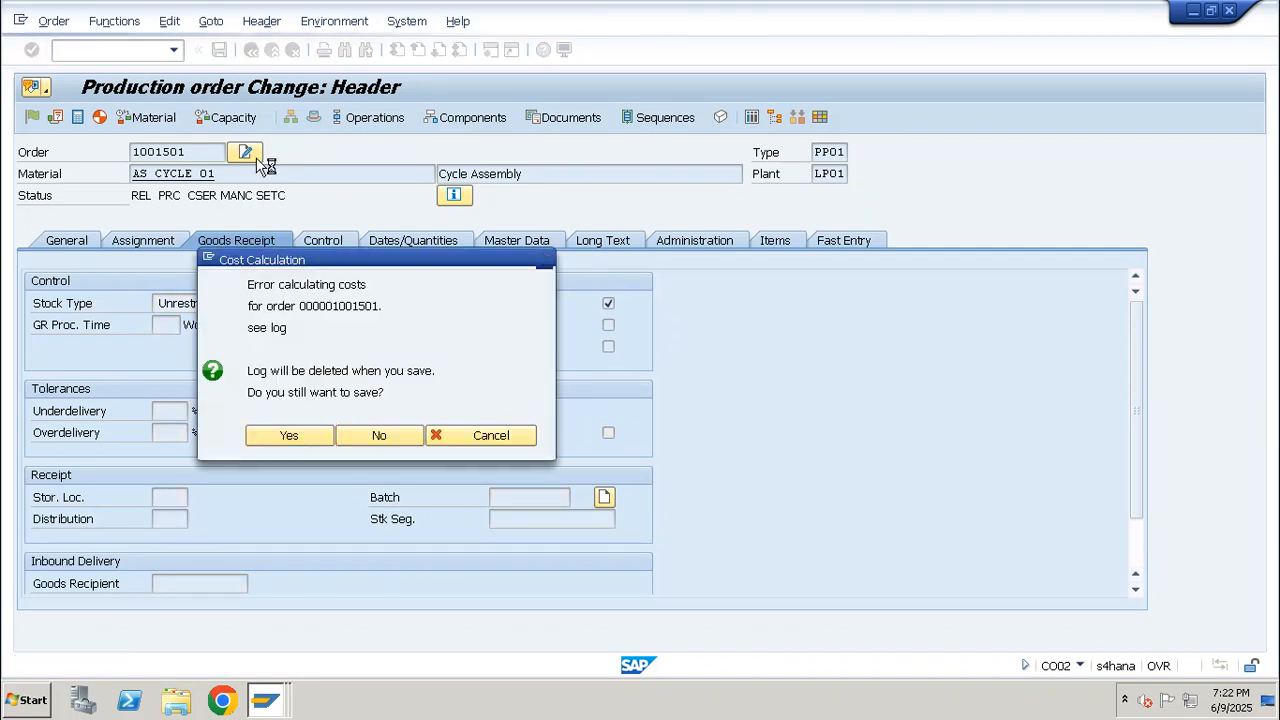
{"action": "key", "text": "Return"}
Start a time ticket confirmation in transaction CO11N for operation 10 of the released production order
{"action": "left_click", "coordinate": [120, 48]}
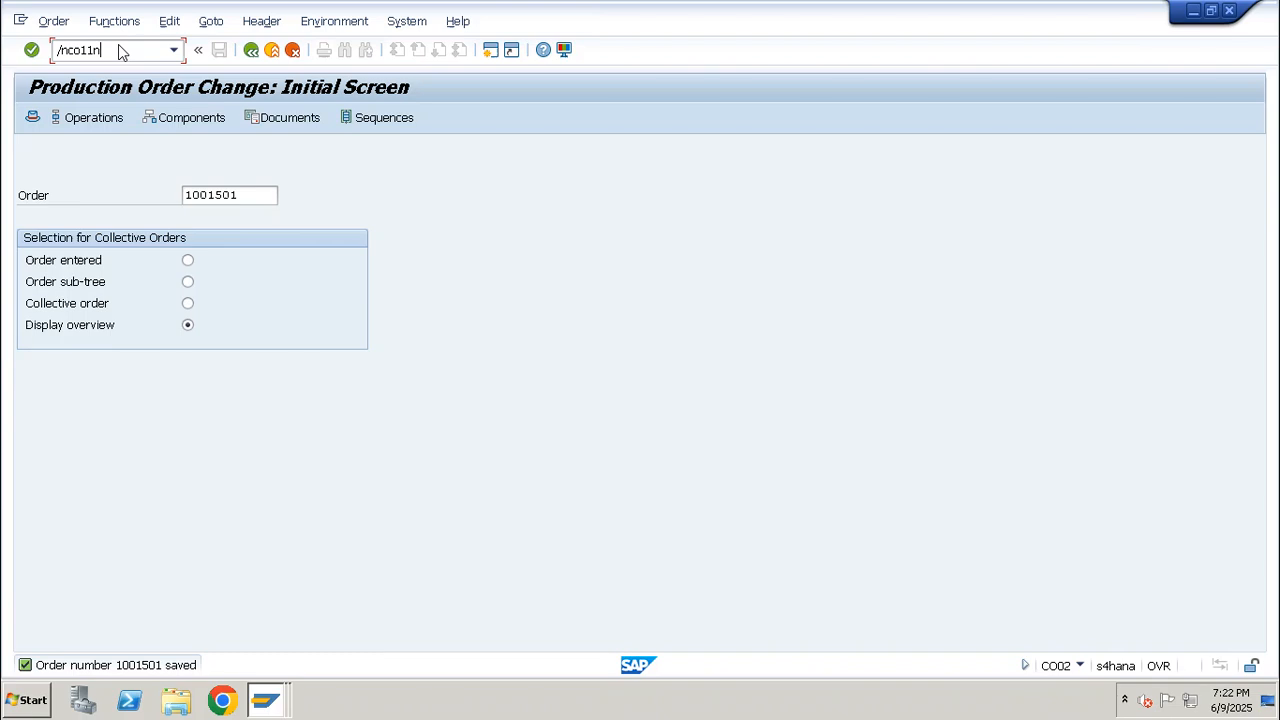
{"action": "key", "text": "Return"}
{"action": "key", "text": "Tab"}
{"action": "key", "text": "Down"}
{"action": "key", "text": "Return"}
{"action": "key", "text": "Return"}
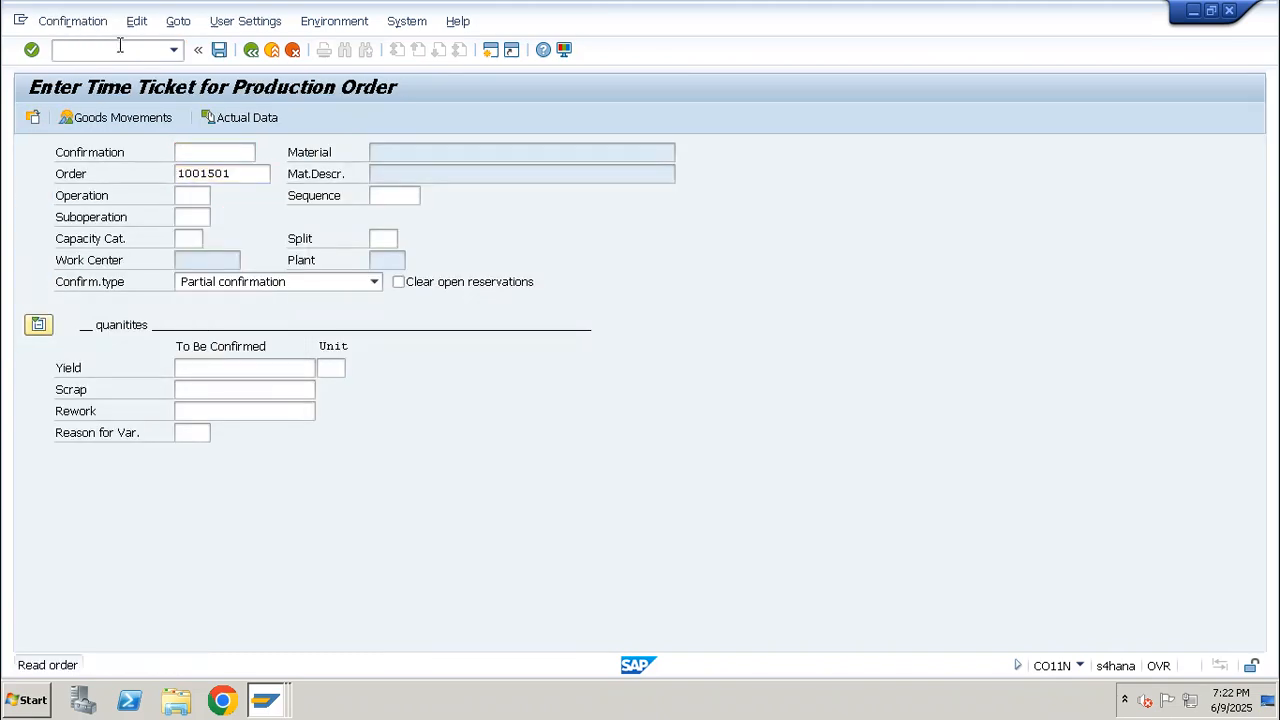
{"action": "type", "text": "10"}
{"action": "key", "text": "Return"}
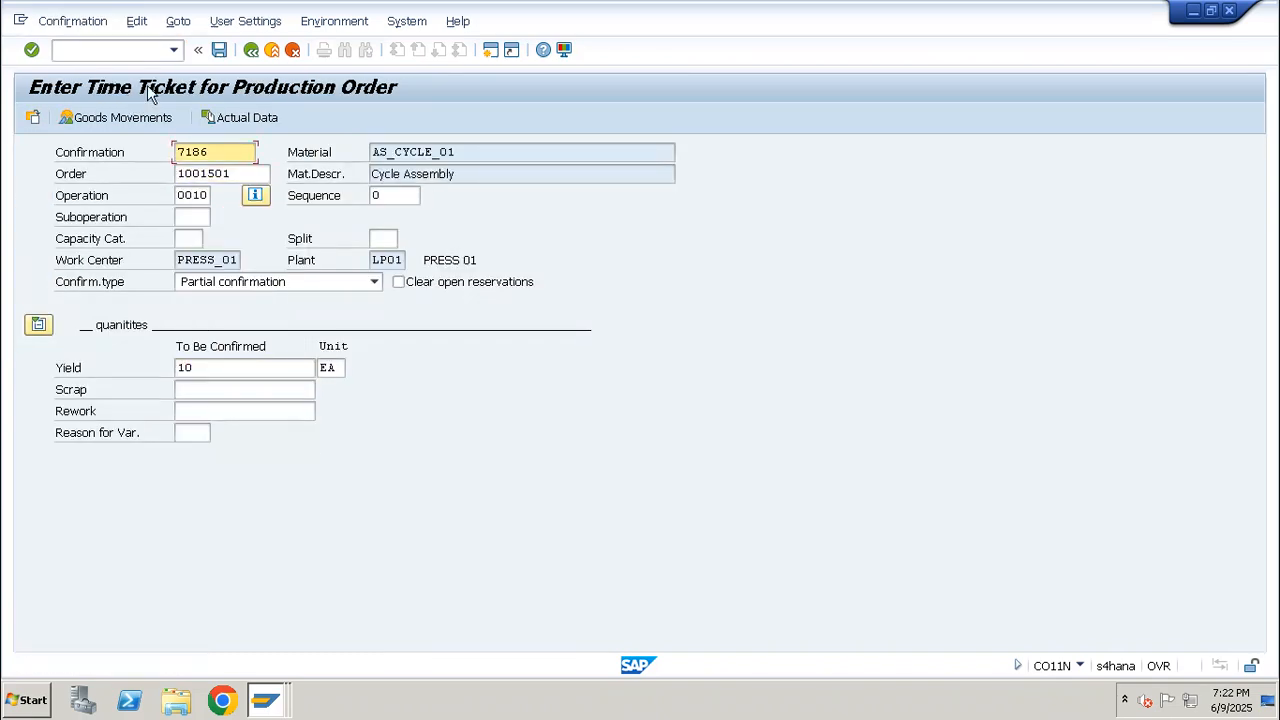
In the confirmation's goods movements, set storage location WP01 for AS_CYCLE_01 and RED_PAINT_01
{"action": "left_click", "coordinate": [153, 118]}
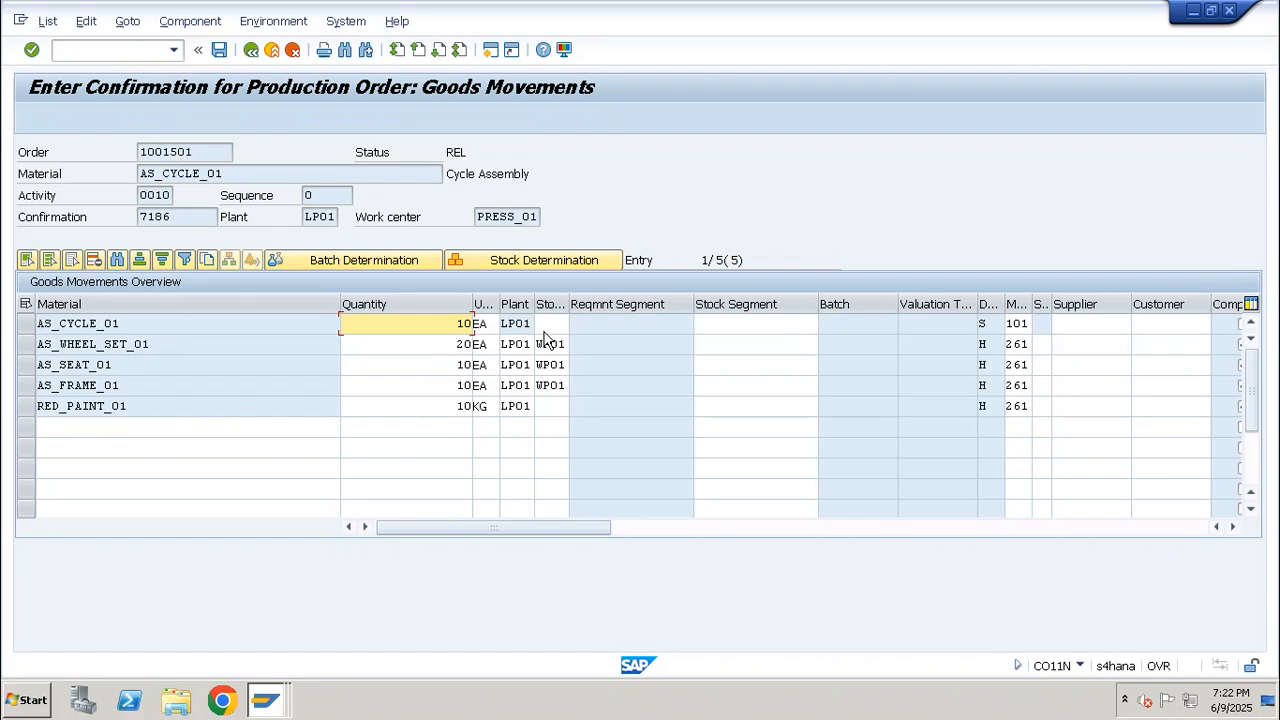
{"action": "left_click", "coordinate": [551, 325]}
{"action": "type", "text": "wp02"}
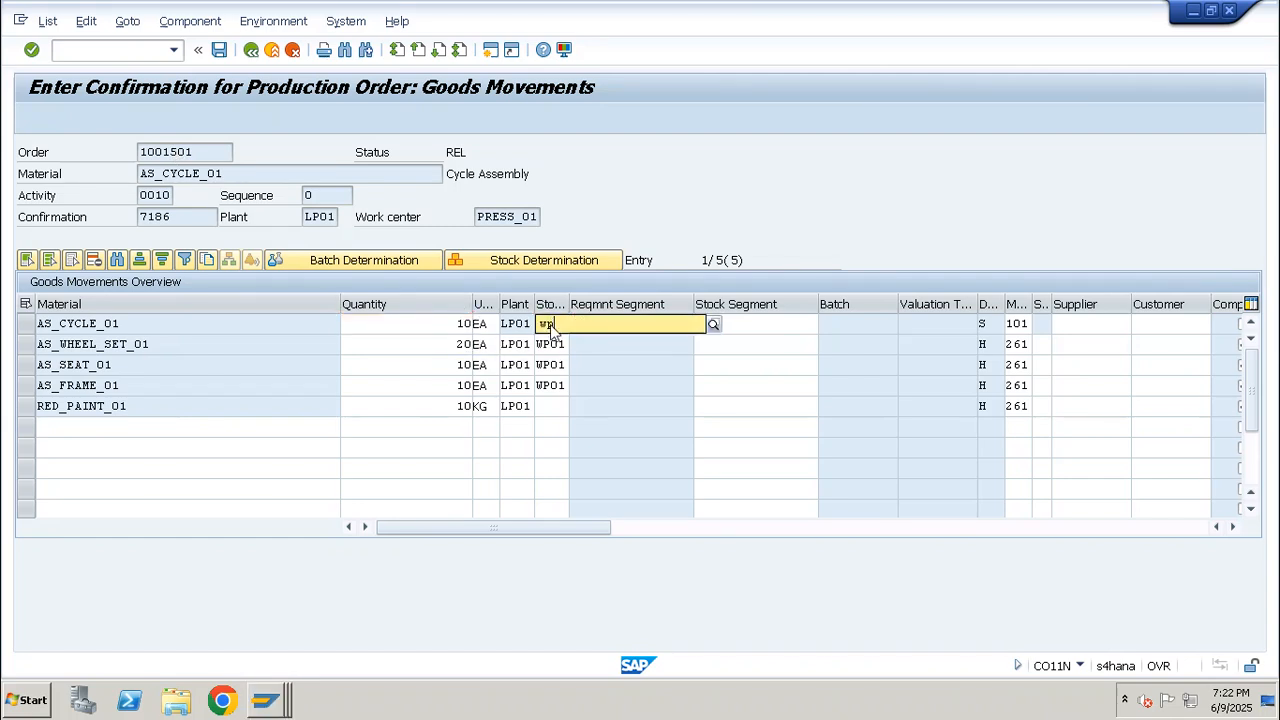
{"action": "key", "text": "Return"}
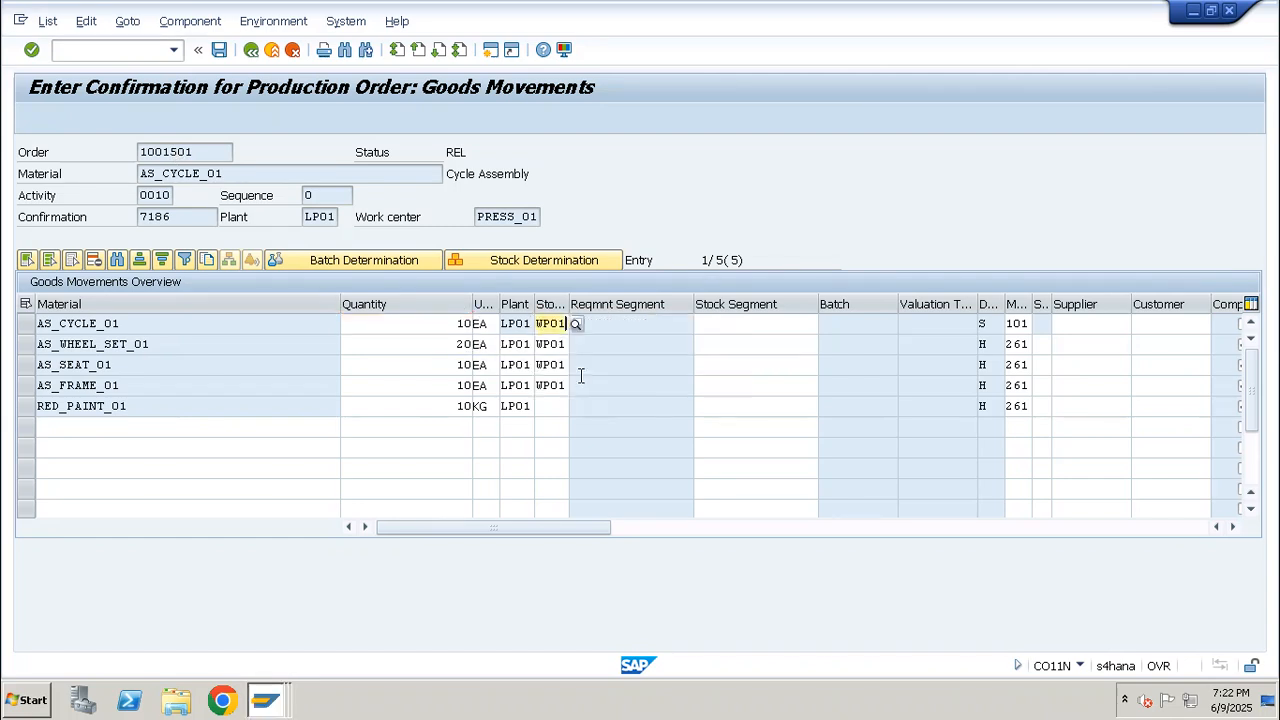
{"action": "left_click", "coordinate": [541, 402]}
{"action": "type", "text": "WP01"}
{"action": "key", "text": "Down"}
{"action": "key", "text": "Return"}
{"action": "key", "text": "Return"}
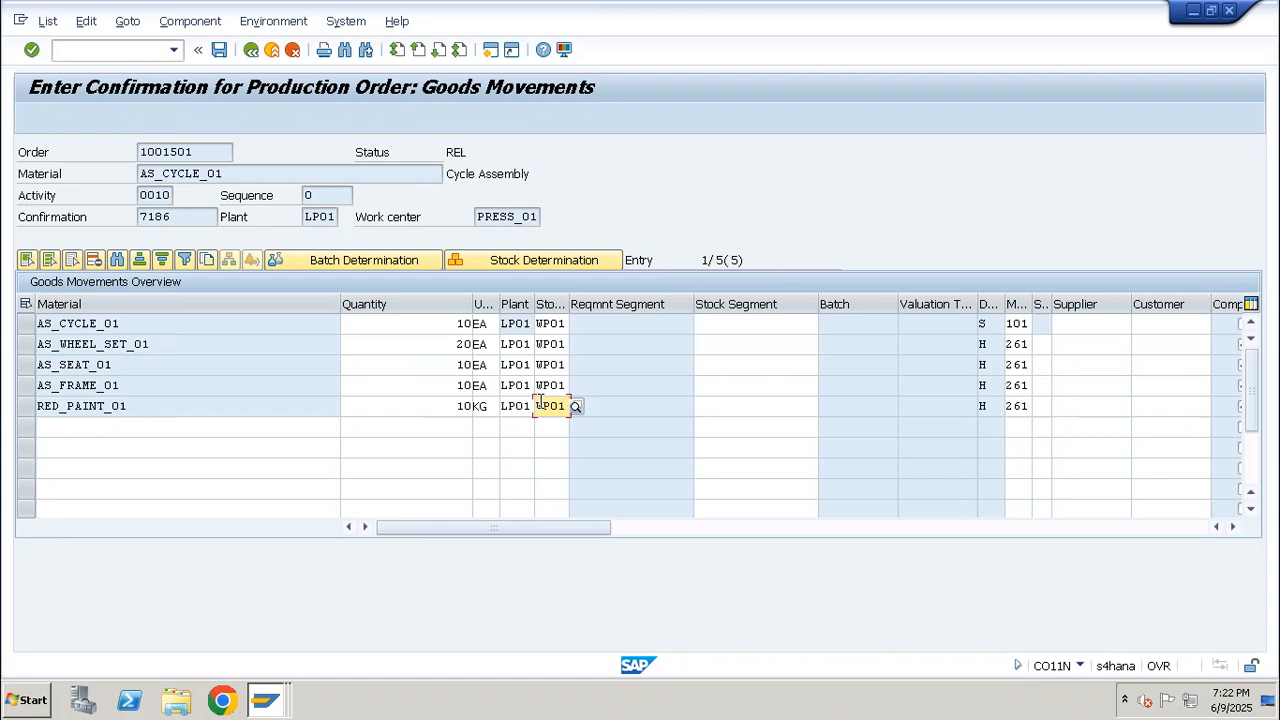
Select all five goods movement items and save the confirmation despite the actual cost calculation error
{"action": "left_click_drag", "start_coordinate": [26, 323], "coordinate": [27, 410]}
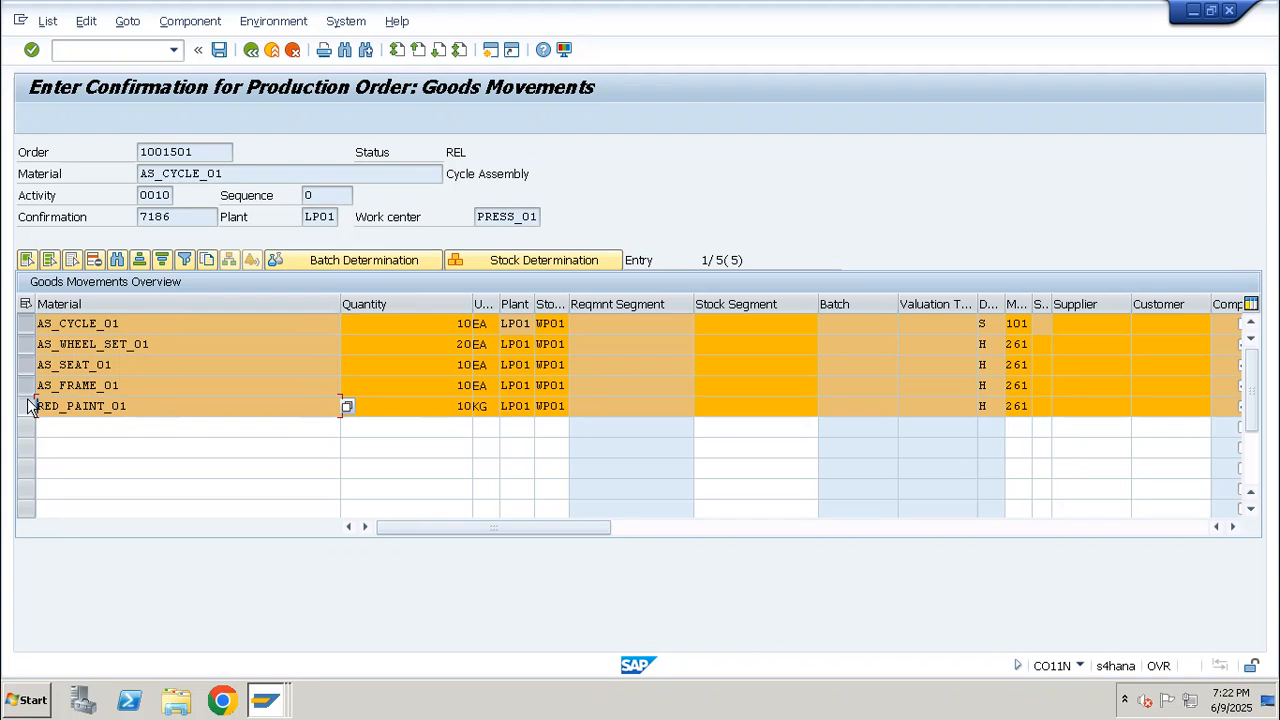
{"action": "left_click", "coordinate": [219, 50]}
{"action": "key", "text": "F3"}
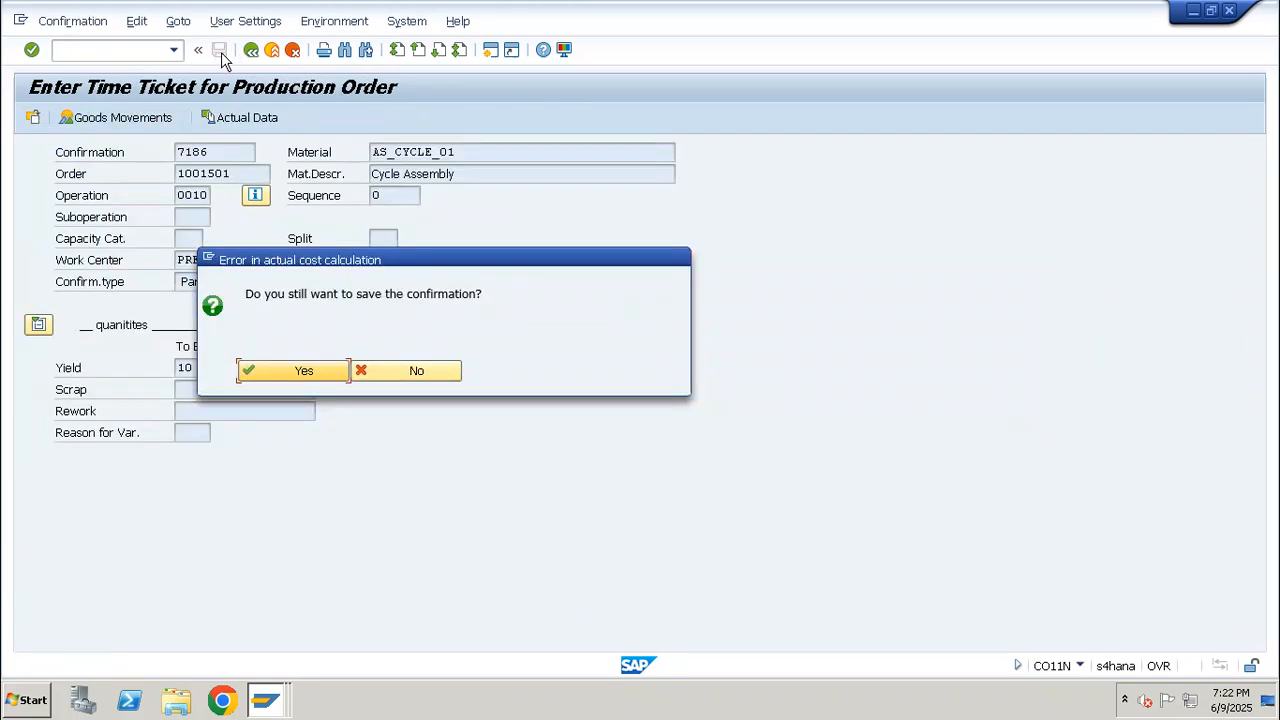
{"action": "key", "text": "Return"}
{"action": "key", "text": "Return"}
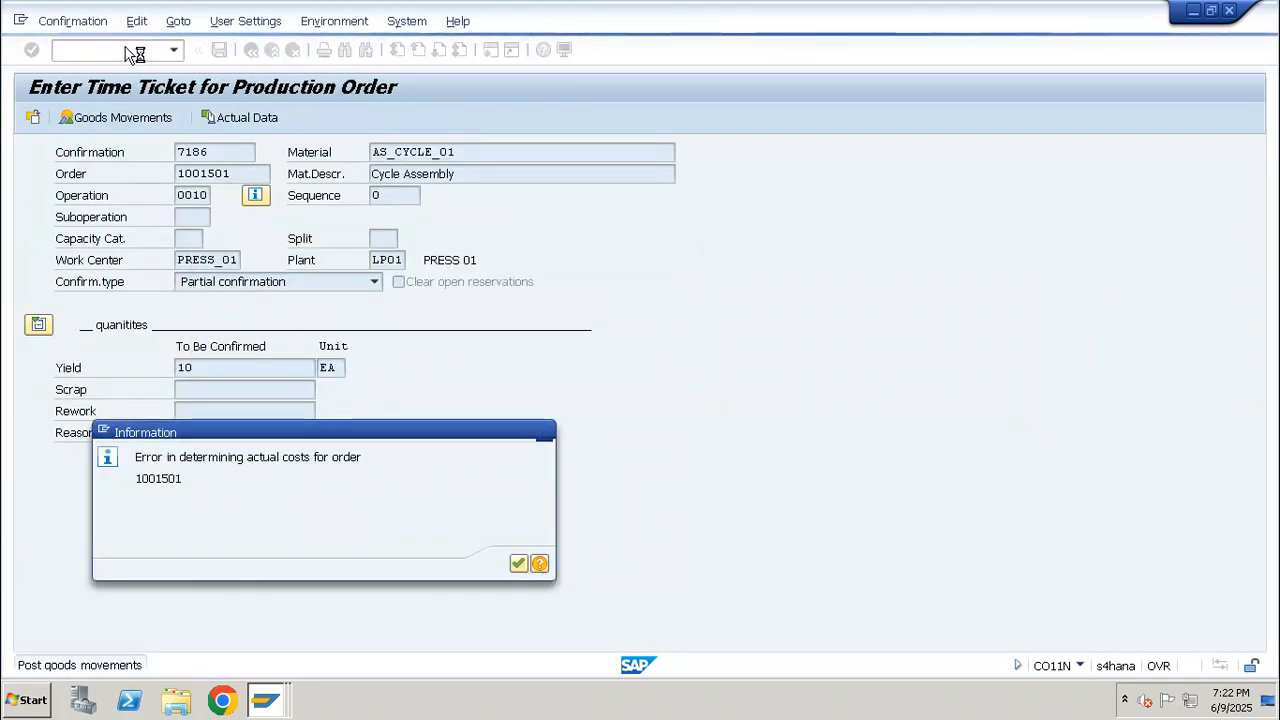
Display the confirmed order in transaction CO03 and examine its documented goods movements
{"action": "left_click", "coordinate": [125, 53]}
{"action": "type", "text": "/nco03"}
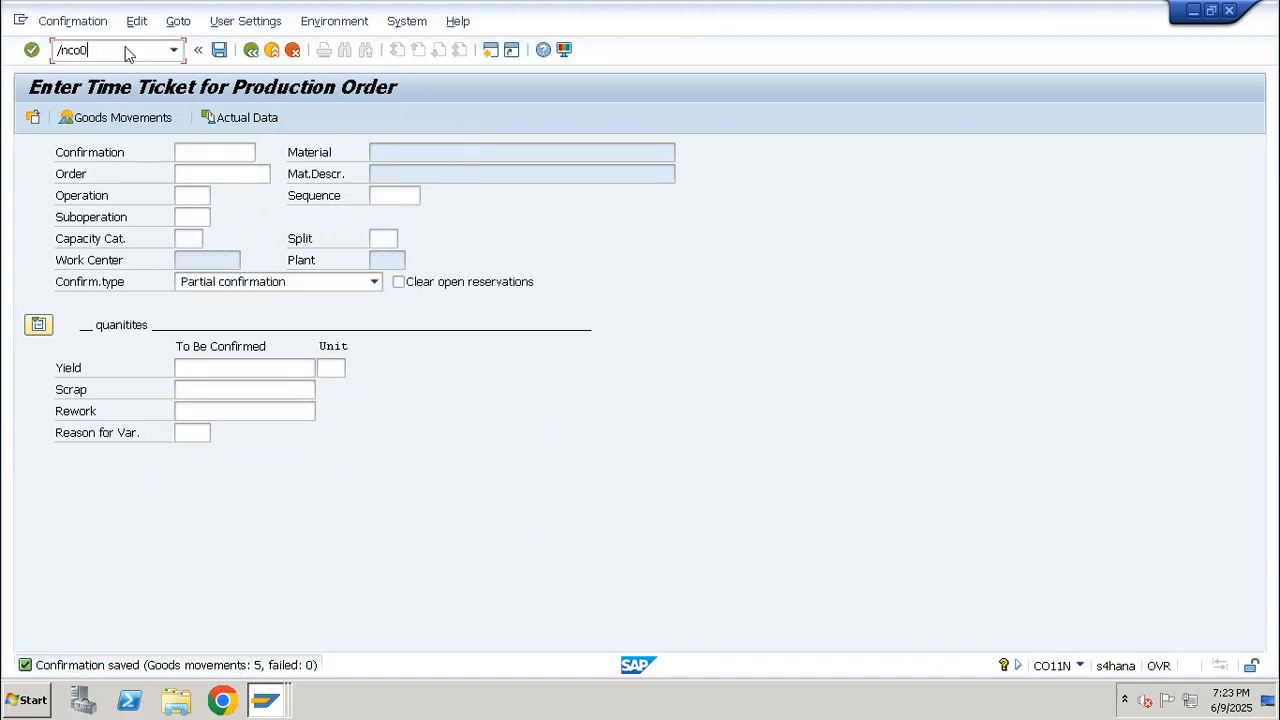
{"action": "key", "text": "Return"}
{"action": "key", "text": "Return"}
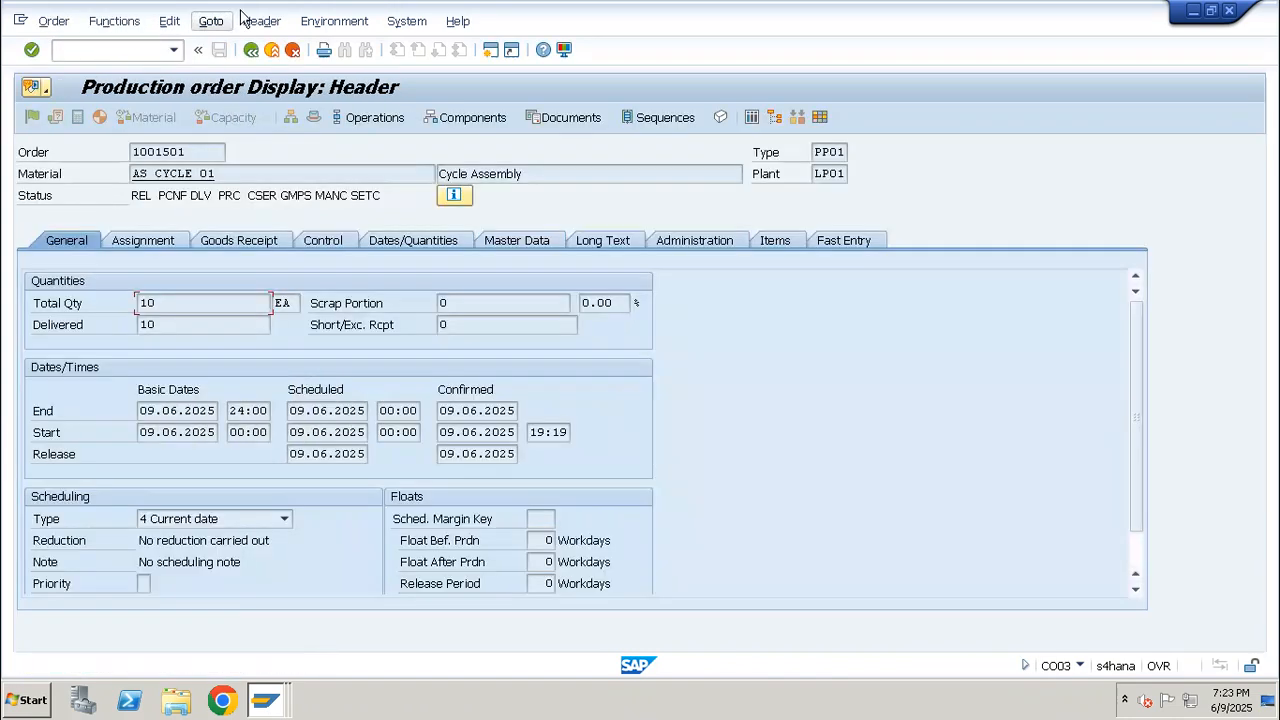
{"action": "left_click", "coordinate": [211, 21]}
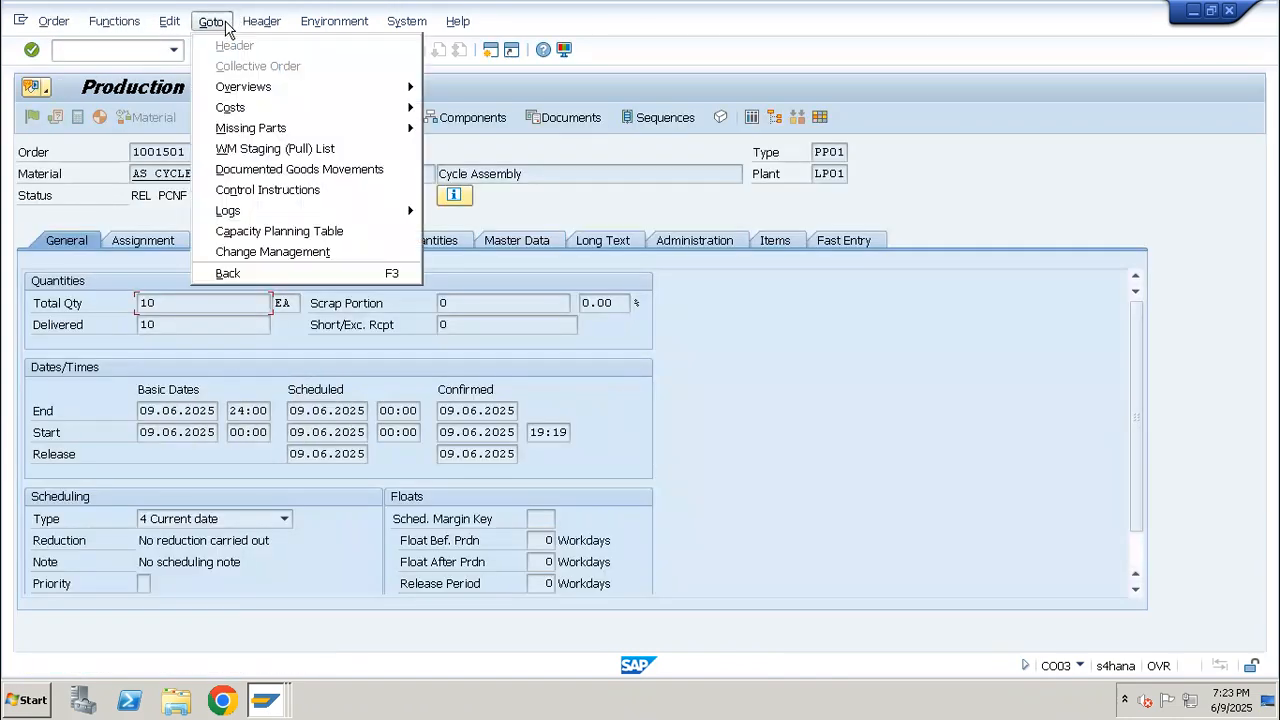
{"action": "left_click", "coordinate": [313, 170]}
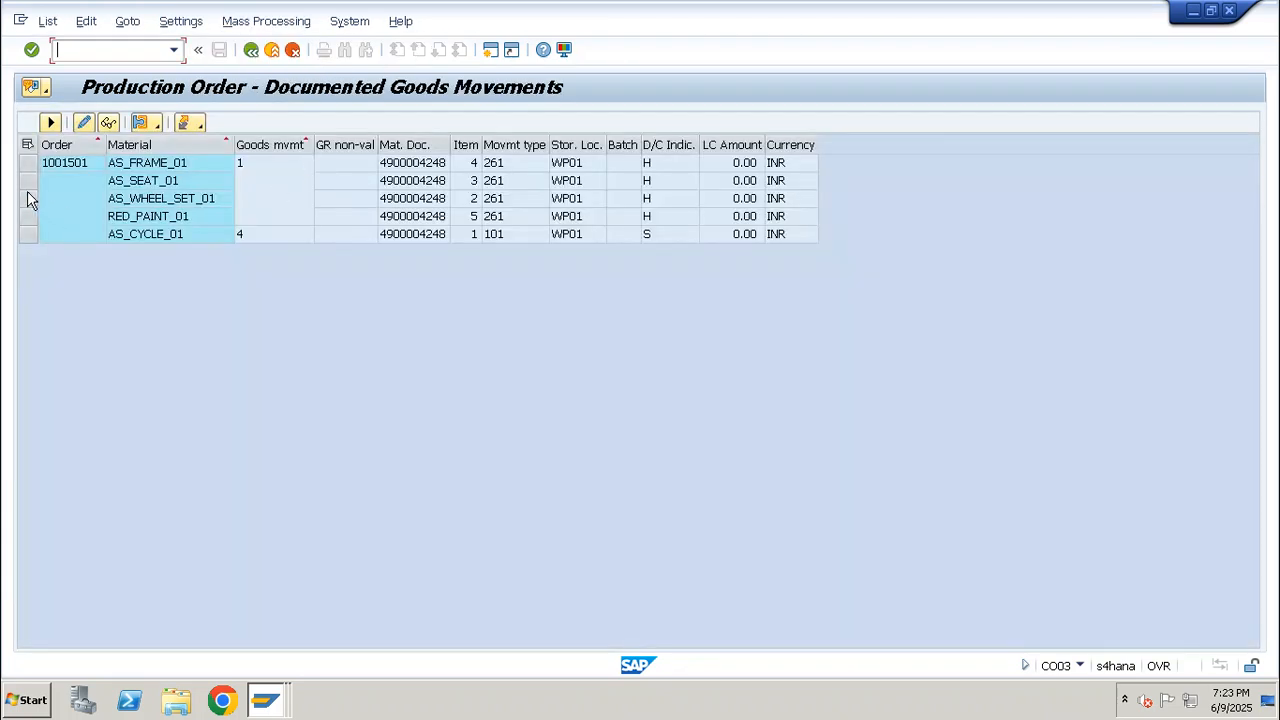
{"action": "left_click", "coordinate": [27, 163]}
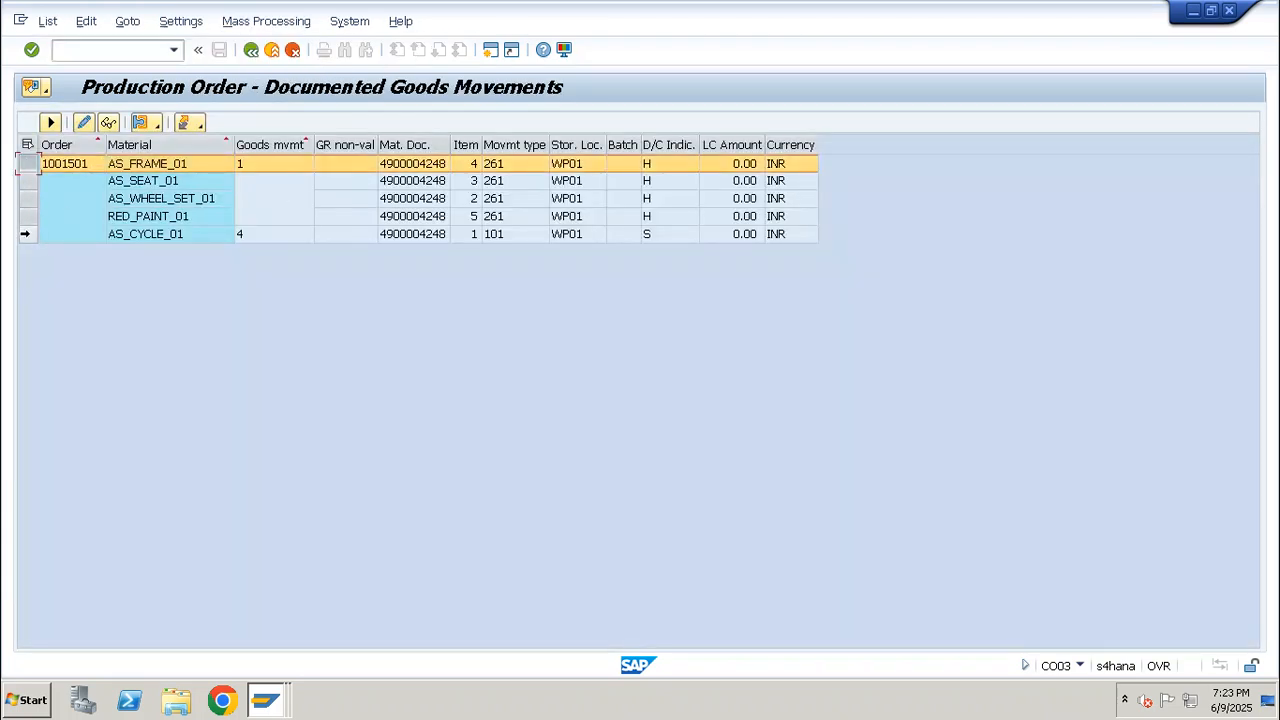
Start a new AS_CYCLE_01 order in CO01 with quantity 9 and current date scheduling, and check its receipt storage location
{"action": "left_click", "coordinate": [92, 52]}
{"action": "type", "text": "/nco01"}
{"action": "key", "text": "Return"}
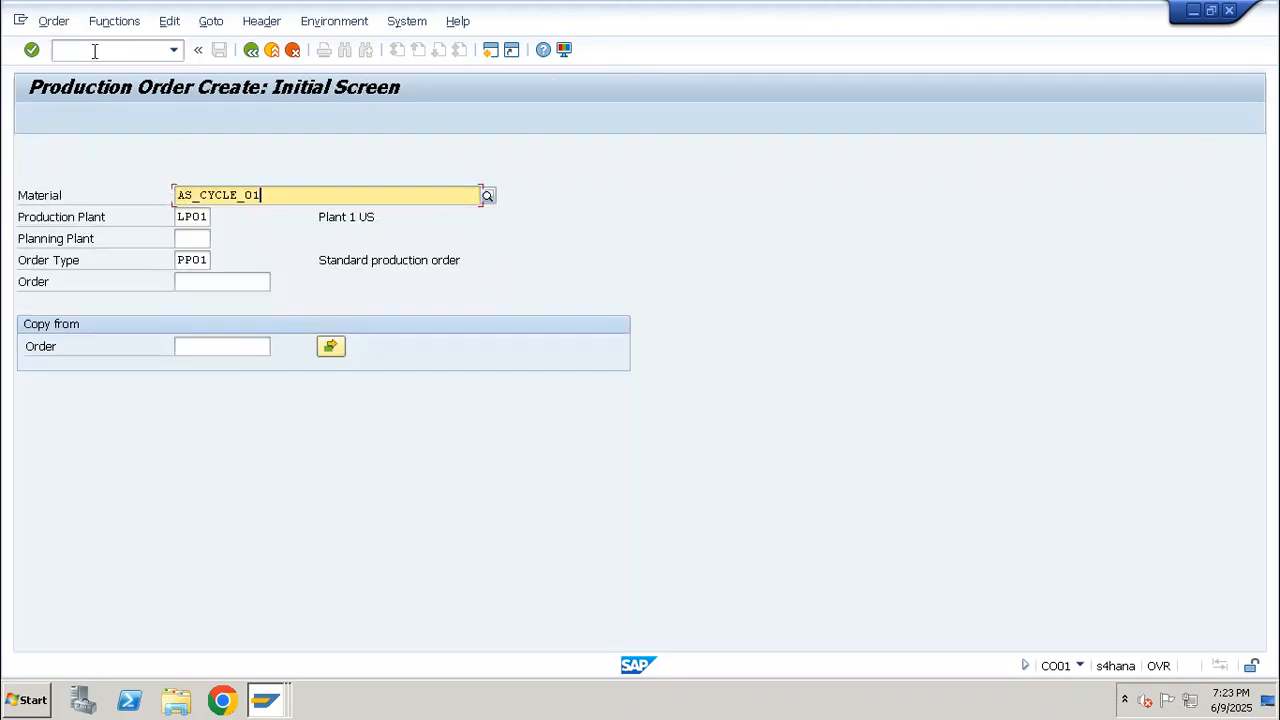
{"action": "key", "text": "Return"}
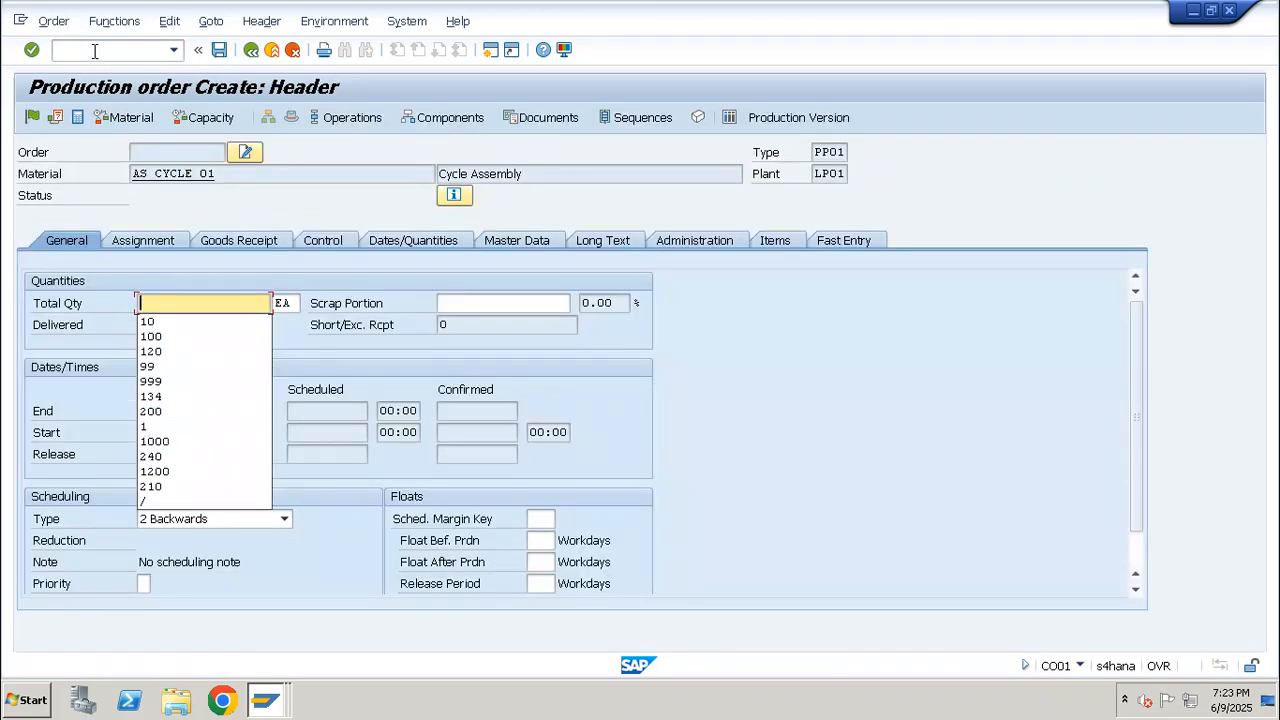
{"action": "type", "text": "9"}
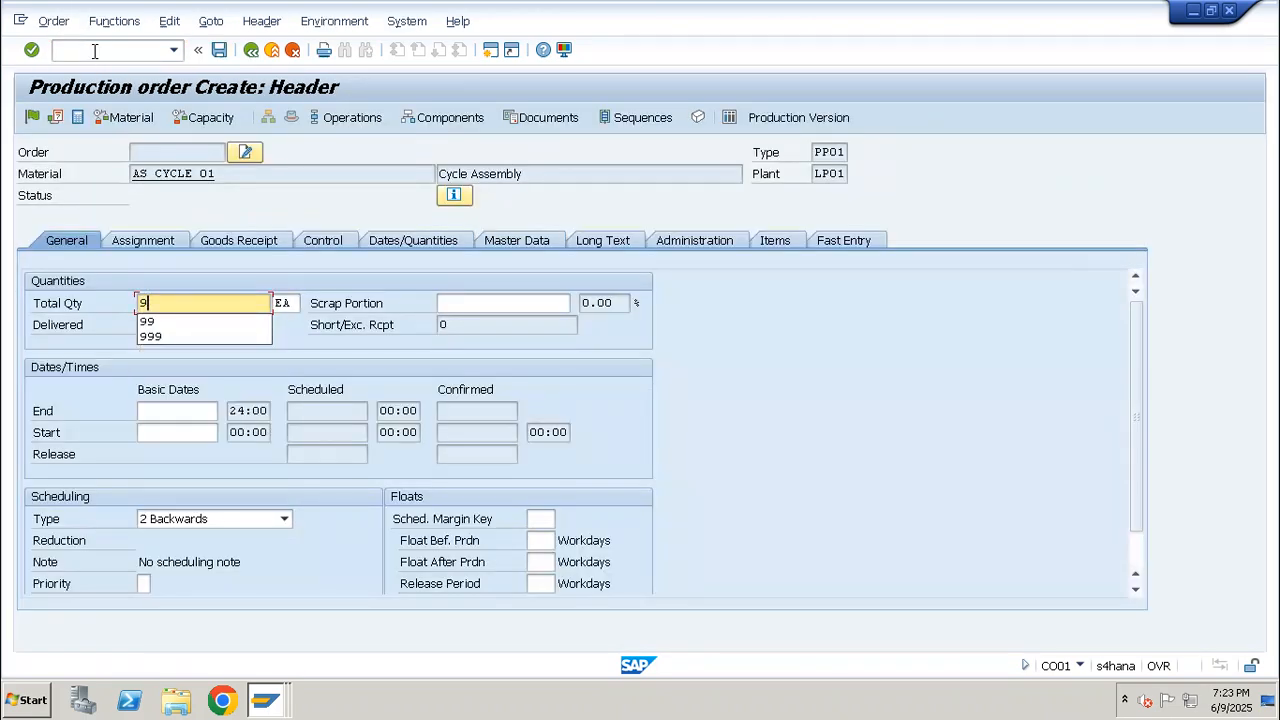
{"action": "left_click", "coordinate": [220, 515]}
{"action": "left_click", "coordinate": [193, 585]}
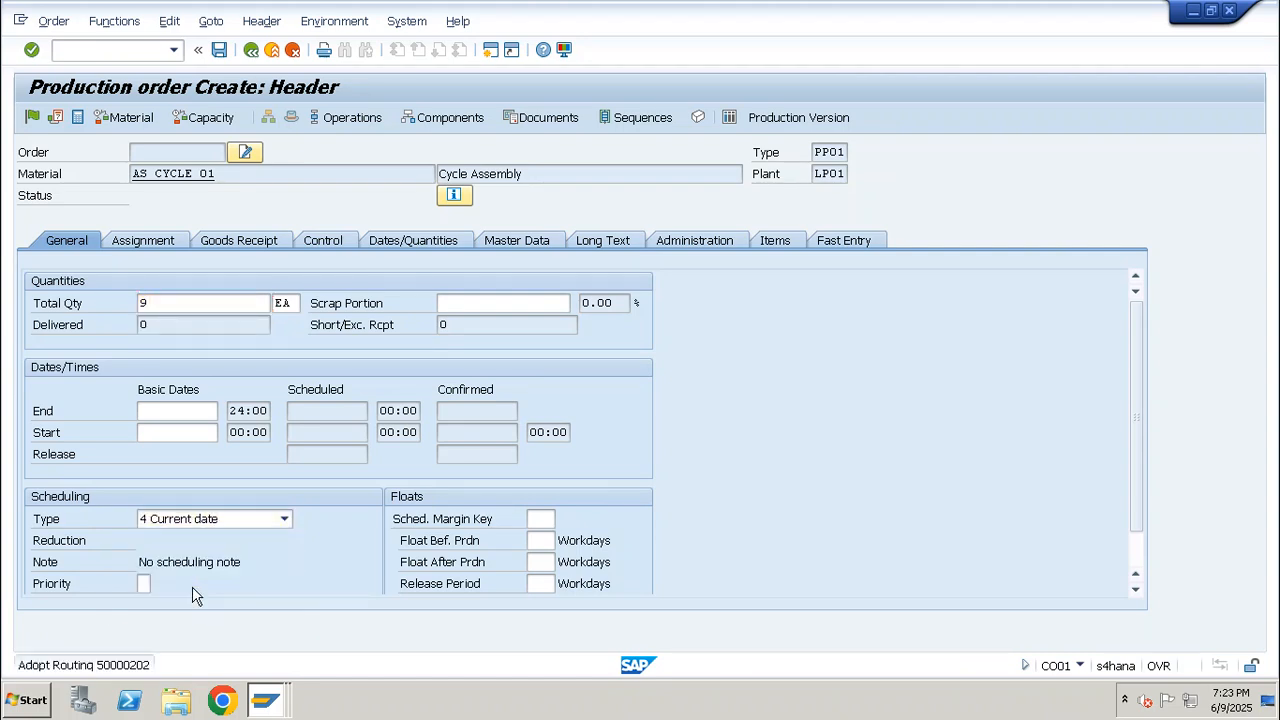
{"action": "left_click", "coordinate": [247, 242]}
{"action": "left_click_drag", "start_coordinate": [185, 496], "coordinate": [148, 497]}
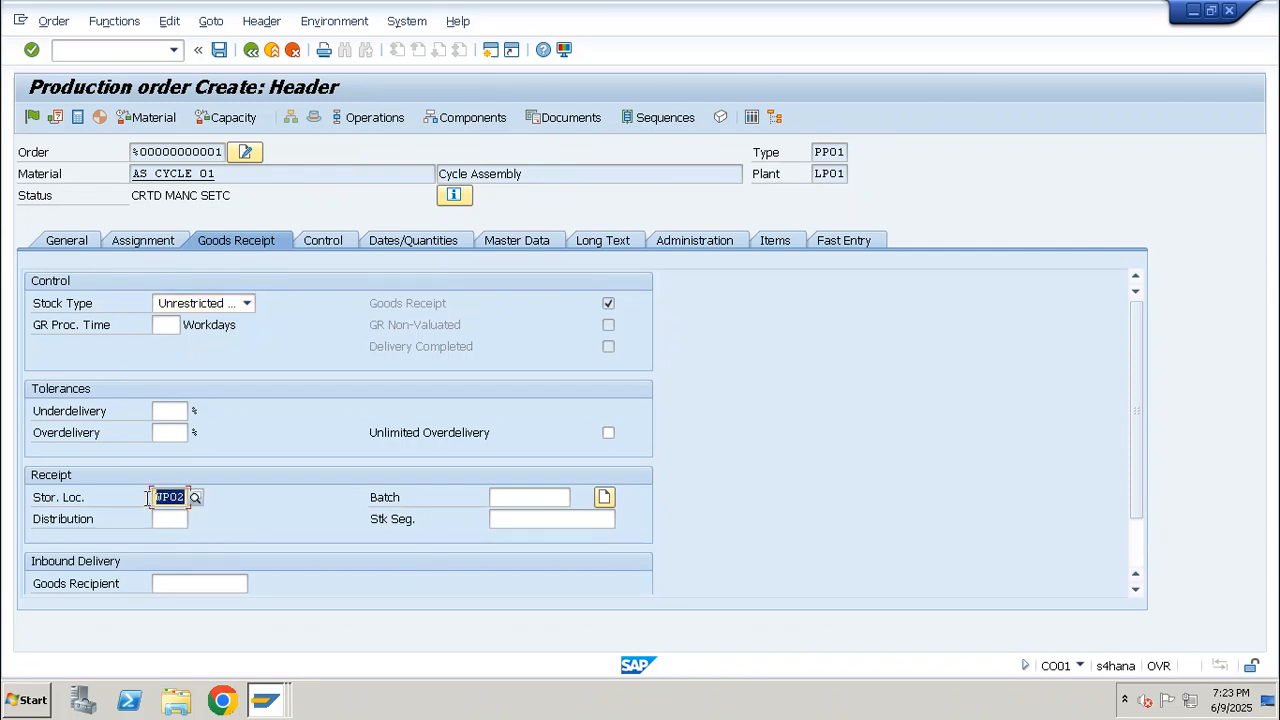
Set the storage location of component RED_PAINT_01 to WP01 in the new order's component overview
{"action": "left_click", "coordinate": [470, 119]}
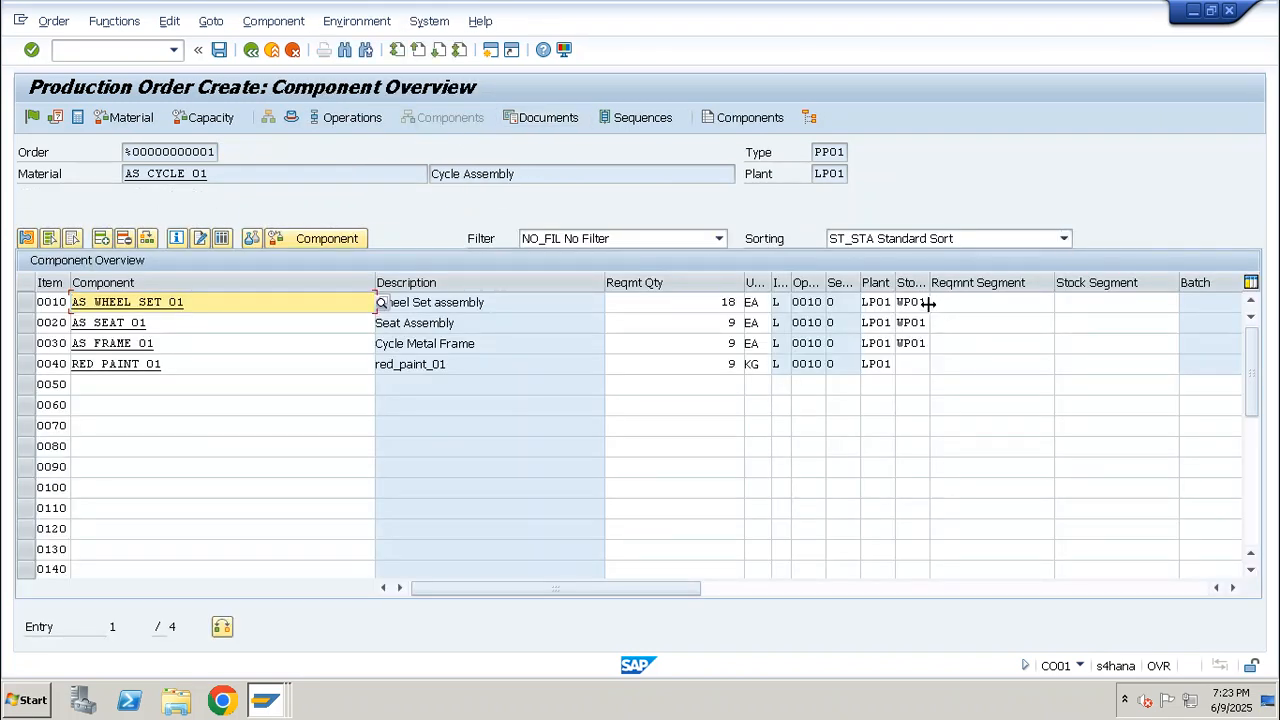
{"action": "double_click", "coordinate": [916, 302]}
{"action": "left_click", "coordinate": [918, 366]}
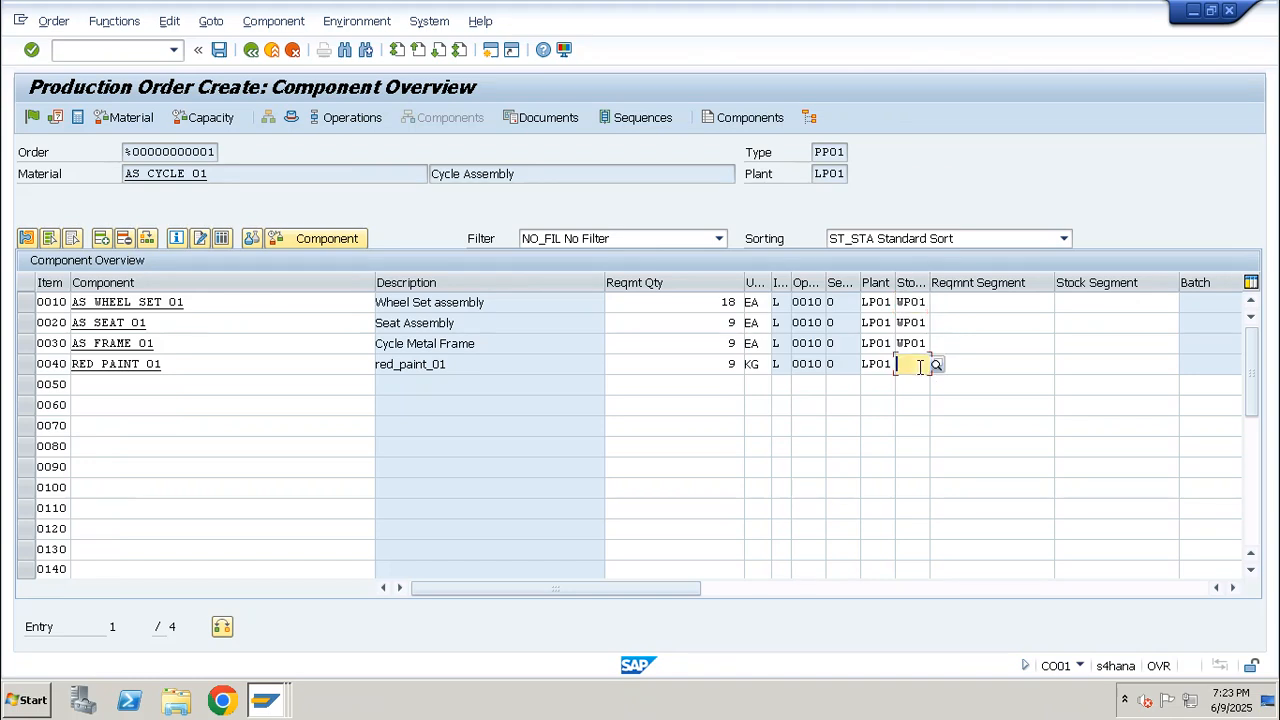
{"action": "type", "text": "wp01"}
{"action": "key", "text": "Return"}
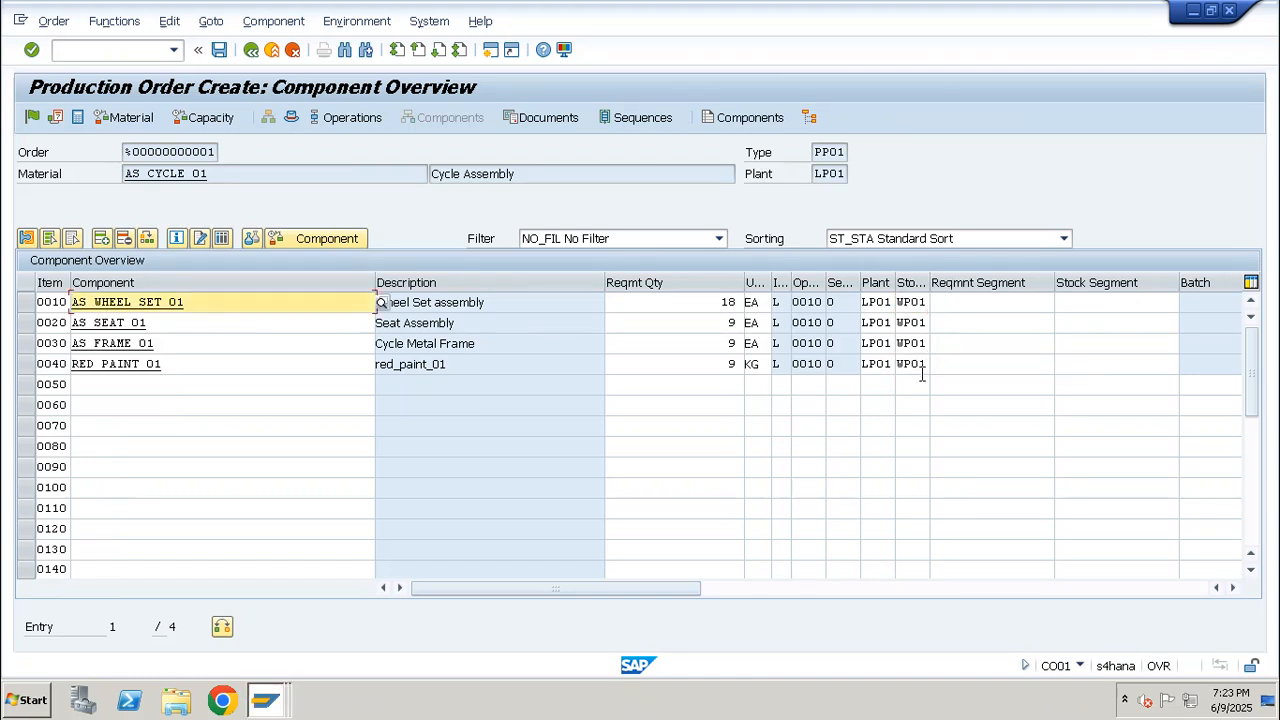
{"action": "left_click", "coordinate": [162, 364]}
{"action": "left_click_drag", "start_coordinate": [162, 364], "coordinate": [66, 364]}
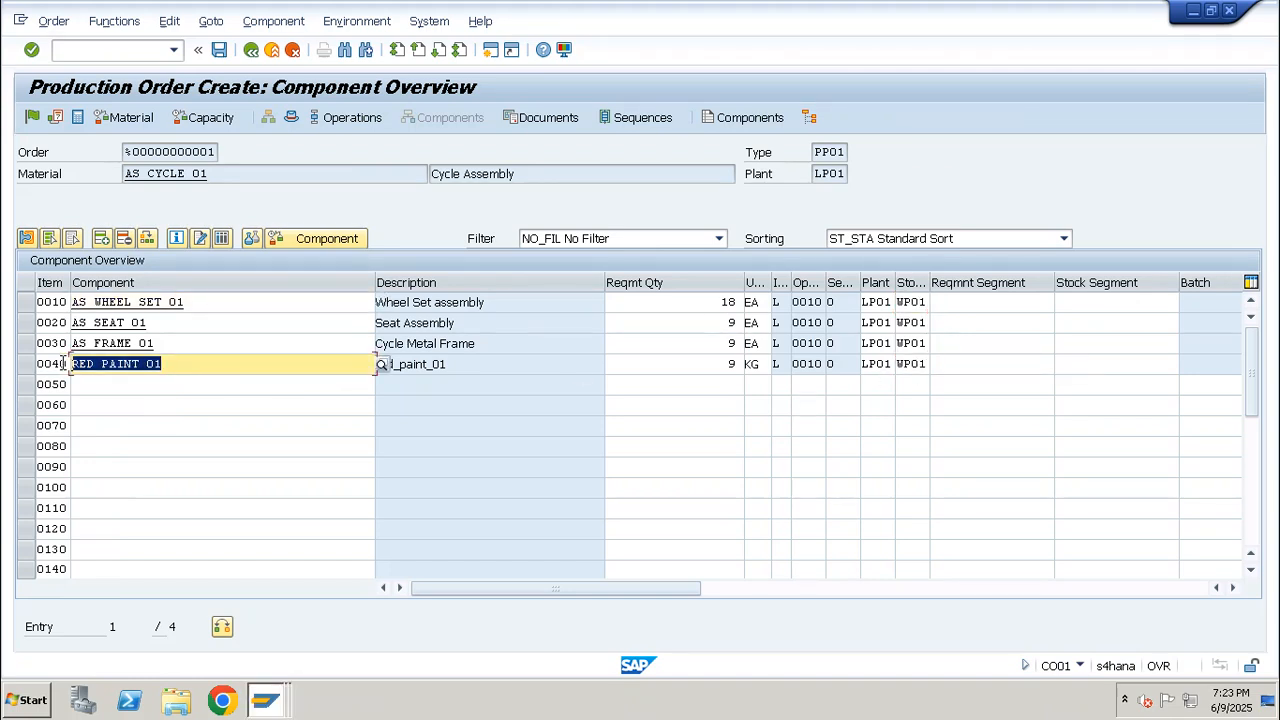
Return to the order header and assign profit center SAP-DUMMY to the new order
{"action": "left_click", "coordinate": [291, 117]}
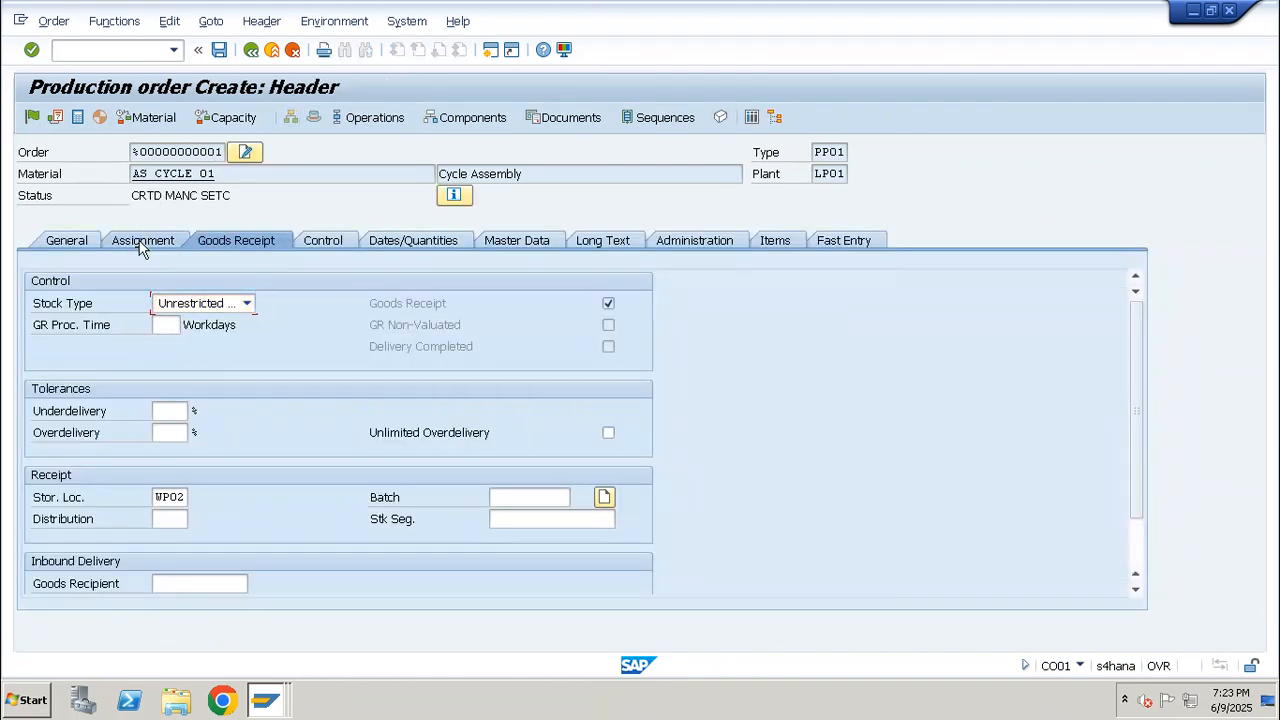
{"action": "left_click", "coordinate": [140, 240]}
{"action": "left_click", "coordinate": [250, 585]}
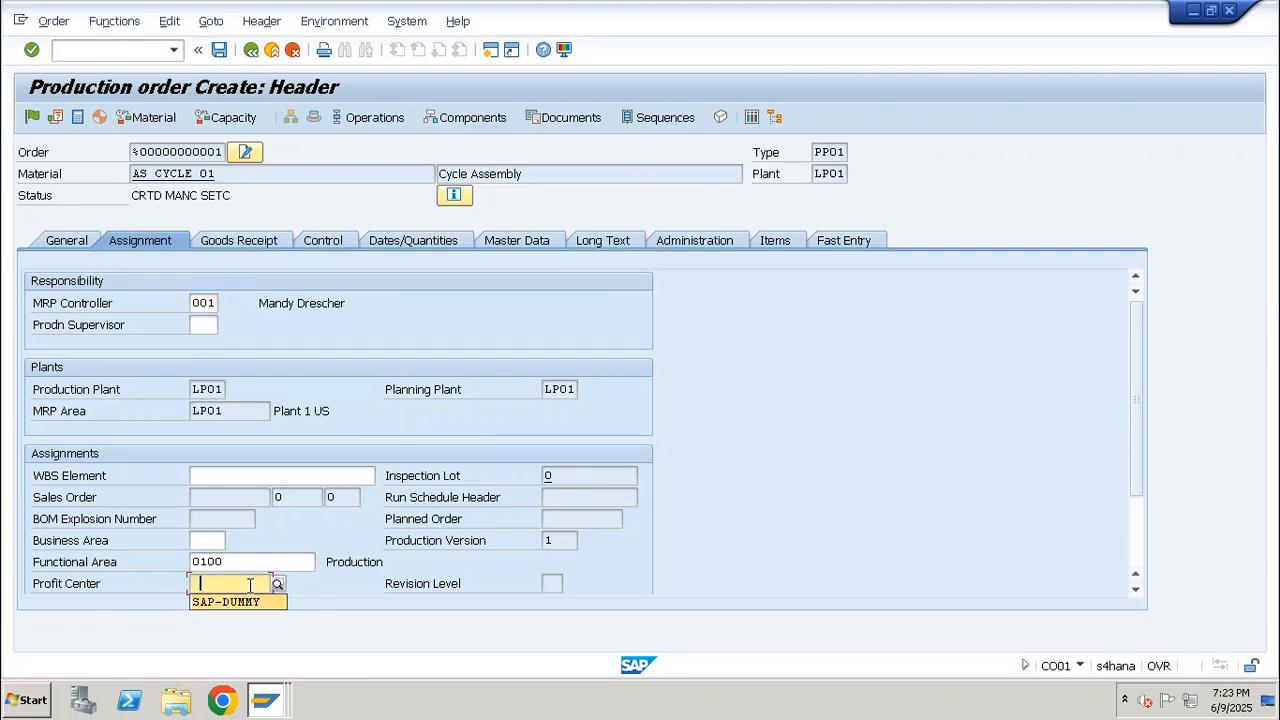
{"action": "left_click", "coordinate": [228, 600]}
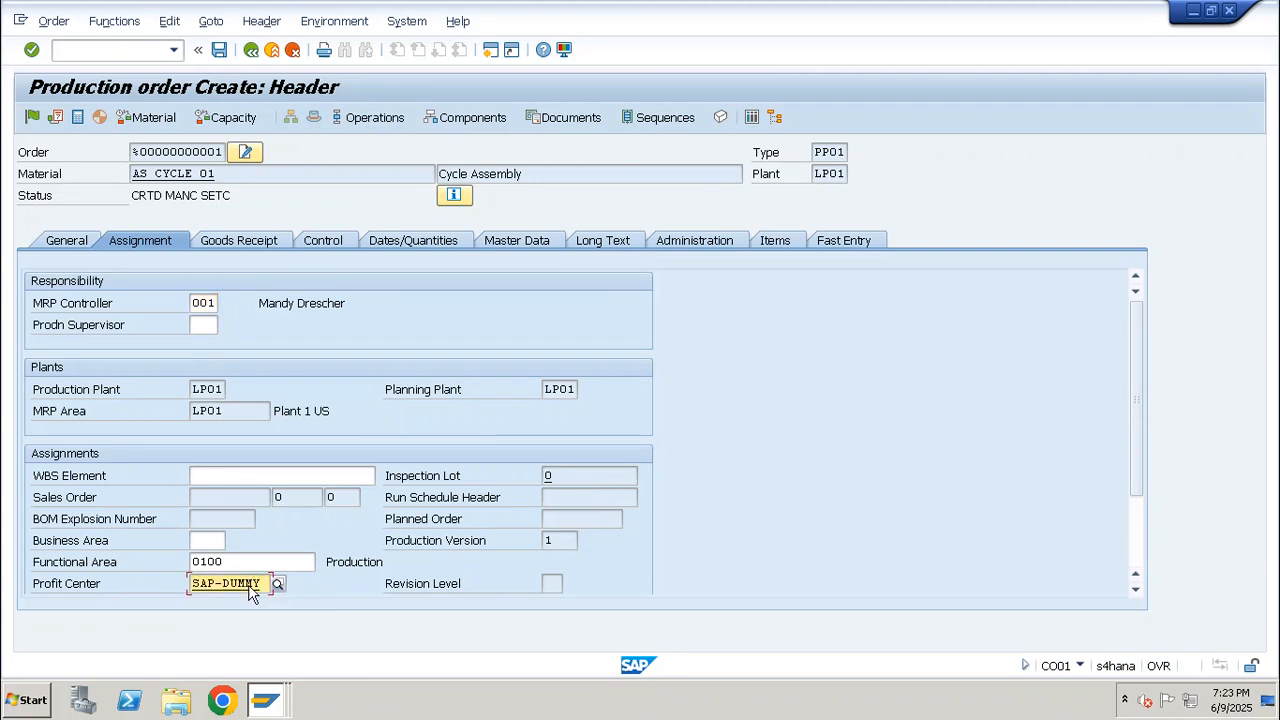
Release the new production order and save it despite the cost calculation error
{"action": "left_click", "coordinate": [71, 247]}
{"action": "left_click", "coordinate": [33, 119]}
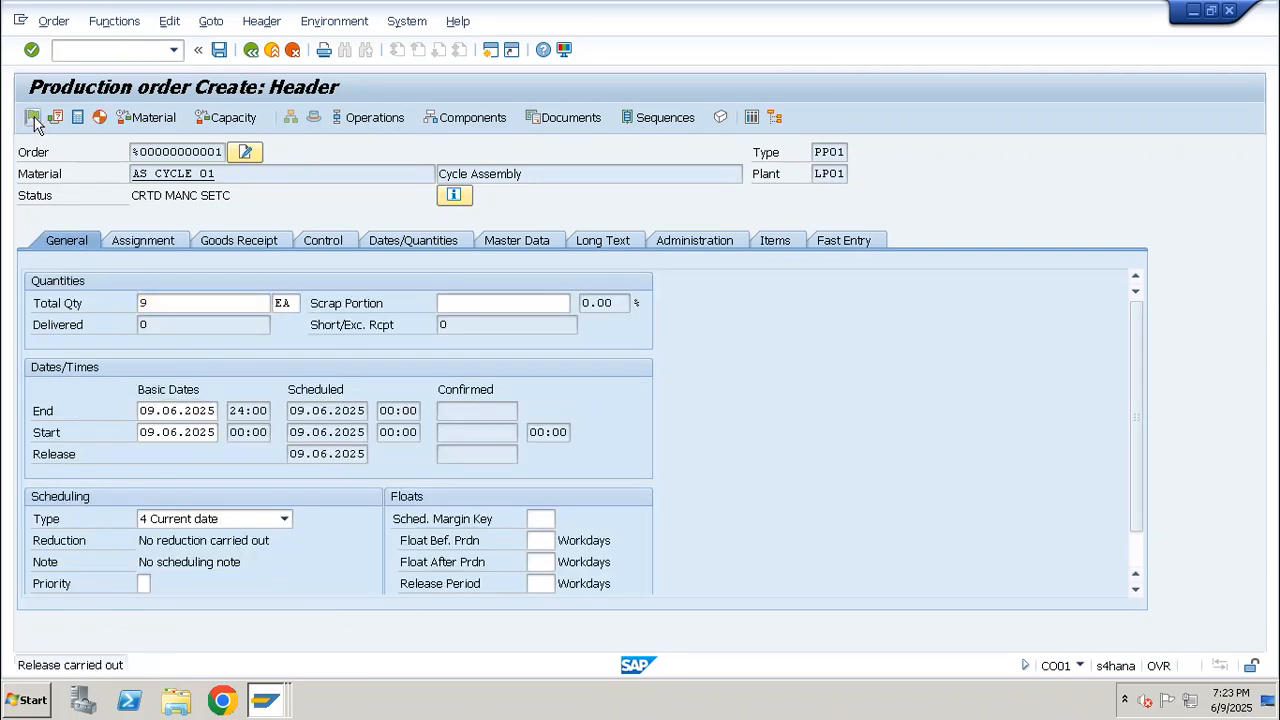
{"action": "left_click", "coordinate": [221, 51]}
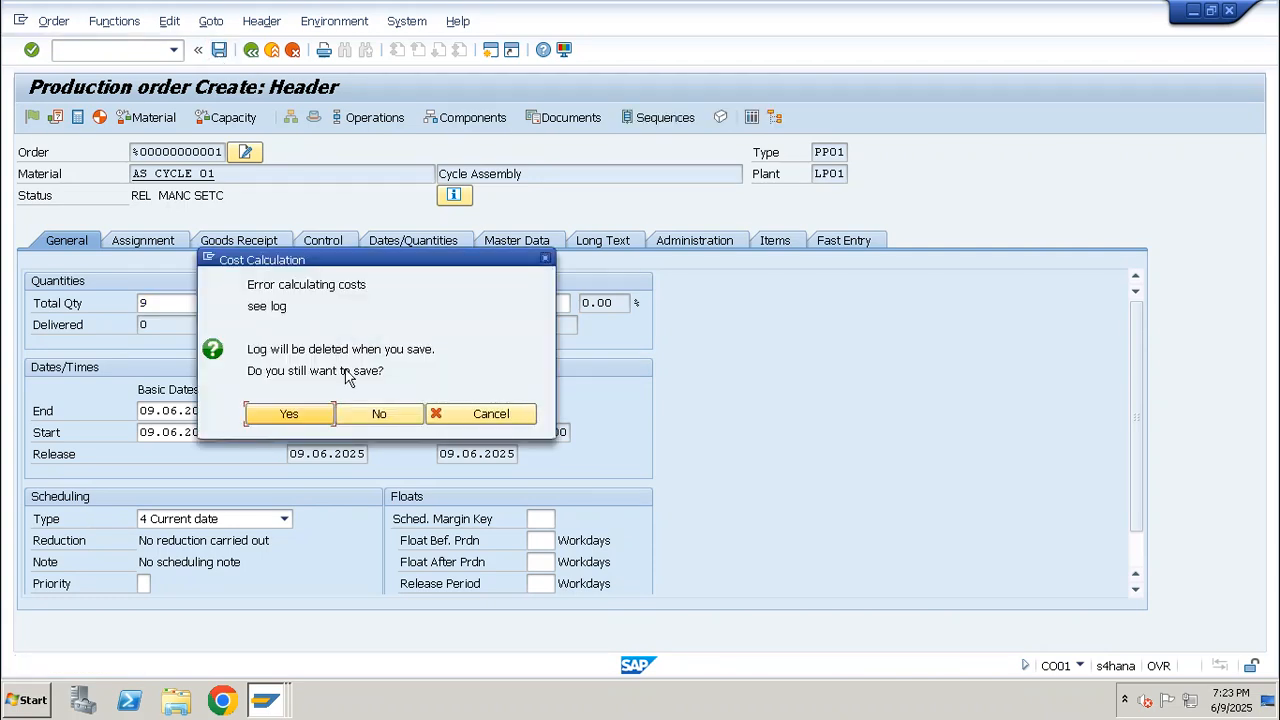
{"action": "left_click", "coordinate": [312, 414]}
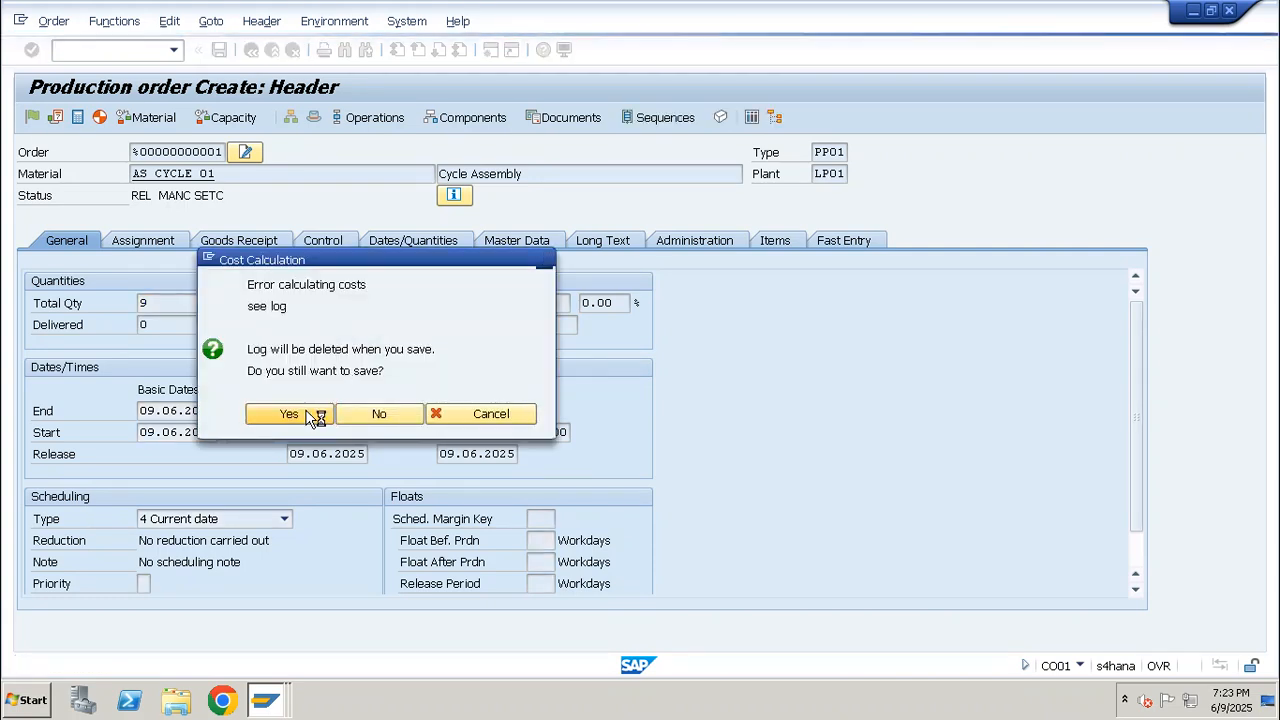
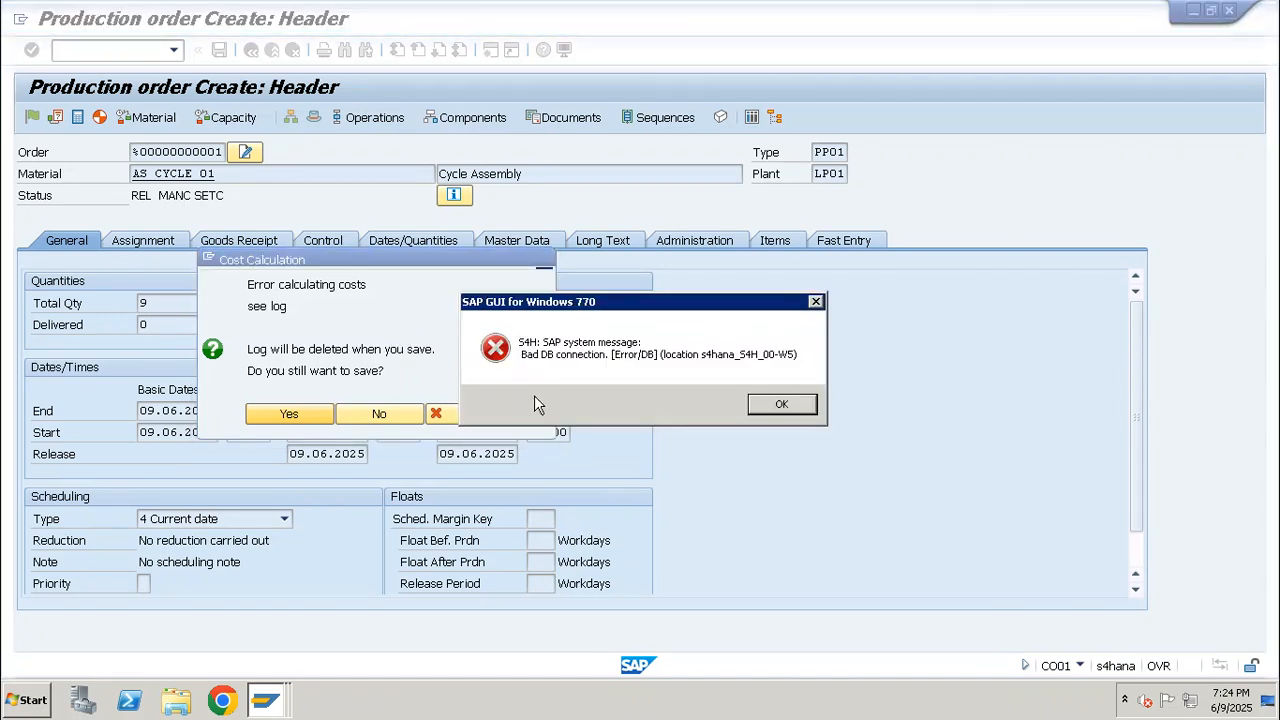
Dismiss the database connection error, check the other open SAP sessions and return to the production order display session
{"action": "left_click", "coordinate": [803, 411]}
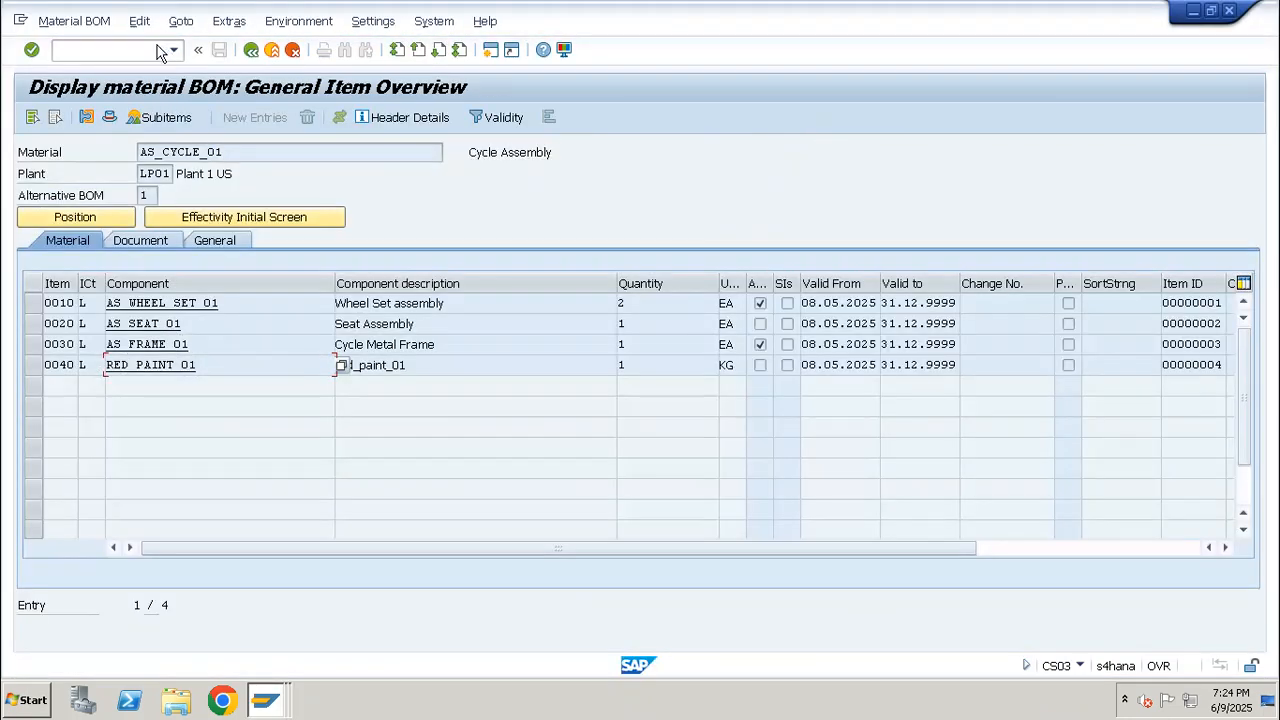
{"action": "key", "text": "Return"}
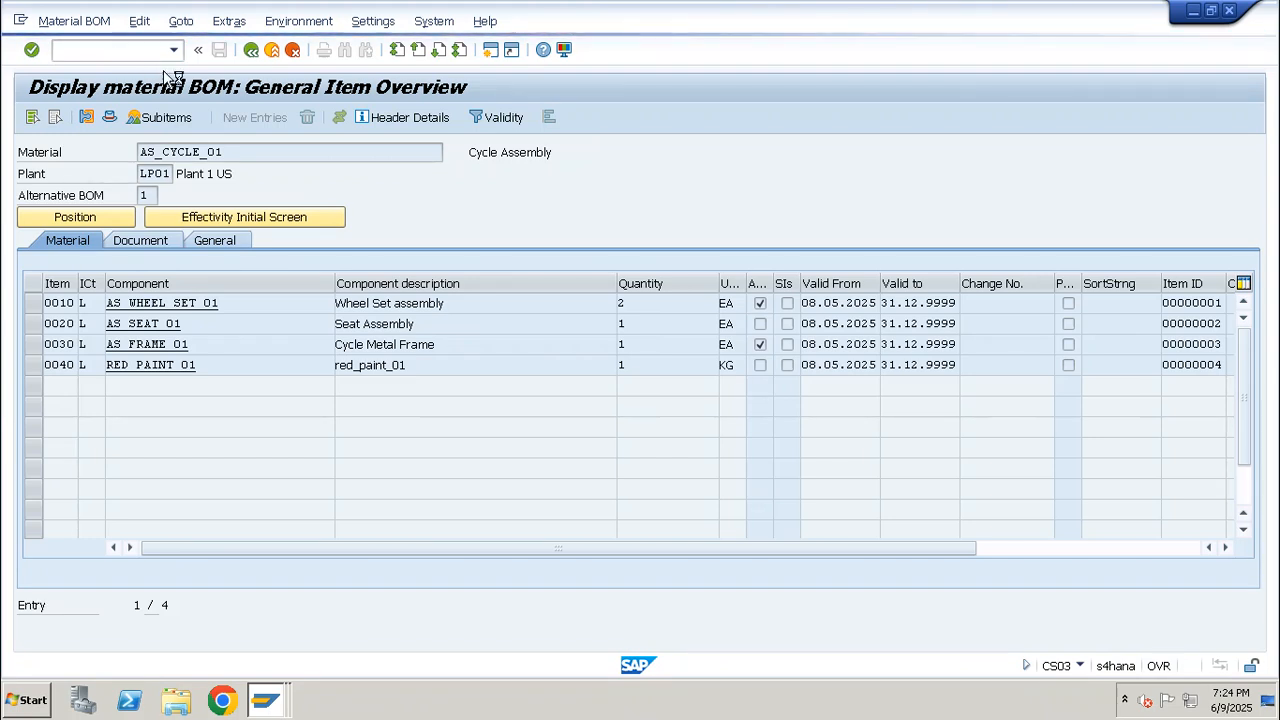
{"action": "left_click", "coordinate": [262, 700]}
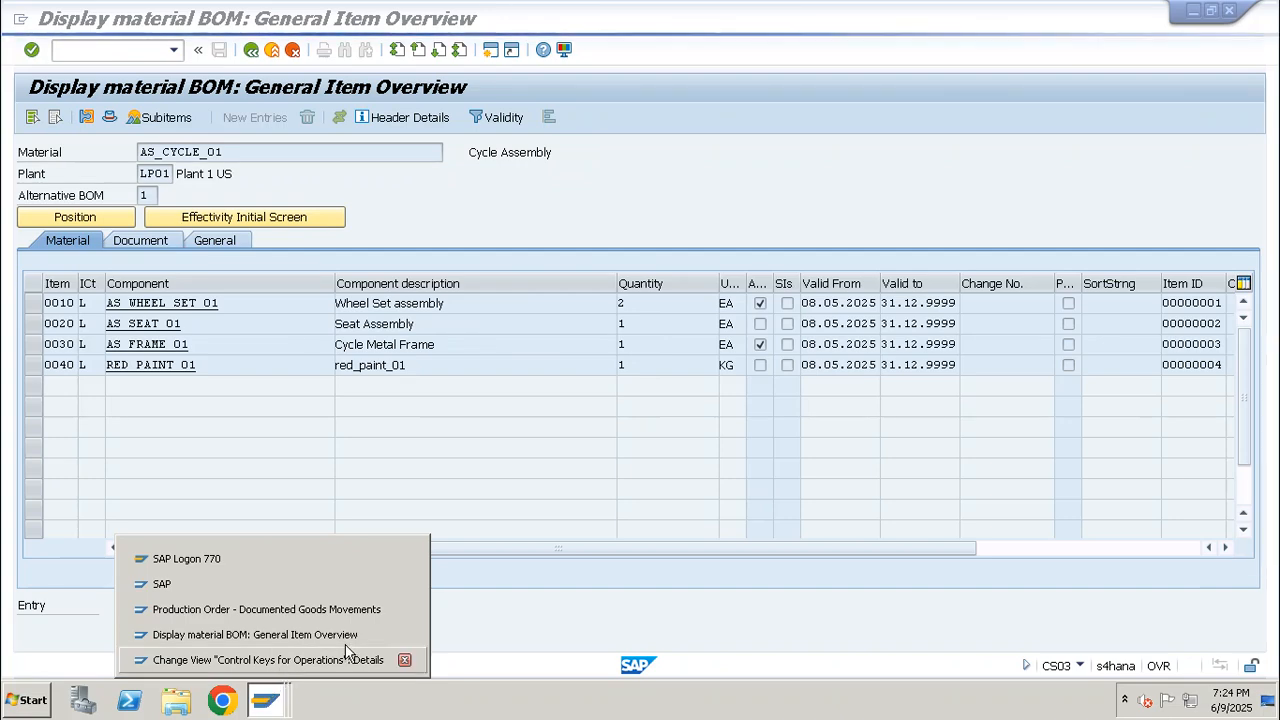
{"action": "left_click", "coordinate": [365, 660]}
{"action": "left_click", "coordinate": [283, 703]}
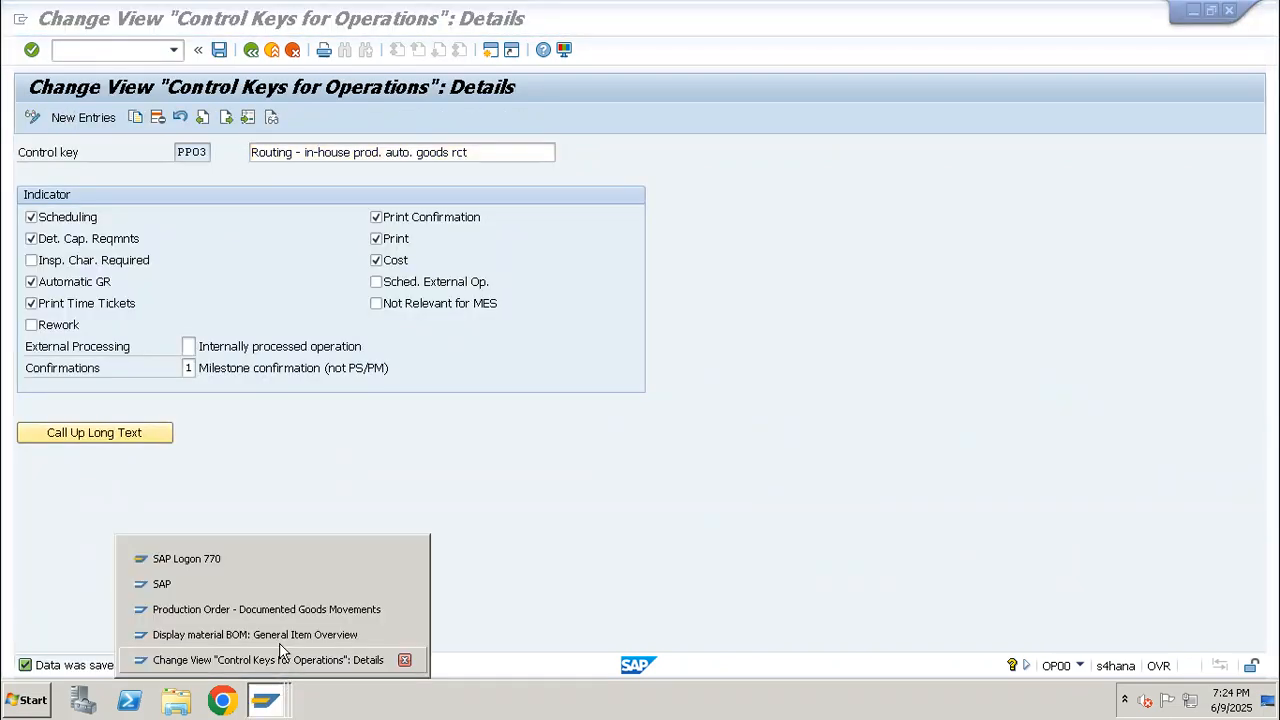
{"action": "left_click", "coordinate": [275, 634]}
{"action": "left_click", "coordinate": [265, 700]}
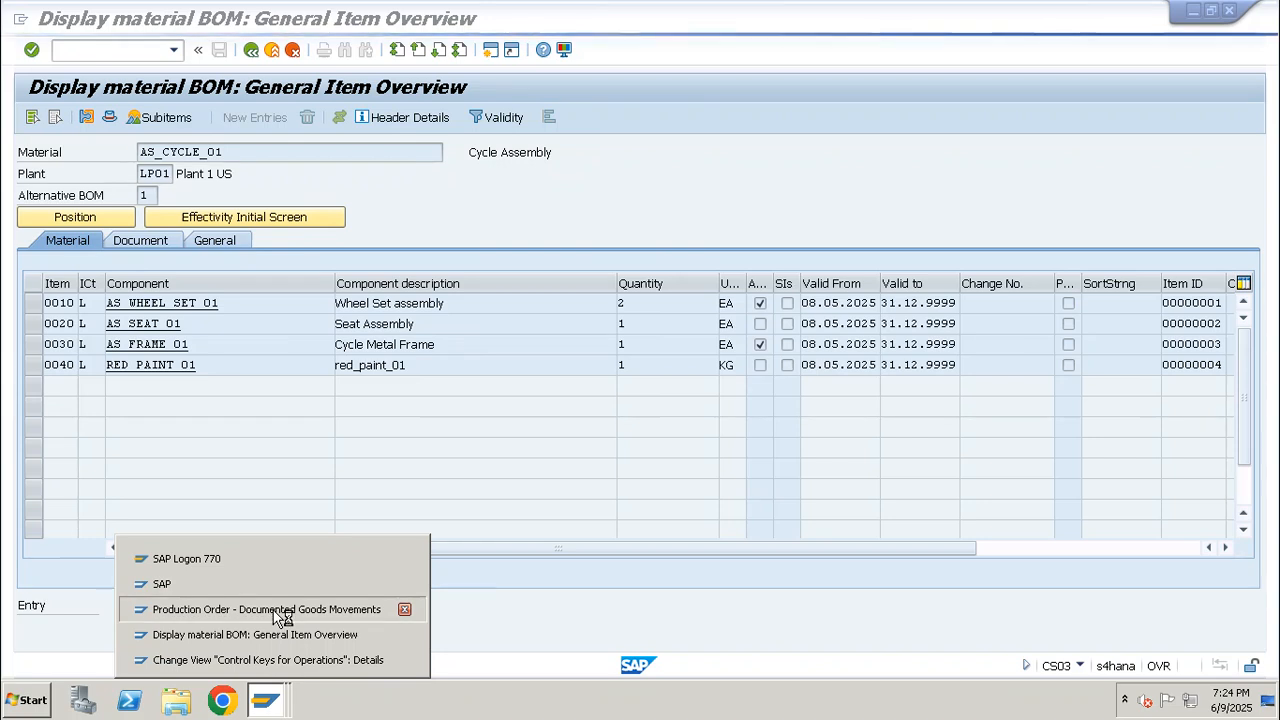
{"action": "left_click", "coordinate": [270, 609]}
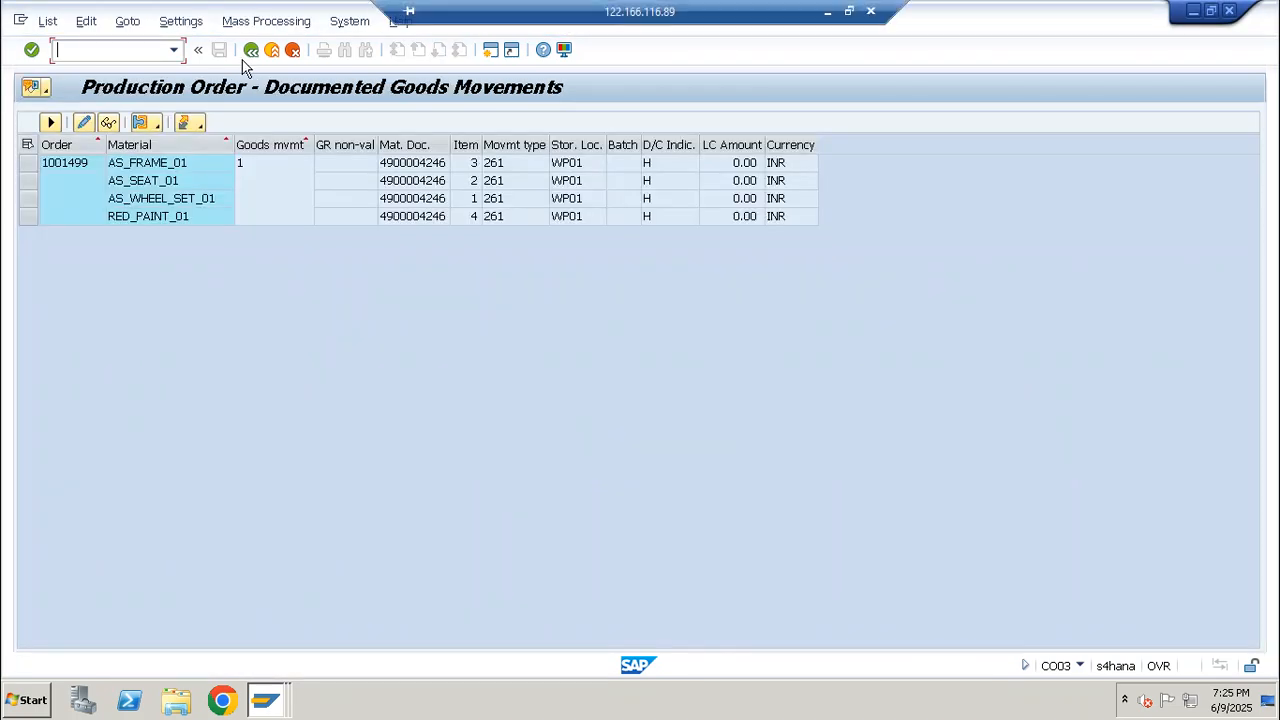
{"action": "left_click", "coordinate": [264, 708]}
{"action": "left_click", "coordinate": [303, 612]}
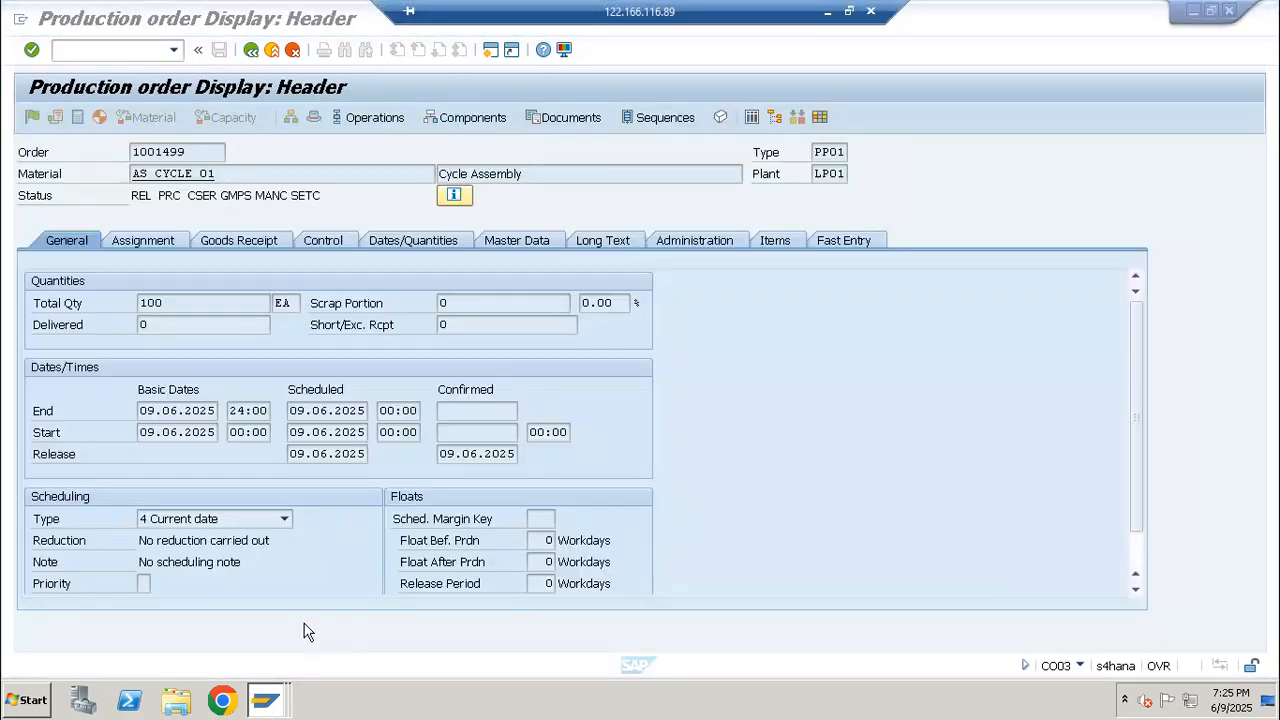
Start a new AS_CYCLE_01 order in CO01 for plant LP01 with quantity 8 and scheduling type Current date
{"action": "left_click", "coordinate": [136, 52]}
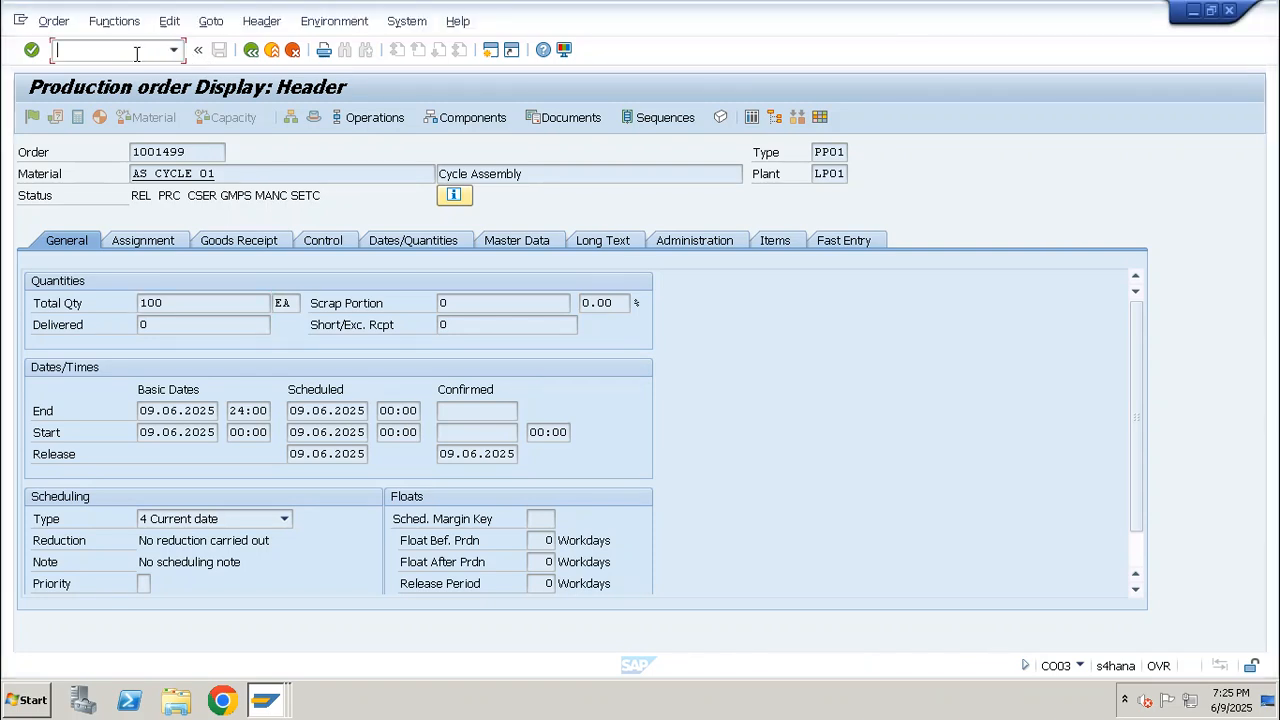
{"action": "type", "text": "/nco01"}
{"action": "key", "text": "Return"}
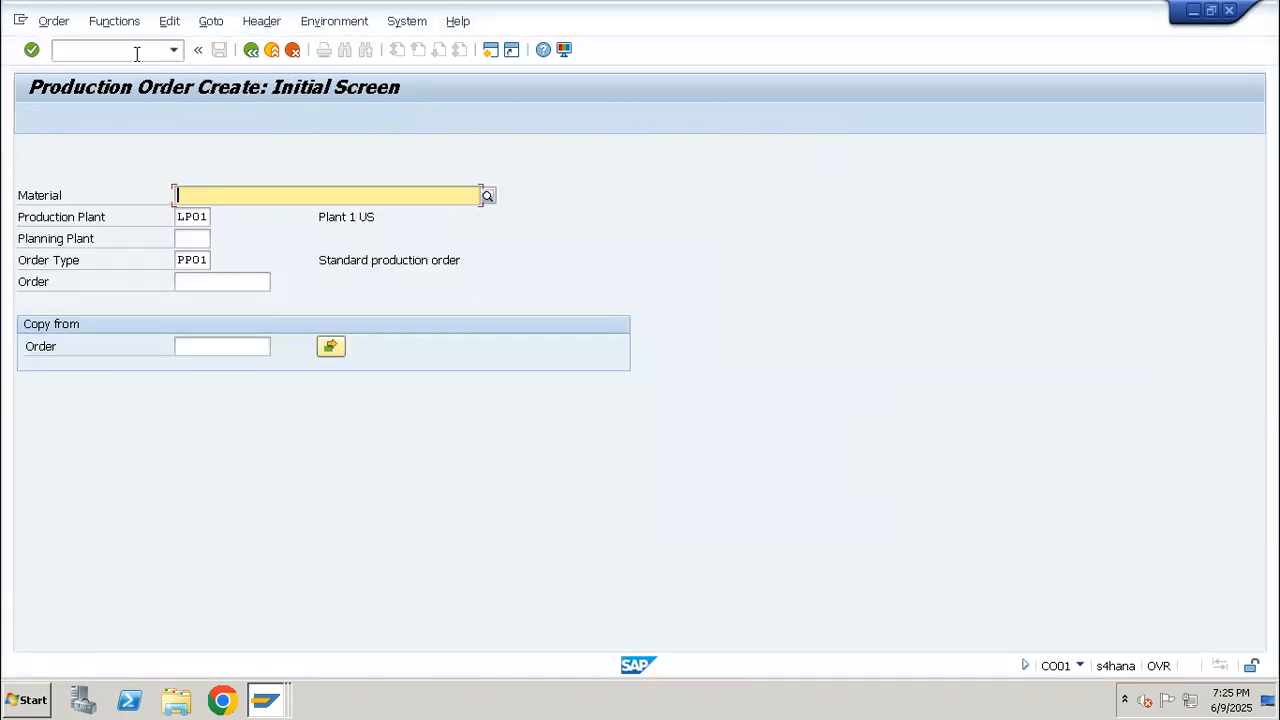
{"action": "key", "text": "Down"}
{"action": "key", "text": "Return"}
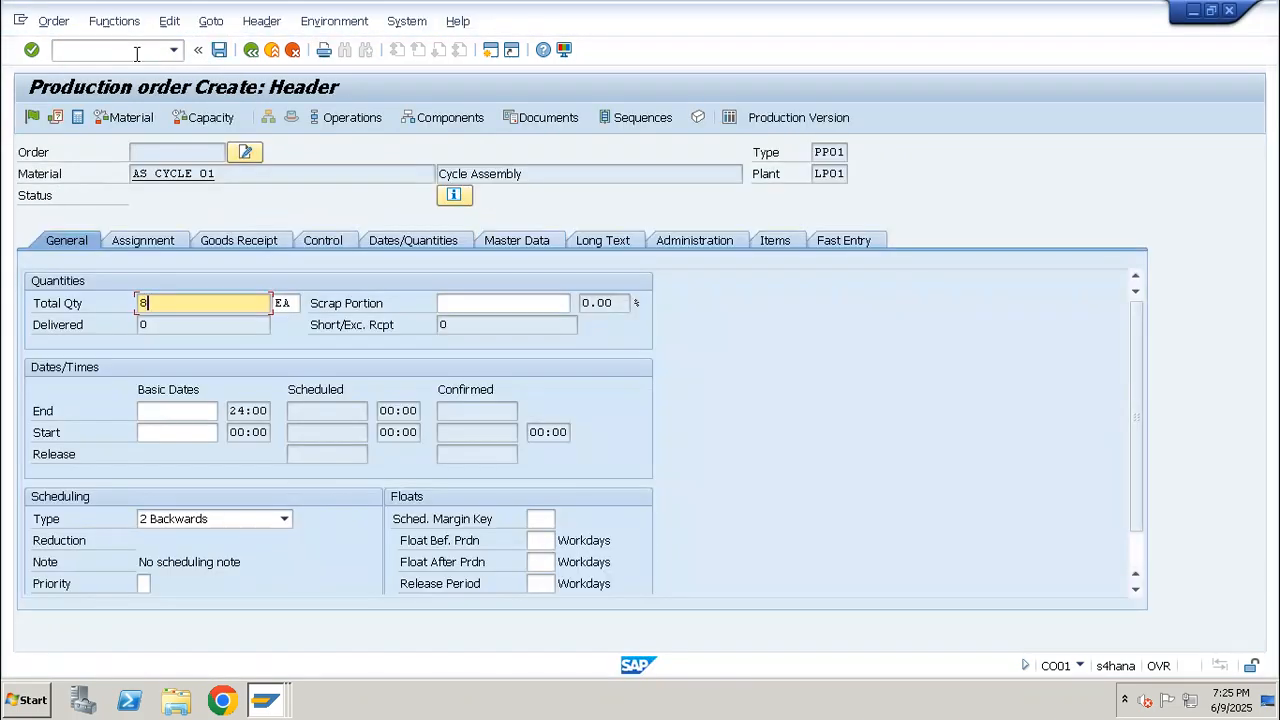
{"action": "key", "text": "Return"}
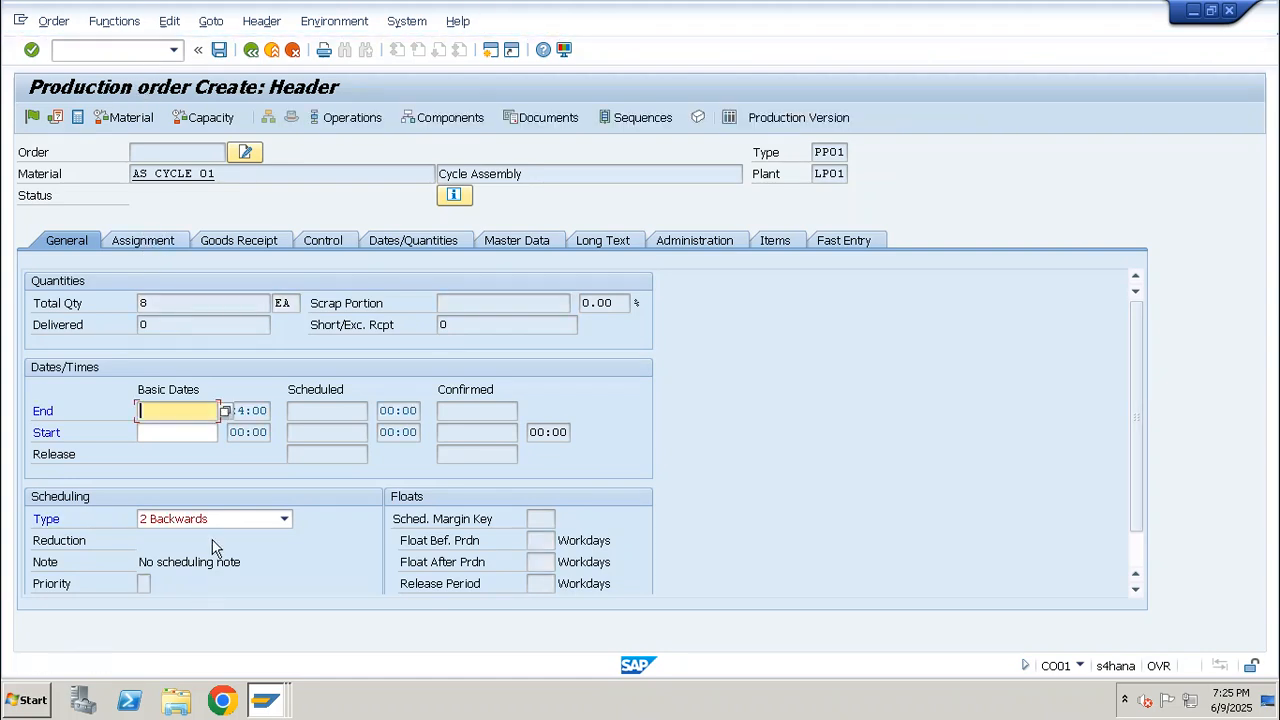
{"action": "left_click", "coordinate": [284, 518]}
{"action": "left_click", "coordinate": [181, 588]}
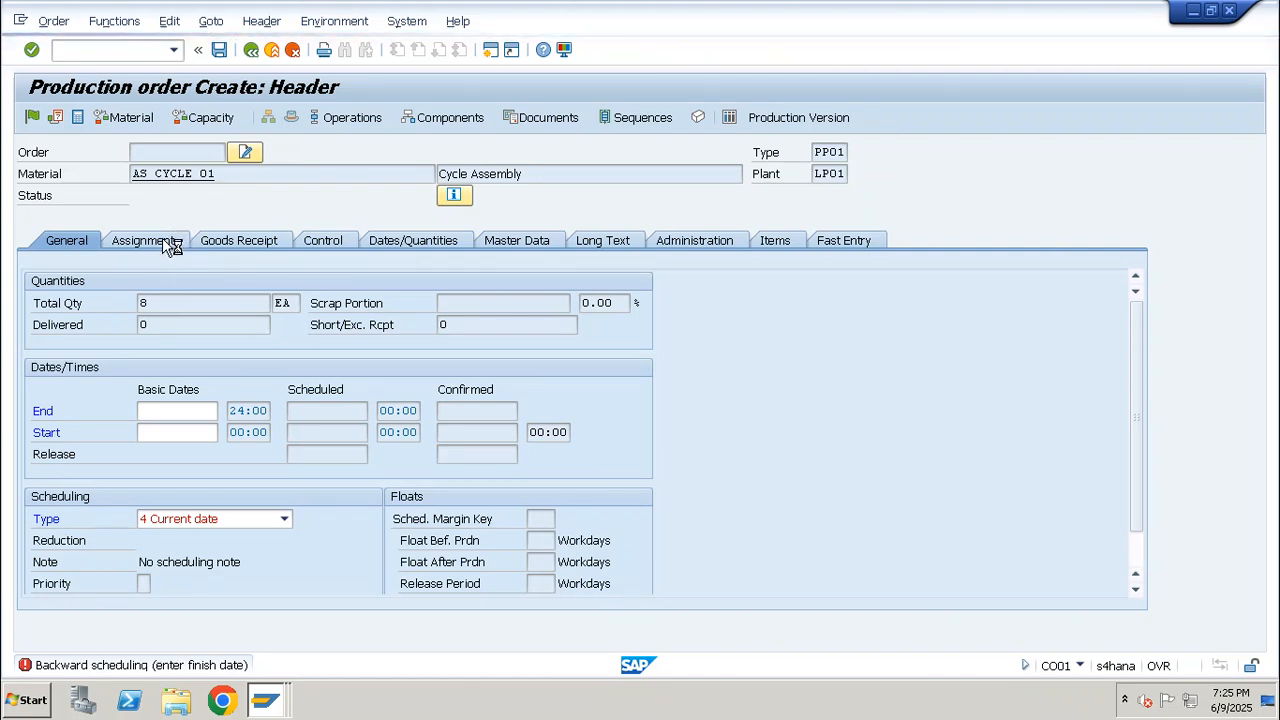
{"action": "key", "text": "Return"}
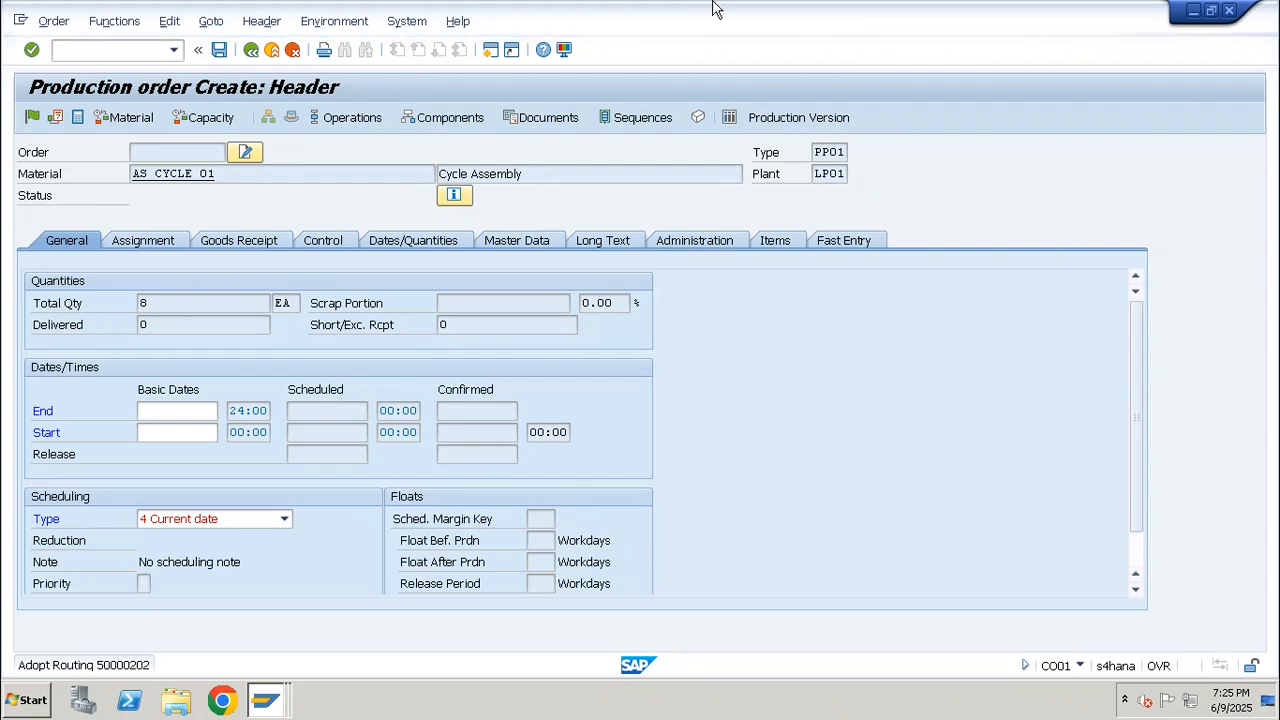
Switch to Excel, review the Production Order Execution notes down to the material stock transaction codes, and return to SAP
{"action": "mouse_move", "coordinate": [713, 9]}
{"action": "left_click", "coordinate": [829, 12]}
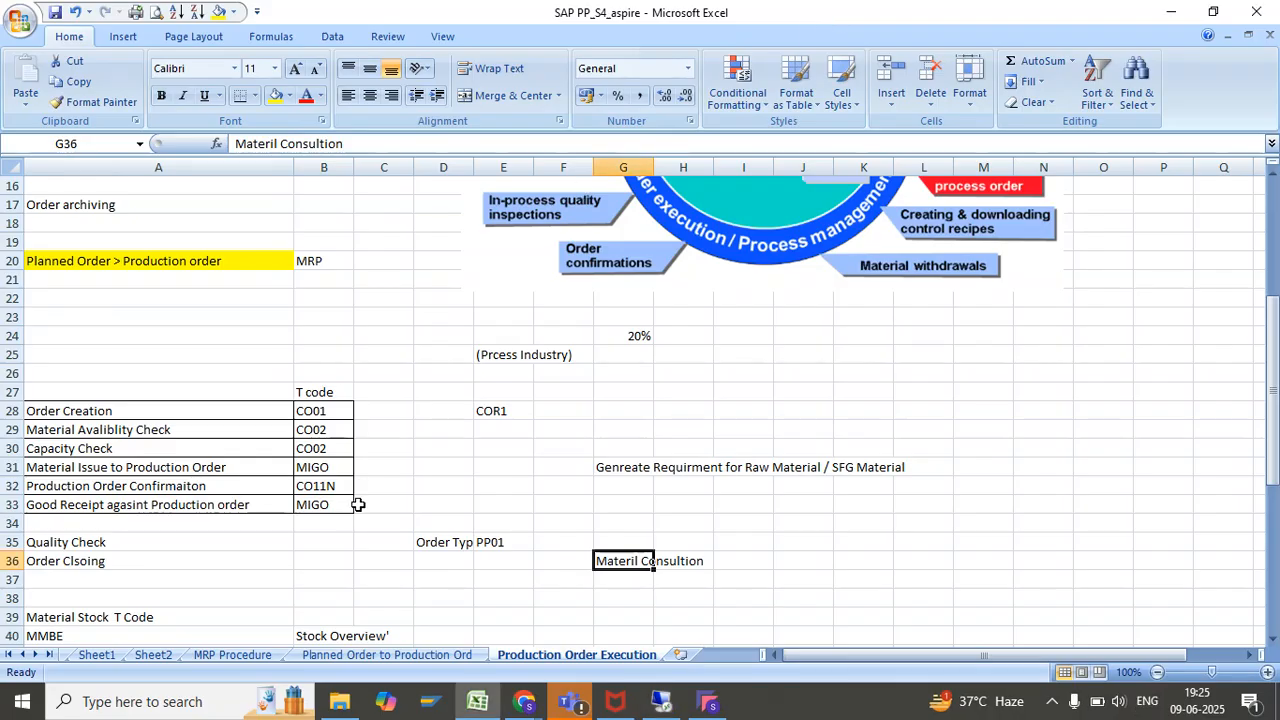
{"action": "scroll", "coordinate": [377, 534], "scroll_direction": "down", "scroll_amount": 2}
{"action": "scroll", "coordinate": [377, 534], "scroll_direction": "down", "scroll_amount": 2}
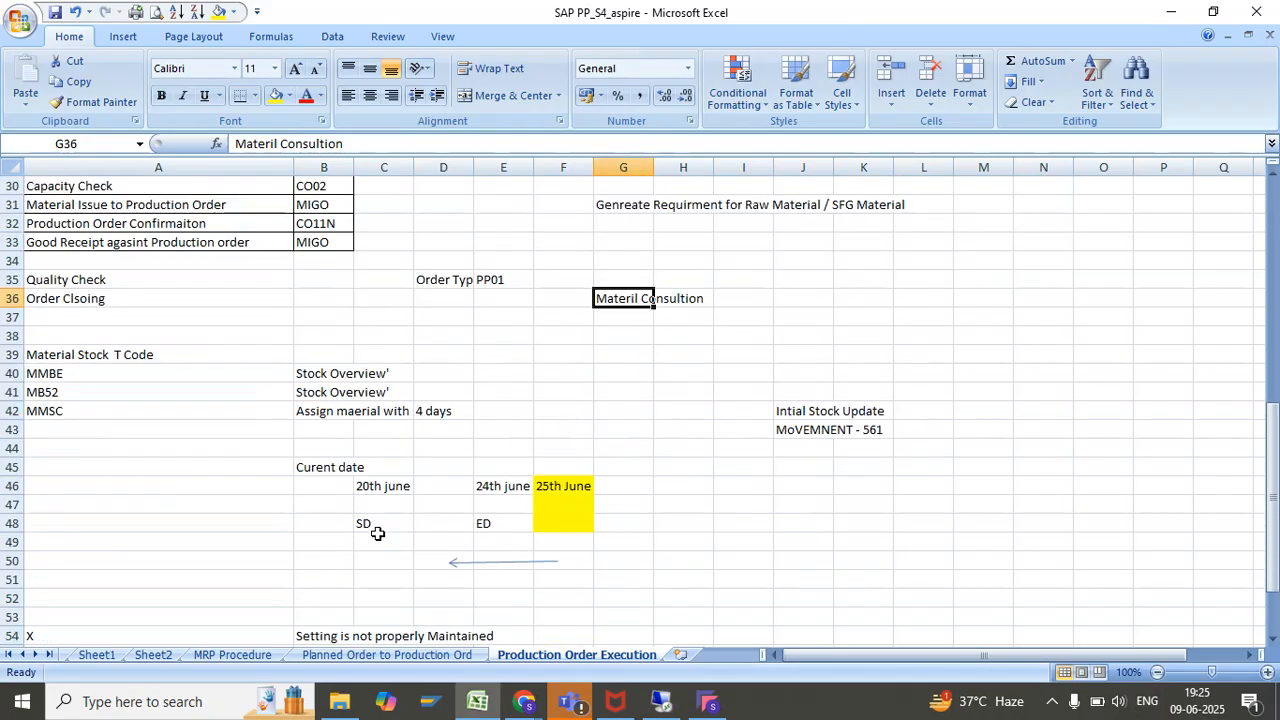
{"action": "left_click", "coordinate": [662, 702]}
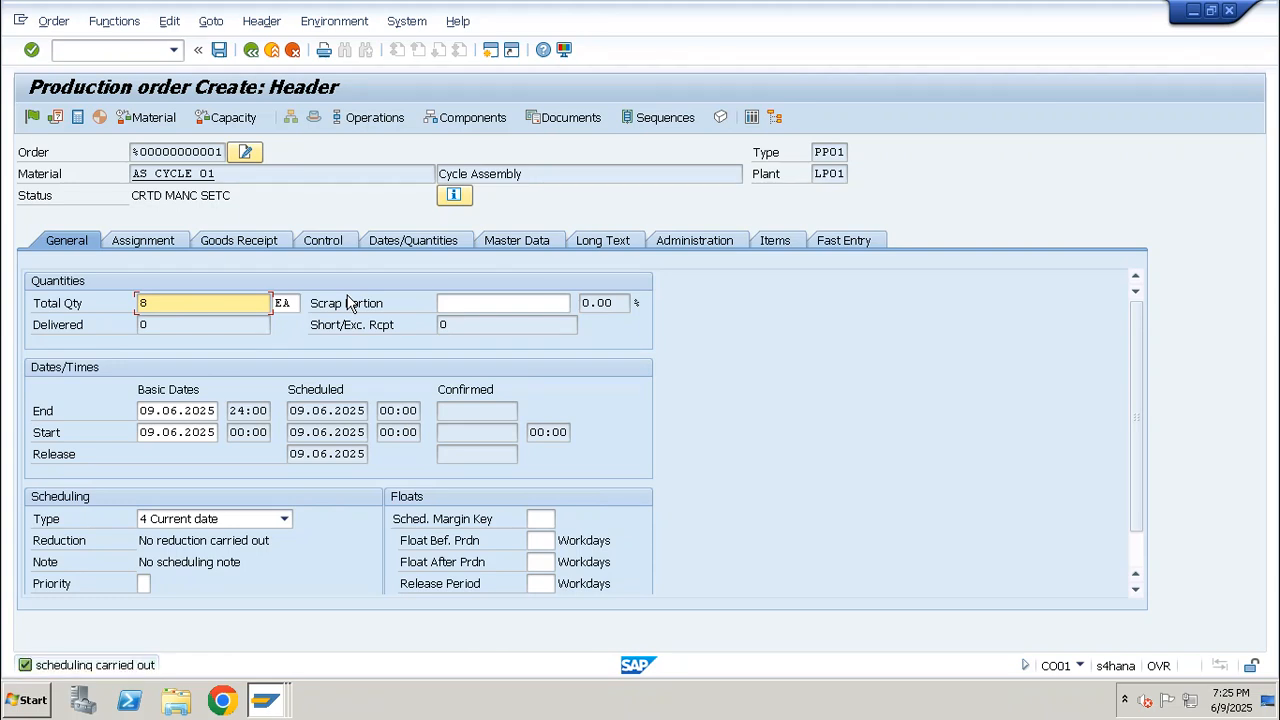
Assign profit center SAP-DUMMY in the assignment data of the new production order
{"action": "left_click", "coordinate": [142, 242]}
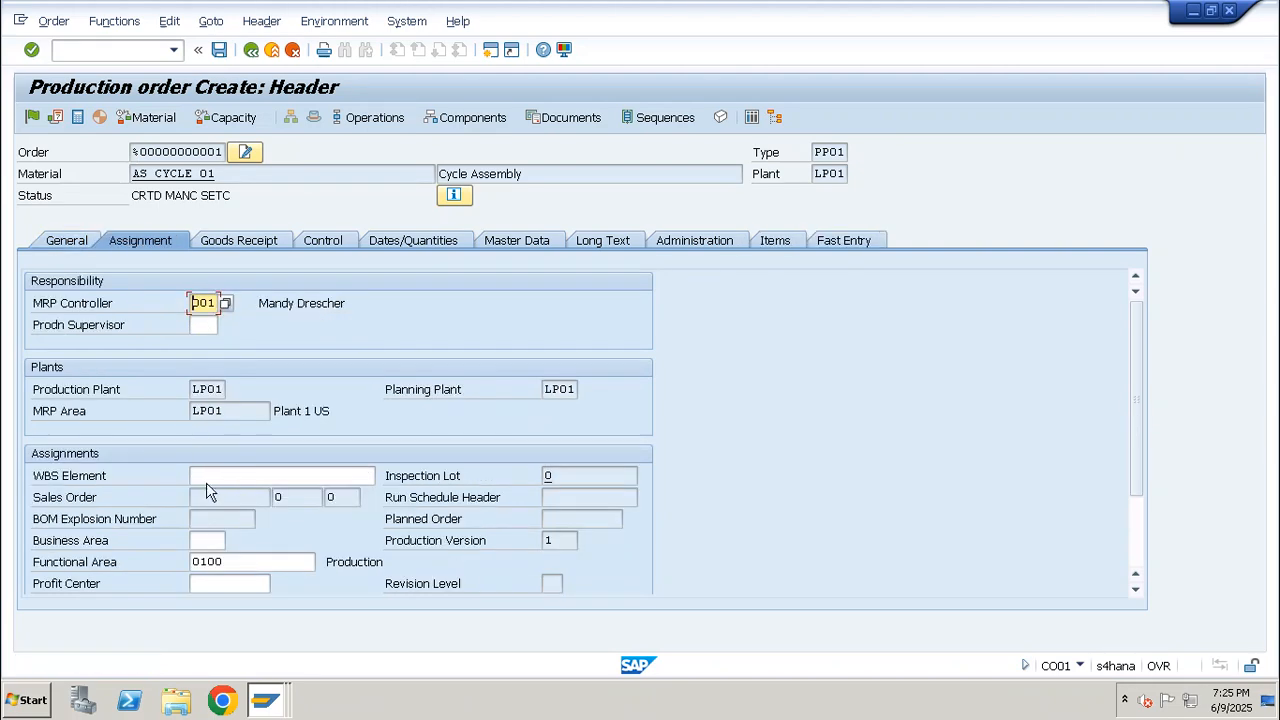
{"action": "left_click", "coordinate": [210, 583]}
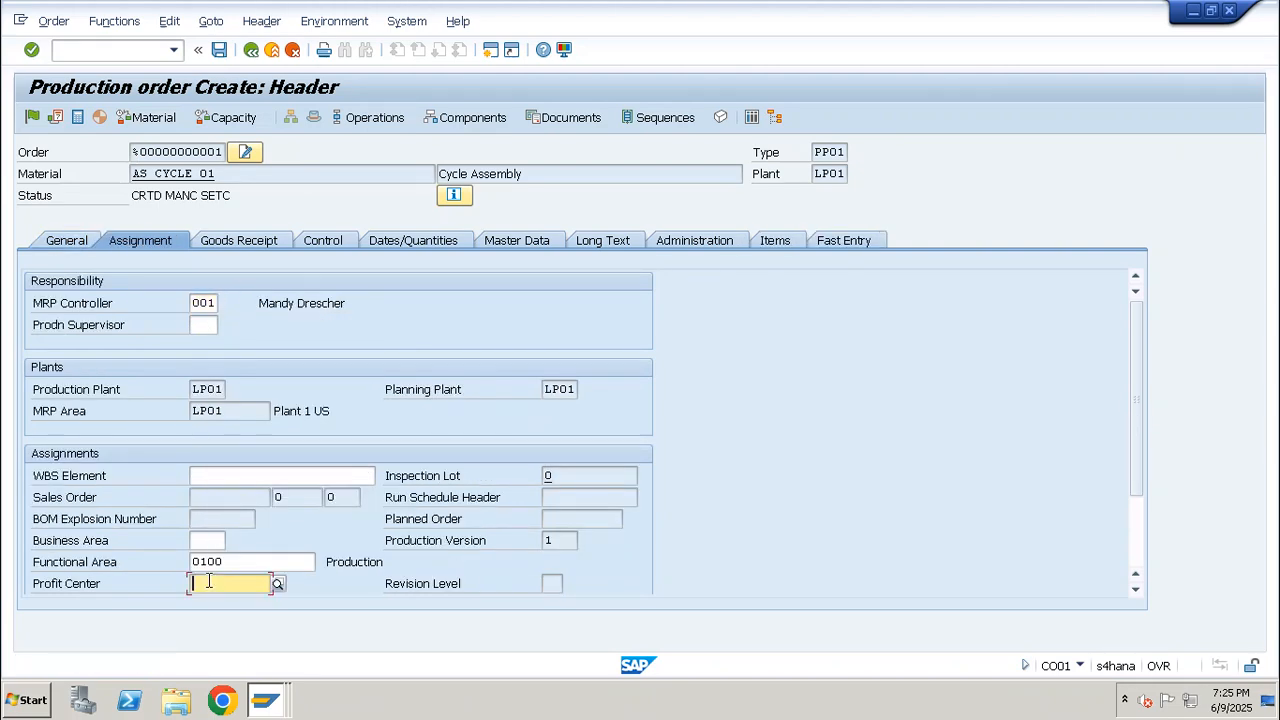
{"action": "key", "text": "space"}
{"action": "key", "text": "Down"}
{"action": "key", "text": "Return"}
{"action": "key", "text": "Return"}
Set the storage location of RED_PAINT_01 to WP01 in the component overview of the quantity 8 order
{"action": "left_click", "coordinate": [468, 118]}
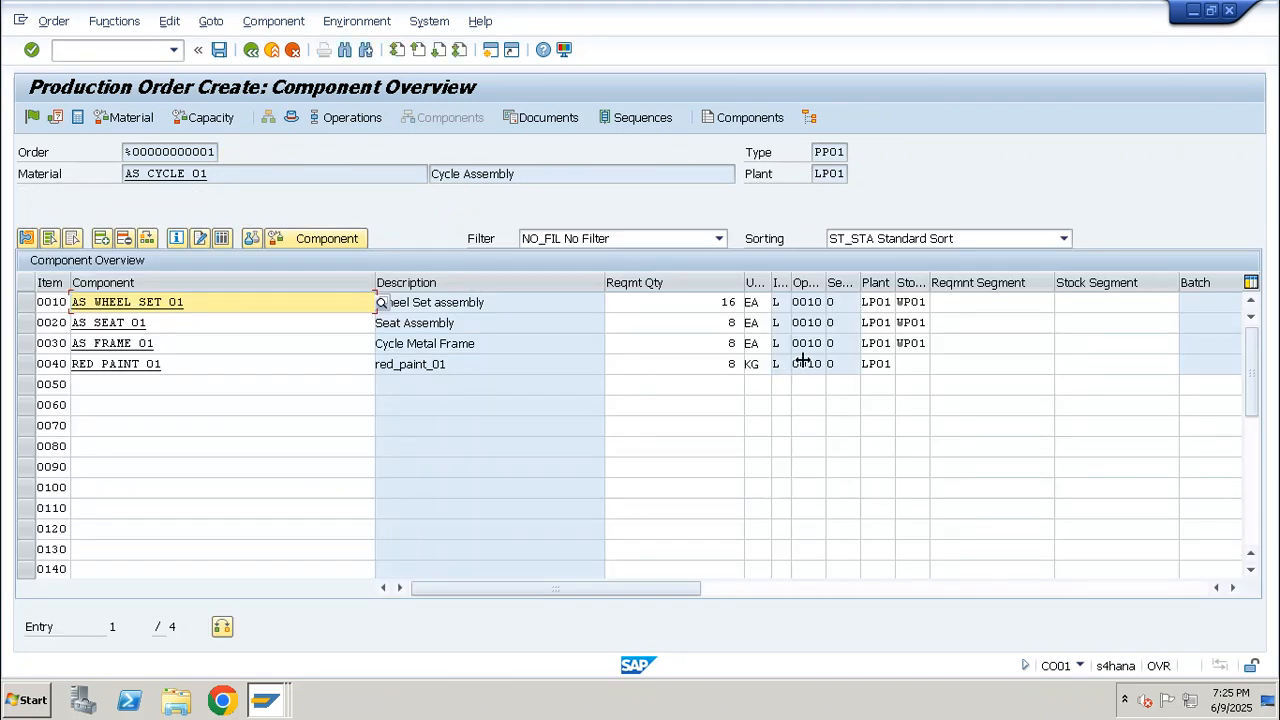
{"action": "left_click", "coordinate": [914, 364]}
{"action": "key", "text": "space"}
{"action": "key", "text": "Down"}
{"action": "key", "text": "Return"}
{"action": "key", "text": "Return"}
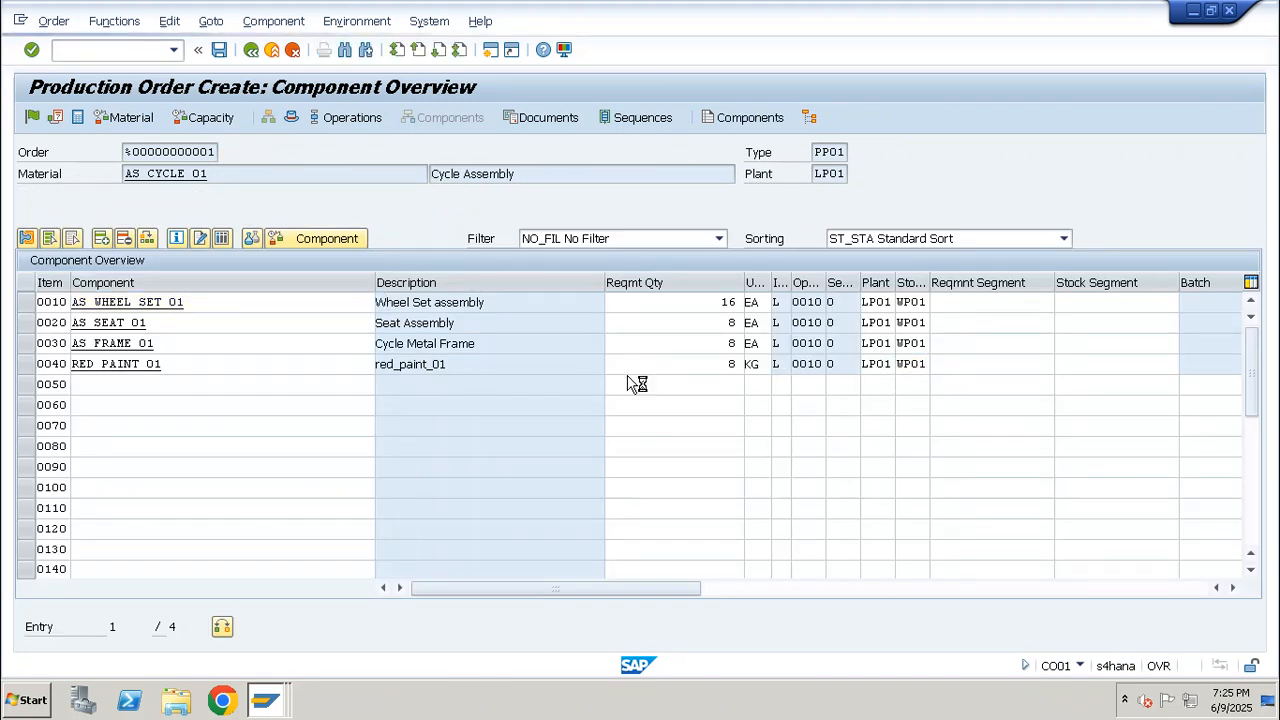
Return to the order header, release the quantity 8 order and save it despite the cost calculation error
{"action": "left_click", "coordinate": [293, 117]}
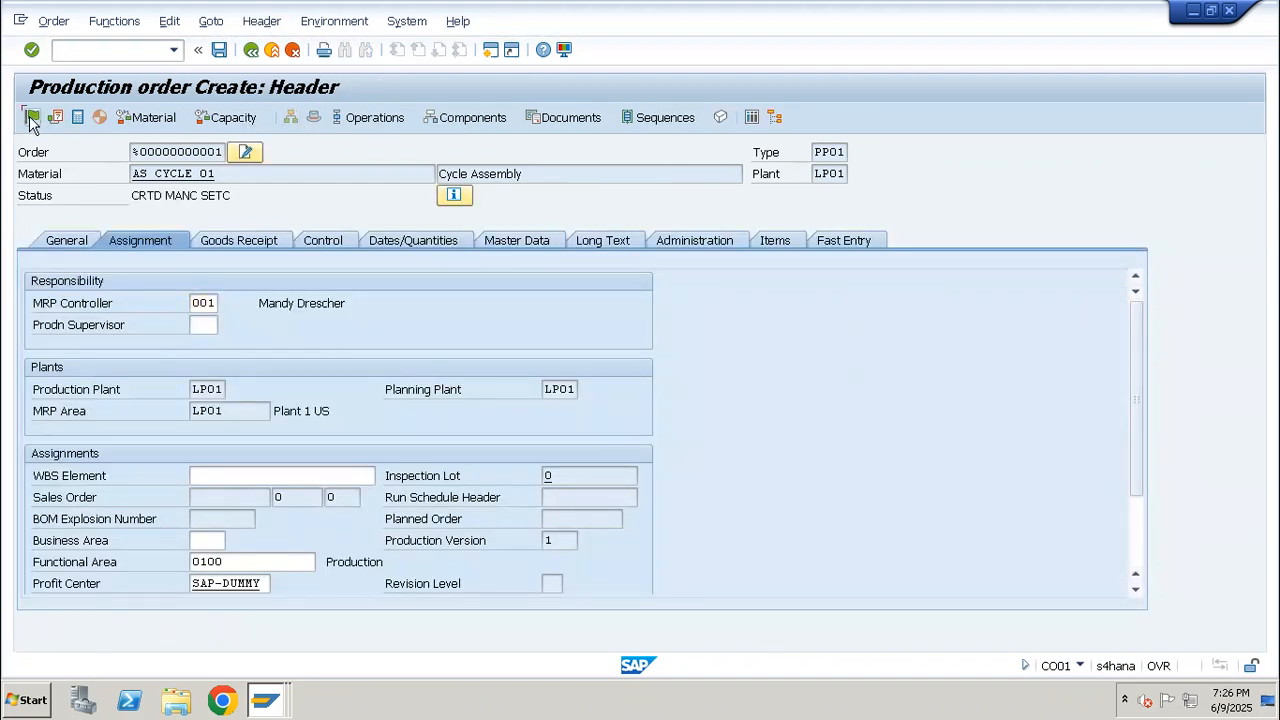
{"action": "left_click", "coordinate": [219, 49]}
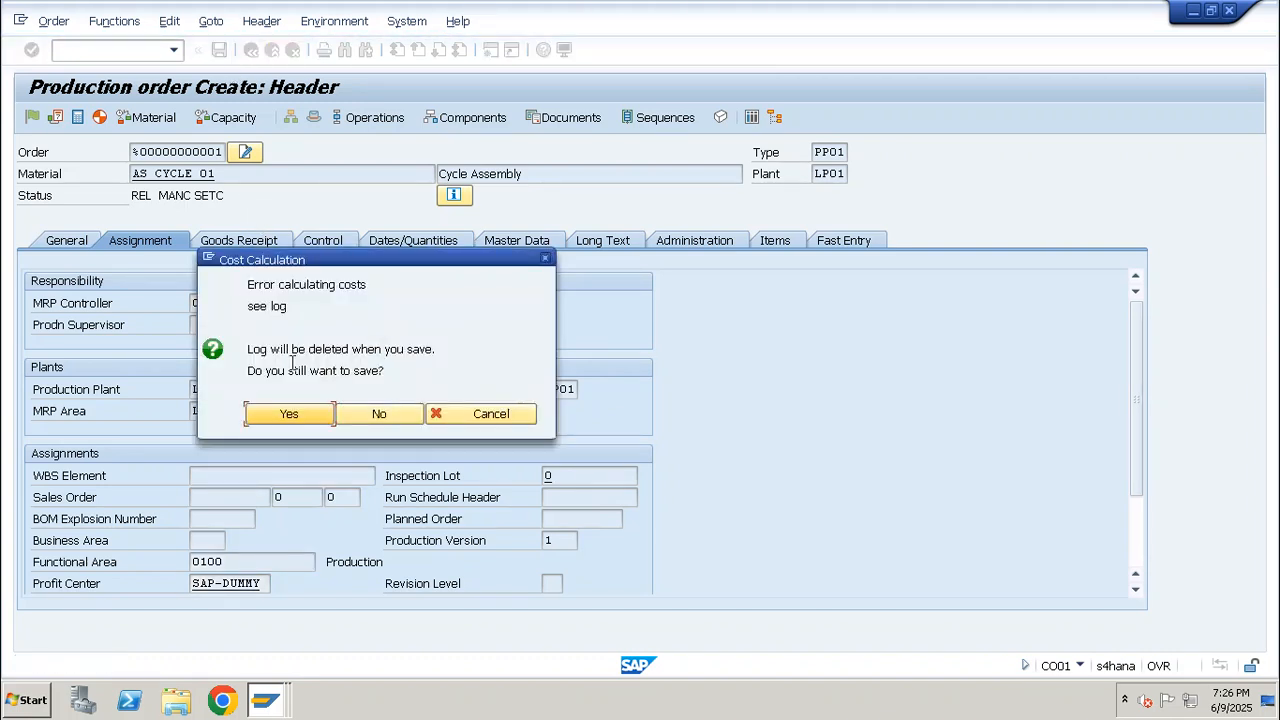
{"action": "left_click", "coordinate": [289, 415]}
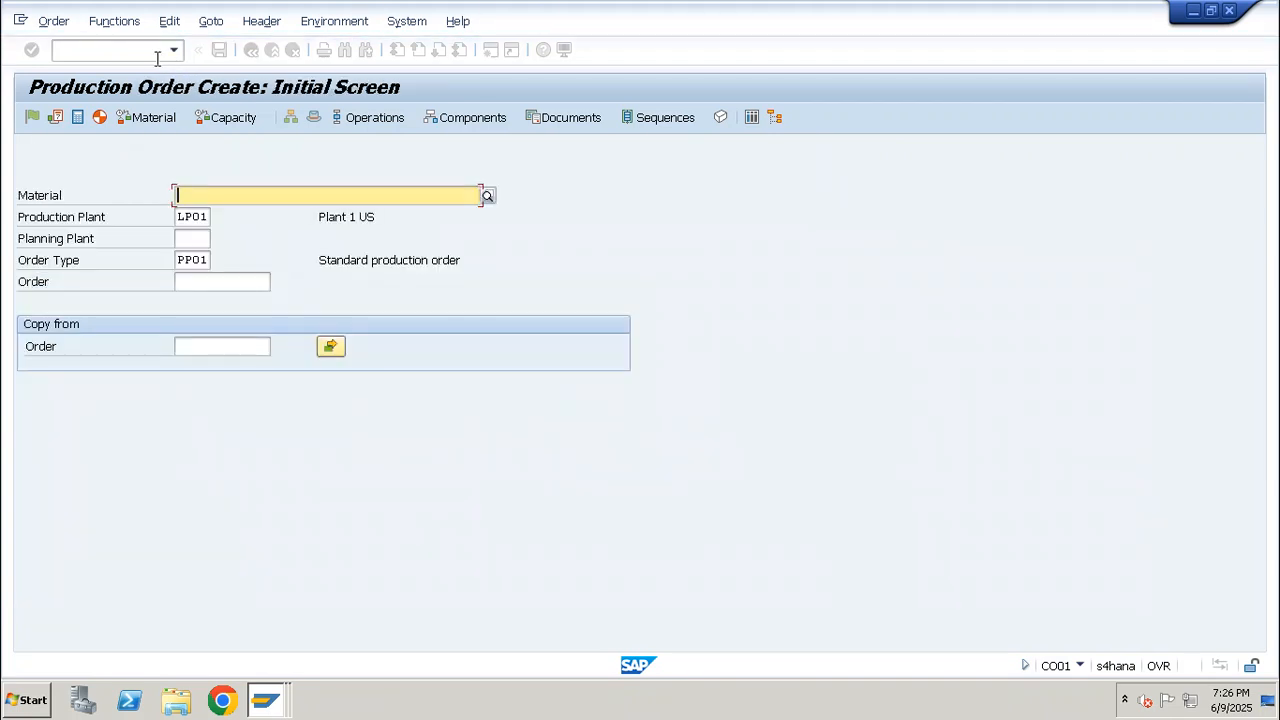
Enter a CO11N time ticket for the newly saved production order with a yield of 8 EA
{"action": "left_click", "coordinate": [111, 53]}
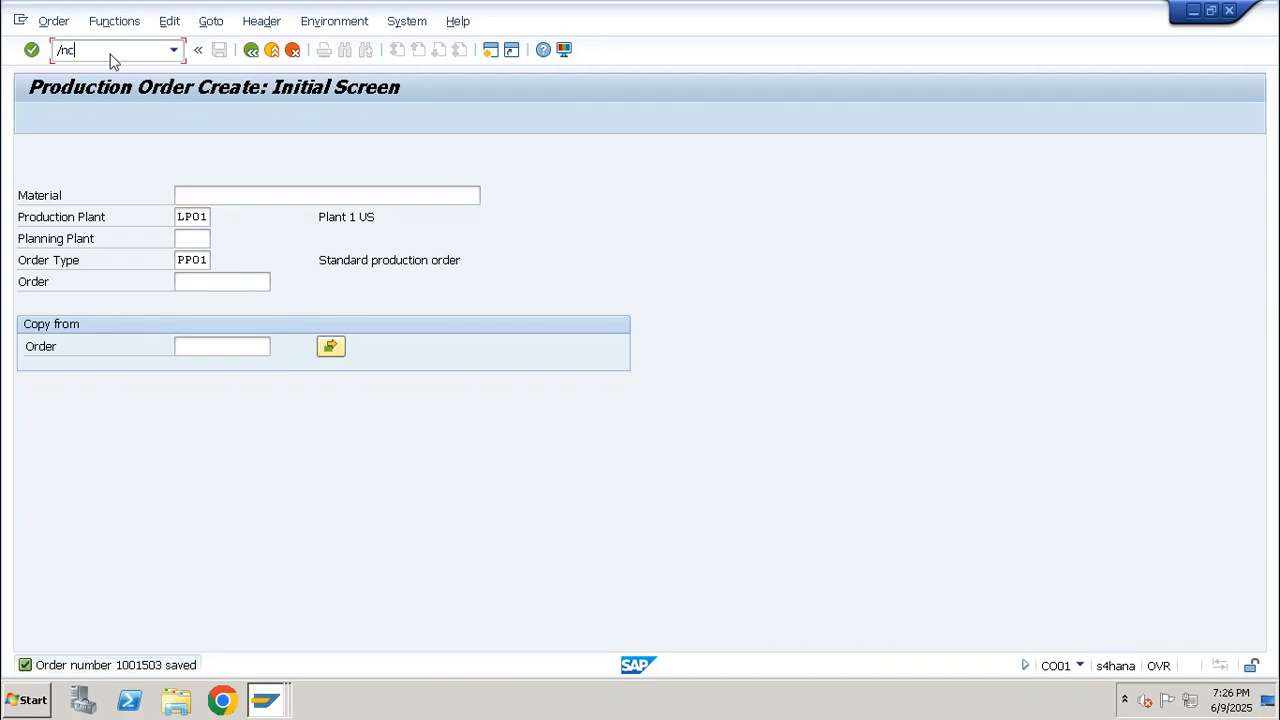
{"action": "key", "text": "Return"}
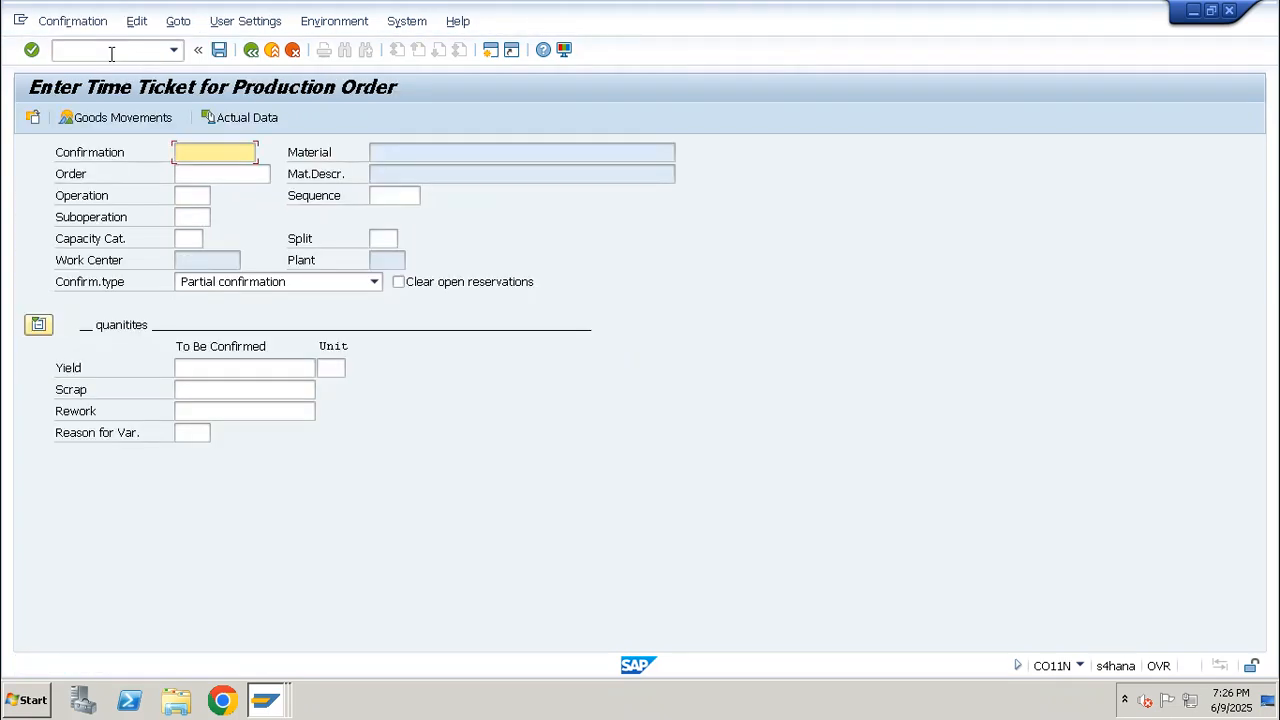
{"action": "type", "text": "1001503"}
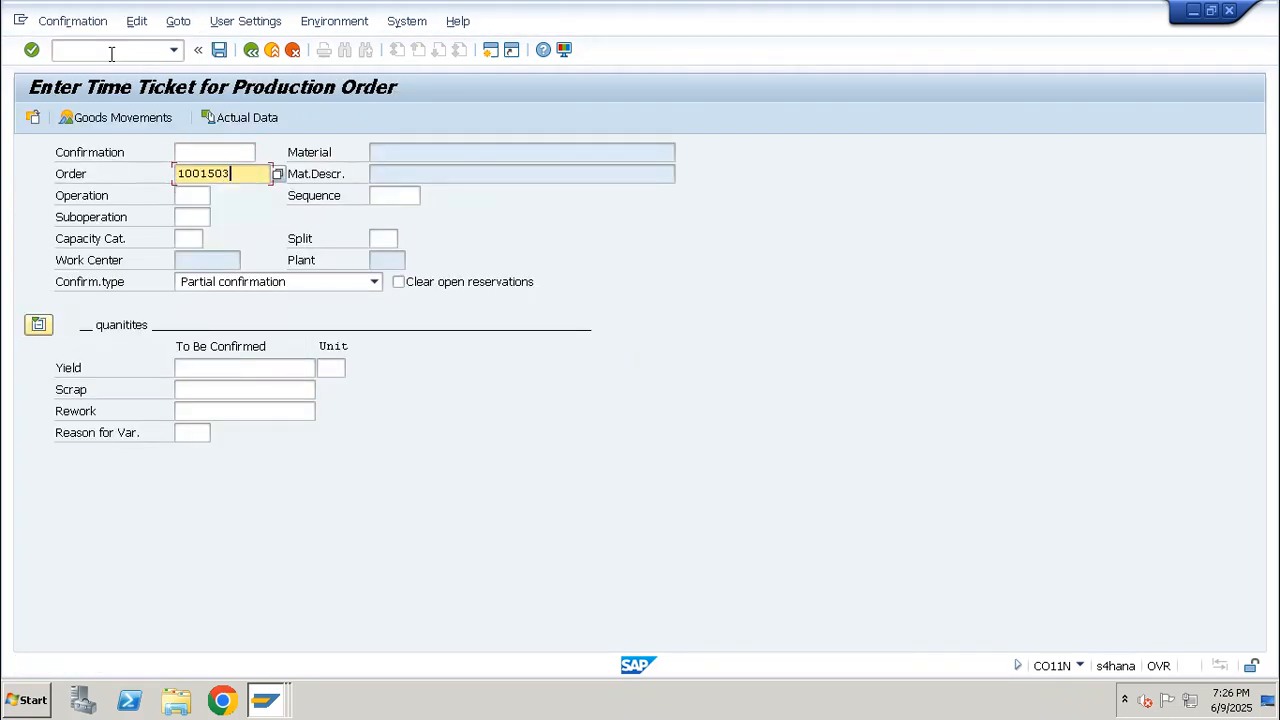
{"action": "key", "text": "Return"}
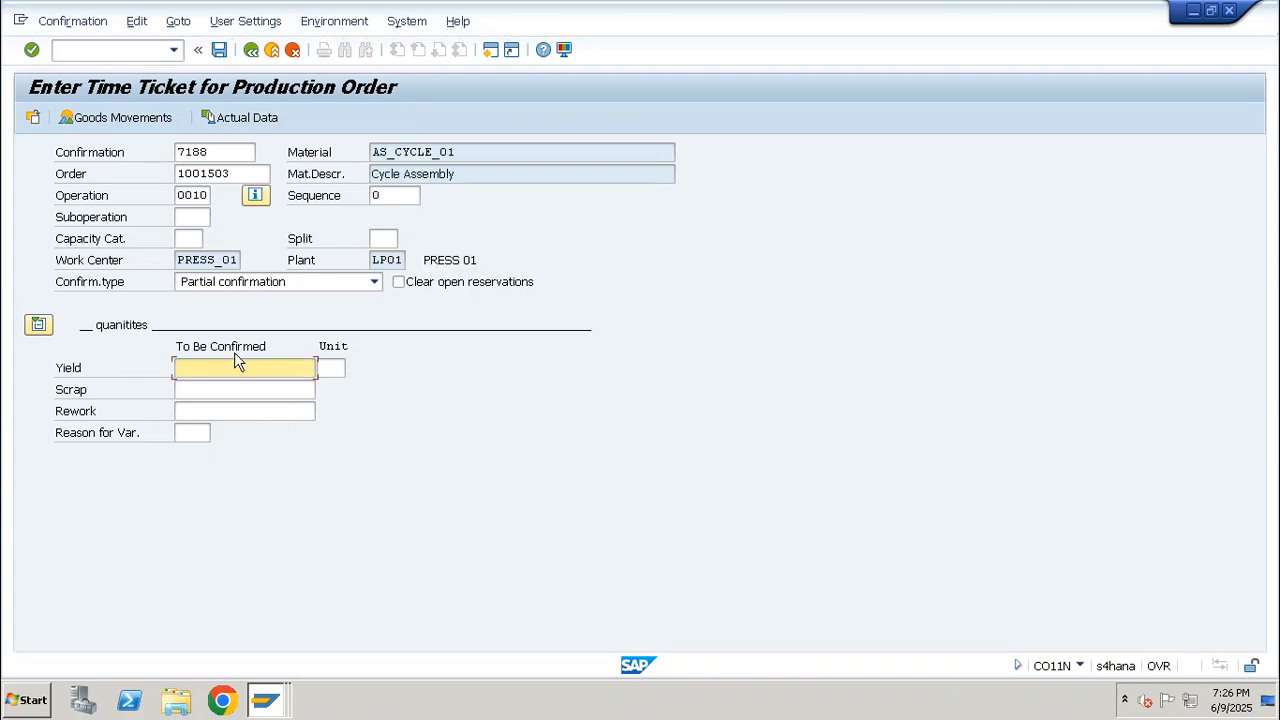
{"action": "type", "text": "8"}
{"action": "key", "text": "Return"}
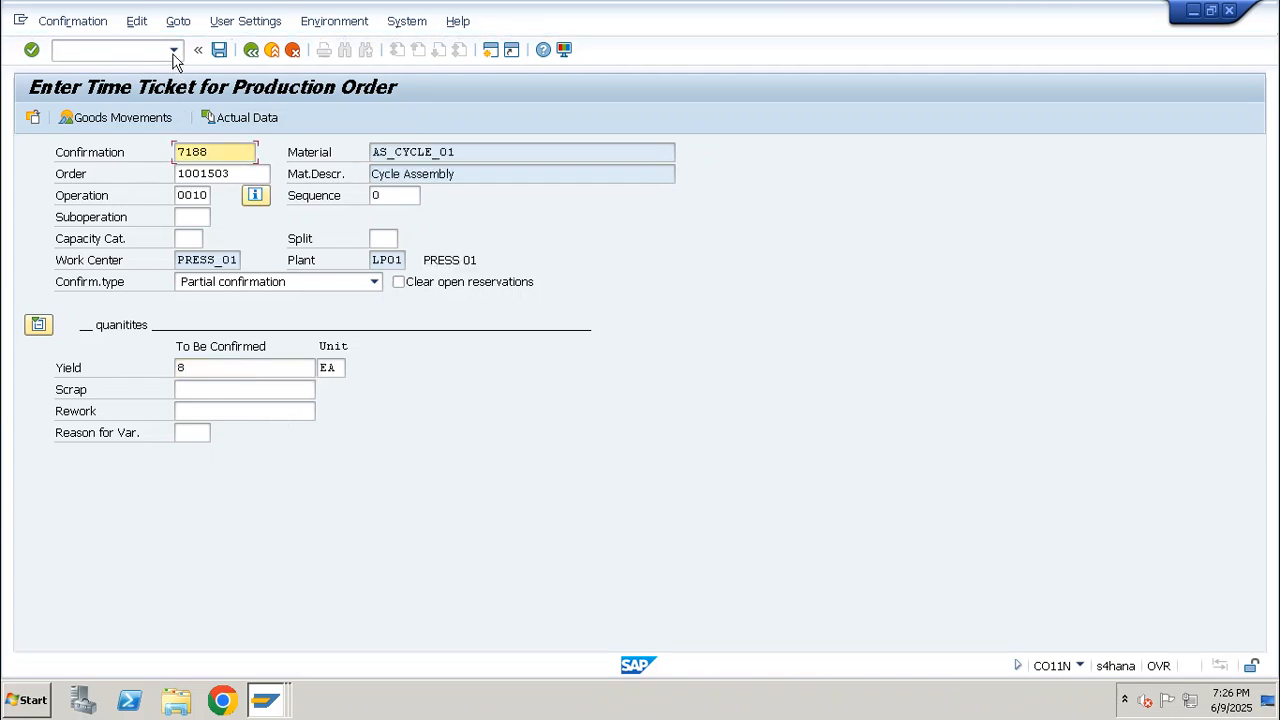
Open the confirmation's goods movements and select the AS_CYCLE_01 receipt and all four component issue items
{"action": "left_click", "coordinate": [138, 120]}
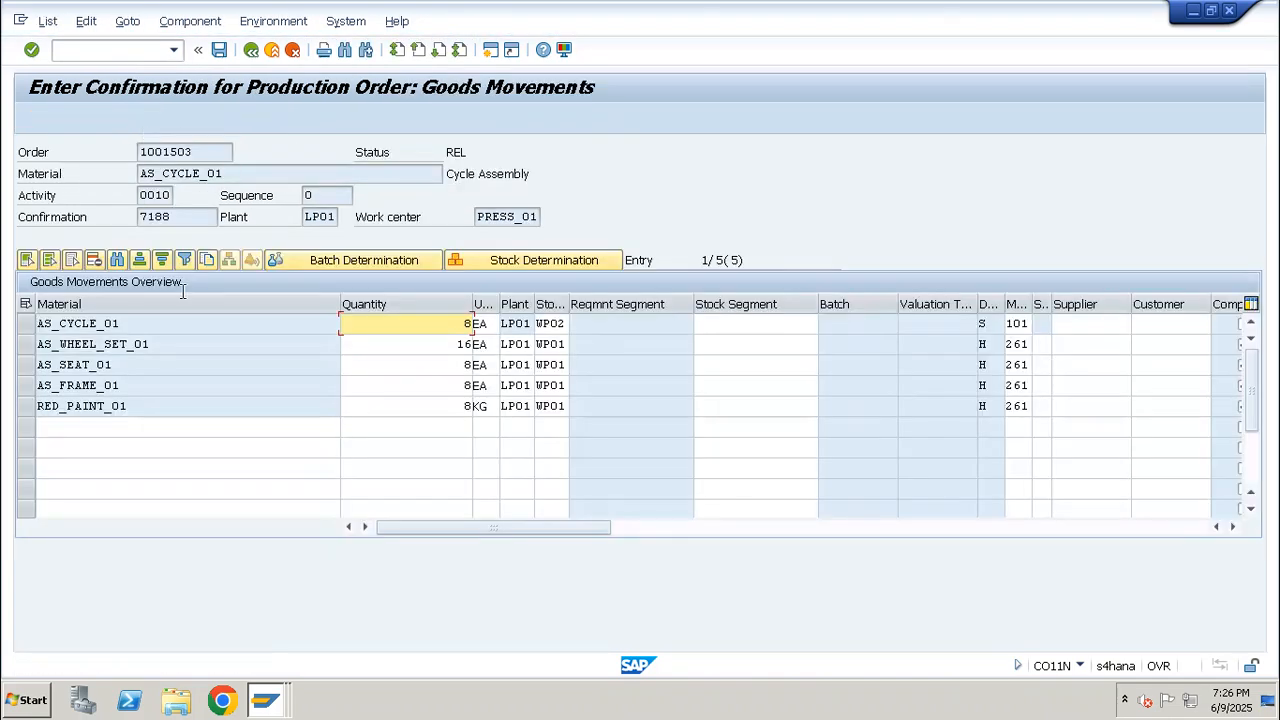
{"action": "left_click", "coordinate": [25, 323]}
{"action": "left_click", "coordinate": [26, 345]}
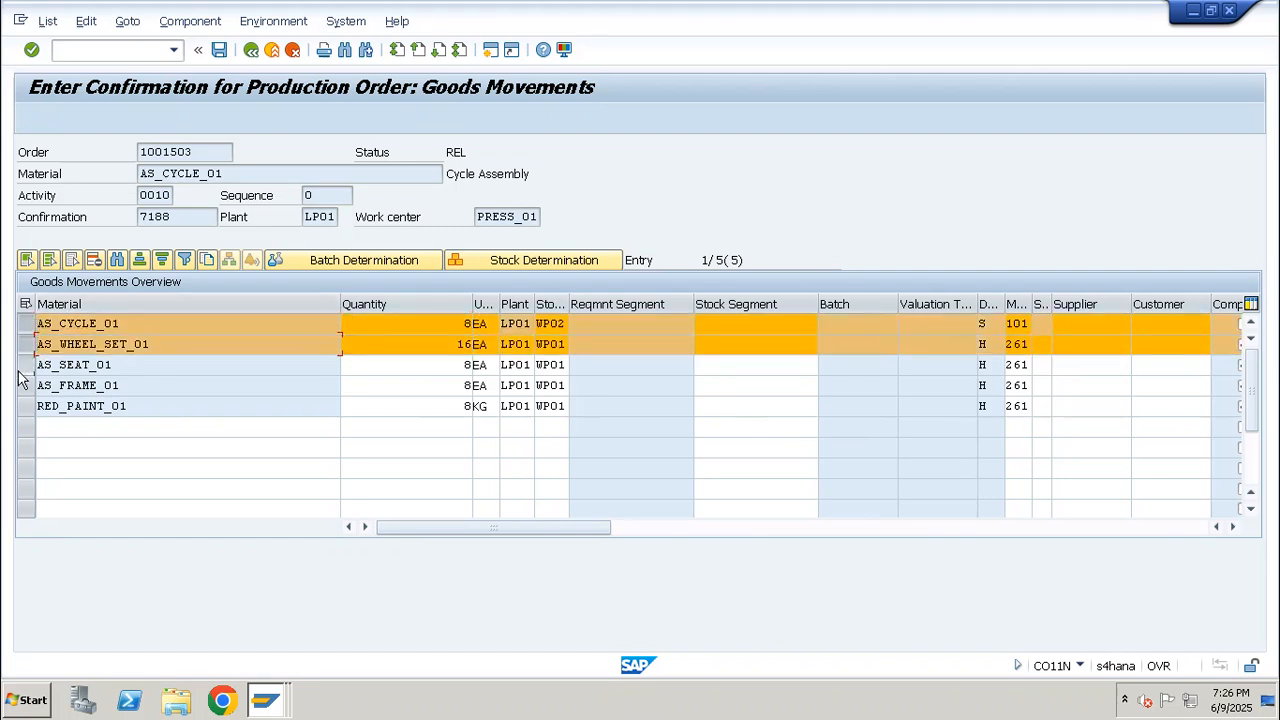
{"action": "left_click", "coordinate": [25, 365]}
{"action": "left_click", "coordinate": [25, 406]}
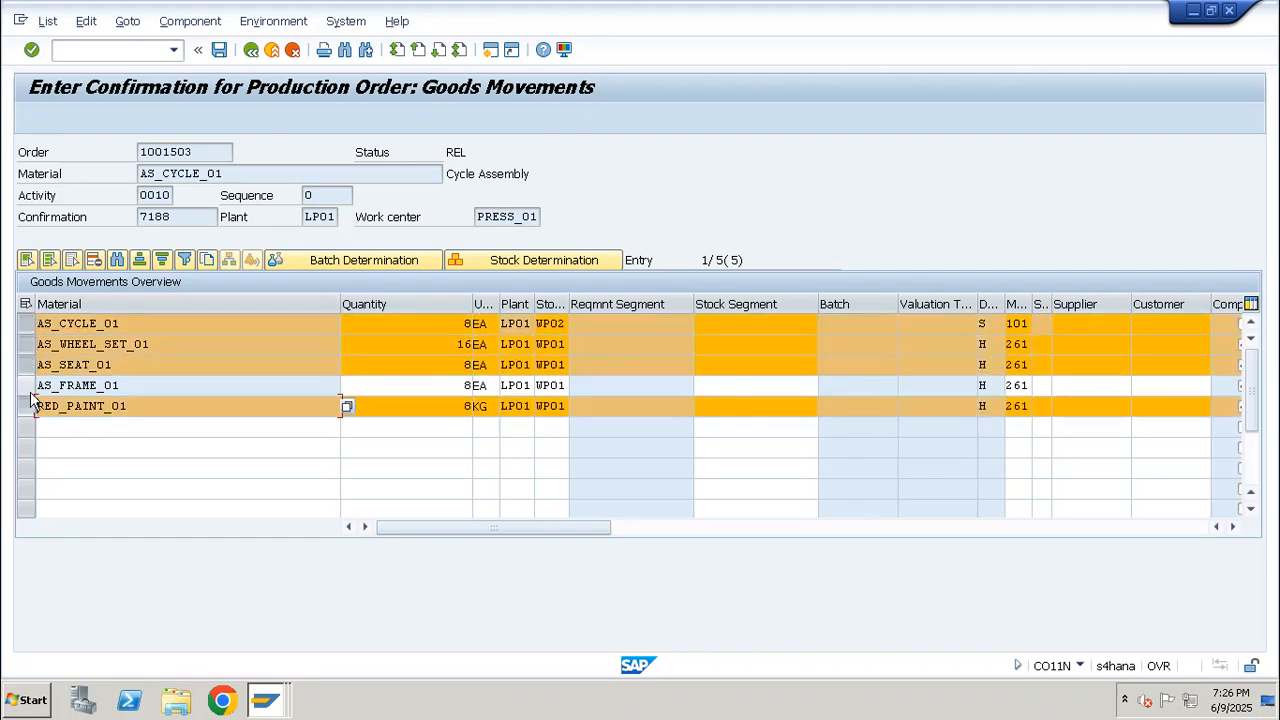
{"action": "left_click", "coordinate": [26, 387]}
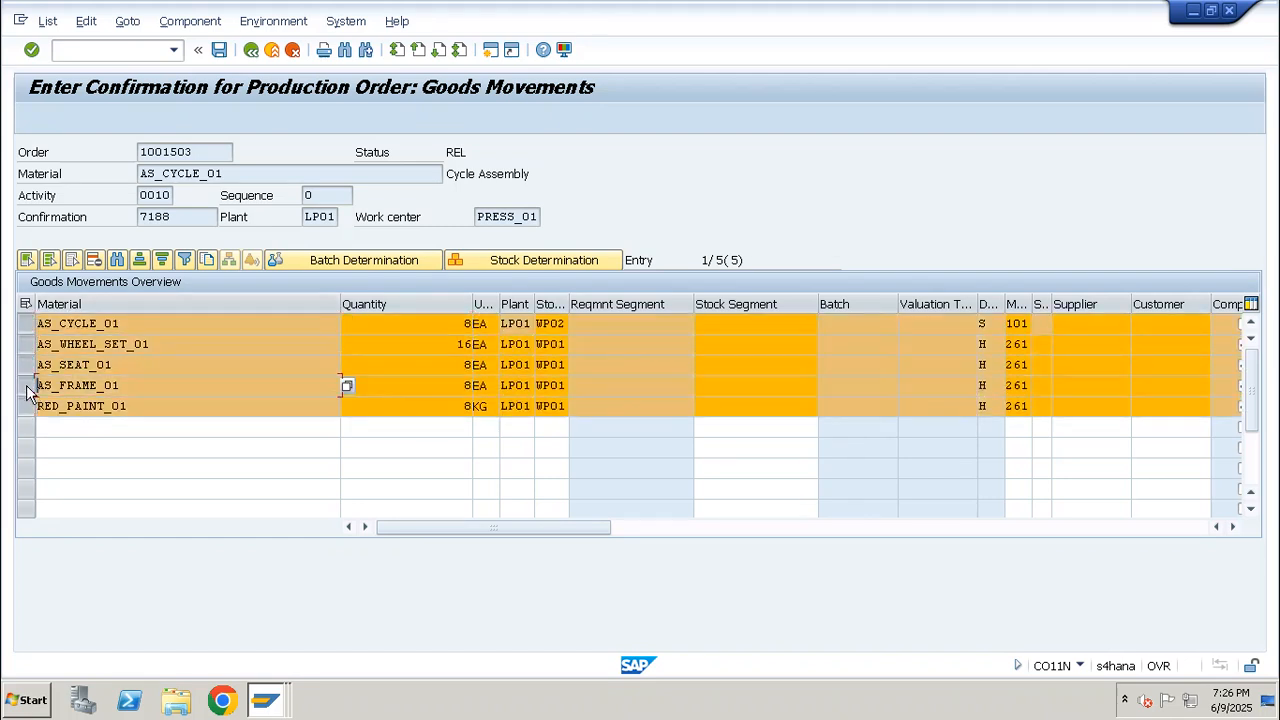
Save the confirmation with its goods movements, leaving the cost error log and agreeing to post despite the error
{"action": "left_click", "coordinate": [219, 50]}
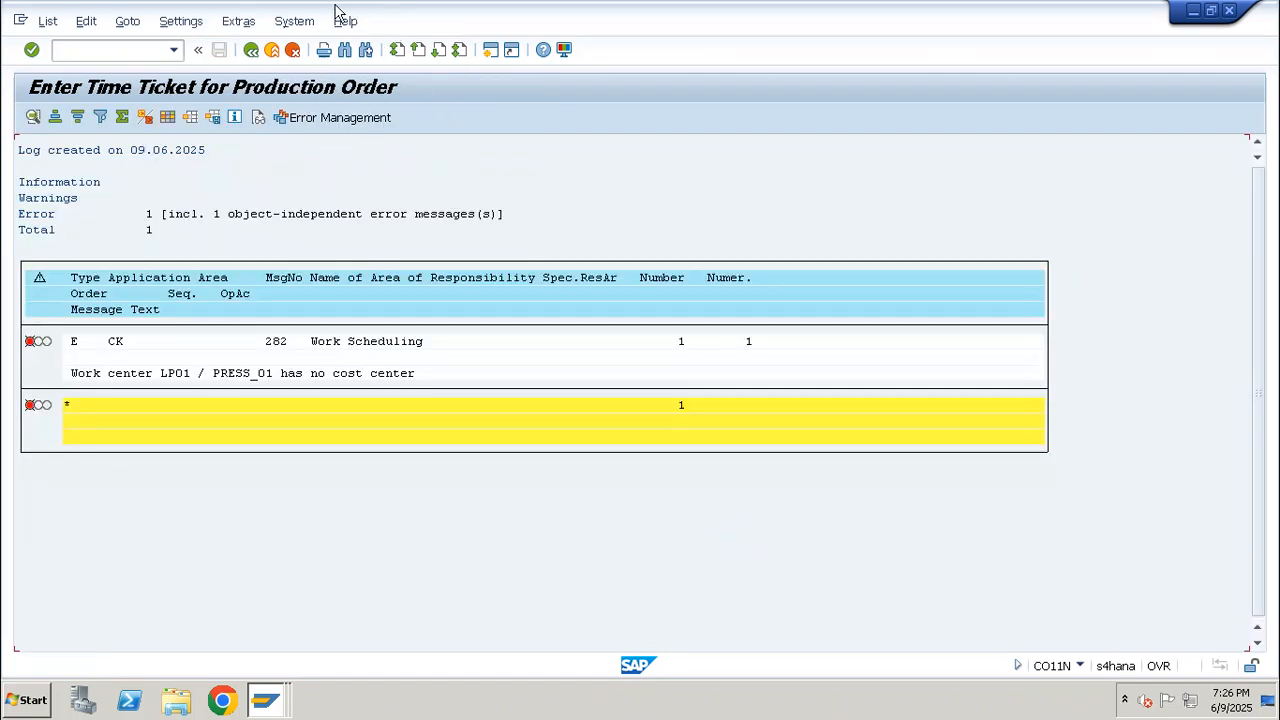
{"action": "left_click", "coordinate": [251, 50]}
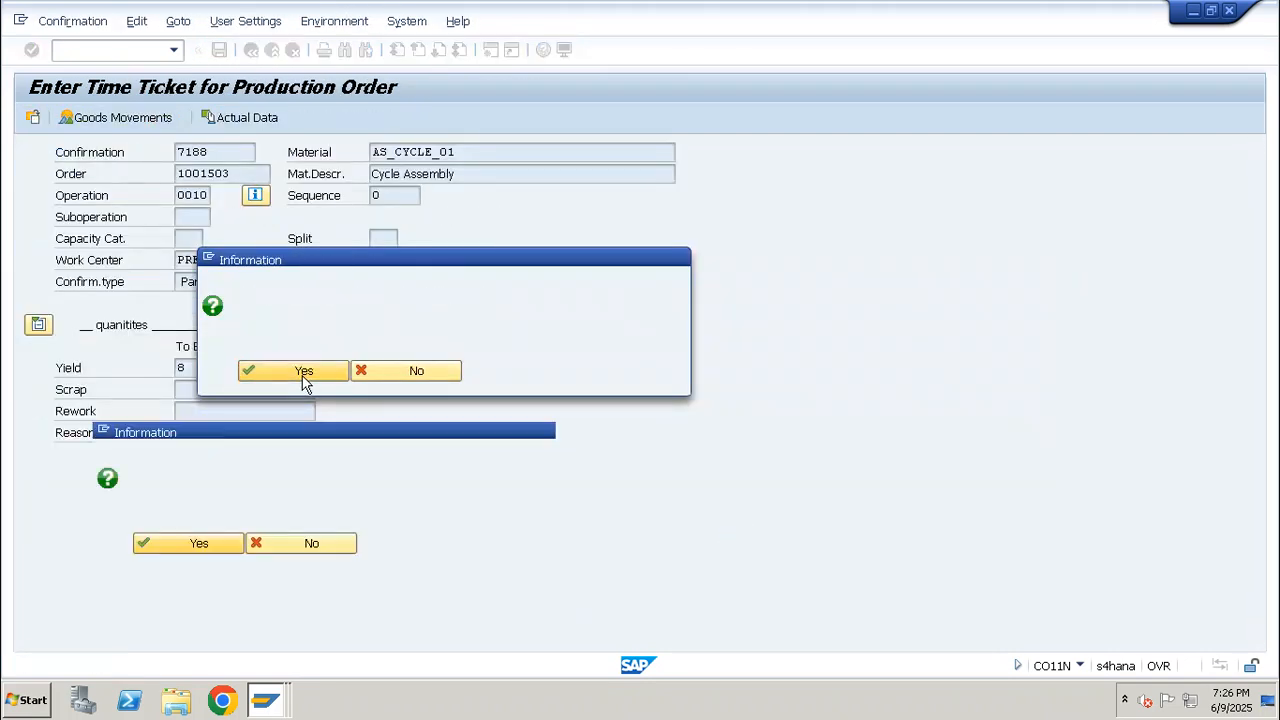
{"action": "left_click", "coordinate": [303, 376]}
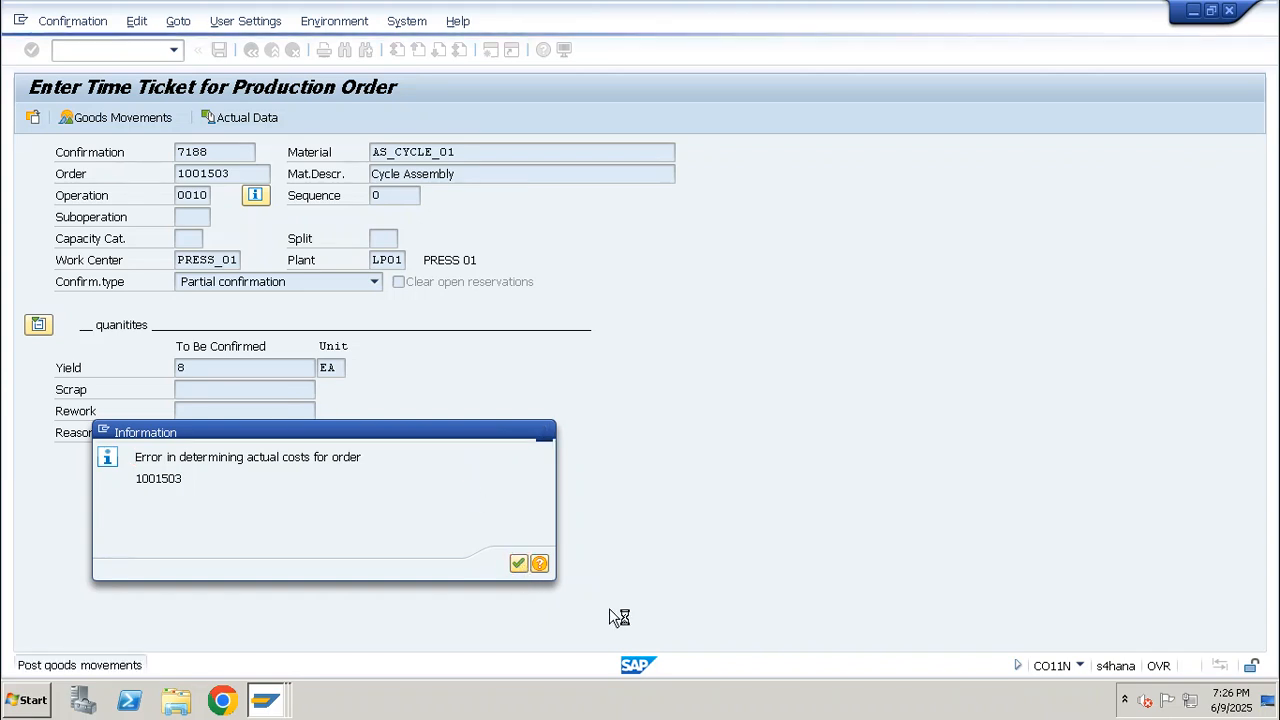
Acknowledge the actual cost error and display the confirmed order's documented goods movements from CO03
{"action": "key", "text": "Return"}
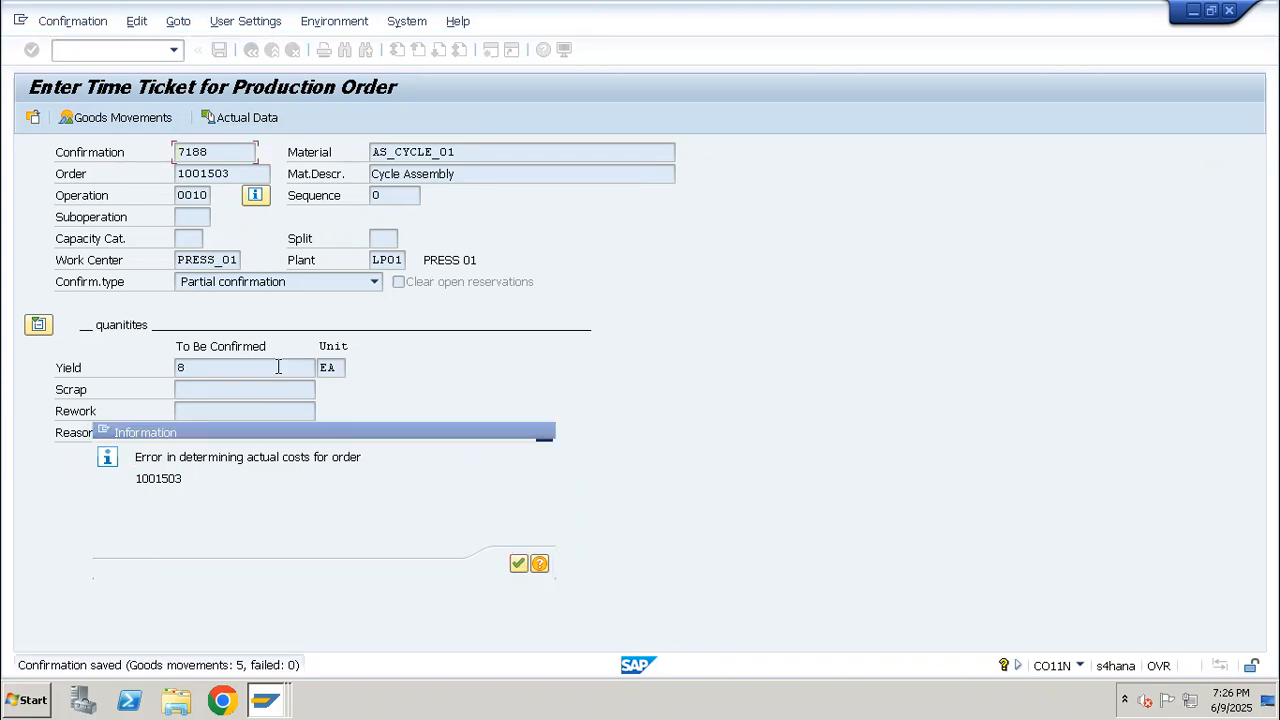
{"action": "left_click", "coordinate": [101, 51]}
{"action": "type", "text": "/nco0"}
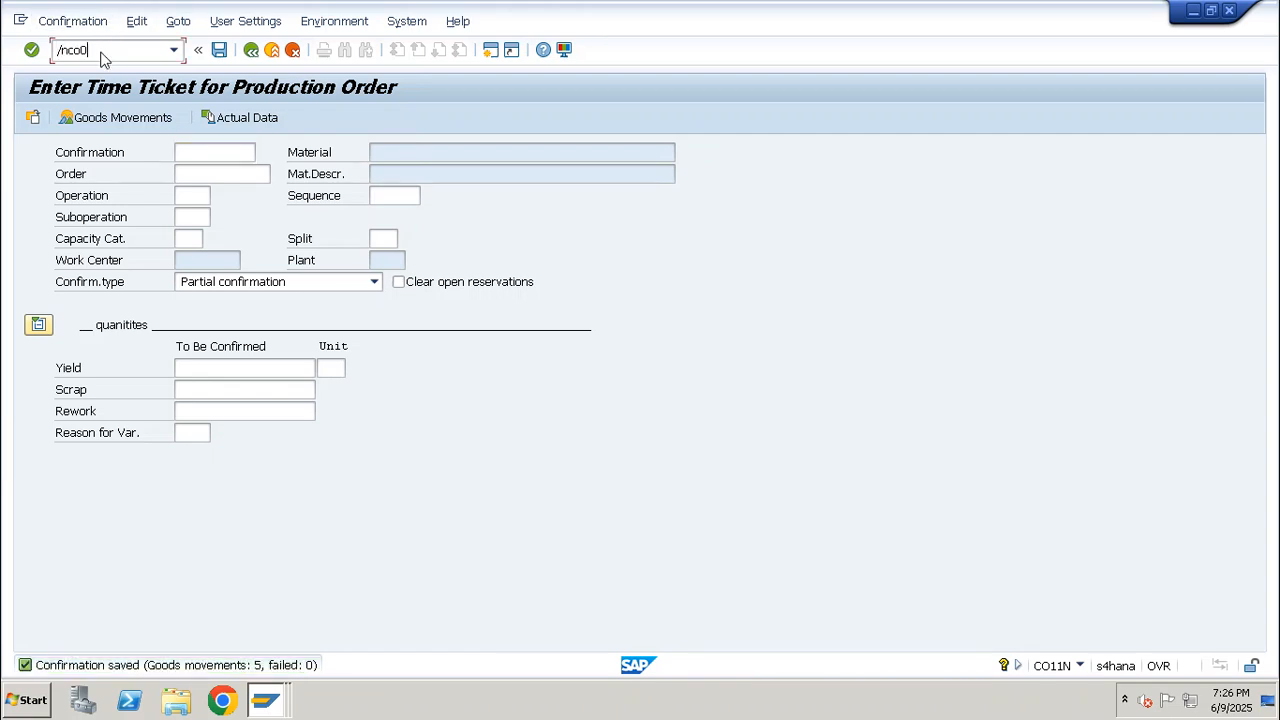
{"action": "type", "text": "3"}
{"action": "key", "text": "Return"}
{"action": "key", "text": "Return"}
{"action": "left_click", "coordinate": [210, 21]}
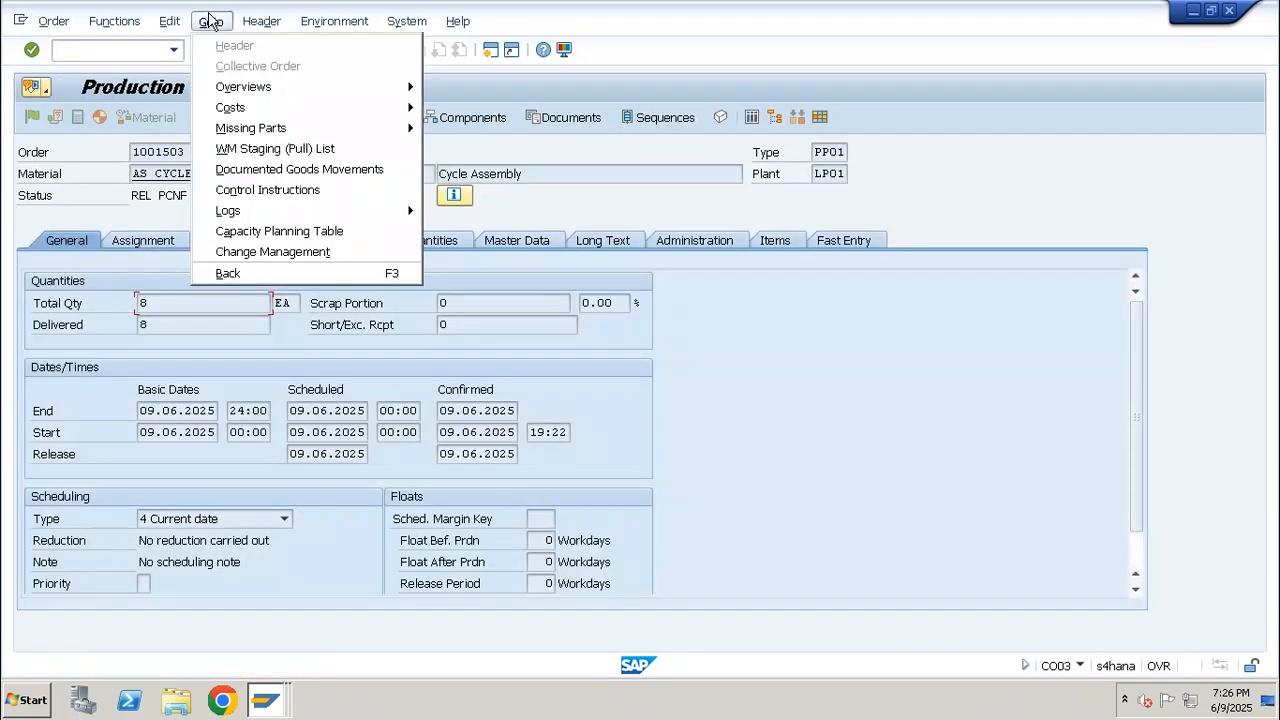
{"action": "left_click", "coordinate": [270, 169]}
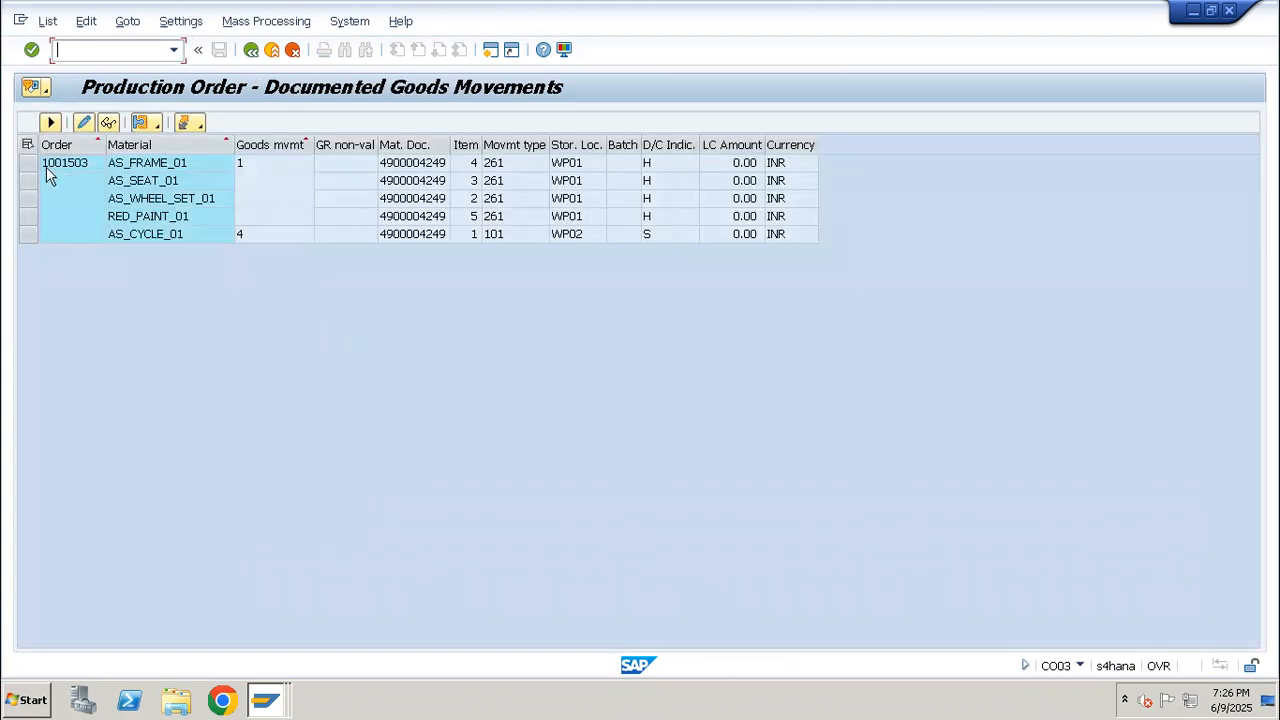
Examine the component issue lines and the AS_CYCLE_01 receipt line in the documented goods movements
{"action": "left_click", "coordinate": [28, 164]}
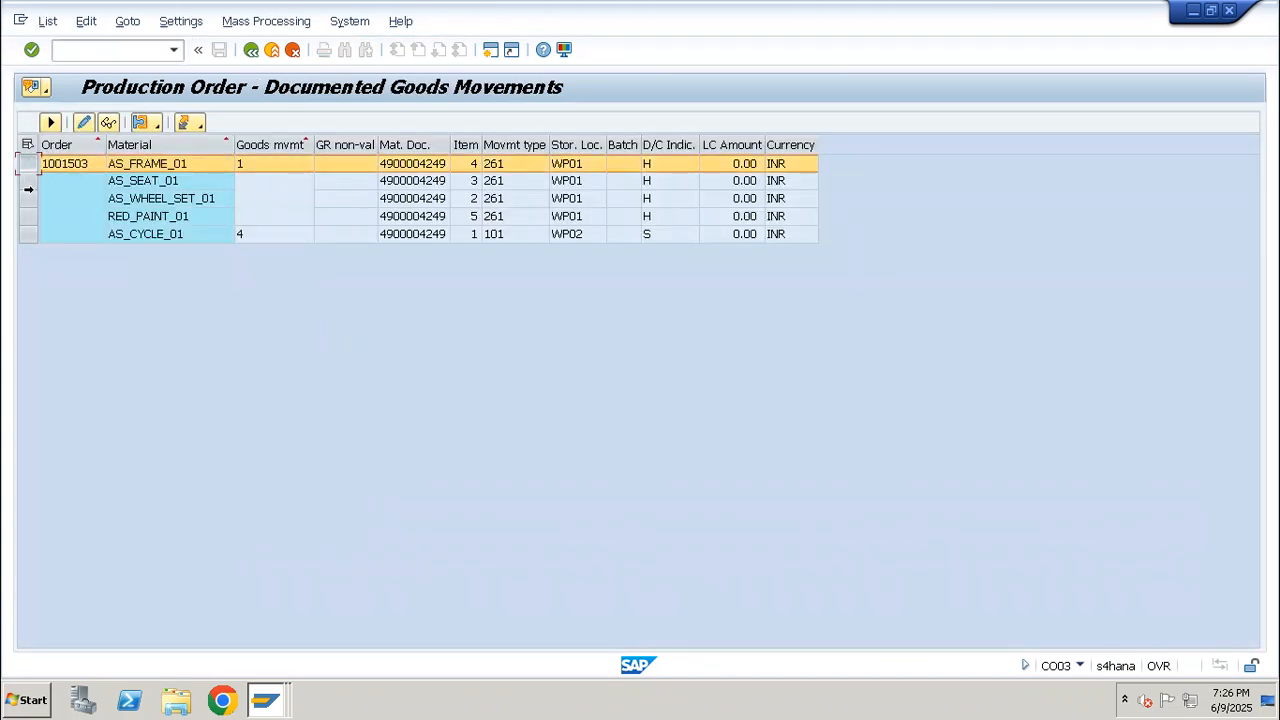
{"action": "left_click", "coordinate": [28, 199]}
{"action": "left_click", "coordinate": [28, 219]}
{"action": "left_click", "coordinate": [30, 238]}
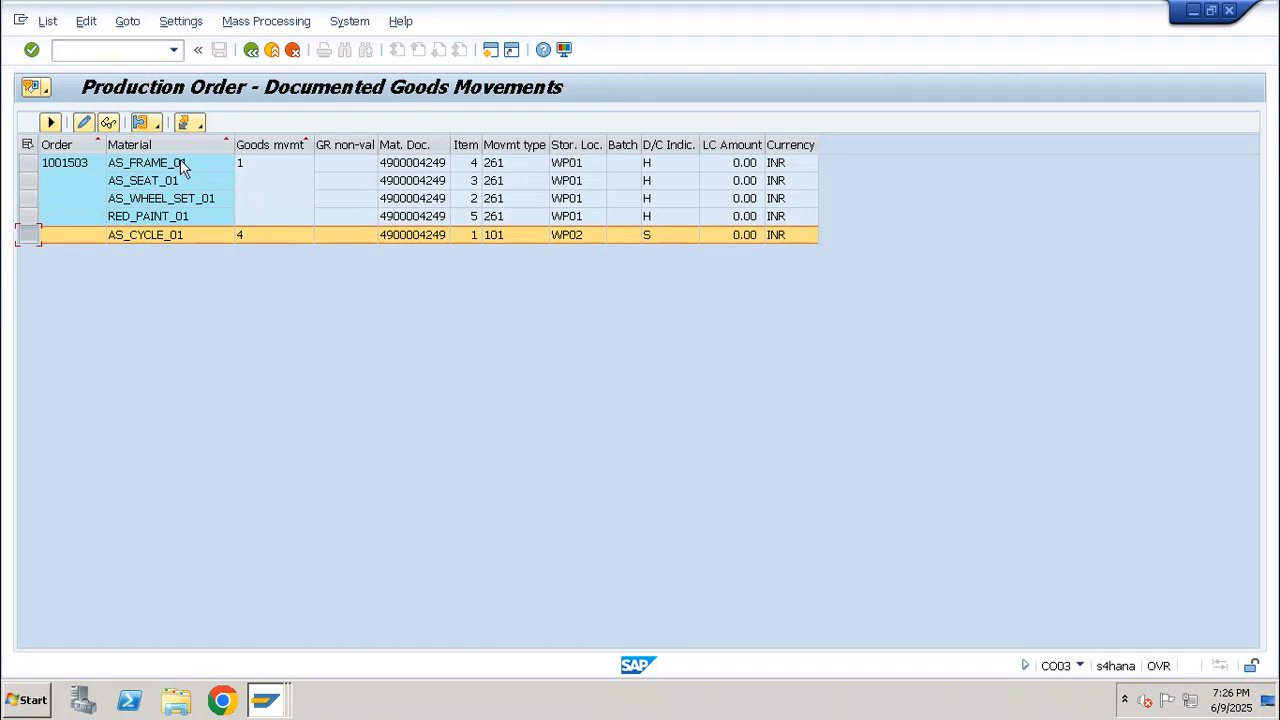
Switch to the Excel notes and enter op10 in C65 and op20 in C66 of the Production Order Execution sheet
{"action": "mouse_move", "coordinate": [770, 13]}
{"action": "left_click", "coordinate": [822, 12]}
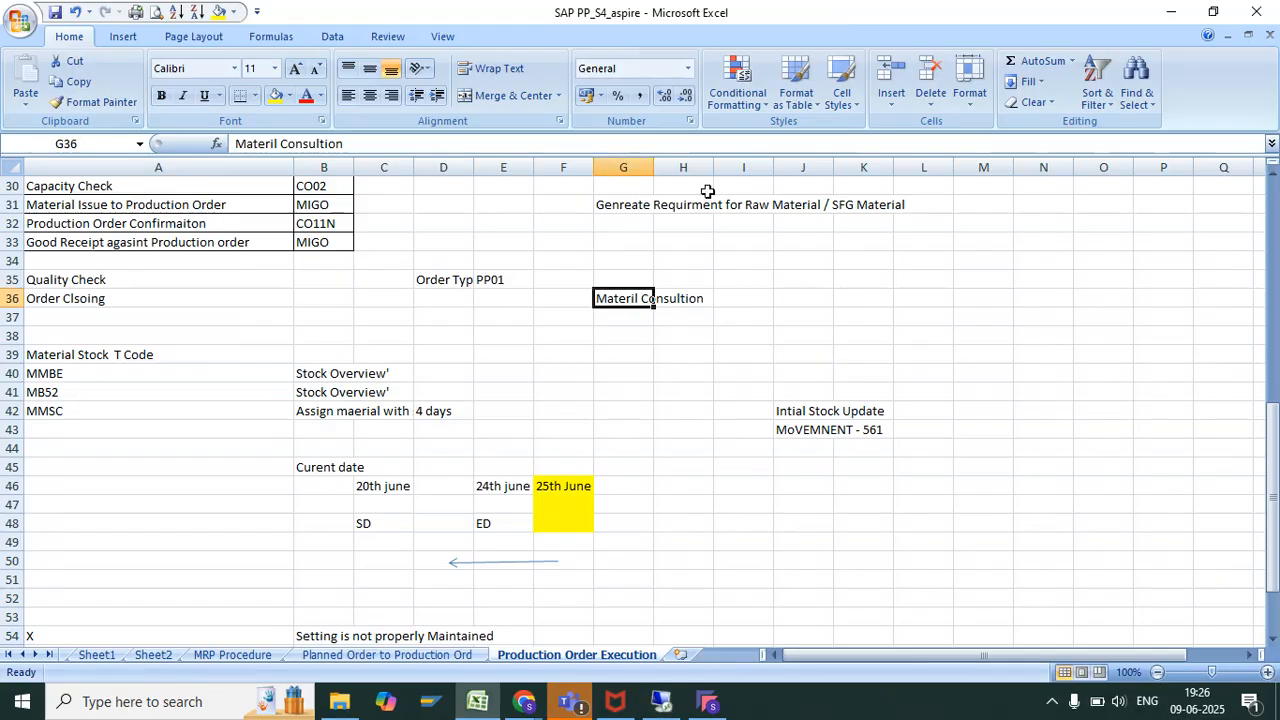
{"action": "scroll", "coordinate": [594, 432], "scroll_direction": "down", "scroll_amount": 5}
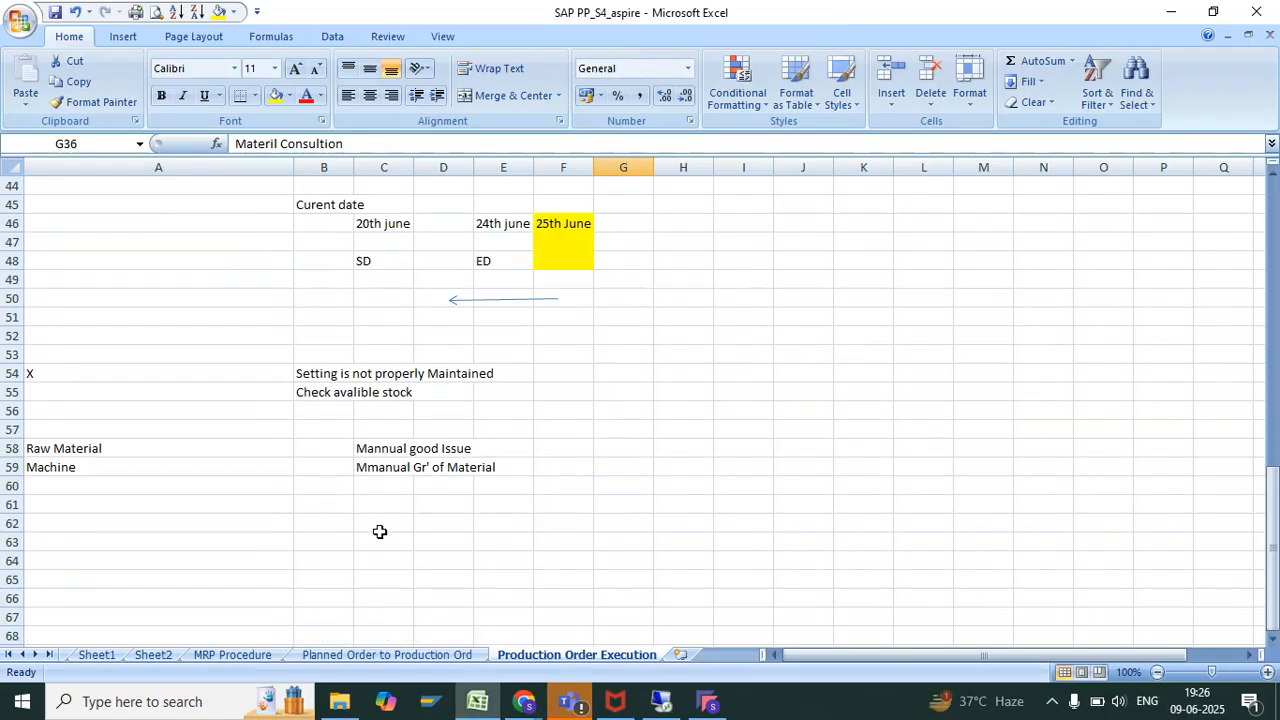
{"action": "scroll", "coordinate": [380, 532], "scroll_direction": "down", "scroll_amount": 2}
{"action": "left_click", "coordinate": [378, 449]}
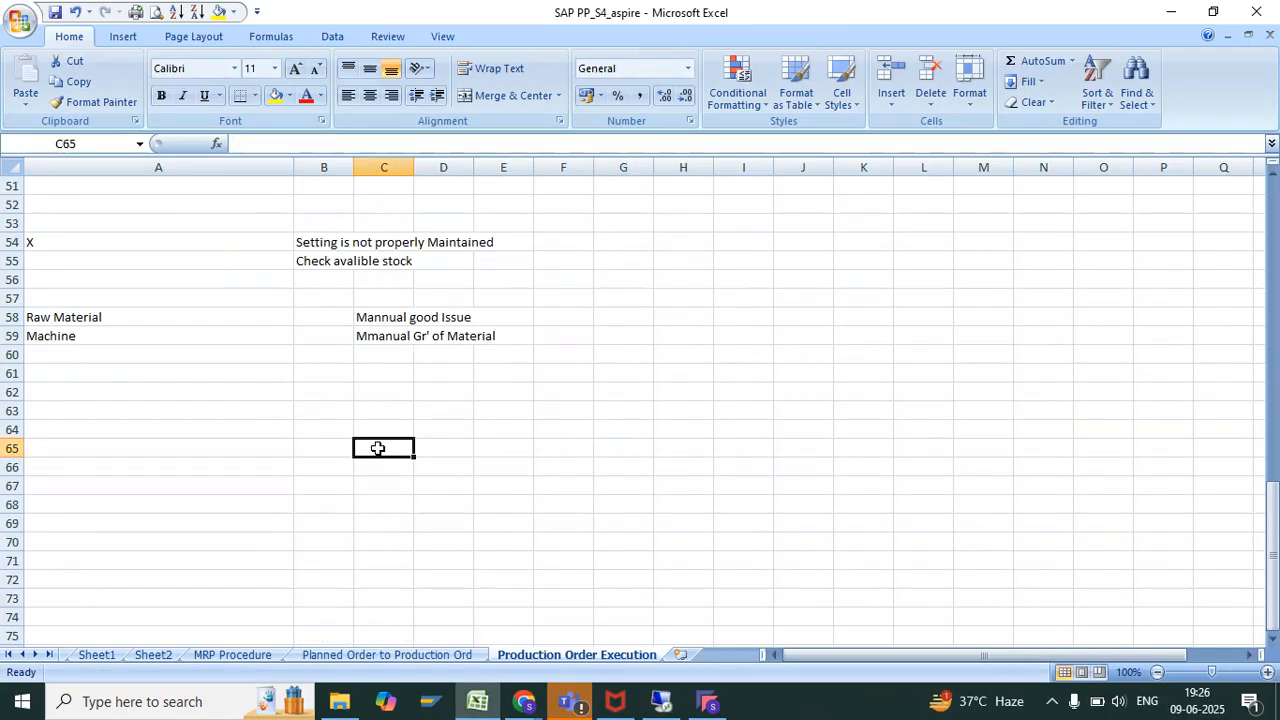
{"action": "type", "text": "op10"}
{"action": "key", "text": "Return"}
{"action": "type", "text": "op20"}
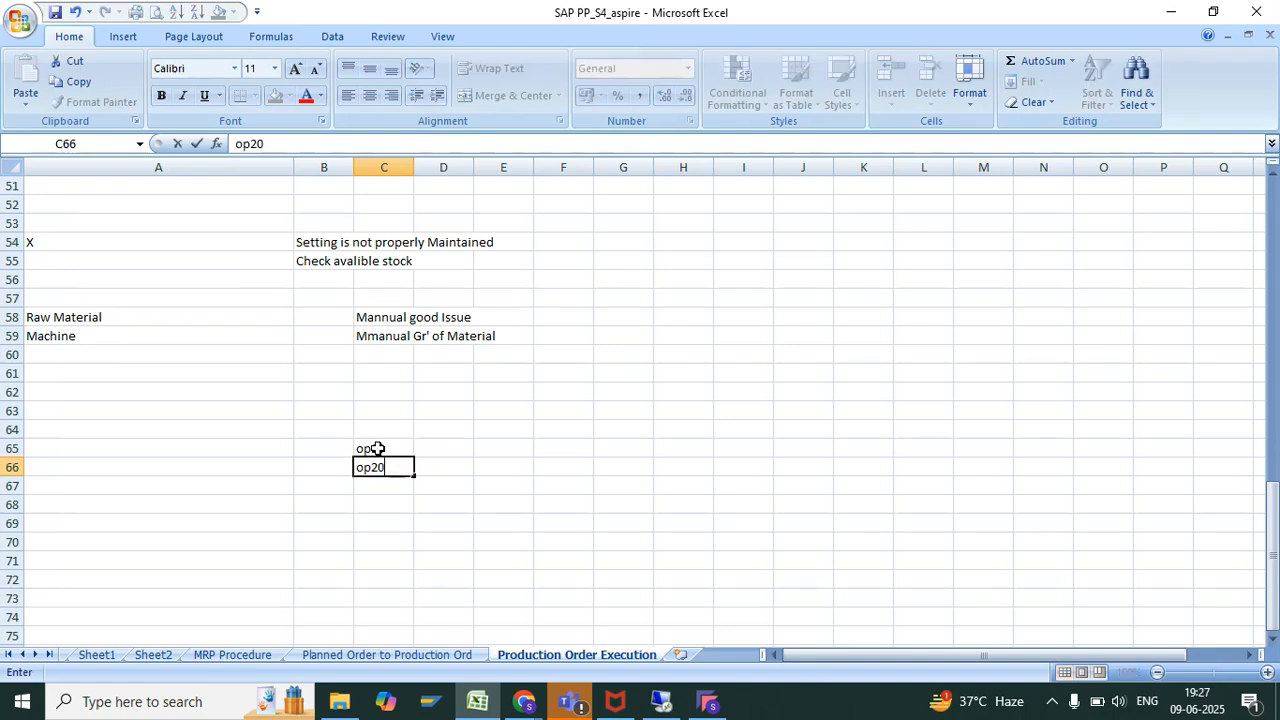
{"action": "key", "text": "Return"}
Enter the operation descriptions "Frame + wheel assemlu", "seat' assemly" and "Painting" in cells D65 to D67
{"action": "left_click", "coordinate": [440, 446]}
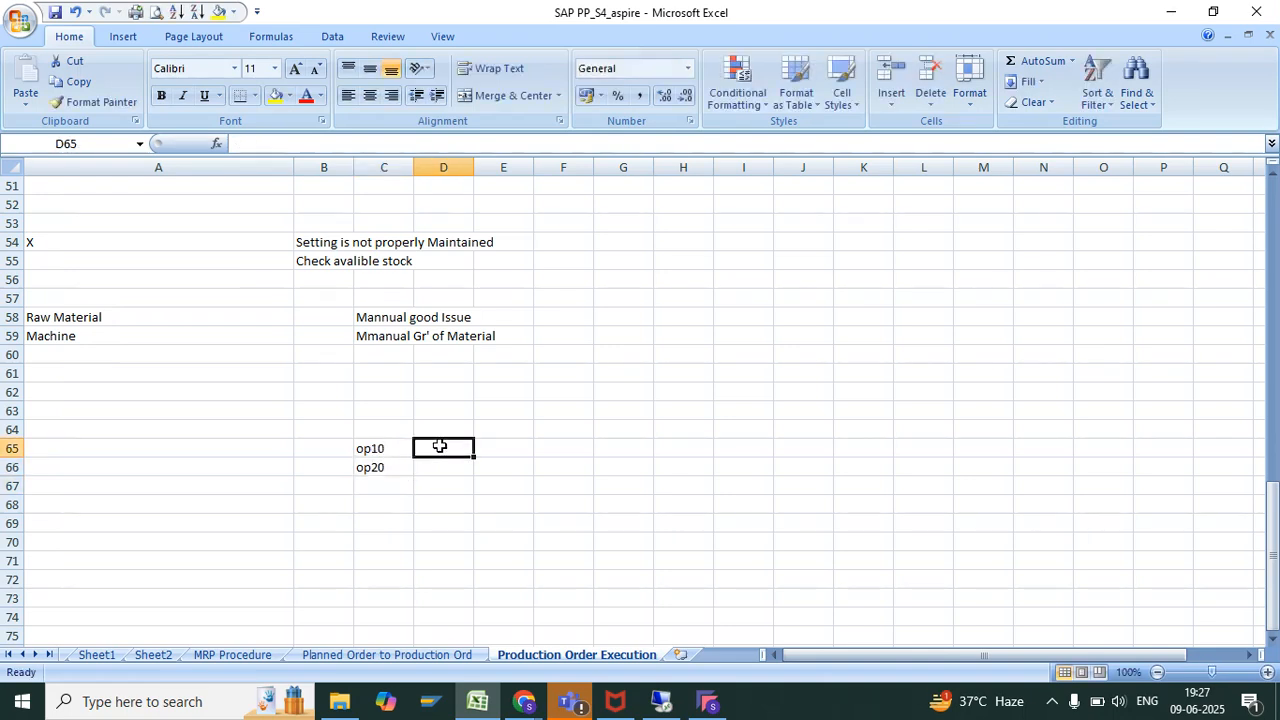
{"action": "type", "text": "Frame"}
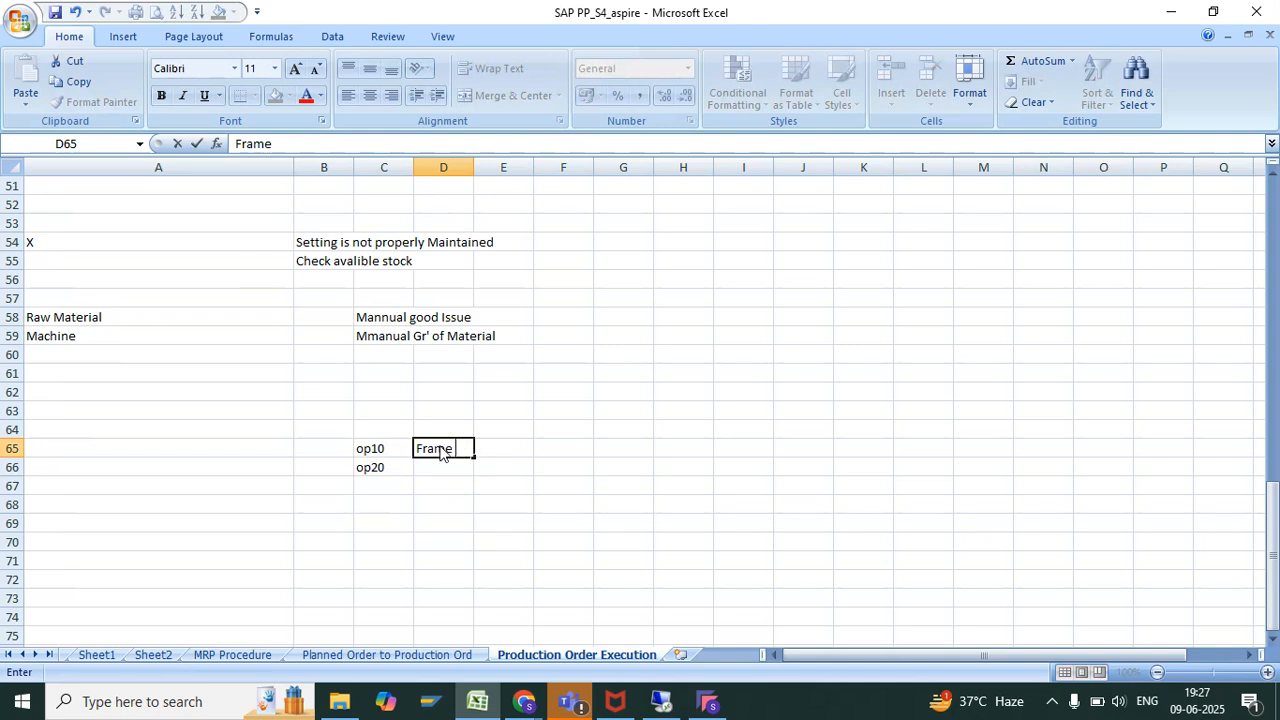
{"action": "type", "text": " + wheel as"}
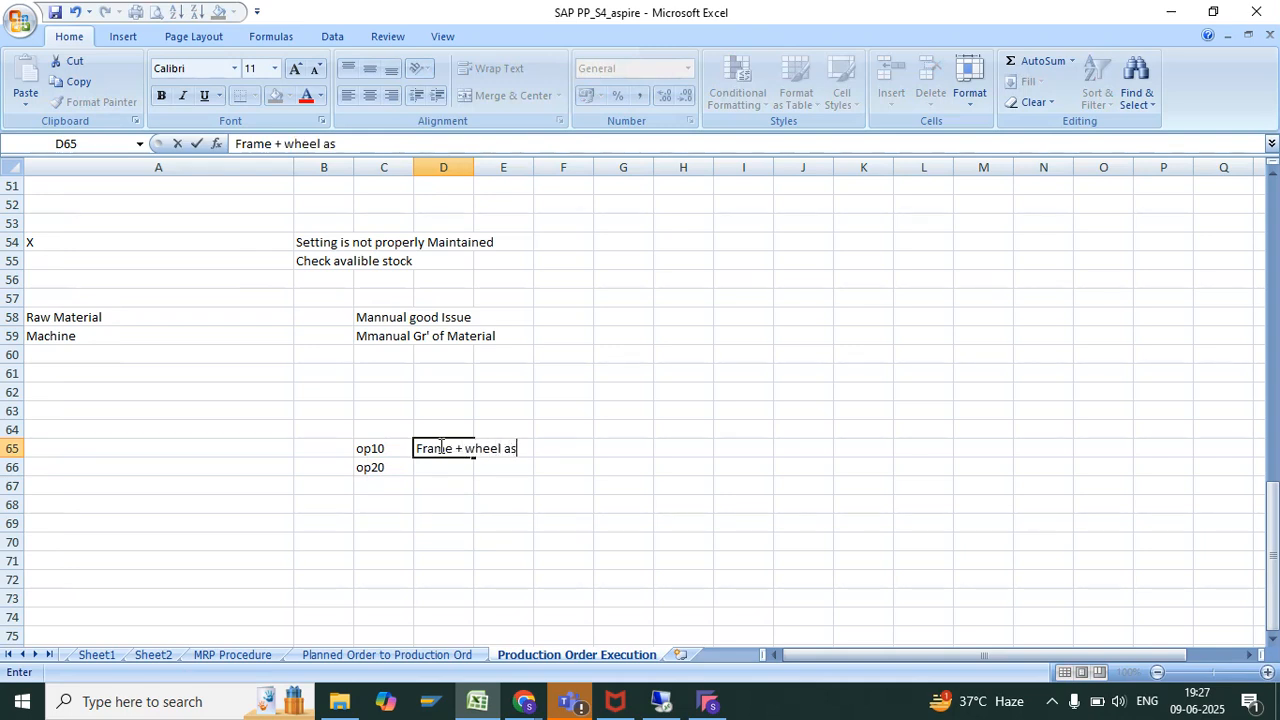
{"action": "type", "text": "semlu"}
{"action": "key", "text": "Return"}
{"action": "type", "text": "s"}
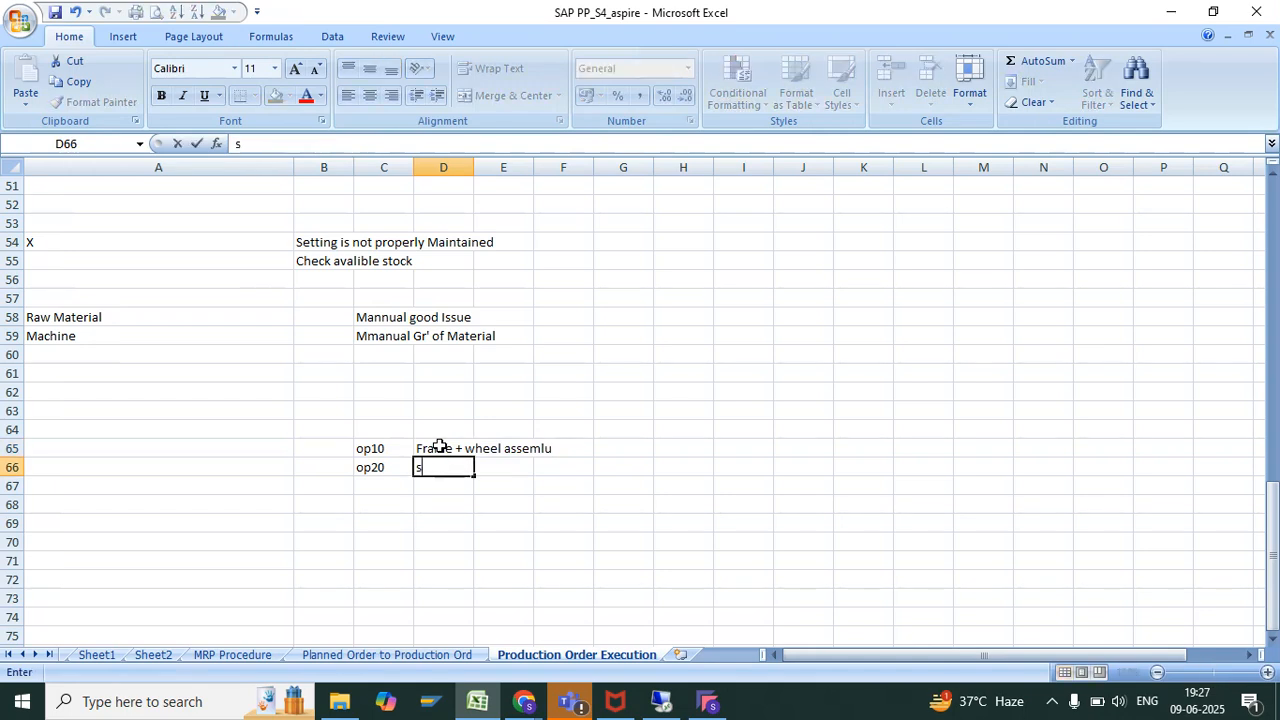
{"action": "type", "text": "eat' asseml"}
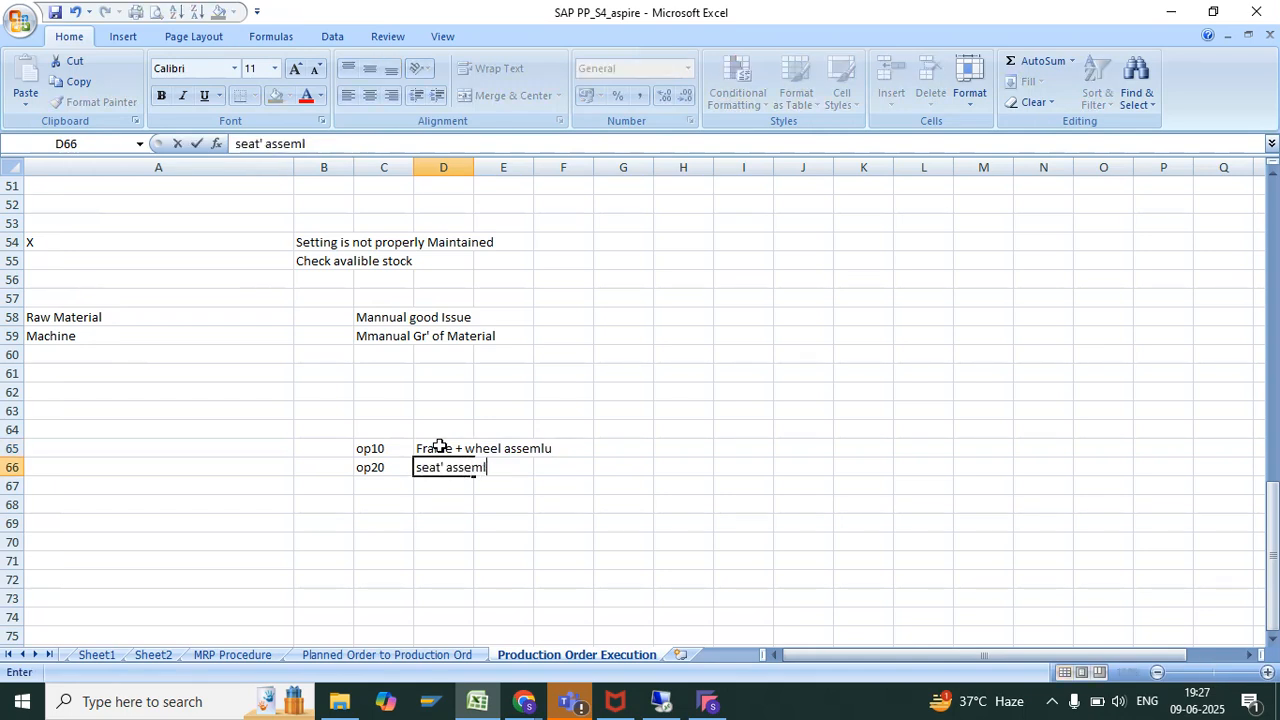
{"action": "type", "text": "y"}
{"action": "key", "text": "Return"}
{"action": "type", "text": "PainIn"}
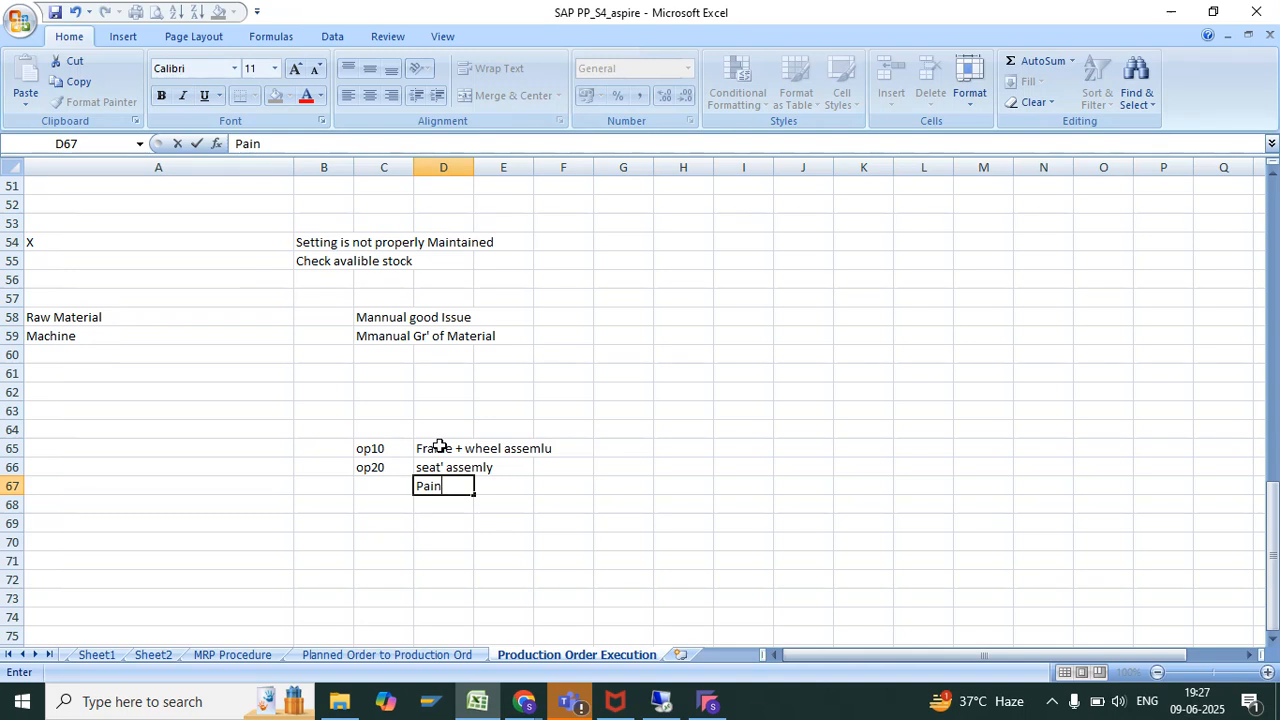
{"action": "key", "text": "Return"}
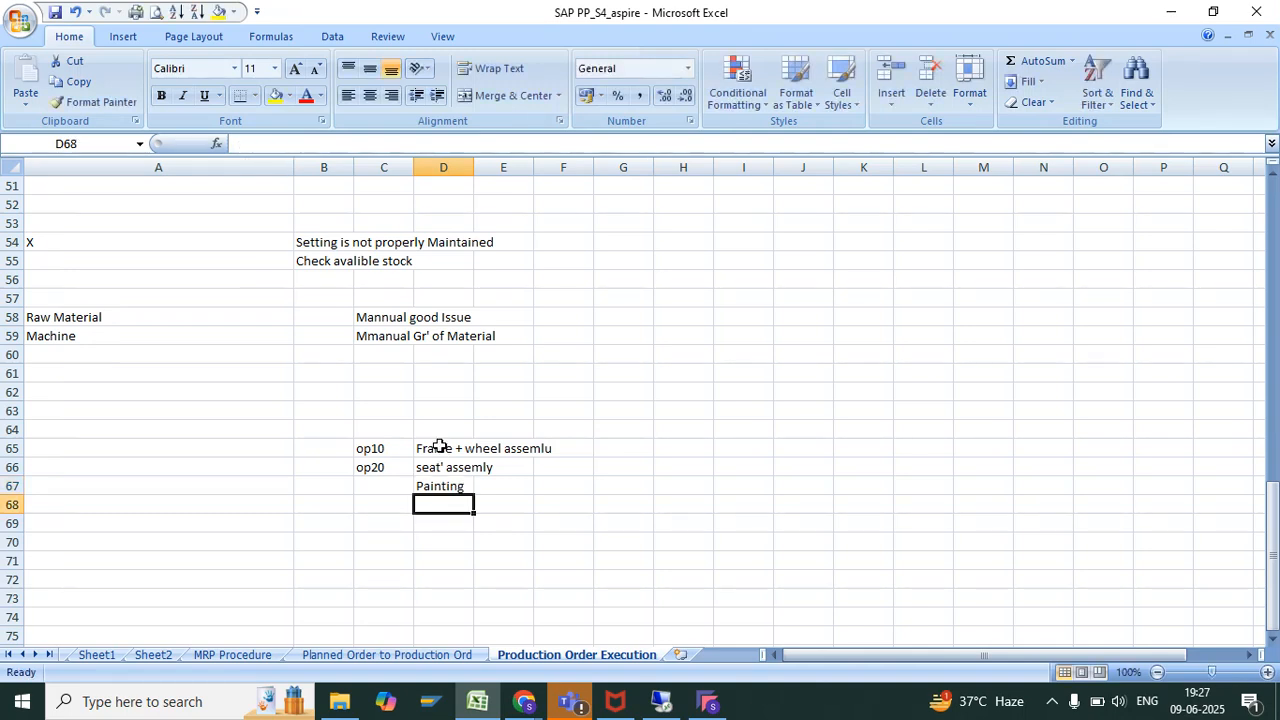
Label the Painting row as Op30 in cell C67
{"action": "key", "text": "Left"}
{"action": "key", "text": "Up"}
{"action": "type", "text": "Opo"}
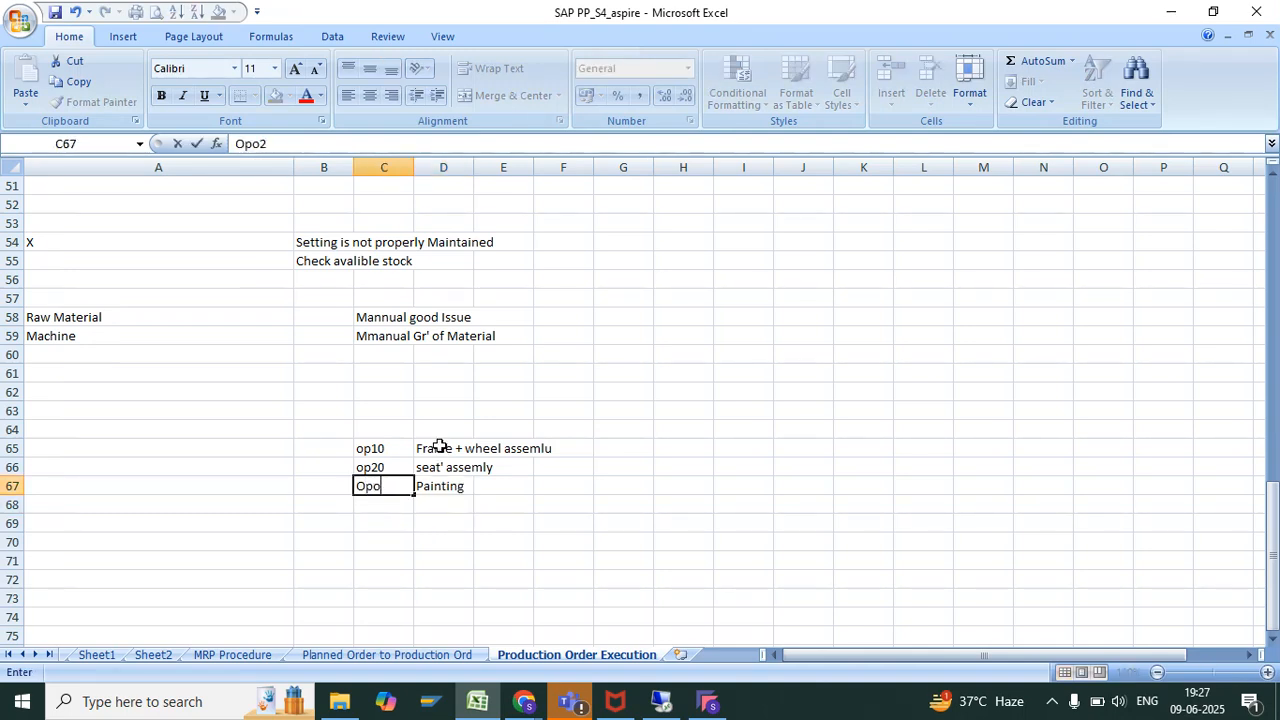
{"action": "type", "text": "0"}
{"action": "key", "text": "Return"}
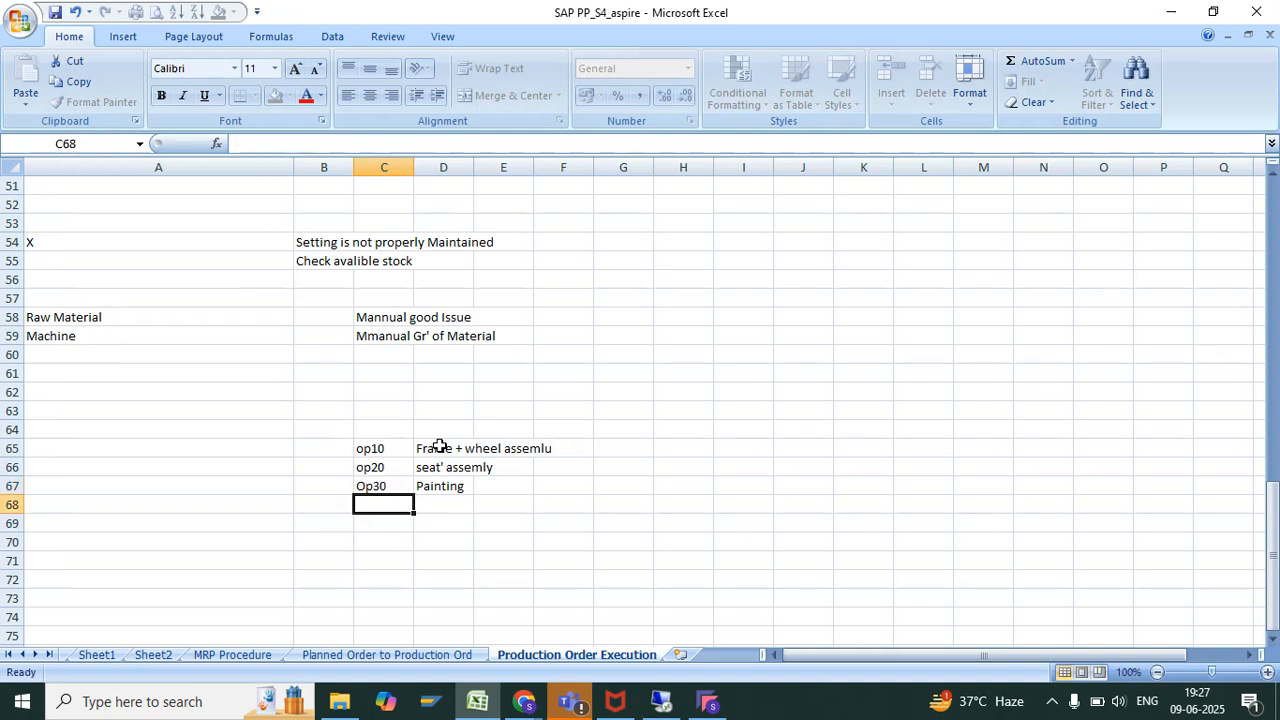
List each operation's components in B65 to B67: "Frame +Wheelset", "Seat" and the paint, and select the small table
{"action": "left_click", "coordinate": [327, 452]}
{"action": "type", "text": "Frame"}
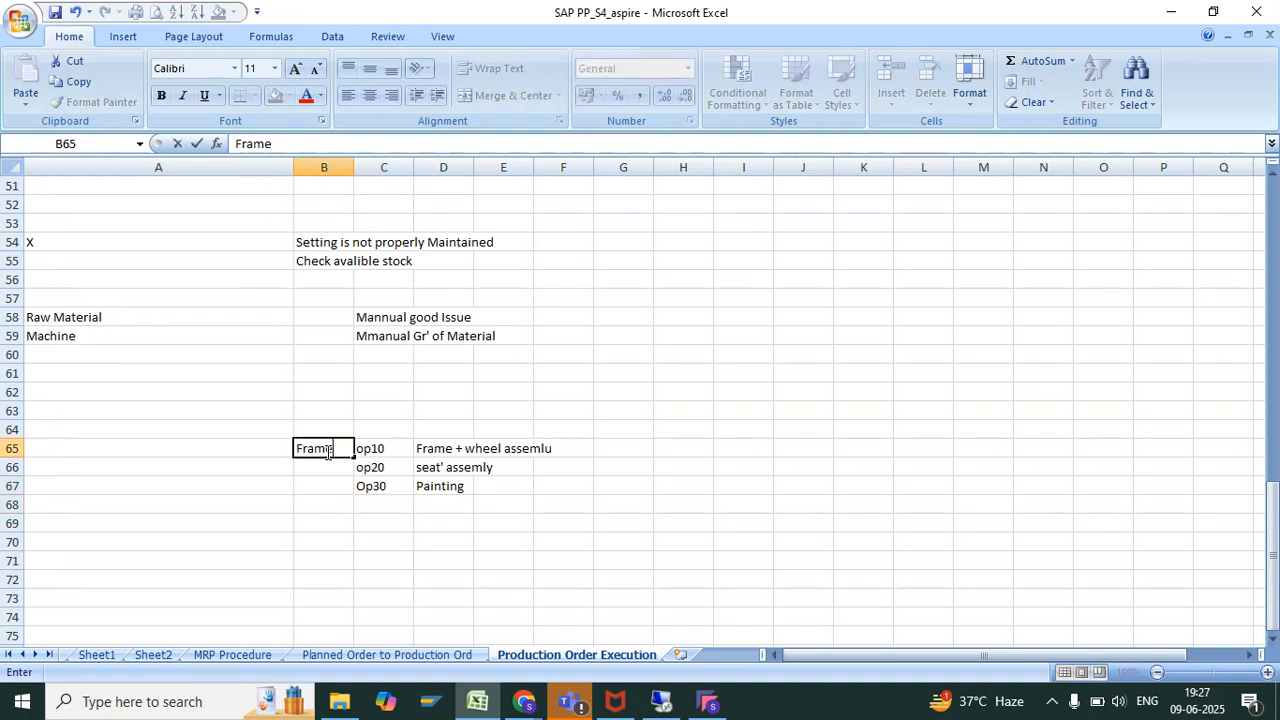
{"action": "type", "text": " +Wheelset"}
{"action": "key", "text": "Return"}
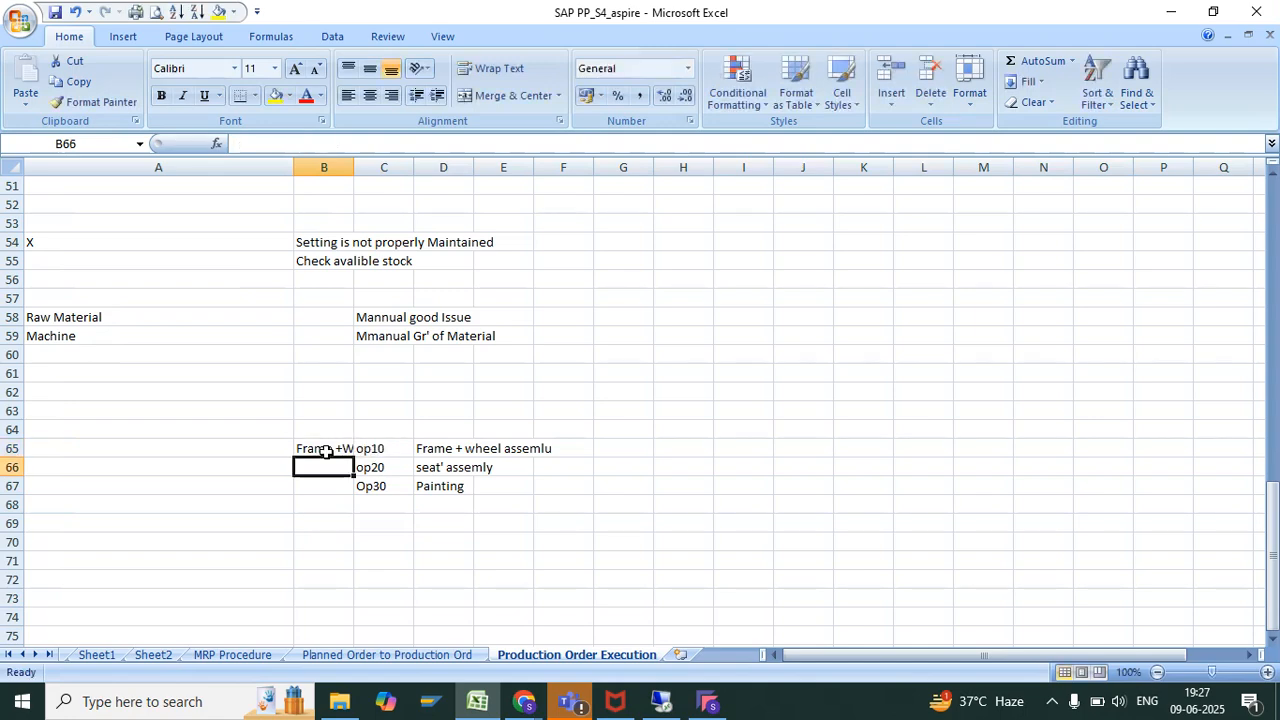
{"action": "type", "text": "Seat"}
{"action": "key", "text": "Return"}
{"action": "type", "text": "Paint"}
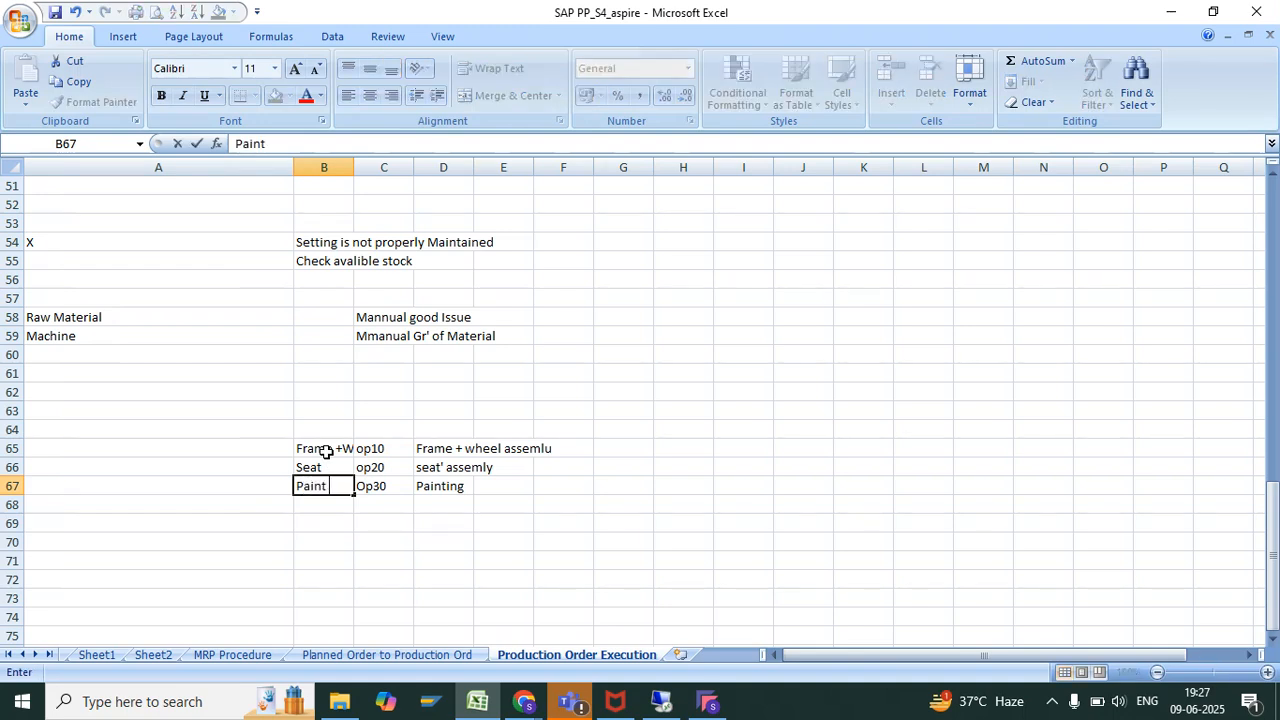
{"action": "key", "text": "Return"}
{"action": "left_click_drag", "start_coordinate": [326, 451], "coordinate": [466, 500]}
Switch back to SAP and open the AS_CYCLE_01 routing for plant LP01 in CA02 with the group field cleared
{"action": "left_click", "coordinate": [661, 702]}
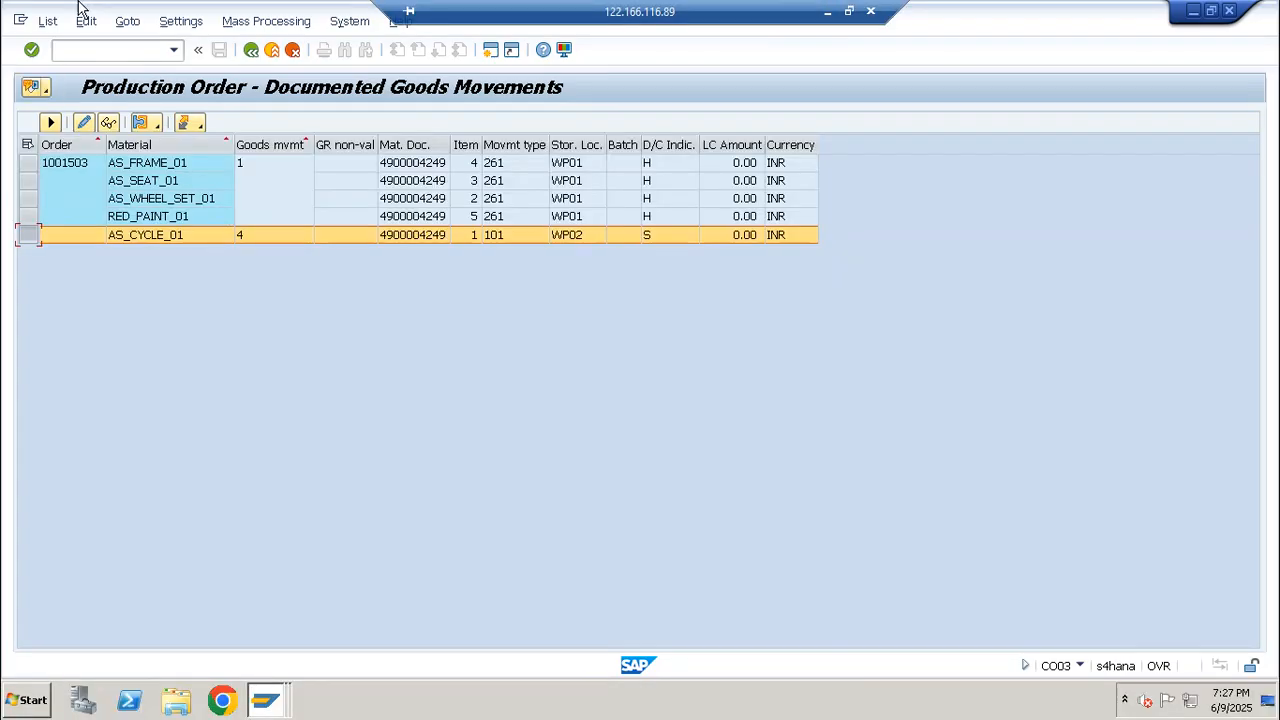
{"action": "left_click", "coordinate": [158, 236]}
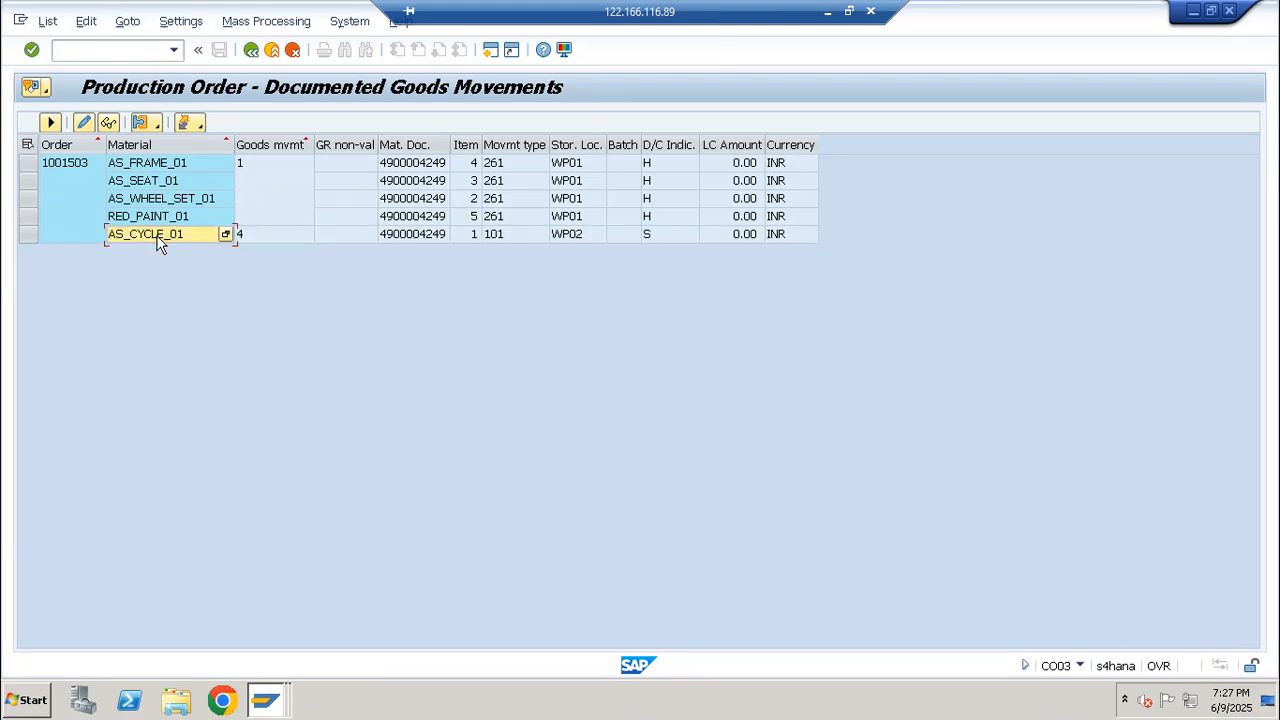
{"action": "left_click", "coordinate": [121, 51]}
{"action": "type", "text": "/nc"}
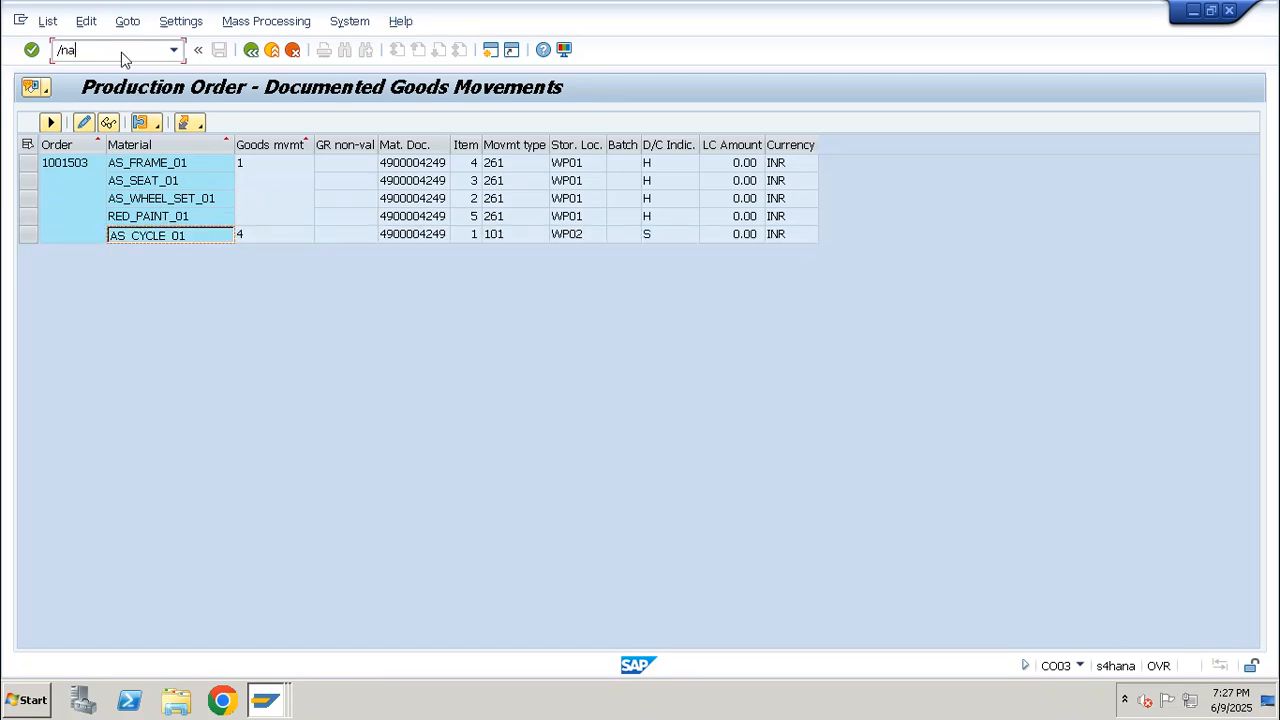
{"action": "type", "text": "a02"}
{"action": "key", "text": "Return"}
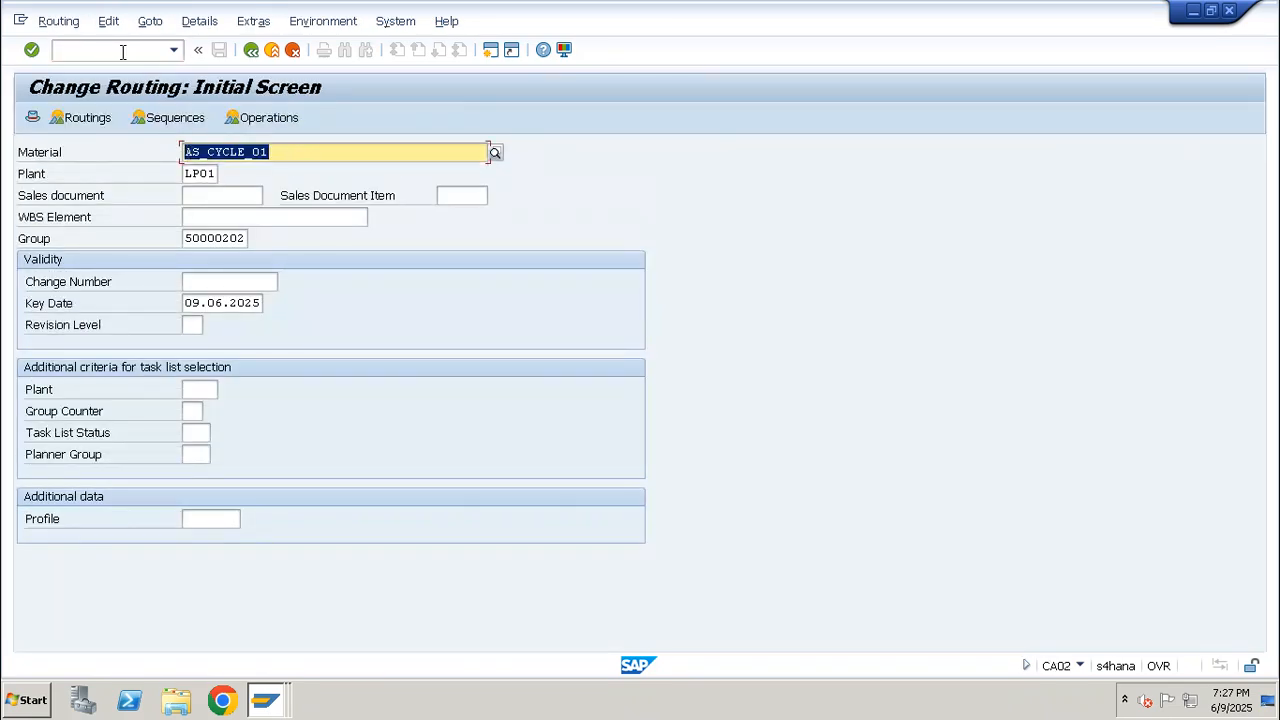
{"action": "double_click", "coordinate": [230, 246]}
{"action": "key", "text": "BackSpace"}
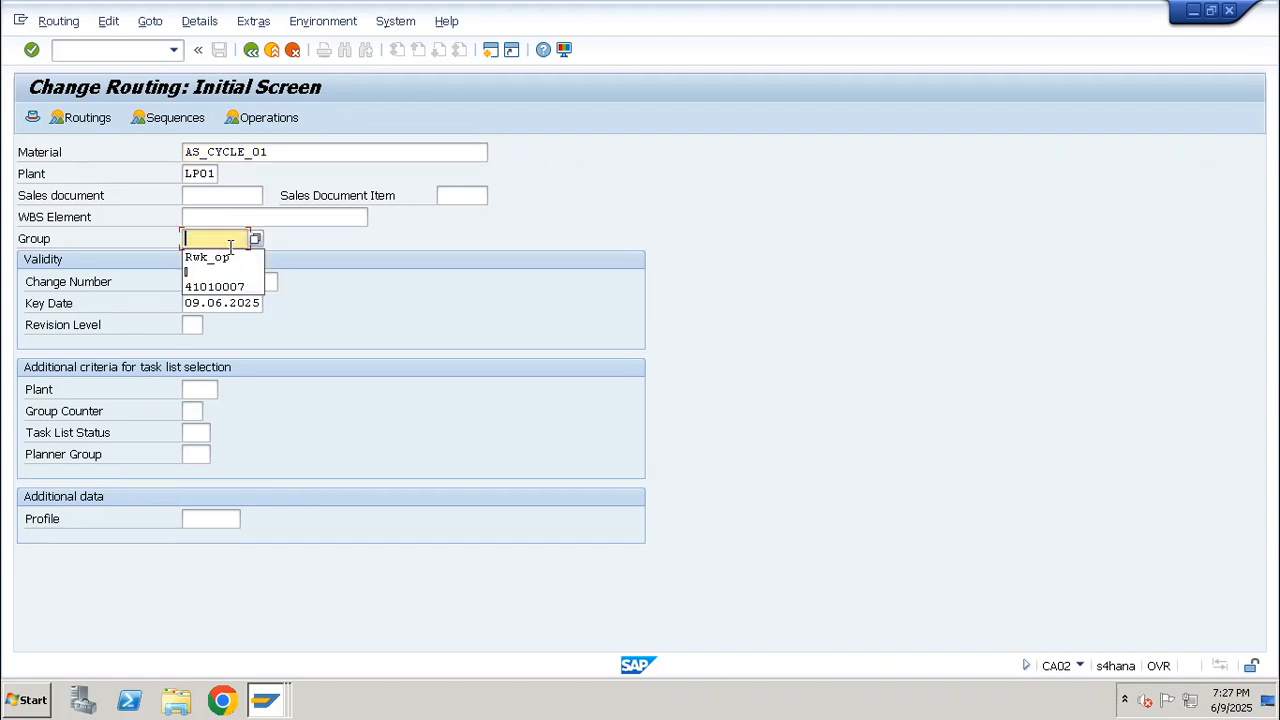
{"action": "key", "text": "Return"}
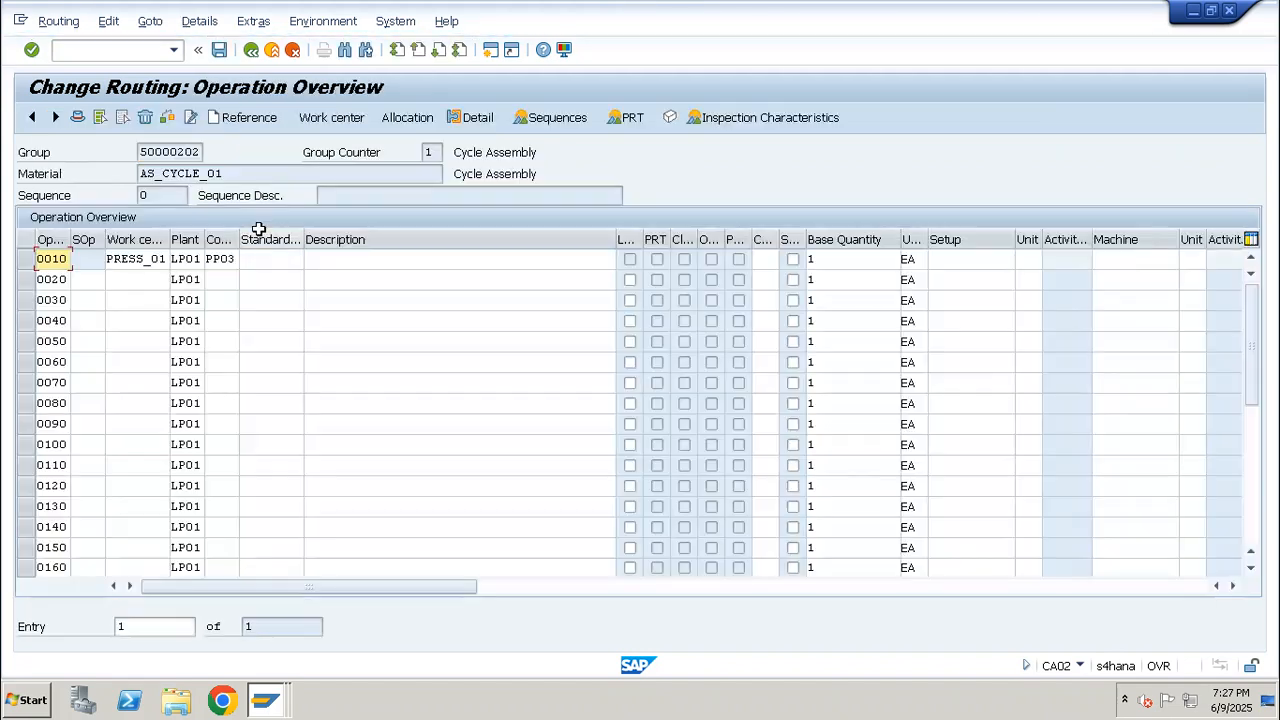
Add operation 0020 to the routing with work center PRESS_02 and control key PP03
{"action": "left_click_drag", "start_coordinate": [162, 258], "coordinate": [96, 258]}
{"action": "left_click", "coordinate": [133, 279]}
{"action": "type", "text": "pre"}
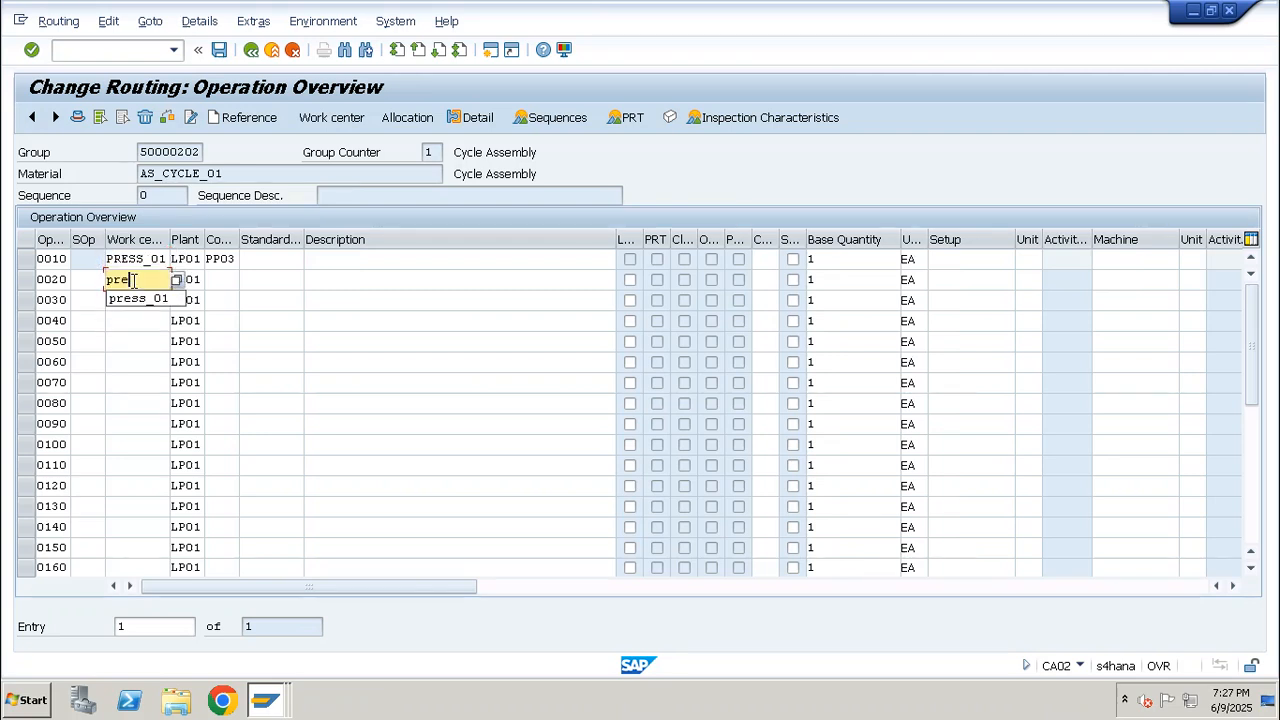
{"action": "type", "text": "ss_02"}
{"action": "key", "text": "Return"}
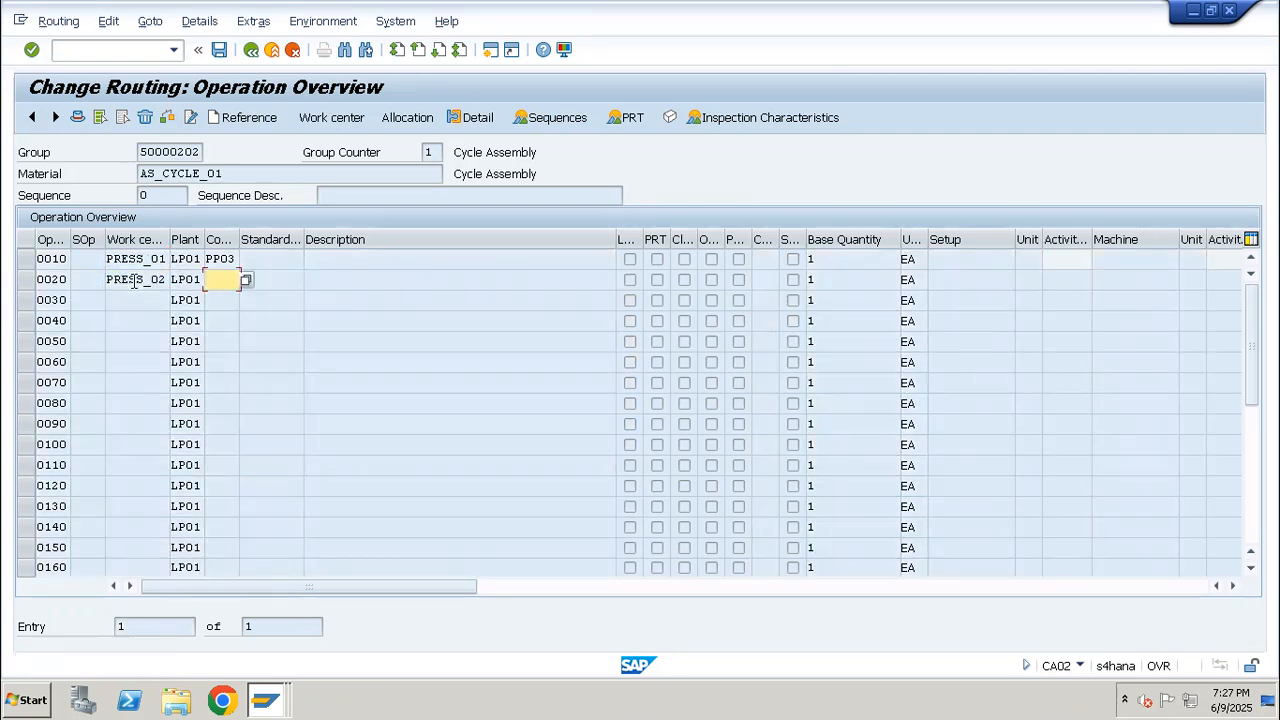
{"action": "type", "text": "pp03"}
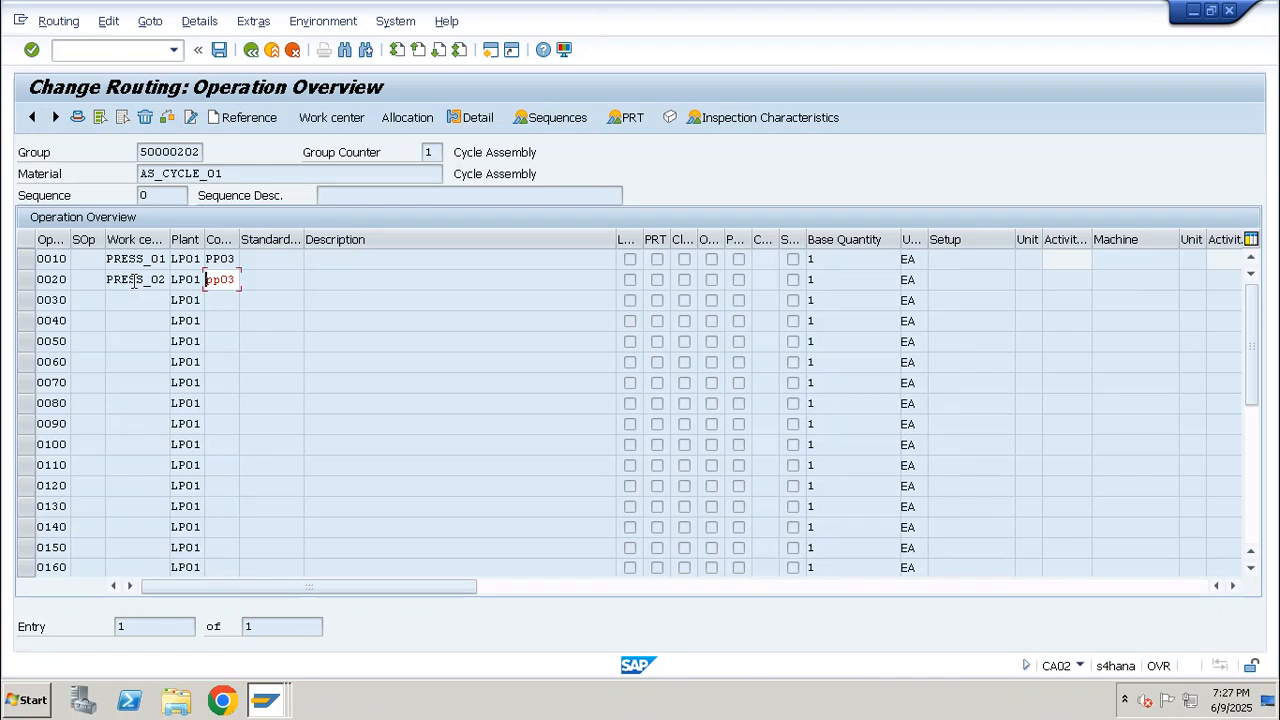
{"action": "key", "text": "Return"}
Add operation 0030 to the routing with work center PRESS_03 and control key PP03
{"action": "left_click", "coordinate": [140, 303]}
{"action": "key", "text": "BackSpace"}
{"action": "type", "text": "3"}
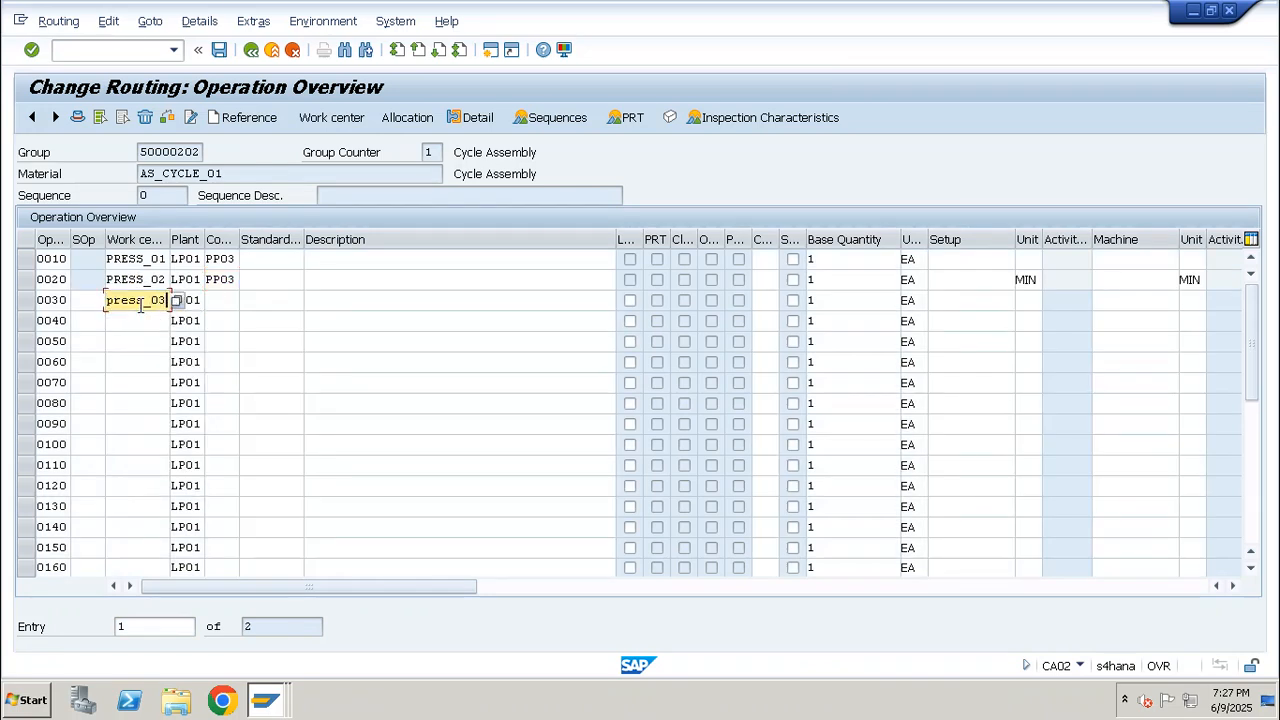
{"action": "key", "text": "Tab"}
{"action": "type", "text": "pp03"}
{"action": "key", "text": "Return"}
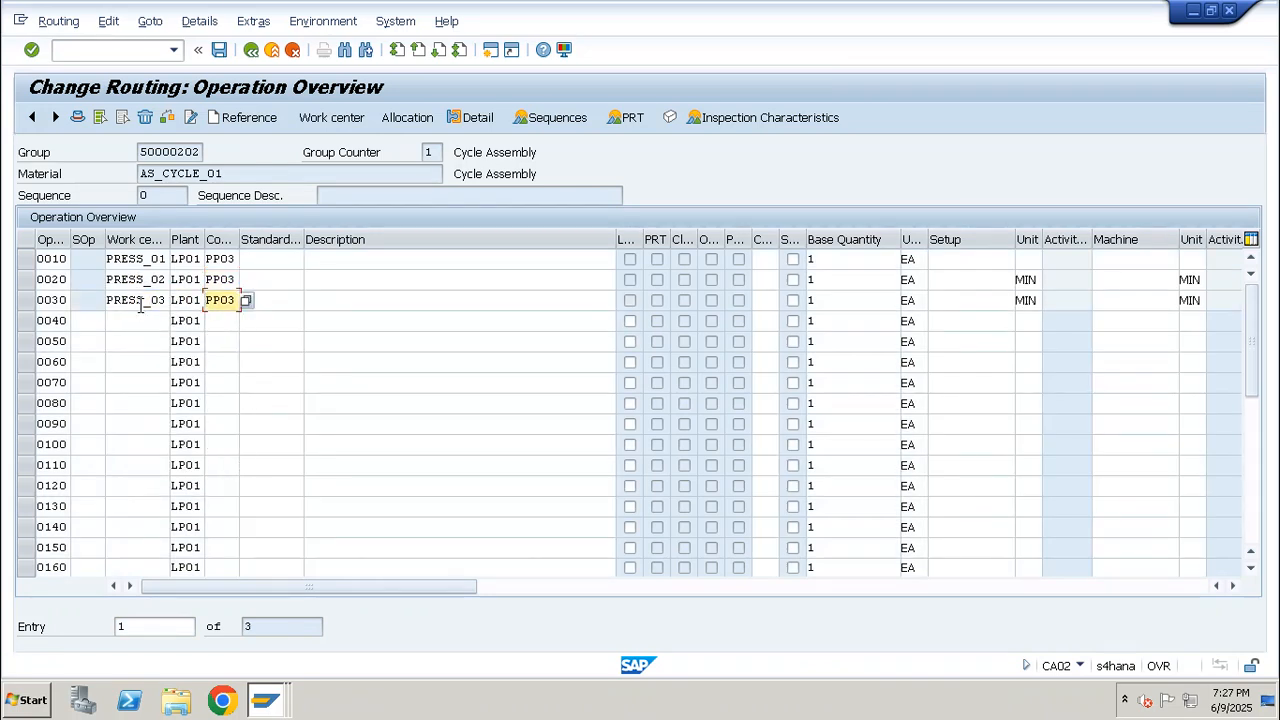
Enter the description "Frame + Wheel set assembly" for operation 0010
{"action": "left_click", "coordinate": [311, 258]}
{"action": "type", "text": "Fa"}
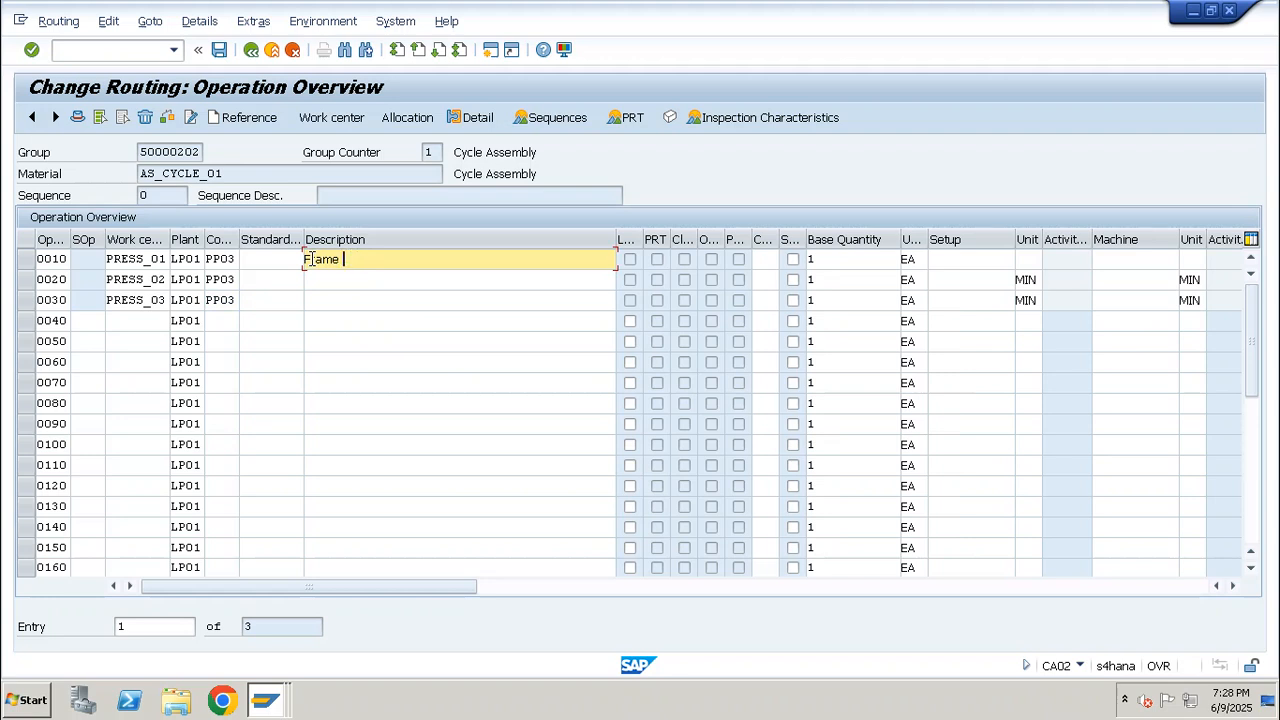
{"action": "key", "text": "shift+space"}
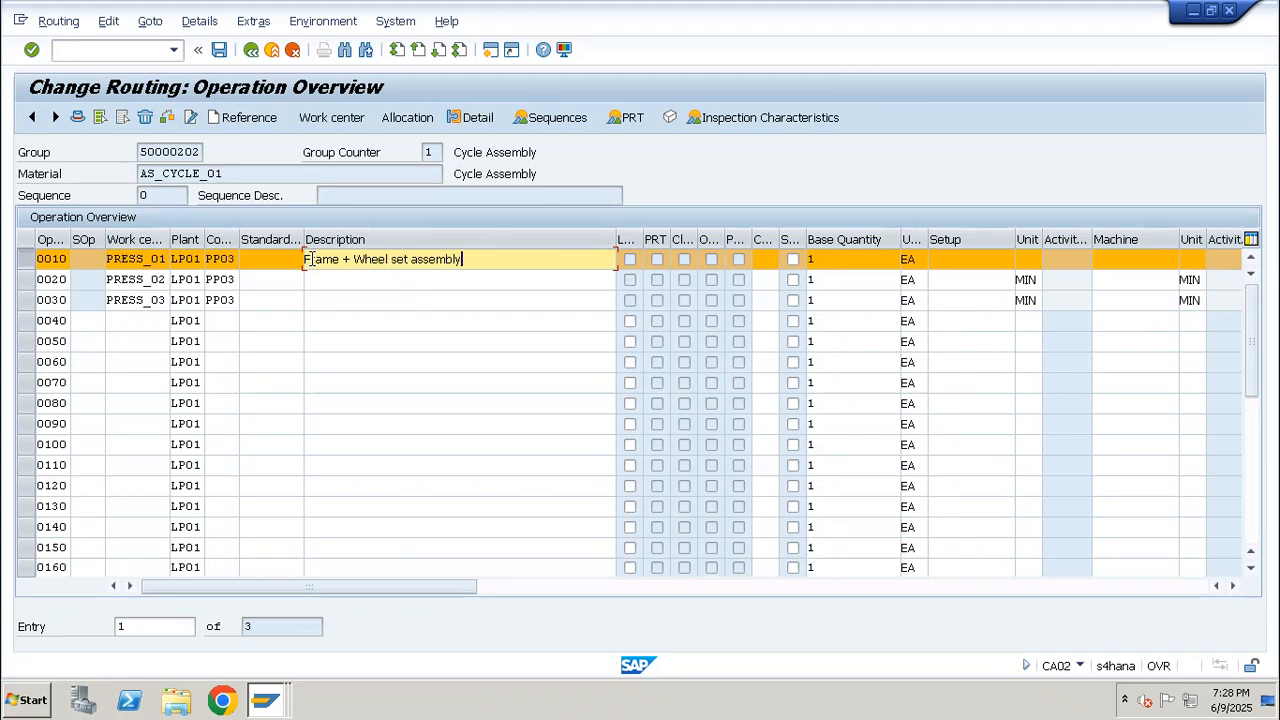
Enter the descriptions "Seat Assembly" for operation 0020 and "Painting" for operation 0030
{"action": "key", "text": "Down"}
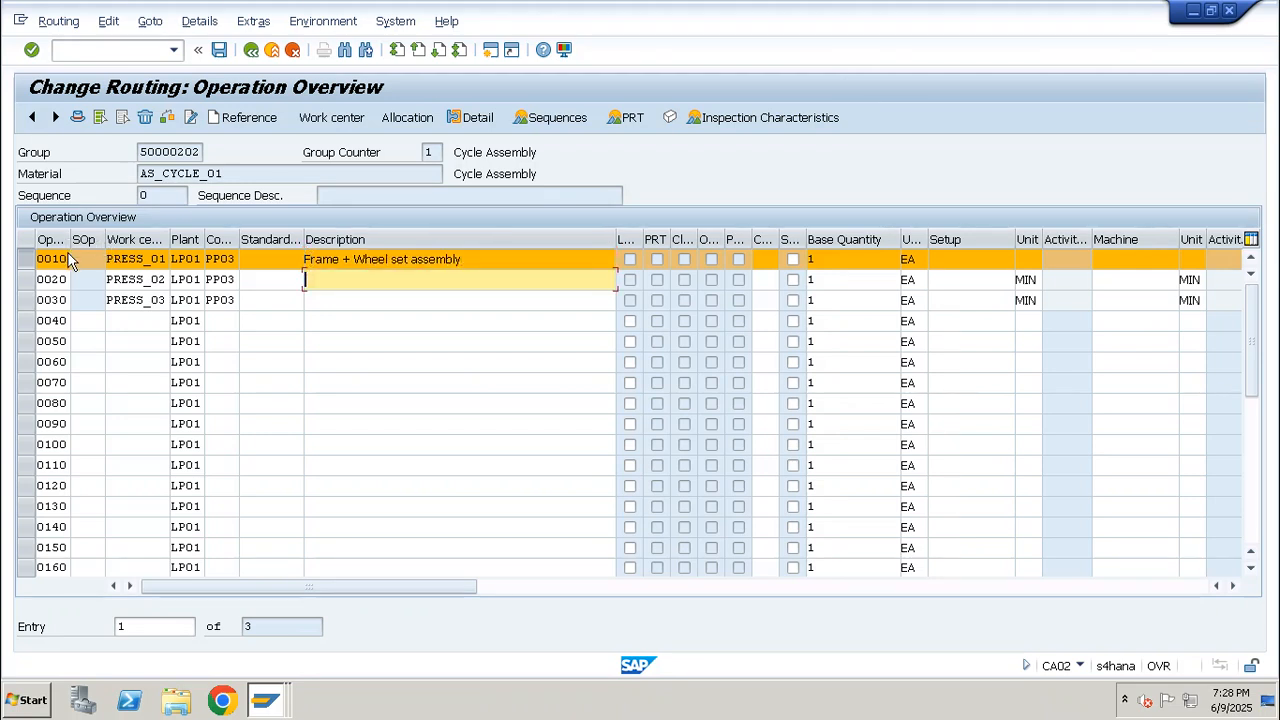
{"action": "left_click", "coordinate": [26, 262]}
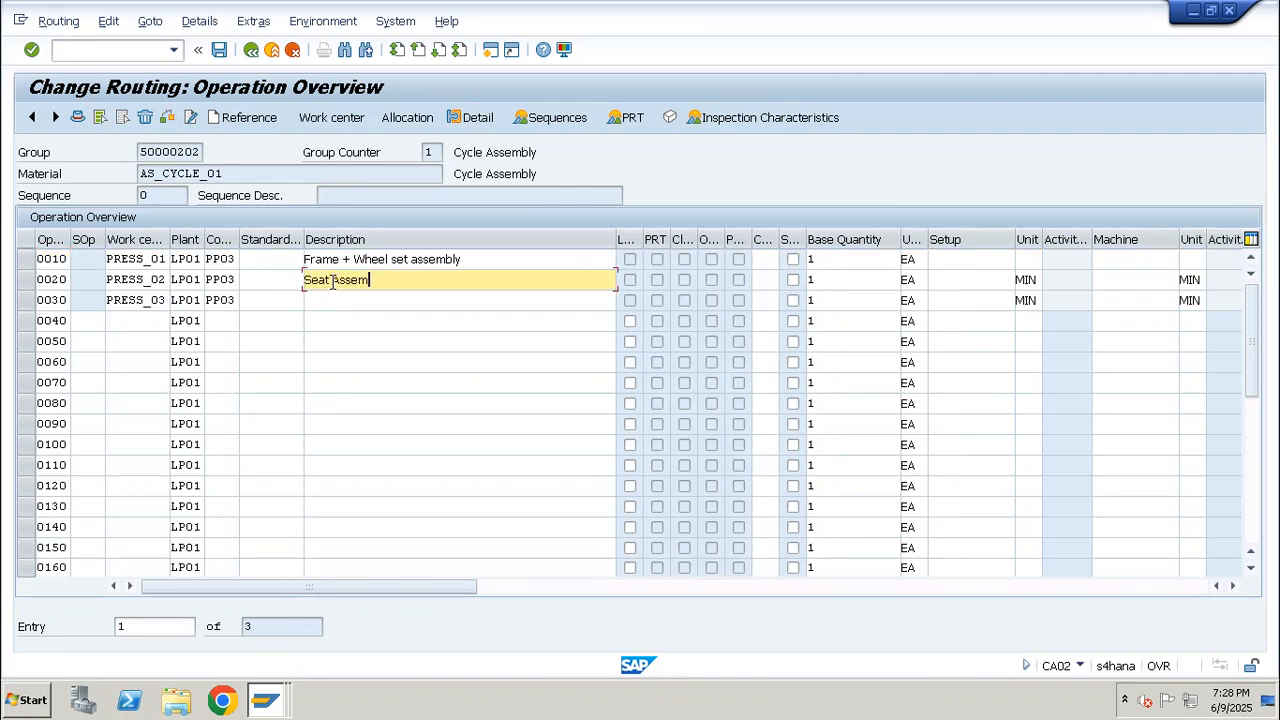
{"action": "type", "text": "Seat Assembly"}
{"action": "left_click", "coordinate": [340, 301]}
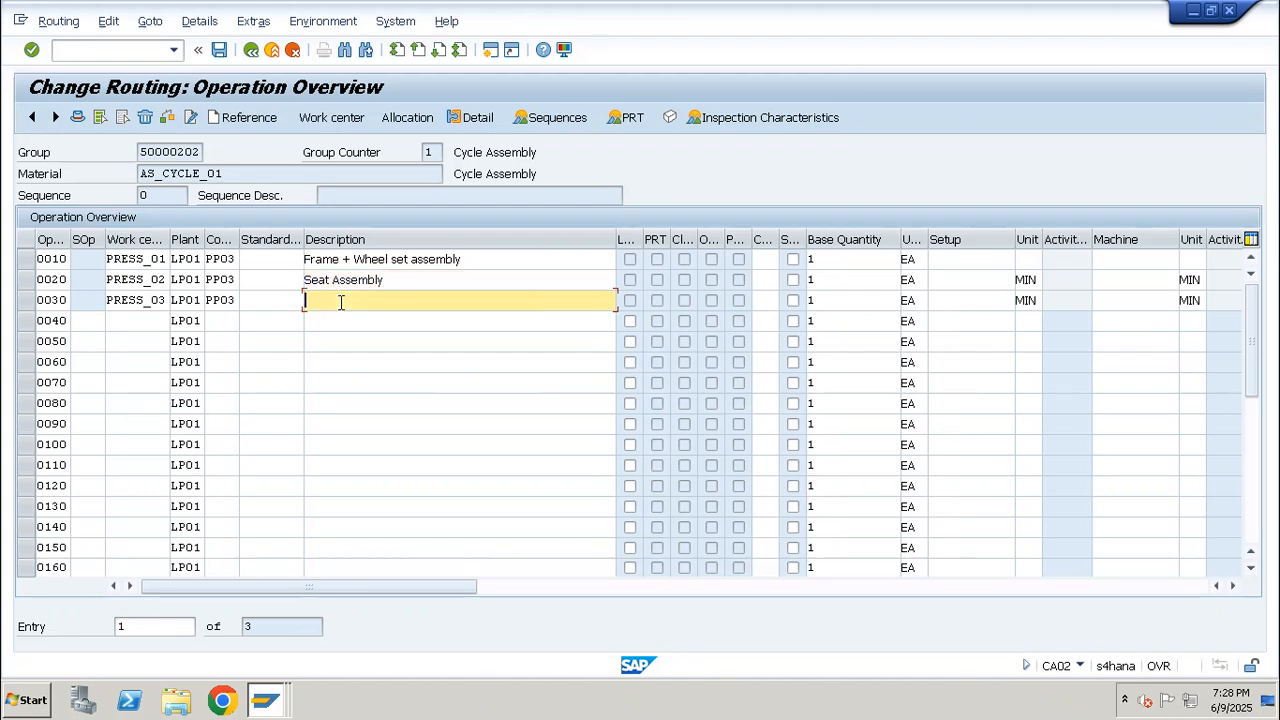
{"action": "type", "text": "Painting"}
{"action": "key", "text": "Return"}
Open the component allocation for operation 0010, Frame + Wheel set assembly
{"action": "left_click_drag", "start_coordinate": [480, 260], "coordinate": [261, 265]}
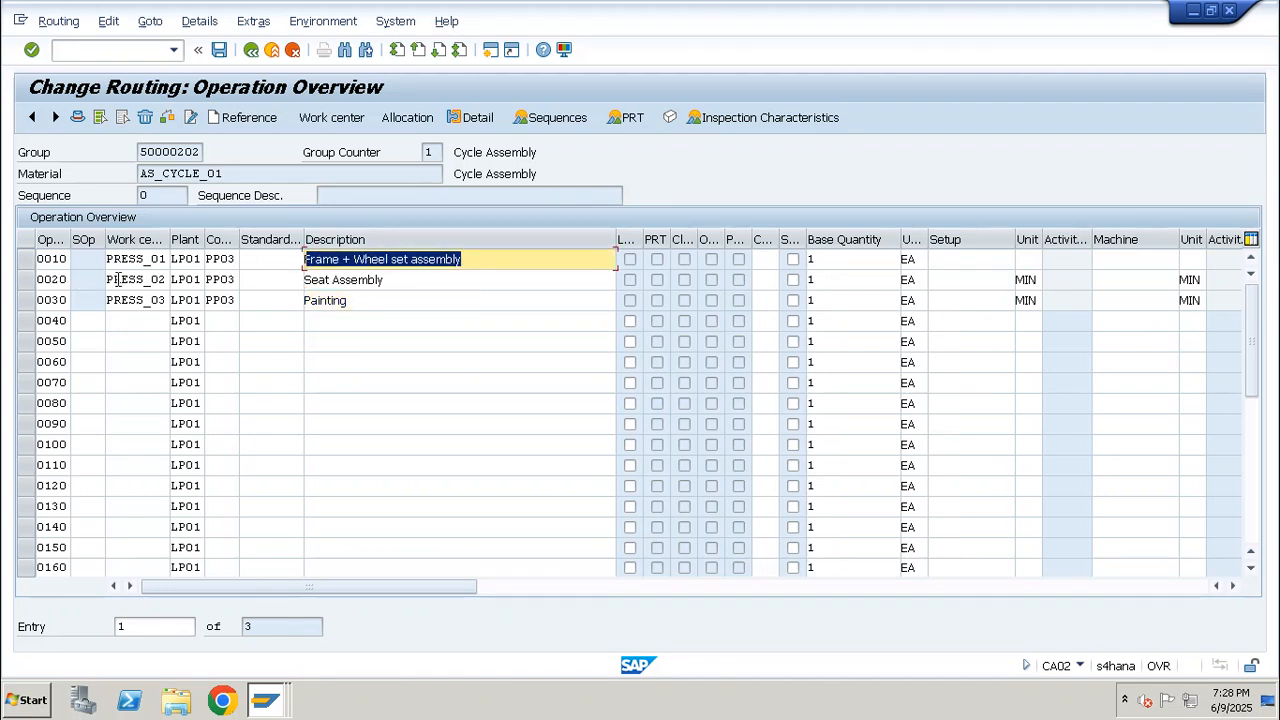
{"action": "left_click", "coordinate": [27, 260]}
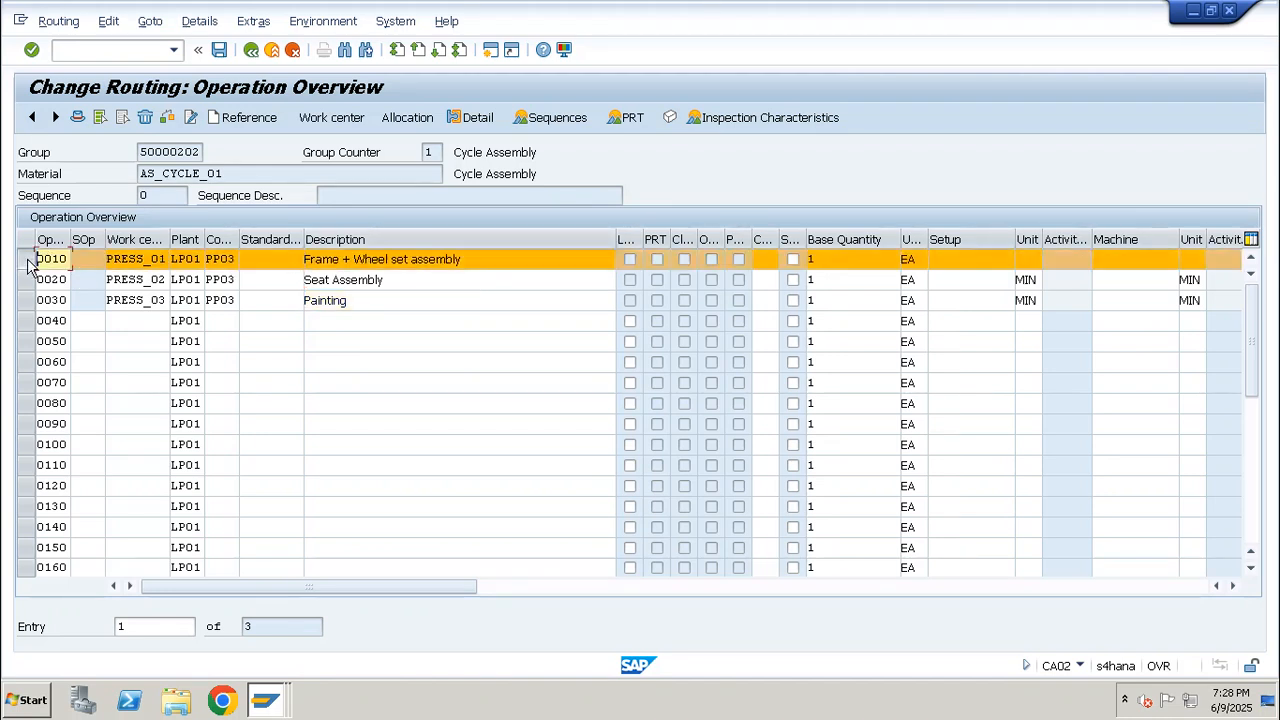
{"action": "left_click", "coordinate": [413, 123]}
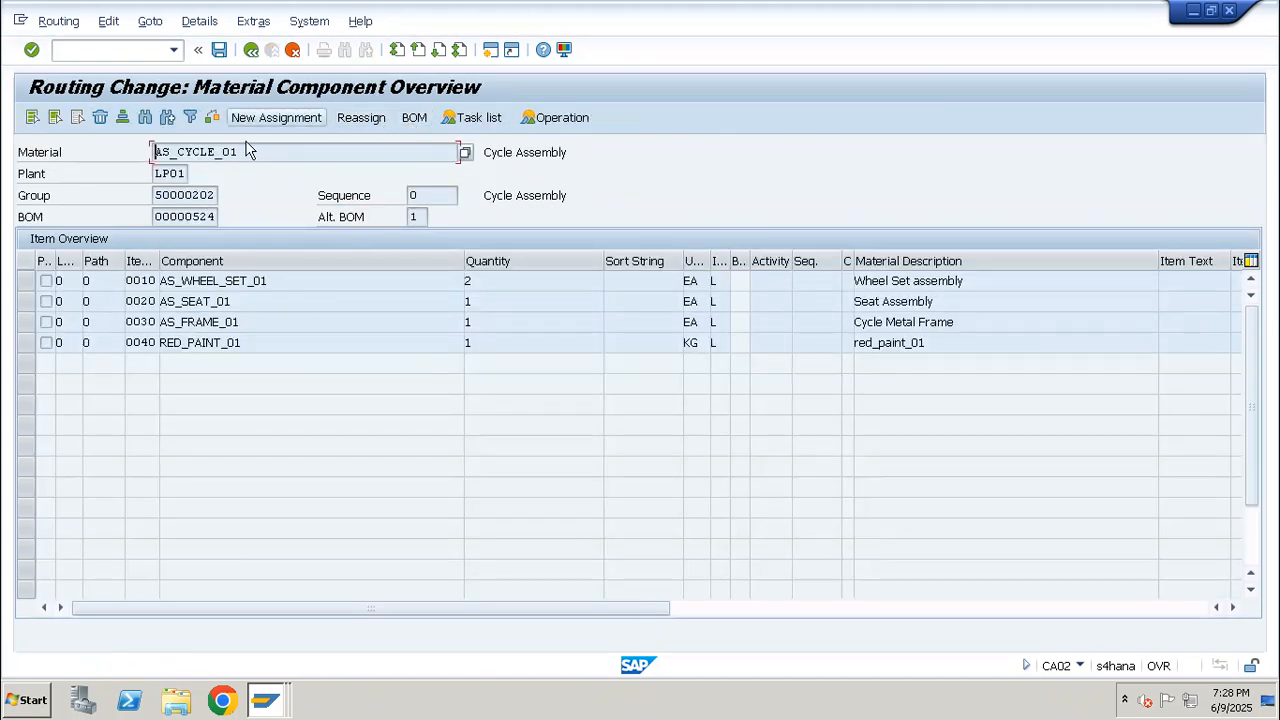
{"action": "left_click", "coordinate": [29, 286]}
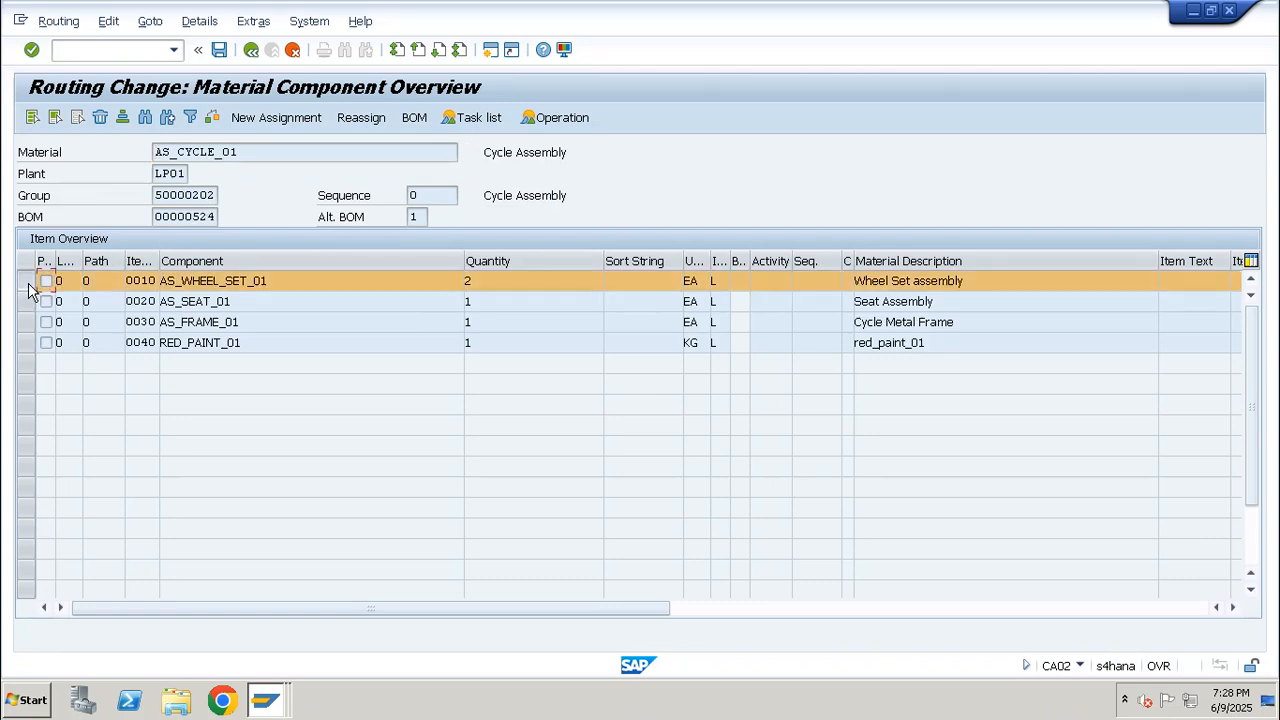
{"action": "left_click", "coordinate": [29, 287]}
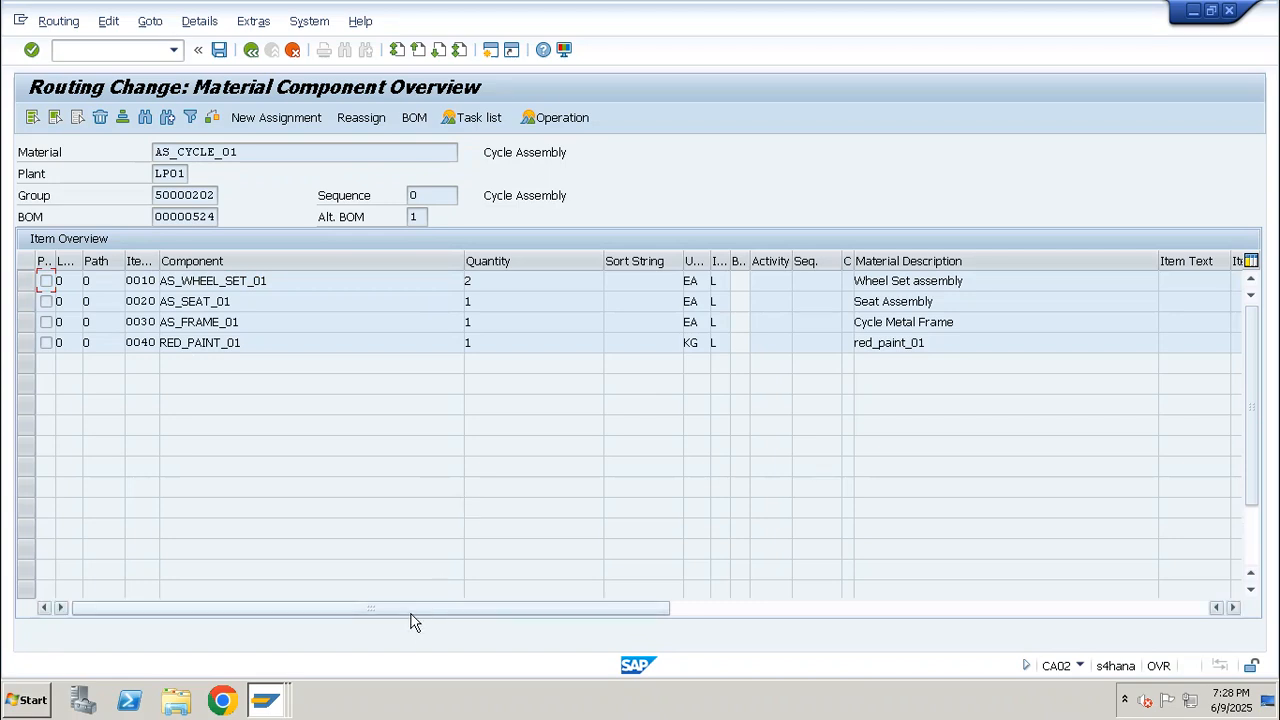
{"action": "left_click_drag", "start_coordinate": [411, 612], "coordinate": [134, 609]}
{"action": "left_click", "coordinate": [283, 120]}
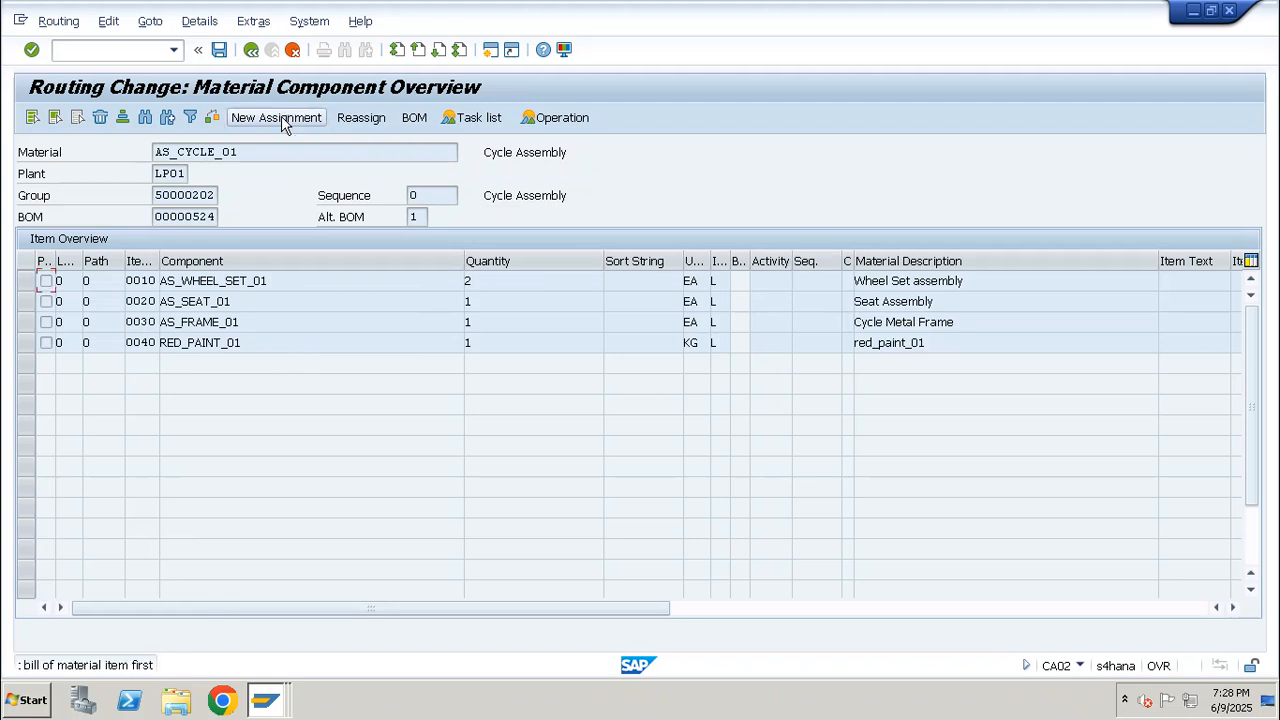
Assign components AS_WHEEL_SET_01 and AS_FRAME_01 to activity 0010 in sequence 0
{"action": "left_click", "coordinate": [29, 285]}
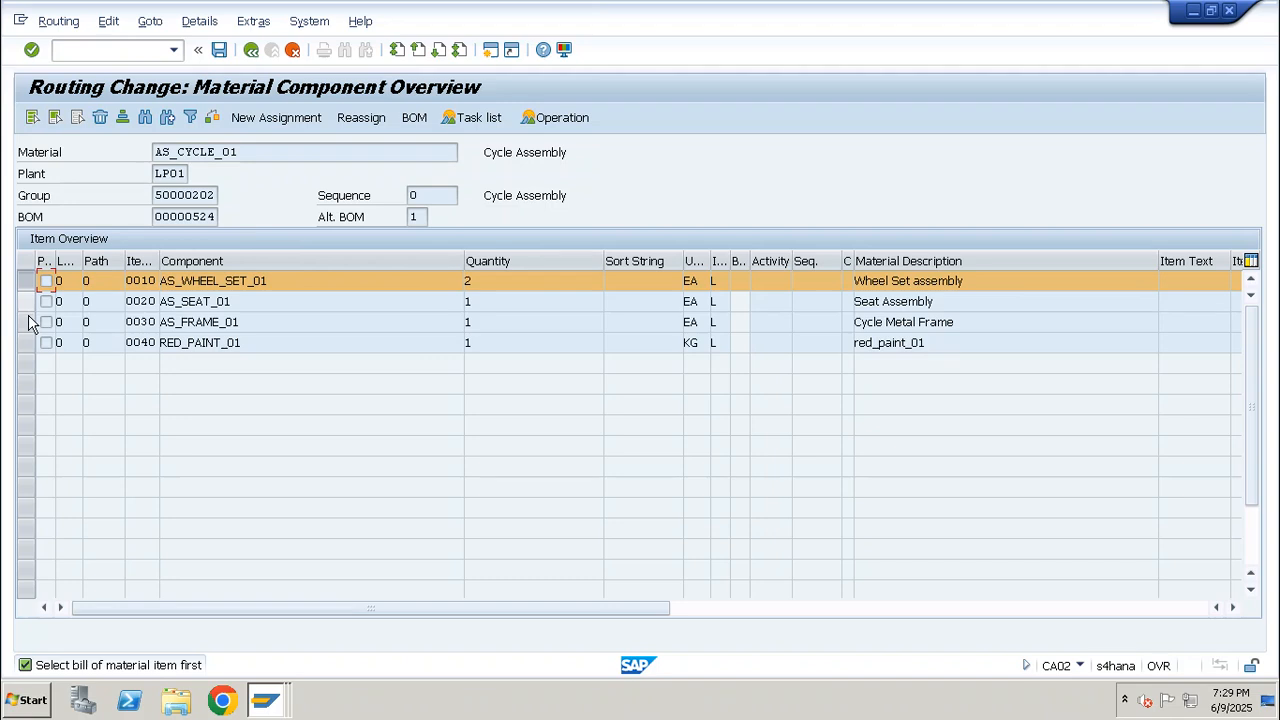
{"action": "left_click", "coordinate": [27, 326]}
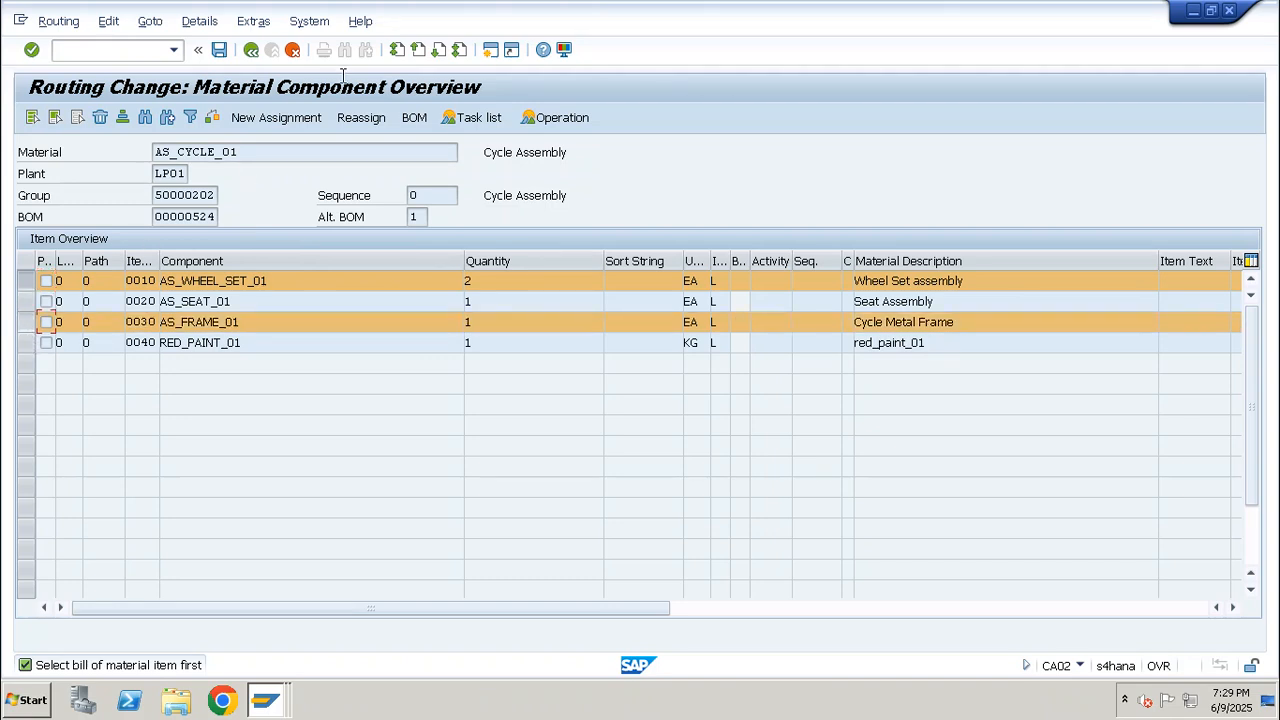
{"action": "left_click", "coordinate": [292, 118]}
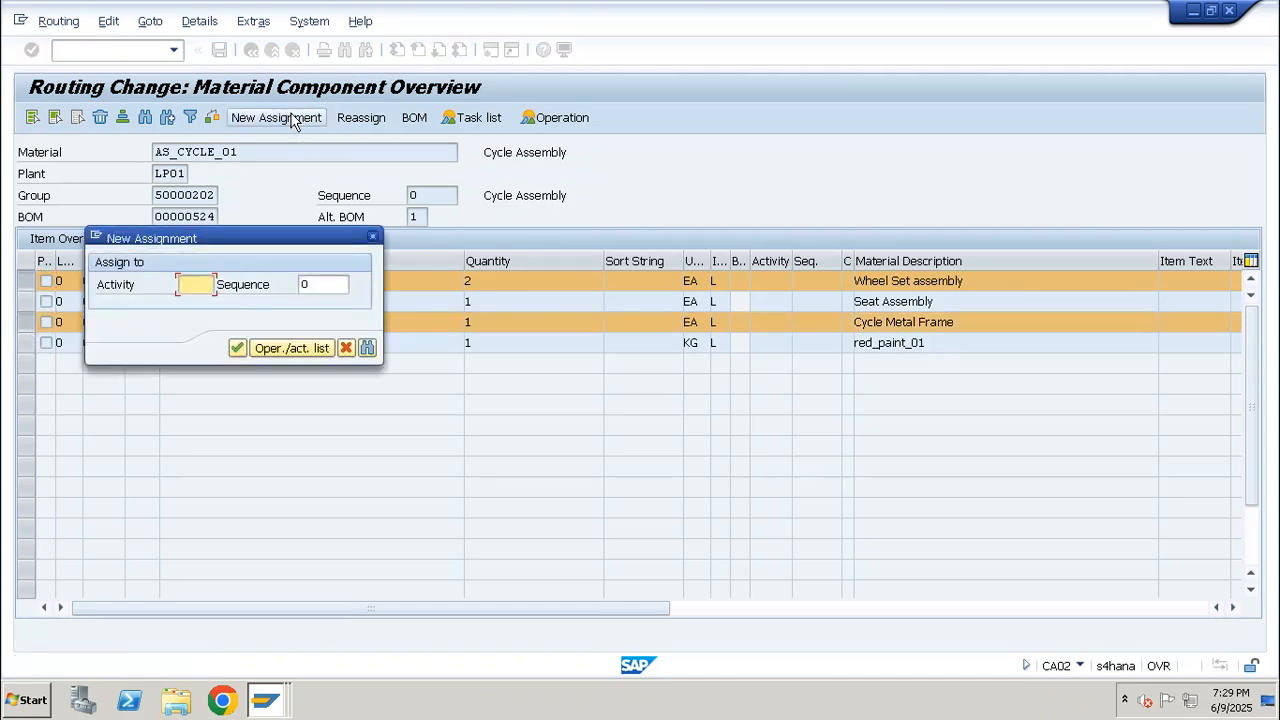
{"action": "type", "text": "0"}
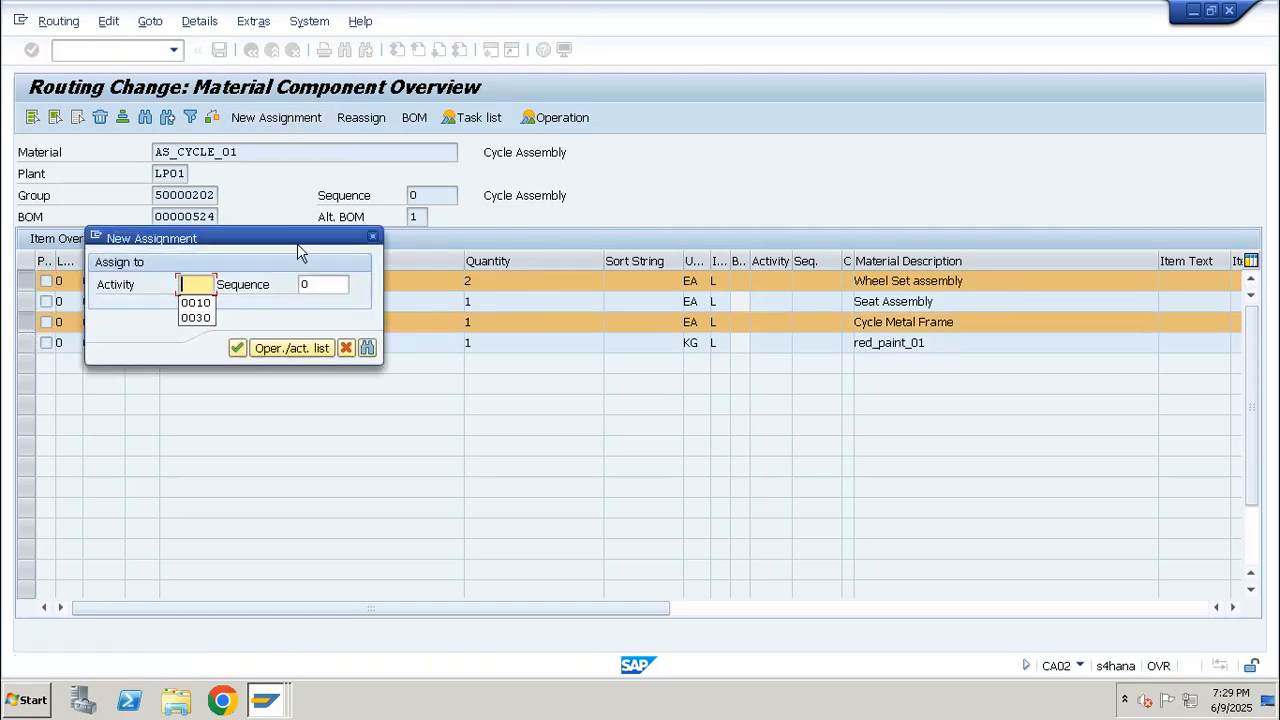
{"action": "type", "text": "010"}
{"action": "key", "text": "Return"}
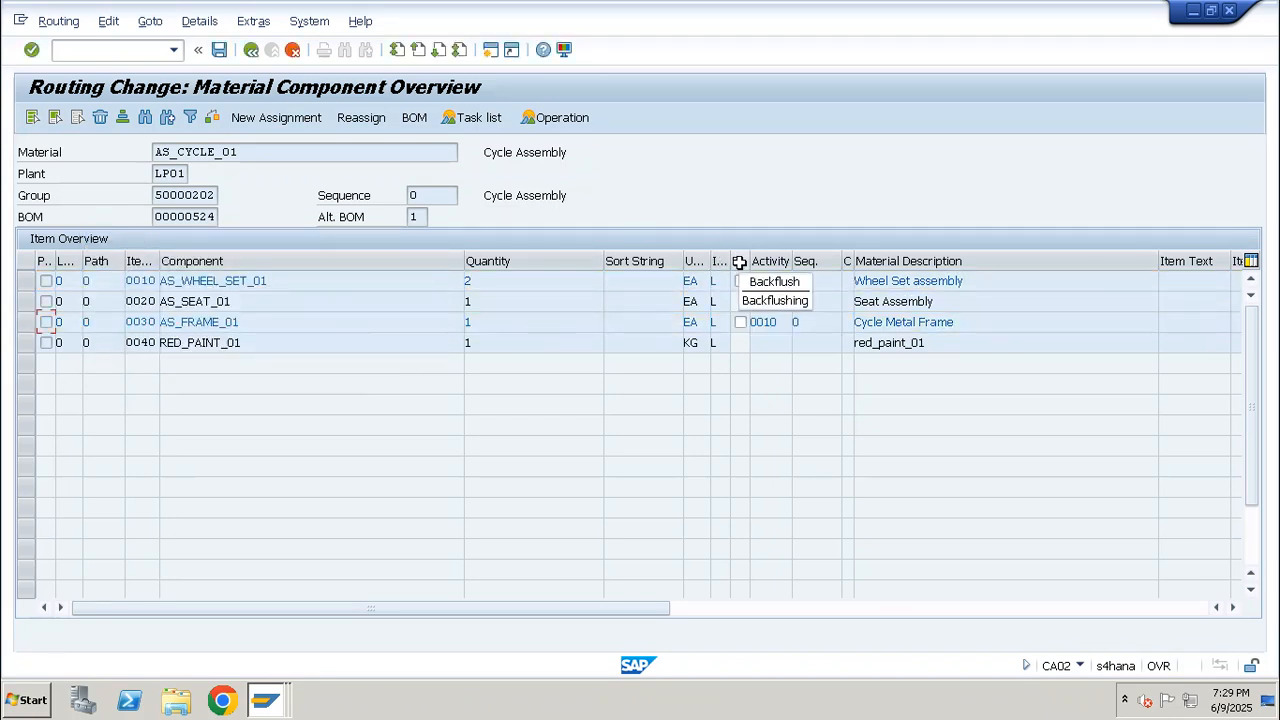
Mark AS_WHEEL_SET_01 and AS_FRAME_01 for backflushing and save the routing
{"action": "left_click", "coordinate": [740, 281]}
{"action": "left_click", "coordinate": [740, 322]}
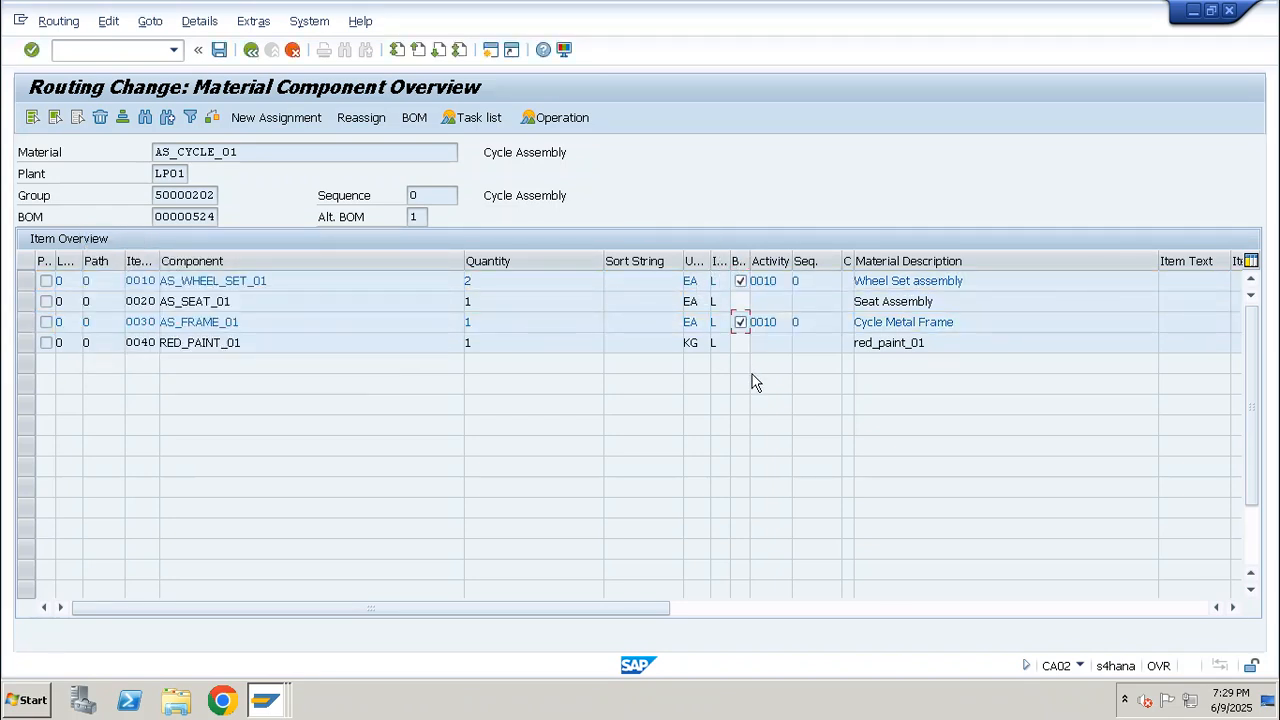
{"action": "left_click", "coordinate": [219, 50]}
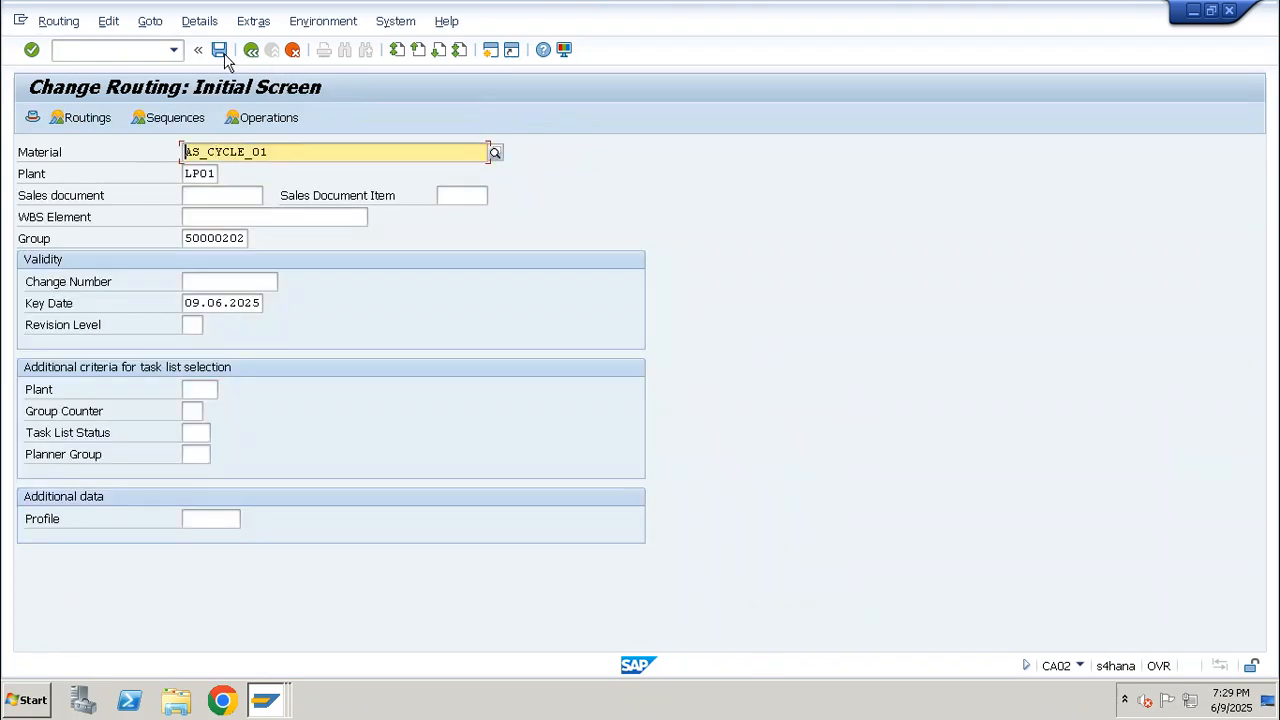
Reopen the AS_CYCLE_01 routing and open the component allocation for operation 0020, Seat Assembly
{"action": "key", "text": "Return"}
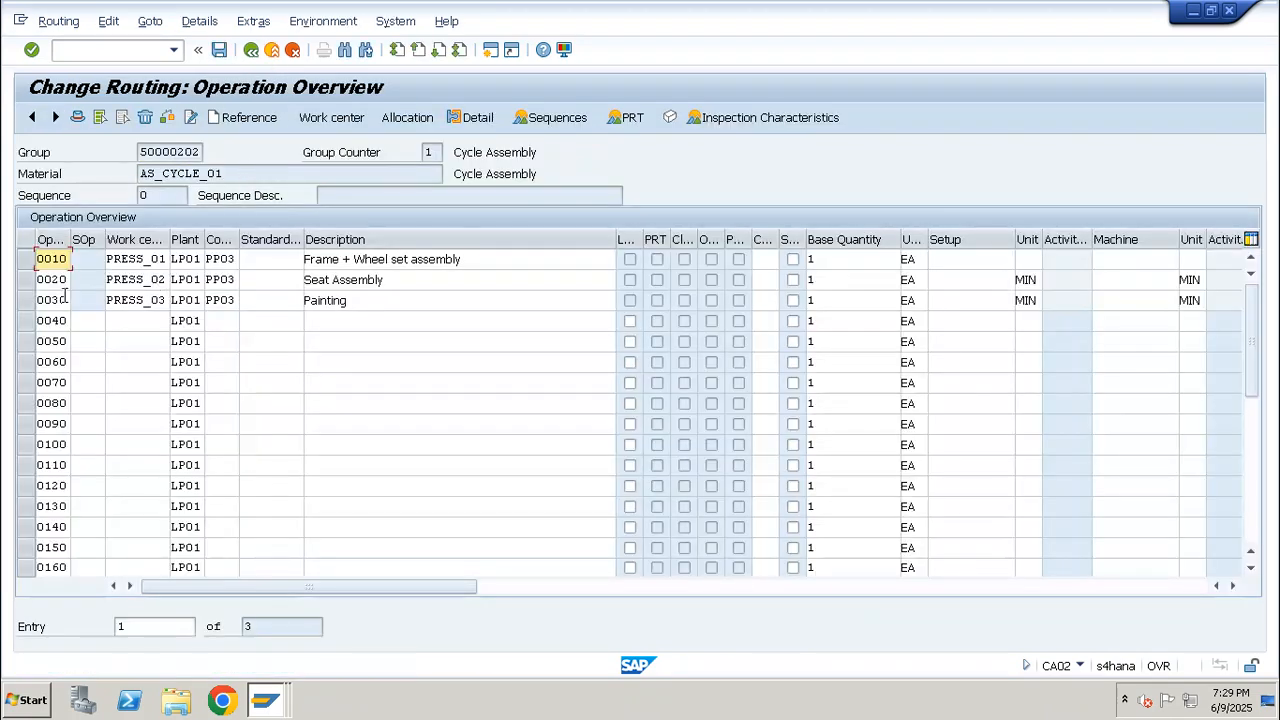
{"action": "left_click", "coordinate": [27, 283]}
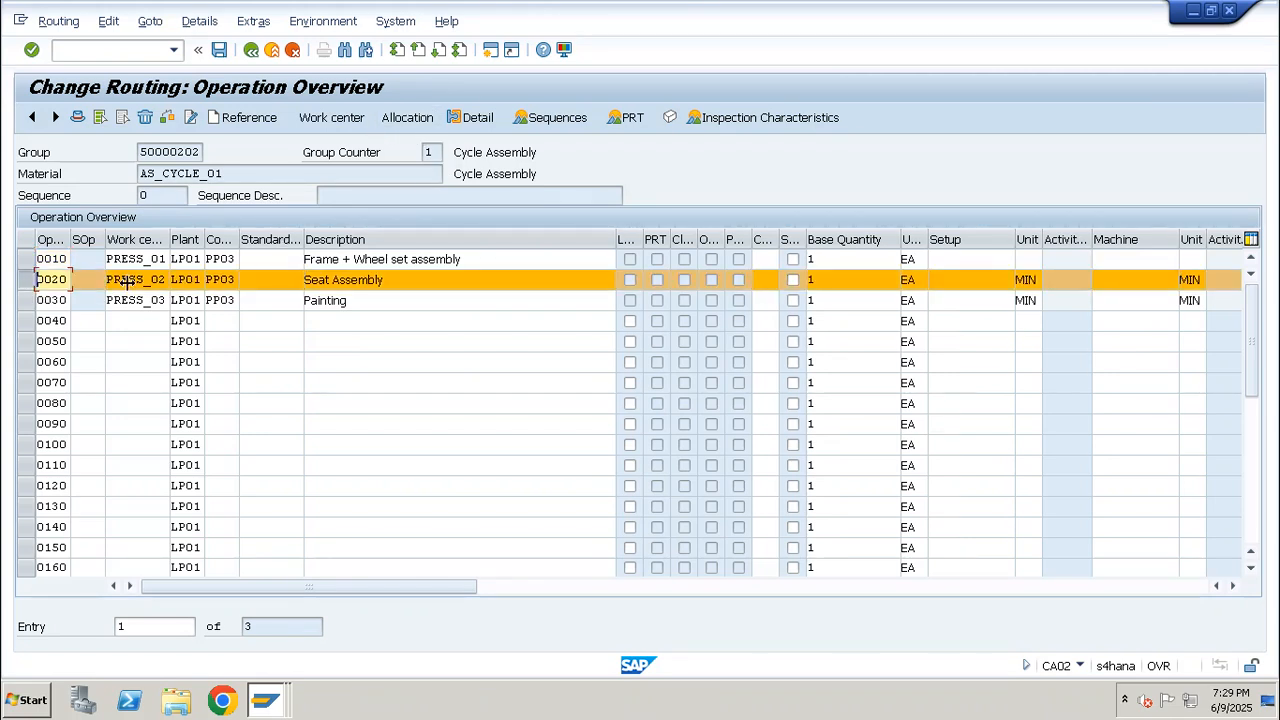
{"action": "left_click", "coordinate": [407, 117]}
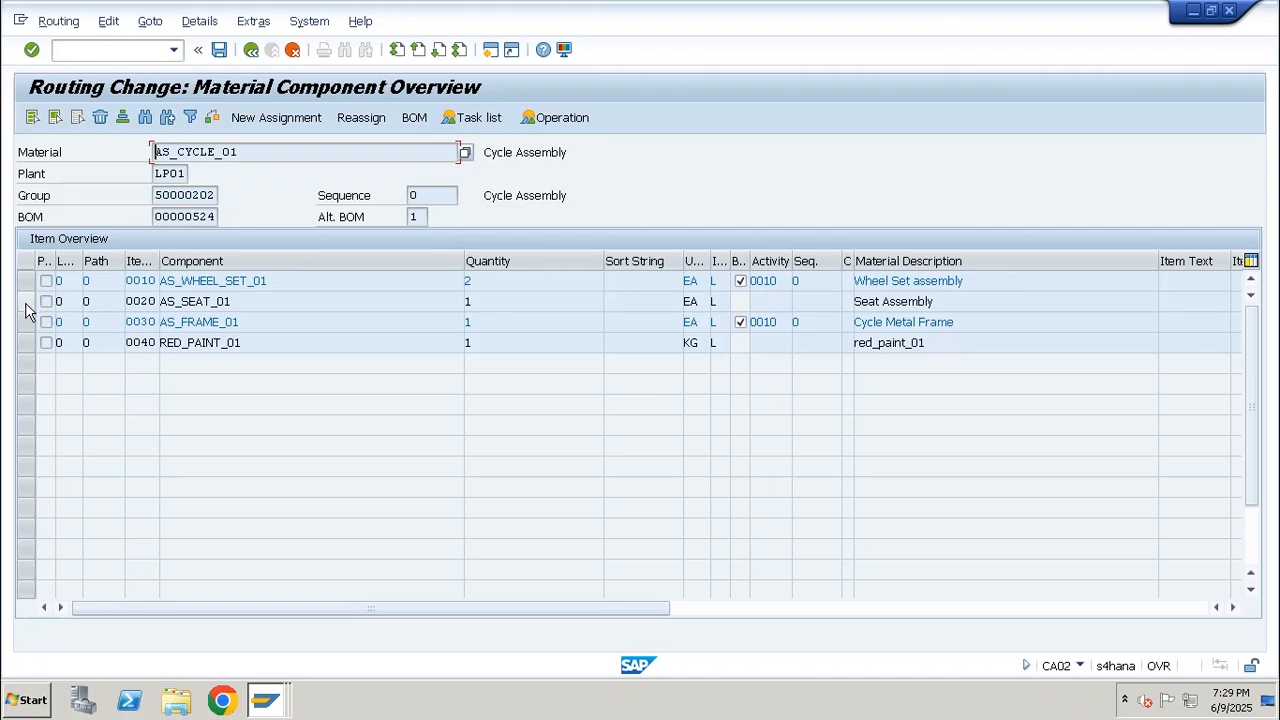
Assign component AS_SEAT_01 to activity 0020 in sequence 0 and mark it for backflushing
{"action": "left_click", "coordinate": [28, 302]}
{"action": "left_click", "coordinate": [364, 119]}
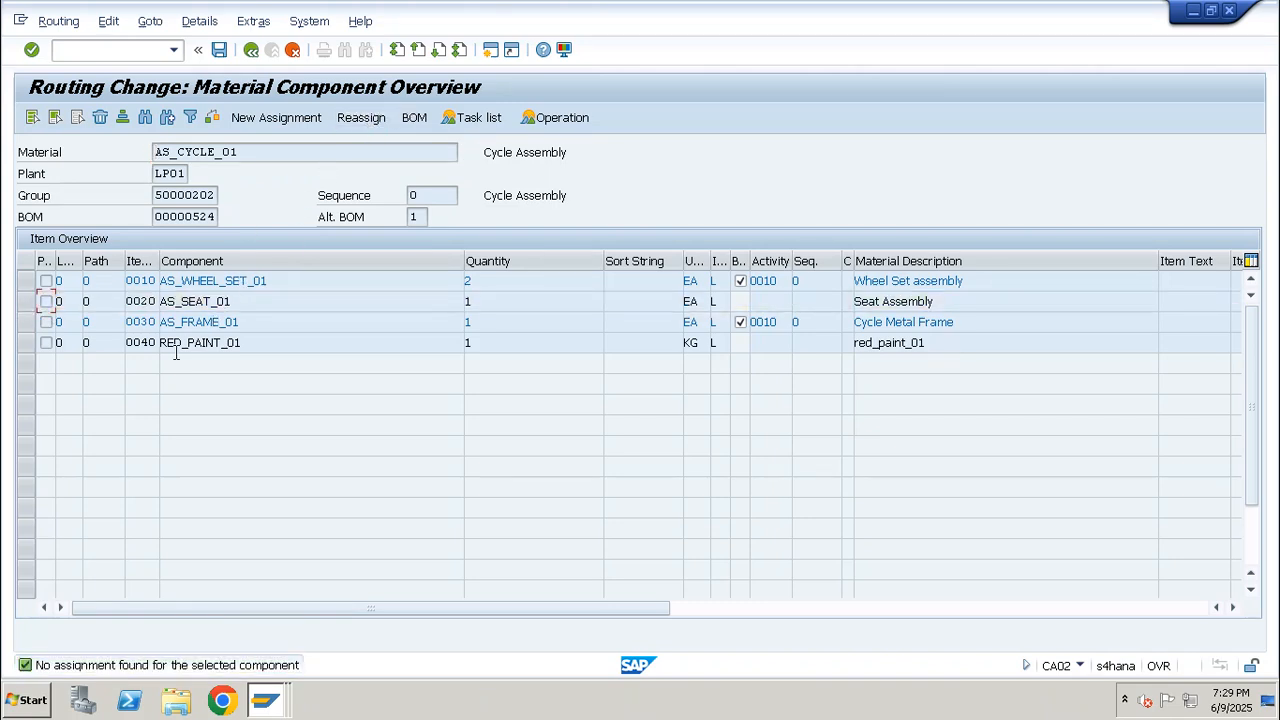
{"action": "left_click", "coordinate": [26, 304]}
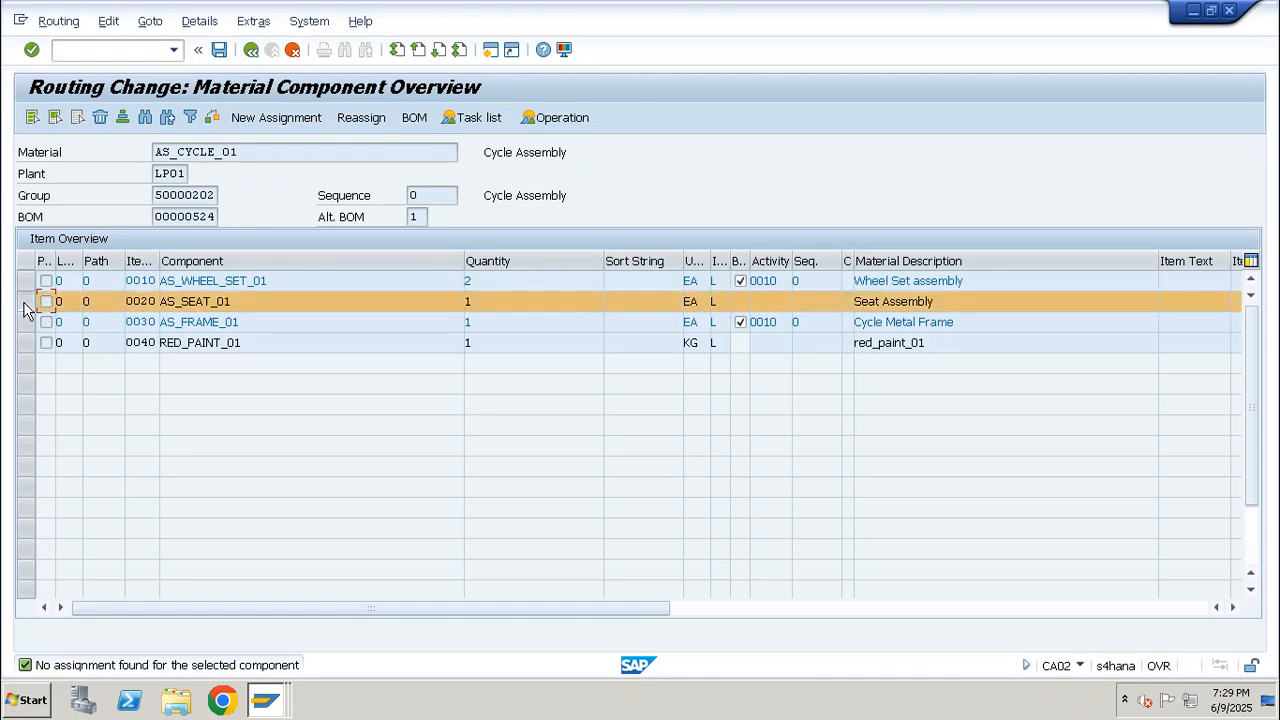
{"action": "left_click", "coordinate": [290, 120]}
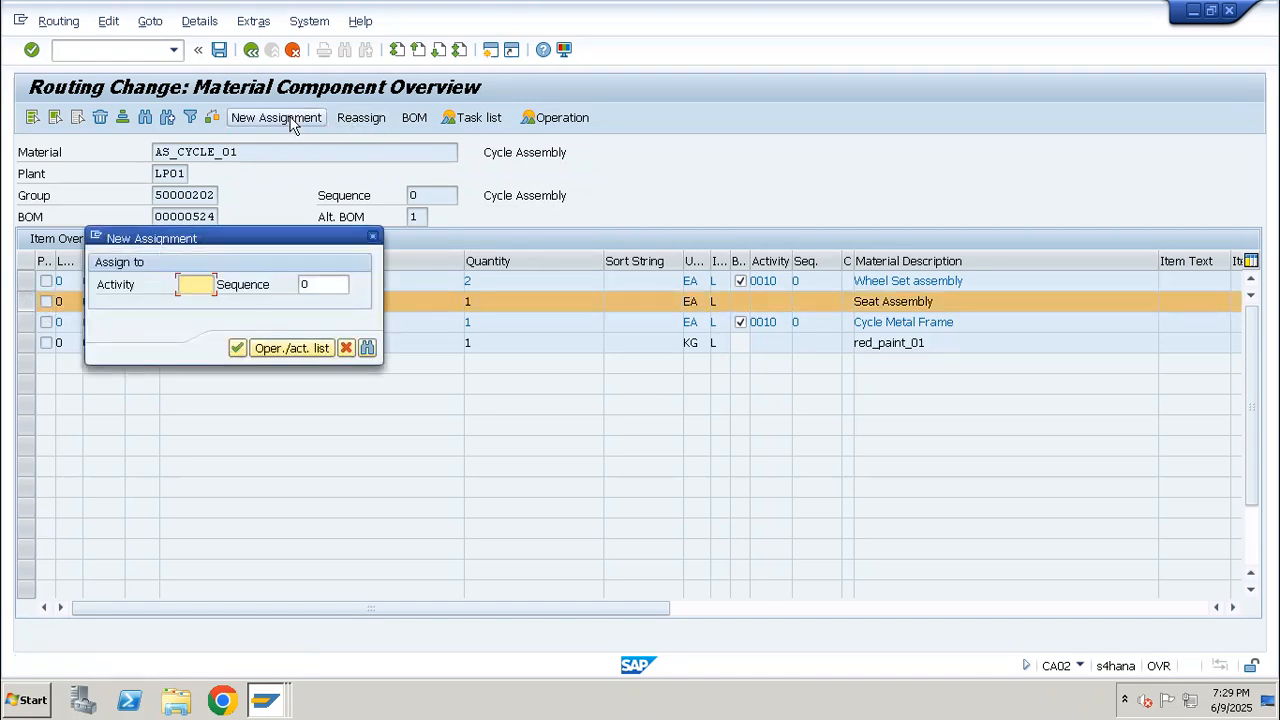
{"action": "type", "text": "0020"}
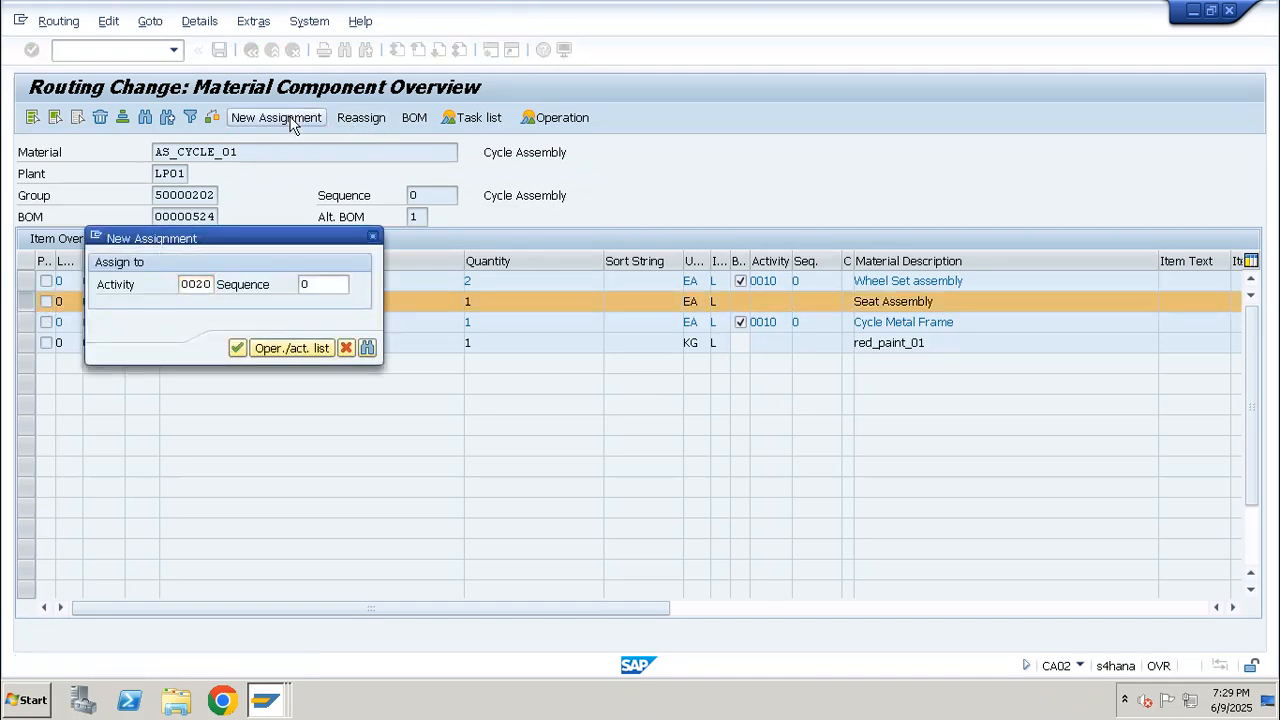
{"action": "key", "text": "Return"}
{"action": "left_click", "coordinate": [740, 301]}
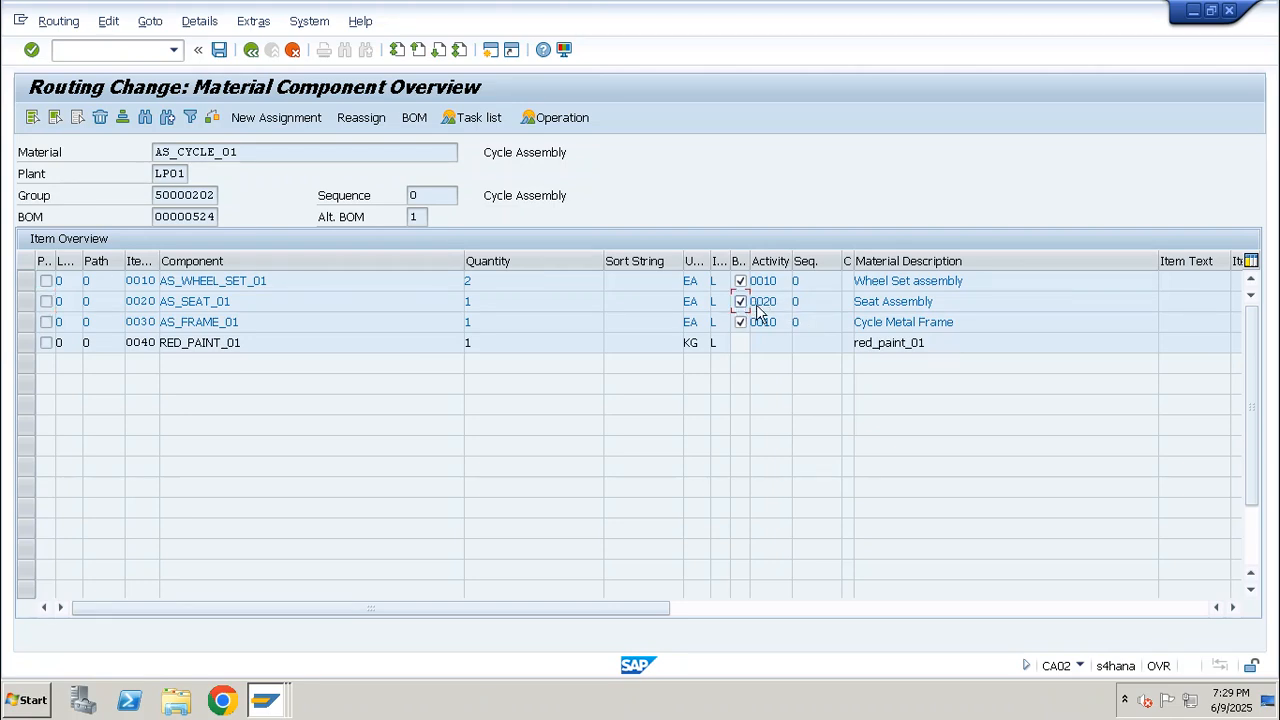
{"action": "double_click", "coordinate": [776, 301]}
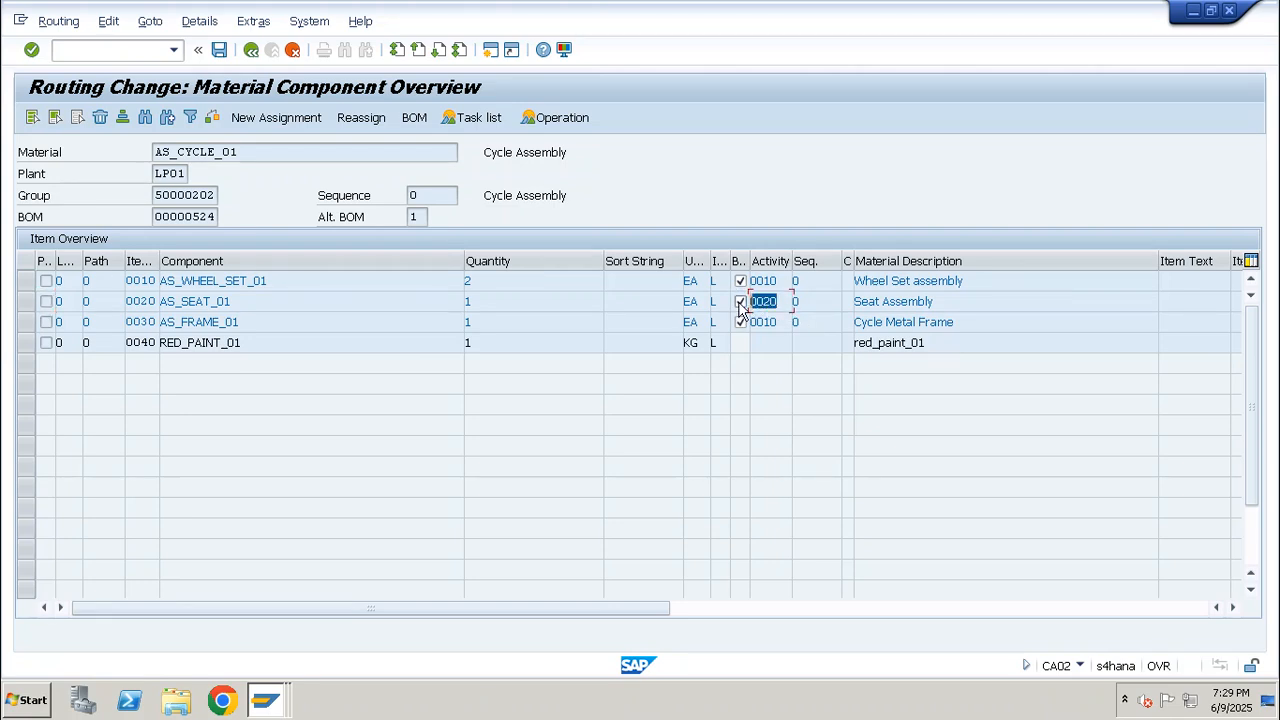
Assign component RED_PAINT_01 to activity 0030 with backflushing and save the routing
{"action": "left_click", "coordinate": [30, 344]}
{"action": "left_click", "coordinate": [287, 120]}
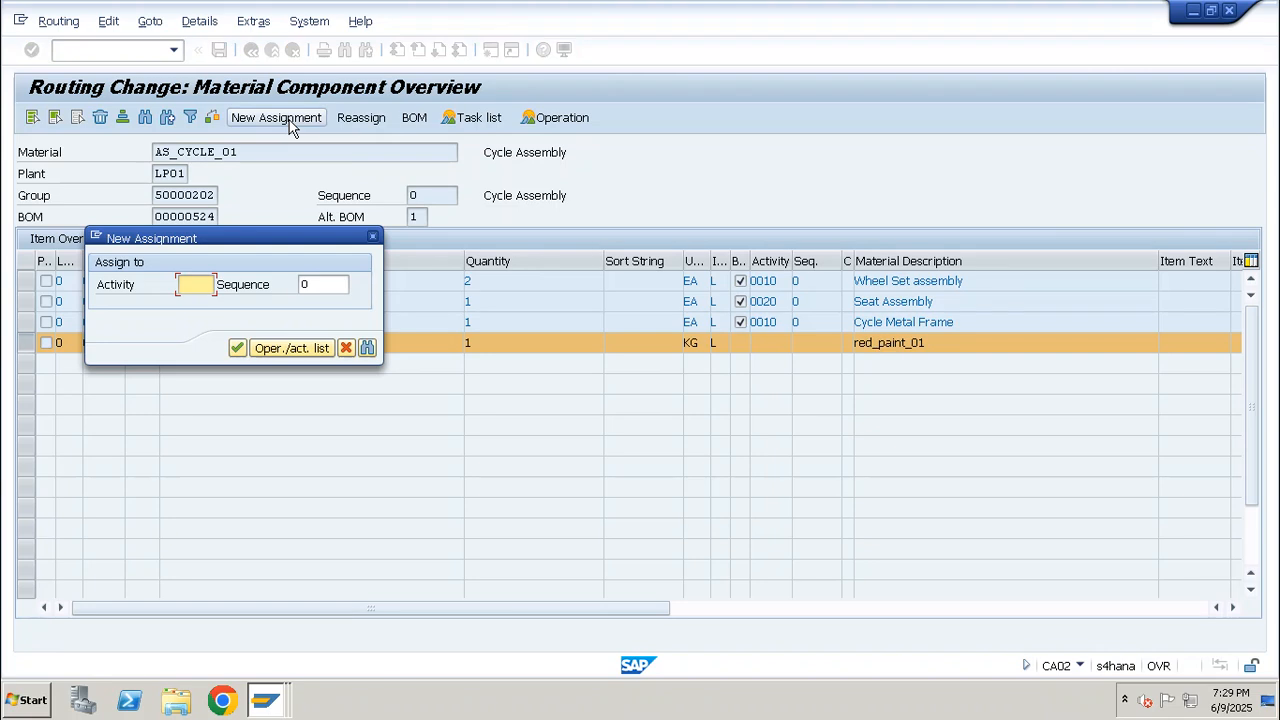
{"action": "type", "text": "0030"}
{"action": "key", "text": "Return"}
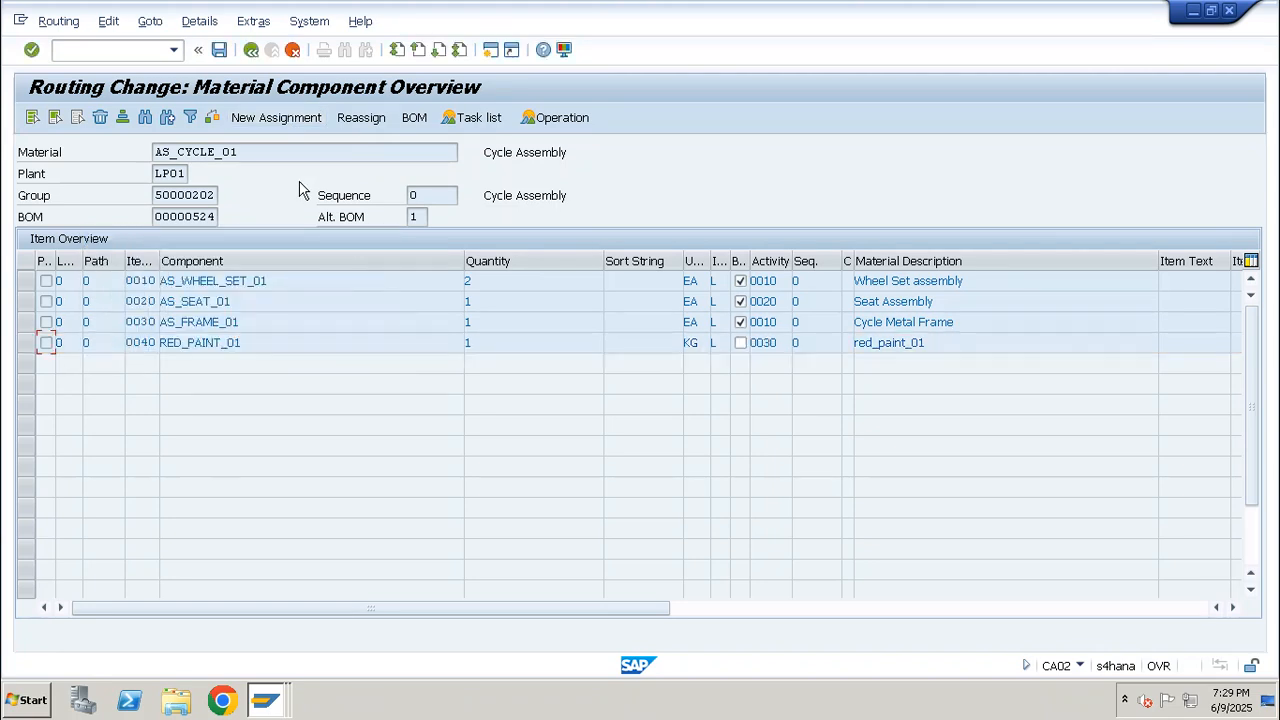
{"action": "left_click", "coordinate": [740, 342]}
{"action": "left_click", "coordinate": [220, 50]}
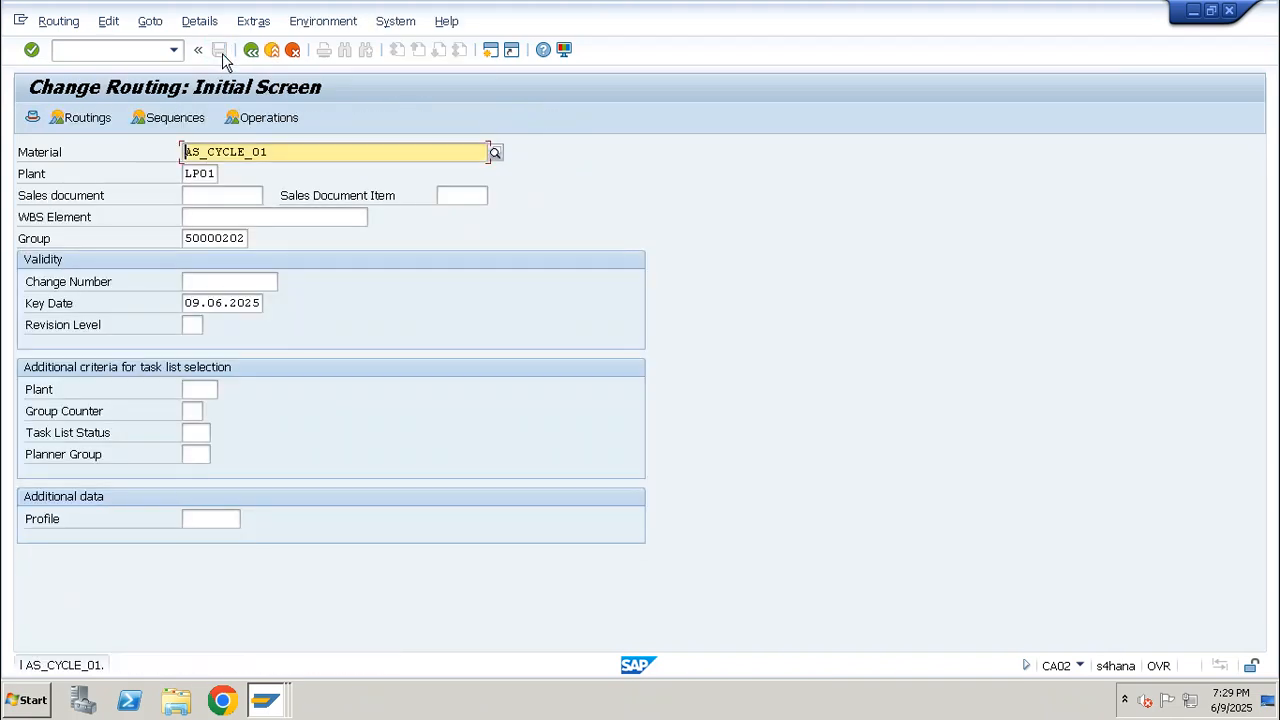
Reopen the AS_CYCLE_01 routing in CA02 and review the descriptions of its seat assembly and painting operations
{"action": "left_click", "coordinate": [138, 51]}
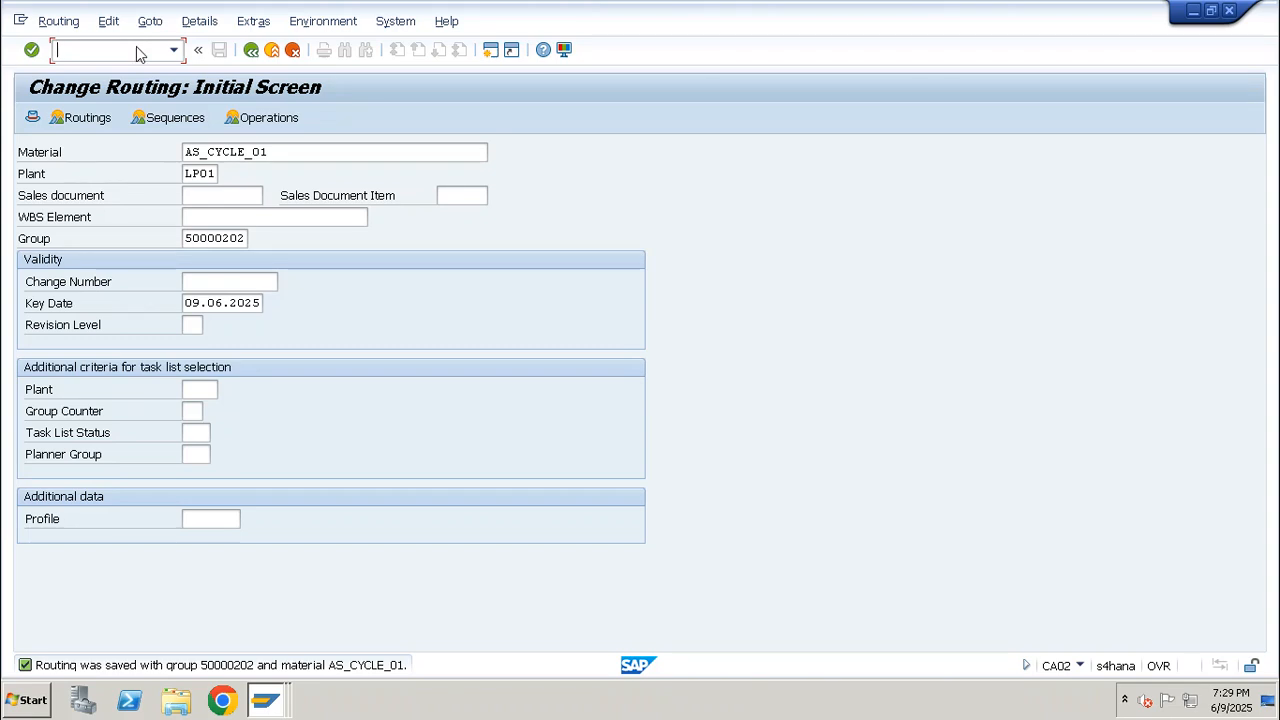
{"action": "type", "text": "/nca02"}
{"action": "key", "text": "Return"}
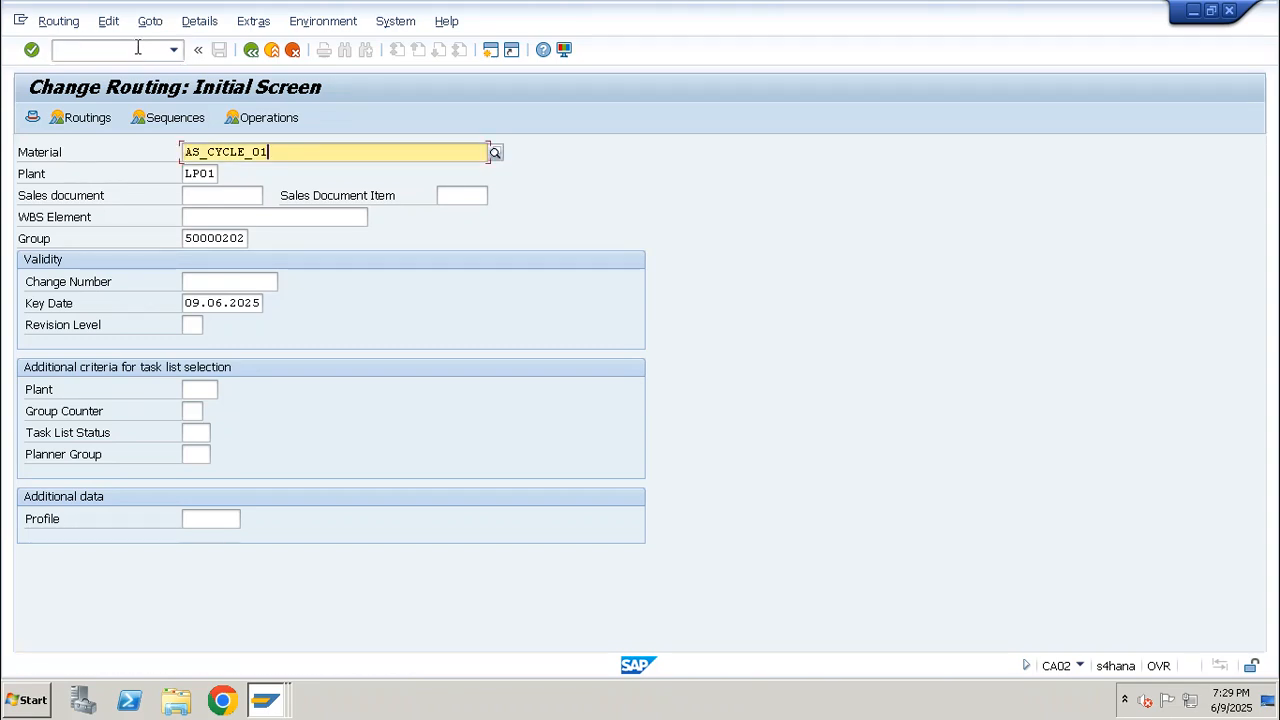
{"action": "key", "text": "Return"}
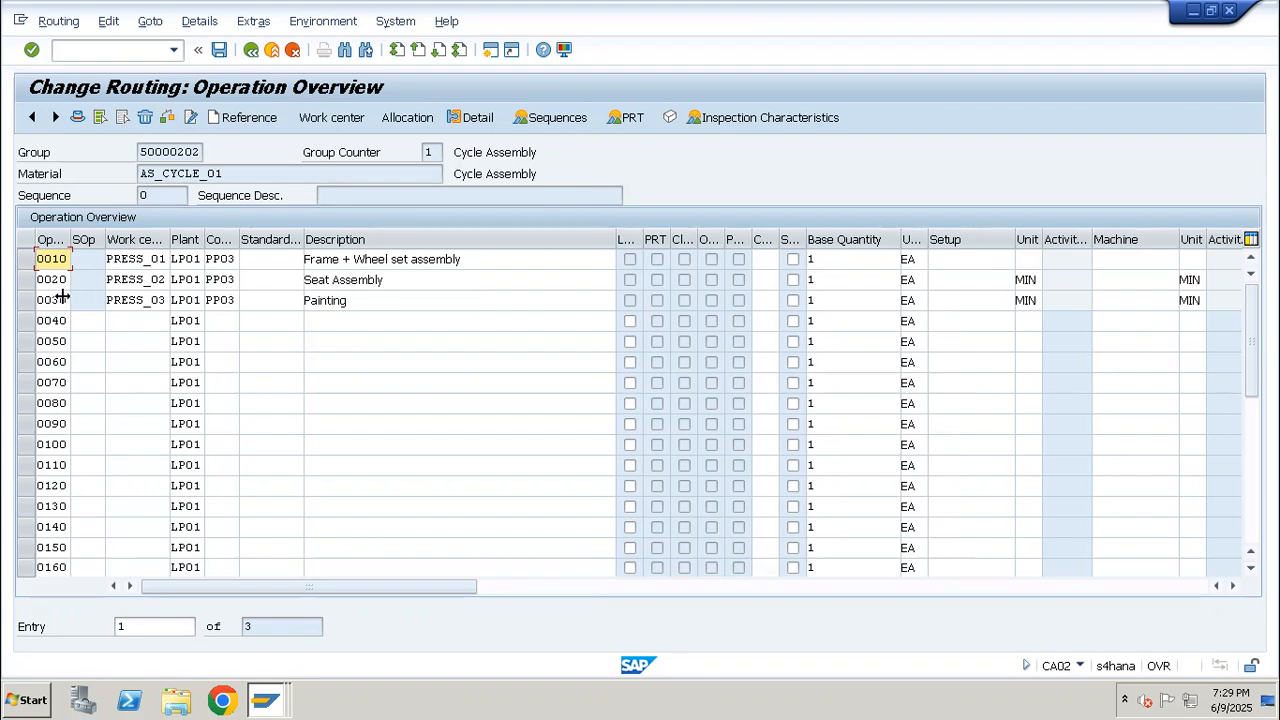
{"action": "left_click", "coordinate": [25, 300]}
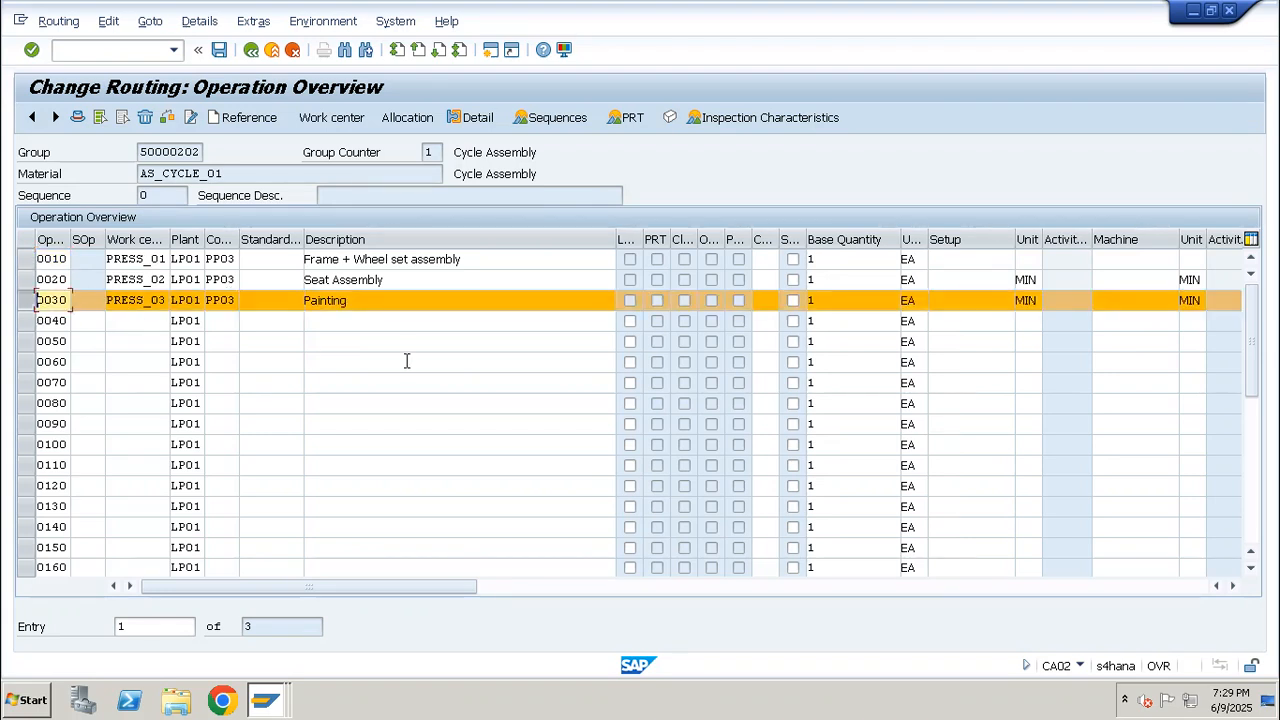
{"action": "left_click", "coordinate": [330, 301]}
{"action": "double_click", "coordinate": [330, 305]}
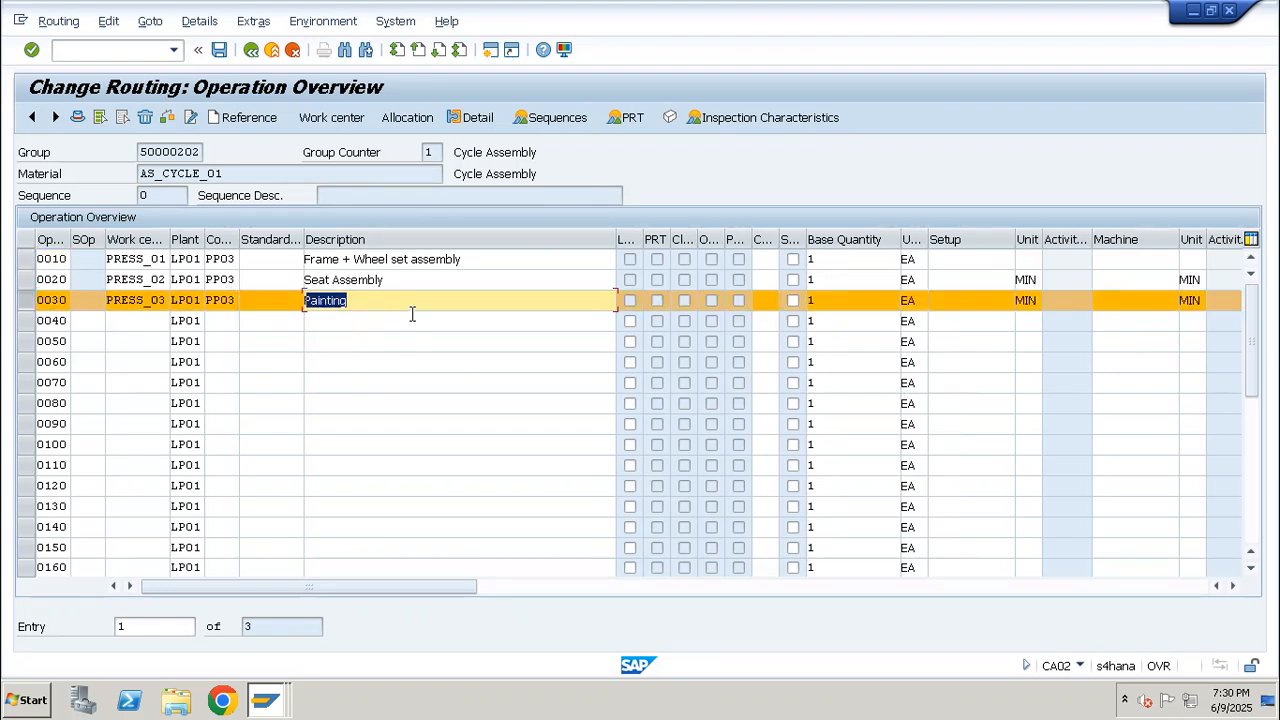
{"action": "left_click", "coordinate": [379, 298]}
{"action": "double_click", "coordinate": [335, 304]}
{"action": "double_click", "coordinate": [394, 277]}
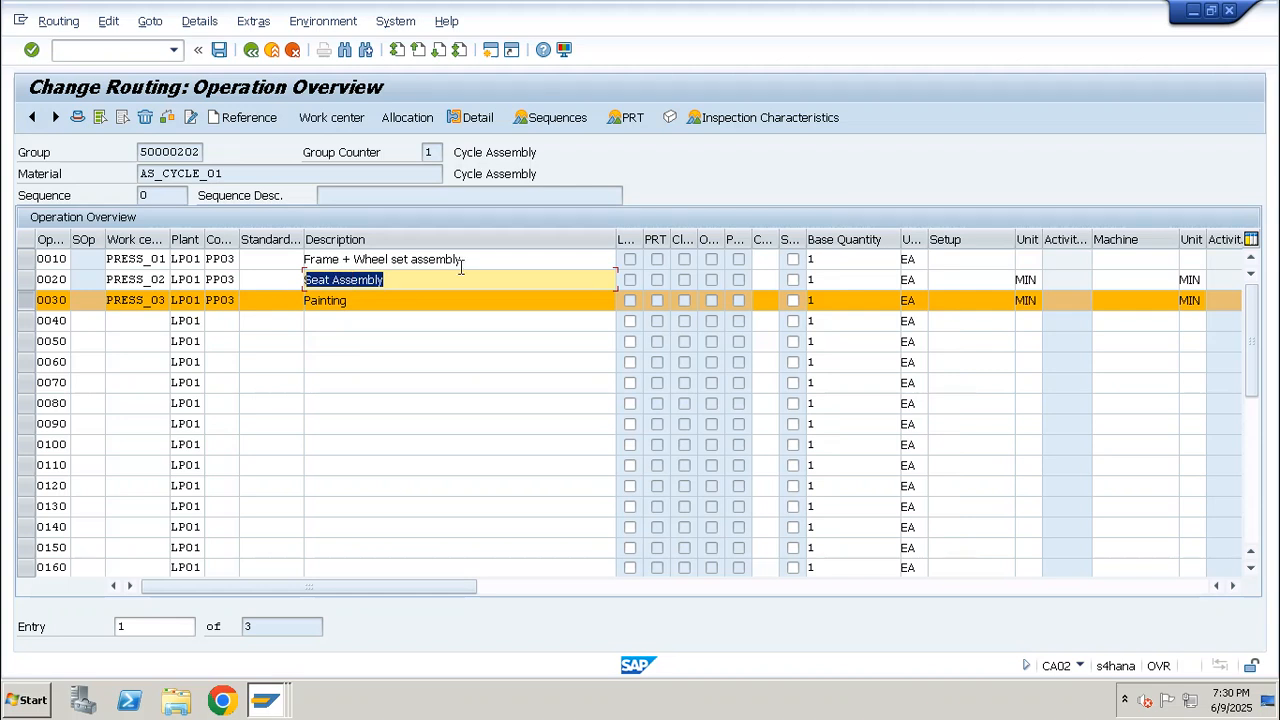
Check the descriptions of operations 0010, 0020 and 0030 in the operation overview
{"action": "left_click_drag", "start_coordinate": [478, 258], "coordinate": [322, 259]}
{"action": "left_click_drag", "start_coordinate": [482, 260], "coordinate": [267, 258]}
{"action": "left_click_drag", "start_coordinate": [402, 279], "coordinate": [281, 284]}
{"action": "left_click_drag", "start_coordinate": [395, 304], "coordinate": [269, 301]}
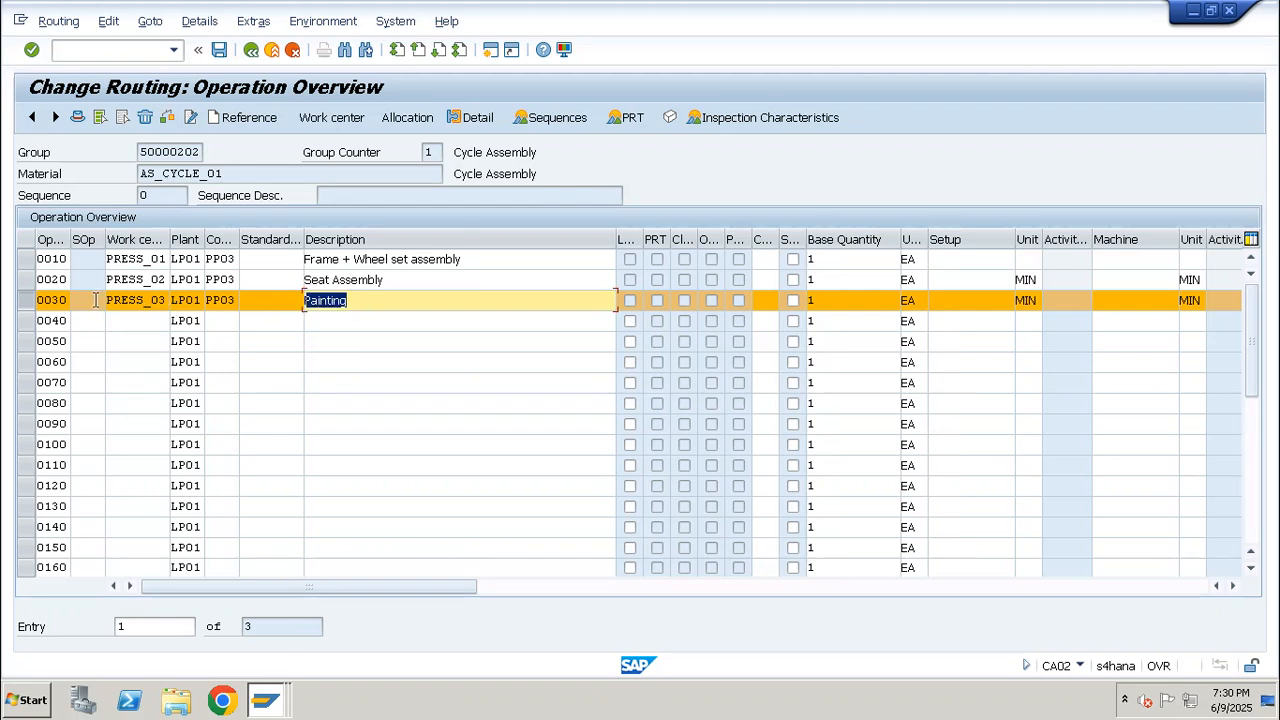
Set the control key of operations 0010 and 0020 to PP01
{"action": "left_click", "coordinate": [235, 300]}
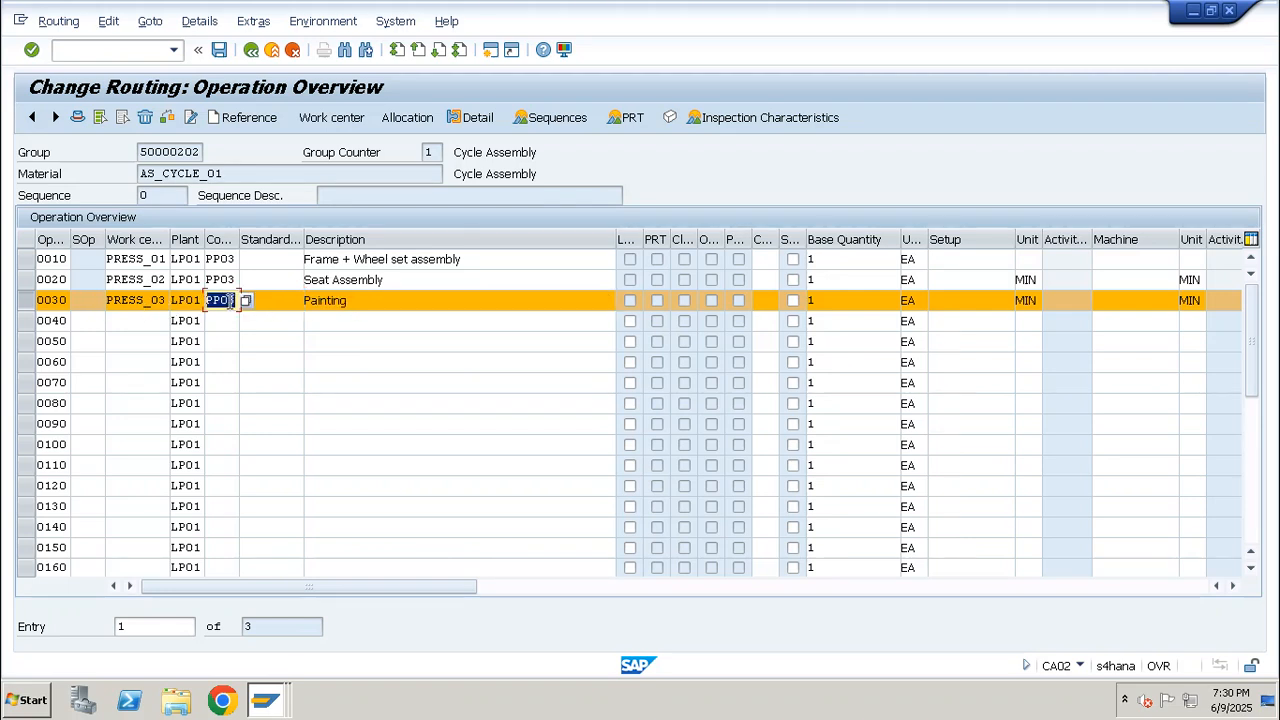
{"action": "left_click_drag", "start_coordinate": [218, 300], "coordinate": [193, 259]}
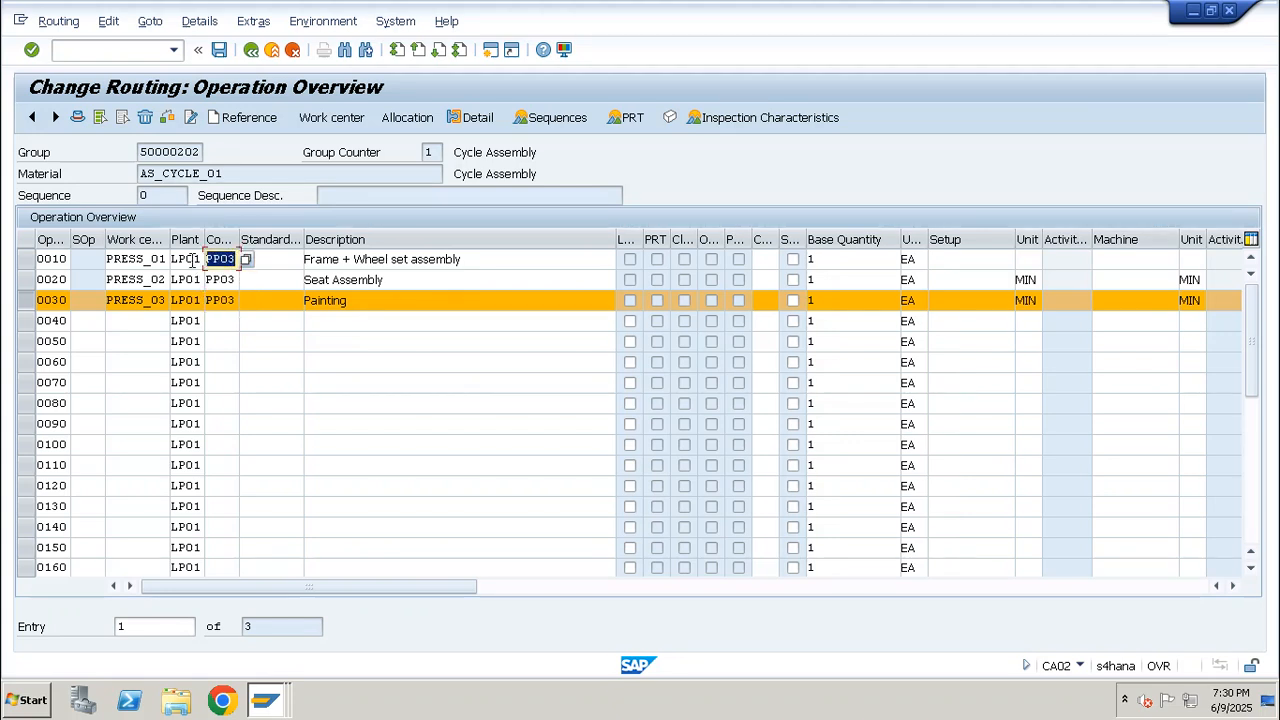
{"action": "type", "text": "pp01"}
{"action": "key", "text": "Return"}
{"action": "left_click_drag", "start_coordinate": [236, 259], "coordinate": [195, 259]}
{"action": "left_click_drag", "start_coordinate": [235, 279], "coordinate": [195, 279]}
{"action": "type", "text": "pp01"}
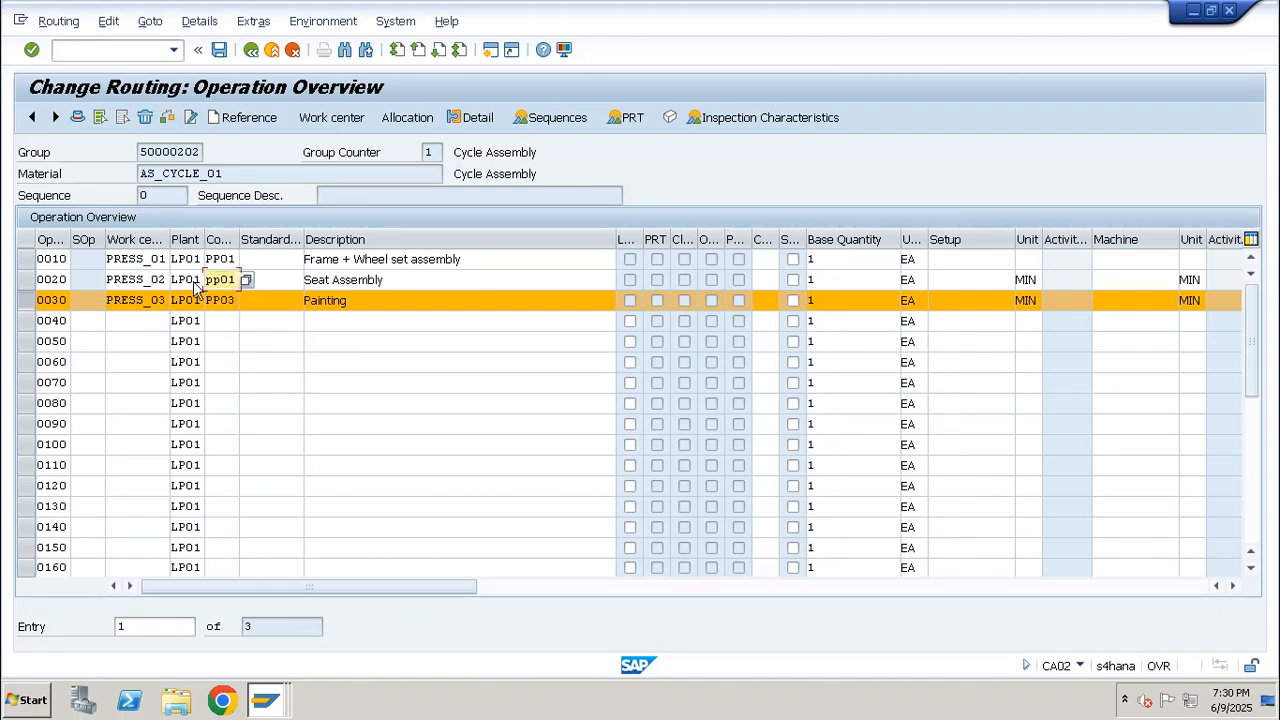
{"action": "key", "text": "Return"}
Look up the control keys for operation 0030 and display the detailed information for PP03
{"action": "left_click_drag", "start_coordinate": [236, 259], "coordinate": [174, 296]}
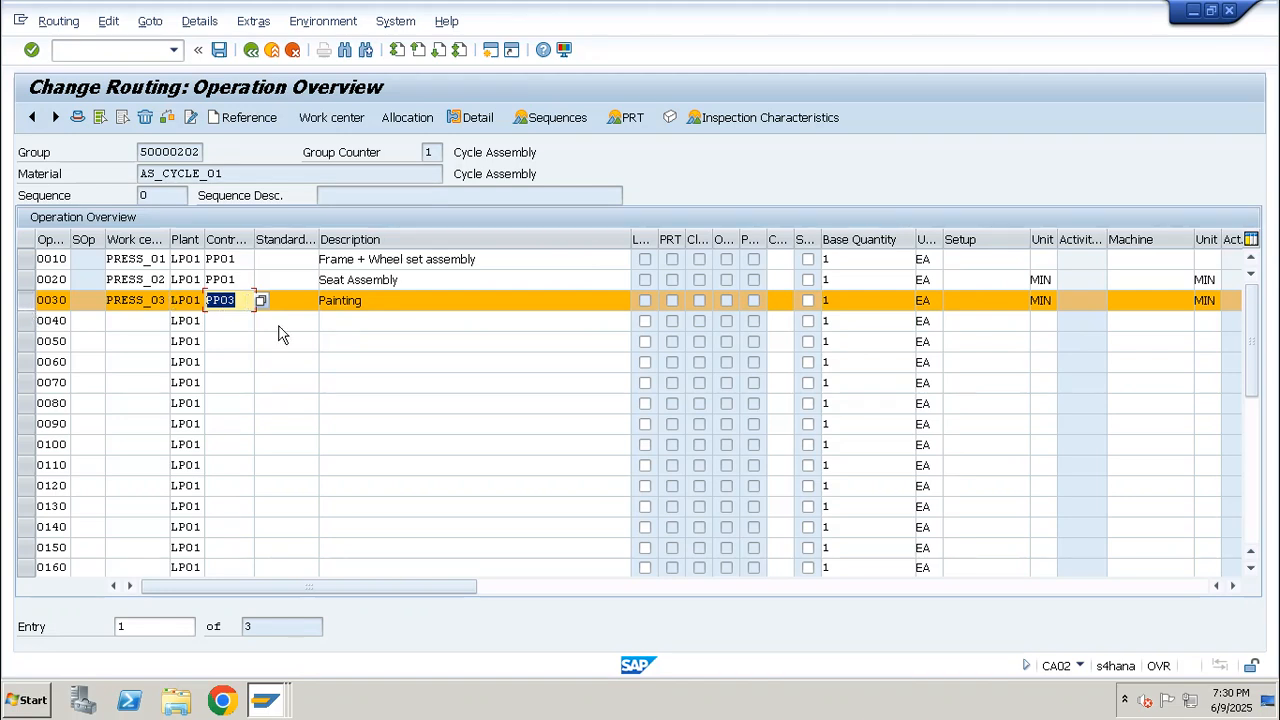
{"action": "left_click", "coordinate": [260, 301]}
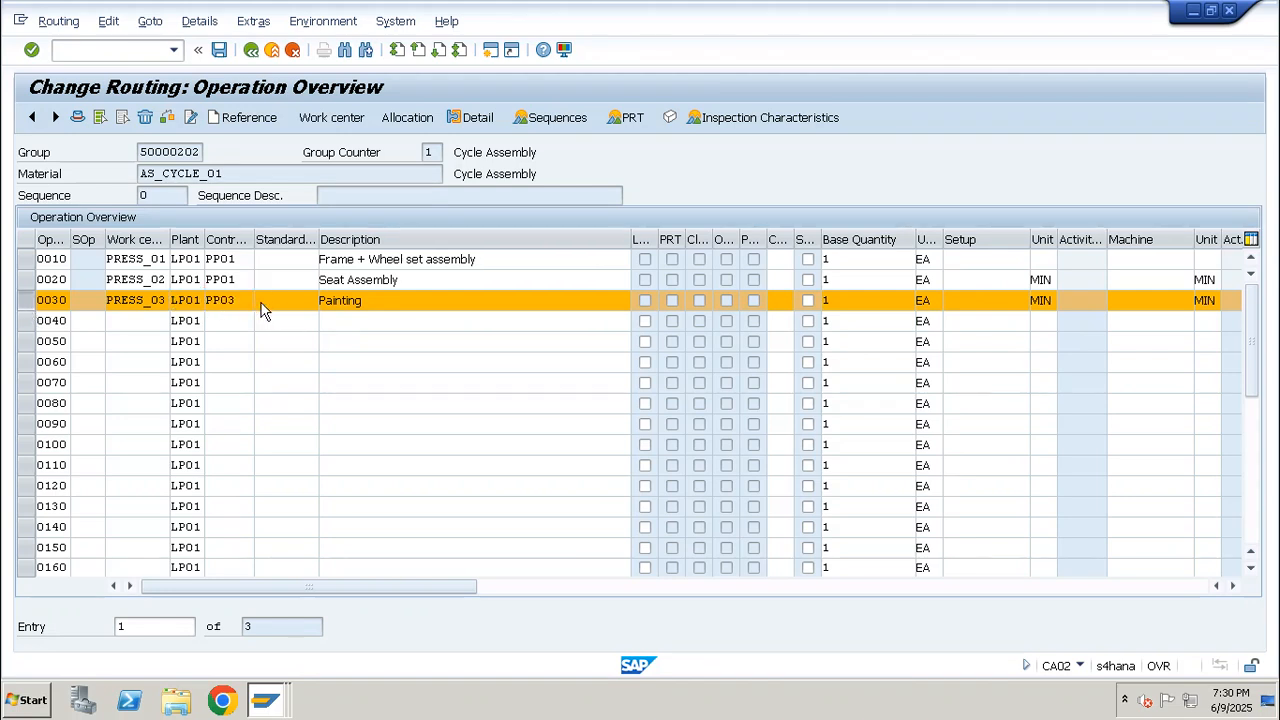
{"action": "left_click_drag", "start_coordinate": [607, 218], "coordinate": [604, 305]}
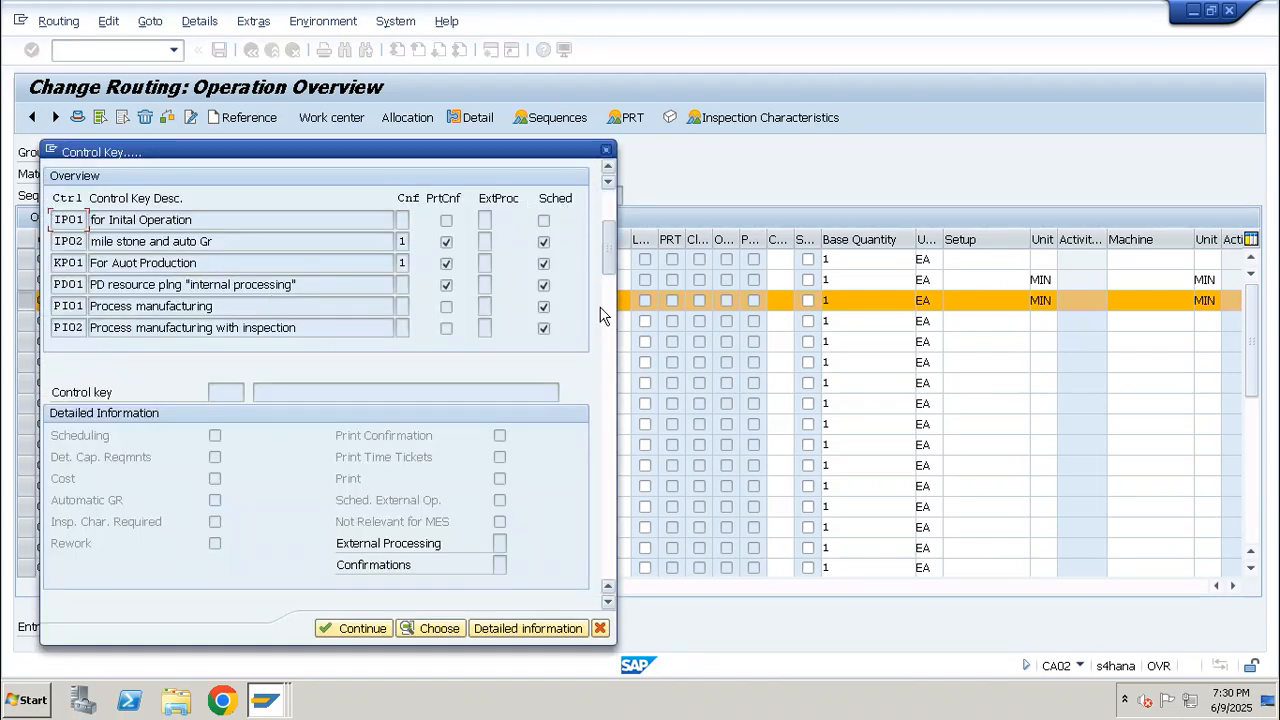
{"action": "left_click_drag", "start_coordinate": [307, 284], "coordinate": [90, 285]}
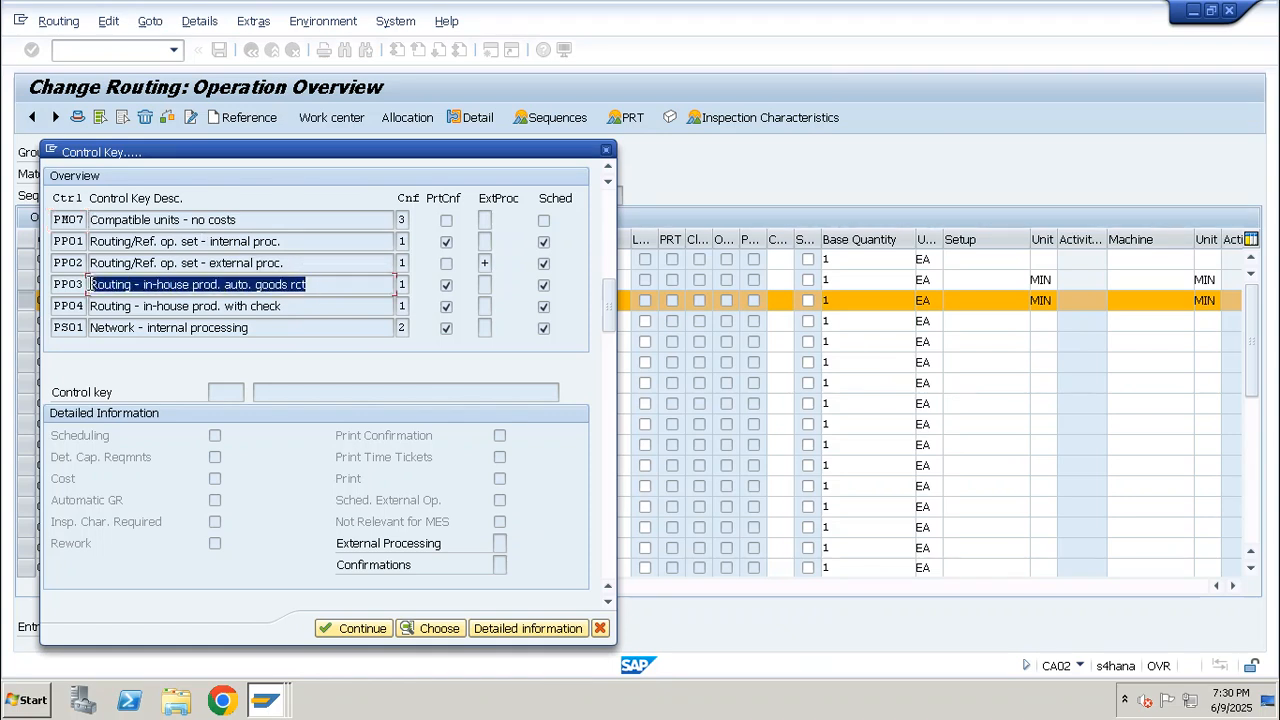
{"action": "left_click", "coordinate": [527, 628]}
{"action": "left_click_drag", "start_coordinate": [304, 292], "coordinate": [201, 308]}
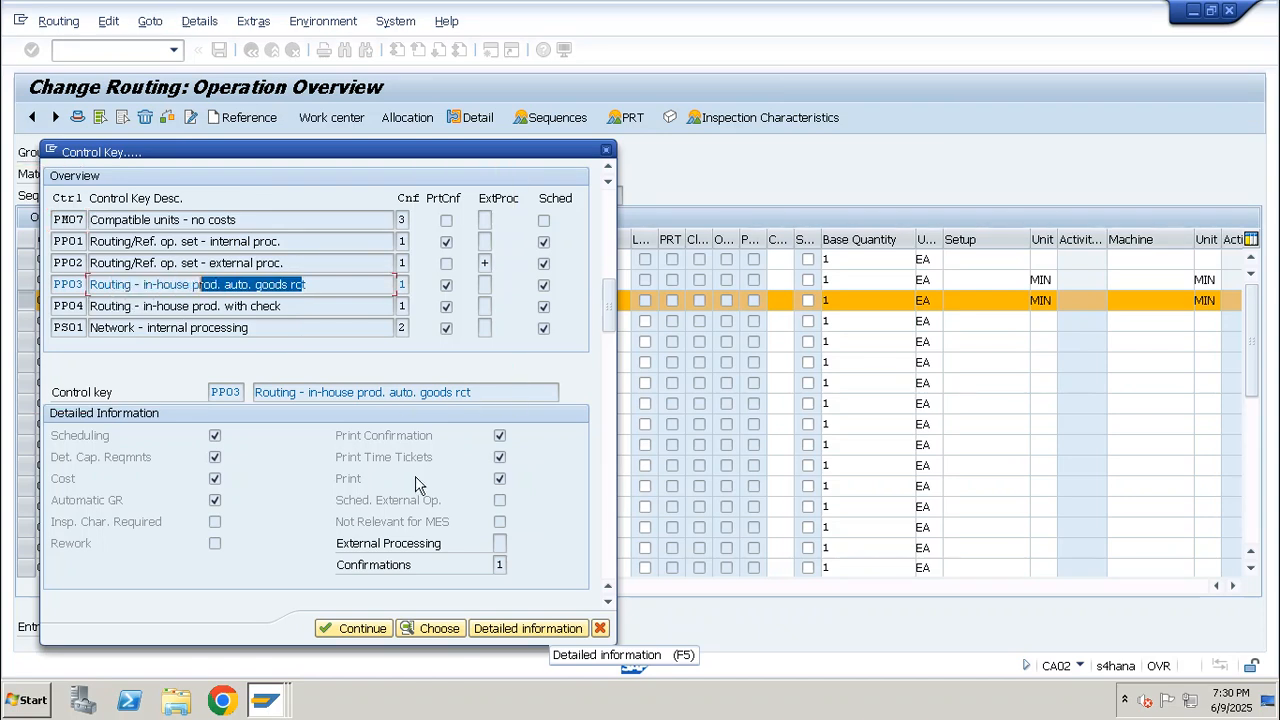
Examine the confirmation types available for control key PP03, including milestone confirmation, and return to the operation overview
{"action": "left_click", "coordinate": [503, 565]}
{"action": "left_click_drag", "start_coordinate": [486, 564], "coordinate": [503, 564]}
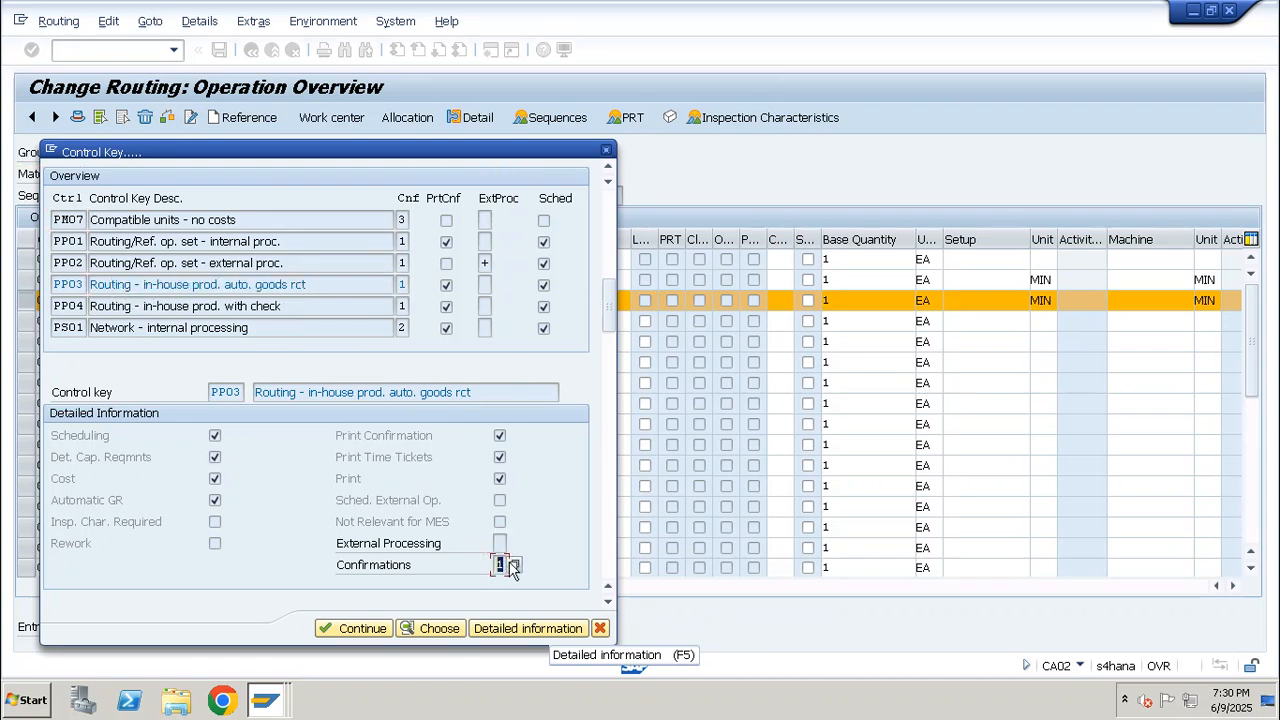
{"action": "left_click", "coordinate": [514, 566]}
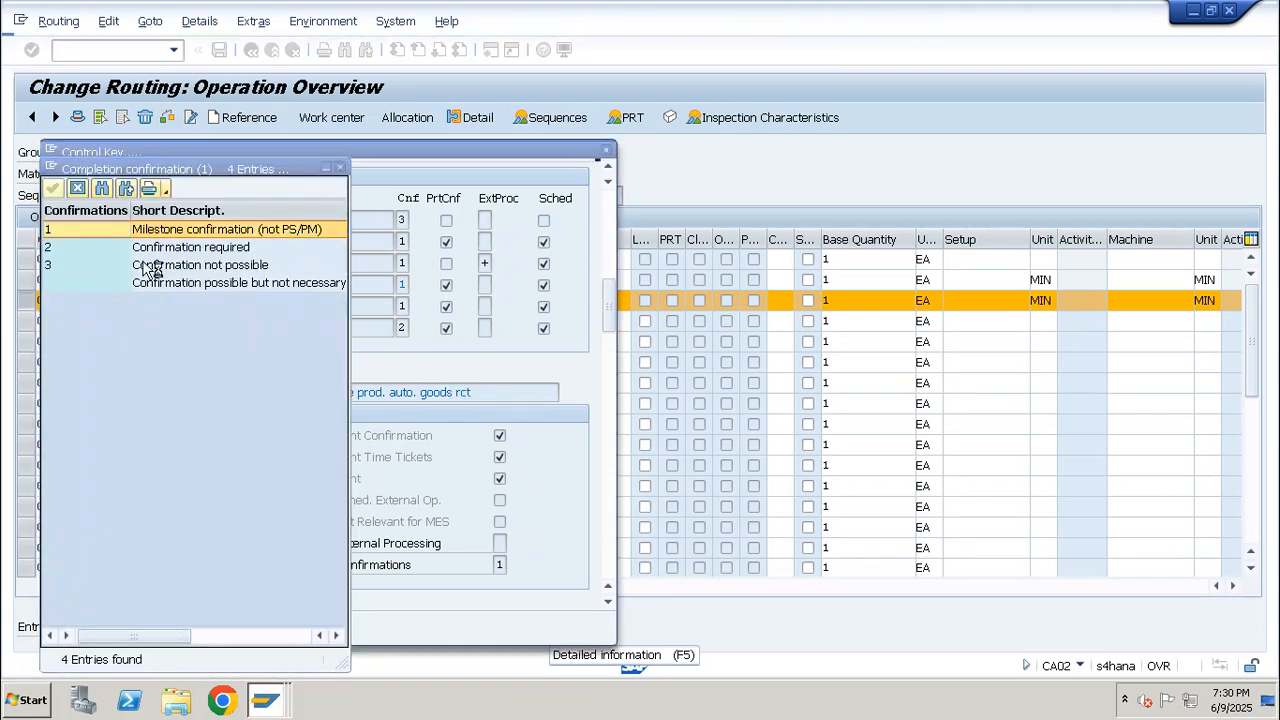
{"action": "left_click", "coordinate": [258, 231]}
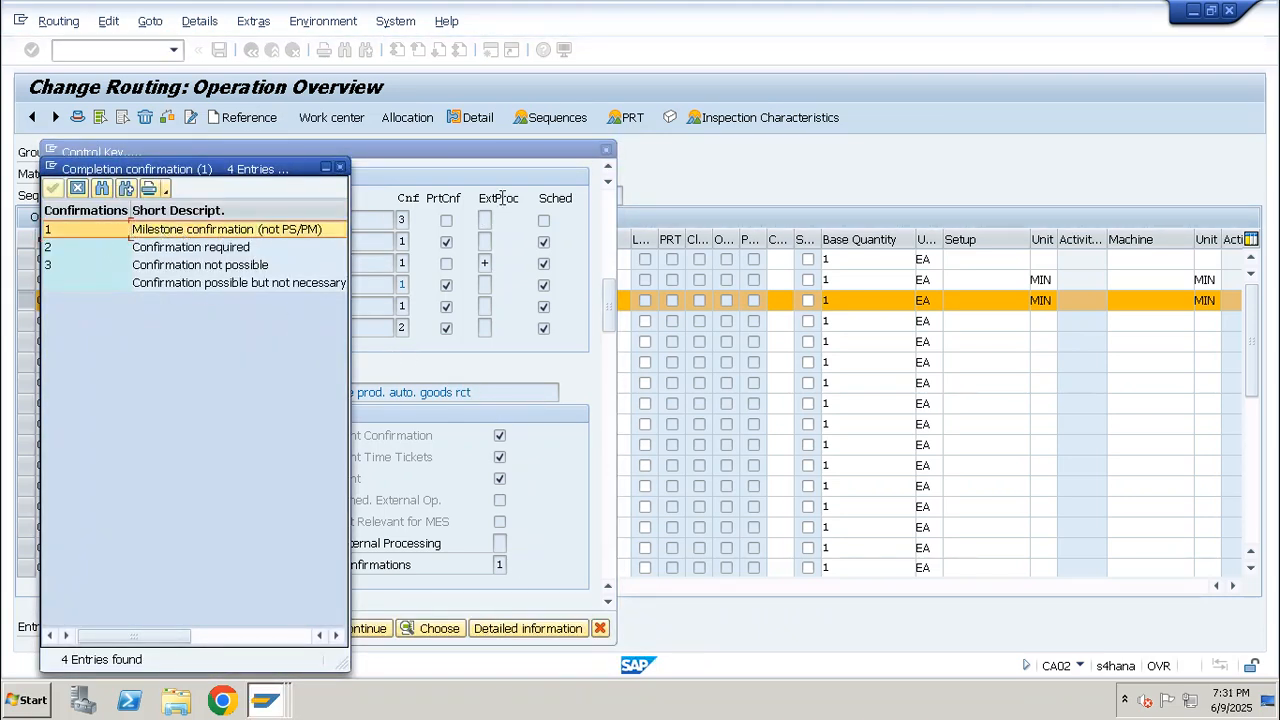
{"action": "left_click", "coordinate": [340, 168]}
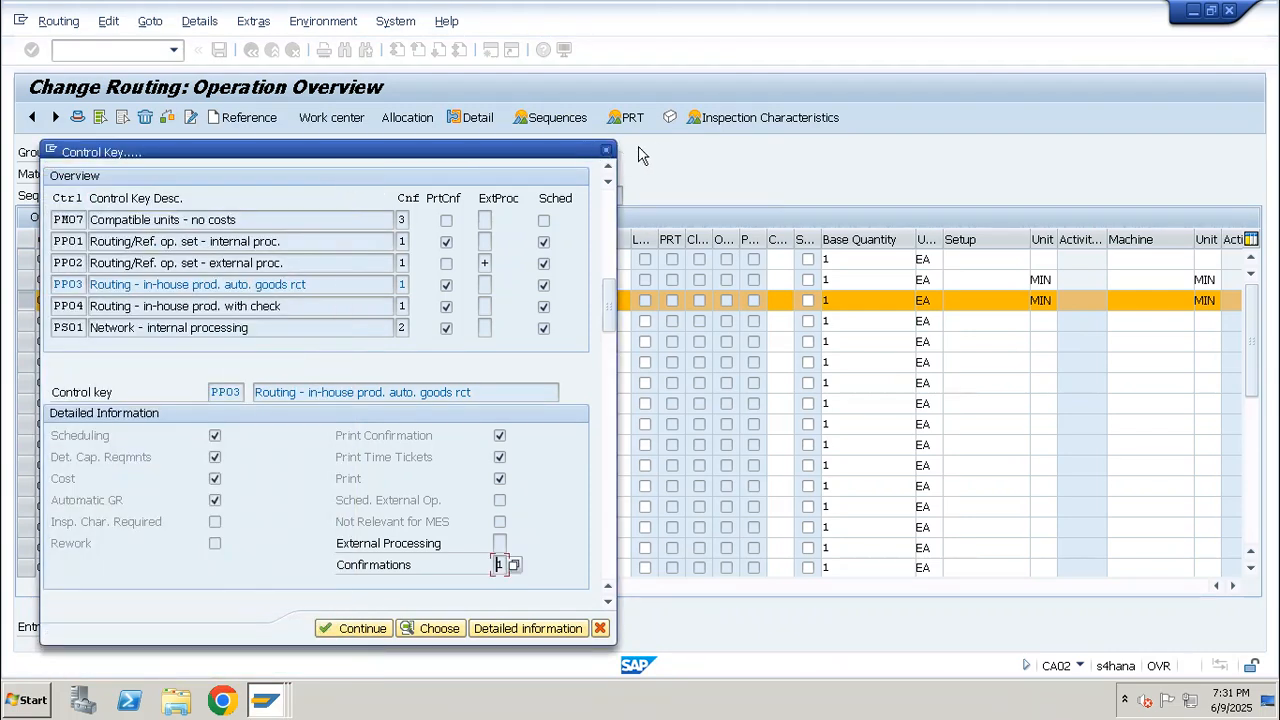
{"action": "key", "text": "Return"}
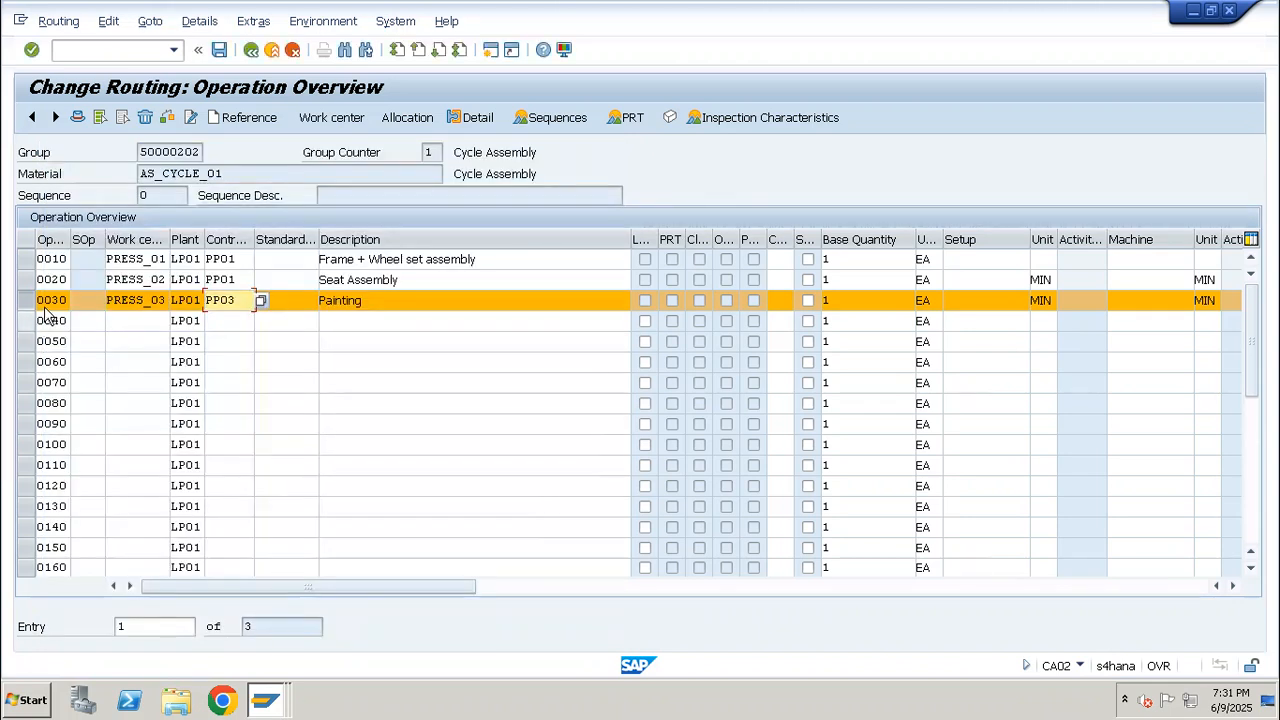
Look up the control keys for operation 0020 and display the detailed information for PP01
{"action": "mouse_move", "coordinate": [69, 260]}
{"action": "left_mouse_down"}
{"action": "mouse_move", "coordinate": [23, 257]}
{"action": "mouse_move", "coordinate": [76, 258]}
{"action": "left_mouse_up"}
{"action": "double_click", "coordinate": [64, 259]}
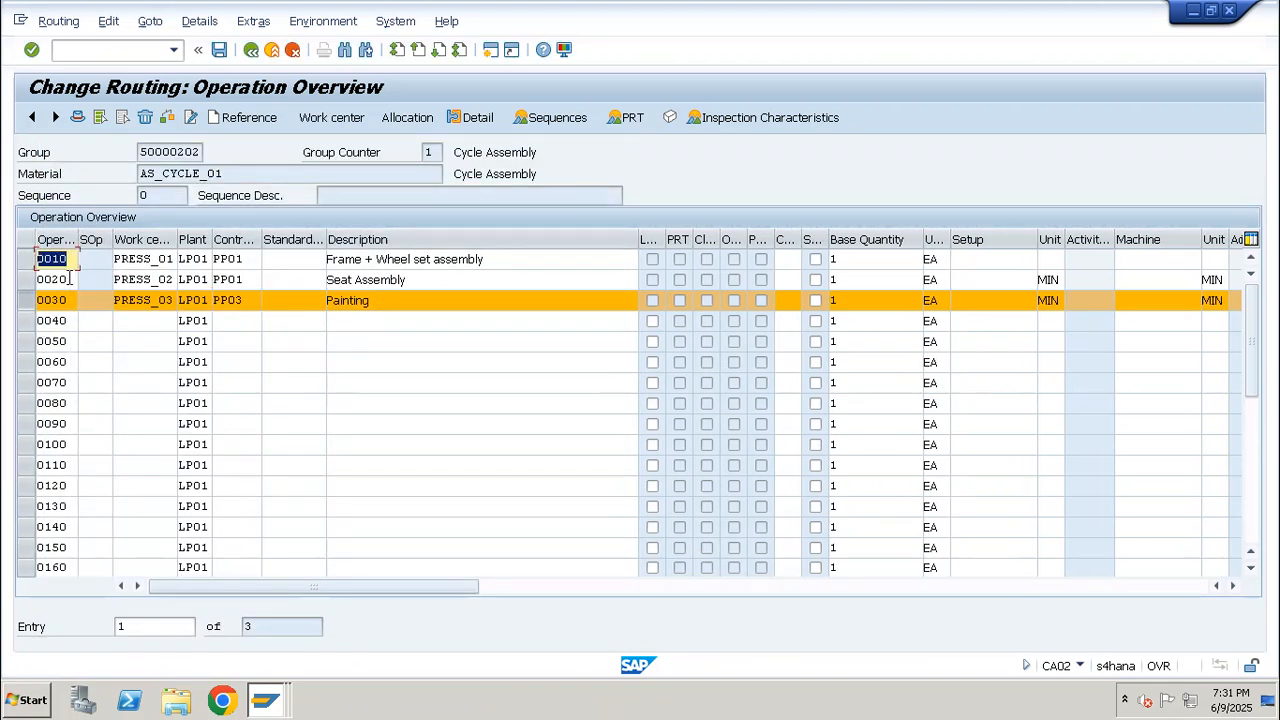
{"action": "double_click", "coordinate": [66, 279]}
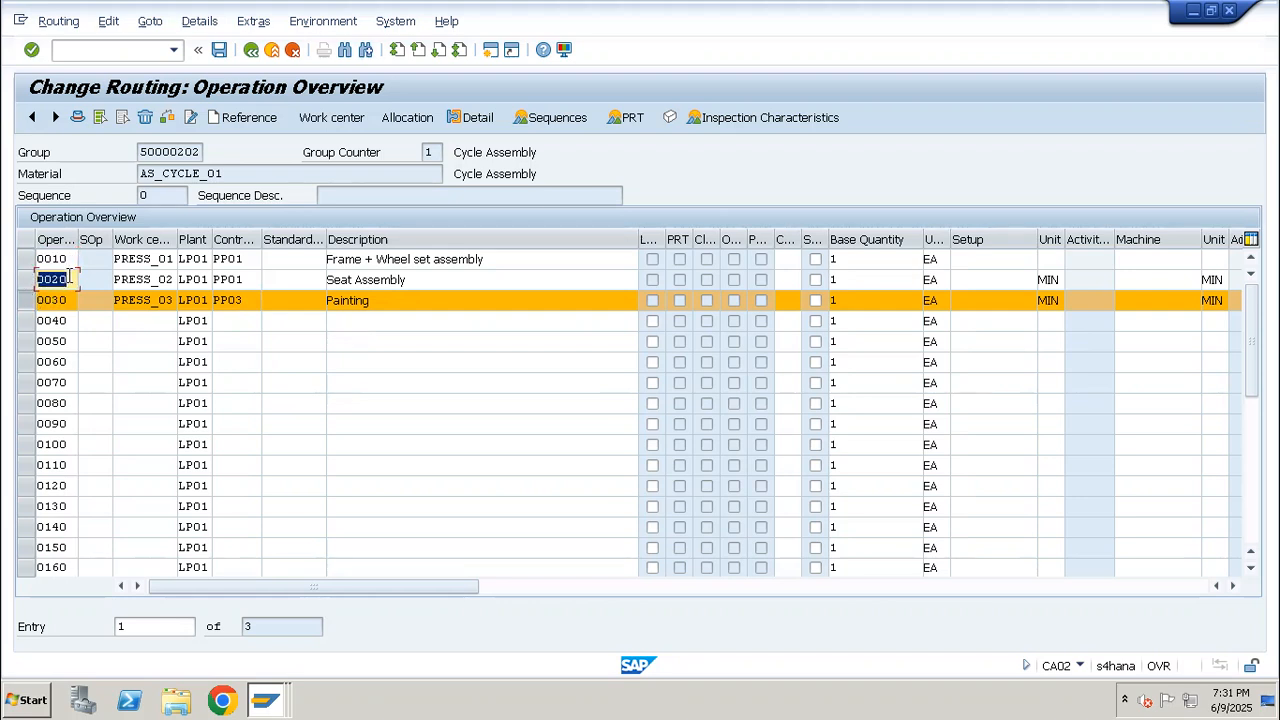
{"action": "left_click", "coordinate": [245, 280]}
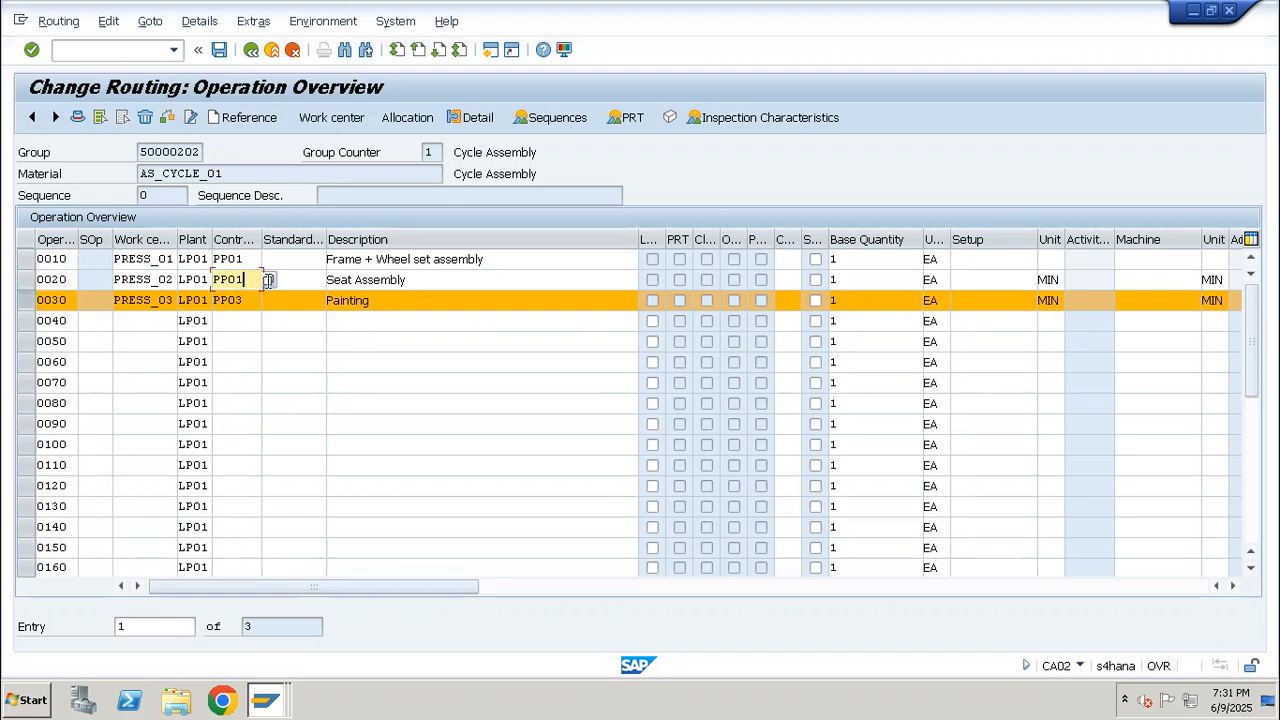
{"action": "left_click", "coordinate": [271, 280]}
{"action": "left_click_drag", "start_coordinate": [611, 219], "coordinate": [611, 299]}
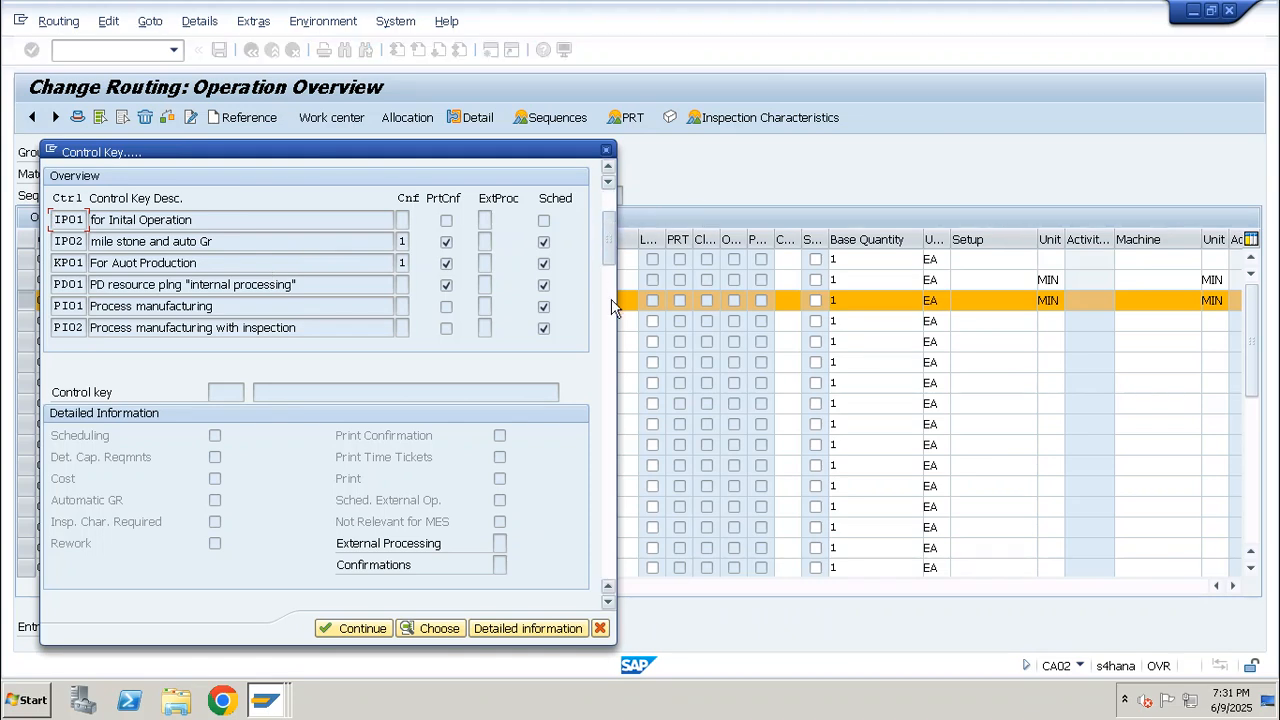
{"action": "left_click_drag", "start_coordinate": [157, 268], "coordinate": [38, 293]}
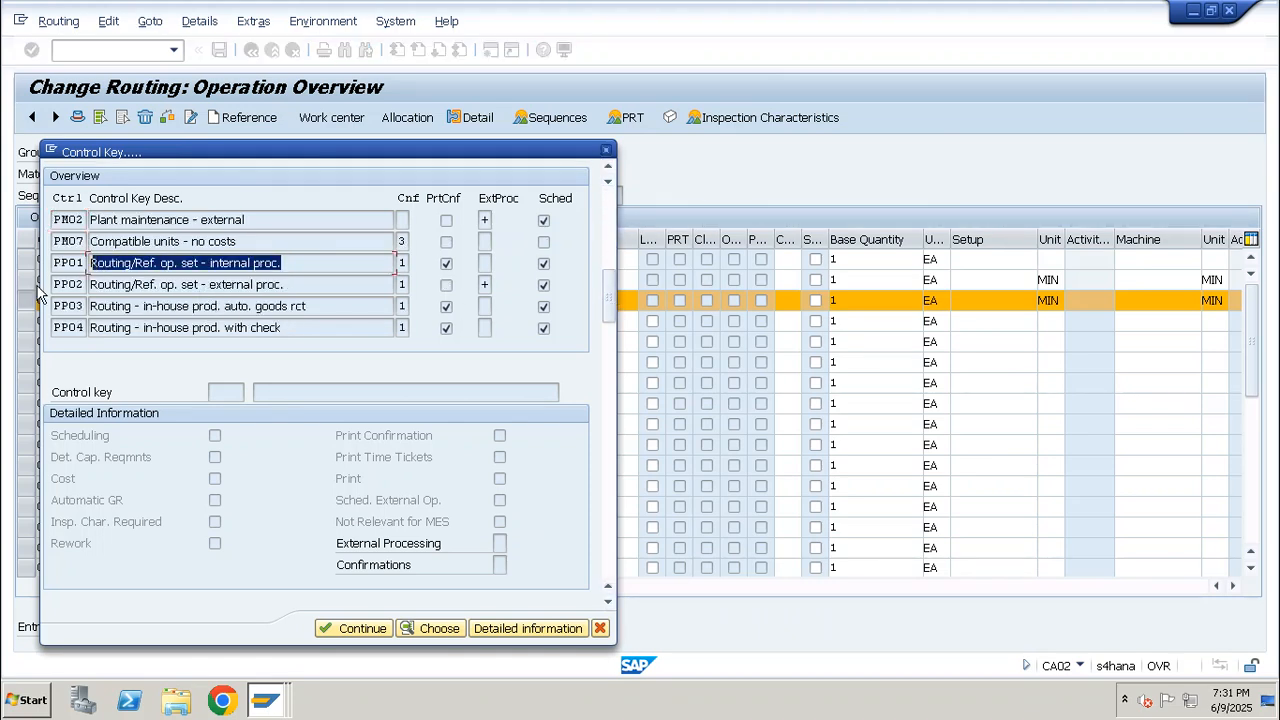
{"action": "left_click", "coordinate": [322, 261]}
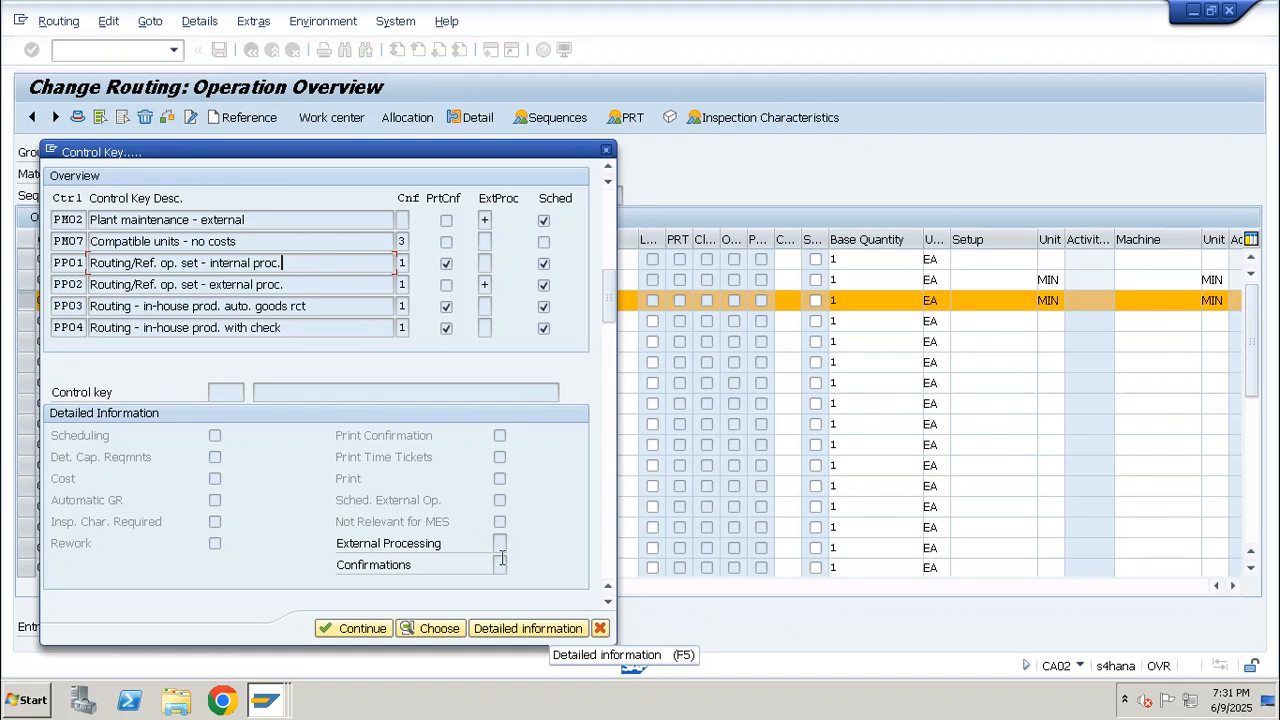
{"action": "left_click", "coordinate": [537, 626]}
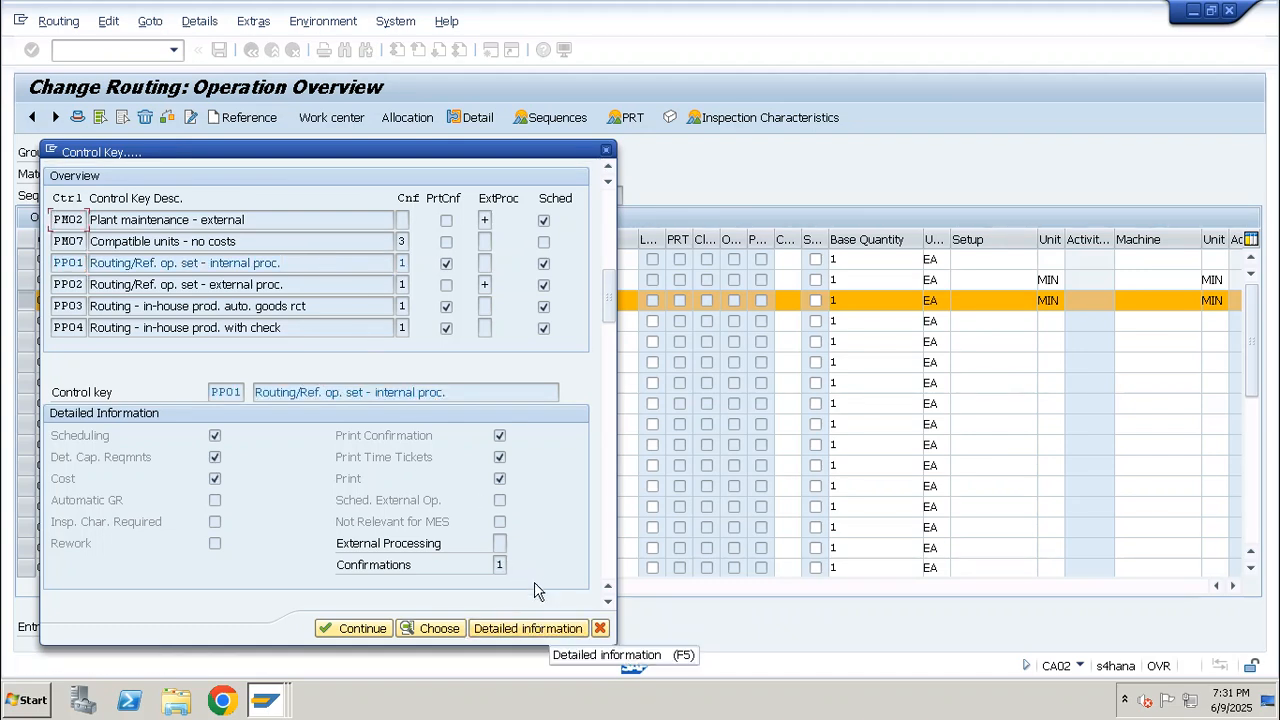
Compare the confirmation types for control key PP01 and close the control key details
{"action": "left_click", "coordinate": [502, 565]}
{"action": "left_click", "coordinate": [515, 565]}
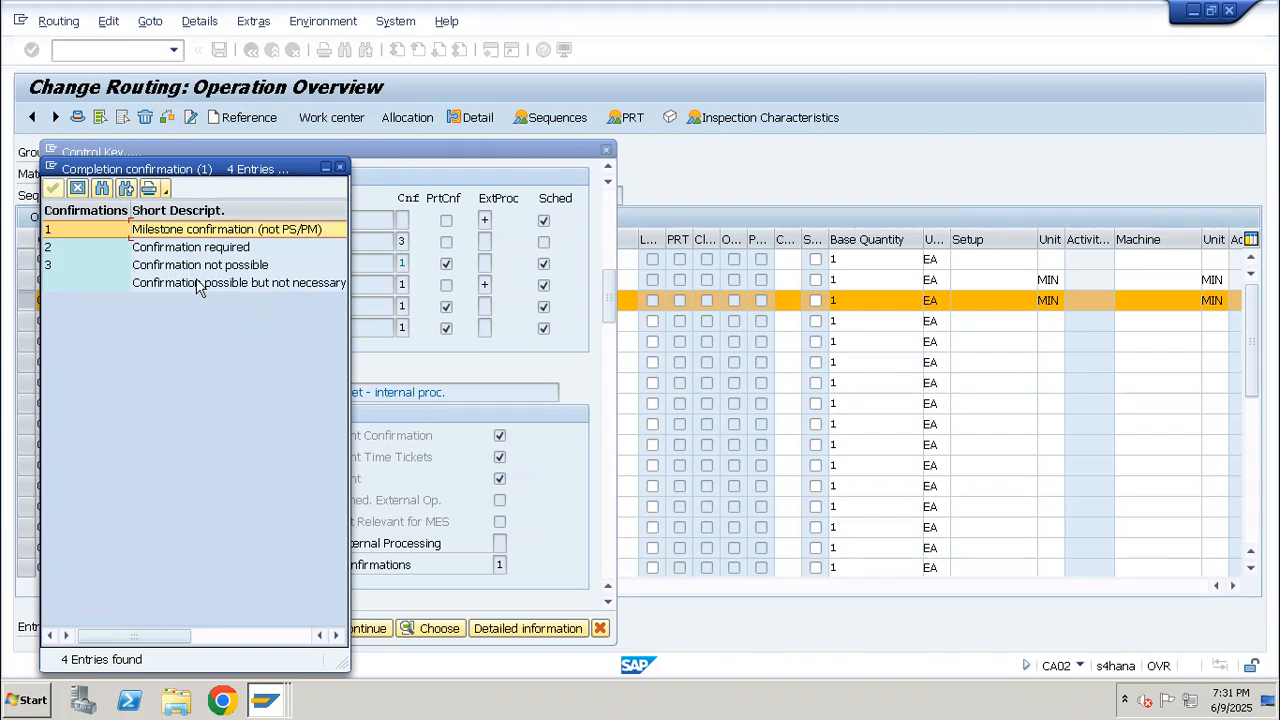
{"action": "left_click", "coordinate": [207, 251]}
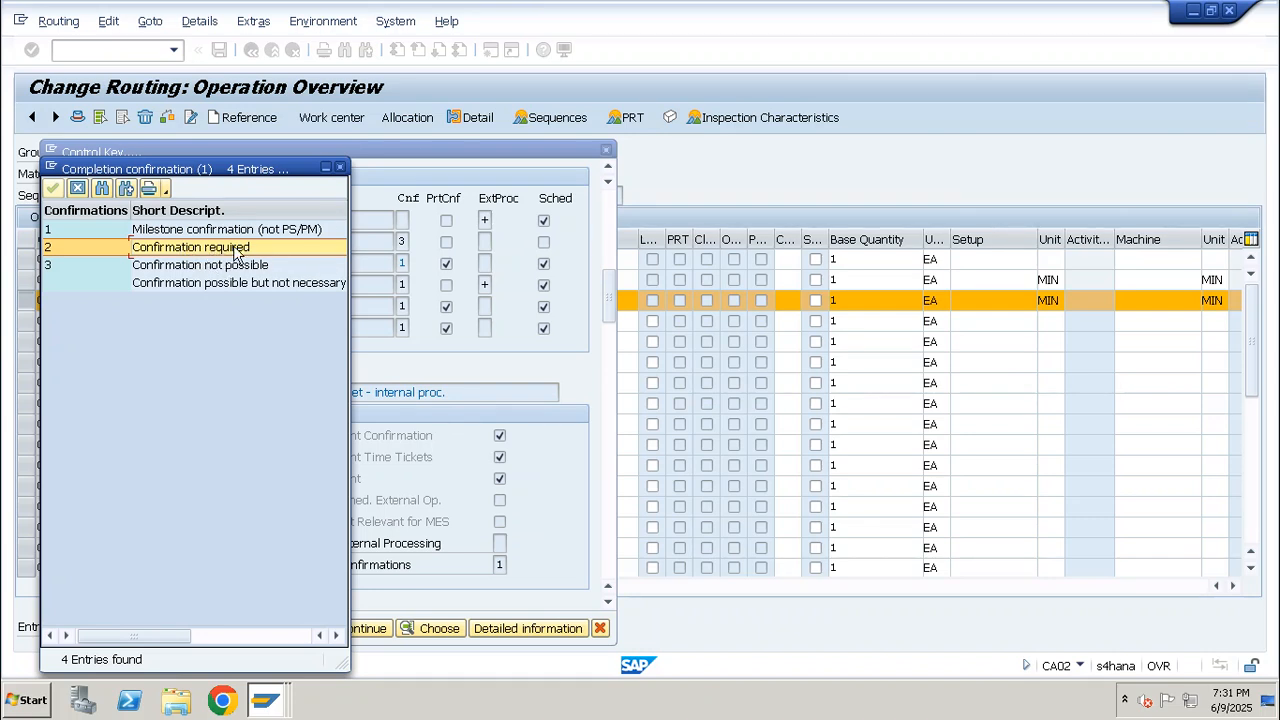
{"action": "left_click", "coordinate": [340, 169]}
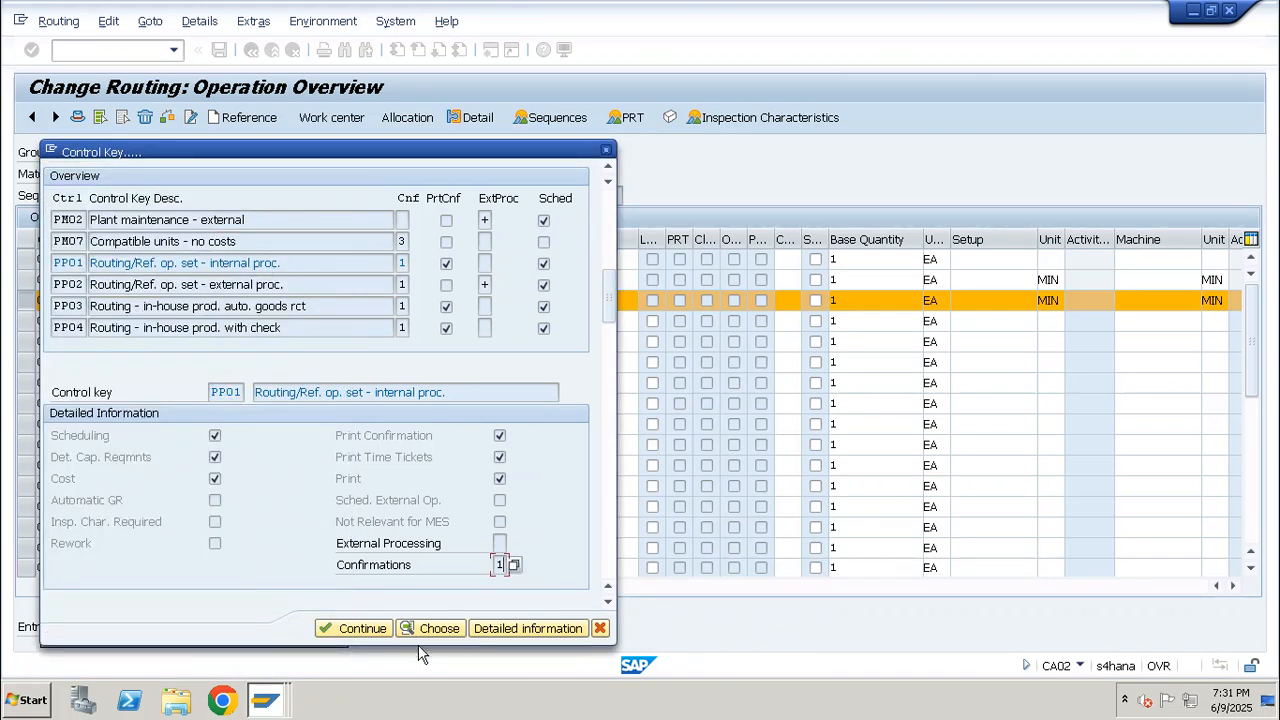
{"action": "left_click", "coordinate": [362, 628]}
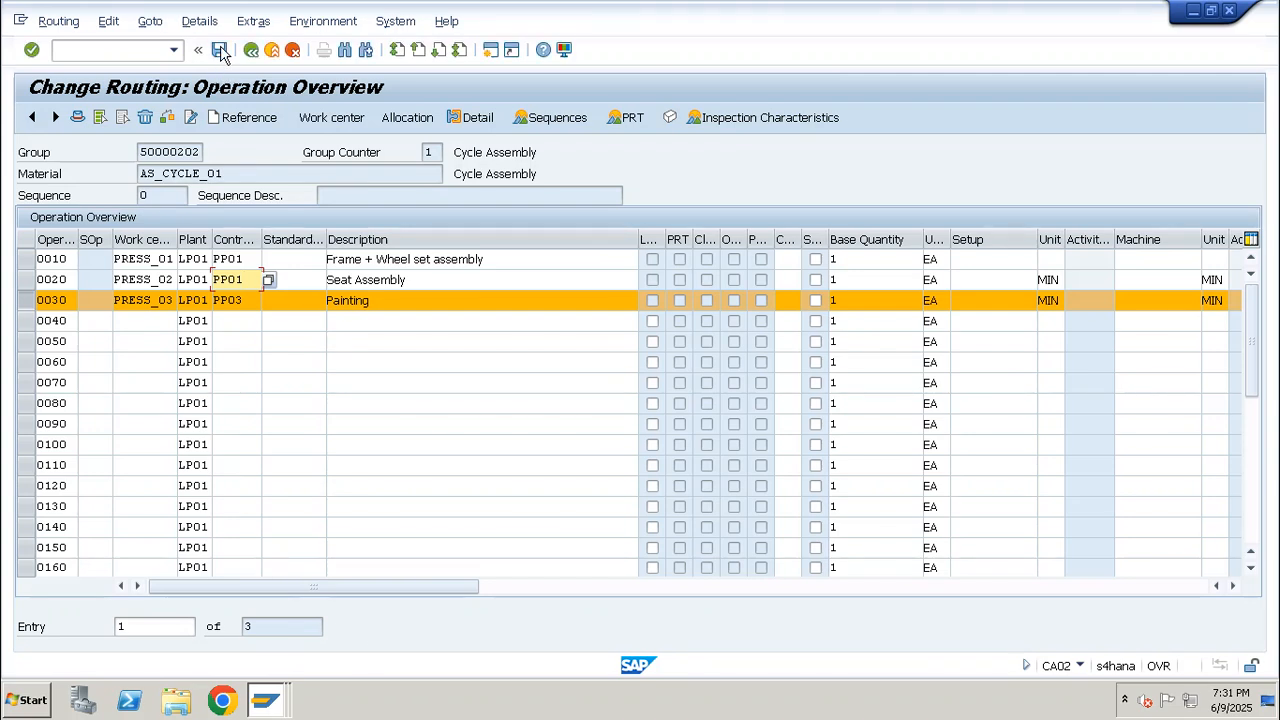
Save the routing and start a new PP01 production order for AS_CYCLE_01 in plant LP01 with transaction CO01
{"action": "left_click", "coordinate": [221, 51]}
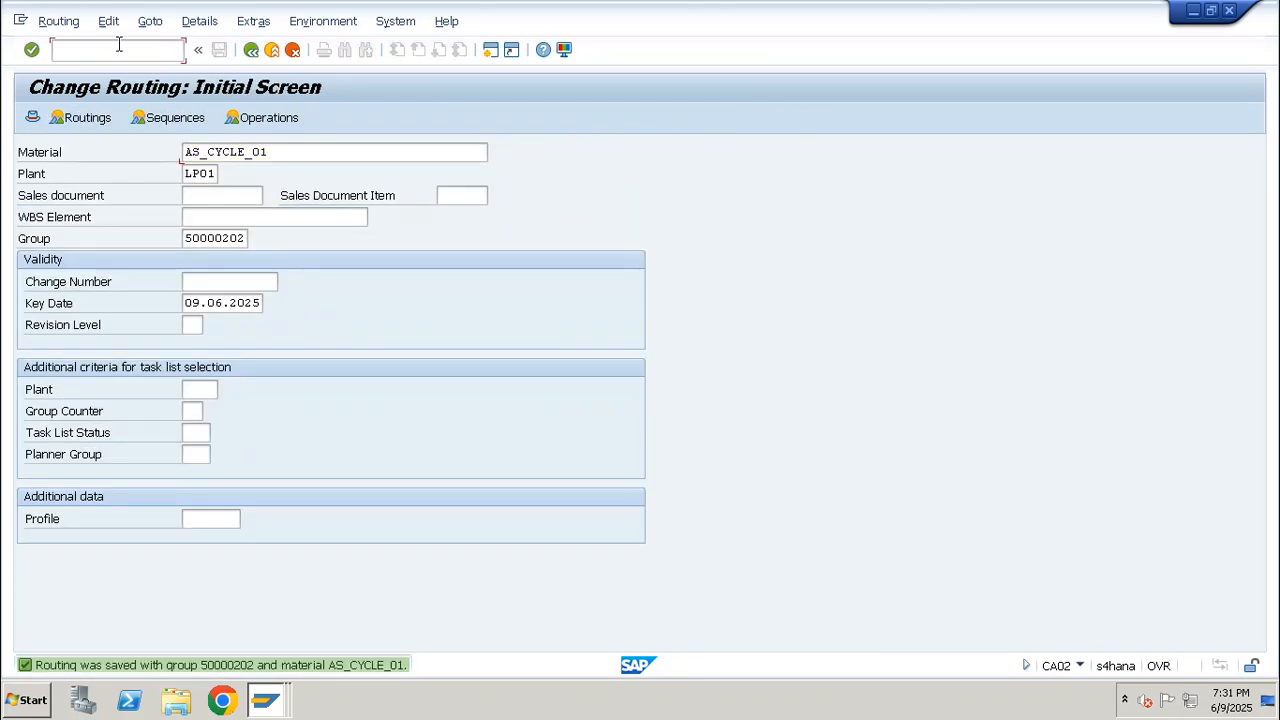
{"action": "type", "text": "/nco01"}
{"action": "key", "text": "Return"}
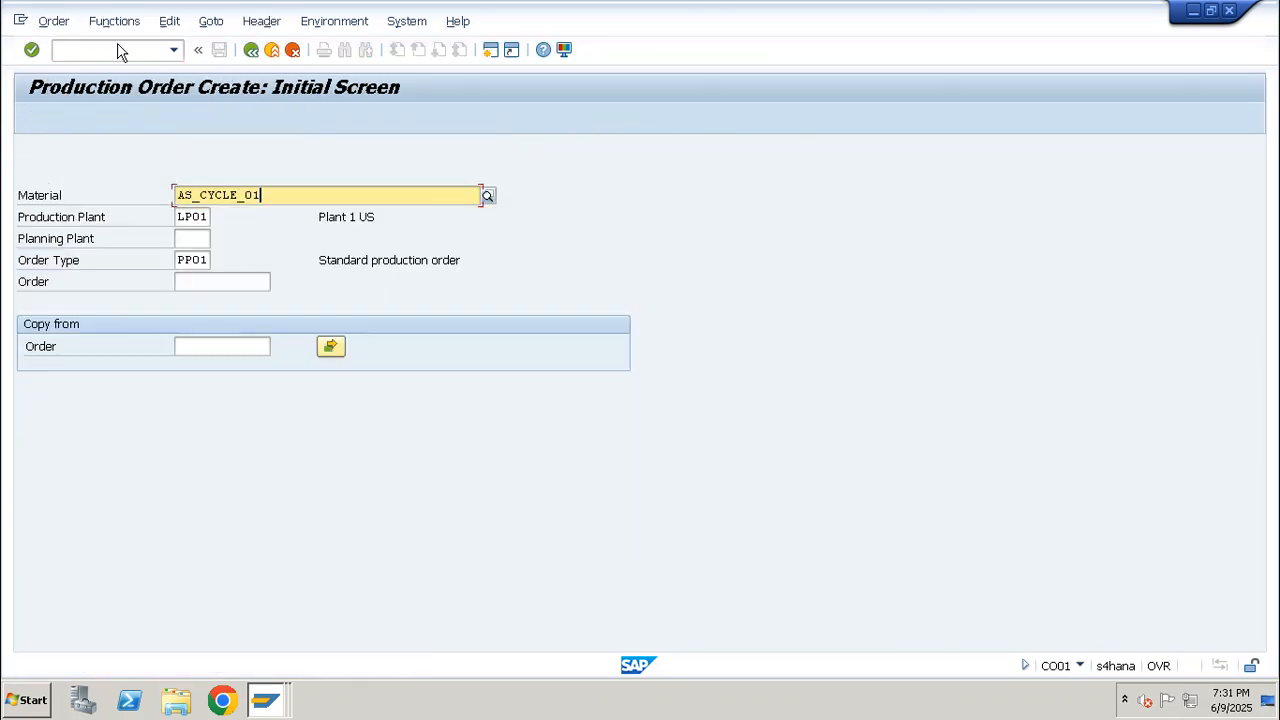
{"action": "key", "text": "Return"}
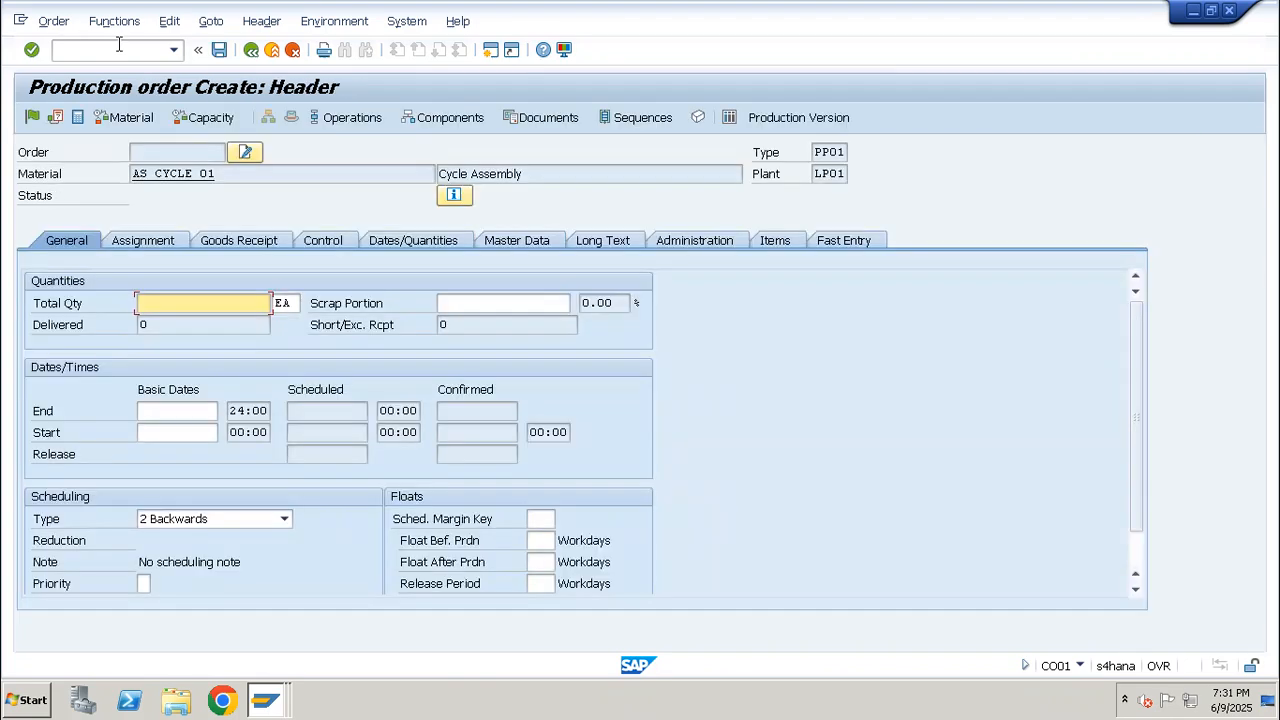
Set the order's total quantity to 10 EA and schedule it with type Current date
{"action": "type", "text": "10"}
{"action": "left_click", "coordinate": [196, 520]}
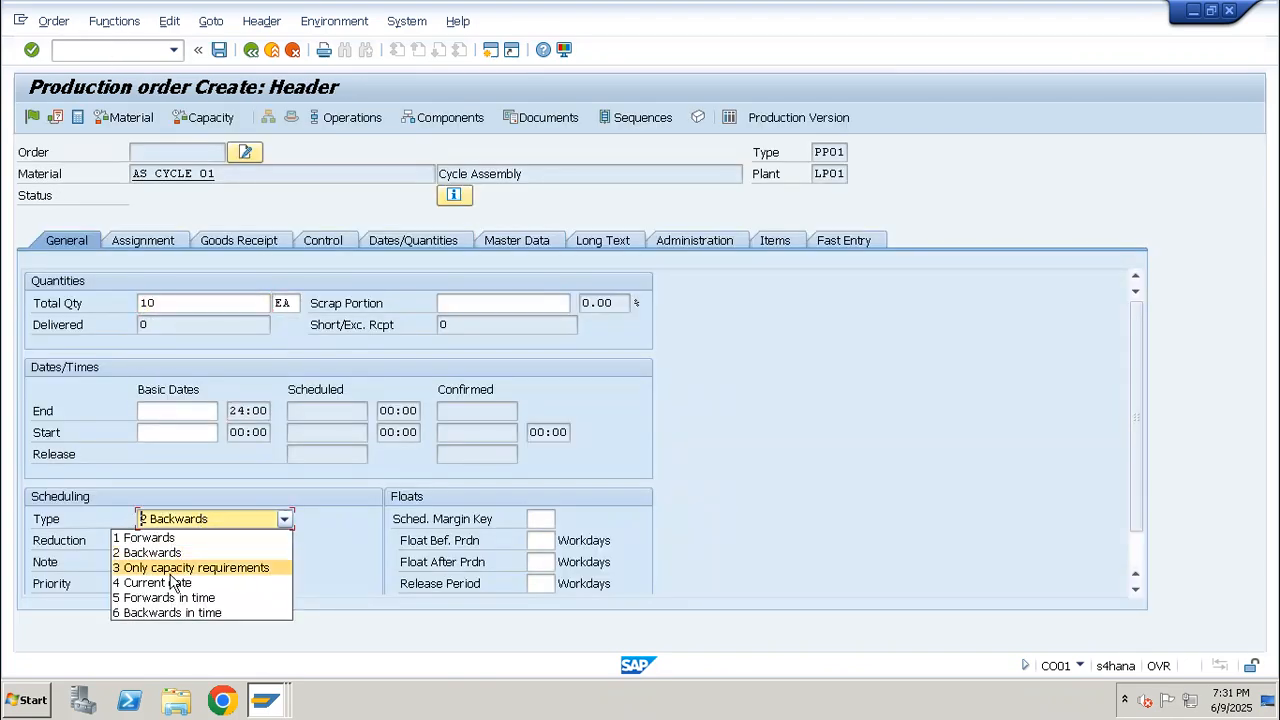
{"action": "left_click", "coordinate": [170, 585]}
{"action": "key", "text": "Return"}
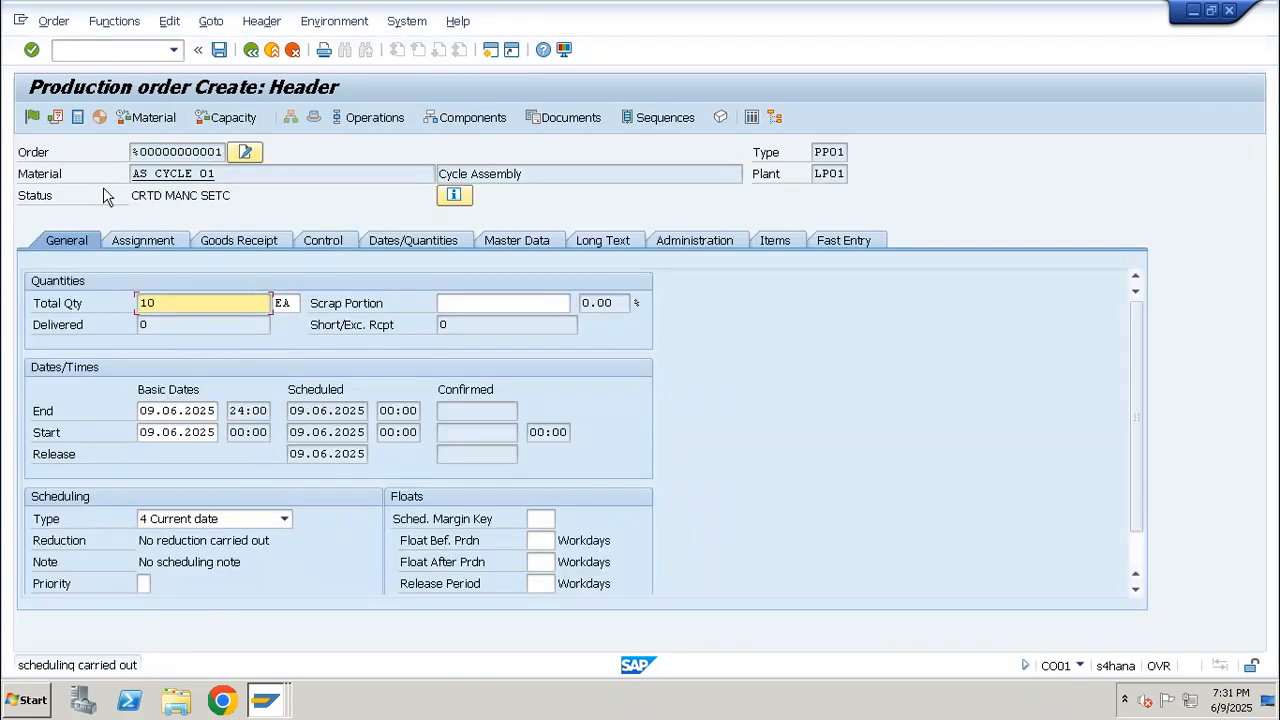
Assign profit center SAP-DUMMY to the production order
{"action": "left_click", "coordinate": [134, 246]}
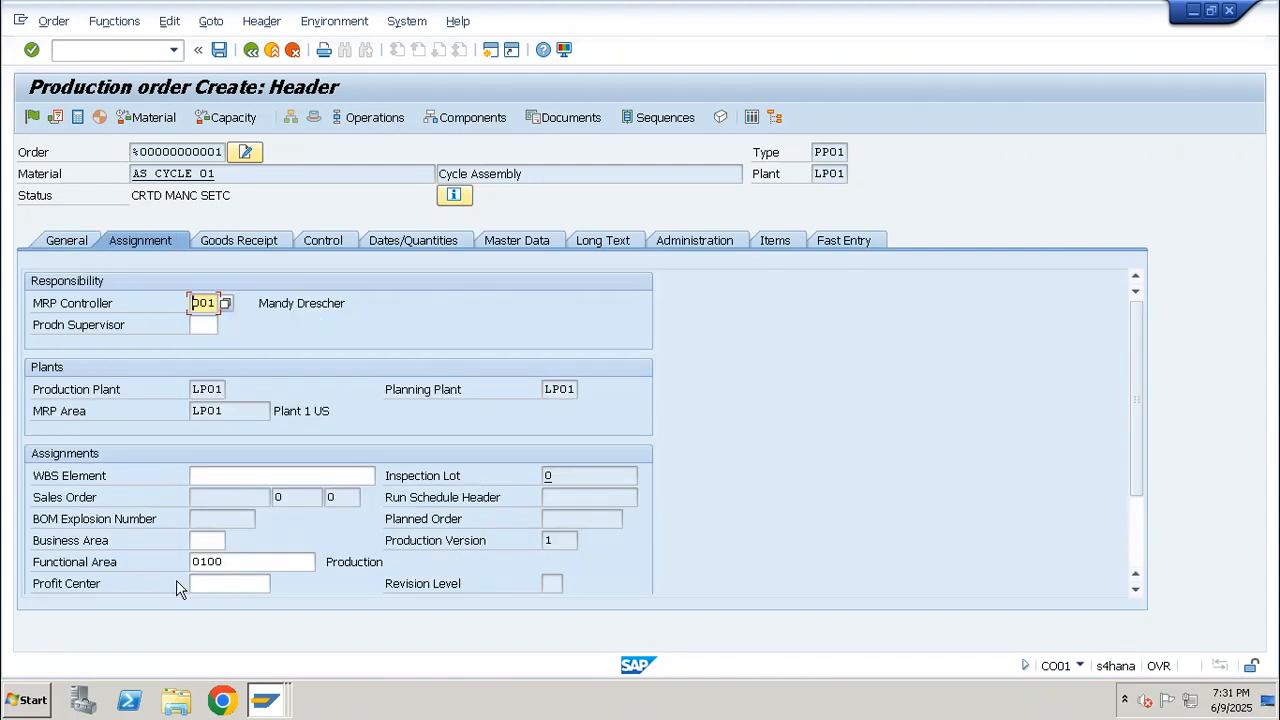
{"action": "left_click", "coordinate": [230, 584]}
{"action": "left_click", "coordinate": [236, 601]}
Fill in the storage location for component RED_PAINT_01 in the order's component overview and return to the header
{"action": "left_click", "coordinate": [462, 118]}
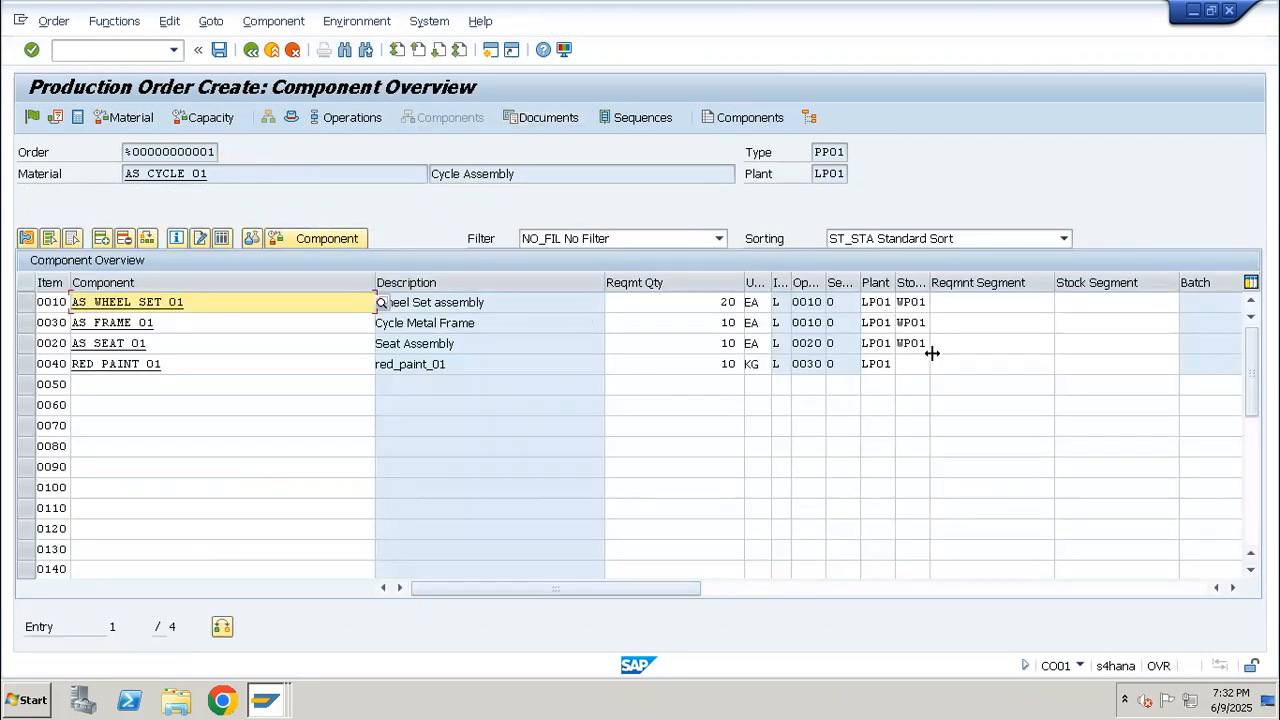
{"action": "left_click", "coordinate": [912, 364]}
{"action": "left_click", "coordinate": [912, 383]}
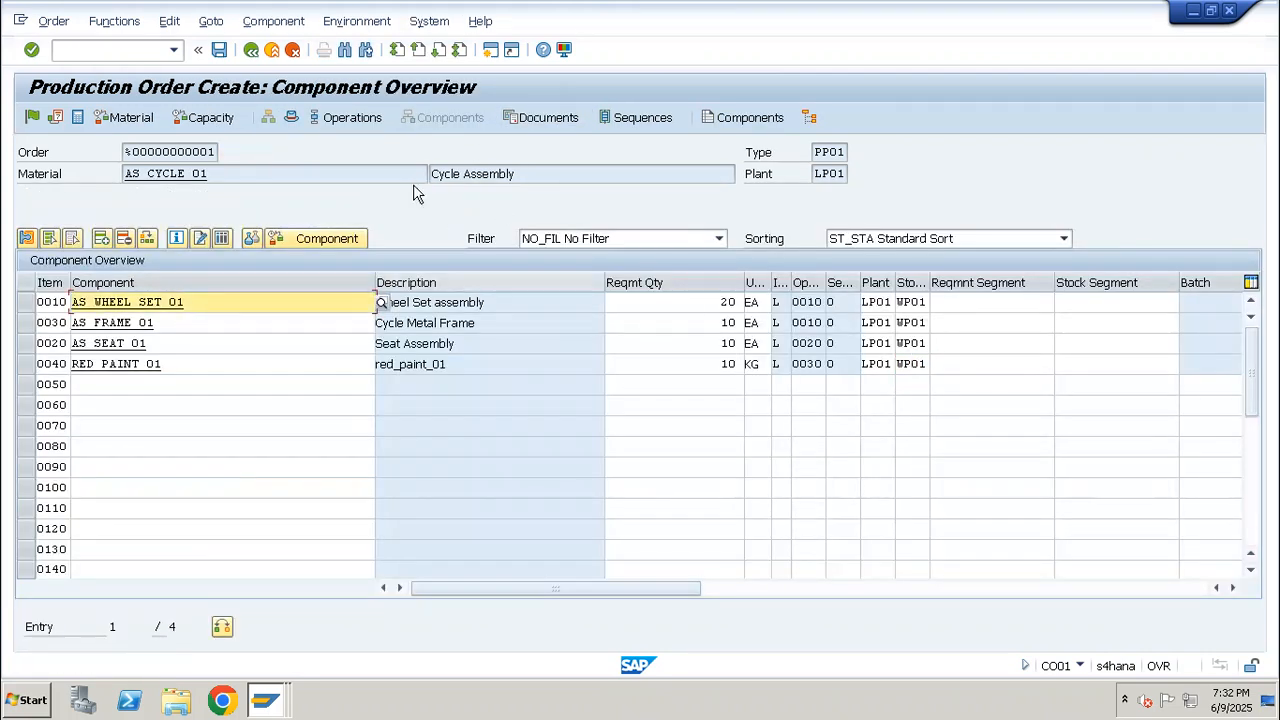
{"action": "left_click", "coordinate": [291, 117]}
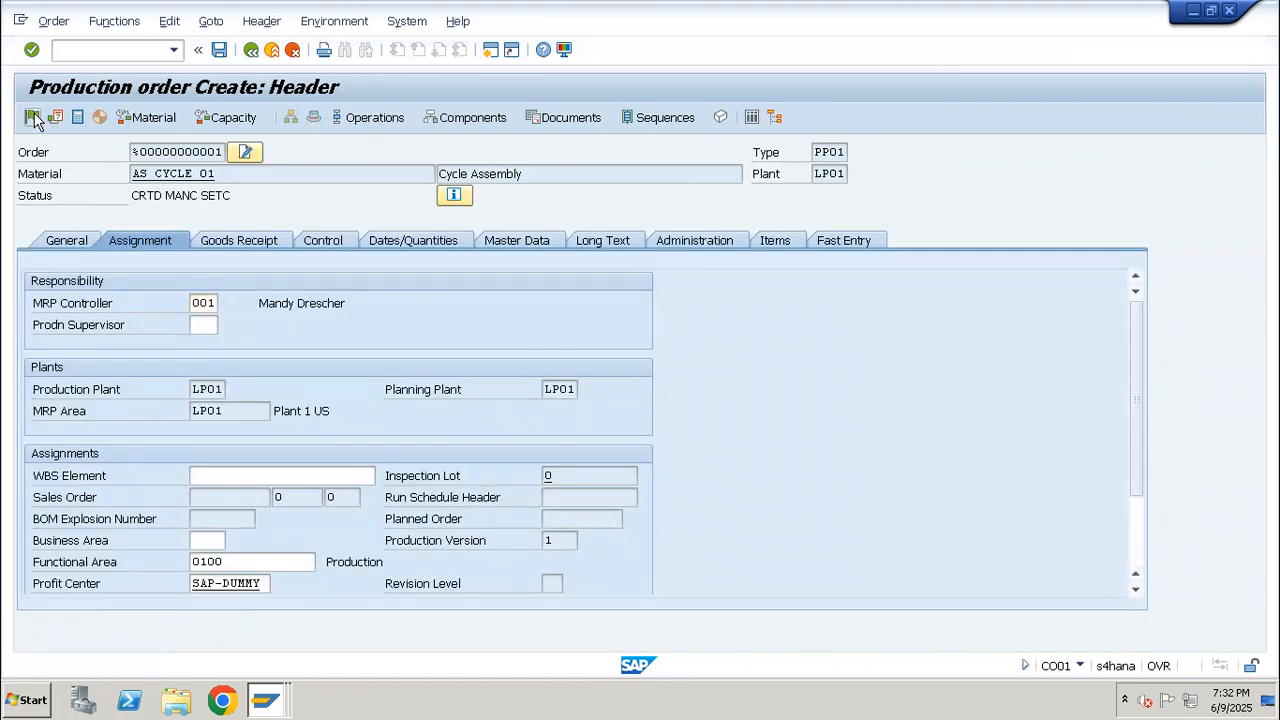
Release the production order and save it despite the cost calculation error
{"action": "left_click", "coordinate": [35, 117]}
{"action": "left_click", "coordinate": [219, 49]}
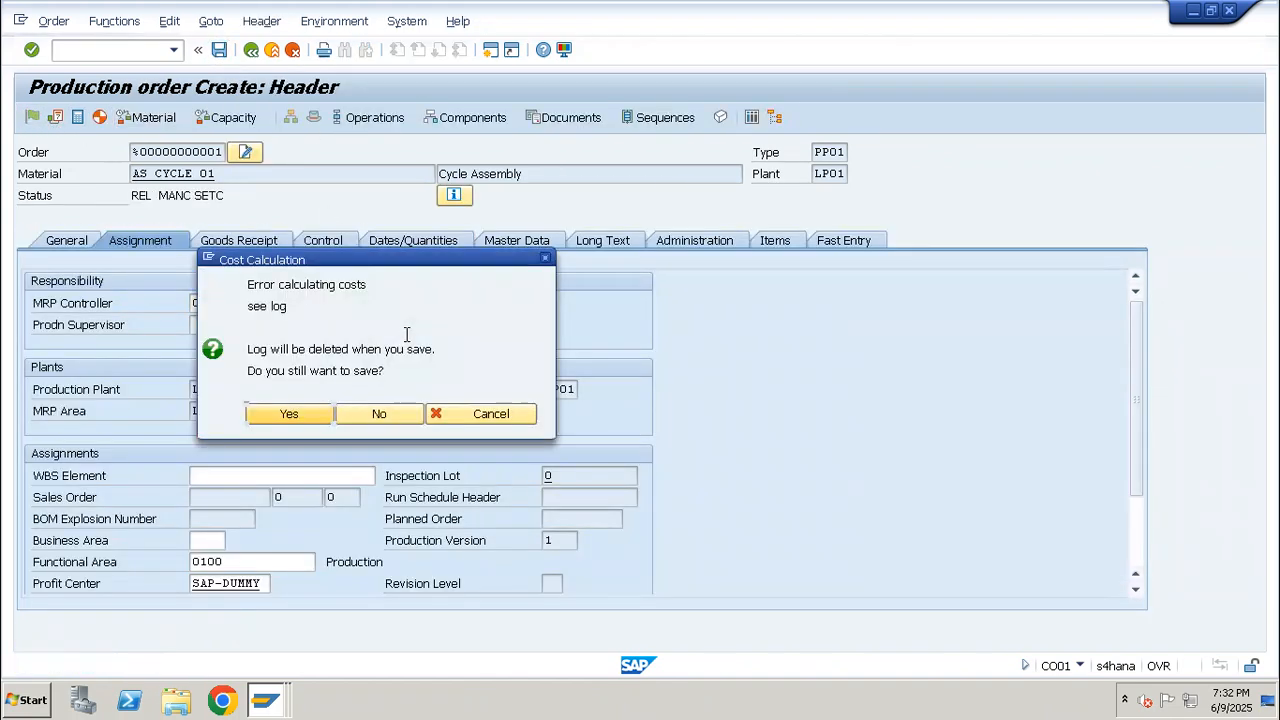
{"action": "left_click", "coordinate": [290, 415]}
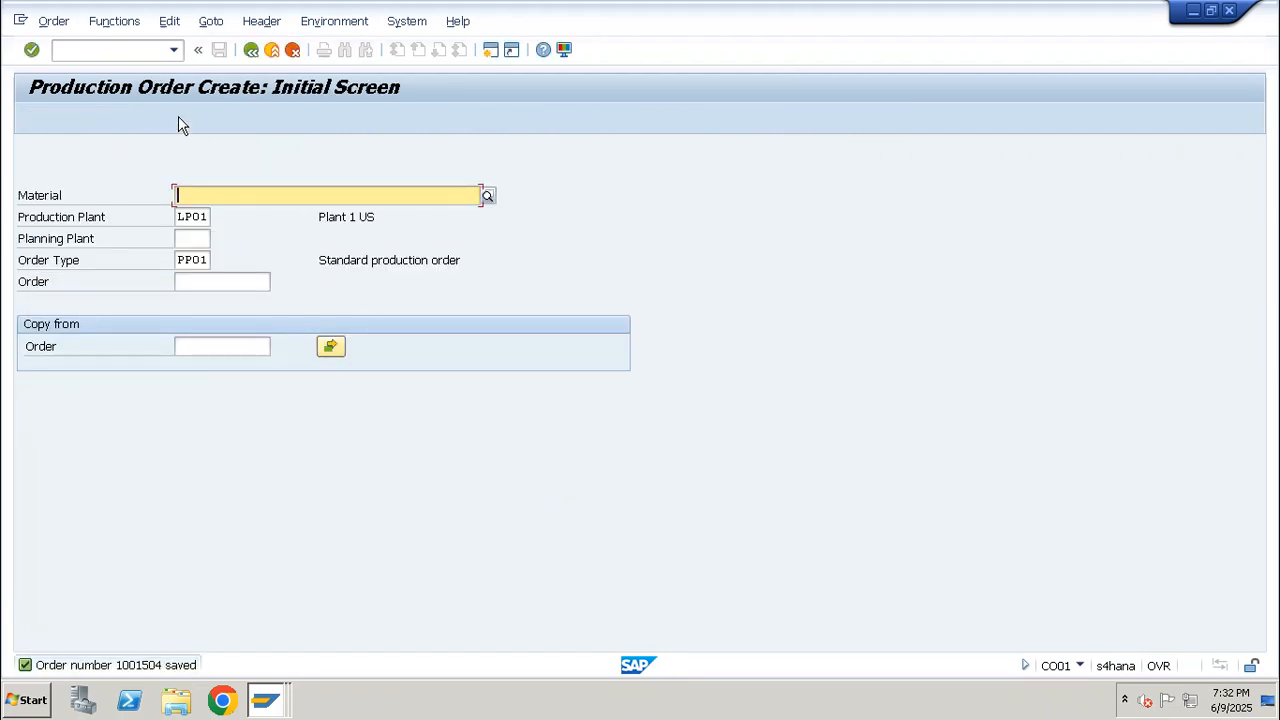
Look up the saved production order's number and enter it in a new CO11N time ticket
{"action": "left_click", "coordinate": [137, 58]}
{"action": "type", "text": "/nco02"}
{"action": "key", "text": "Return"}
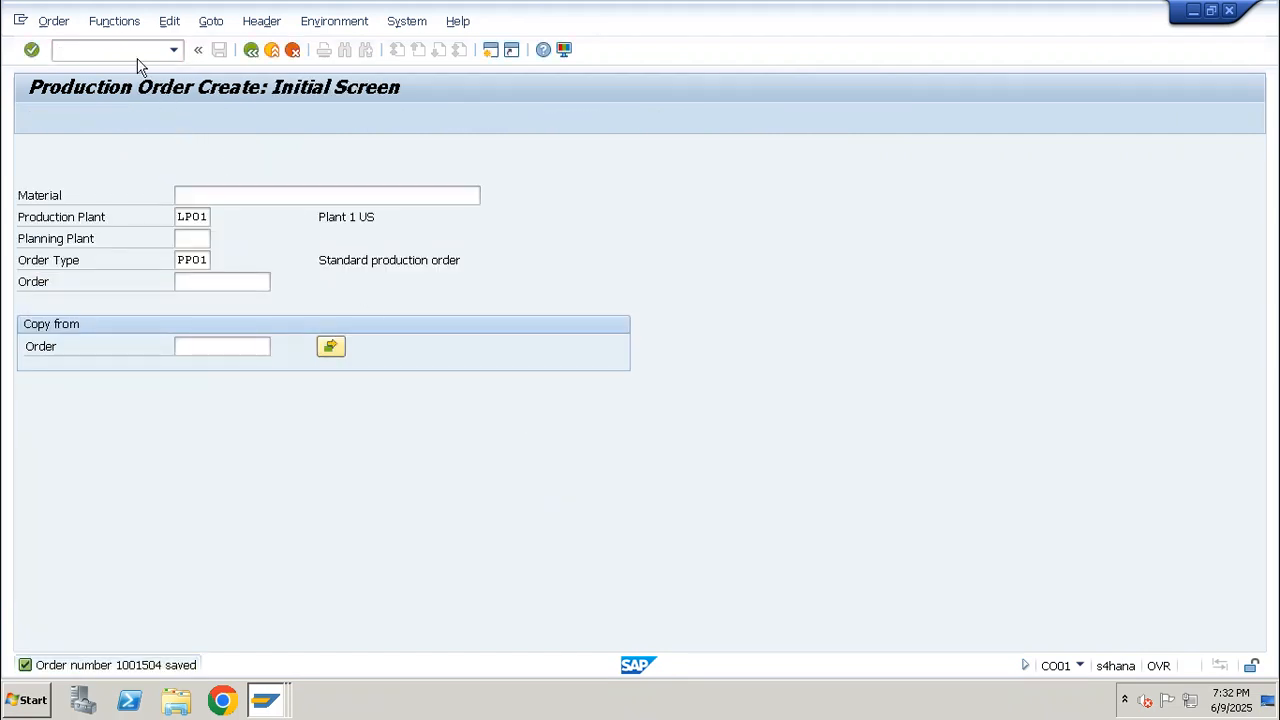
{"action": "left_click", "coordinate": [117, 49]}
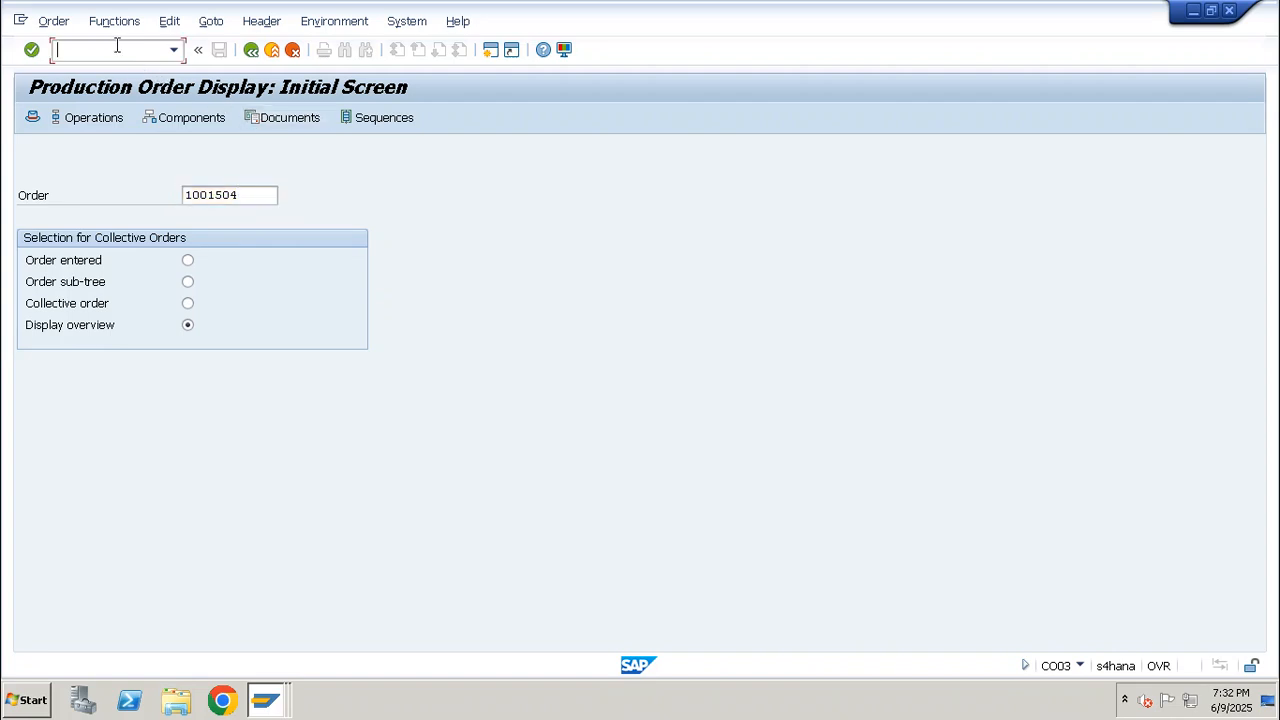
{"action": "type", "text": "/nco11n"}
{"action": "key", "text": "Return"}
{"action": "left_click", "coordinate": [212, 176]}
{"action": "type", "text": "1001504"}
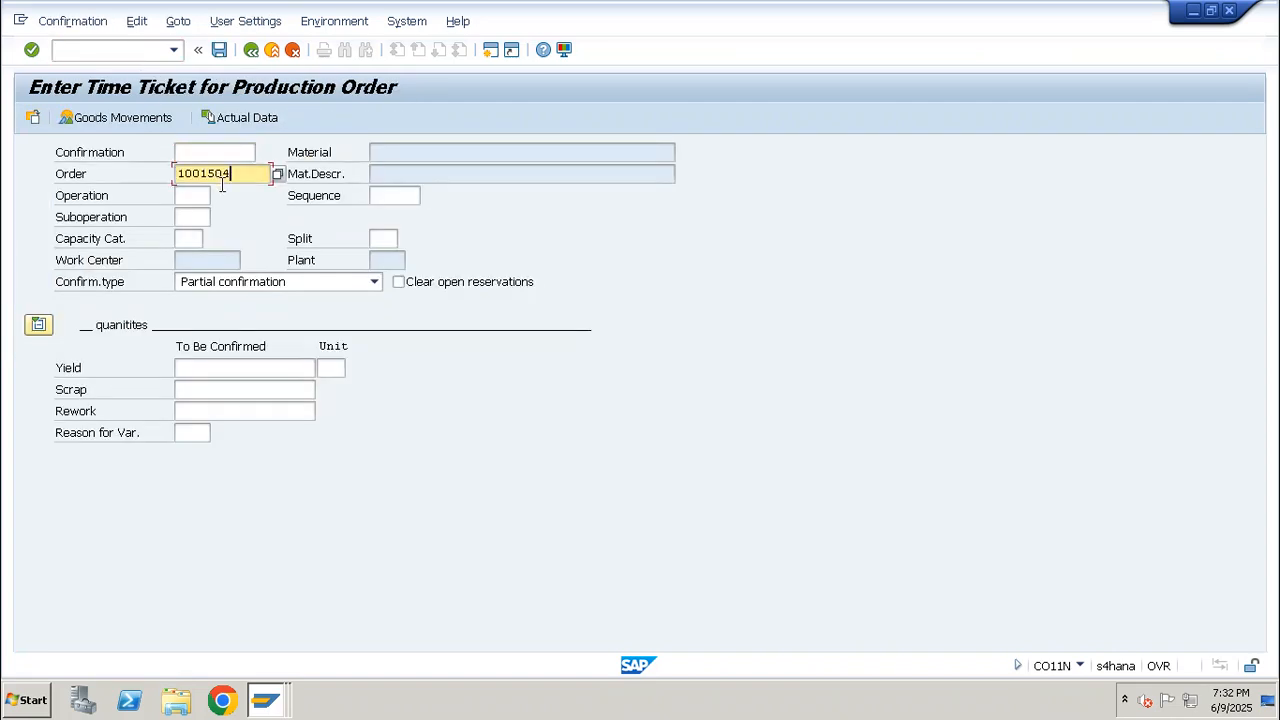
Enter operation 0010 with a yield of 10 EA in the time ticket and open its goods movements
{"action": "left_click", "coordinate": [196, 195]}
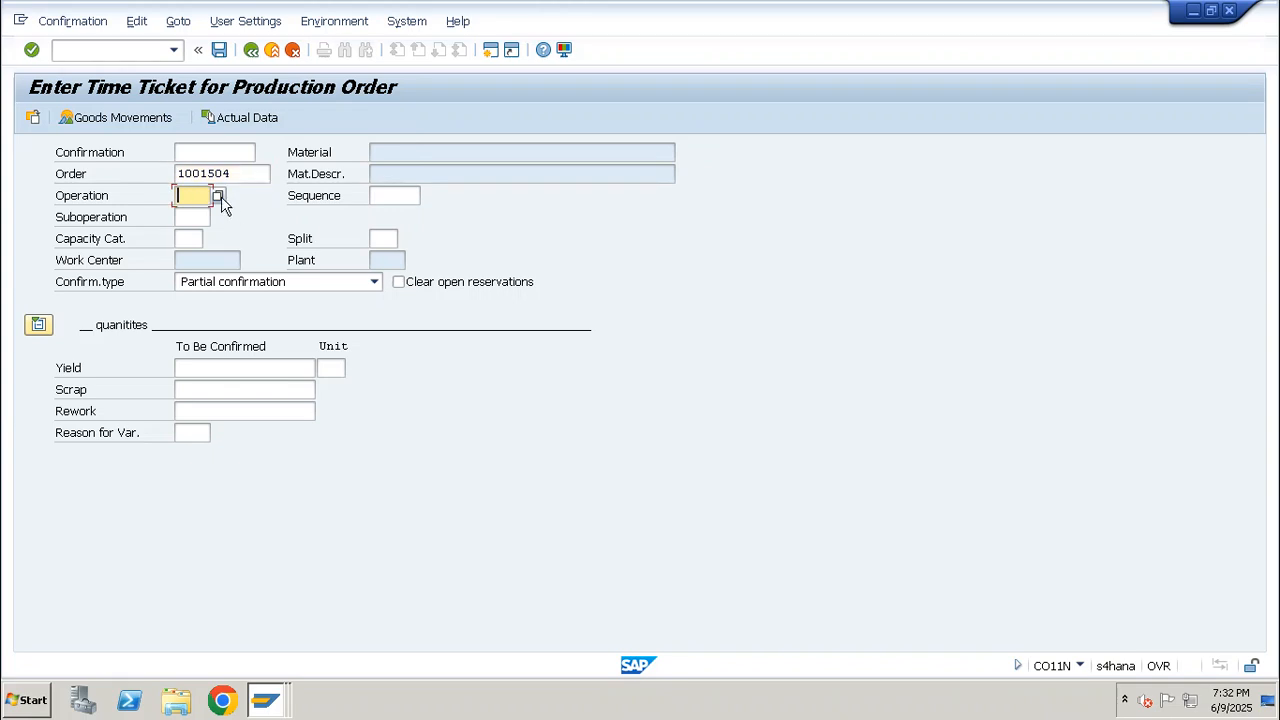
{"action": "type", "text": "0010"}
{"action": "key", "text": "Return"}
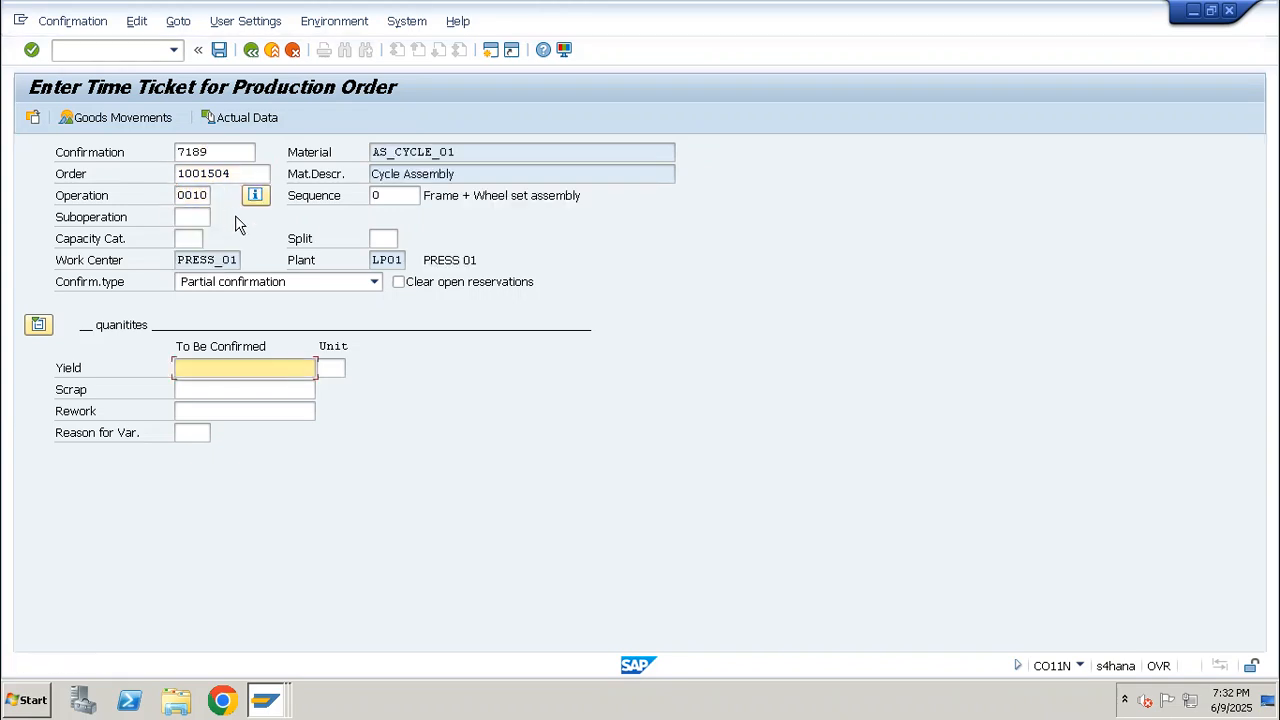
{"action": "left_click_drag", "start_coordinate": [240, 254], "coordinate": [156, 262]}
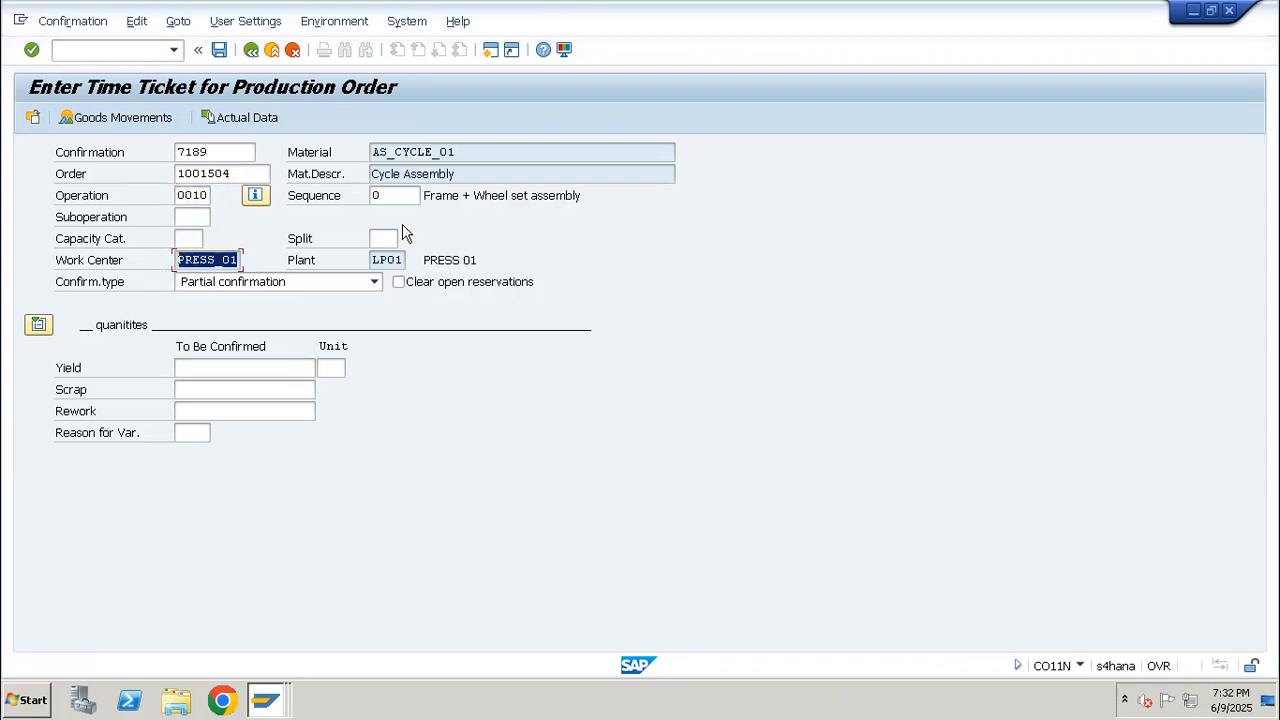
{"action": "left_click", "coordinate": [264, 368]}
{"action": "type", "text": "10"}
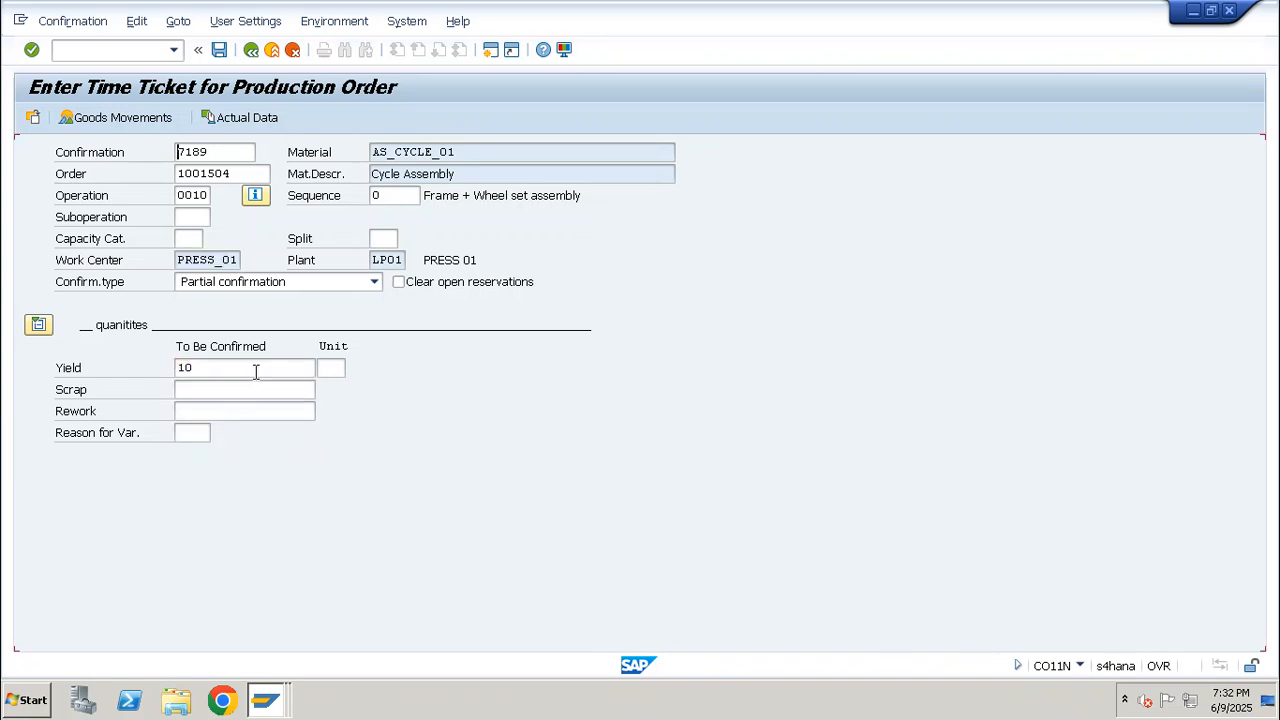
{"action": "key", "text": "Return"}
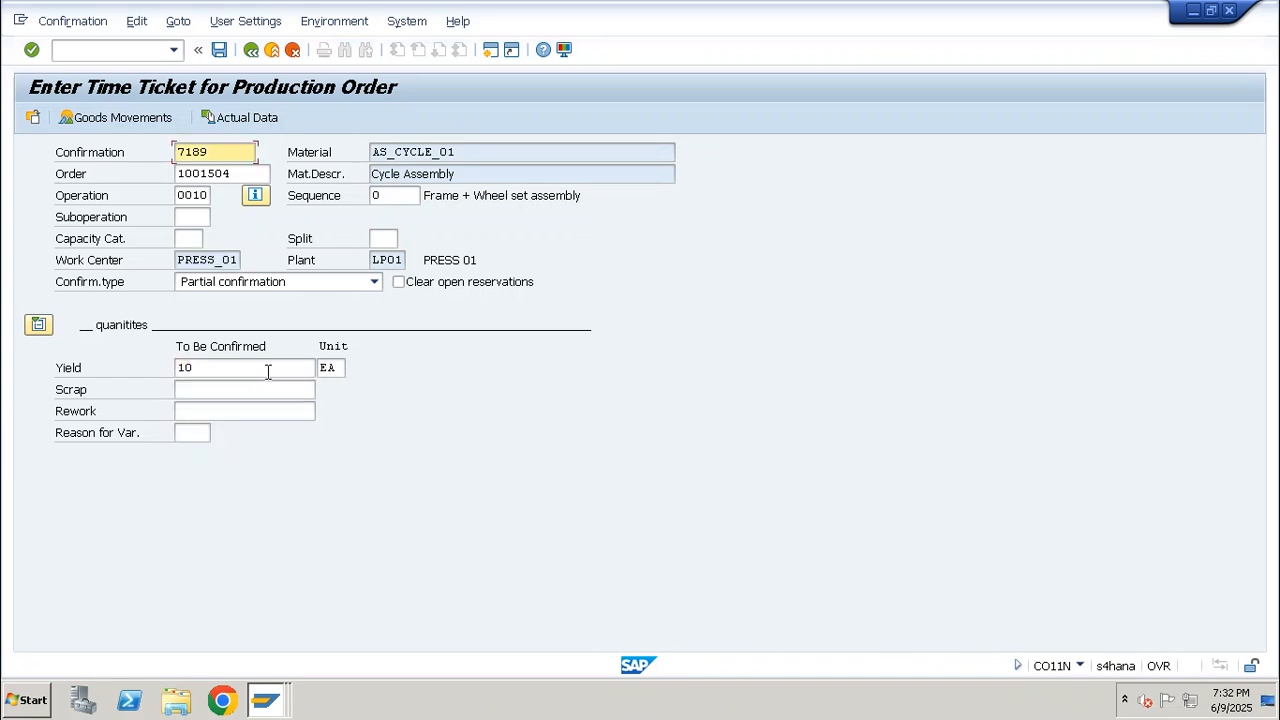
{"action": "left_click", "coordinate": [136, 117]}
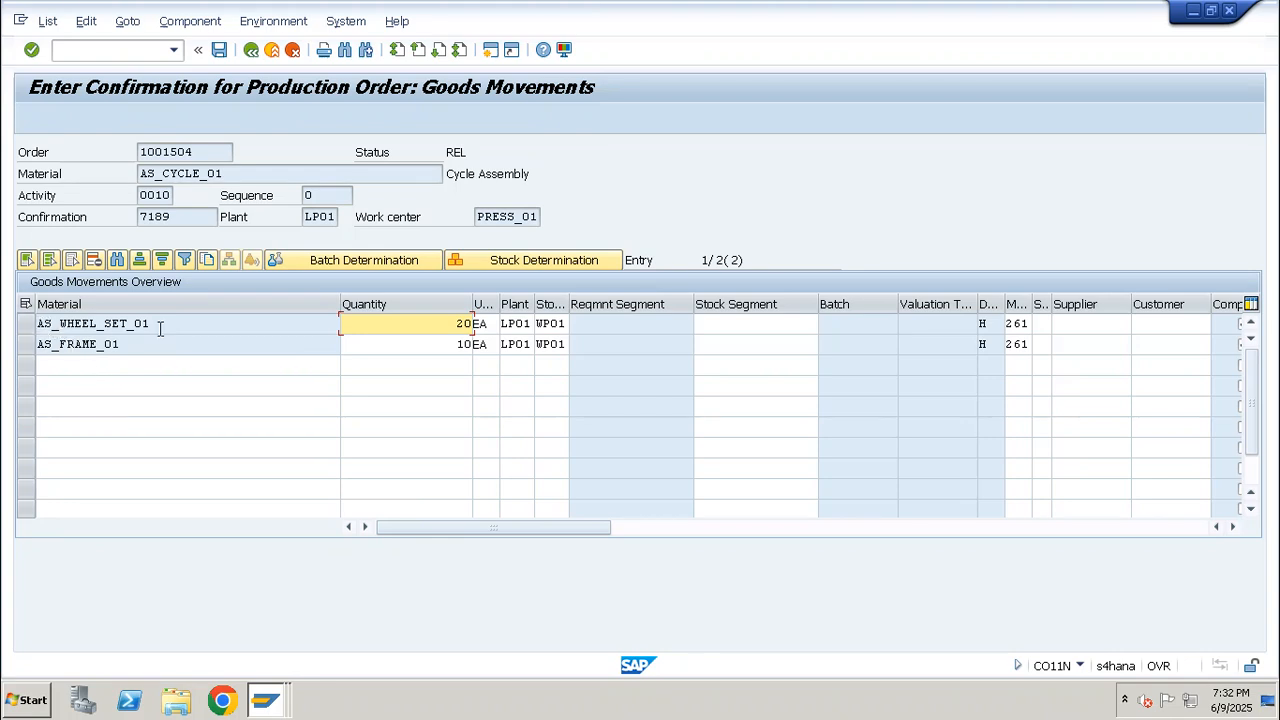
{"action": "left_click_drag", "start_coordinate": [160, 327], "coordinate": [32, 345]}
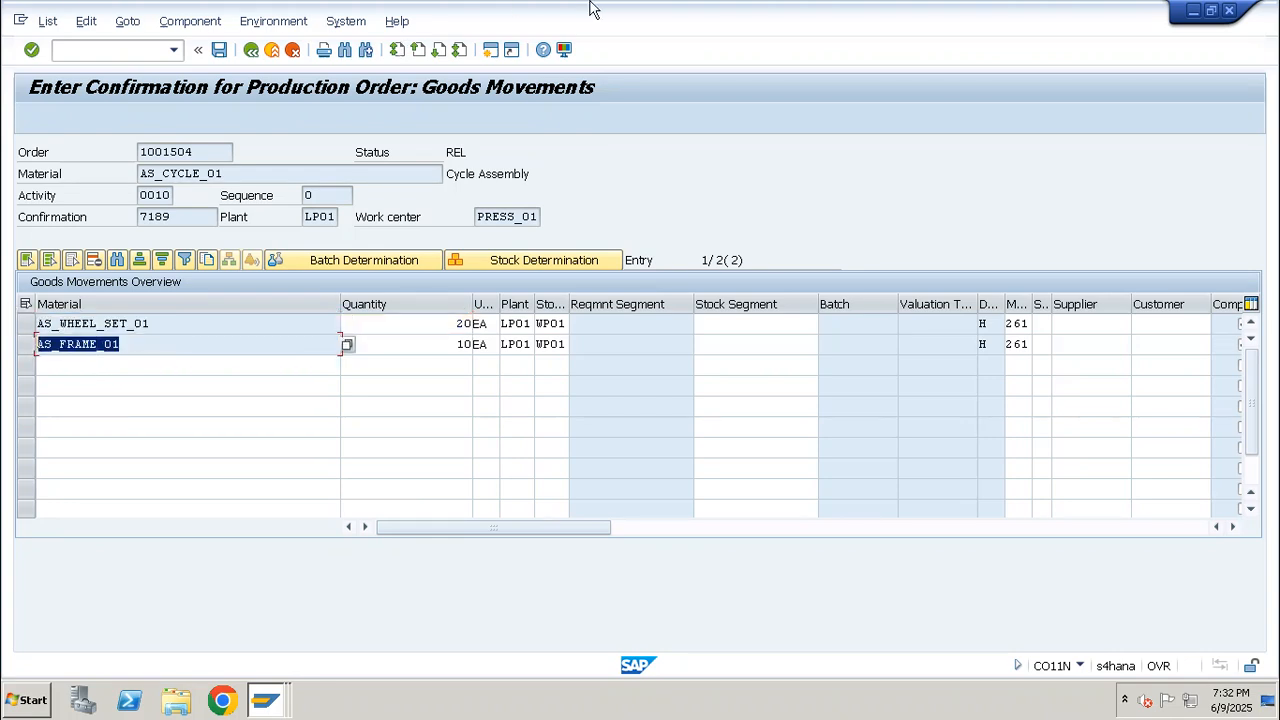
Switch to the Excel notes, widen column D and mark the frame and wheel assembly row with x in E65
{"action": "left_click", "coordinate": [828, 12]}
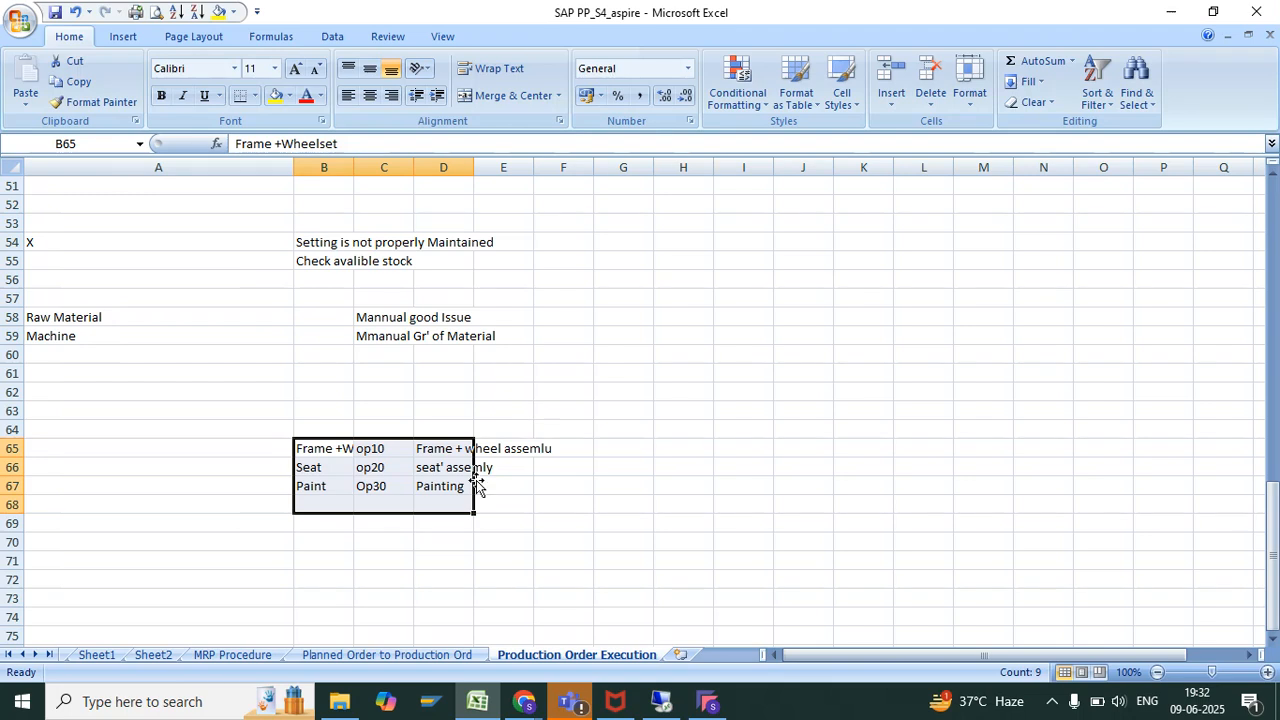
{"action": "left_click", "coordinate": [540, 490]}
{"action": "left_click_drag", "start_coordinate": [474, 167], "coordinate": [612, 170]}
{"action": "left_click", "coordinate": [370, 452]}
{"action": "left_click", "coordinate": [560, 443]}
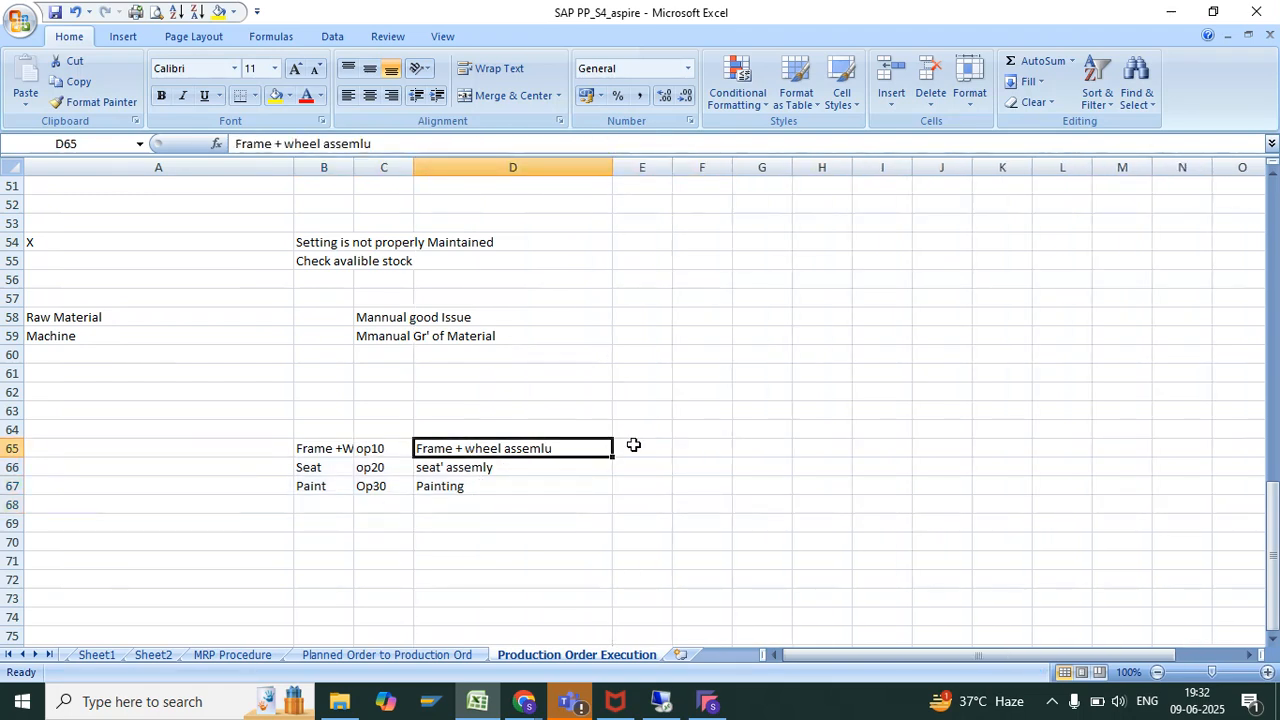
{"action": "left_click", "coordinate": [634, 449]}
{"action": "type", "text": "x"}
{"action": "key", "text": "Return"}
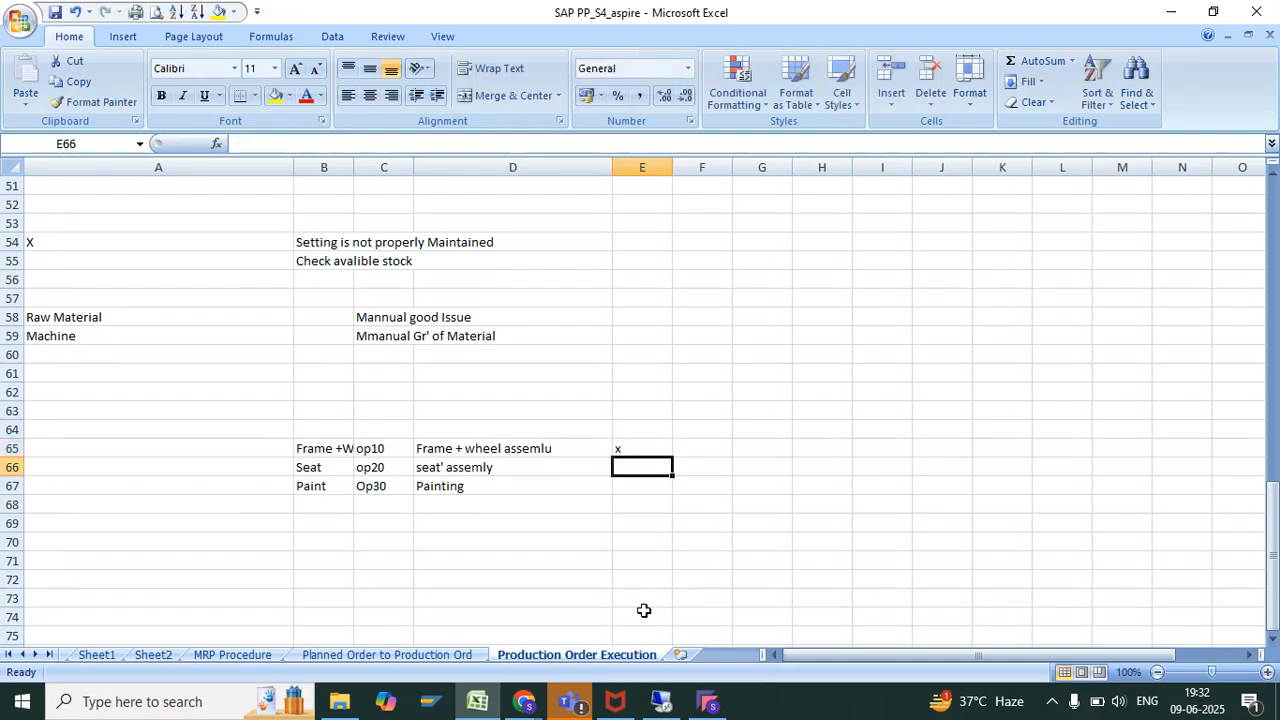
Switch back to SAP and save the confirmation of operation 0010 despite the actual cost calculation error
{"action": "left_click", "coordinate": [663, 705]}
{"action": "left_click", "coordinate": [184, 322]}
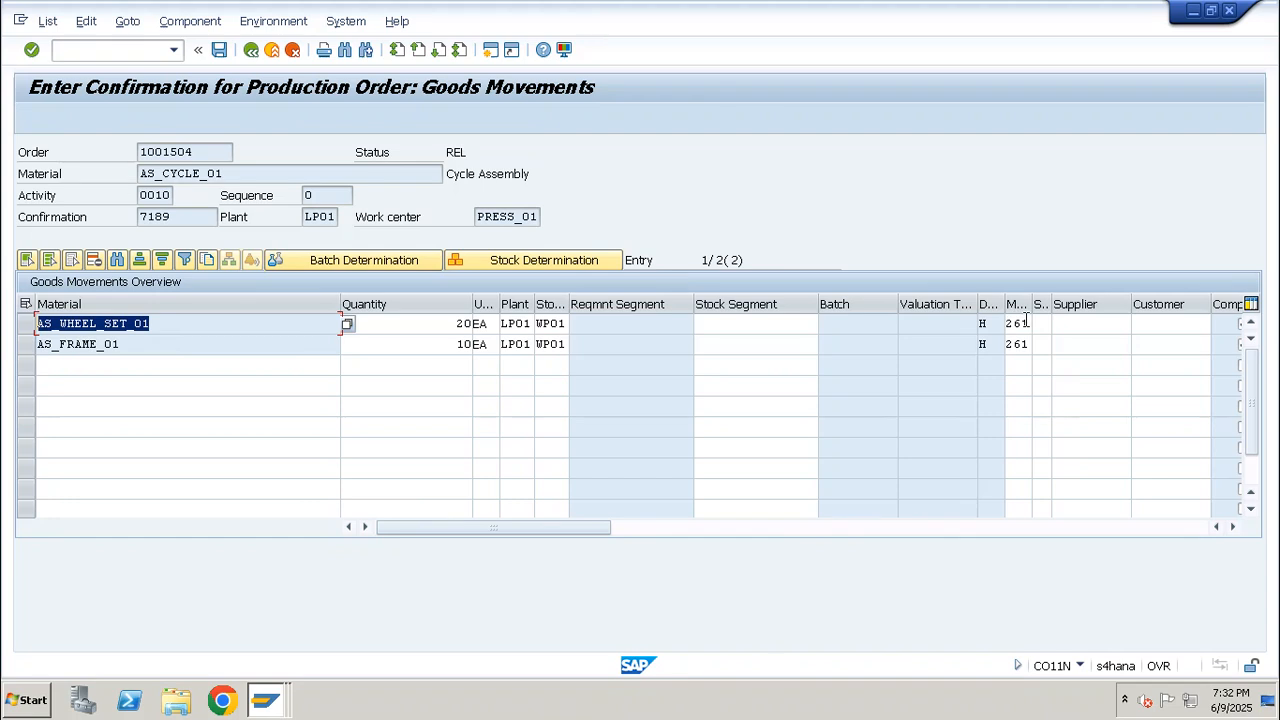
{"action": "left_click", "coordinate": [220, 49]}
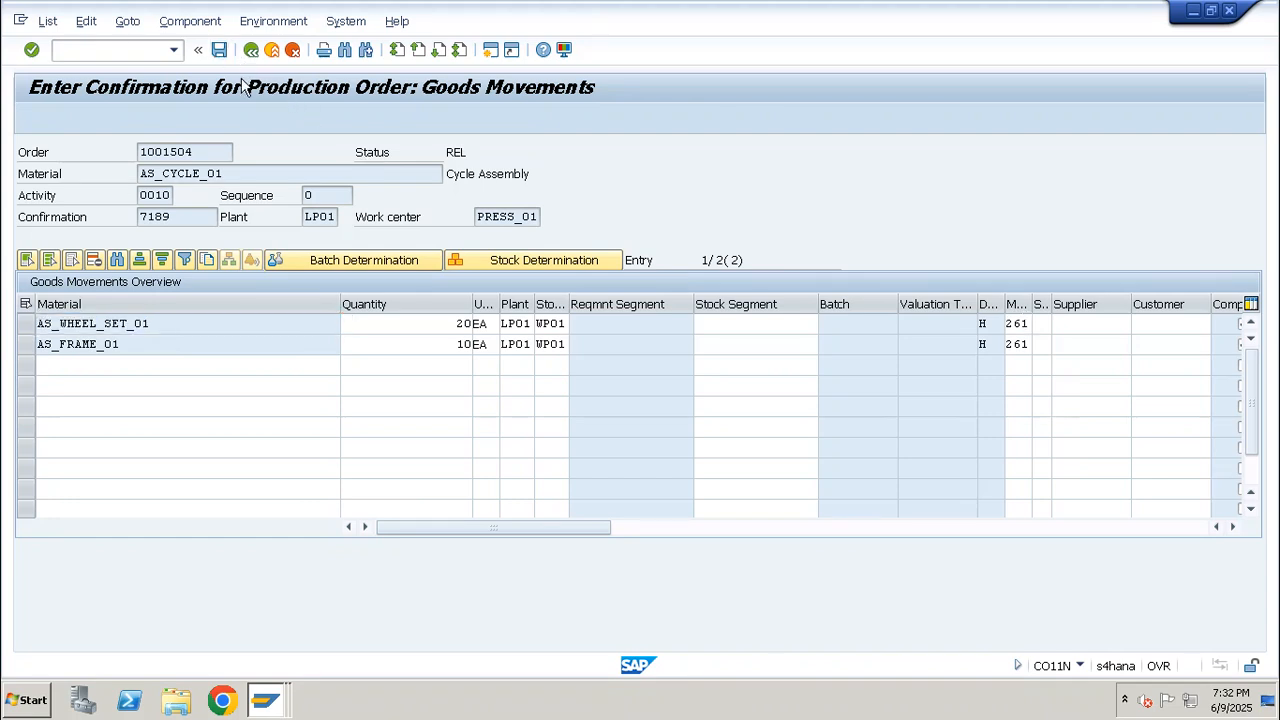
{"action": "key", "text": "F3"}
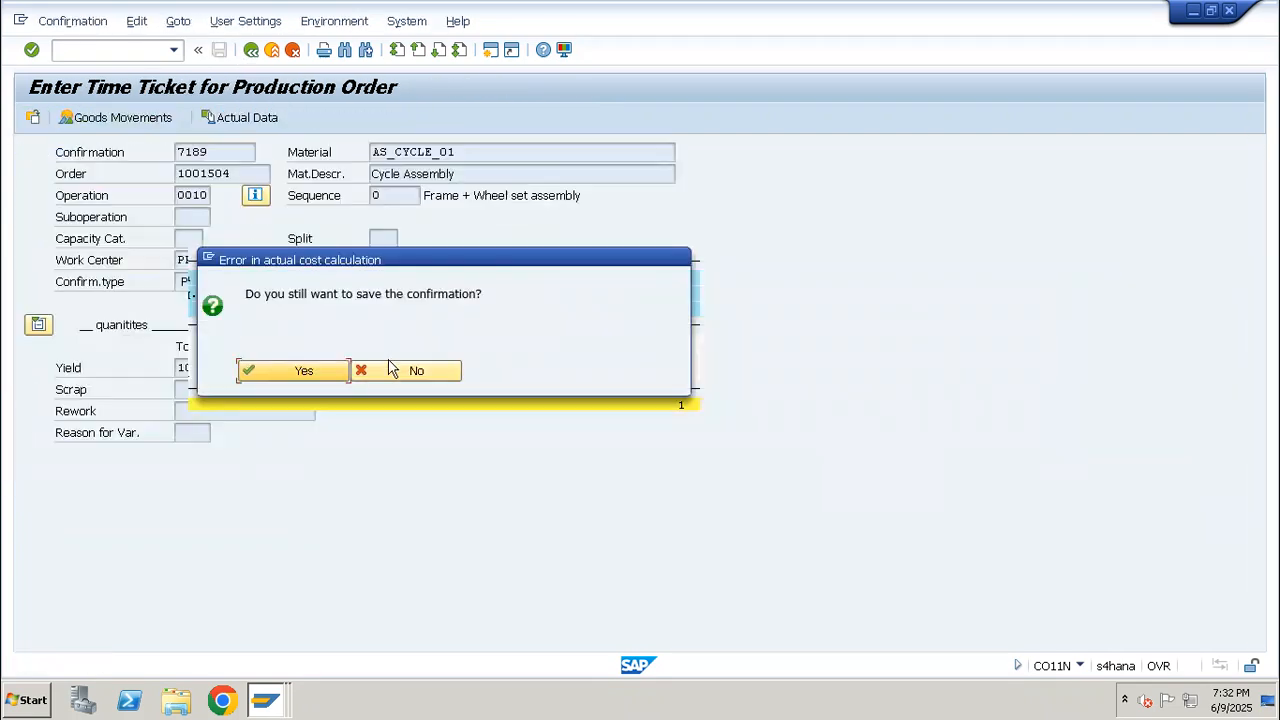
{"action": "left_click", "coordinate": [320, 378]}
{"action": "key", "text": "Return"}
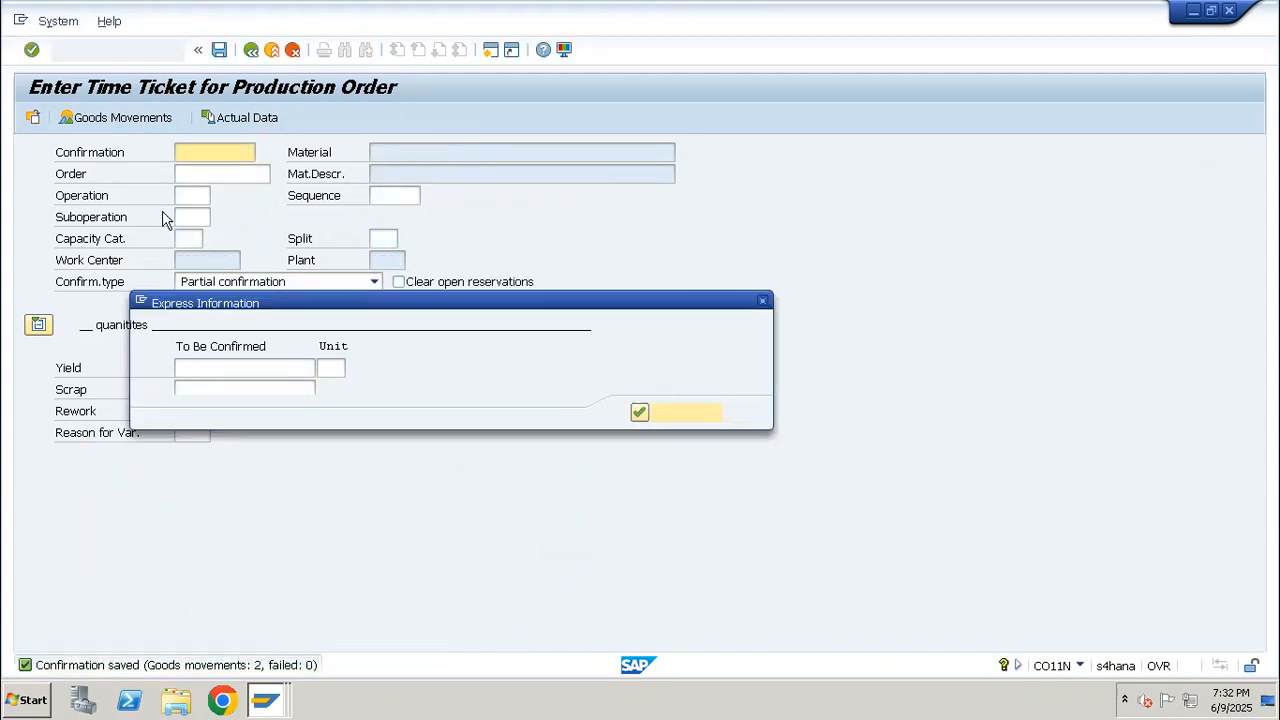
{"action": "key", "text": "Return"}
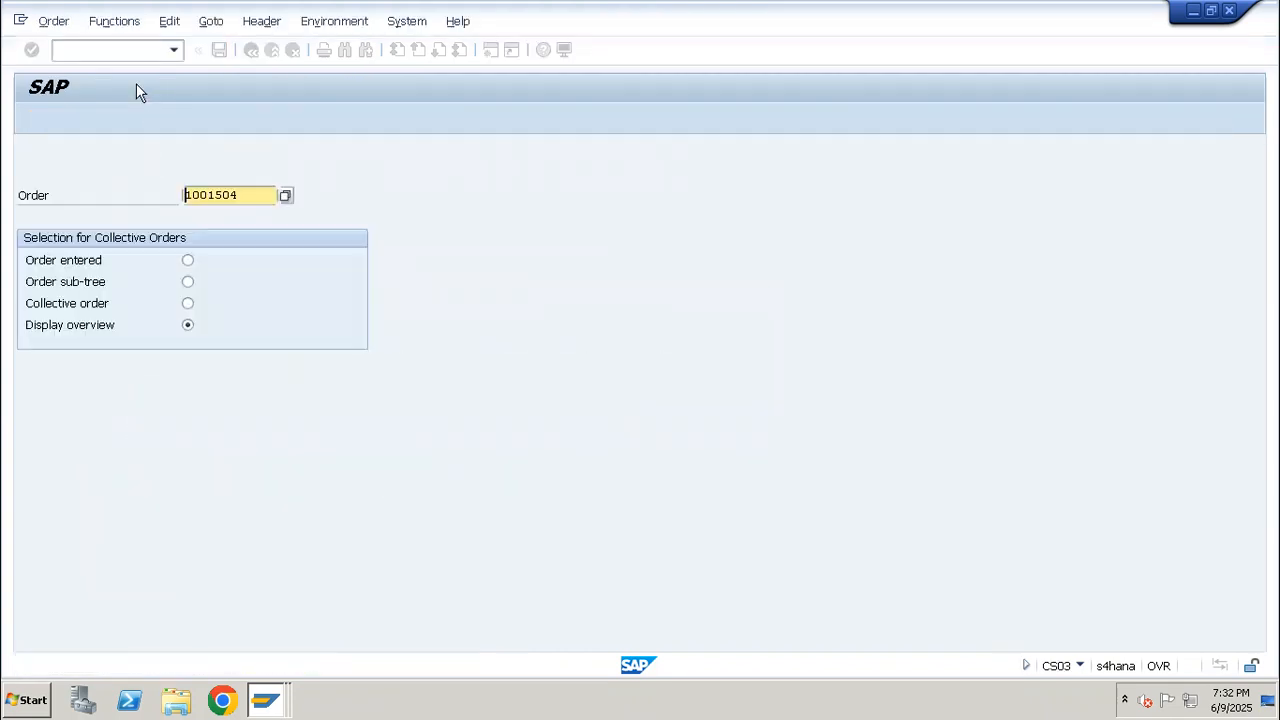
Display the production order in CO03 and examine its documented goods movements for the frame and wheel set
{"action": "left_click", "coordinate": [132, 55]}
{"action": "type", "text": "/nco03"}
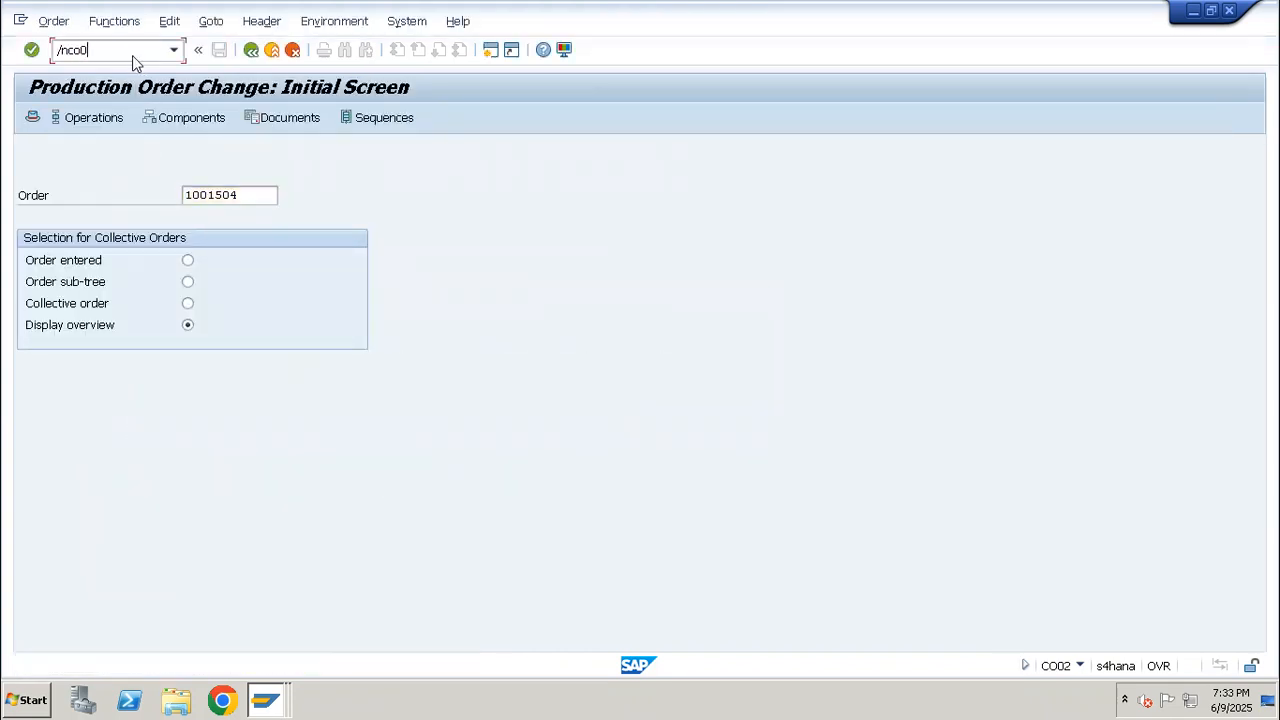
{"action": "key", "text": "Return"}
{"action": "key", "text": "Return"}
{"action": "left_click", "coordinate": [220, 22]}
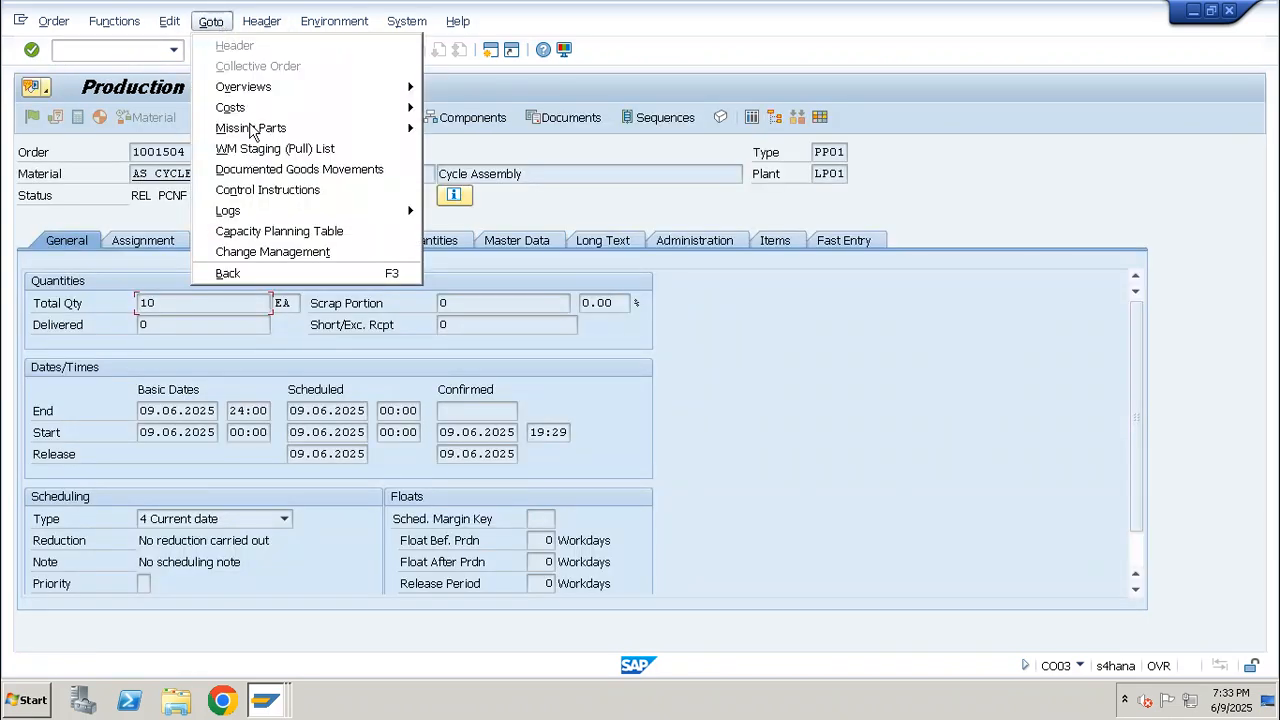
{"action": "left_click", "coordinate": [273, 168]}
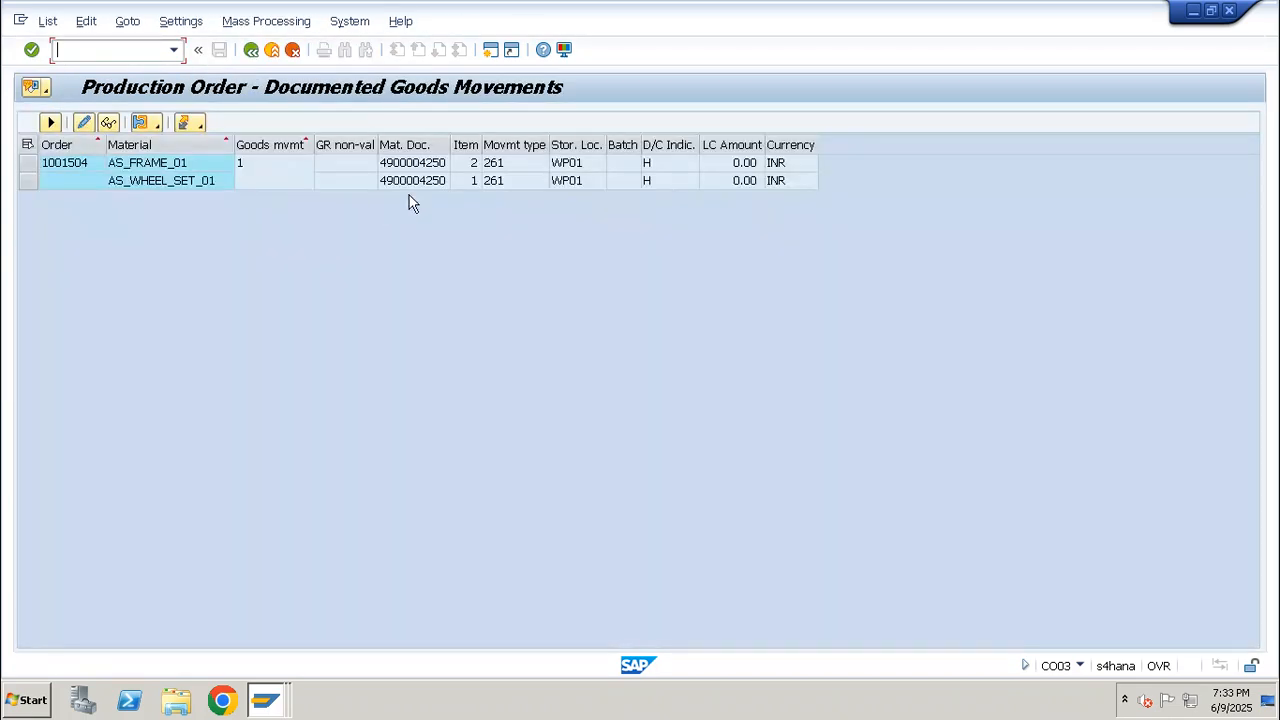
{"action": "left_click", "coordinate": [31, 164]}
{"action": "left_click", "coordinate": [31, 181]}
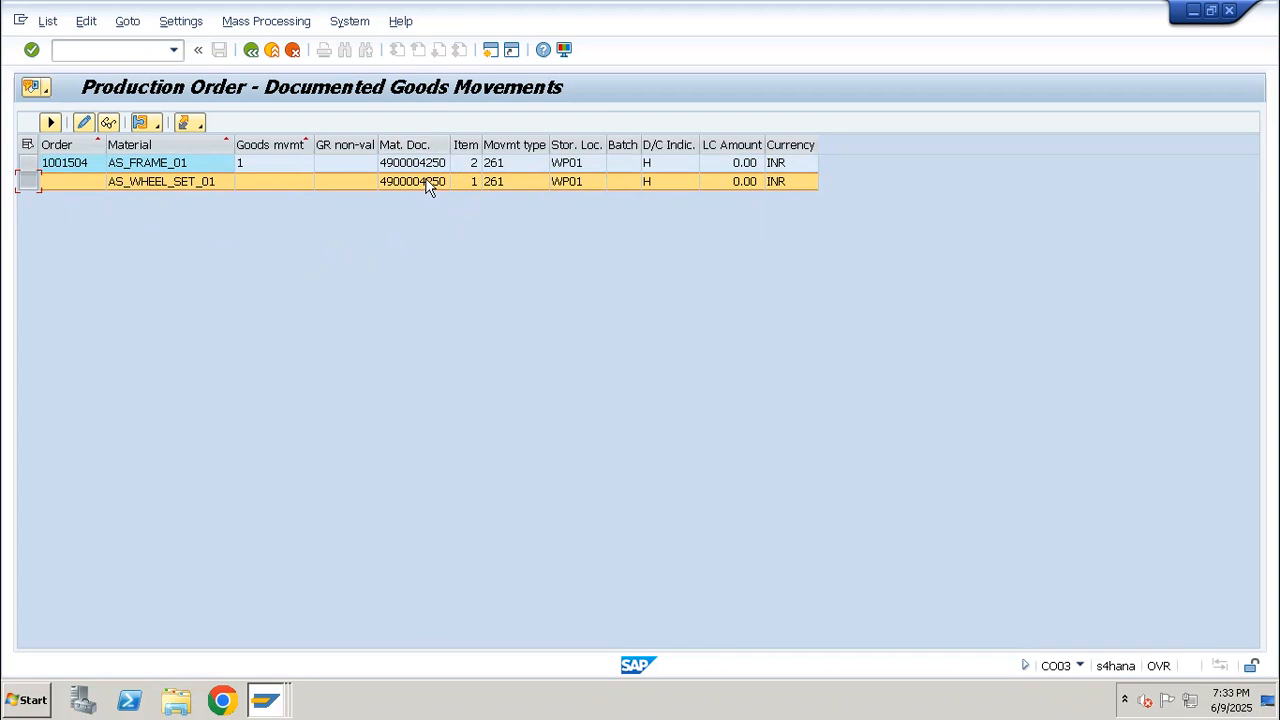
{"action": "key", "text": "F3"}
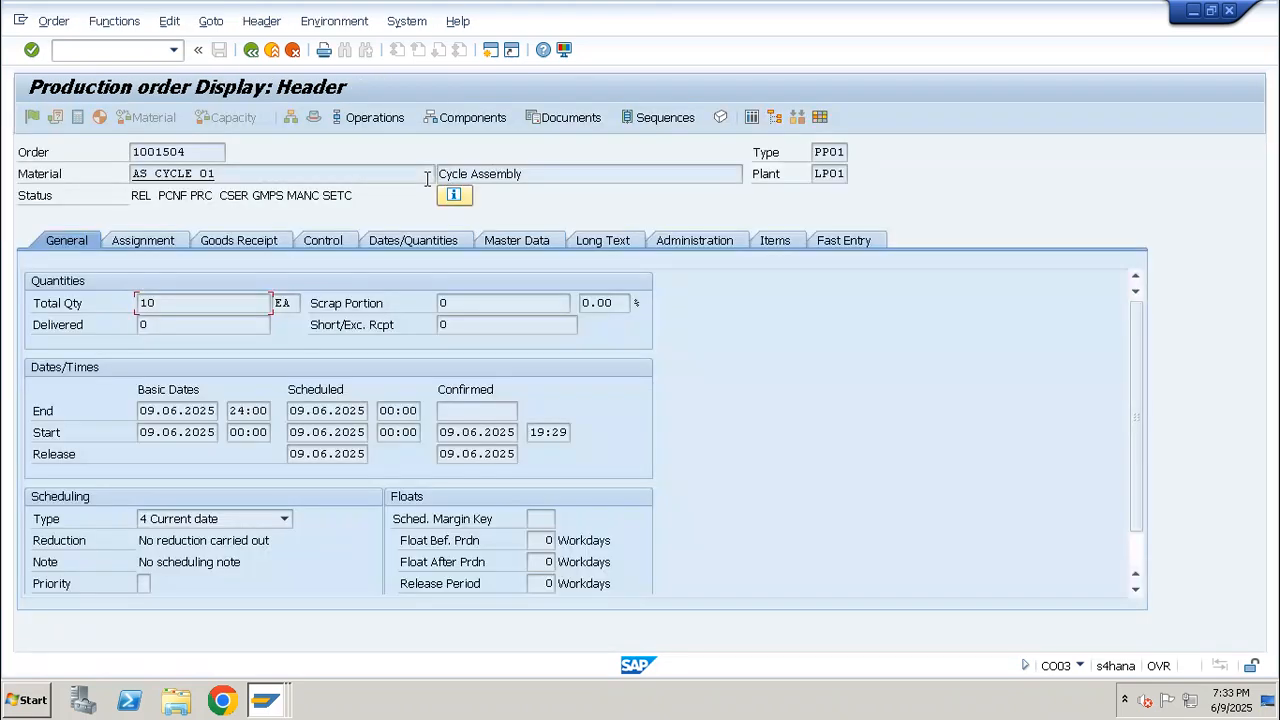
{"action": "key", "text": "F3"}
Start another CO11N time ticket for the same production order and load operation 0020
{"action": "left_click", "coordinate": [114, 55]}
{"action": "type", "text": "/nco1"}
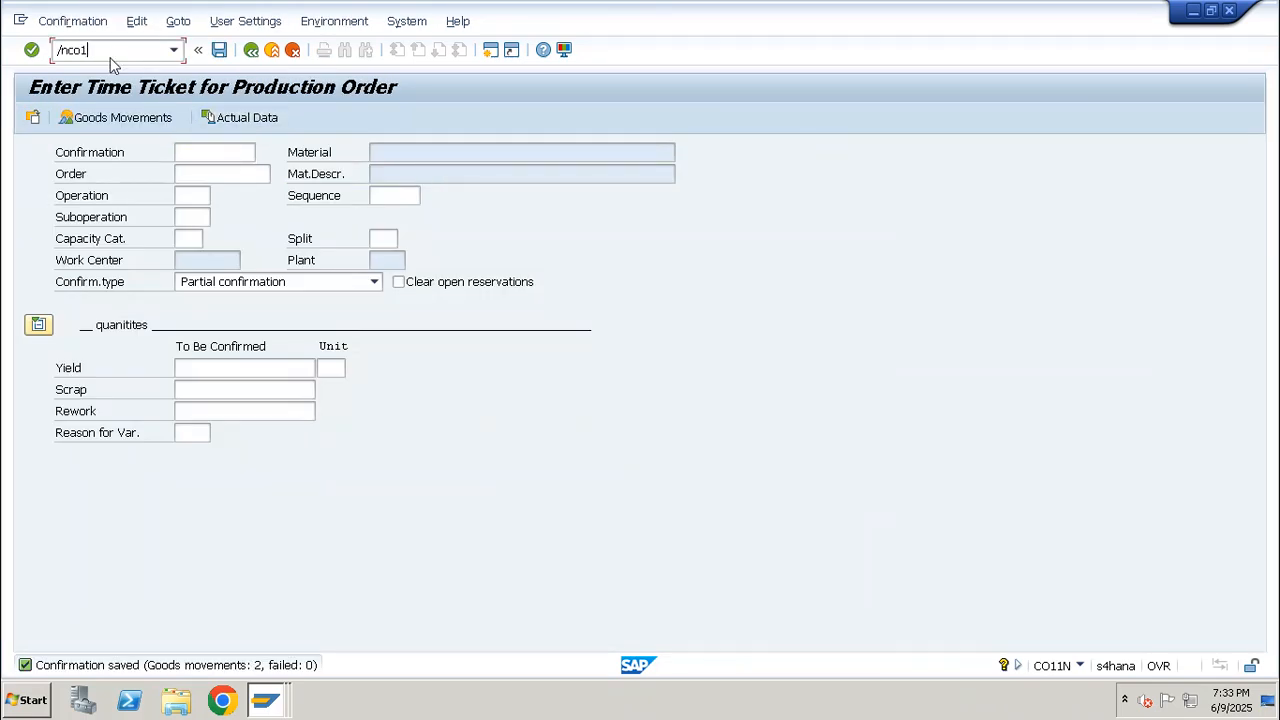
{"action": "key", "text": "space"}
{"action": "key", "text": "Down"}
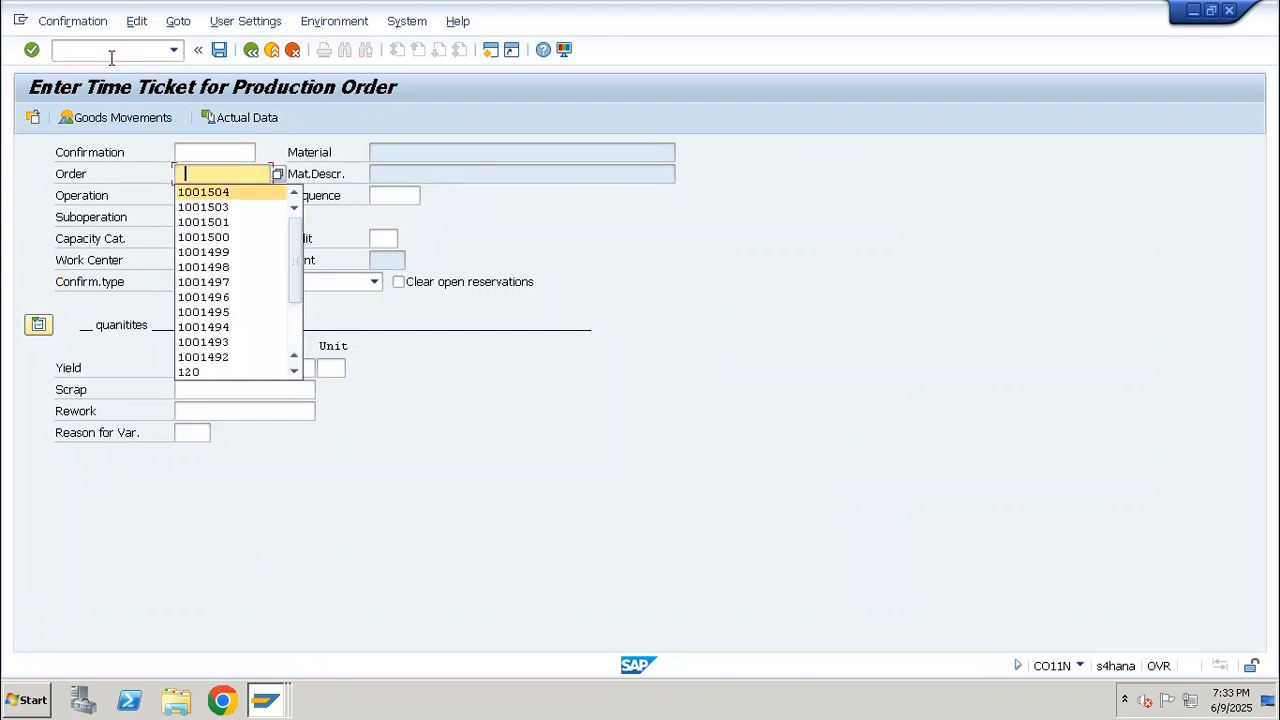
{"action": "key", "text": "Return"}
{"action": "key", "text": "Tab"}
{"action": "type", "text": "0020"}
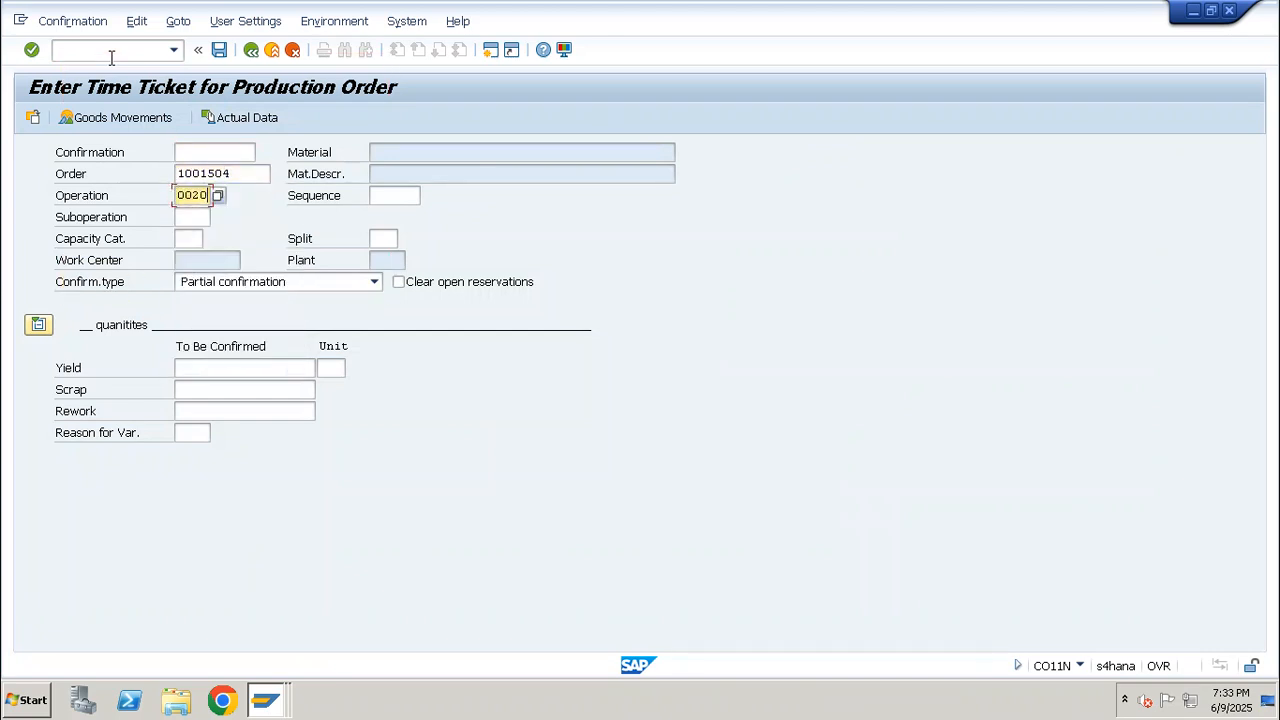
{"action": "key", "text": "Return"}
Enter a yield of 10 EA for operation 0020 and check the AS_SEAT_01 line in its goods movements
{"action": "left_click_drag", "start_coordinate": [241, 260], "coordinate": [132, 261]}
{"action": "left_click", "coordinate": [242, 371]}
{"action": "type", "text": "10"}
{"action": "key", "text": "Return"}
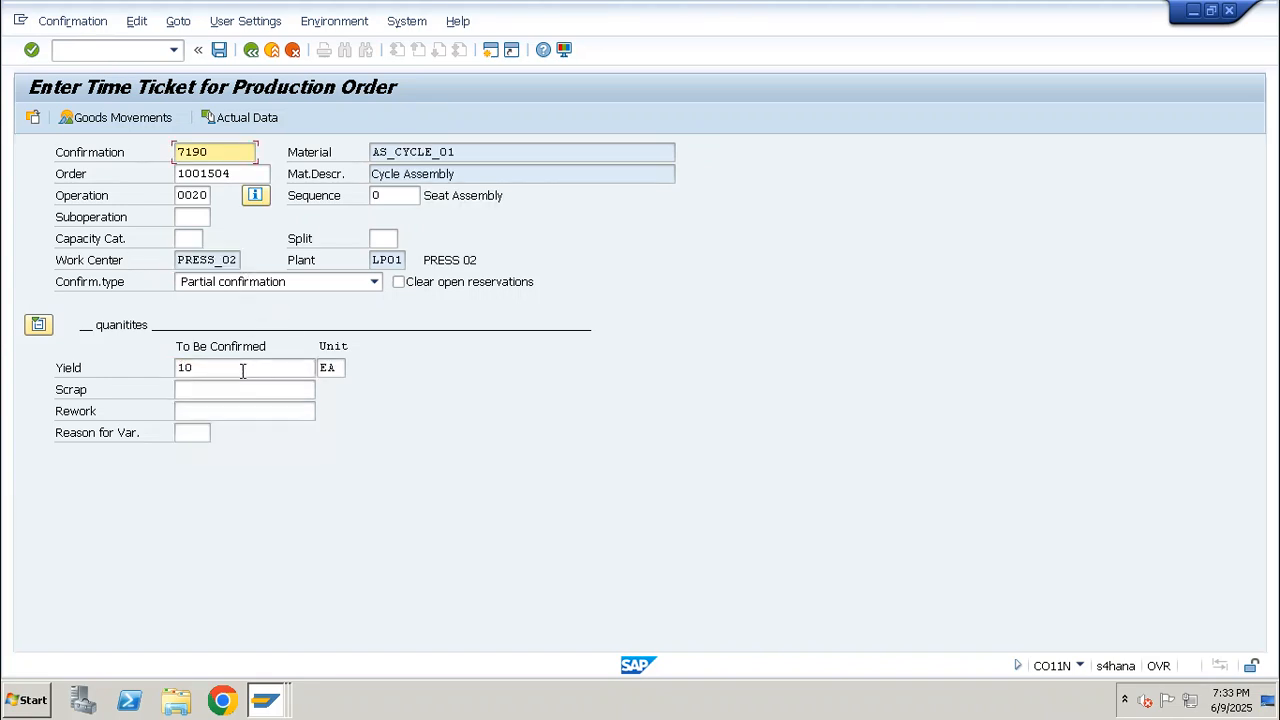
{"action": "left_click", "coordinate": [155, 118]}
{"action": "left_click_drag", "start_coordinate": [118, 322], "coordinate": [29, 332]}
{"action": "left_click", "coordinate": [166, 319]}
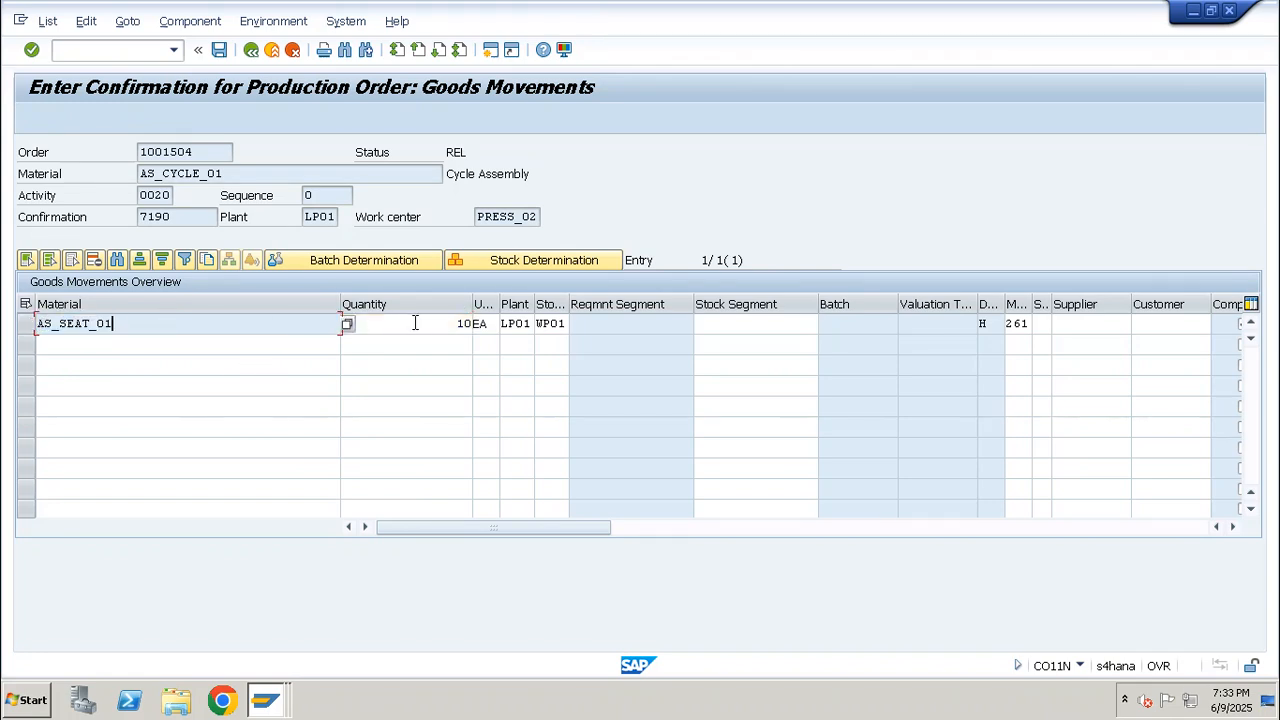
{"action": "left_click_drag", "start_coordinate": [415, 322], "coordinate": [518, 337]}
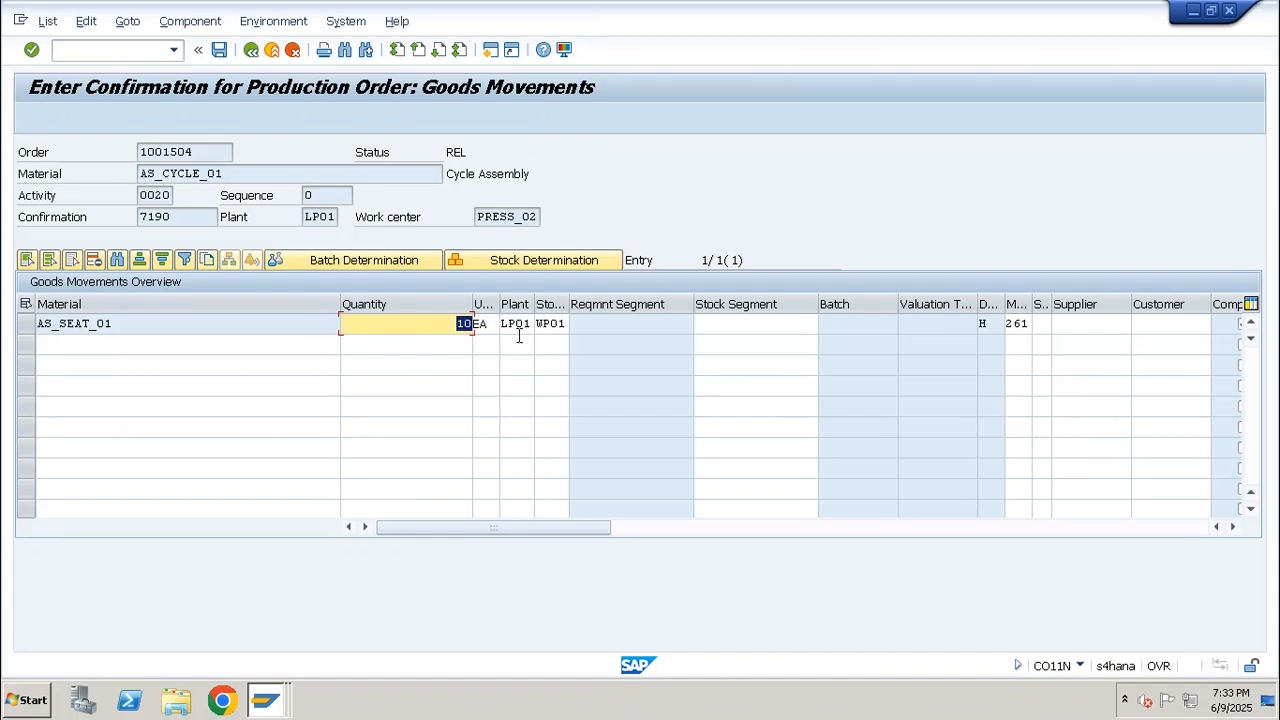
Save the confirmation of operation 0020 despite the actual cost calculation error and leave the time ticket
{"action": "left_click", "coordinate": [219, 49]}
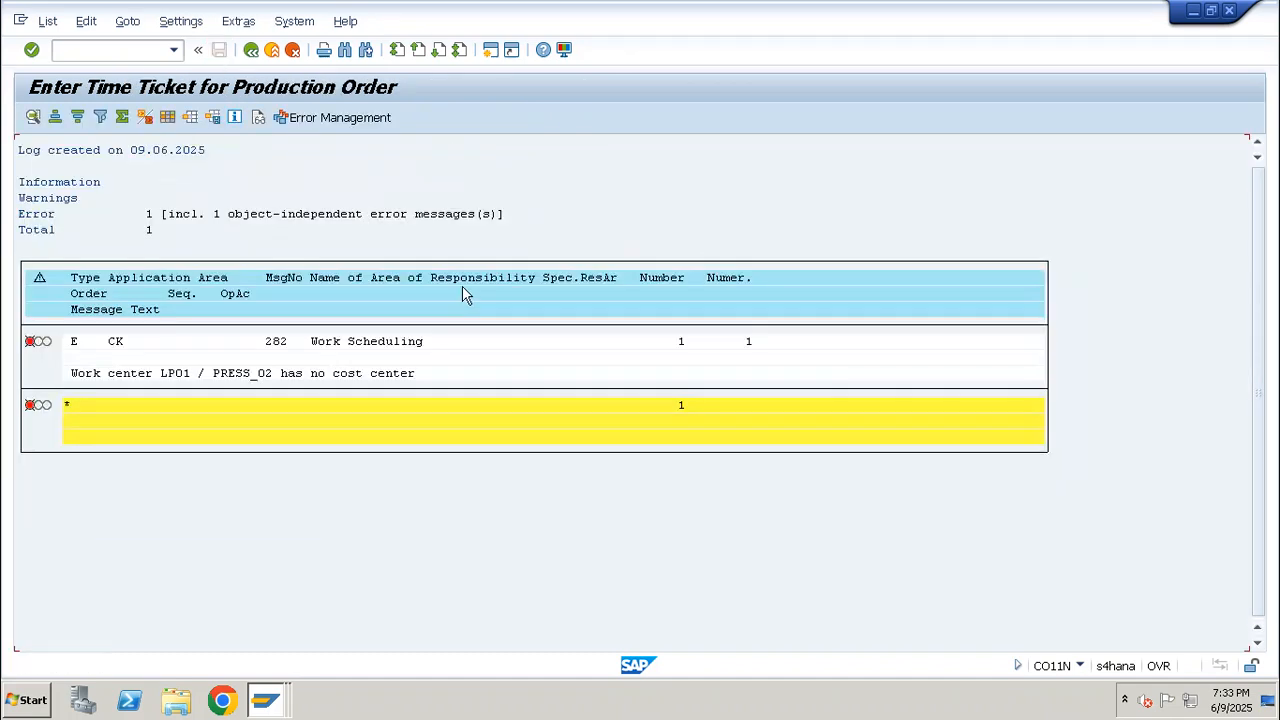
{"action": "key", "text": "Return"}
{"action": "left_click", "coordinate": [307, 372]}
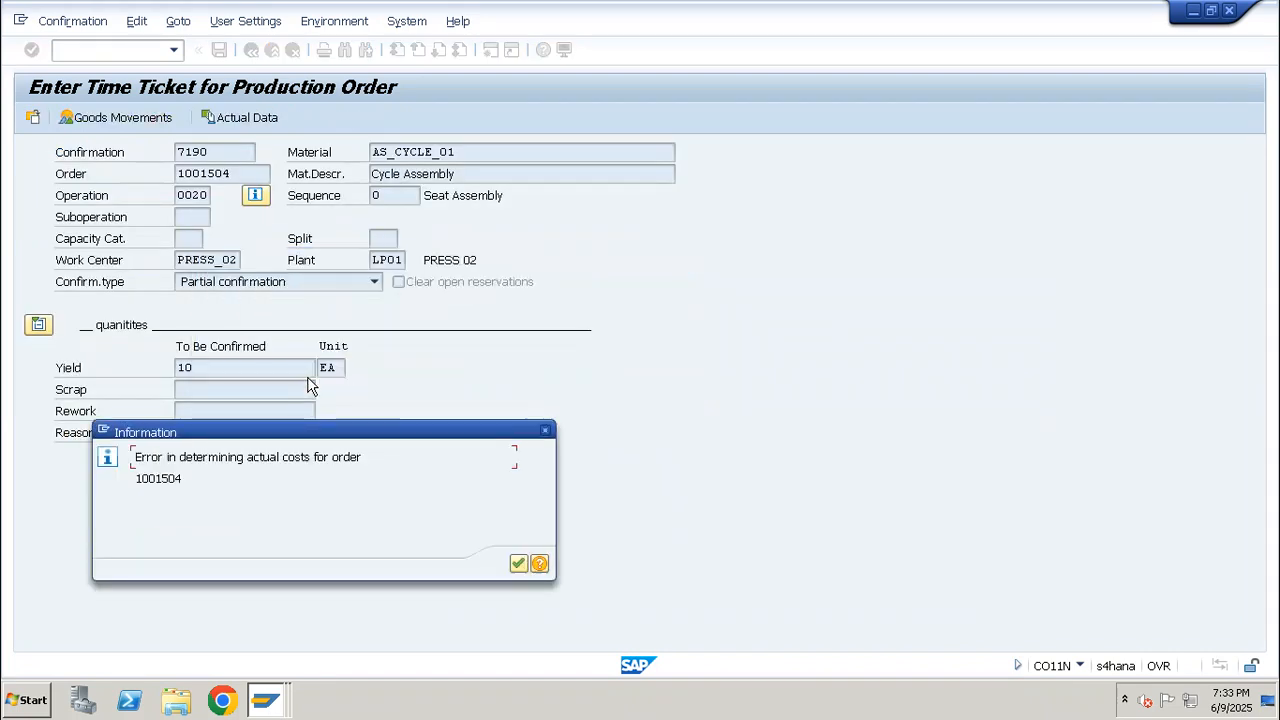
{"action": "key", "text": "Return"}
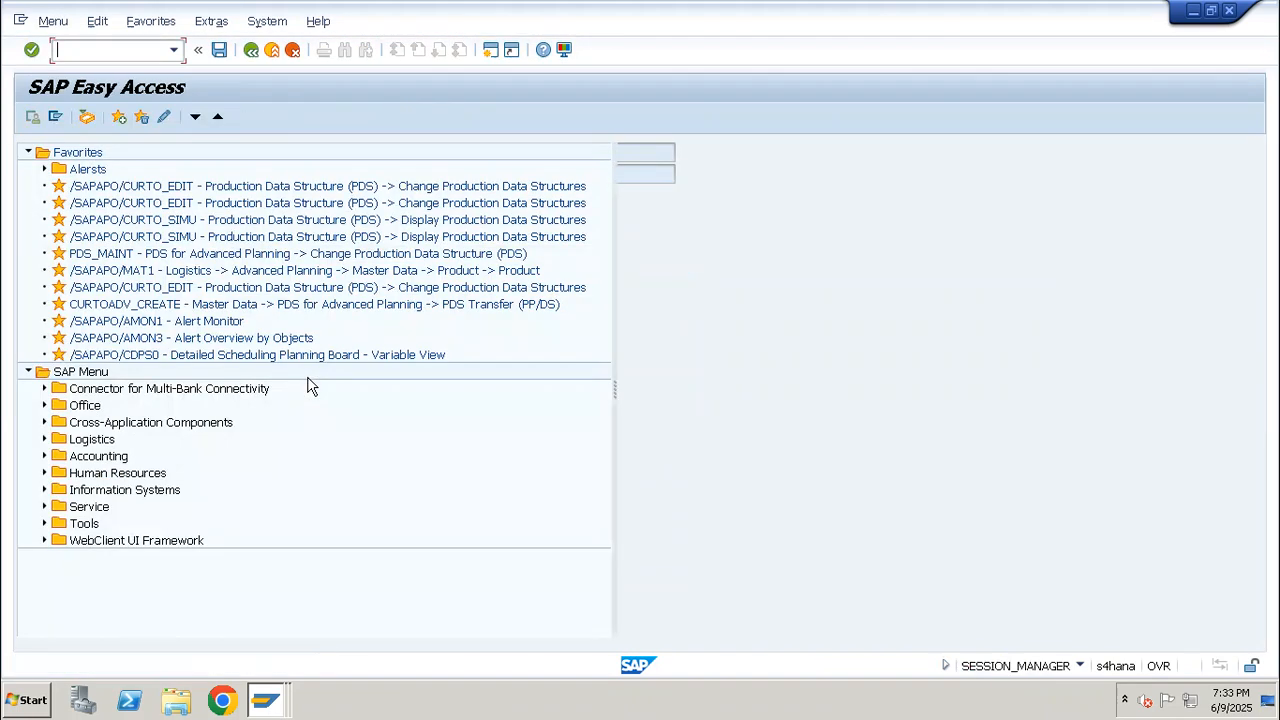
{"action": "key", "text": "F3"}
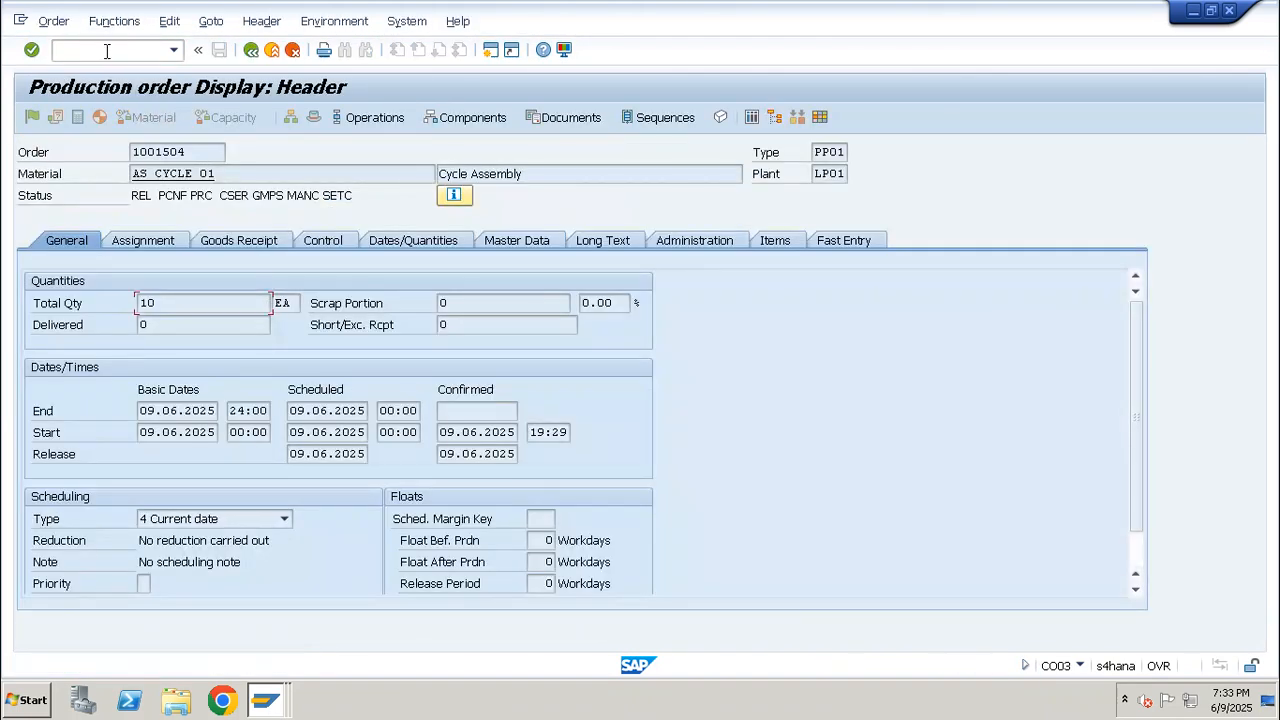
Reopen the production order in CO03 and display its documented goods movements to check the seat issue
{"action": "left_click", "coordinate": [107, 50]}
{"action": "type", "text": "/nco03"}
{"action": "key", "text": "Return"}
{"action": "left_click", "coordinate": [210, 21]}
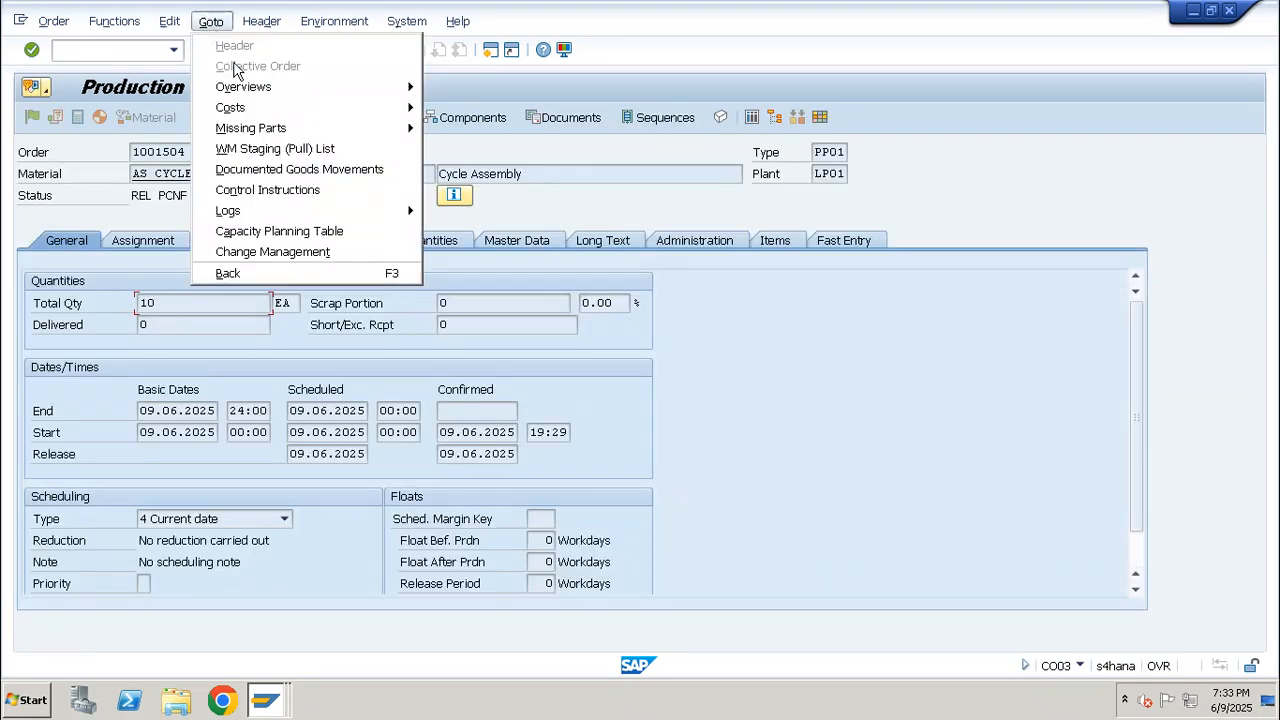
{"action": "left_click", "coordinate": [298, 172]}
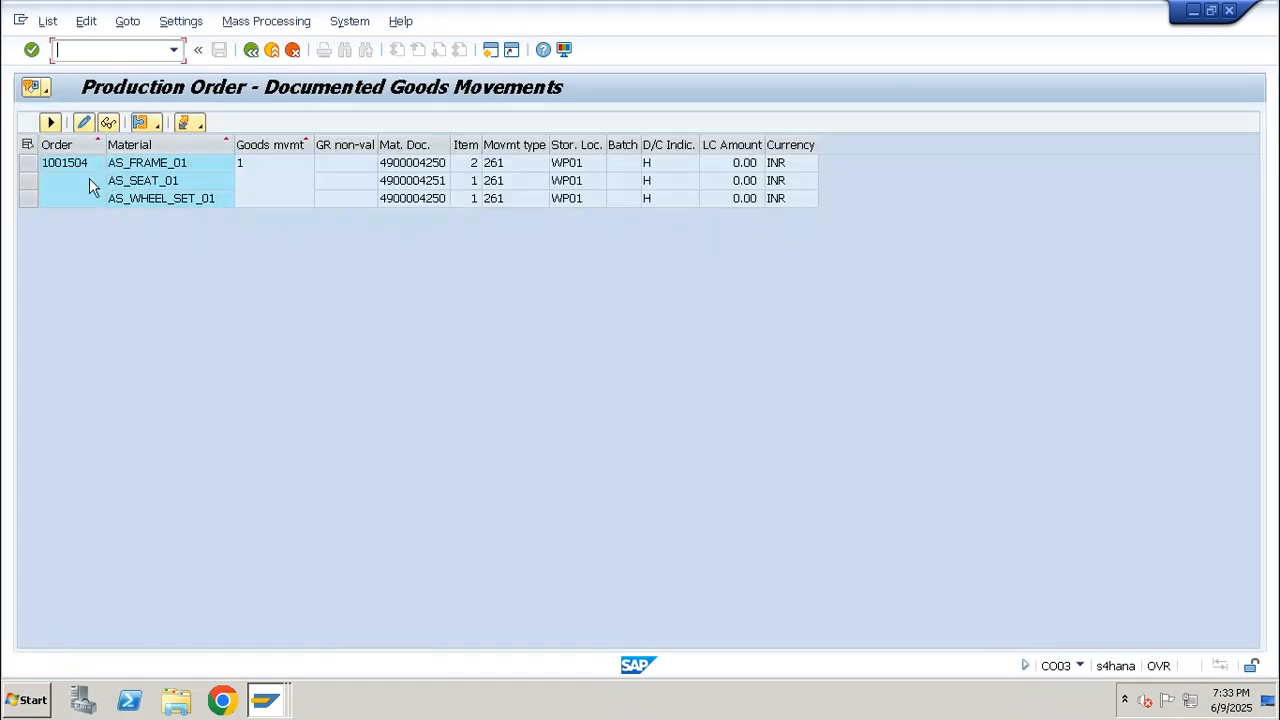
Start a new CO11N time ticket for the same production order, load operation 0030 and enter a yield of 10 EA
{"action": "left_click", "coordinate": [28, 181]}
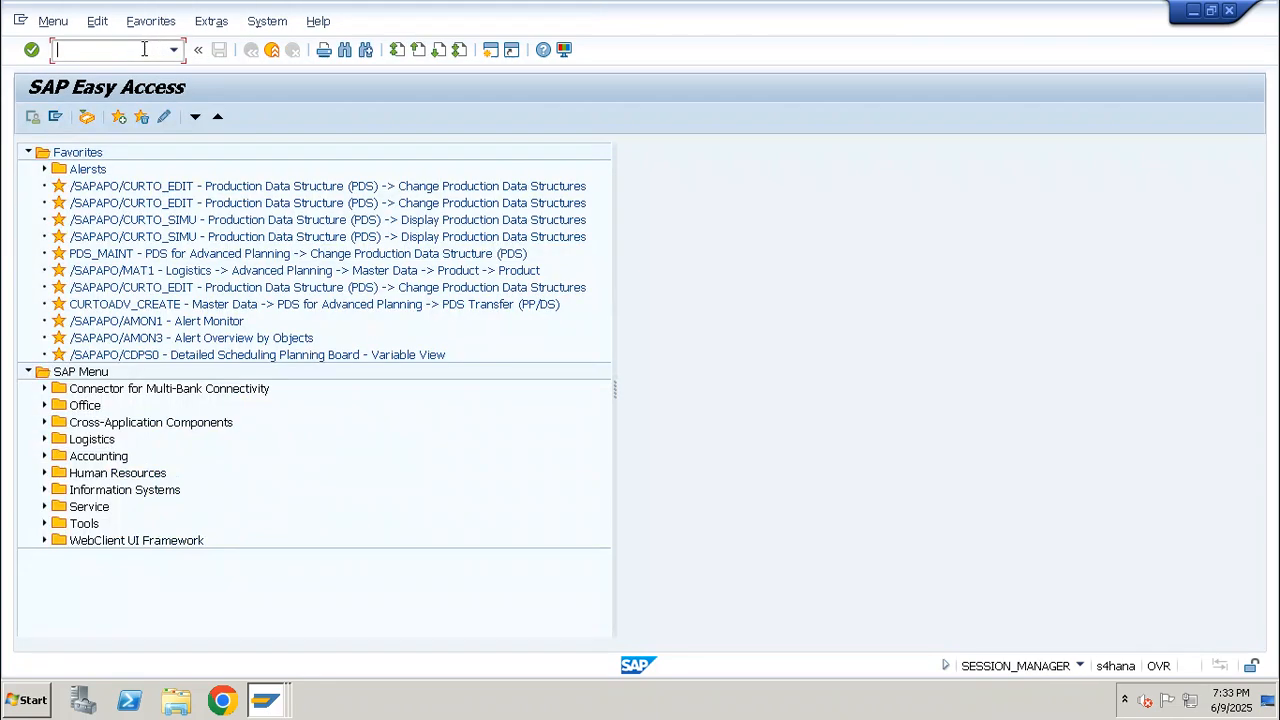
{"action": "type", "text": "/nco11n"}
{"action": "key", "text": "Return"}
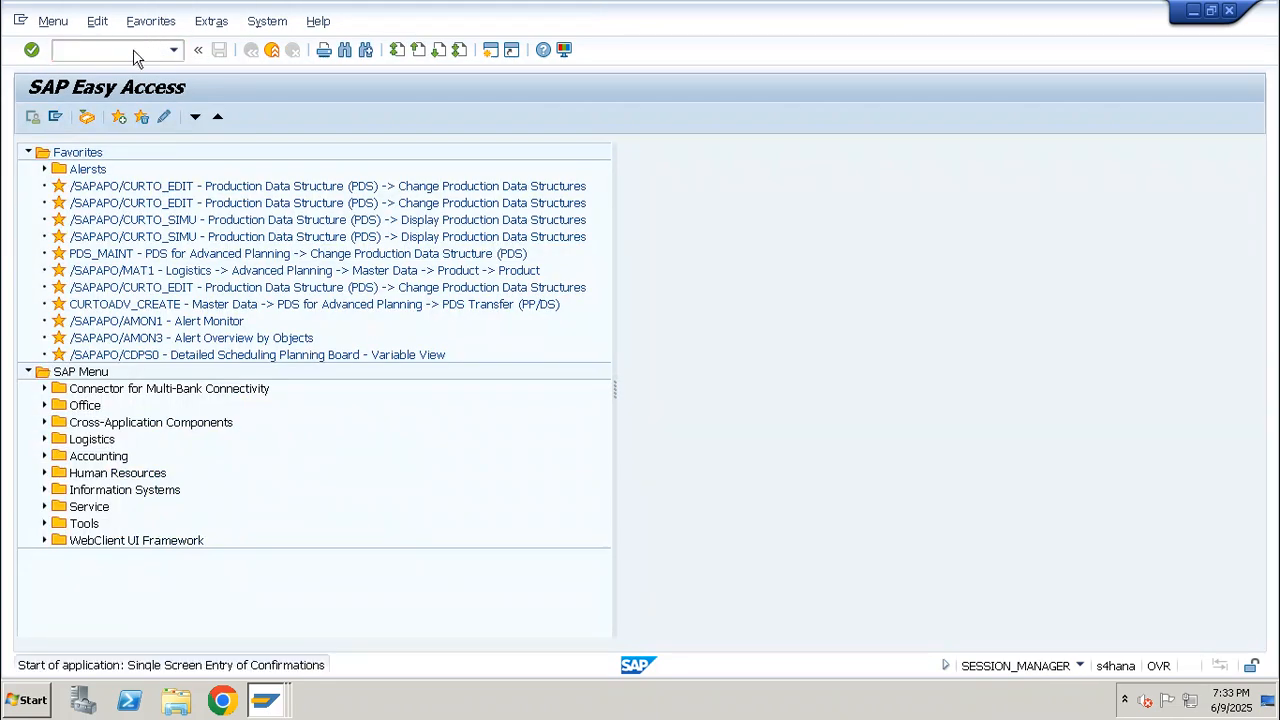
{"action": "key", "text": "Down"}
{"action": "key", "text": "Return"}
{"action": "key", "text": "Tab"}
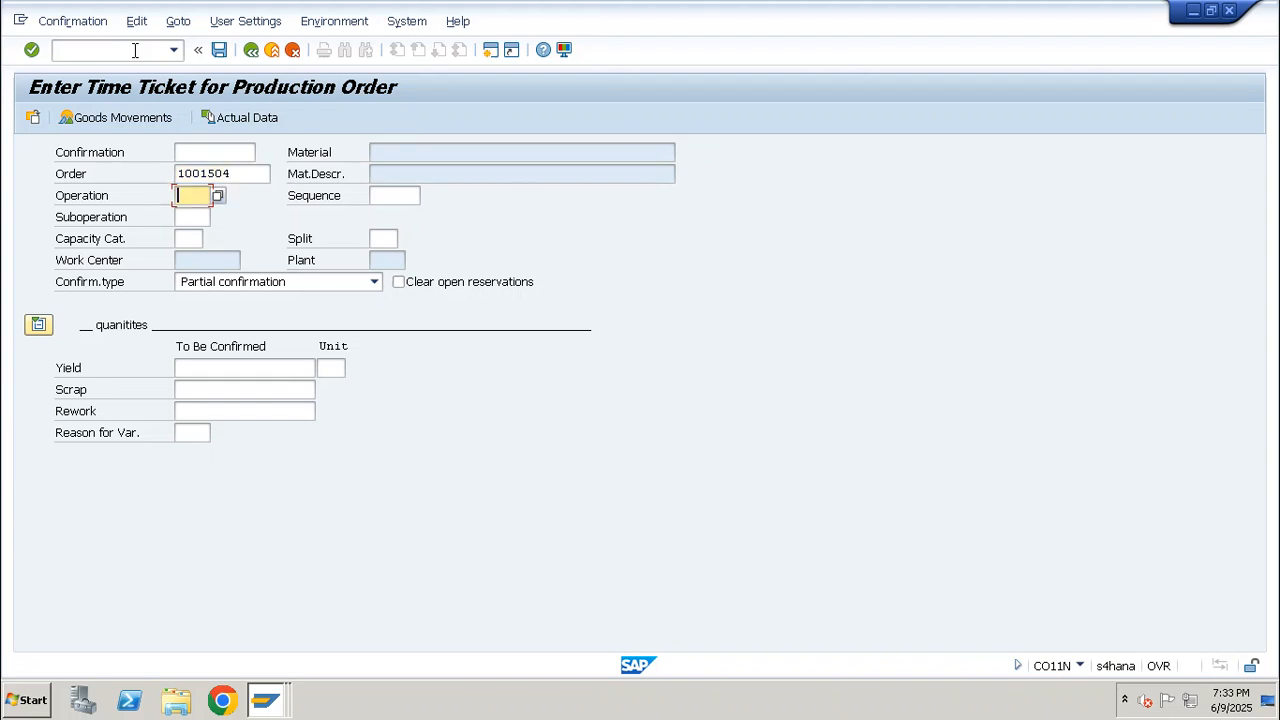
{"action": "type", "text": "0030"}
{"action": "key", "text": "Return"}
{"action": "type", "text": "10"}
{"action": "key", "text": "Return"}
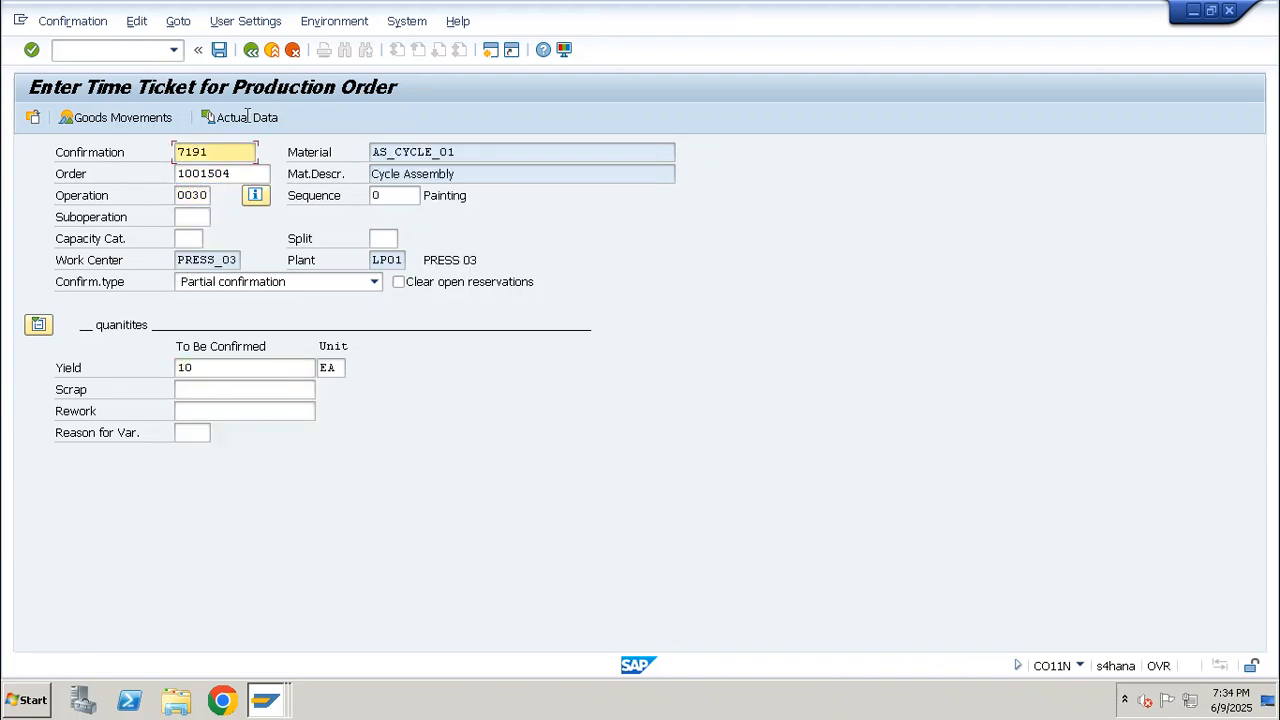
Check the RED_PAINT_01 and AS_CYCLE_01 lines in the goods movements of operation 0030
{"action": "left_click_drag", "start_coordinate": [238, 260], "coordinate": [173, 262]}
{"action": "left_click", "coordinate": [115, 118]}
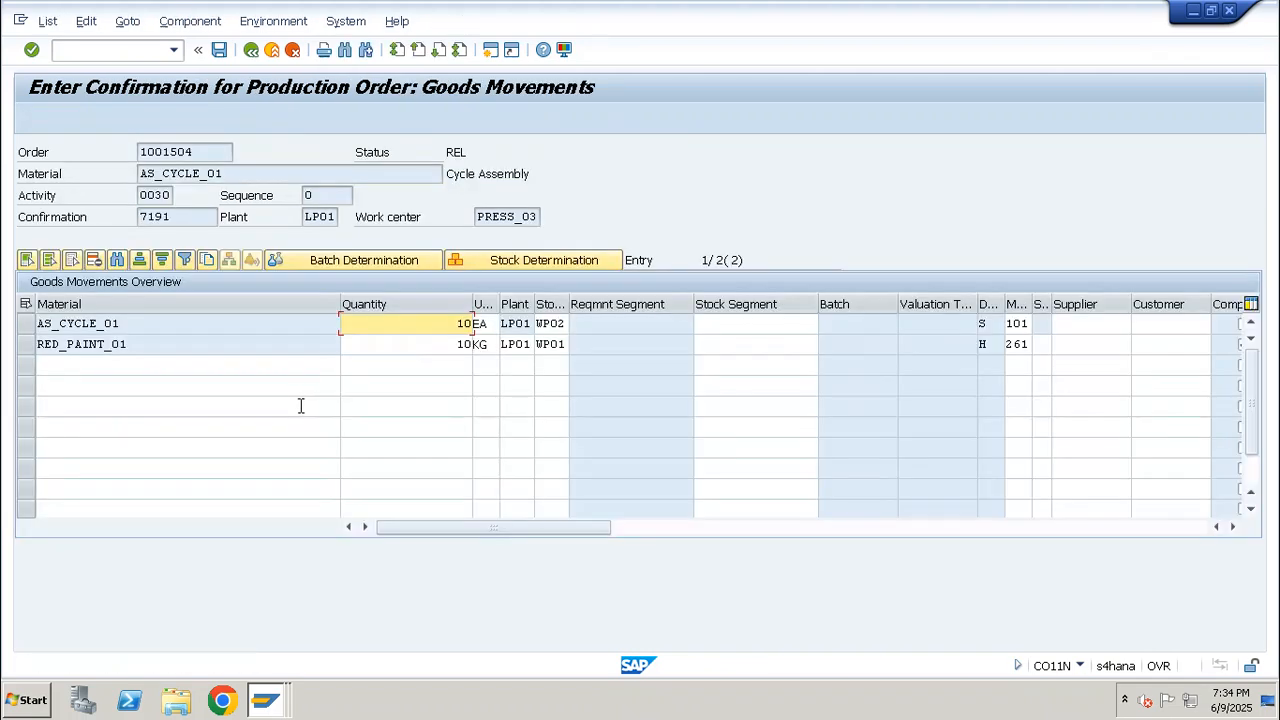
{"action": "left_click", "coordinate": [26, 344]}
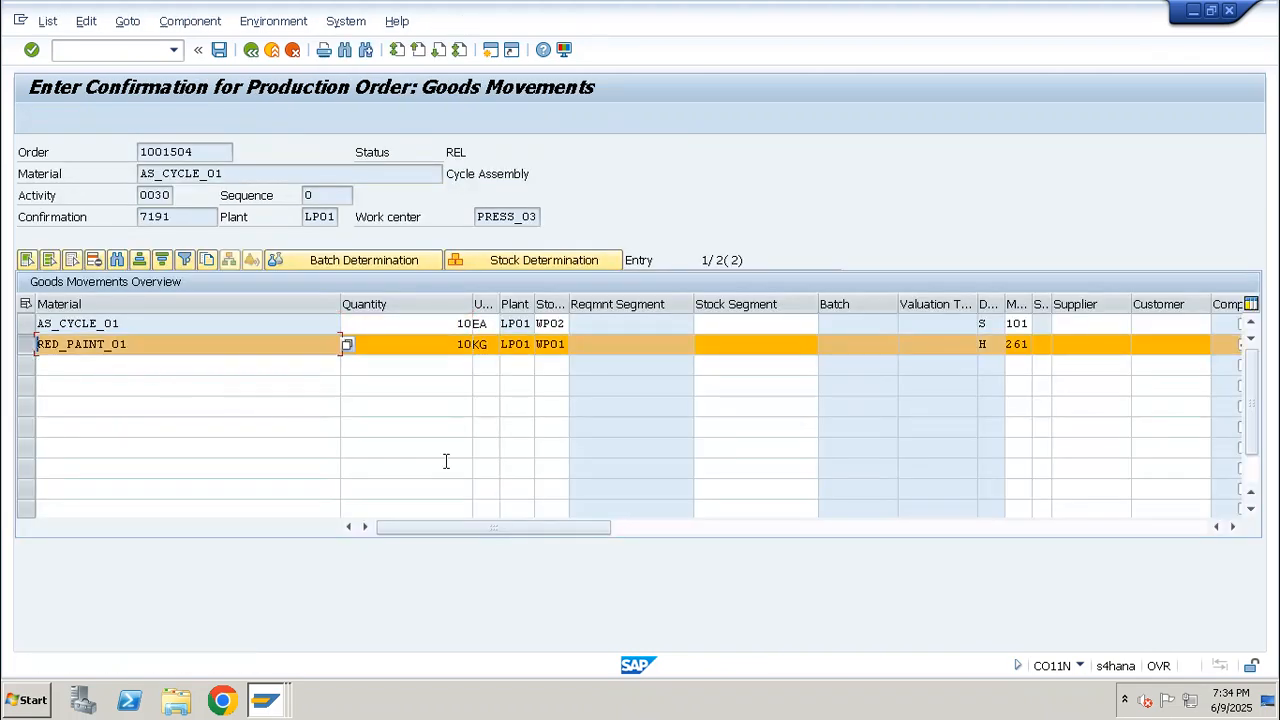
{"action": "left_click", "coordinate": [26, 344]}
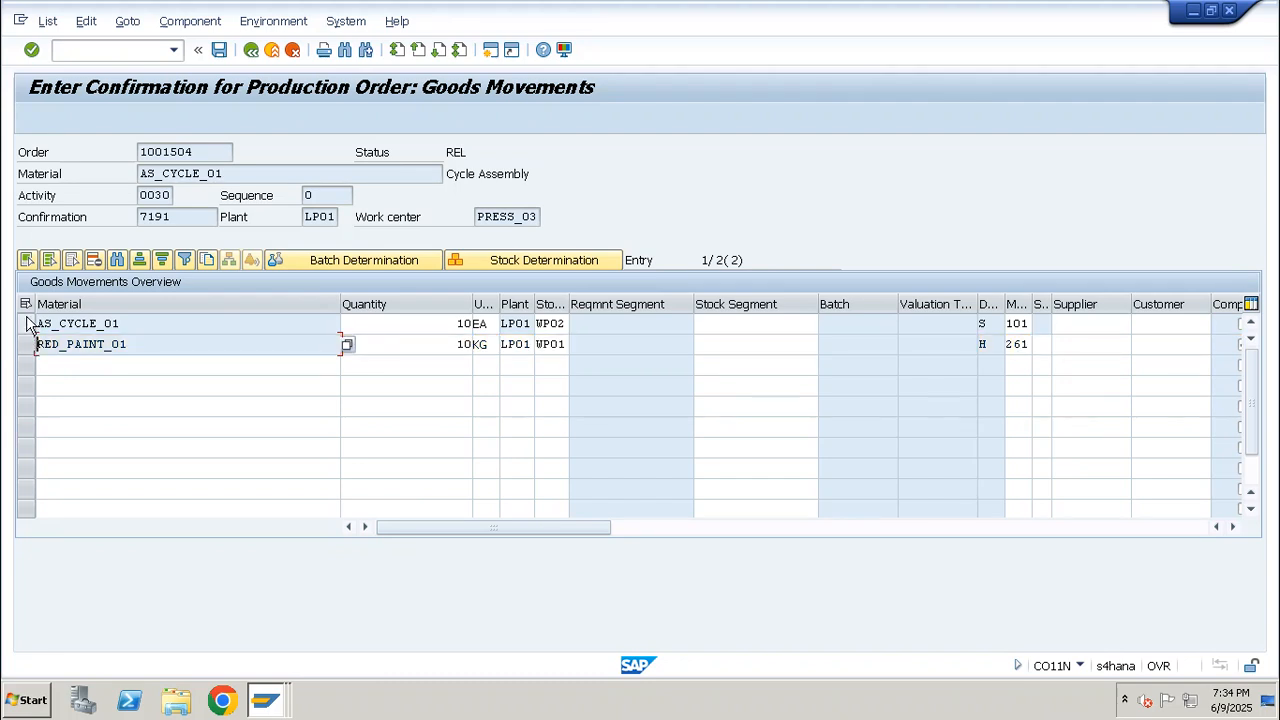
{"action": "left_click", "coordinate": [26, 323]}
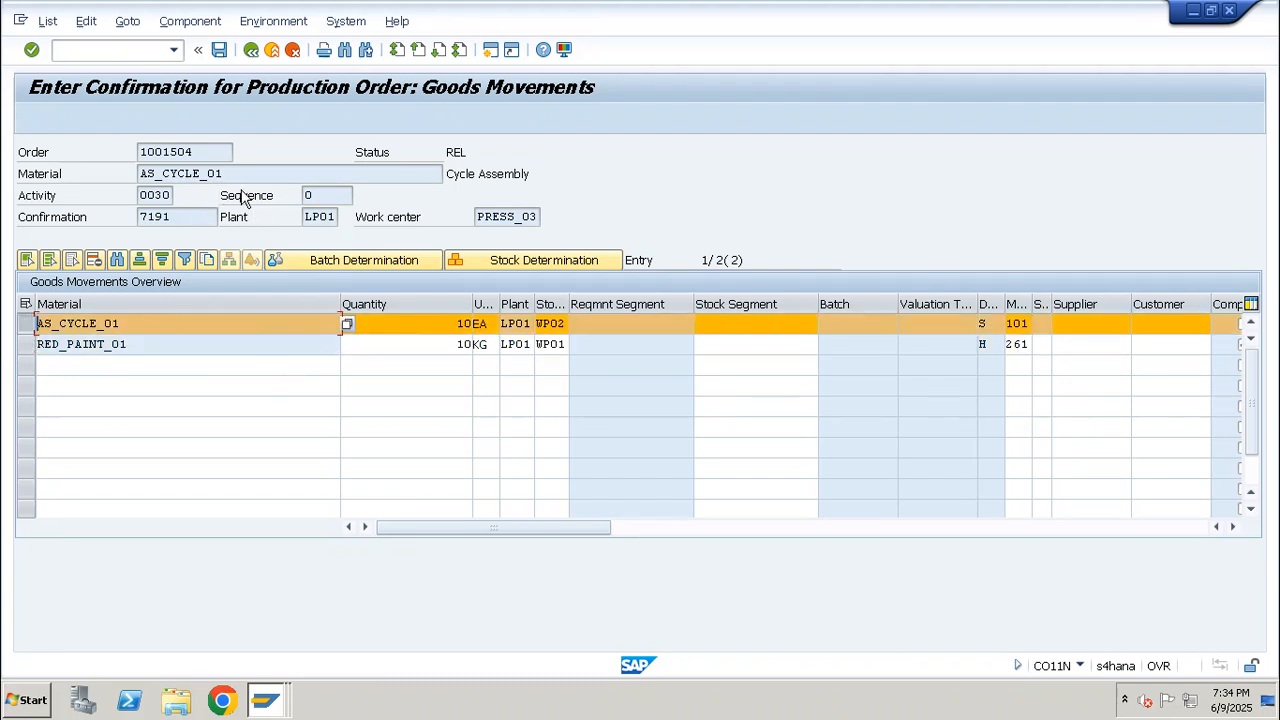
Save the confirmation of operation 0030 despite the actual cost calculation error
{"action": "left_click", "coordinate": [224, 56]}
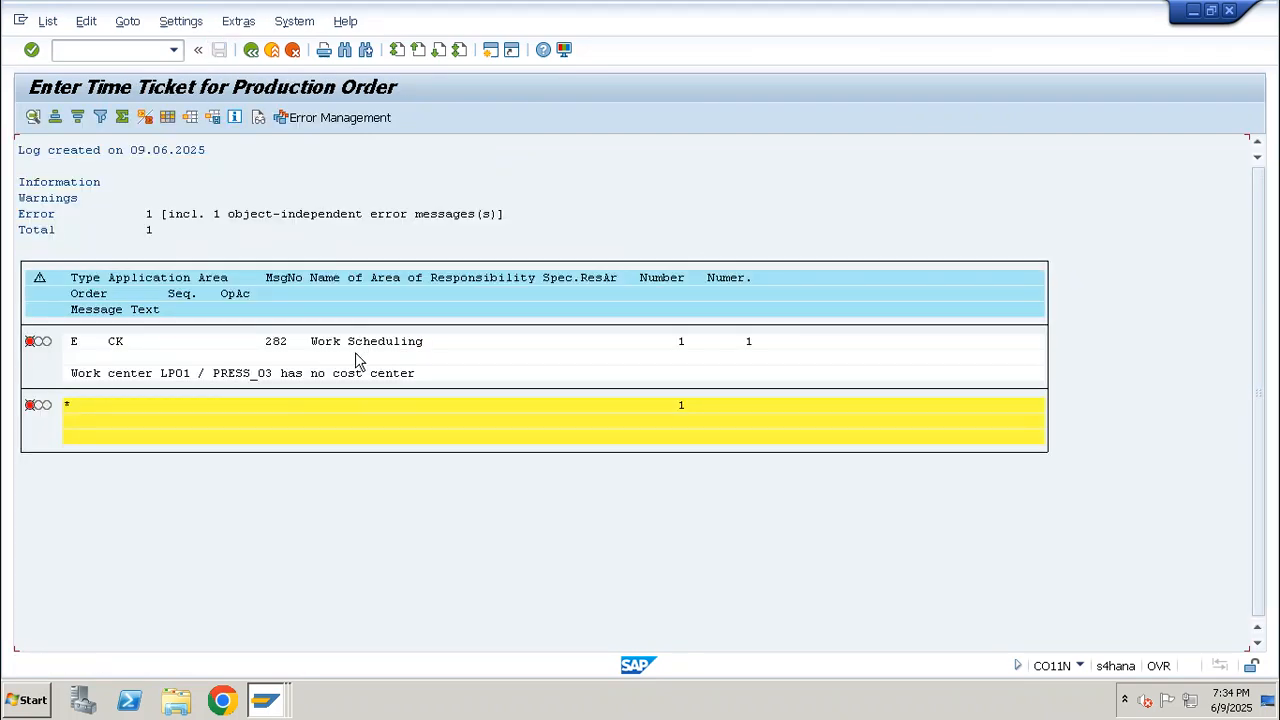
{"action": "key", "text": "F3"}
{"action": "left_click", "coordinate": [291, 374]}
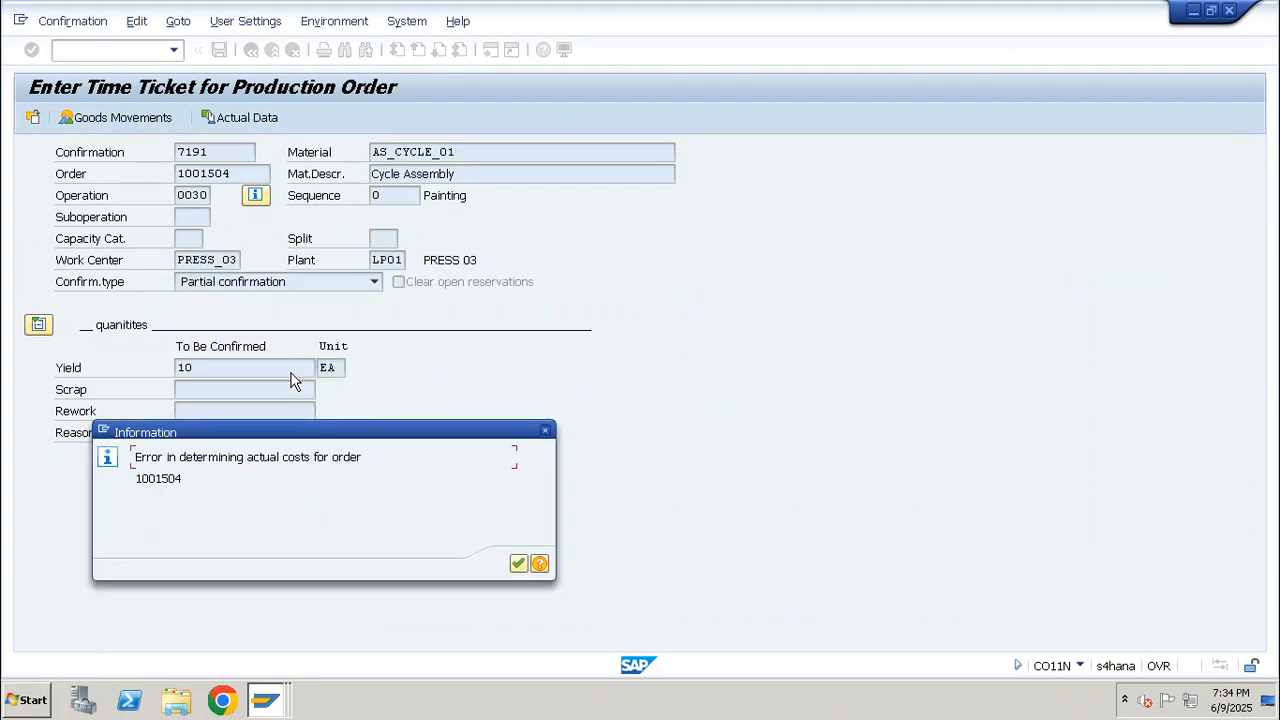
{"action": "key", "text": "Return"}
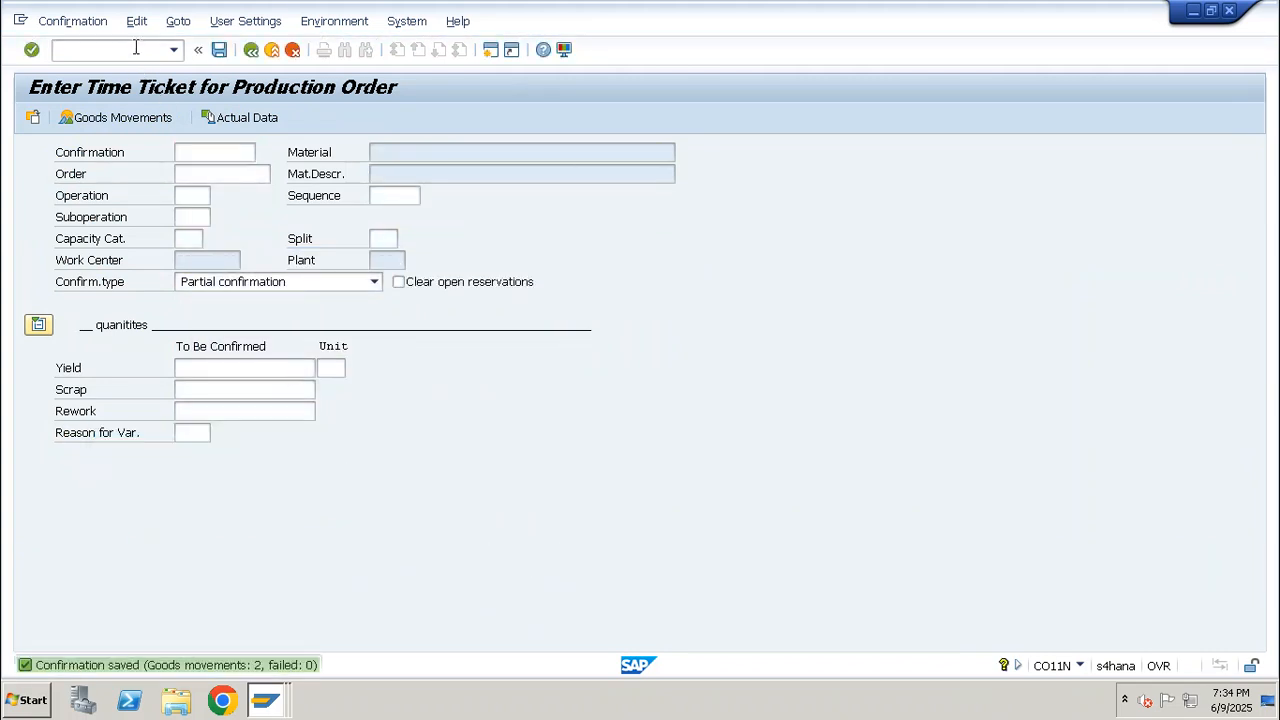
Open the production order in CO03 and display its documented goods movements
{"action": "left_click", "coordinate": [136, 47]}
{"action": "type", "text": "/nco03"}
{"action": "key", "text": "Return"}
{"action": "key", "text": "Return"}
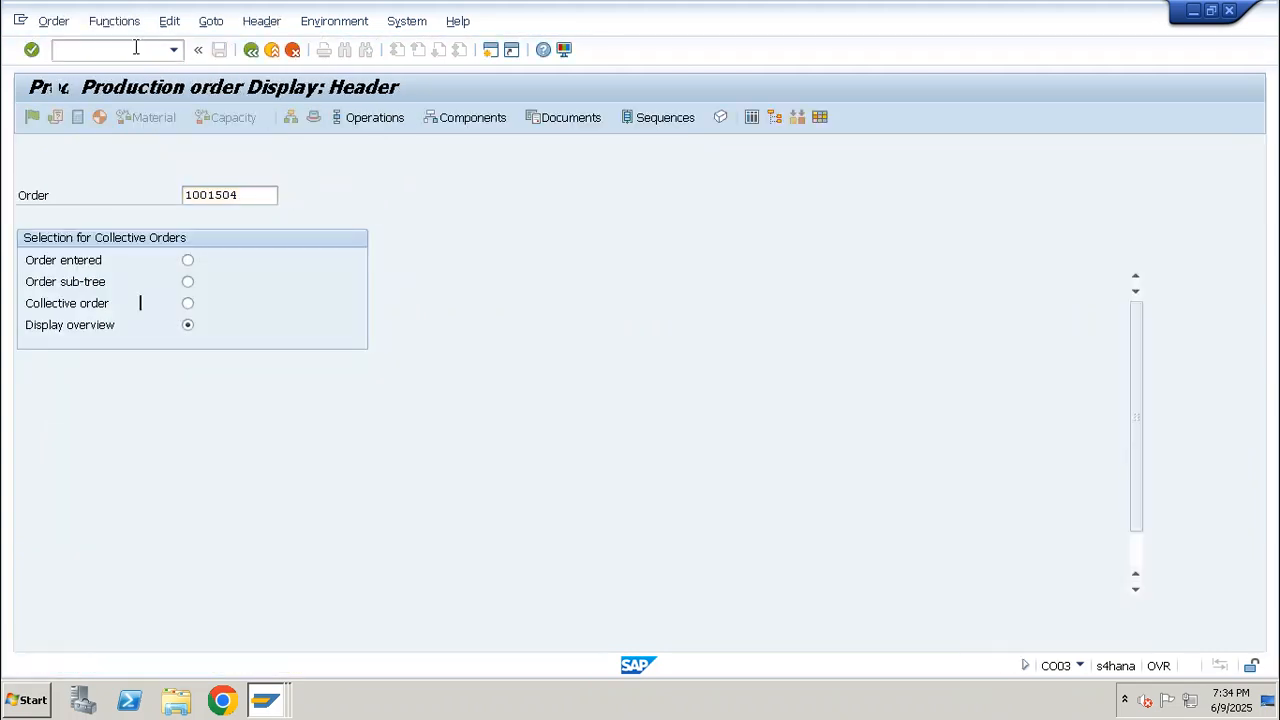
{"action": "left_click", "coordinate": [211, 21]}
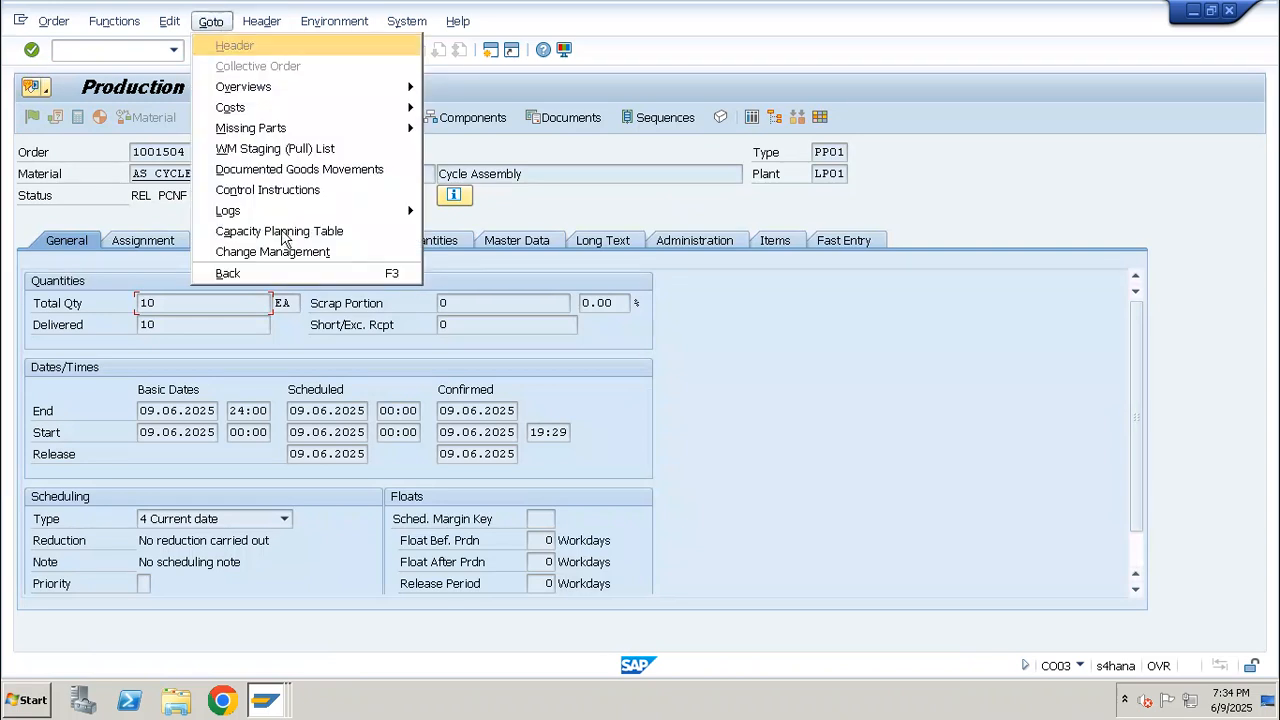
{"action": "left_click", "coordinate": [300, 169]}
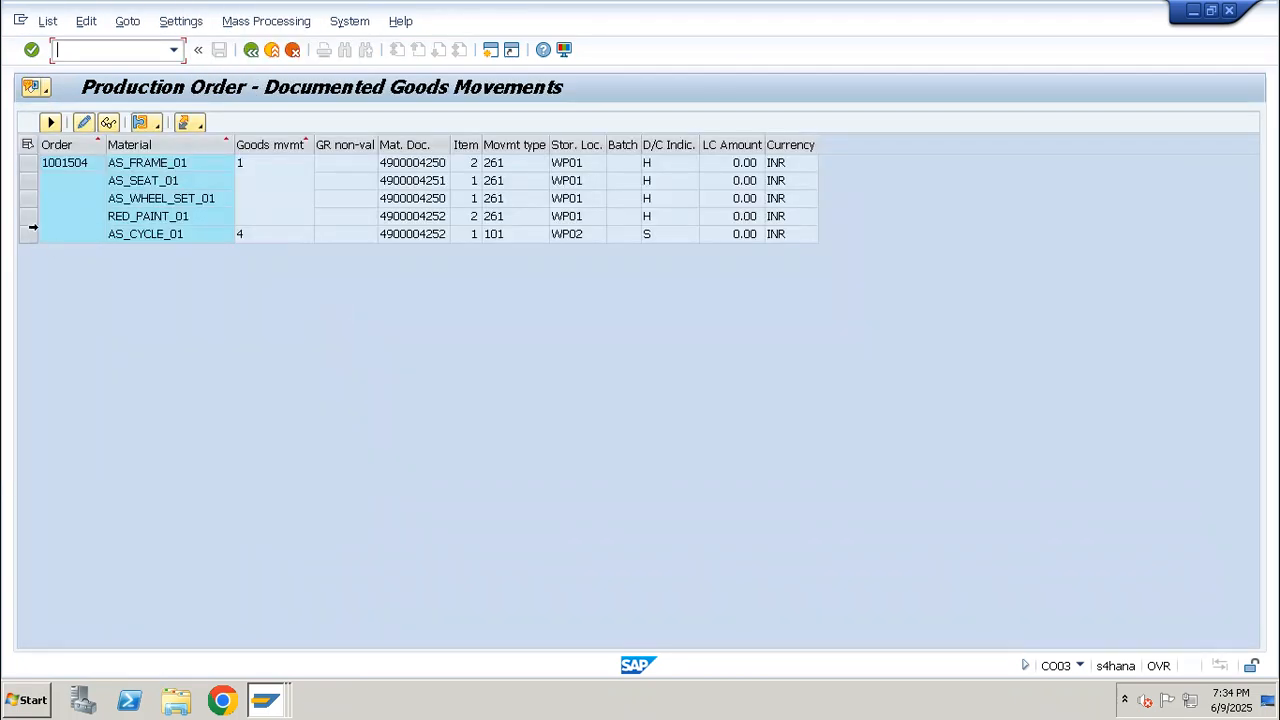
Examine the AS_CYCLE_01, AS_WHEEL_SET_01 and RED_PAINT_01 movement lines and return to the order header to check the material
{"action": "left_click", "coordinate": [30, 232]}
{"action": "left_click", "coordinate": [28, 198]}
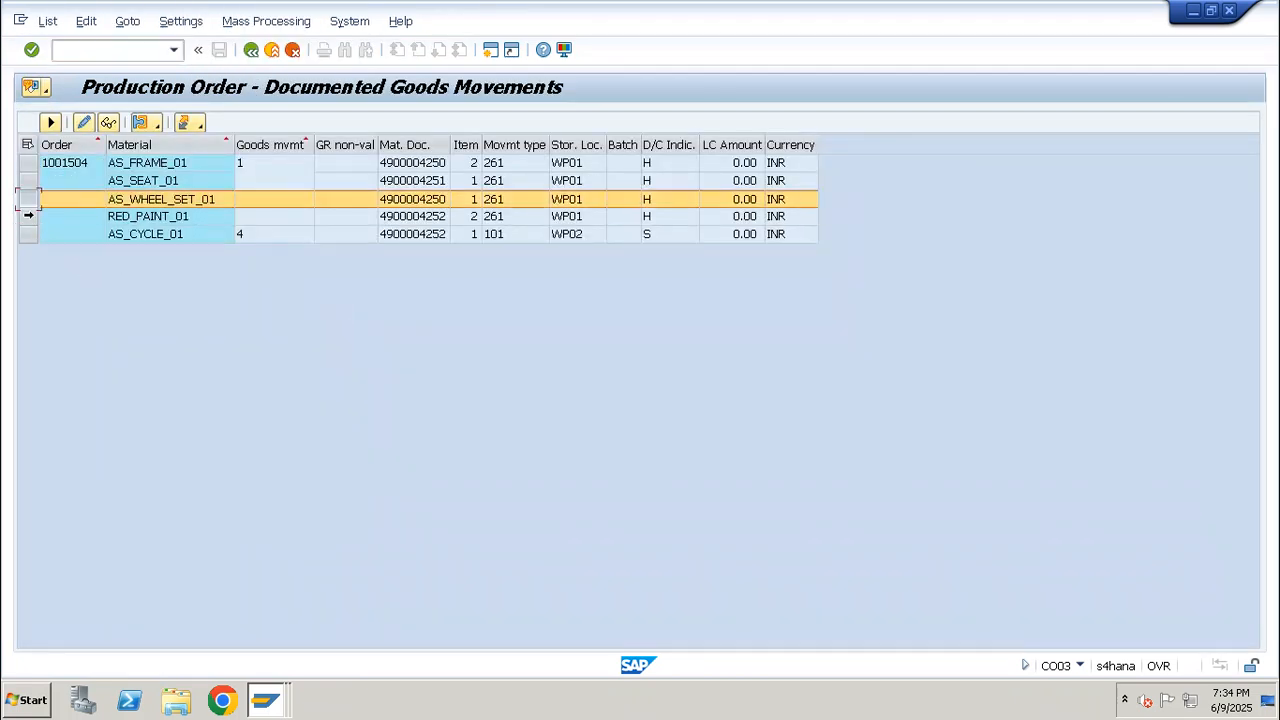
{"action": "left_click", "coordinate": [28, 216]}
{"action": "left_click", "coordinate": [28, 198]}
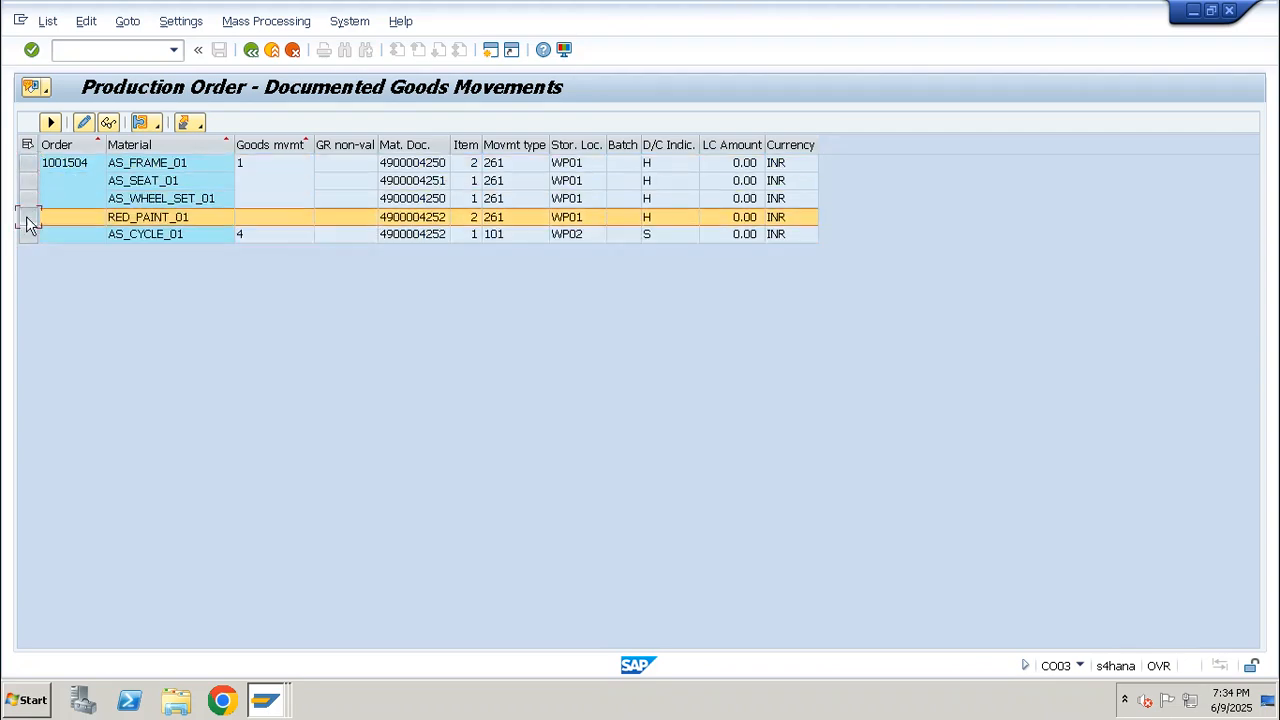
{"action": "double_click", "coordinate": [33, 178]}
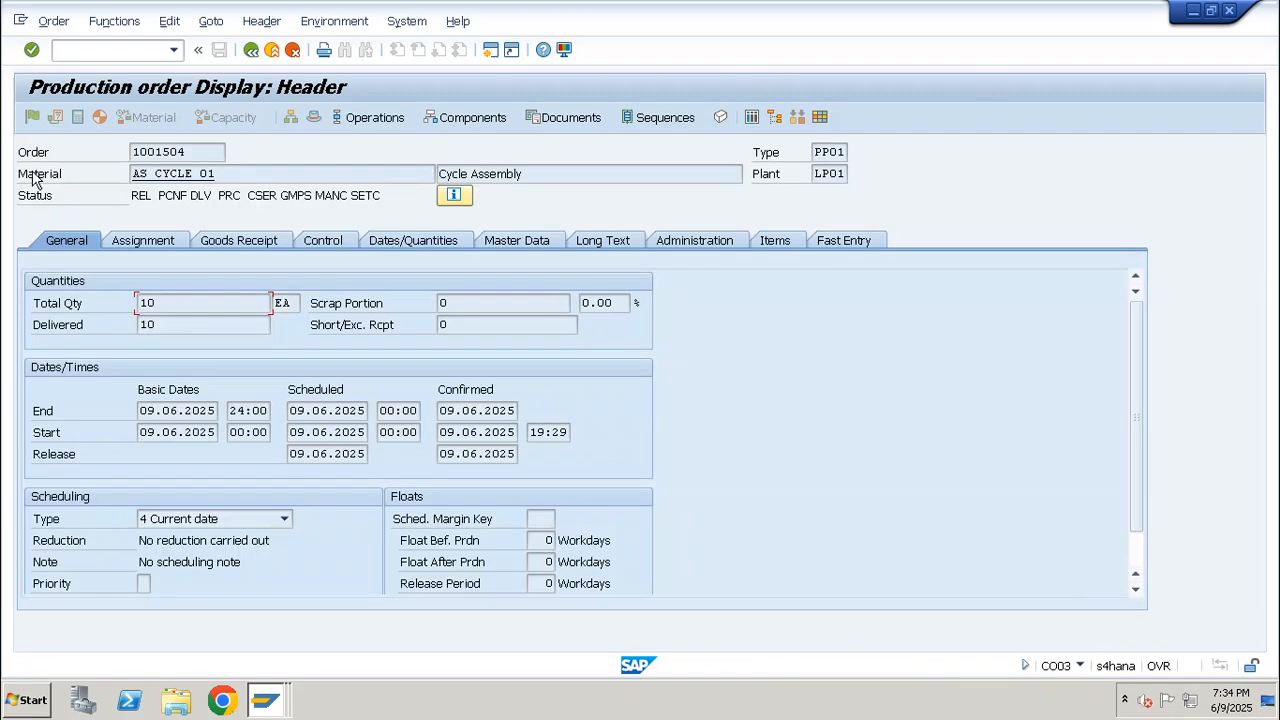
{"action": "left_click_drag", "start_coordinate": [235, 174], "coordinate": [132, 174]}
Switch to the Excel notes and widen column B of the Production Order Execution sheet to fit its text
{"action": "mouse_move", "coordinate": [414, 6]}
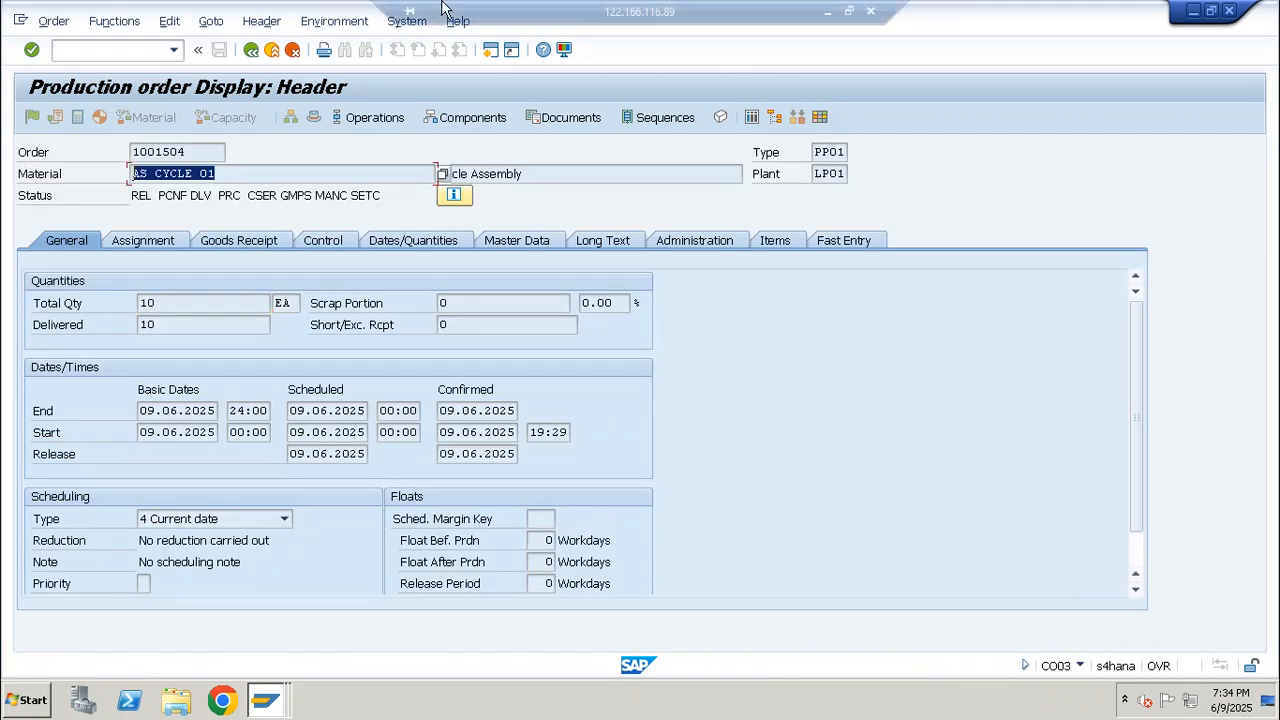
{"action": "left_click", "coordinate": [828, 12]}
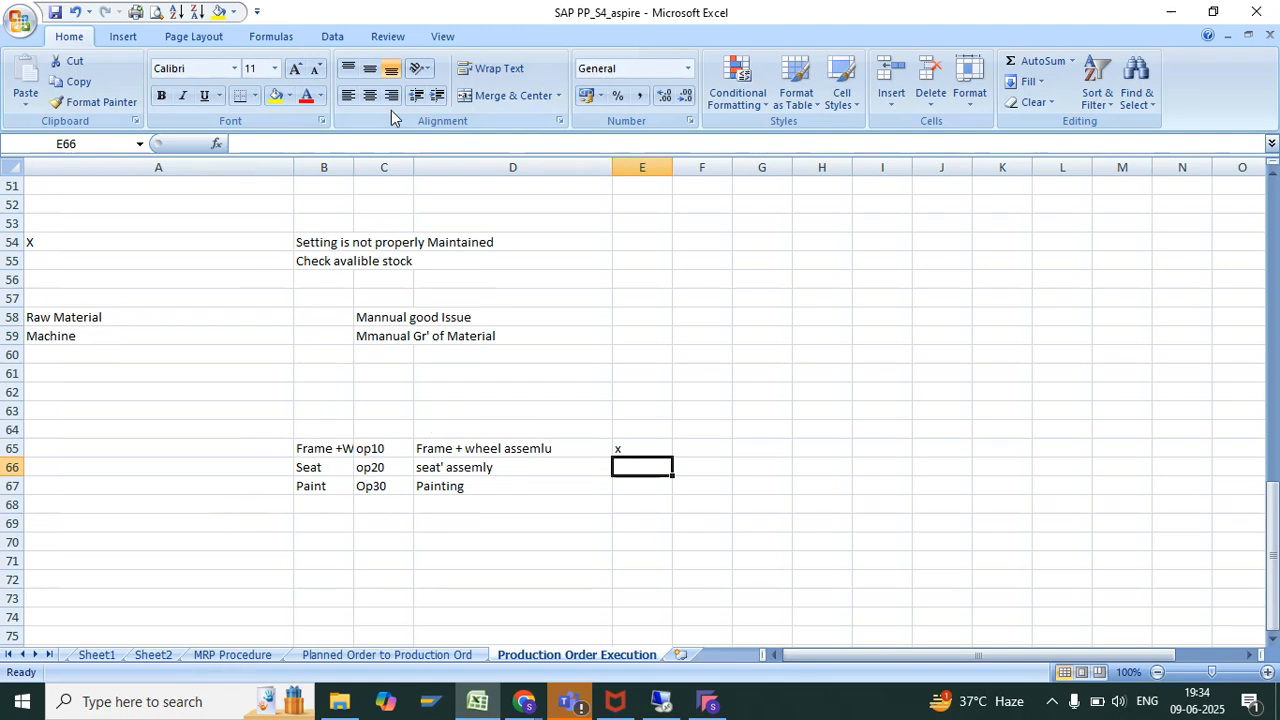
{"action": "left_click_drag", "start_coordinate": [353, 167], "coordinate": [431, 167]}
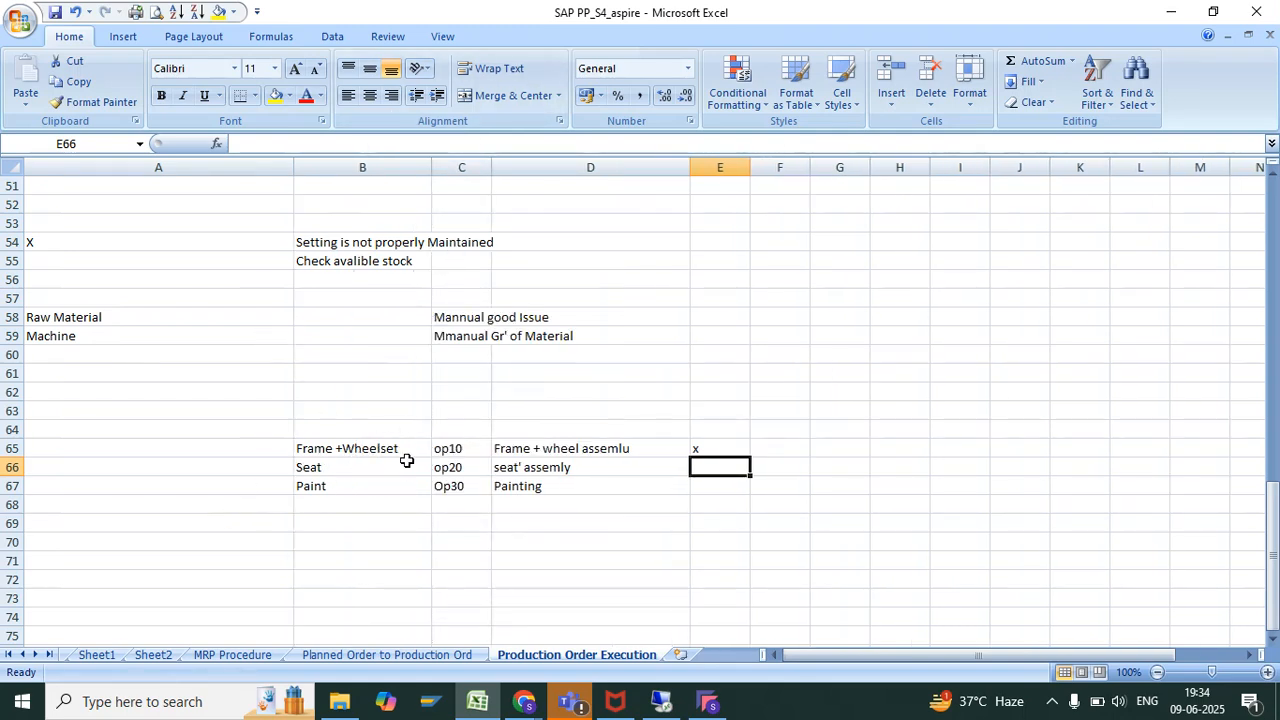
{"action": "left_click", "coordinate": [707, 701]}
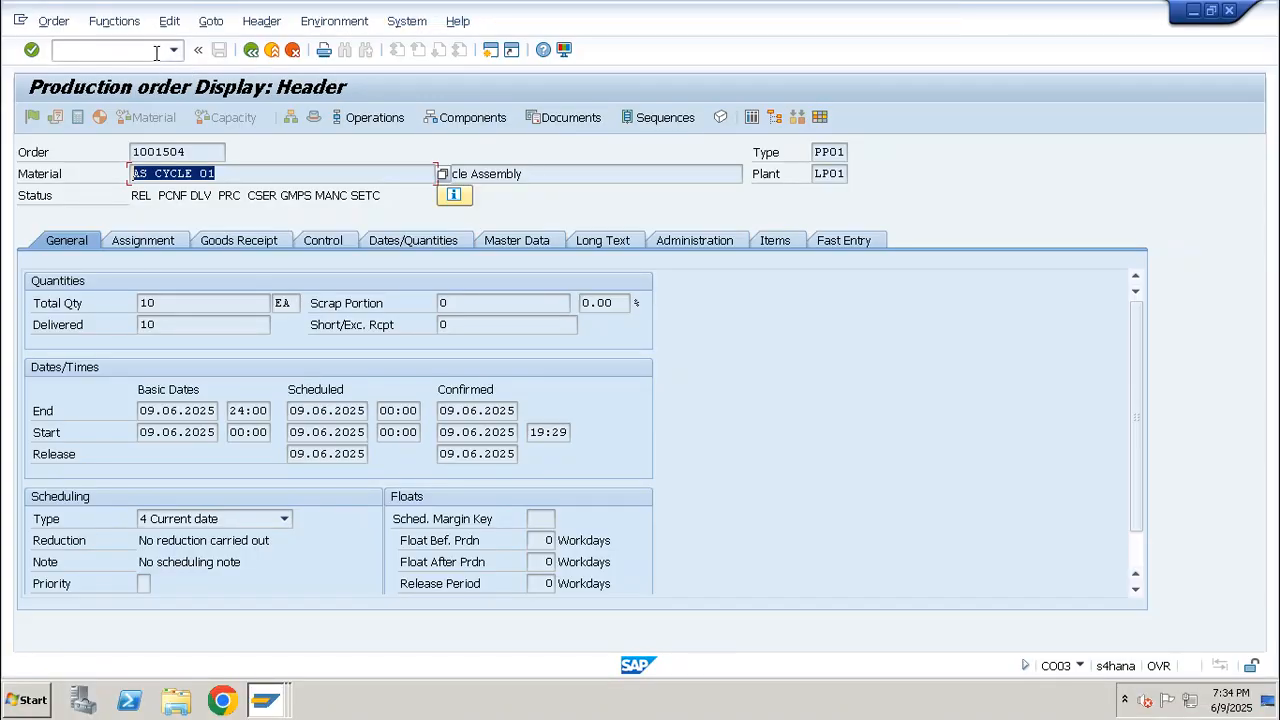
{"action": "left_click", "coordinate": [155, 52]}
{"action": "type", "text": "/nco"}
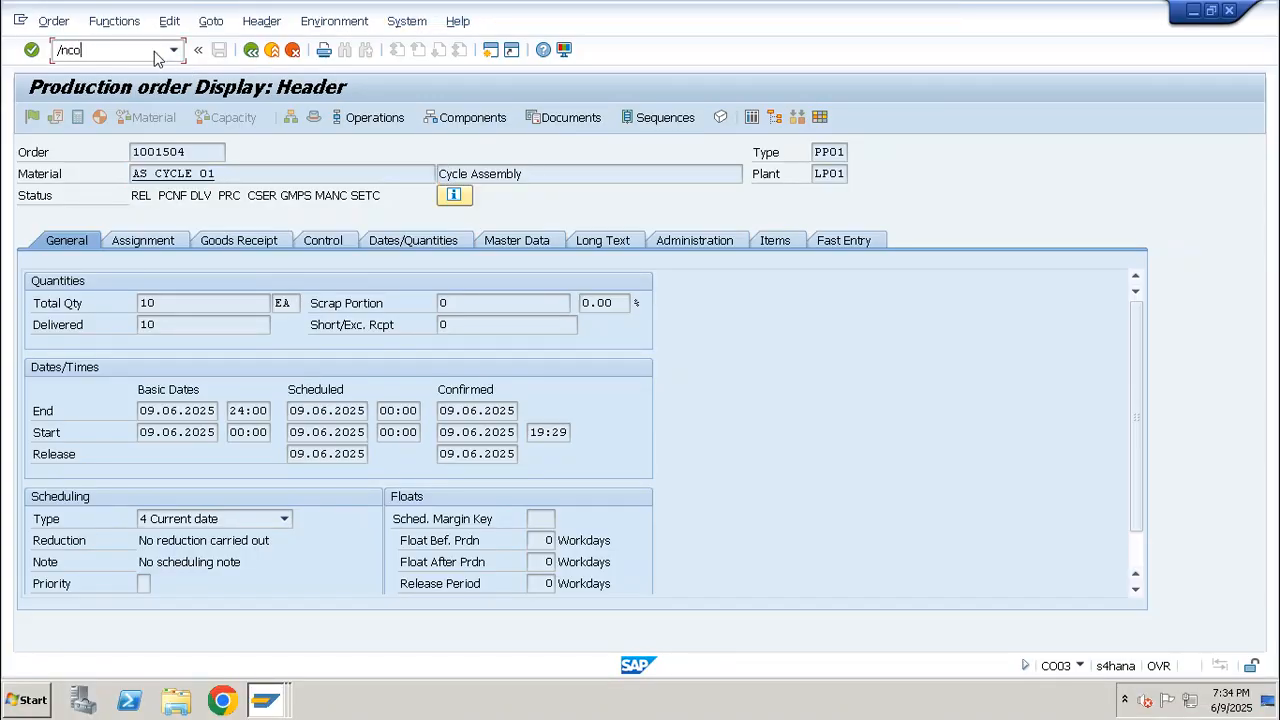
{"action": "type", "text": "11n"}
{"action": "key", "text": "Return"}
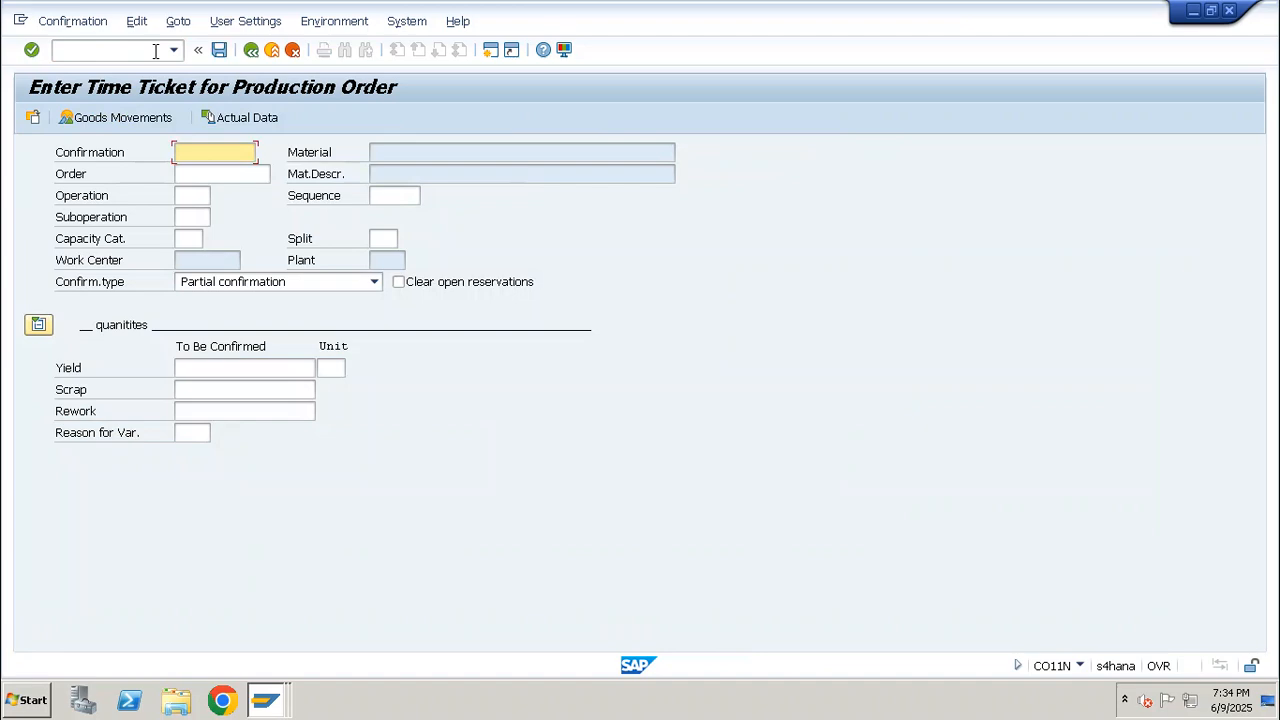
{"action": "left_click", "coordinate": [155, 52]}
{"action": "type", "text": "/n"}
{"action": "key", "text": "Return"}
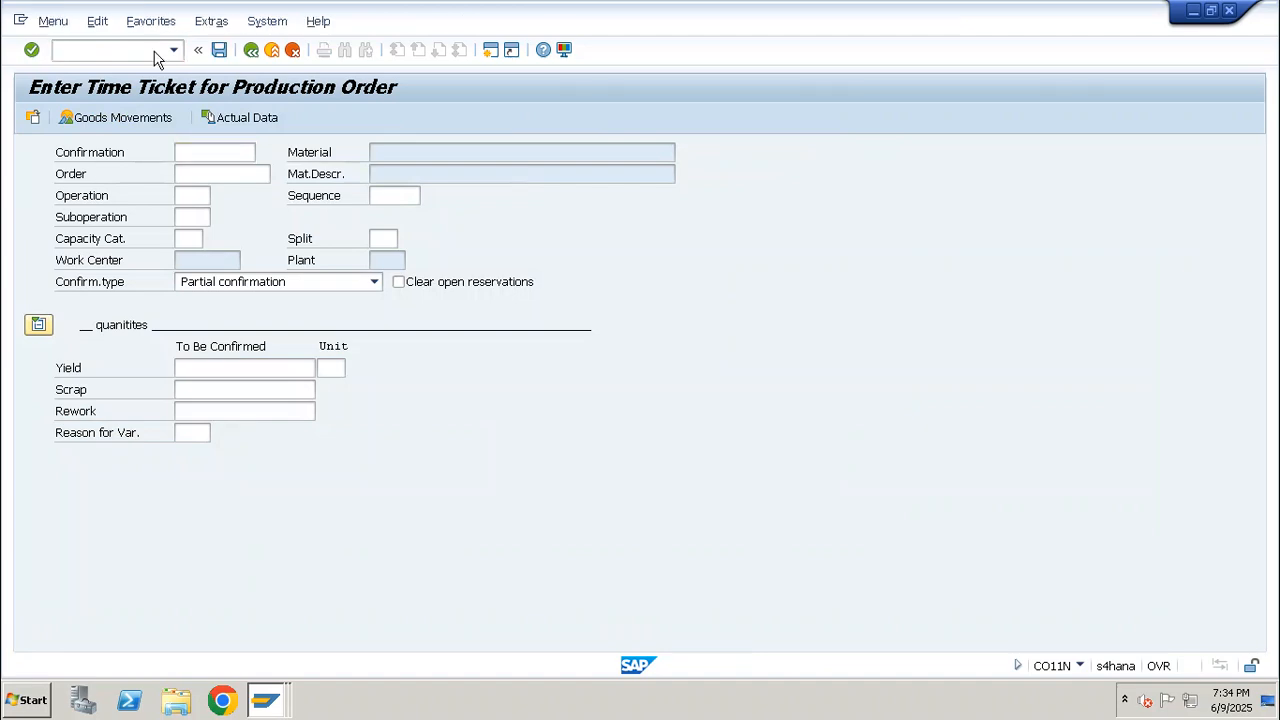
Switch to the Excel notes and enter "Rework Process" in cell A70
{"action": "mouse_move", "coordinate": [646, 5]}
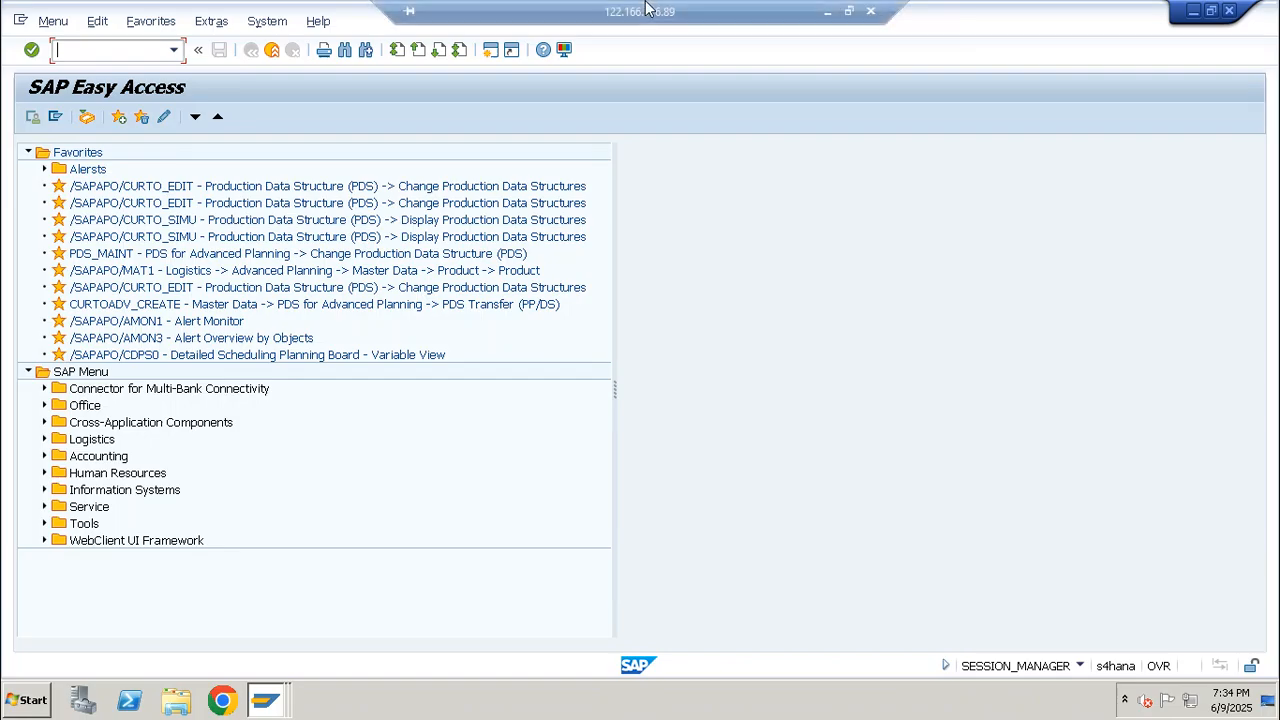
{"action": "left_click", "coordinate": [829, 12]}
{"action": "left_click", "coordinate": [300, 523]}
{"action": "left_click_drag", "start_coordinate": [248, 560], "coordinate": [247, 549]}
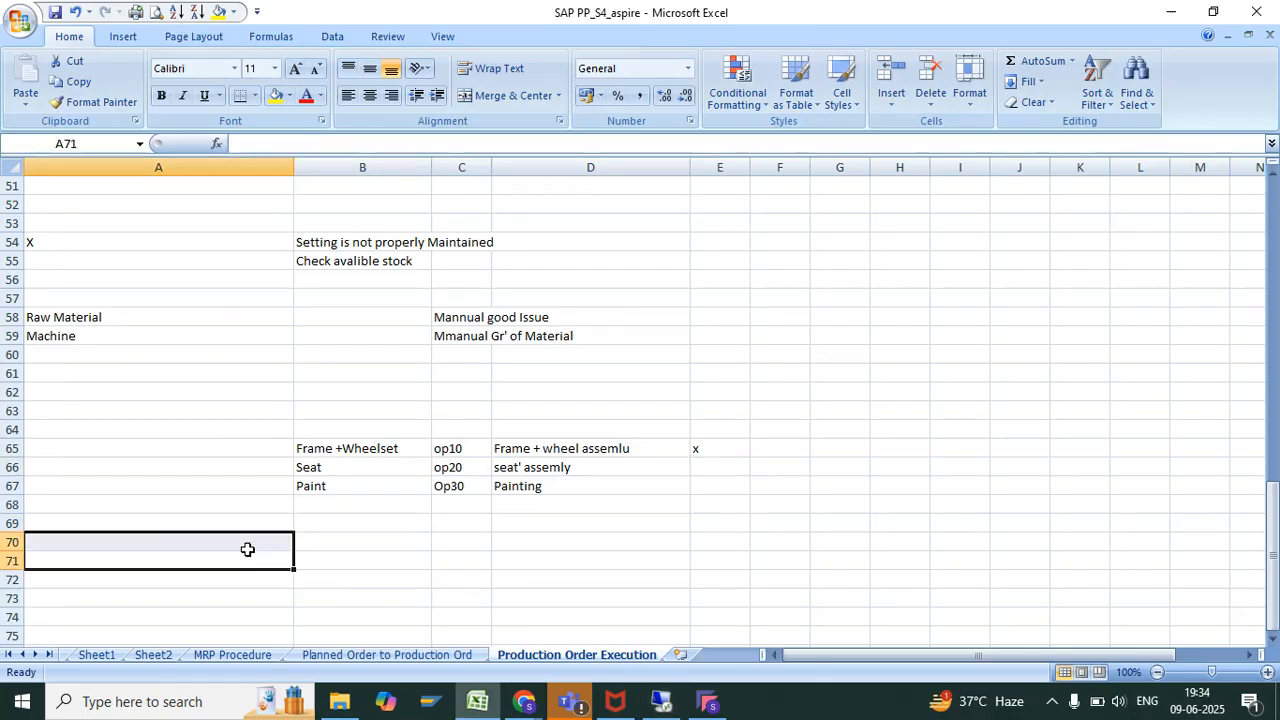
{"action": "left_click", "coordinate": [240, 549]}
{"action": "type", "text": "Rework Ord"}
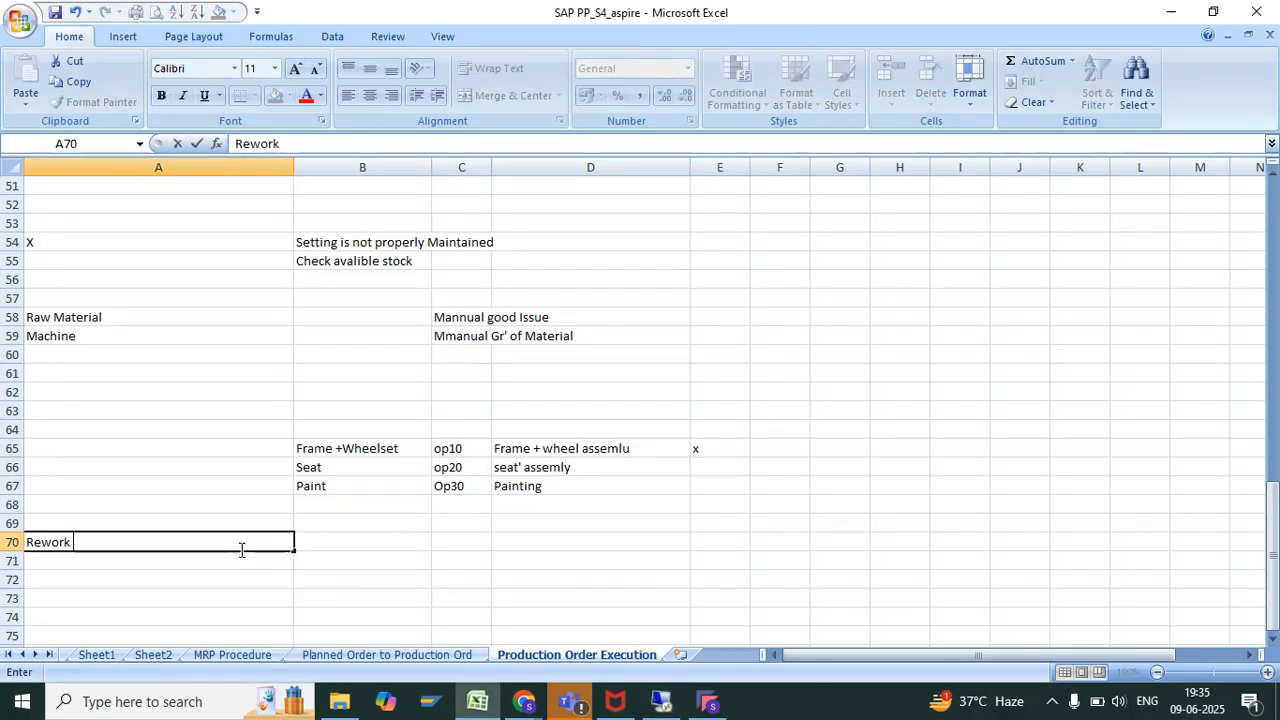
{"action": "key", "text": "BackSpace"}
{"action": "key", "text": "BackSpace"}
{"action": "key", "text": "BackSpace"}
{"action": "type", "text": "Process"}
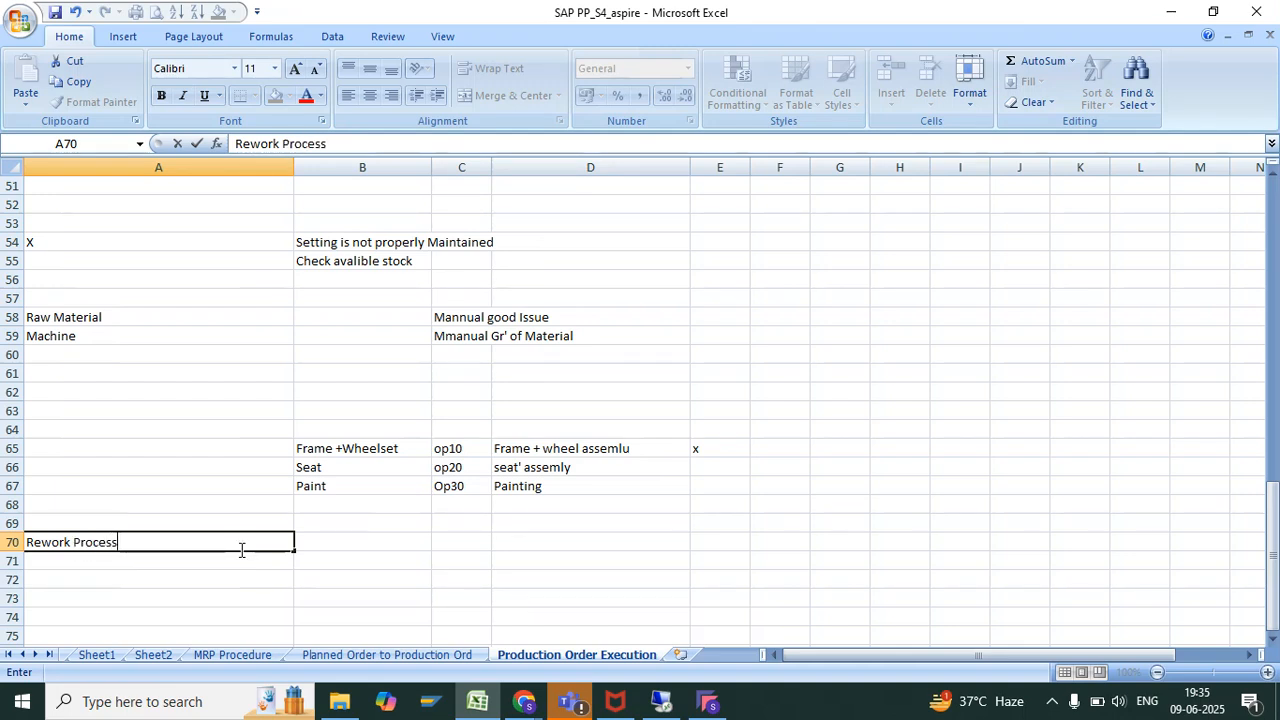
{"action": "key", "text": "Return"}
{"action": "key", "text": "Return"}
Enter "Order Creation with Out Material" in cell A72
{"action": "type", "text": "Orode"}
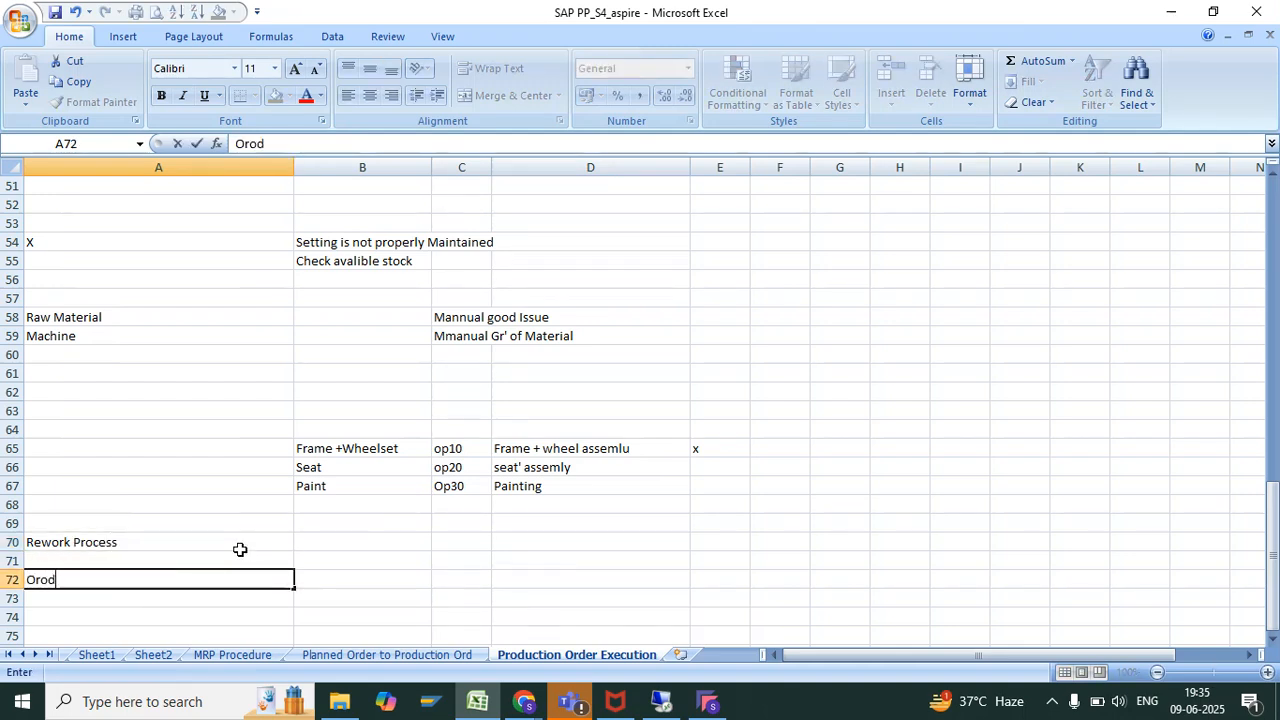
{"action": "key", "text": "BackSpace"}
{"action": "key", "text": "BackSpace"}
{"action": "type", "text": "er Creation with Ou"}
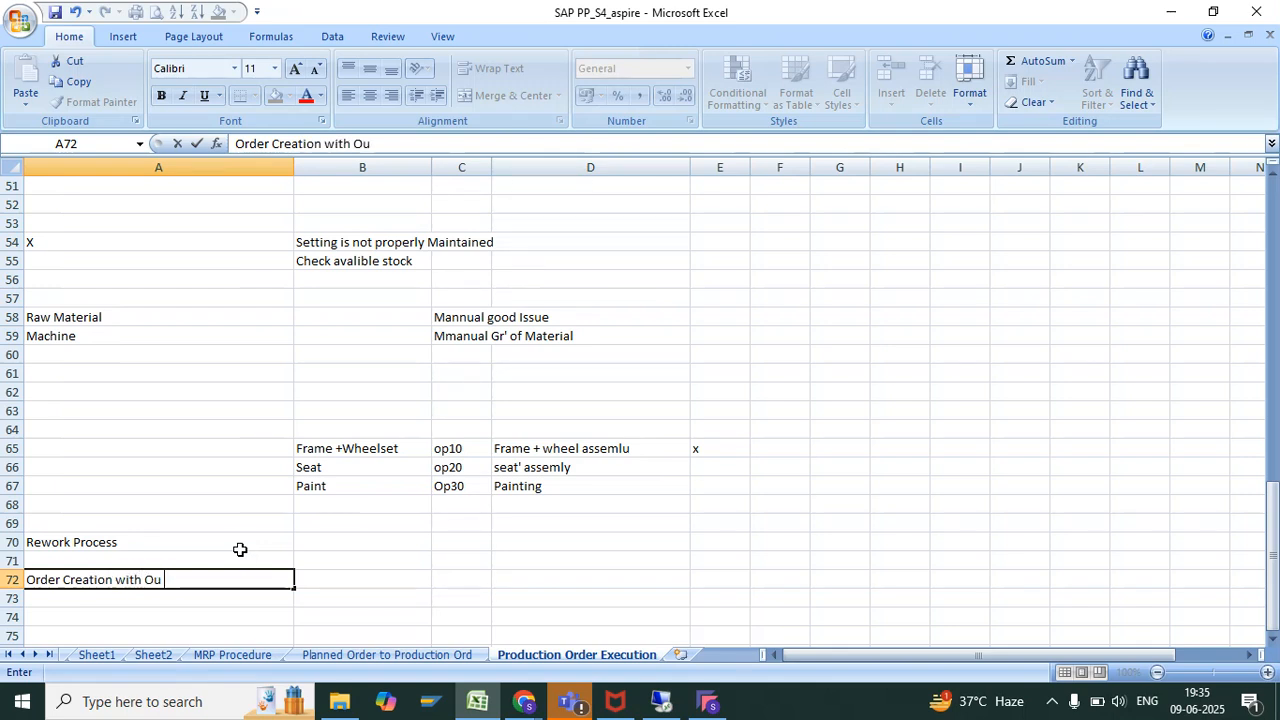
{"action": "type", "text": "t Material"}
{"action": "key", "text": "Return"}
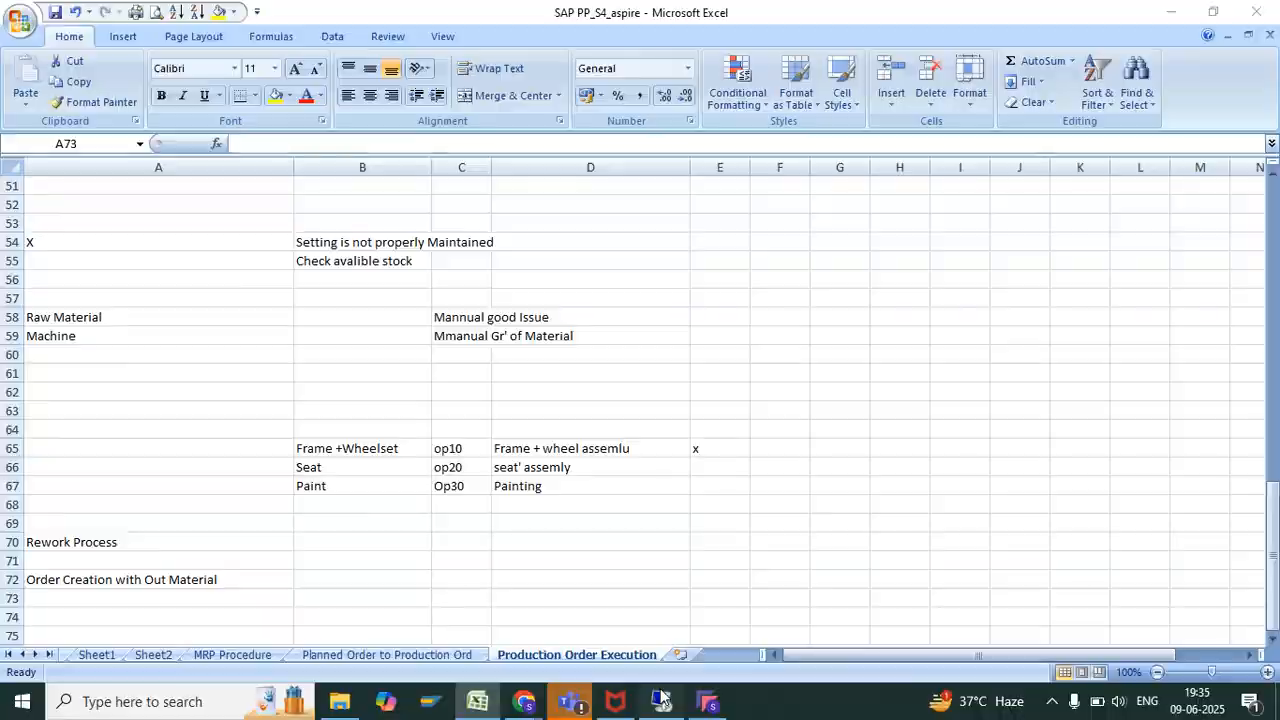
Switch back to SAP and start a CO01 production order for AS_CYCLE_01 with total quantity 10 EA and scheduling type Current date
{"action": "left_click", "coordinate": [661, 700]}
{"action": "type", "text": "/nco01"}
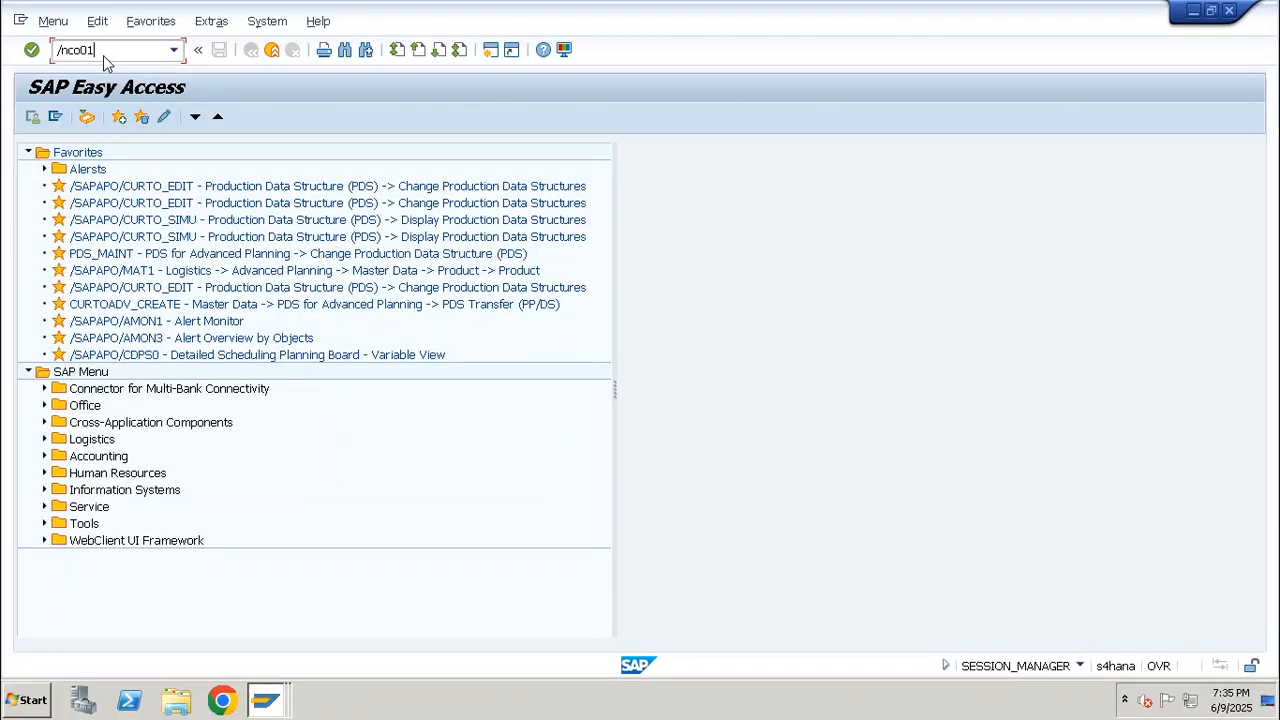
{"action": "key", "text": "Return"}
{"action": "key", "text": "Down"}
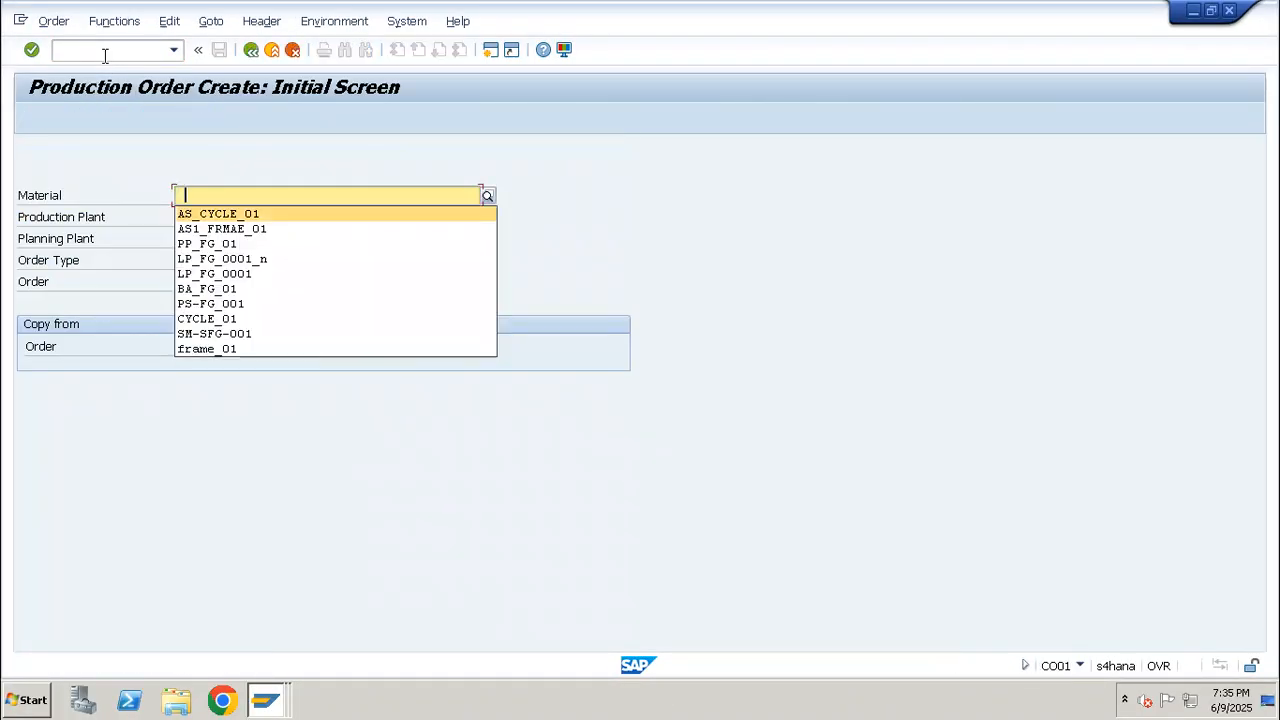
{"action": "key", "text": "Return"}
{"action": "key", "text": "Return"}
{"action": "type", "text": "10"}
{"action": "key", "text": "Return"}
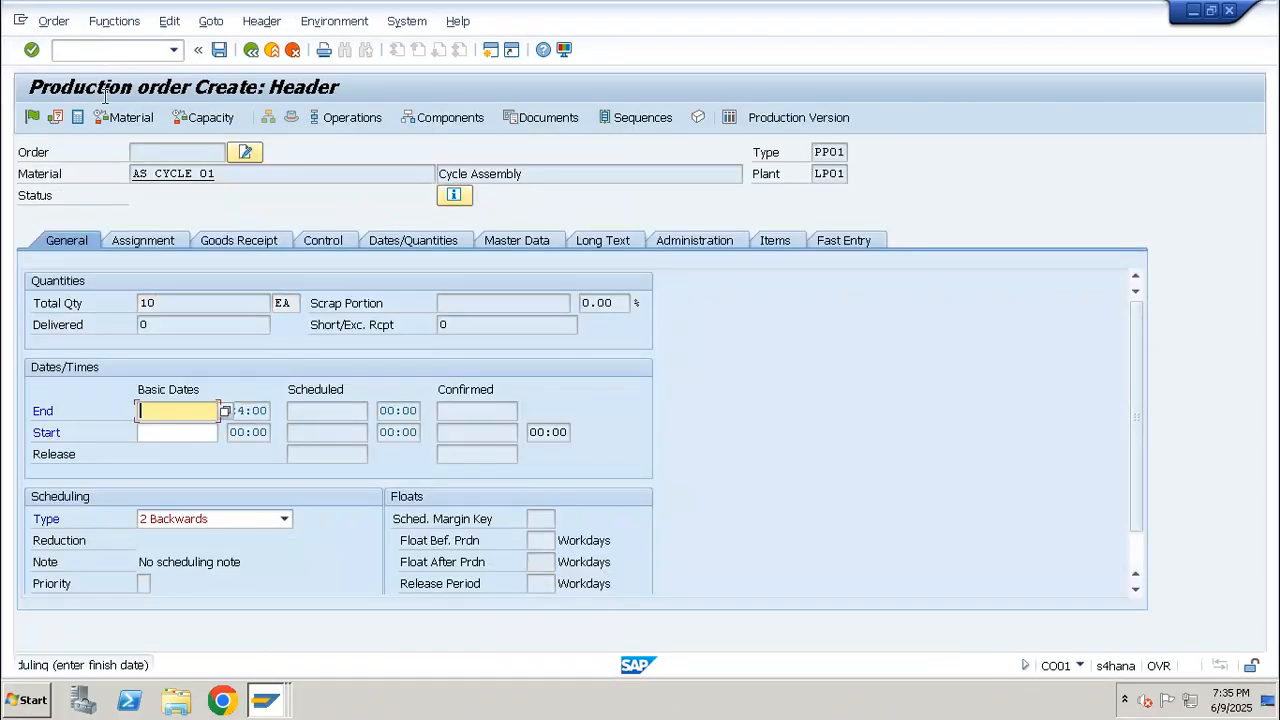
{"action": "left_click", "coordinate": [224, 520]}
{"action": "left_click", "coordinate": [194, 580]}
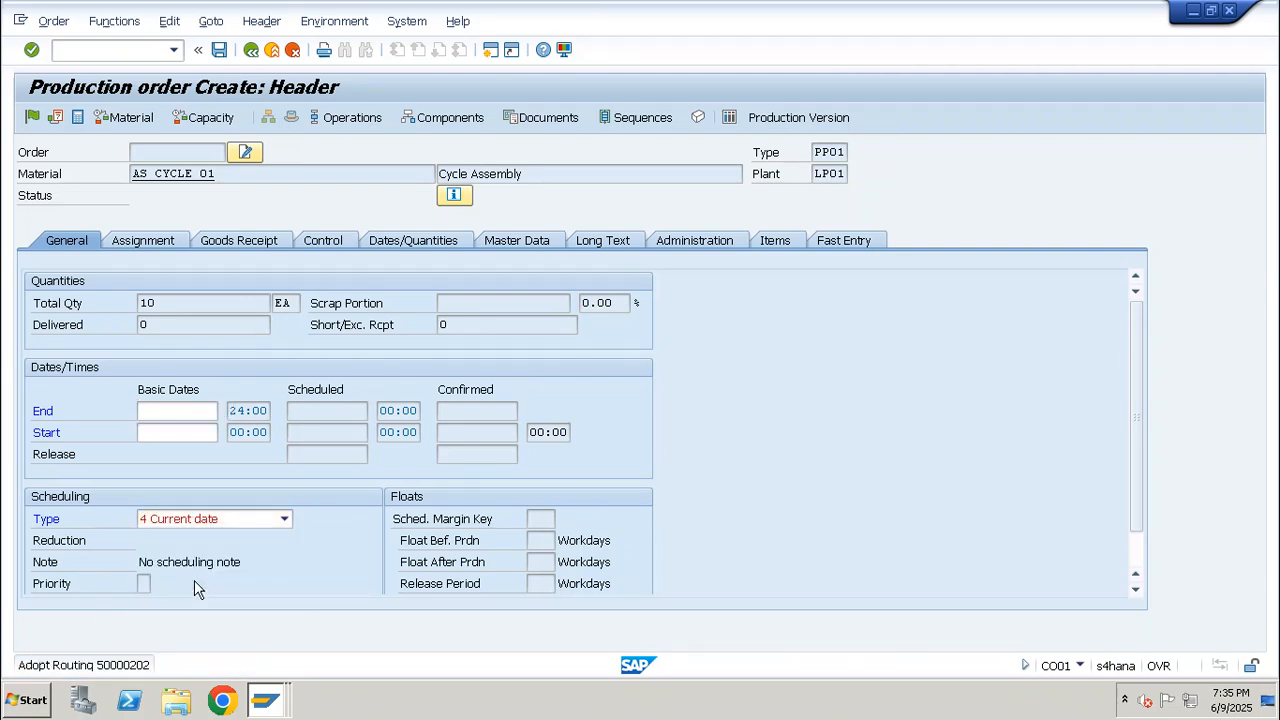
Try to release the order, and assign the profit center SAP-DUMMY in its assignments
{"action": "left_click", "coordinate": [35, 118]}
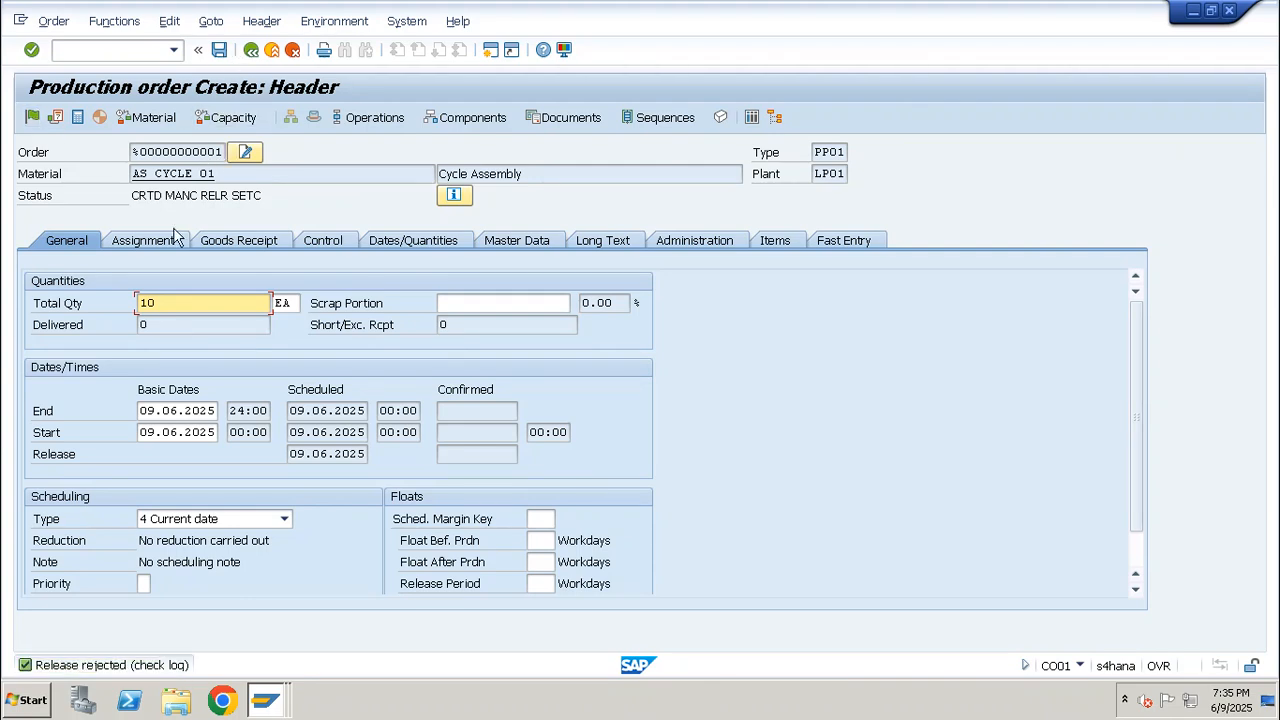
{"action": "left_click", "coordinate": [143, 241]}
{"action": "left_click", "coordinate": [240, 582]}
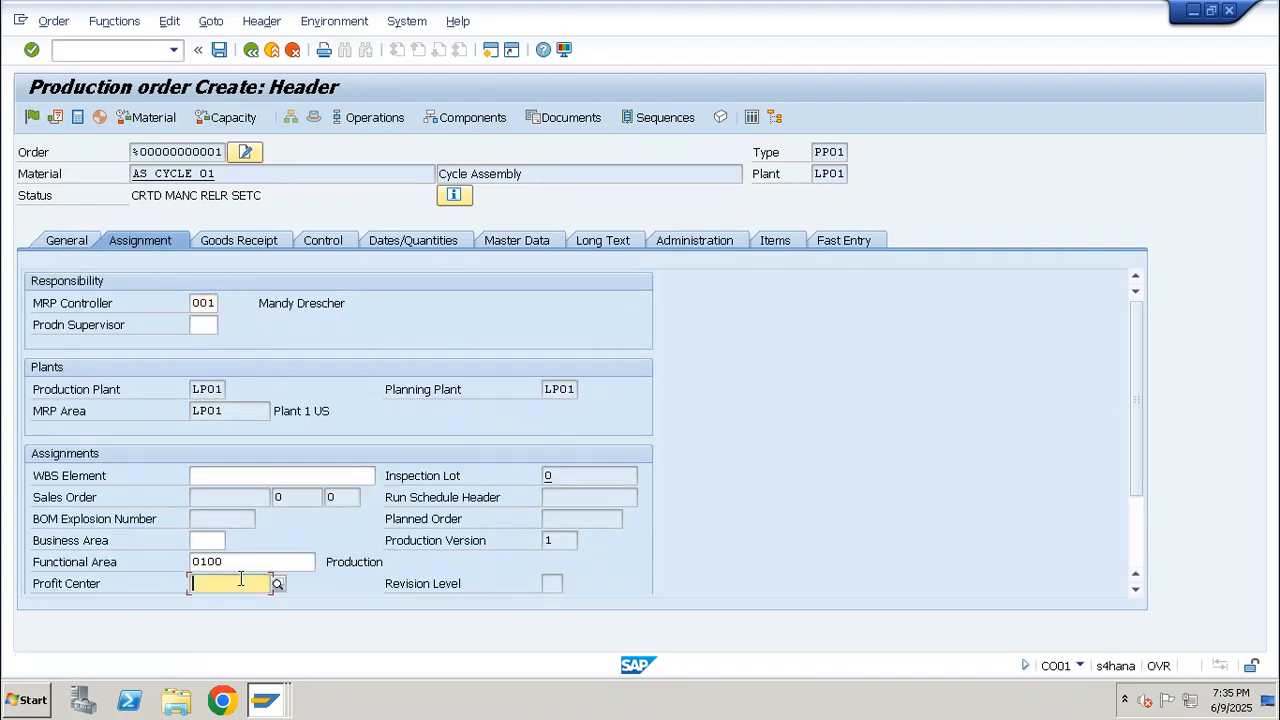
{"action": "left_click", "coordinate": [235, 601]}
{"action": "key", "text": "Return"}
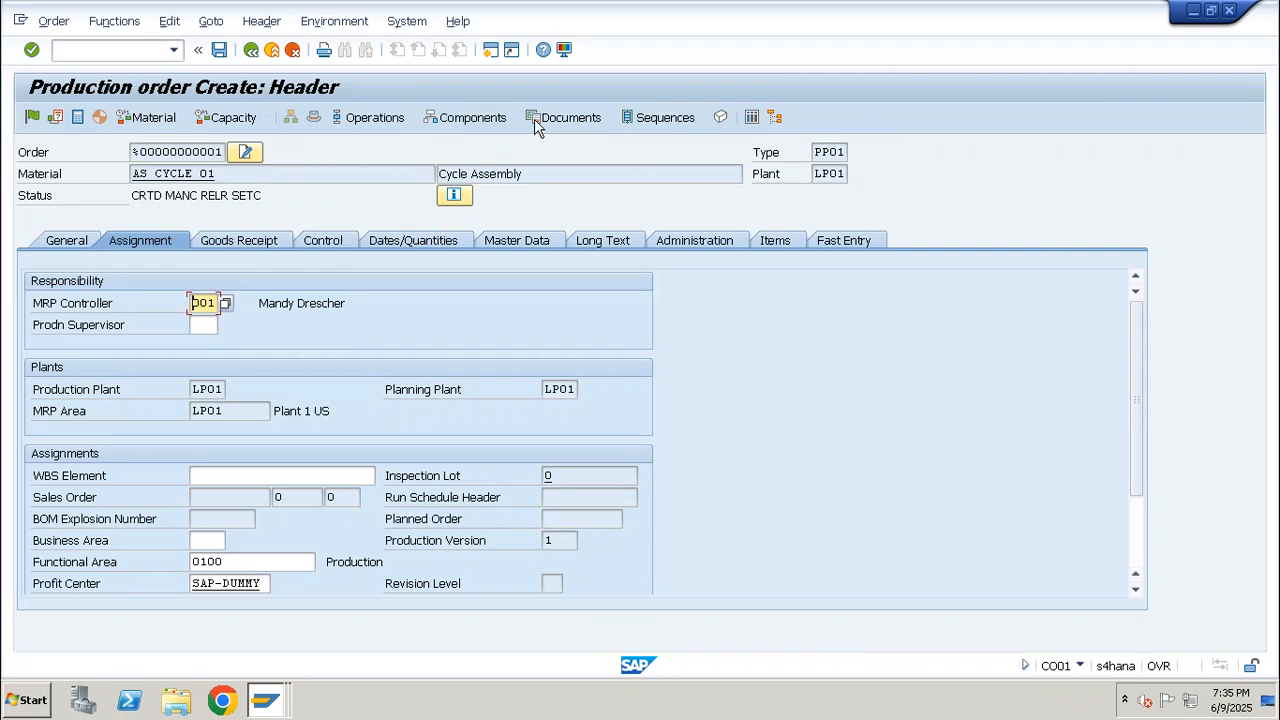
Enter the storage location for the RED PAINT 01 component in the order's component overview
{"action": "left_click", "coordinate": [437, 118]}
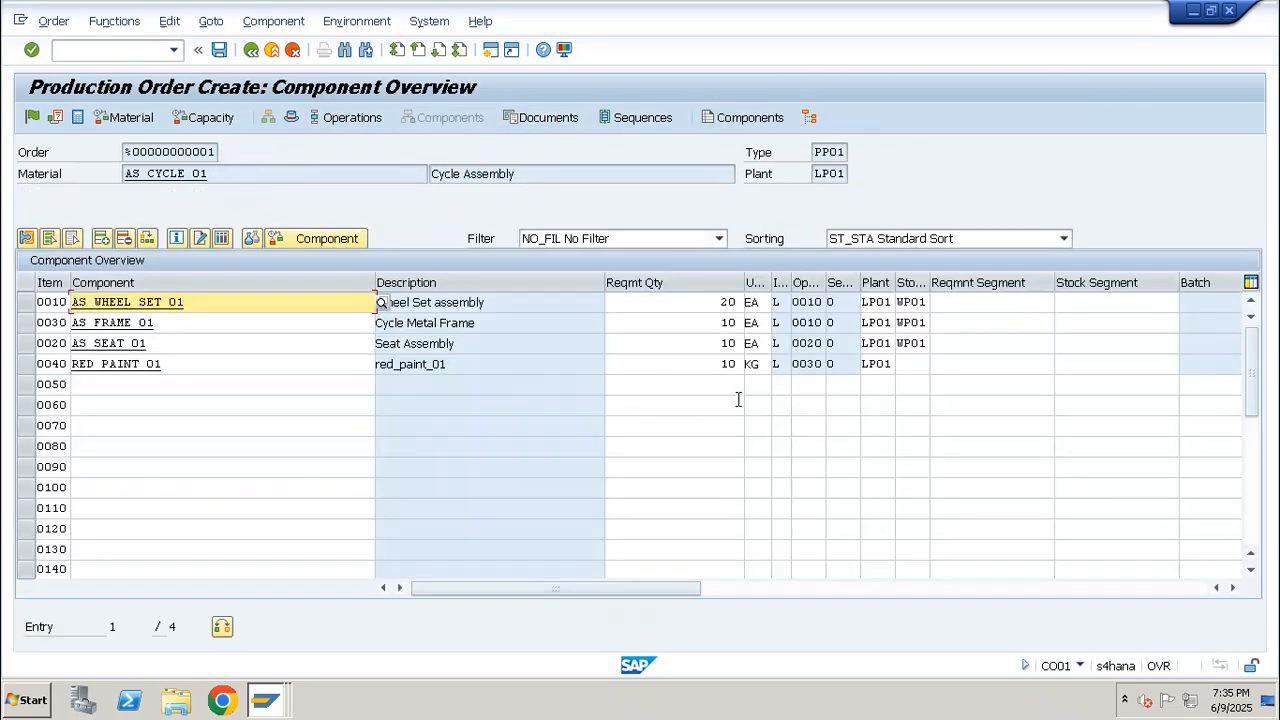
{"action": "left_click", "coordinate": [912, 363]}
{"action": "left_click", "coordinate": [910, 380]}
{"action": "key", "text": "Return"}
Release the production order and save it despite the cost calculation error
{"action": "left_click", "coordinate": [33, 118]}
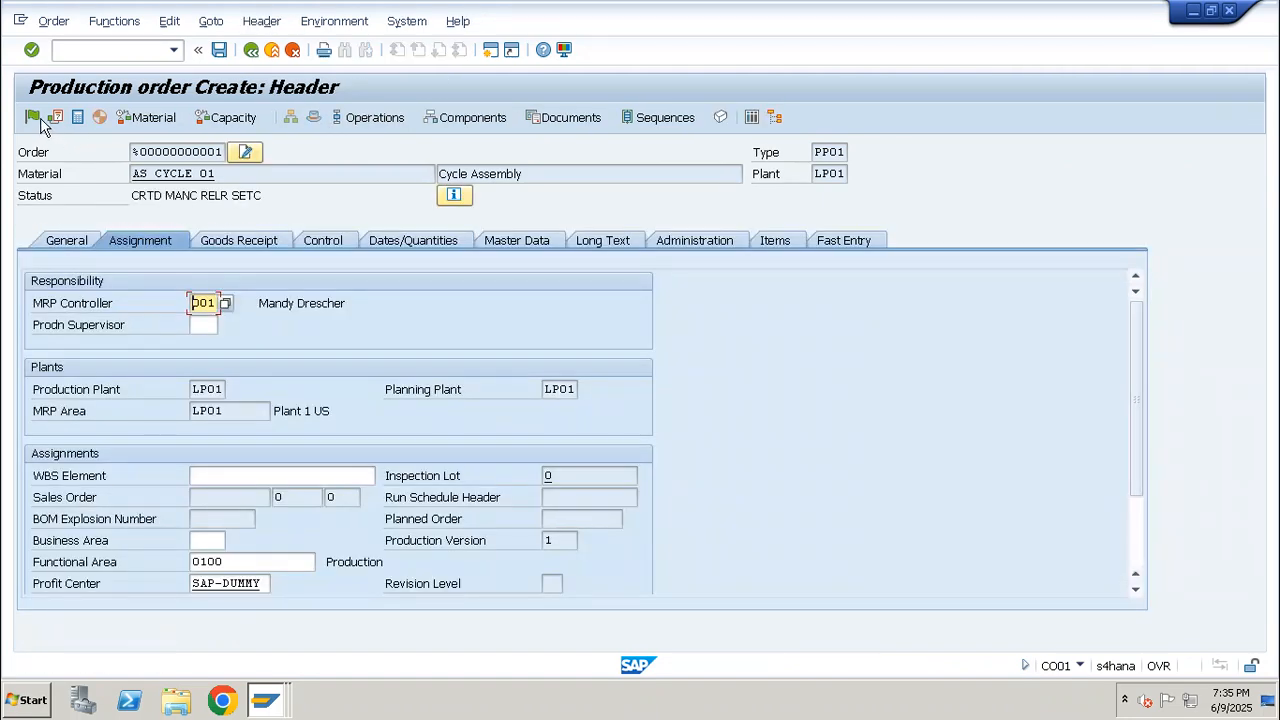
{"action": "left_click", "coordinate": [33, 118]}
{"action": "left_click", "coordinate": [66, 241]}
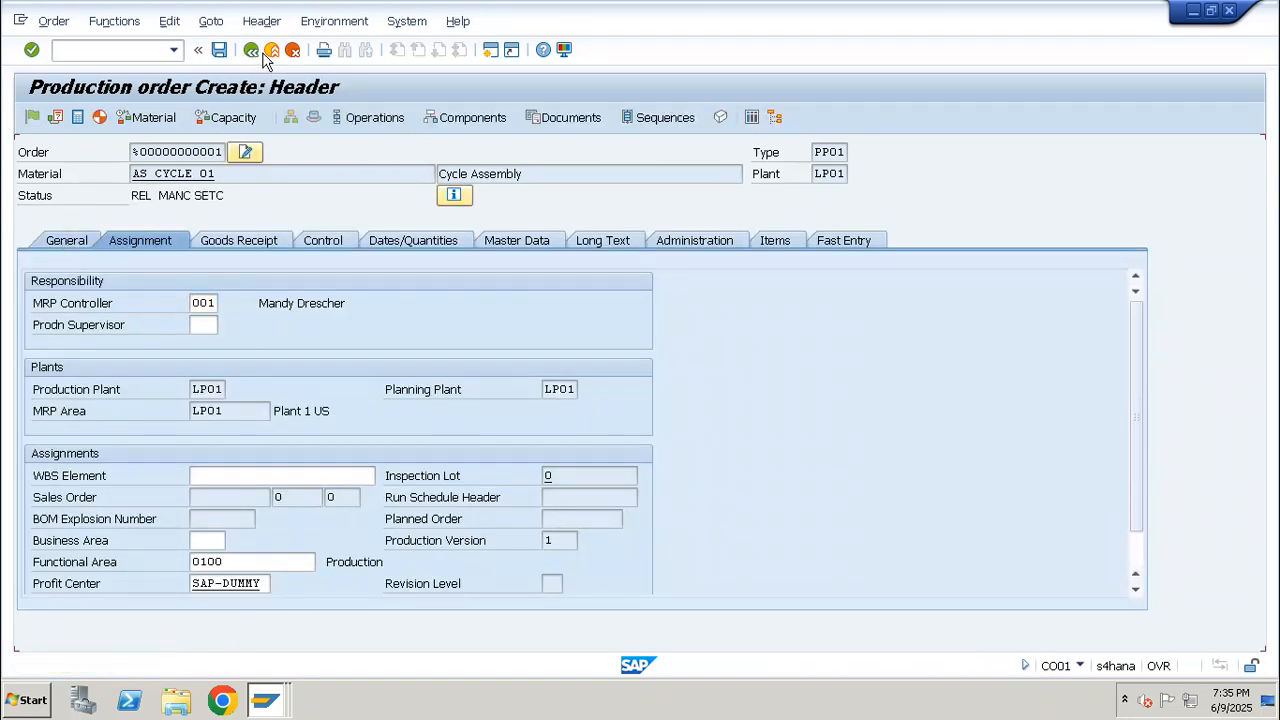
{"action": "left_click", "coordinate": [219, 51]}
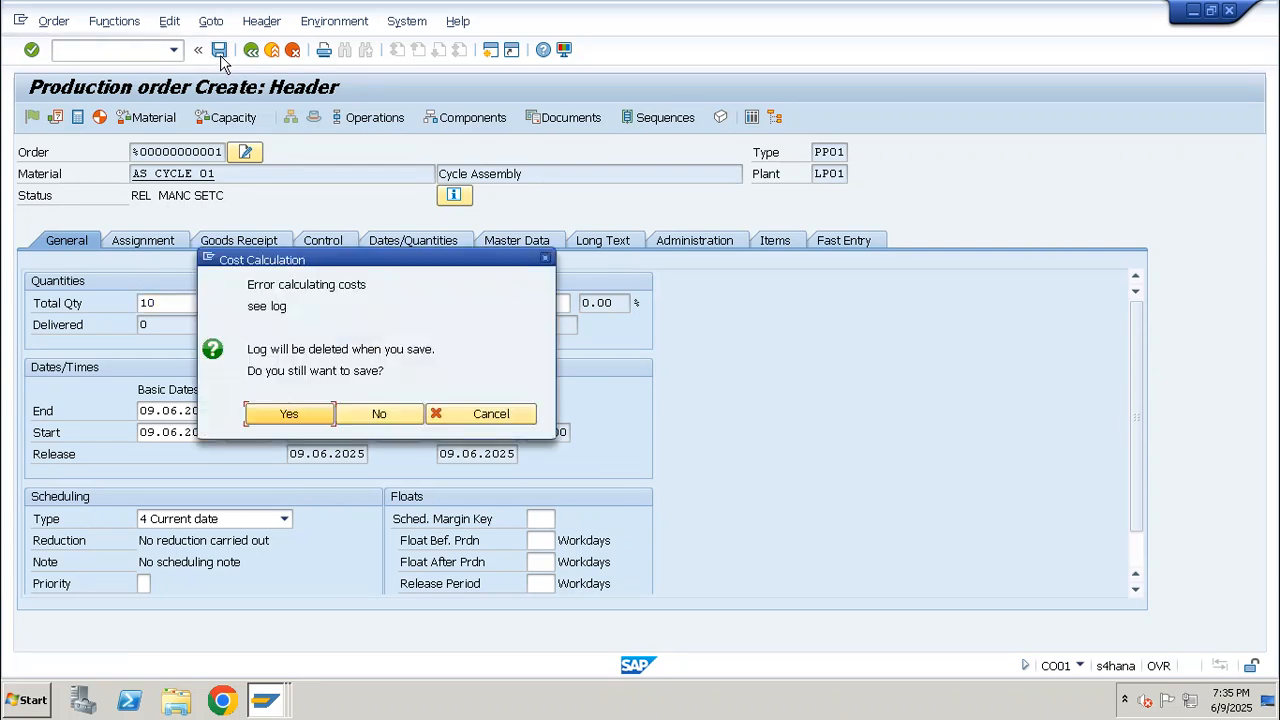
{"action": "left_click", "coordinate": [298, 411]}
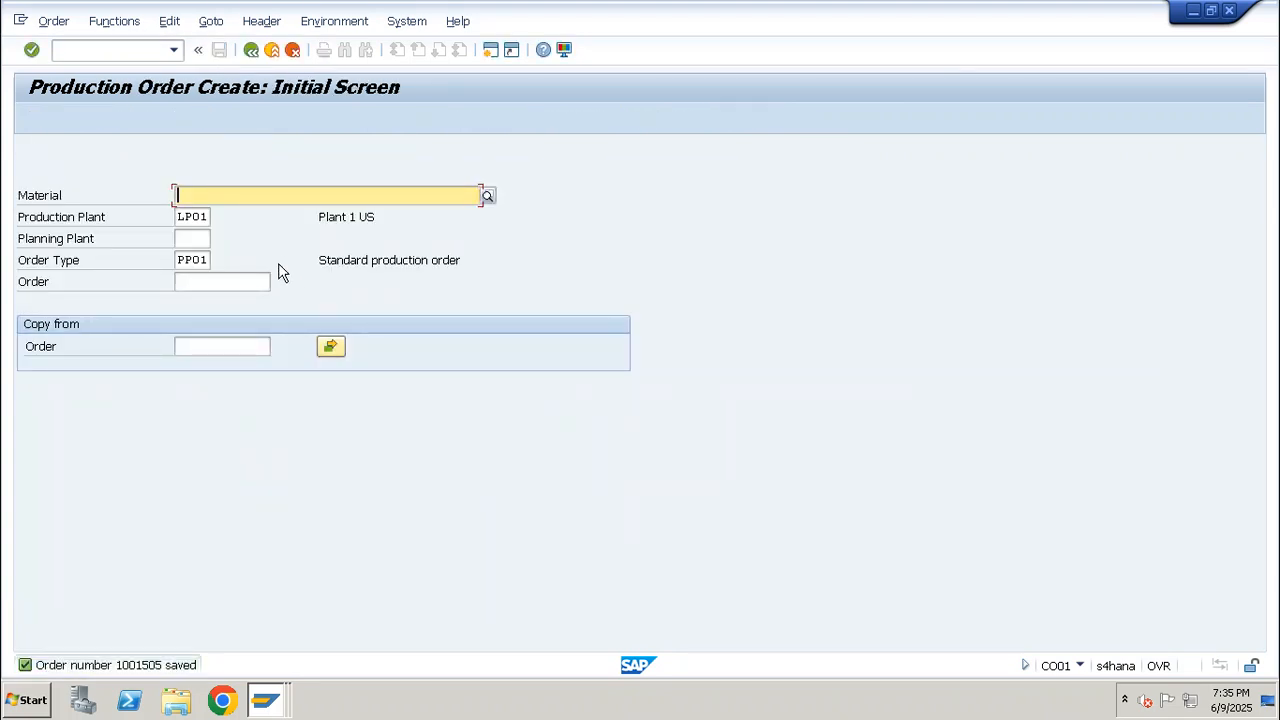
Look up the new order's number in CO03 and try to load it in a CO11N time ticket
{"action": "left_click", "coordinate": [91, 56]}
{"action": "type", "text": "/nco03"}
{"action": "key", "text": "Return"}
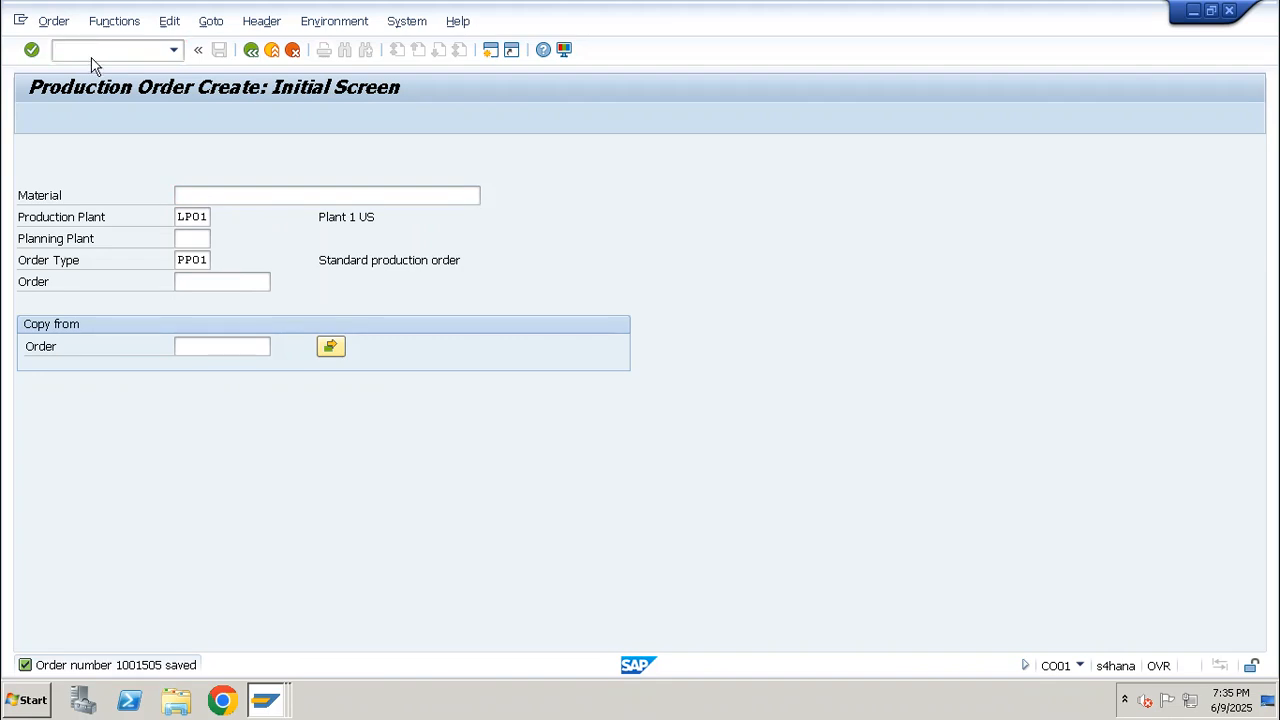
{"action": "left_click", "coordinate": [92, 57]}
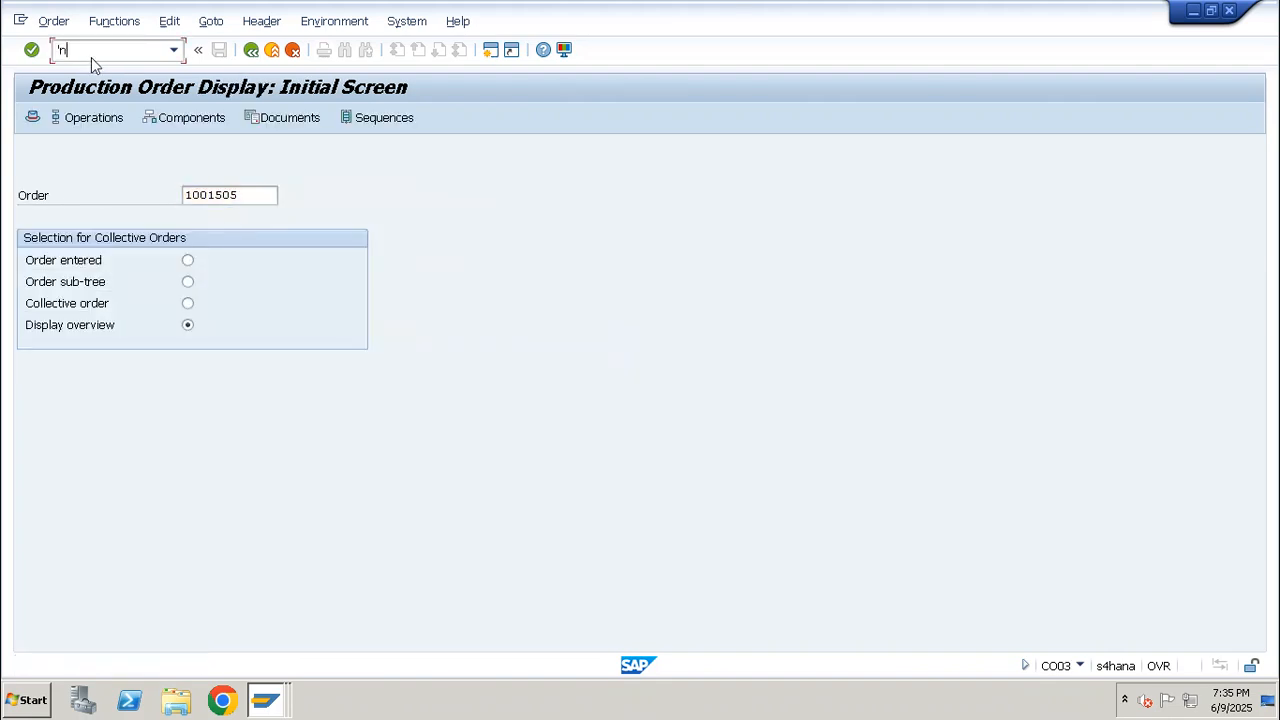
{"action": "type", "text": "/nco11n"}
{"action": "key", "text": "Return"}
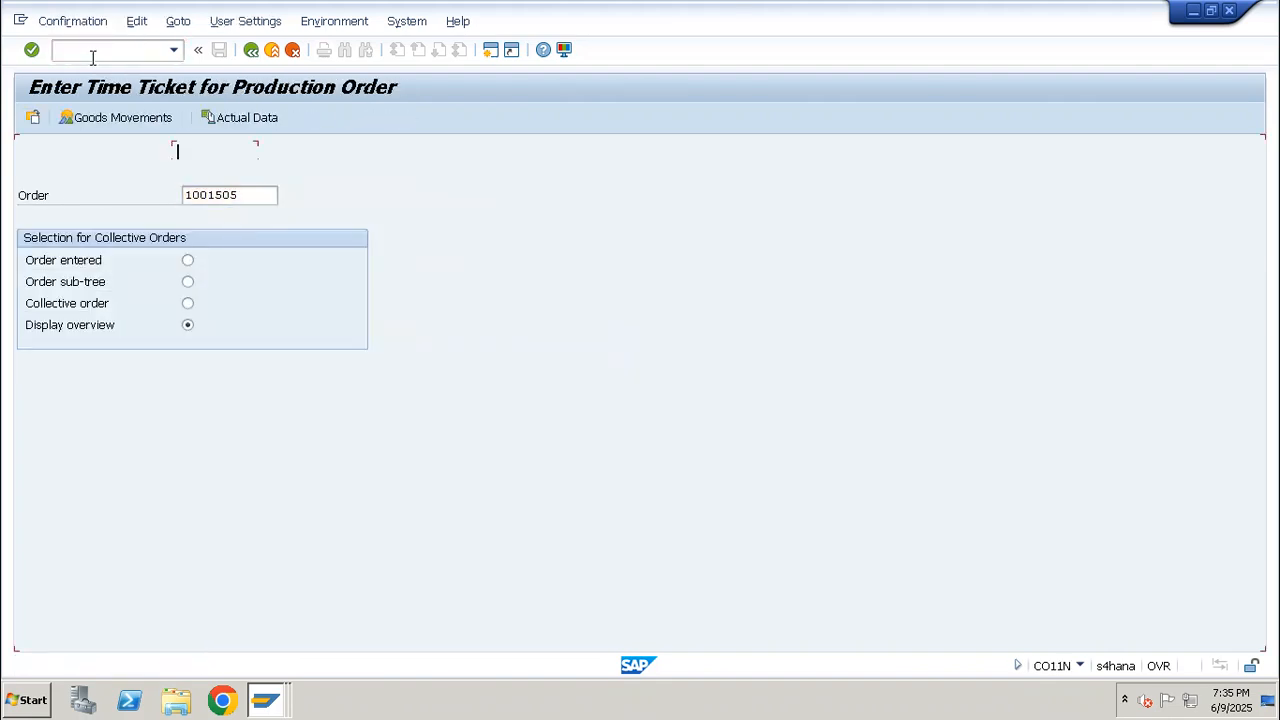
{"action": "type", "text": "1001505"}
{"action": "key", "text": "Return"}
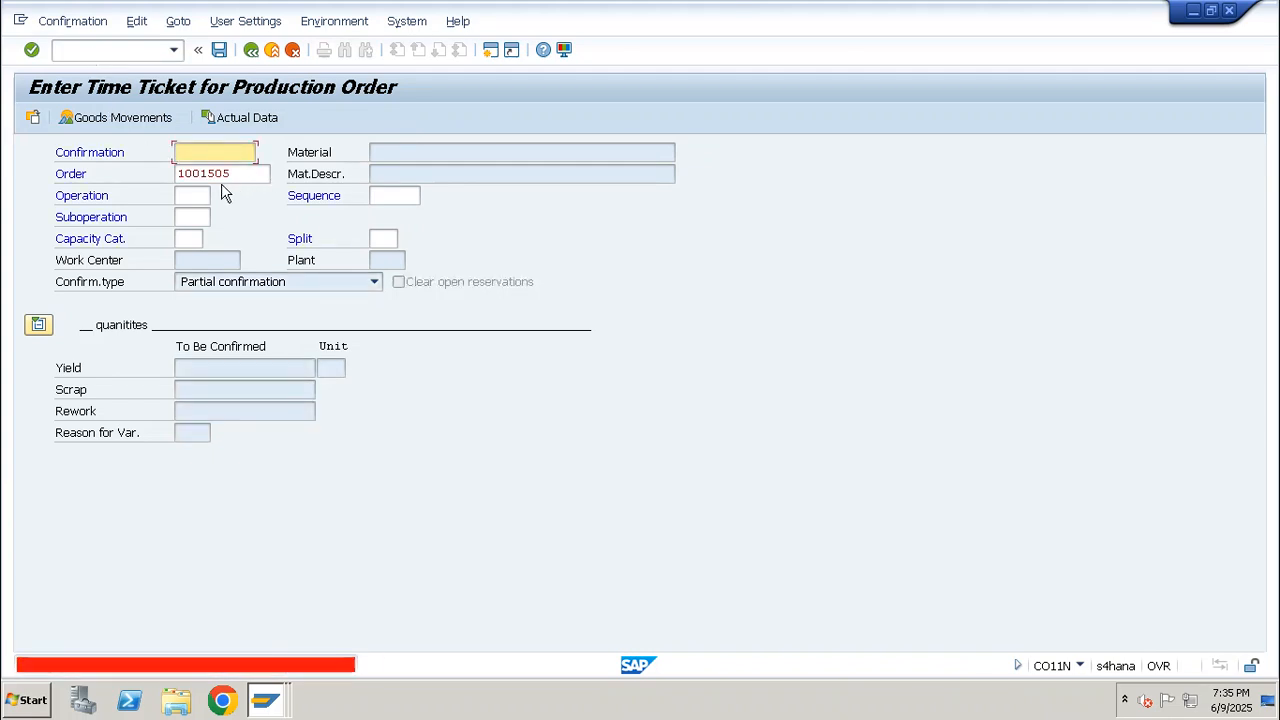
Display the header of the new AS_CYCLE_01 production order in CO03
{"action": "left_click", "coordinate": [112, 50]}
{"action": "type", "text": "/nco03"}
{"action": "key", "text": "Return"}
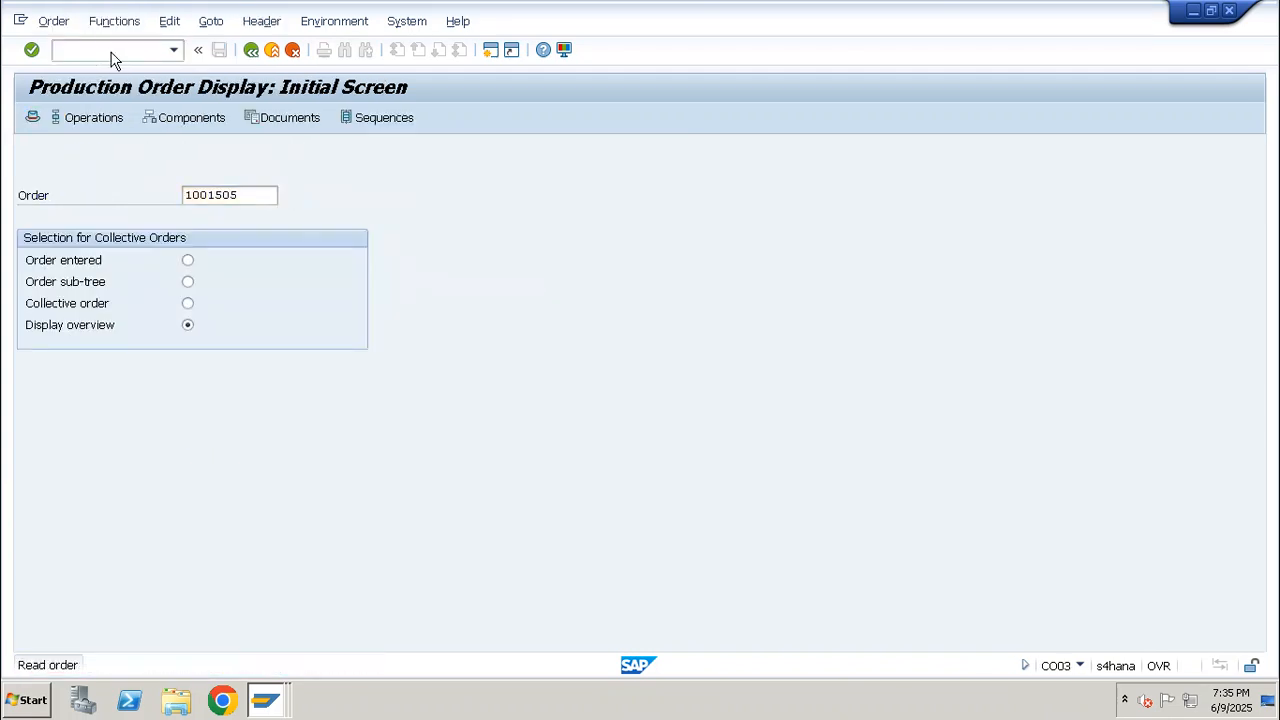
{"action": "key", "text": "Return"}
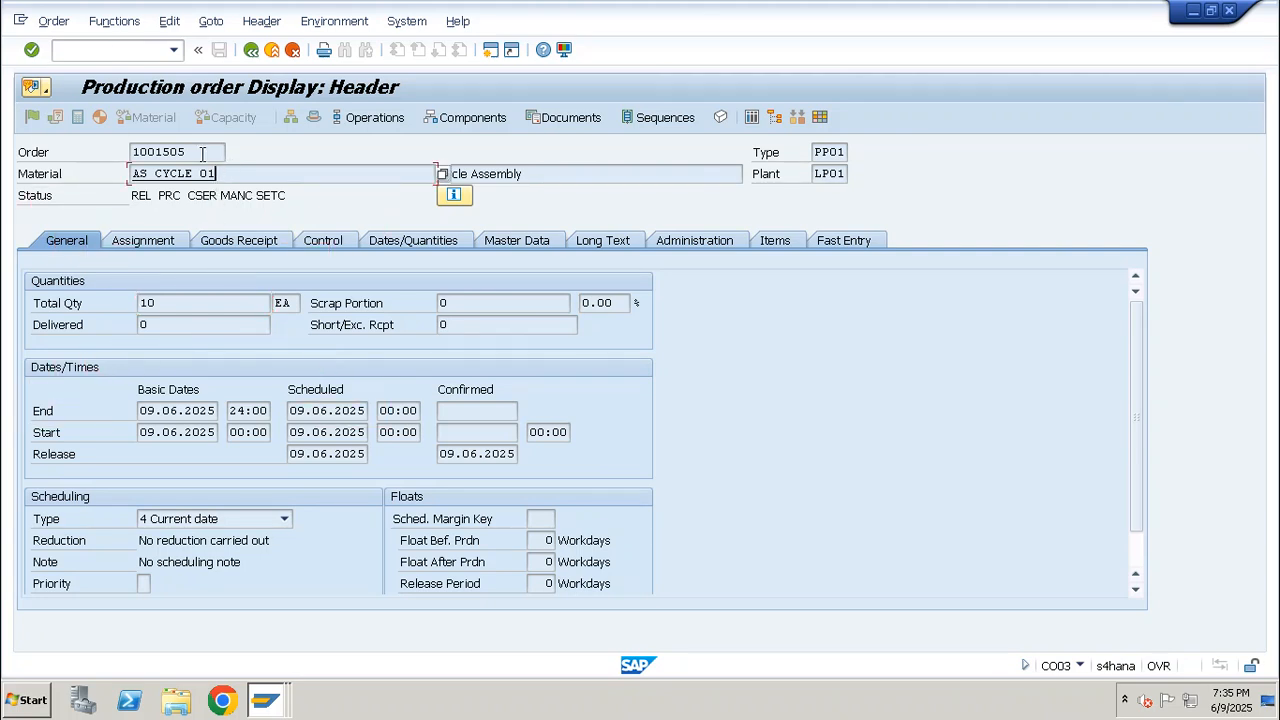
Start a CO11N time ticket for the new order and try to load operation 0030
{"action": "left_click", "coordinate": [187, 152]}
{"action": "type", "text": "/nco11n"}
{"action": "key", "text": "Return"}
{"action": "key", "text": "Return"}
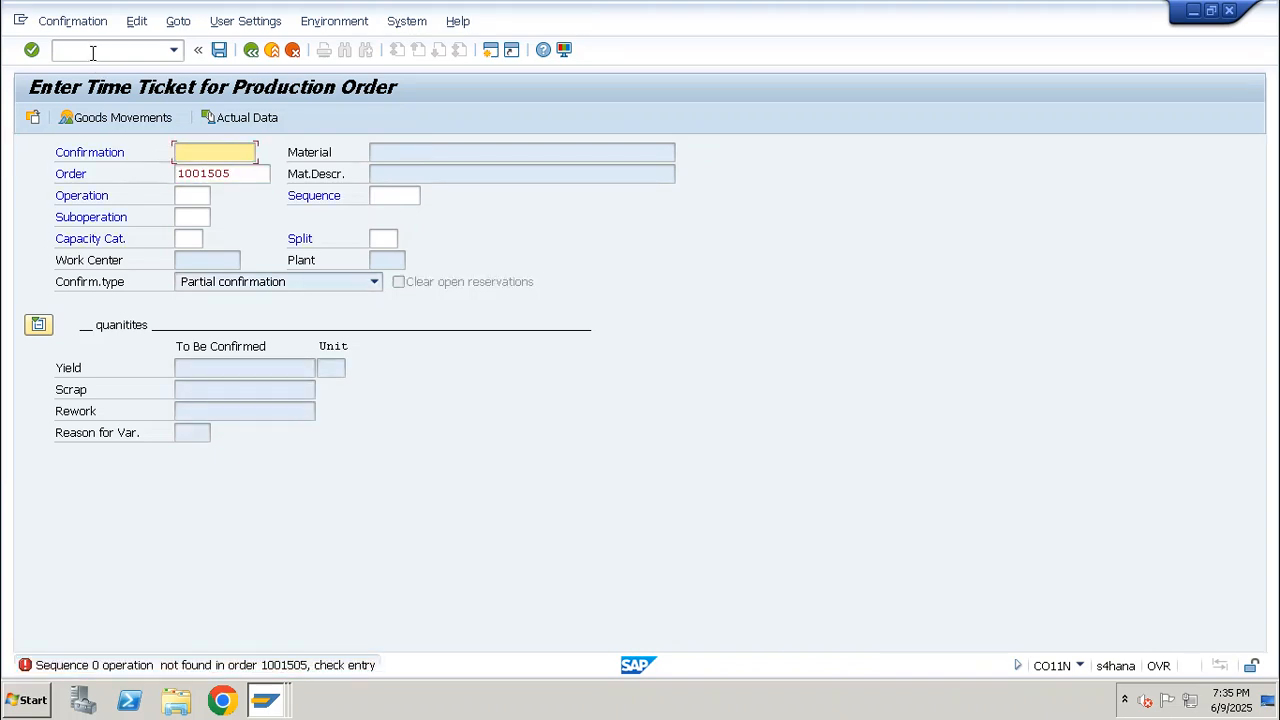
{"action": "left_click", "coordinate": [197, 196]}
{"action": "type", "text": "00"}
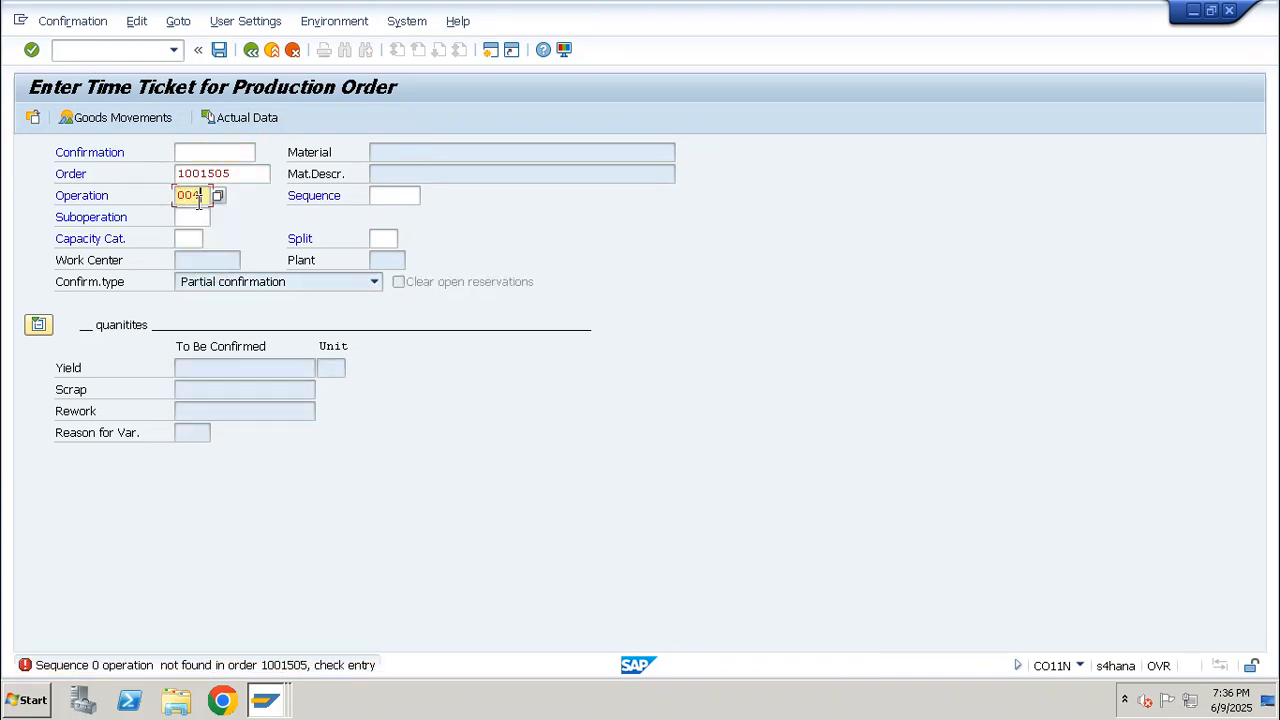
{"action": "left_click", "coordinate": [192, 213]}
{"action": "key", "text": "Return"}
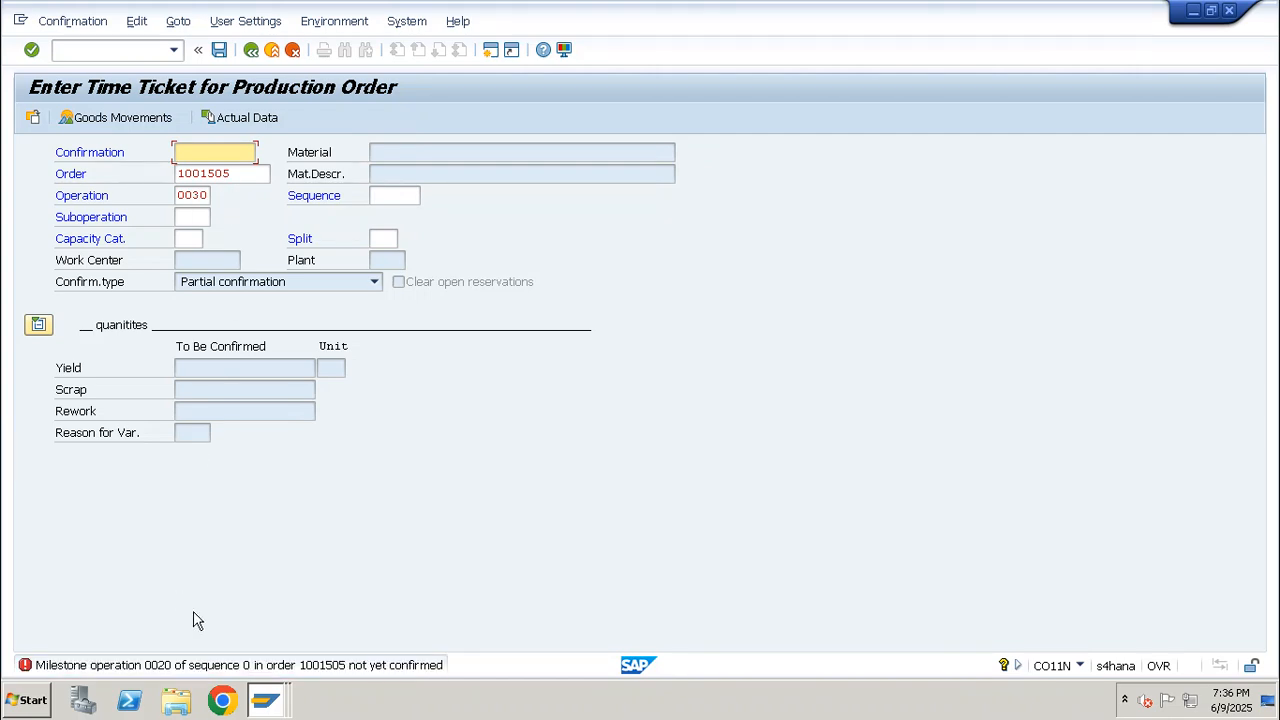
Read the detailed explanation of the milestone operation error and close it
{"action": "double_click", "coordinate": [352, 672]}
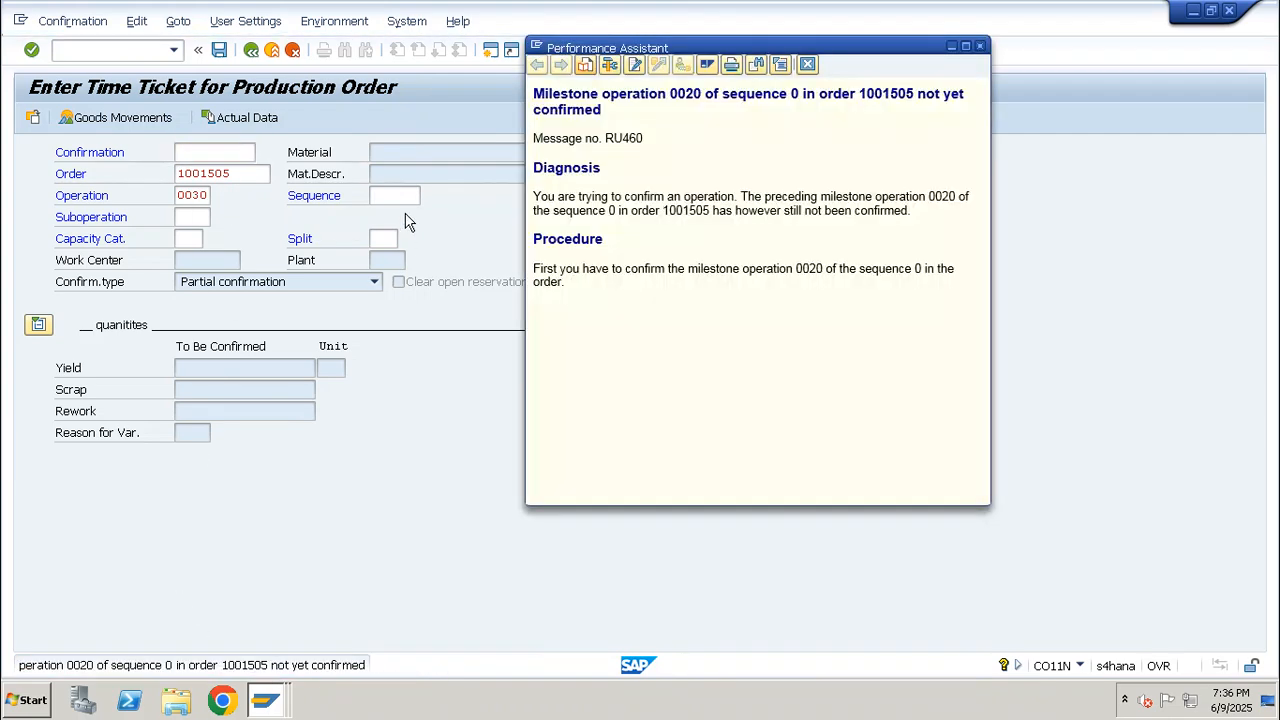
{"action": "left_click_drag", "start_coordinate": [725, 96], "coordinate": [944, 107]}
{"action": "left_click", "coordinate": [782, 117]}
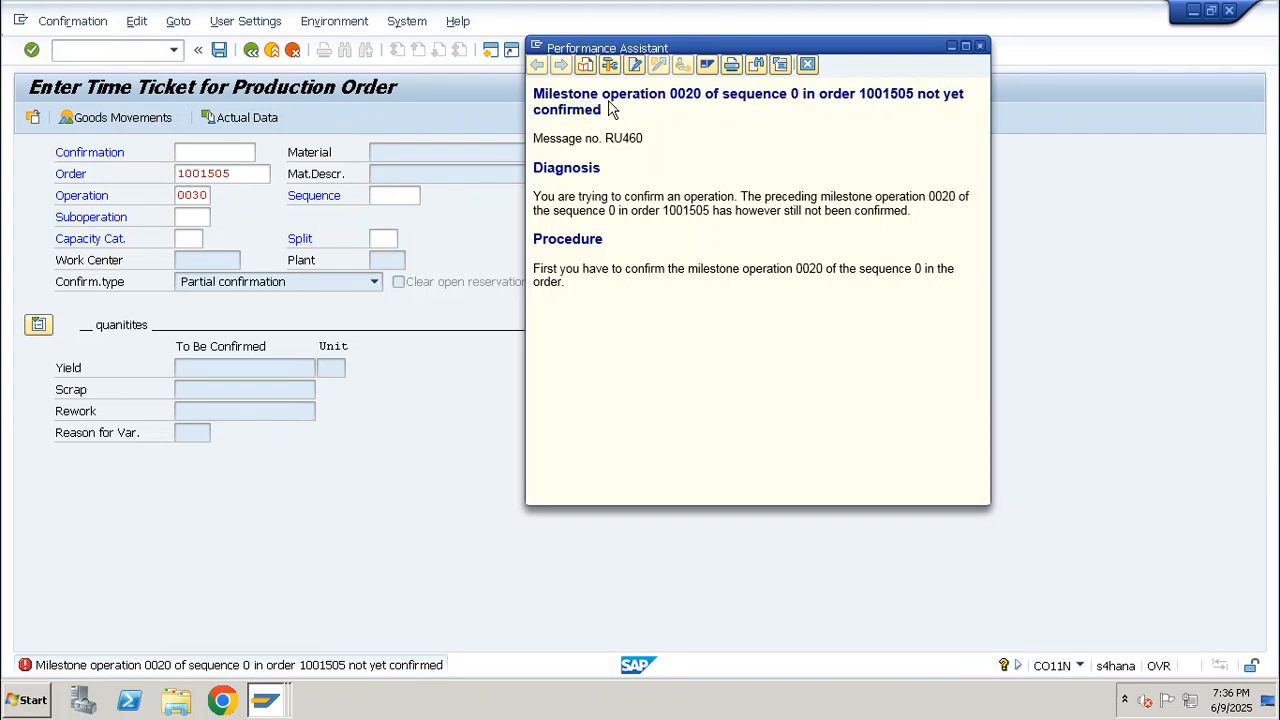
{"action": "left_click_drag", "start_coordinate": [671, 93], "coordinate": [706, 89]}
{"action": "key", "text": "Escape"}
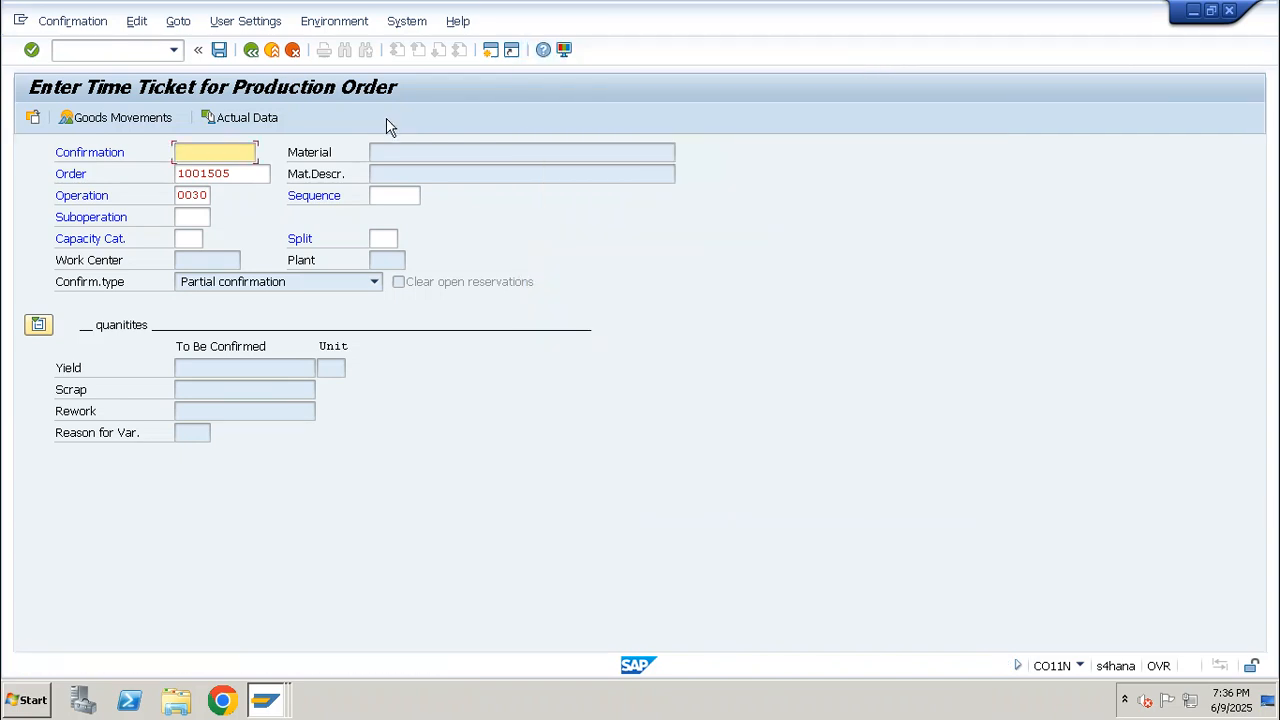
Try to load suboperation 0010 of operation 0030
{"action": "left_click", "coordinate": [203, 215]}
{"action": "type", "text": "0010"}
{"action": "key", "text": "Return"}
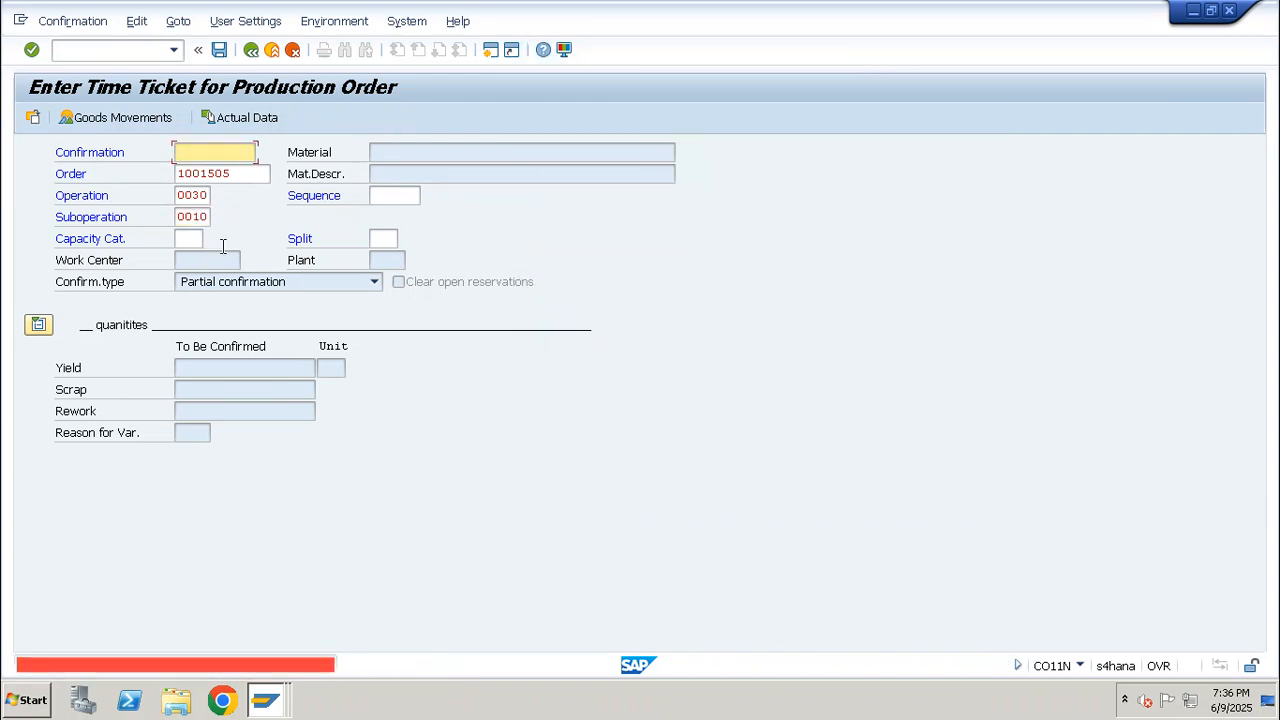
Set the operation to 0010, clear the suboperation, and load the time ticket
{"action": "double_click", "coordinate": [194, 190]}
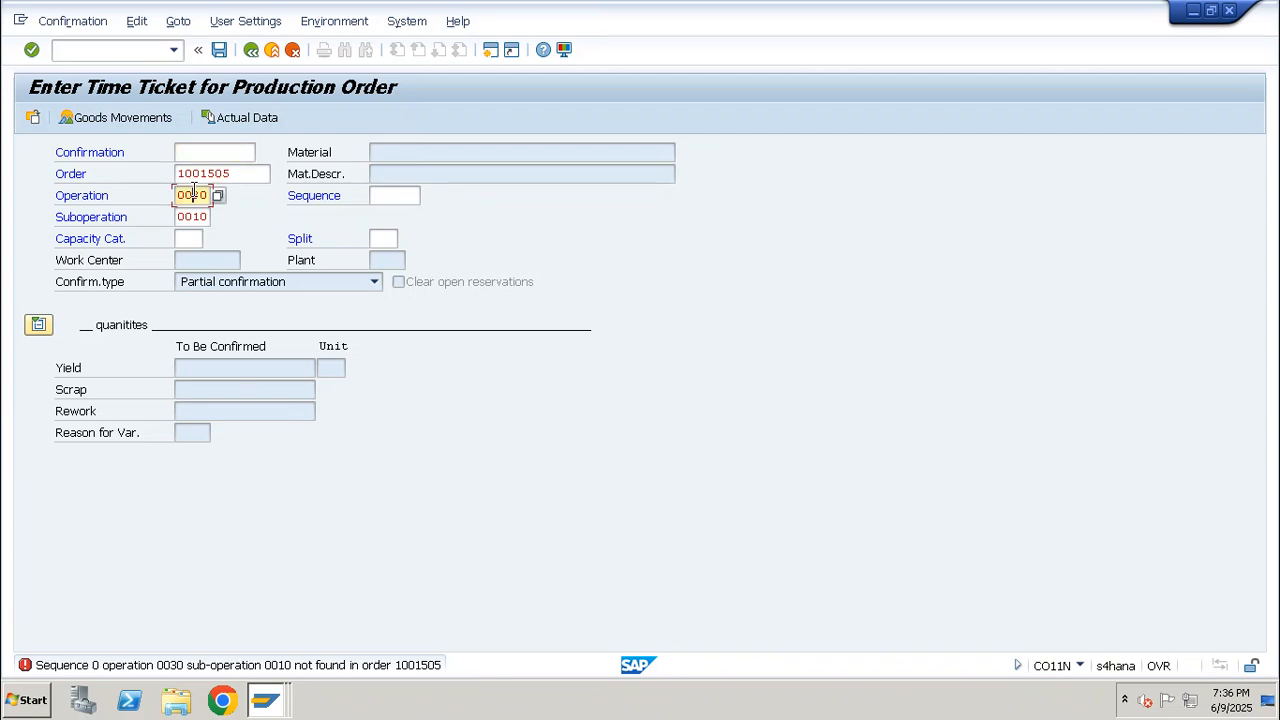
{"action": "type", "text": "001"}
{"action": "key", "text": "Tab"}
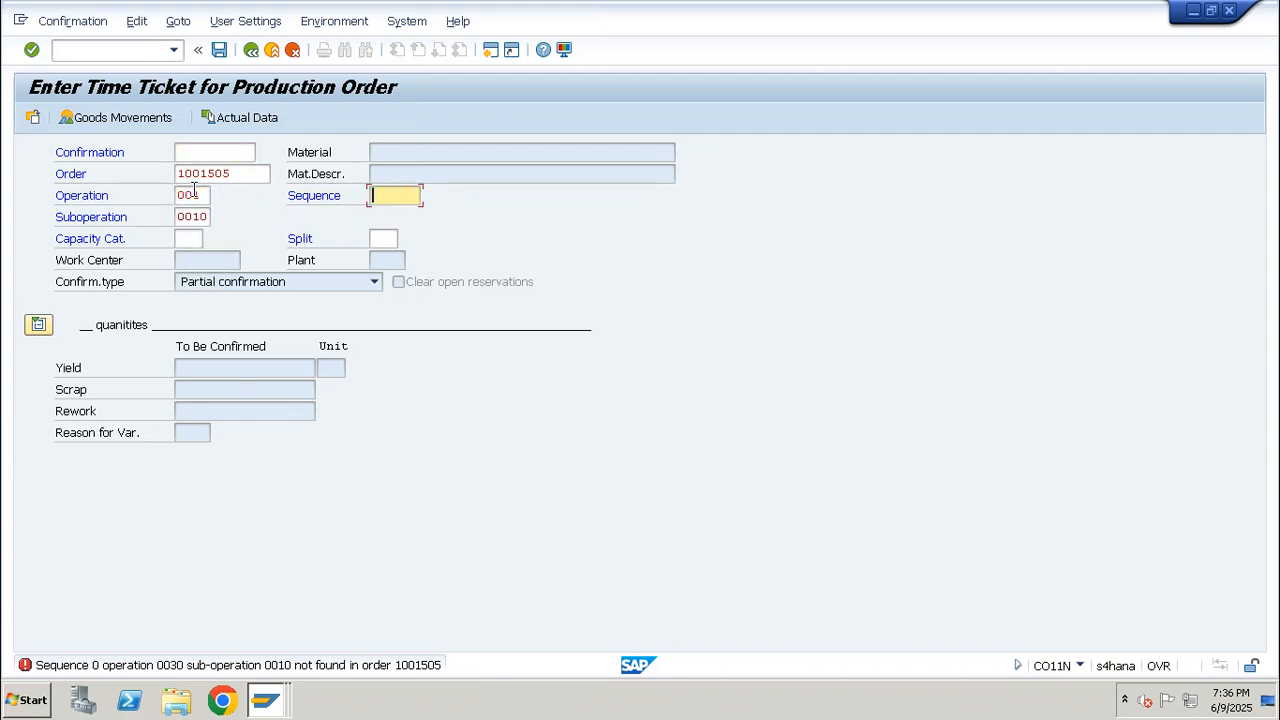
{"action": "left_click", "coordinate": [194, 191]}
{"action": "key", "text": "Tab"}
{"action": "key", "text": "Tab"}
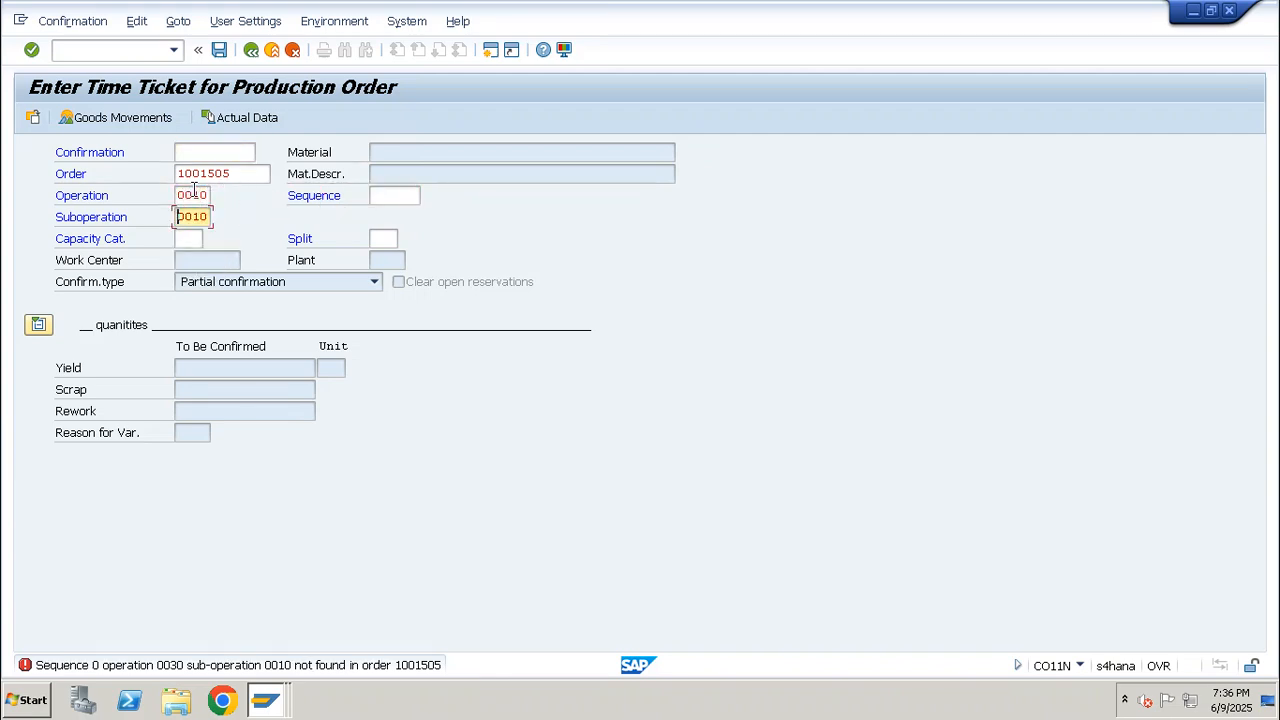
{"action": "type", "text": "a"}
{"action": "key", "text": "Delete"}
{"action": "key", "text": "Delete"}
{"action": "key", "text": "Return"}
{"action": "type", "text": "10"}
{"action": "key", "text": "Return"}
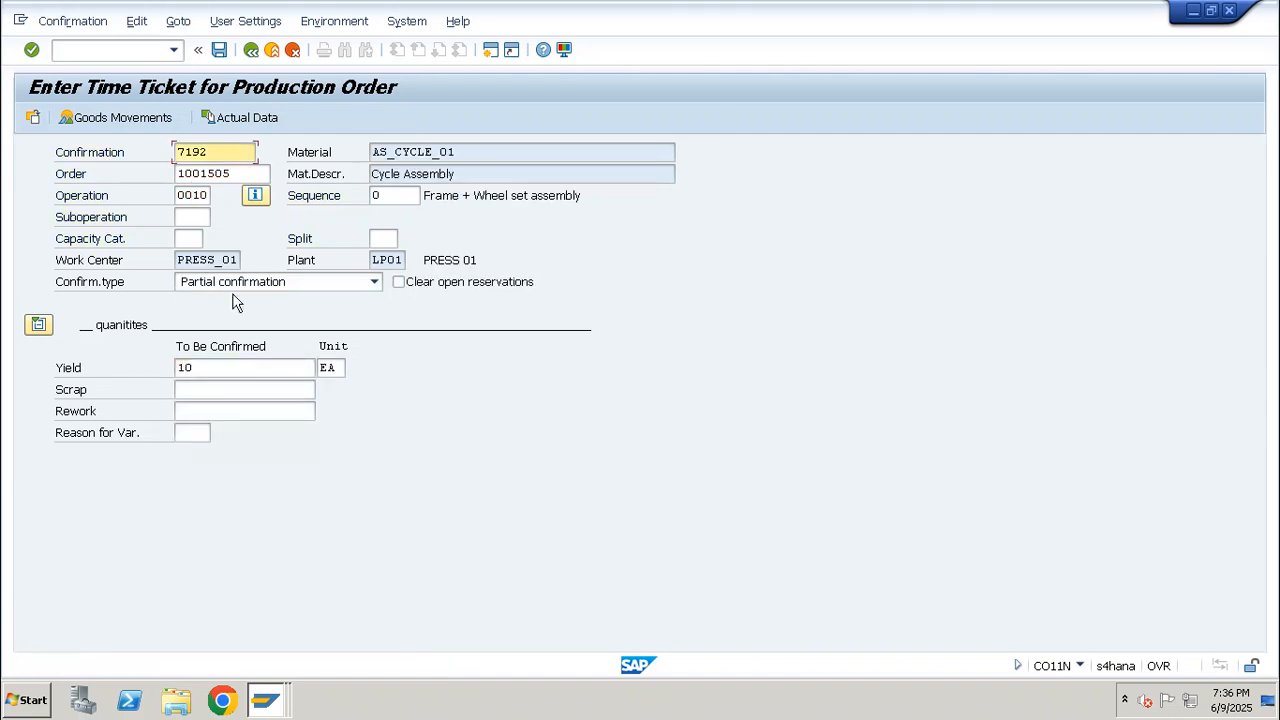
Review the goods movements of operation 0010, and start saving the confirmation but decline at the cost calculation prompt
{"action": "left_click", "coordinate": [144, 116]}
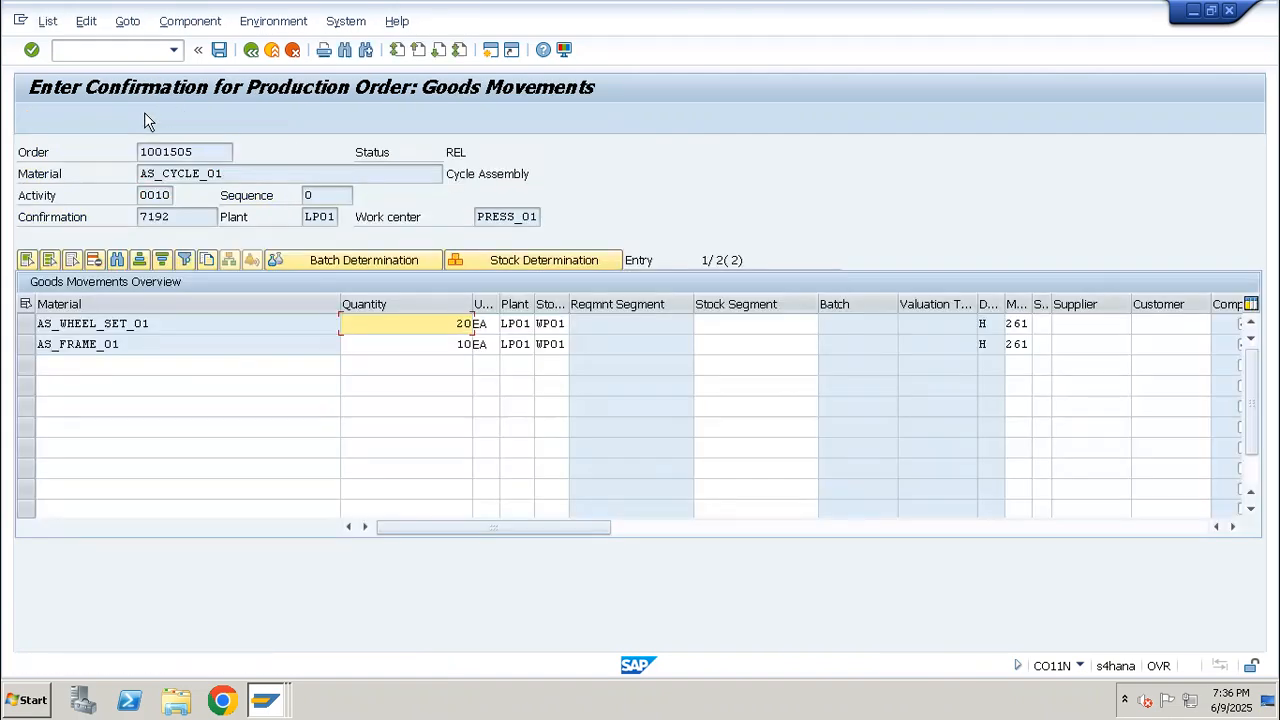
{"action": "left_click", "coordinate": [219, 50]}
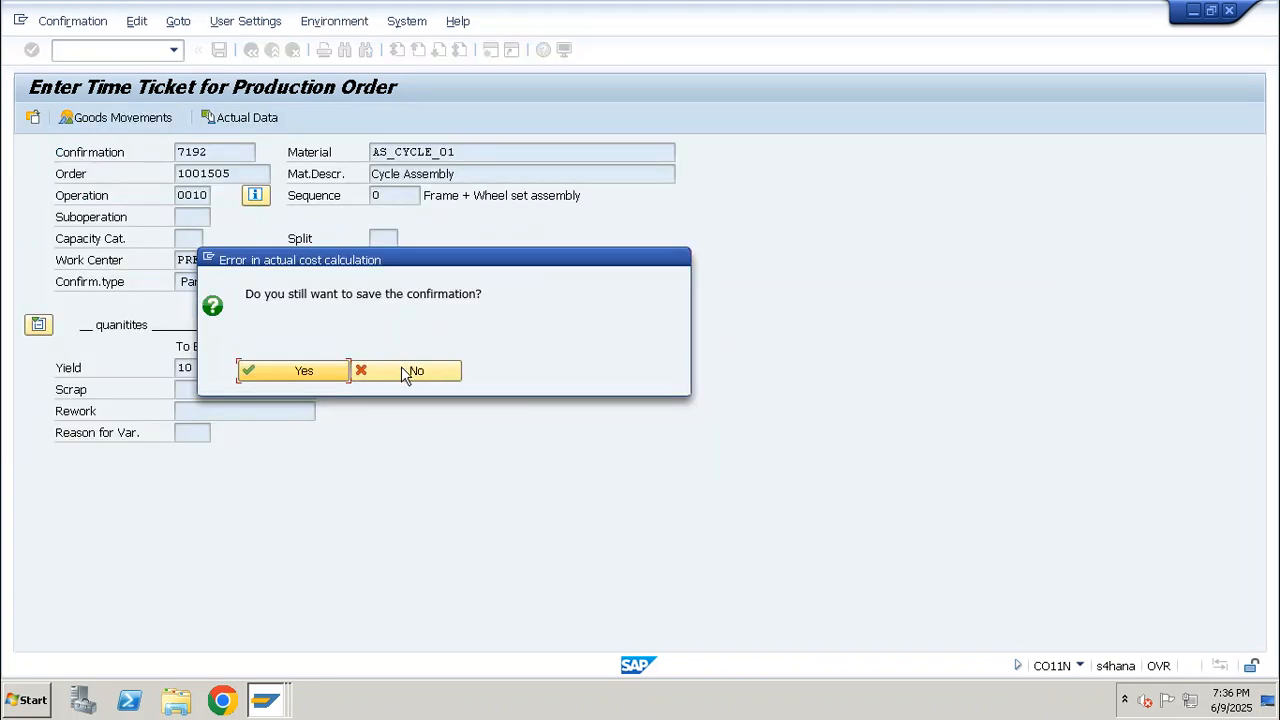
{"action": "left_click", "coordinate": [401, 366]}
Open the CO03 production order display for the new order
{"action": "left_click", "coordinate": [143, 48]}
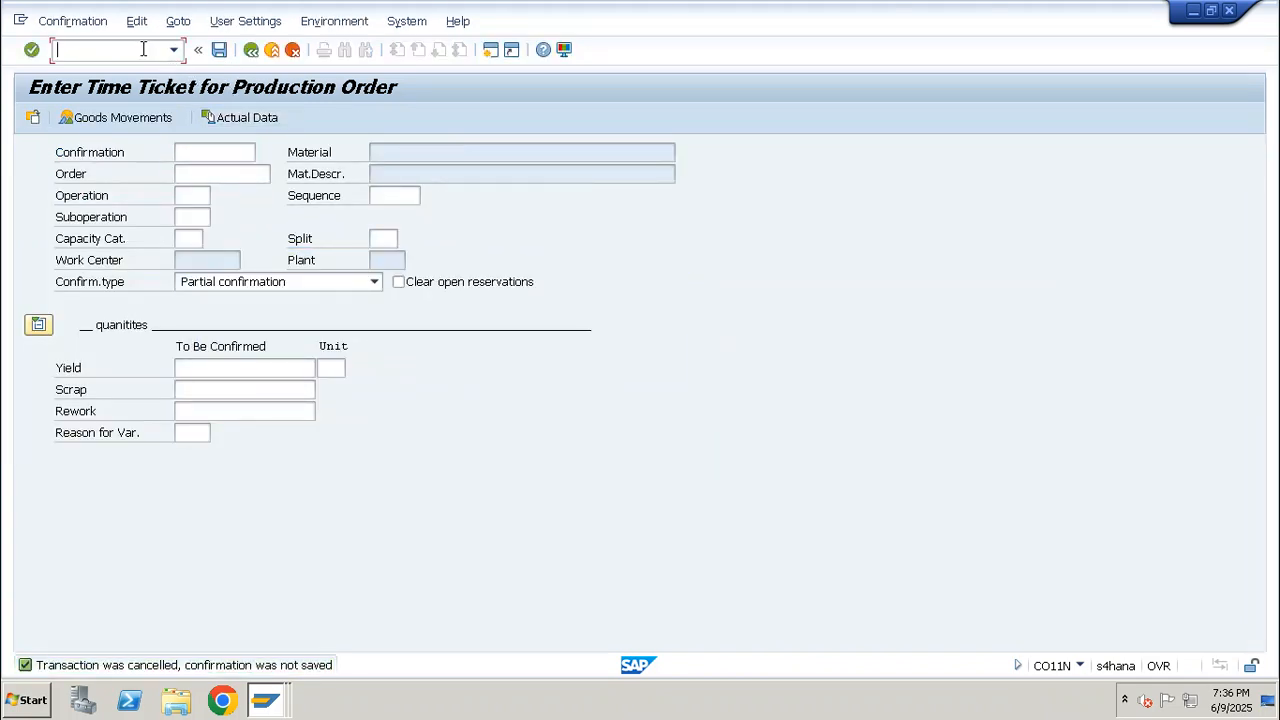
{"action": "type", "text": "/nco03"}
{"action": "key", "text": "Return"}
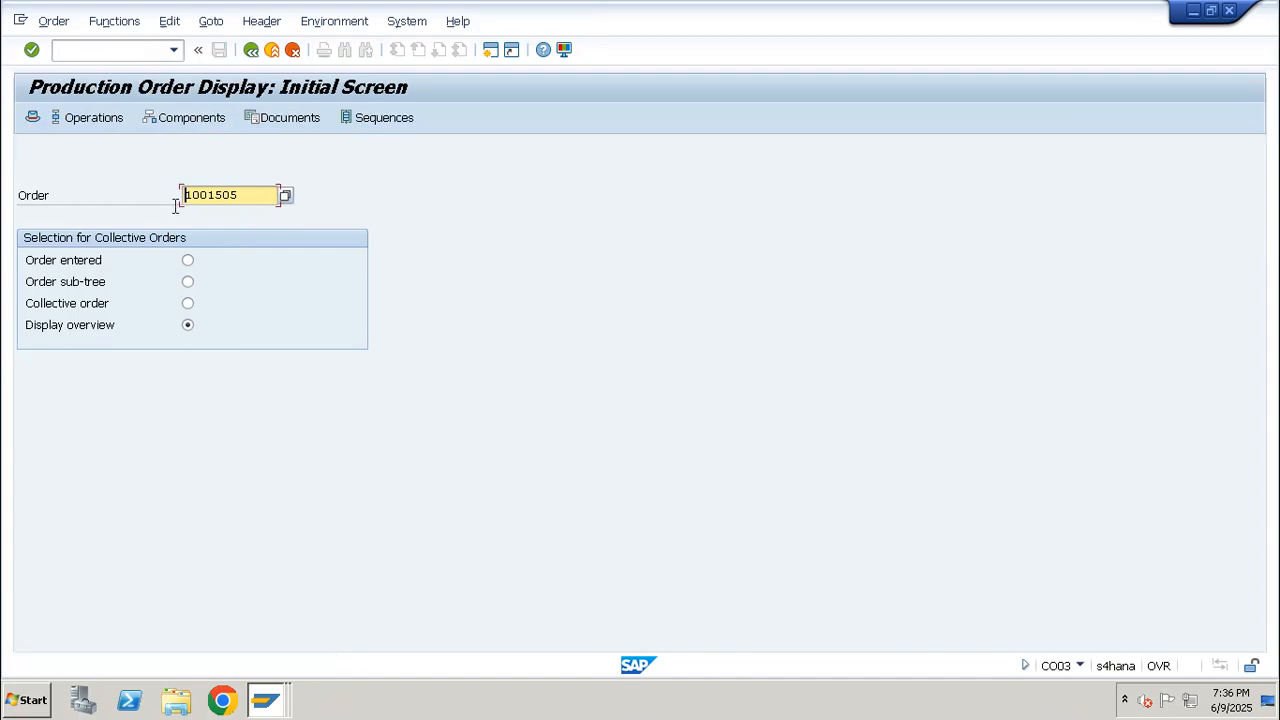
Switch to the Excel notes and enter "Order Qty" in cell B72 and "10 Qty" in cell C72
{"action": "left_click", "coordinate": [827, 11]}
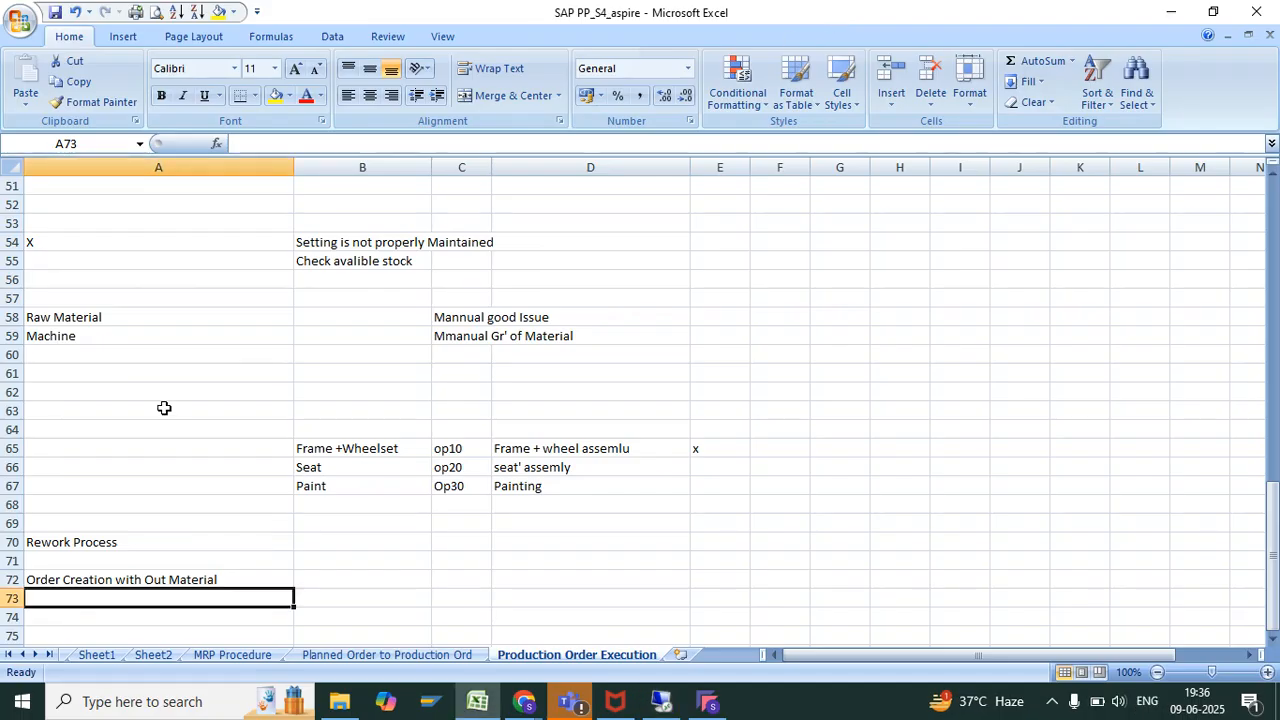
{"action": "left_click", "coordinate": [424, 578]}
{"action": "type", "text": "Ord"}
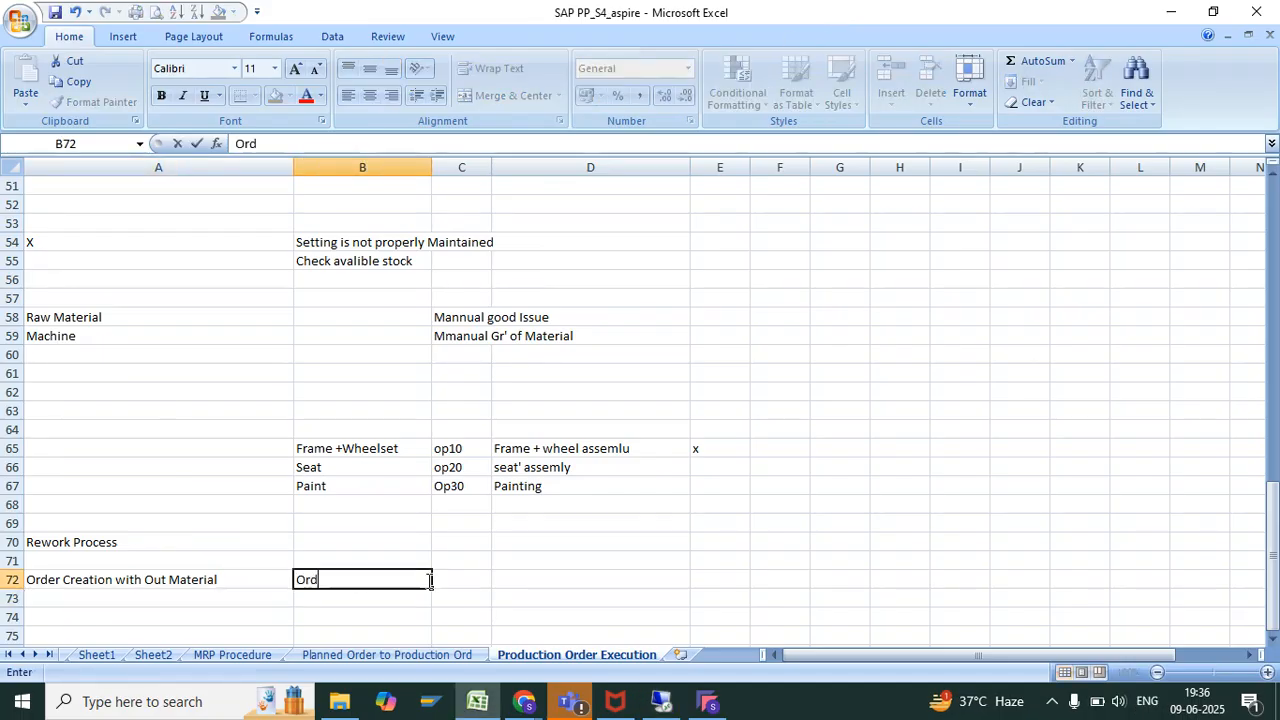
{"action": "type", "text": "er Qty"}
{"action": "key", "text": "Tab"}
{"action": "type", "text": "10"}
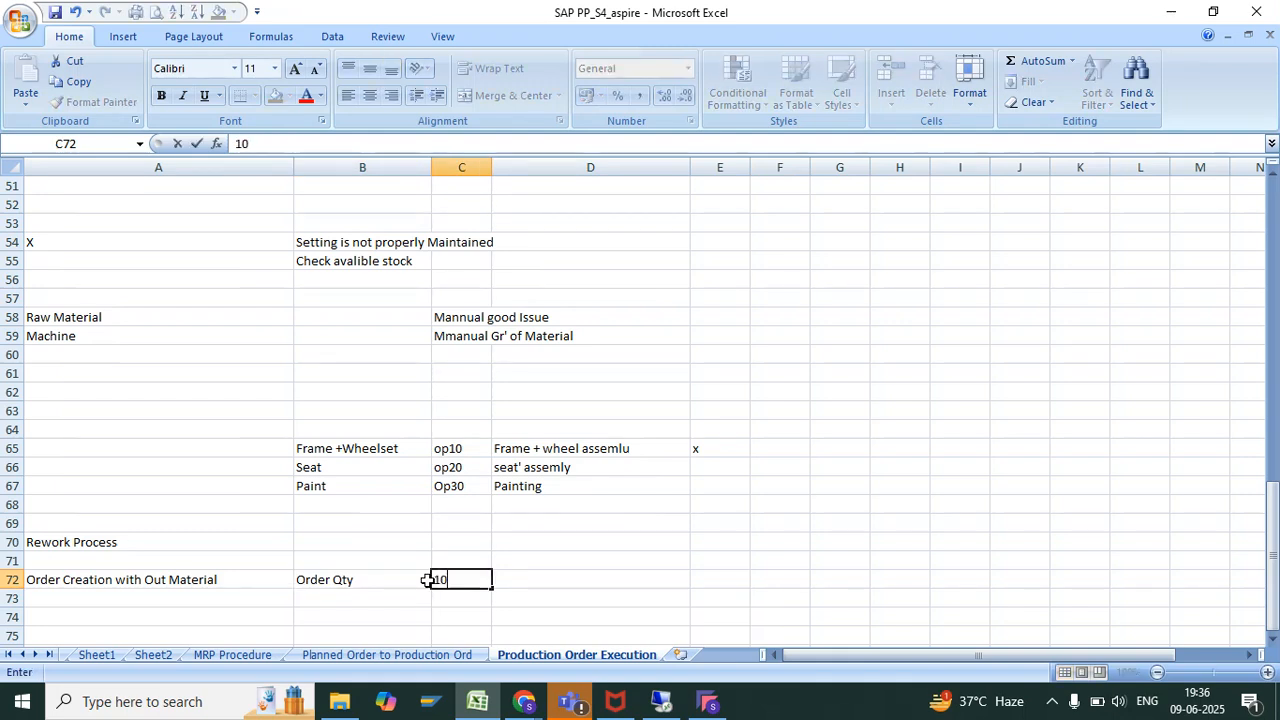
{"action": "type", "text": " Qty"}
{"action": "key", "text": "Return"}
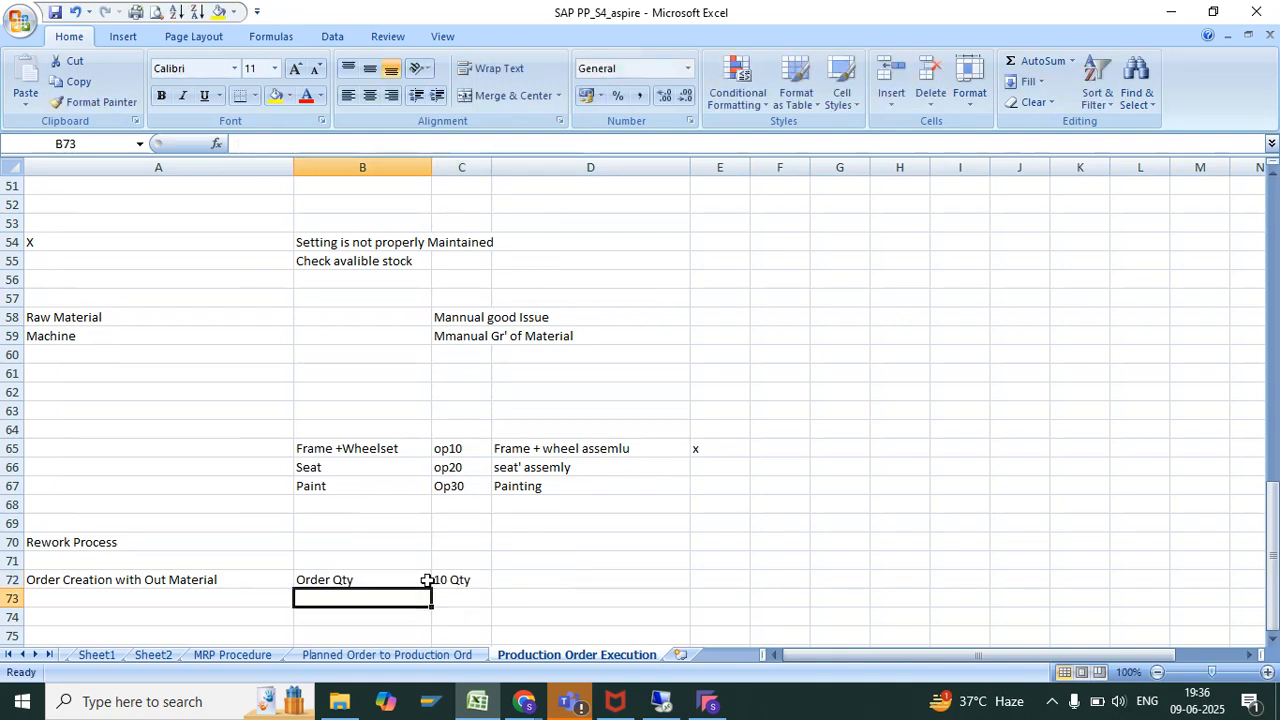
Enter "1' Cycle" in cell B75 and "1 Rework" in cell C75 of the rework notes
{"action": "left_click_drag", "start_coordinate": [452, 580], "coordinate": [453, 632]}
{"action": "scroll", "coordinate": [453, 632], "scroll_direction": "down", "scroll_amount": 2}
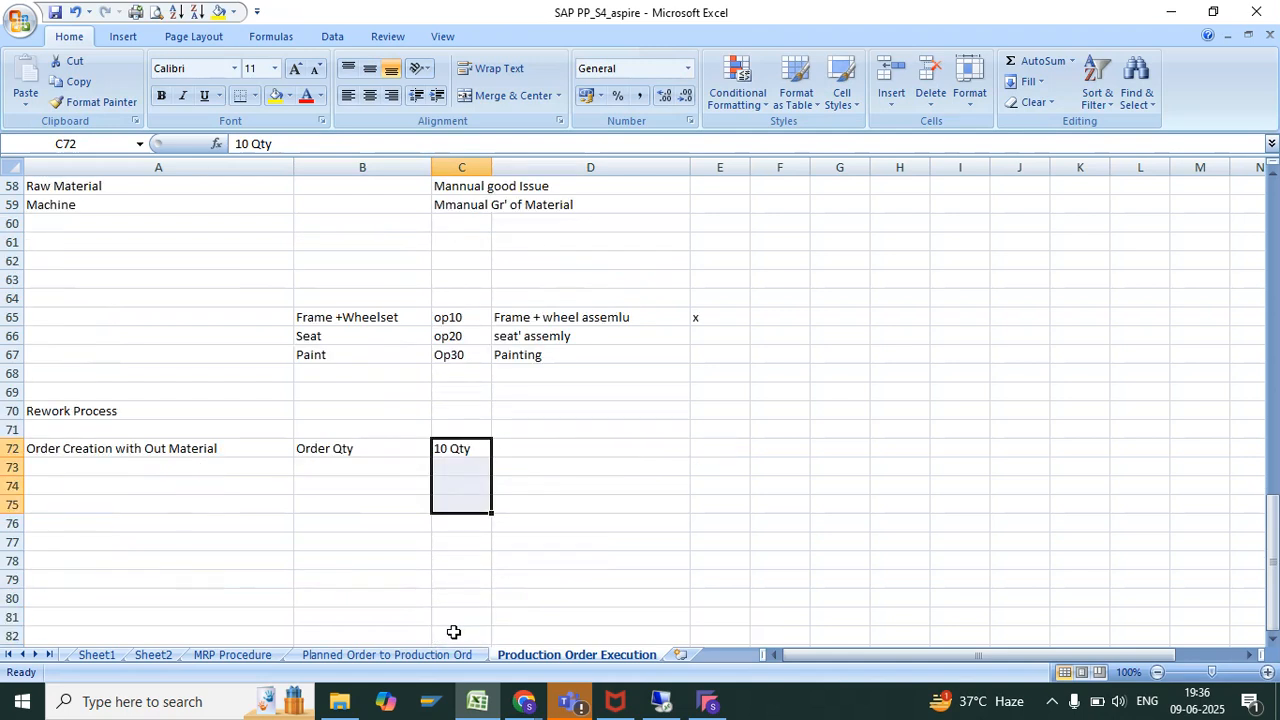
{"action": "left_click", "coordinate": [456, 505]}
{"action": "left_click", "coordinate": [389, 505]}
{"action": "type", "text": "1' Cyc"}
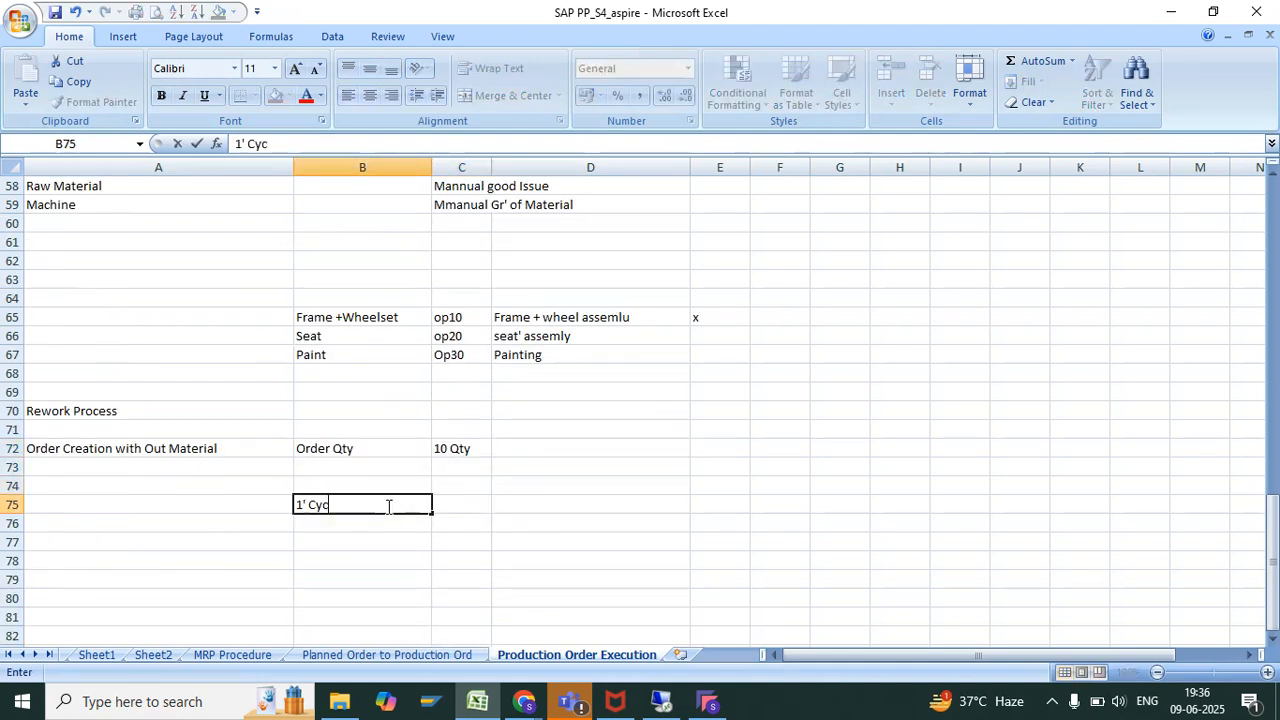
{"action": "type", "text": "le"}
{"action": "key", "text": "BackSpace"}
{"action": "type", "text": "le"}
{"action": "key", "text": "Tab"}
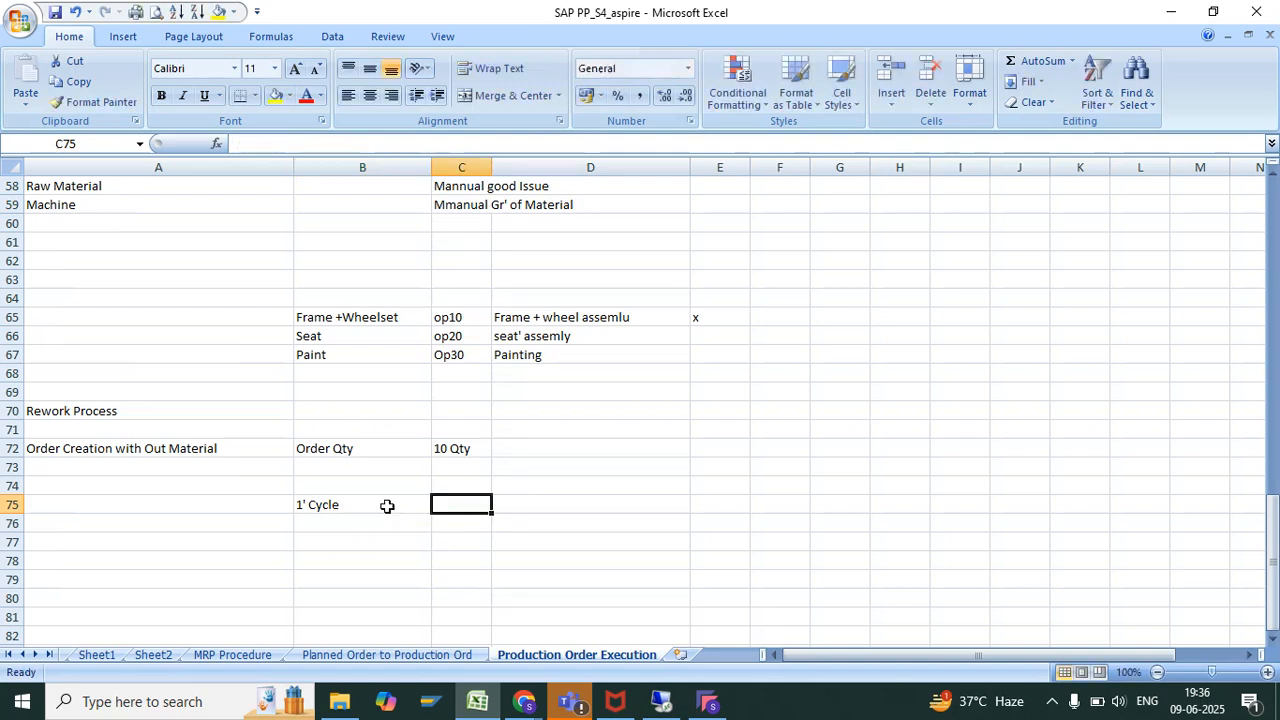
{"action": "type", "text": "1 Re"}
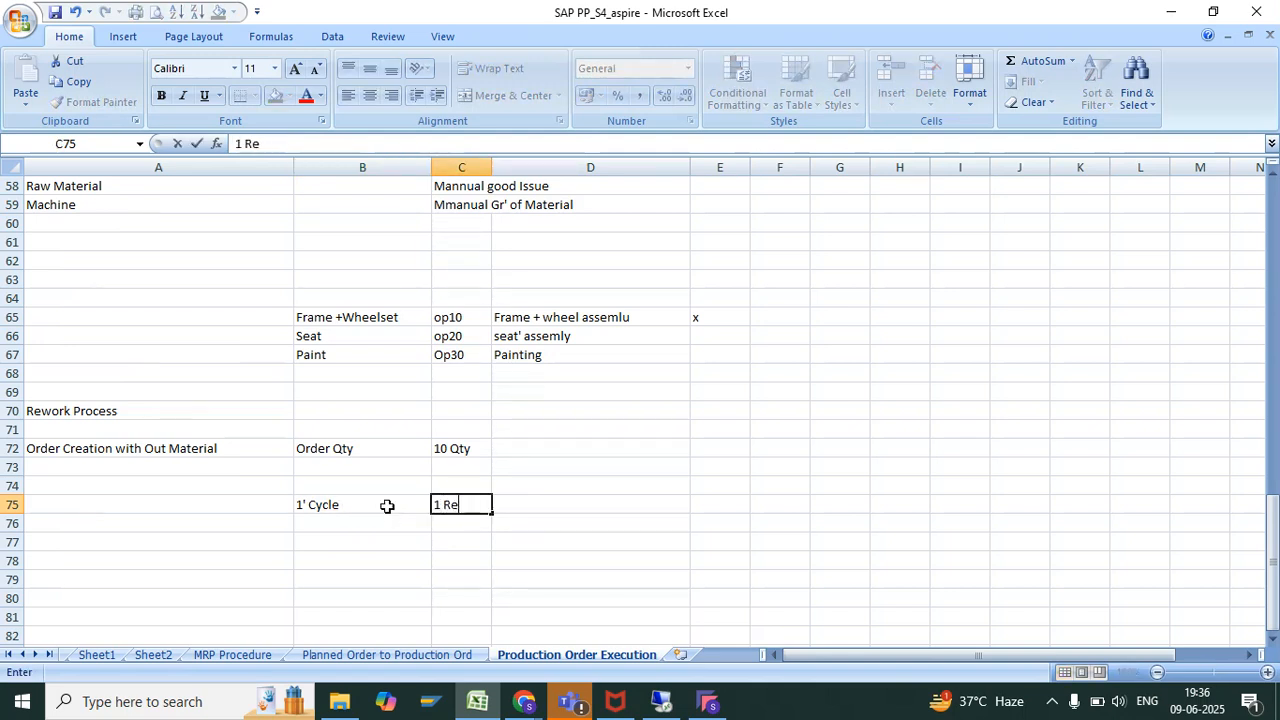
{"action": "type", "text": "work"}
{"action": "key", "text": "Return"}
Highlight the order quantity cells B72:C72 and the cycle rework entries in row 75 for review
{"action": "left_click_drag", "start_coordinate": [385, 453], "coordinate": [443, 459]}
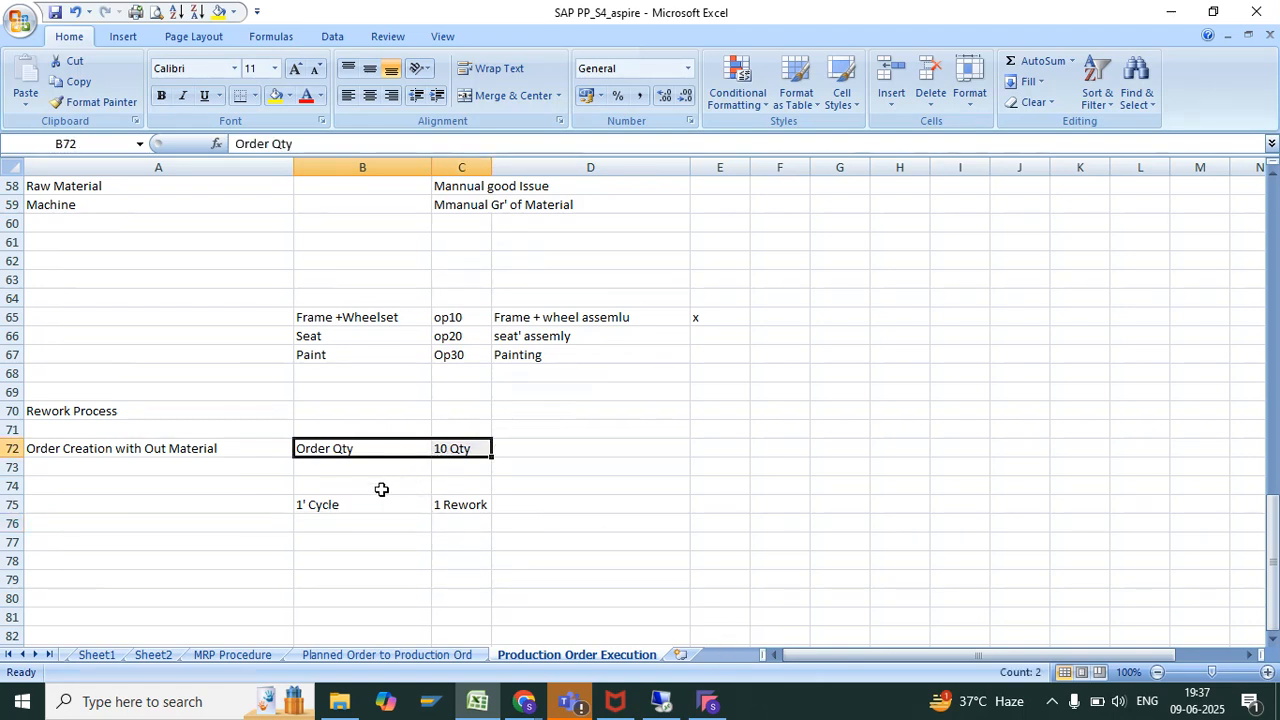
{"action": "left_click_drag", "start_coordinate": [370, 504], "coordinate": [466, 524]}
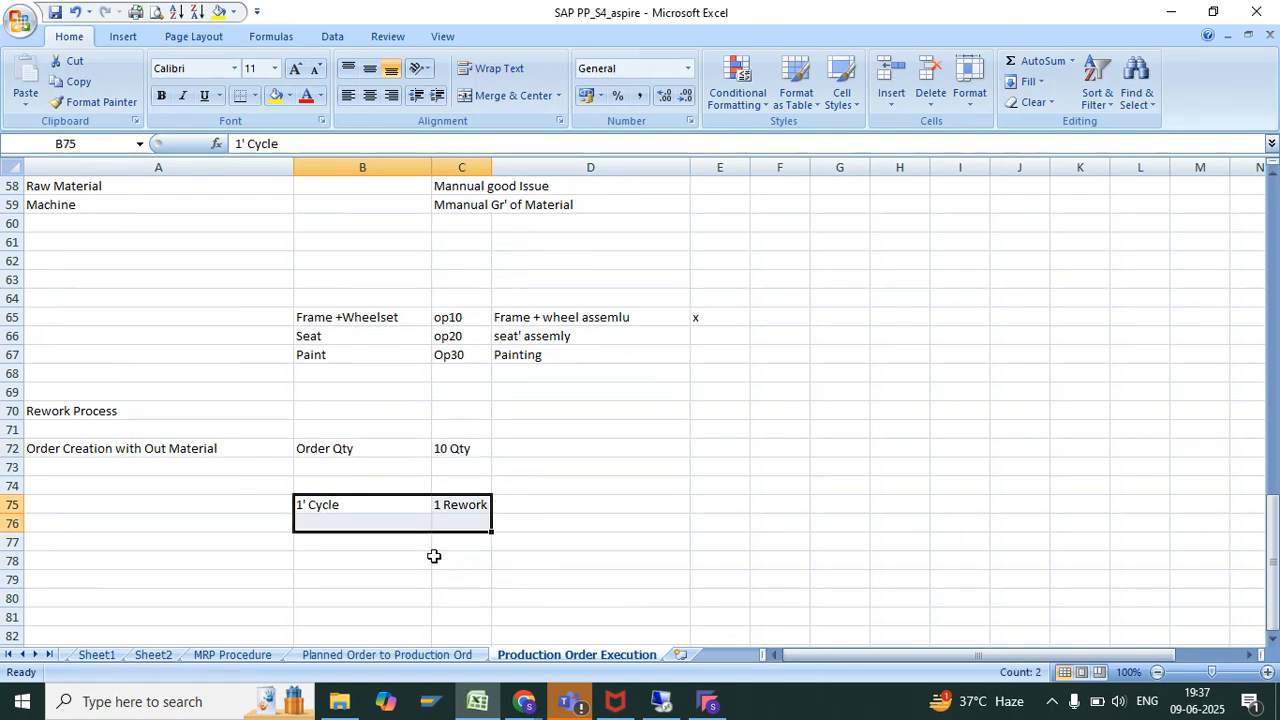
{"action": "scroll", "coordinate": [434, 556], "scroll_direction": "up", "scroll_amount": 12}
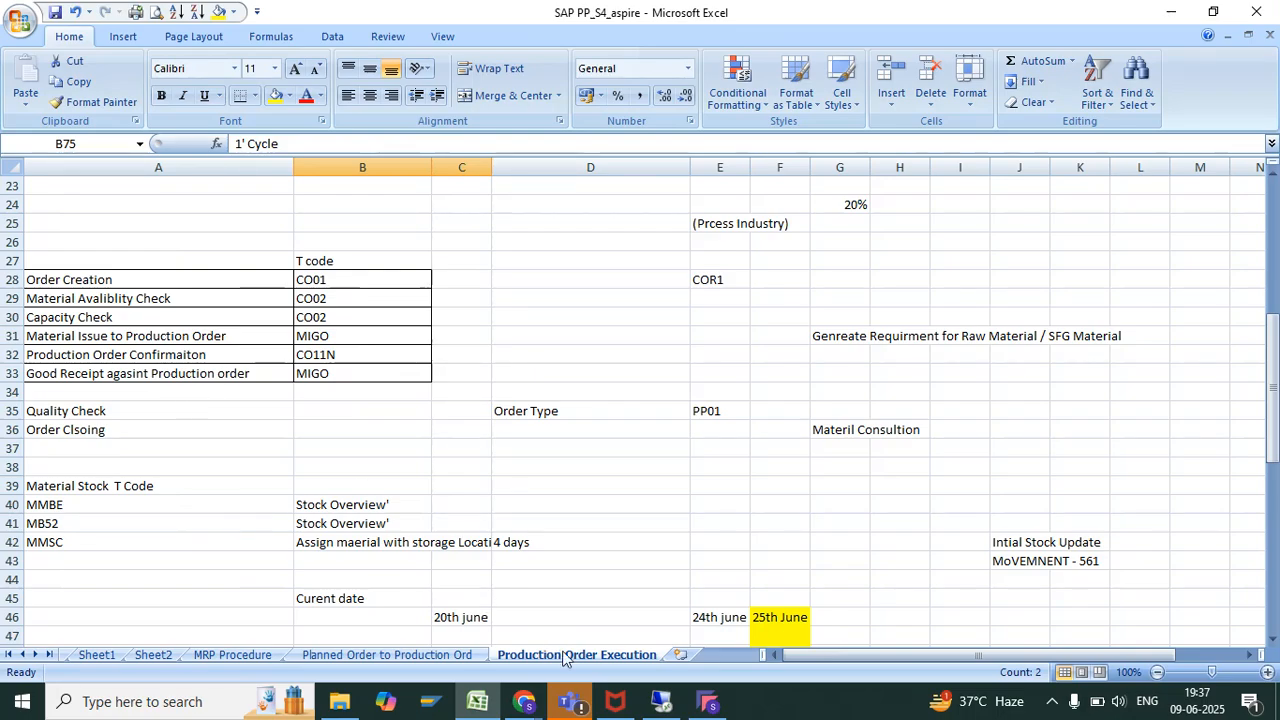
Switch to SAP and load the CO11N time ticket for operation 0010 of the copied production order
{"action": "left_click", "coordinate": [661, 702]}
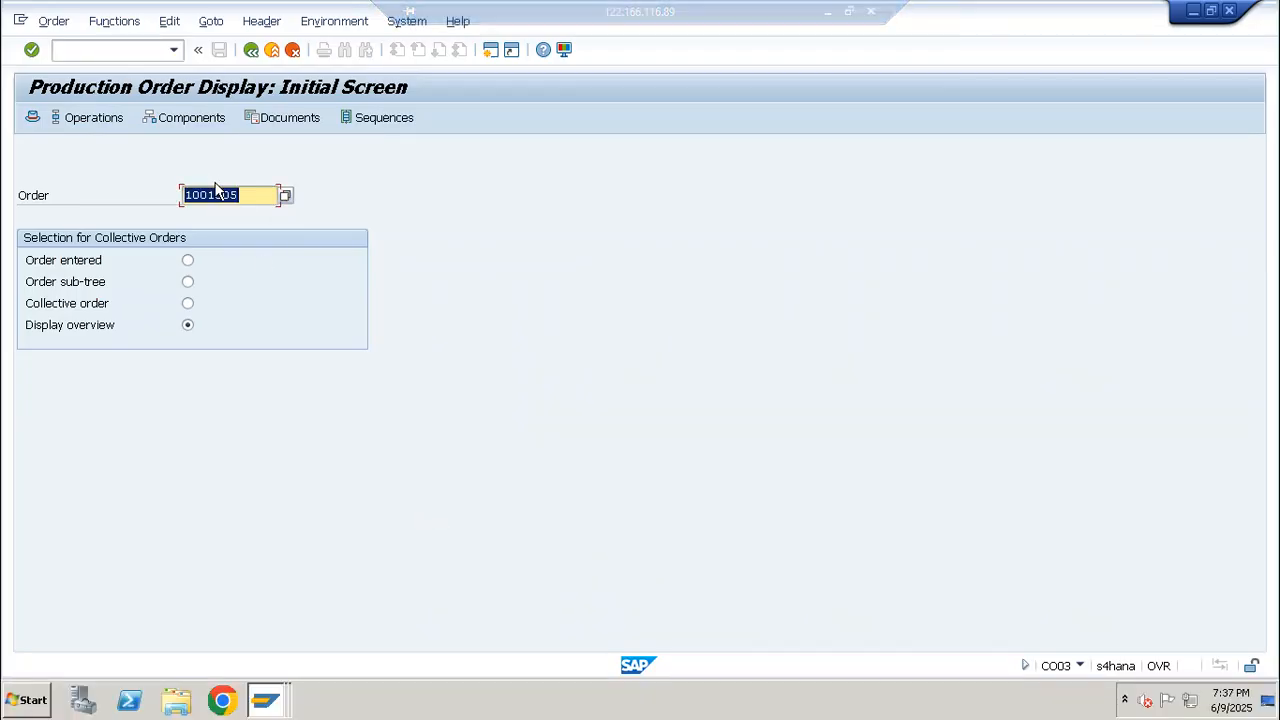
{"action": "left_click", "coordinate": [131, 47]}
{"action": "type", "text": "/nco11n"}
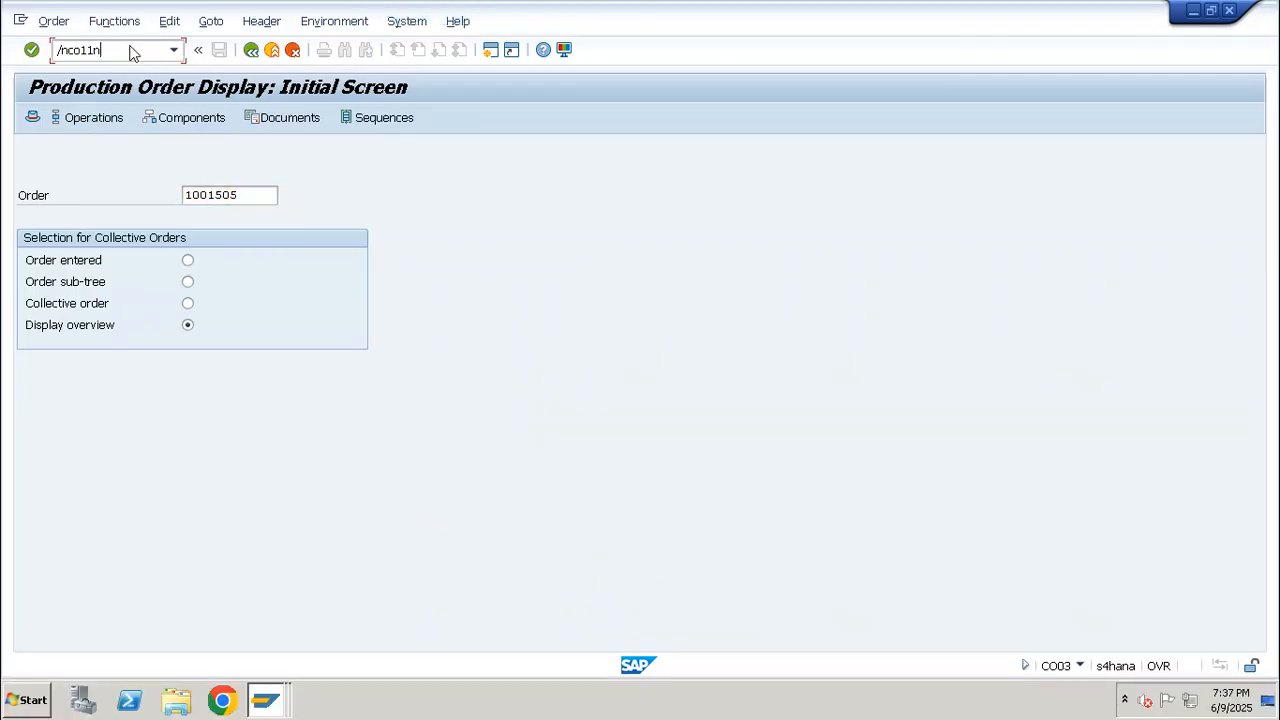
{"action": "key", "text": "Return"}
{"action": "key", "text": "Tab"}
{"action": "type", "text": "1001505"}
{"action": "key", "text": "Tab"}
{"action": "type", "text": "0010"}
{"action": "key", "text": "Return"}
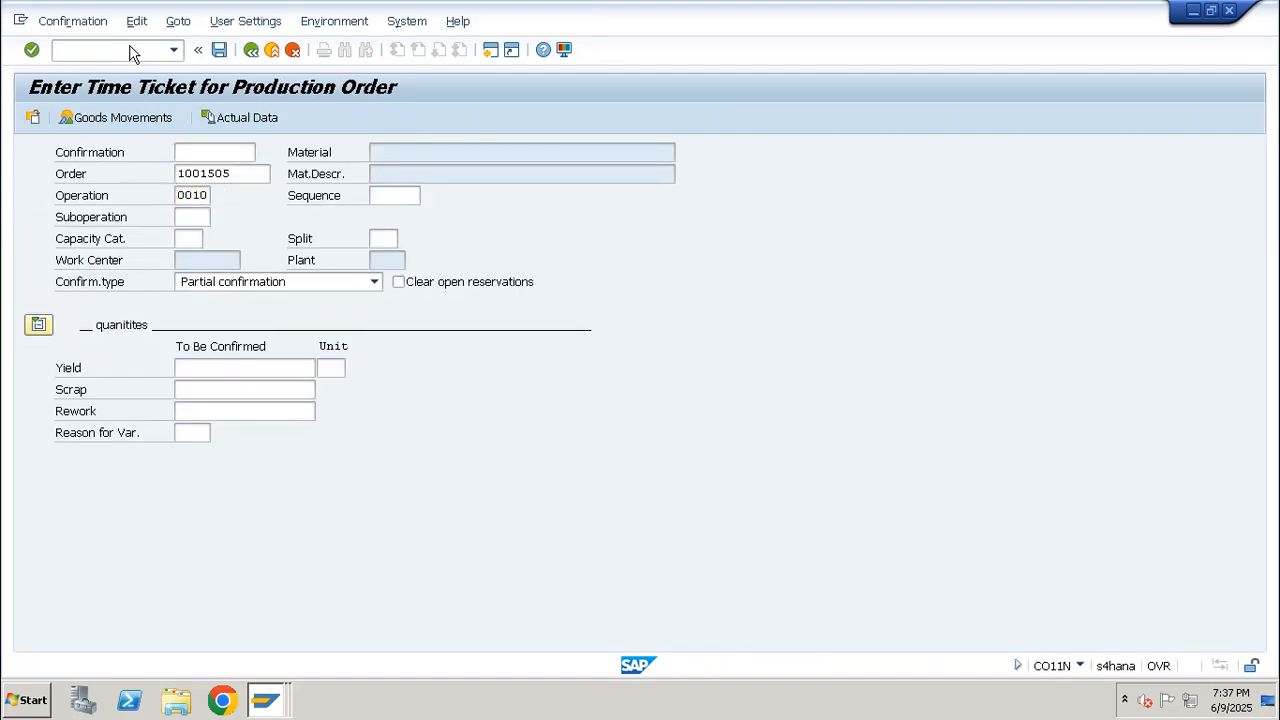
Display the header of the earlier Cycle Assembly production order in CO03 and check its total and delivered quantities
{"action": "left_click", "coordinate": [133, 50]}
{"action": "type", "text": "/nco03"}
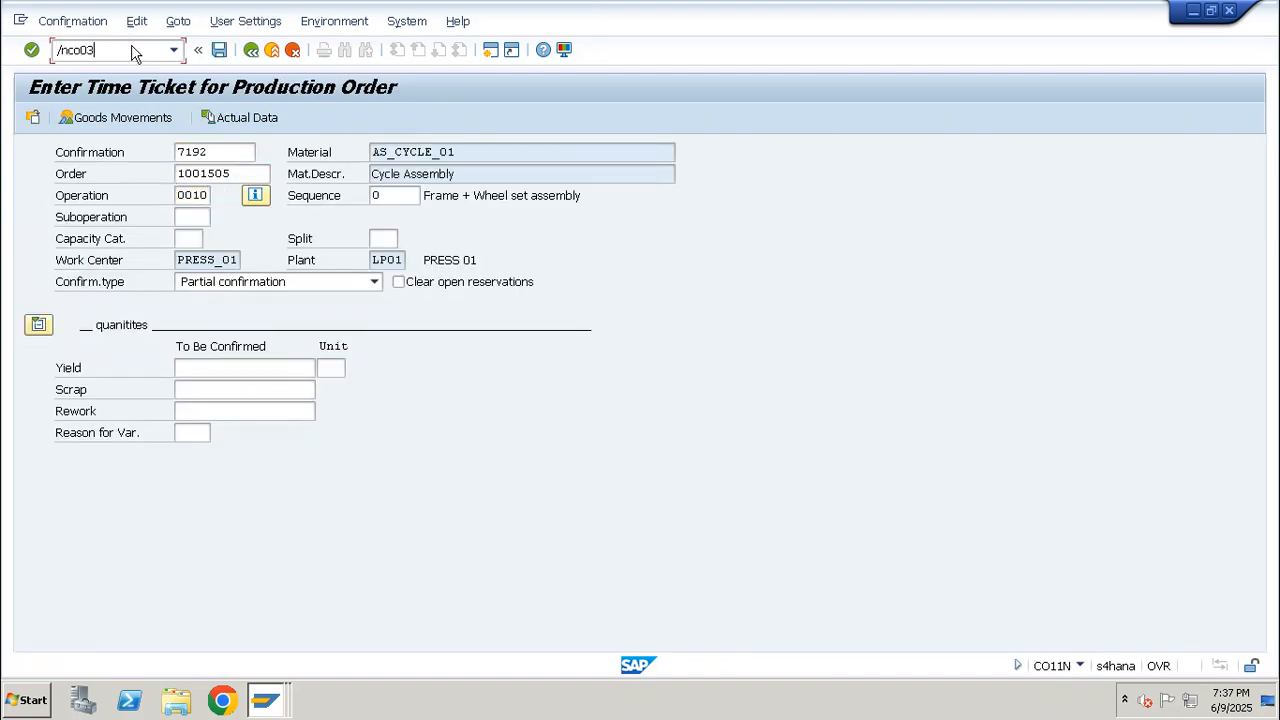
{"action": "key", "text": "Return"}
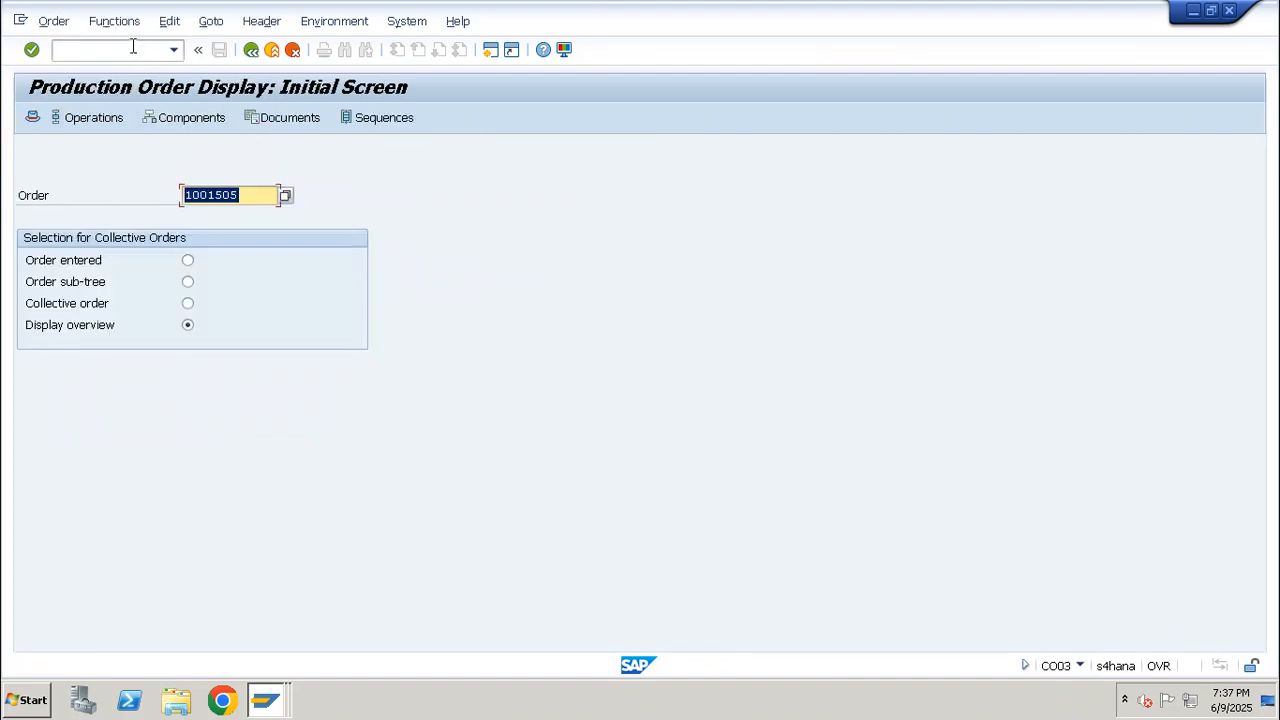
{"action": "key", "text": "BackSpace"}
{"action": "key", "text": "Down"}
{"action": "key", "text": "Down"}
{"action": "key", "text": "Return"}
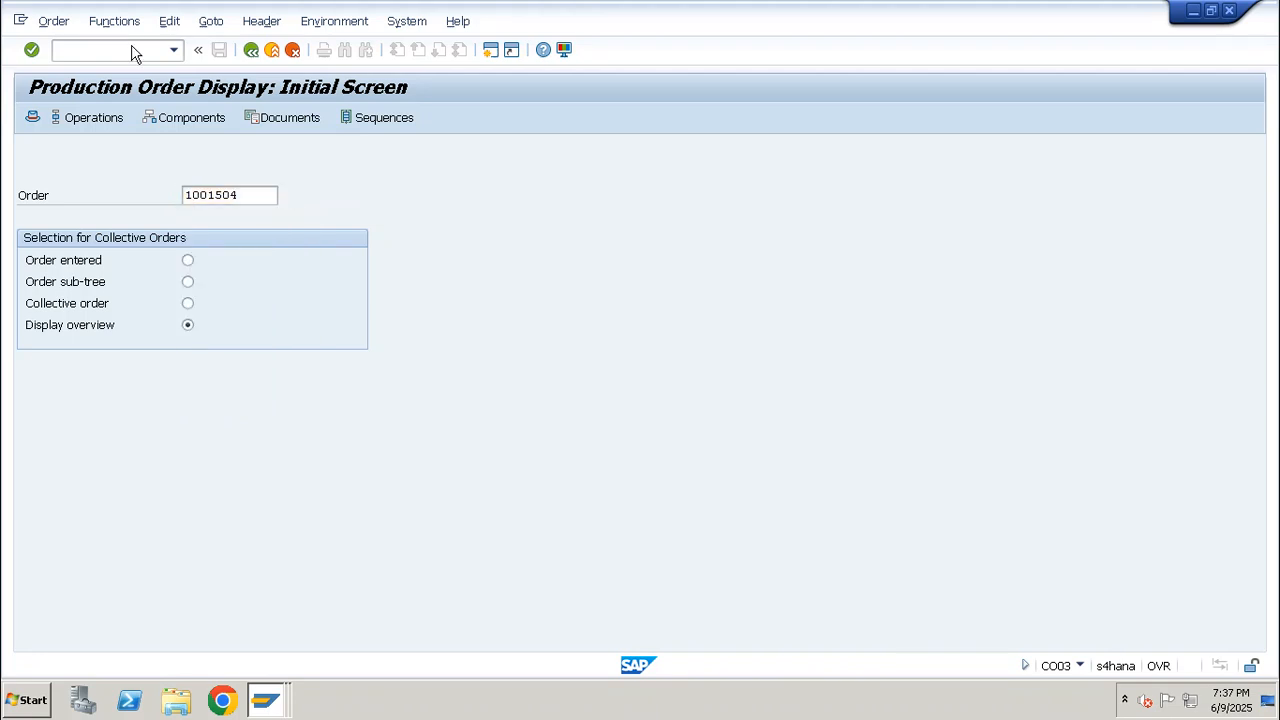
{"action": "key", "text": "Return"}
{"action": "left_click_drag", "start_coordinate": [204, 155], "coordinate": [96, 170]}
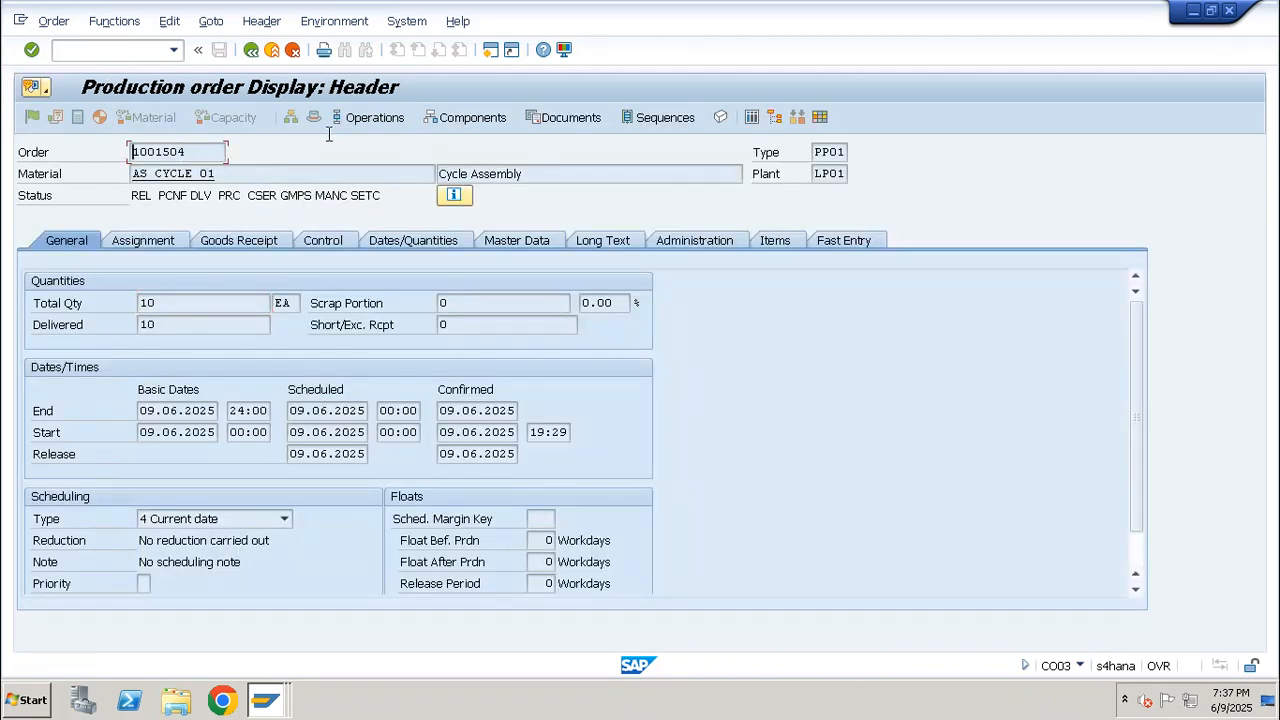
{"action": "left_click_drag", "start_coordinate": [159, 303], "coordinate": [117, 330]}
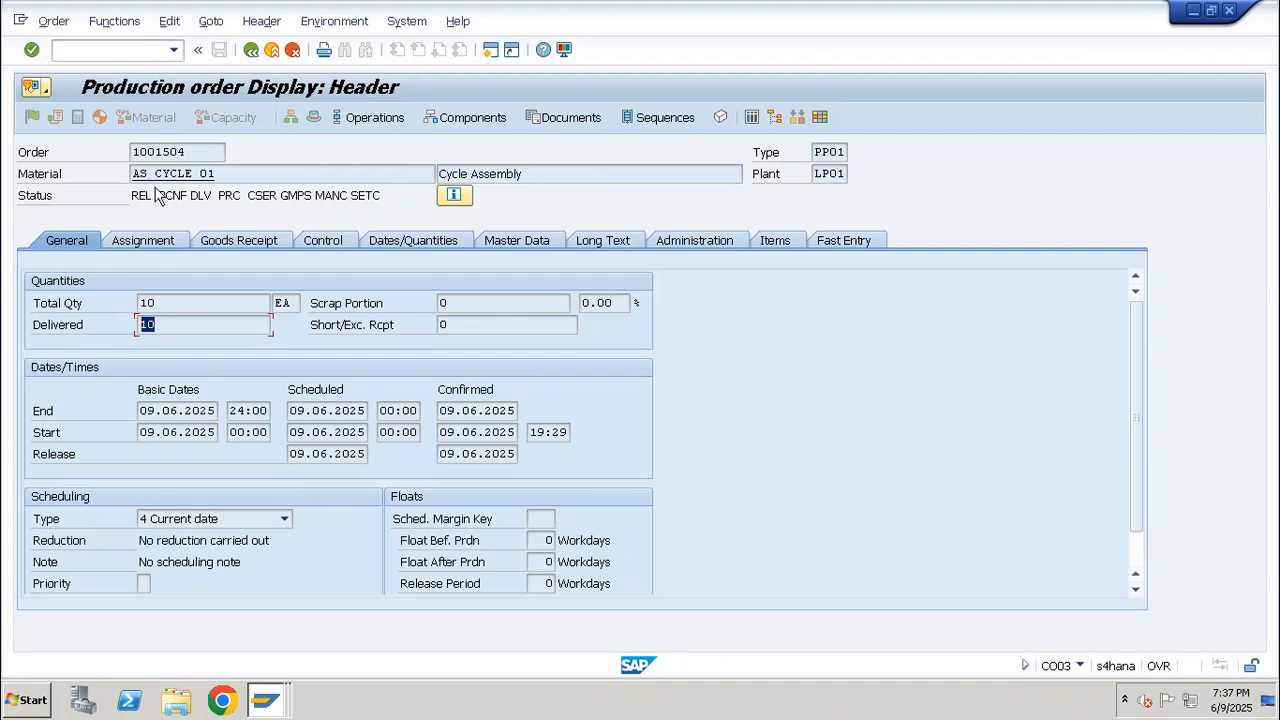
Start creating a production order without material in CO07 for plant LP01 with rework order type YBW1
{"action": "left_click", "coordinate": [128, 50]}
{"action": "key", "text": "Return"}
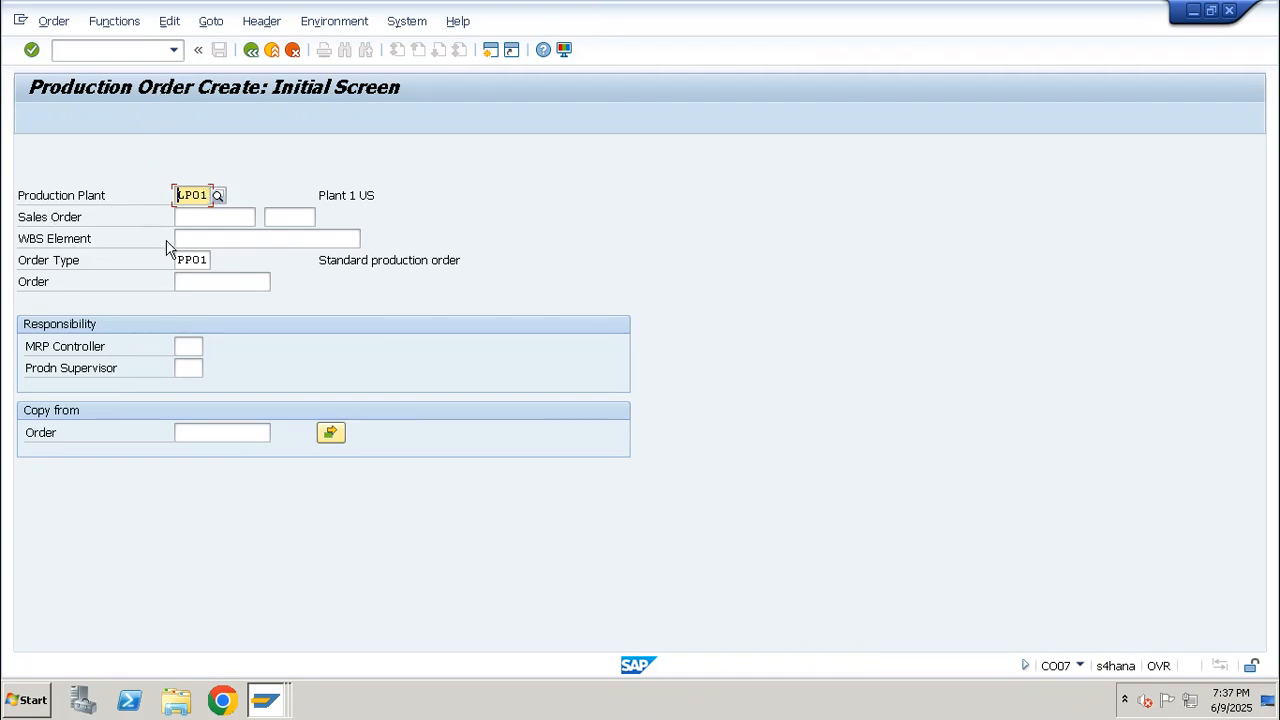
{"action": "left_click_drag", "start_coordinate": [209, 194], "coordinate": [157, 197]}
{"action": "left_click_drag", "start_coordinate": [208, 266], "coordinate": [145, 268]}
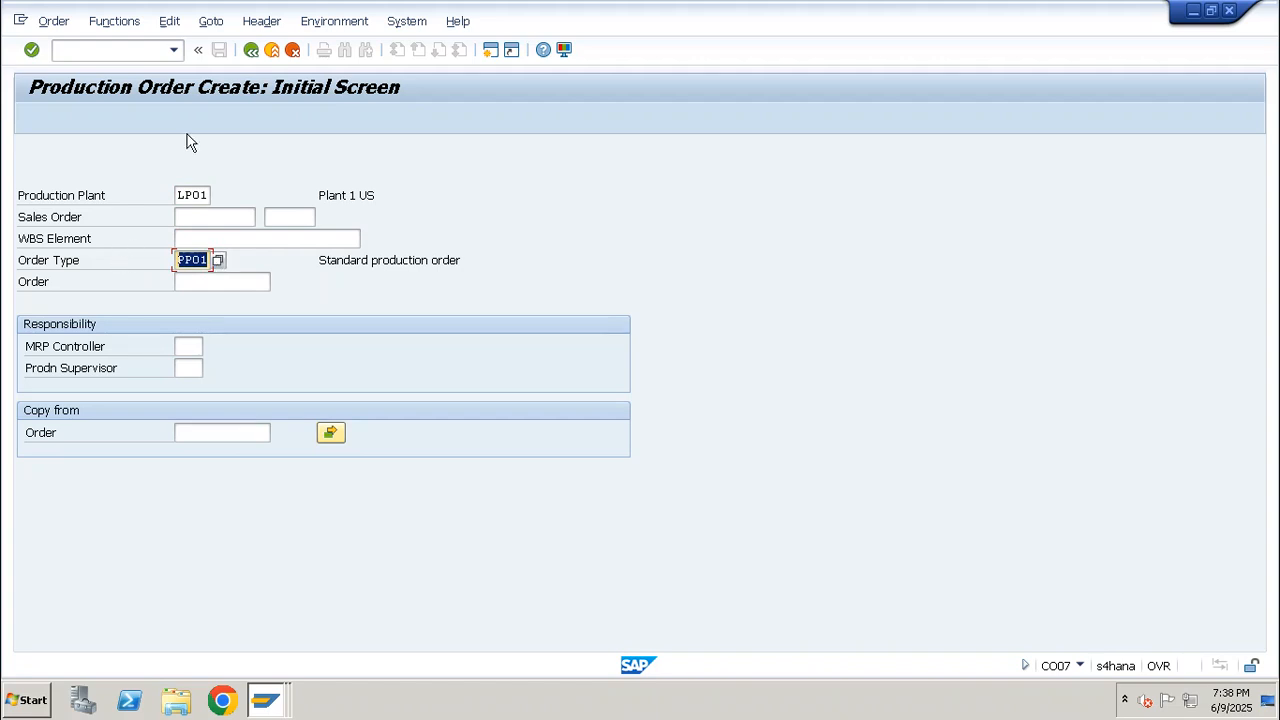
{"action": "left_click", "coordinate": [218, 259]}
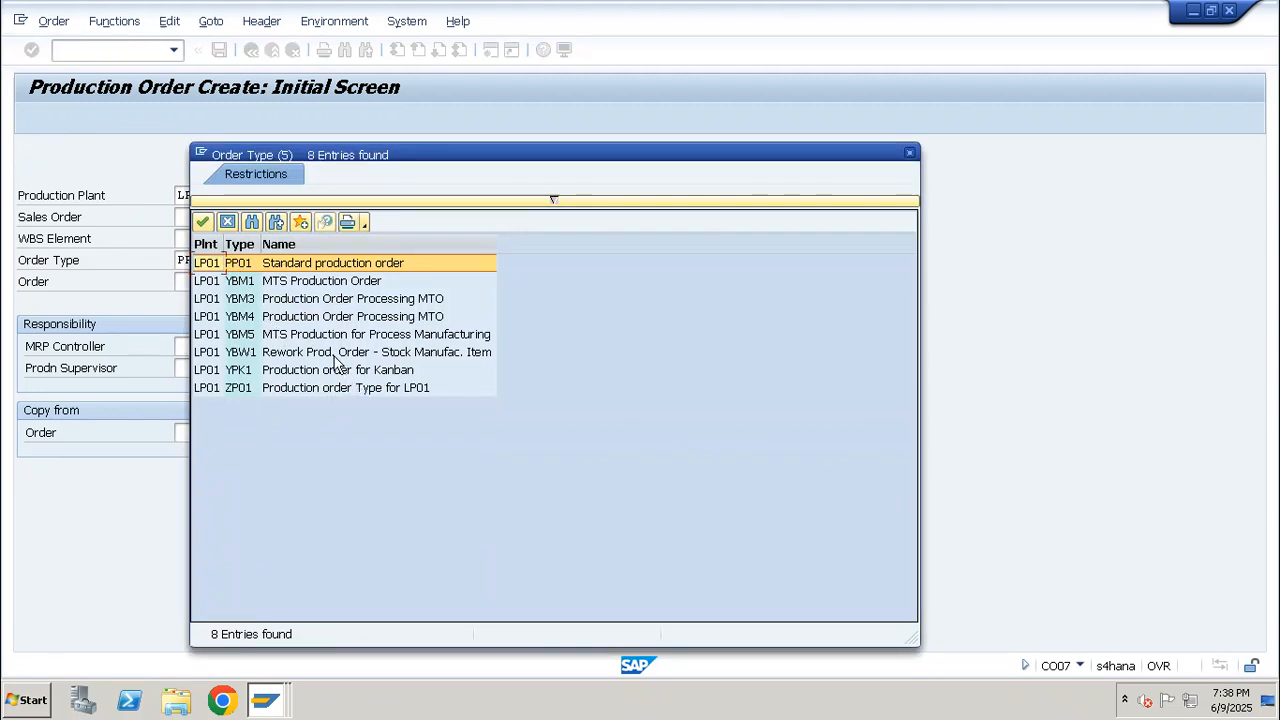
{"action": "double_click", "coordinate": [276, 352]}
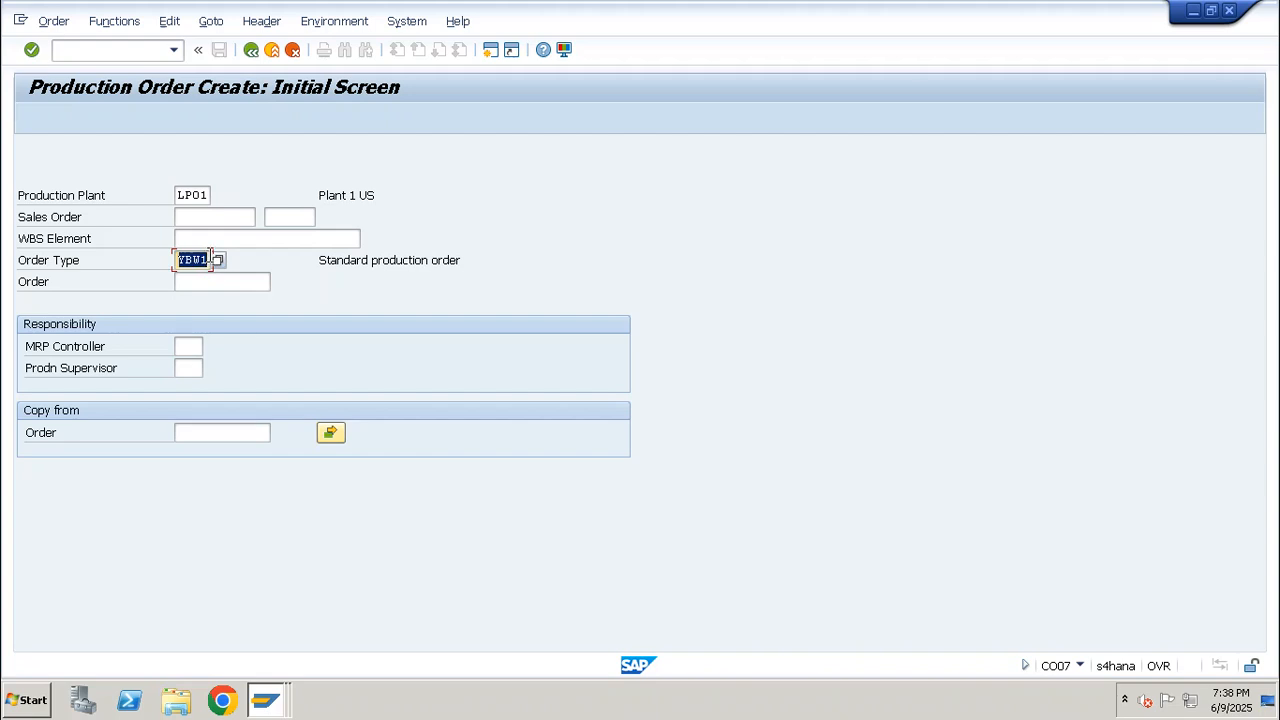
{"action": "key", "text": "Return"}
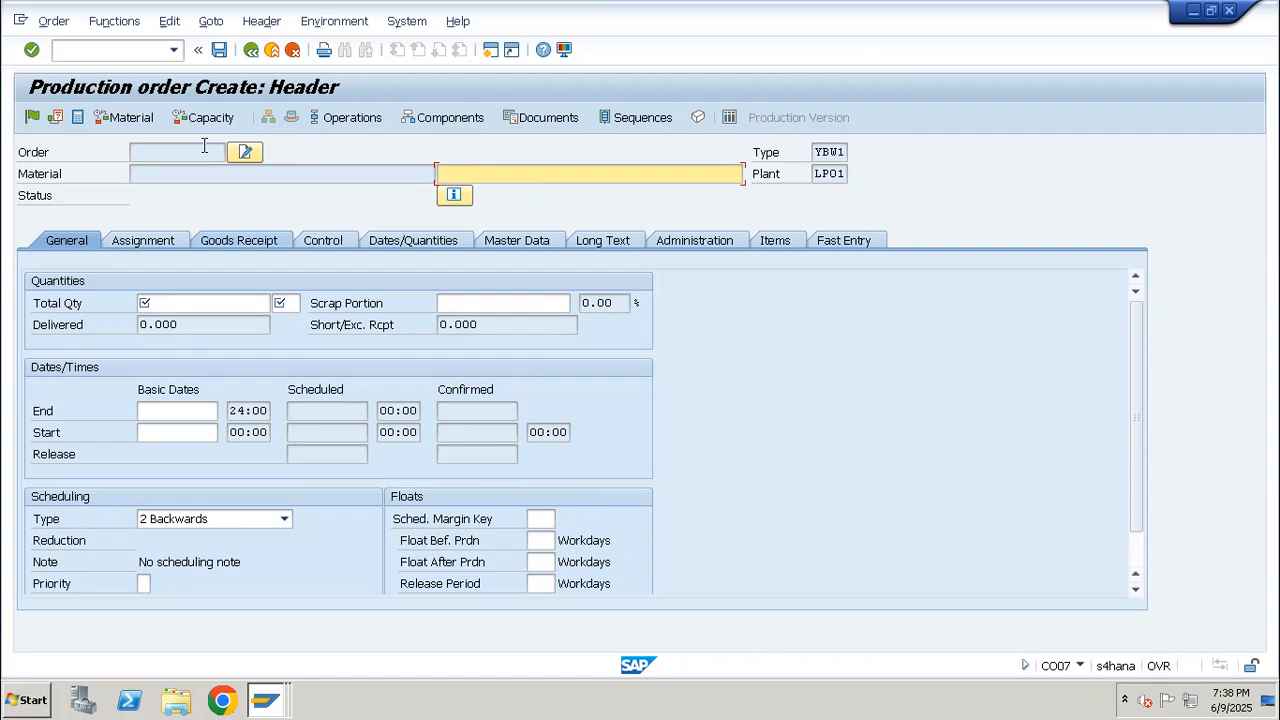
Enter the order description "Rework Order 'CYcle" followed by the original production order's number
{"action": "left_click", "coordinate": [180, 173]}
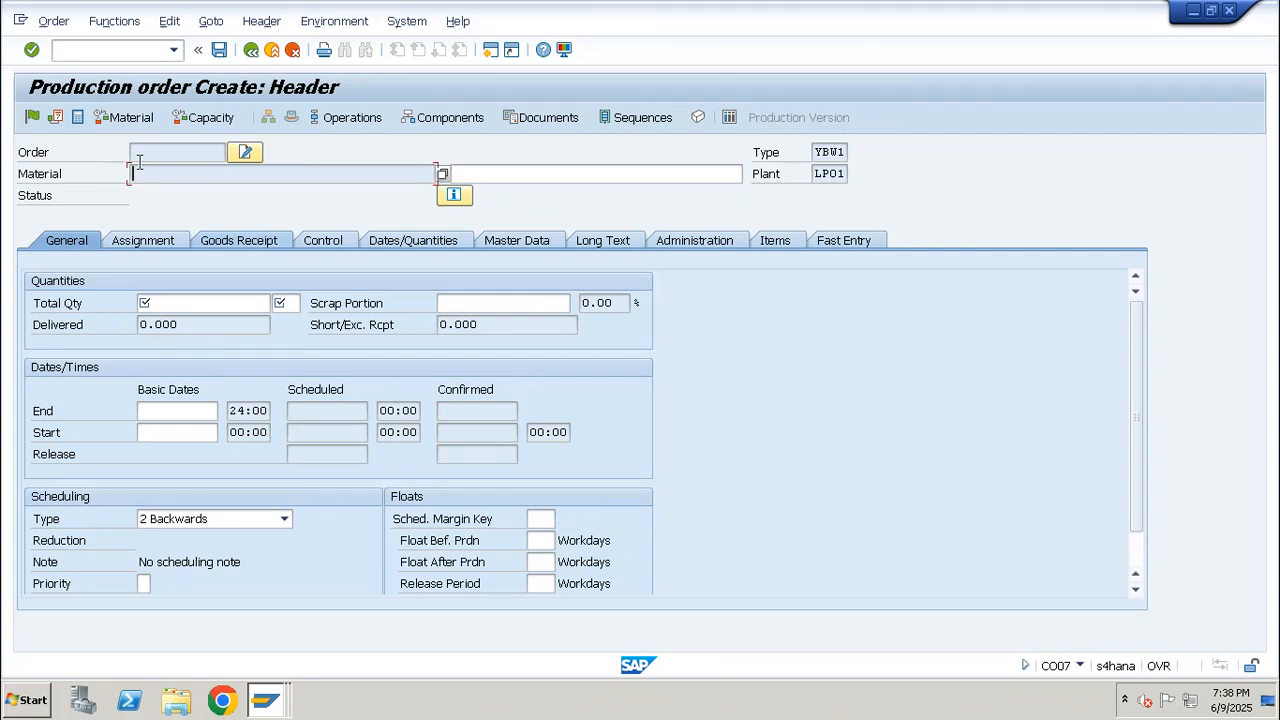
{"action": "left_click", "coordinate": [518, 175]}
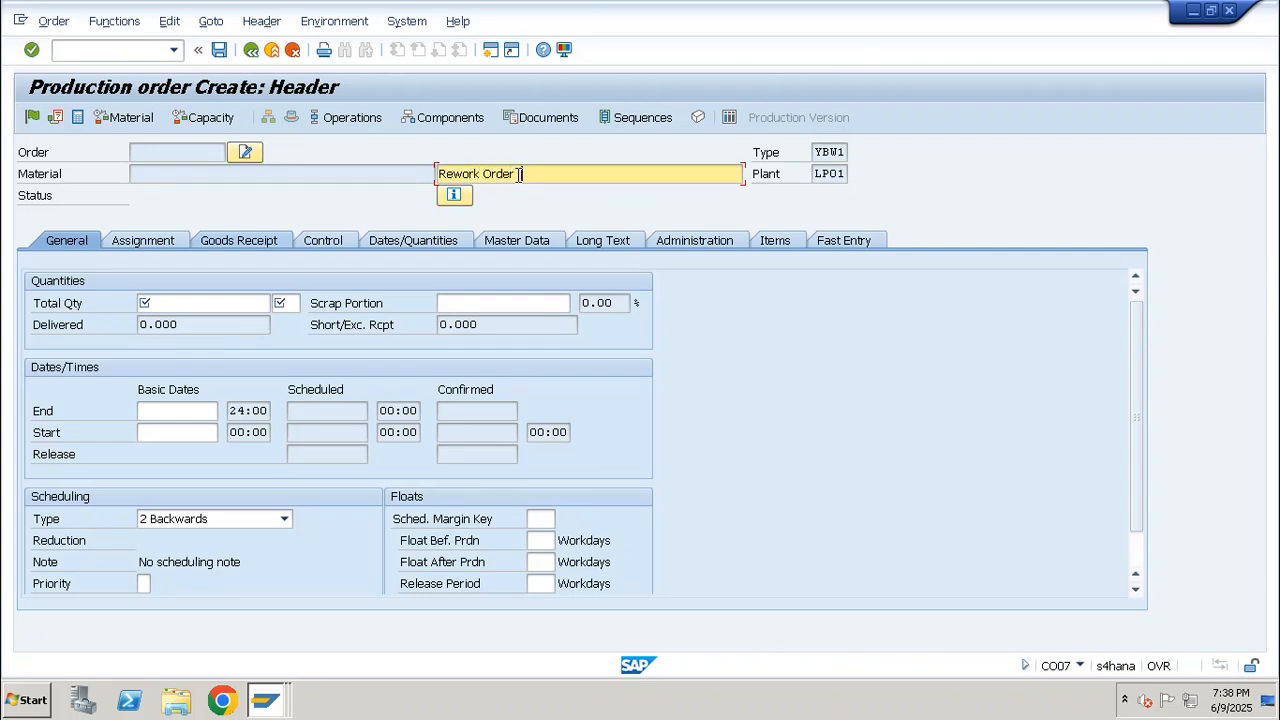
{"action": "type", "text": "1001504"}
{"action": "left_click_drag", "start_coordinate": [621, 172], "coordinate": [563, 183]}
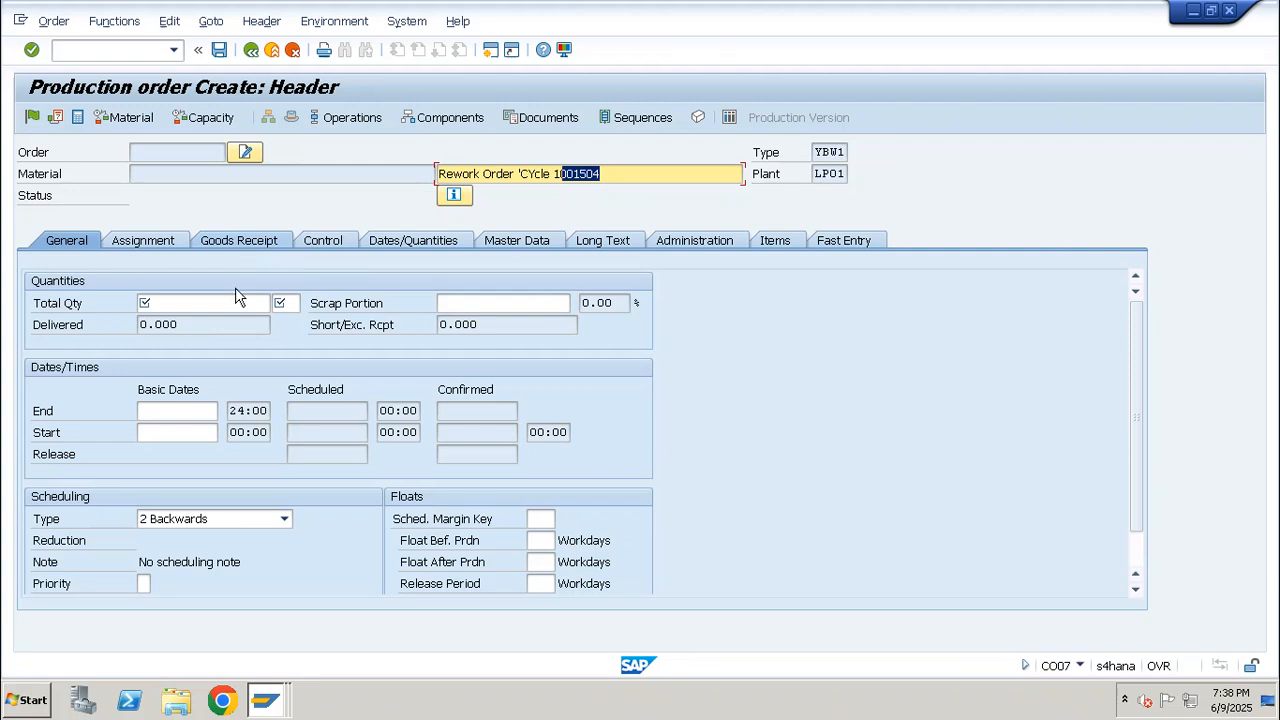
Set the rework order's total quantity to 1 with unit EA
{"action": "left_click", "coordinate": [213, 304]}
{"action": "type", "text": "1"}
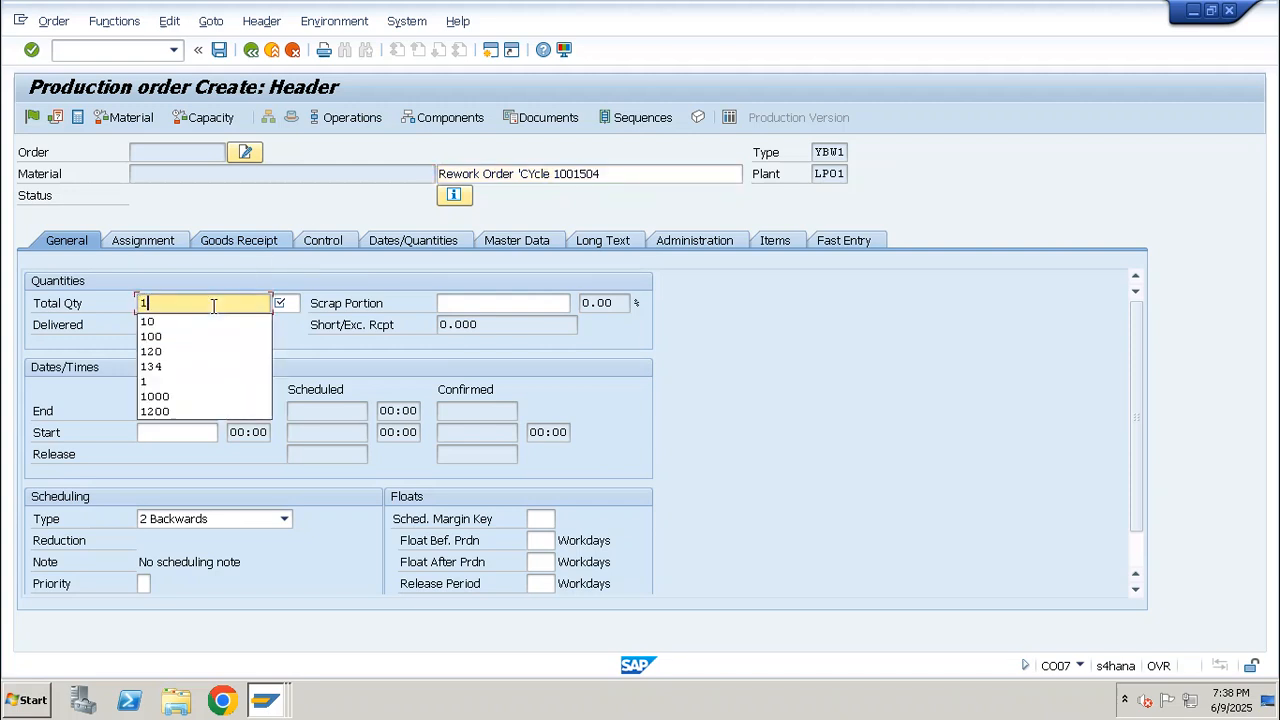
{"action": "left_click", "coordinate": [285, 302]}
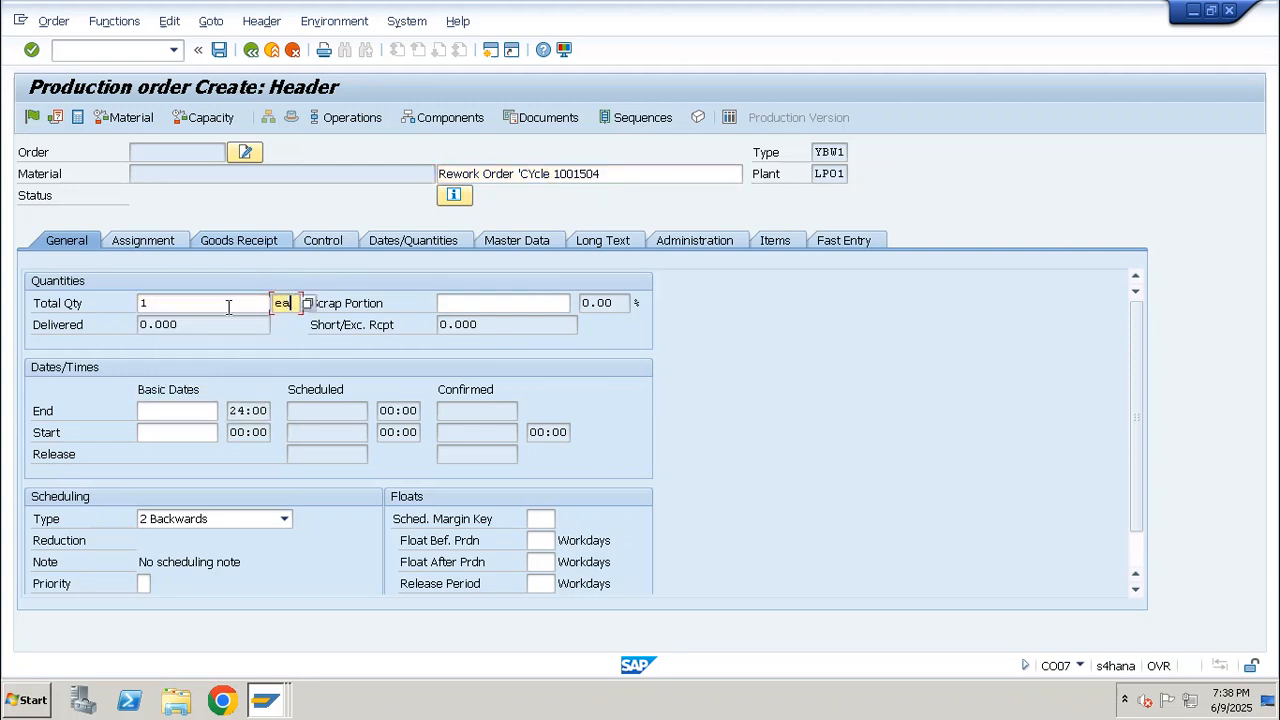
{"action": "key", "text": "Return"}
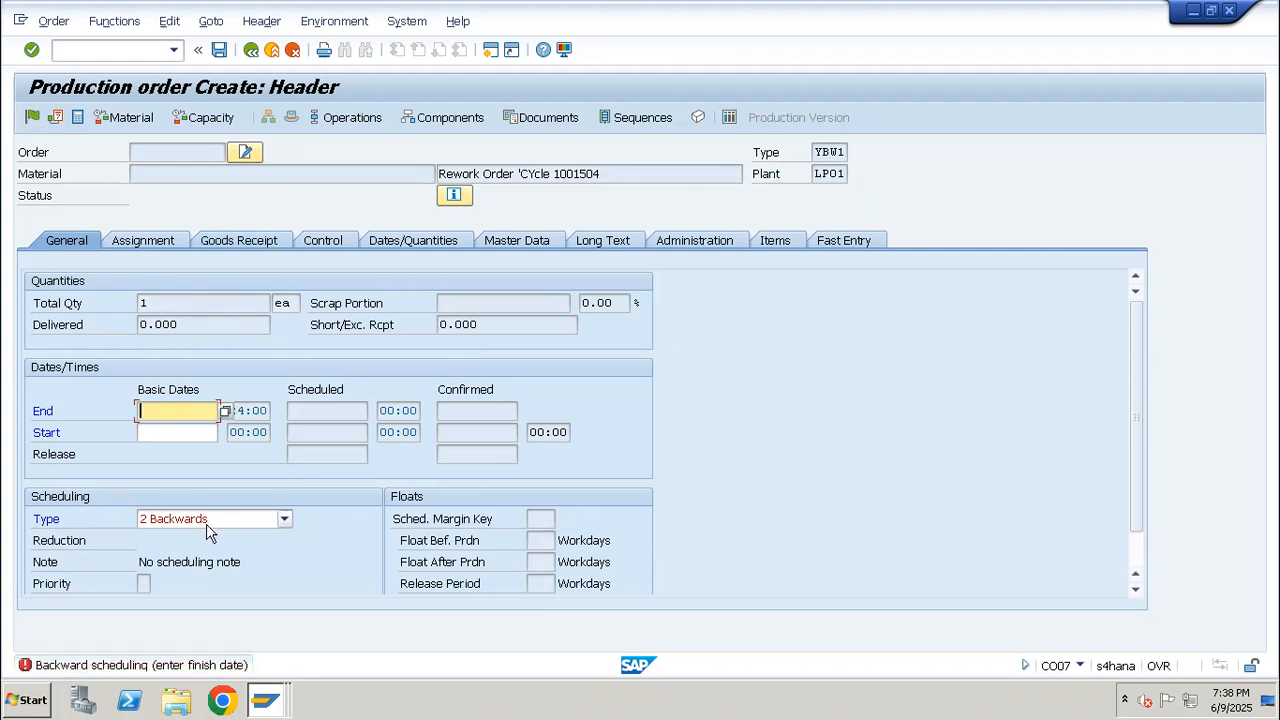
Set the scheduling type to 4 Current date, save the order, and highlight the actual settlement label on the settlement rule overview
{"action": "left_click", "coordinate": [206, 519]}
{"action": "left_click", "coordinate": [197, 586]}
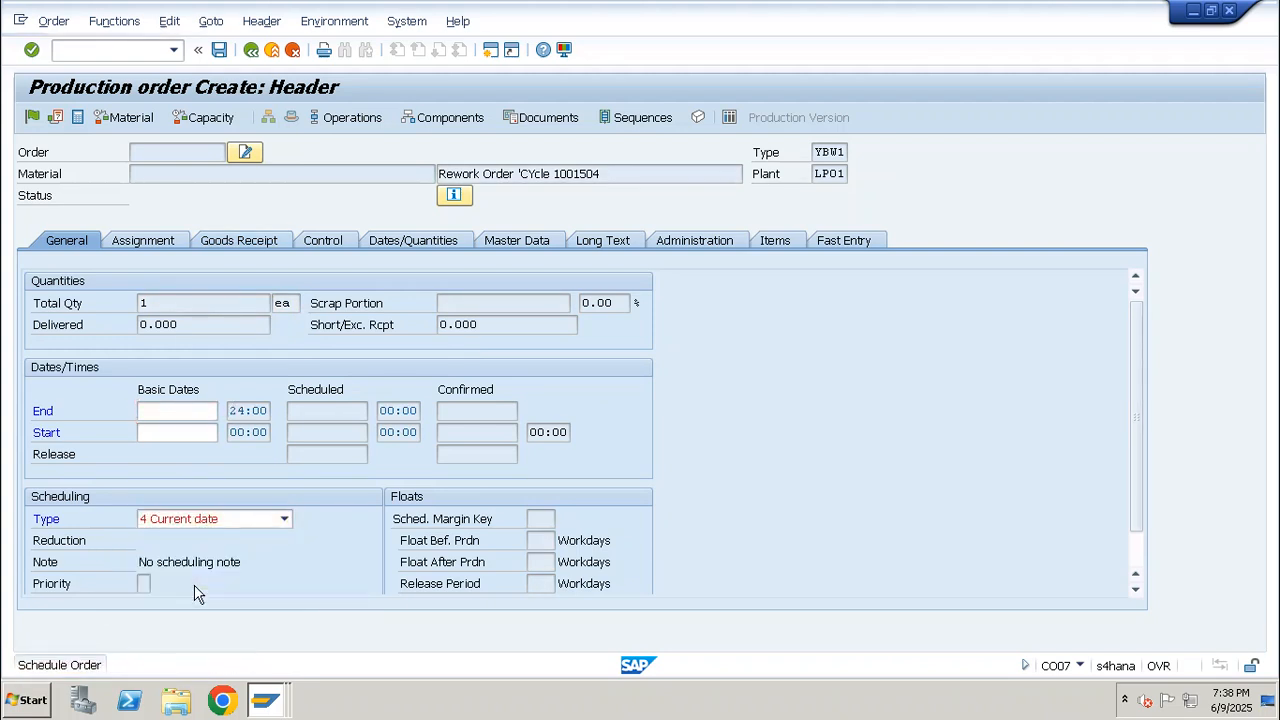
{"action": "key", "text": "ctrl+s"}
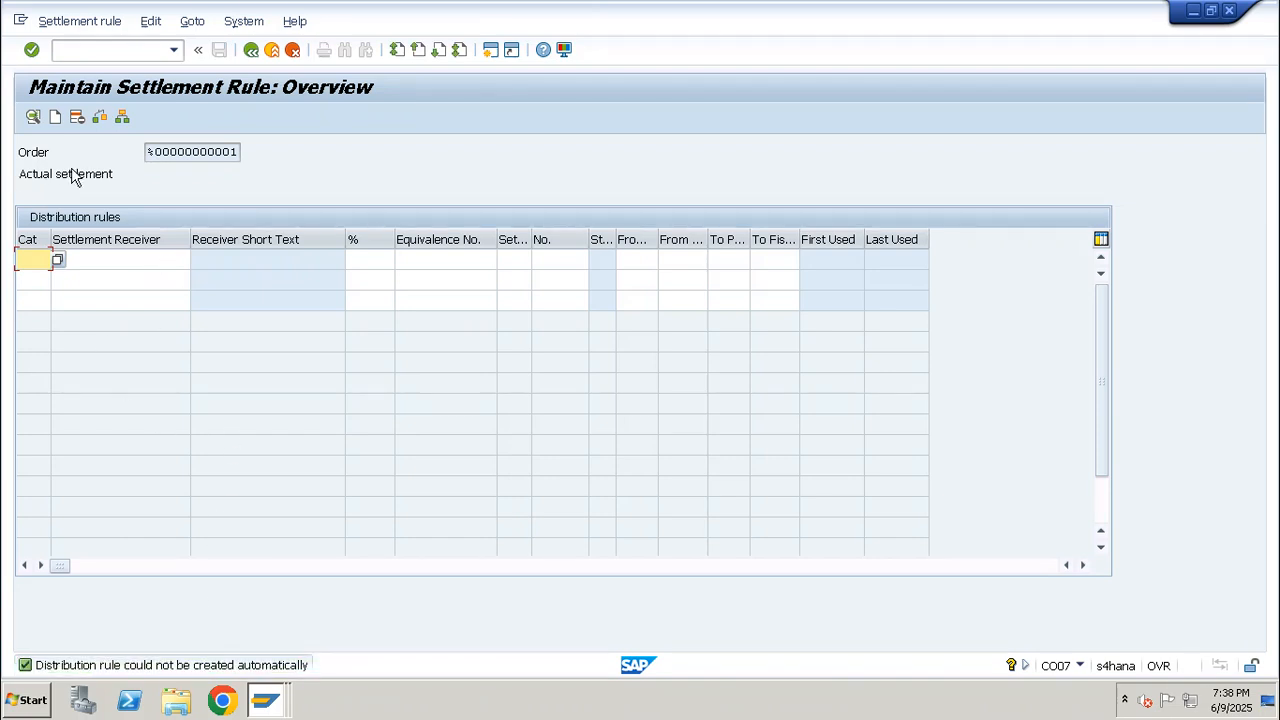
{"action": "left_click_drag", "start_coordinate": [114, 175], "coordinate": [10, 178]}
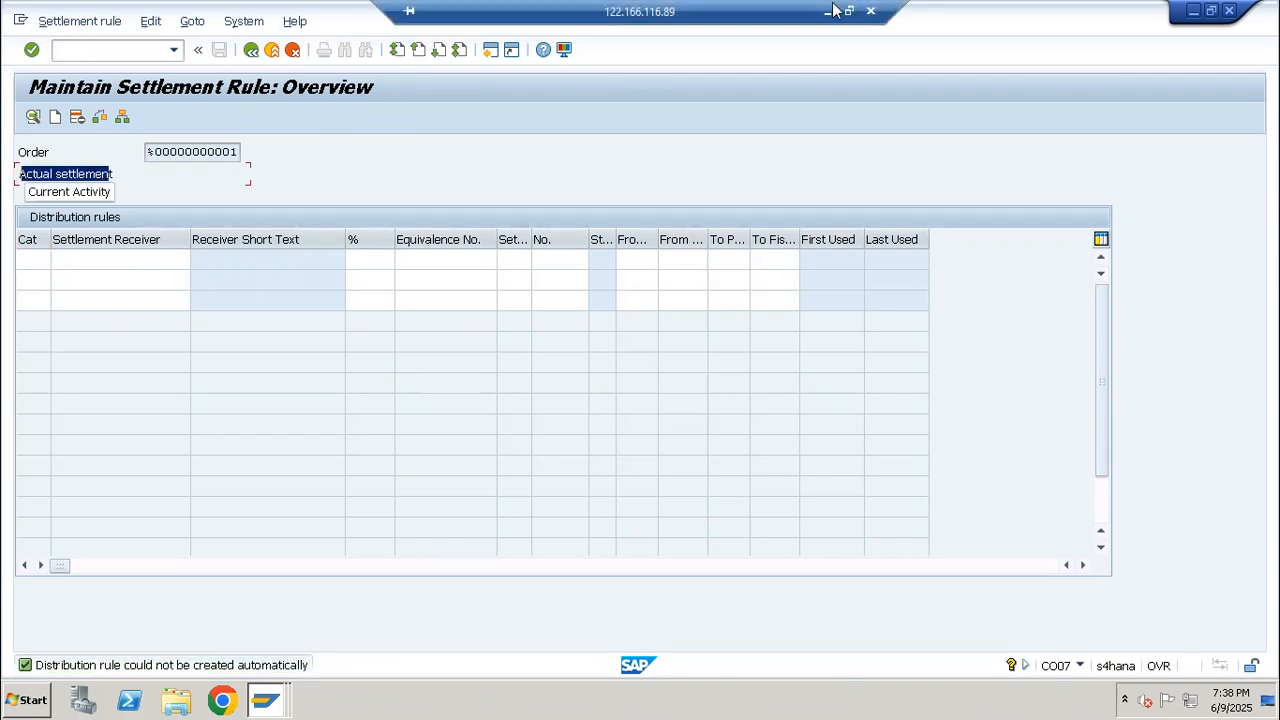
Switch to the Excel notes and enter "Parent Order" in cell D76 under the rework process
{"action": "left_click", "coordinate": [828, 12]}
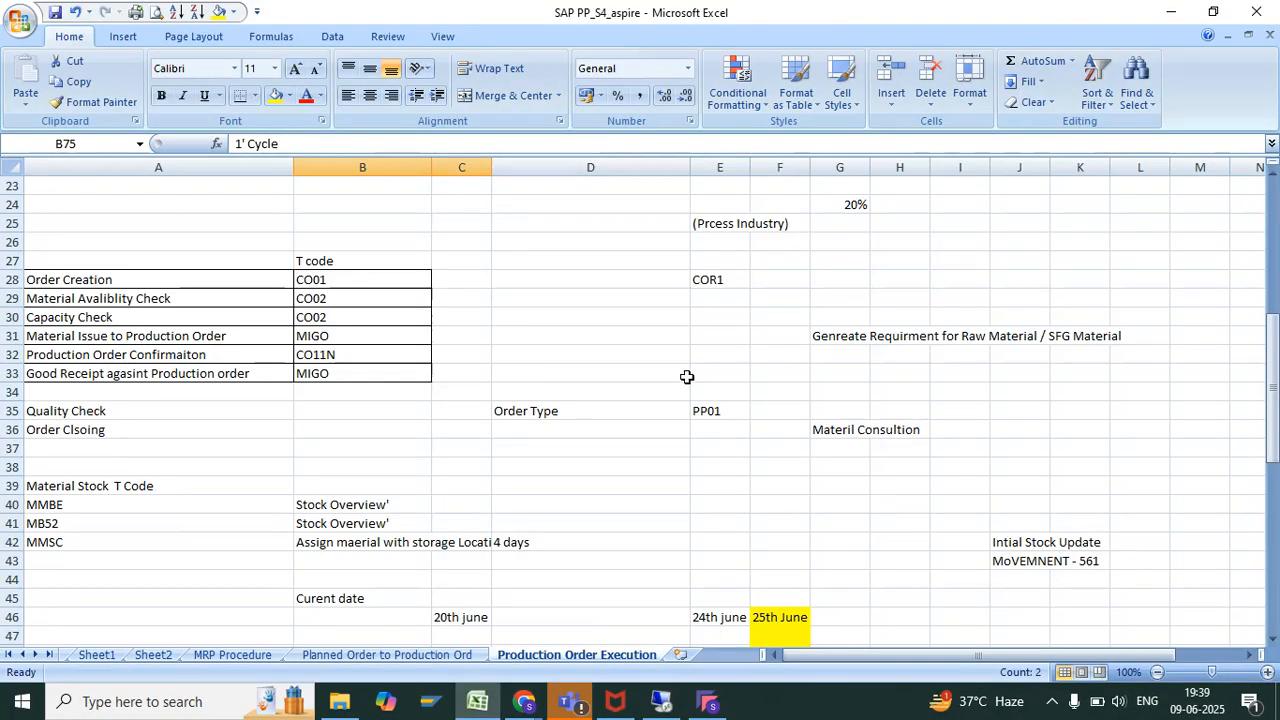
{"action": "scroll", "coordinate": [685, 440], "scroll_direction": "down", "scroll_amount": 5}
{"action": "scroll", "coordinate": [657, 514], "scroll_direction": "down", "scroll_amount": 6}
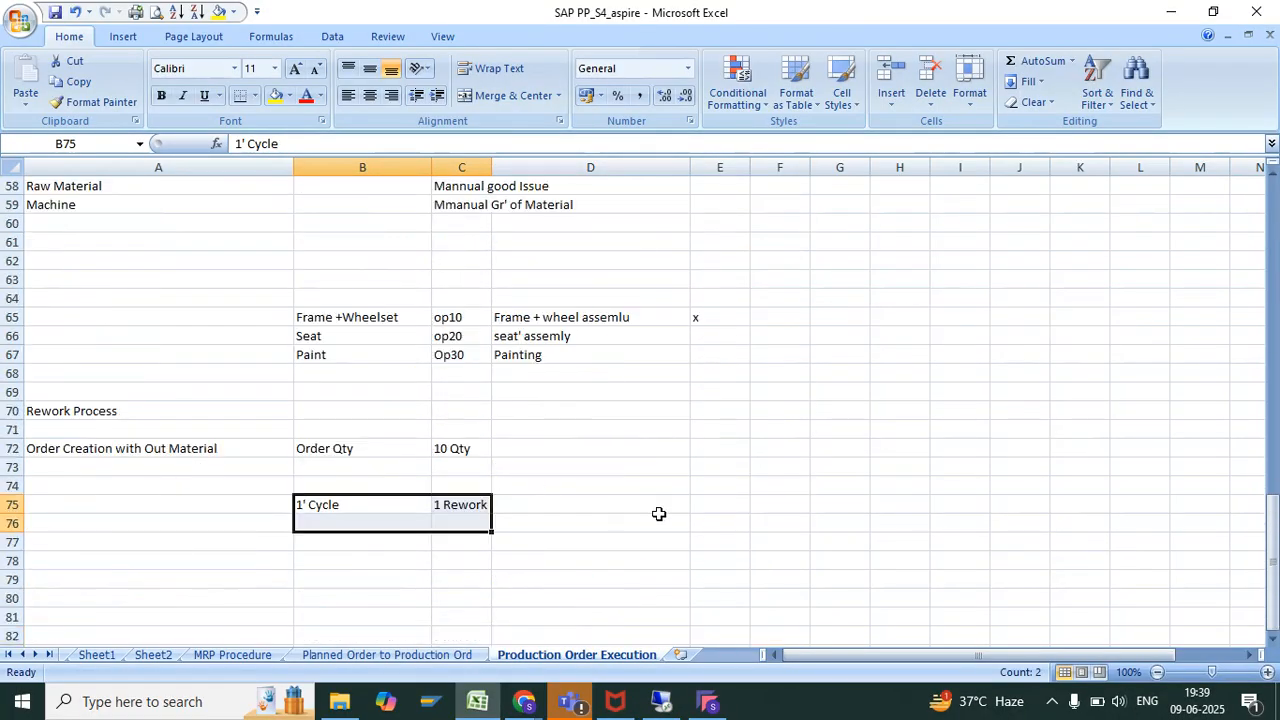
{"action": "left_click", "coordinate": [604, 530]}
{"action": "double_click", "coordinate": [605, 531]}
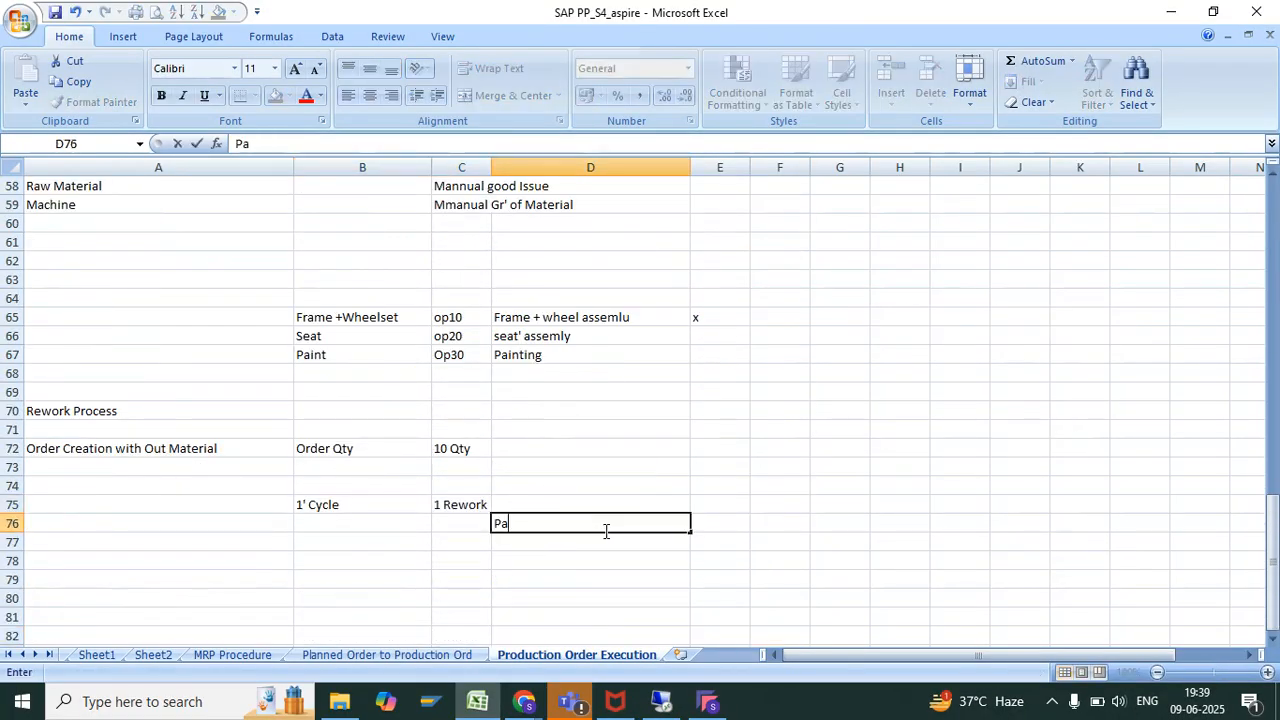
{"action": "type", "text": "Parent Order"}
{"action": "key", "text": "Return"}
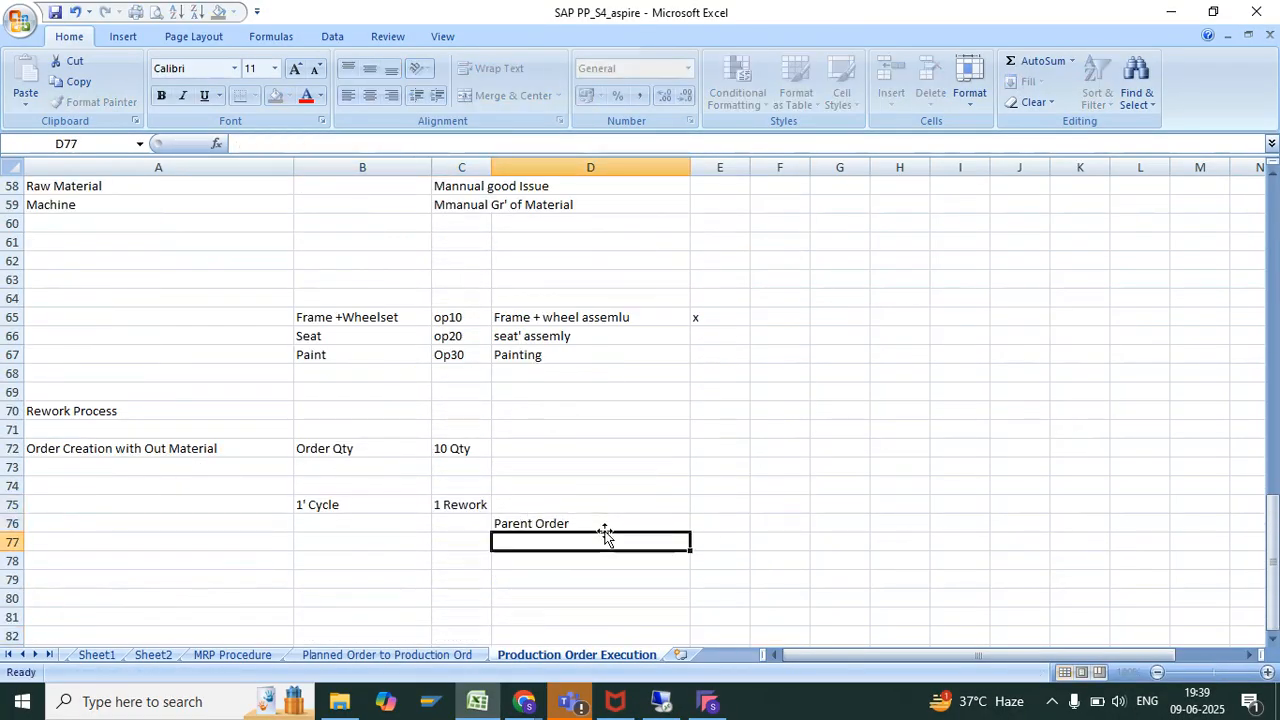
Enter "Rework Order" in cell D79, leaving two blank rows beneath the Parent Order entry
{"action": "key", "text": "Return"}
{"action": "key", "text": "Up"}
{"action": "type", "text": "R"}
{"action": "key", "text": "BackSpace"}
{"action": "key", "text": "Return"}
{"action": "key", "text": "Return"}
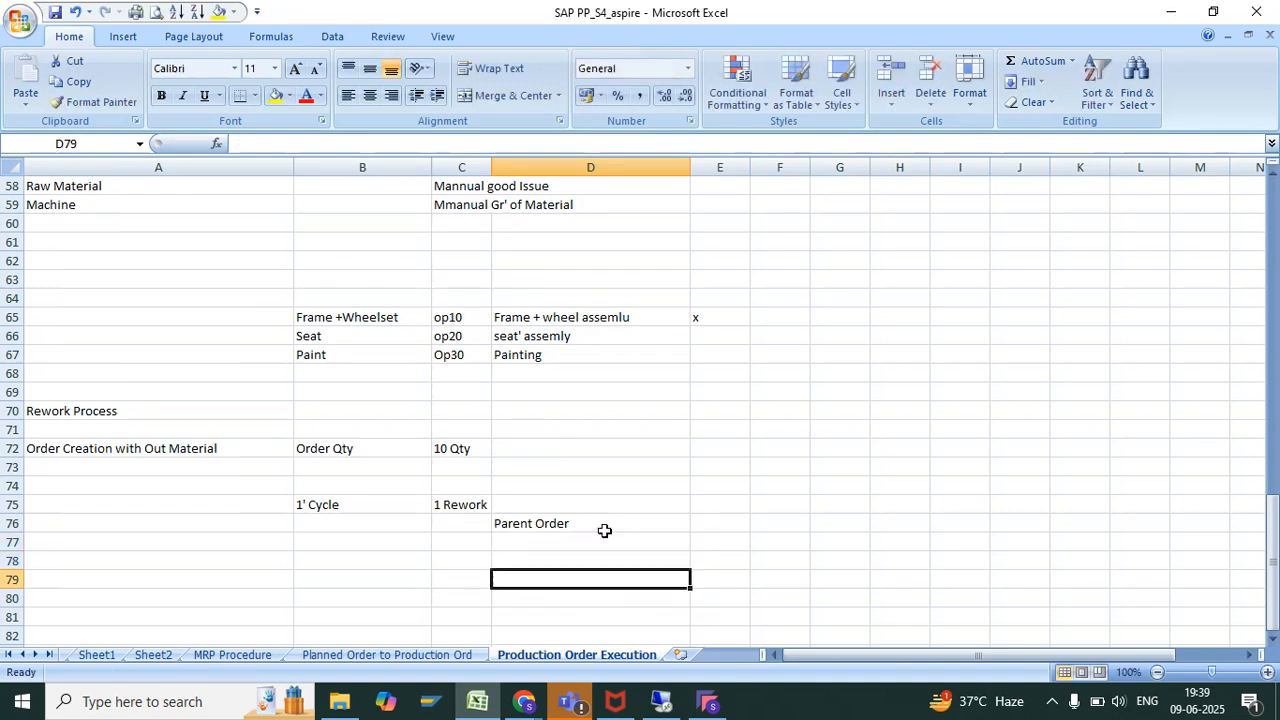
{"action": "type", "text": "Rework Order"}
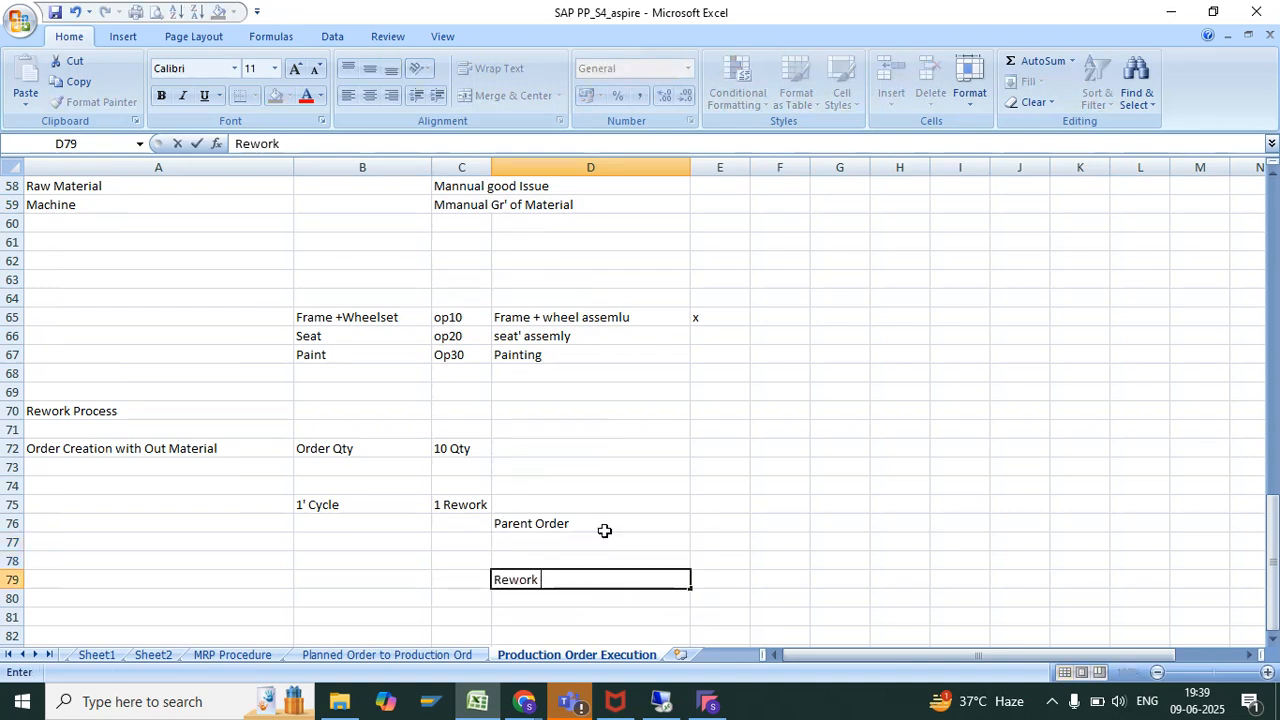
{"action": "key", "text": "Return"}
Fill in the Parent Order row with quantity 10 in E76, amount 1000 in F76 and INR in G76
{"action": "left_click", "coordinate": [710, 516]}
{"action": "type", "text": "10"}
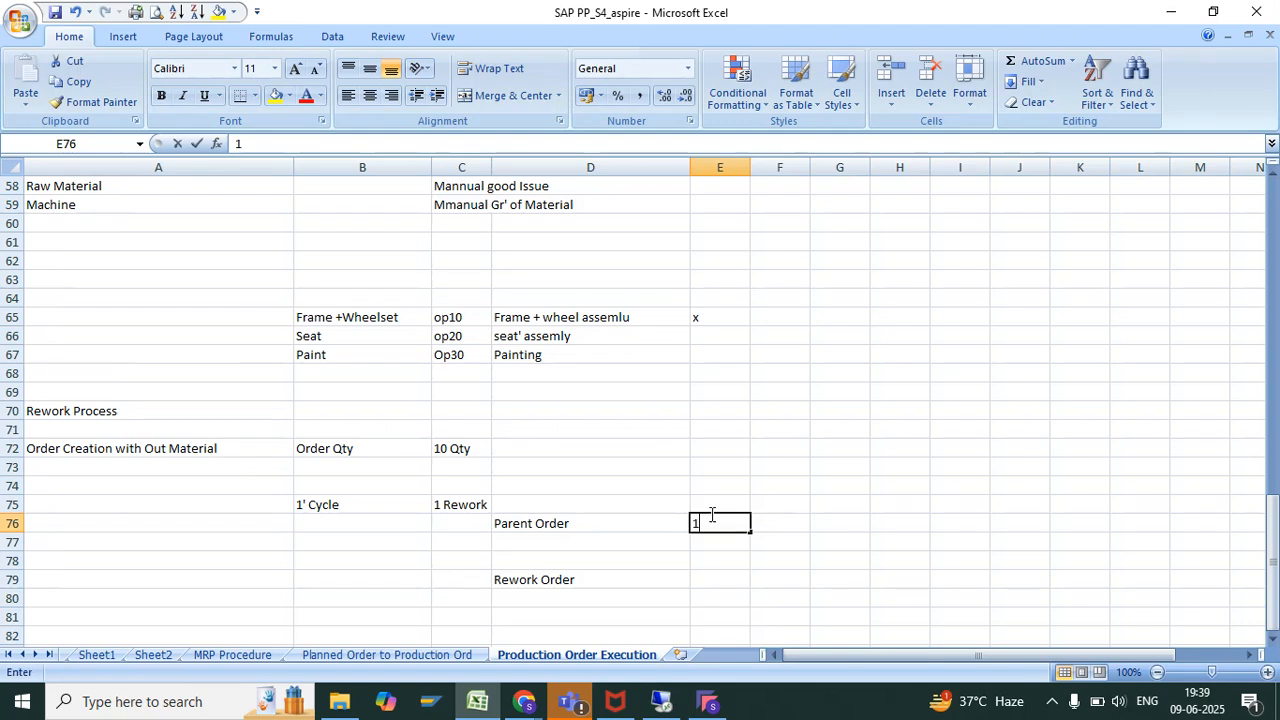
{"action": "key", "text": "Tab"}
{"action": "type", "text": "100 nr"}
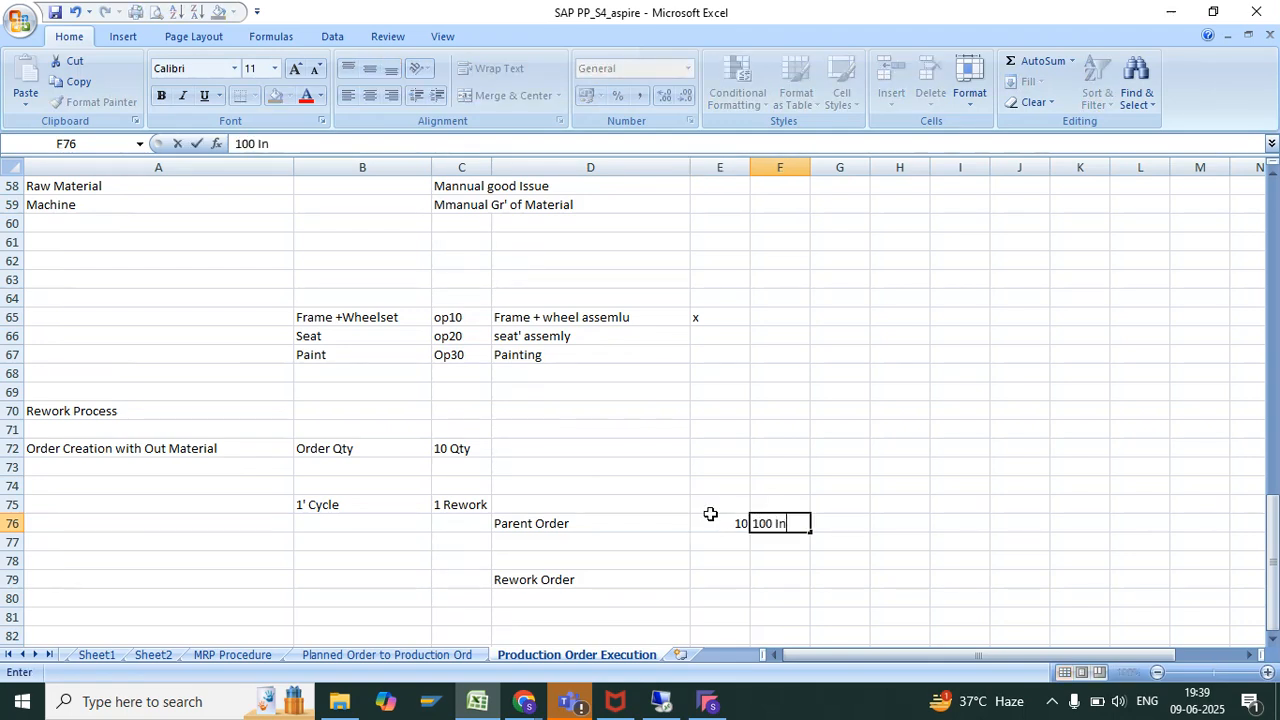
{"action": "key", "text": "Return"}
{"action": "left_click", "coordinate": [780, 524]}
{"action": "key", "text": "Right"}
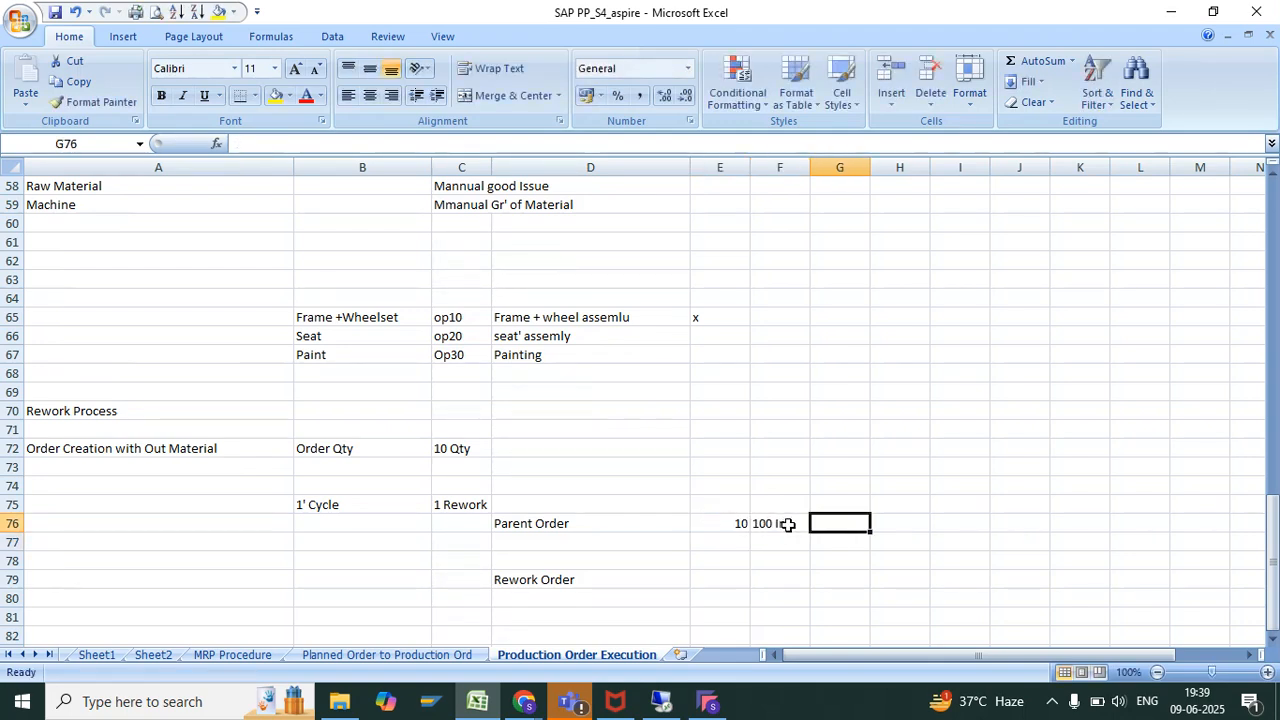
{"action": "left_click", "coordinate": [786, 524]}
{"action": "type", "text": "100"}
{"action": "key", "text": "Tab"}
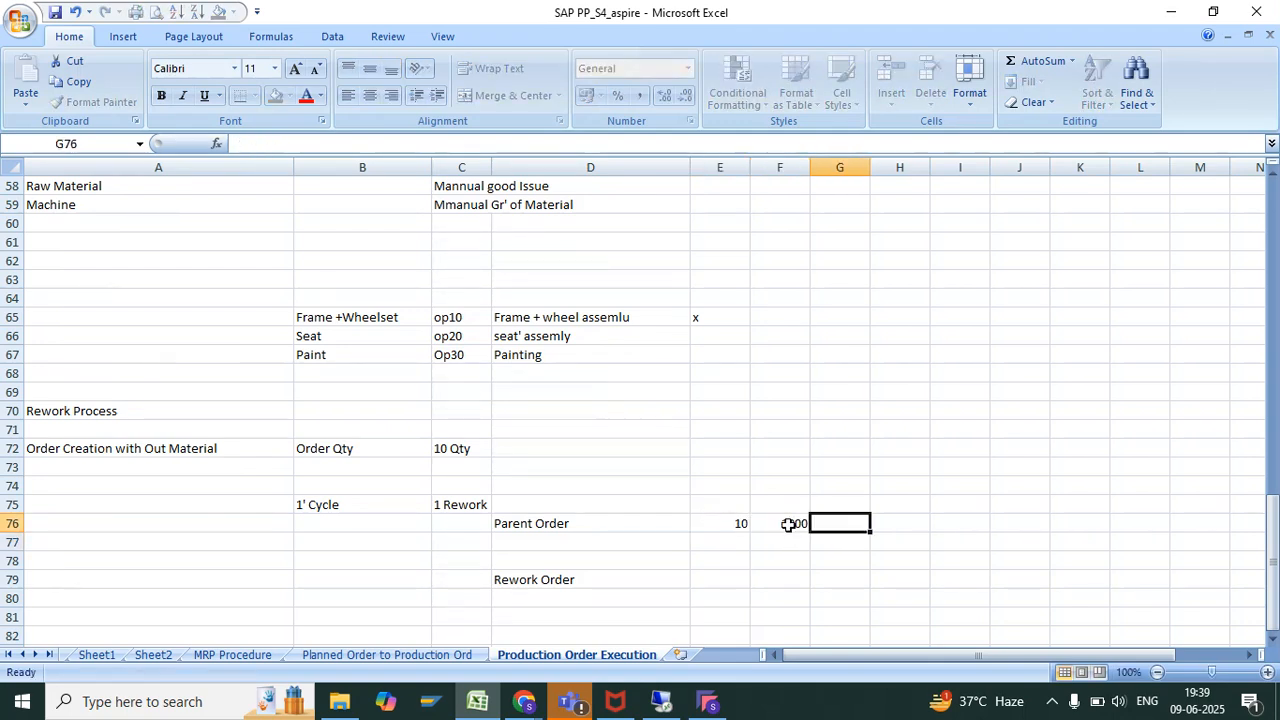
{"action": "type", "text": "I'NR"}
{"action": "key", "text": "BackSpace"}
{"action": "key", "text": "BackSpace"}
{"action": "key", "text": "BackSpace"}
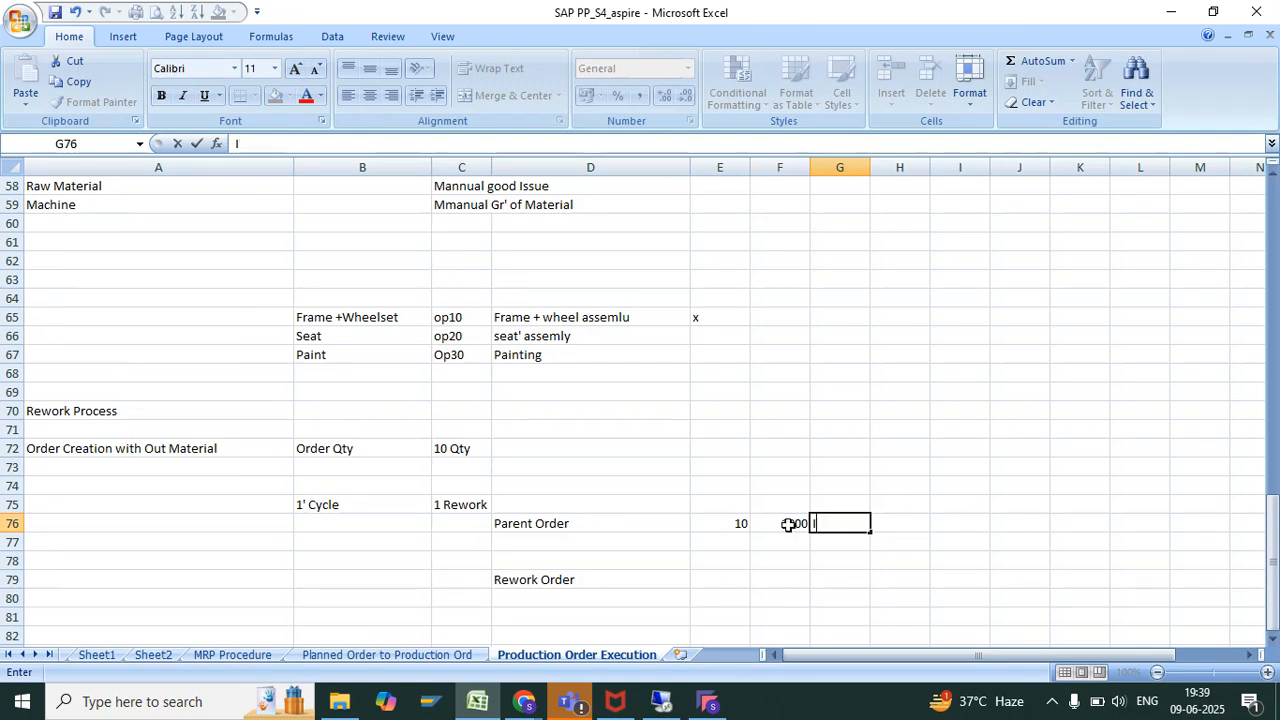
{"action": "type", "text": "NR"}
{"action": "key", "text": "Return"}
Fill in the Rework Order row with quantity 1 in E79, amount 100 in F79 and INR in G79, then highlight the row
{"action": "left_click", "coordinate": [608, 575]}
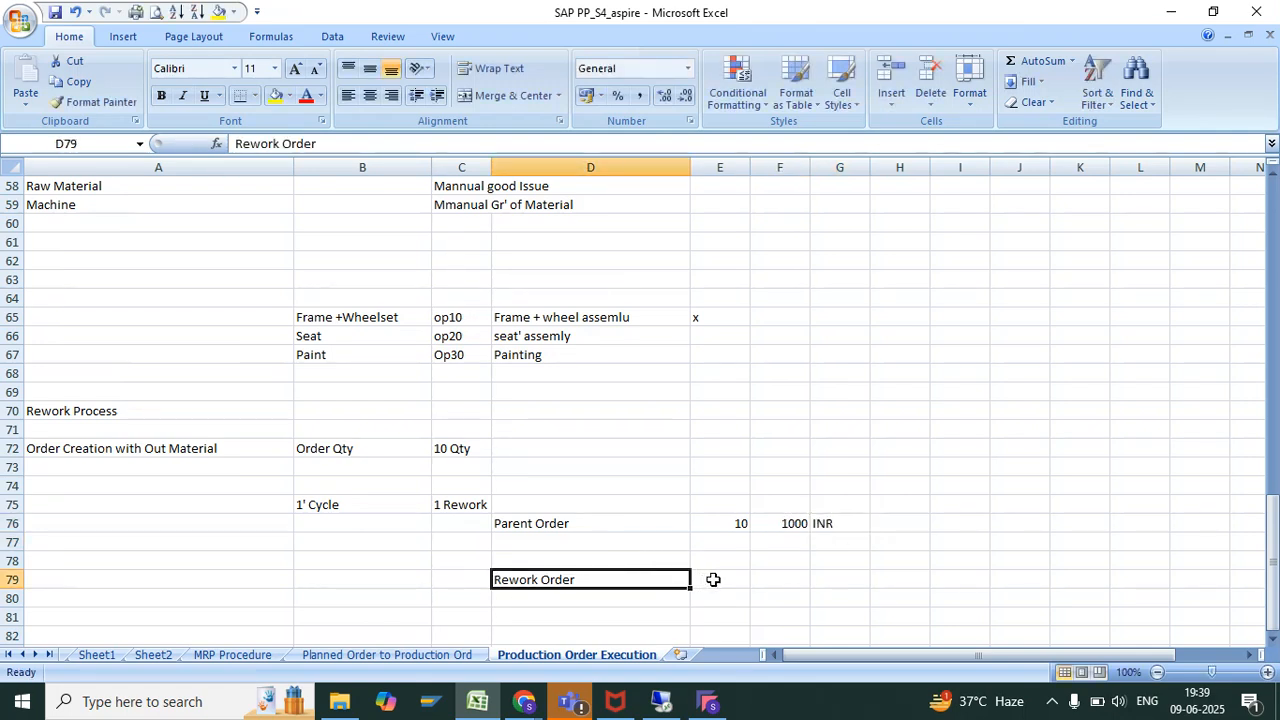
{"action": "left_click", "coordinate": [711, 580]}
{"action": "type", "text": "1"}
{"action": "key", "text": "Tab"}
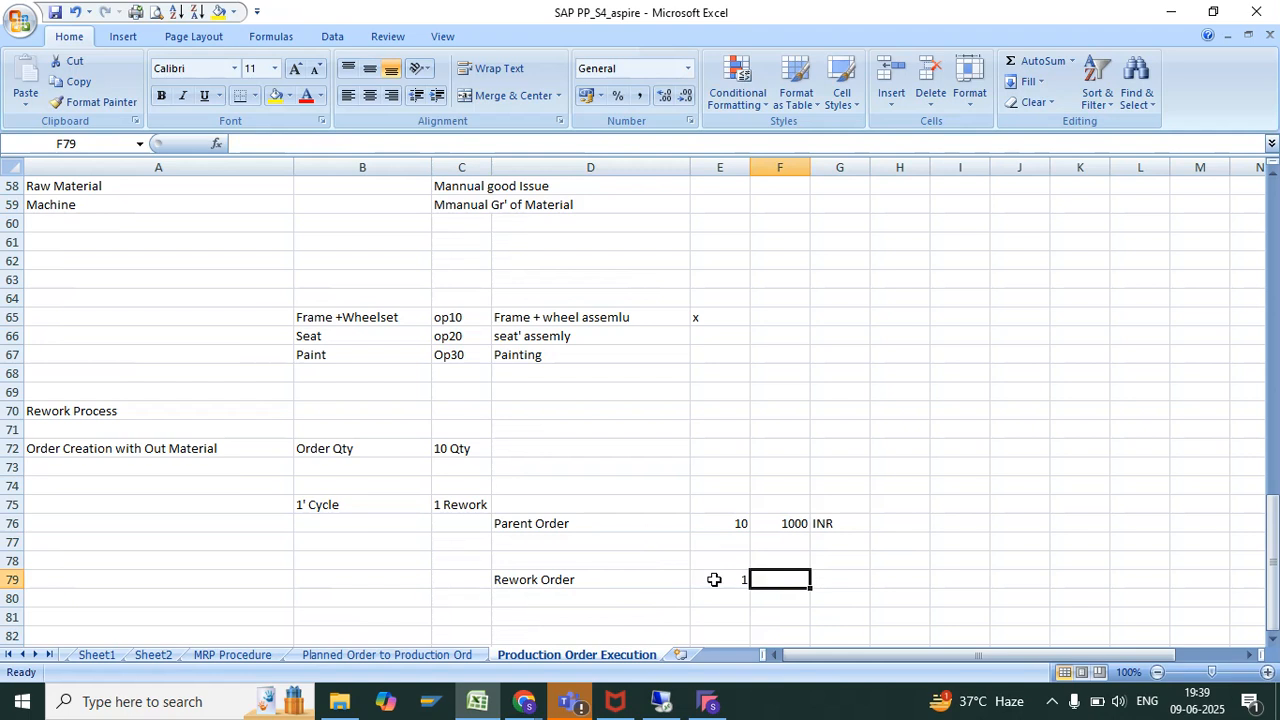
{"action": "type", "text": "100"}
{"action": "key", "text": "Tab"}
{"action": "type", "text": "INR"}
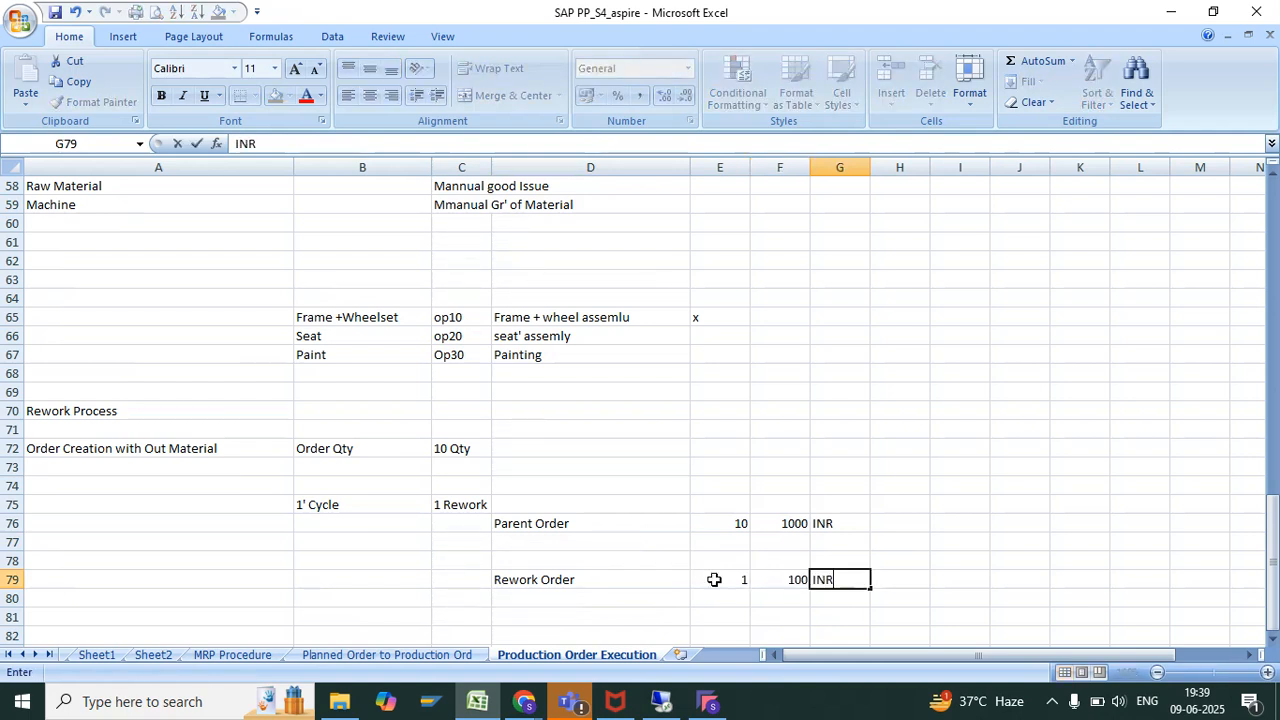
{"action": "key", "text": "Return"}
{"action": "left_click_drag", "start_coordinate": [571, 578], "coordinate": [820, 580]}
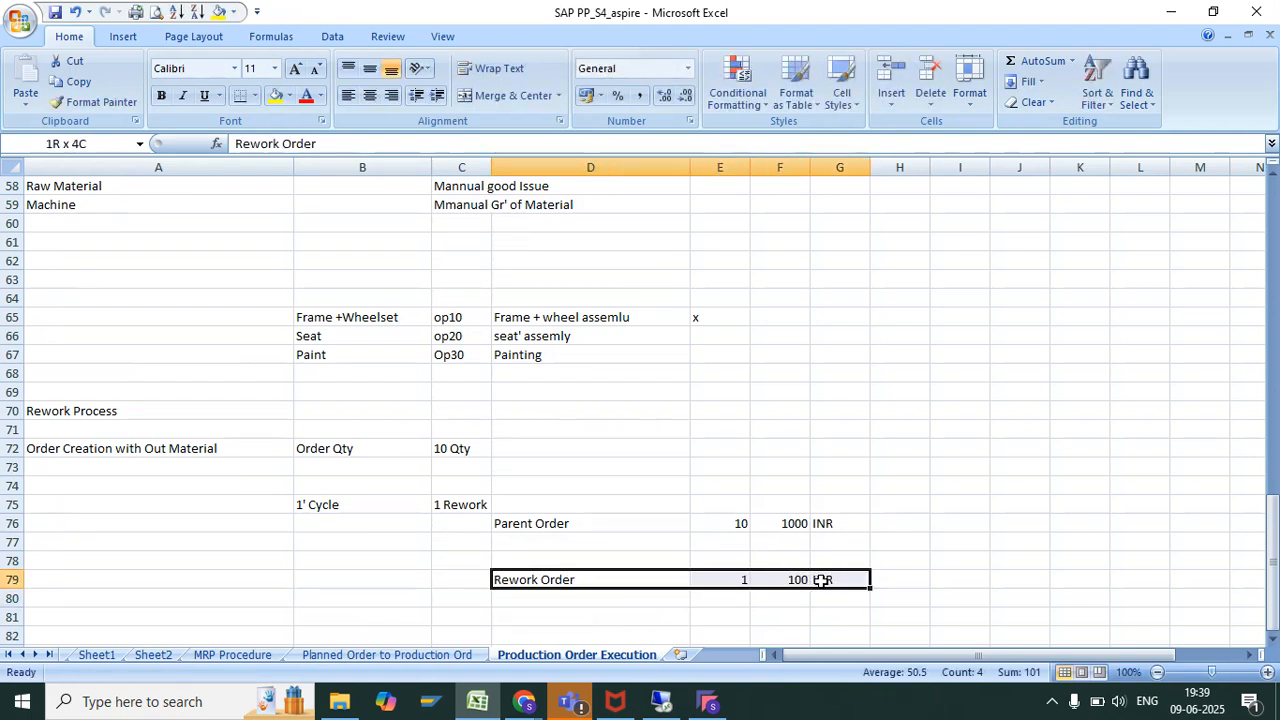
Enter "CYCLE" in cell D73 above the Parent Order entry
{"action": "left_click", "coordinate": [580, 574]}
{"action": "left_click", "coordinate": [560, 503]}
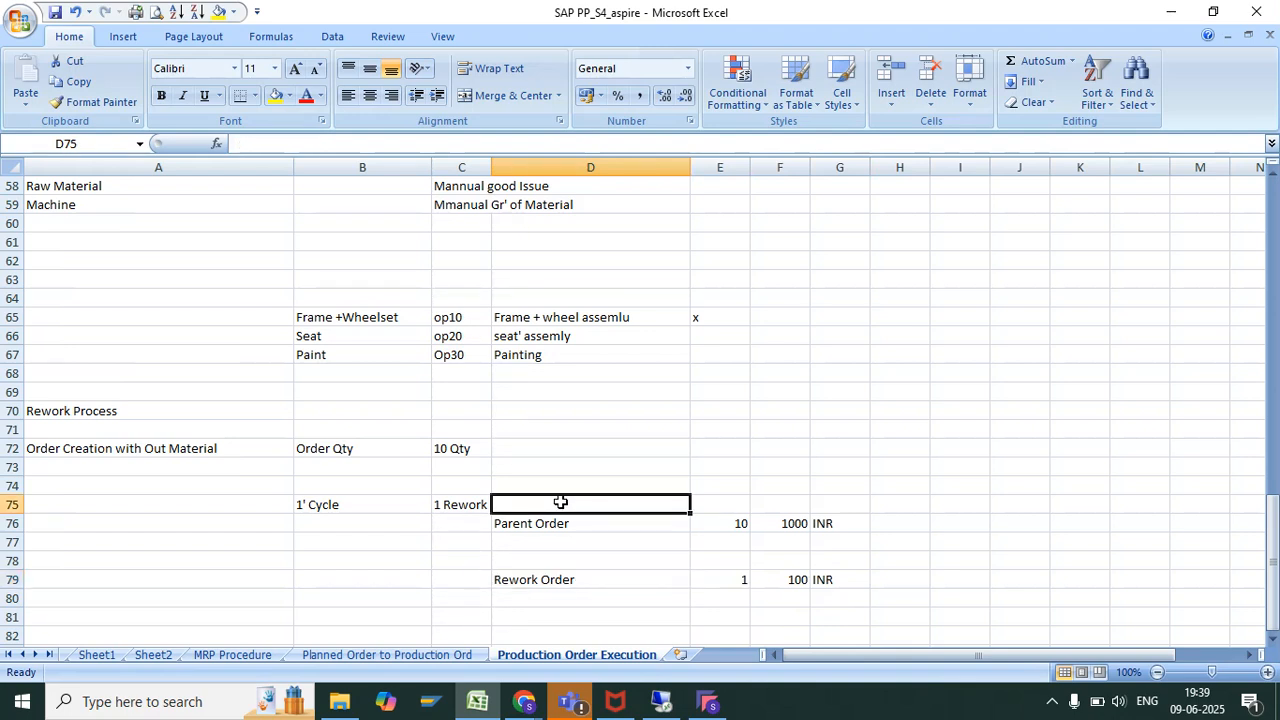
{"action": "left_click", "coordinate": [589, 468]}
{"action": "type", "text": "CC"}
{"action": "key", "text": "BackSpace"}
{"action": "type", "text": "C"}
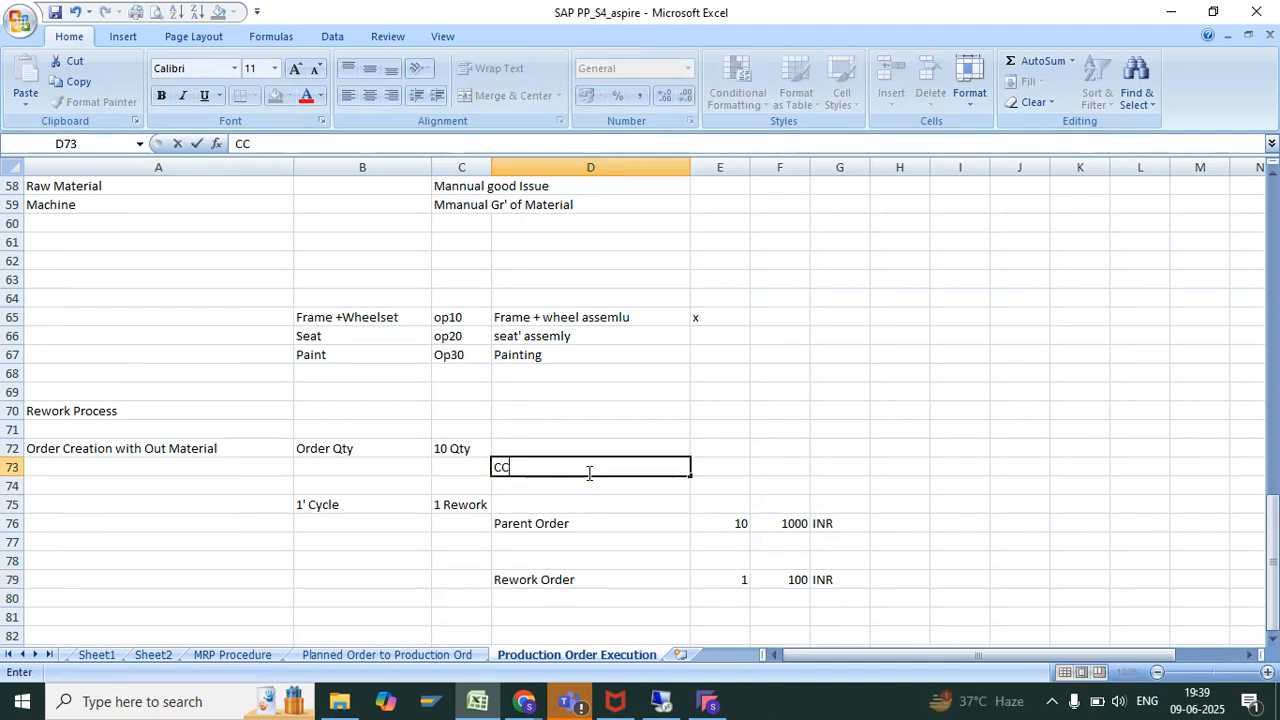
{"action": "key", "text": "BackSpace"}
{"action": "type", "text": "CY"}
{"action": "type", "text": "YCLE"}
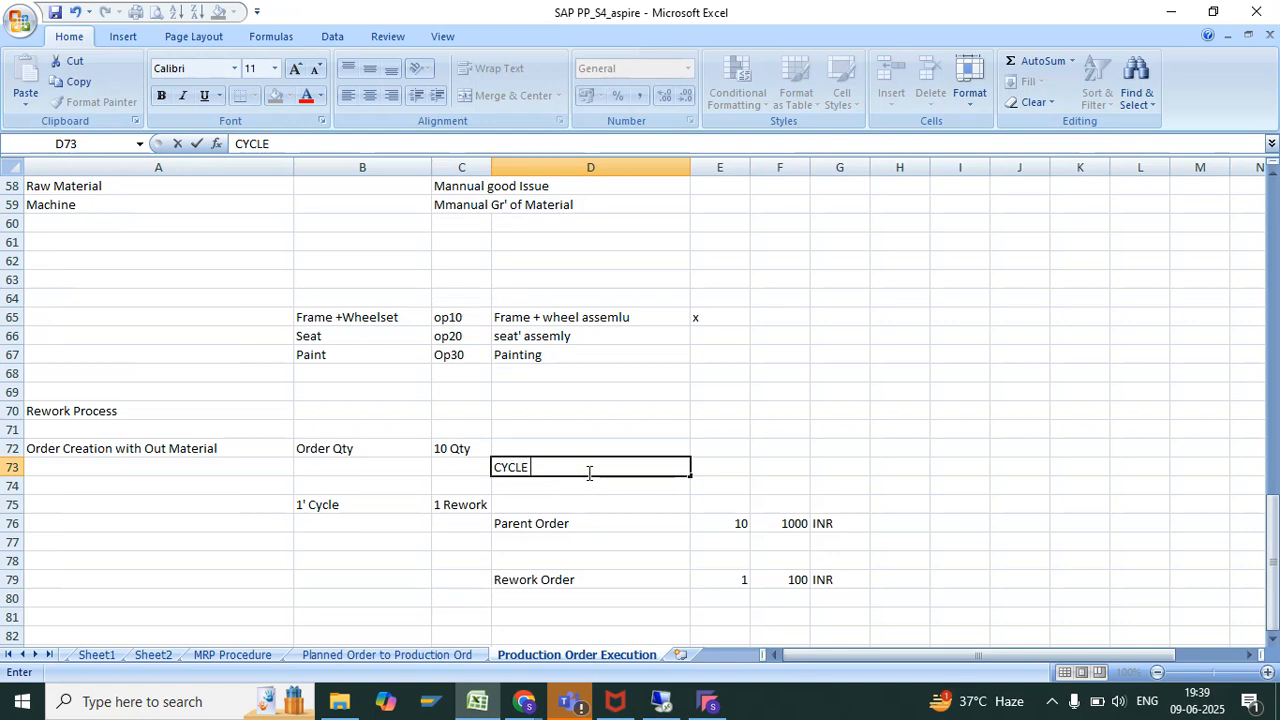
{"action": "key", "text": "Return"}
Fill the parent order amount in cell F76 with yellow
{"action": "left_click", "coordinate": [785, 524]}
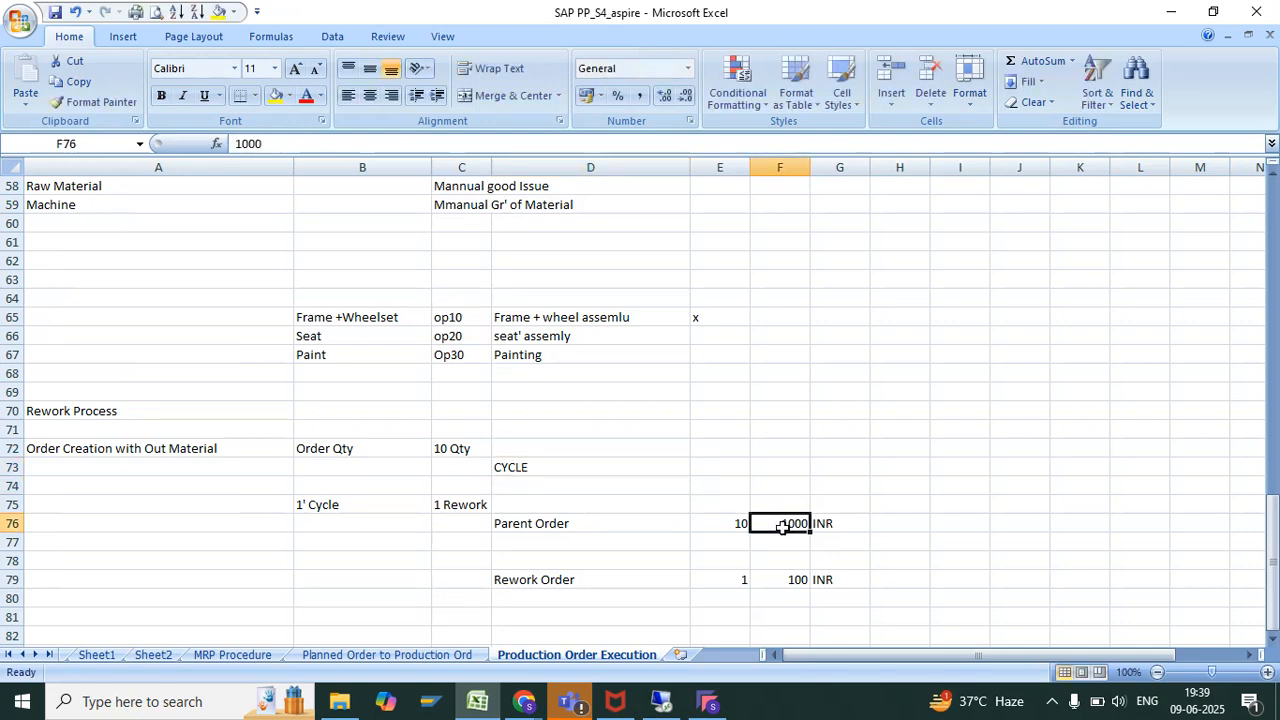
{"action": "left_click", "coordinate": [275, 96]}
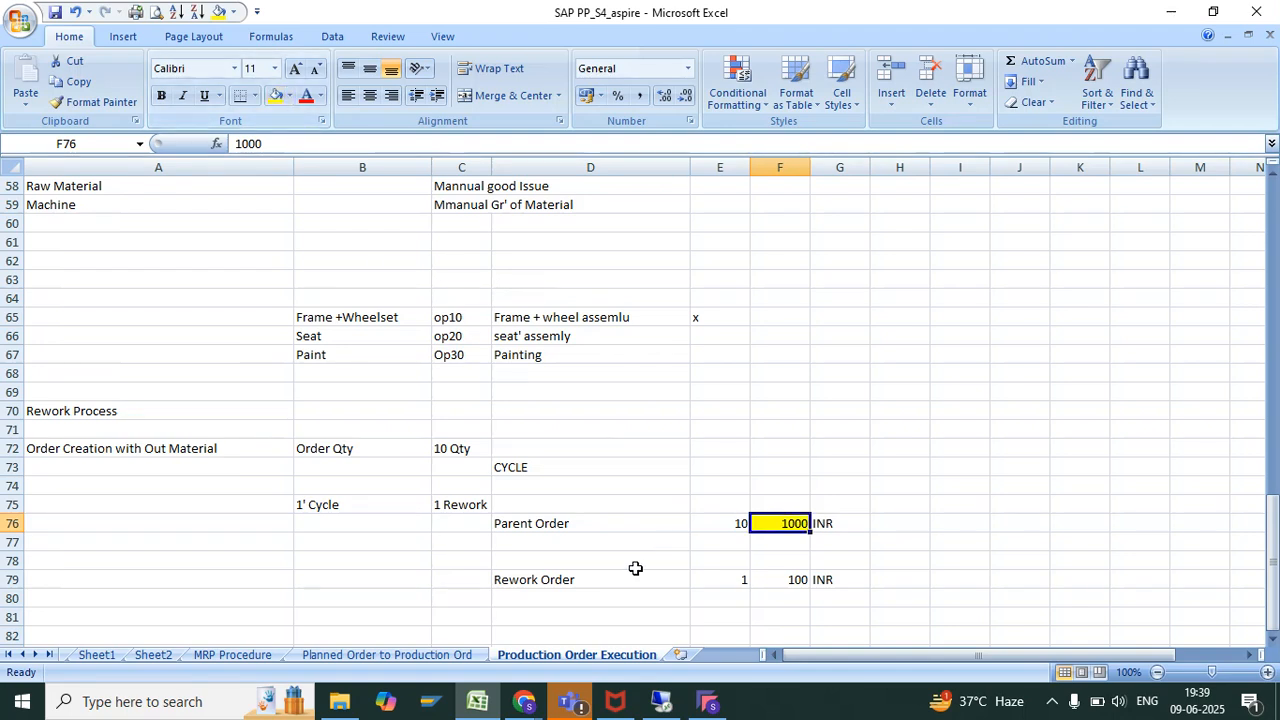
{"action": "left_click", "coordinate": [536, 578]}
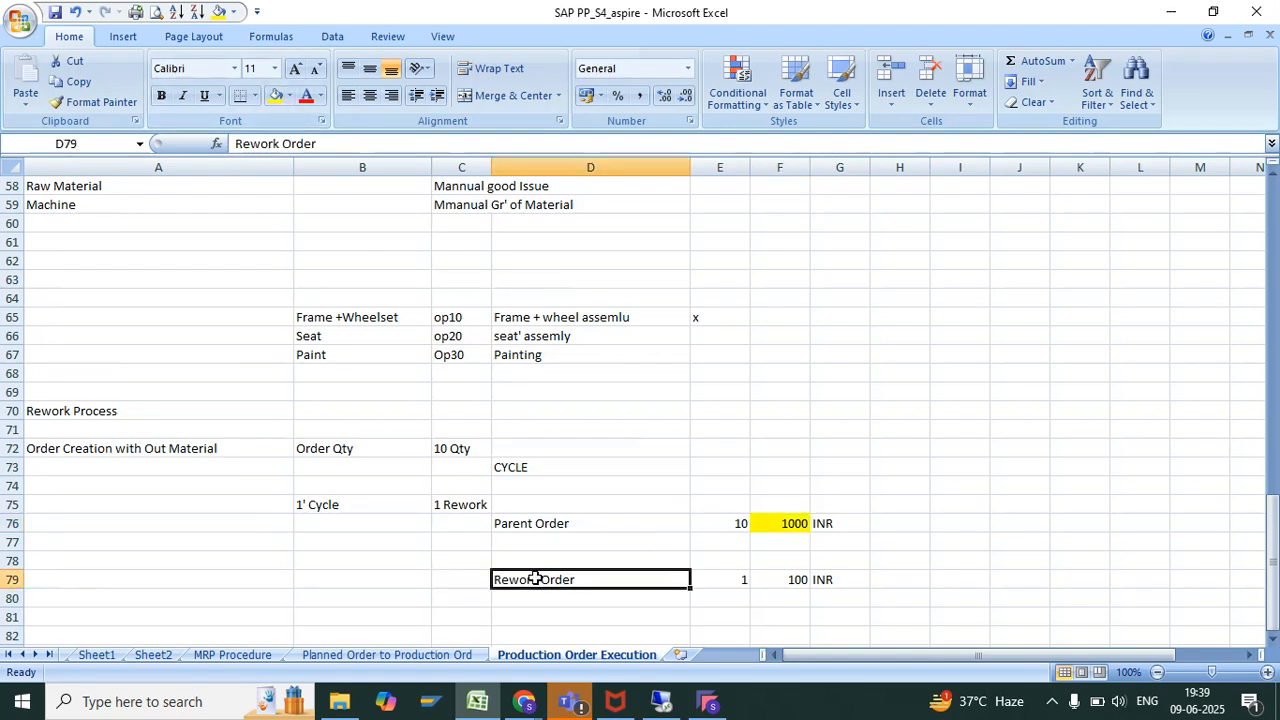
Enter the combined parent and rework cost as =1100 in cell H76 of the Parent Order row
{"action": "left_click", "coordinate": [796, 580]}
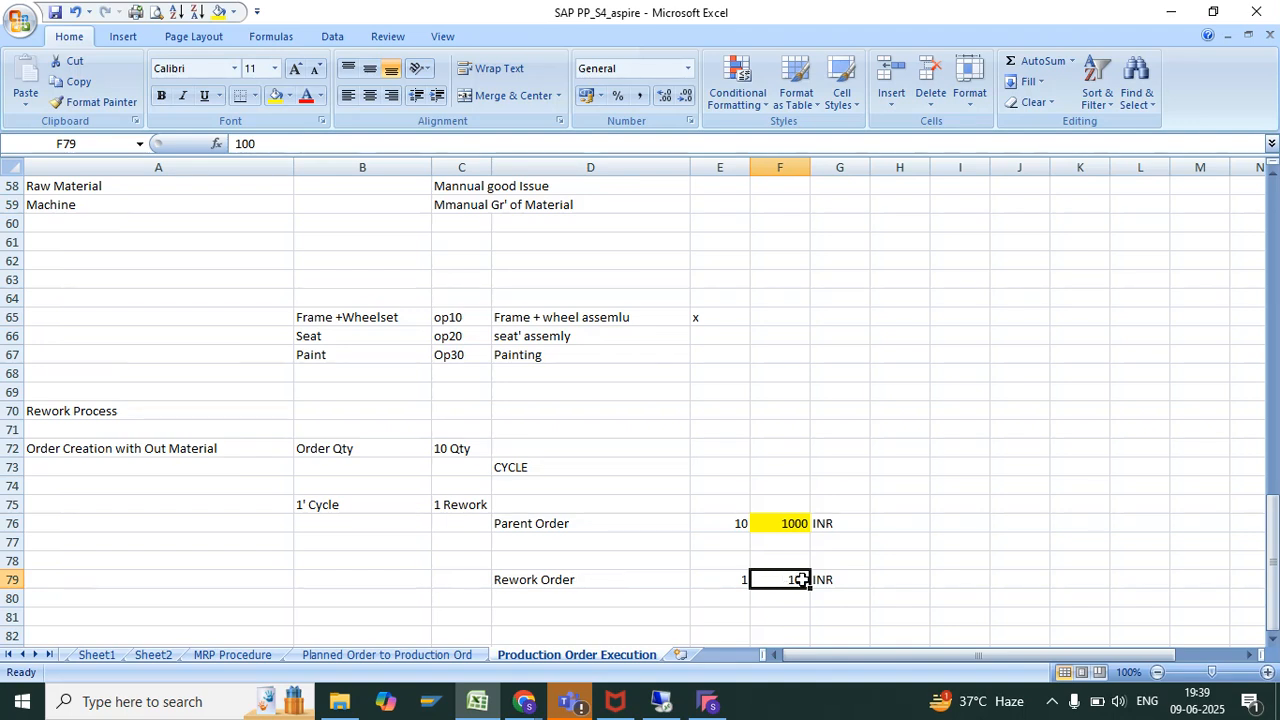
{"action": "left_click", "coordinate": [806, 523]}
{"action": "left_click", "coordinate": [886, 521]}
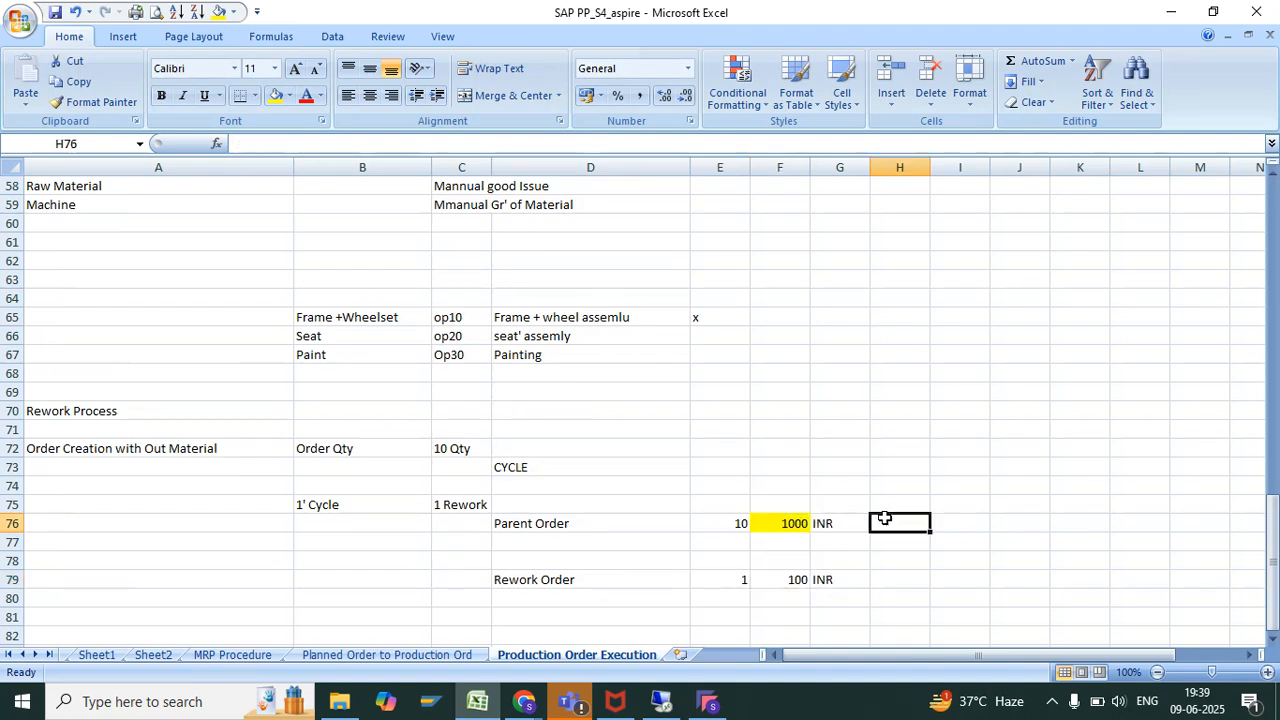
{"action": "type", "text": "=1100"}
{"action": "key", "text": "Return"}
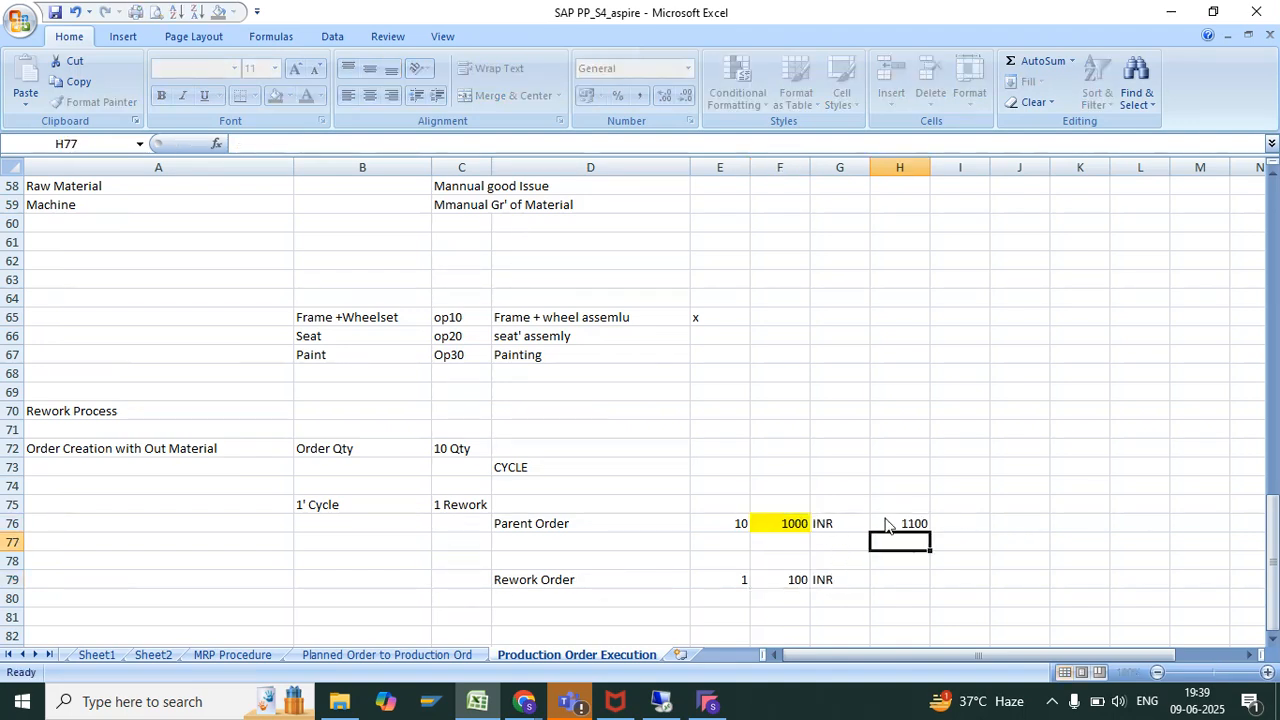
{"action": "left_click", "coordinate": [548, 586]}
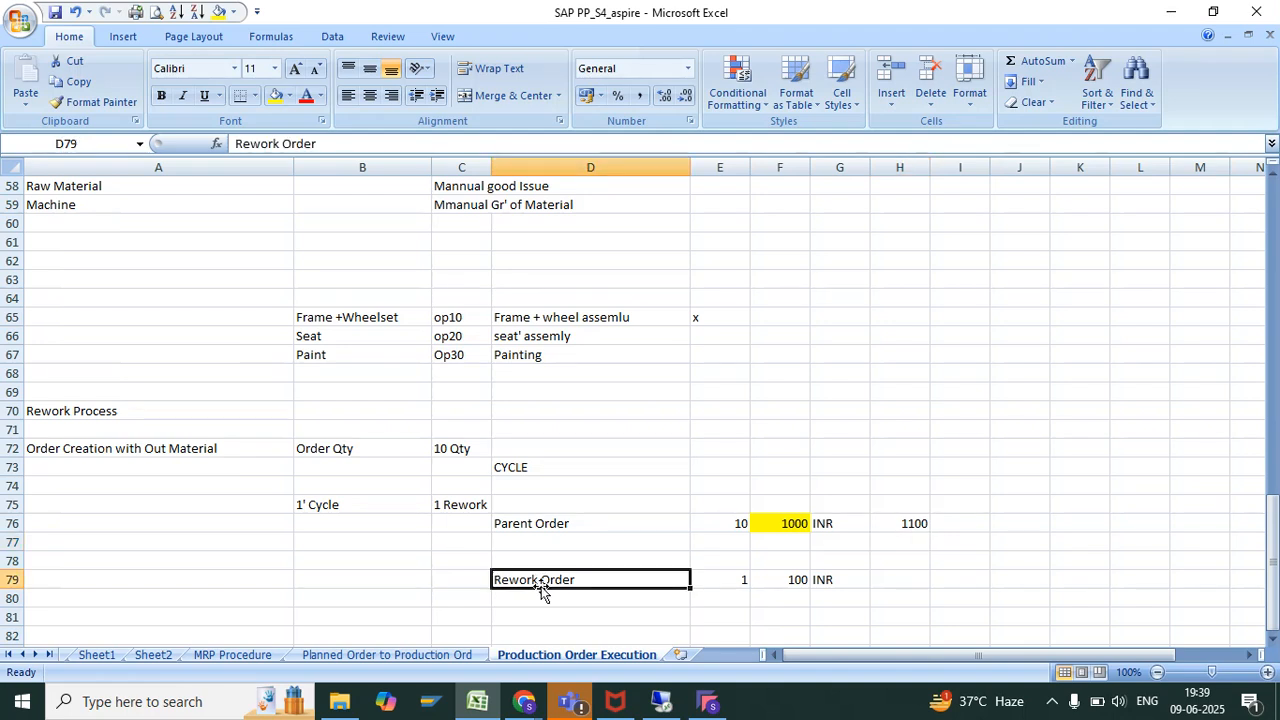
{"action": "left_click", "coordinate": [571, 536]}
{"action": "left_click", "coordinate": [552, 579]}
{"action": "left_click", "coordinate": [560, 556]}
{"action": "type", "text": "sE"}
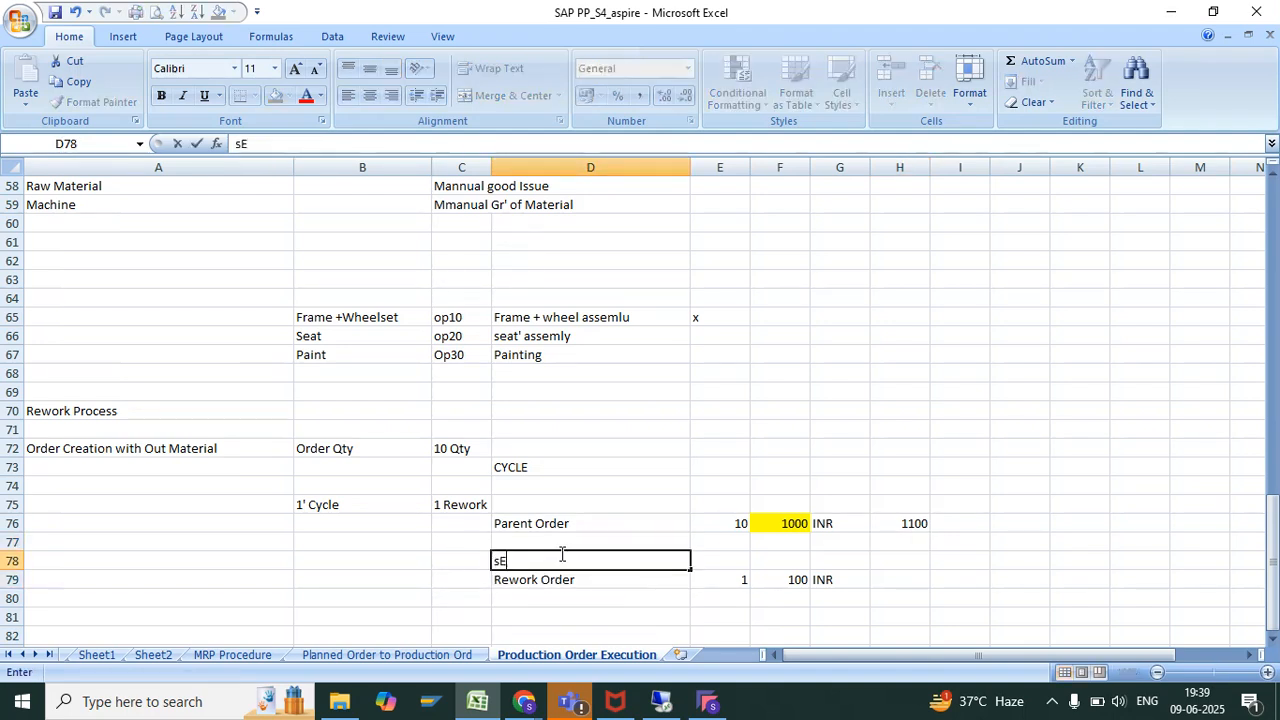
{"action": "type", "text": "T"}
{"action": "key", "text": "BackSpace"}
{"action": "key", "text": "BackSpace"}
{"action": "key", "text": "Escape"}
Examine the Rework Order entry and amount in row 79 alongside the Parent Order entry in row 76
{"action": "left_click_drag", "start_coordinate": [560, 580], "coordinate": [831, 577]}
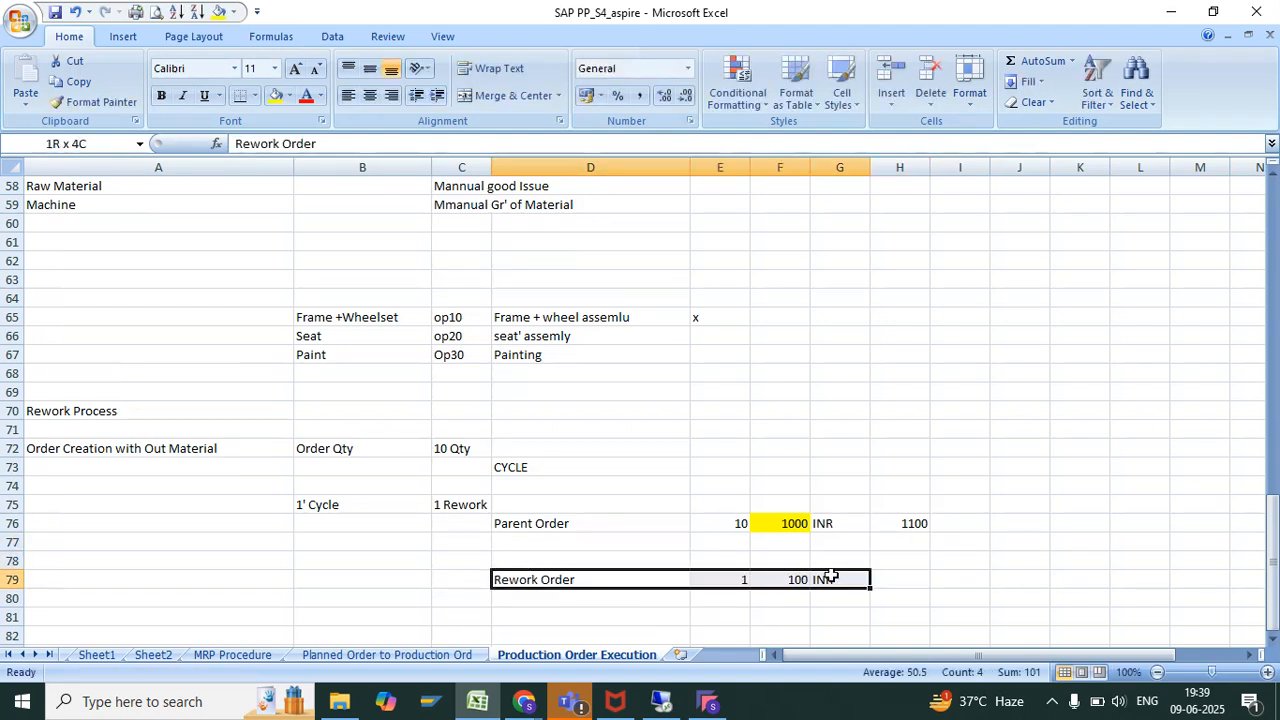
{"action": "left_click", "coordinate": [565, 470]}
{"action": "left_click", "coordinate": [592, 579]}
{"action": "left_click", "coordinate": [766, 579]}
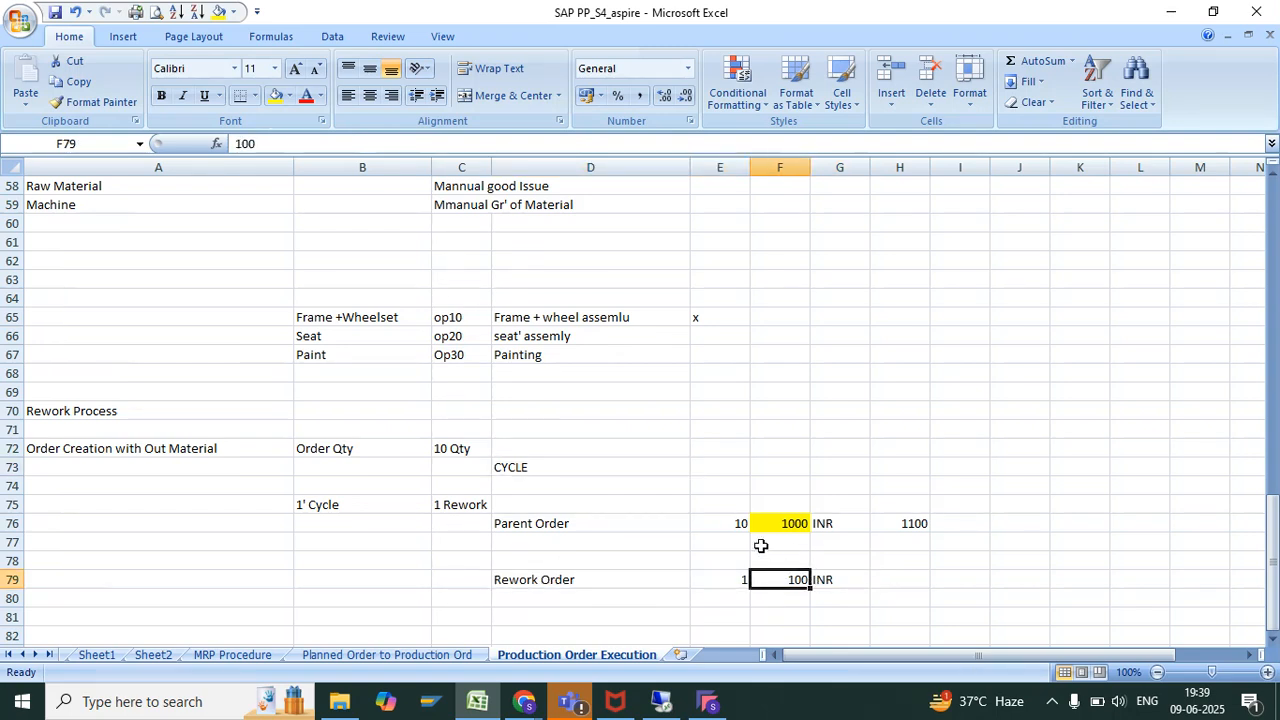
{"action": "left_click", "coordinate": [553, 521]}
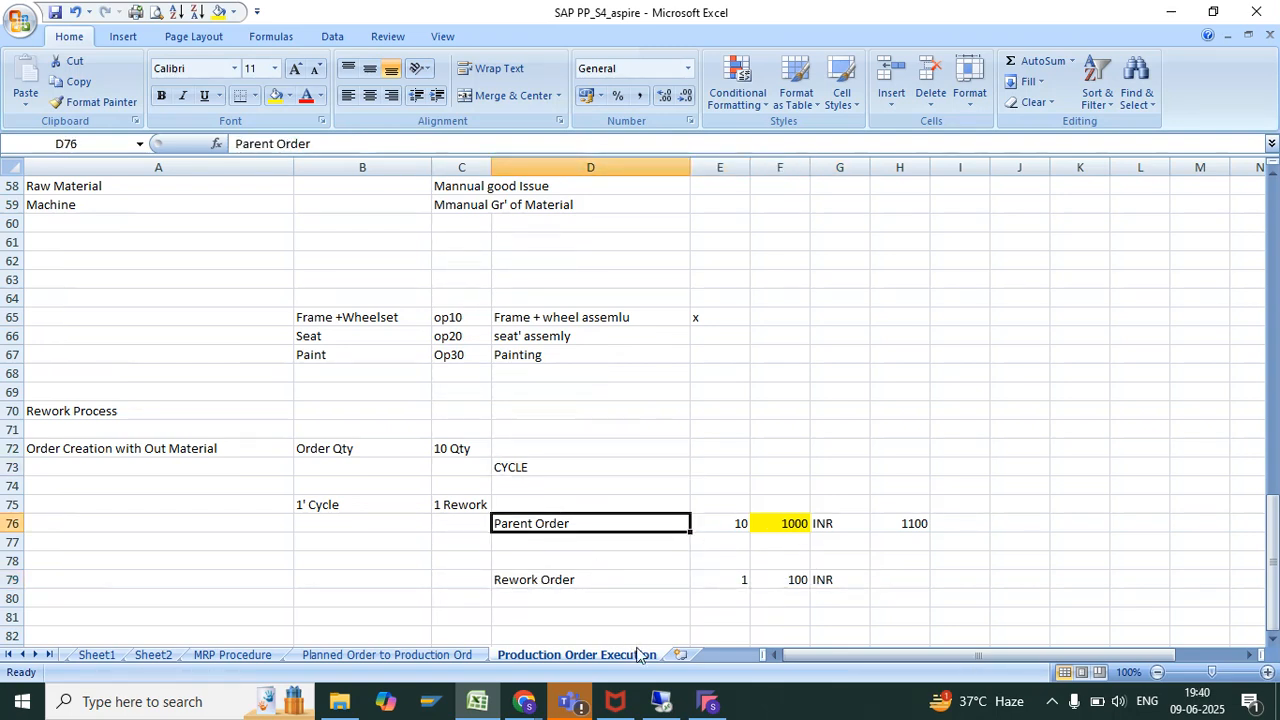
{"action": "left_click", "coordinate": [538, 583]}
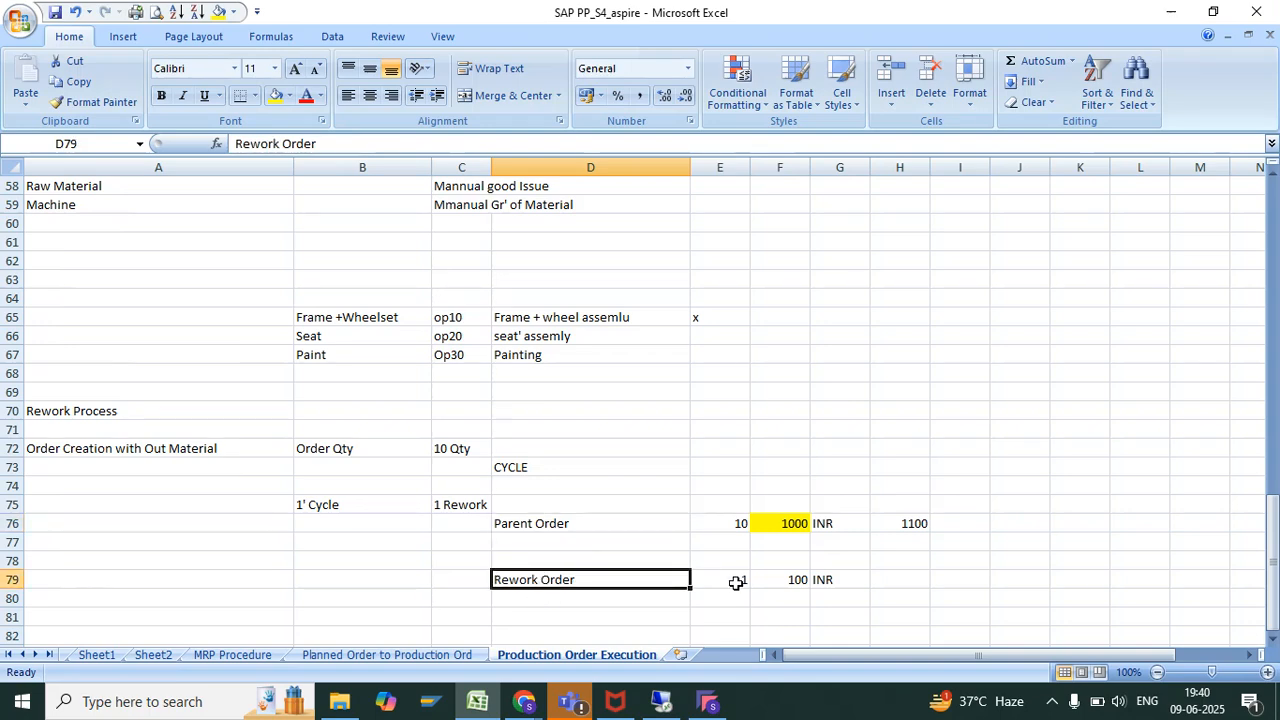
Switch to SAP and set the first distribution rule's account assignment category to ORD (Order)
{"action": "left_click", "coordinate": [662, 701]}
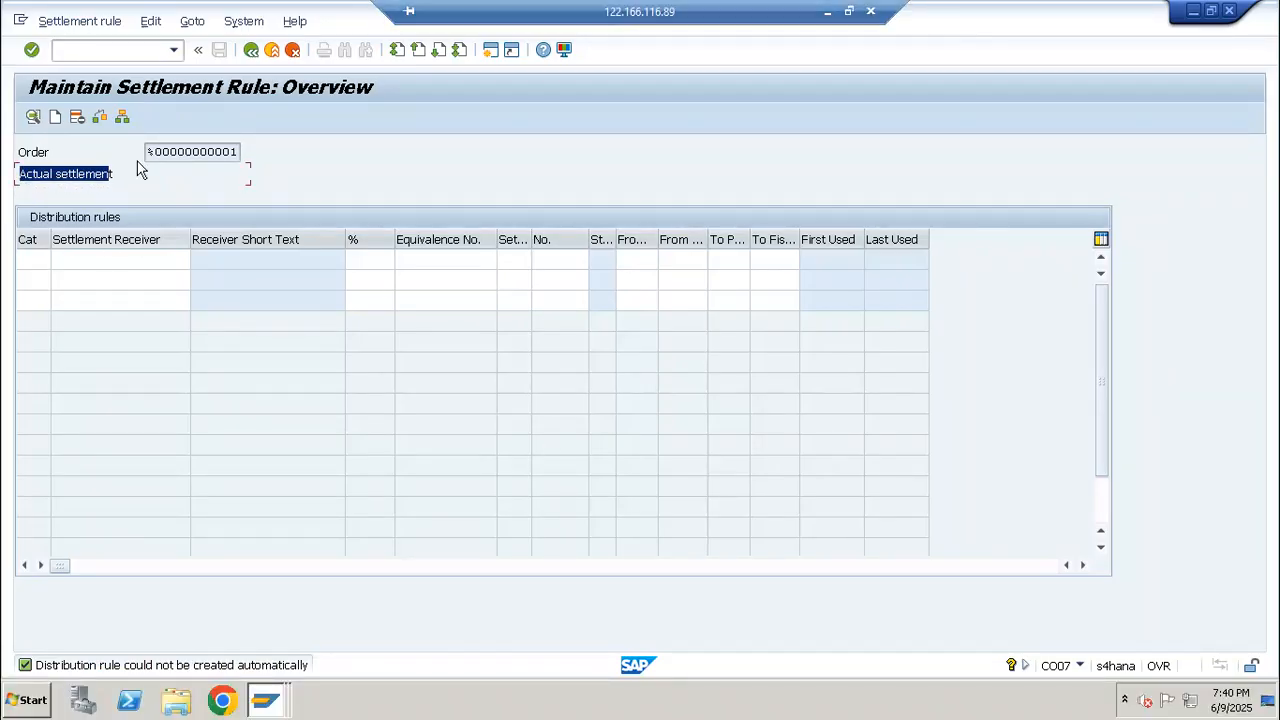
{"action": "left_click", "coordinate": [33, 262]}
{"action": "left_click", "coordinate": [57, 262]}
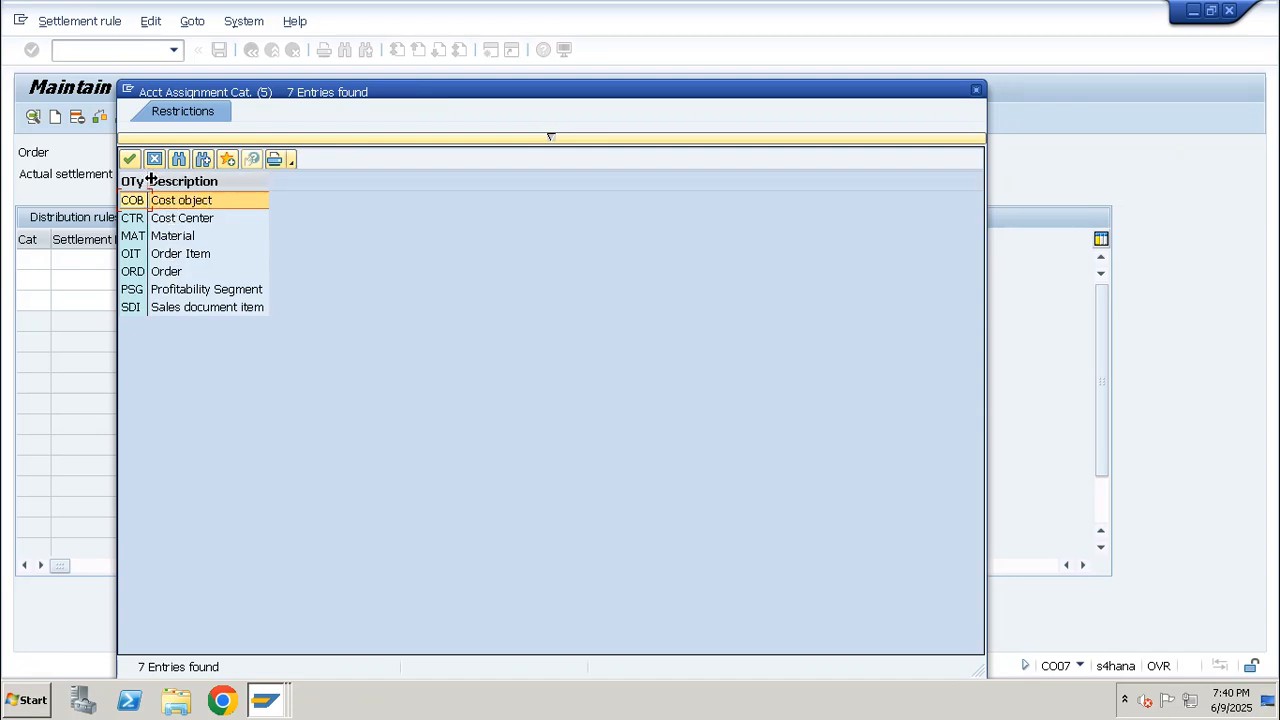
{"action": "left_click_drag", "start_coordinate": [145, 180], "coordinate": [226, 180]}
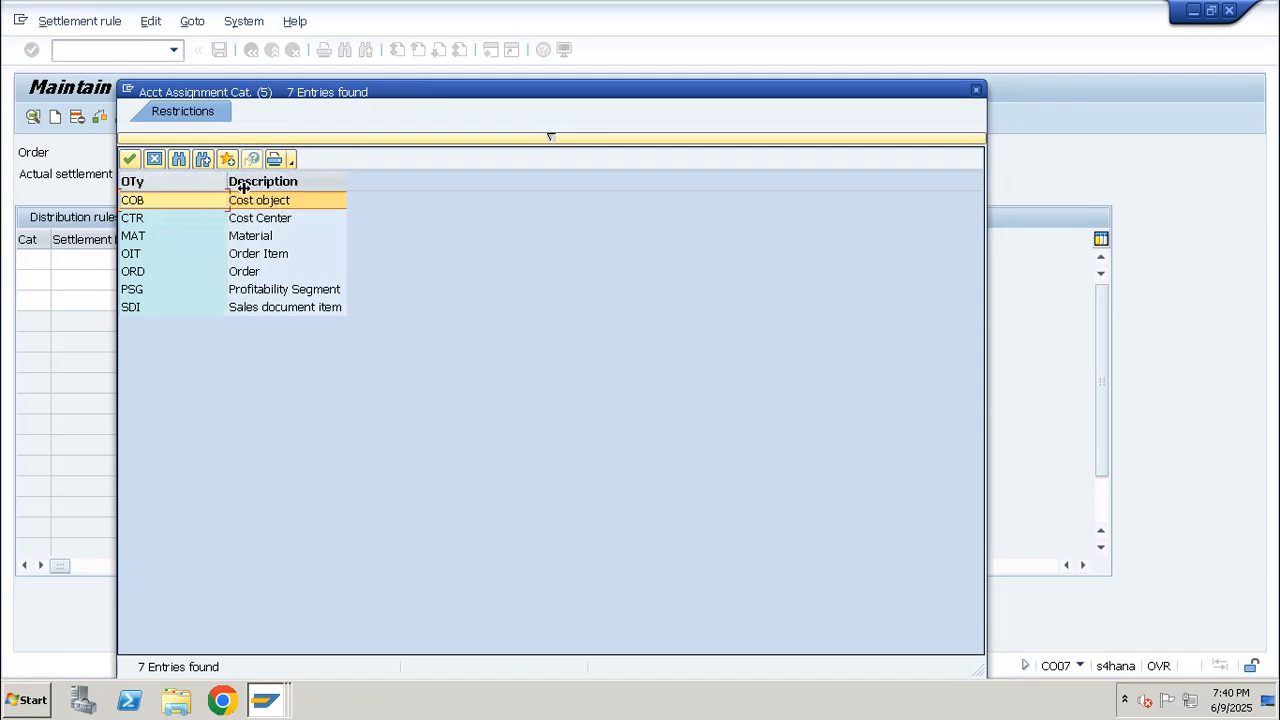
{"action": "left_click", "coordinate": [260, 272]}
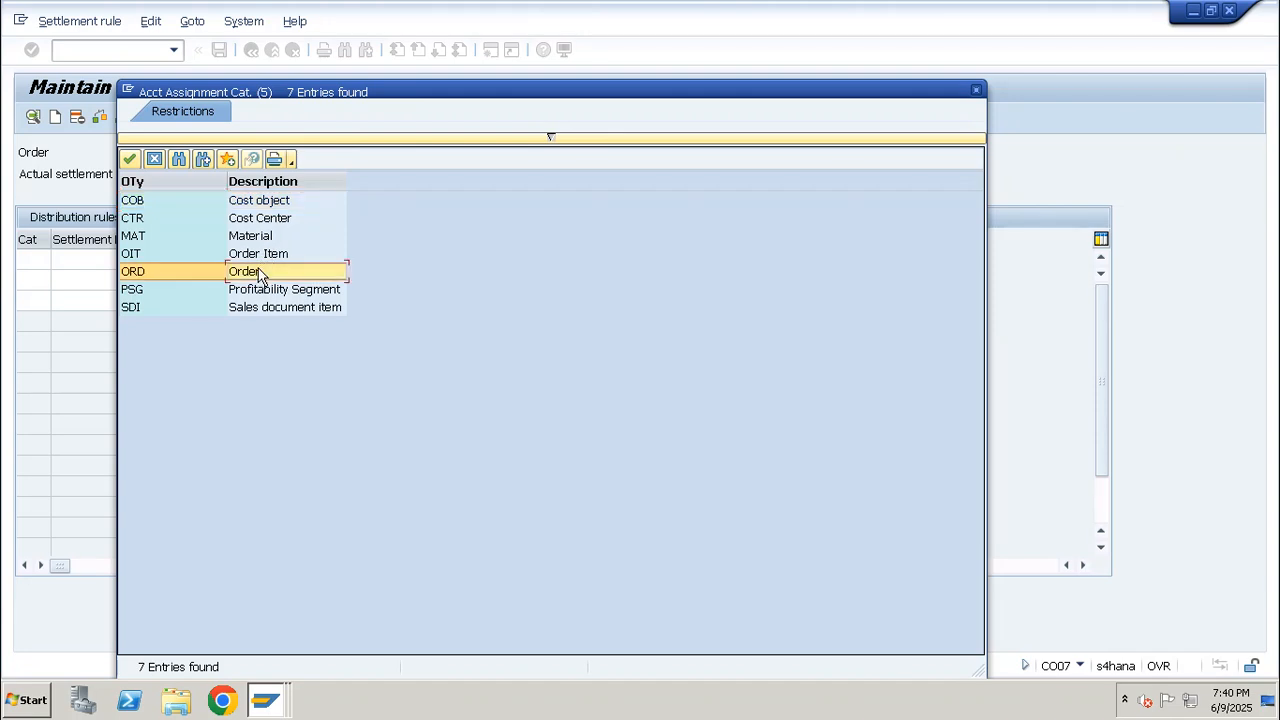
{"action": "double_click", "coordinate": [140, 274]}
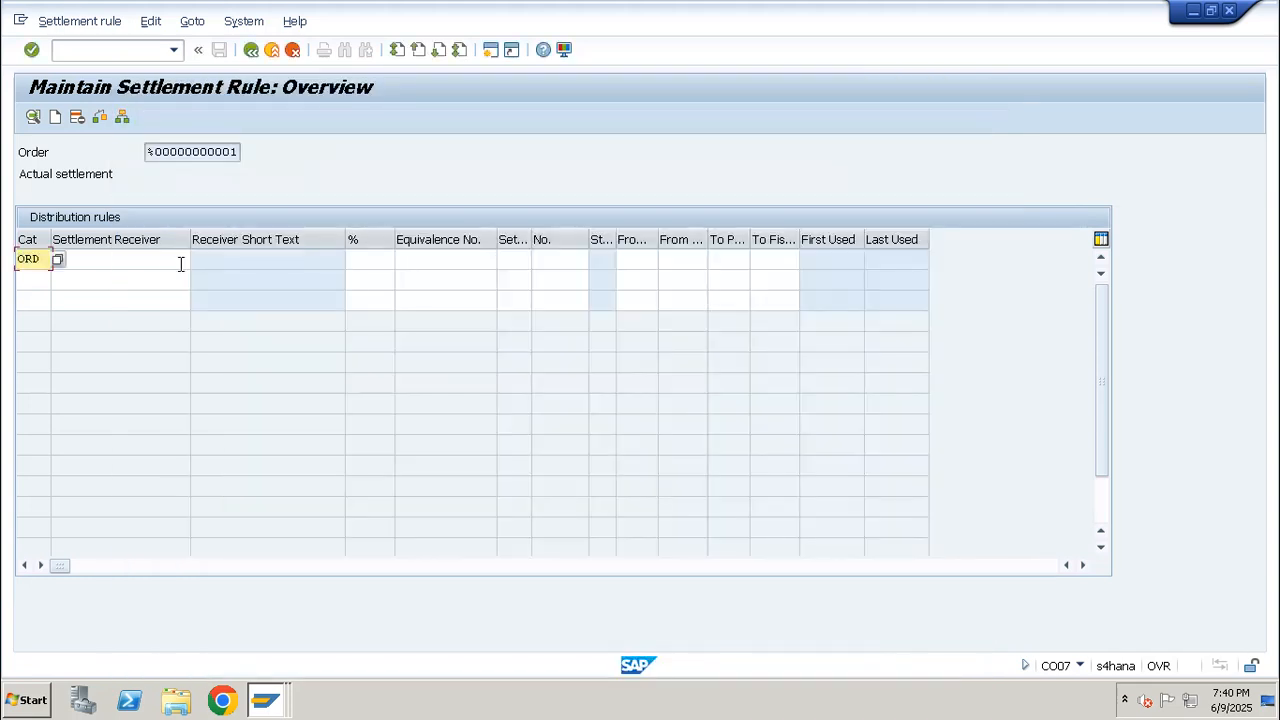
Enter the parent production order's number as settlement receiver with 100 percent, and return to the rework order header
{"action": "left_click", "coordinate": [104, 263]}
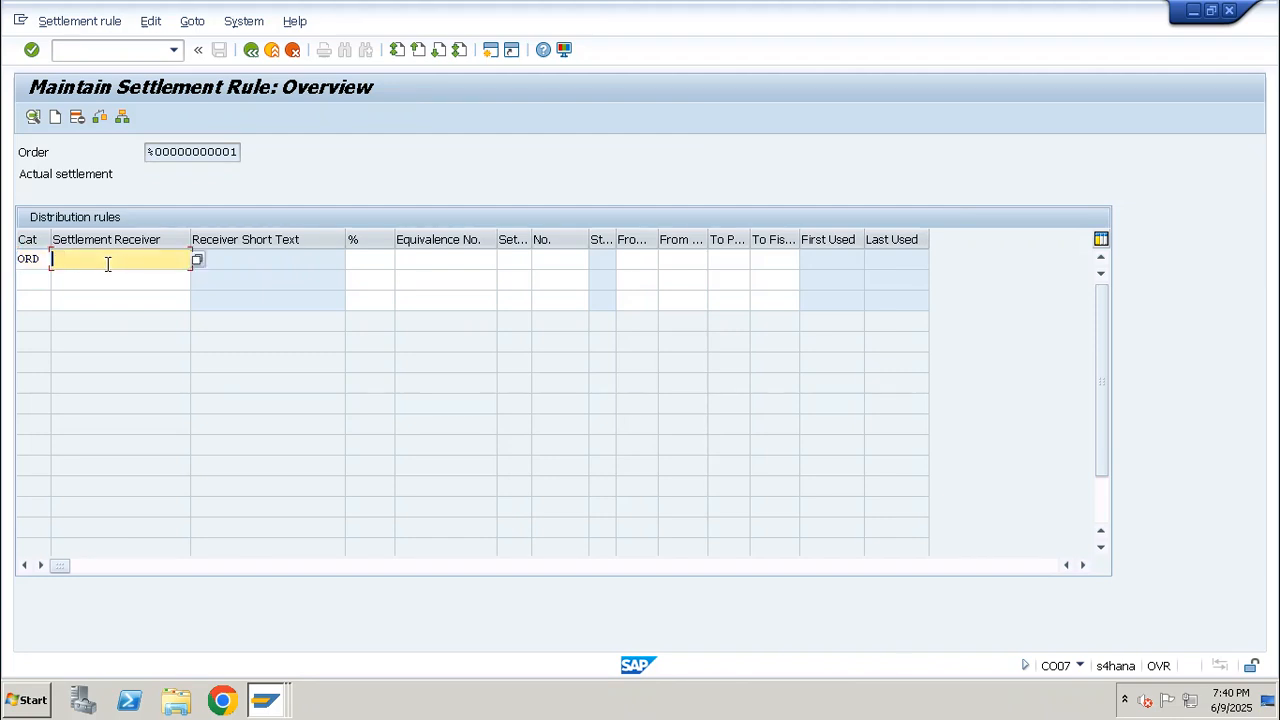
{"action": "type", "text": "1001504"}
{"action": "left_click_drag", "start_coordinate": [124, 259], "coordinate": [49, 260]}
{"action": "left_click", "coordinate": [369, 260]}
{"action": "type", "text": "100"}
{"action": "key", "text": "Return"}
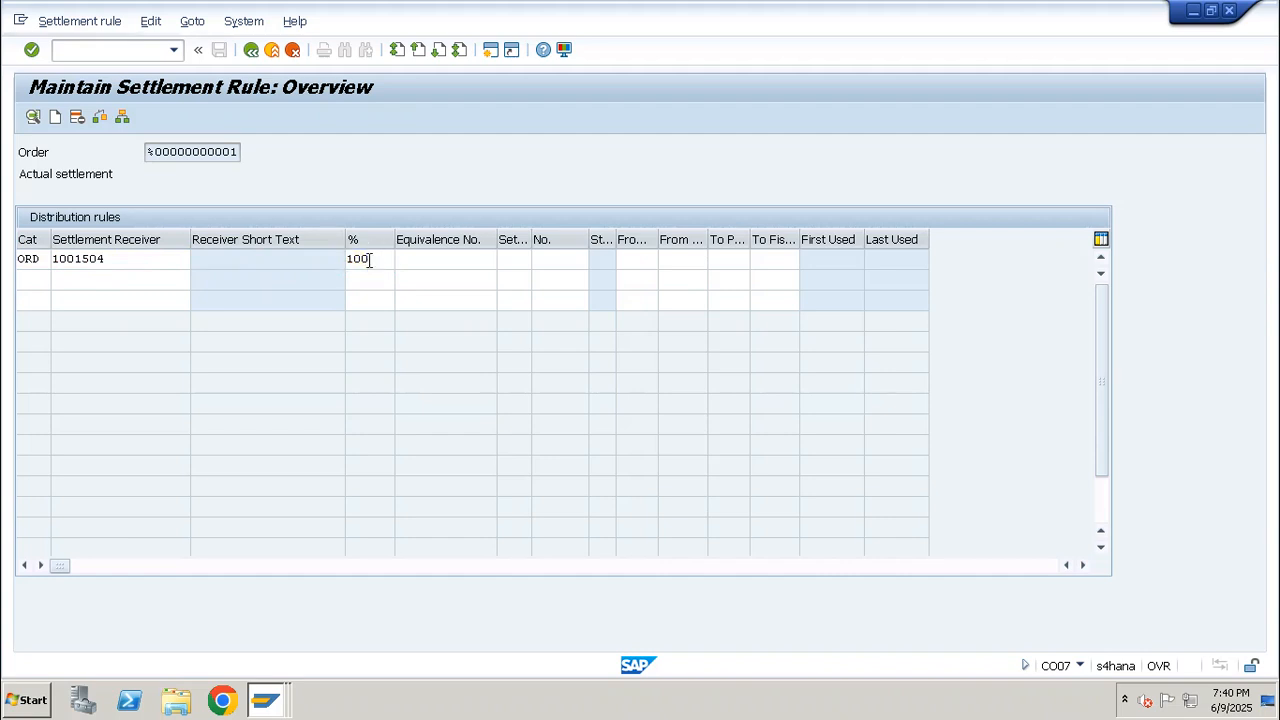
{"action": "left_click_drag", "start_coordinate": [390, 259], "coordinate": [323, 268]}
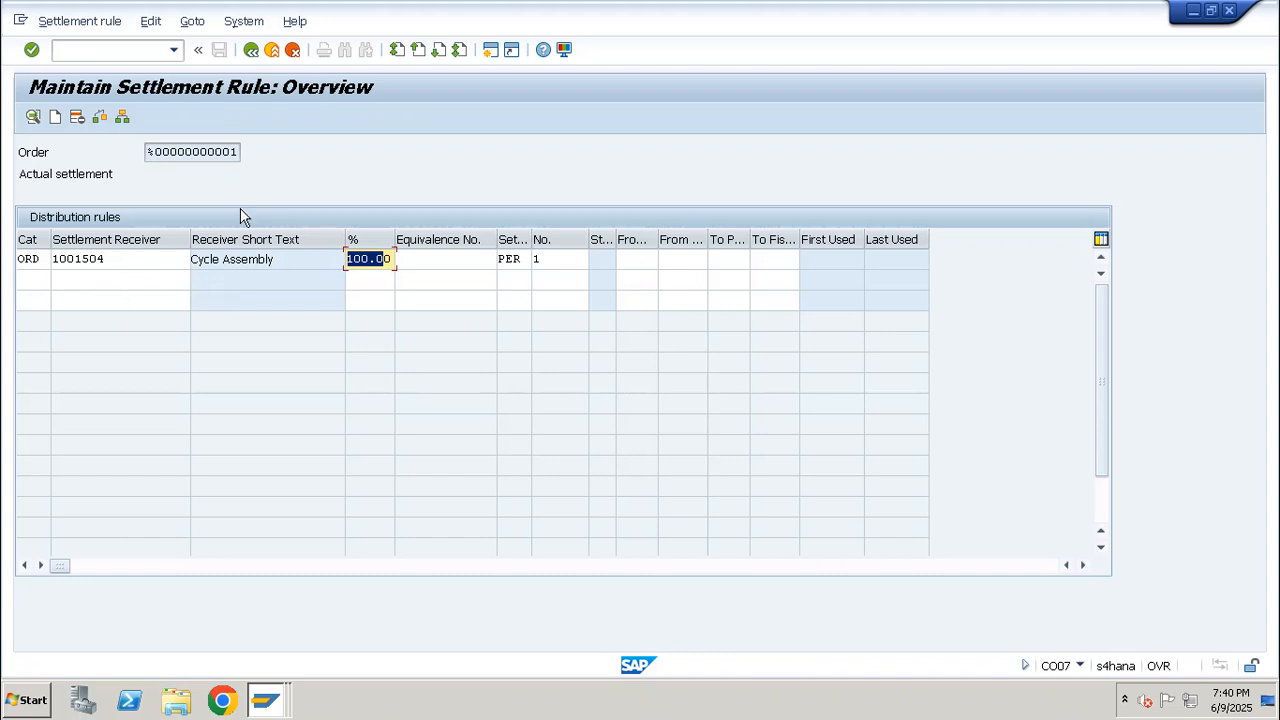
{"action": "left_click_drag", "start_coordinate": [127, 259], "coordinate": [40, 259]}
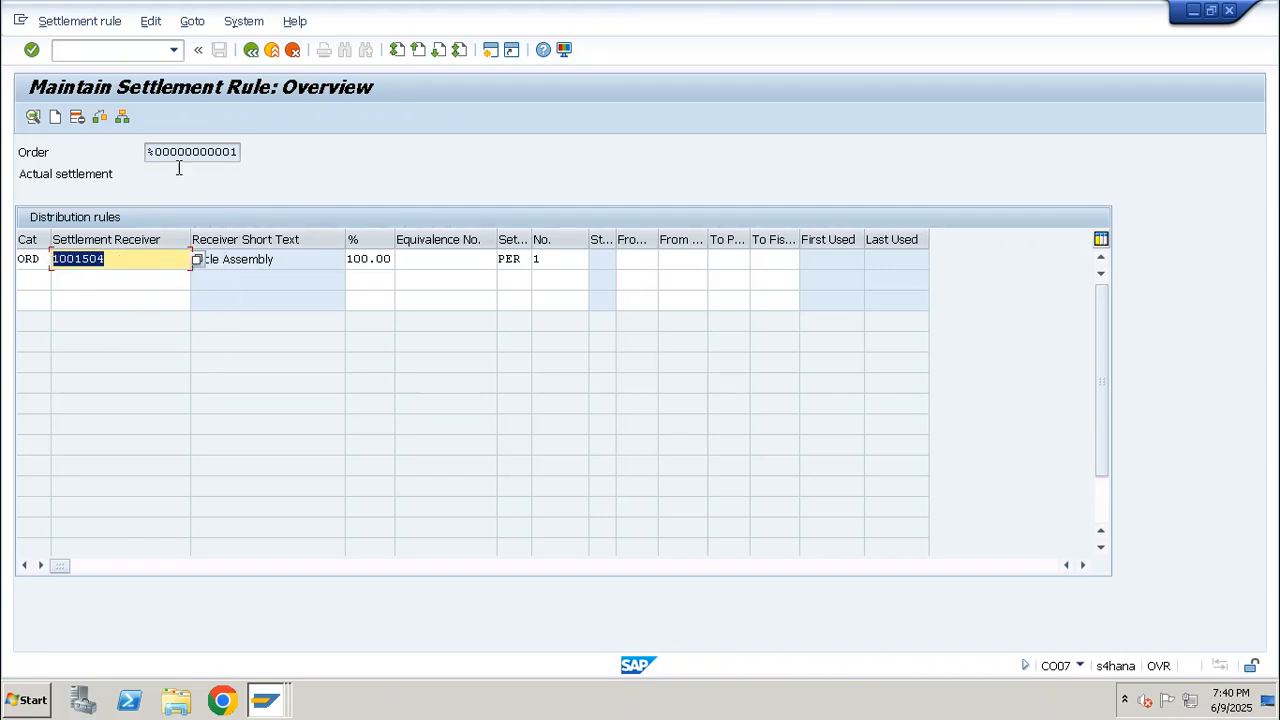
{"action": "left_click", "coordinate": [251, 49]}
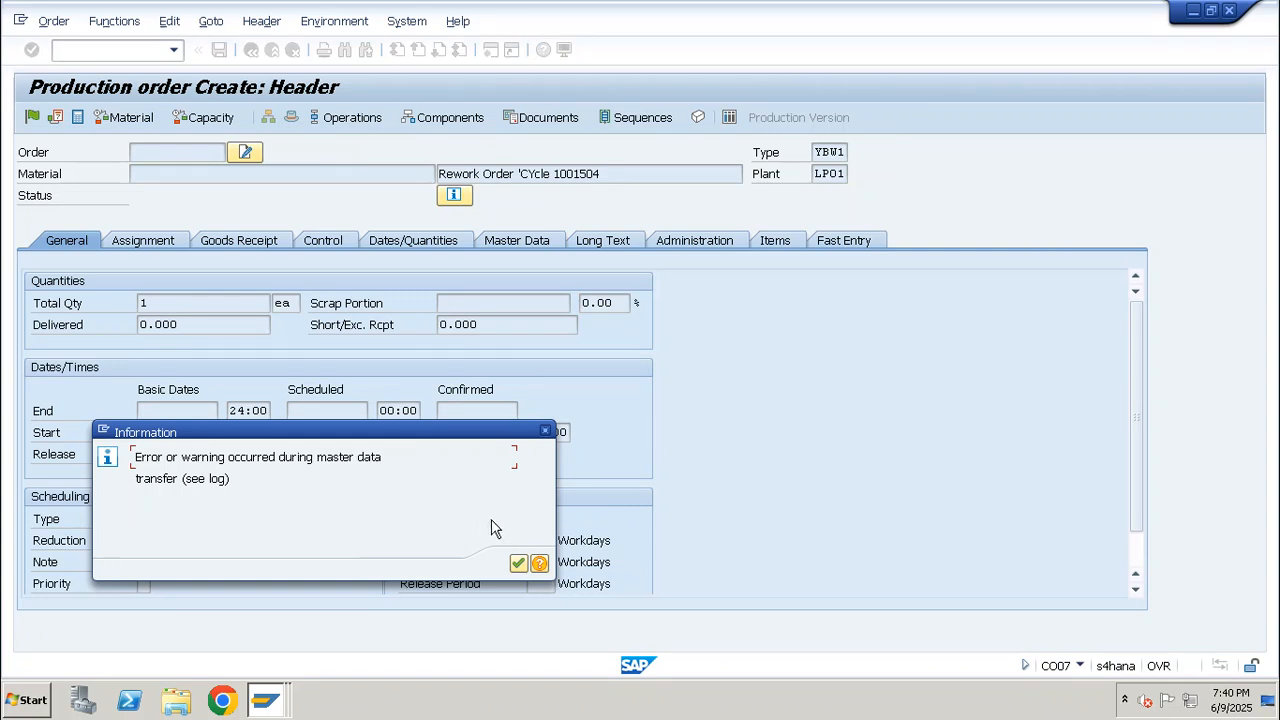
{"action": "left_click", "coordinate": [518, 563]}
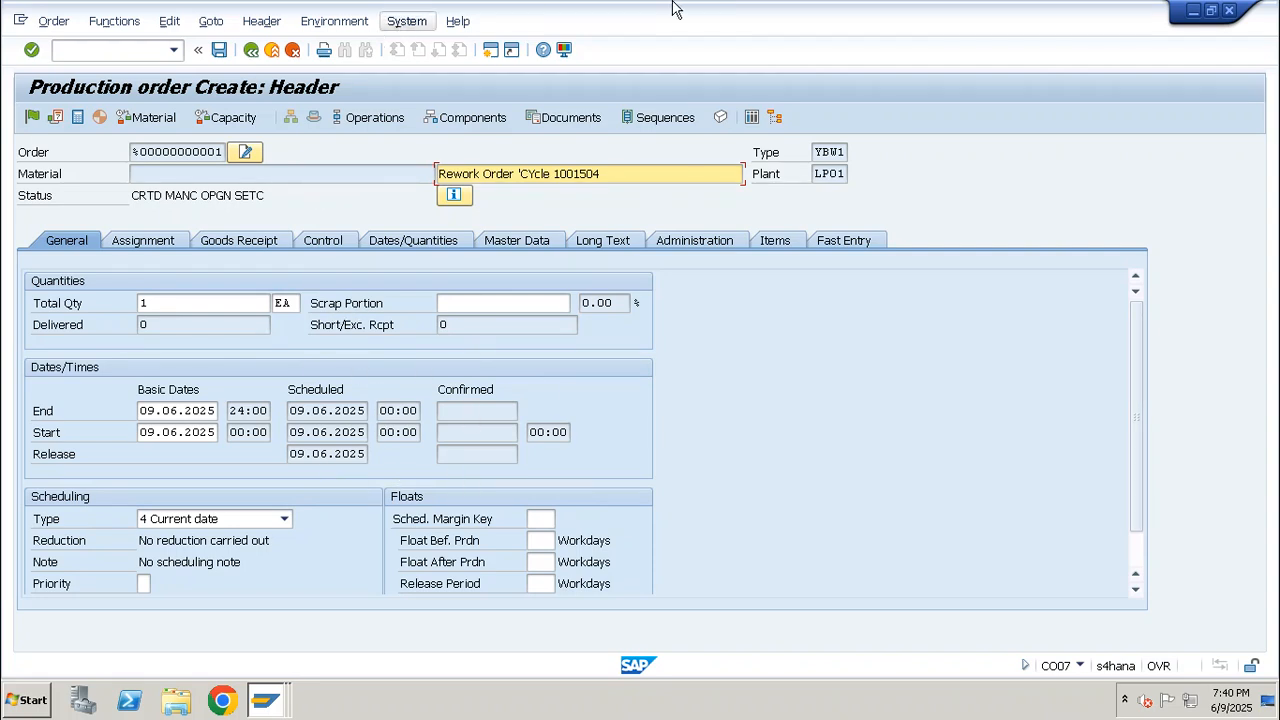
{"action": "mouse_move", "coordinate": [757, 34]}
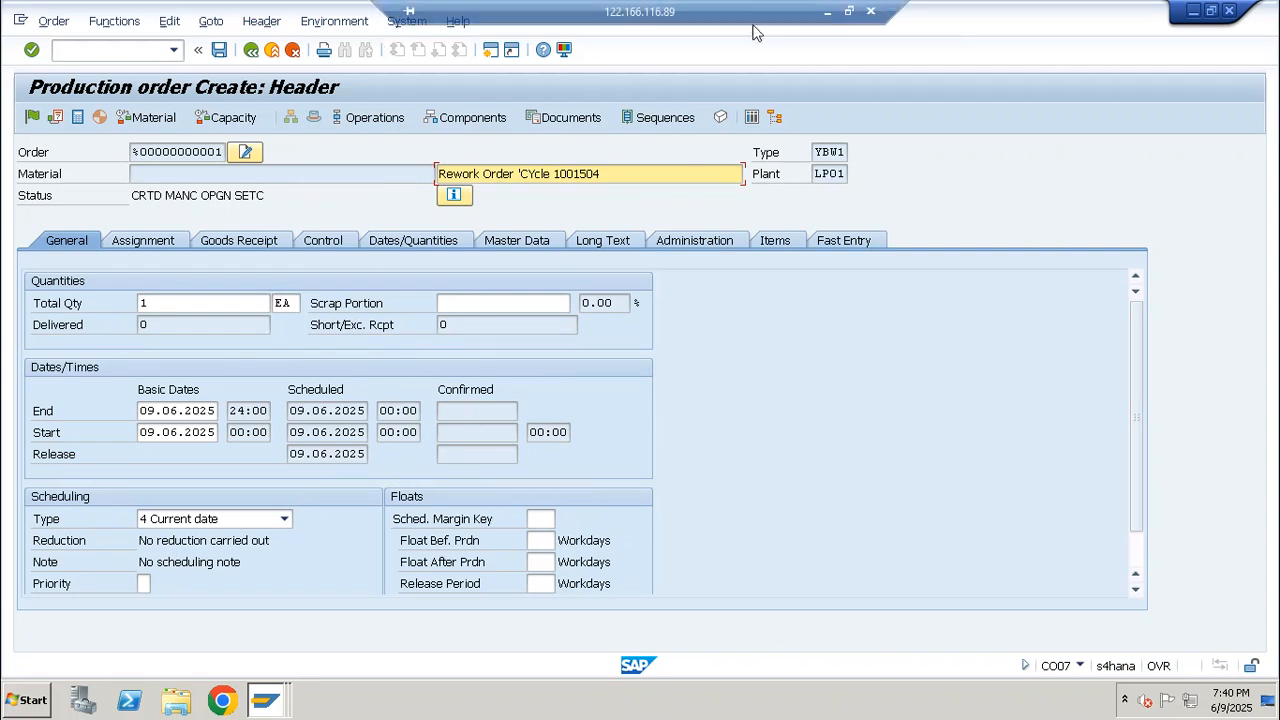
{"action": "left_click", "coordinate": [828, 12]}
{"action": "left_click", "coordinate": [640, 612]}
{"action": "type", "text": "mACH"}
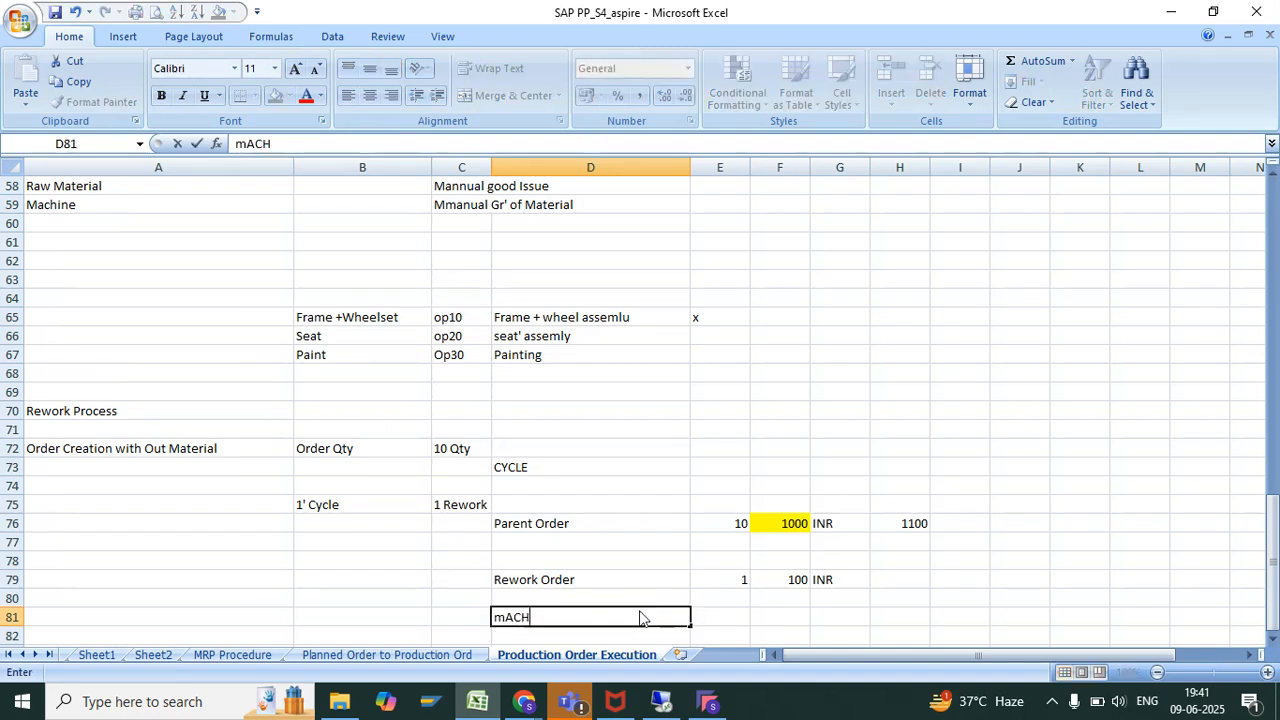
{"action": "type", "text": "ine"}
{"action": "key", "text": "Return"}
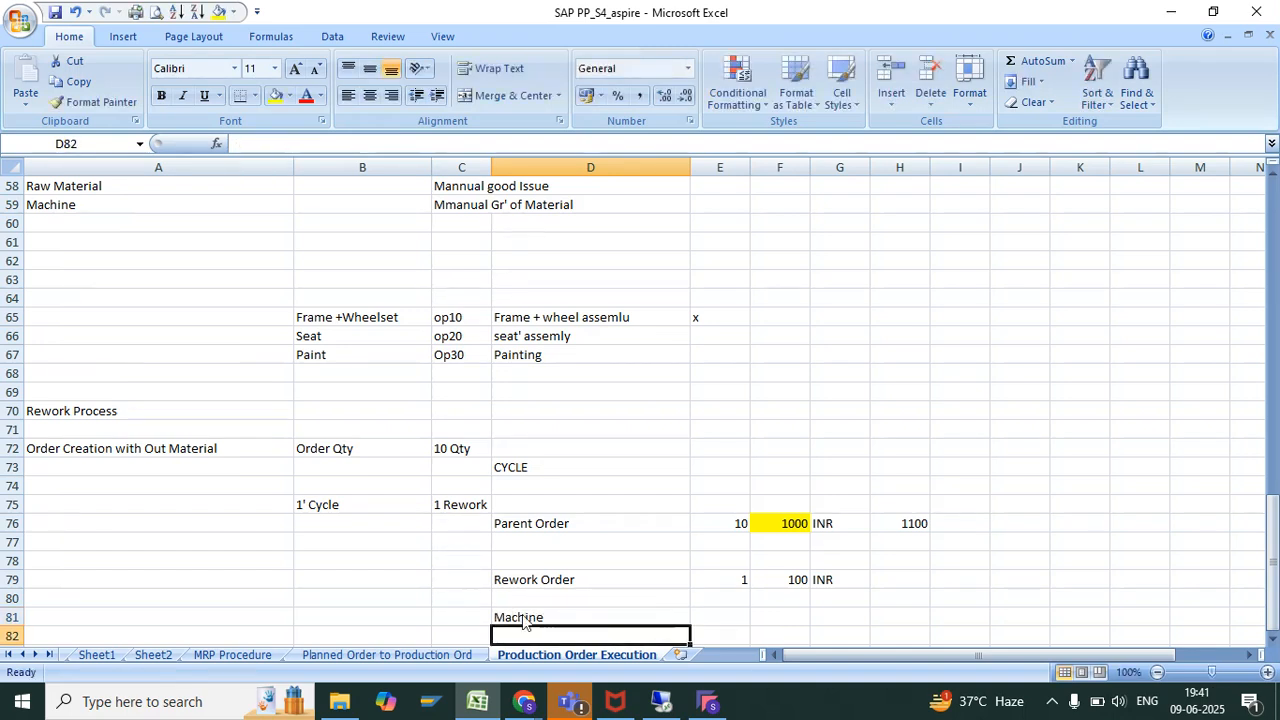
{"action": "left_click", "coordinate": [523, 618]}
{"action": "key", "text": "Delete"}
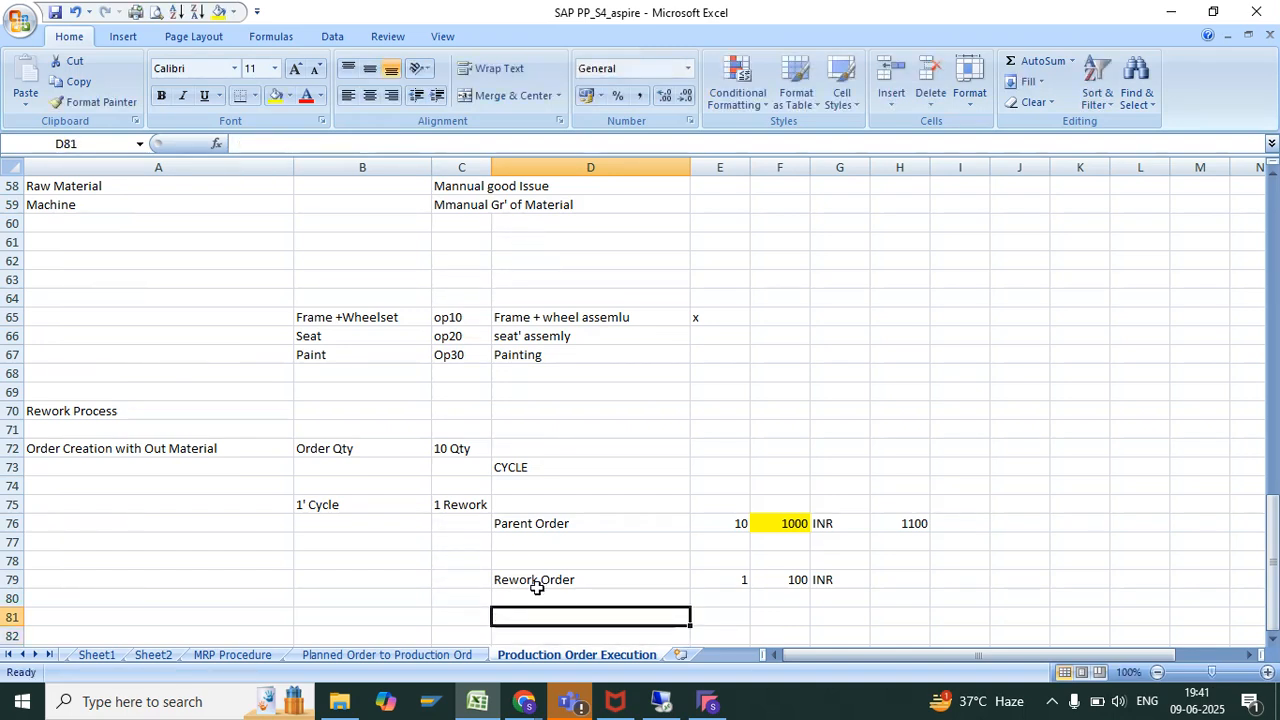
Start a note reading "D'umm" in cell D84, below the Rework Order row
{"action": "key", "text": "Down"}
{"action": "key", "text": "Down"}
{"action": "key", "text": "Down"}
{"action": "type", "text": "D'umm"}
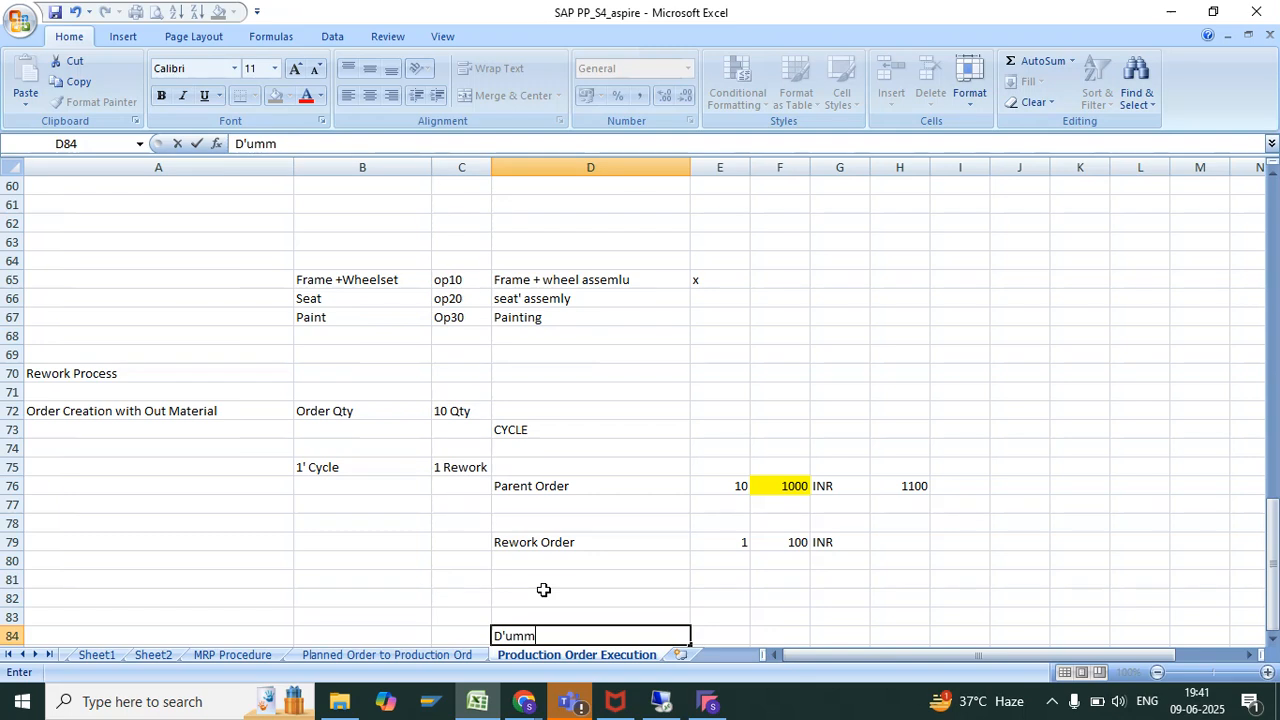
{"action": "type", "text": "y -"}
{"action": "key", "text": "BackSpace"}
{"action": "key", "text": "BackSpace"}
{"action": "key", "text": "BackSpace"}
Switch to SAP and assign work center PRESS 01 to operation 0010 (Rework) of the order
{"action": "left_click", "coordinate": [661, 701]}
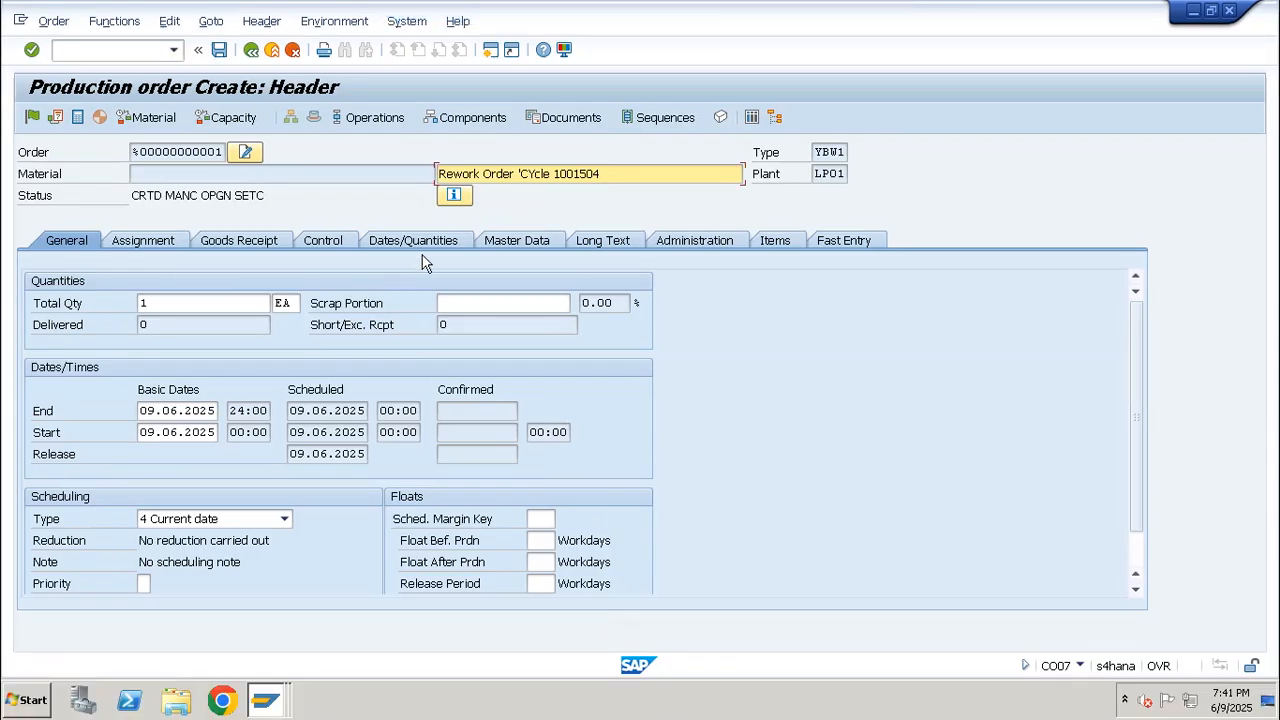
{"action": "left_click", "coordinate": [381, 121]}
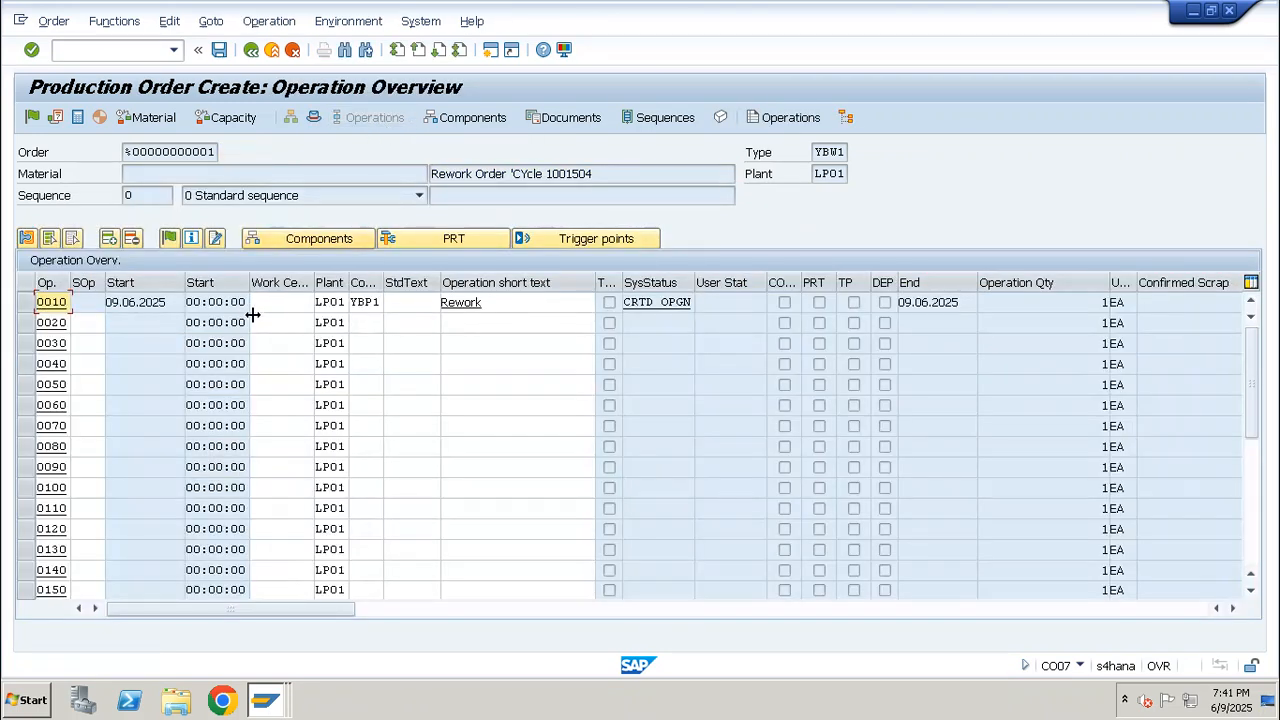
{"action": "left_click", "coordinate": [290, 304]}
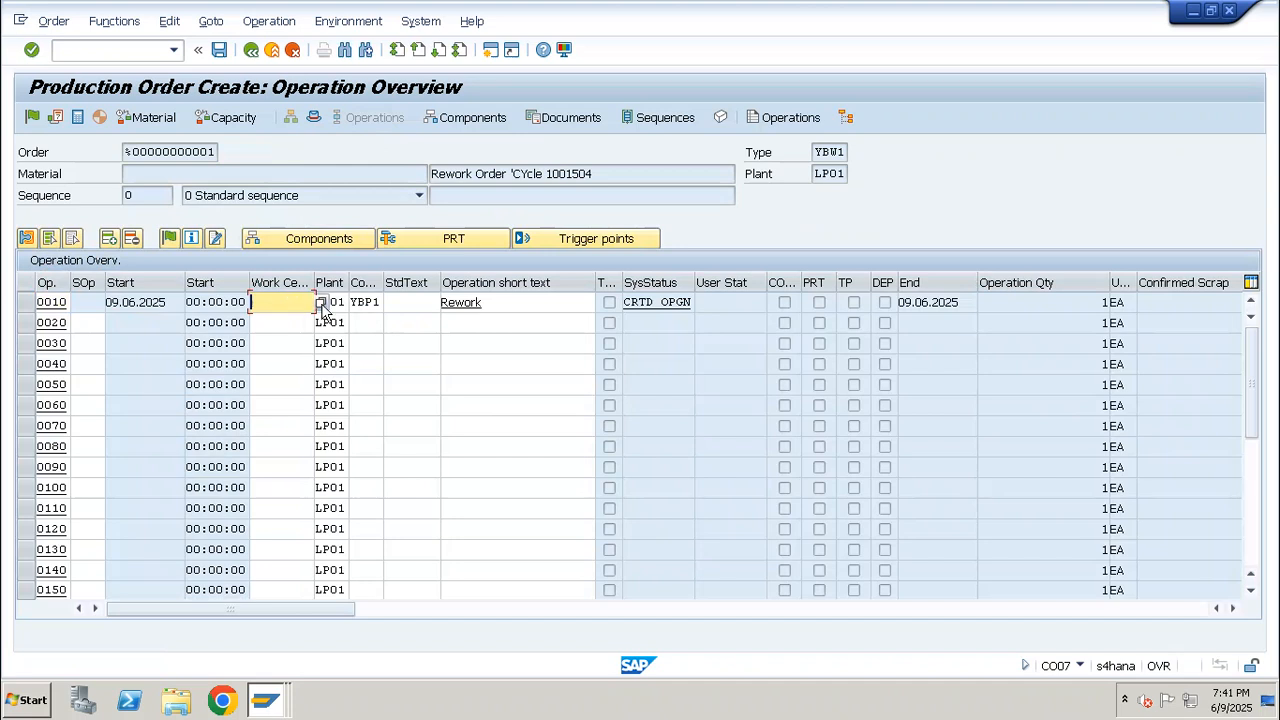
{"action": "left_click", "coordinate": [320, 303]}
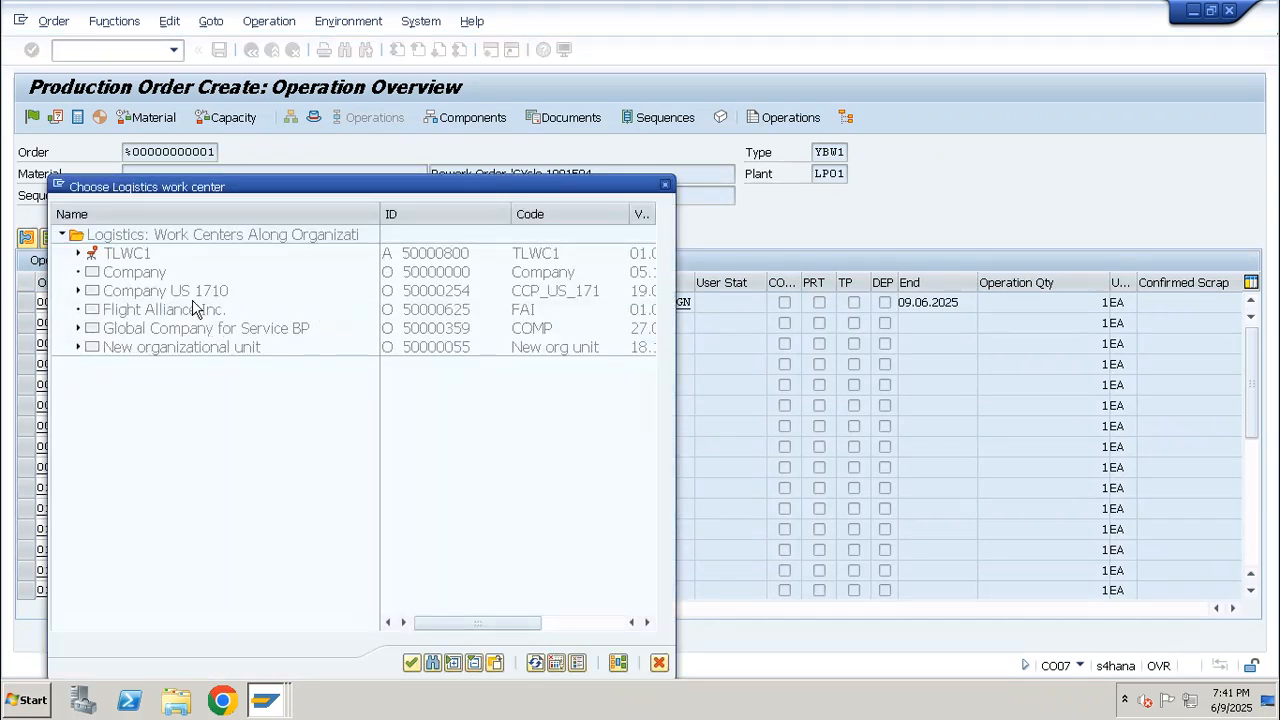
{"action": "key", "text": "Escape"}
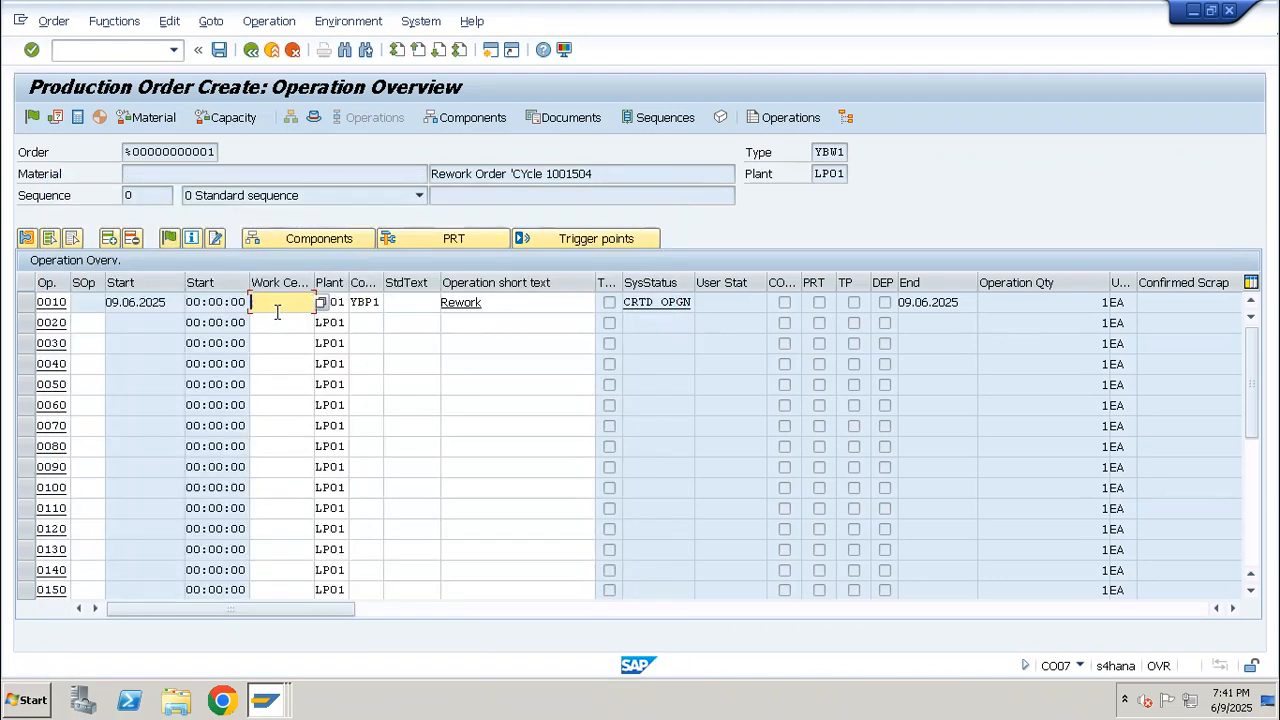
{"action": "type", "text": "press 01"}
{"action": "key", "text": "Return"}
Set the rework order's profit center to SAP-DUMMY in the header assignments and release the order
{"action": "left_click", "coordinate": [313, 118]}
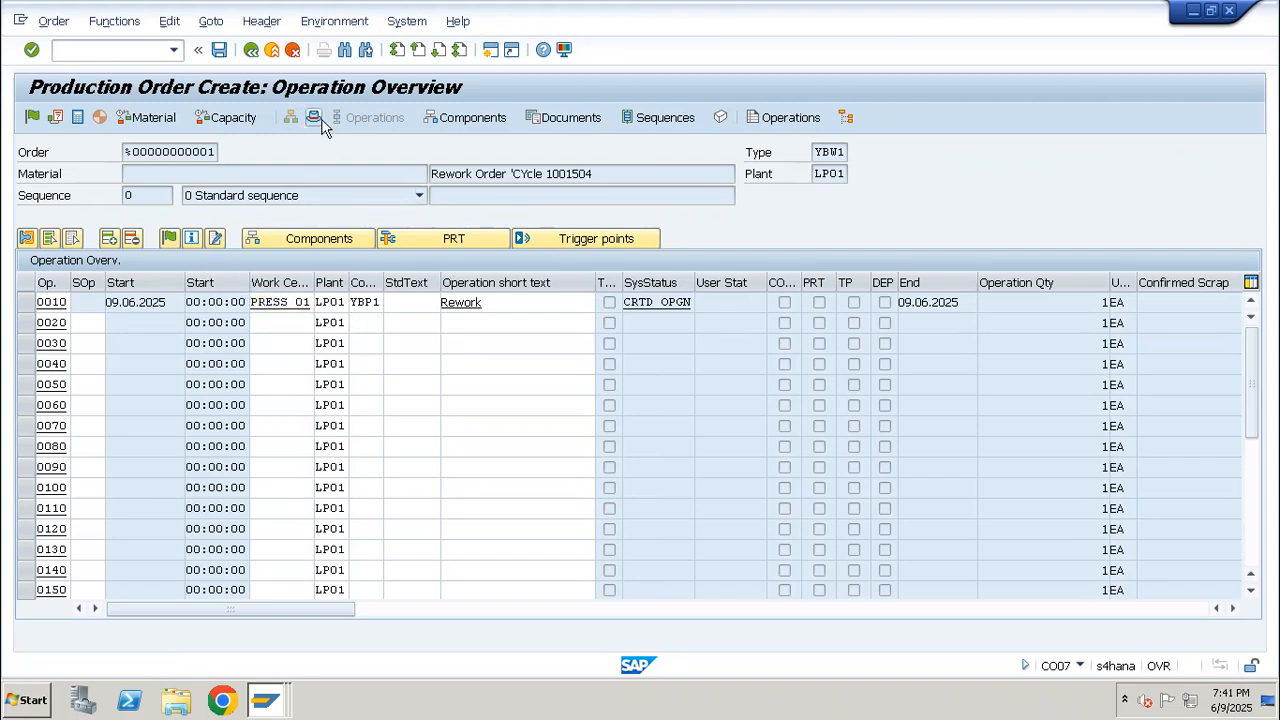
{"action": "left_click", "coordinate": [42, 124]}
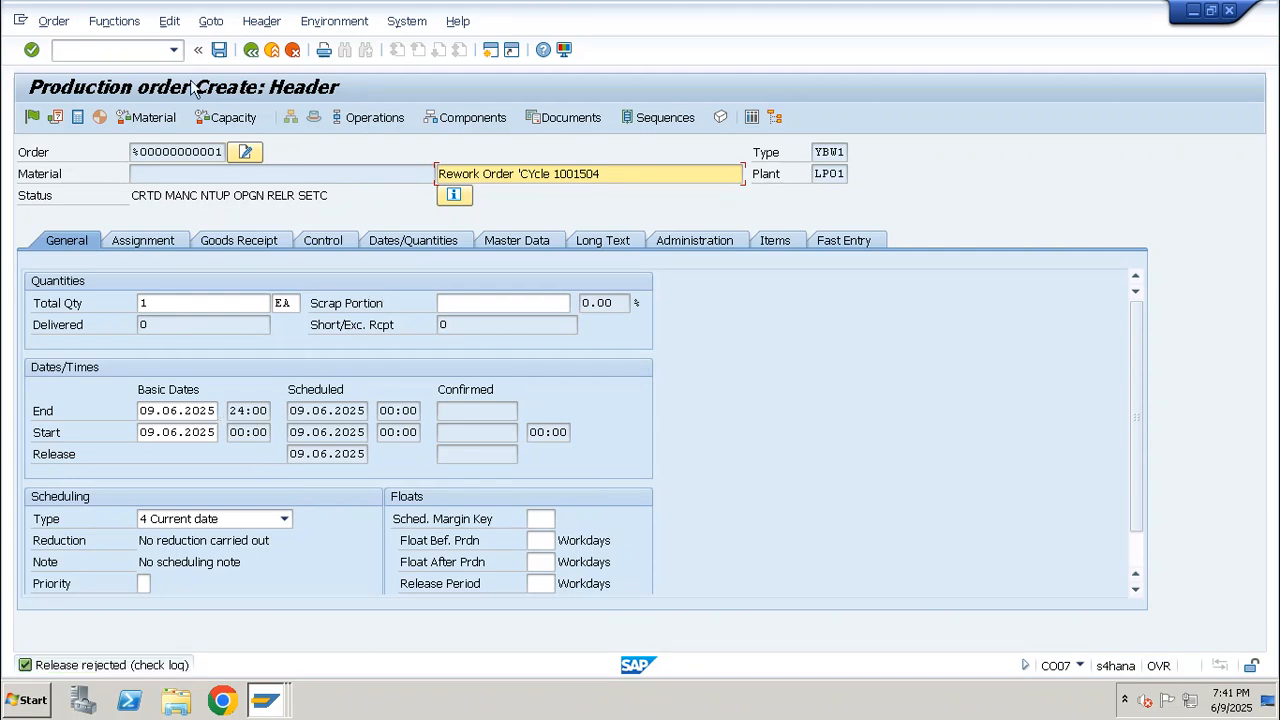
{"action": "left_click", "coordinate": [135, 245]}
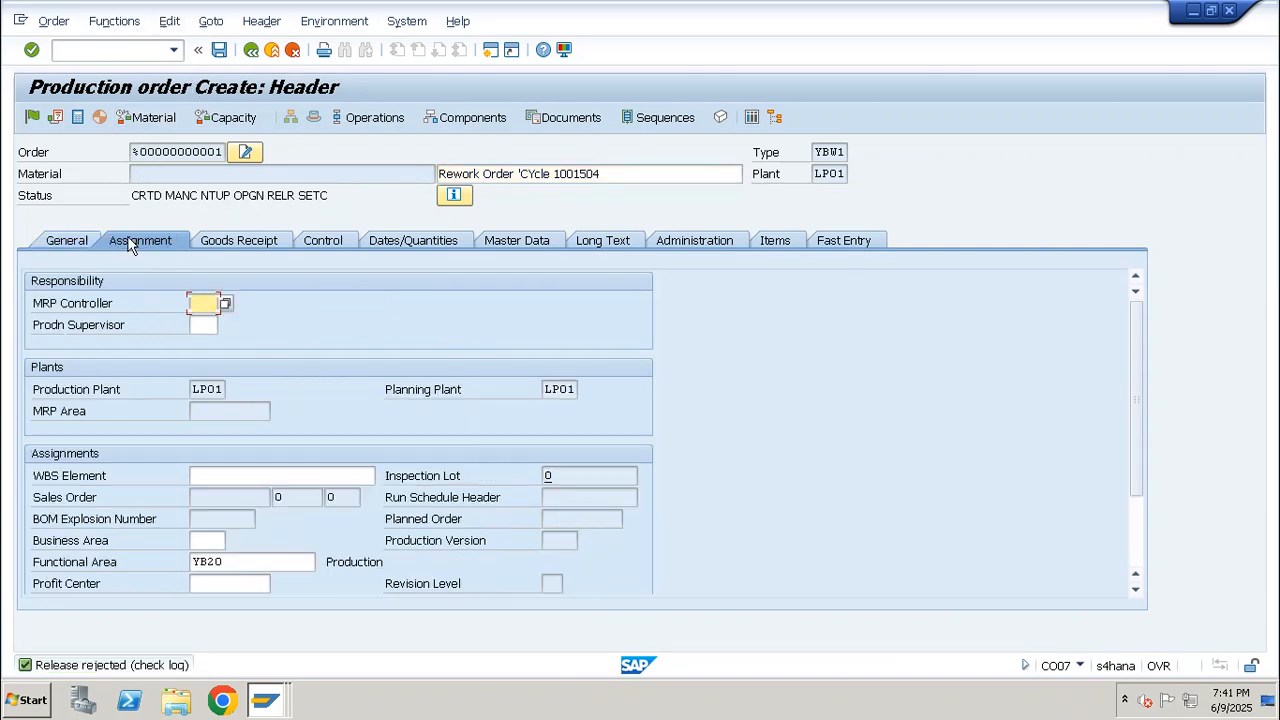
{"action": "left_click", "coordinate": [210, 583]}
{"action": "left_click", "coordinate": [226, 601]}
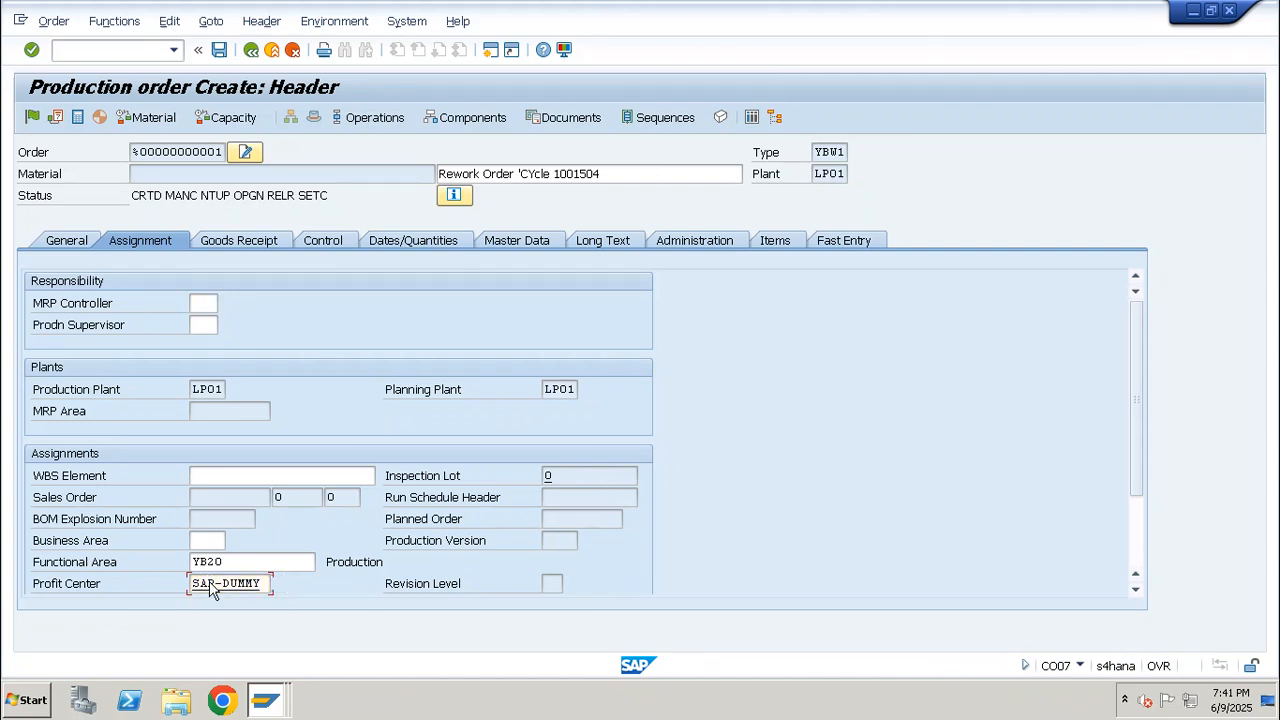
{"action": "left_click", "coordinate": [33, 118]}
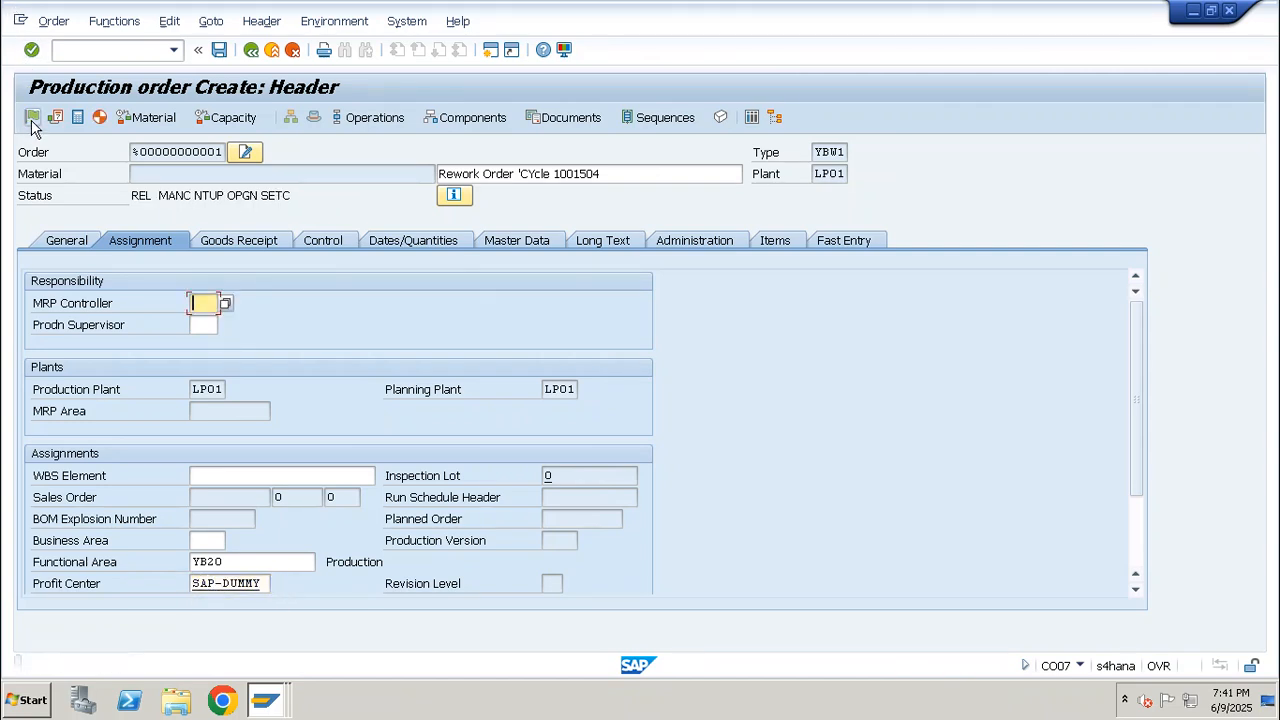
Check the rework order's general data and status, open its component overview, and copy component RED_PAINT_01 from the parent order's component list
{"action": "left_click", "coordinate": [66, 240]}
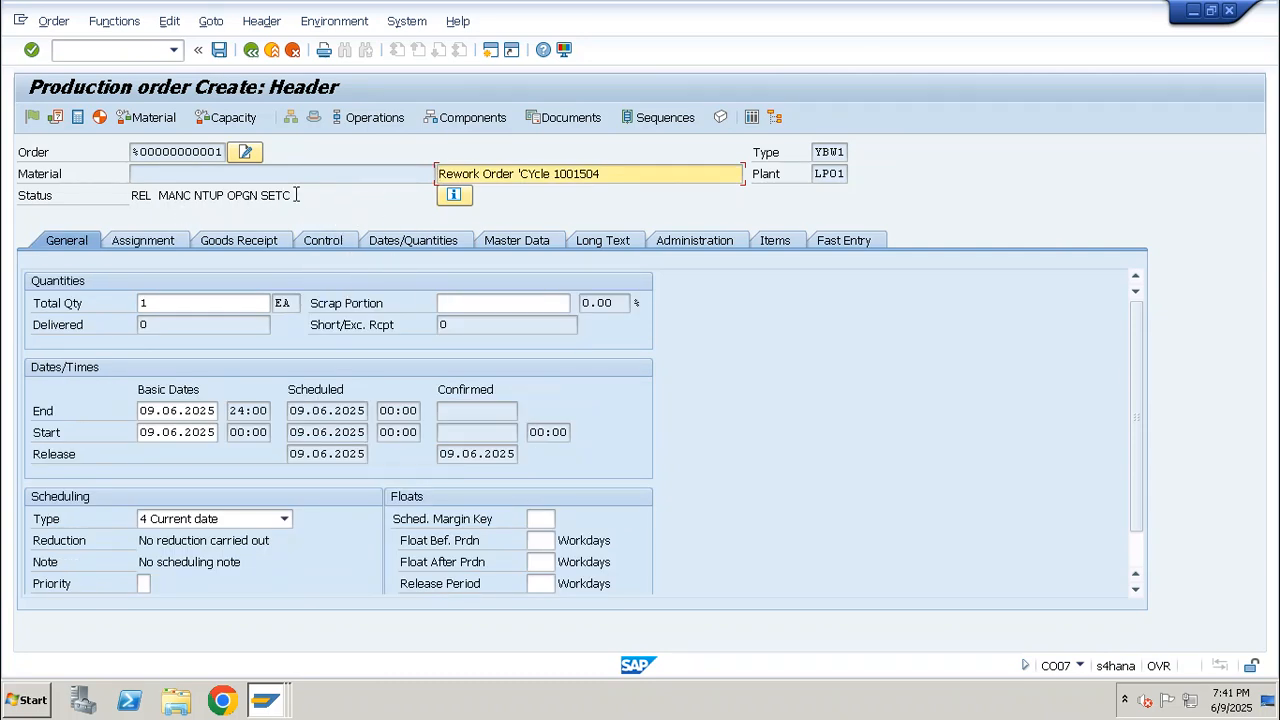
{"action": "left_click_drag", "start_coordinate": [296, 195], "coordinate": [113, 197]}
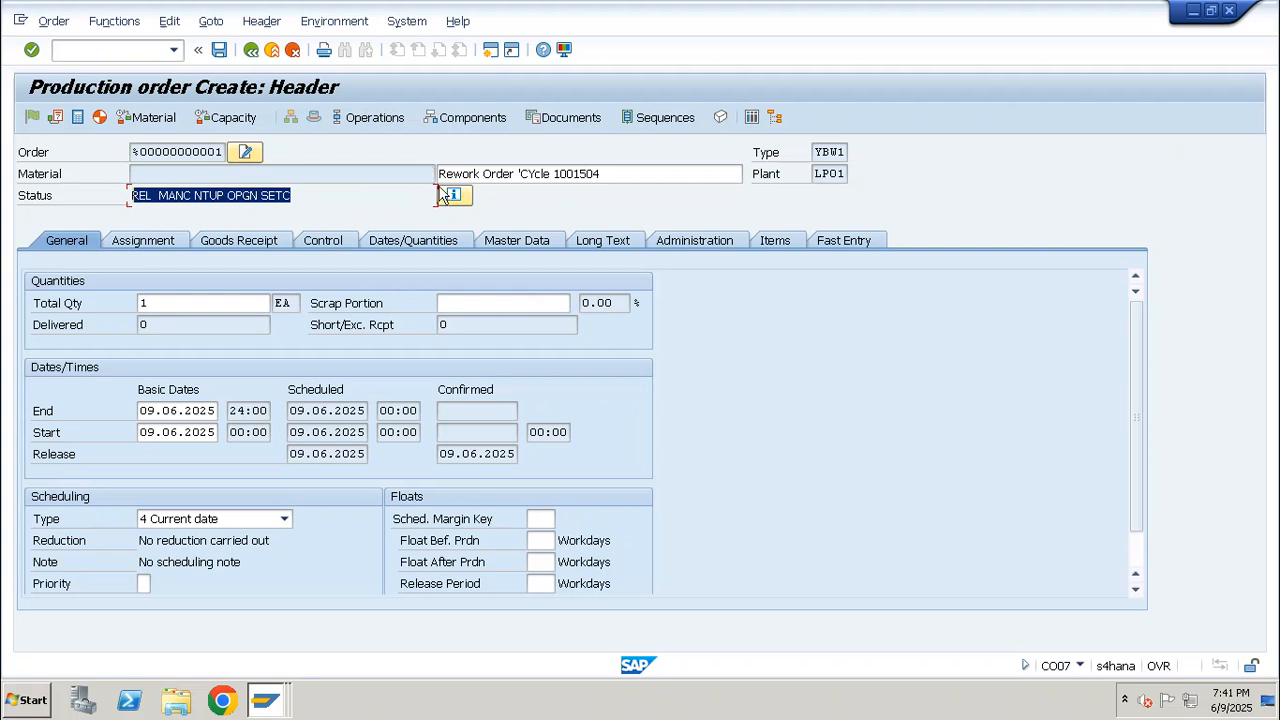
{"action": "left_click", "coordinate": [465, 118]}
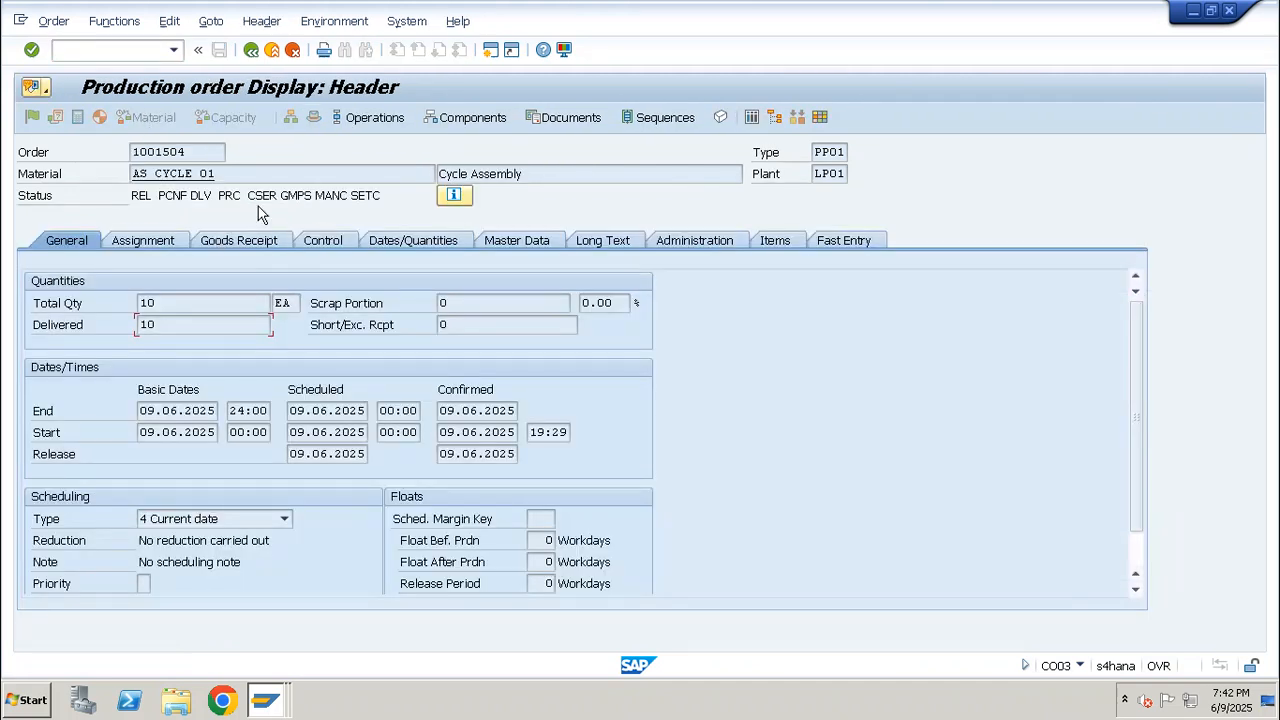
{"action": "left_click", "coordinate": [462, 119]}
{"action": "mouse_move", "coordinate": [188, 350]}
{"action": "left_mouse_down"}
{"action": "mouse_move", "coordinate": [64, 356]}
{"action": "mouse_move", "coordinate": [126, 365]}
{"action": "mouse_move", "coordinate": [24, 362]}
{"action": "left_mouse_up"}
{"action": "key", "text": "ctrl+c"}
{"action": "left_click", "coordinate": [42, 362]}
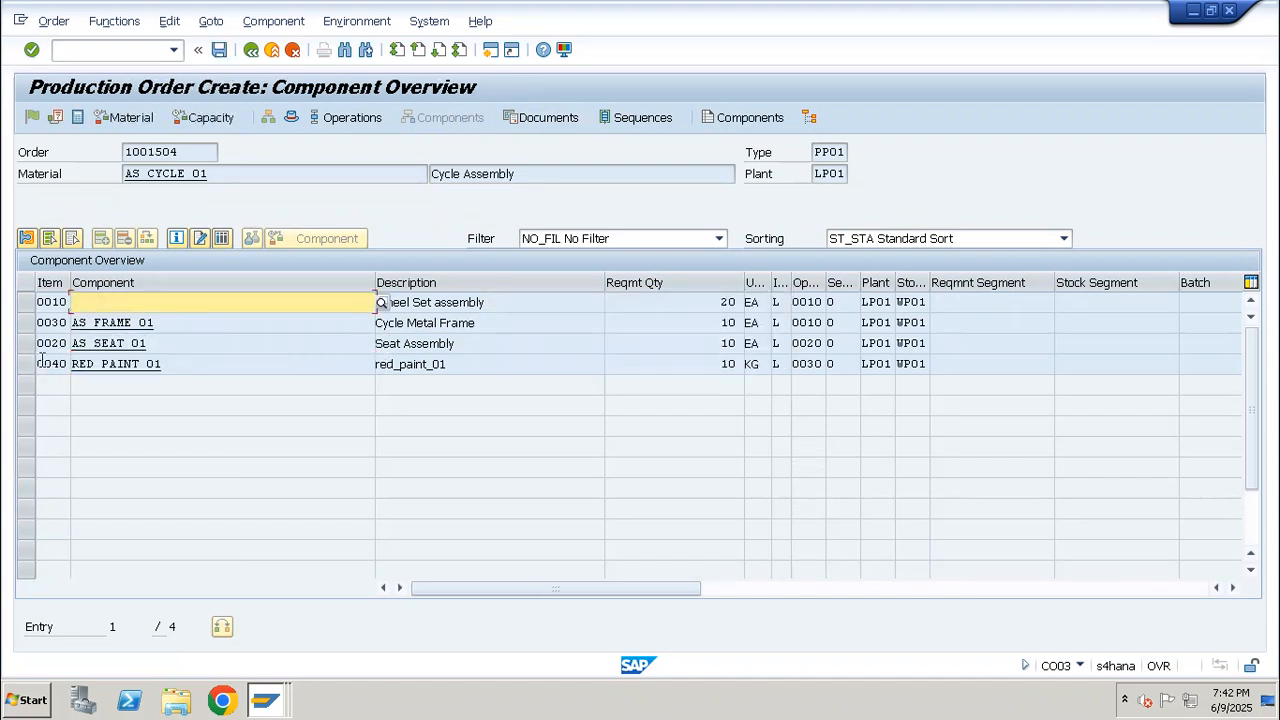
Enter the copied material RED_PAINT_01 as item 0010 of the rework order with a requirement quantity of 0.4 KG
{"action": "key", "text": "ctrl+v"}
{"action": "key", "text": "Tab"}
{"action": "key", "text": "Tab"}
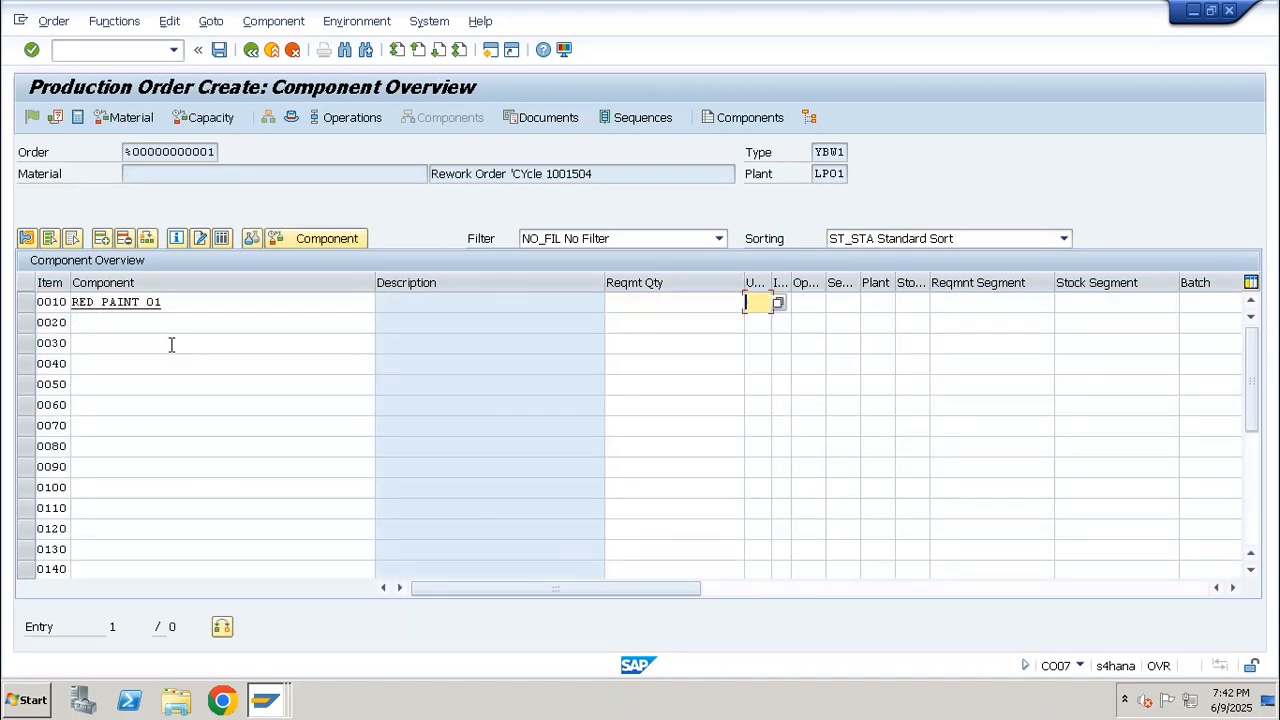
{"action": "key", "text": "shift+Tab"}
{"action": "type", "text": "0.4"}
{"action": "key", "text": "Tab"}
{"action": "key", "text": "shift+Tab"}
{"action": "key", "text": "Tab"}
{"action": "type", "text": "kg"}
Give the paint component item category L, operation 0010, plant LP01 and storage location WP01
{"action": "key", "text": "Tab"}
{"action": "type", "text": "1"}
{"action": "key", "text": "Tab"}
{"action": "type", "text": "001"}
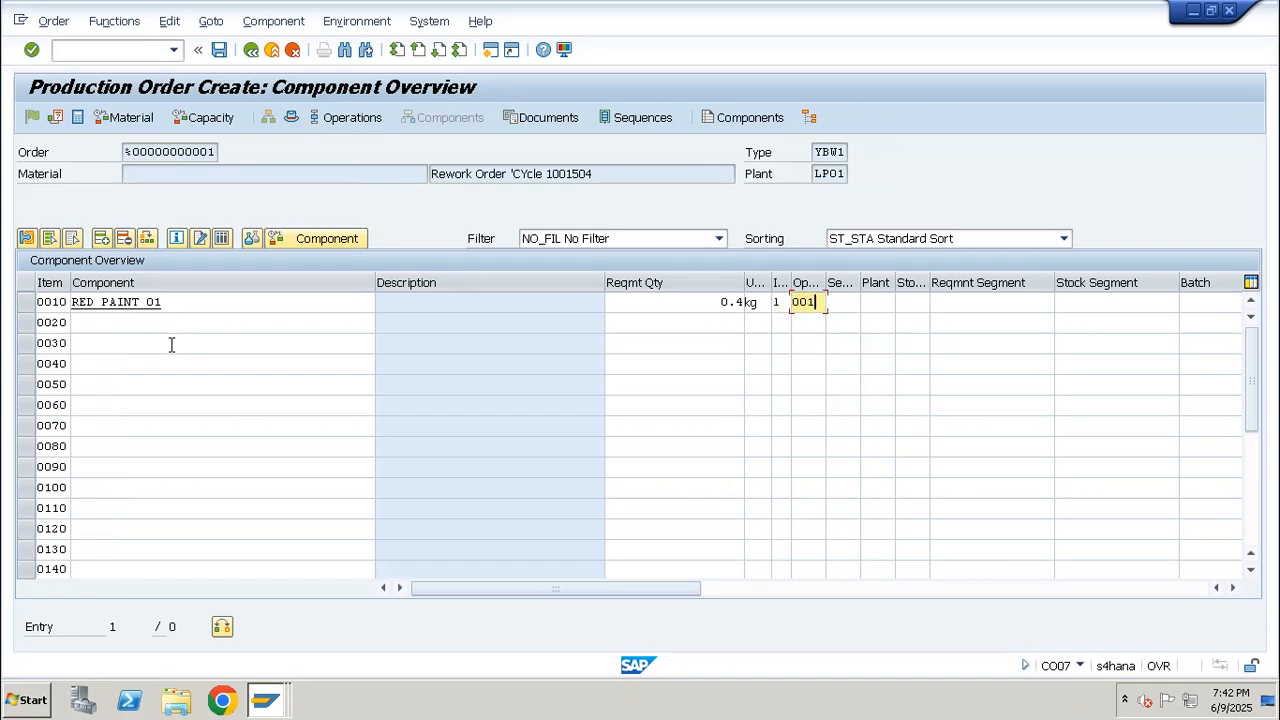
{"action": "type", "text": "0"}
{"action": "key", "text": "Tab"}
{"action": "key", "text": "Tab"}
{"action": "type", "text": "lp01"}
{"action": "key", "text": "Tab"}
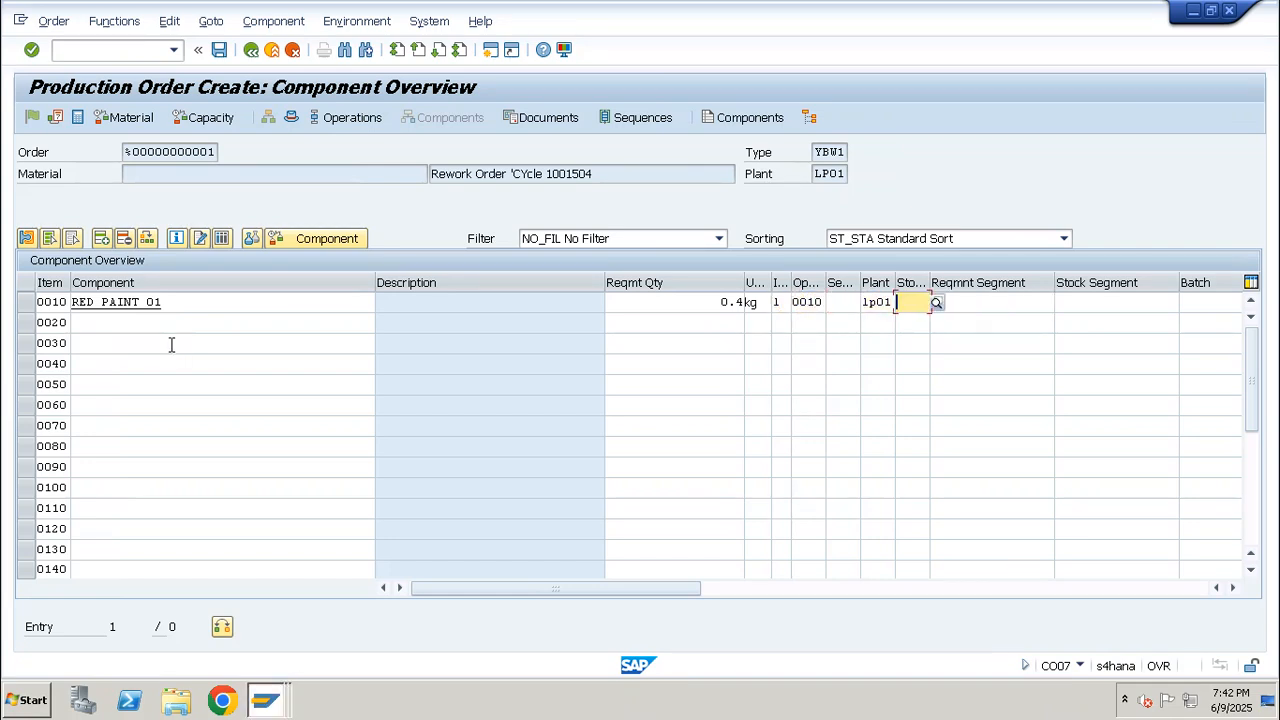
{"action": "type", "text": "wp01"}
{"action": "key", "text": "Return"}
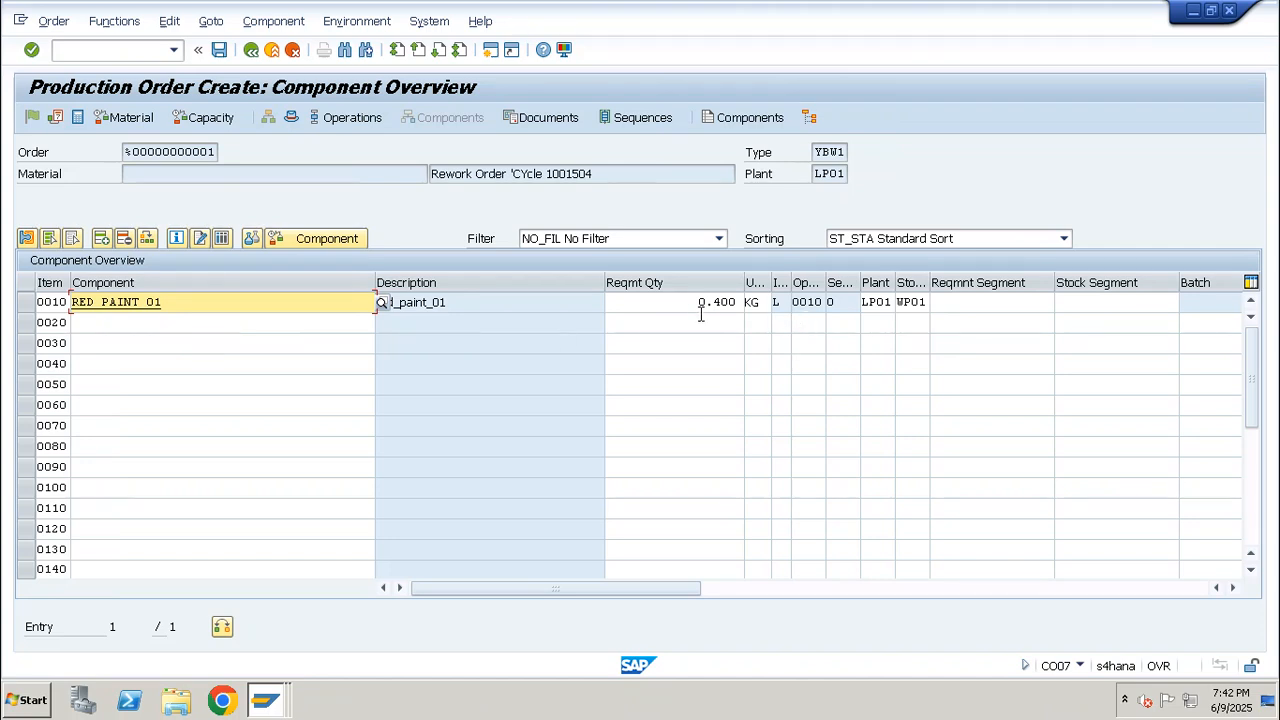
Review the paint component line, return to the rework order header, and save the order despite the cost calculation error
{"action": "left_click_drag", "start_coordinate": [695, 304], "coordinate": [742, 300]}
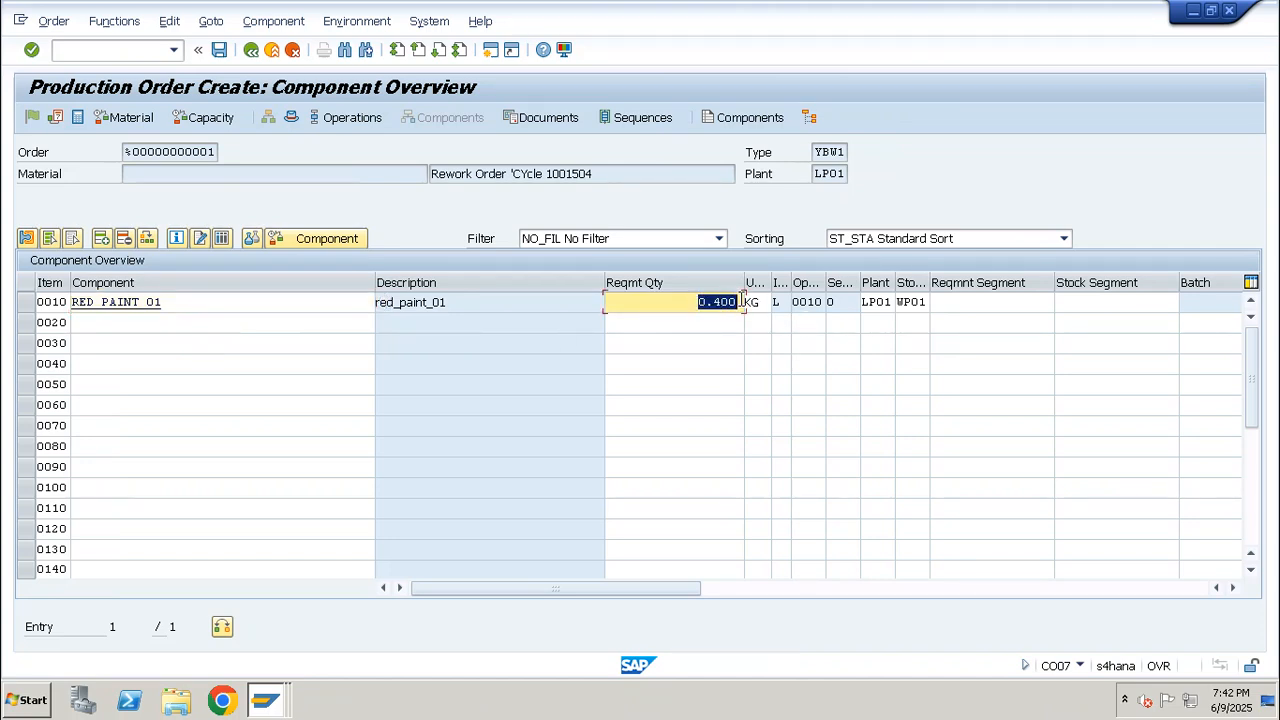
{"action": "left_click", "coordinate": [698, 304]}
{"action": "key", "text": "Return"}
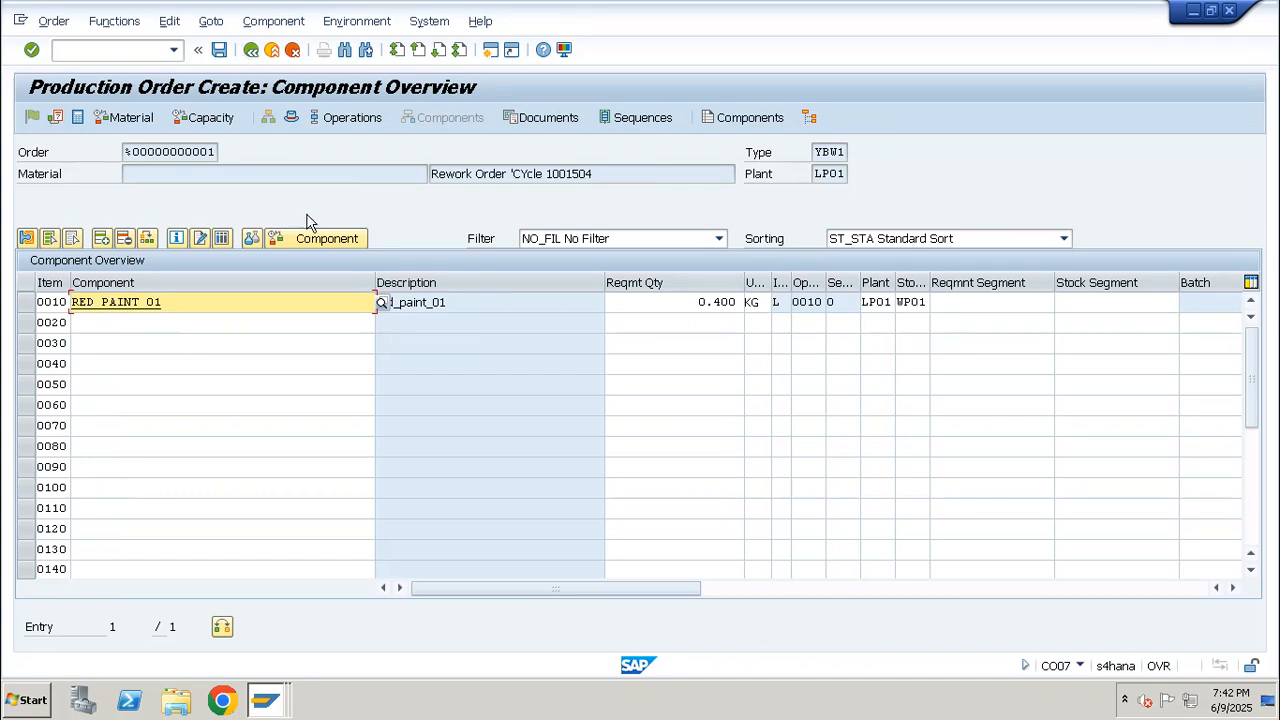
{"action": "left_click_drag", "start_coordinate": [224, 305], "coordinate": [7, 314]}
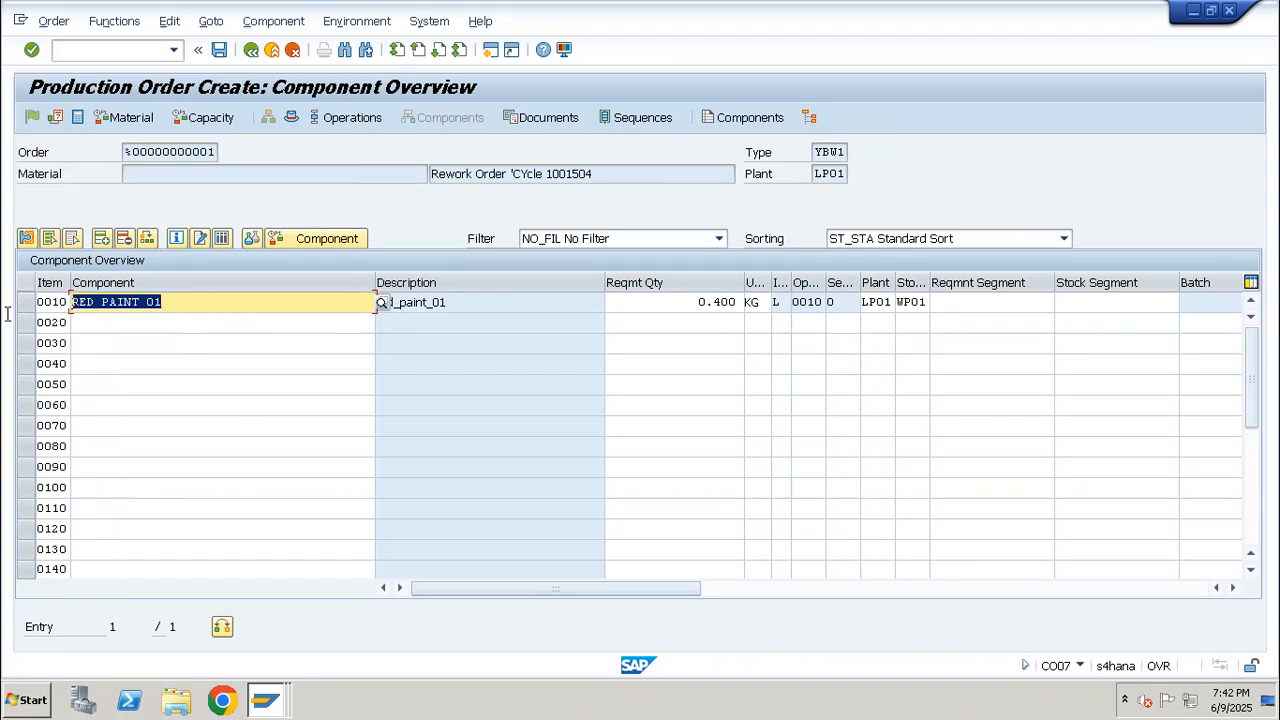
{"action": "left_click", "coordinate": [291, 118]}
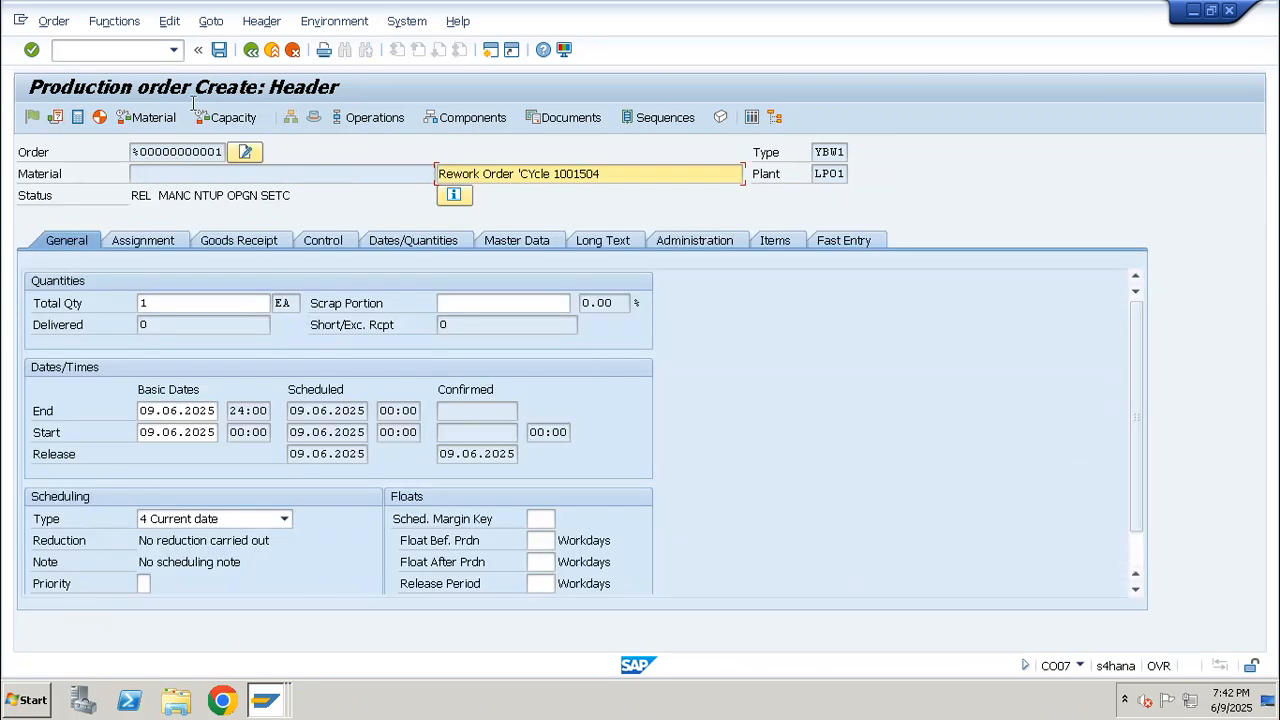
{"action": "left_click", "coordinate": [222, 52]}
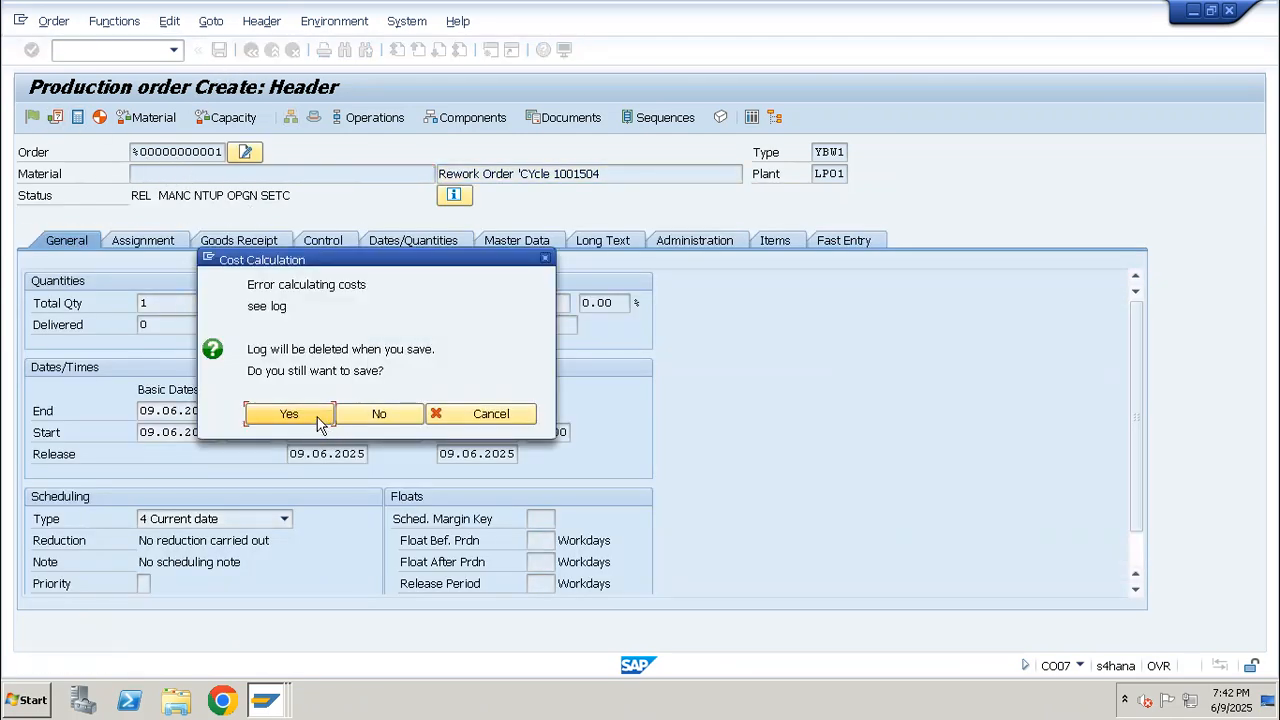
{"action": "left_click", "coordinate": [319, 424]}
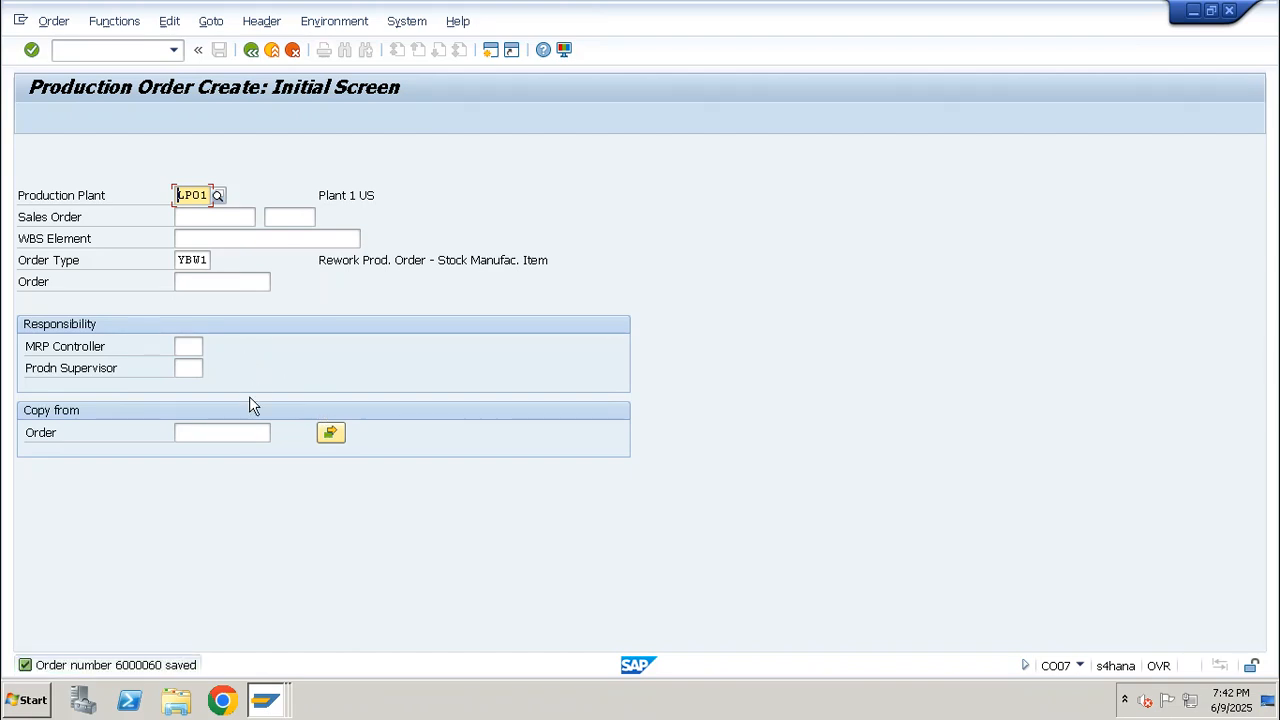
Open transaction CO11N, and switch to CO03 to bring up the number of the saved rework order
{"action": "left_click", "coordinate": [129, 55]}
{"action": "type", "text": "/nco1"}
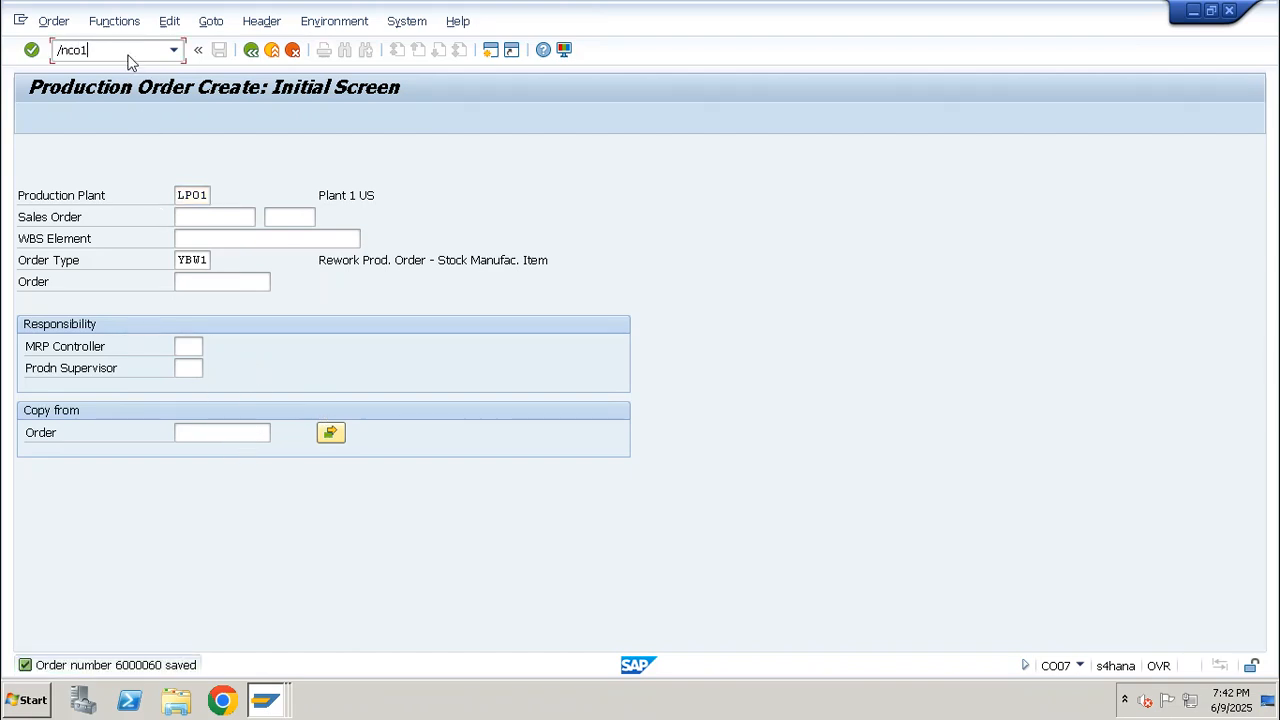
{"action": "type", "text": "1n"}
{"action": "key", "text": "Return"}
{"action": "type", "text": "/nco"}
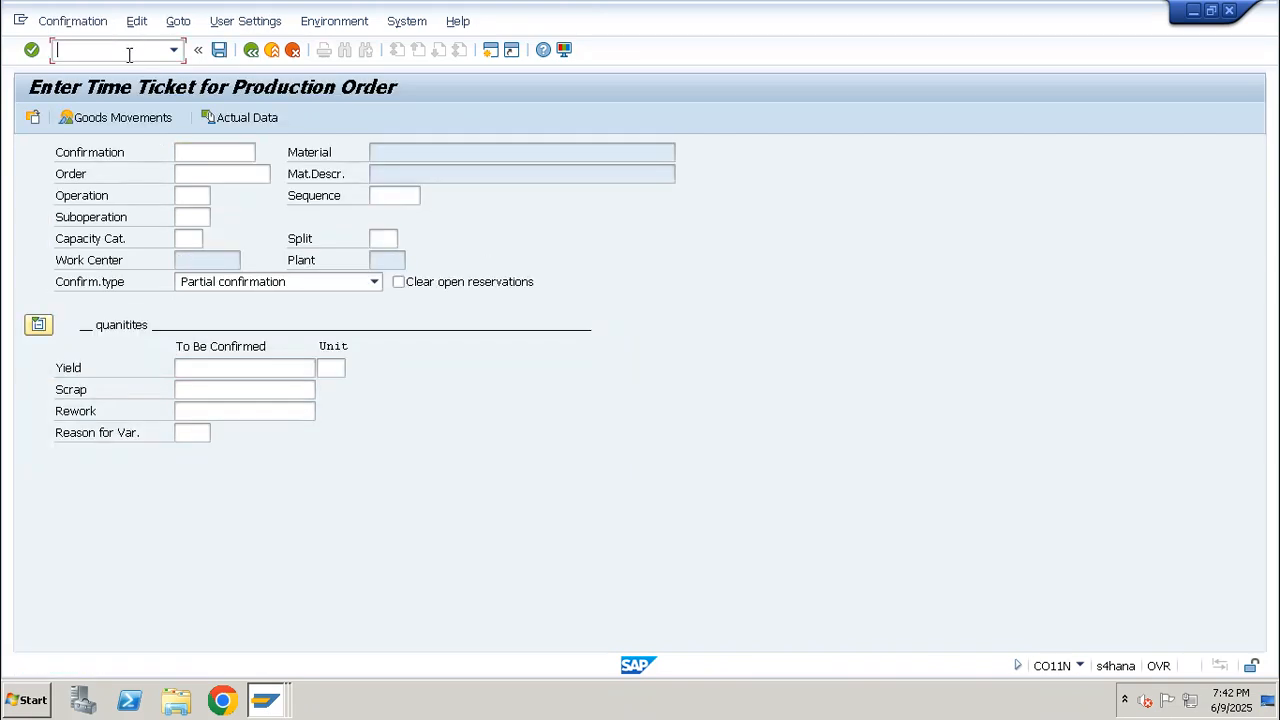
{"action": "type", "text": "03"}
{"action": "key", "text": "Return"}
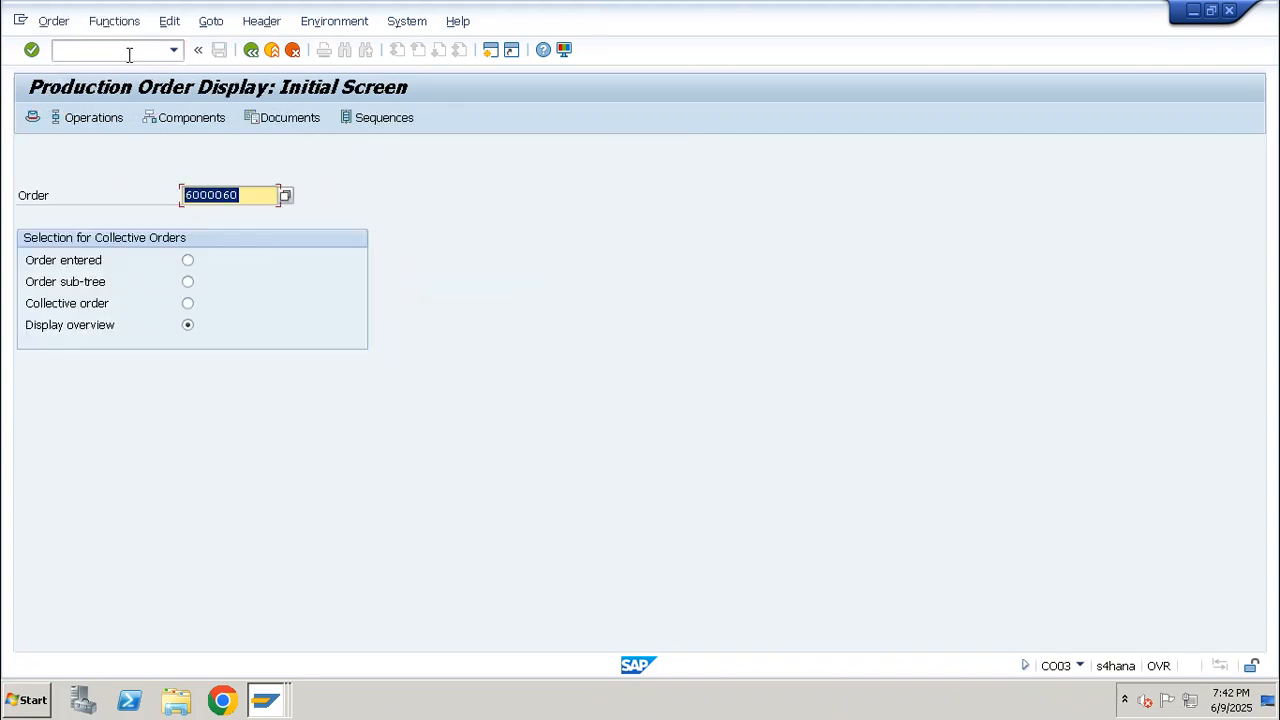
Open CO11N for the rework order and enter operation 0010 with a yield of 1 EA
{"action": "type", "text": "/nco11n"}
{"action": "key", "text": "Return"}
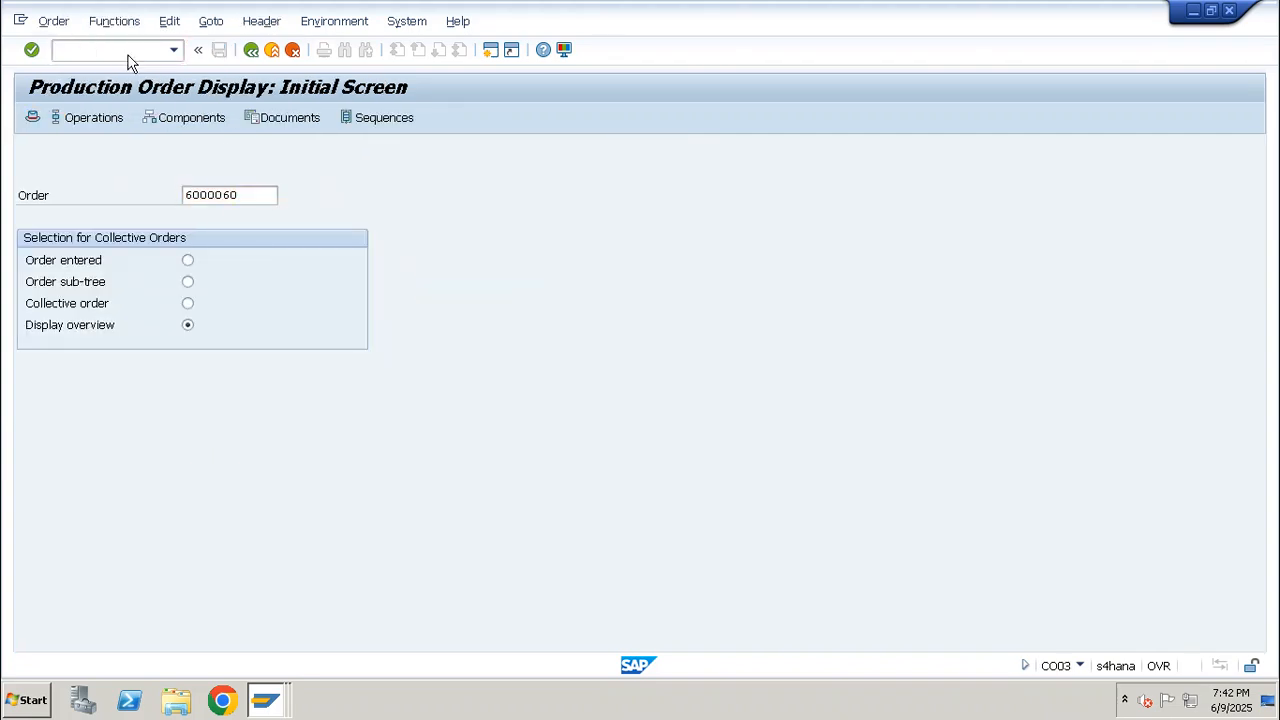
{"action": "type", "text": "0010"}
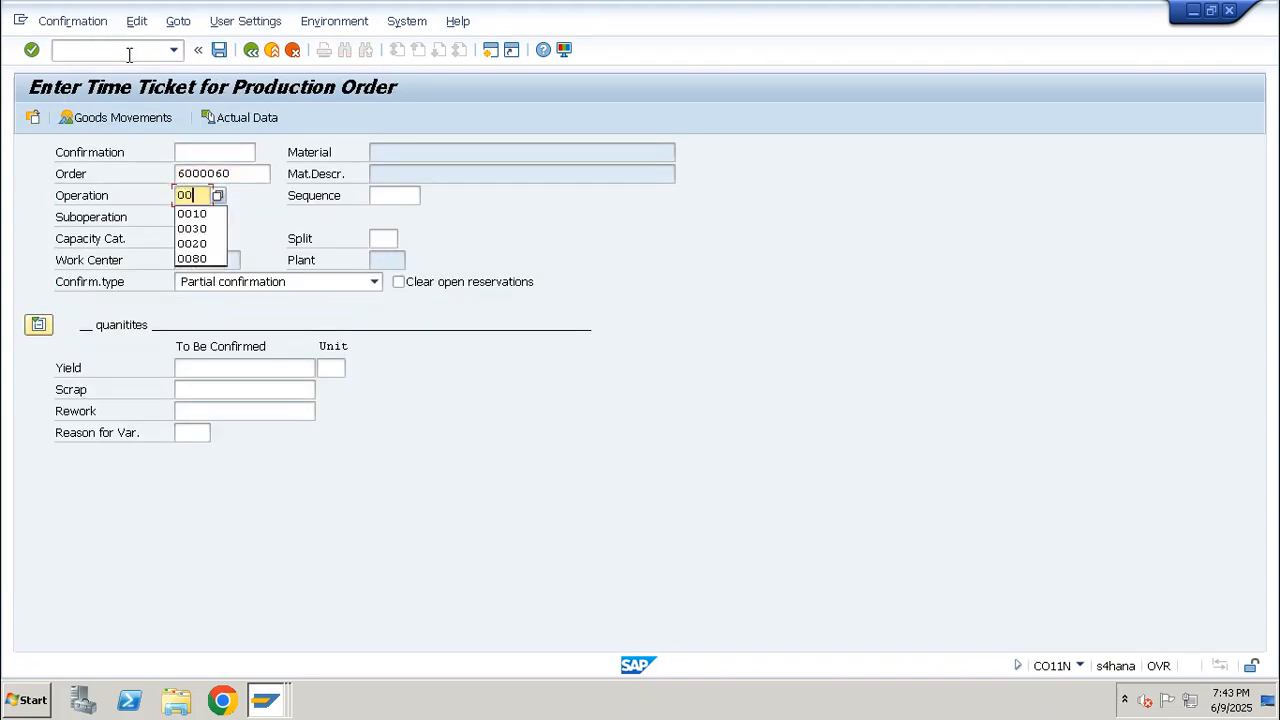
{"action": "key", "text": "Return"}
{"action": "type", "text": "1"}
{"action": "key", "text": "Return"}
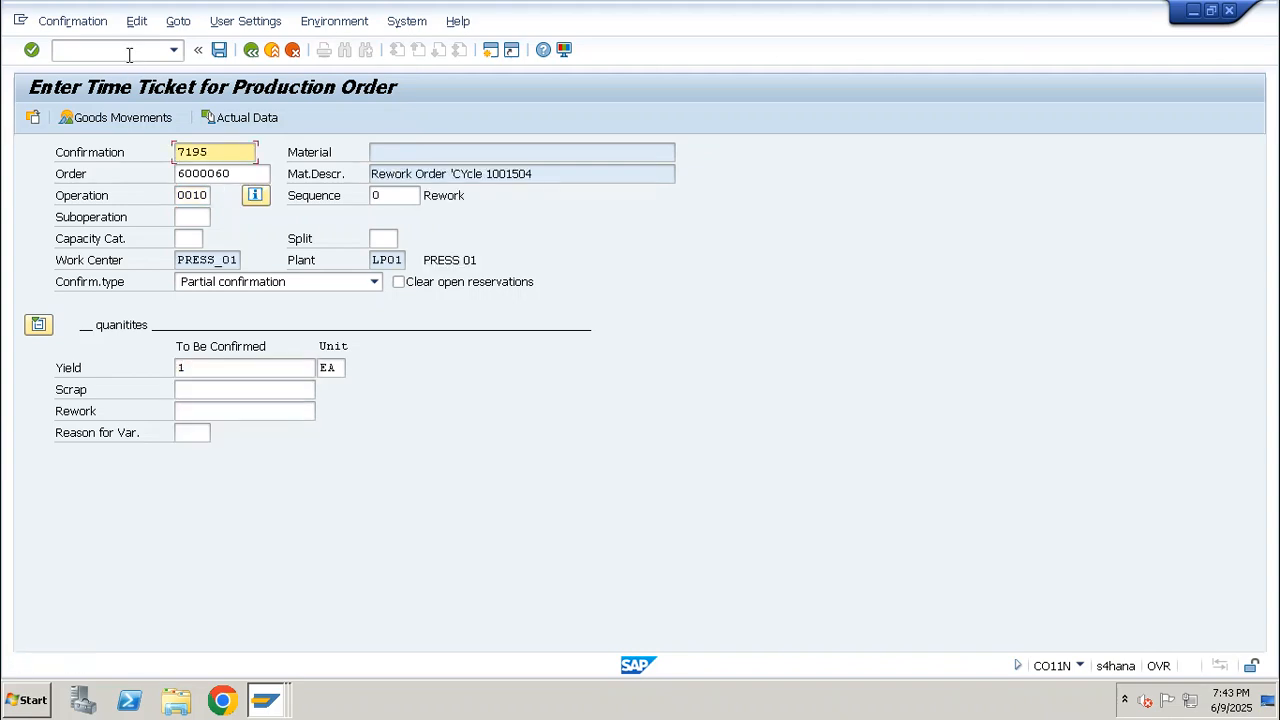
Check the RED_PAINT_01 goods movement of the confirmation and save the confirmation despite the actual cost calculation error
{"action": "left_click", "coordinate": [120, 118]}
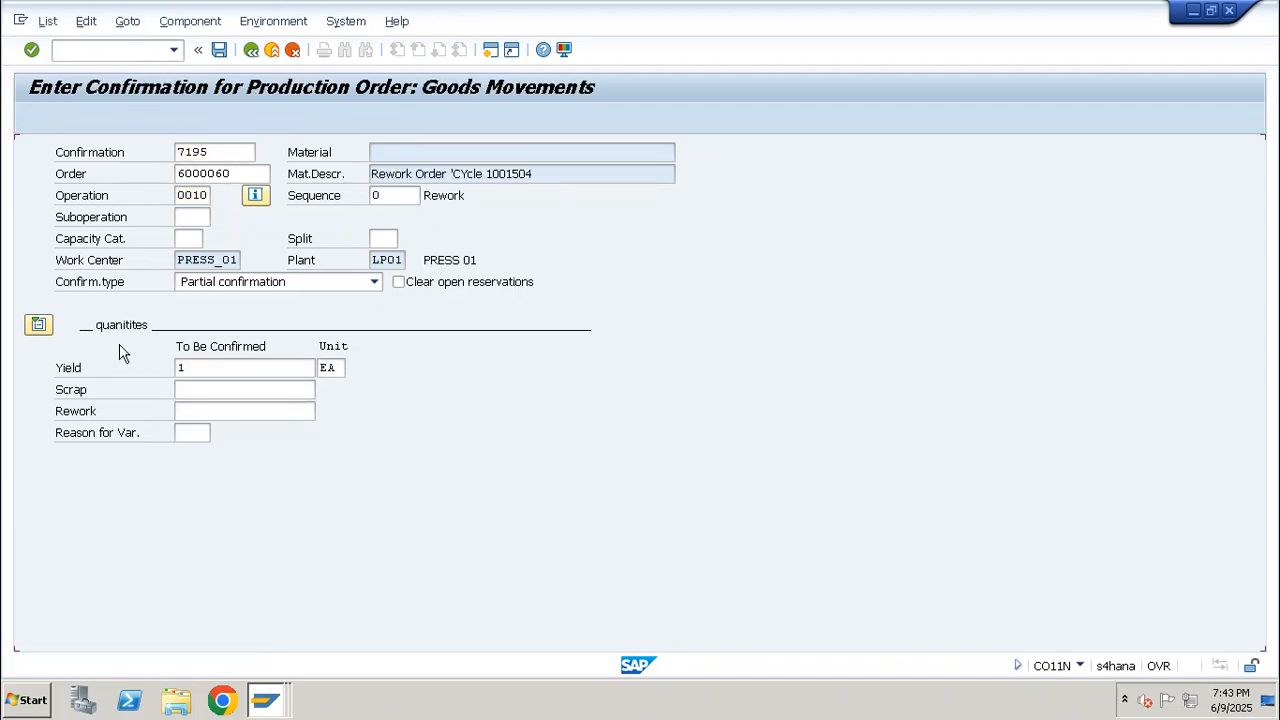
{"action": "left_click_drag", "start_coordinate": [155, 321], "coordinate": [10, 318]}
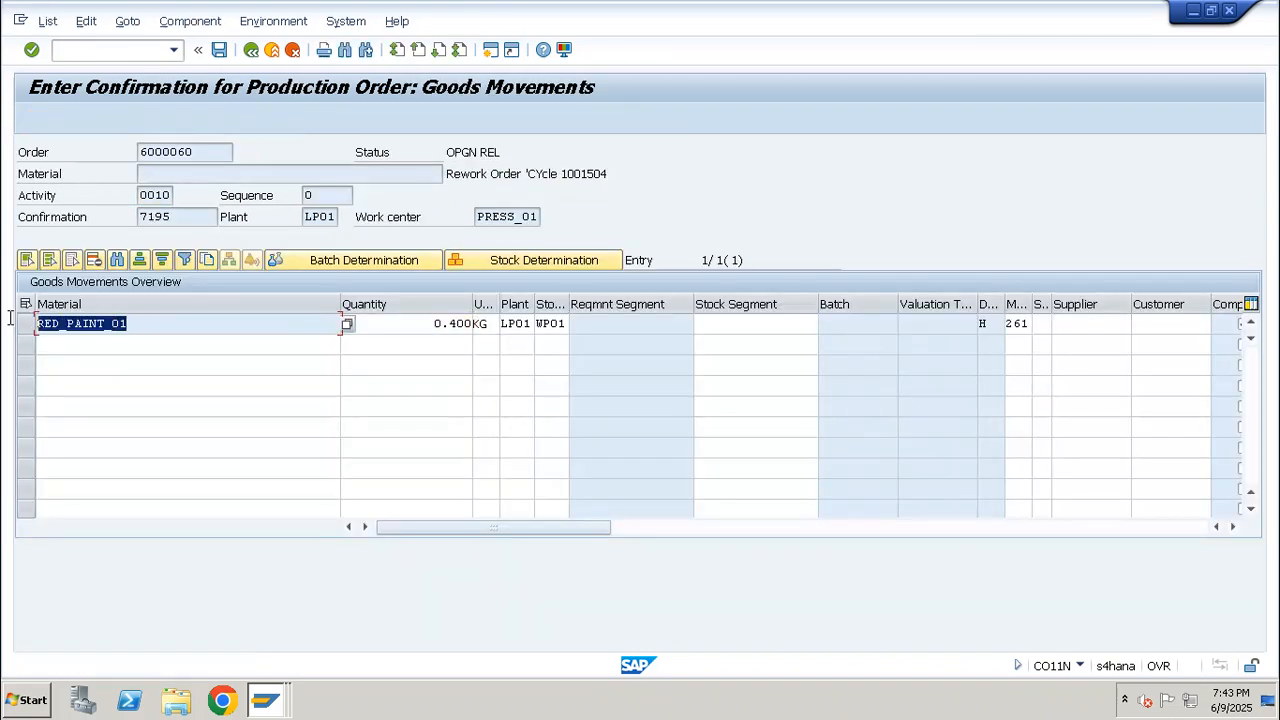
{"action": "left_click_drag", "start_coordinate": [421, 325], "coordinate": [493, 322]}
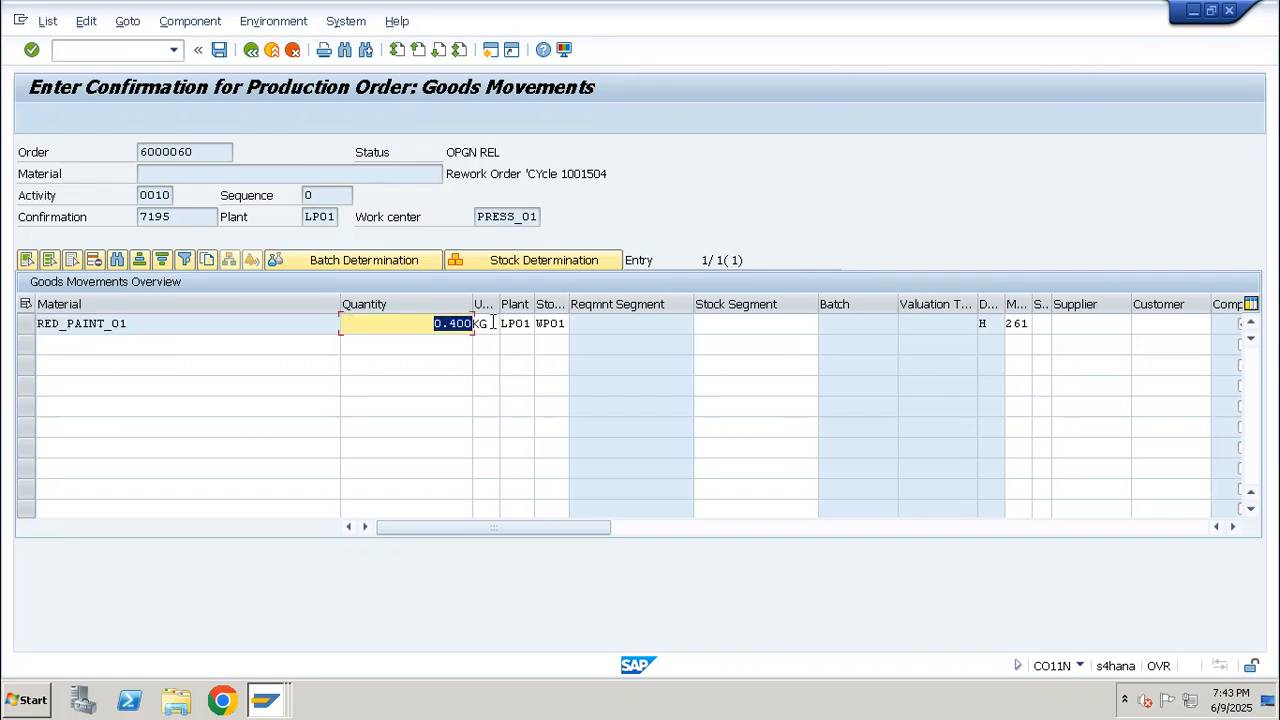
{"action": "left_click_drag", "start_coordinate": [406, 321], "coordinate": [496, 325]}
{"action": "left_click", "coordinate": [219, 49]}
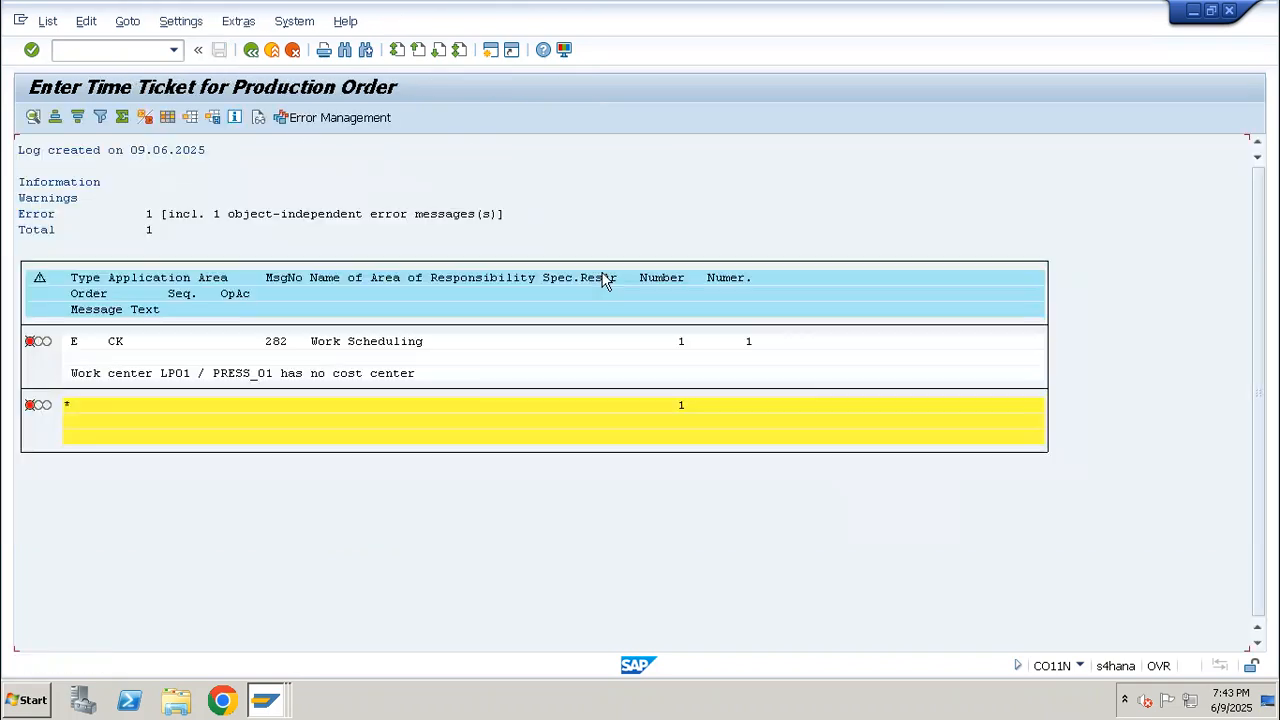
{"action": "key", "text": "F3"}
{"action": "left_click", "coordinate": [304, 373]}
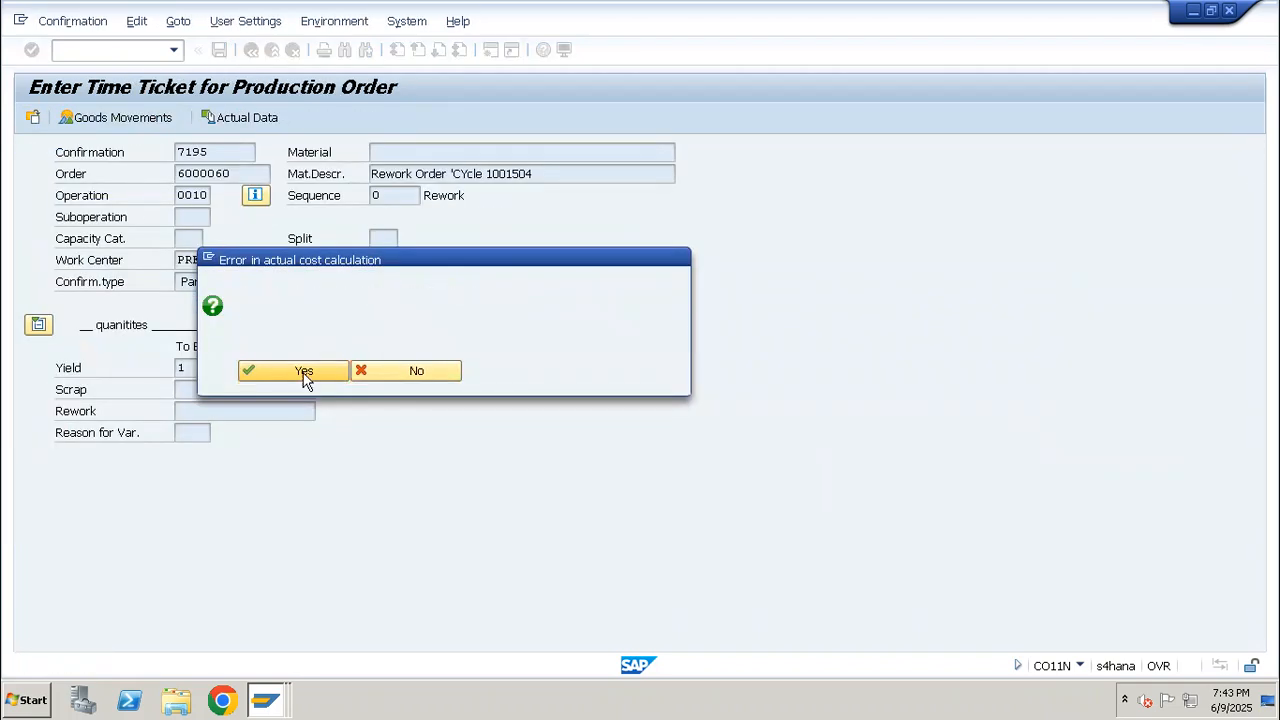
{"action": "key", "text": "Return"}
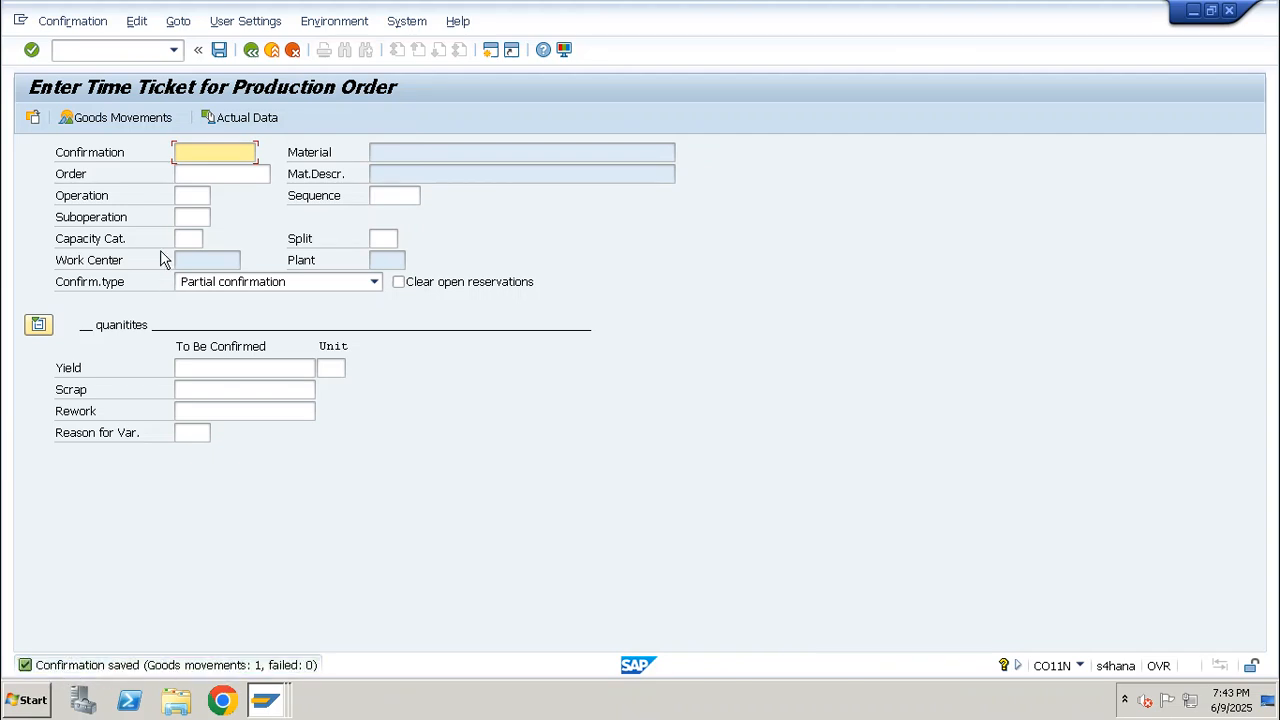
Display the rework order in CO03 and examine its header status after the confirmation
{"action": "left_click", "coordinate": [114, 47]}
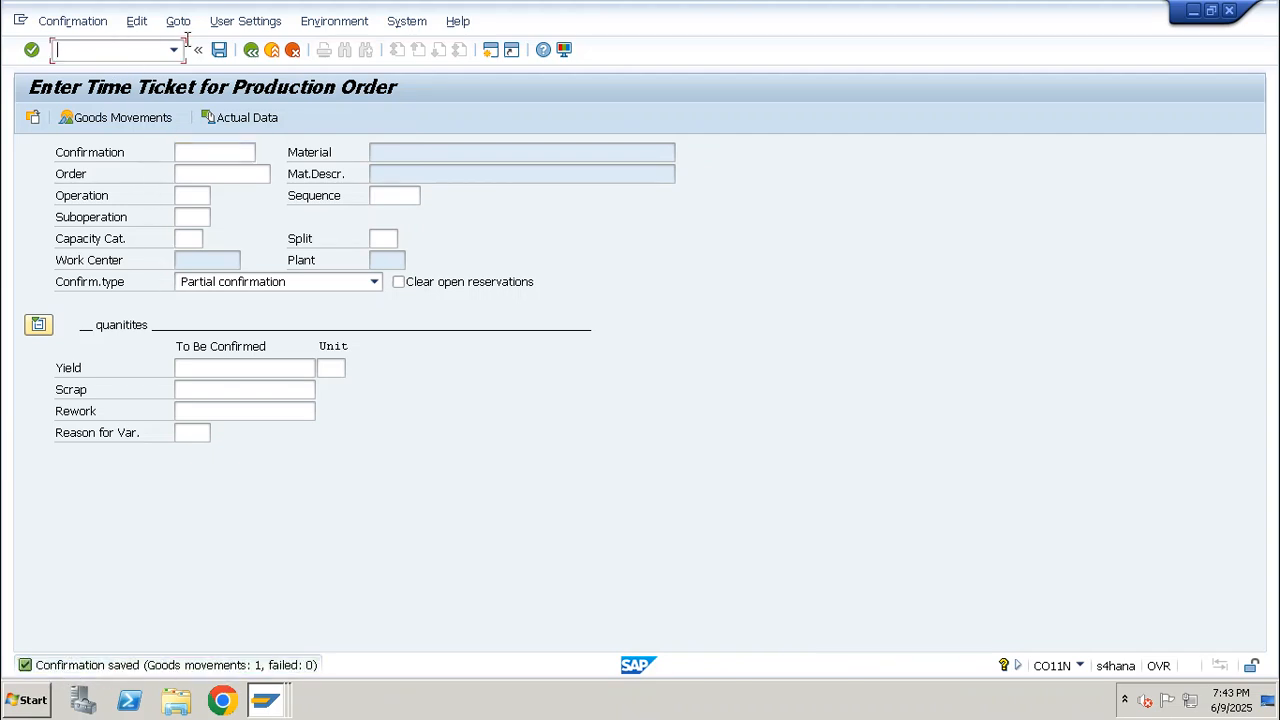
{"action": "type", "text": "/nco03"}
{"action": "key", "text": "Return"}
{"action": "key", "text": "Return"}
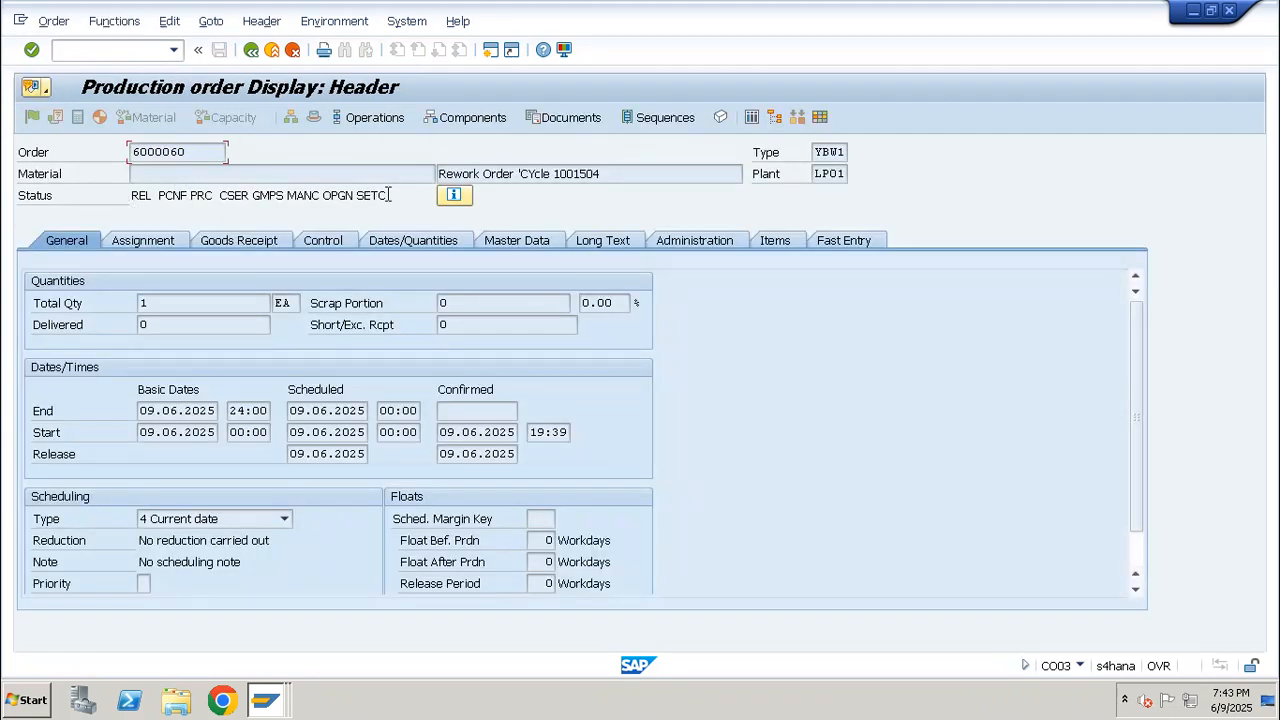
{"action": "left_click_drag", "start_coordinate": [388, 195], "coordinate": [139, 200]}
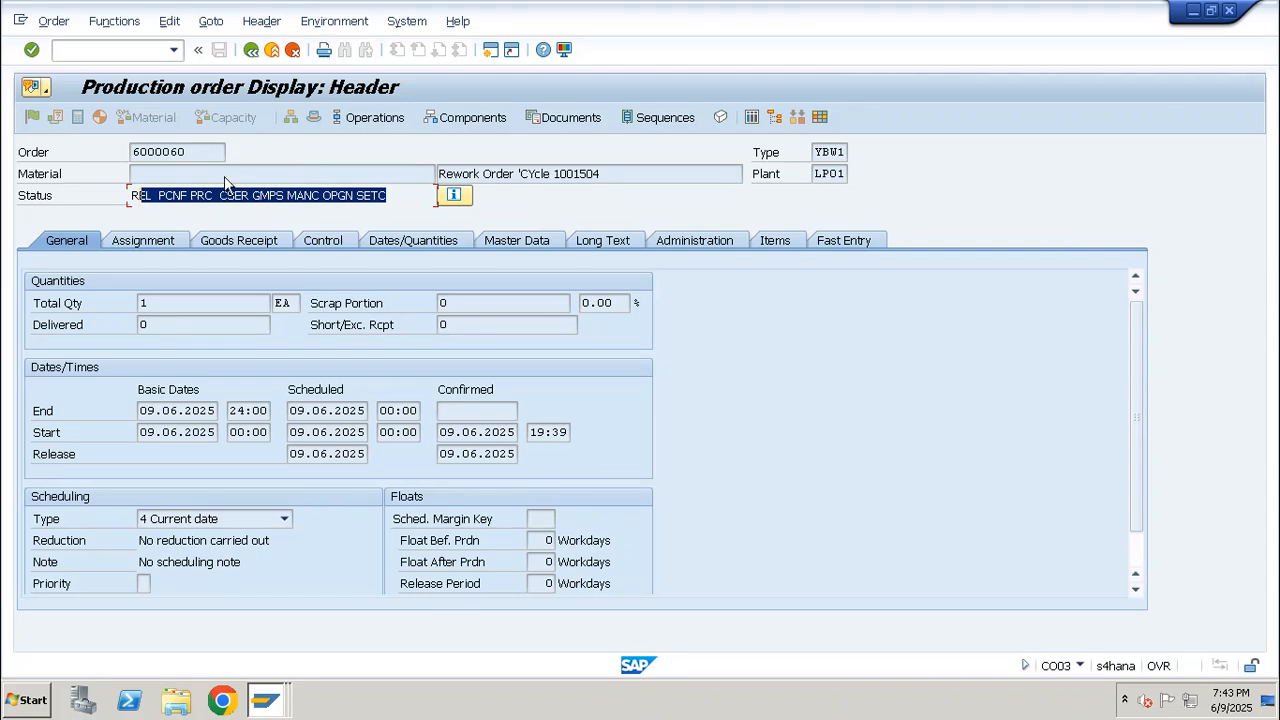
Switch to the Excel notes and enter the heading "Actual Shop Floor actitivyt" in cell D87 below the rework cost figures
{"action": "left_click", "coordinate": [824, 12]}
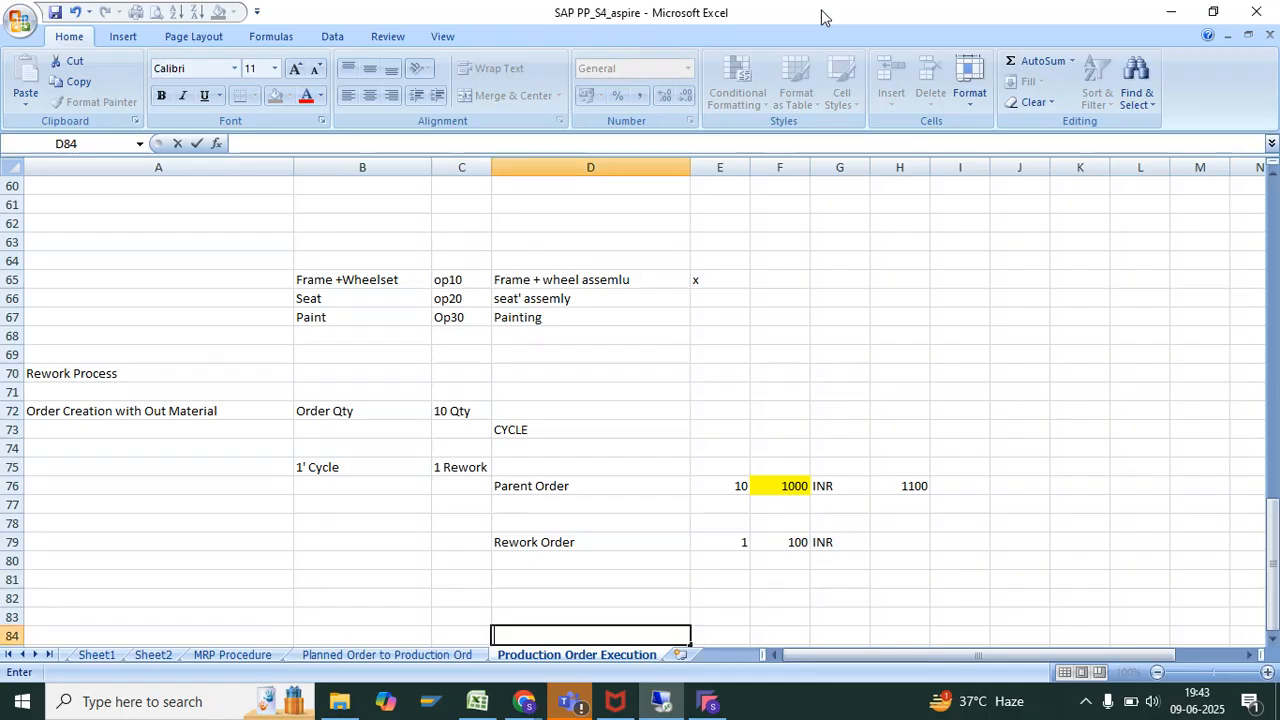
{"action": "left_click", "coordinate": [651, 539]}
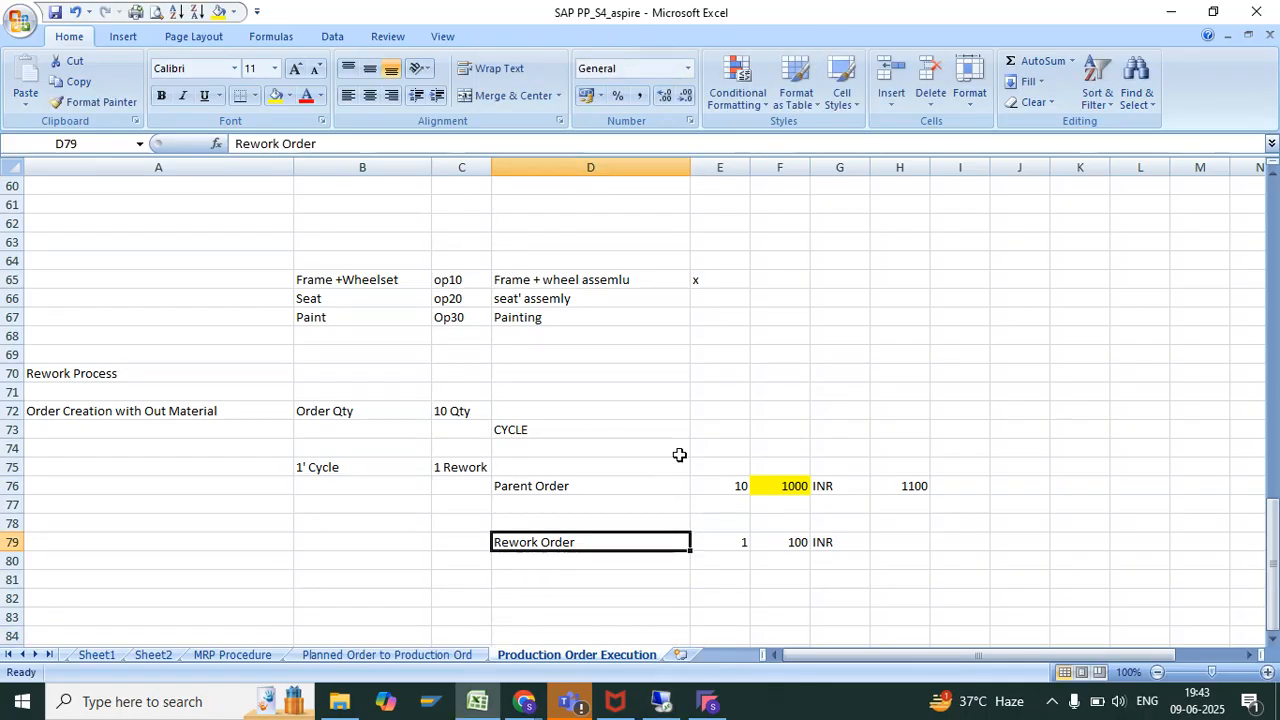
{"action": "scroll", "coordinate": [680, 454], "scroll_direction": "down", "scroll_amount": 5}
{"action": "left_click", "coordinate": [604, 429]}
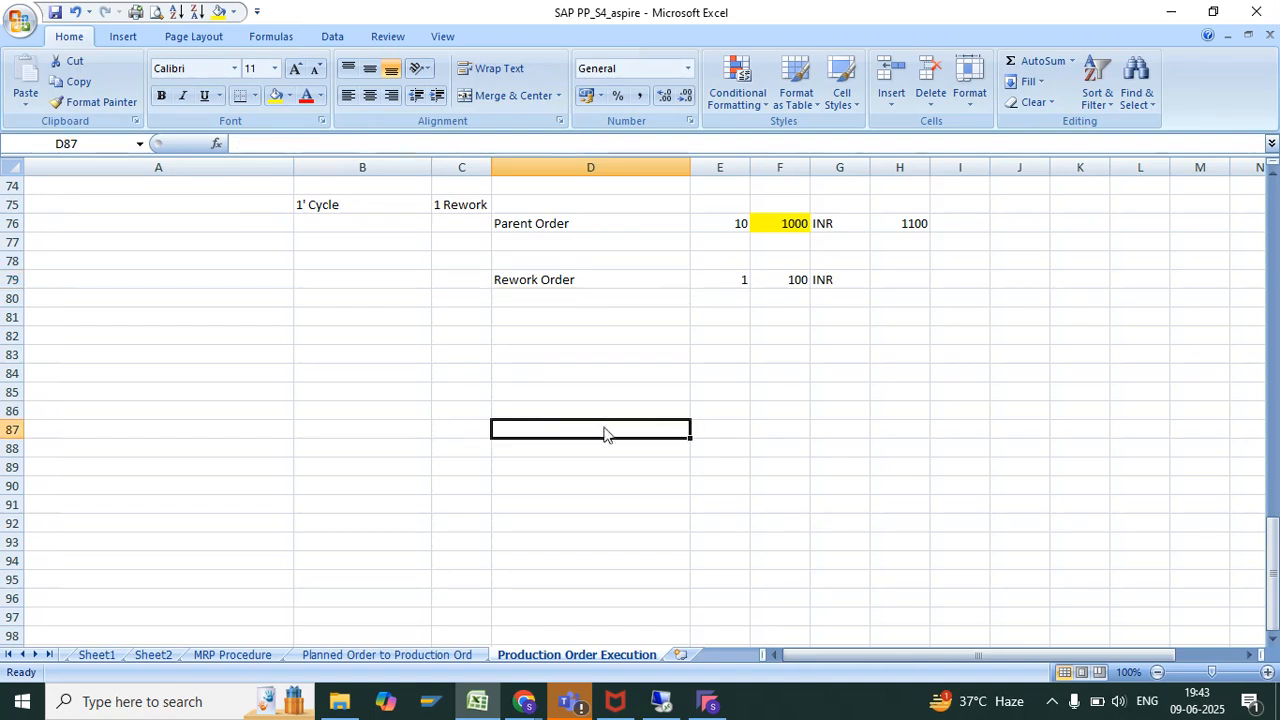
{"action": "type", "text": "Actual Sho"}
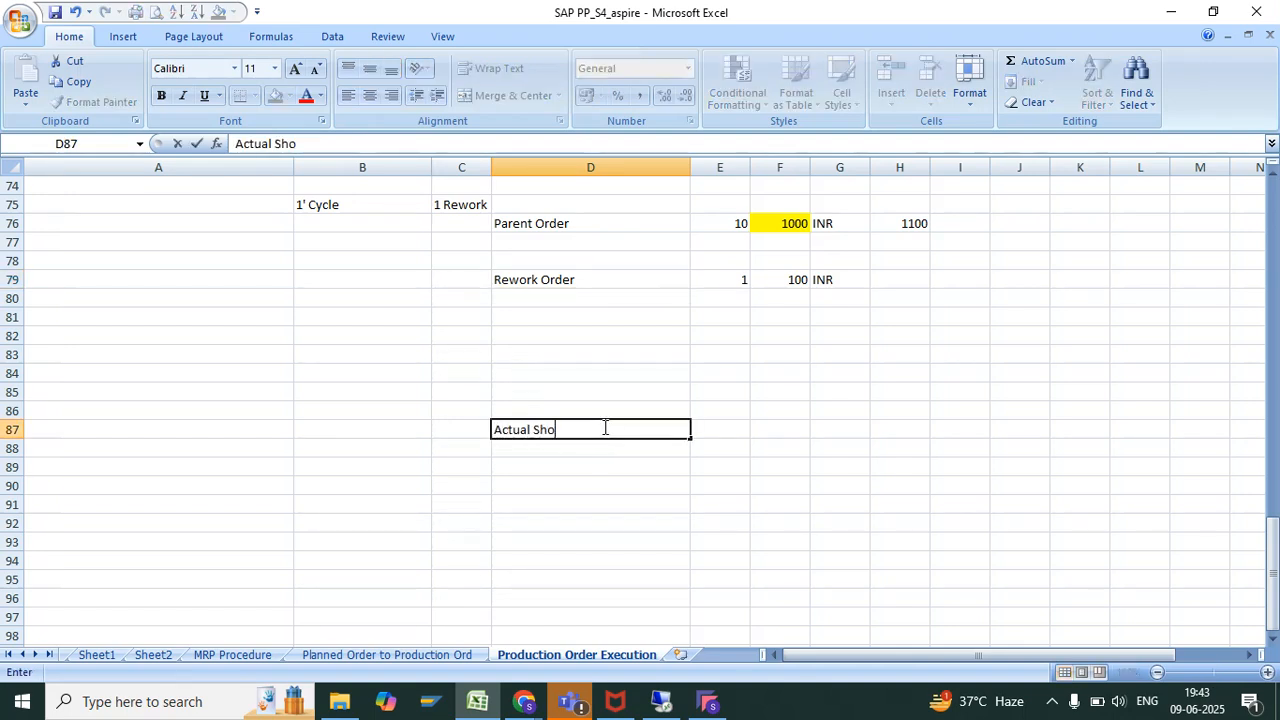
{"action": "type", "text": "p Floor actitivyt"}
Add the second column heading "SAP Acvity" in cell F87
{"action": "key", "text": "Tab"}
{"action": "key", "text": "Tab"}
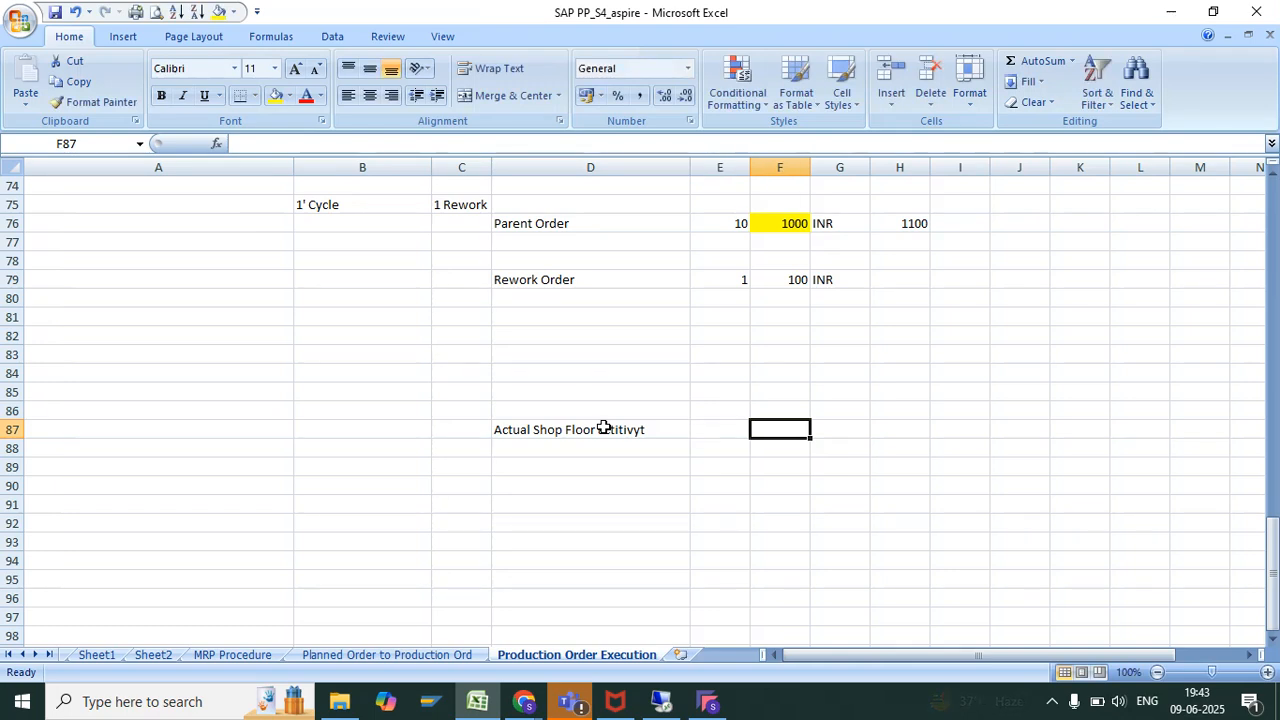
{"action": "type", "text": "SAP Acciti"}
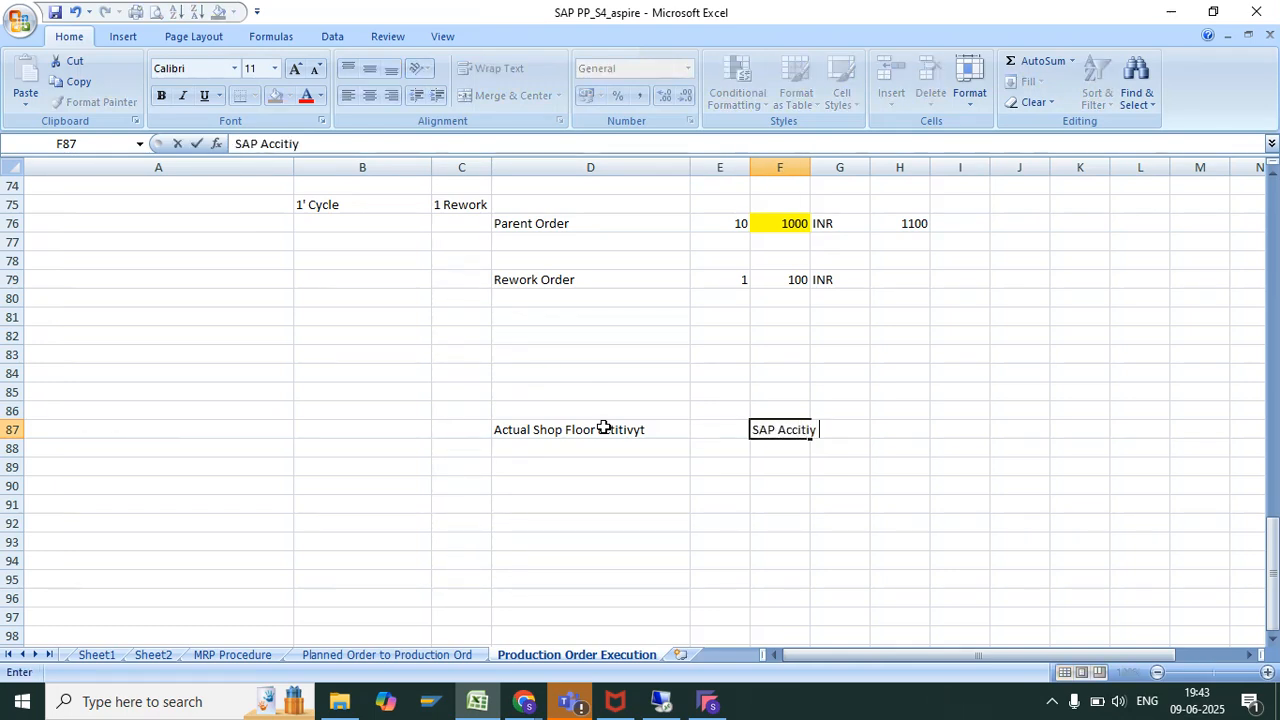
{"action": "type", "text": "y"}
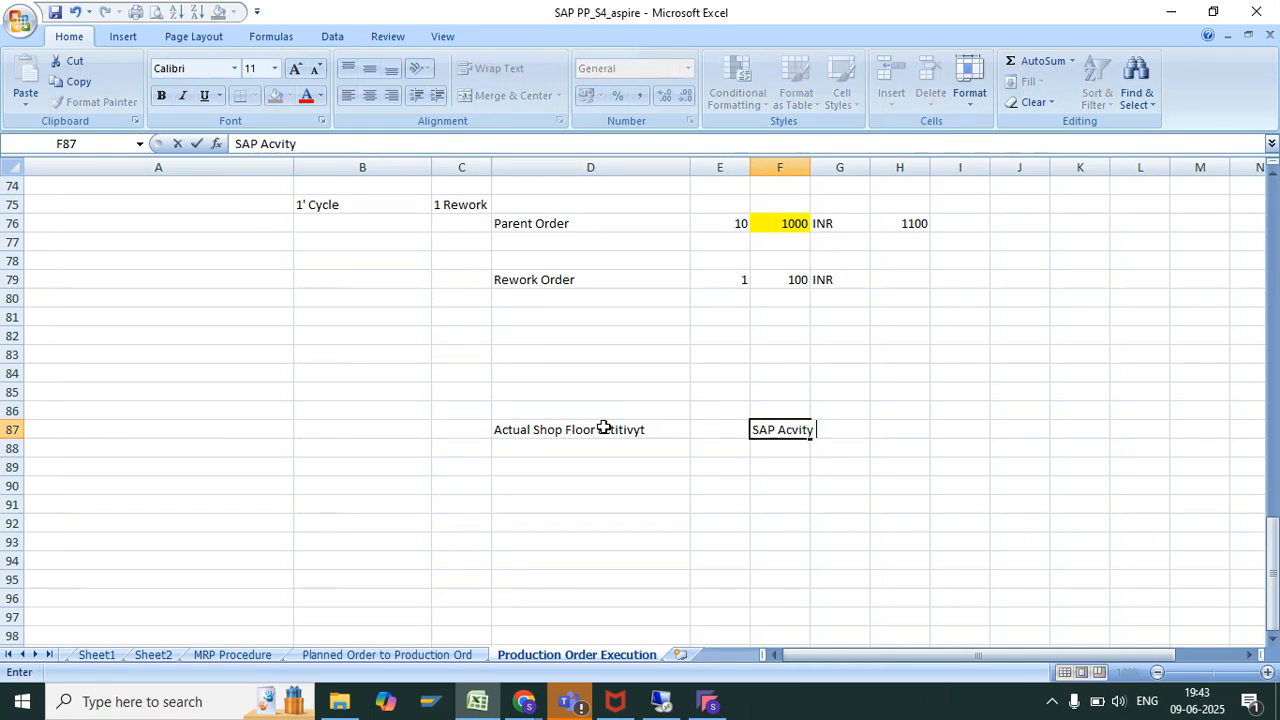
{"action": "key", "text": "Return"}
{"action": "key", "text": "Return"}
List "Rework order" in F89 and "Confim Rewokrk order" in F90 under the SAP heading
{"action": "left_click", "coordinate": [789, 467]}
{"action": "type", "text": "Rework order"}
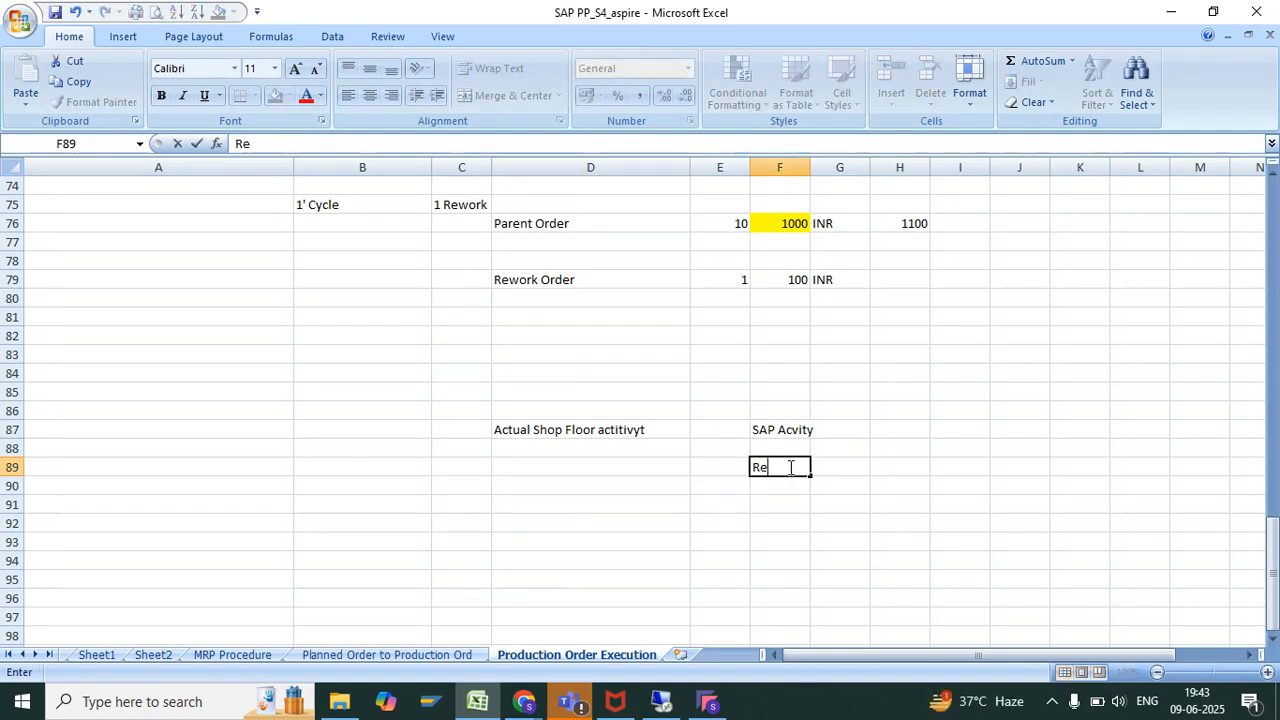
{"action": "key", "text": "Return"}
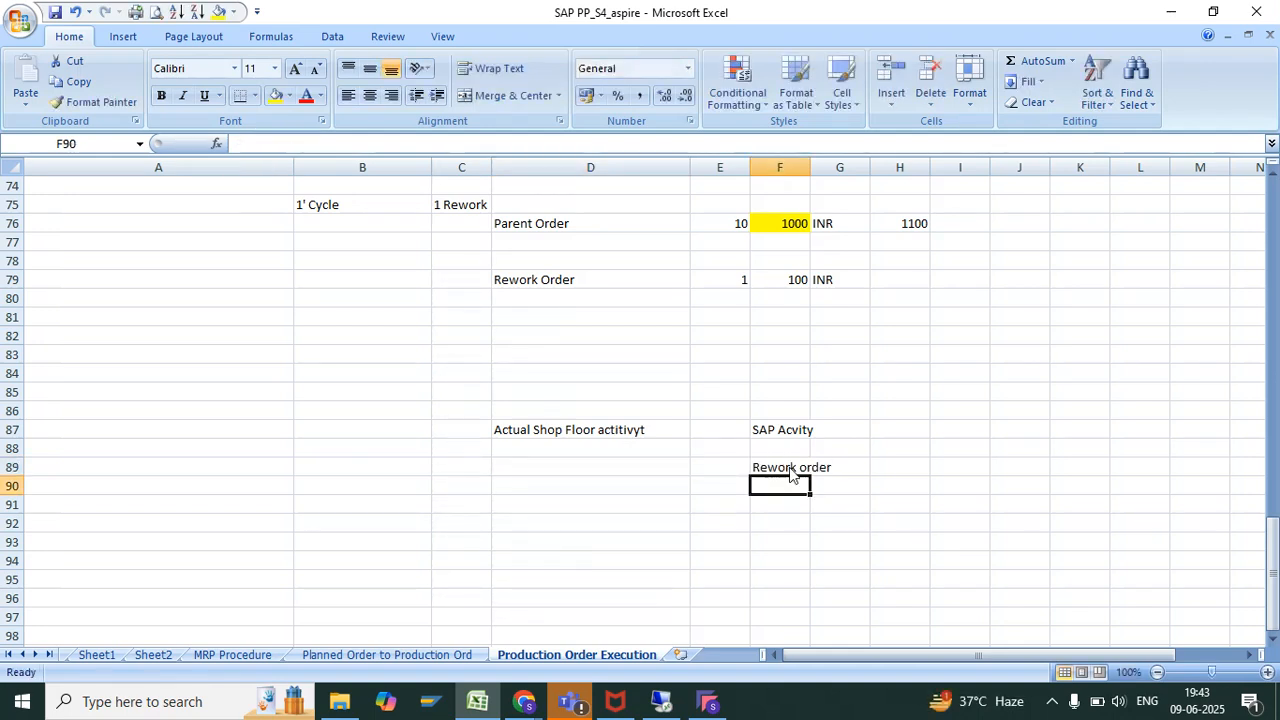
{"action": "type", "text": "Ciin"}
{"action": "key", "text": "BackSpace"}
{"action": "type", "text": "onfi"}
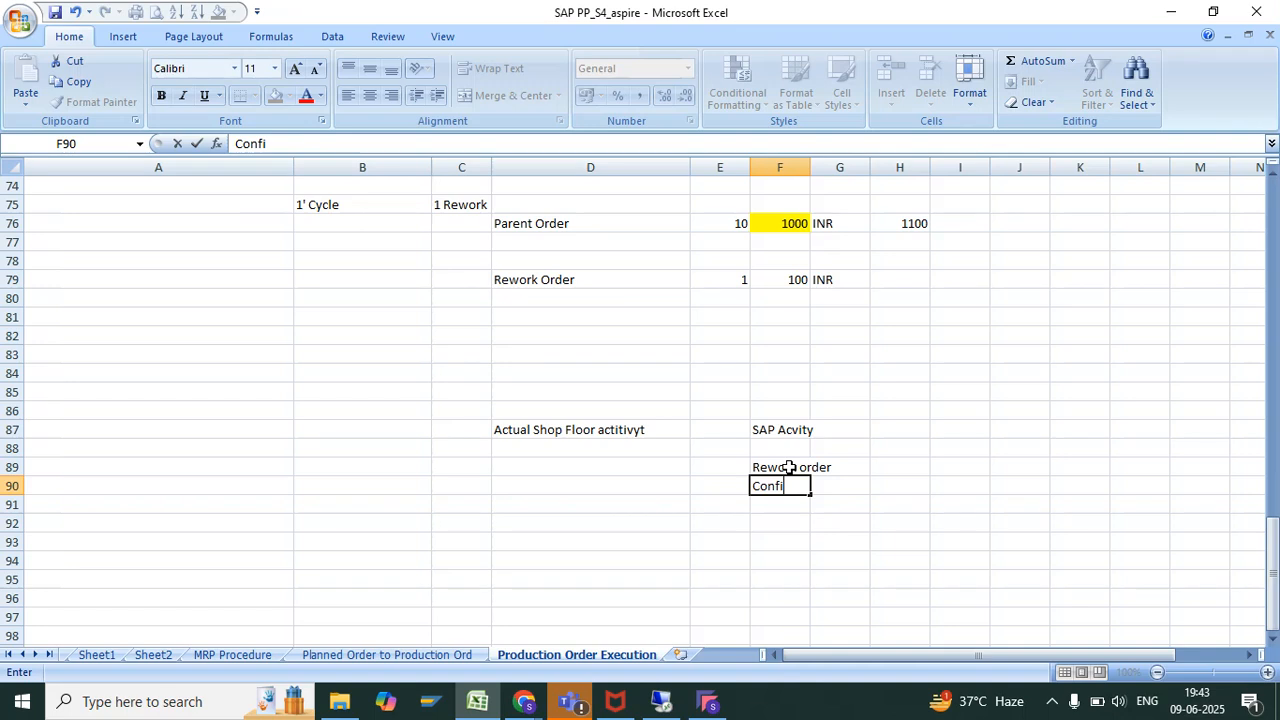
{"action": "type", "text": "m Re"}
{"action": "type", "text": "wok "}
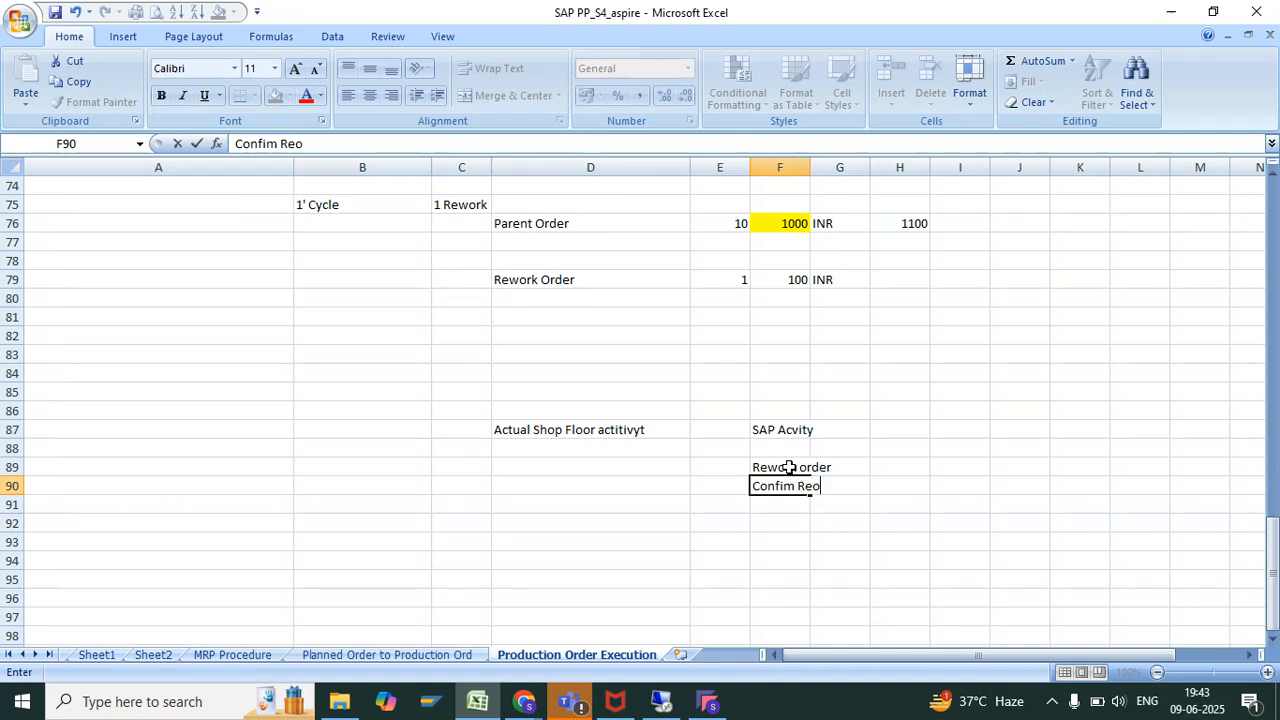
{"action": "type", "text": "k order"}
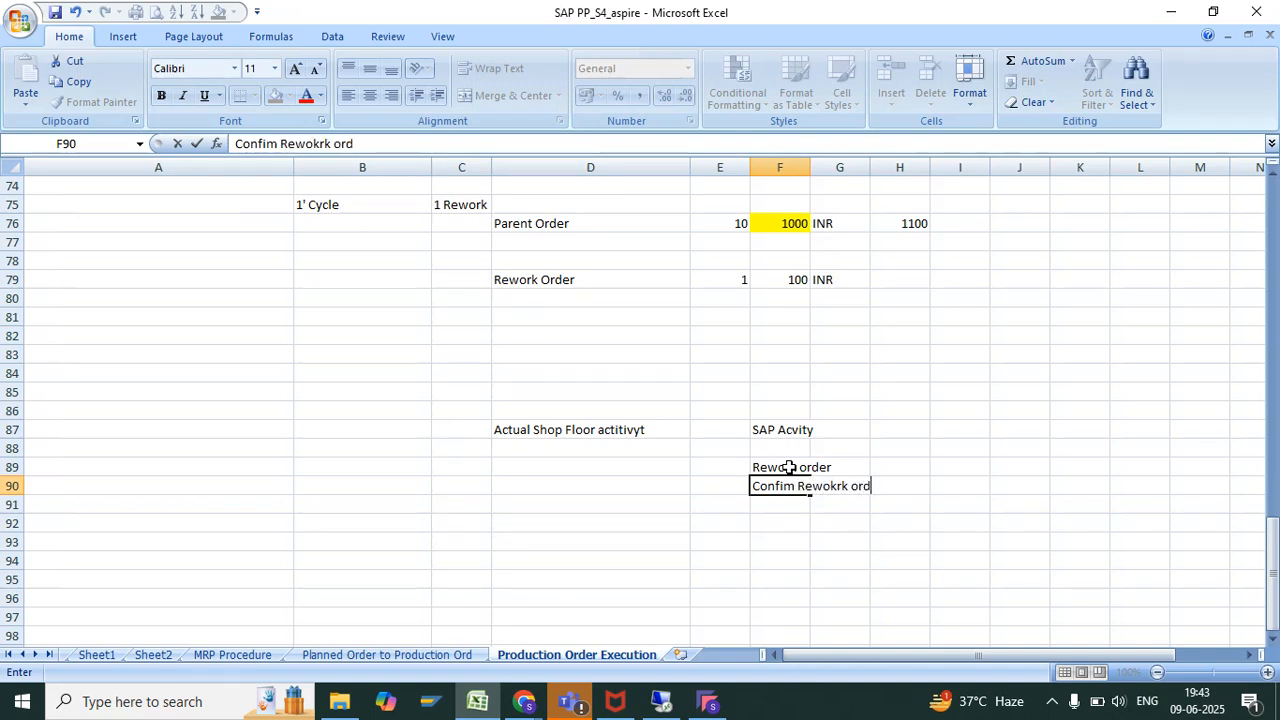
{"action": "key", "text": "Return"}
Enter "Re process For 01 Cycle" in D89 under the shop-floor heading
{"action": "left_click", "coordinate": [645, 438]}
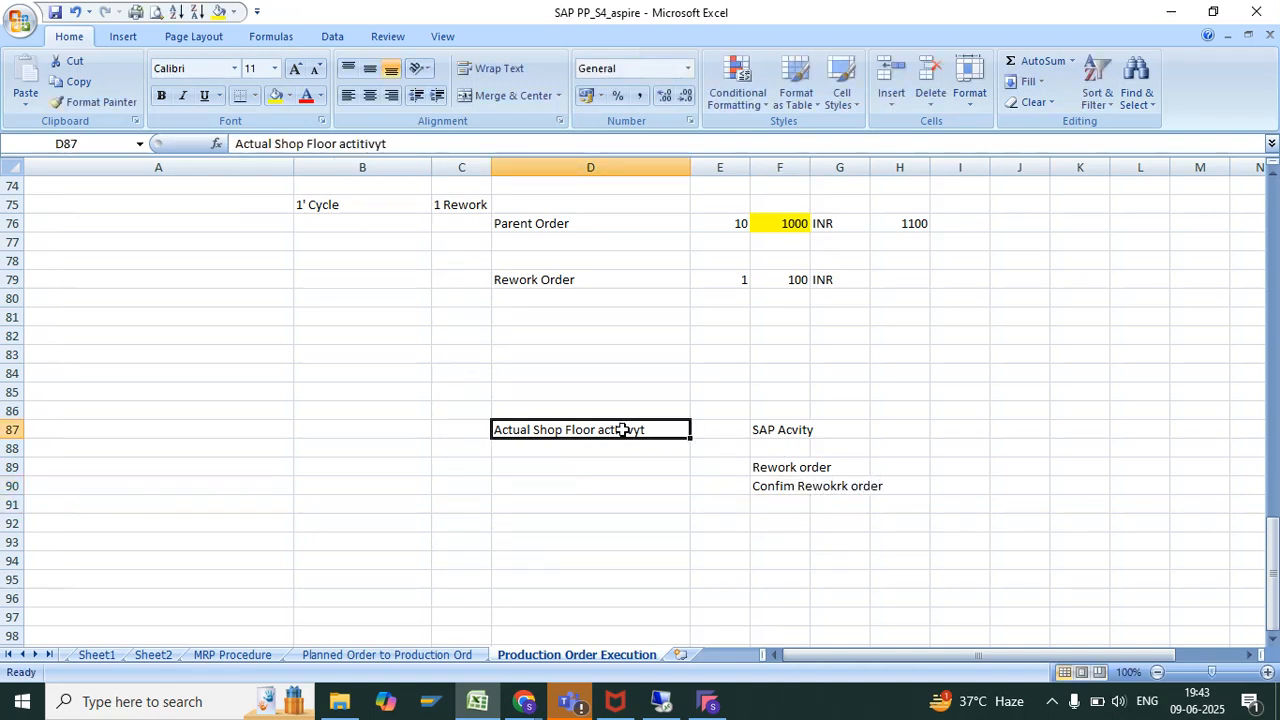
{"action": "left_click_drag", "start_coordinate": [600, 452], "coordinate": [597, 460]}
{"action": "left_click", "coordinate": [596, 461]}
{"action": "type", "text": "Re"}
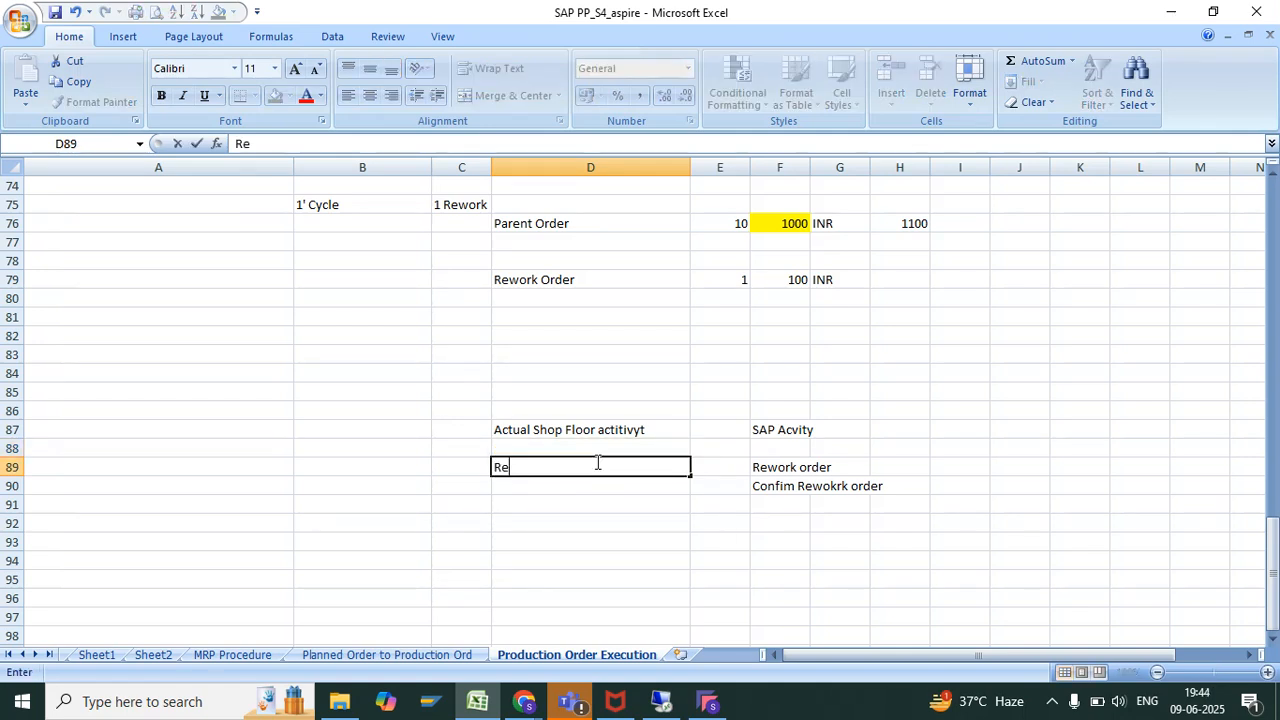
{"action": "type", "text": " process For "}
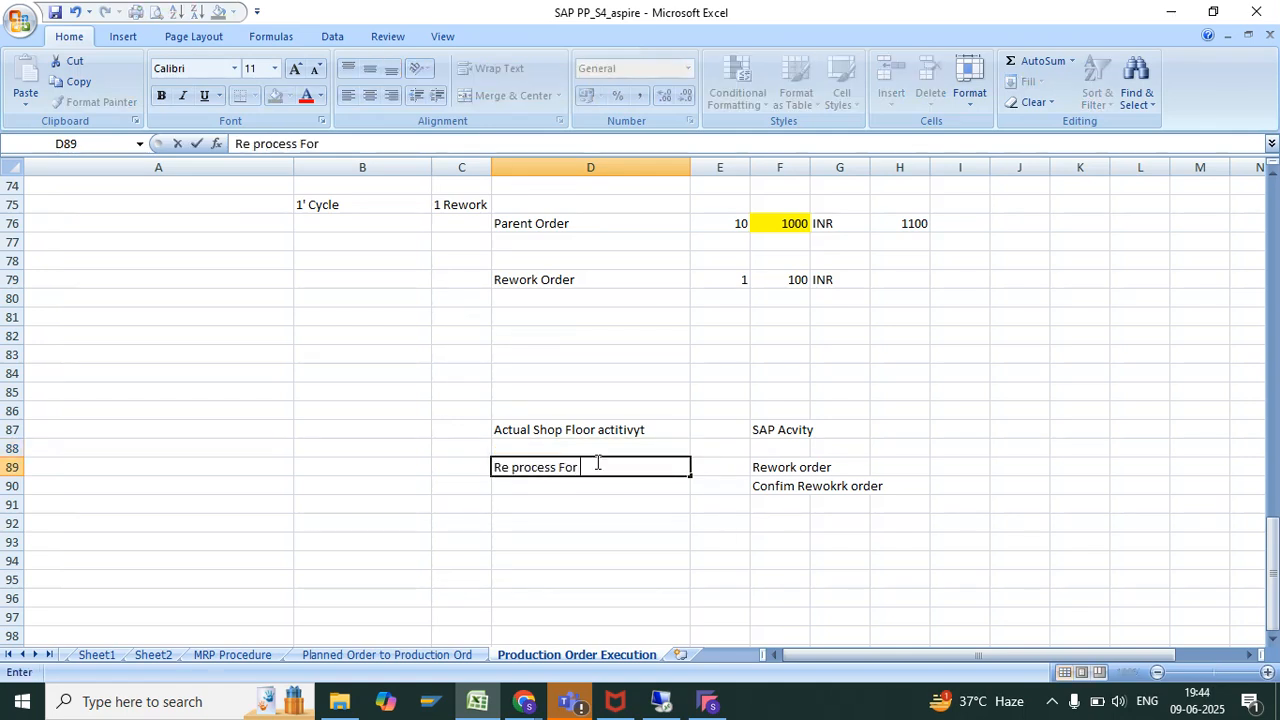
{"action": "type", "text": "01 Cycle"}
{"action": "key", "text": "Return"}
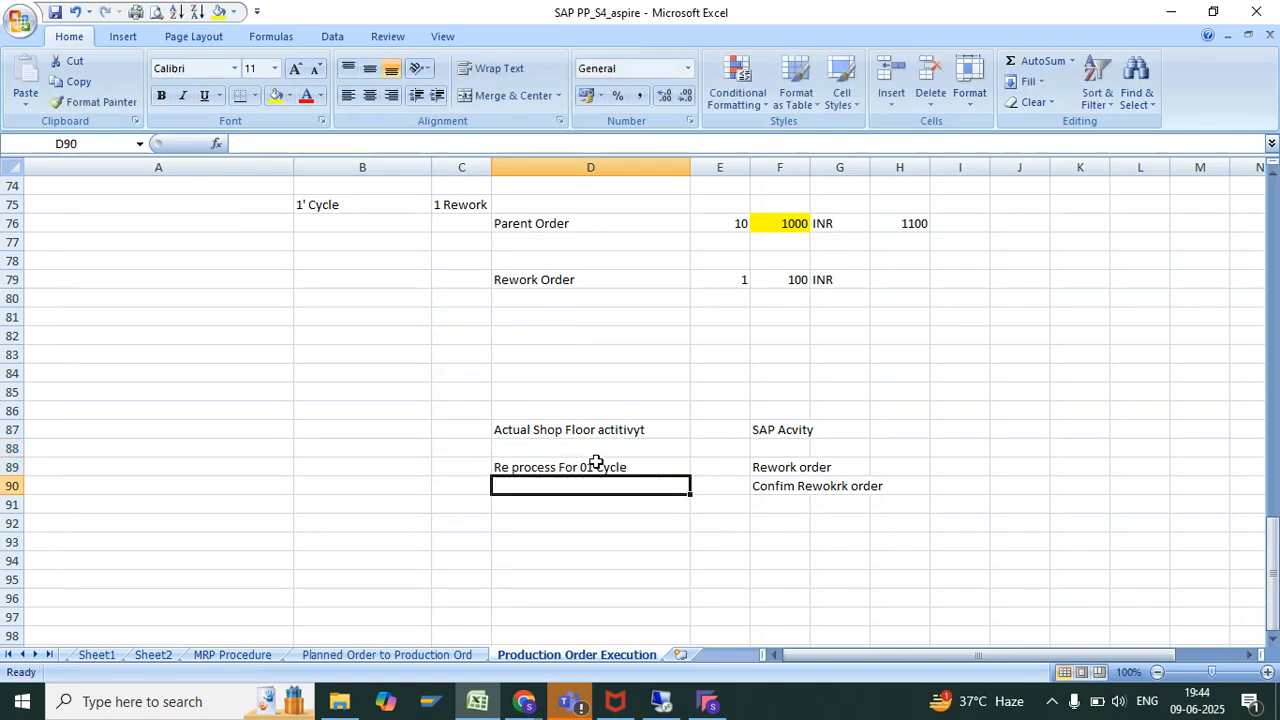
Enter "Ac'utal Consumption of pain as 0.4 Kg" in D90 as the second shop-floor activity
{"action": "type", "text": "Ac'utal Cons"}
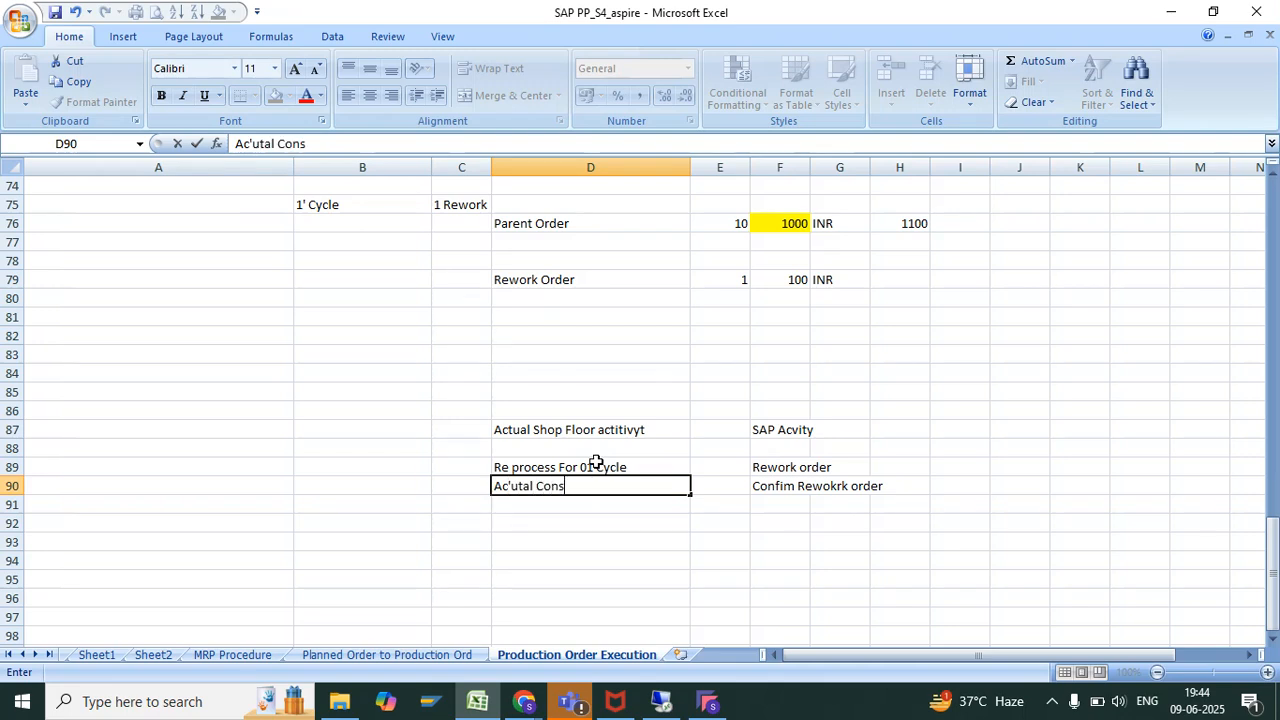
{"action": "type", "text": "umption of Mai"}
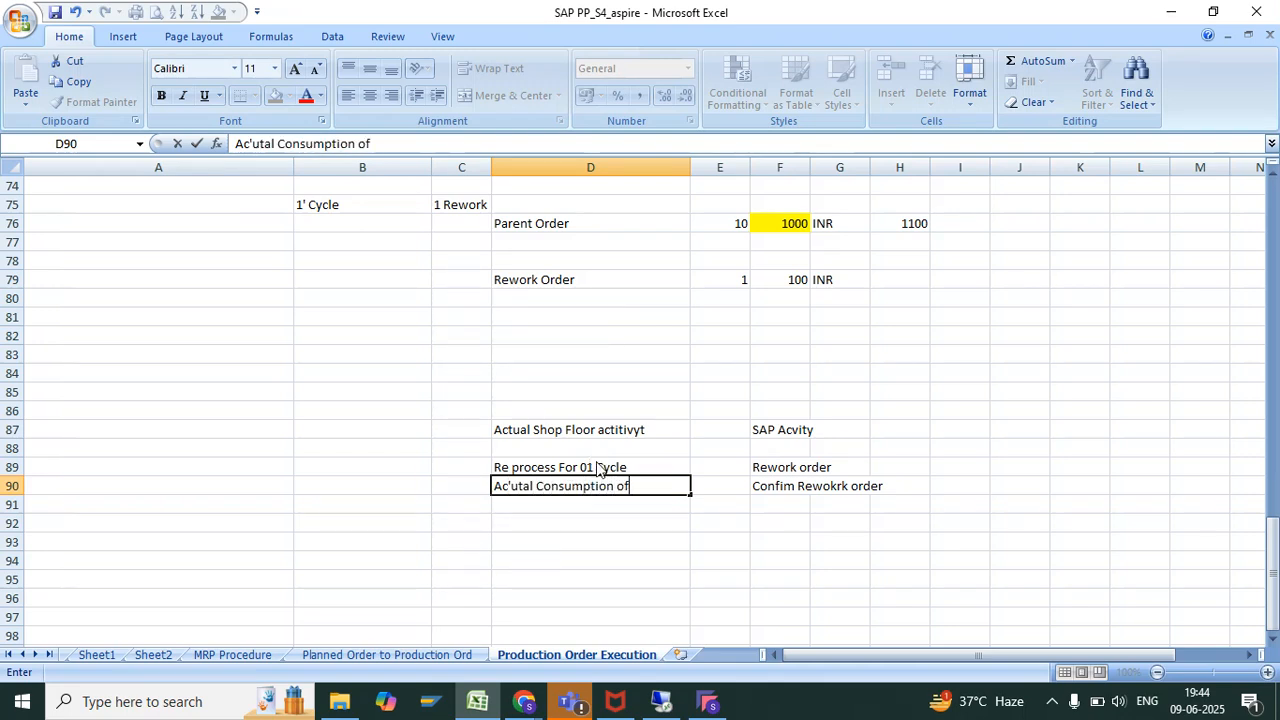
{"action": "key", "text": "BackSpace"}
{"action": "type", "text": "pain "}
{"action": "type", "text": "as 0.5"}
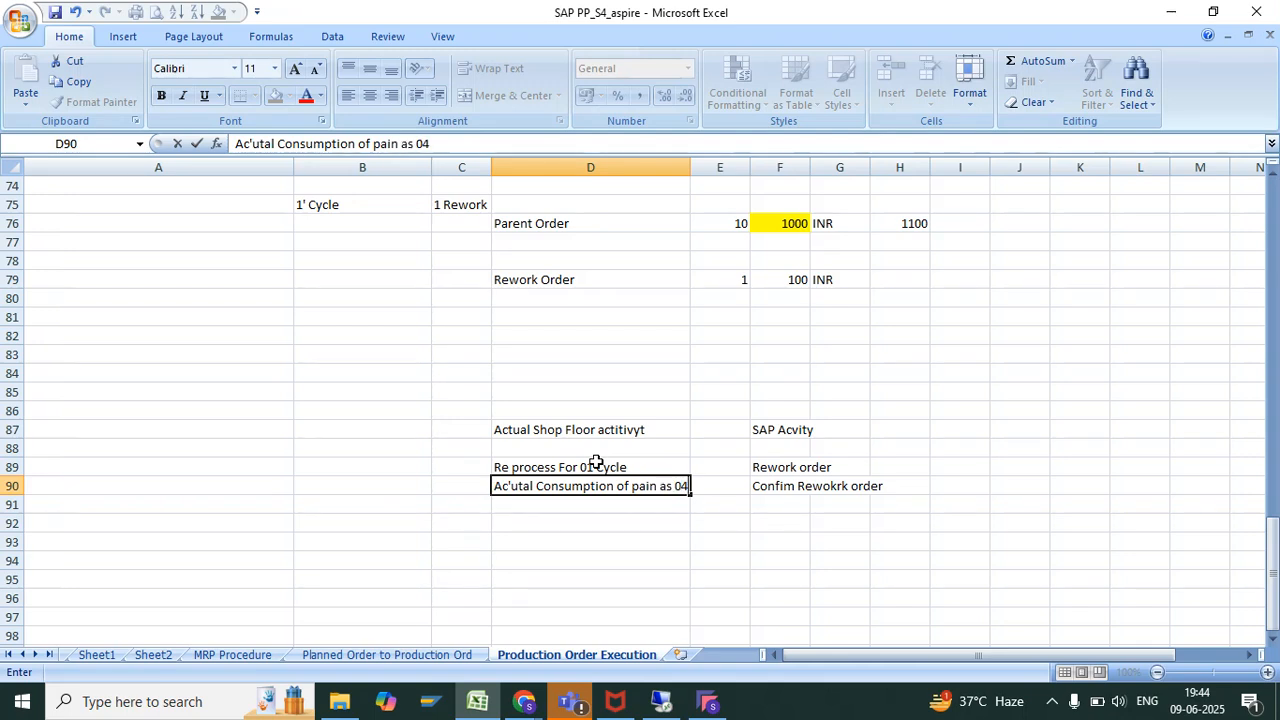
{"action": "key", "text": "BackSpace"}
{"action": "type", "text": "4 Kg"}
{"action": "key", "text": "Return"}
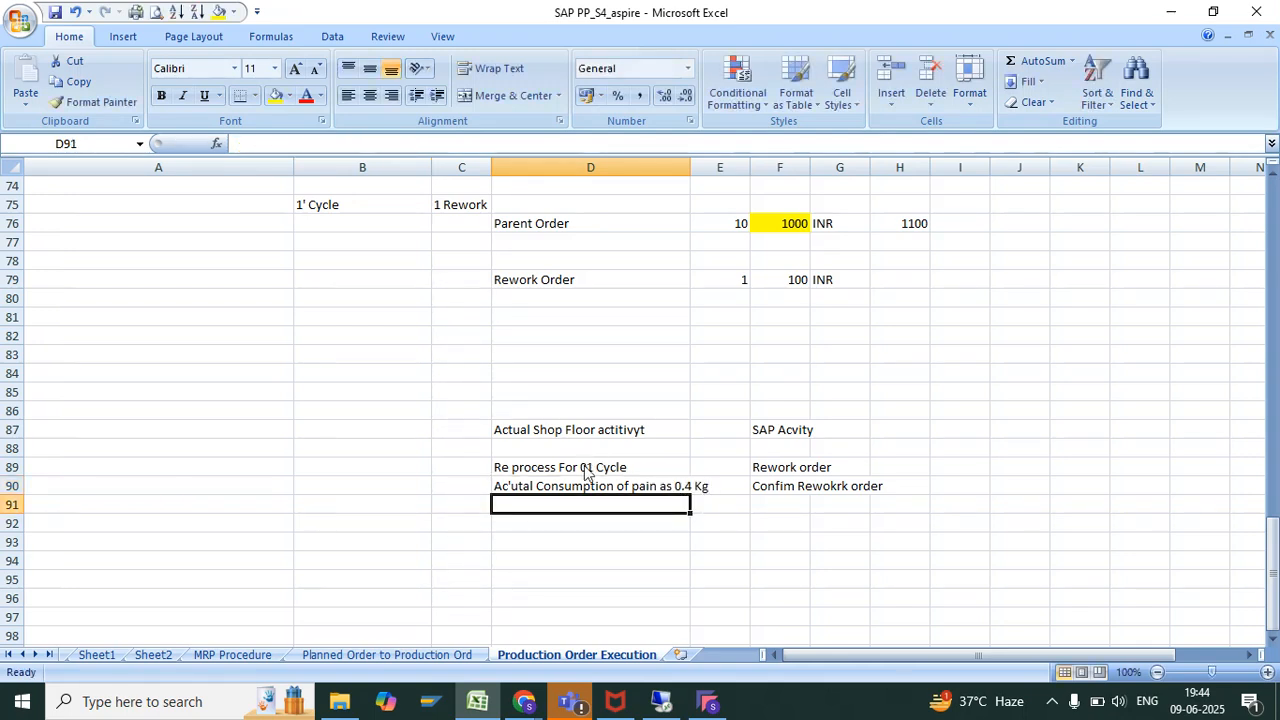
Examine the two SAP rework activities and the production order process and T code notes higher up the sheet
{"action": "left_click", "coordinate": [746, 424]}
{"action": "left_click_drag", "start_coordinate": [757, 459], "coordinate": [757, 486]}
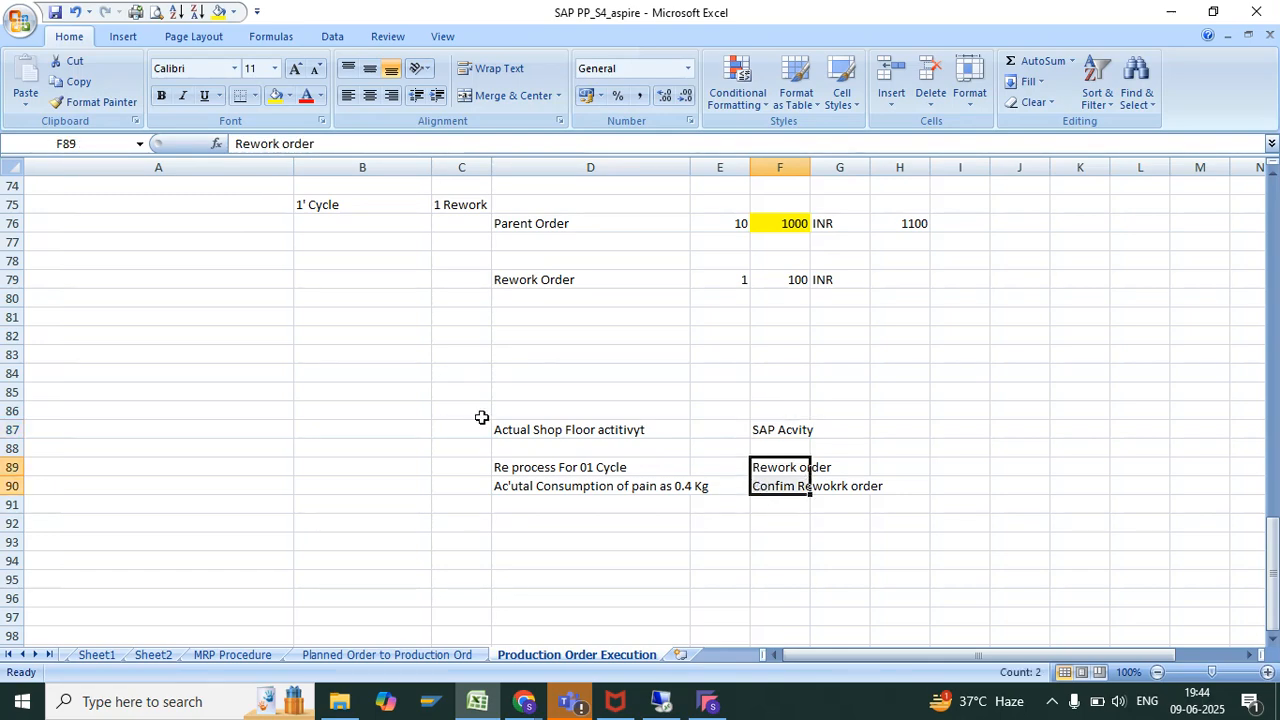
{"action": "scroll", "coordinate": [477, 416], "scroll_direction": "up", "scroll_amount": 9}
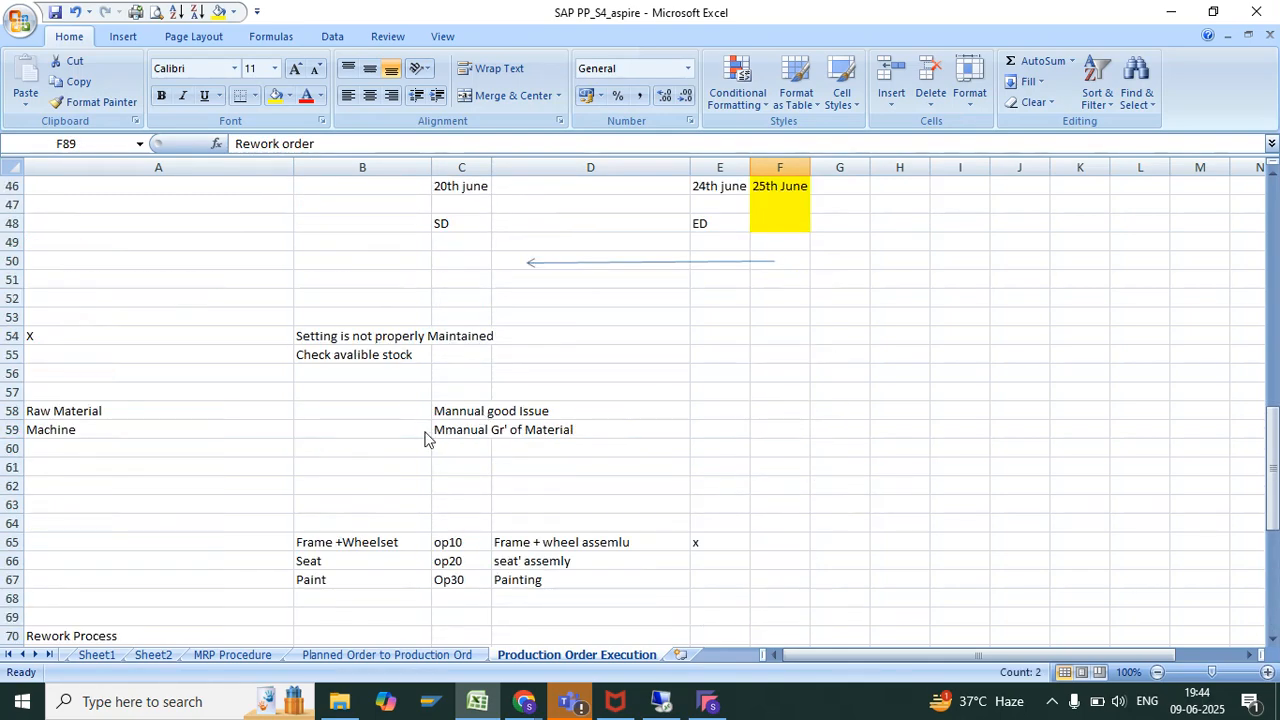
{"action": "scroll", "coordinate": [424, 438], "scroll_direction": "up", "scroll_amount": 5}
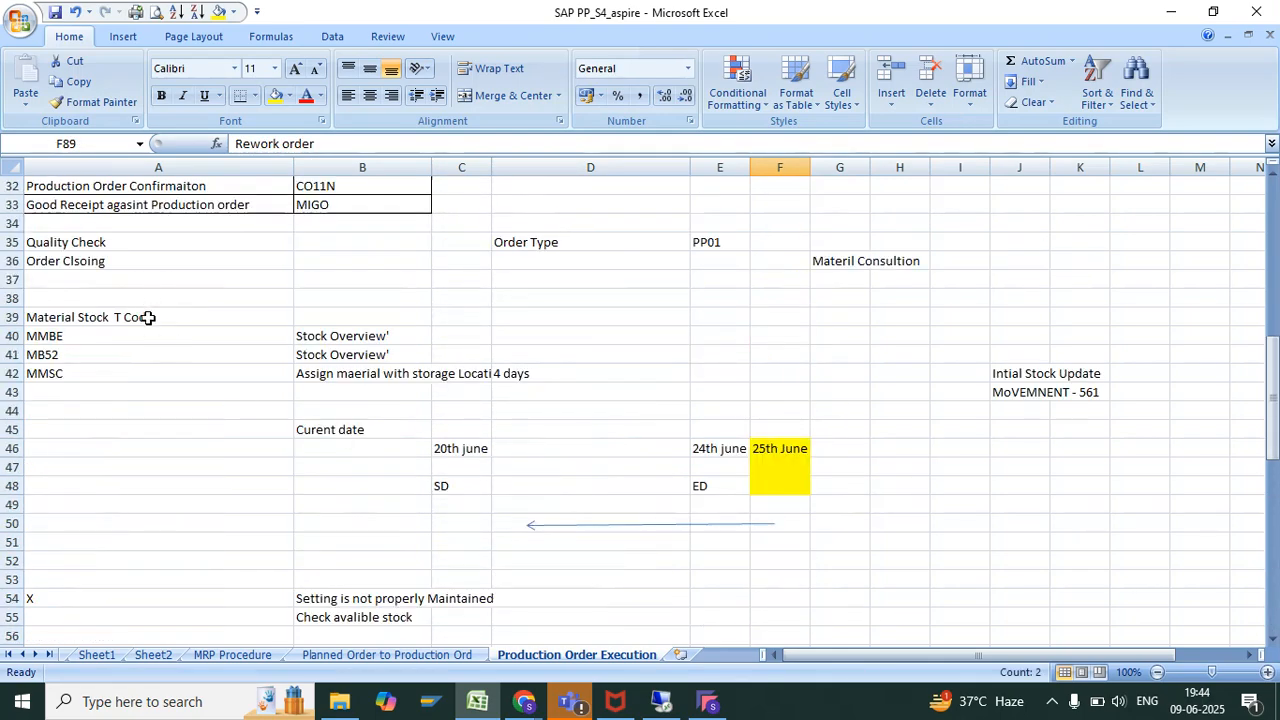
{"action": "scroll", "coordinate": [148, 317], "scroll_direction": "up", "scroll_amount": 7}
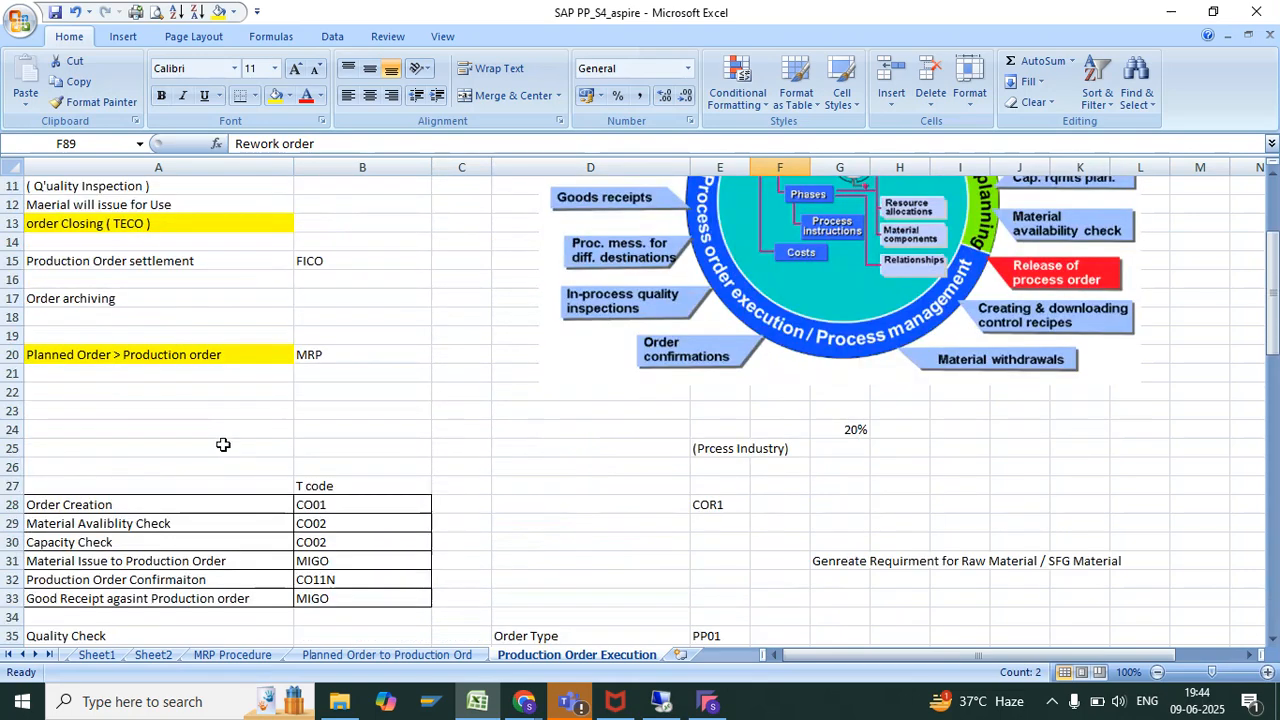
{"action": "key", "text": "Down"}
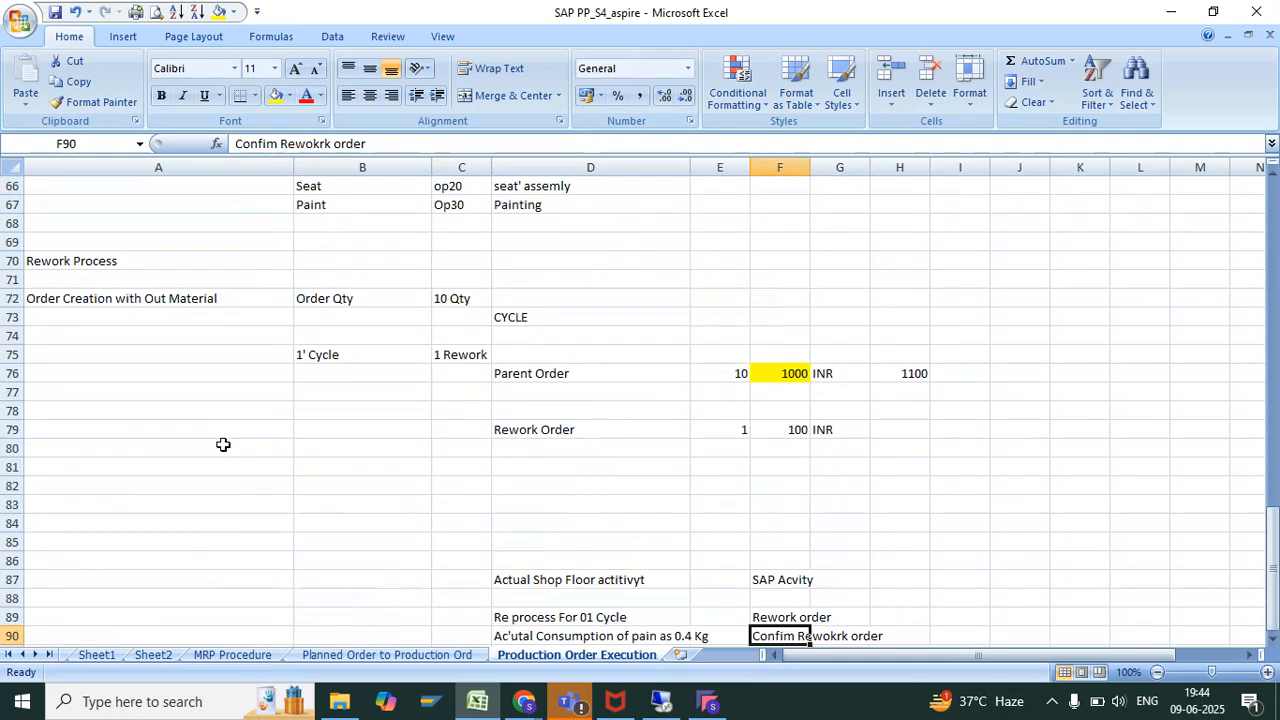
{"action": "scroll", "coordinate": [223, 444], "scroll_direction": "up", "scroll_amount": 5}
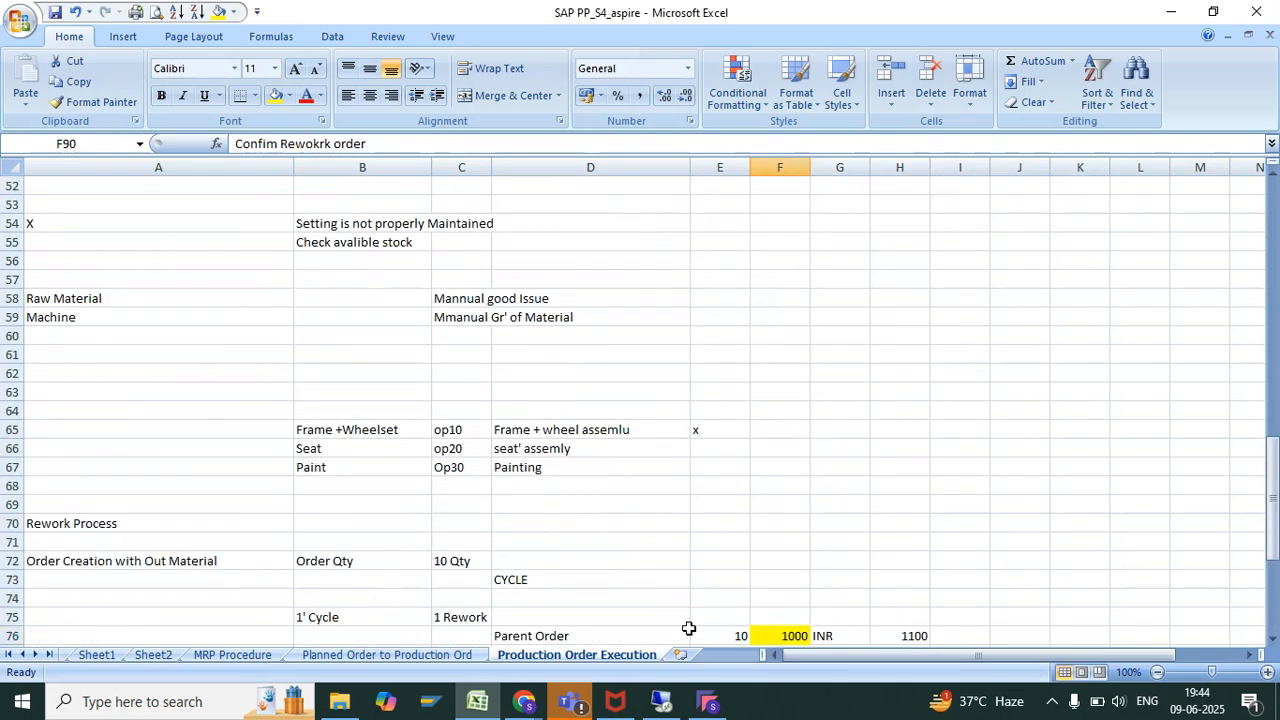
Switch back to SAP and open the Production Order Information System, transaction COOIS, in a new session
{"action": "left_click", "coordinate": [663, 705]}
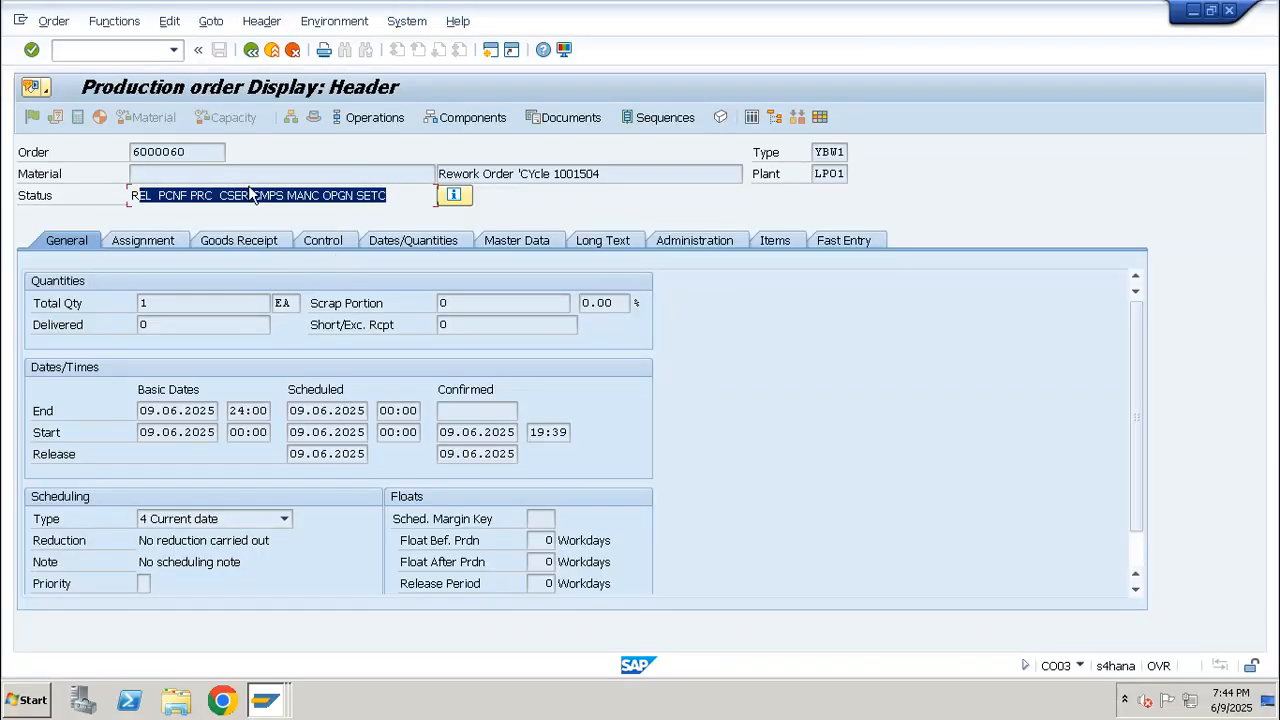
{"action": "left_click", "coordinate": [147, 56]}
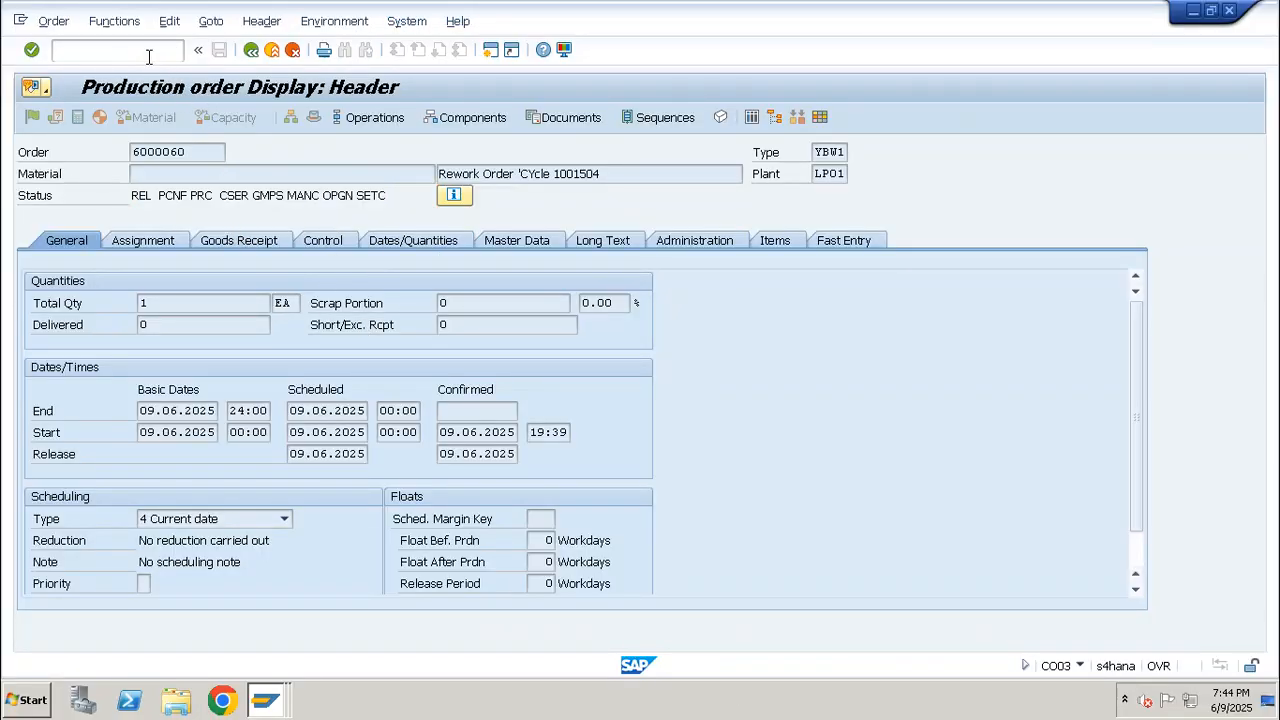
{"action": "type", "text": "/ncoois"}
{"action": "key", "text": "Return"}
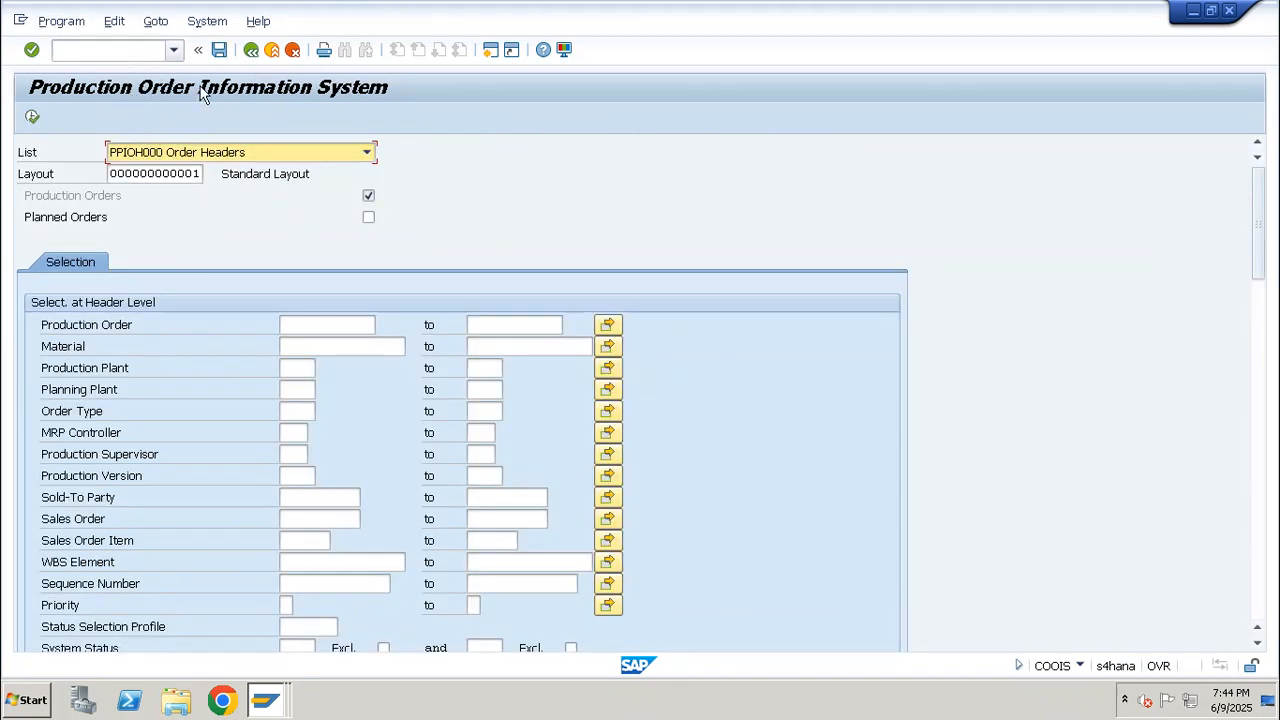
Copy the AS_CYCLE_01 parent order's number from its CO03 display and run the COOIS Order Headers list for it
{"action": "left_click", "coordinate": [118, 50]}
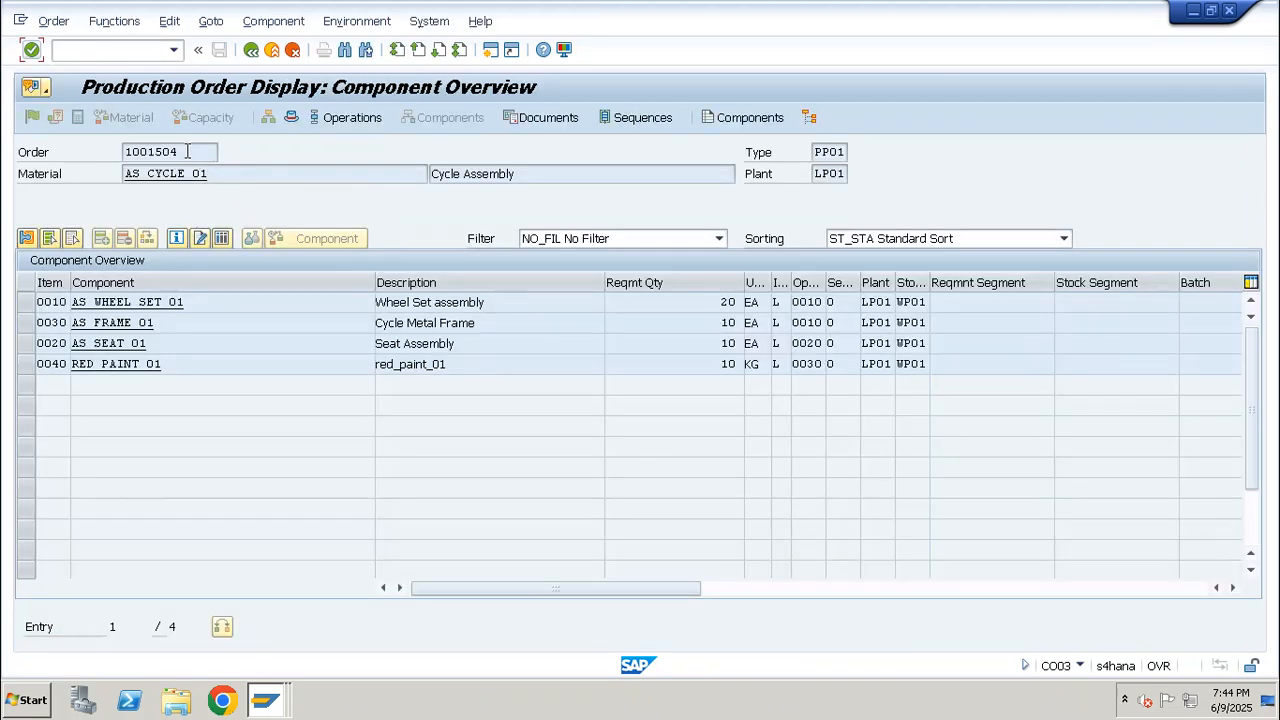
{"action": "left_click_drag", "start_coordinate": [187, 151], "coordinate": [42, 150]}
{"action": "key", "text": "ctrl+c"}
{"action": "key", "text": "alt+Tab"}
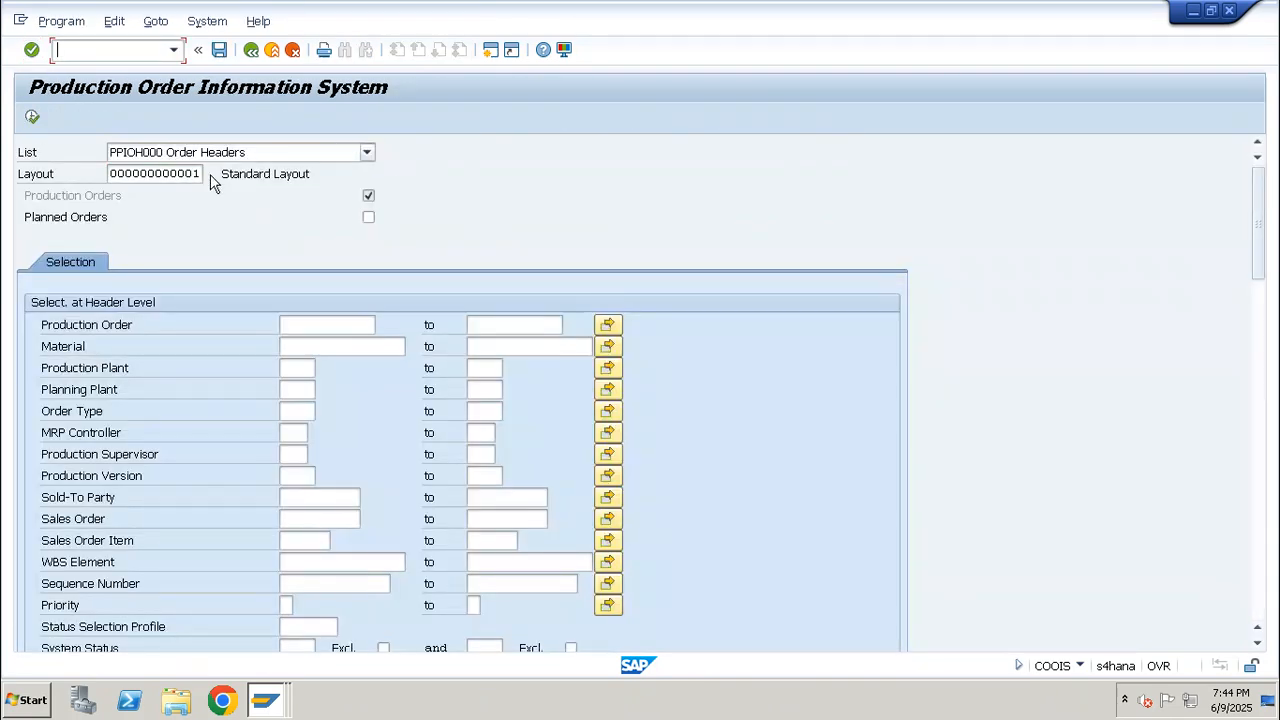
{"action": "left_click", "coordinate": [300, 324]}
{"action": "key", "text": "ctrl+v"}
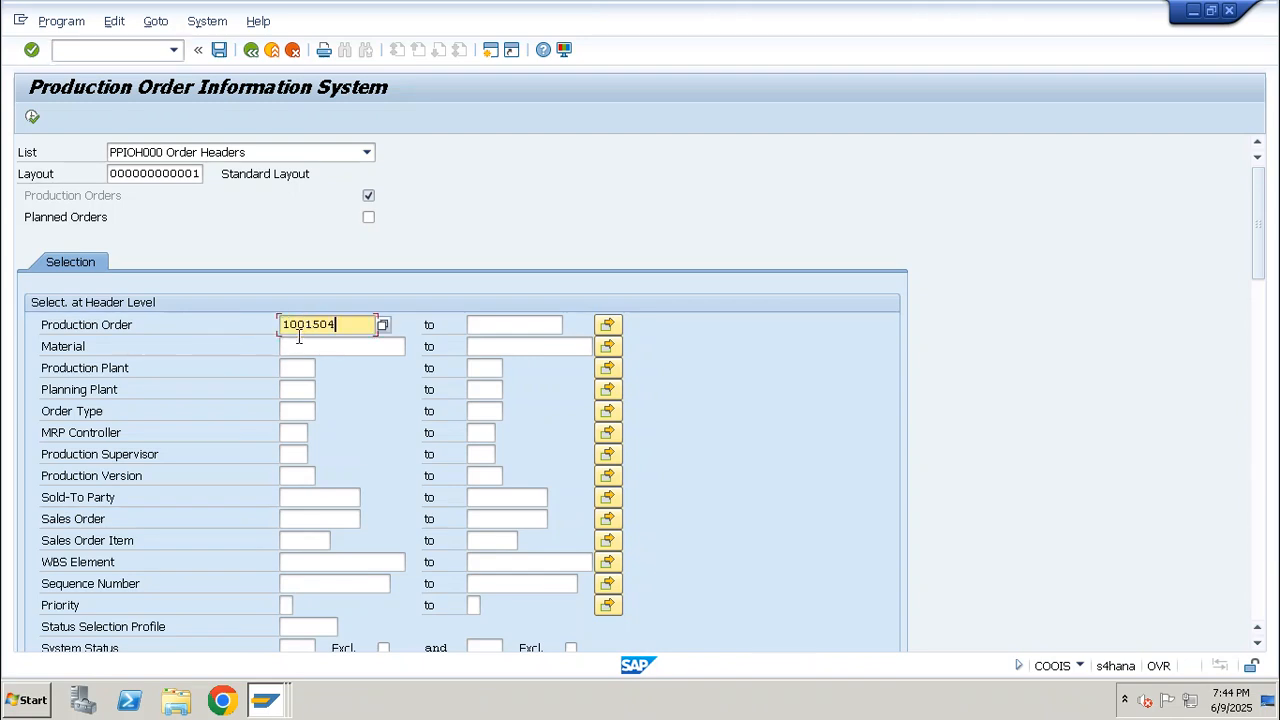
{"action": "left_click", "coordinate": [32, 118]}
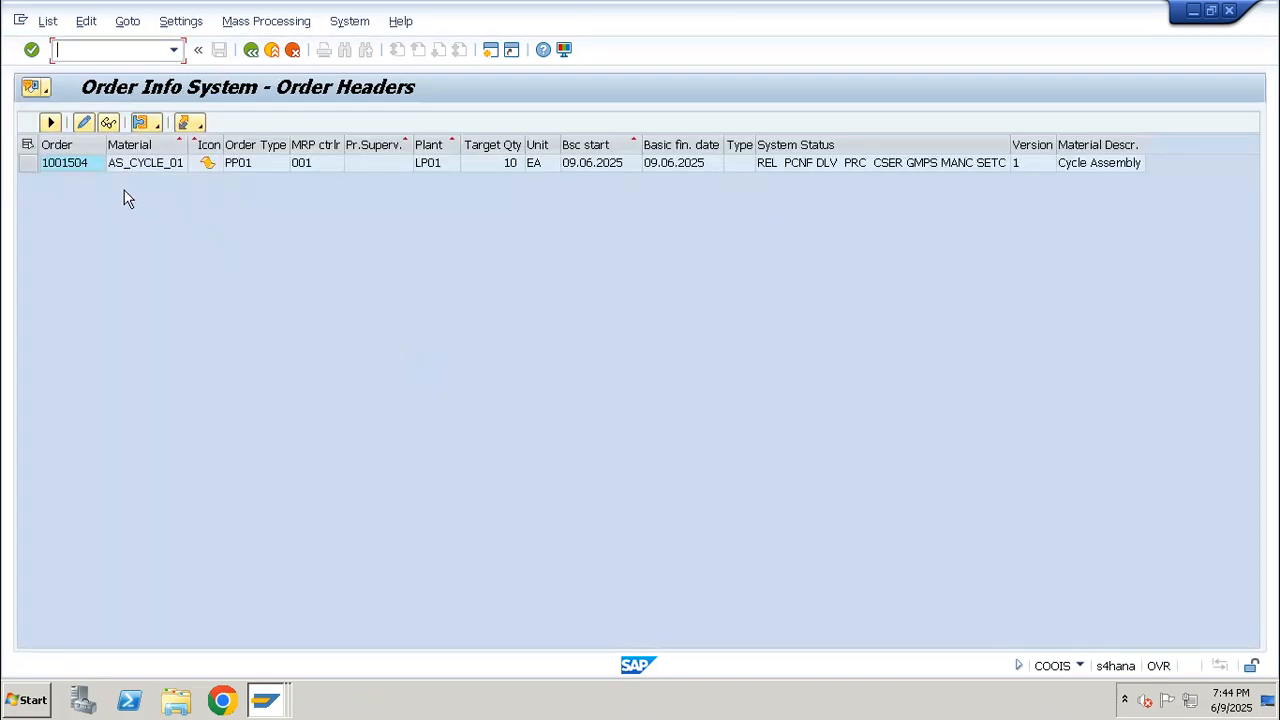
{"action": "left_click", "coordinate": [27, 164]}
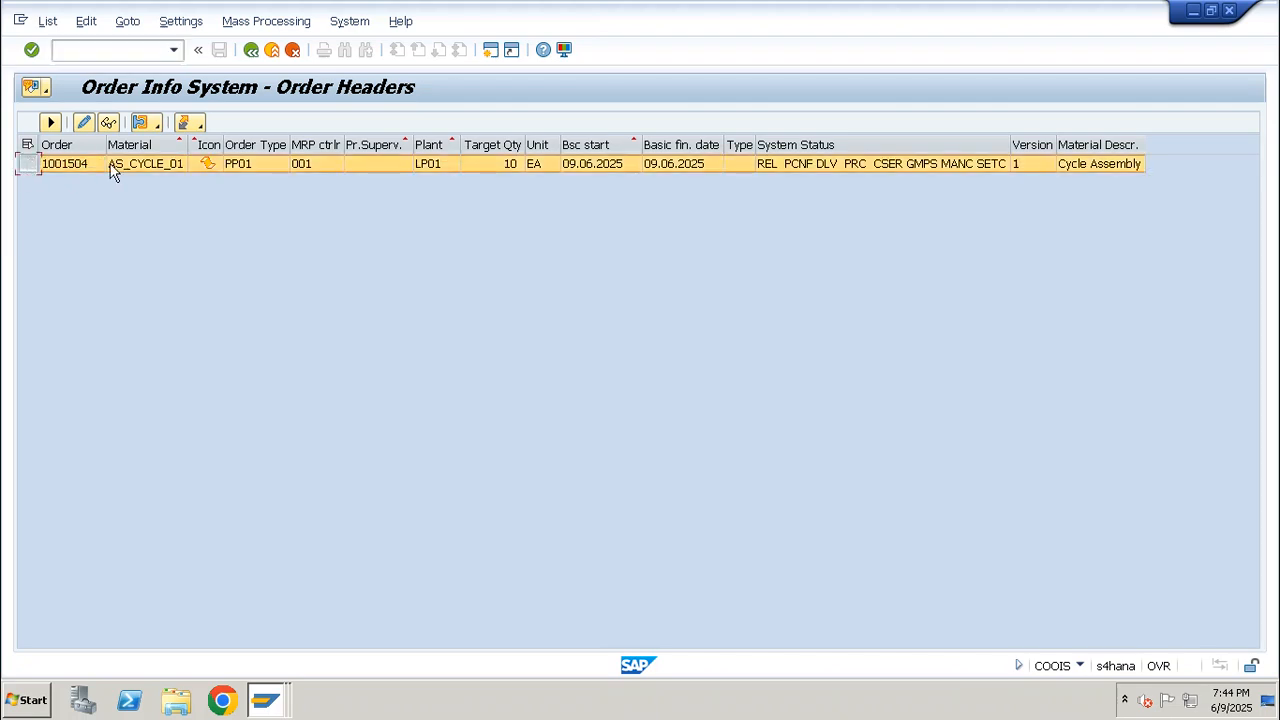
{"action": "left_click", "coordinate": [154, 169]}
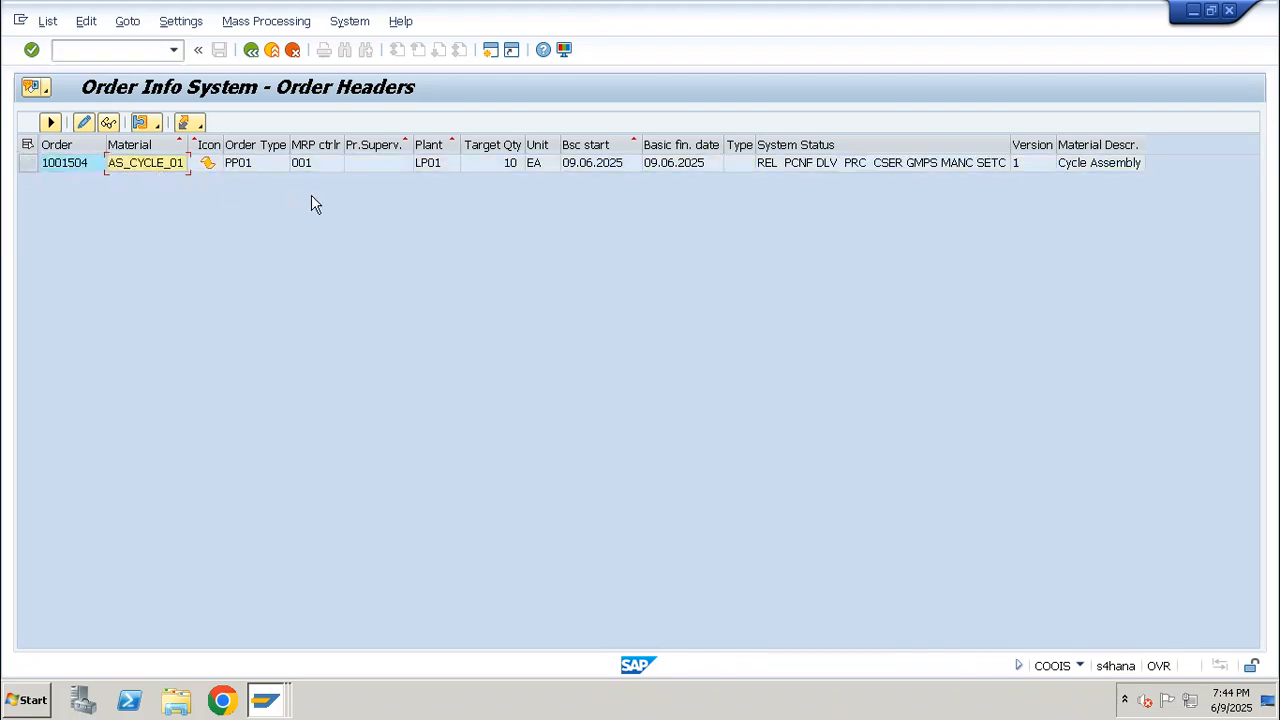
Return to the COOIS selection and rerun the Order Headers list for the same AS_CYCLE_01 order
{"action": "key", "text": "F3"}
{"action": "left_click", "coordinate": [171, 153]}
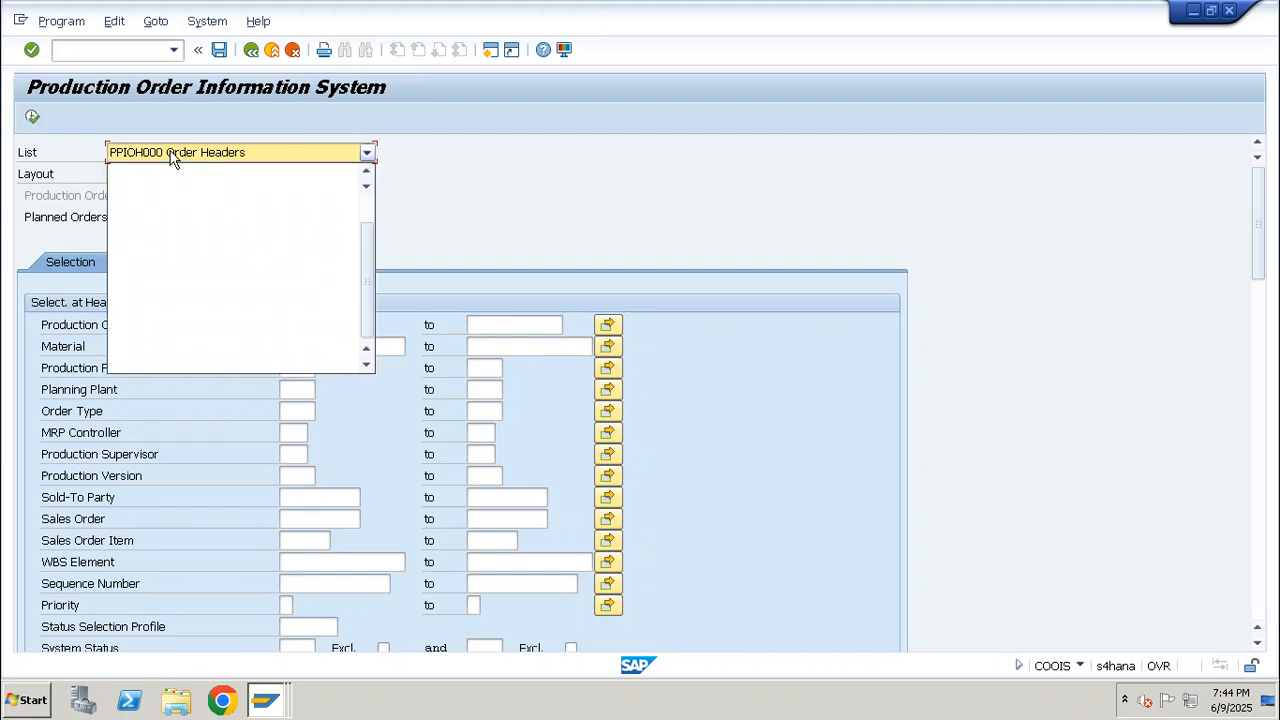
{"action": "left_click", "coordinate": [219, 184]}
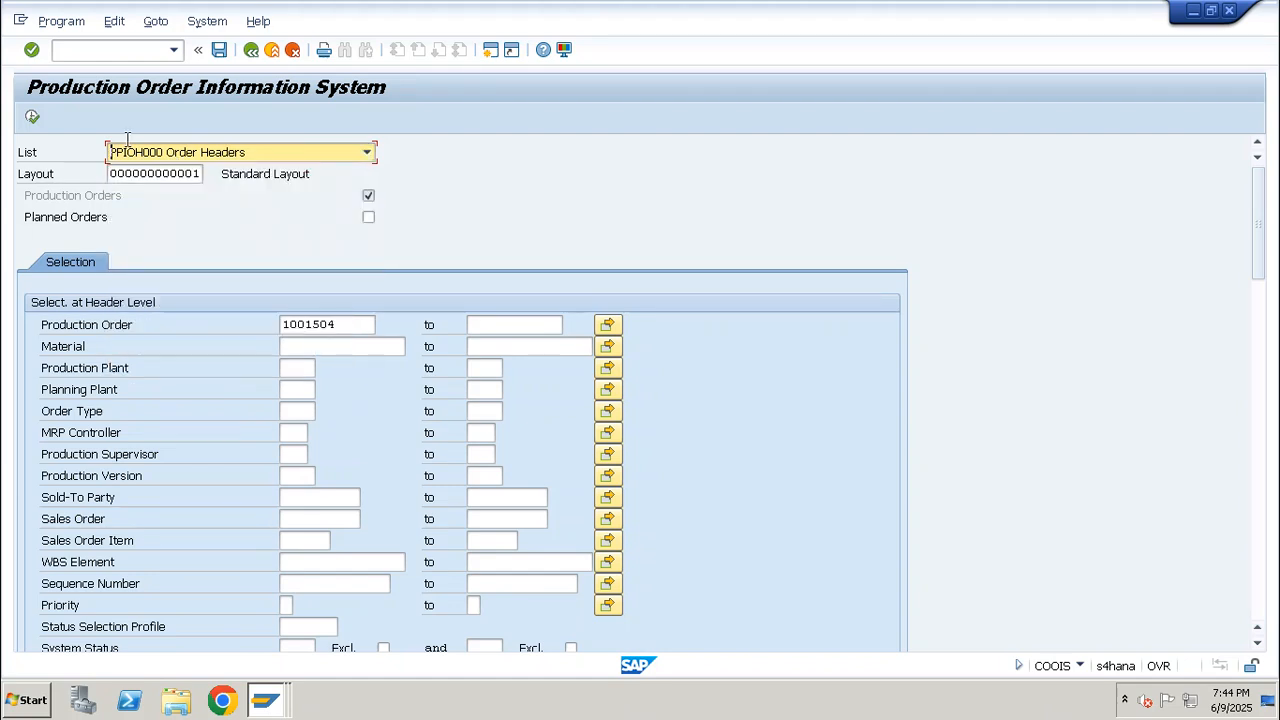
{"action": "left_click", "coordinate": [36, 118]}
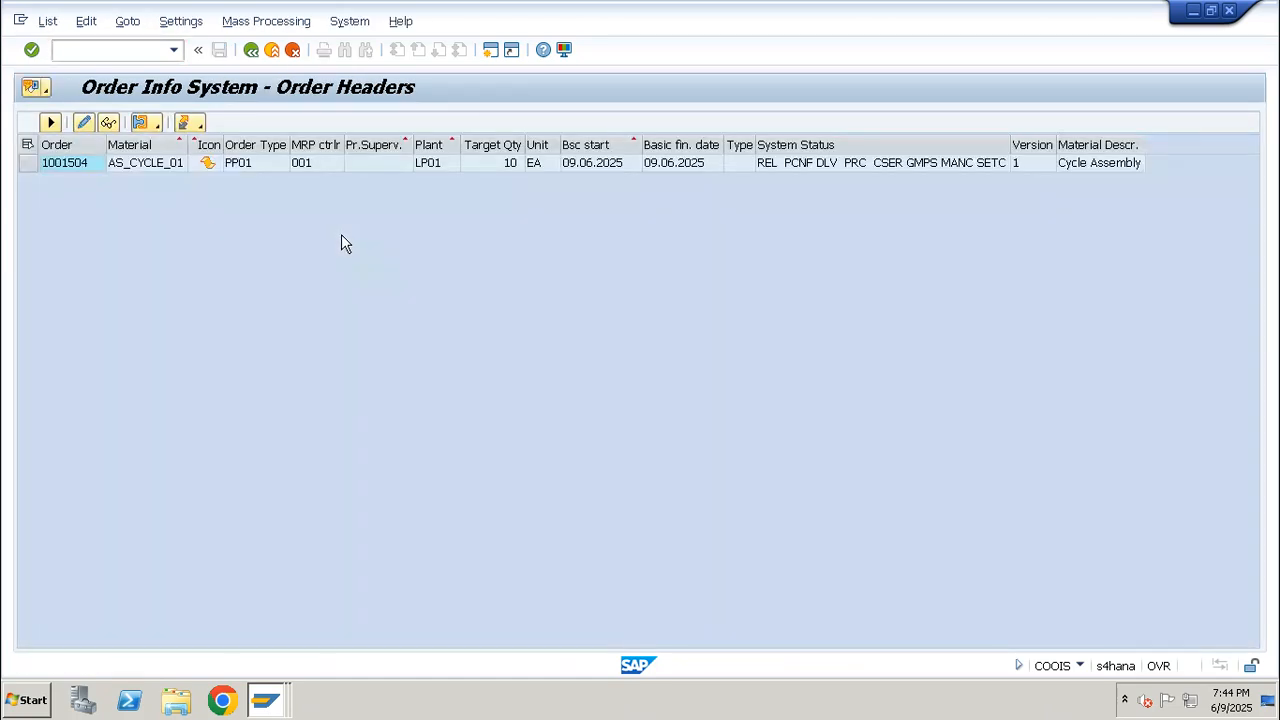
Run the PPIOI000 Items list for the AS_CYCLE_01 order and examine its item row
{"action": "key", "text": "F3"}
{"action": "left_click", "coordinate": [235, 153]}
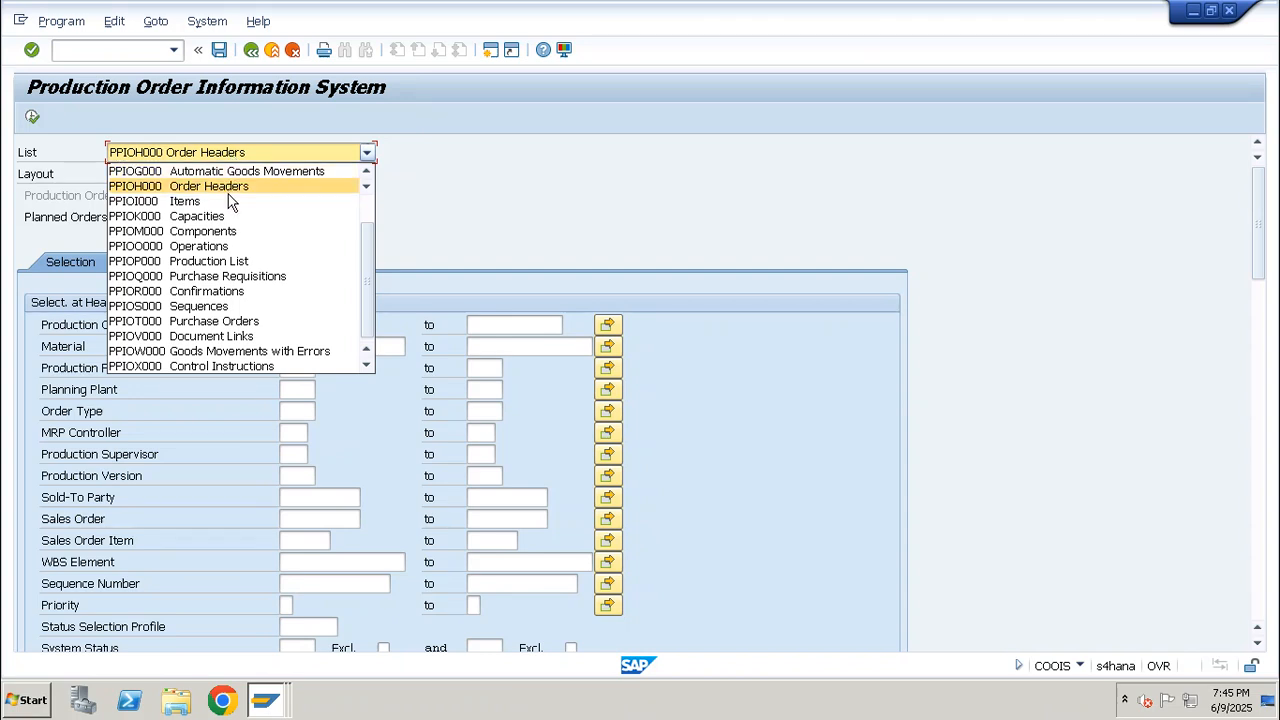
{"action": "left_click", "coordinate": [185, 201]}
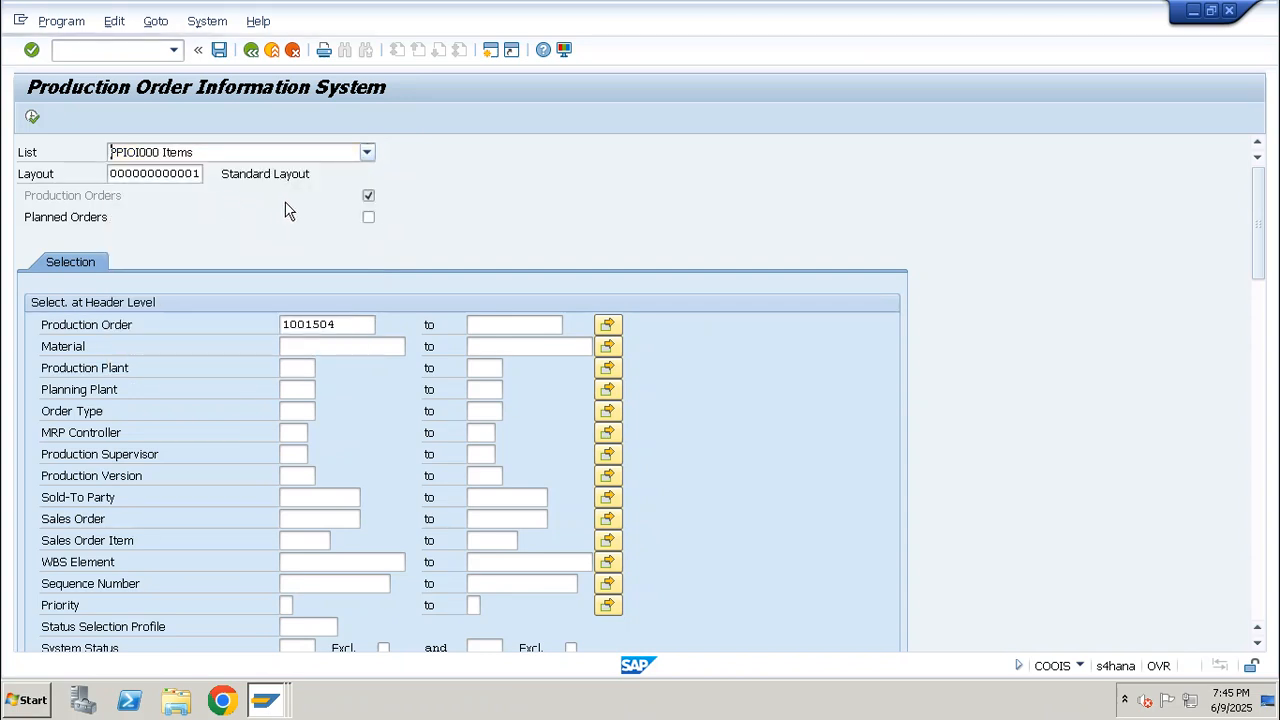
{"action": "left_click", "coordinate": [32, 117]}
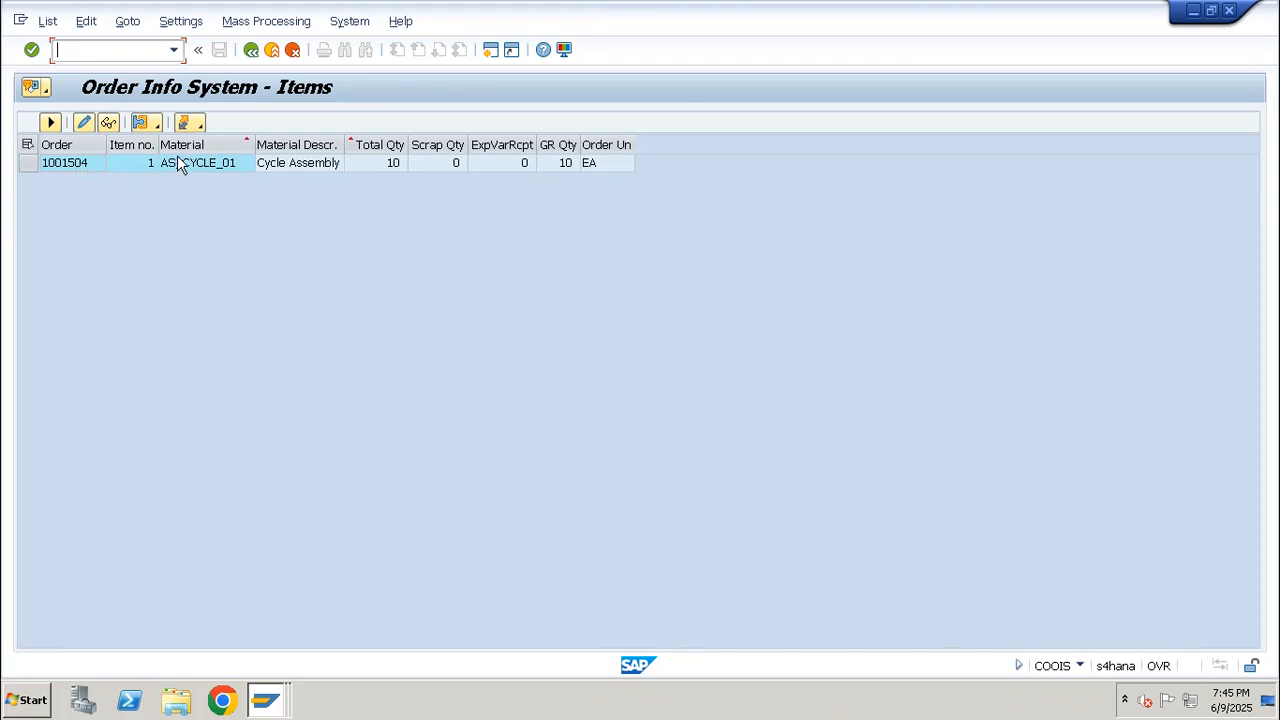
{"action": "left_click", "coordinate": [130, 163]}
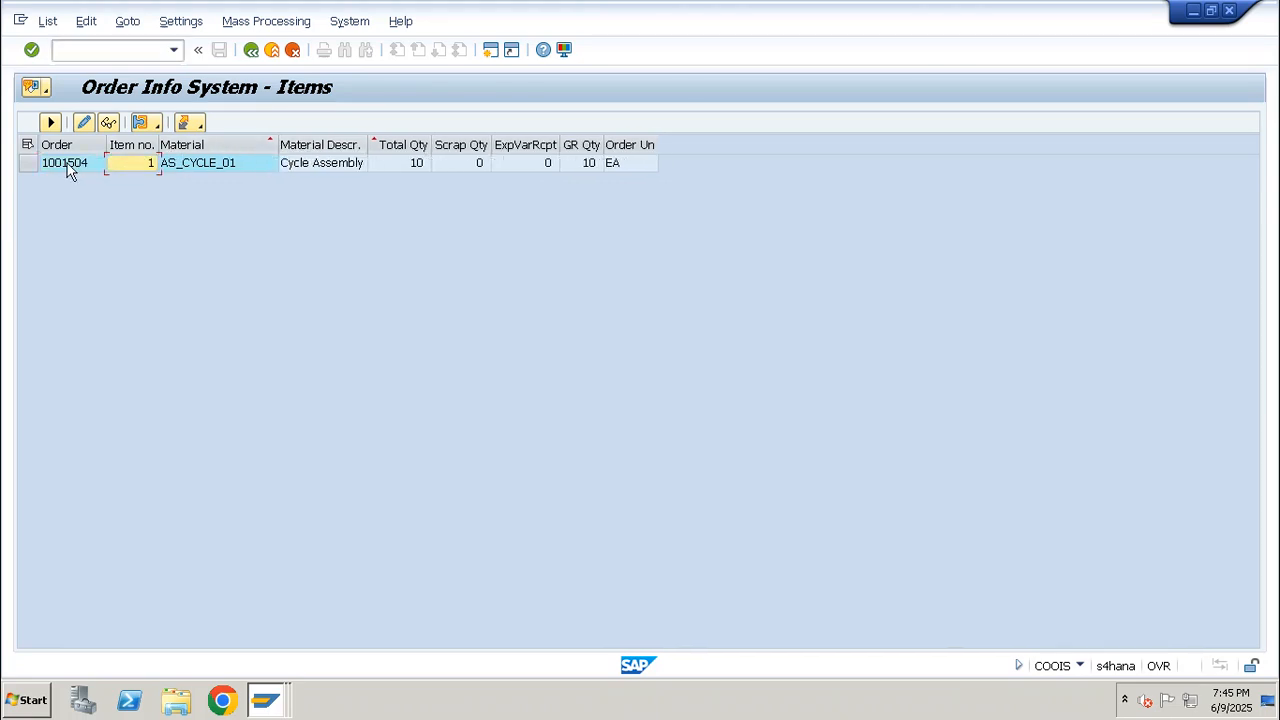
{"action": "left_click", "coordinate": [27, 164]}
Run the PPIOO000 Operations list for the AS_CYCLE_01 order and examine activities 0010, 0020 and 0030
{"action": "key", "text": "F3"}
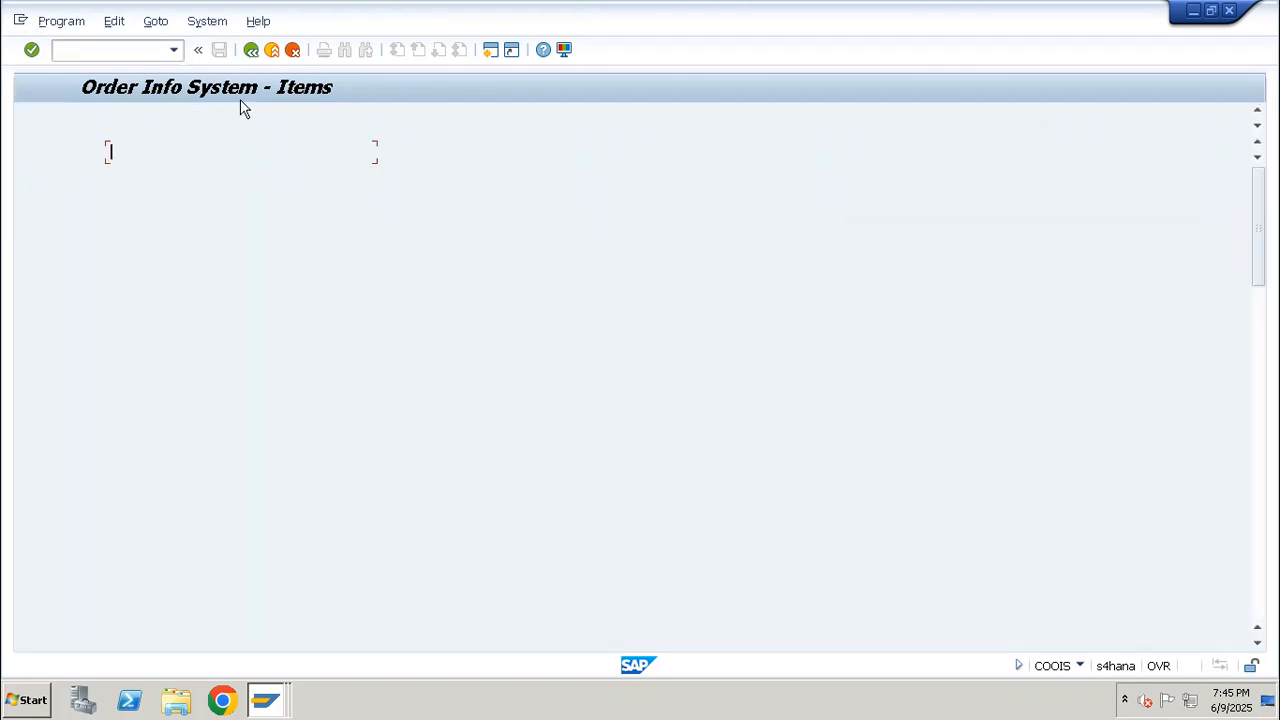
{"action": "left_click", "coordinate": [237, 156]}
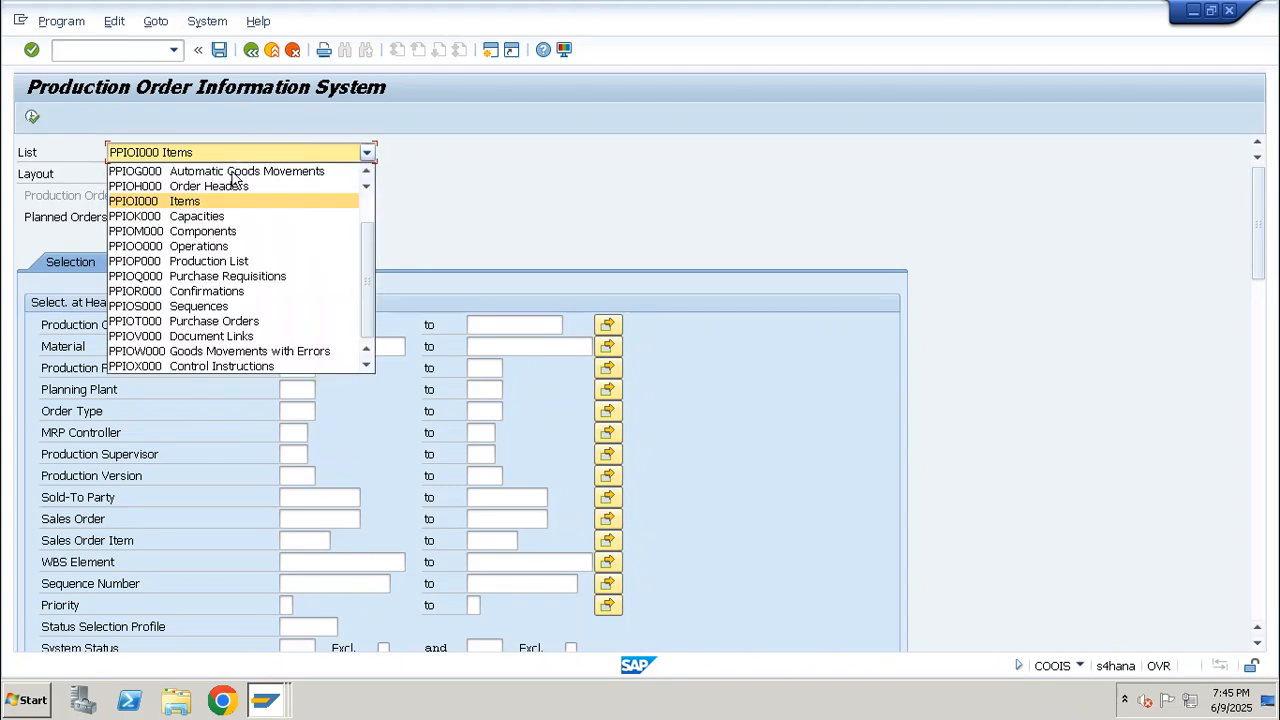
{"action": "left_click", "coordinate": [246, 248]}
{"action": "left_click", "coordinate": [33, 118]}
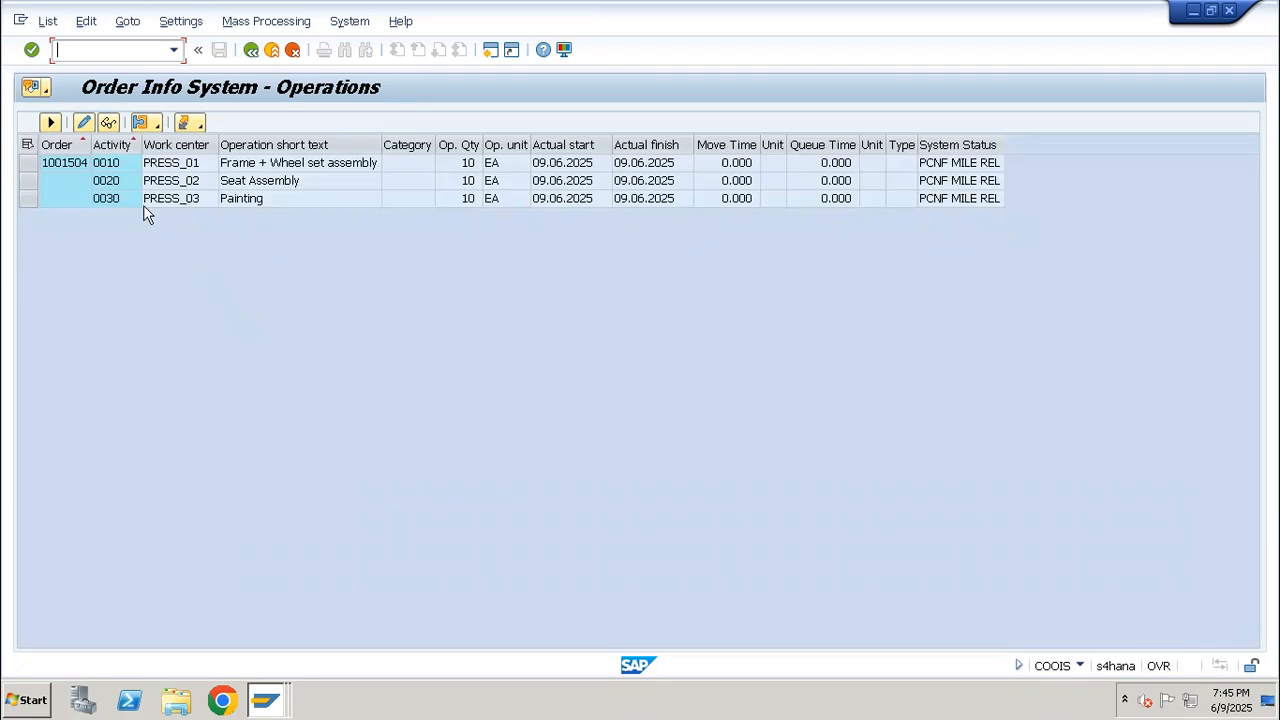
{"action": "left_click", "coordinate": [27, 163]}
{"action": "left_click", "coordinate": [27, 181]}
{"action": "left_click", "coordinate": [27, 199]}
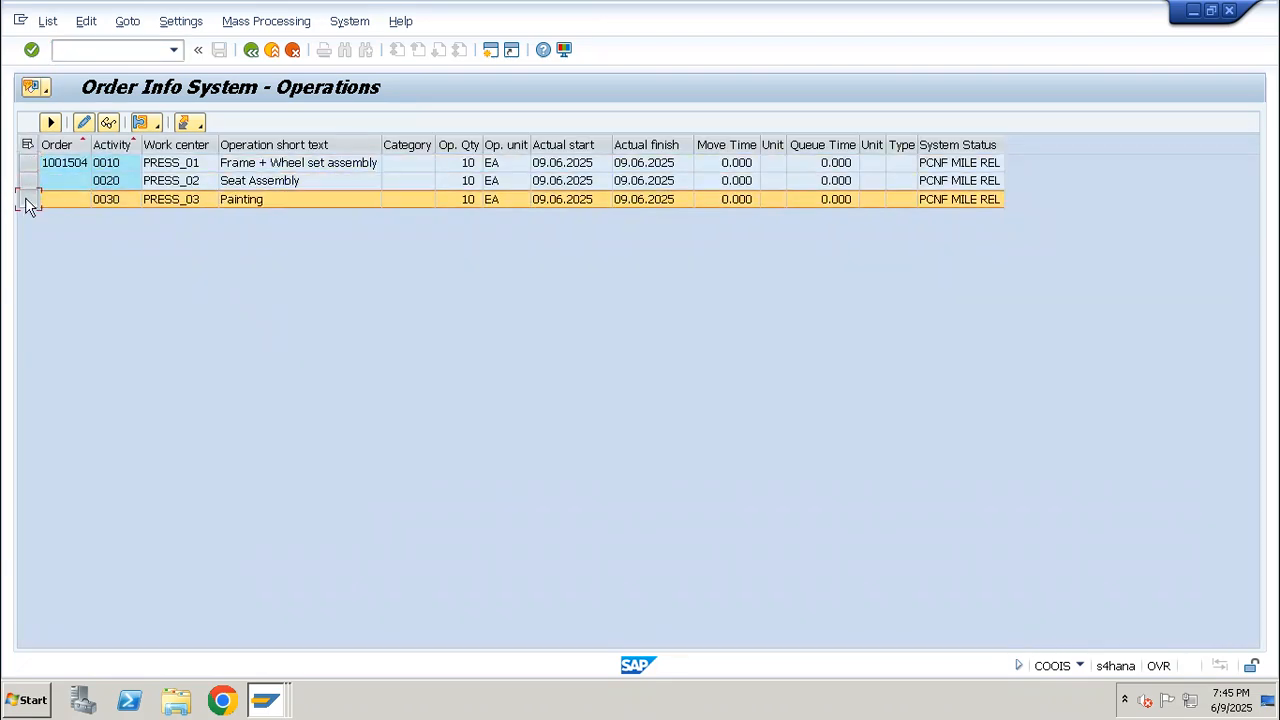
{"action": "left_click", "coordinate": [27, 181]}
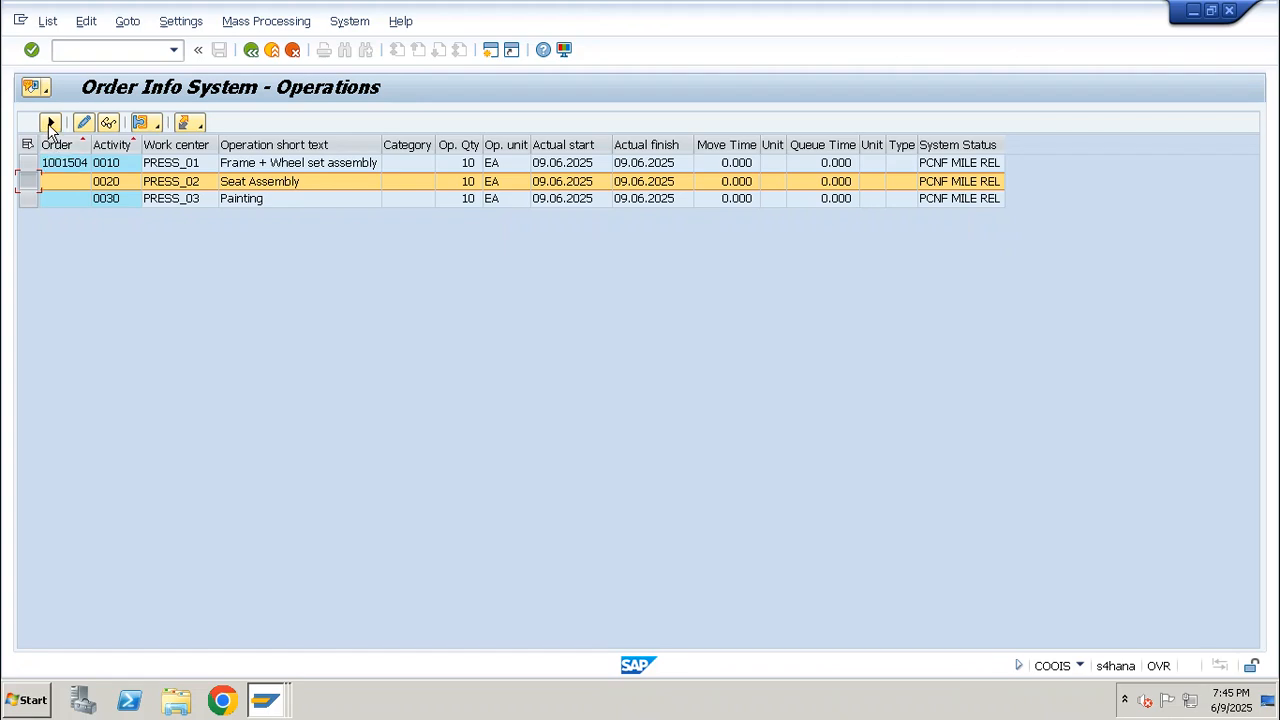
Change the Operations list layout to display all the remaining fields of the column set
{"action": "left_click", "coordinate": [50, 122]}
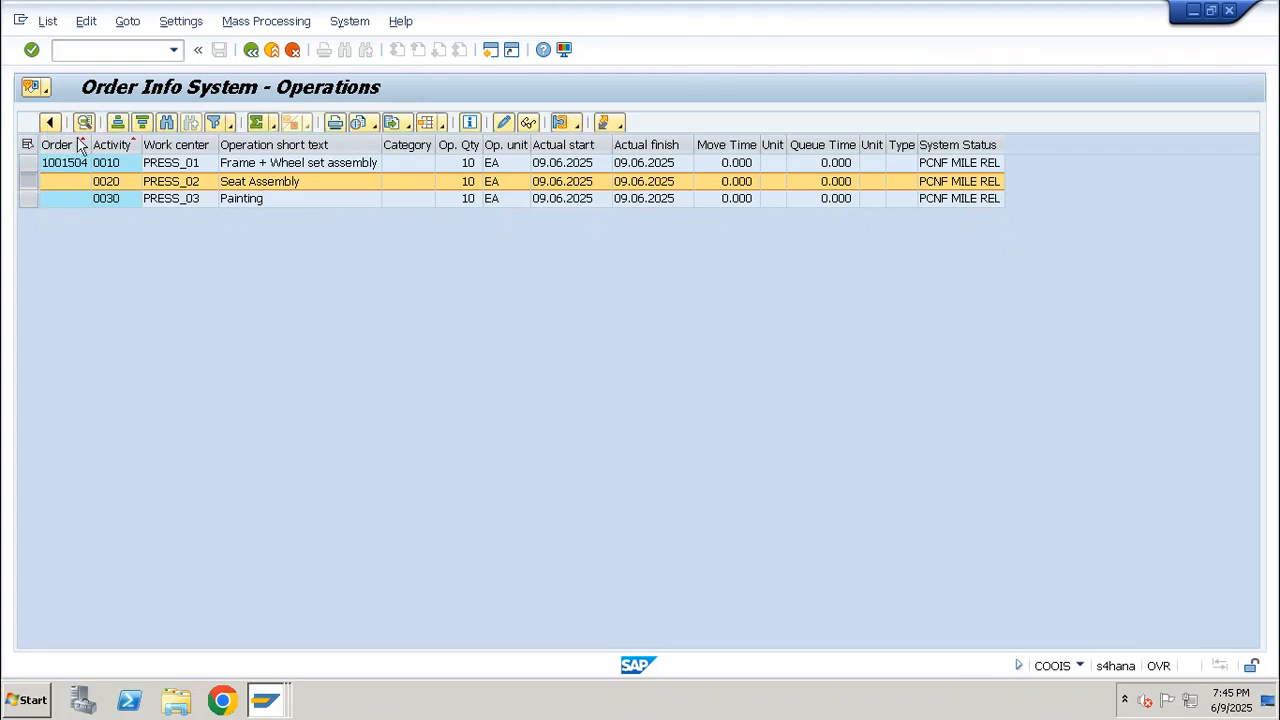
{"action": "left_click", "coordinate": [441, 123]}
{"action": "left_click", "coordinate": [470, 168]}
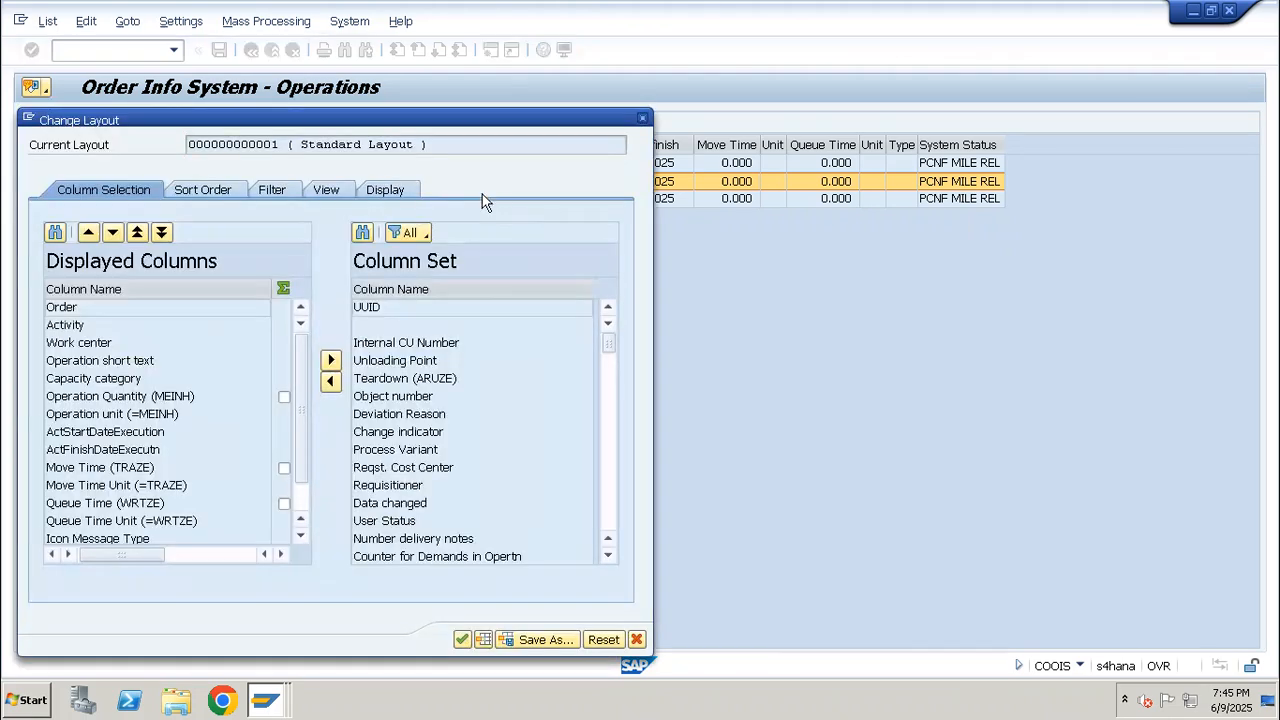
{"action": "left_click", "coordinate": [395, 362]}
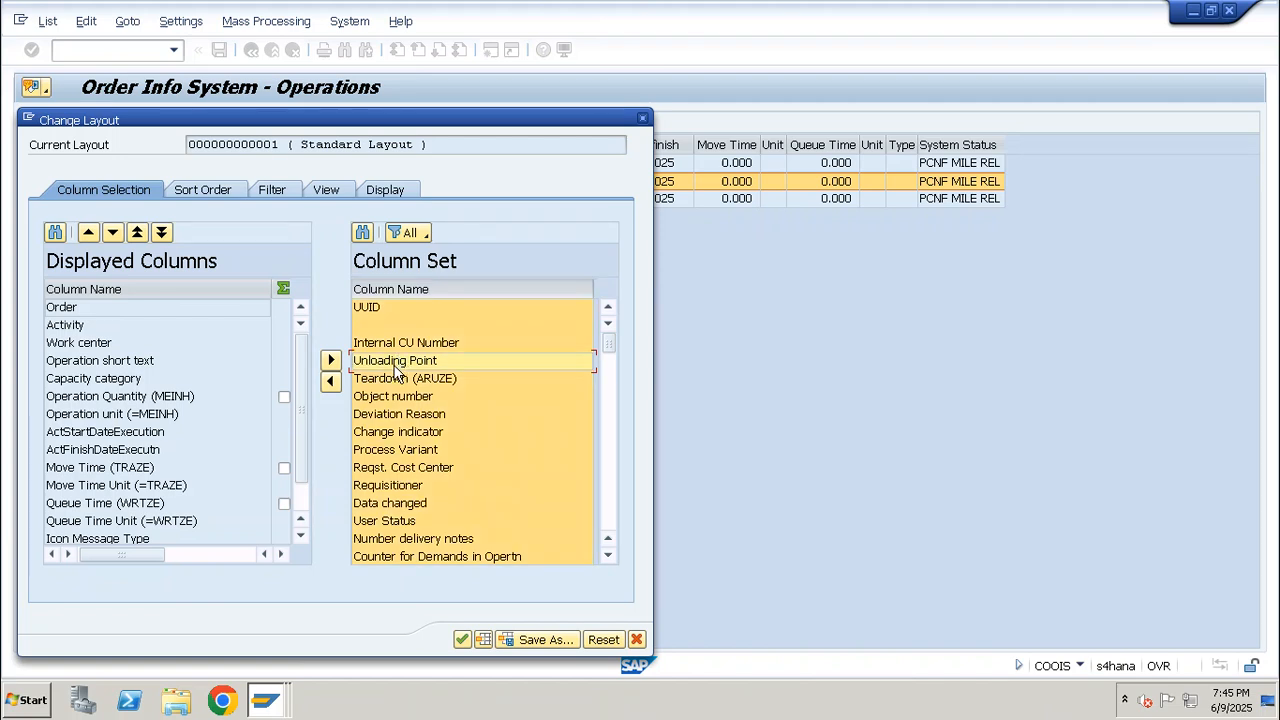
{"action": "left_click", "coordinate": [331, 381]}
{"action": "left_click", "coordinate": [460, 640]}
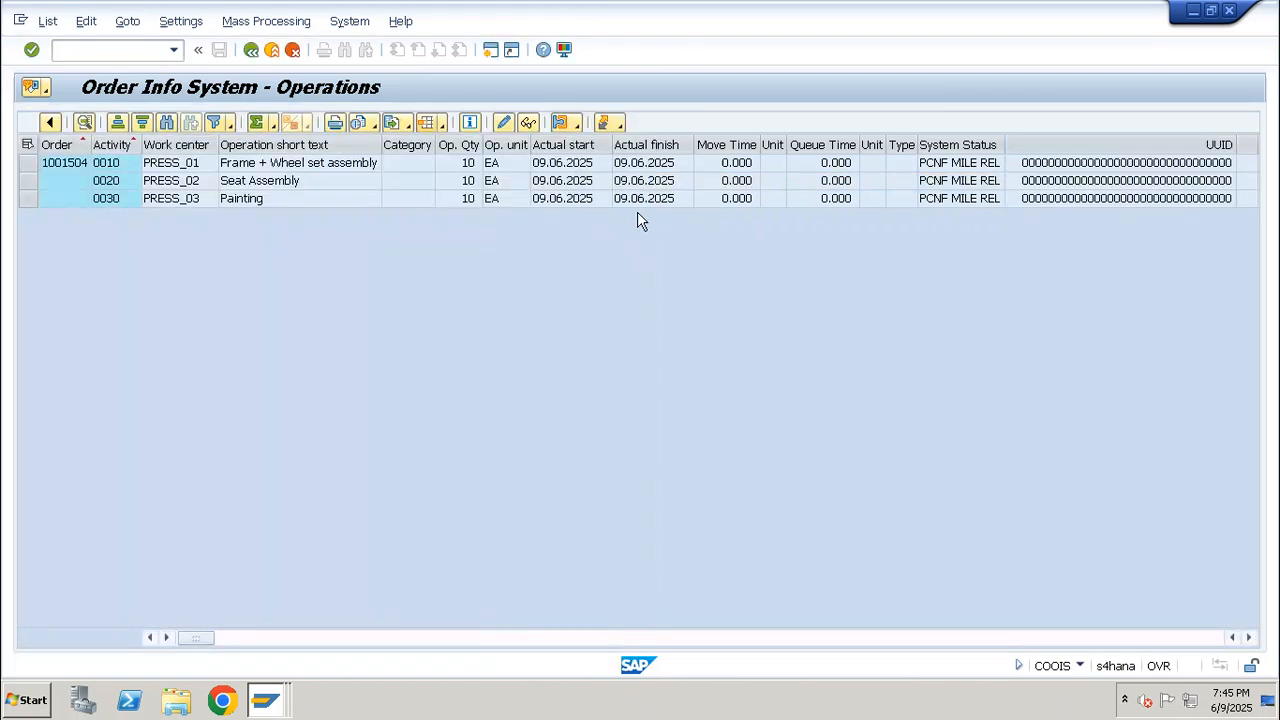
Examine the Actual finish dates and the added columns across the three rows of the Operations list
{"action": "left_click", "coordinate": [647, 148]}
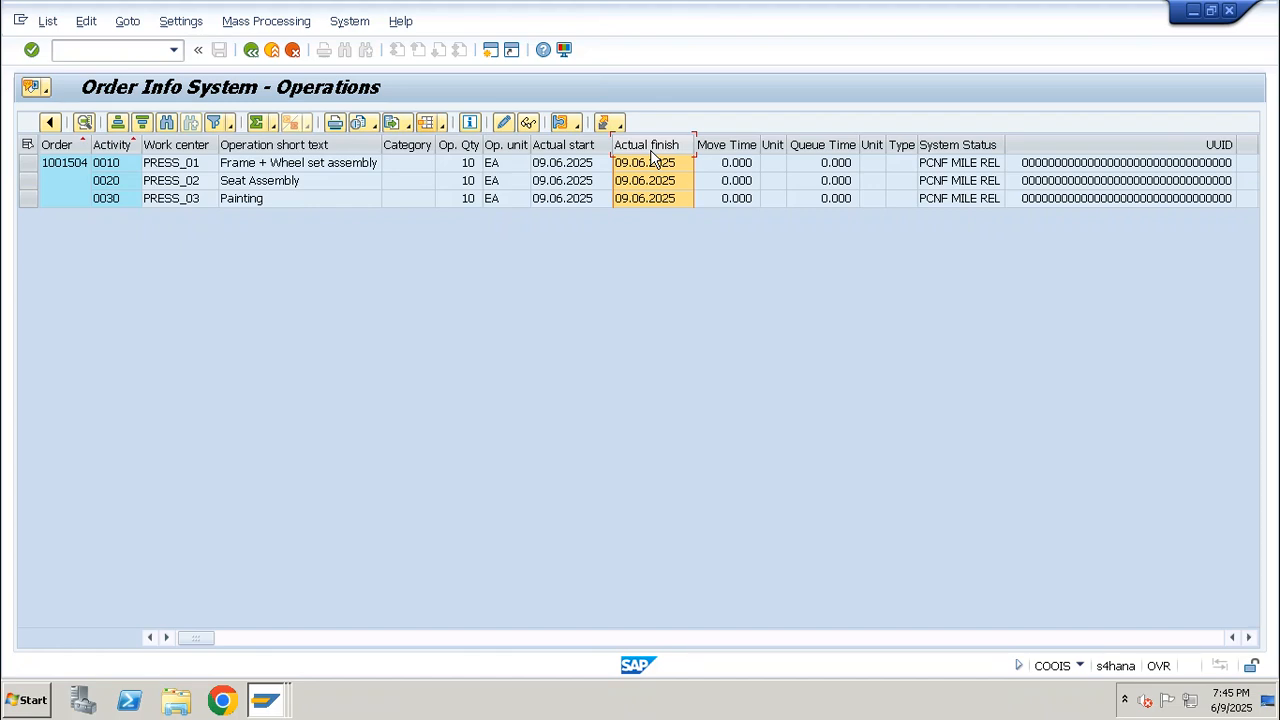
{"action": "left_click", "coordinate": [725, 186]}
{"action": "key", "text": "Right"}
{"action": "key", "text": "Right"}
{"action": "key", "text": "Right"}
{"action": "key", "text": "Right"}
{"action": "key", "text": "Right"}
{"action": "key", "text": "Right"}
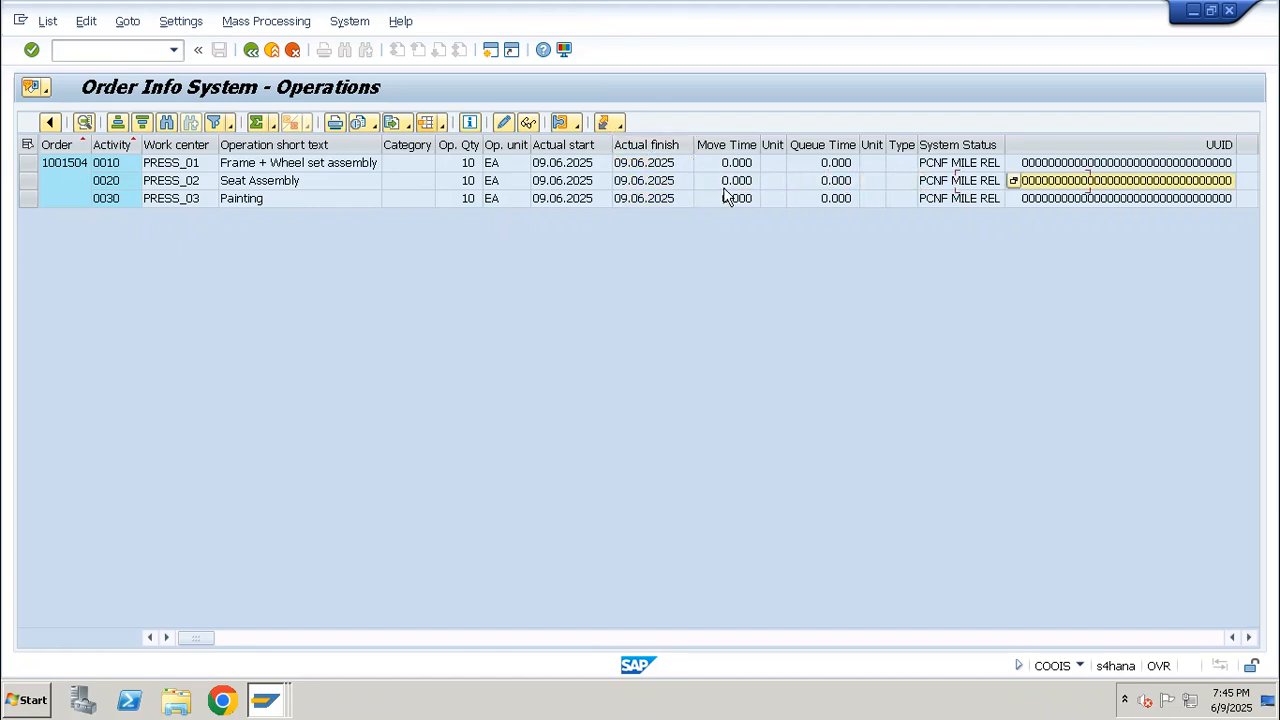
{"action": "key", "text": "Right"}
{"action": "key", "text": "Right"}
{"action": "key", "text": "Right"}
{"action": "key", "text": "Right"}
{"action": "key", "text": "Right"}
{"action": "key", "text": "Right"}
{"action": "key", "text": "Right"}
{"action": "key", "text": "Right"}
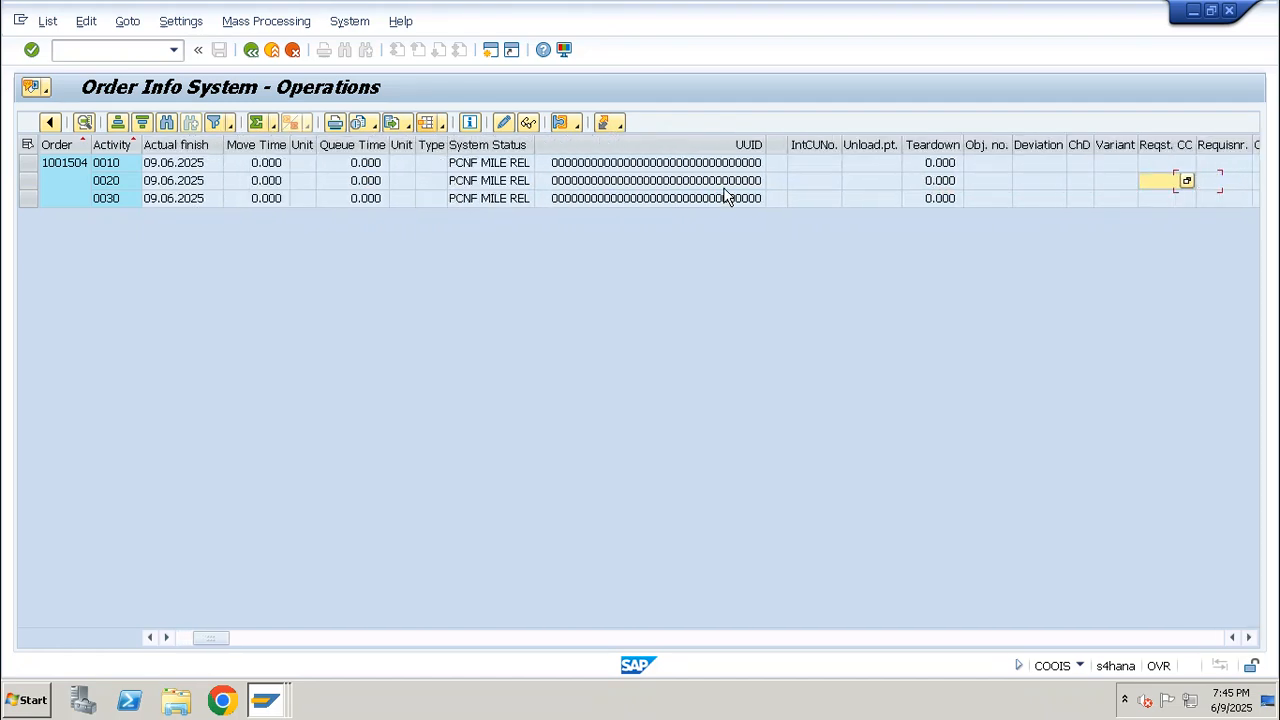
{"action": "key", "text": "Right"}
{"action": "key", "text": "Right"}
{"action": "key", "text": "Right"}
{"action": "key", "text": "Right"}
{"action": "key", "text": "Right"}
{"action": "key", "text": "Right"}
{"action": "key", "text": "Right"}
{"action": "key", "text": "Right"}
{"action": "key", "text": "Right"}
{"action": "key", "text": "Right"}
{"action": "key", "text": "Right"}
{"action": "key", "text": "Right"}
{"action": "key", "text": "Right"}
{"action": "key", "text": "Right"}
{"action": "key", "text": "Right"}
{"action": "key", "text": "Right"}
{"action": "key", "text": "Right"}
{"action": "key", "text": "Right"}
{"action": "key", "text": "Right"}
{"action": "key", "text": "Right"}
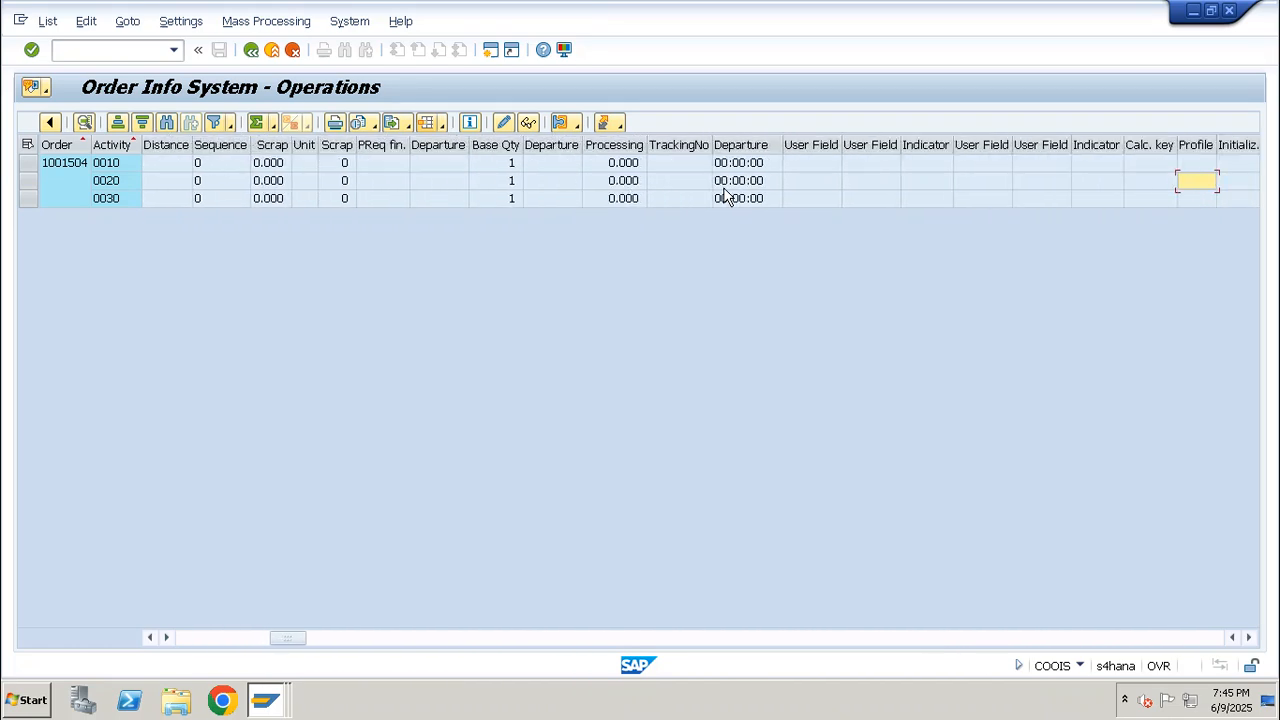
Run the PPIOR000 Confirmations list for the same order and examine its milestone, entered-by and work center columns
{"action": "key", "text": "F3"}
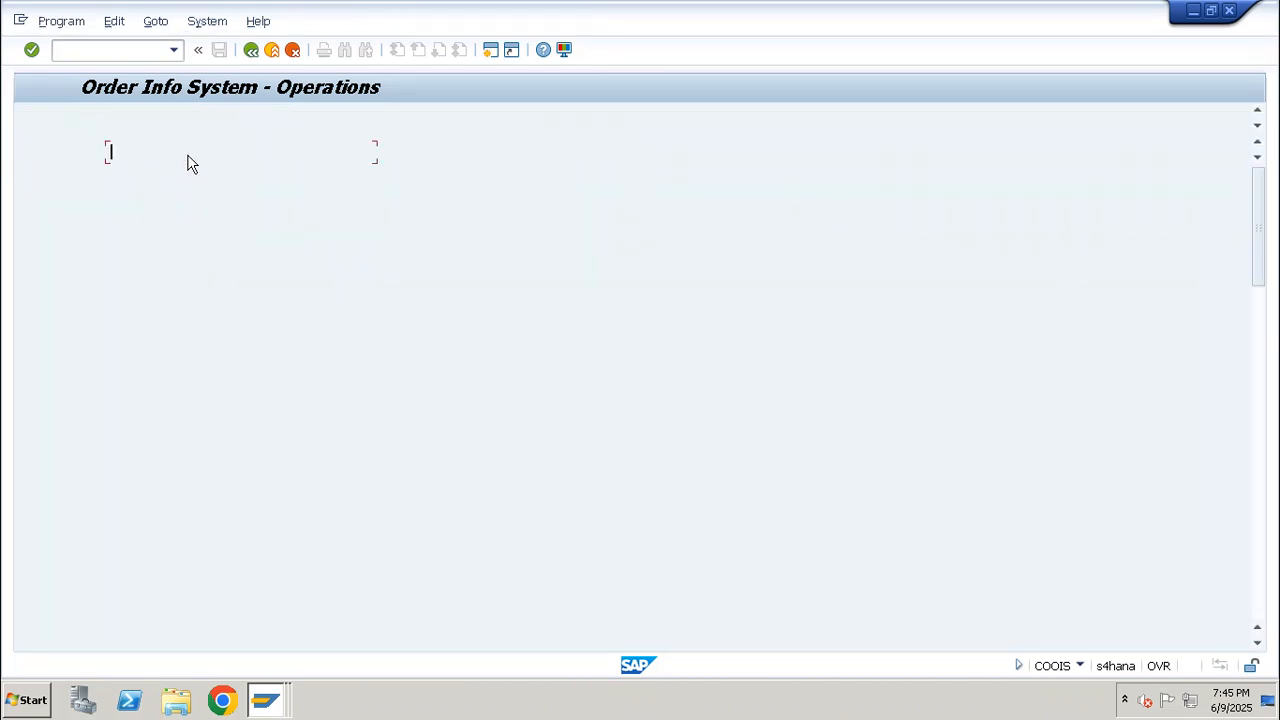
{"action": "left_click", "coordinate": [200, 160]}
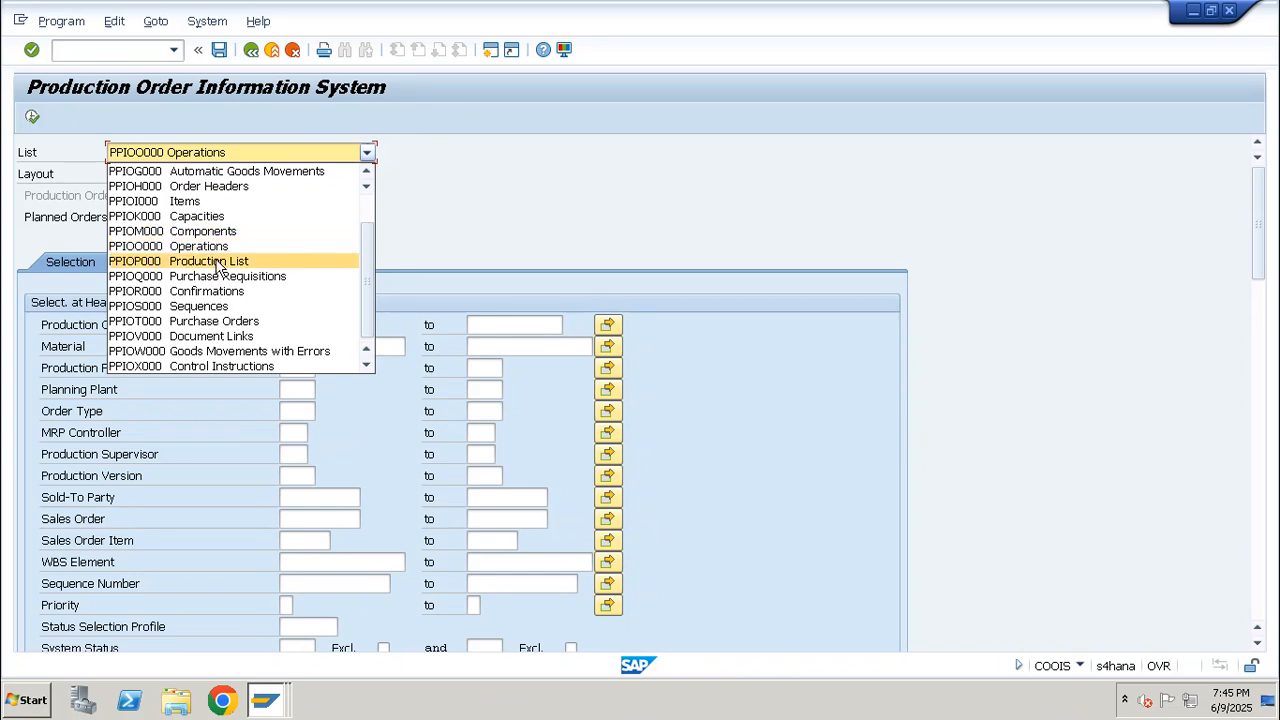
{"action": "left_click", "coordinate": [237, 292]}
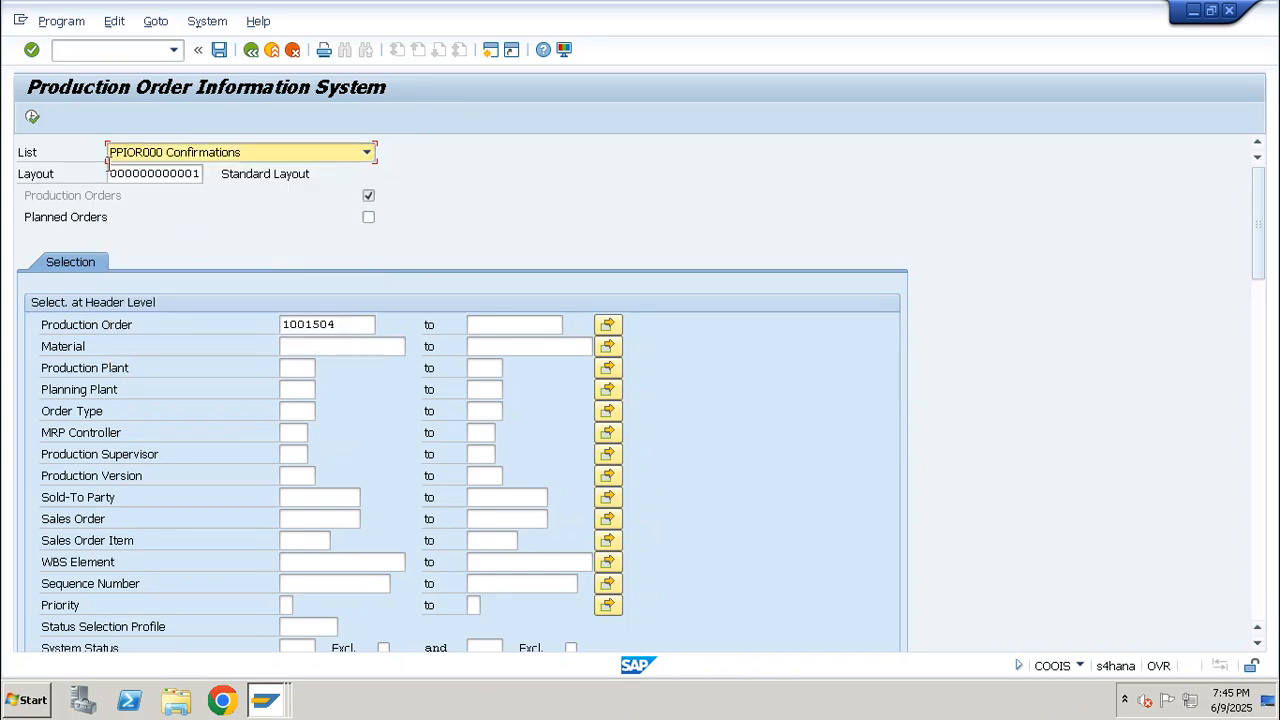
{"action": "left_click", "coordinate": [34, 119]}
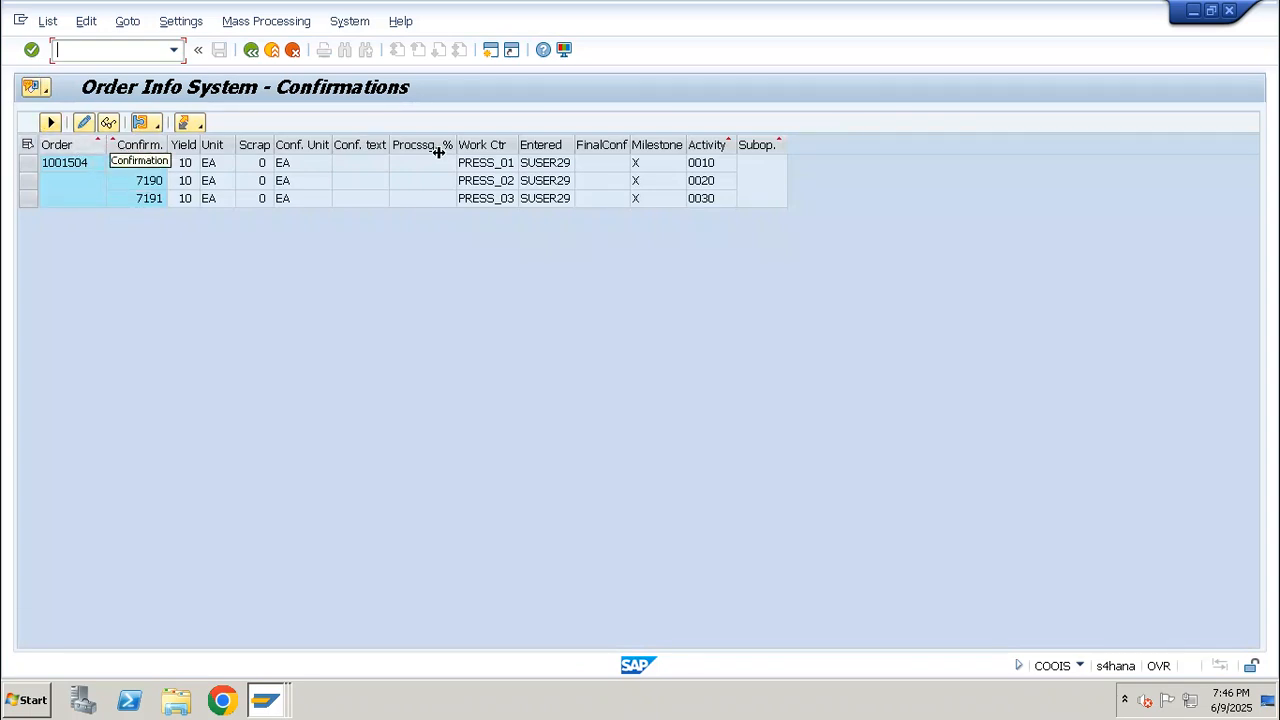
{"action": "left_click", "coordinate": [662, 203]}
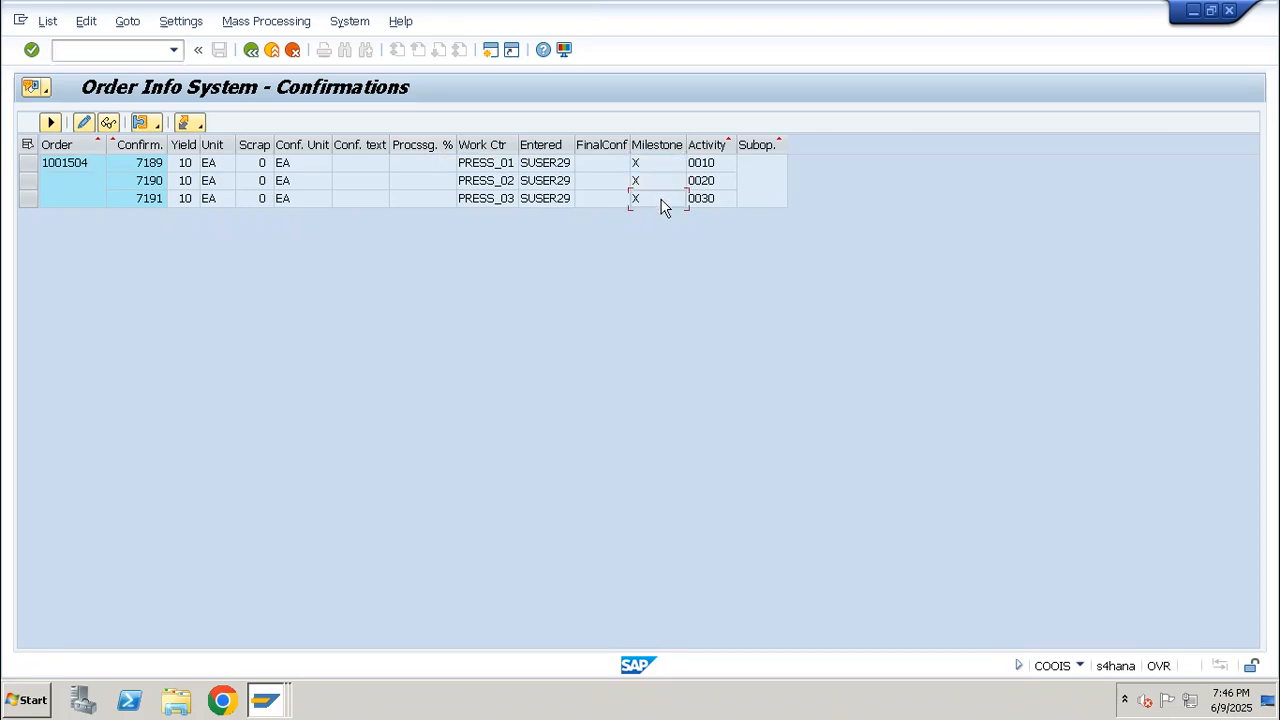
{"action": "left_click", "coordinate": [654, 164]}
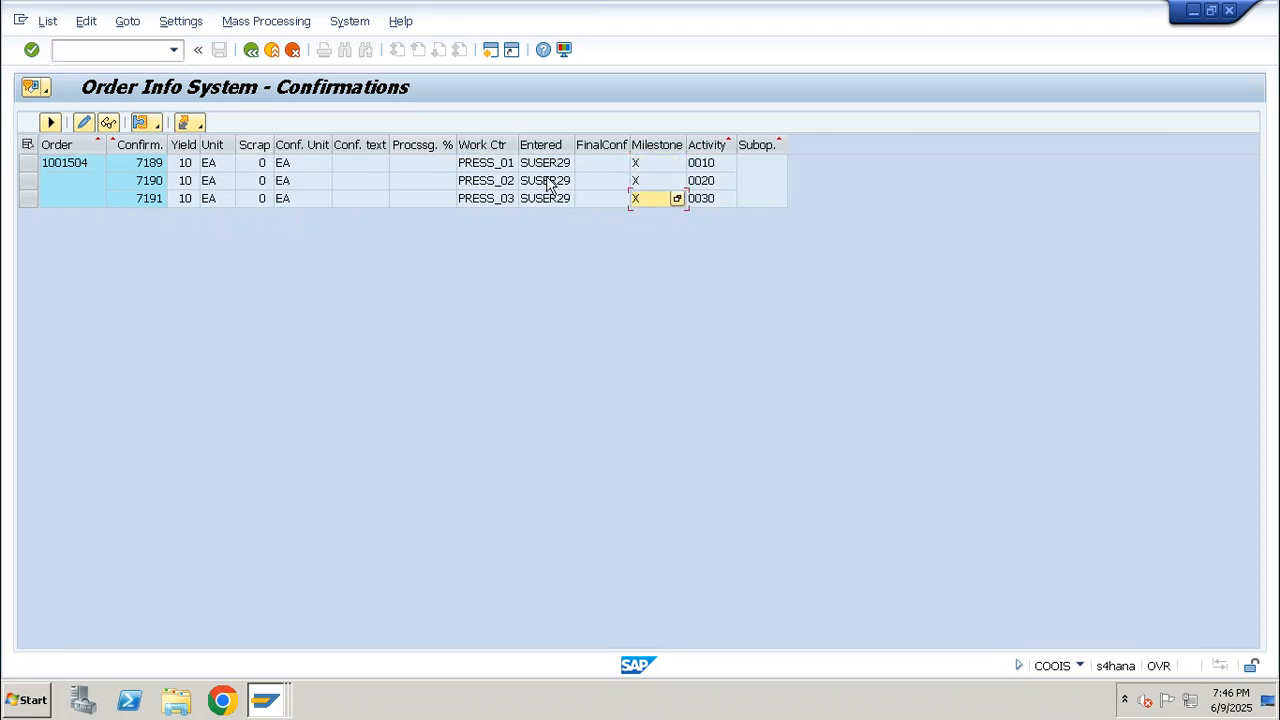
{"action": "left_click", "coordinate": [562, 146]}
{"action": "left_click", "coordinate": [482, 147]}
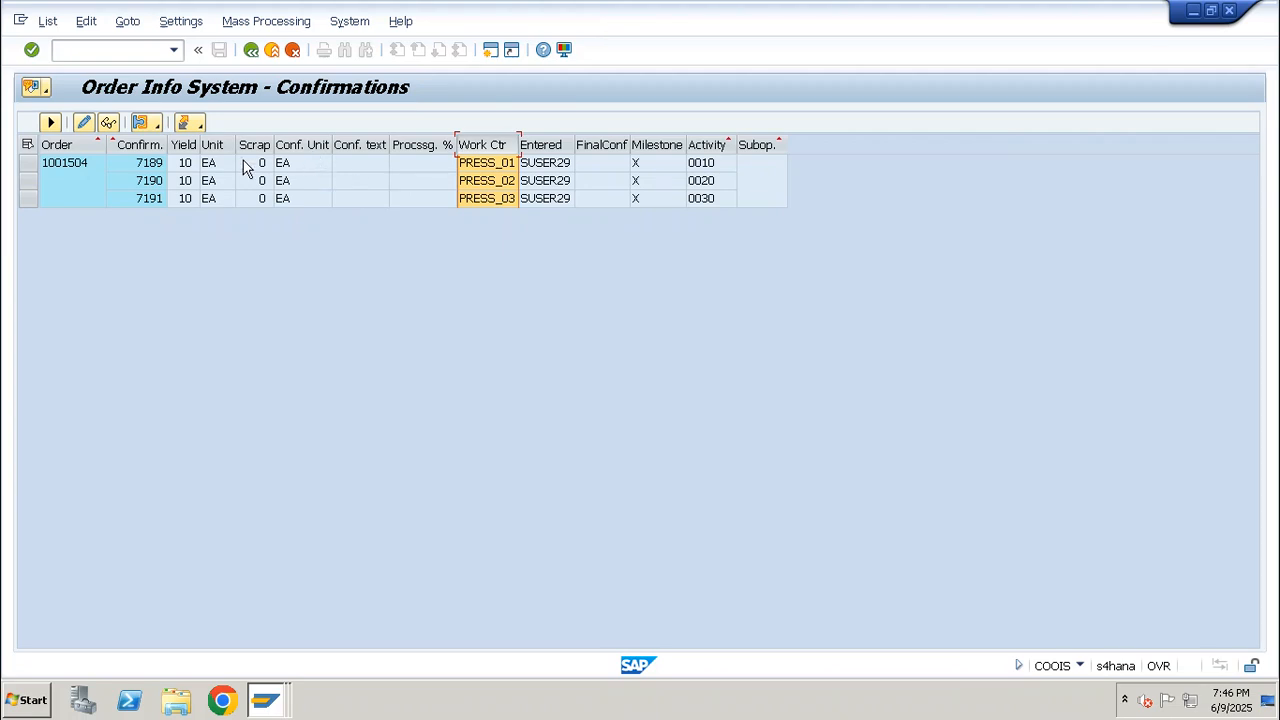
Run the PPIOD000 Documented Goods Movements list for the order and examine its material documents, movement types and materials
{"action": "left_click", "coordinate": [251, 49]}
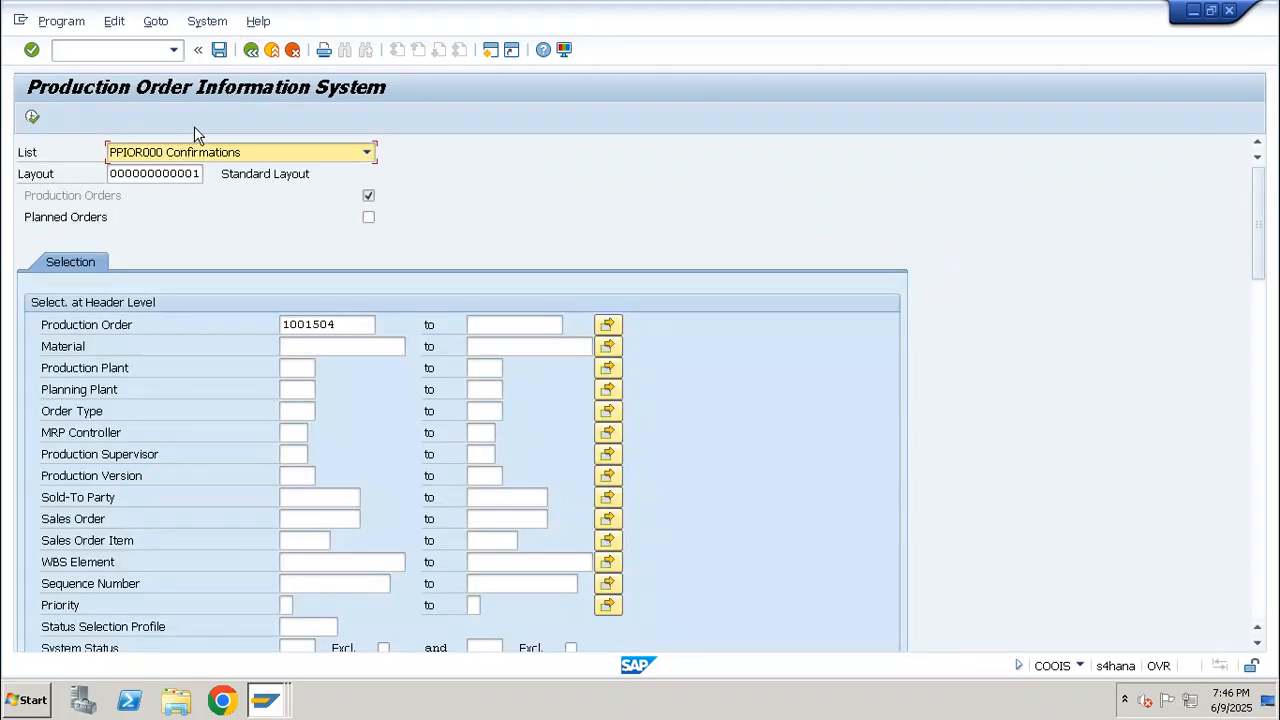
{"action": "left_click", "coordinate": [185, 151]}
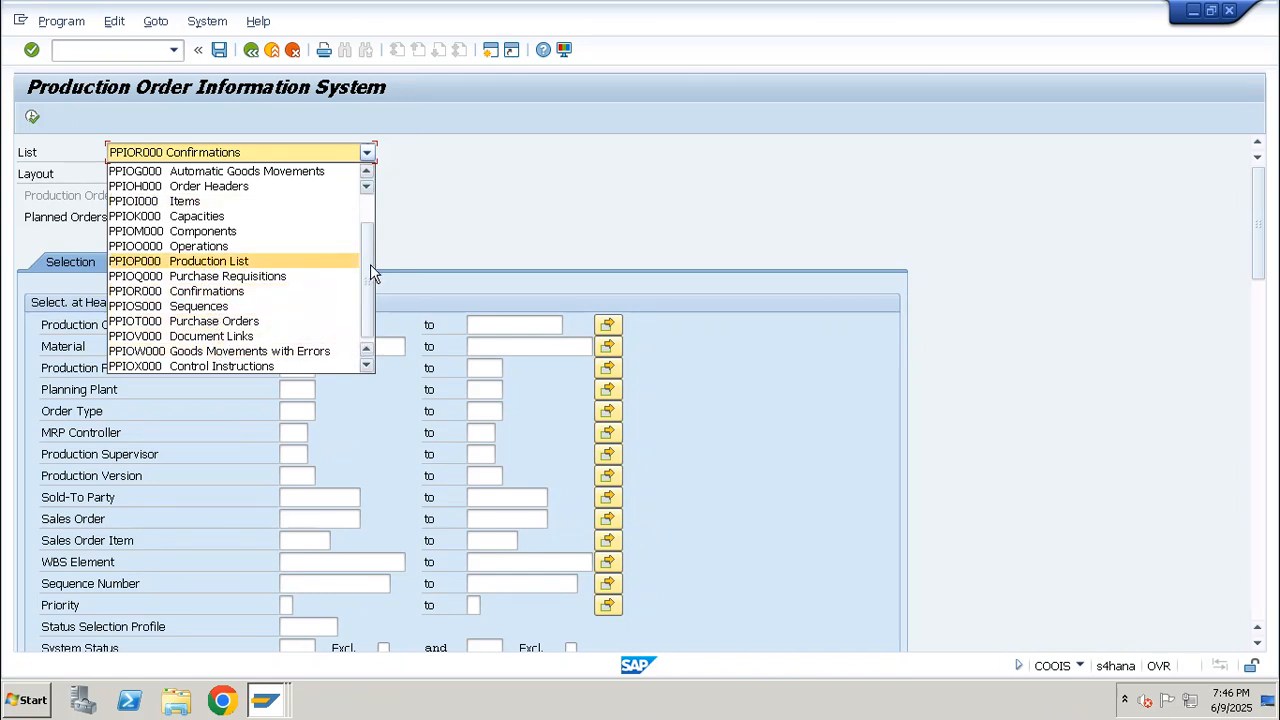
{"action": "left_click_drag", "start_coordinate": [364, 290], "coordinate": [370, 261]}
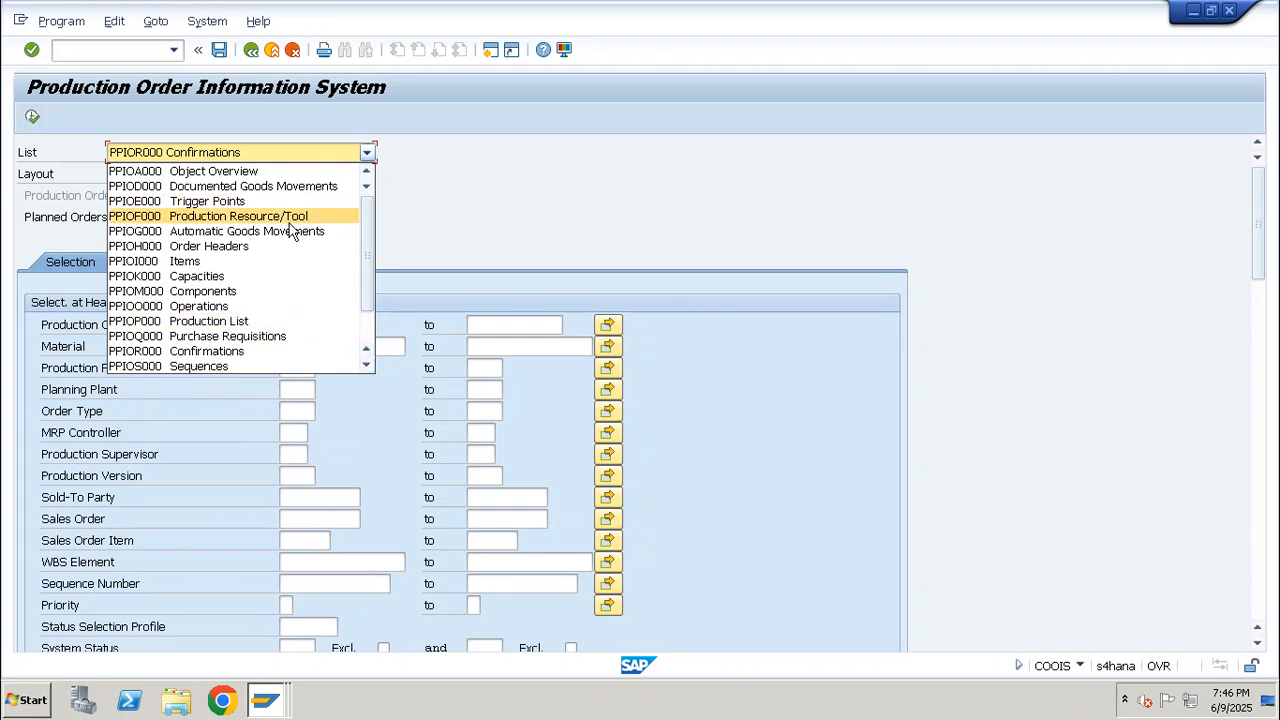
{"action": "left_click", "coordinate": [313, 187]}
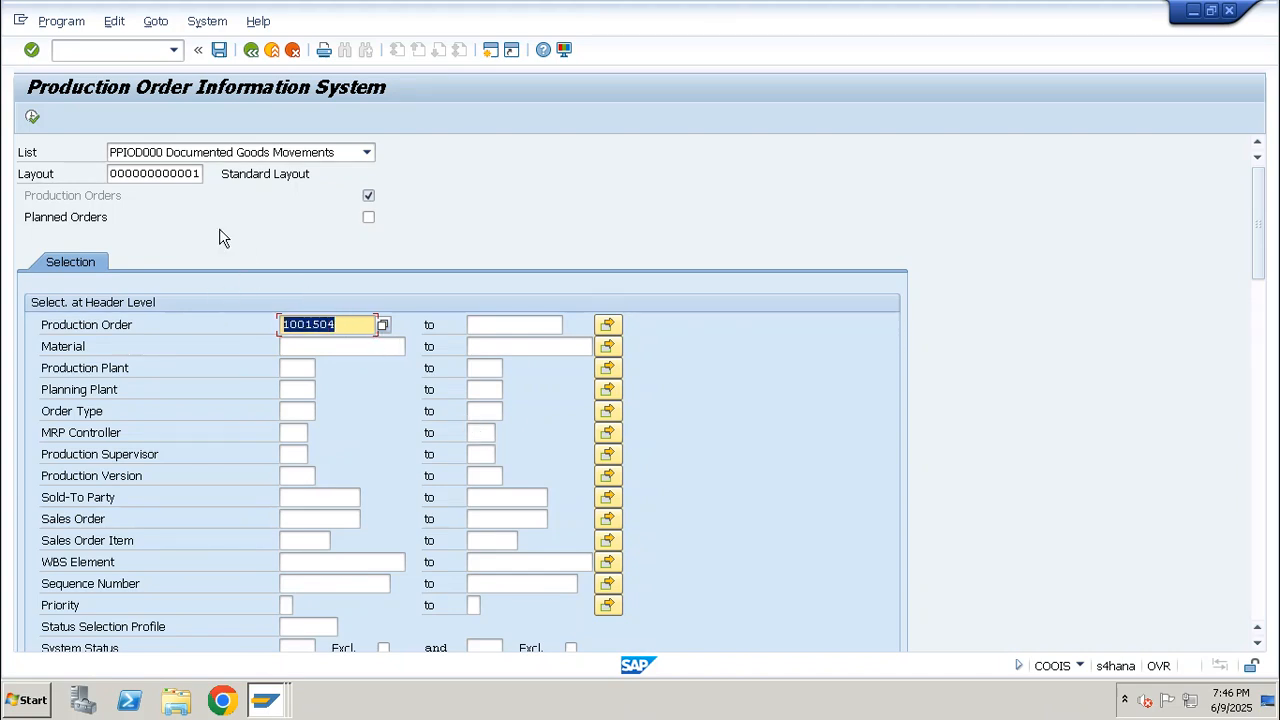
{"action": "left_click", "coordinate": [33, 117]}
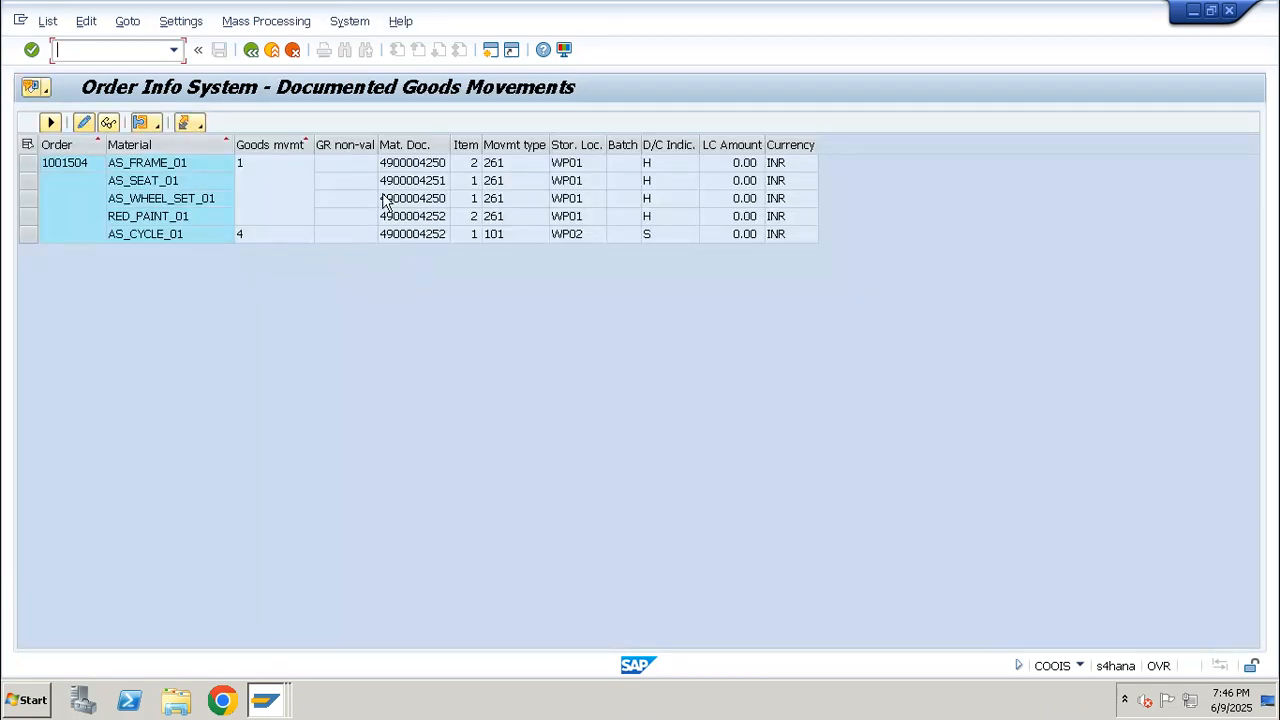
{"action": "left_click", "coordinate": [412, 145]}
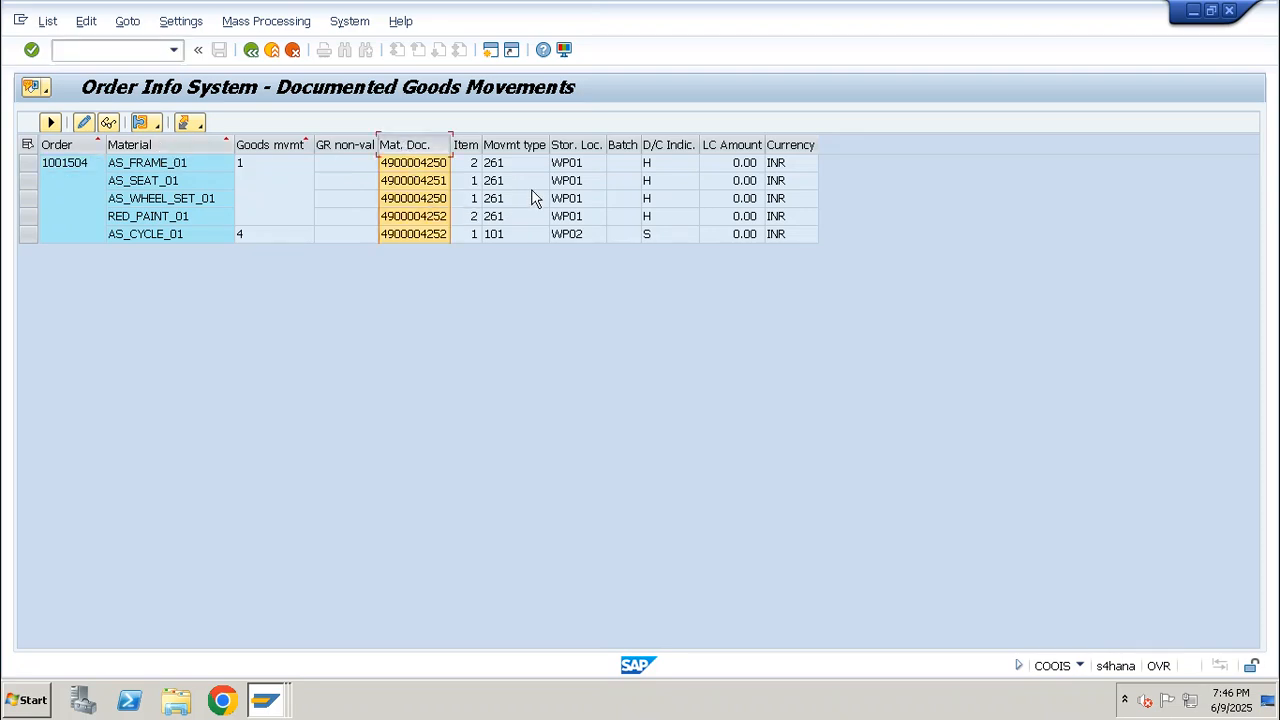
{"action": "left_click", "coordinate": [520, 181]}
{"action": "left_click", "coordinate": [522, 215]}
{"action": "left_click", "coordinate": [281, 186]}
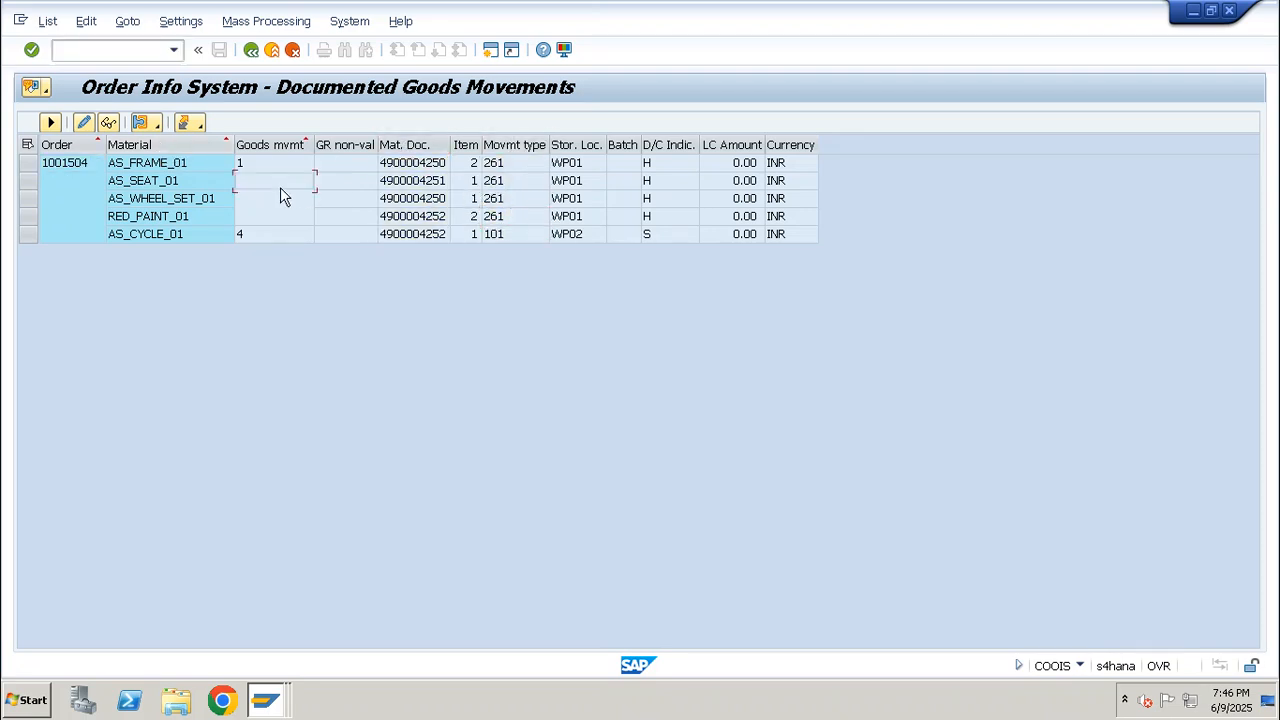
{"action": "left_click", "coordinate": [193, 216]}
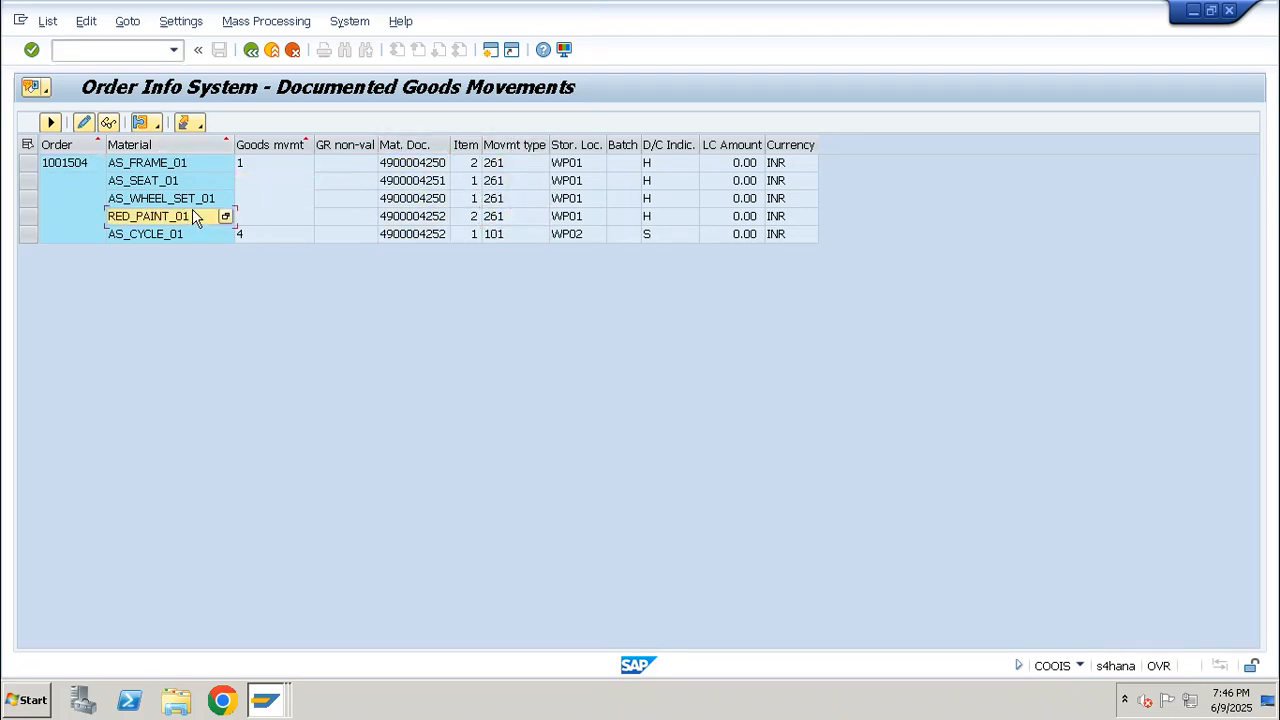
Leave the Documented Goods Movements list and return to the SAP Easy Access screen
{"action": "left_click", "coordinate": [125, 56]}
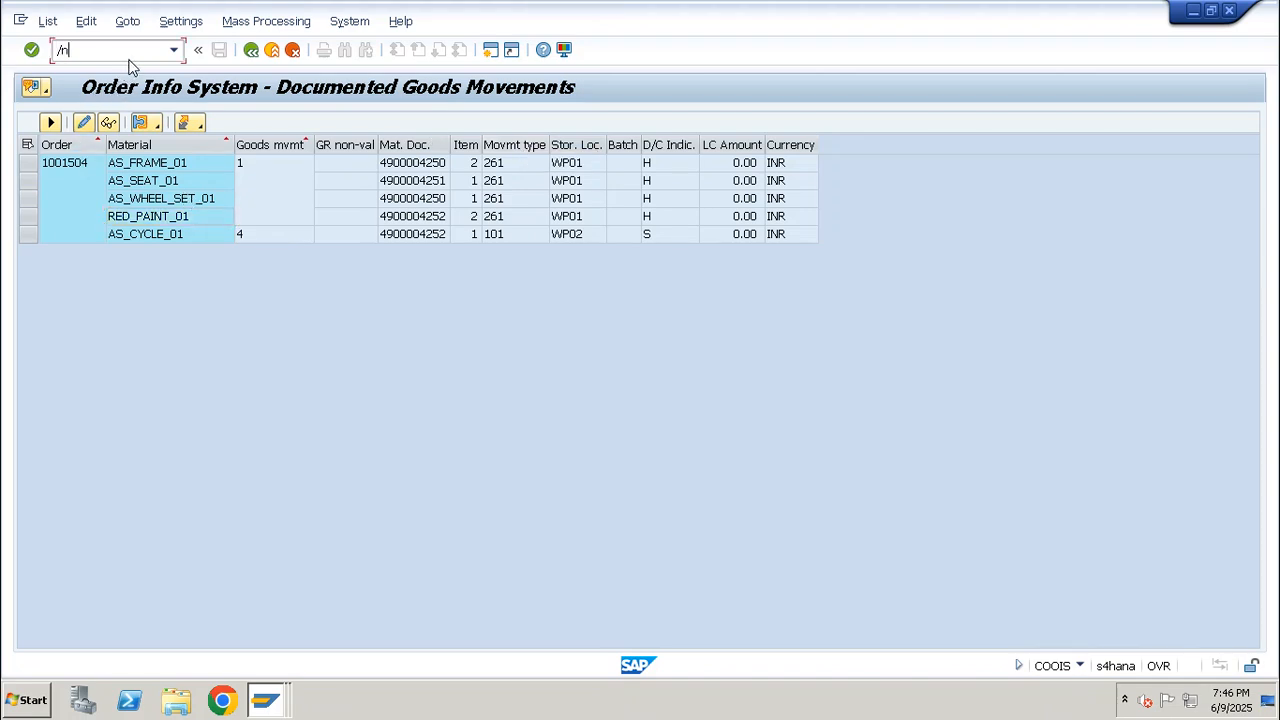
{"action": "type", "text": "/n"}
{"action": "key", "text": "Return"}
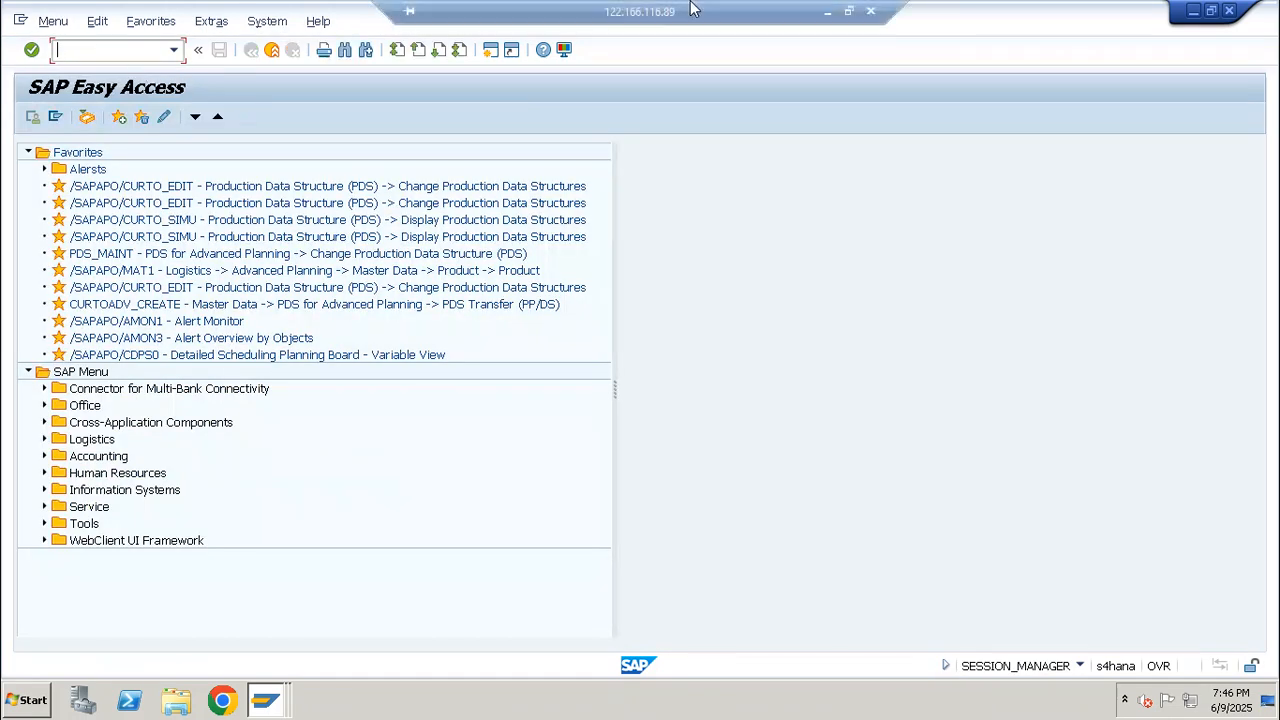
Switch to the Excel workbook and add the note "Cancellation of Production Oredr" in cell A95 of the Production Order Execution sheet
{"action": "left_click", "coordinate": [827, 11]}
{"action": "scroll", "coordinate": [406, 372], "scroll_direction": "down", "scroll_amount": 5}
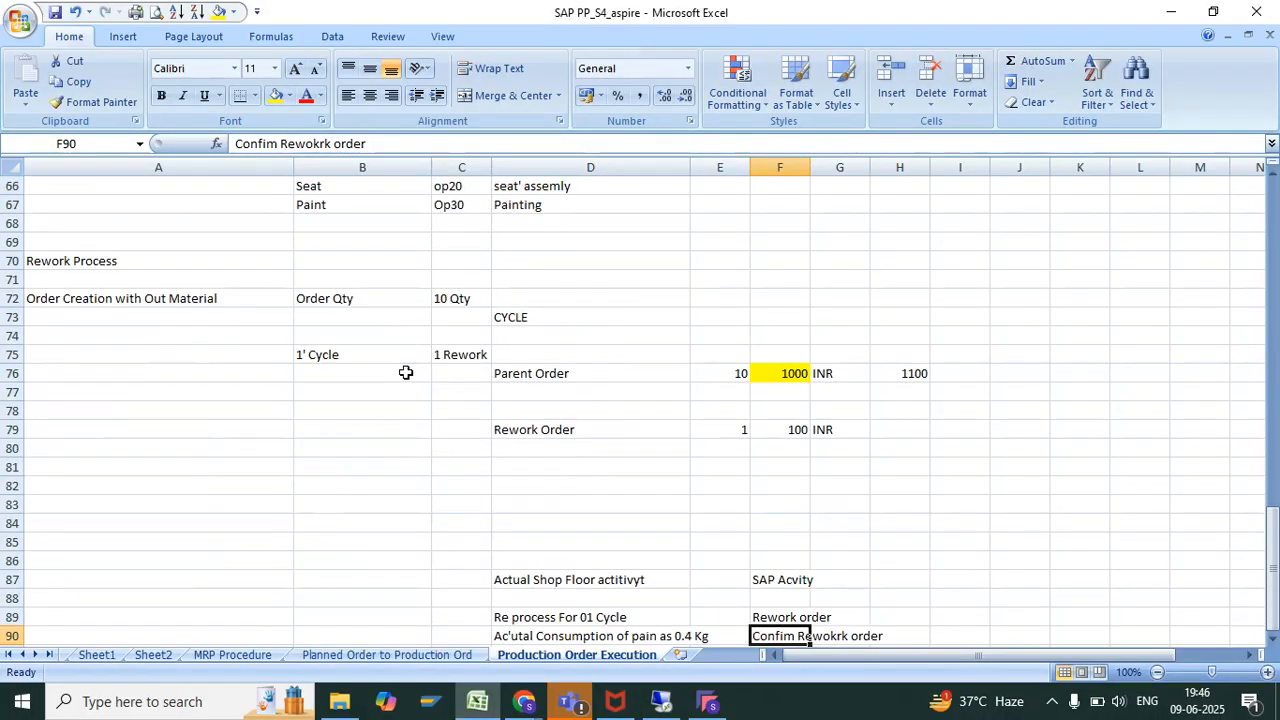
{"action": "scroll", "coordinate": [323, 491], "scroll_direction": "down", "scroll_amount": 5}
{"action": "left_click", "coordinate": [240, 464]}
{"action": "type", "text": "a"}
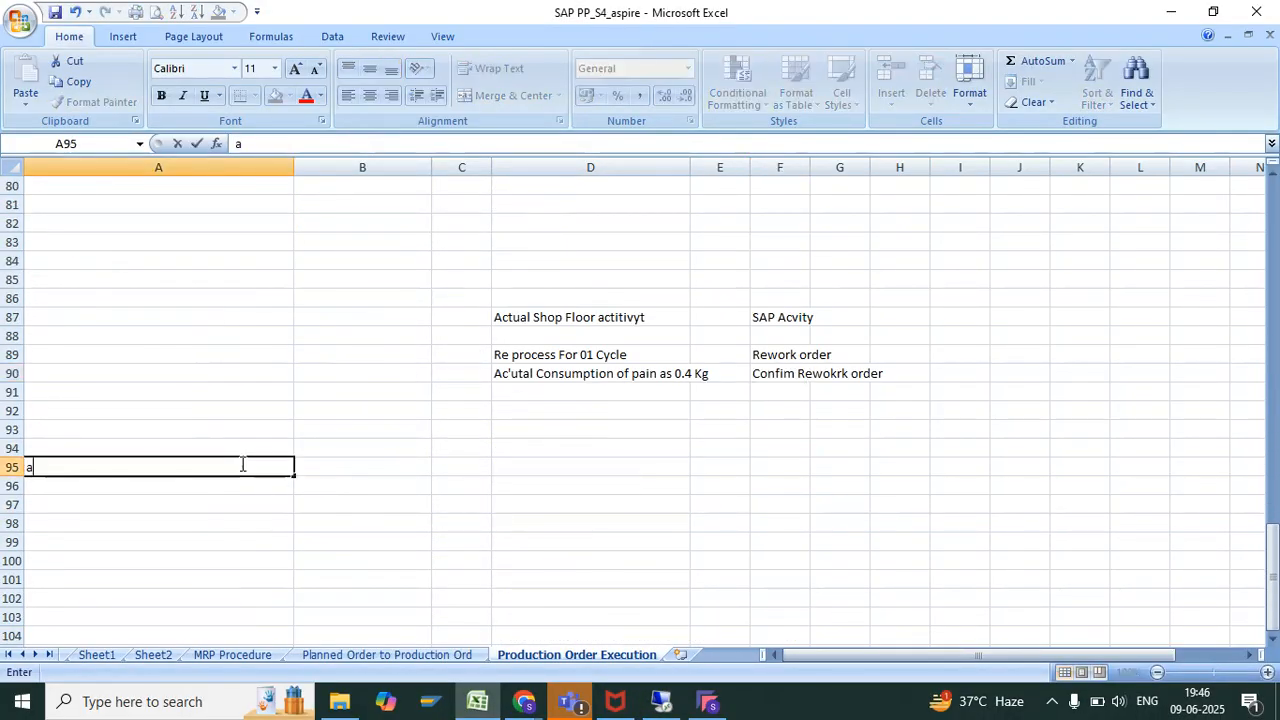
{"action": "type", "text": "ancellati"}
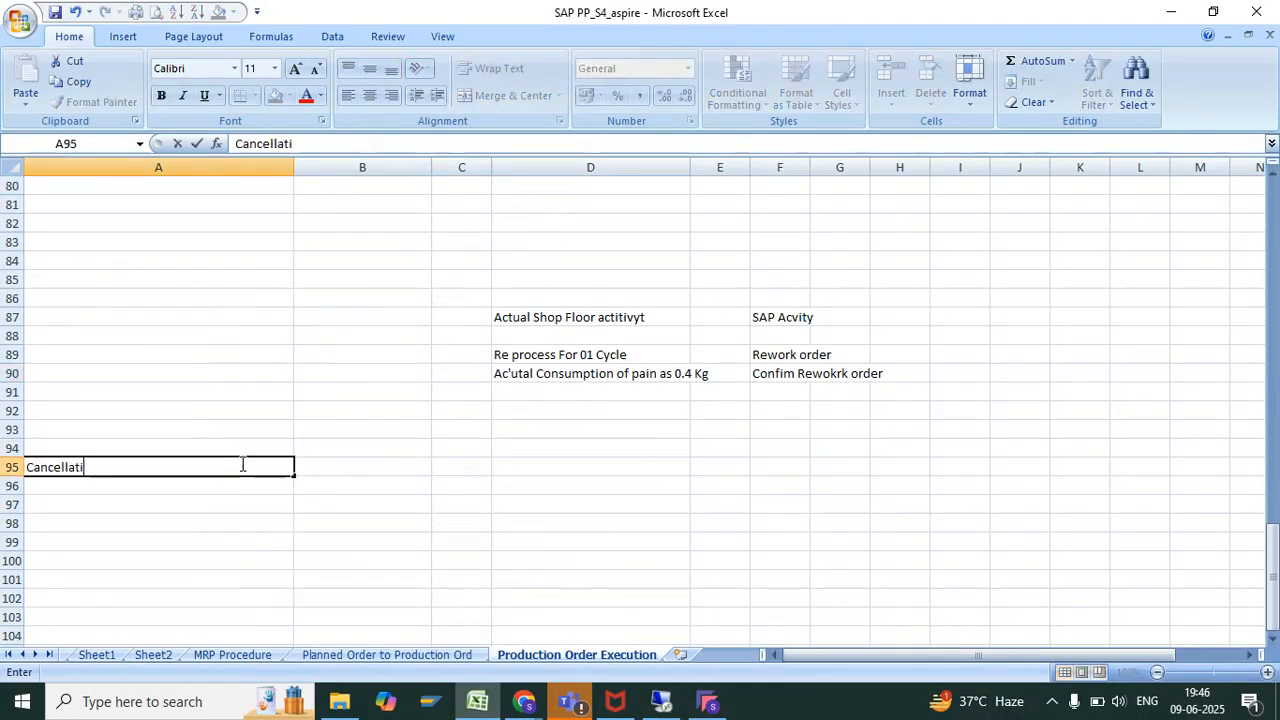
{"action": "type", "text": "on of Production Oredr"}
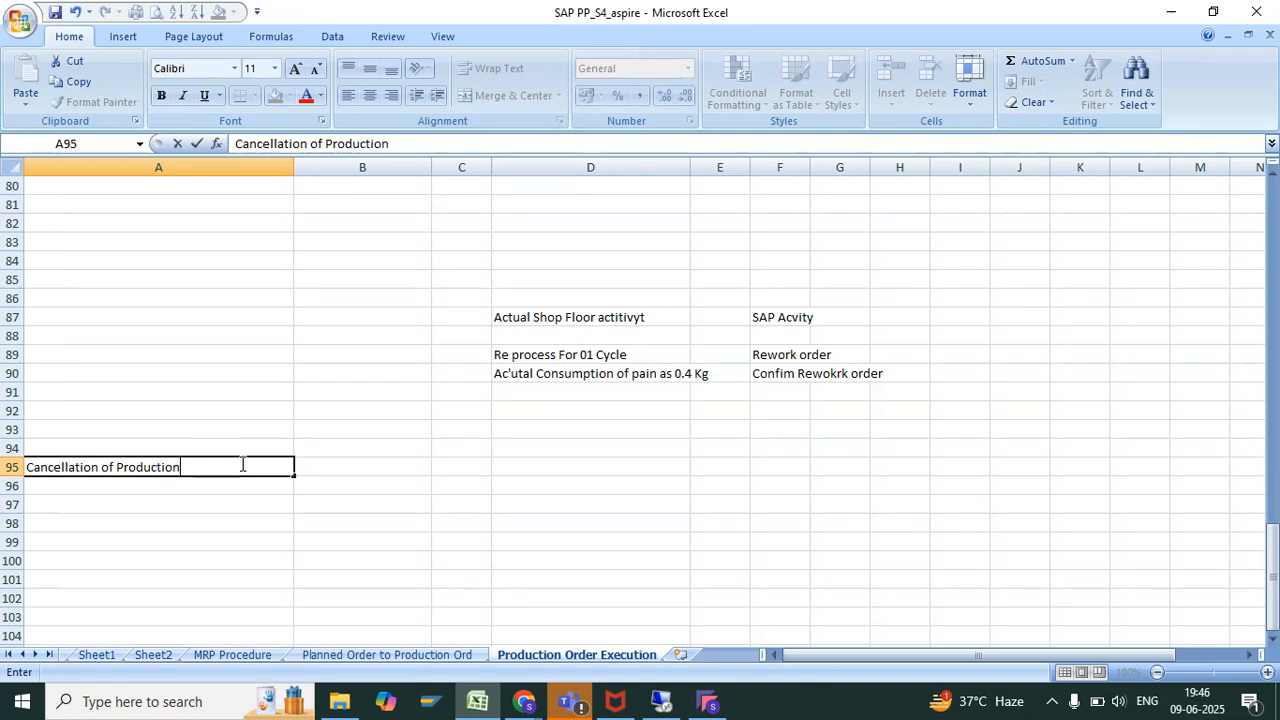
{"action": "key", "text": "Return"}
{"action": "left_click", "coordinate": [143, 464]}
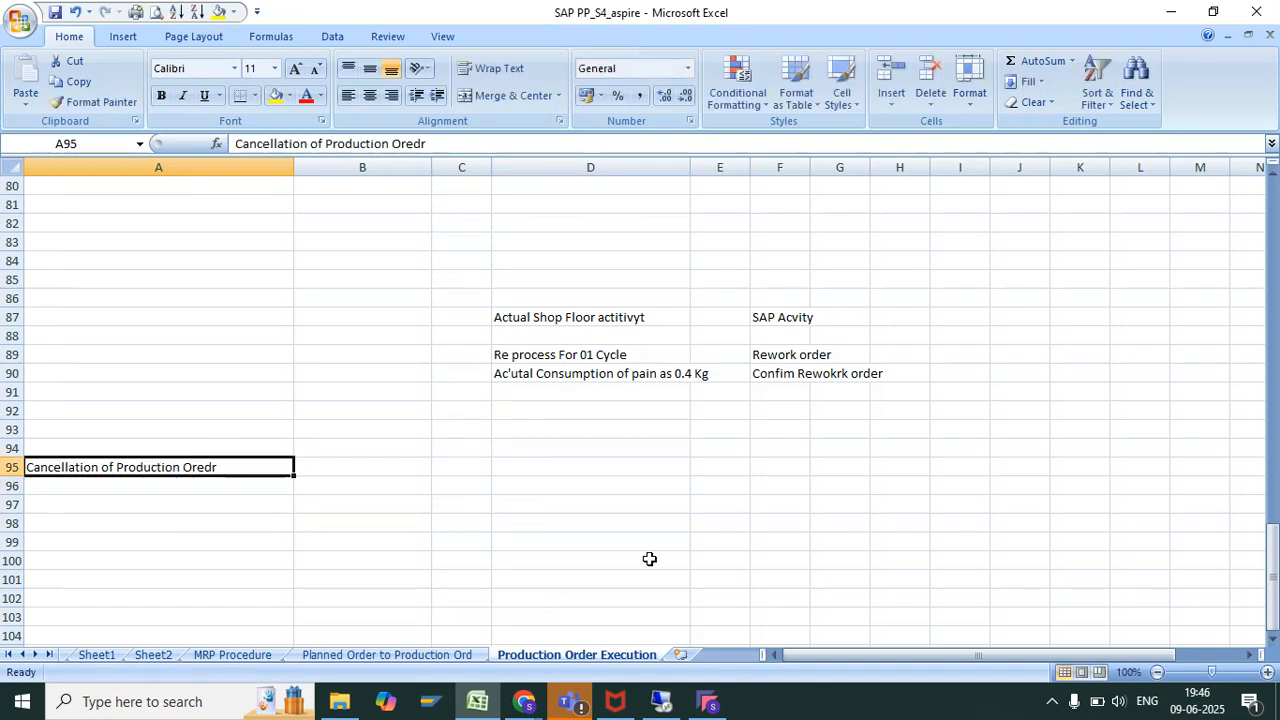
Switch back to the SAP session and start transaction CO03 to display a production order
{"action": "left_click", "coordinate": [661, 701]}
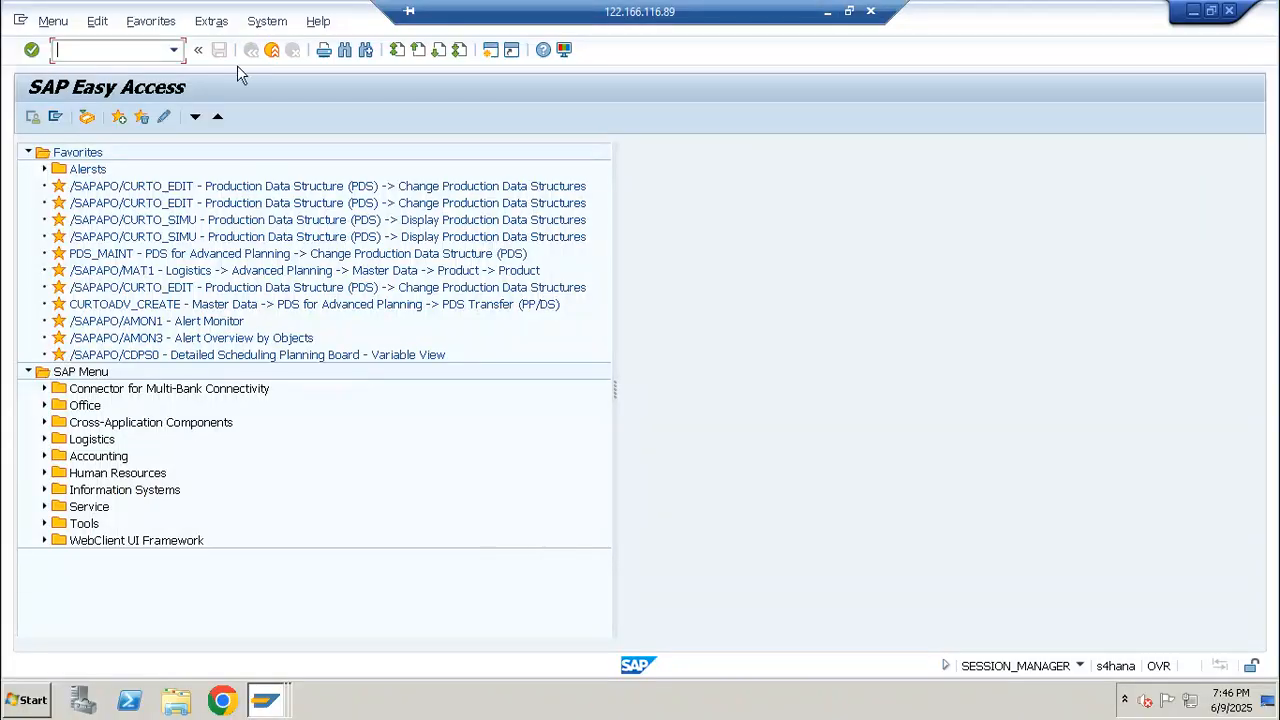
{"action": "type", "text": "/ncoo0"}
{"action": "key", "text": "Return"}
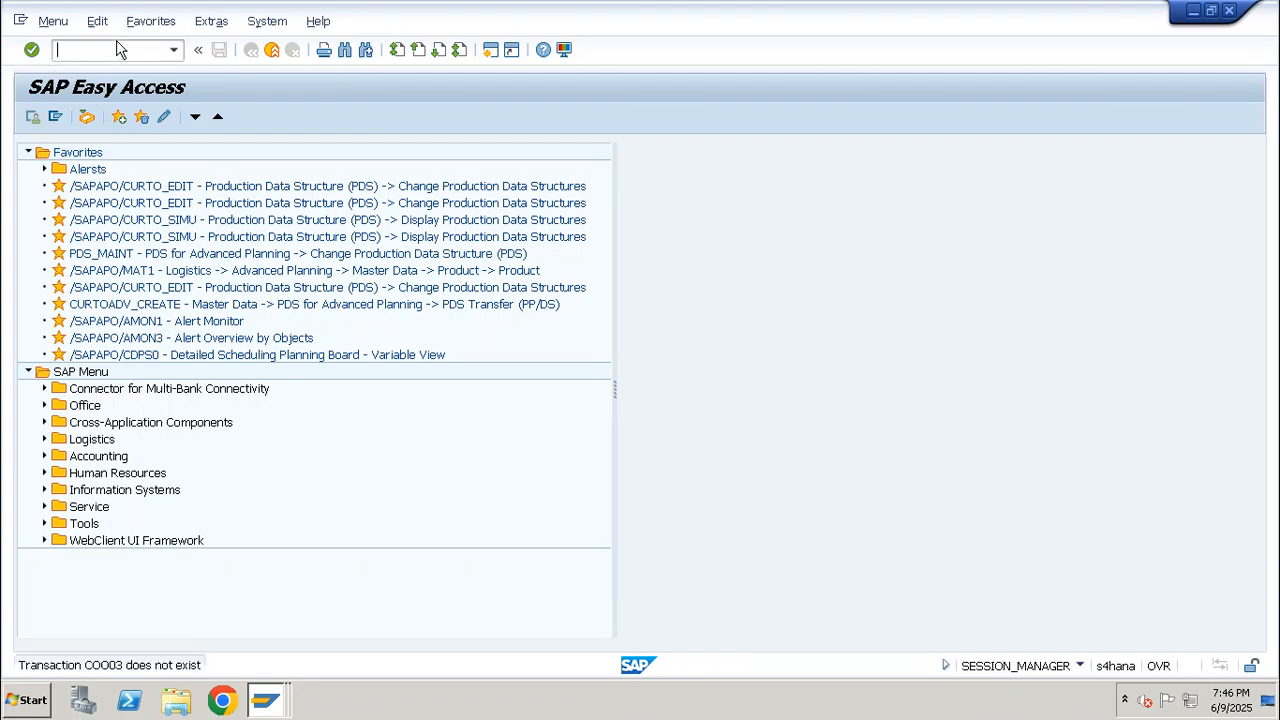
{"action": "type", "text": "co03"}
{"action": "key", "text": "Return"}
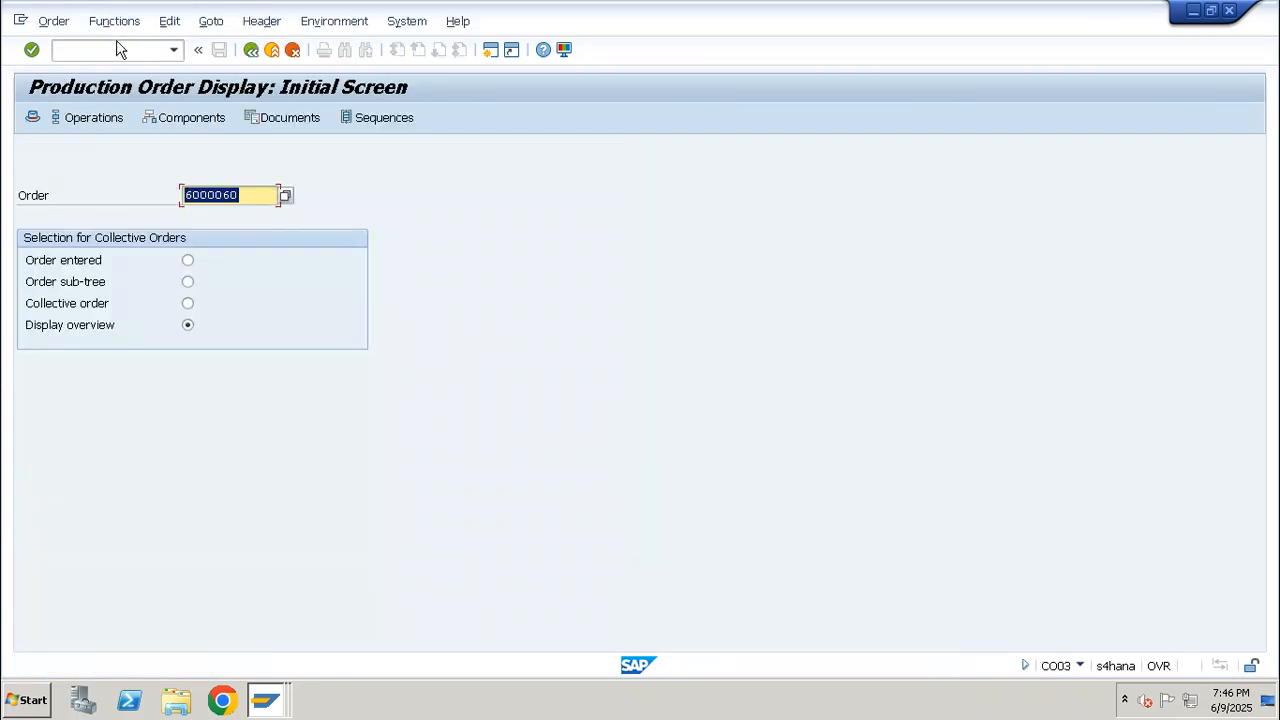
Replace the proposed order with the AS_CYCLE_01 production order from the entry history and display its header
{"action": "key", "text": "End"}
{"action": "key", "text": "BackSpace"}
{"action": "key", "text": "BackSpace"}
{"action": "key", "text": "ctrl+a"}
{"action": "key", "text": "BackSpace"}
{"action": "key", "text": "Down"}
{"action": "key", "text": "Down"}
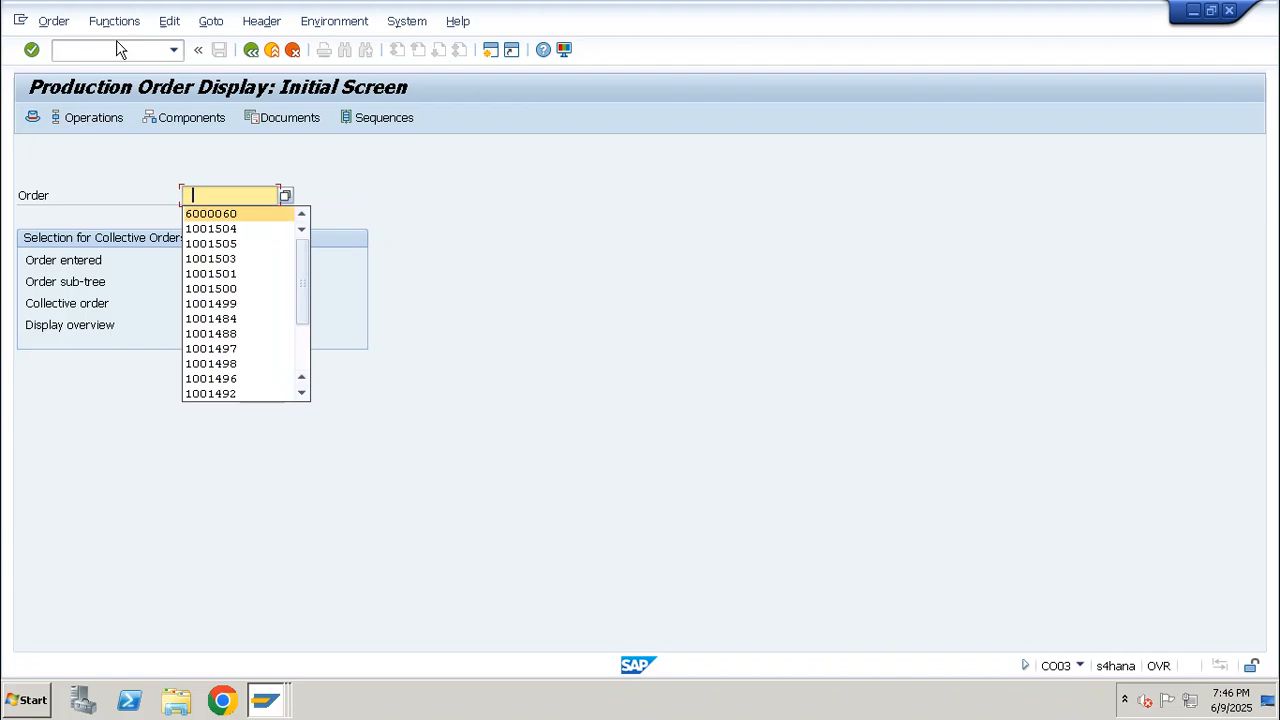
{"action": "key", "text": "Return"}
{"action": "key", "text": "Return"}
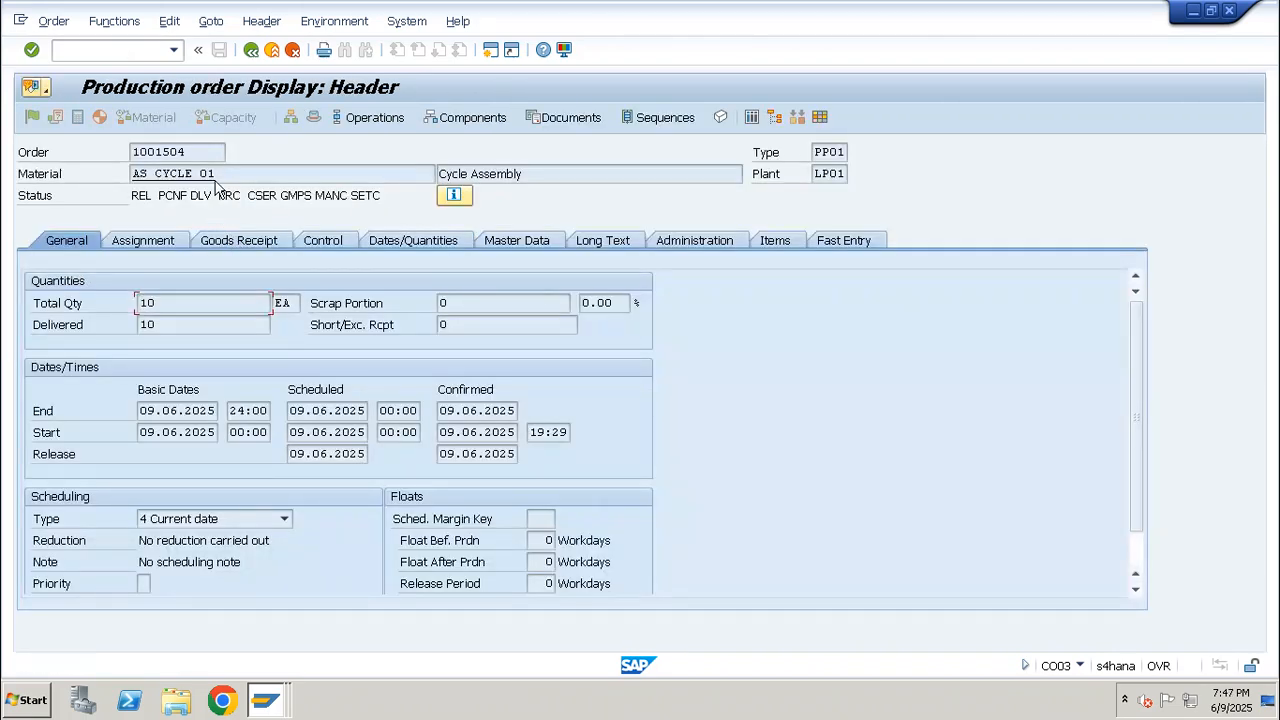
View the order's material and its documented goods movements, then return to the order header
{"action": "left_click_drag", "start_coordinate": [228, 173], "coordinate": [120, 172]}
{"action": "left_click", "coordinate": [216, 22]}
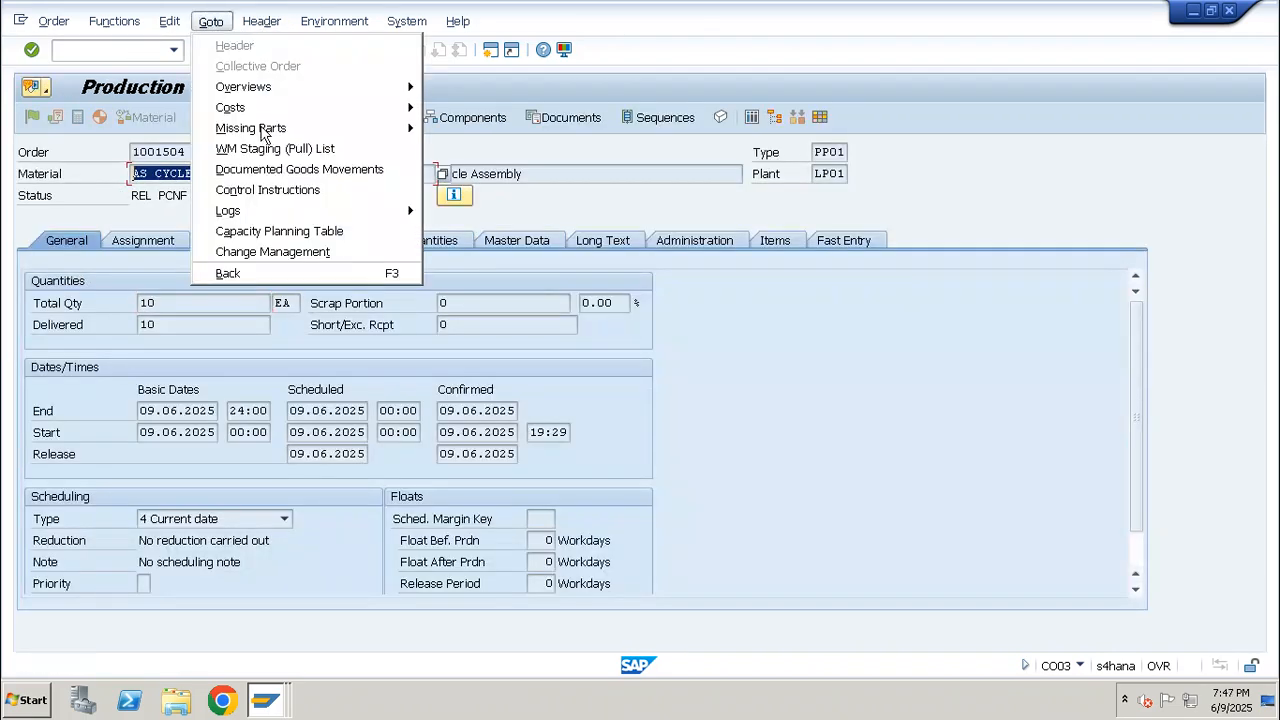
{"action": "left_click", "coordinate": [271, 170]}
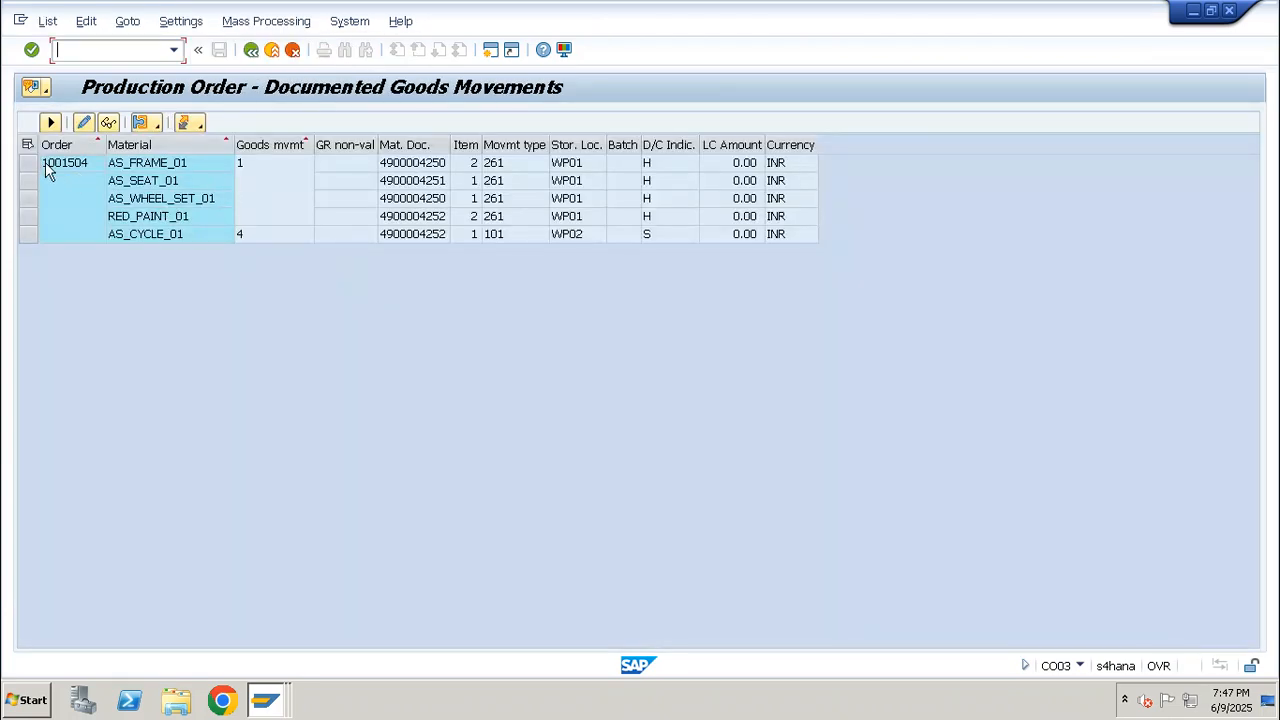
{"action": "left_click", "coordinate": [254, 52]}
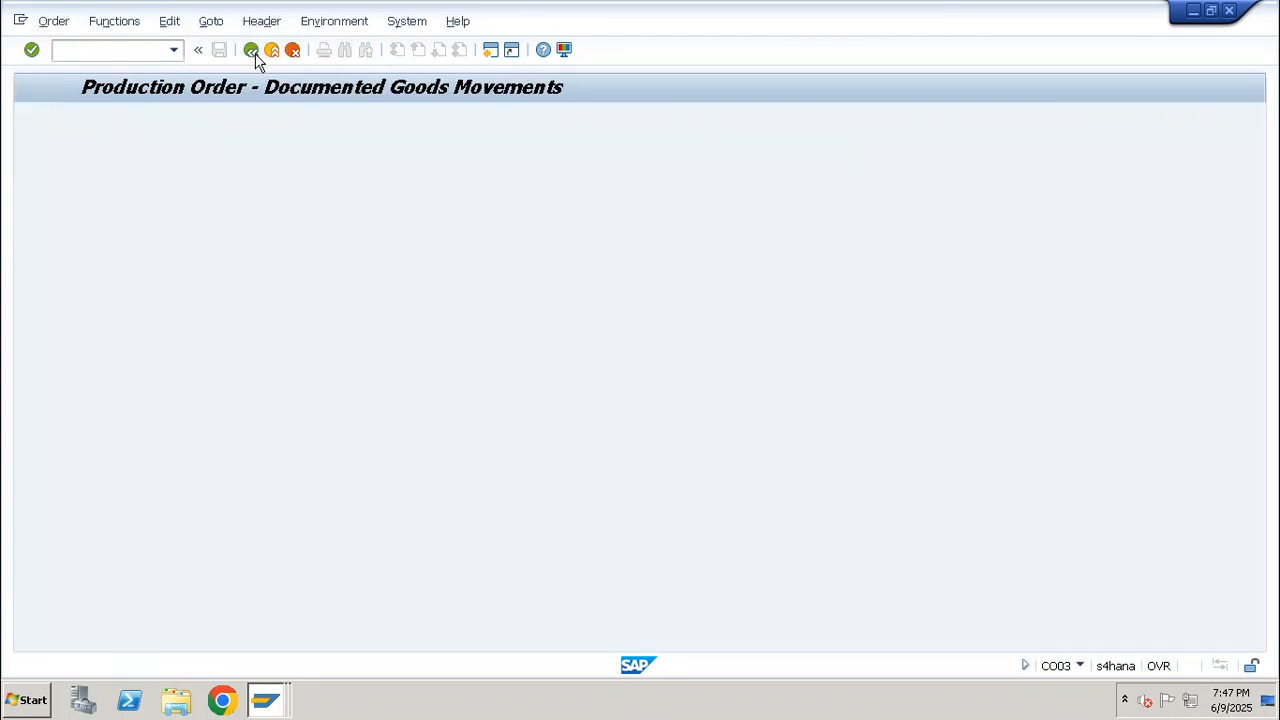
Start transaction CO13 and open the confirmation cancellation overview for the AS_CYCLE_01 production order
{"action": "left_click", "coordinate": [143, 55]}
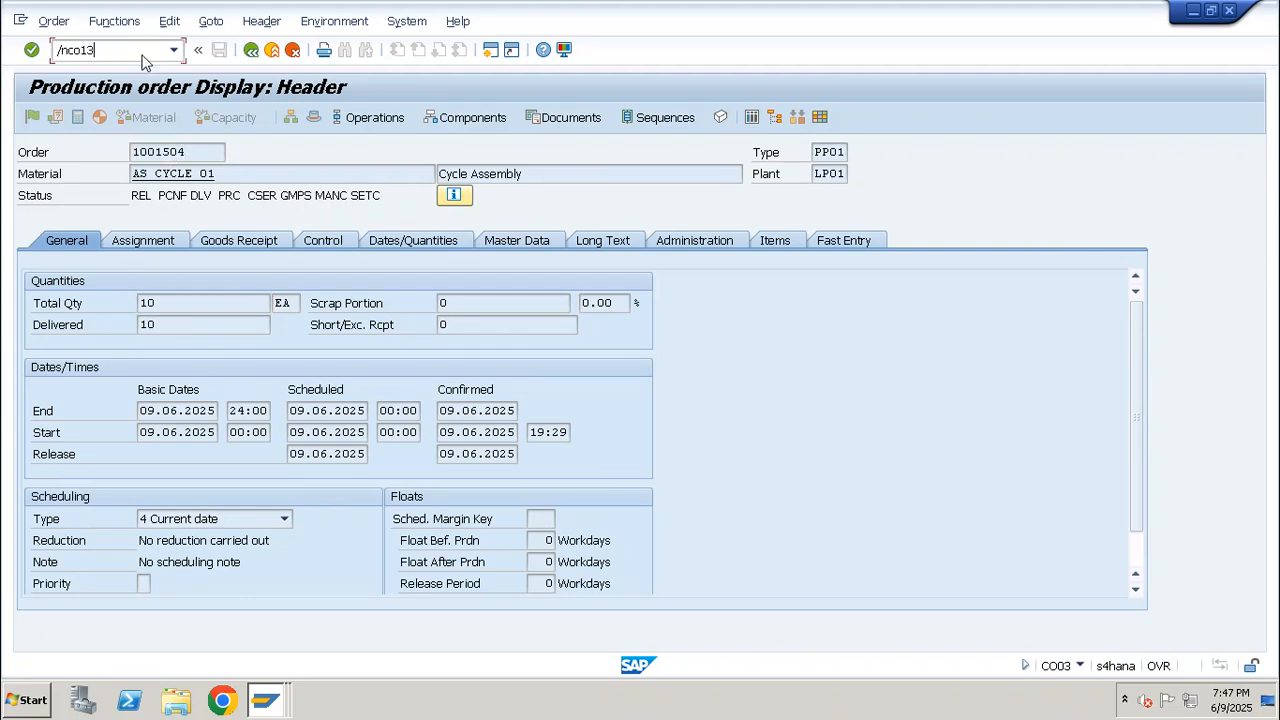
{"action": "type", "text": "/nco13"}
{"action": "key", "text": "Return"}
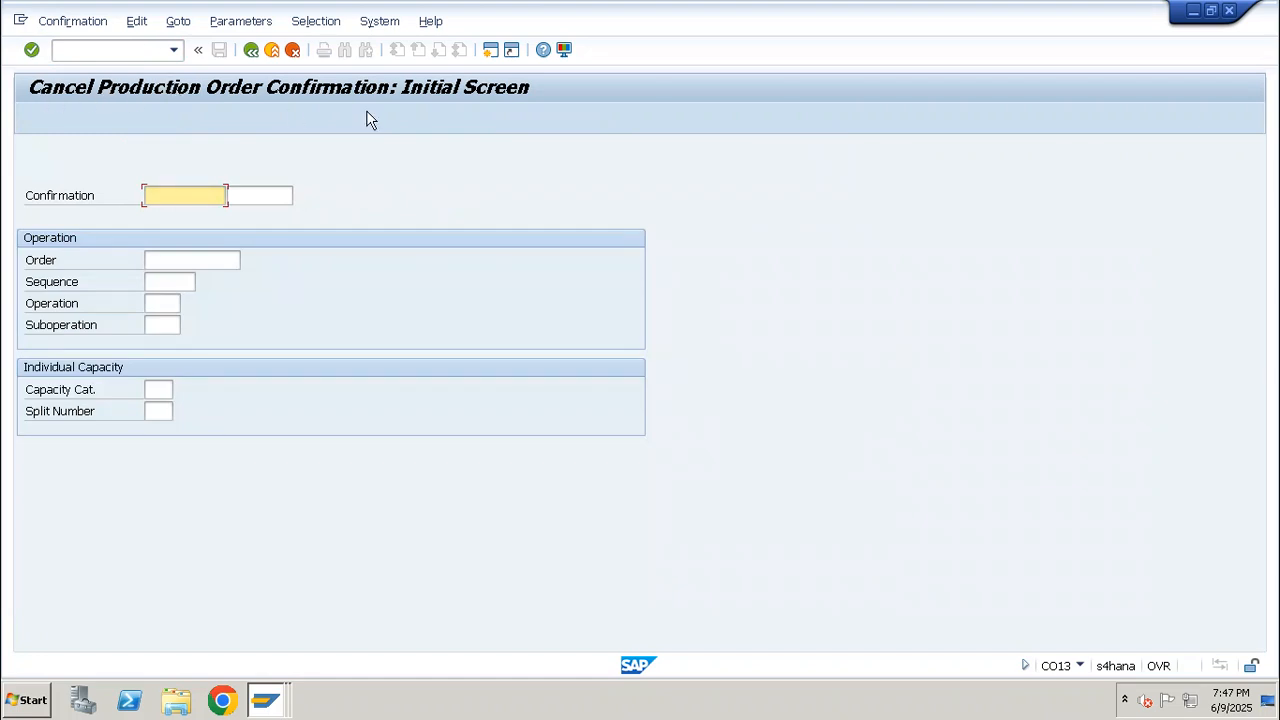
{"action": "left_click", "coordinate": [178, 261]}
{"action": "type", "text": "1001504"}
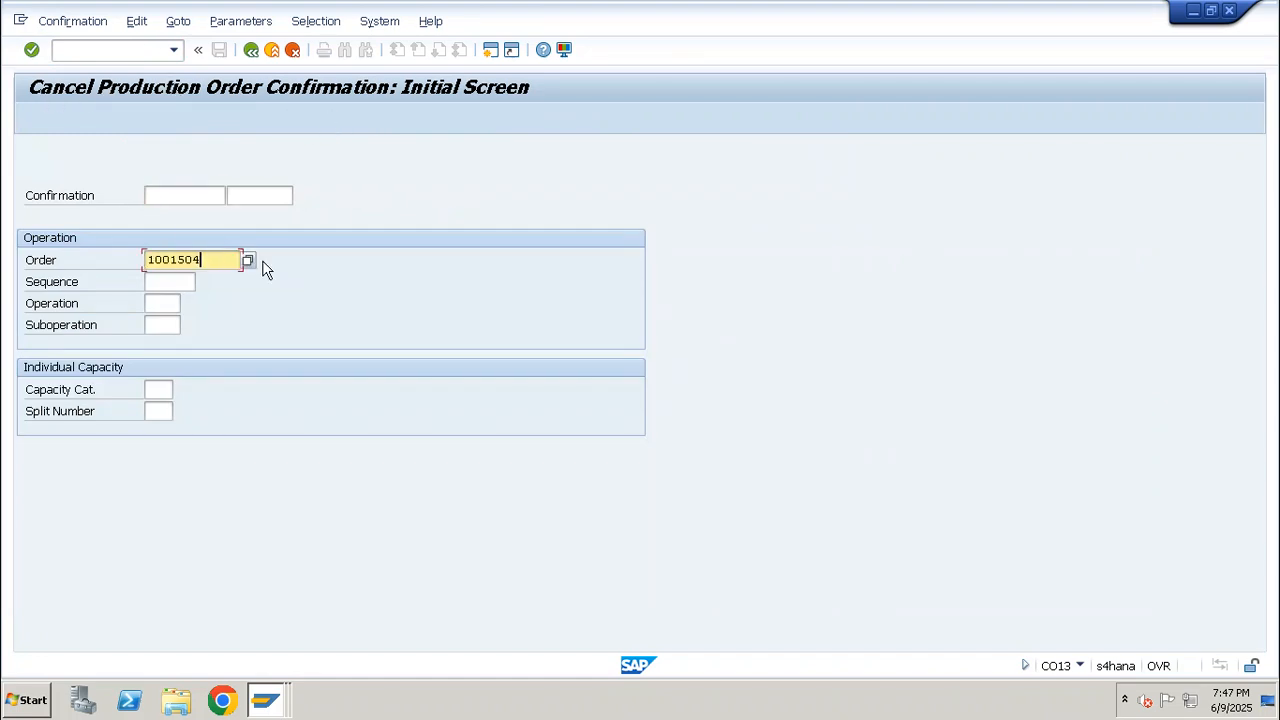
{"action": "left_click_drag", "start_coordinate": [201, 265], "coordinate": [89, 259]}
{"action": "key", "text": "Return"}
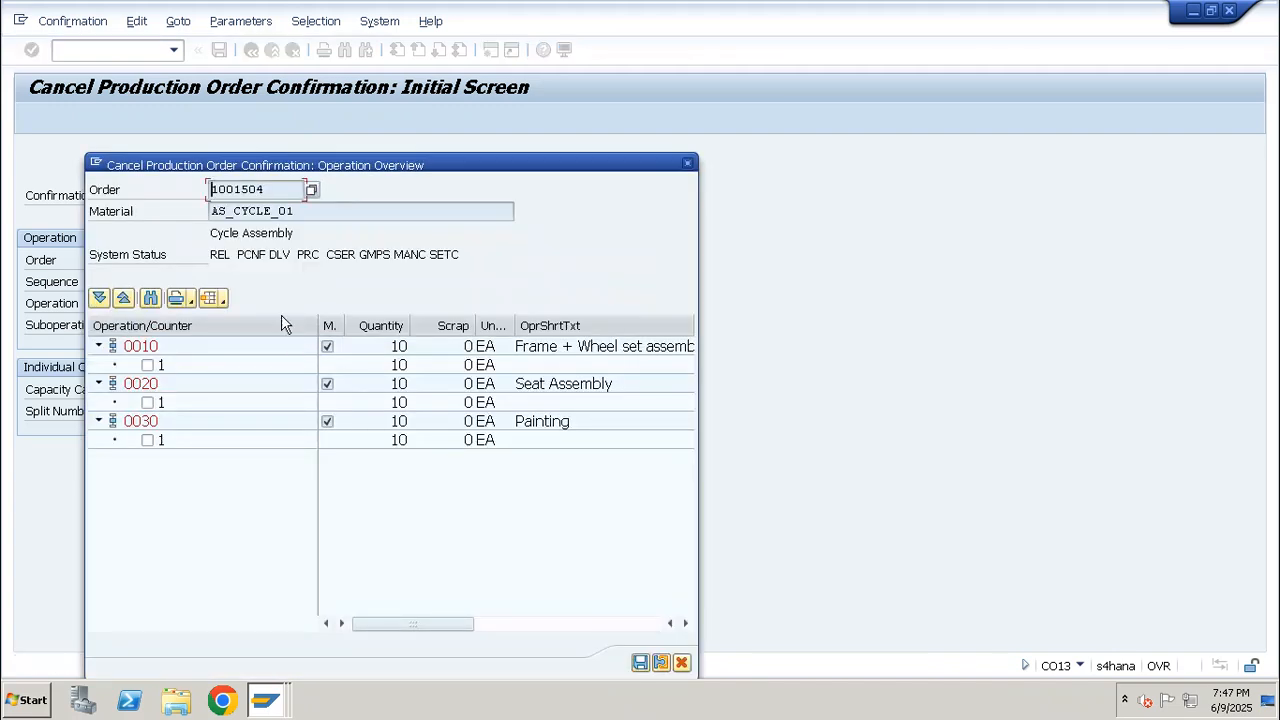
Collapse and re-expand operations 0010, 0020 and 0030 to examine the confirmations recorded under each one
{"action": "left_click", "coordinate": [98, 346]}
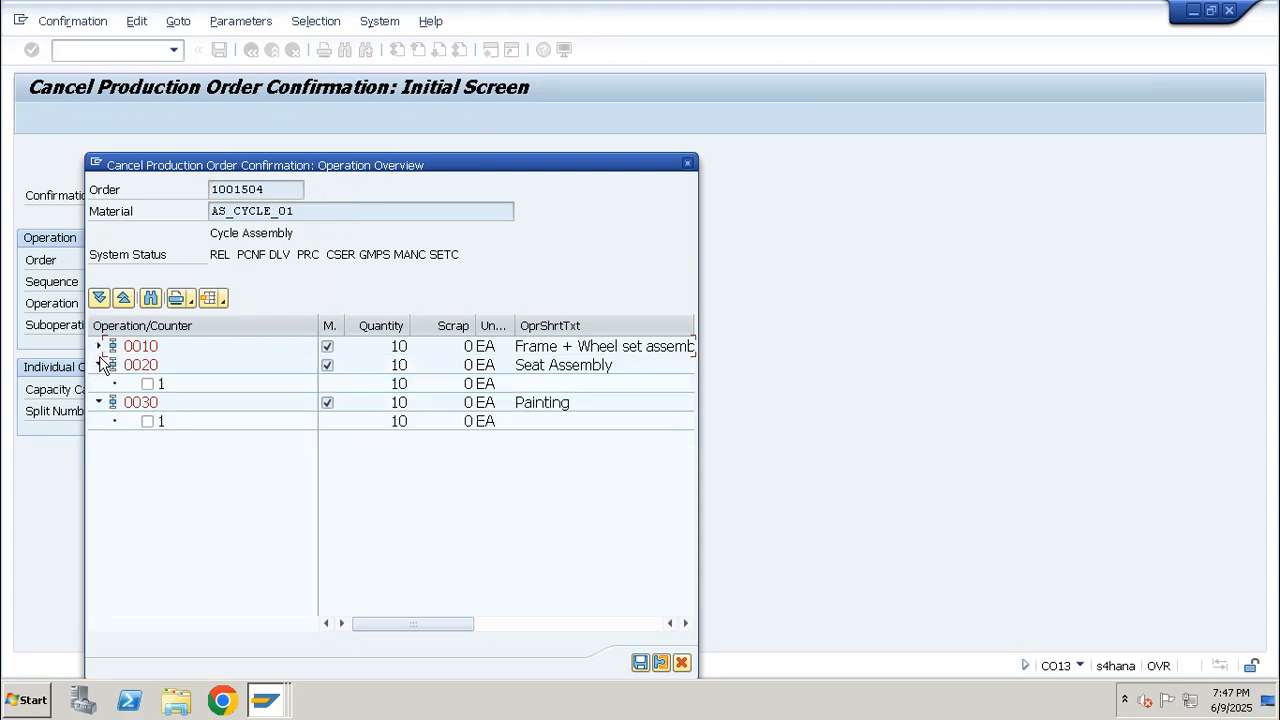
{"action": "left_click", "coordinate": [98, 365]}
{"action": "left_click", "coordinate": [98, 384]}
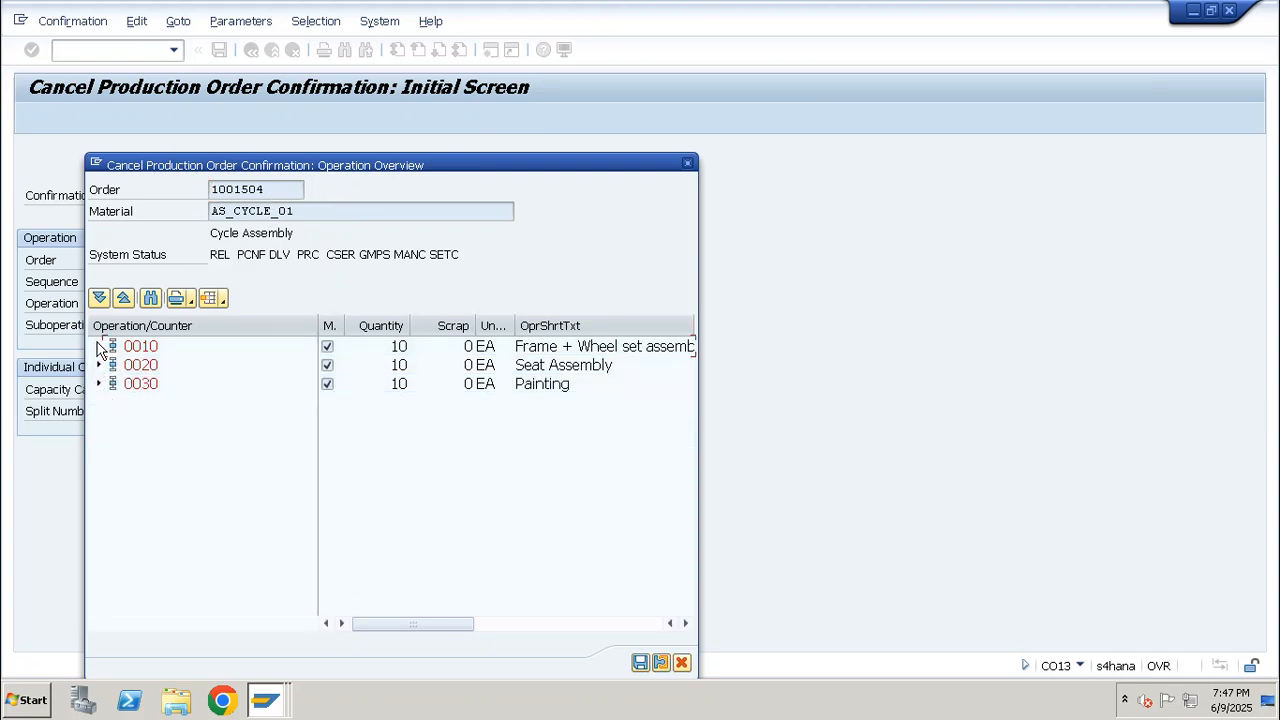
{"action": "left_click", "coordinate": [98, 346]}
{"action": "left_click", "coordinate": [98, 384]}
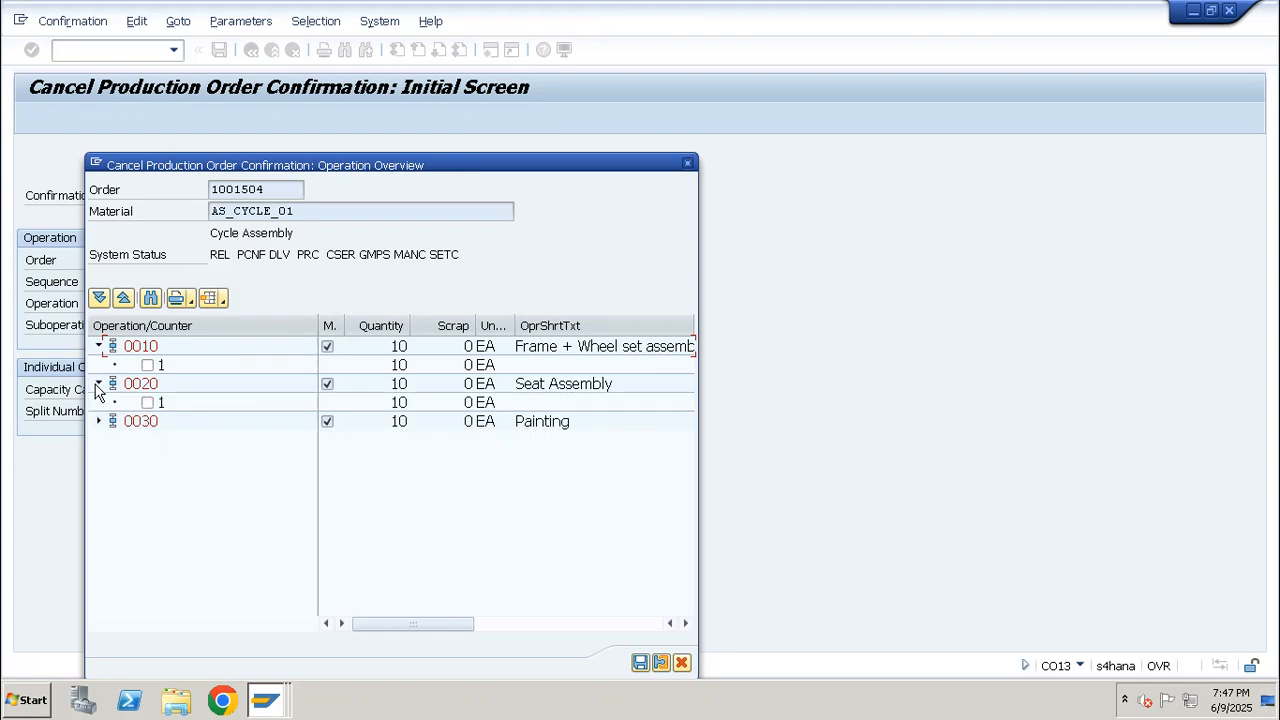
{"action": "left_click", "coordinate": [98, 421]}
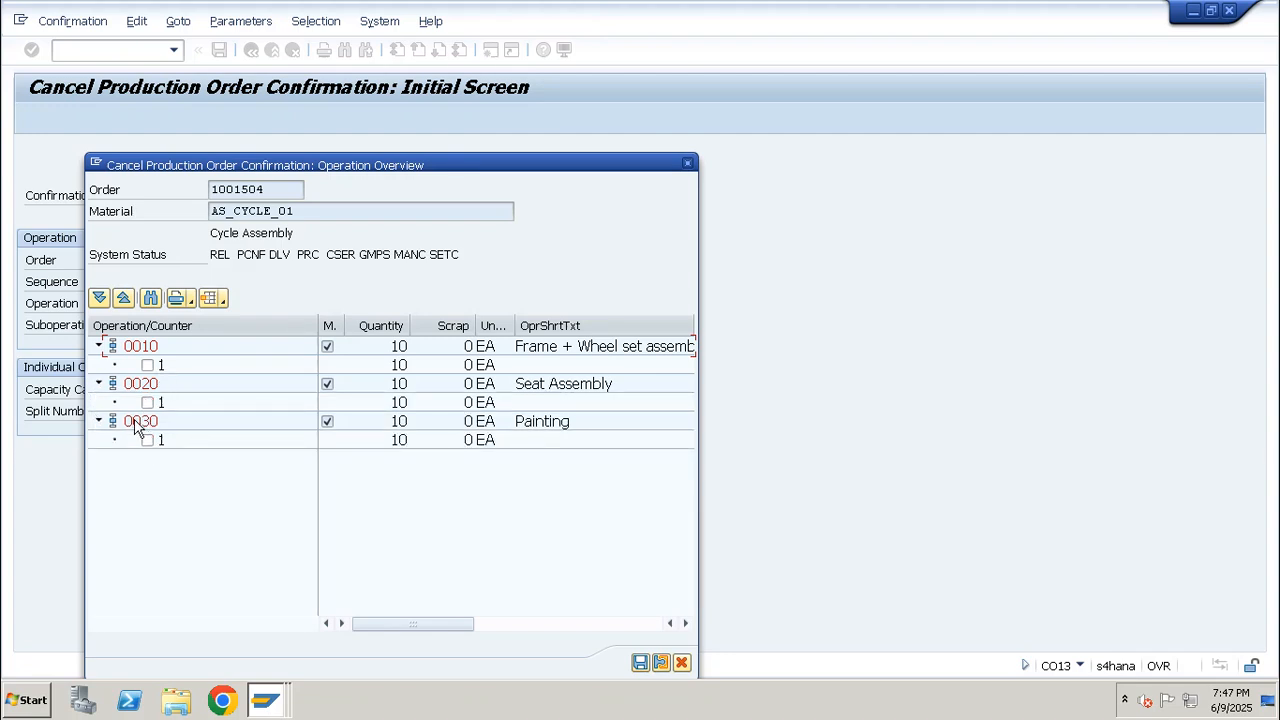
Select confirmation 1 of operation 0030 Painting and save it for cancellation
{"action": "left_click", "coordinate": [137, 423]}
{"action": "left_click", "coordinate": [148, 440]}
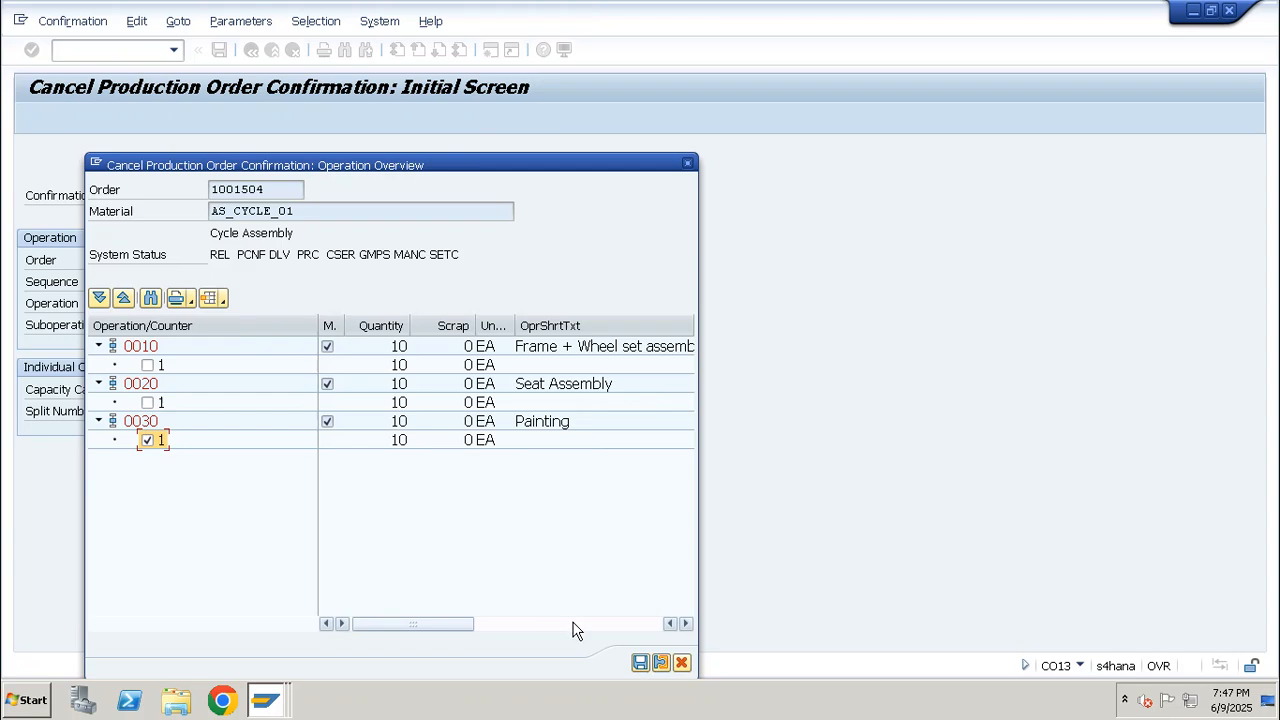
{"action": "left_click", "coordinate": [642, 665]}
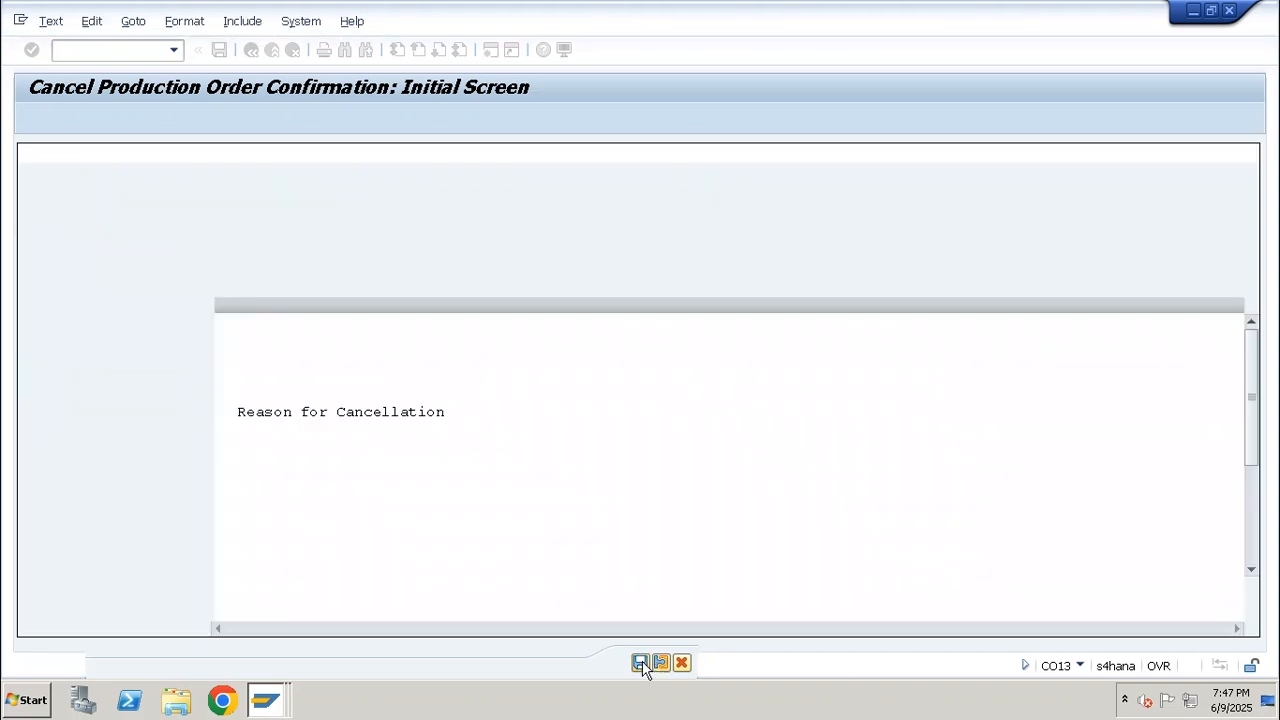
Replace the cancellation reason text with a note that the confirmation was done by mistake, and complete the cancellation
{"action": "triple_click", "coordinate": [452, 411]}
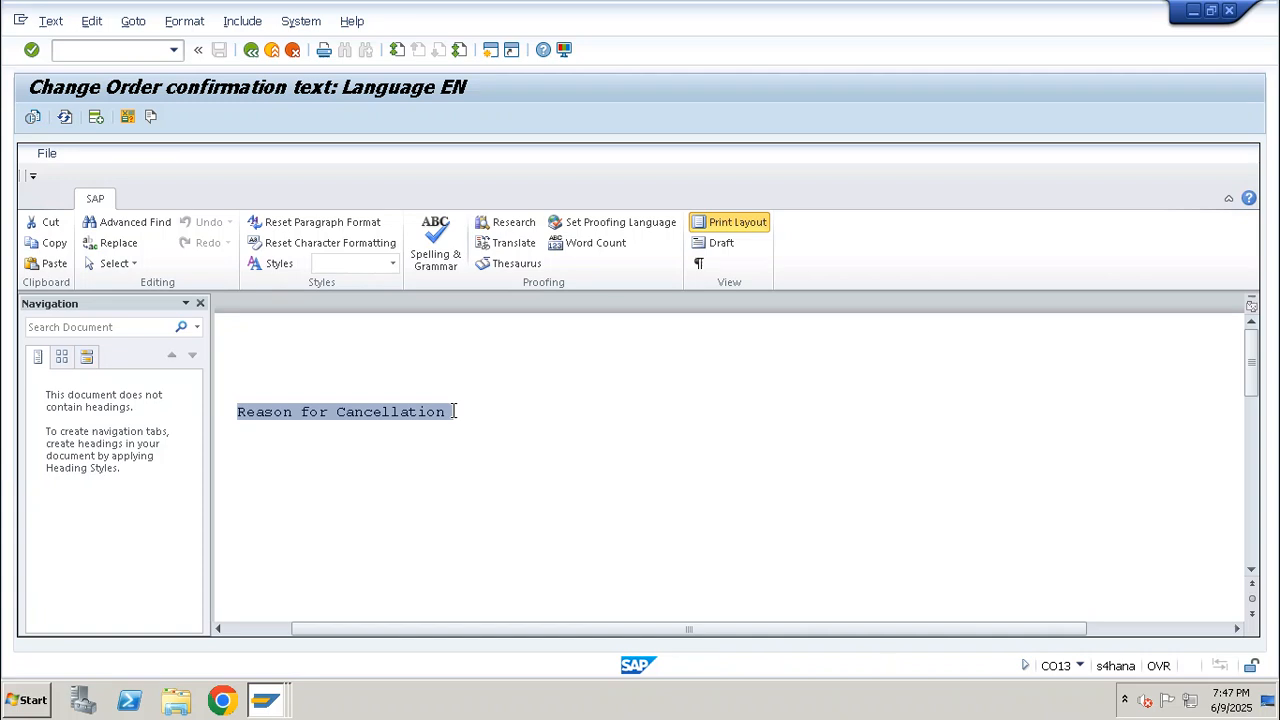
{"action": "type", "text": "Confirmation"}
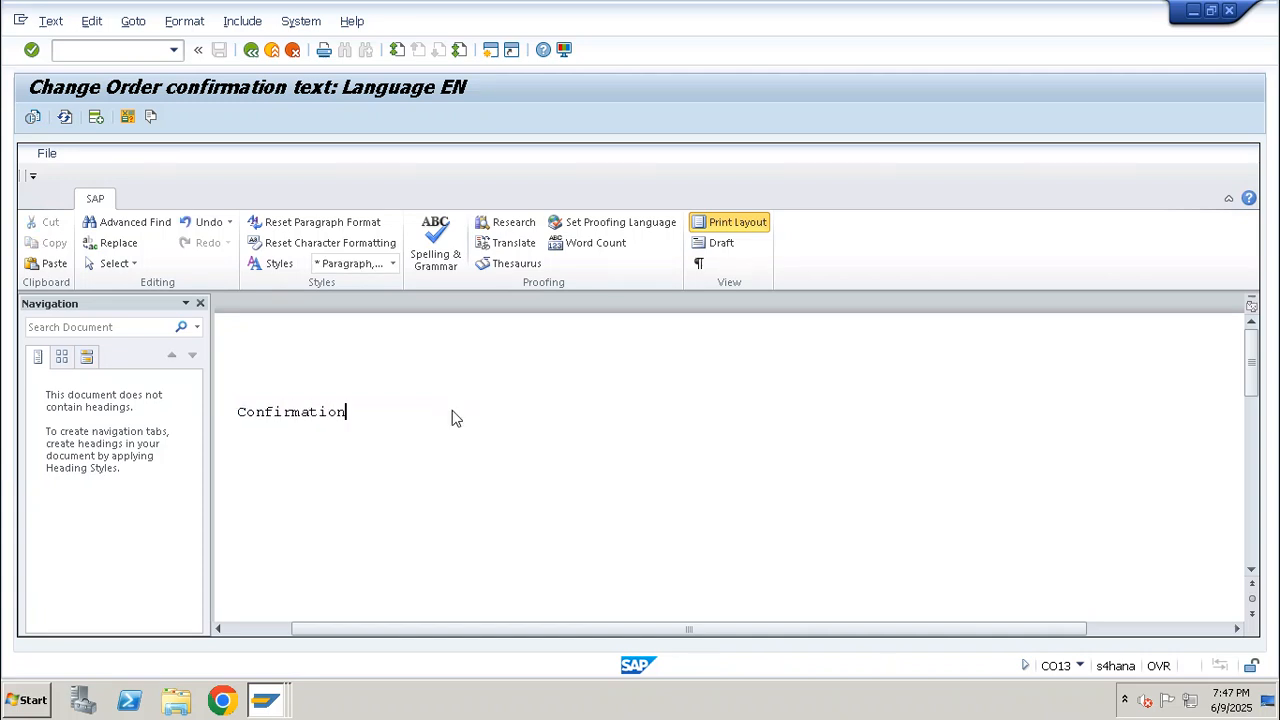
{"action": "type", "text": " was Done nboy"}
{"action": "key", "text": "BackSpace"}
{"action": "key", "text": "BackSpace"}
{"action": "type", "text": "by Mista"}
{"action": "left_click", "coordinate": [251, 50]}
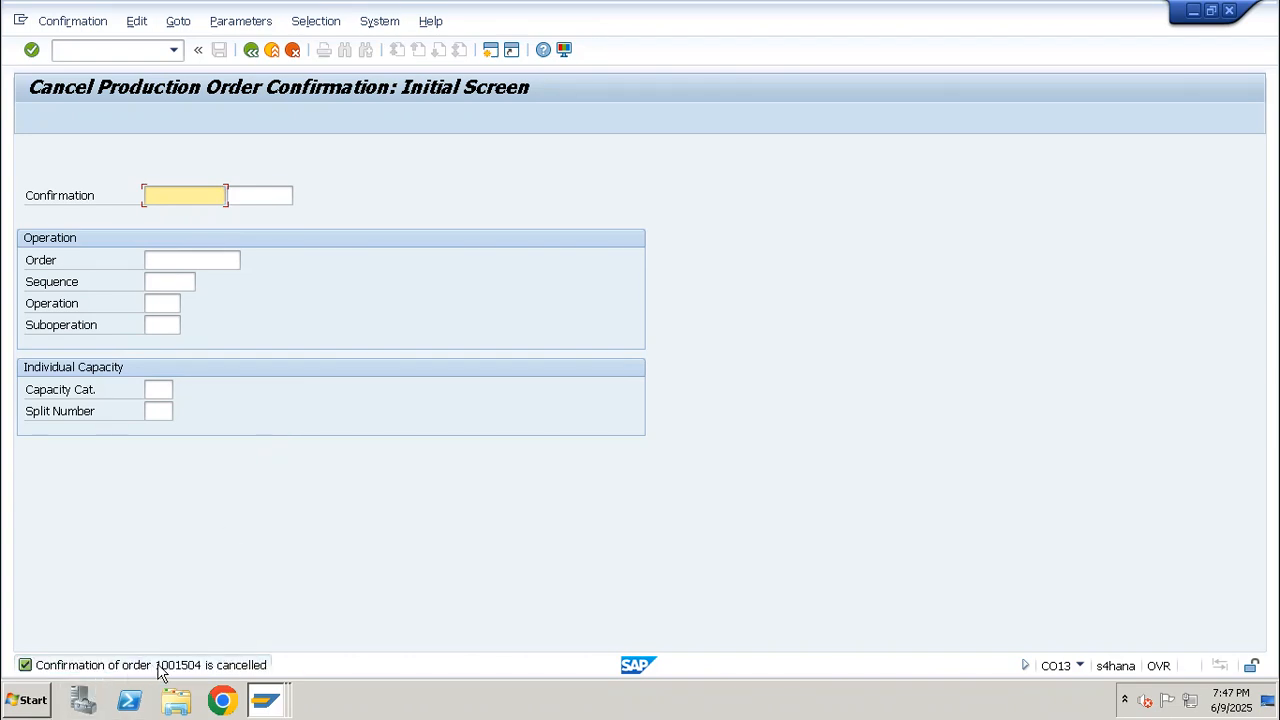
Start transaction CO03 again and display the header of the same production order after the cancellation
{"action": "left_click", "coordinate": [143, 52]}
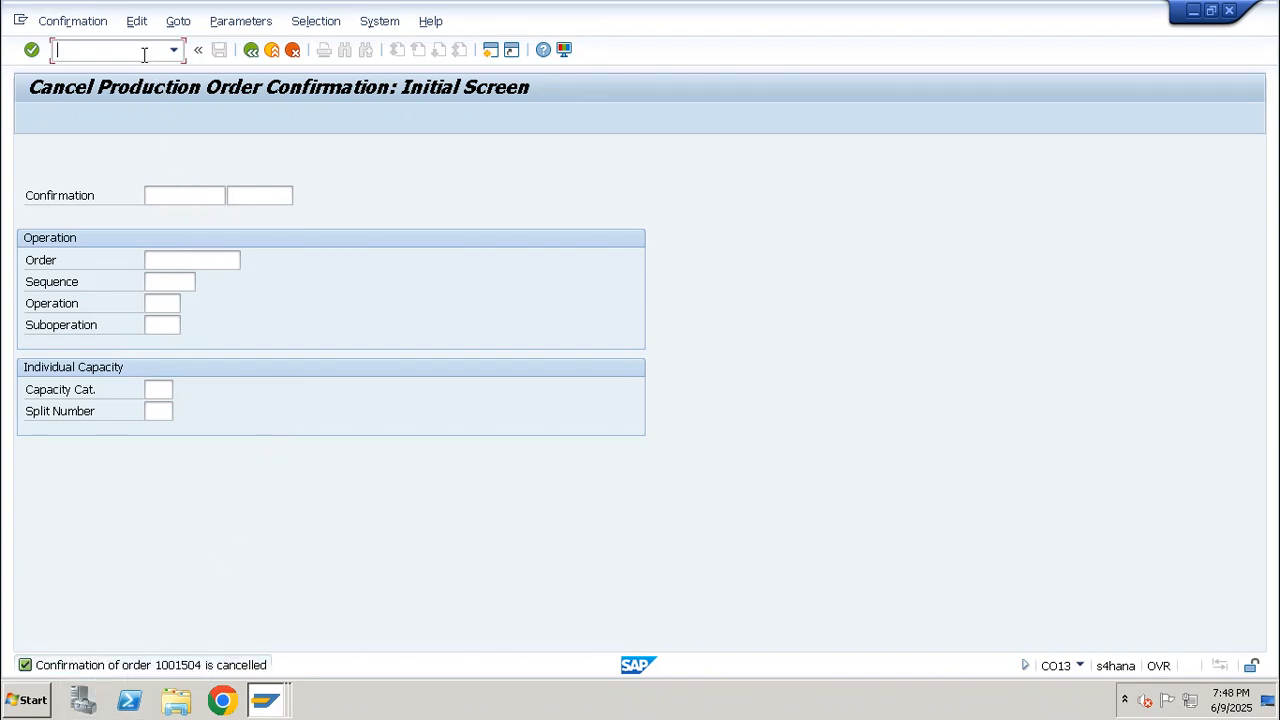
{"action": "type", "text": "/nco03"}
{"action": "key", "text": "Return"}
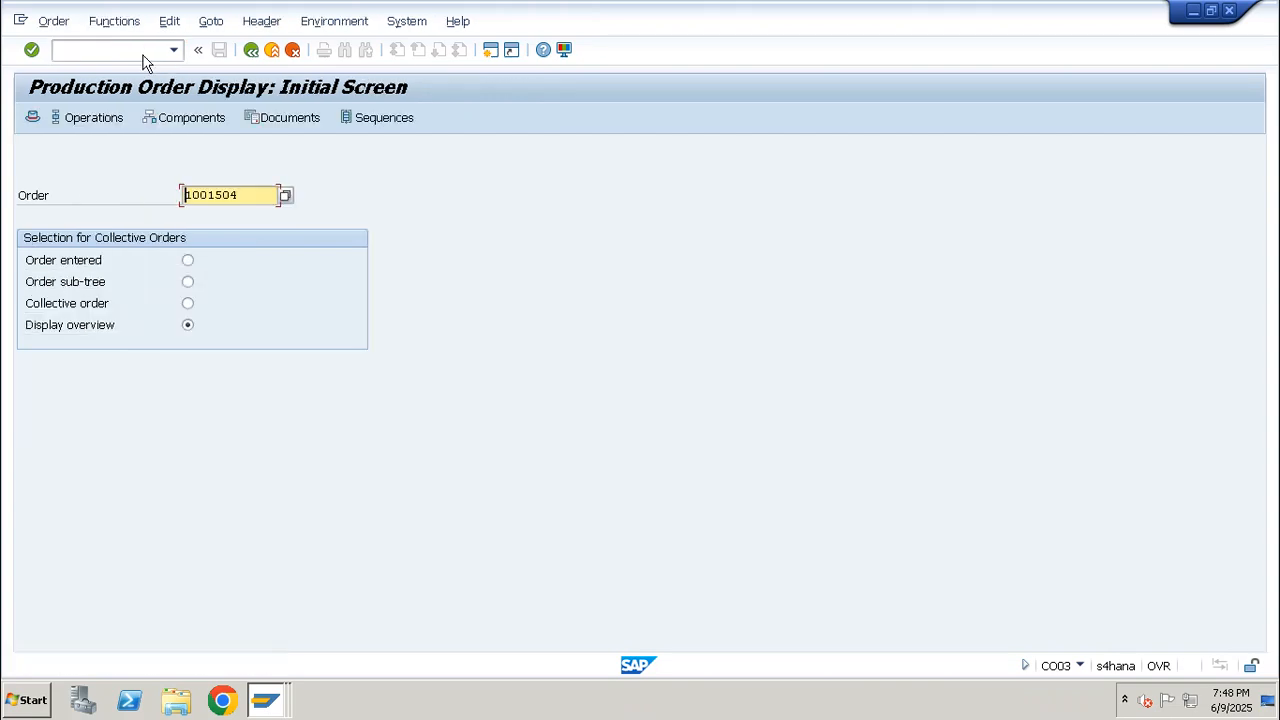
{"action": "key", "text": "Return"}
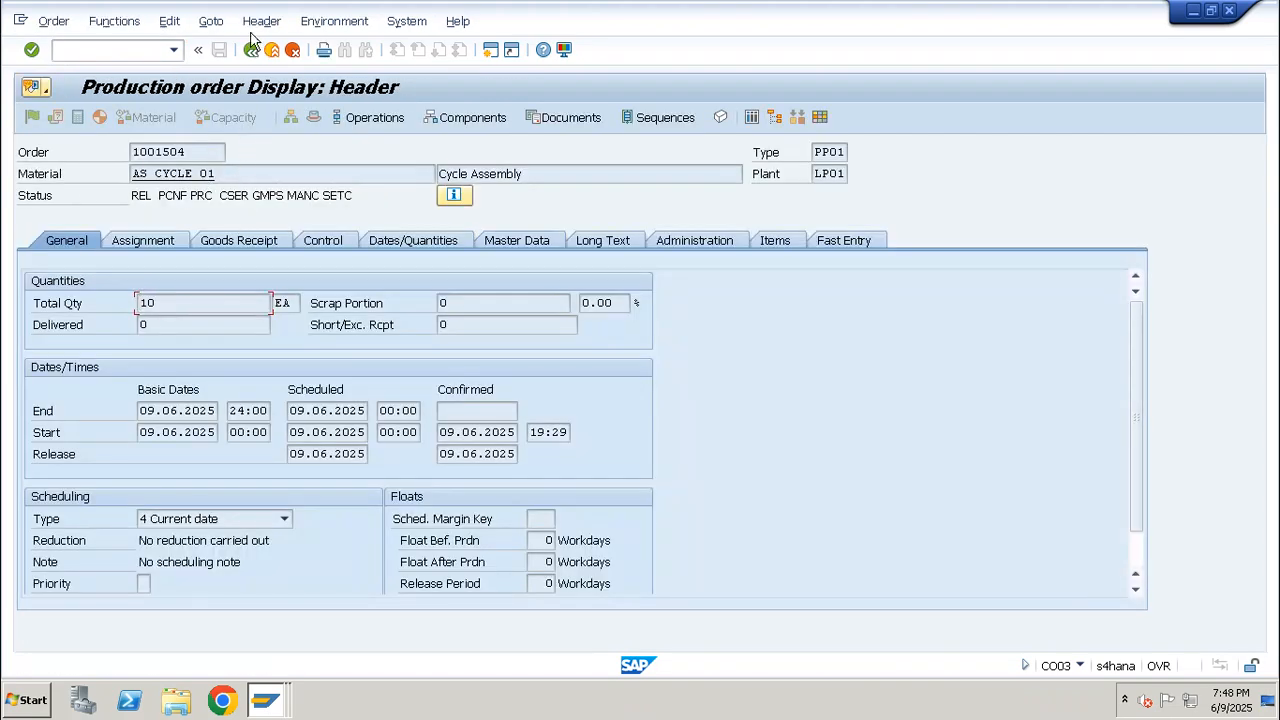
Open the order's documented goods movements and mark the reversal rows with movement types 262 and 102
{"action": "left_click", "coordinate": [211, 21]}
{"action": "left_click", "coordinate": [285, 172]}
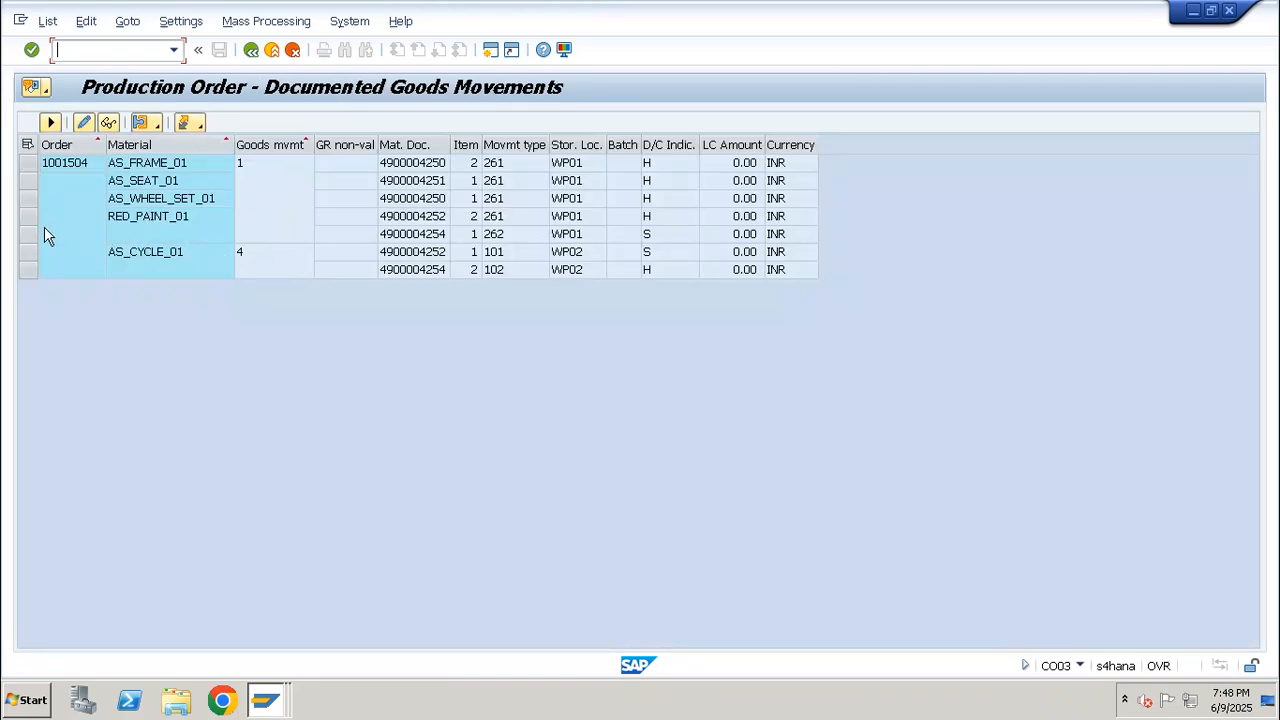
{"action": "left_click", "coordinate": [28, 234]}
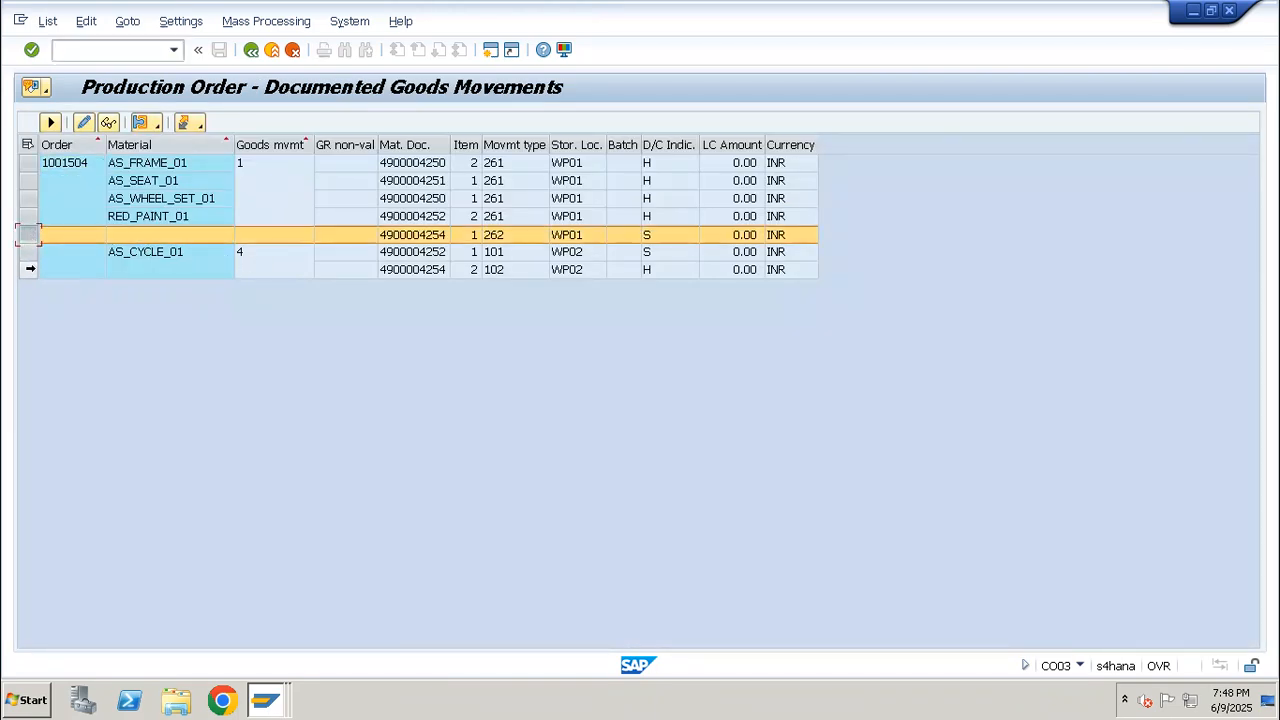
{"action": "left_click", "coordinate": [28, 269], "text": "ctrl"}
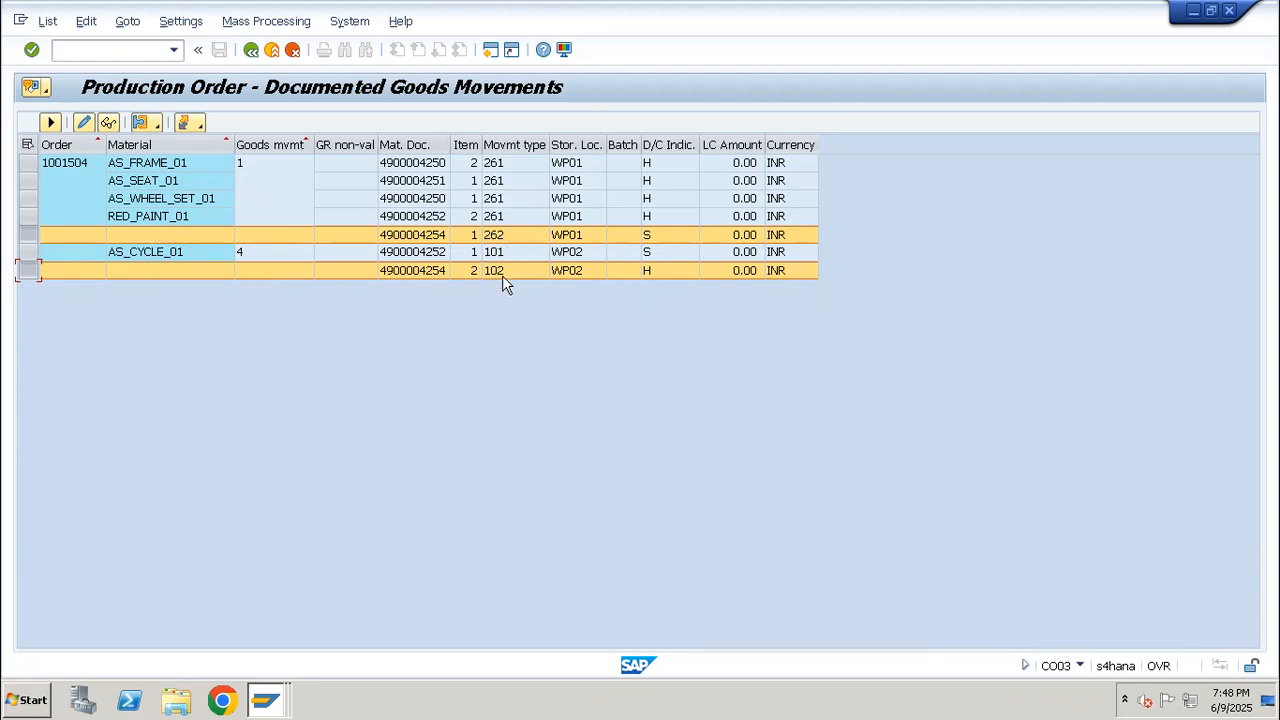
Open CO11N in a new session and fill the time ticket for operation 0030 of the same order with a yield of 10
{"action": "left_click", "coordinate": [157, 51]}
{"action": "type", "text": "/oco11n"}
{"action": "key", "text": "Return"}
{"action": "left_click", "coordinate": [200, 172]}
{"action": "type", "text": "1001504"}
{"action": "left_click", "coordinate": [195, 196]}
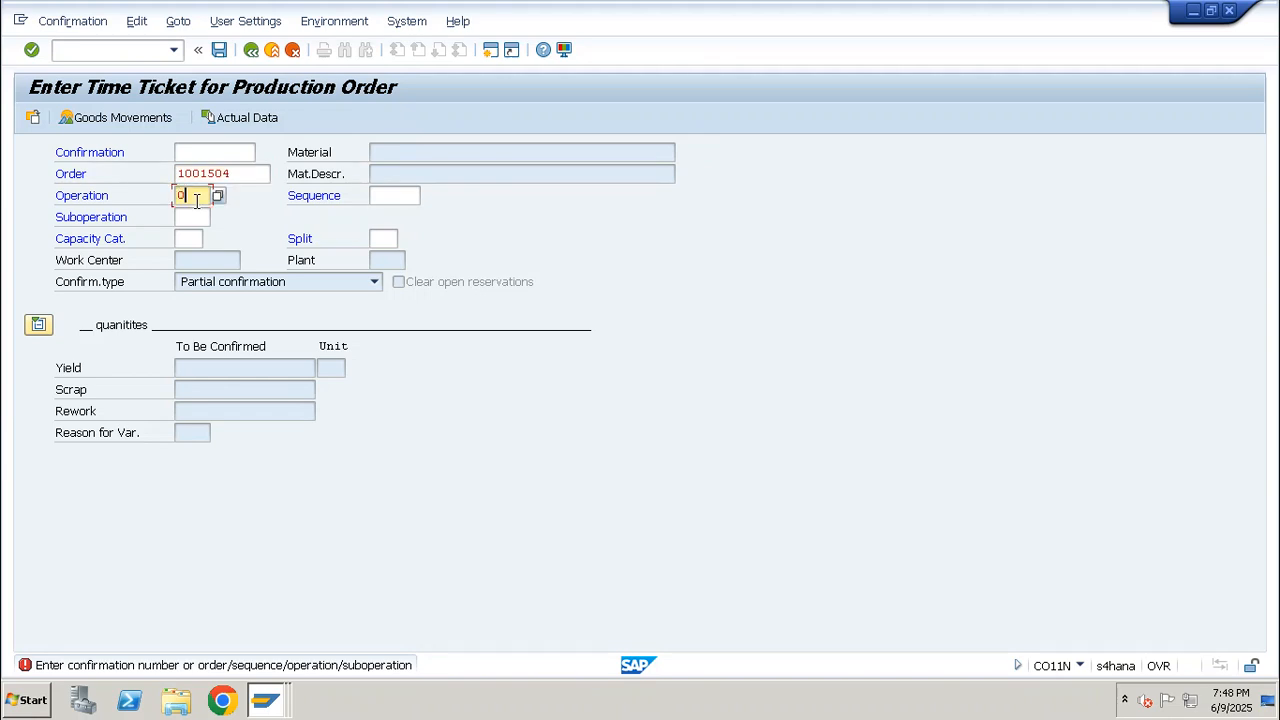
{"action": "type", "text": "0030"}
{"action": "key", "text": "Return"}
{"action": "type", "text": "10"}
{"action": "key", "text": "Return"}
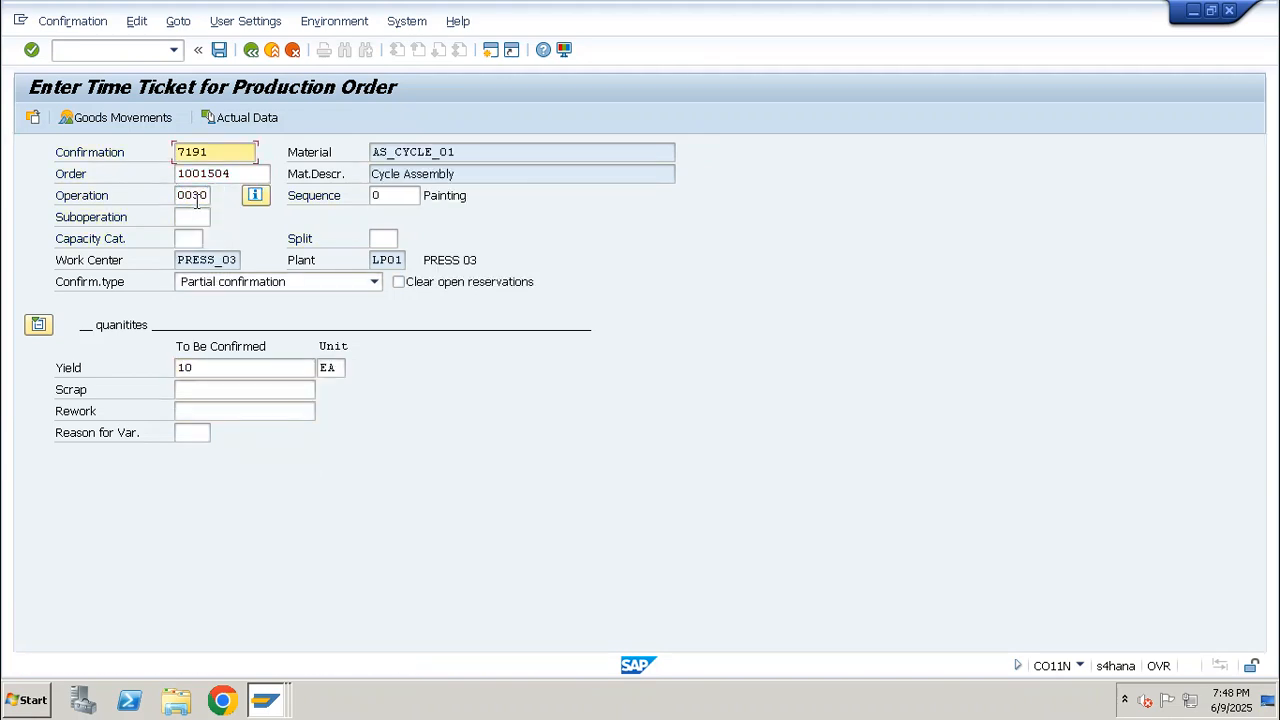
Check the goods movements for operation 0030, post the confirmation despite the actual cost calculation error, and leave the time ticket
{"action": "left_click", "coordinate": [118, 118]}
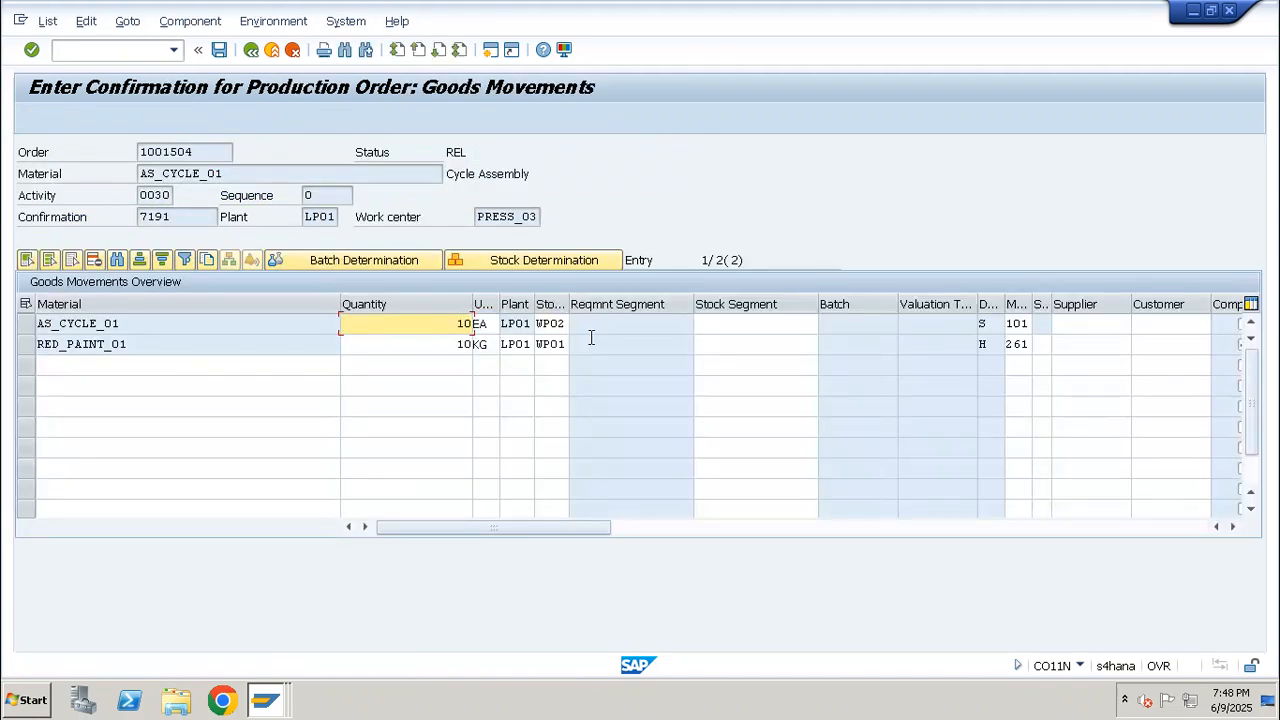
{"action": "left_click", "coordinate": [224, 52]}
{"action": "key", "text": "F3"}
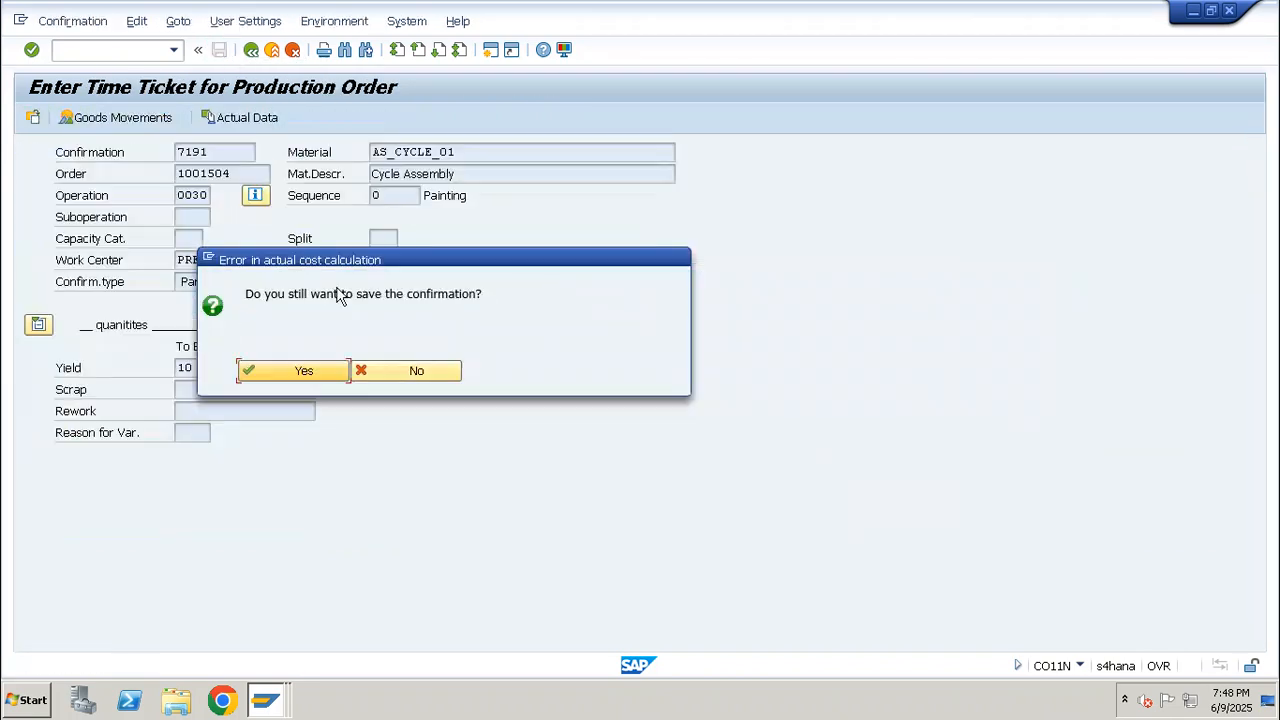
{"action": "left_click", "coordinate": [318, 365]}
{"action": "left_click", "coordinate": [318, 374]}
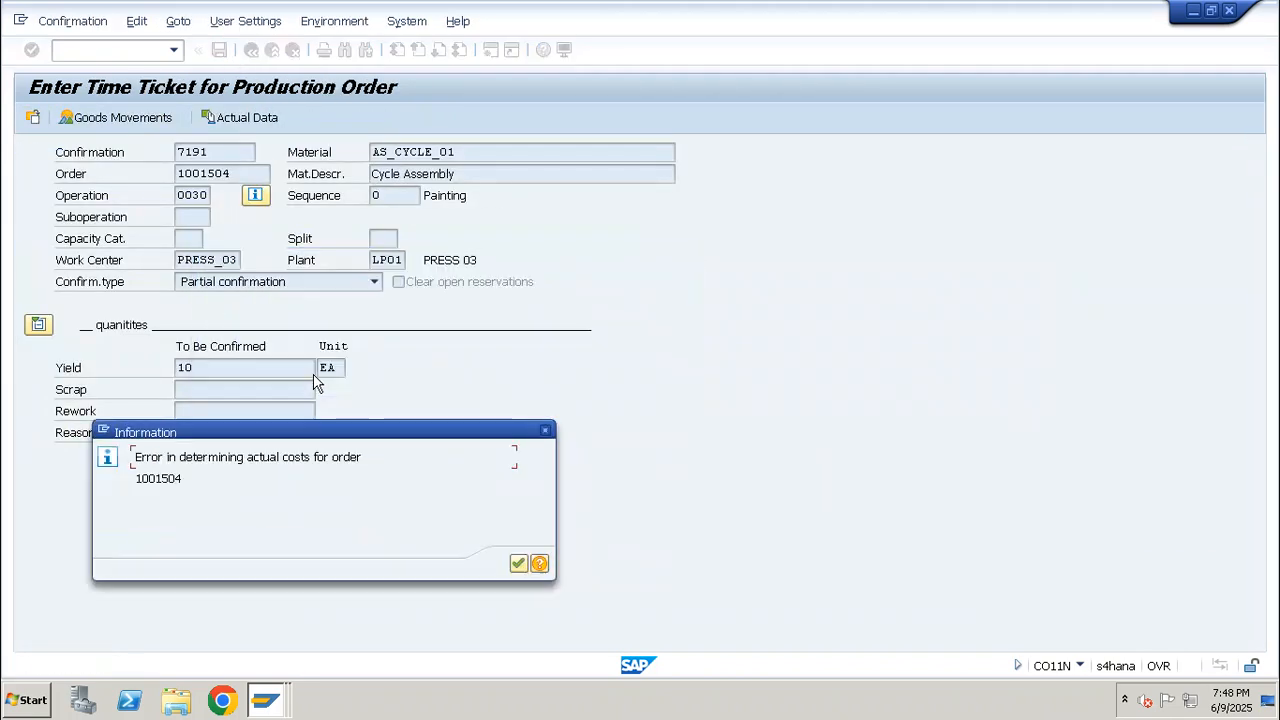
{"action": "key", "text": "Return"}
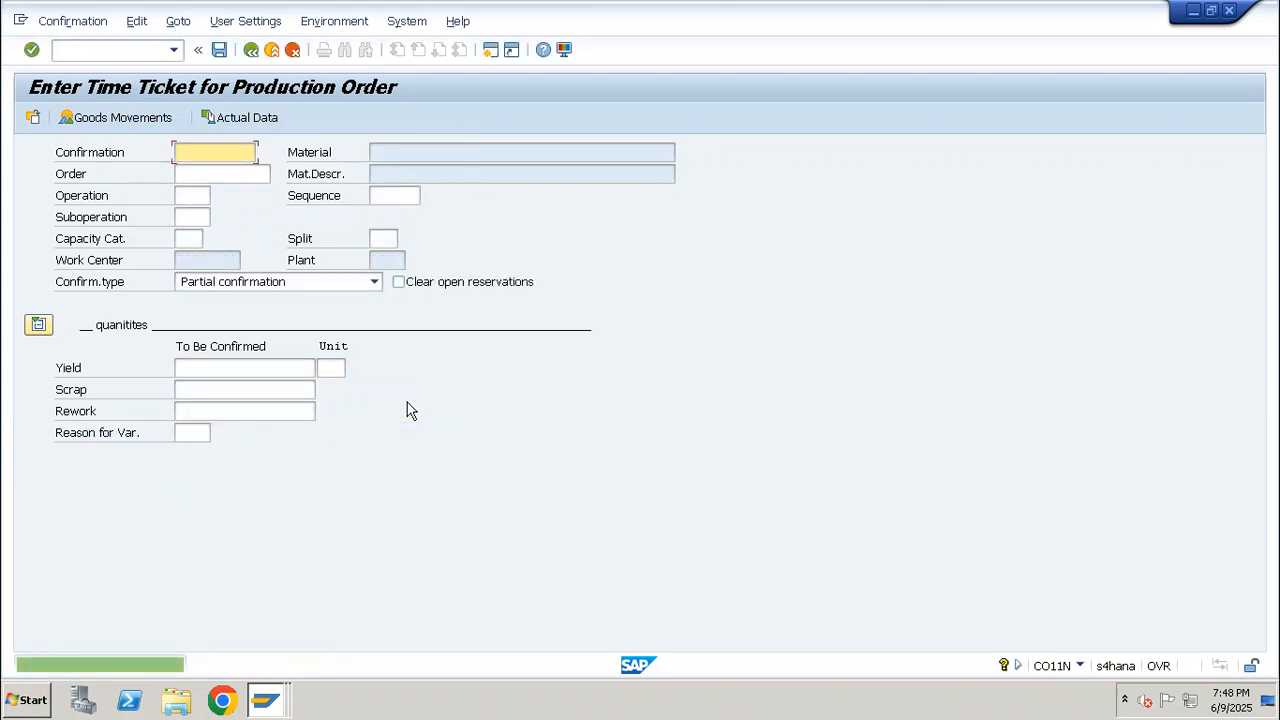
{"action": "key", "text": "F3"}
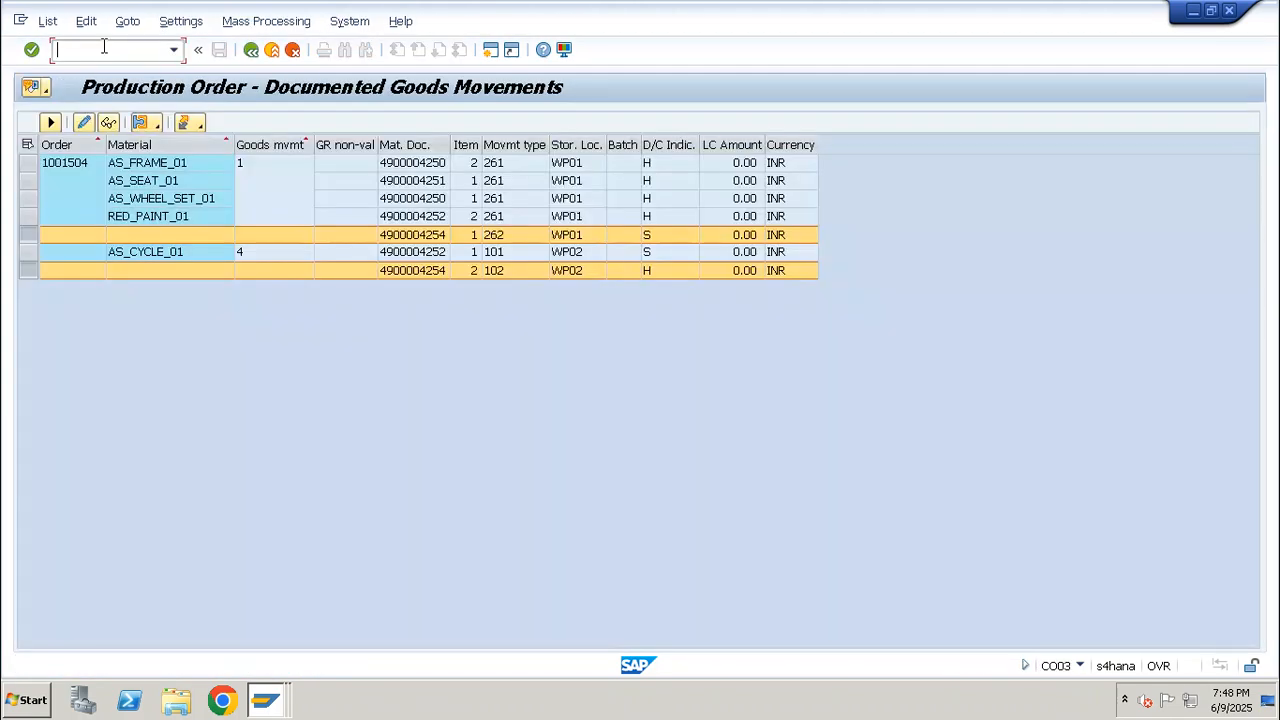
Start CO03 again for the same production order and display its documented goods movements after the reconfirmation
{"action": "type", "text": "/nco03"}
{"action": "key", "text": "Return"}
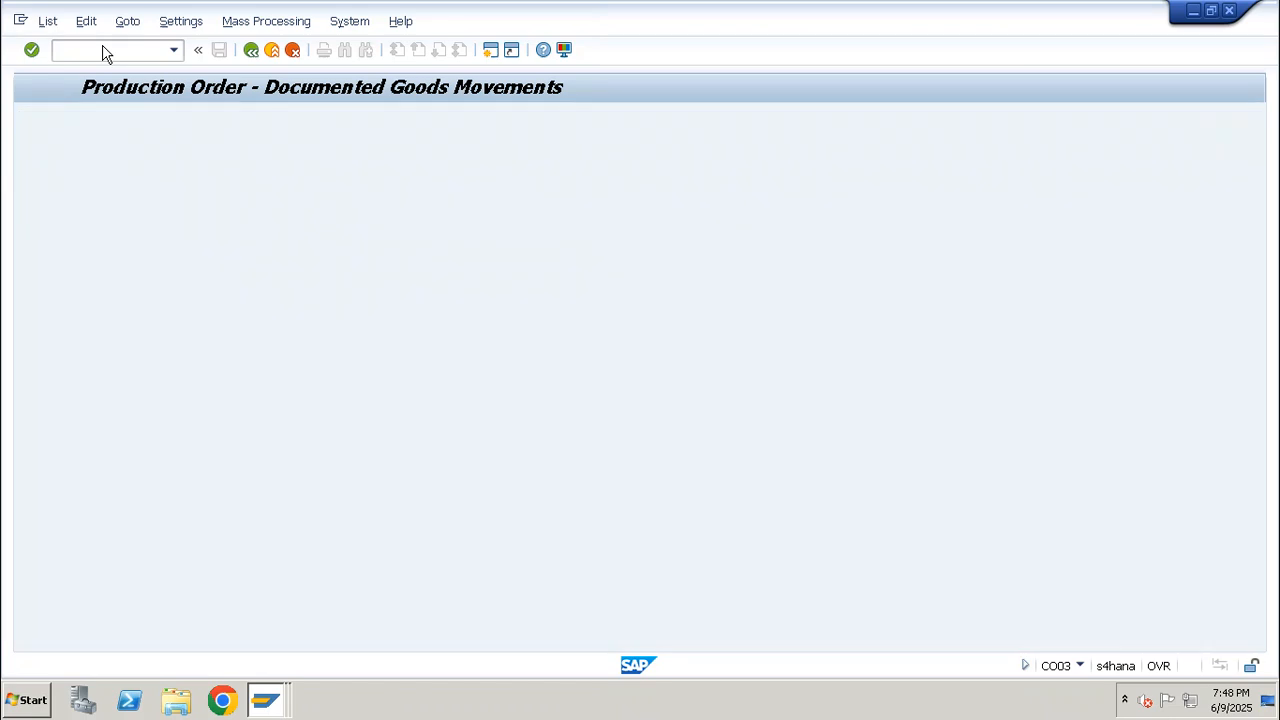
{"action": "key", "text": "Return"}
{"action": "left_click", "coordinate": [210, 21]}
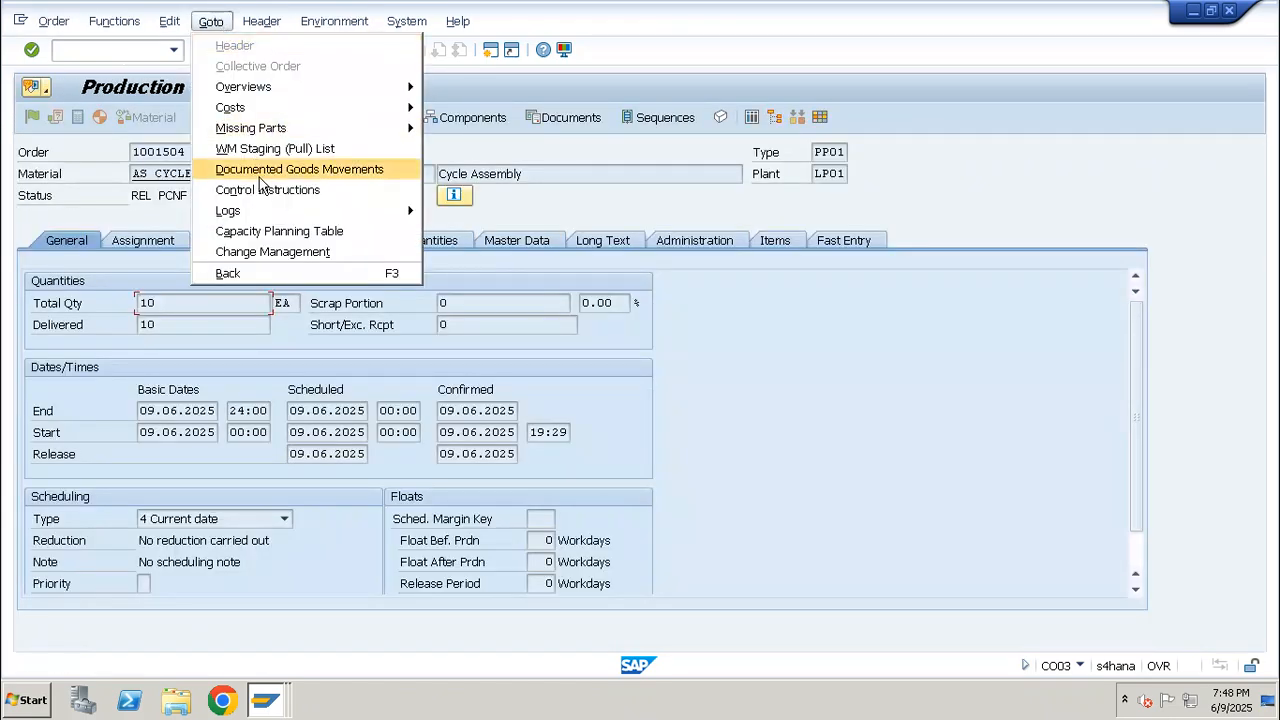
{"action": "left_click", "coordinate": [258, 170]}
Mark the newest RED_PAINT_01 row with movement type 261 and the newest AS_CYCLE_01 row with movement type 101
{"action": "left_click", "coordinate": [28, 254]}
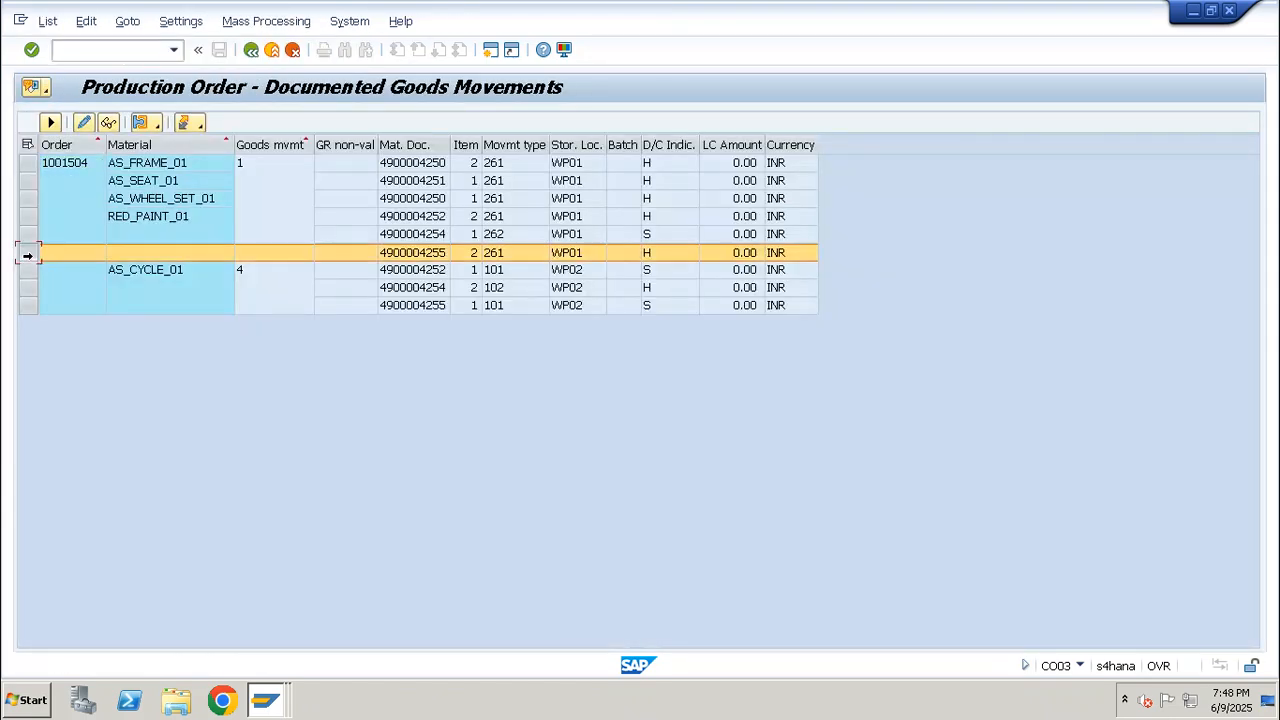
{"action": "left_click", "coordinate": [28, 306]}
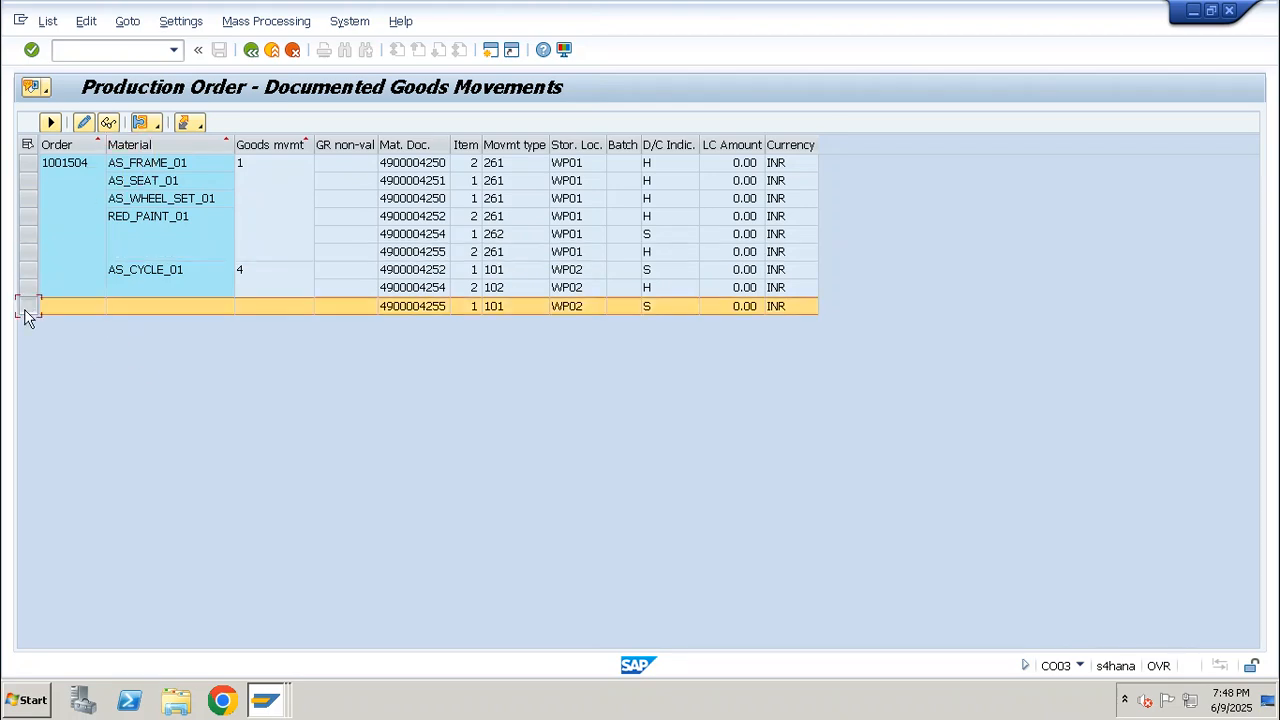
{"action": "left_click", "coordinate": [28, 252], "text": "ctrl"}
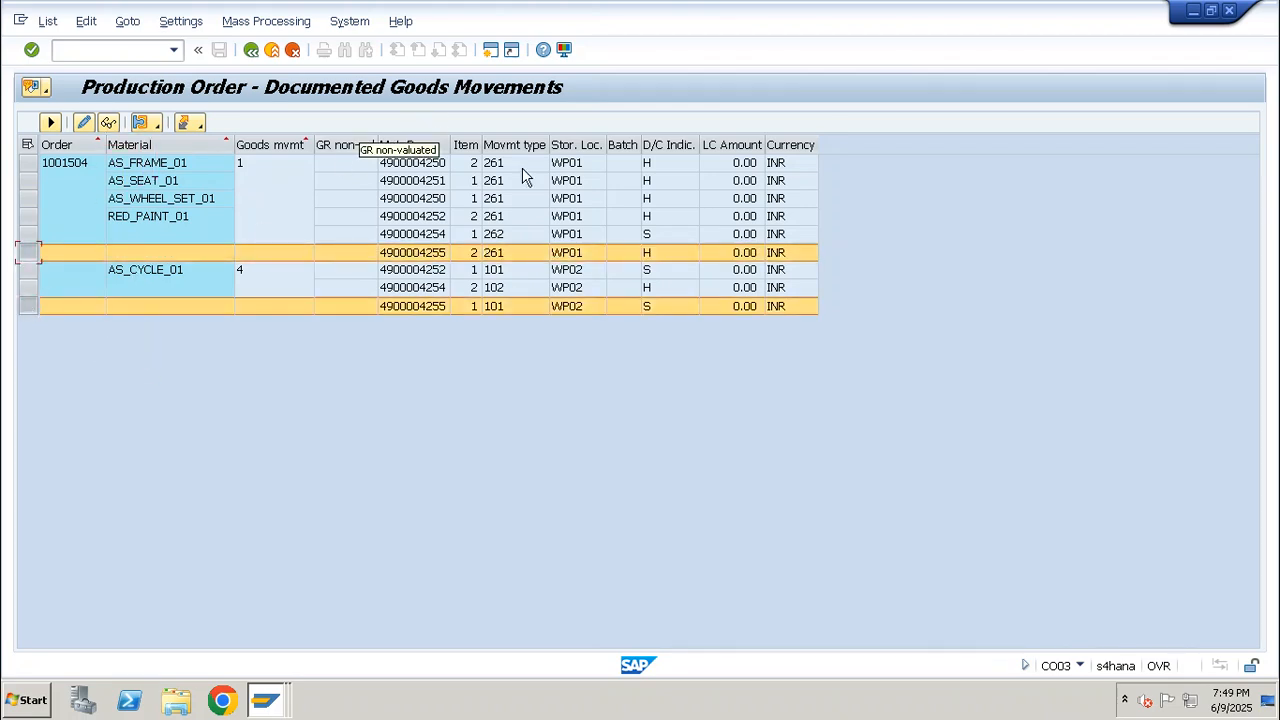
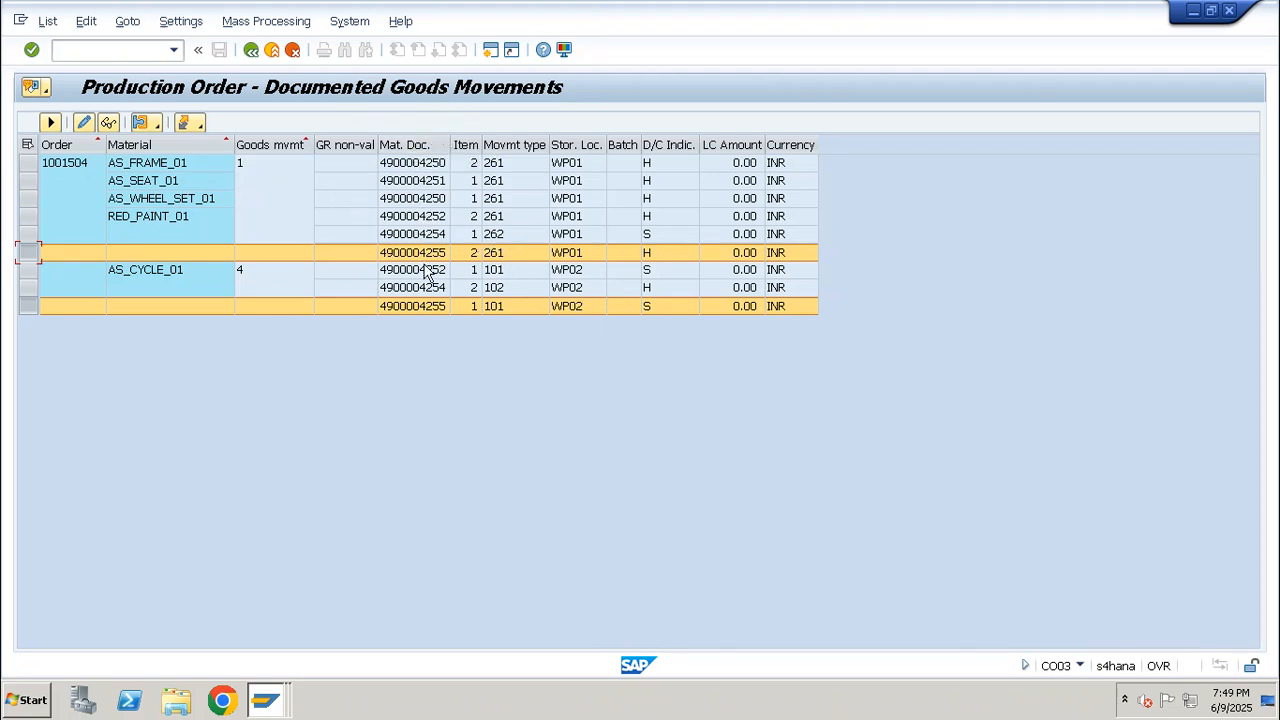
Open the Material Document List (transaction MB51) in a new session
{"action": "left_click", "coordinate": [56, 172]}
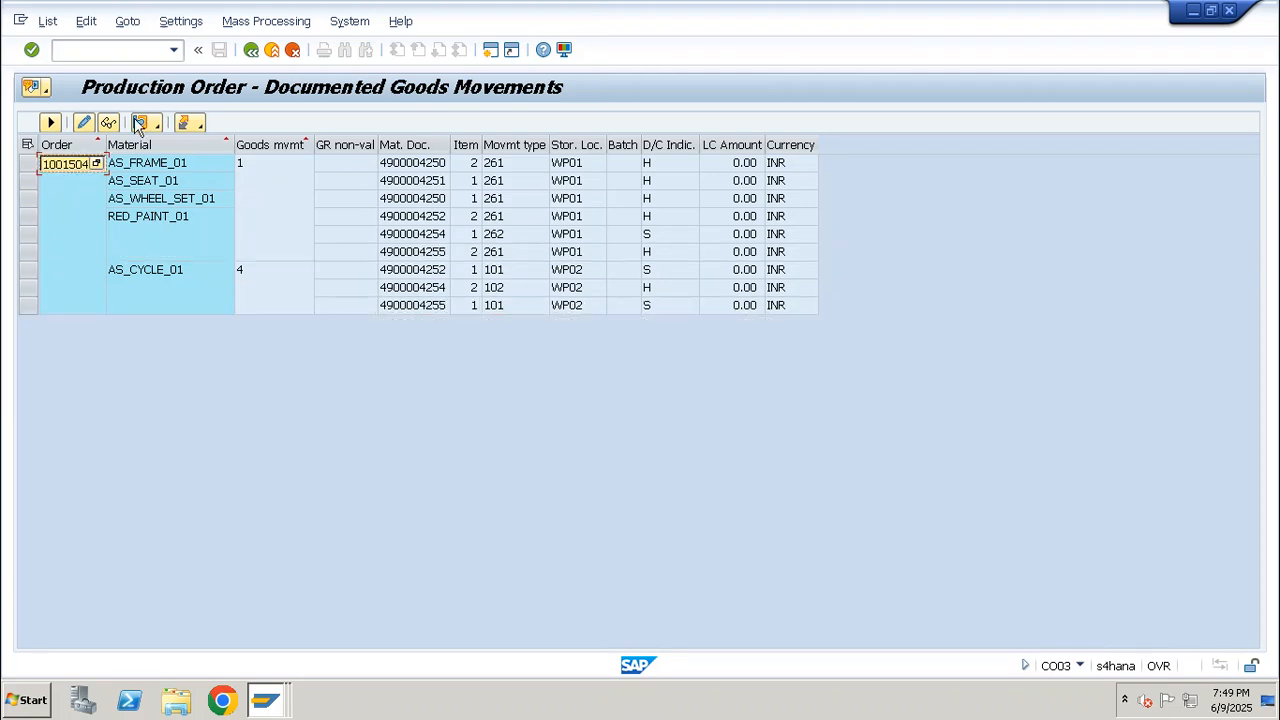
{"action": "left_click", "coordinate": [127, 56]}
{"action": "type", "text": "/omb51"}
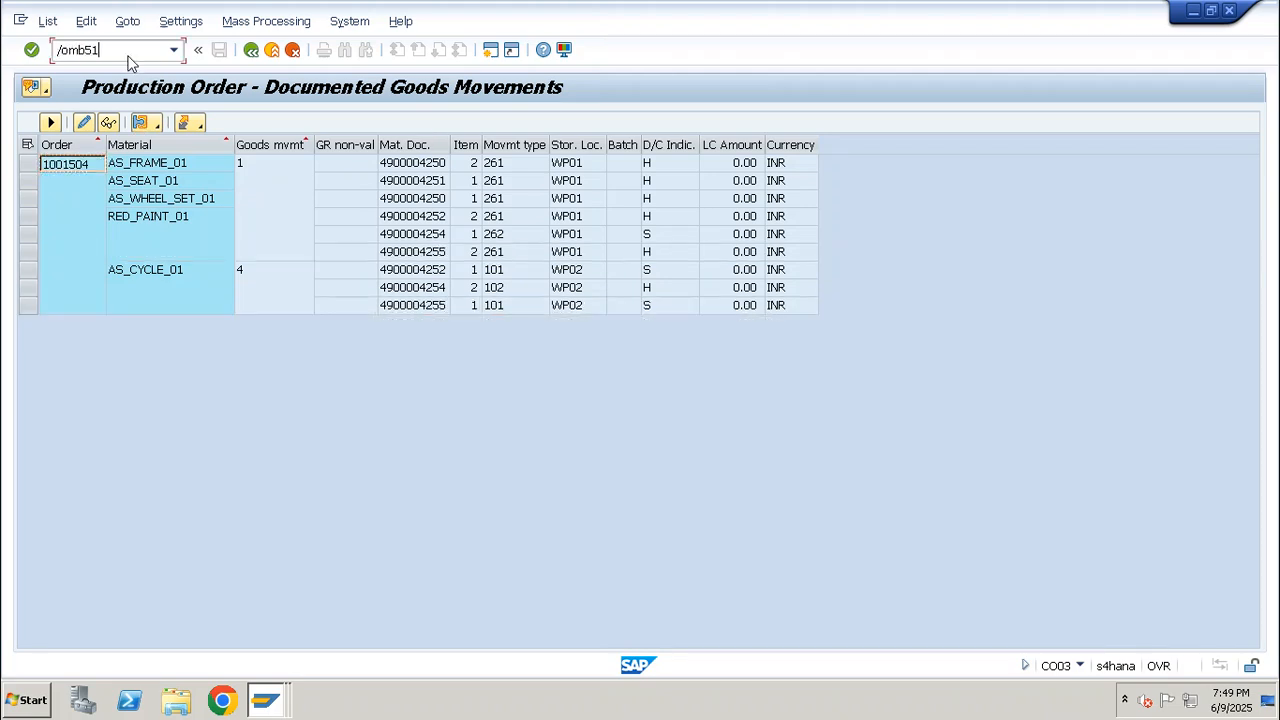
{"action": "key", "text": "Return"}
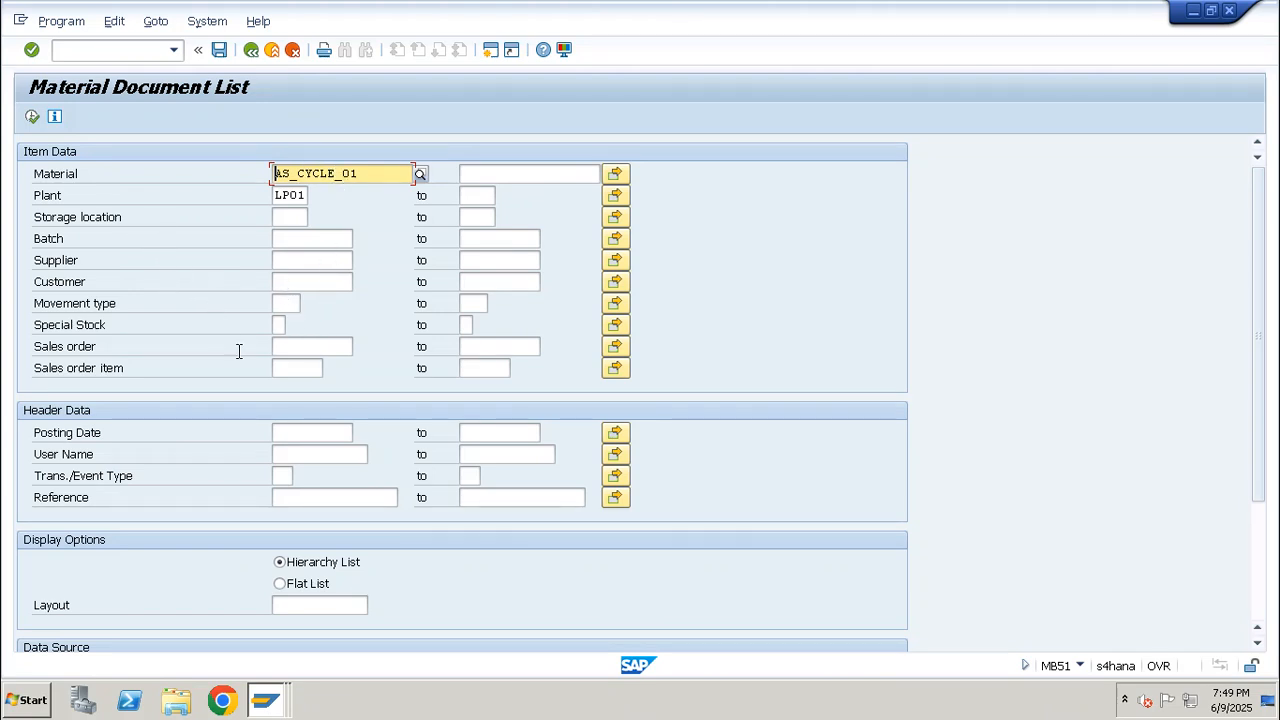
List the material documents for all materials in plant LP01 with posting date 09.06.2025
{"action": "scroll", "coordinate": [258, 473], "scroll_direction": "down", "scroll_amount": 1}
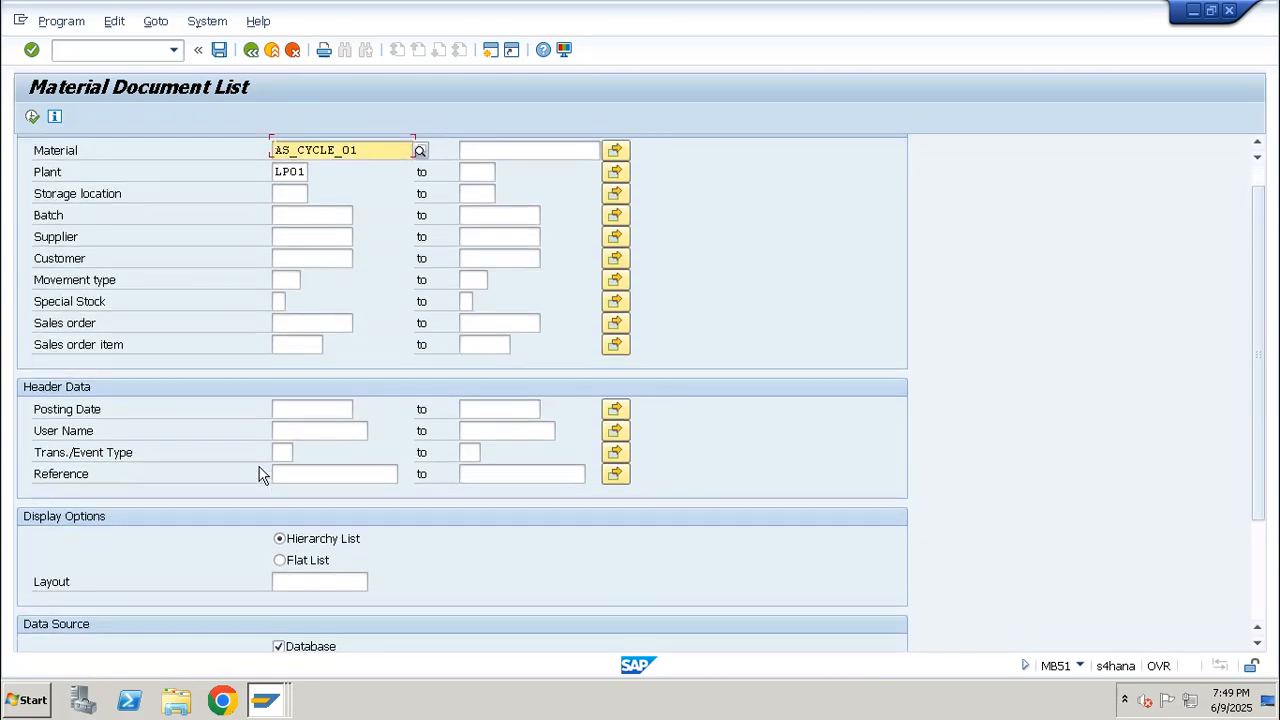
{"action": "scroll", "coordinate": [258, 473], "scroll_direction": "down", "scroll_amount": 2}
{"action": "scroll", "coordinate": [260, 471], "scroll_direction": "up", "scroll_amount": 3}
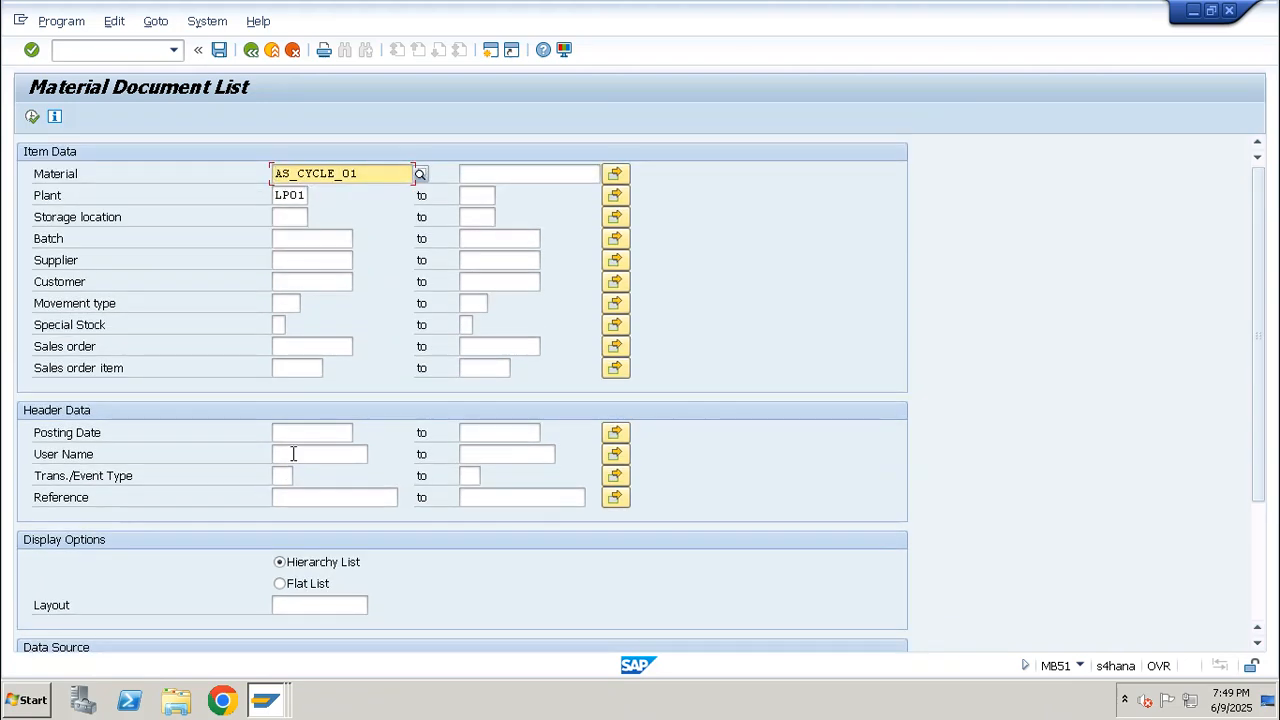
{"action": "left_click", "coordinate": [314, 431]}
{"action": "type", "text": "09.06.2025"}
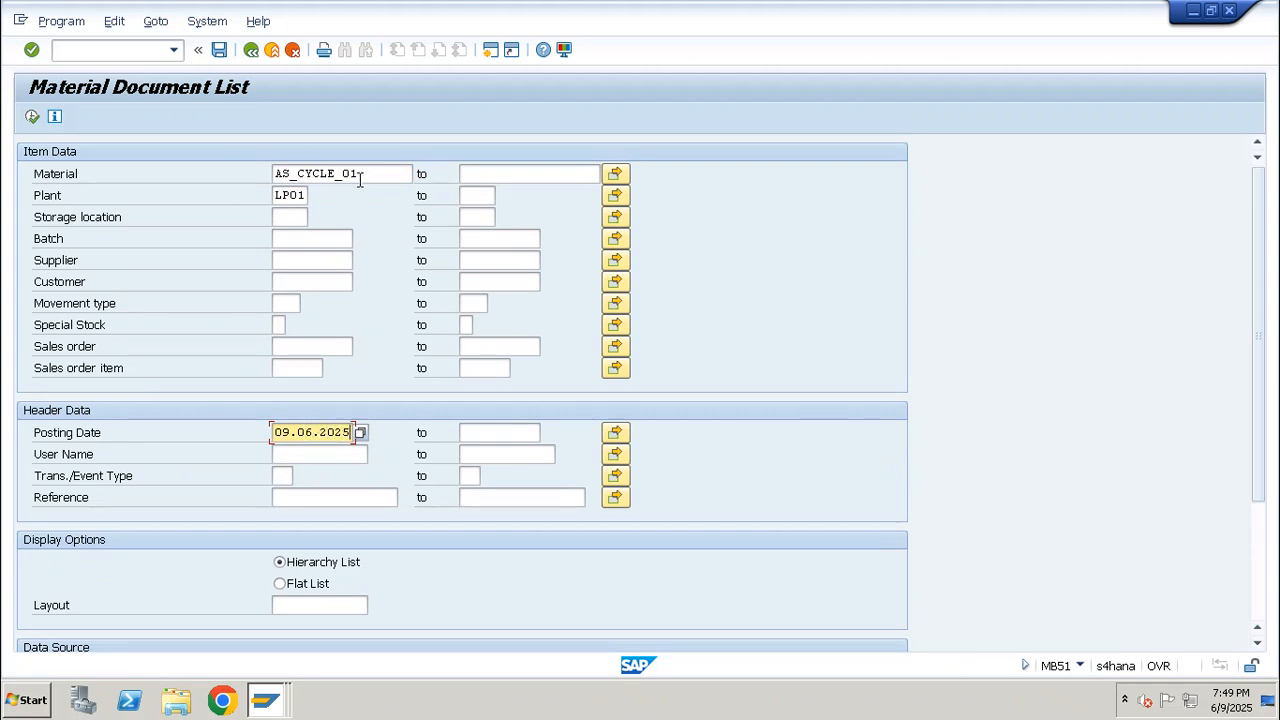
{"action": "left_click_drag", "start_coordinate": [362, 175], "coordinate": [273, 174]}
{"action": "key", "text": "Delete"}
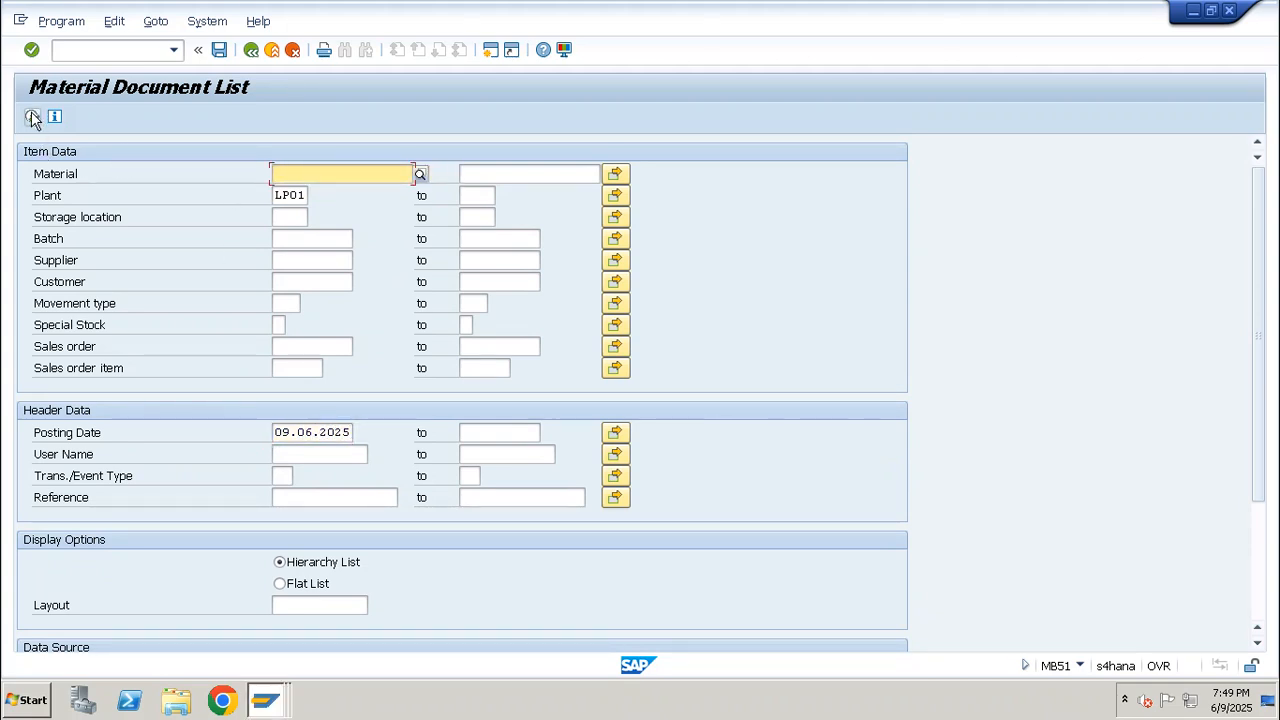
{"action": "left_click", "coordinate": [33, 118]}
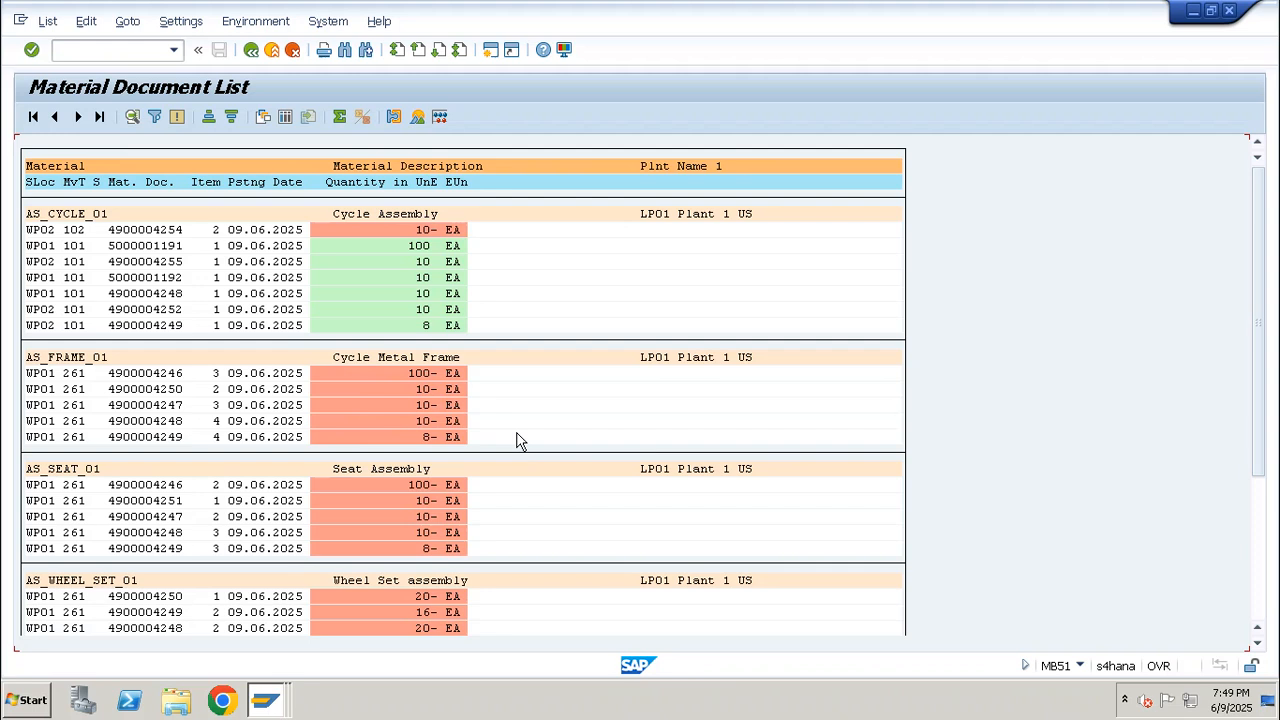
Examine the goods movements of the cycle and its components through to the red paint entries, and leave the list
{"action": "key", "text": "ctrl+y"}
{"action": "left_click_drag", "start_coordinate": [466, 446], "coordinate": [5, 375]}
{"action": "key", "text": "ctrl+c"}
{"action": "left_click", "coordinate": [179, 484]}
{"action": "left_click", "coordinate": [484, 548]}
{"action": "scroll", "coordinate": [720, 437], "scroll_direction": "down", "scroll_amount": 10}
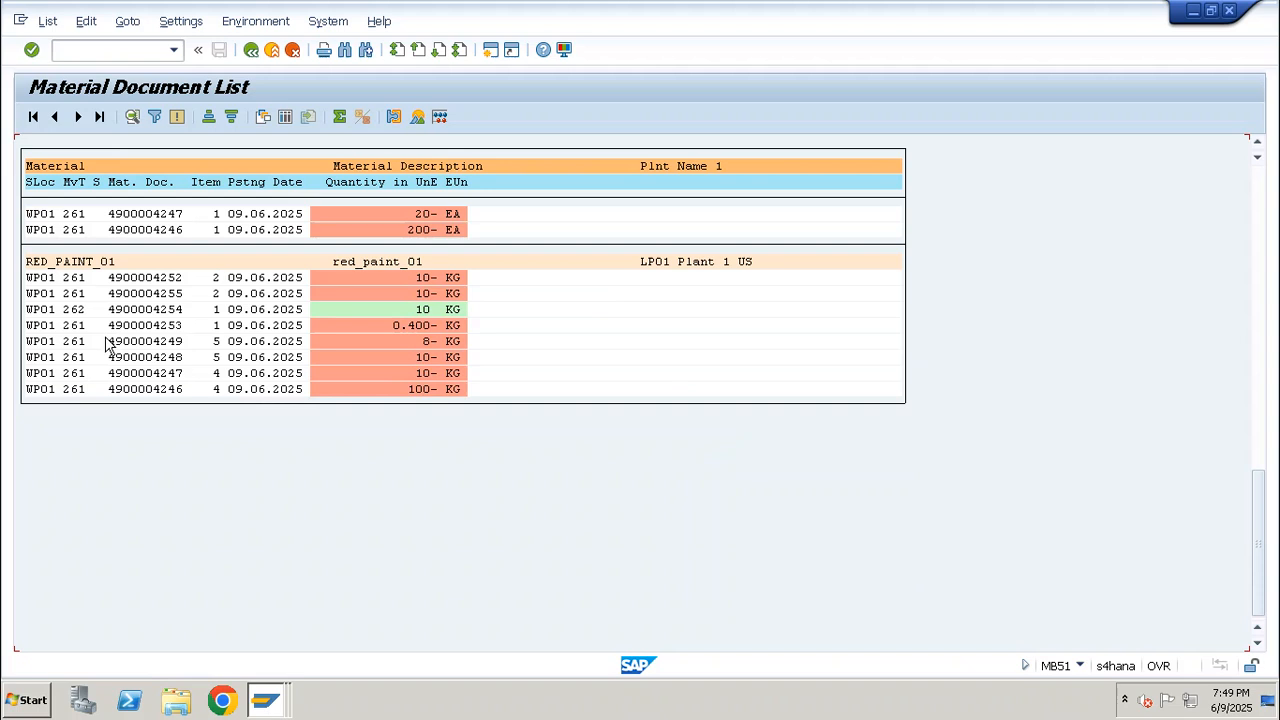
{"action": "key", "text": "F3"}
{"action": "key", "text": "F3"}
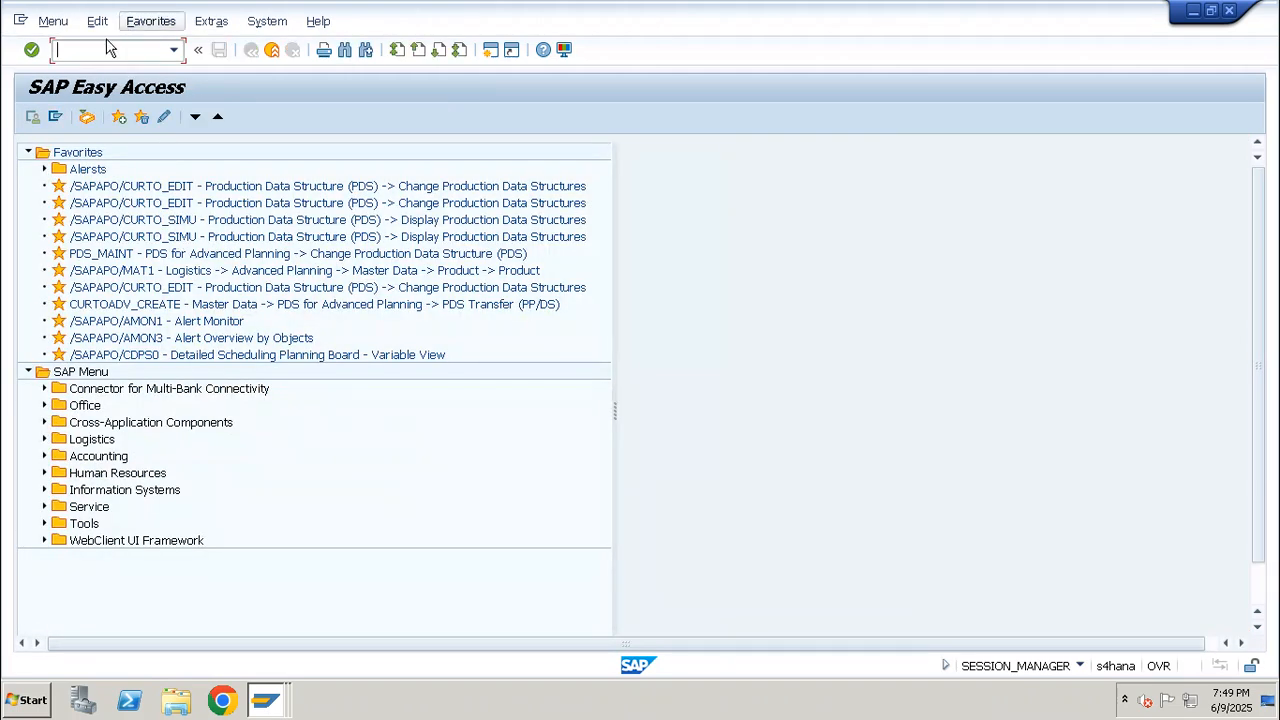
{"action": "type", "text": "/nco"}
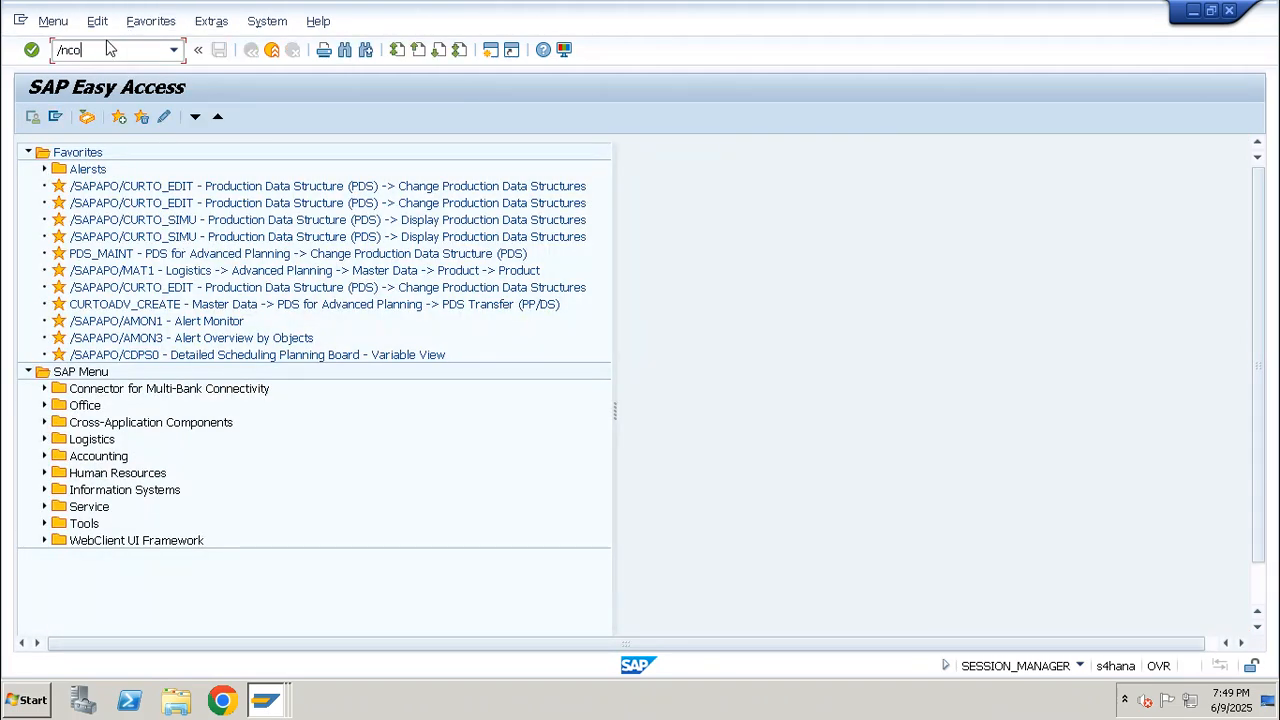
{"action": "type", "text": "03"}
{"action": "key", "text": "Return"}
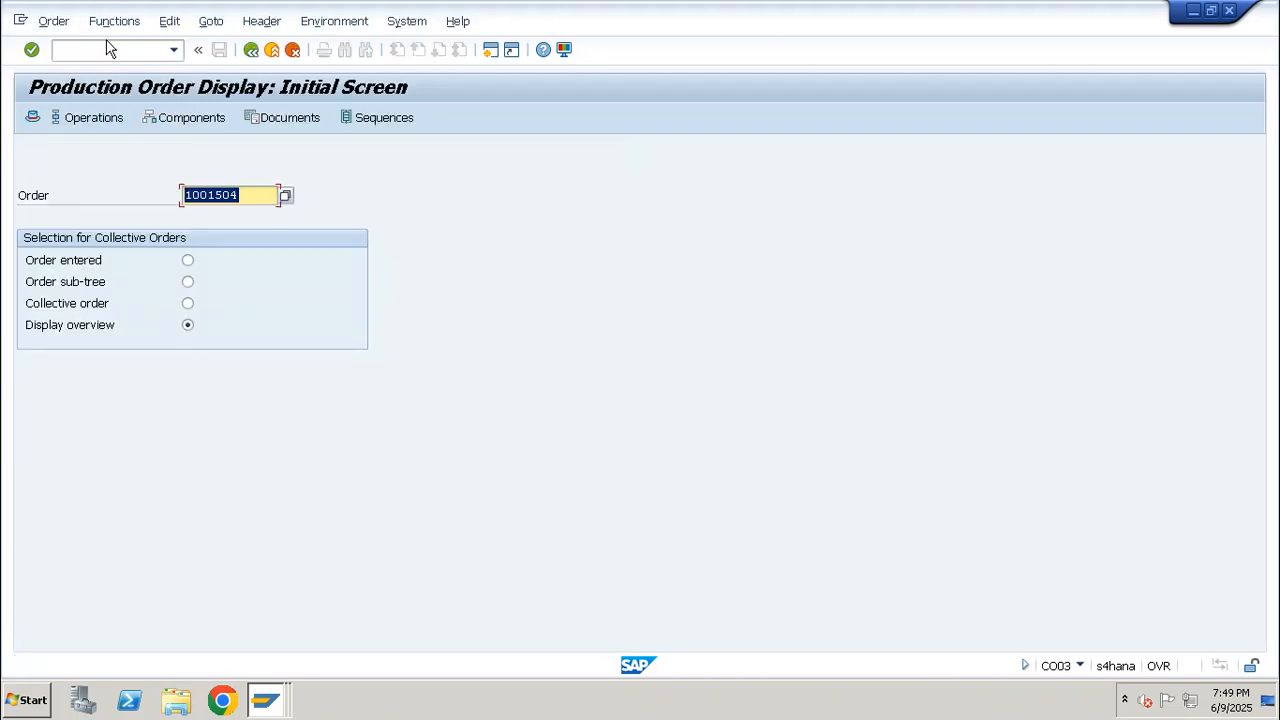
Display the production BOM of material AS_CYCLE_01 in plant LP01 with transaction CS03
{"action": "left_click", "coordinate": [110, 49]}
{"action": "type", "text": "/ncs03"}
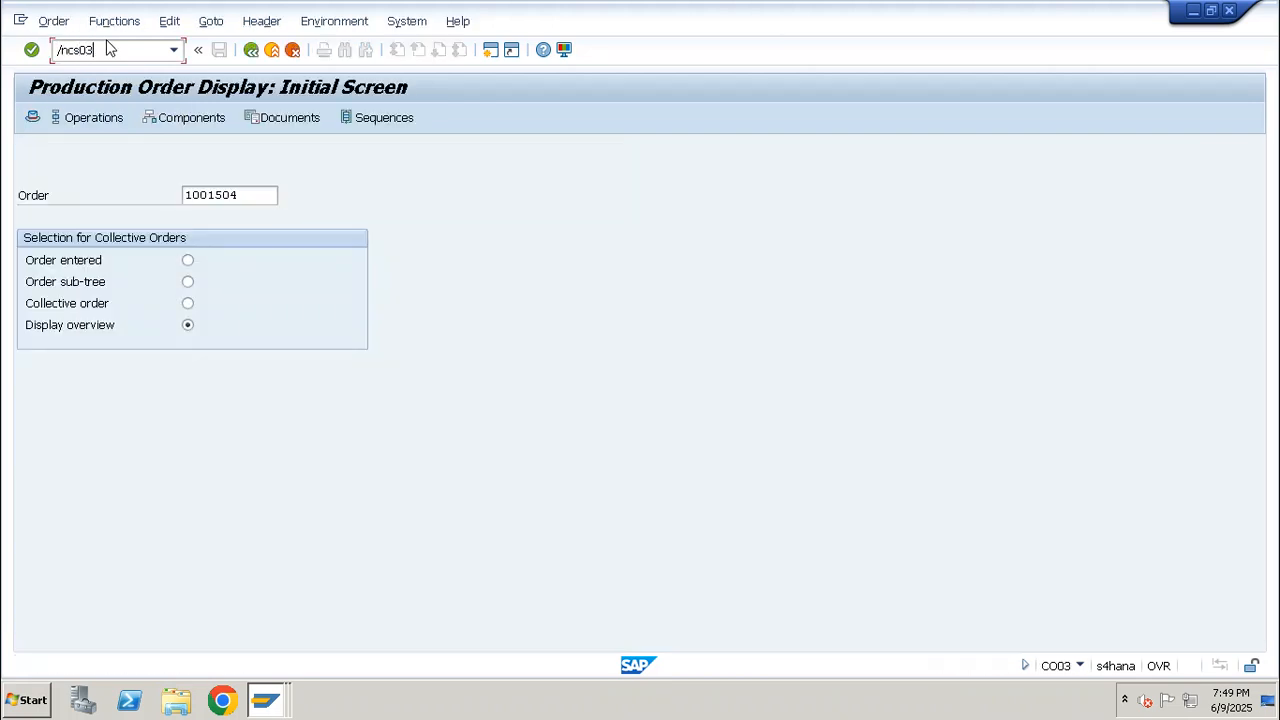
{"action": "key", "text": "Return"}
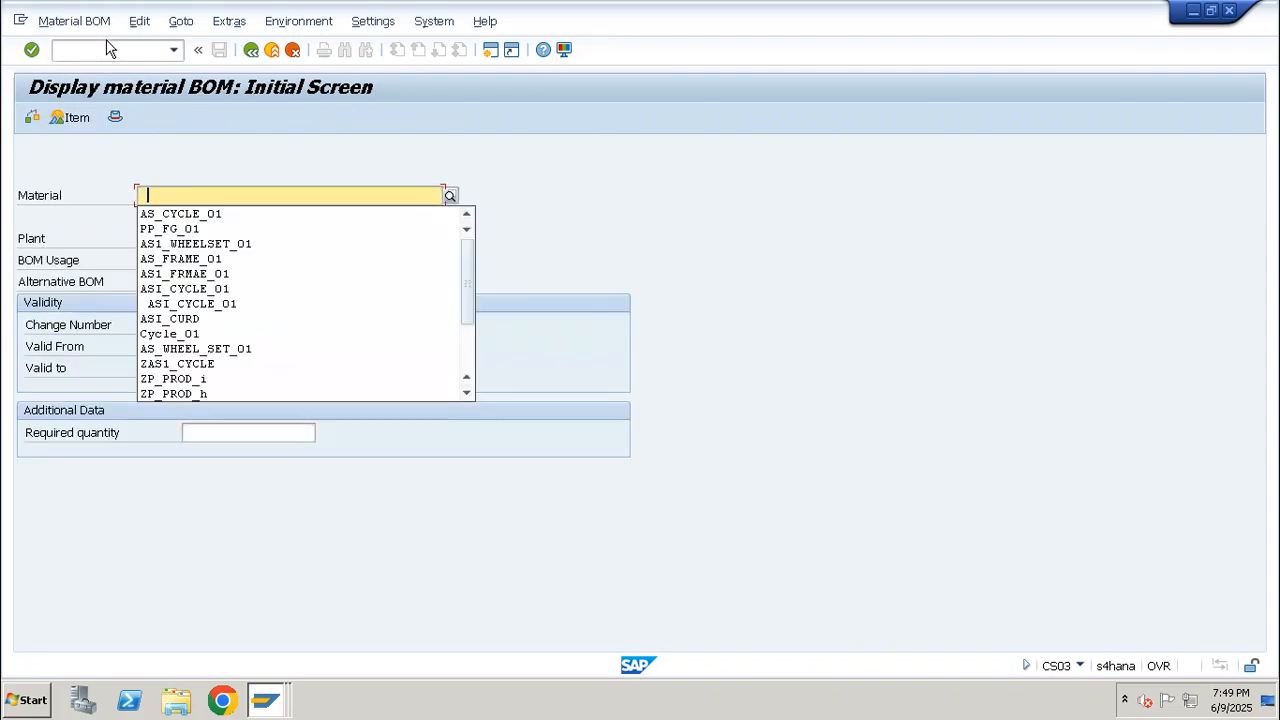
{"action": "key", "text": "Down"}
{"action": "key", "text": "Return"}
{"action": "key", "text": "Return"}
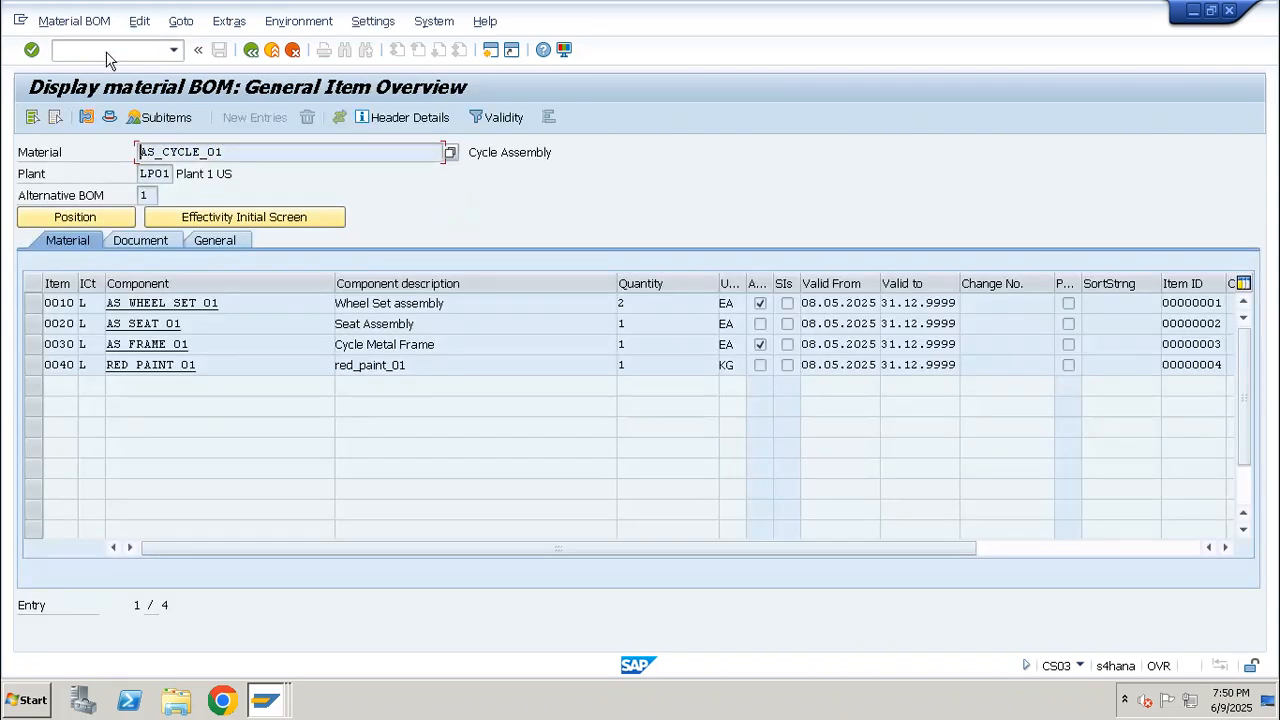
Try to display the routing of AS_WHEEL_SET_01 in plant LP01 with transaction CA03
{"action": "left_click", "coordinate": [126, 50]}
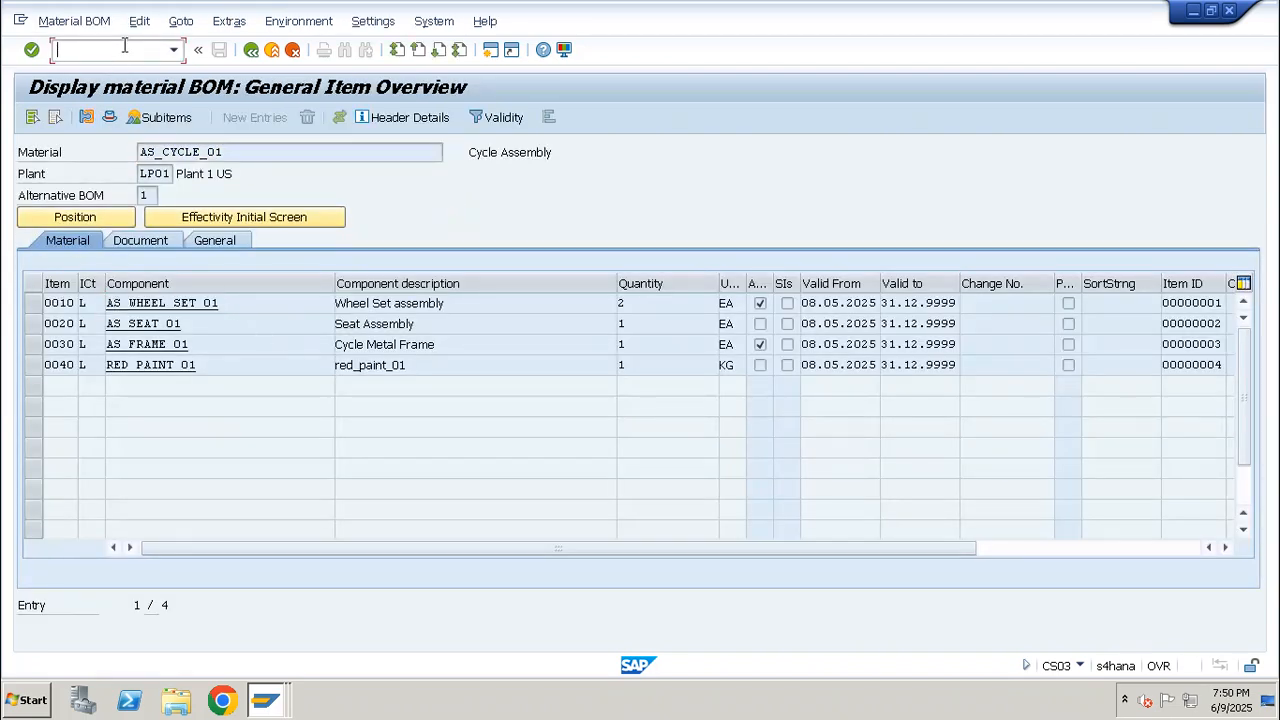
{"action": "type", "text": "/nca"}
{"action": "key", "text": "Return"}
{"action": "key", "text": "ctrl+v"}
{"action": "key", "text": "Return"}
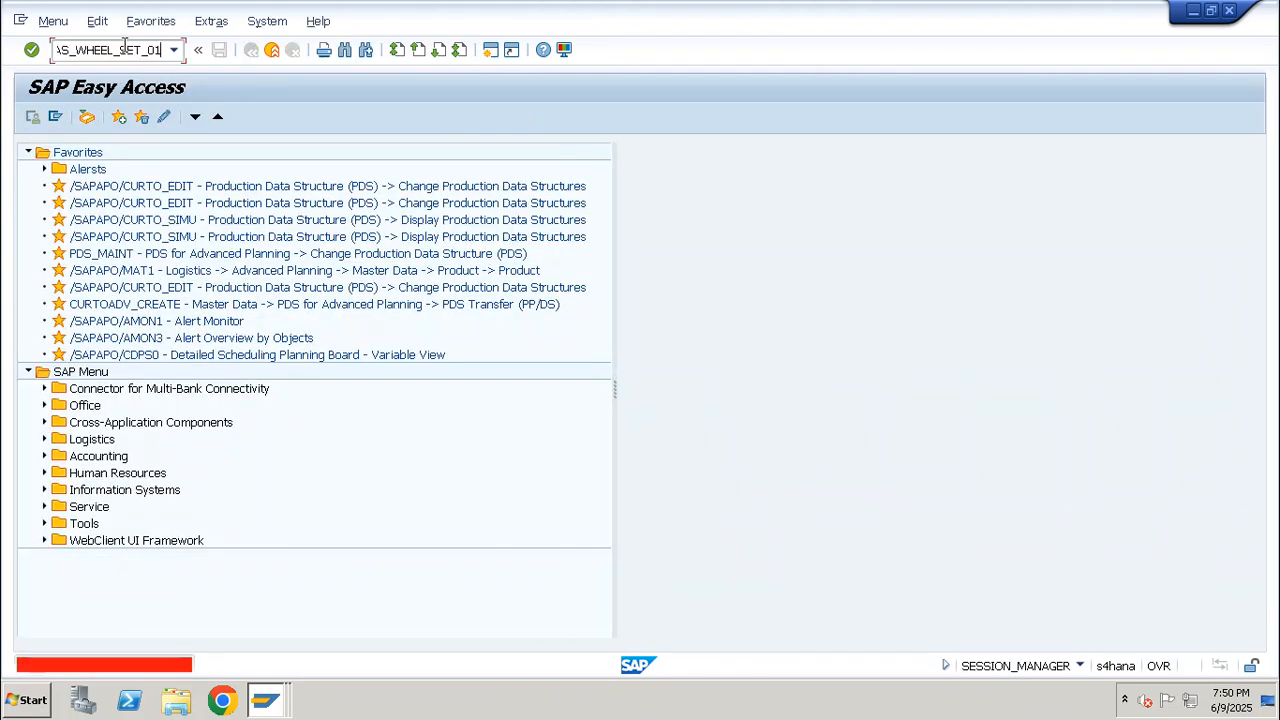
{"action": "type", "text": "ca03"}
{"action": "key", "text": "Return"}
{"action": "key", "text": "ctrl+v"}
{"action": "key", "text": "Return"}
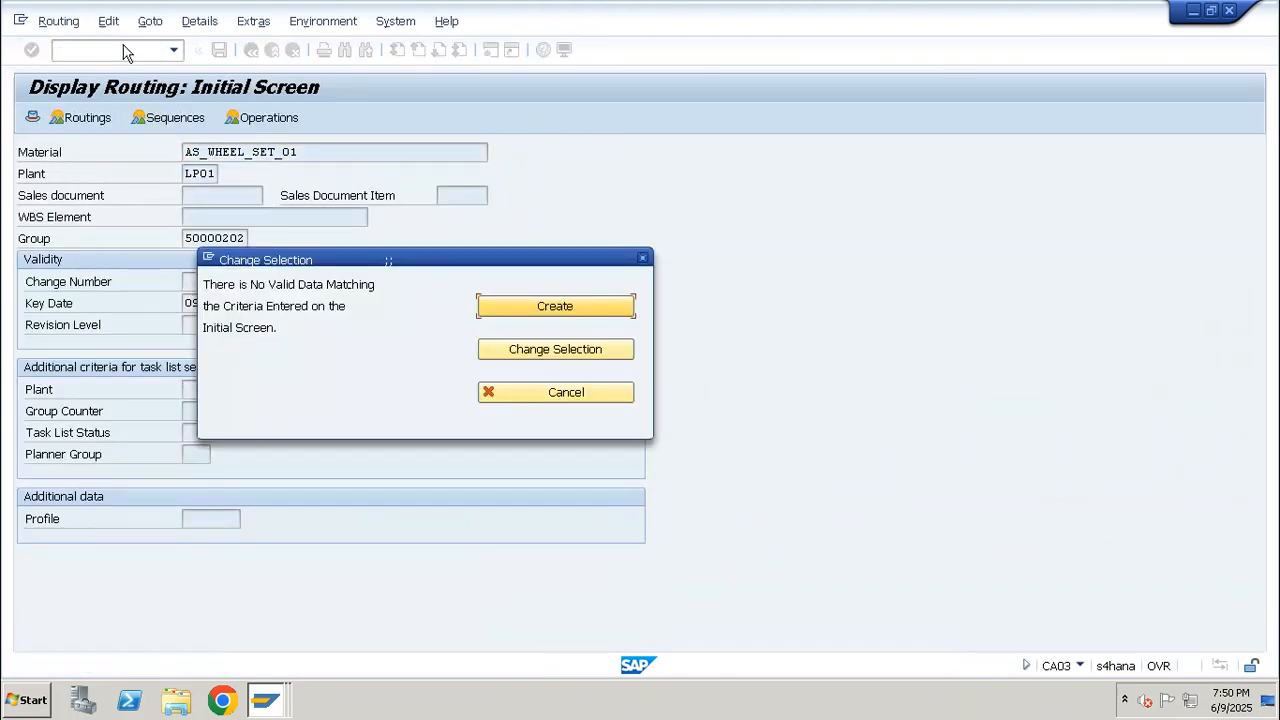
Clear the group number and look up the routing of AS_WHEEL_SET_01 again
{"action": "key", "text": "Escape"}
{"action": "key", "text": "Tab"}
{"action": "key", "text": "Tab"}
{"action": "key", "text": "Tab"}
{"action": "key", "text": "Tab"}
{"action": "key", "text": "Tab"}
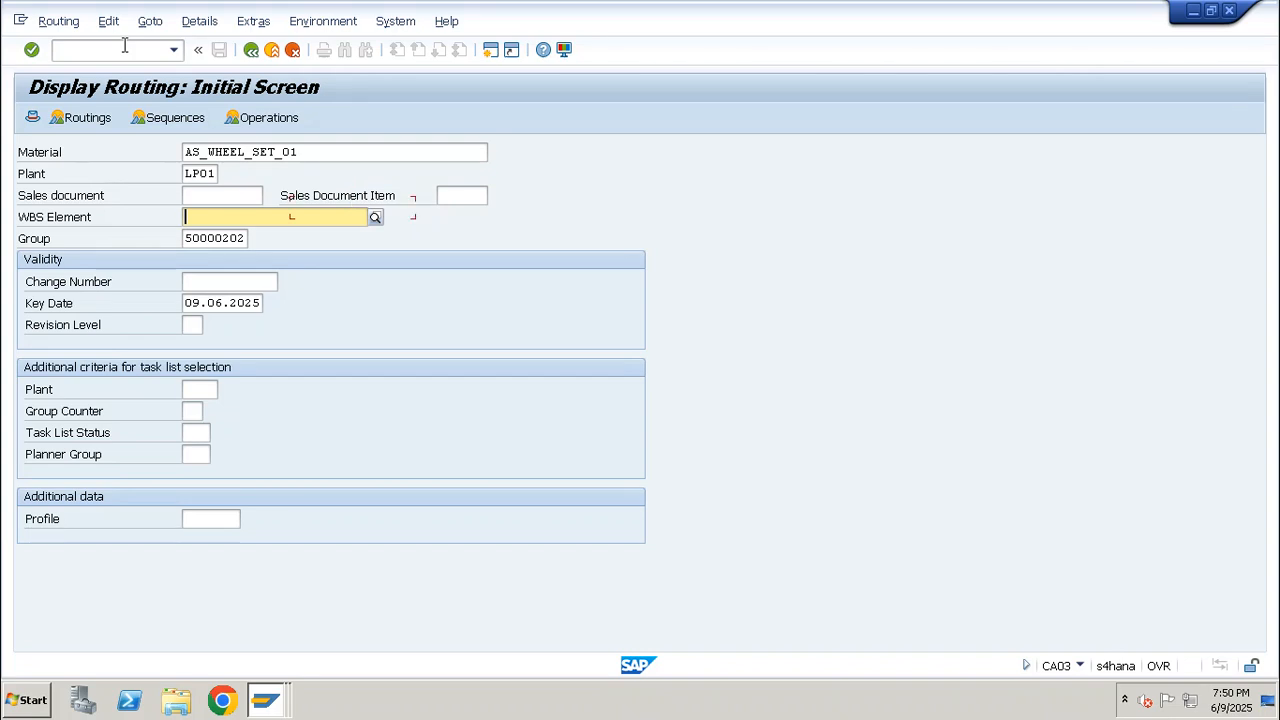
{"action": "key", "text": "Delete"}
{"action": "key", "text": "Return"}
{"action": "key", "text": "Return"}
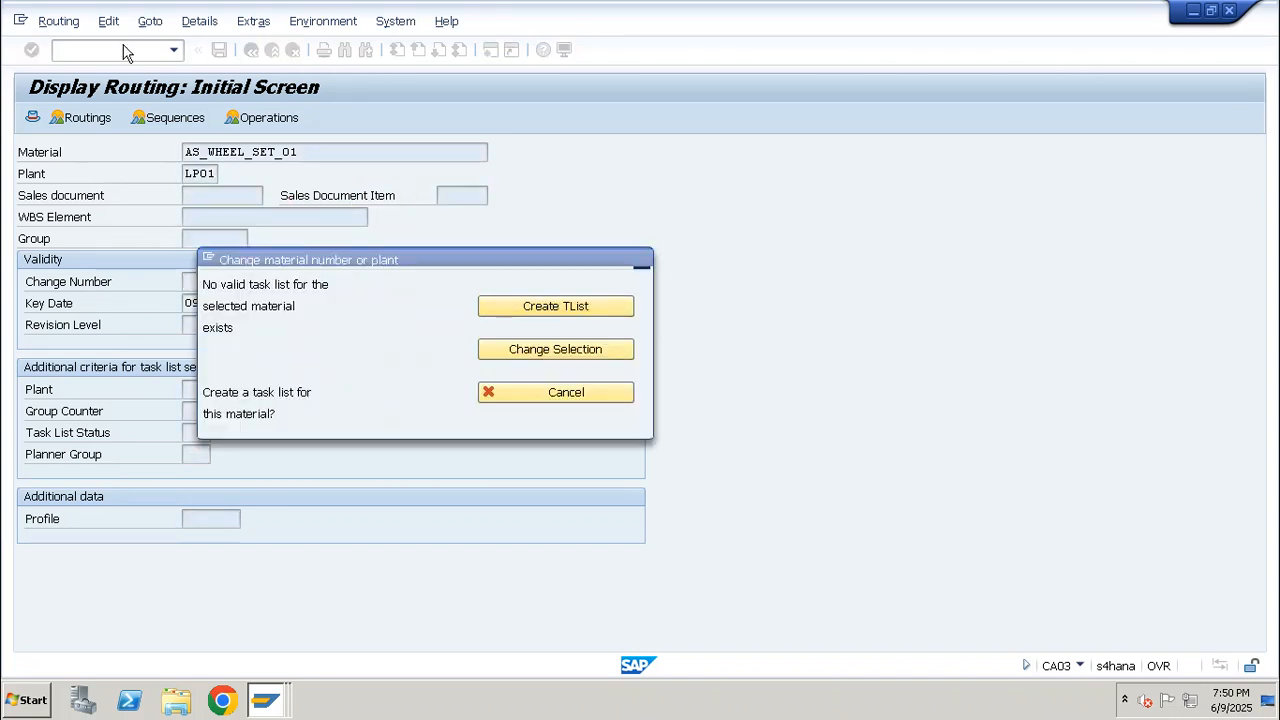
Display the production BOM of AS_WHEEL_SET_01 in plant LP01 with transaction CS03
{"action": "left_click", "coordinate": [124, 45]}
{"action": "type", "text": "/nca01"}
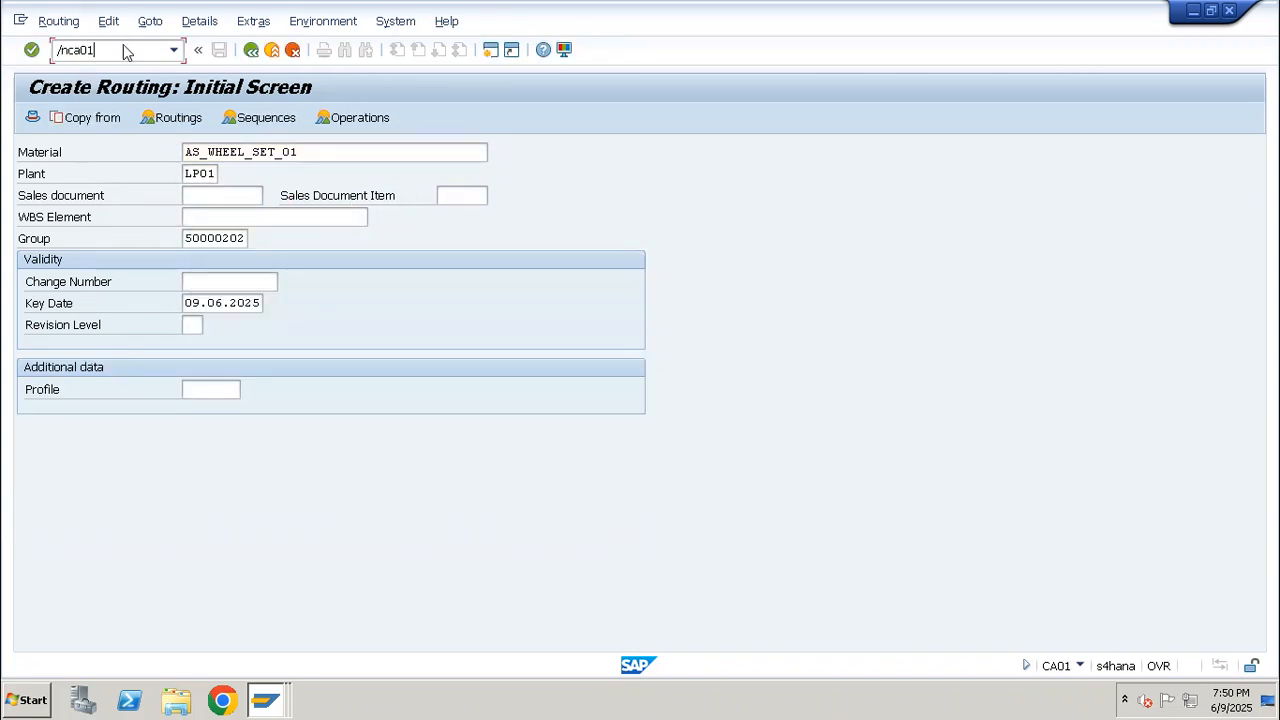
{"action": "key", "text": "BackSpace"}
{"action": "key", "text": "BackSpace"}
{"action": "key", "text": "BackSpace"}
{"action": "key", "text": "BackSpace"}
{"action": "key", "text": "BackSpace"}
{"action": "type", "text": "ncs03"}
{"action": "key", "text": "Return"}
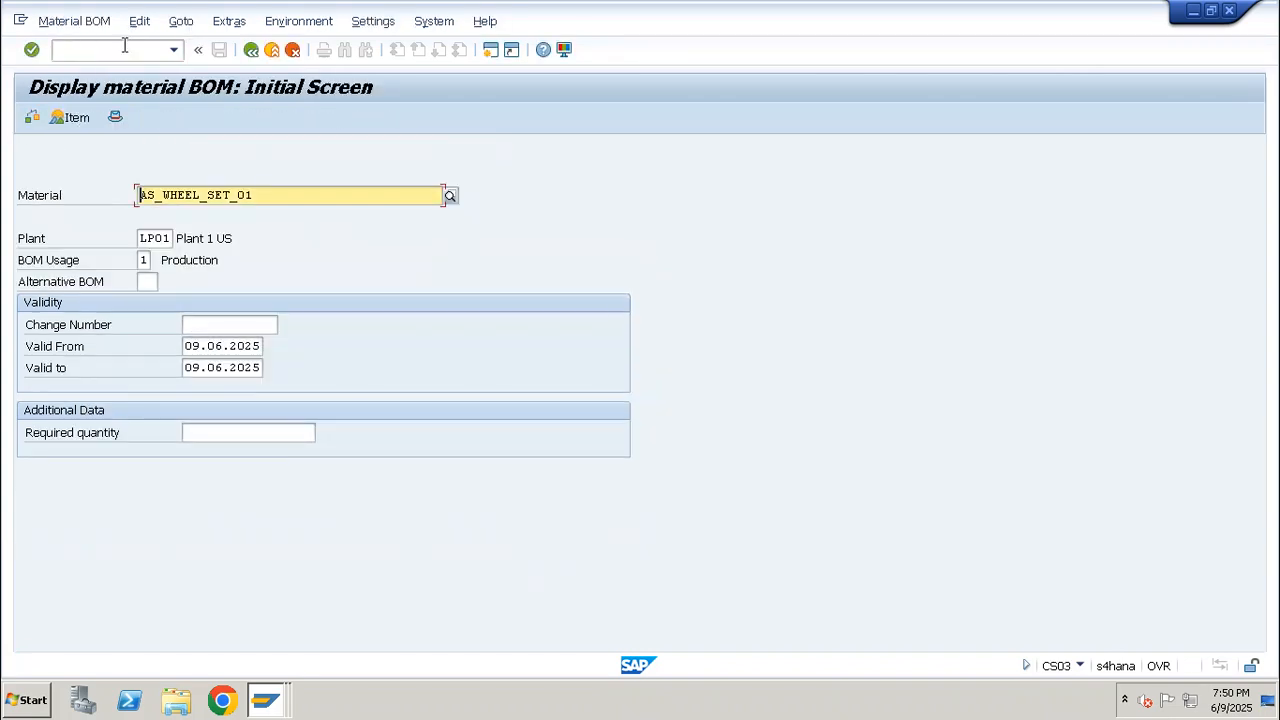
{"action": "key", "text": "Return"}
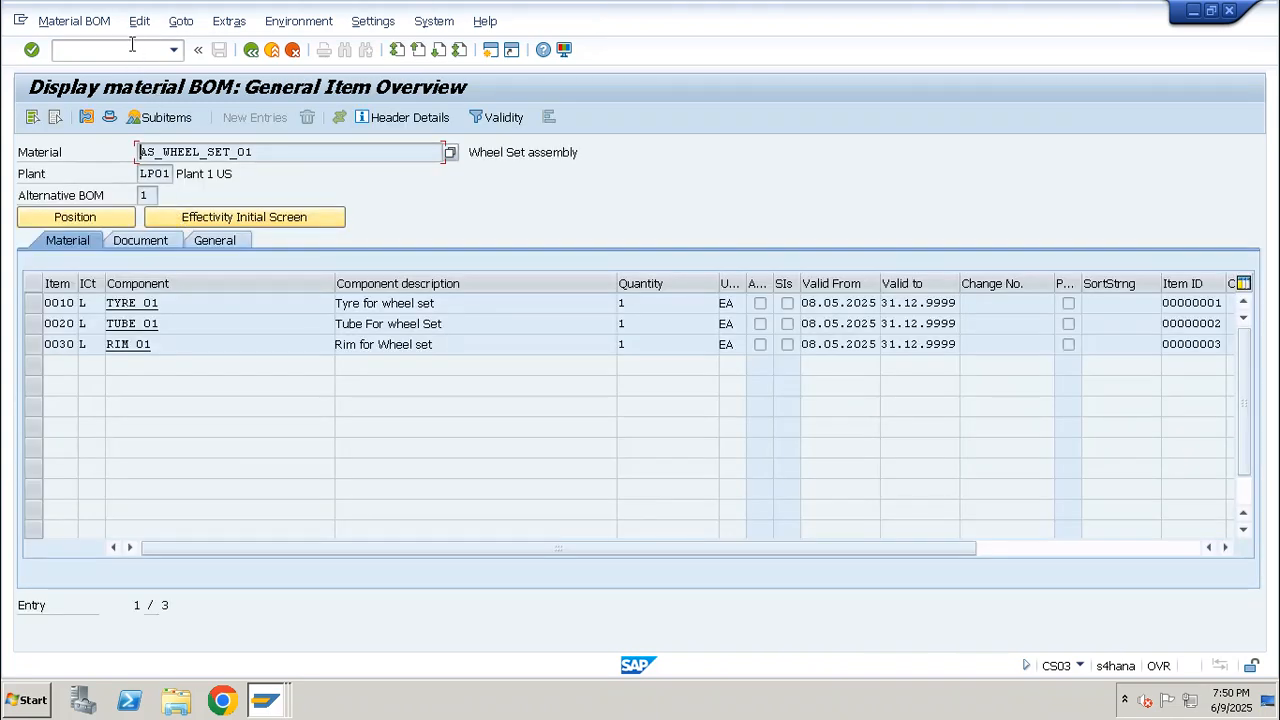
Return to the BOM display (CS03) and show the component list of AS_CYCLE_01
{"action": "left_click", "coordinate": [133, 50]}
{"action": "type", "text": "/ncs03"}
{"action": "key", "text": "Return"}
{"action": "key", "text": "BackSpace"}
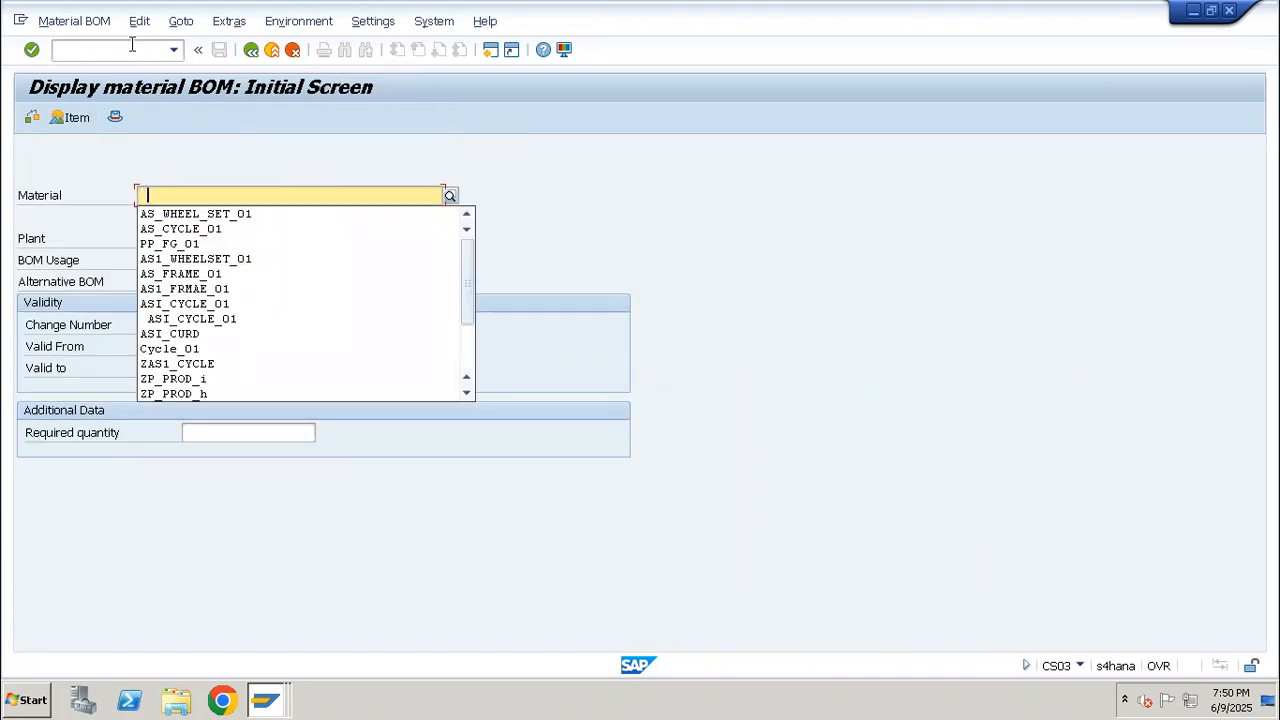
{"action": "key", "text": "Down"}
{"action": "key", "text": "Down"}
{"action": "key", "text": "Return"}
{"action": "key", "text": "Return"}
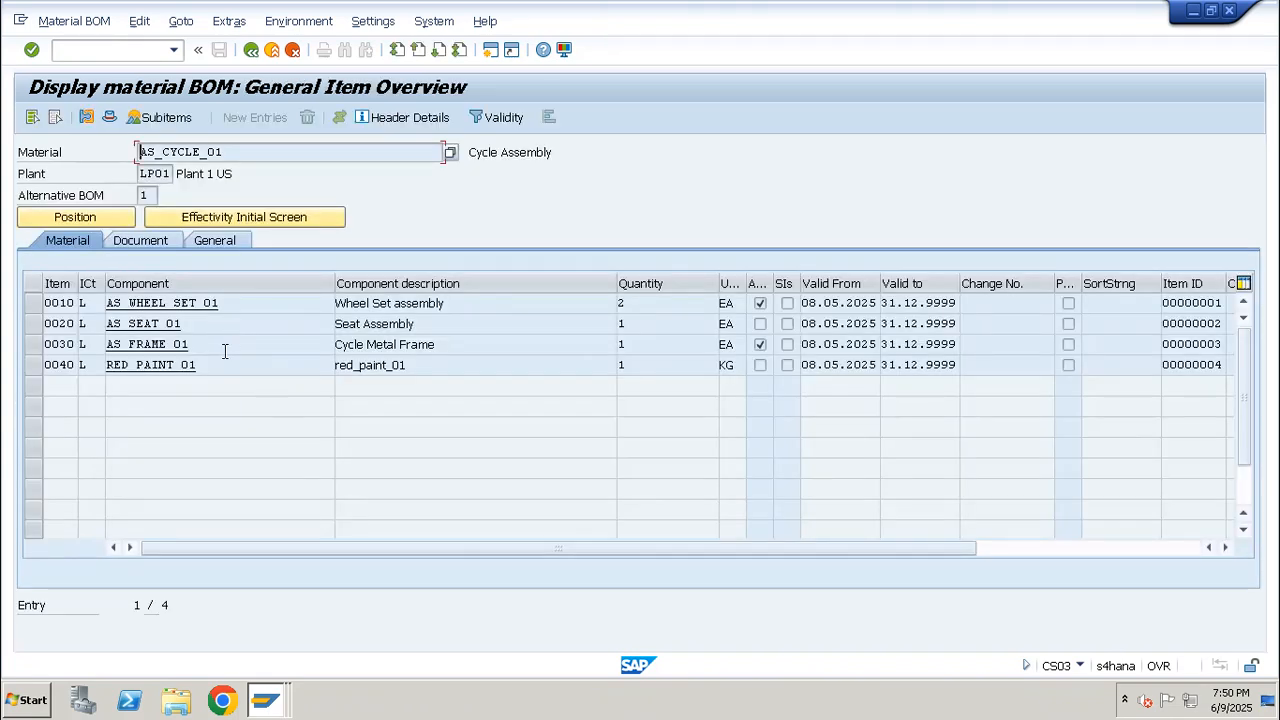
Display the routings of component AS_FRAME_01 in plant LP01 with transaction CA03, leaving the group number empty
{"action": "left_click", "coordinate": [113, 343]}
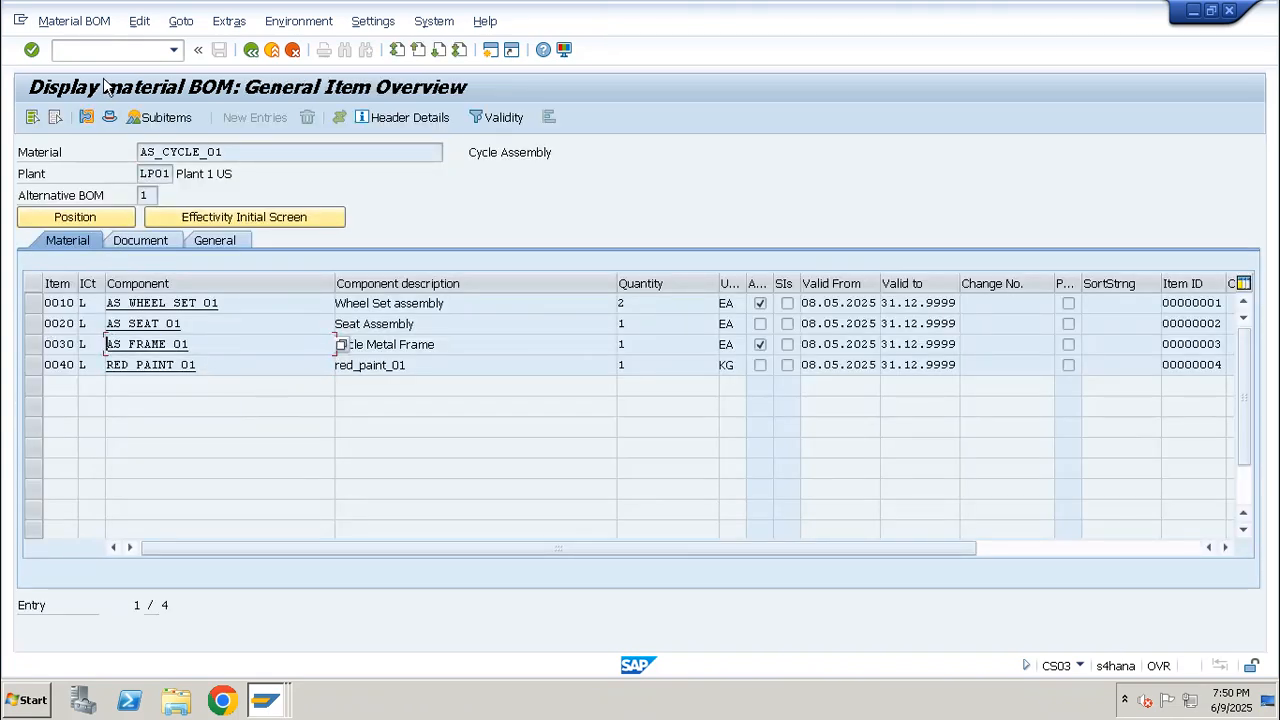
{"action": "left_click", "coordinate": [110, 48]}
{"action": "type", "text": "/nca03"}
{"action": "key", "text": "Return"}
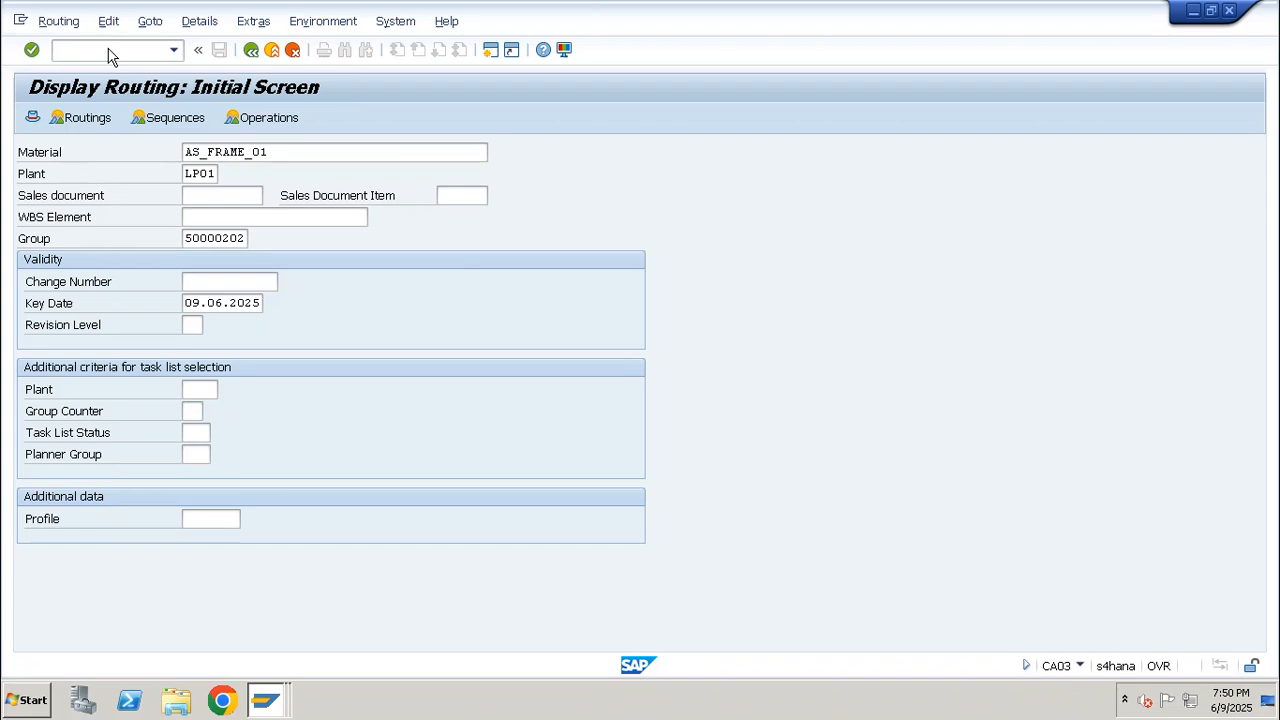
{"action": "key", "text": "Return"}
{"action": "key", "text": "Tab"}
{"action": "key", "text": "Return"}
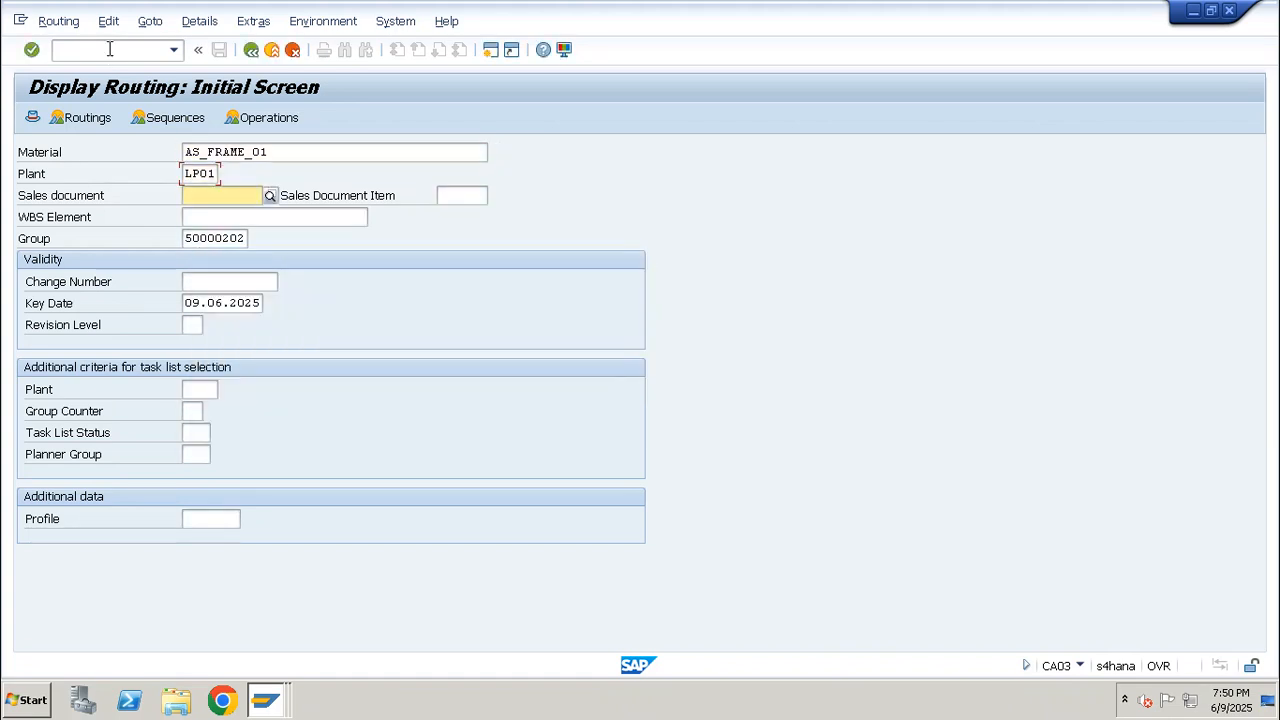
{"action": "key", "text": "ctrl+a"}
{"action": "key", "text": "BackSpace"}
{"action": "key", "text": "Return"}
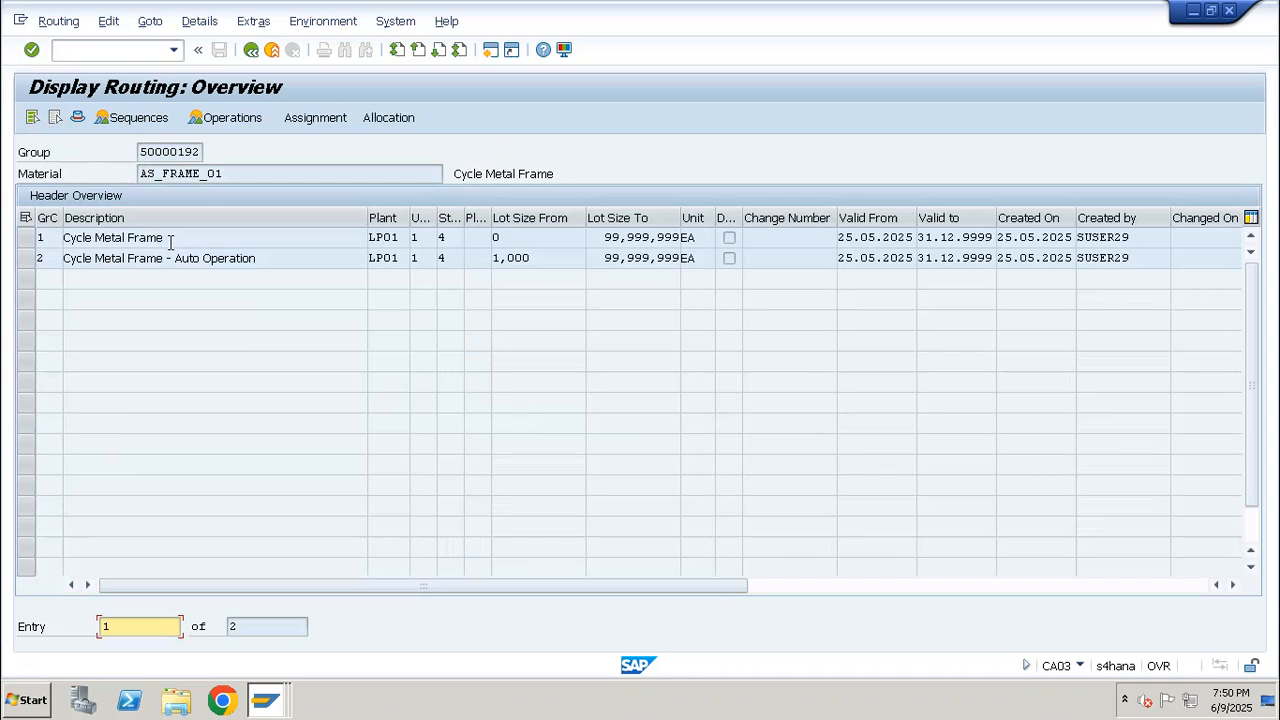
Start a production order for material AS_FRAME_01 in plant LP01 with order type YBW1, using transaction CO01
{"action": "left_click", "coordinate": [198, 174]}
{"action": "key", "text": "ctrl+a"}
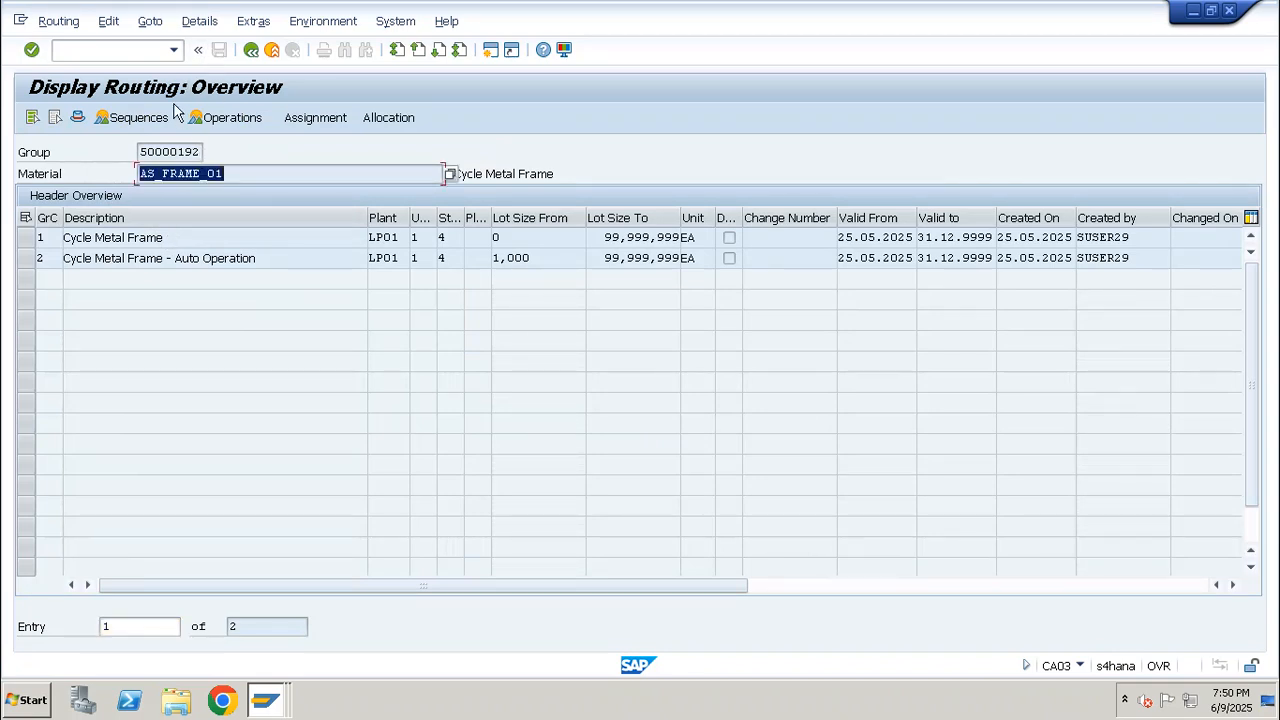
{"action": "key", "text": "ctrl+c"}
{"action": "left_click", "coordinate": [137, 49]}
{"action": "type", "text": "/nco01"}
{"action": "key", "text": "Return"}
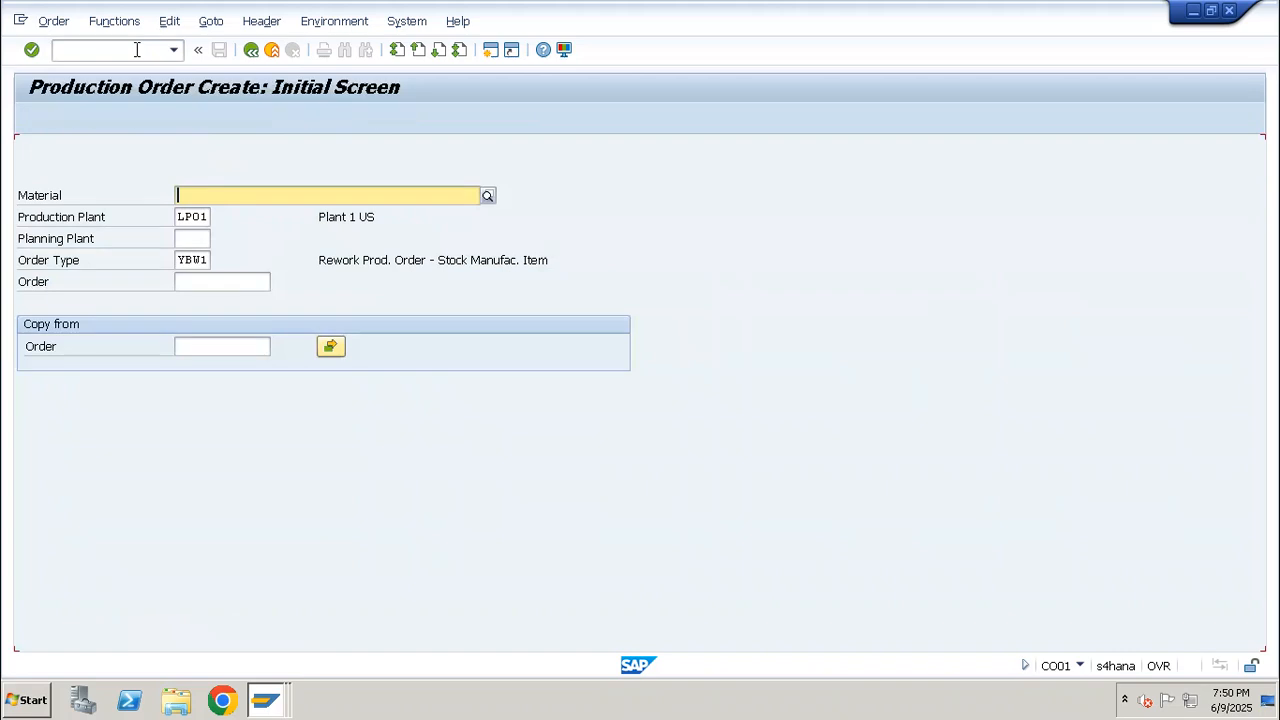
{"action": "key", "text": "ctrl+v"}
{"action": "key", "text": "Return"}
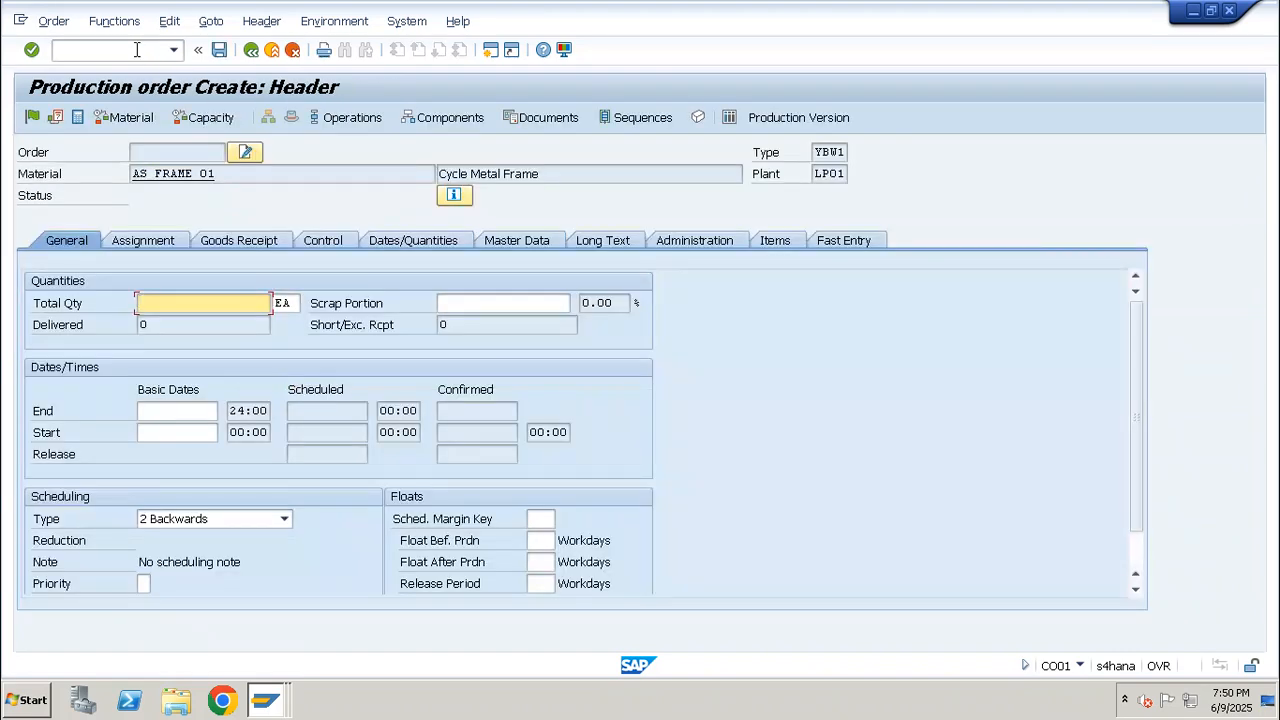
{"action": "left_click", "coordinate": [137, 49]}
{"action": "type", "text": "/nco01"}
{"action": "key", "text": "Return"}
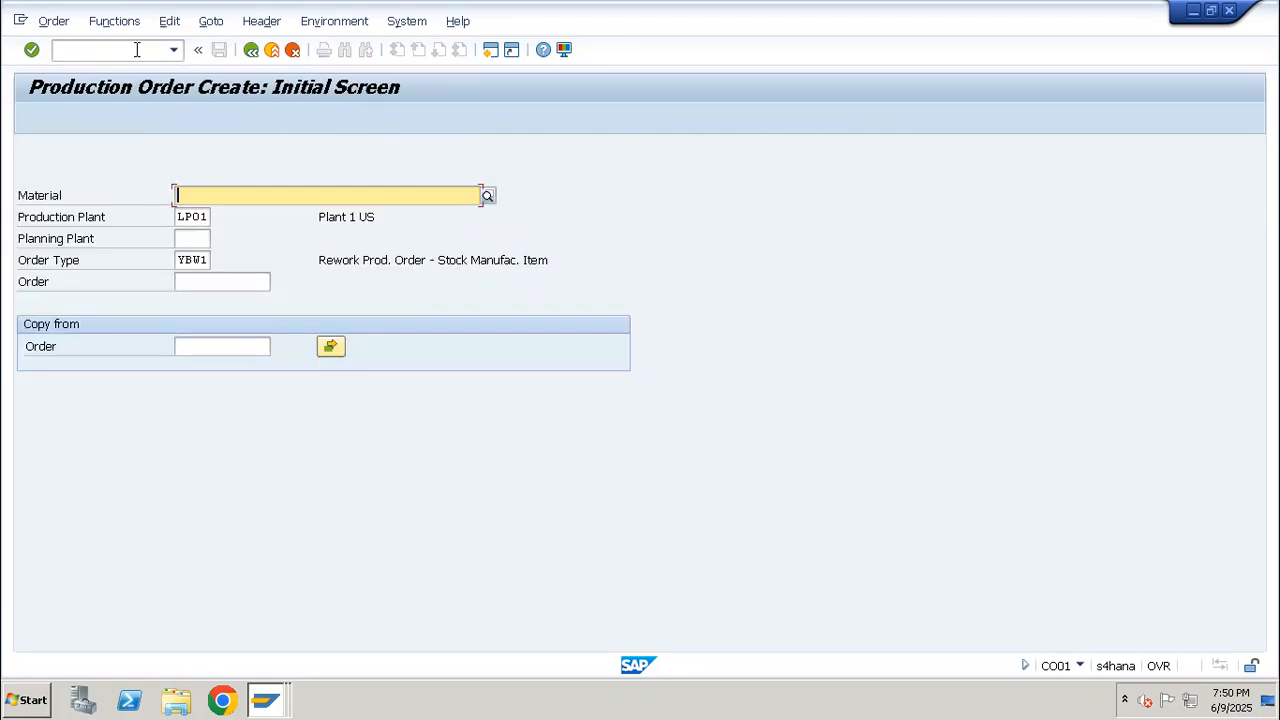
{"action": "key", "text": "ctrl+v"}
{"action": "key", "text": "Tab"}
{"action": "key", "text": "Tab"}
{"action": "key", "text": "Tab"}
Open the routing overview of AS_FRAME_01 for changing with transaction CA02
{"action": "left_click", "coordinate": [137, 49]}
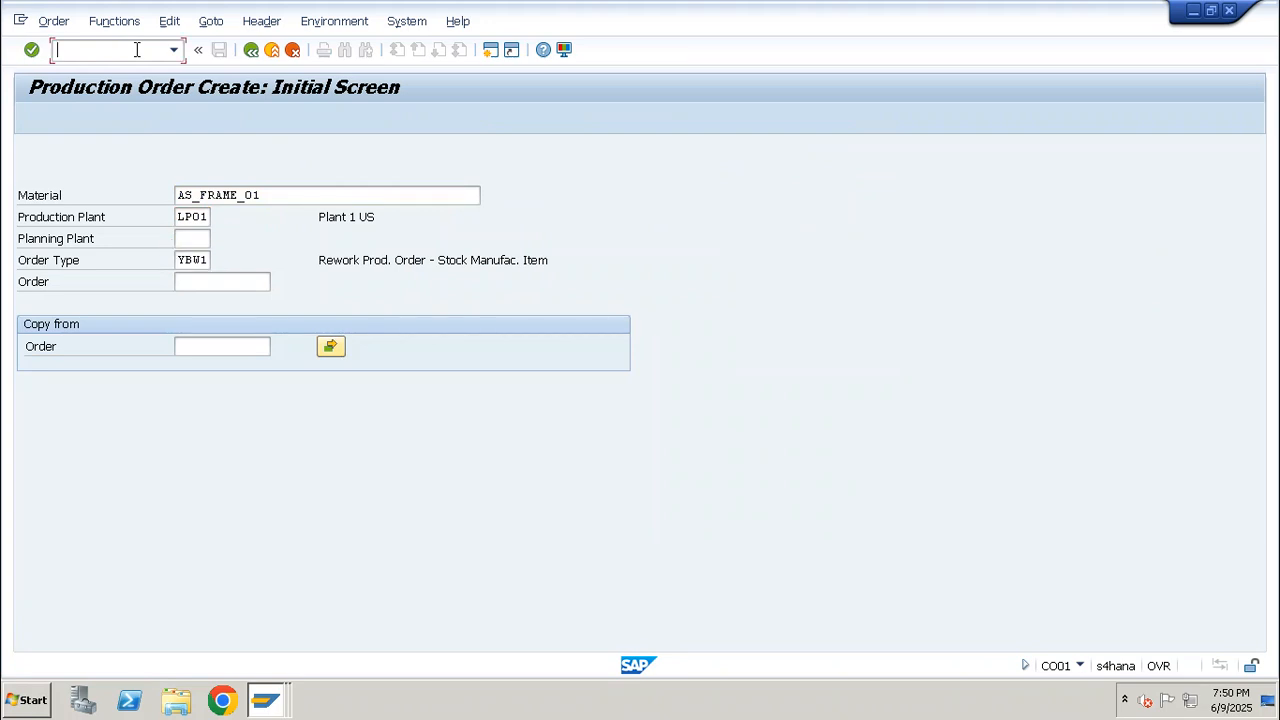
{"action": "type", "text": "/nca02"}
{"action": "key", "text": "Return"}
{"action": "key", "text": "Return"}
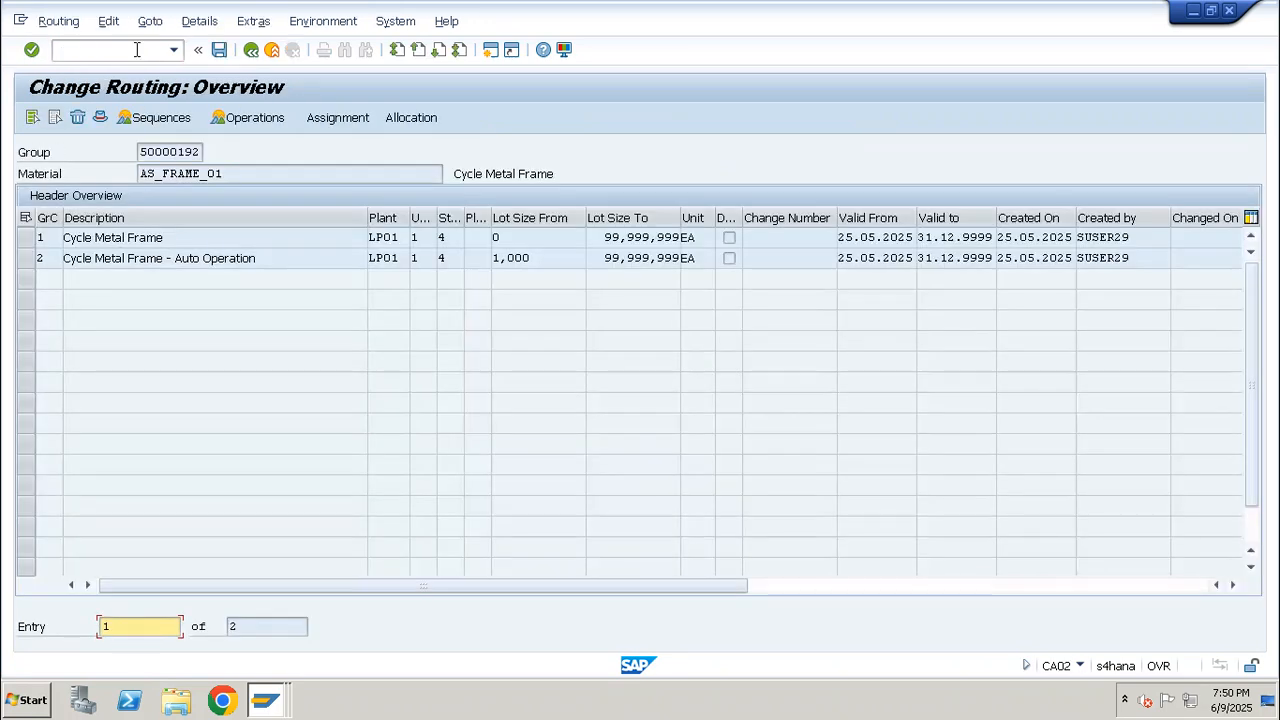
Display the operations of the first Cycle Metal Frame routing, then return to the routing overview
{"action": "double_click", "coordinate": [165, 237]}
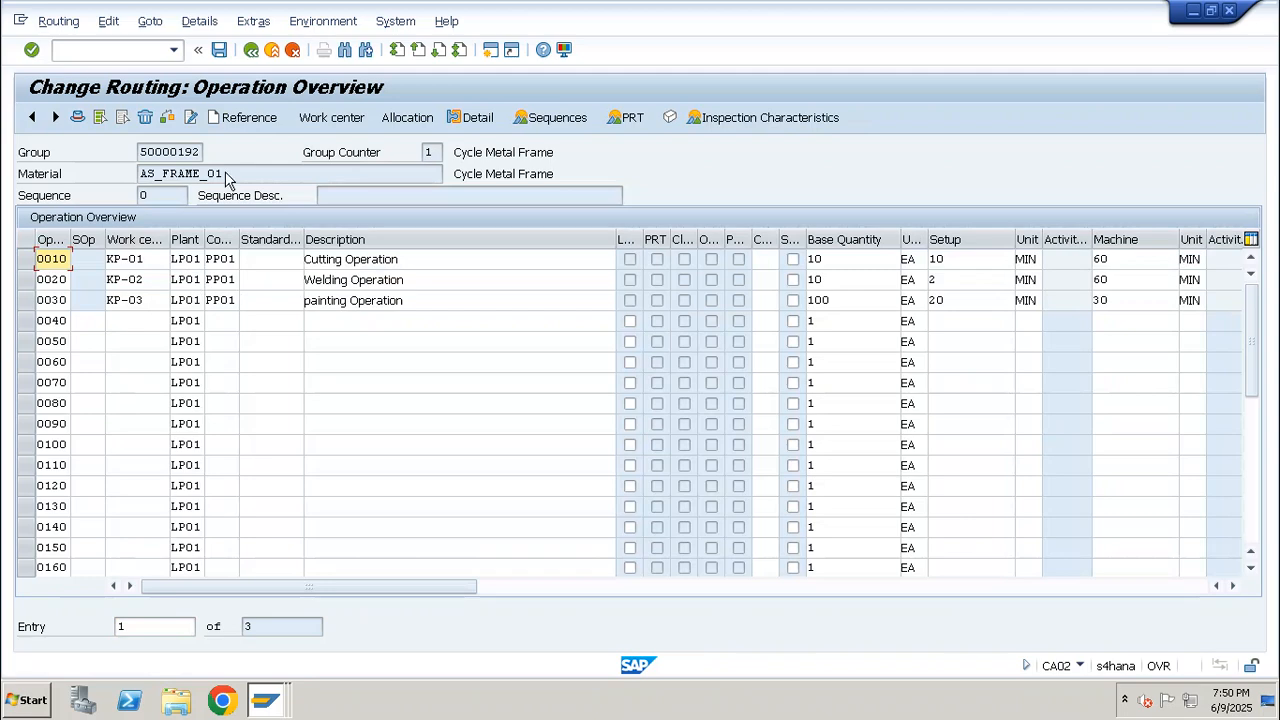
{"action": "key", "text": "F3"}
{"action": "key", "text": "F3"}
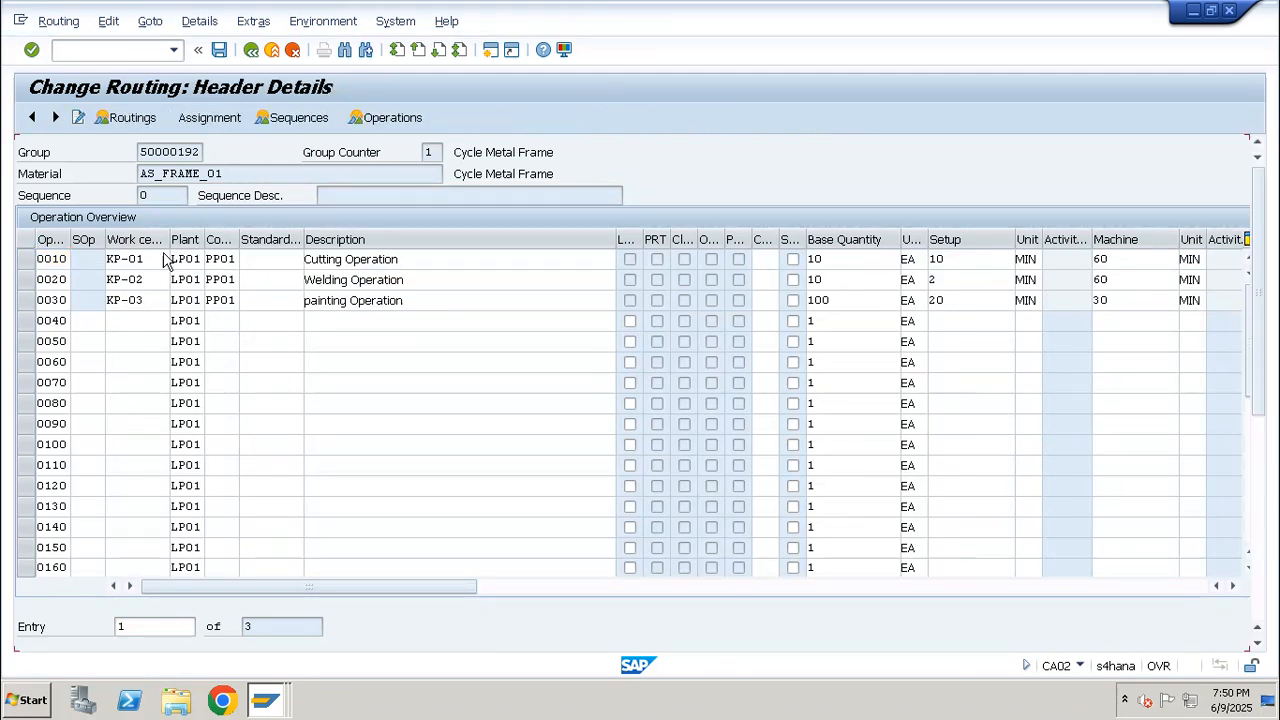
Set the control key of operation 0010 in the Cycle Metal Frame - Auto Operation routing to PP03 and save the routing
{"action": "double_click", "coordinate": [215, 262]}
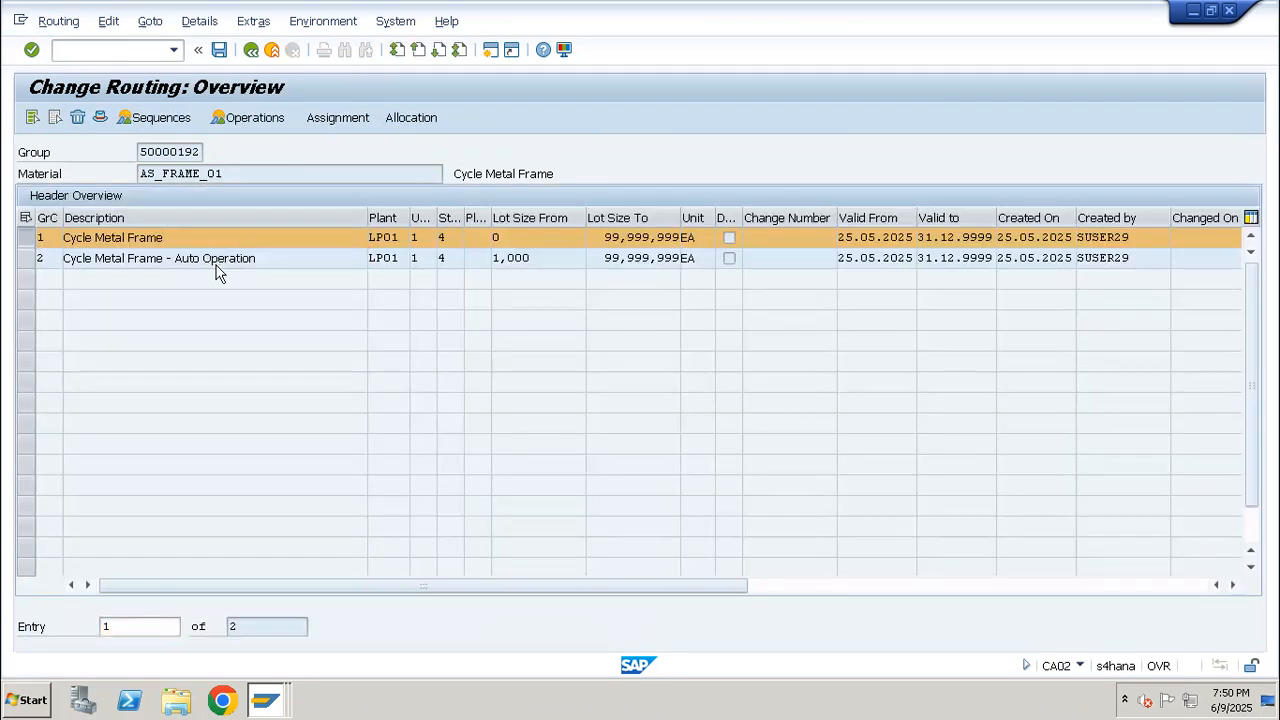
{"action": "double_click", "coordinate": [220, 259]}
{"action": "type", "text": "PP03"}
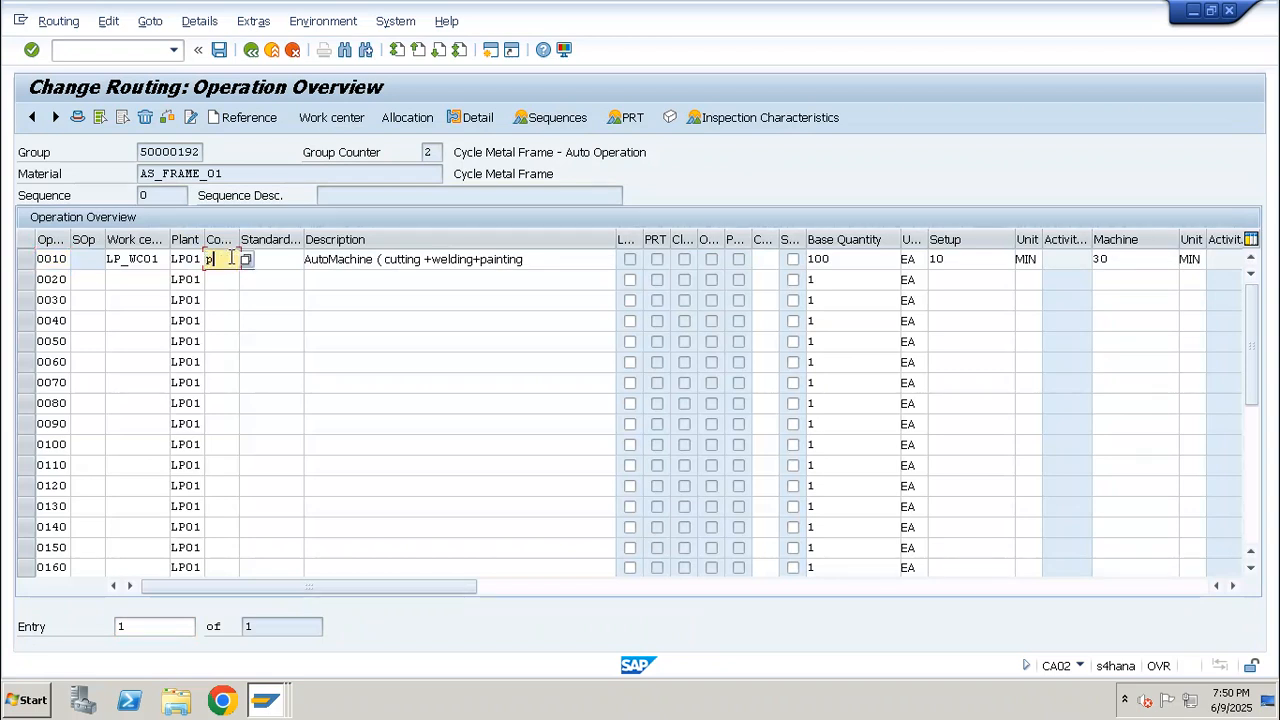
{"action": "key", "text": "ctrl+s"}
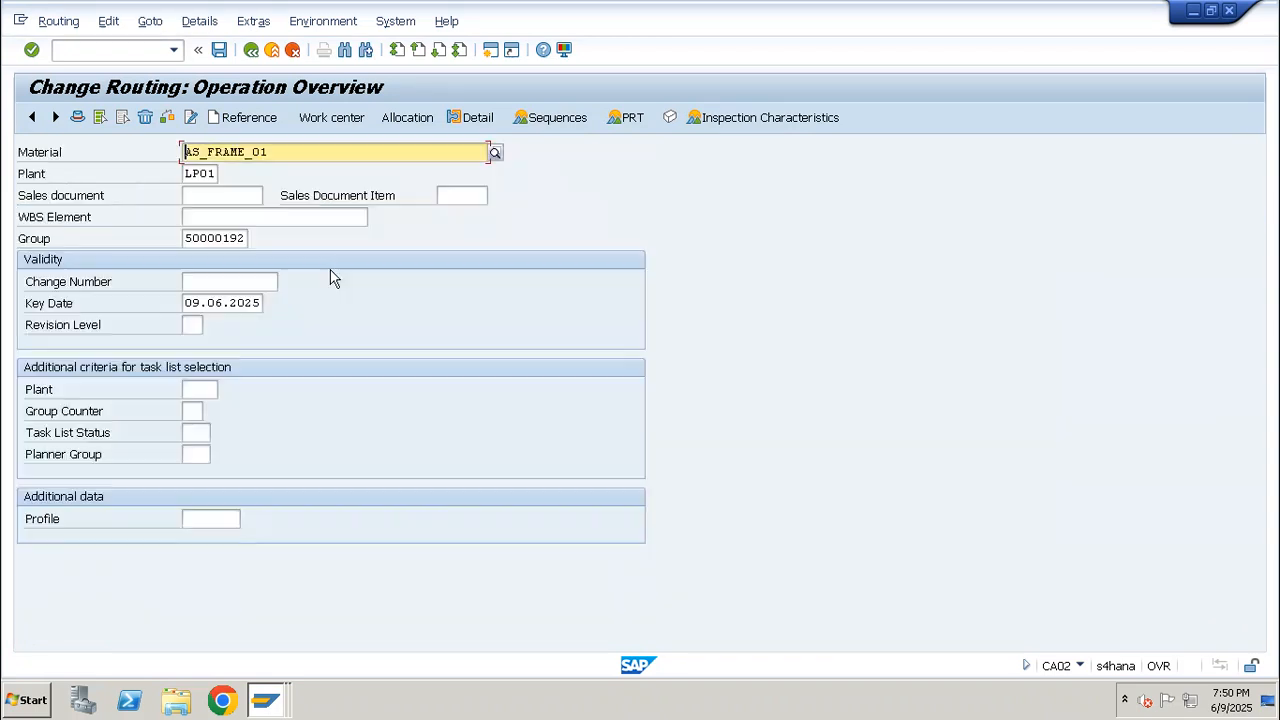
{"action": "left_click", "coordinate": [138, 58]}
{"action": "type", "text": "/nco01"}
{"action": "key", "text": "Return"}
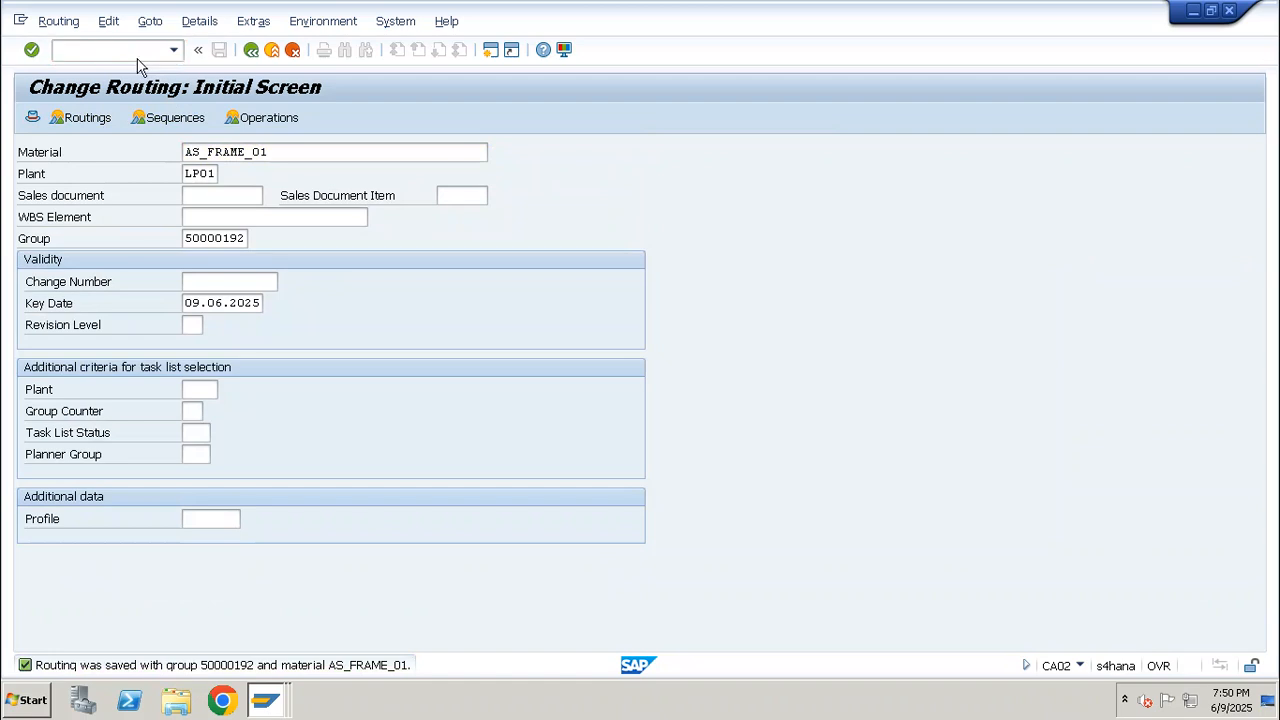
{"action": "key", "text": "Down"}
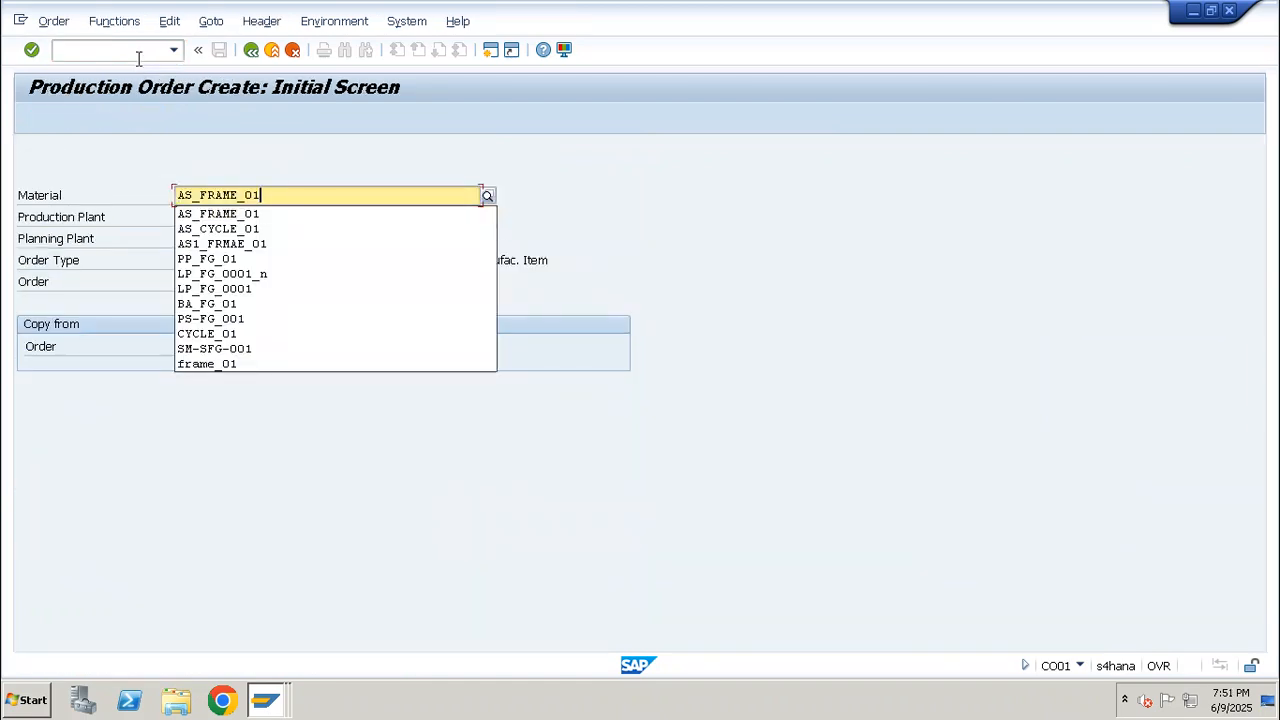
{"action": "key", "text": "Return"}
Restart transaction CO01 and start a production order for AS_FRAME_01 in plant LP01 with order type PP01
{"action": "left_click", "coordinate": [139, 57]}
{"action": "type", "text": "/n"}
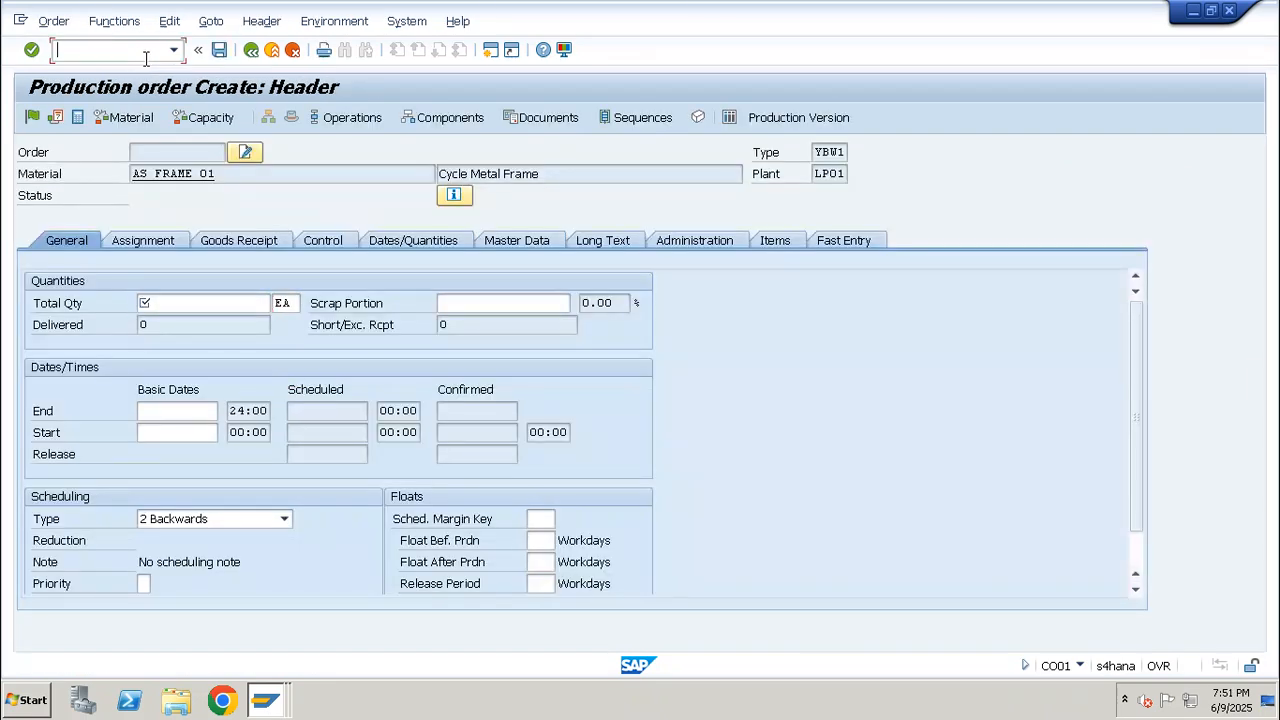
{"action": "type", "text": "co01"}
{"action": "key", "text": "Return"}
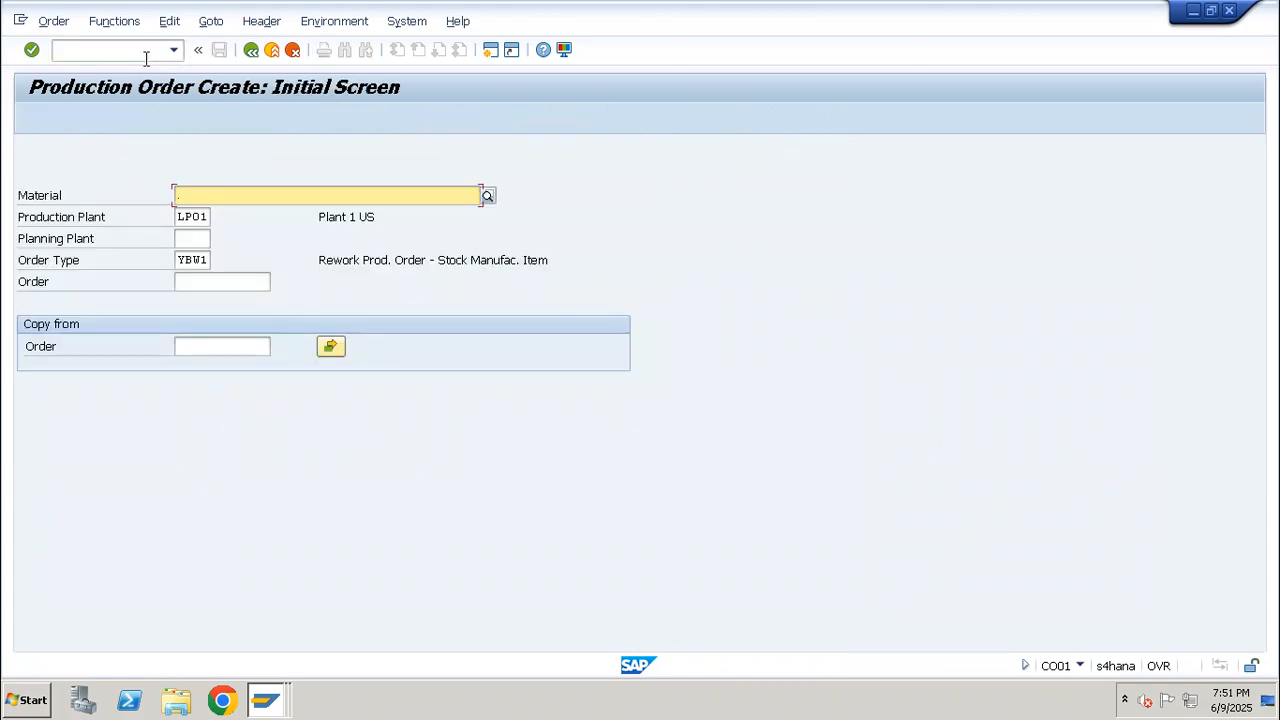
{"action": "key", "text": "ctrl+v"}
{"action": "key", "text": "Tab"}
{"action": "key", "text": "Tab"}
{"action": "key", "text": "Tab"}
{"action": "type", "text": "pp01"}
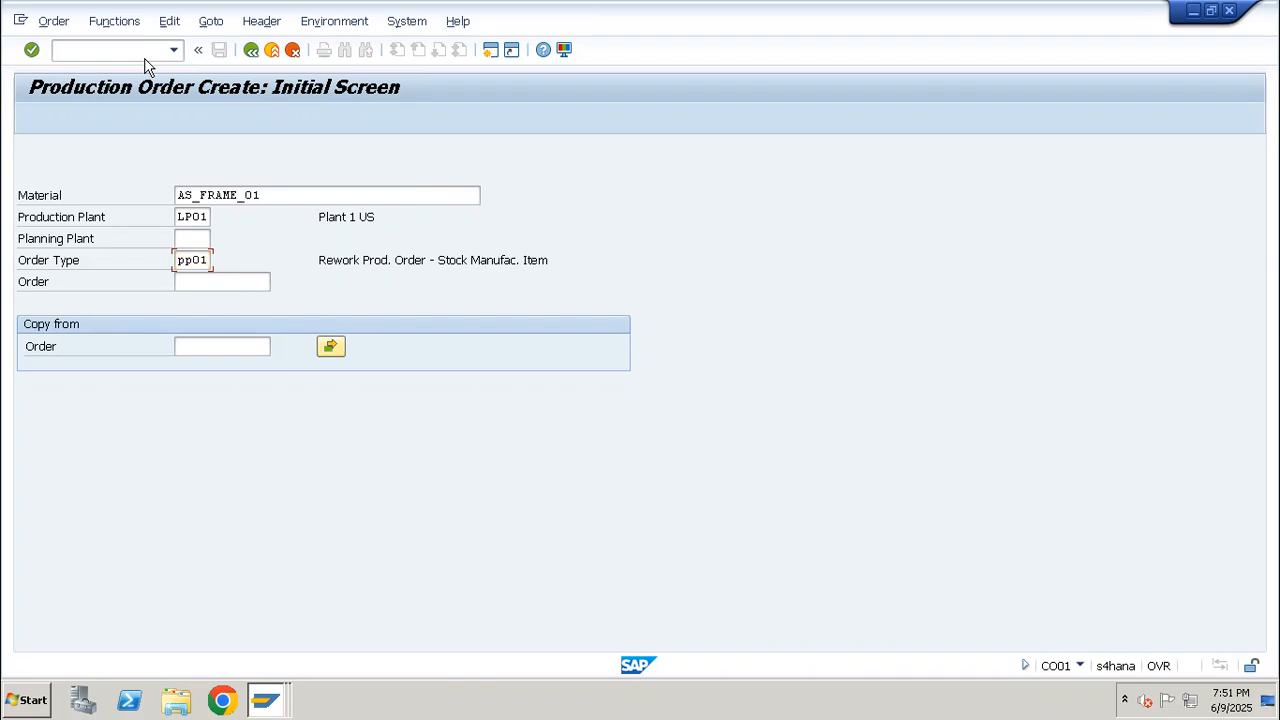
{"action": "key", "text": "Return"}
Set the order's total quantity to 10, the scheduling type to Current date and the profit center to SAP-DUMMY
{"action": "type", "text": "10"}
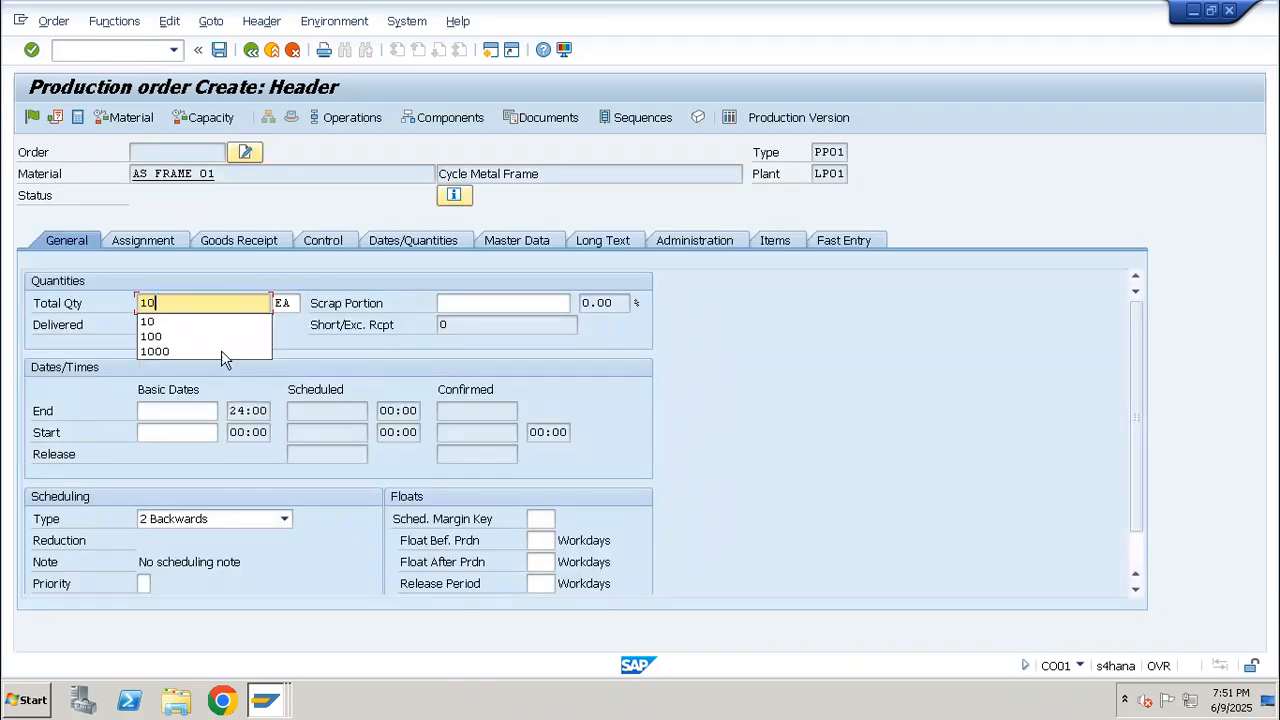
{"action": "left_click", "coordinate": [238, 519]}
{"action": "left_click", "coordinate": [215, 583]}
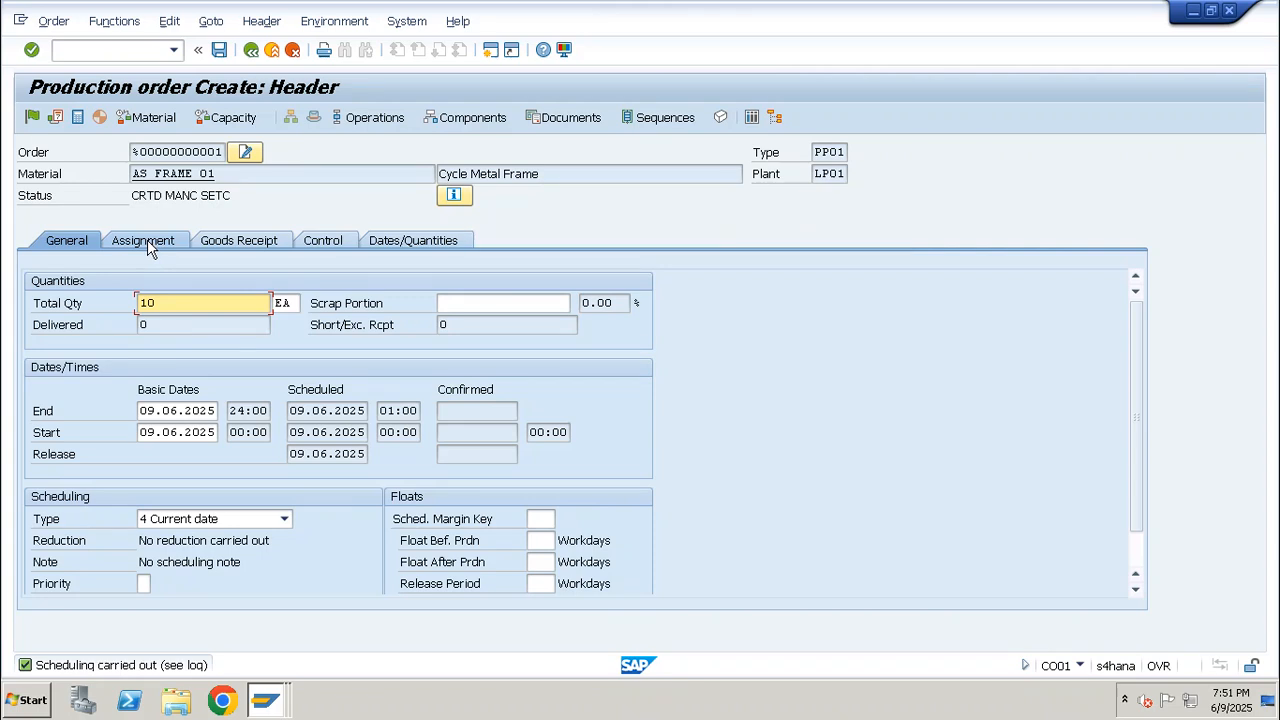
{"action": "left_click", "coordinate": [147, 239]}
{"action": "left_click", "coordinate": [226, 584]}
{"action": "left_click", "coordinate": [226, 601]}
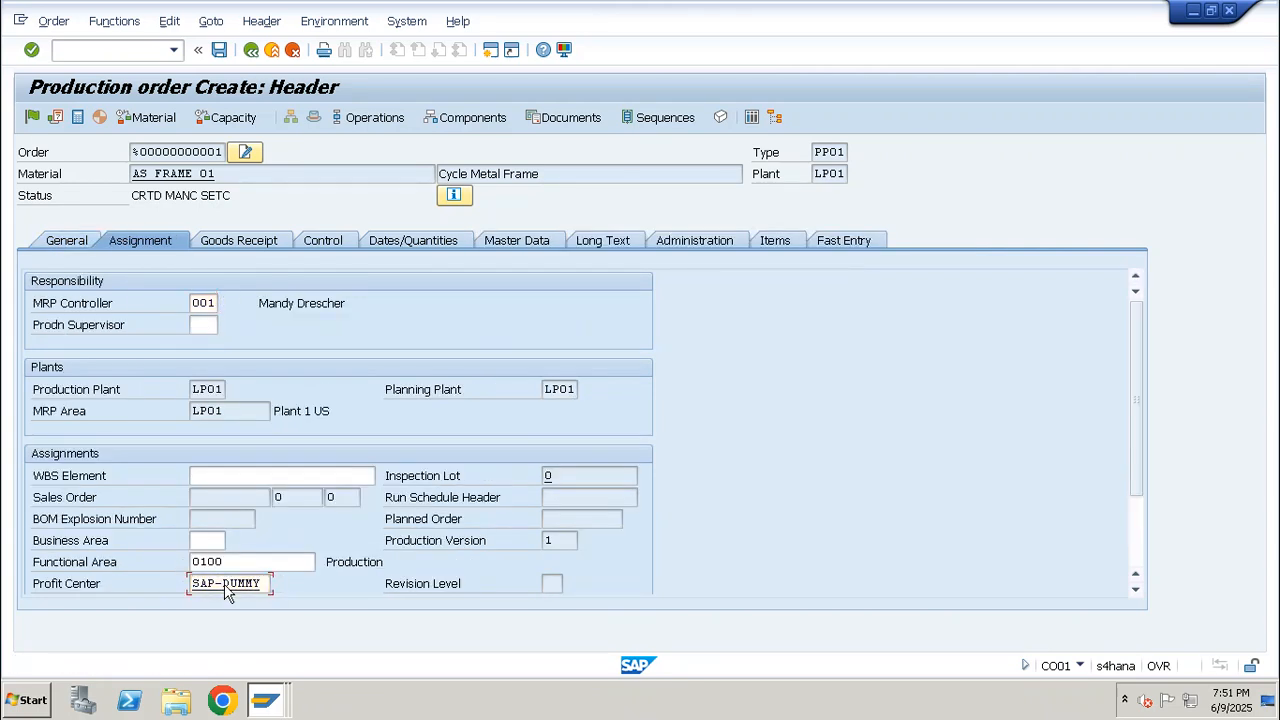
Show the order's component overview and examine the listed component and its requirement quantity
{"action": "left_click", "coordinate": [479, 124]}
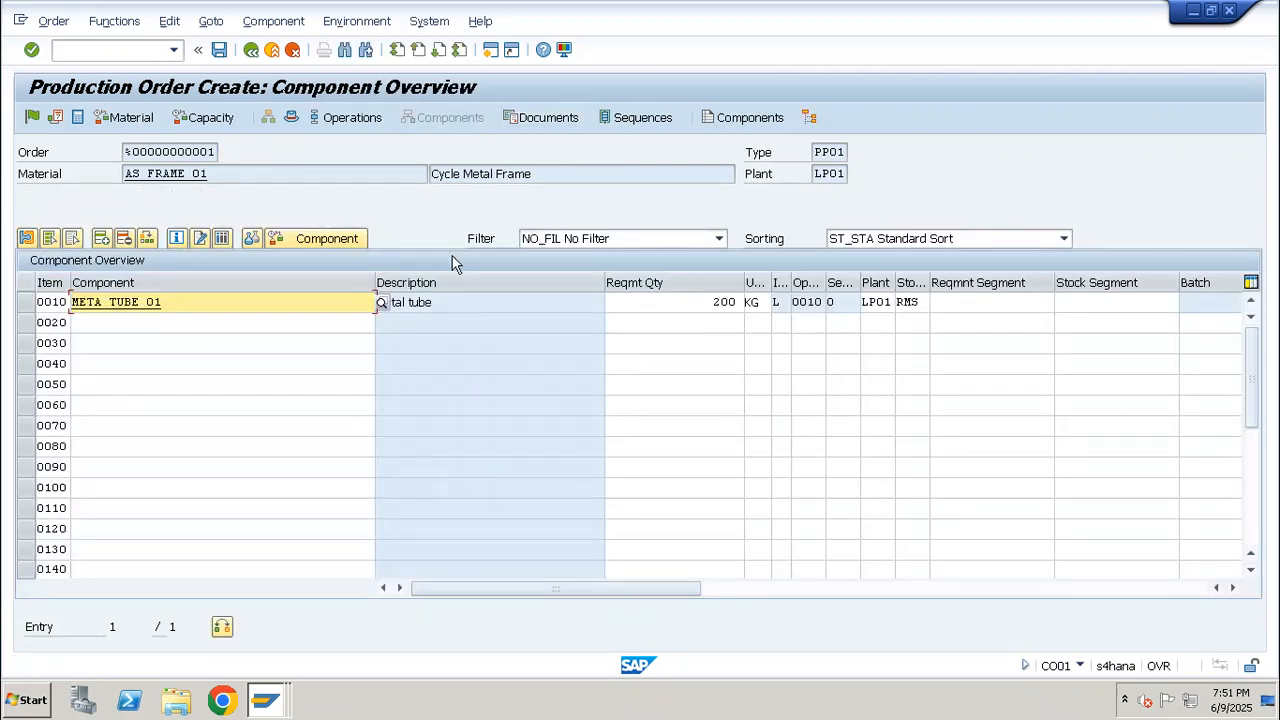
{"action": "left_click_drag", "start_coordinate": [168, 302], "coordinate": [57, 310]}
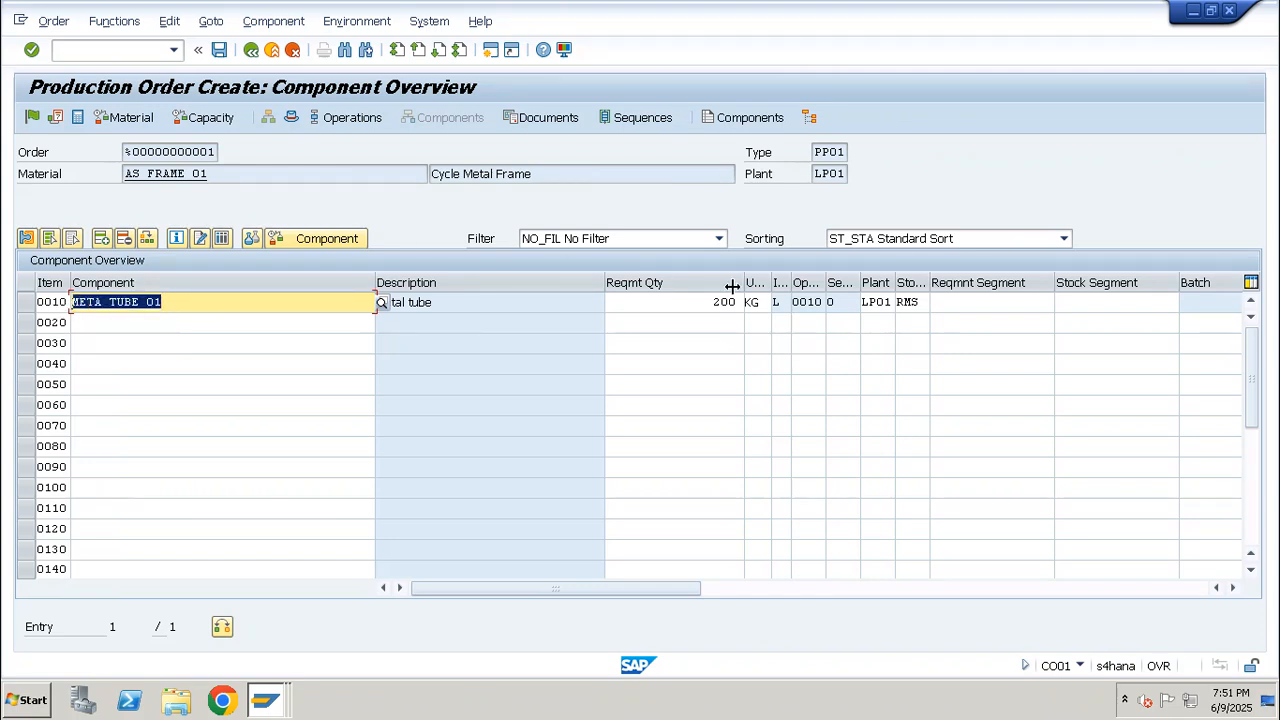
{"action": "left_click_drag", "start_coordinate": [706, 302], "coordinate": [763, 307]}
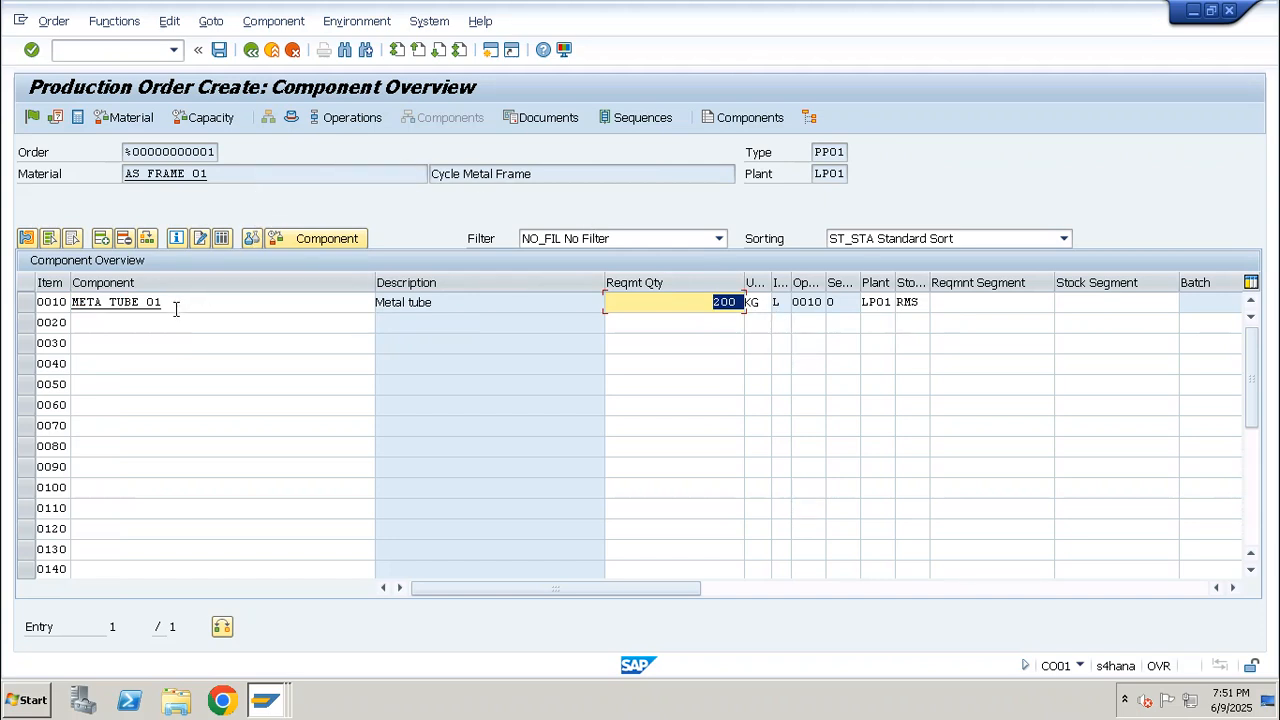
{"action": "left_click_drag", "start_coordinate": [175, 309], "coordinate": [48, 292]}
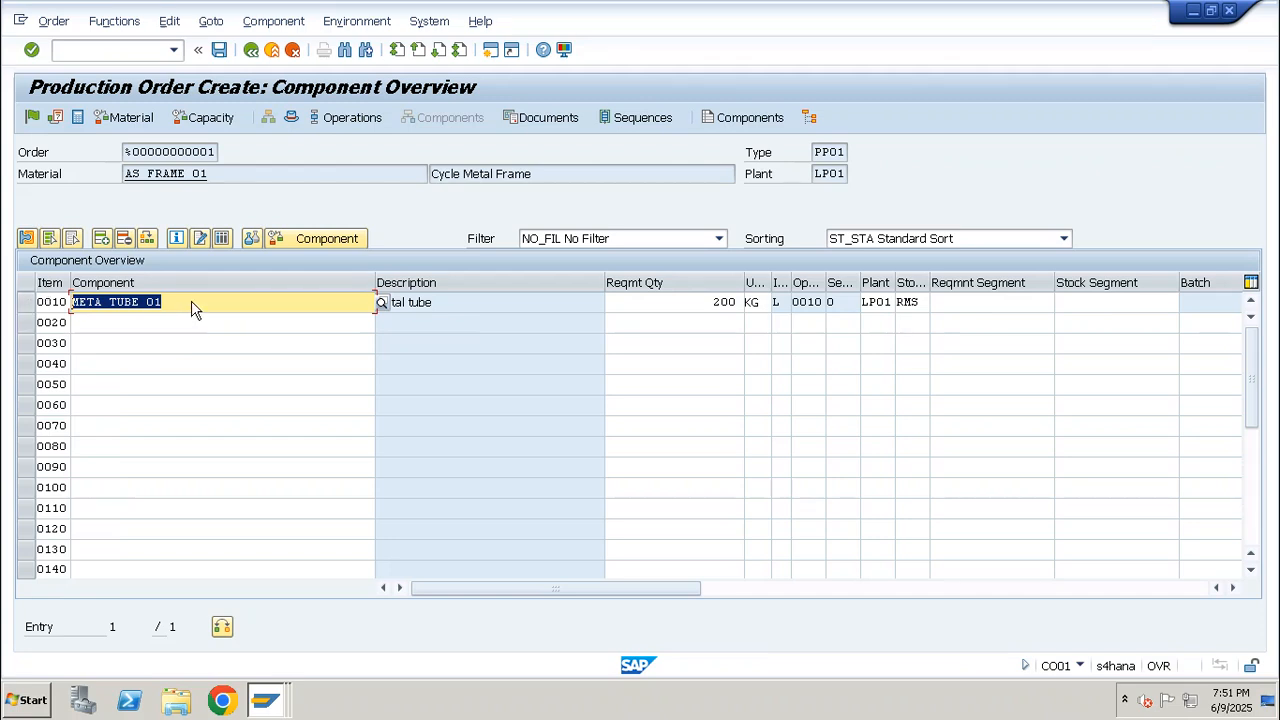
{"action": "left_click_drag", "start_coordinate": [178, 303], "coordinate": [61, 303]}
{"action": "left_click", "coordinate": [239, 321]}
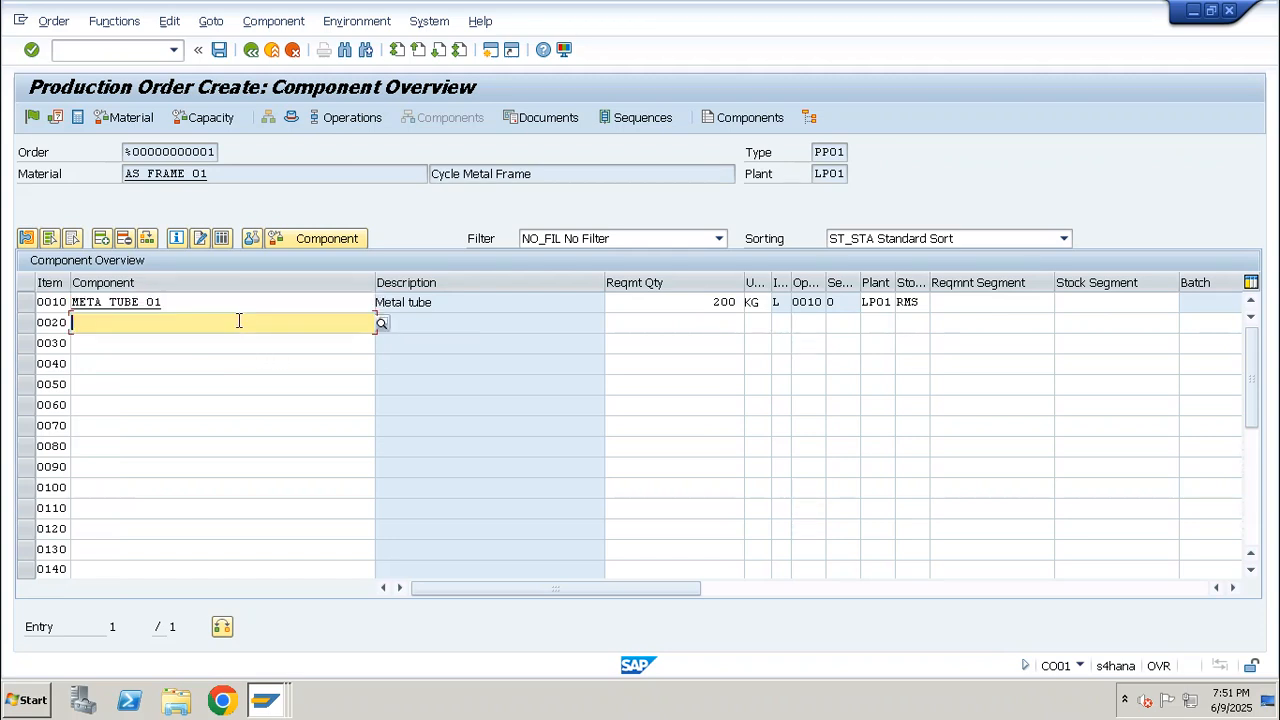
{"action": "left_click", "coordinate": [228, 166]}
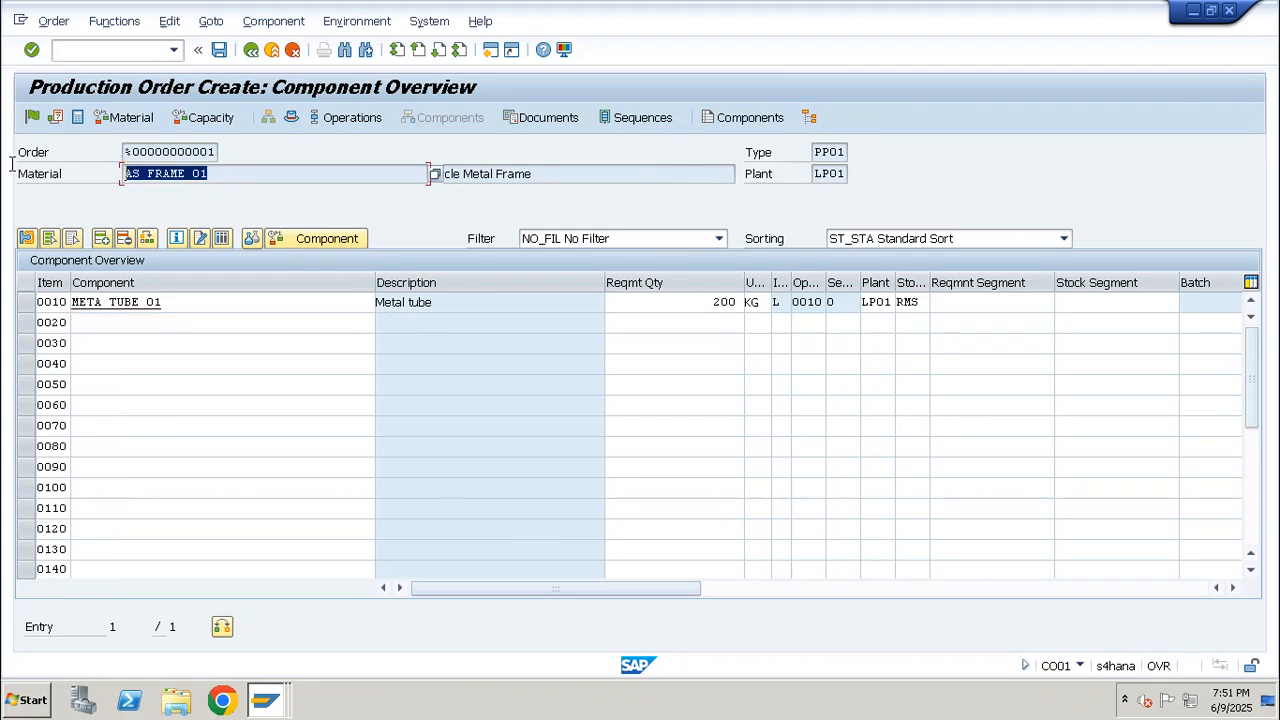
Open the BOM of AS_FRAME_01 with transaction CS02, view the component of alternative 2 and copy its name
{"action": "left_click", "coordinate": [143, 47]}
{"action": "type", "text": "/ncs02"}
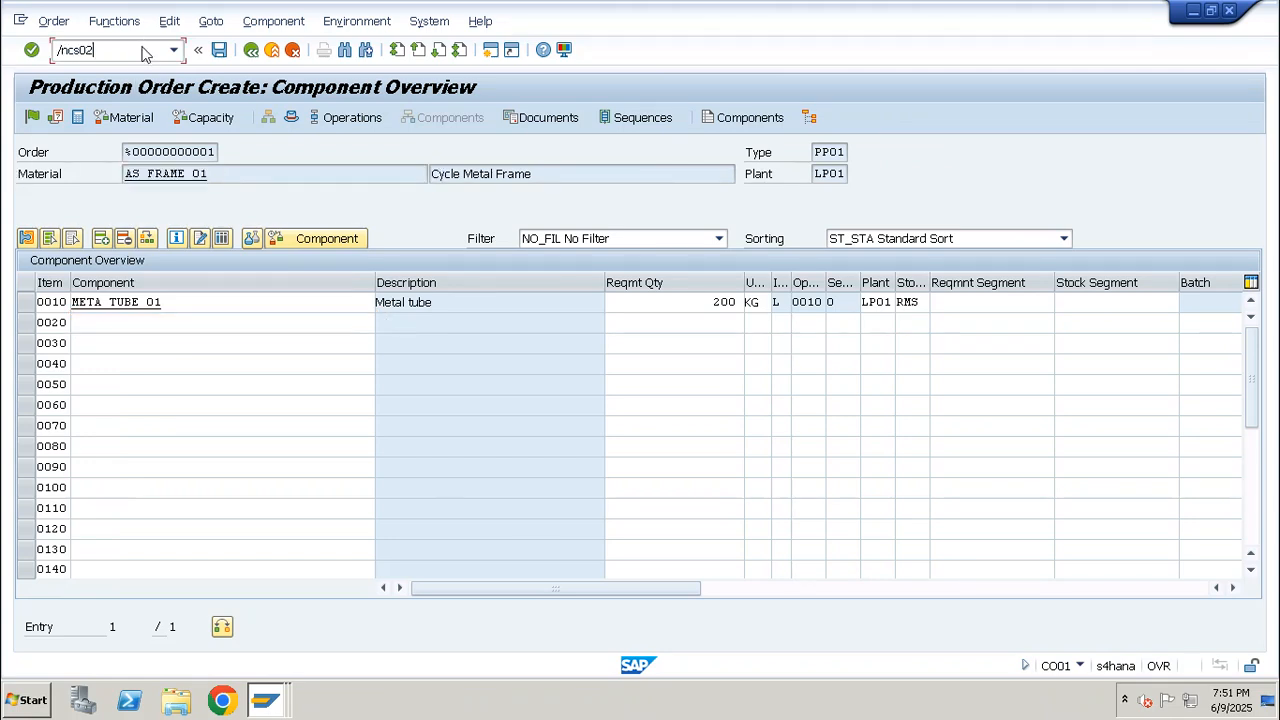
{"action": "key", "text": "Return"}
{"action": "key", "text": "Return"}
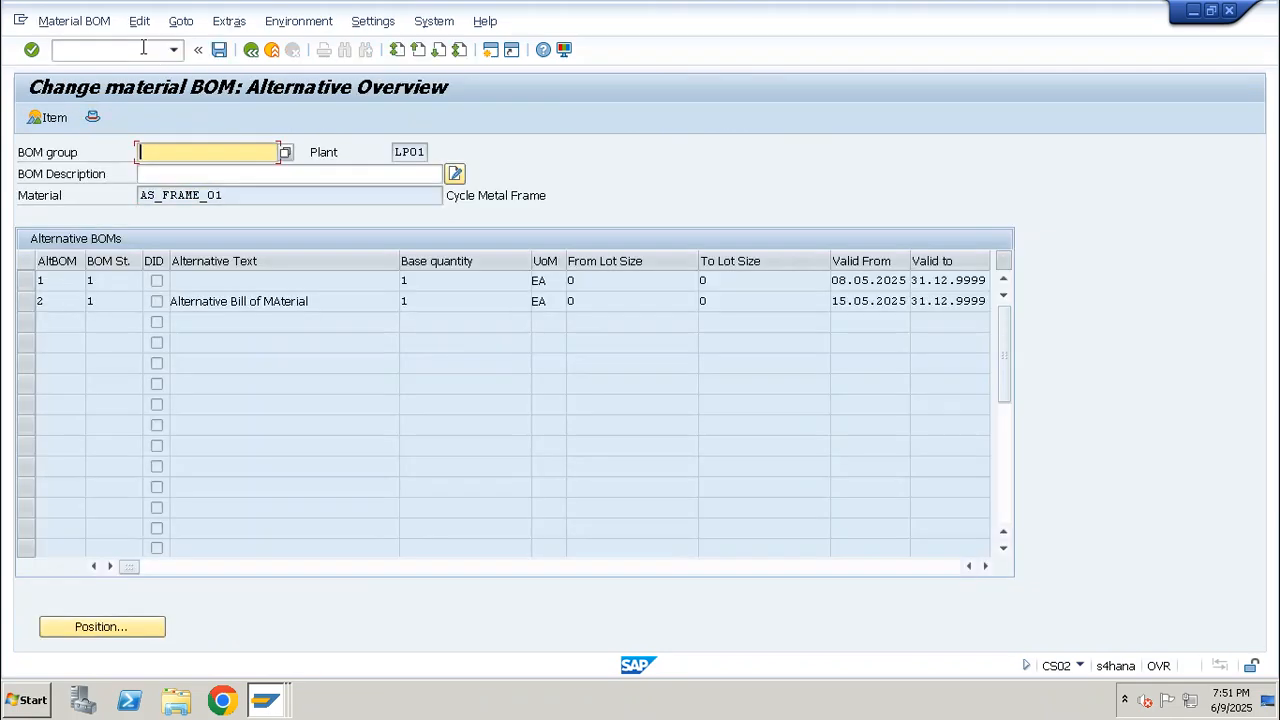
{"action": "double_click", "coordinate": [145, 300]}
{"action": "left_click_drag", "start_coordinate": [264, 303], "coordinate": [5, 307]}
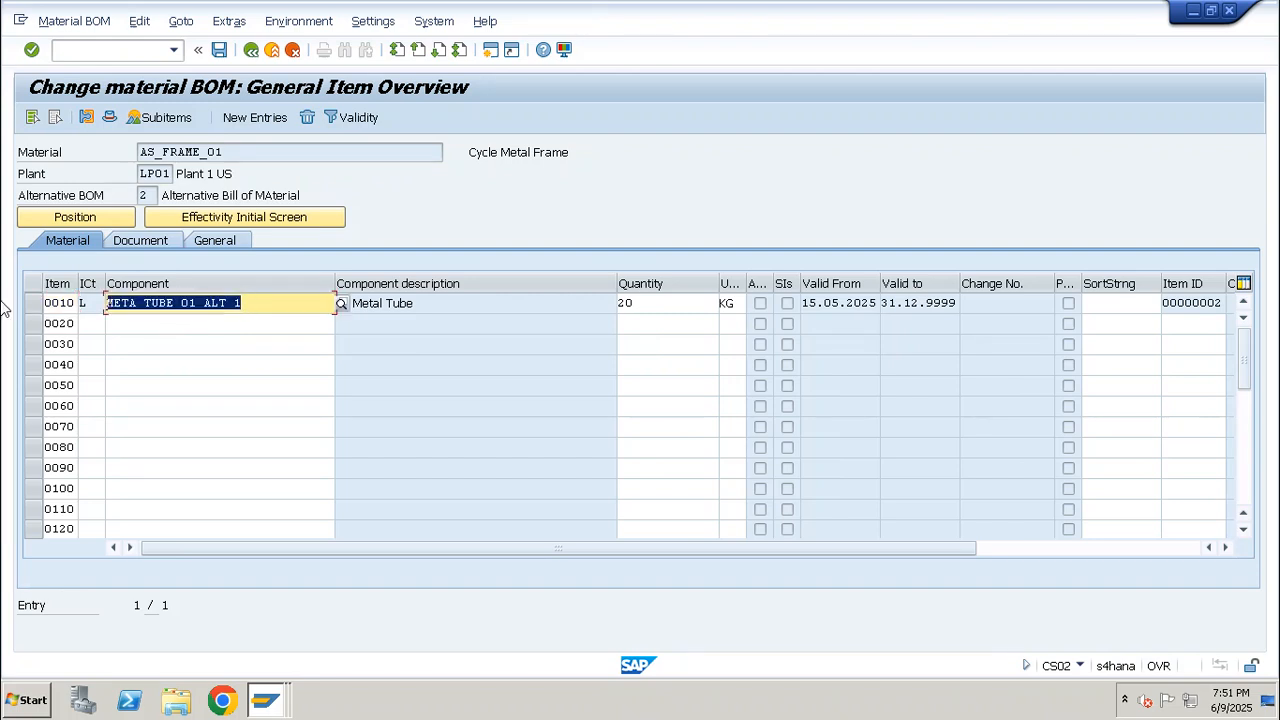
{"action": "key", "text": "ctrl+c"}
{"action": "key", "text": "F3"}
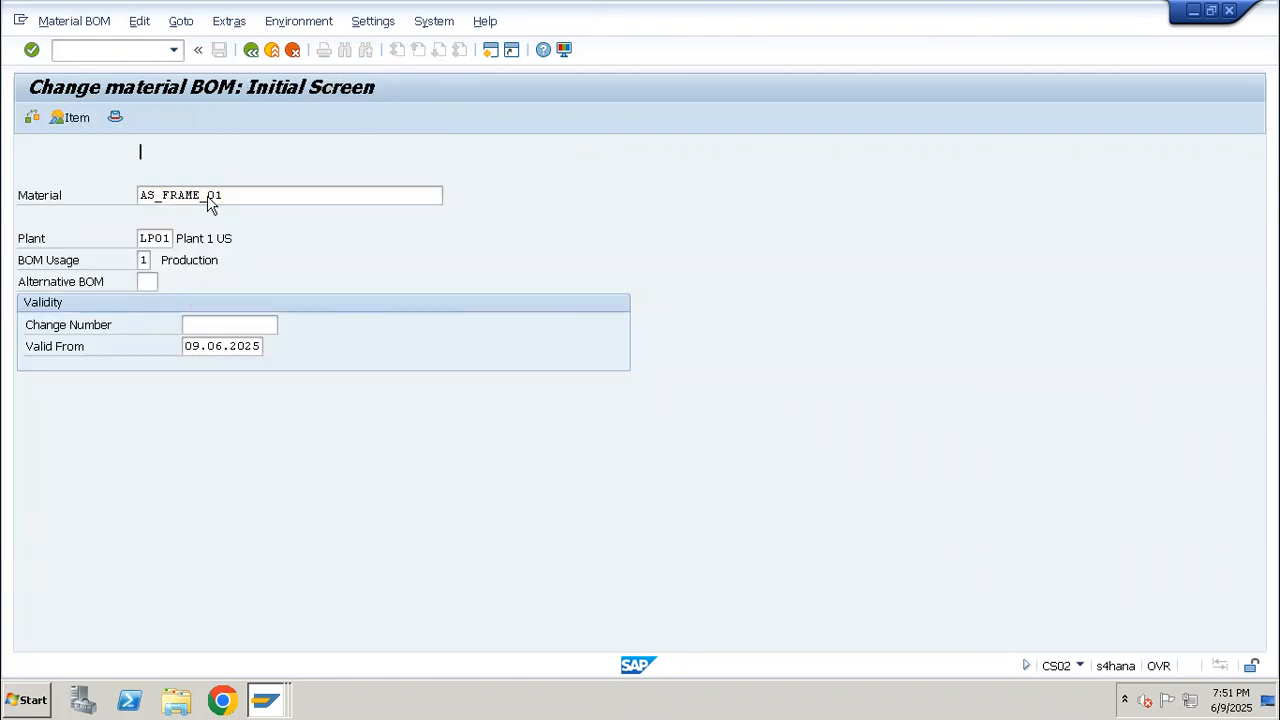
Open alternative 1 of the AS_FRAME_01 BOM and add as1_metal_Scrap as item 0020 with item category L
{"action": "key", "text": "Return"}
{"action": "double_click", "coordinate": [150, 300]}
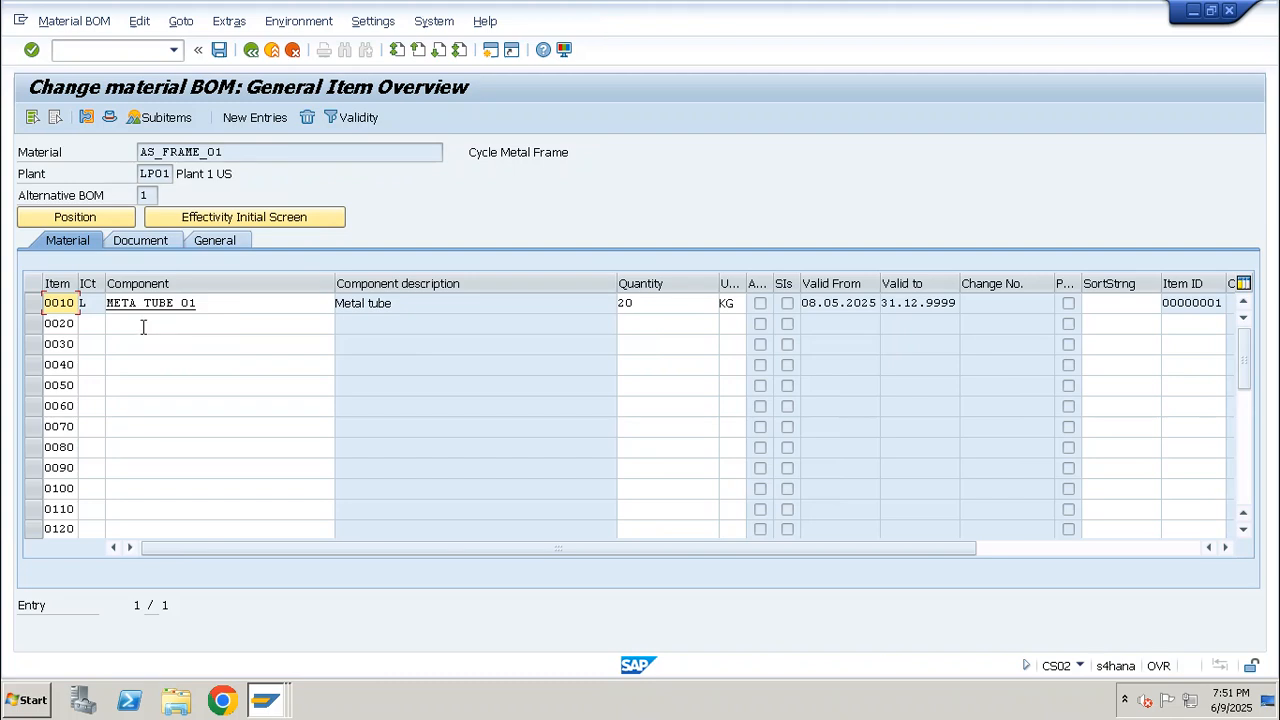
{"action": "left_click", "coordinate": [85, 322]}
{"action": "type", "text": "L"}
{"action": "key", "text": "Tab"}
{"action": "key", "text": "Down"}
{"action": "key", "text": "Down"}
{"action": "key", "text": "Down"}
{"action": "key", "text": "Down"}
{"action": "key", "text": "Down"}
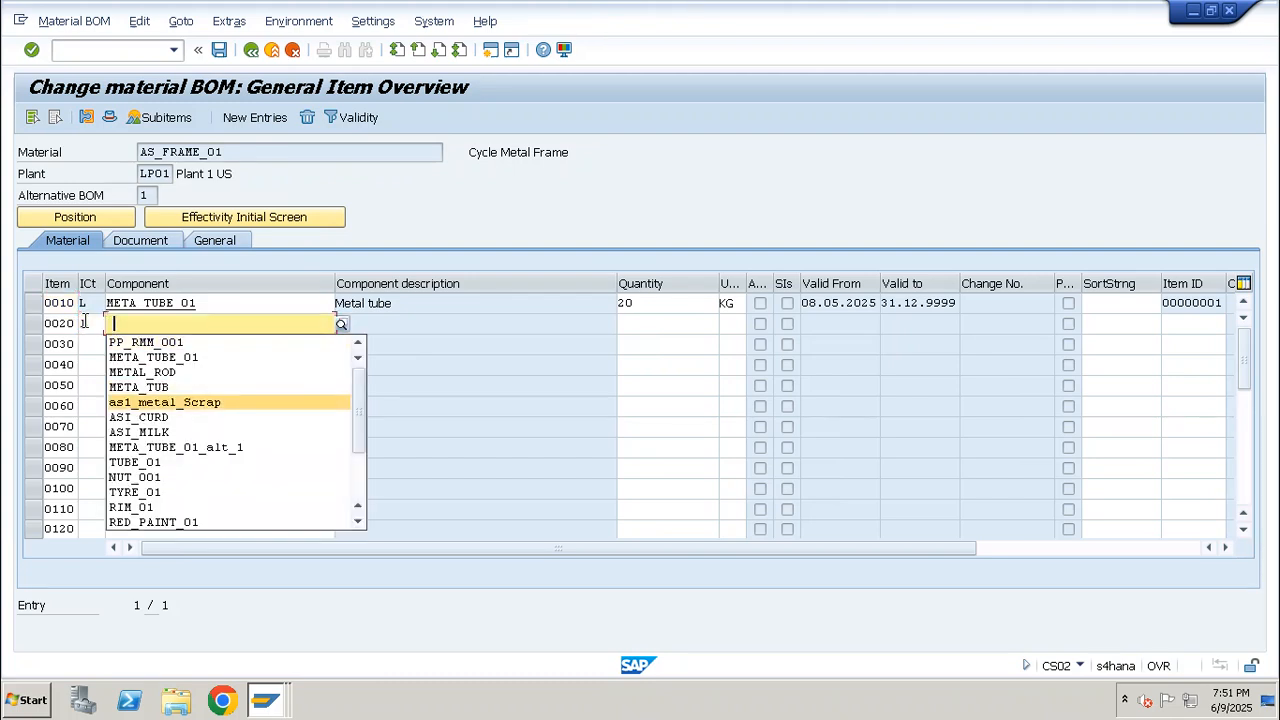
{"action": "key", "text": "Return"}
Set the quantity of the metal scrap item to -1 KG and save the BOM
{"action": "key", "text": "Tab"}
{"action": "type", "text": "-1"}
{"action": "key", "text": "Return"}
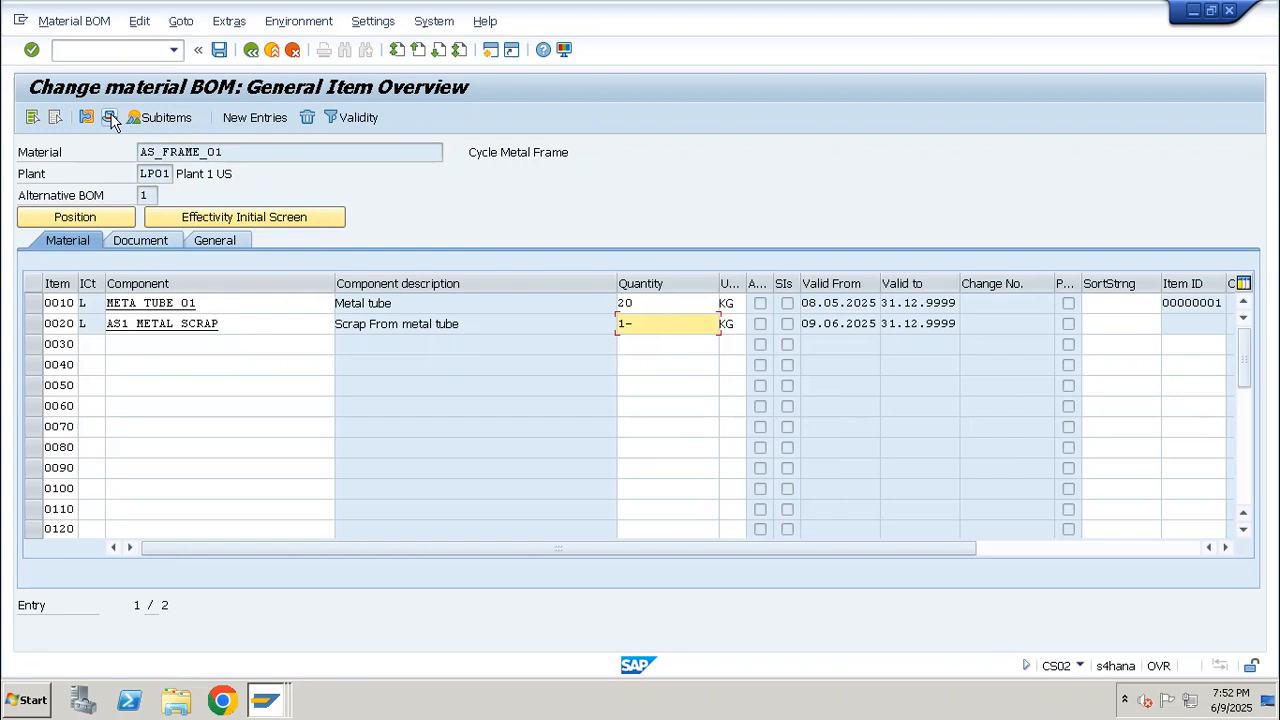
{"action": "left_click_drag", "start_coordinate": [642, 319], "coordinate": [585, 321]}
{"action": "key", "text": "ctrl+s"}
Start a standard production order for material AS_FRAME_01 with transaction CO01, keeping plant LP01 and order type PP01
{"action": "left_click", "coordinate": [88, 50]}
{"action": "type", "text": "/"}
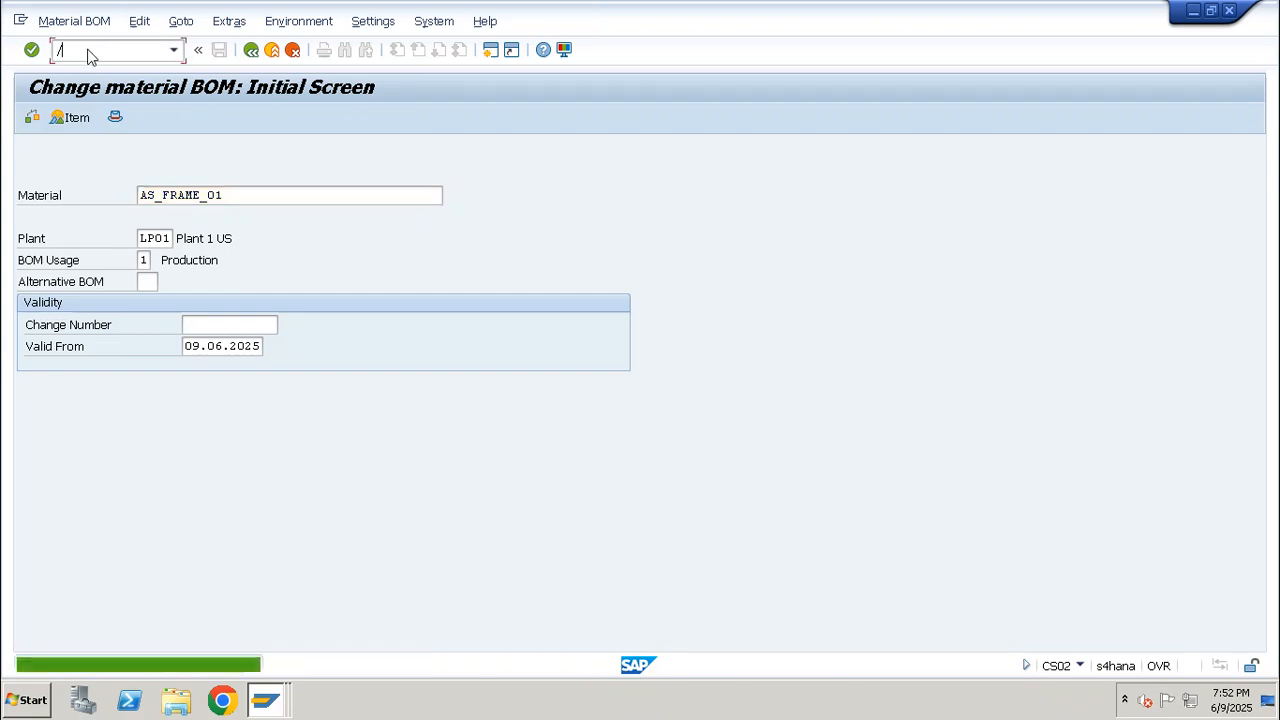
{"action": "type", "text": "nco01"}
{"action": "key", "text": "Return"}
{"action": "key", "text": "Down"}
{"action": "key", "text": "Return"}
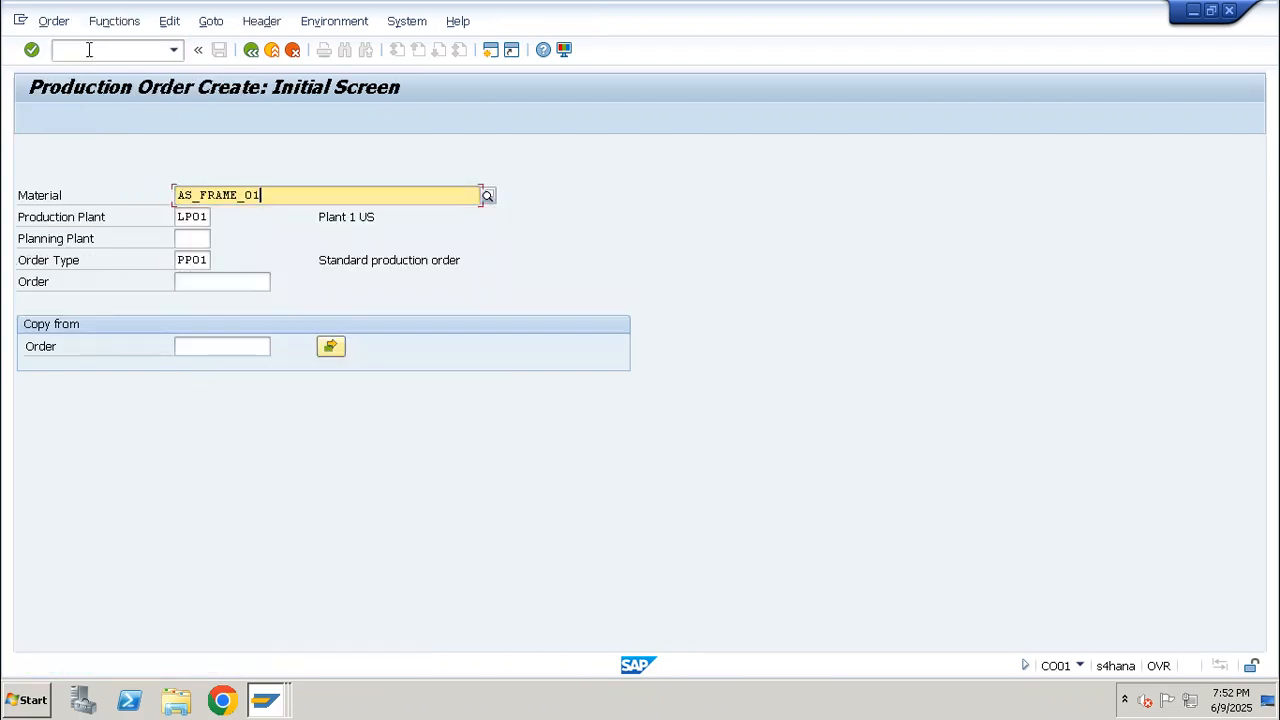
{"action": "key", "text": "Return"}
Give the new order a total quantity of 10, scheduling type Current date and profit center SAP-DUMMY
{"action": "type", "text": "10"}
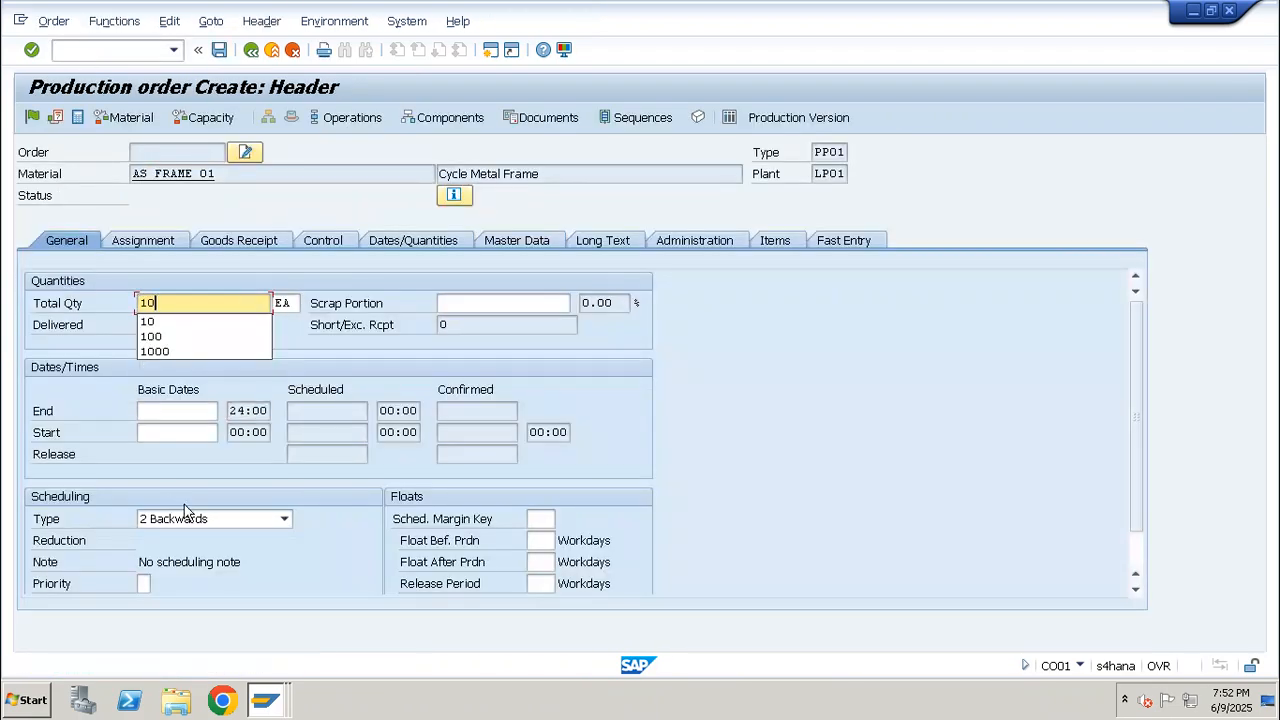
{"action": "left_click", "coordinate": [200, 518]}
{"action": "left_click", "coordinate": [170, 582]}
{"action": "left_click", "coordinate": [168, 240]}
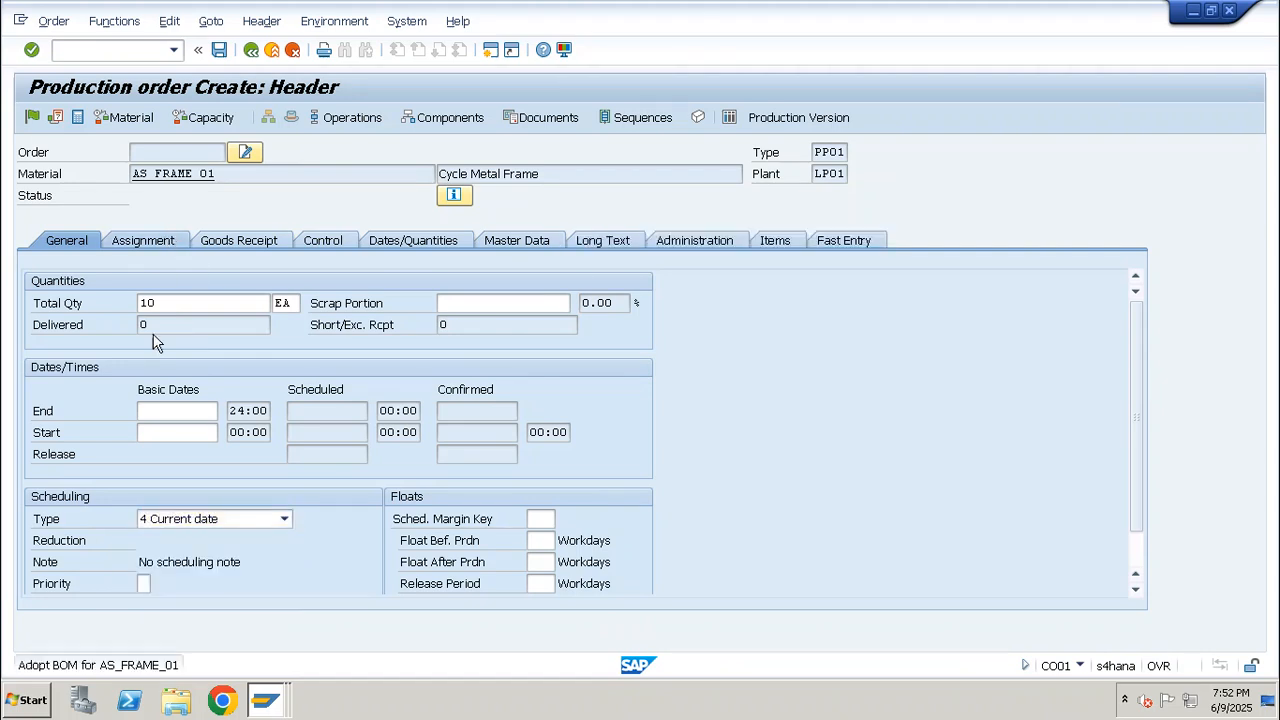
{"action": "left_click", "coordinate": [218, 584]}
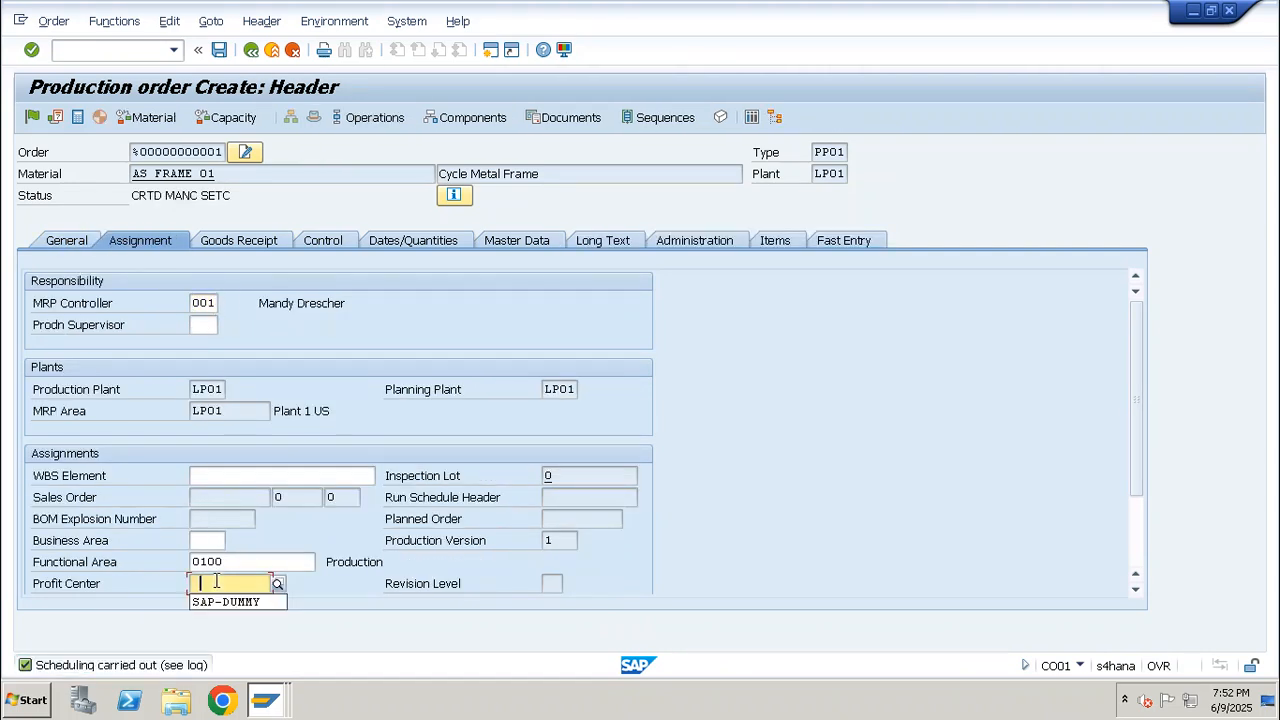
{"action": "left_click", "coordinate": [222, 600]}
{"action": "key", "text": "Return"}
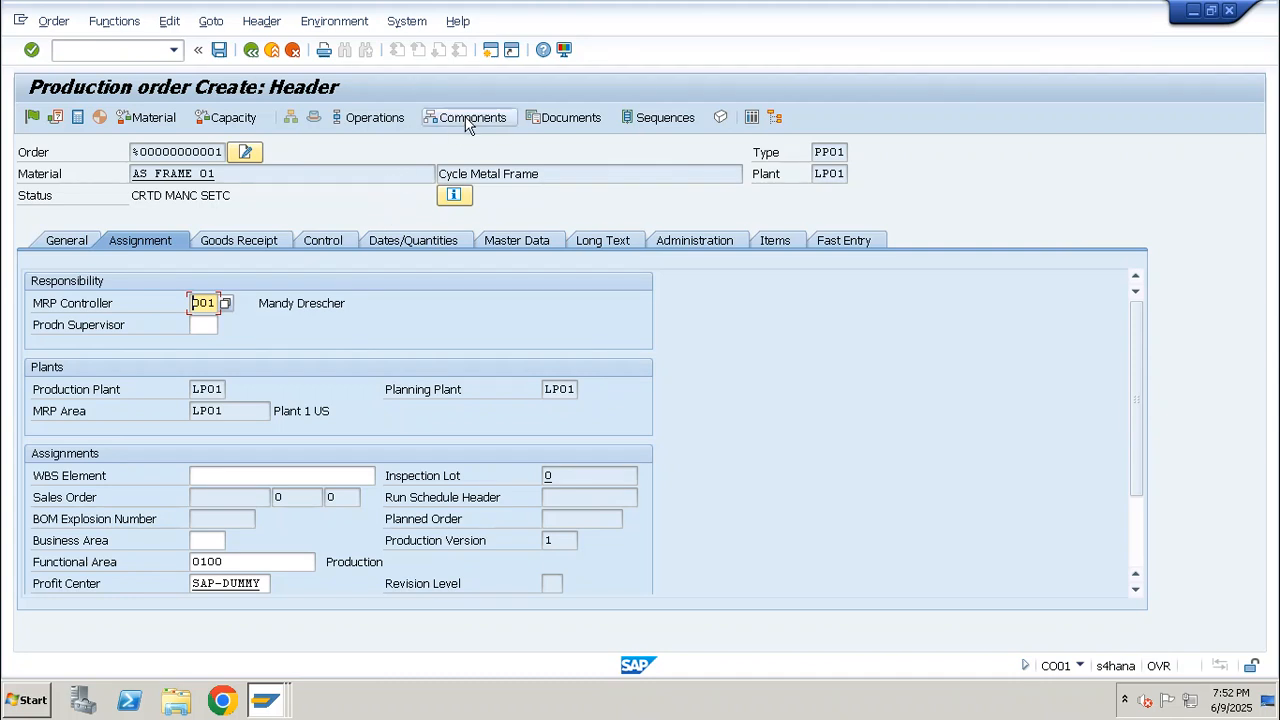
In the order's component overview, set the storage location of the metal scrap component to WP01
{"action": "left_click", "coordinate": [465, 118]}
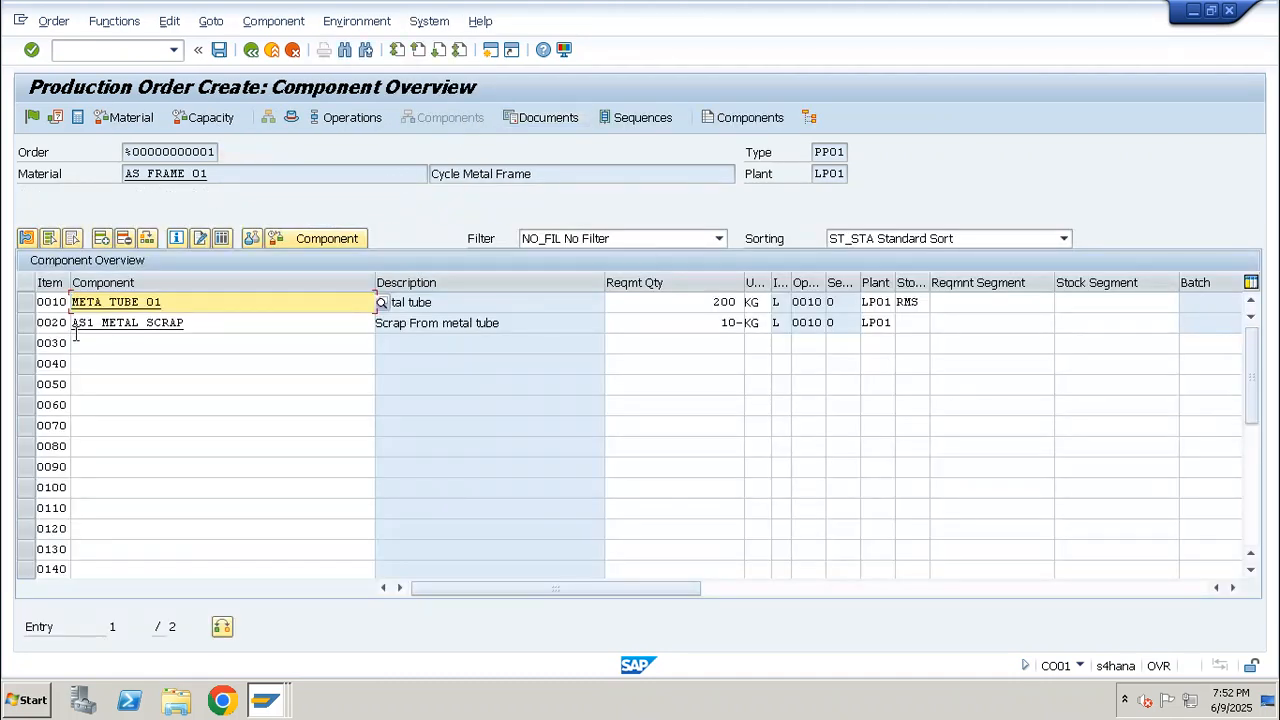
{"action": "left_click", "coordinate": [911, 322]}
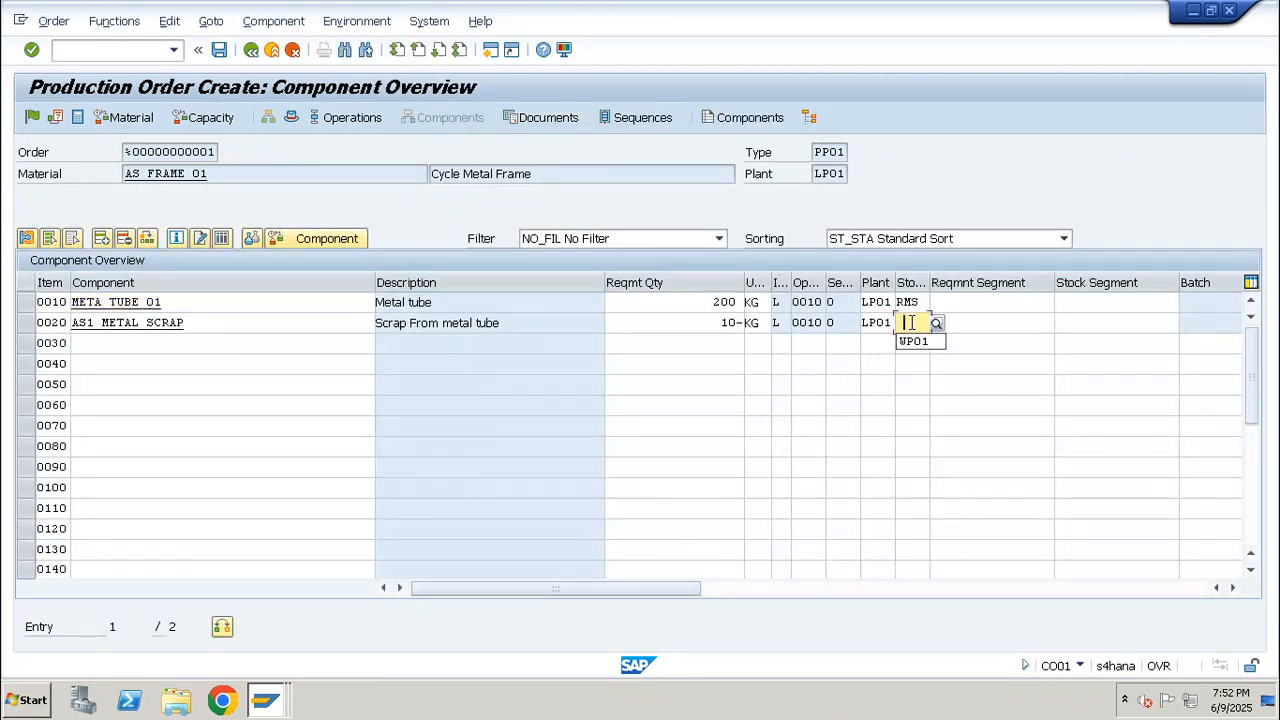
{"action": "left_click", "coordinate": [911, 341]}
{"action": "key", "text": "Return"}
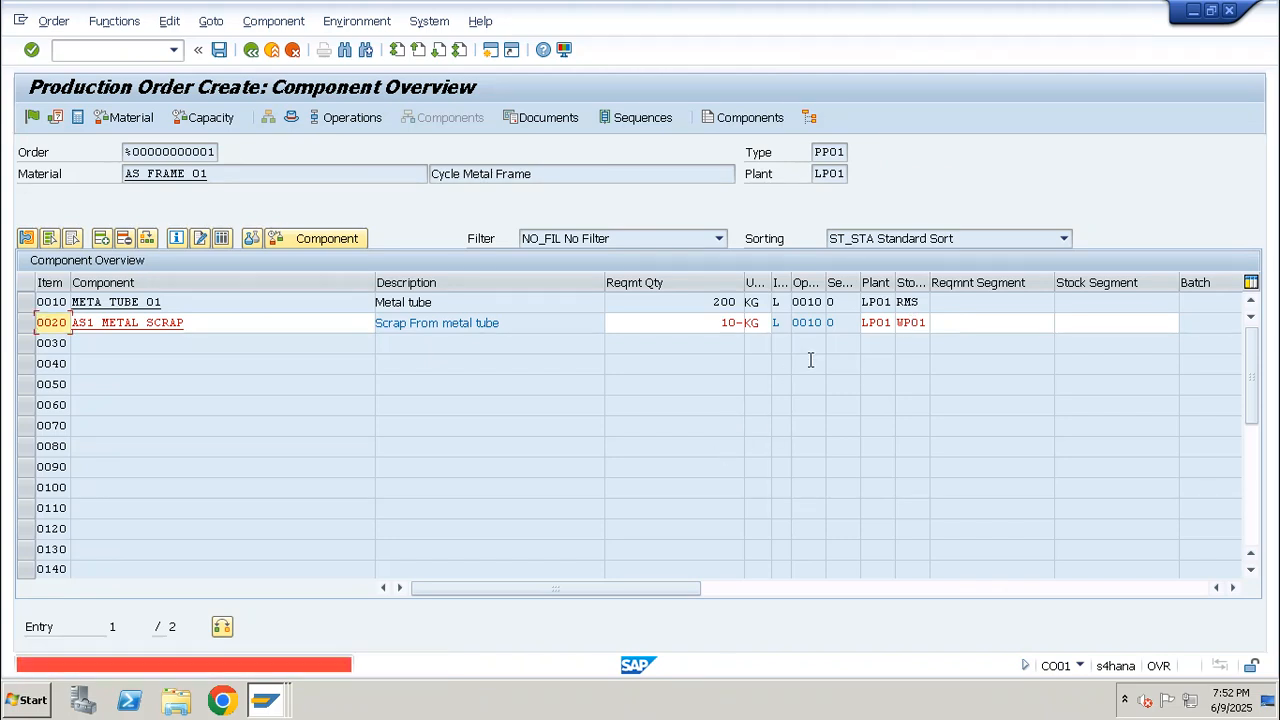
Try storage location WP02 for the metal scrap component
{"action": "left_click", "coordinate": [926, 323]}
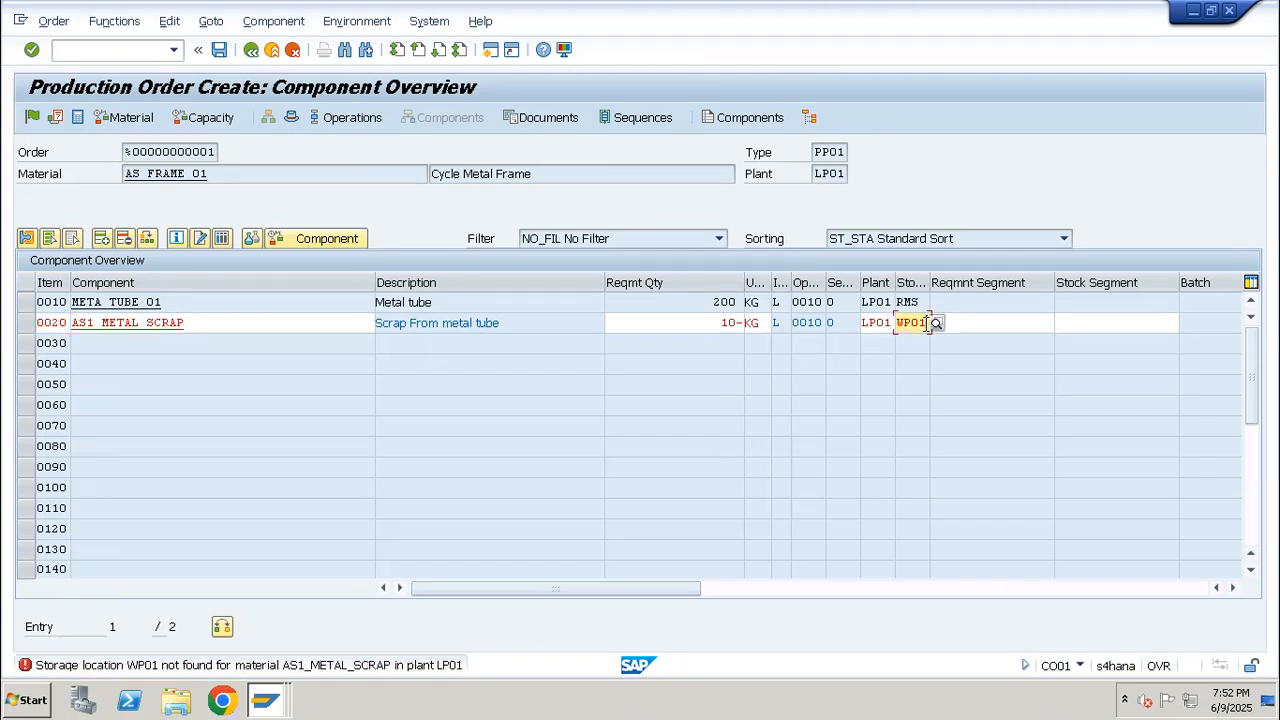
{"action": "key", "text": "BackSpace"}
{"action": "type", "text": "2"}
{"action": "key", "text": "Return"}
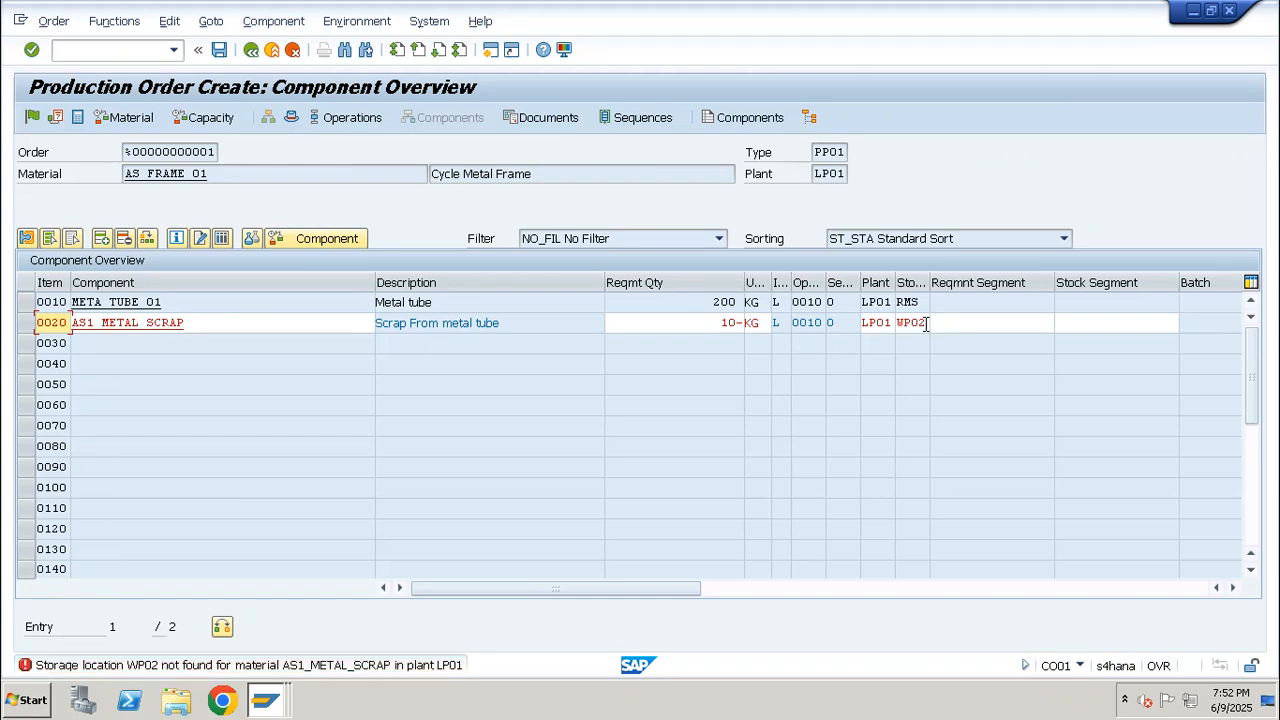
Extend material AS1_METAL_SCRAP in plant LP01 to storage location WP01 with transaction MMSC and save
{"action": "left_click_drag", "start_coordinate": [277, 323], "coordinate": [2, 342]}
{"action": "key", "text": "ctrl+c"}
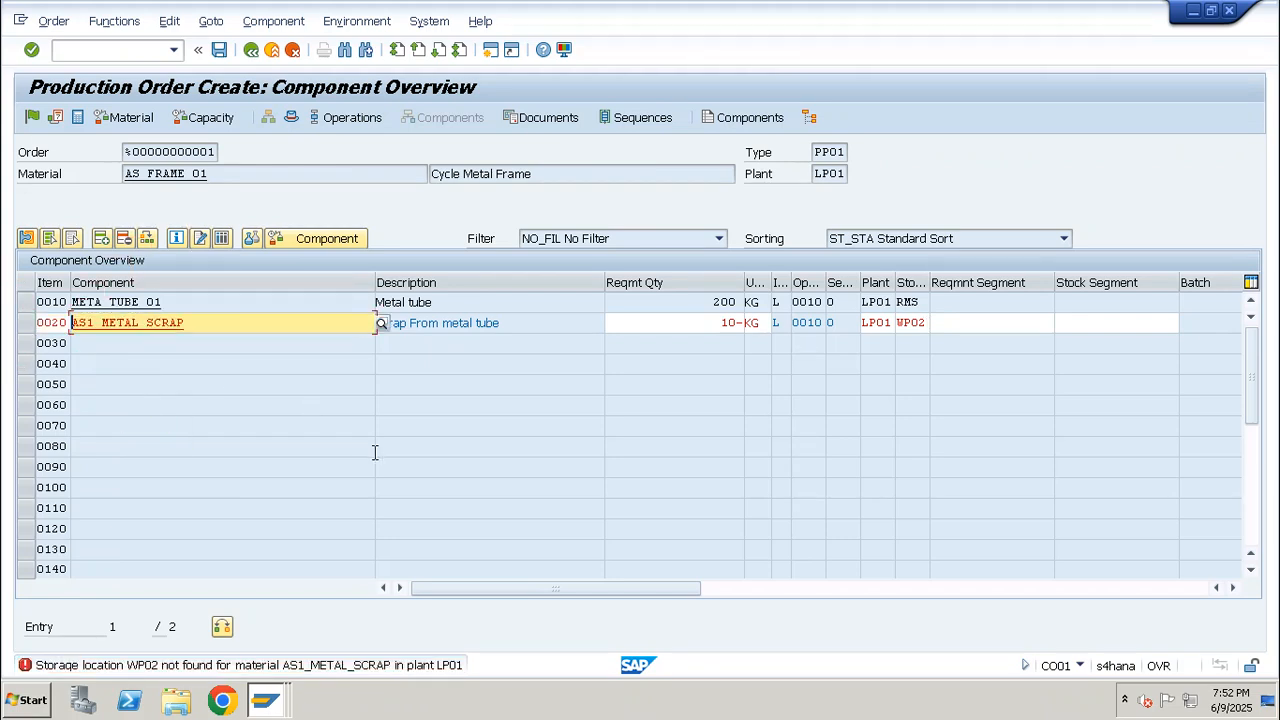
{"action": "left_click", "coordinate": [143, 55]}
{"action": "type", "text": "/n"}
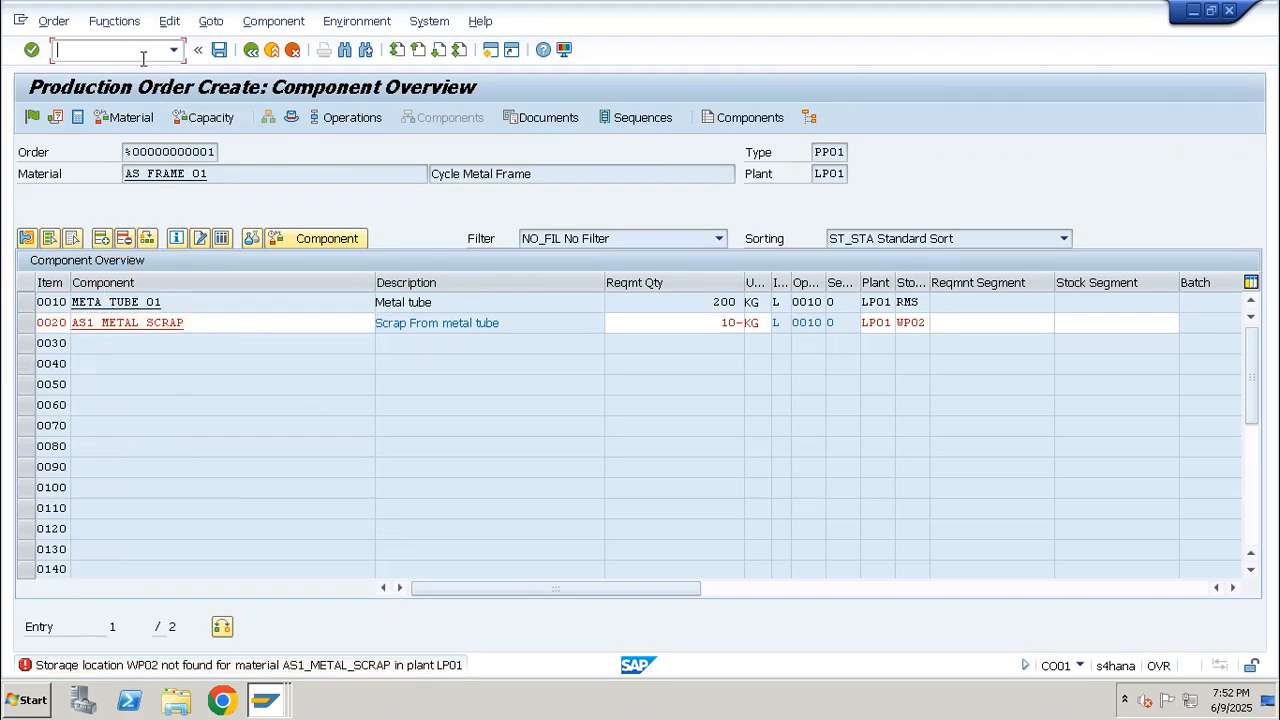
{"action": "type", "text": "mmsc"}
{"action": "key", "text": "Return"}
{"action": "key", "text": "ctrl+v"}
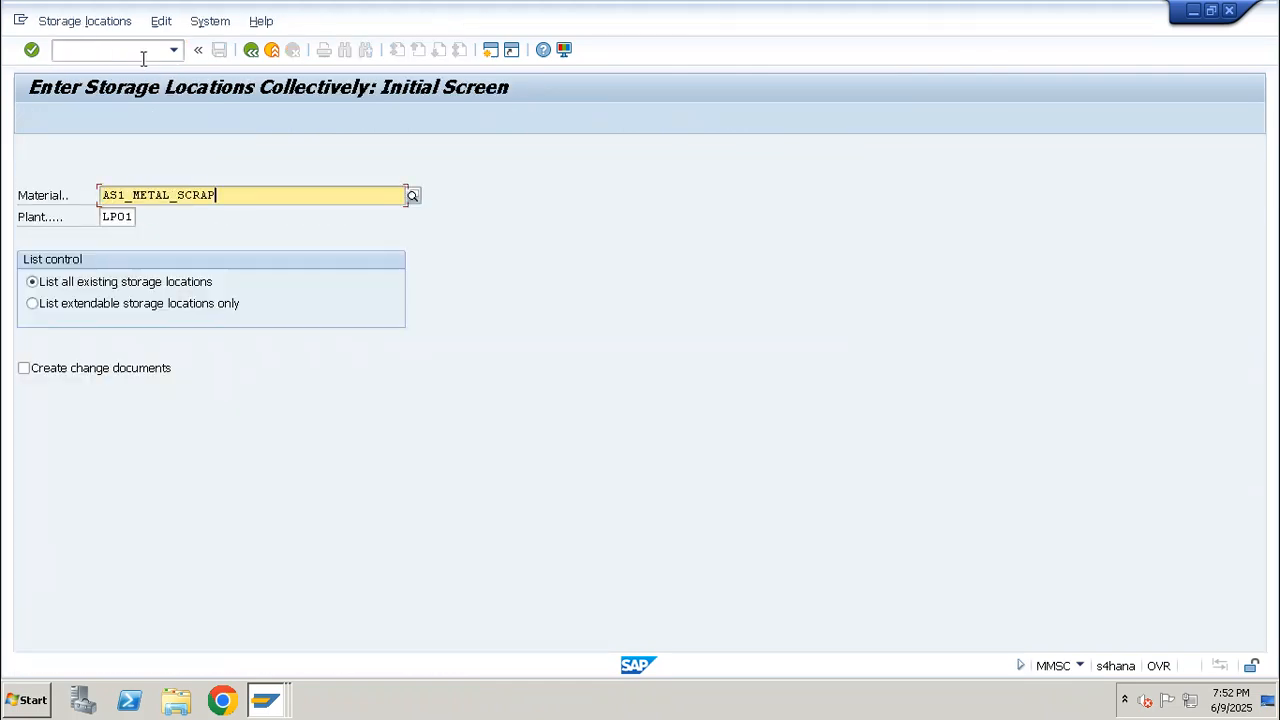
{"action": "key", "text": "Return"}
{"action": "type", "text": "WP01"}
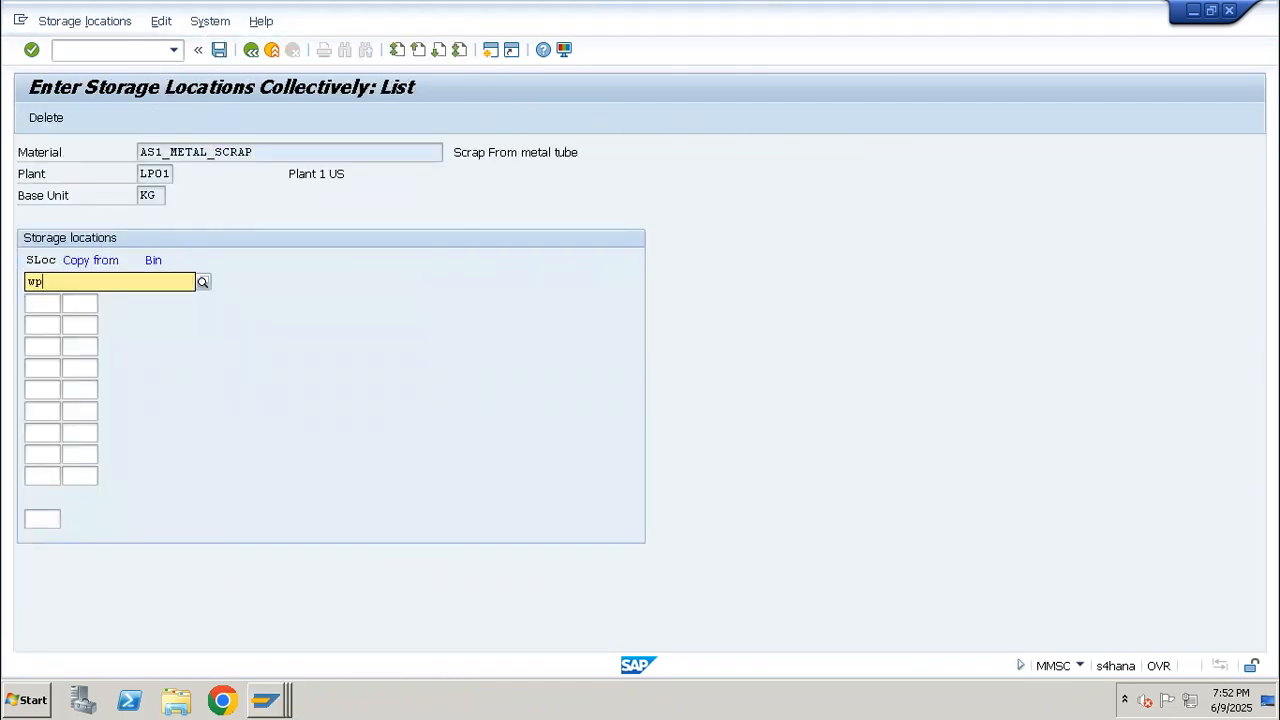
{"action": "key", "text": "Return"}
{"action": "key", "text": "ctrl+s"}
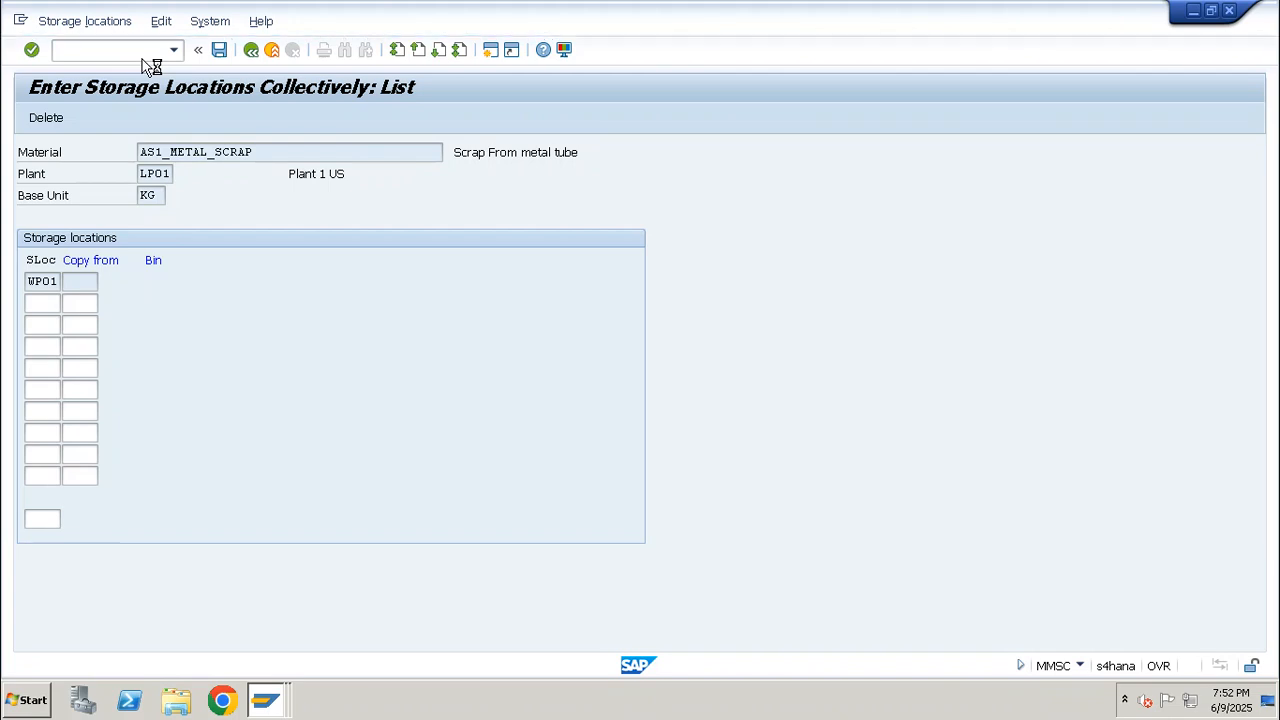
Restart order creation with CO01 for material AS_FRAME_01, keeping plant LP01 and order type PP01
{"action": "left_click", "coordinate": [144, 50]}
{"action": "type", "text": "/nco01"}
{"action": "key", "text": "Return"}
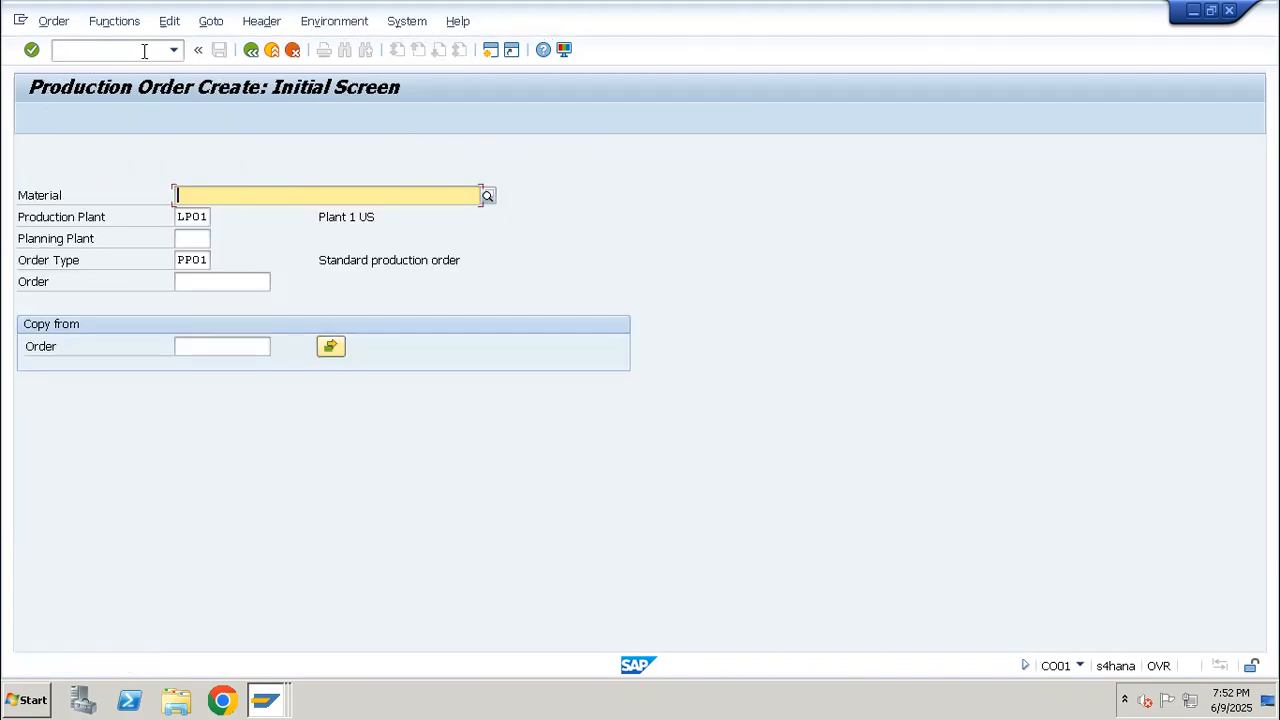
{"action": "key", "text": "Return"}
{"action": "key", "text": "Return"}
Set the order's total quantity to 10, scheduling type to Current date and profit center to SAP-DUMMY
{"action": "type", "text": "10"}
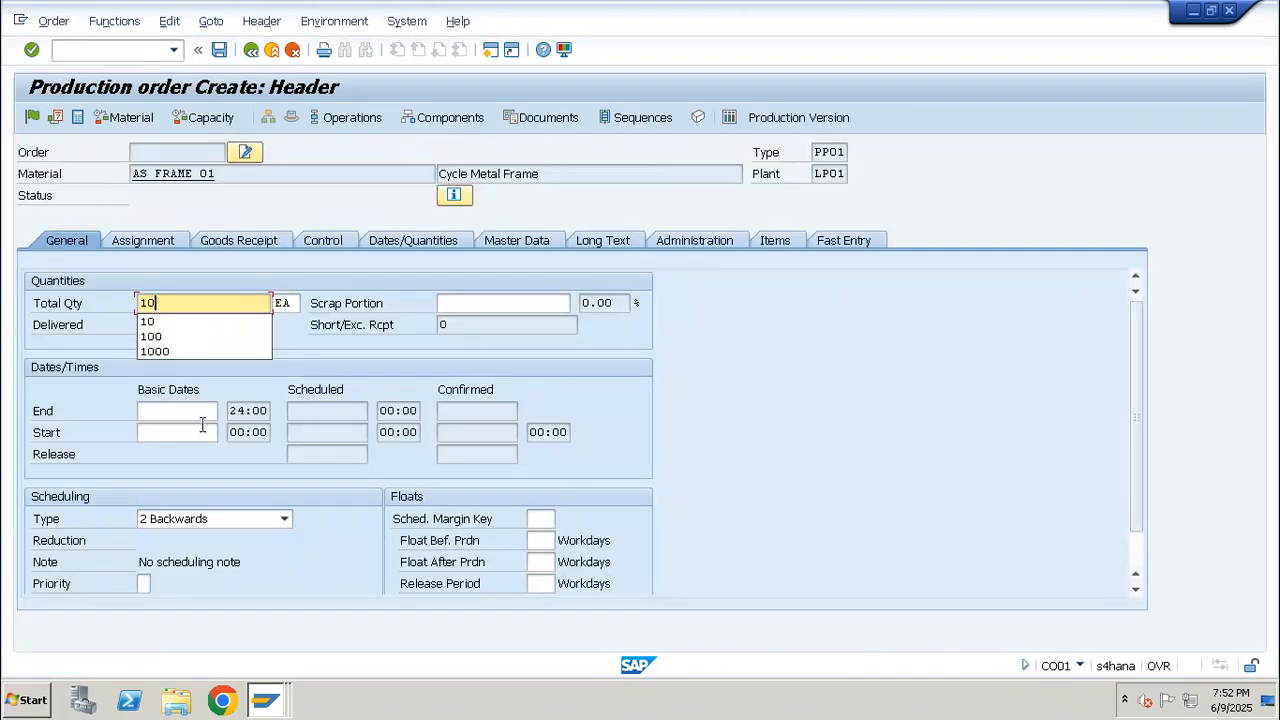
{"action": "left_click", "coordinate": [229, 518]}
{"action": "left_click", "coordinate": [177, 583]}
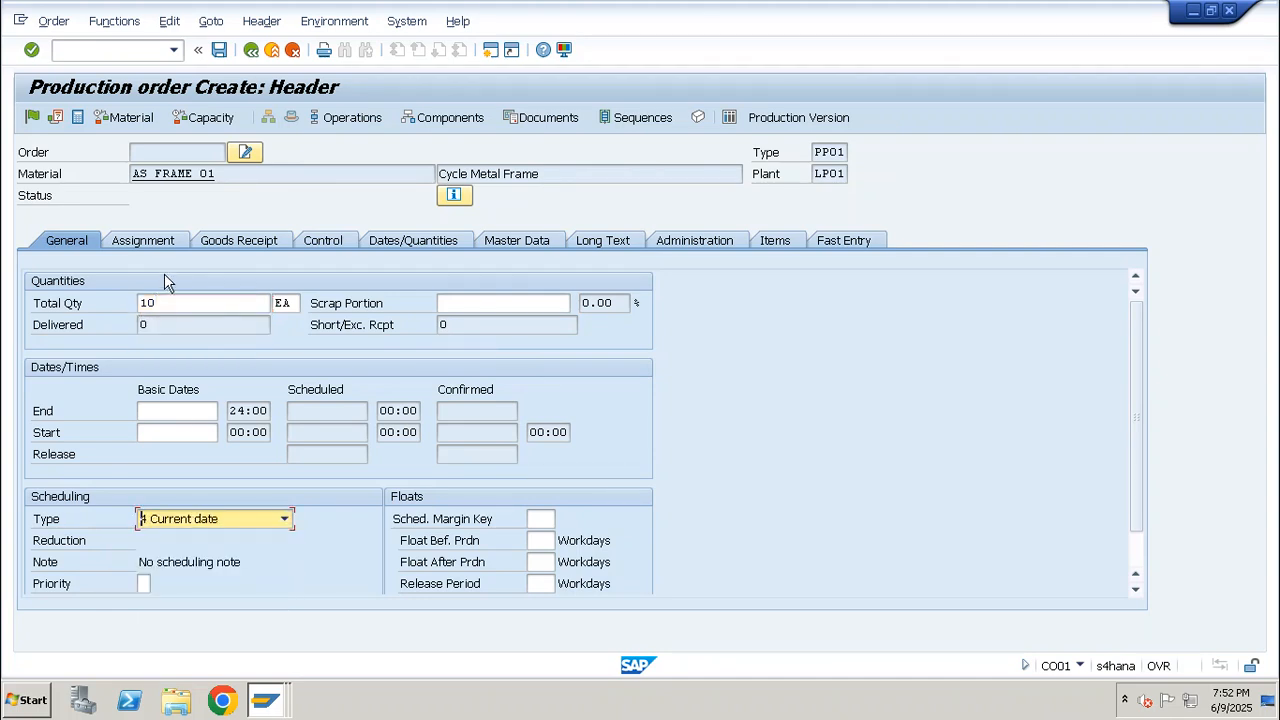
{"action": "left_click", "coordinate": [164, 248]}
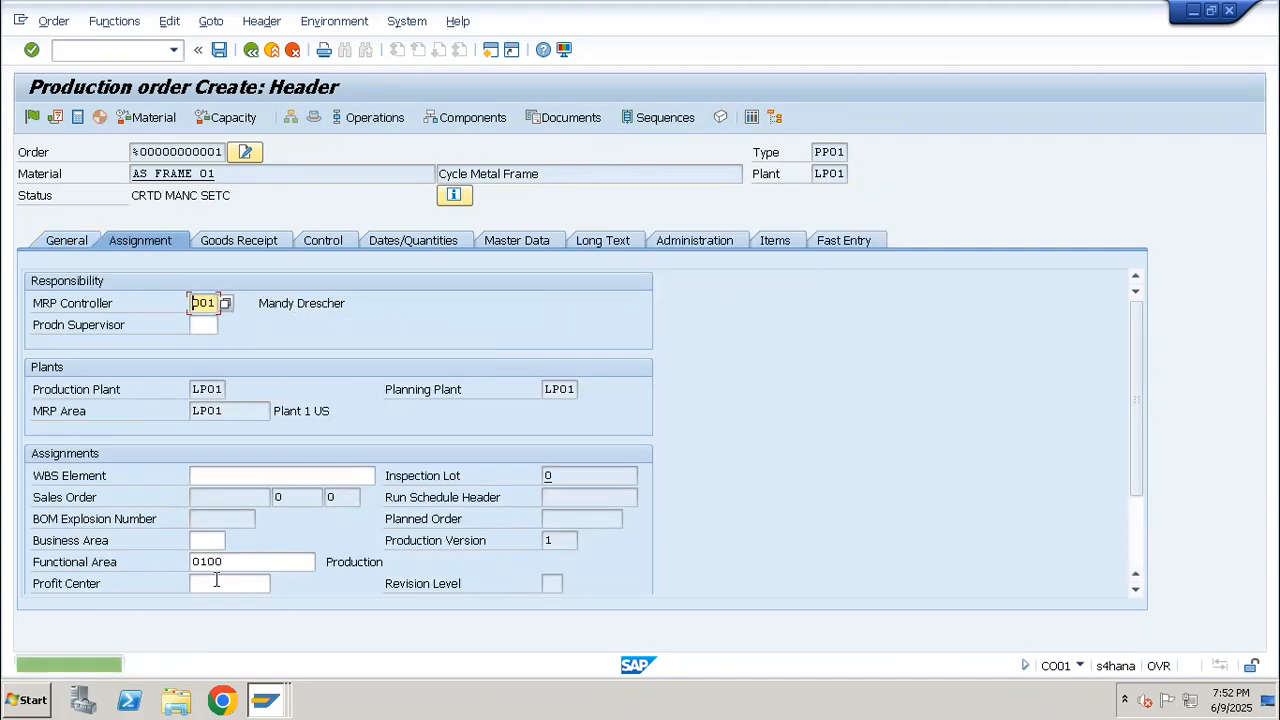
{"action": "left_click", "coordinate": [216, 582]}
{"action": "type", "text": "SAP-DUMMY"}
{"action": "key", "text": "Return"}
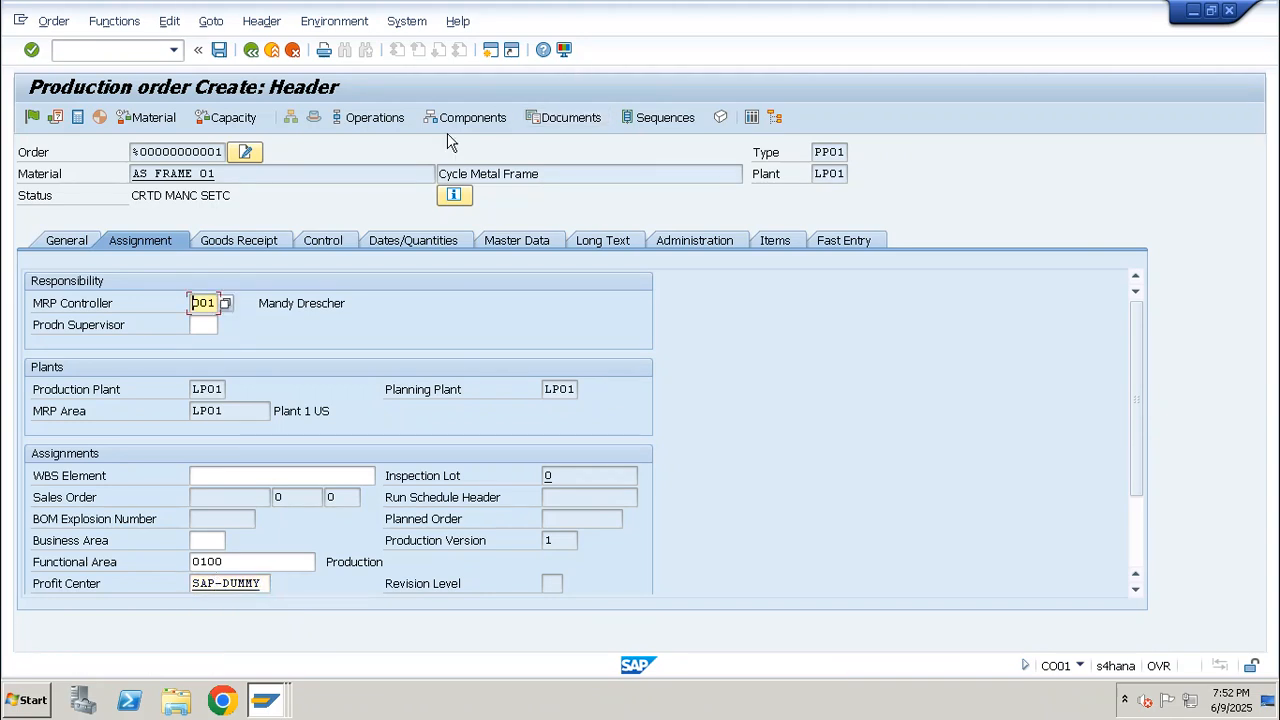
In the order's component overview, assign storage location WP01 to the AS1_METAL_SCRAP component
{"action": "left_click", "coordinate": [456, 120]}
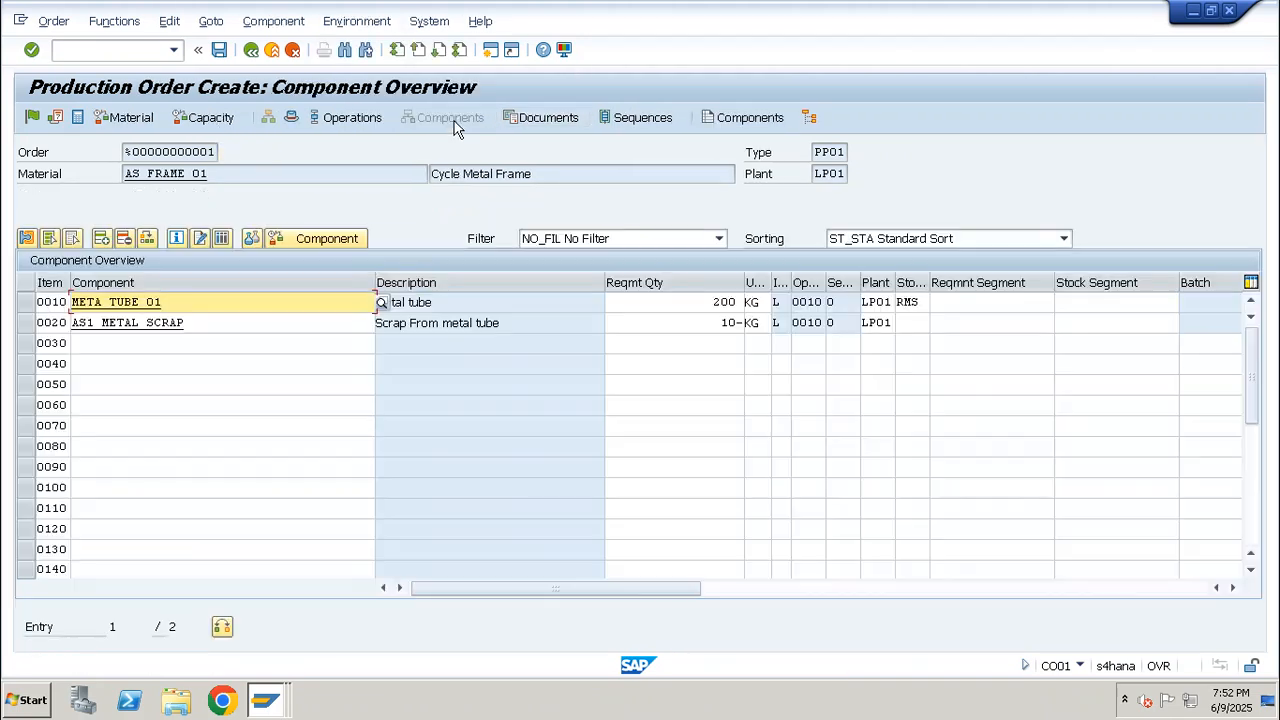
{"action": "left_click", "coordinate": [914, 325]}
{"action": "left_click", "coordinate": [915, 341]}
{"action": "key", "text": "Return"}
{"action": "left_click", "coordinate": [929, 324]}
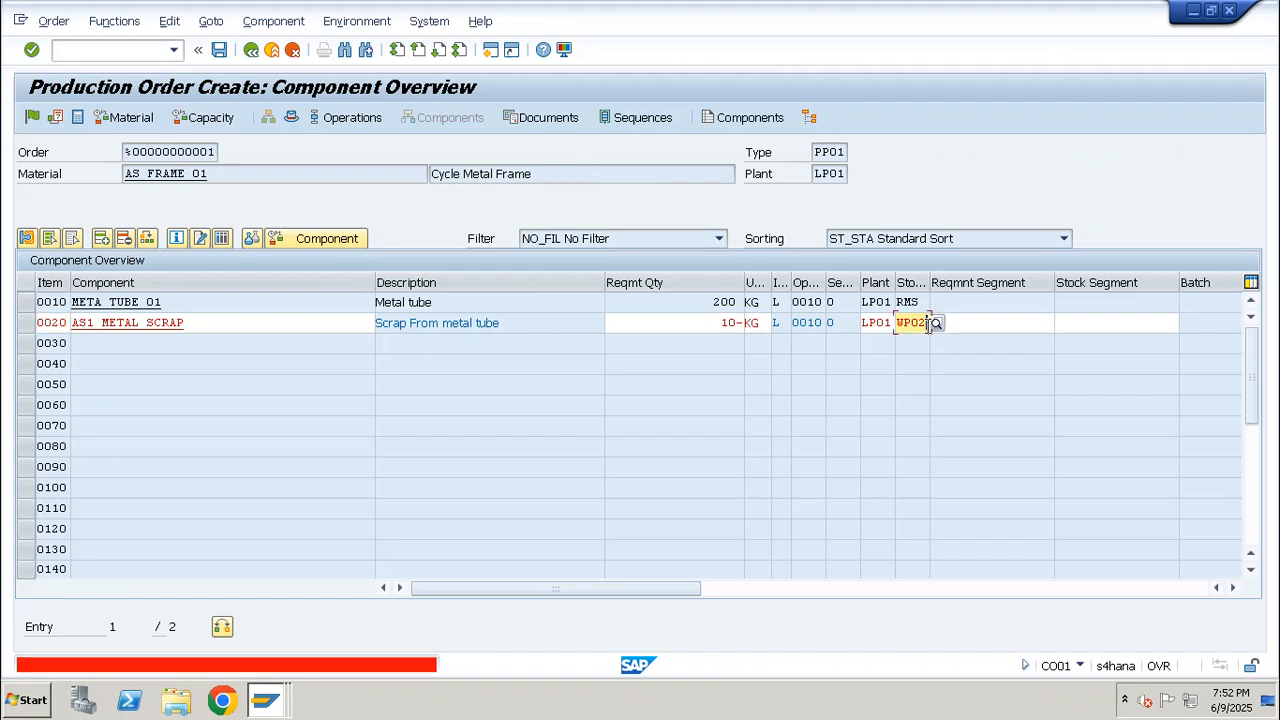
{"action": "key", "text": "BackSpace"}
{"action": "type", "text": "1"}
{"action": "key", "text": "Return"}
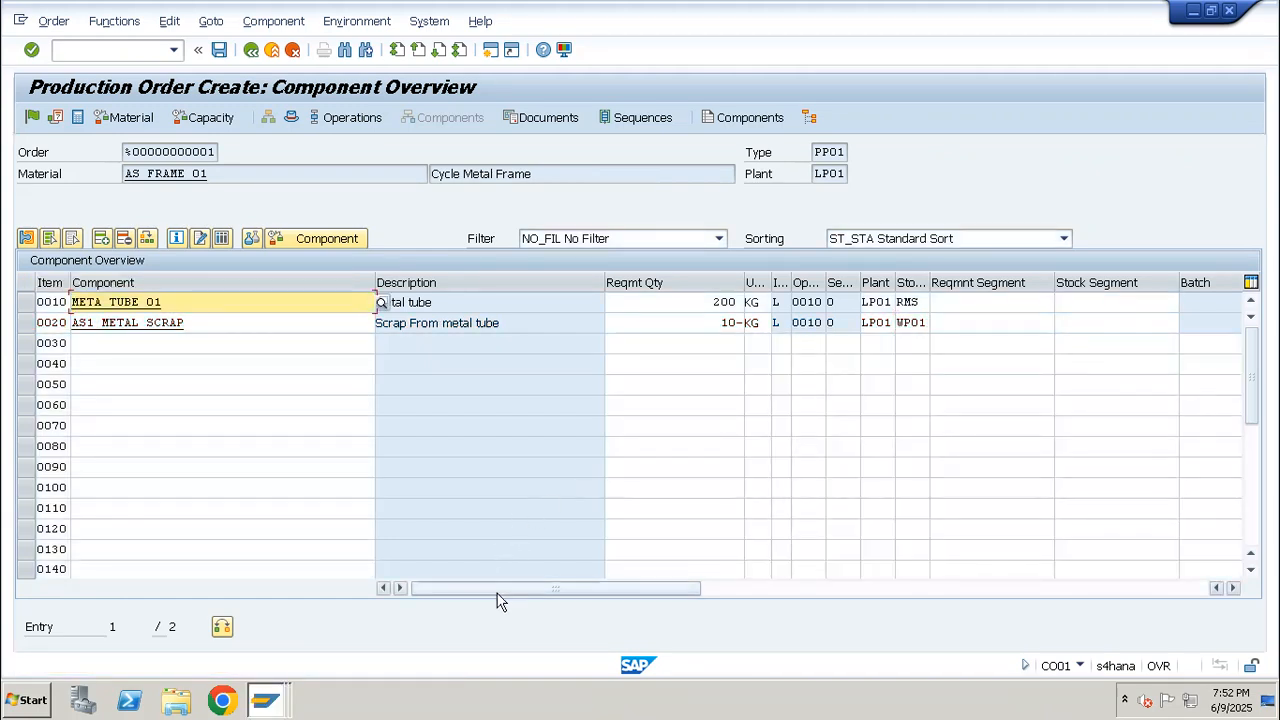
Mark the metal scrap component for backflush, as is already set for the metal tube
{"action": "left_click_drag", "start_coordinate": [497, 592], "coordinate": [563, 592]}
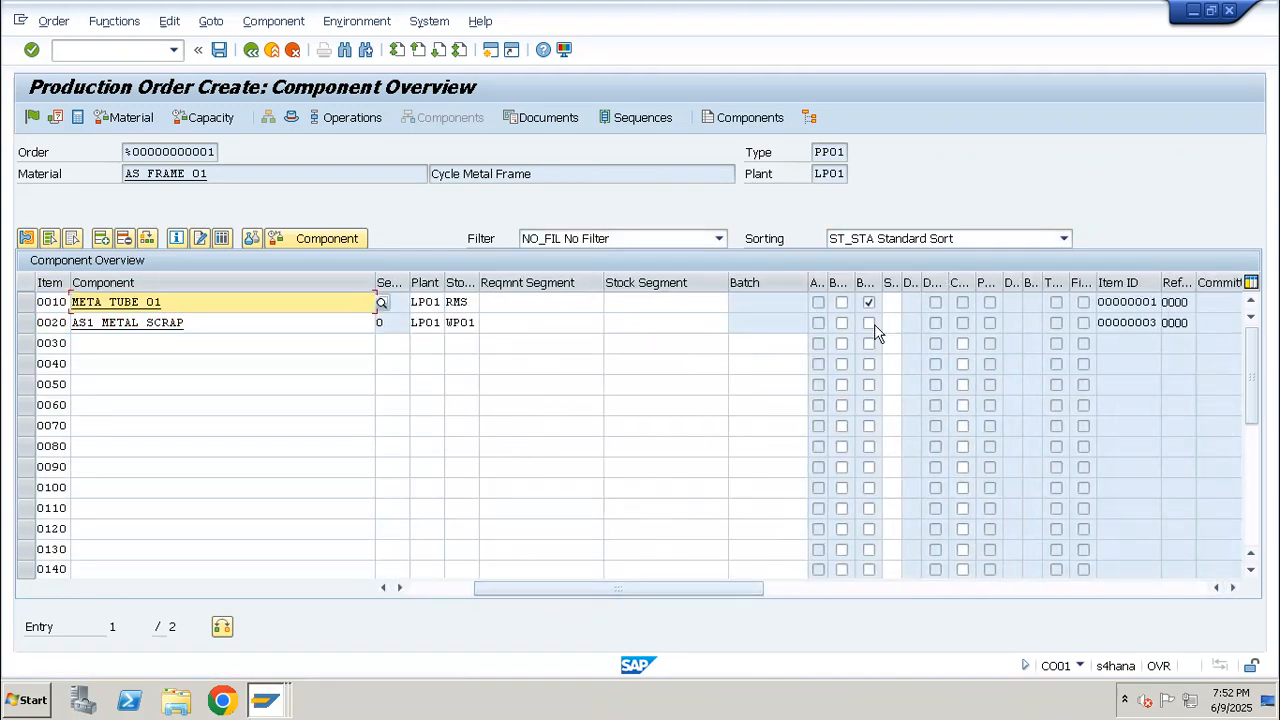
{"action": "left_click", "coordinate": [871, 323]}
{"action": "left_click_drag", "start_coordinate": [588, 598], "coordinate": [443, 600]}
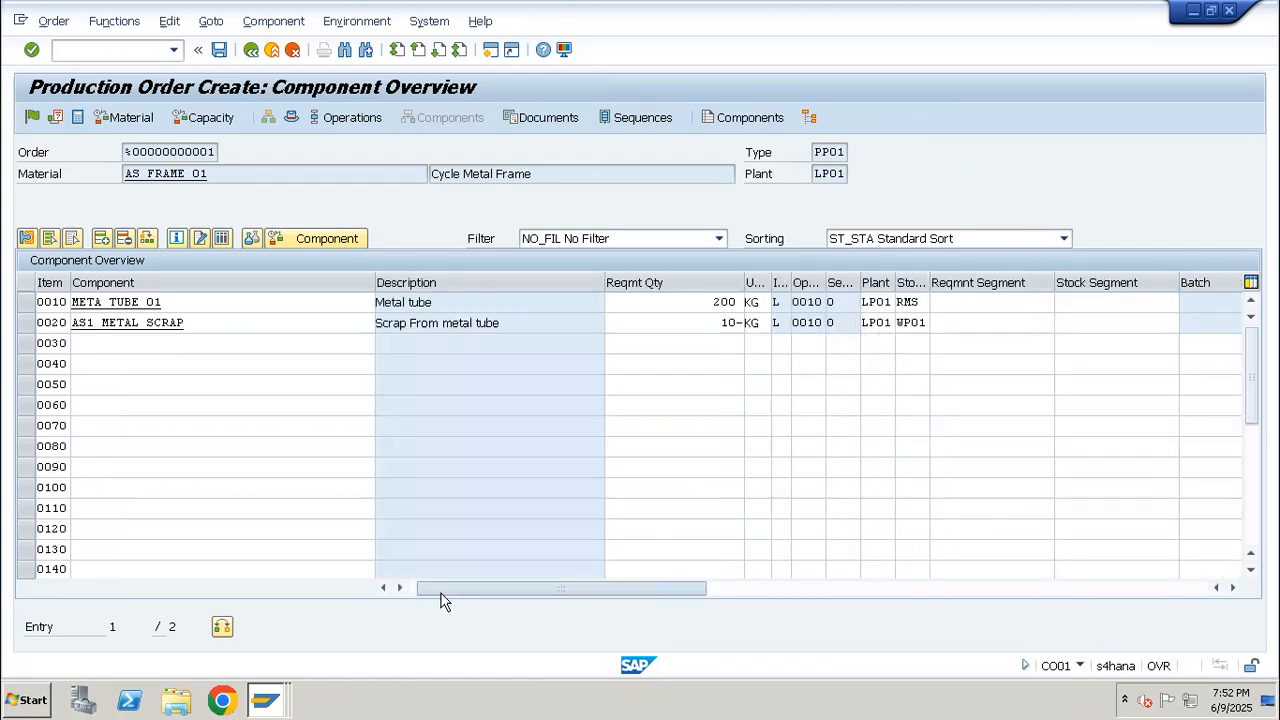
Release the production order for the cycle metal frame and save it
{"action": "left_click_drag", "start_coordinate": [260, 321], "coordinate": [47, 310]}
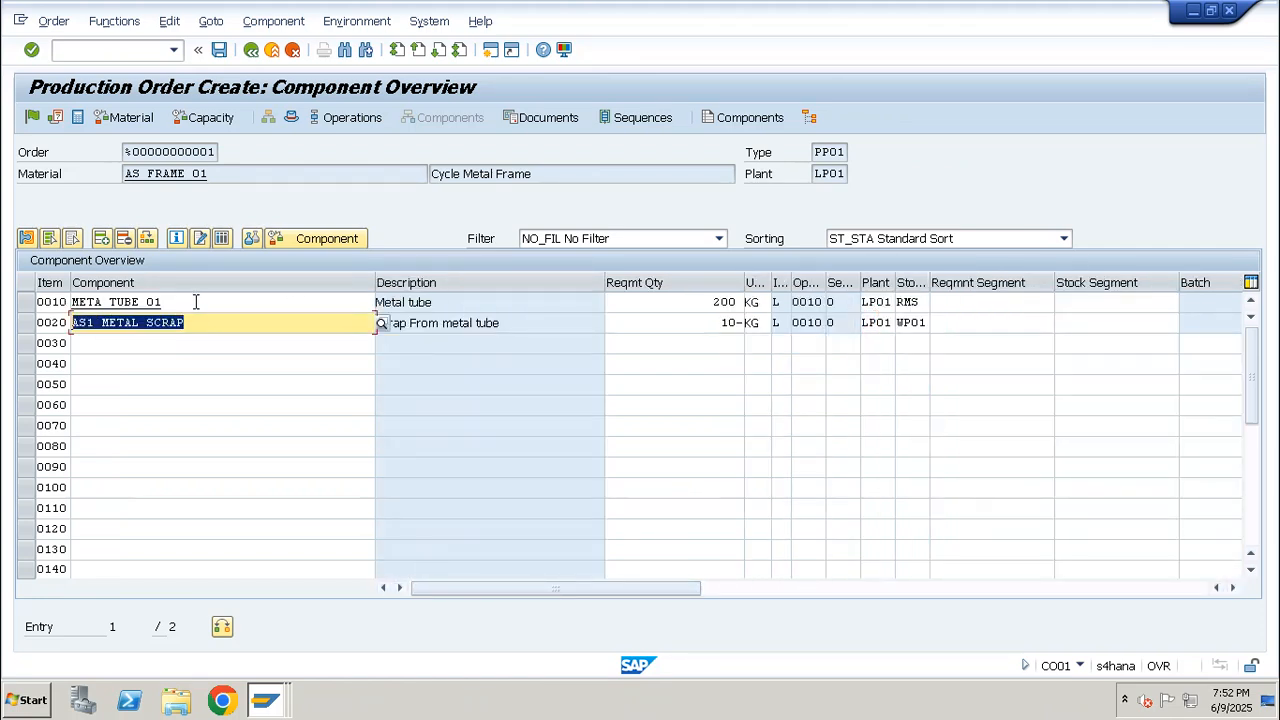
{"action": "left_click_drag", "start_coordinate": [196, 302], "coordinate": [58, 285]}
{"action": "left_click", "coordinate": [226, 336]}
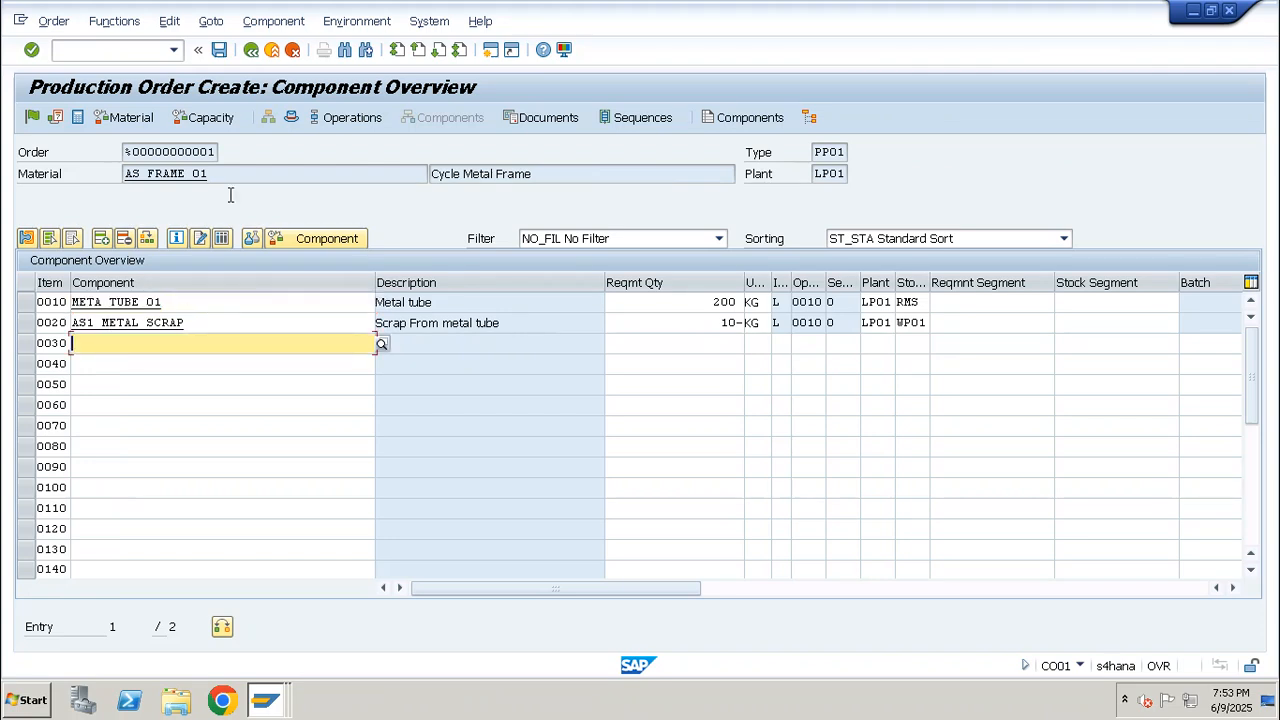
{"action": "left_click", "coordinate": [36, 118]}
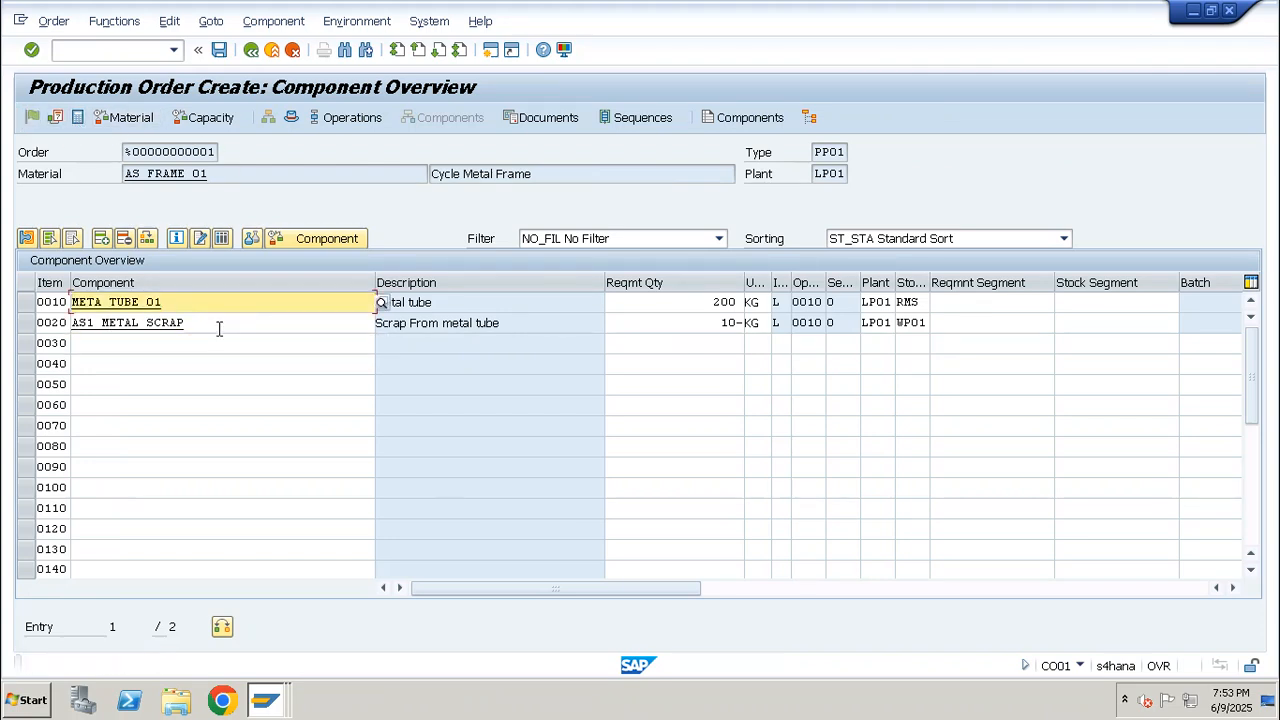
{"action": "left_click", "coordinate": [224, 52]}
{"action": "left_click", "coordinate": [384, 414]}
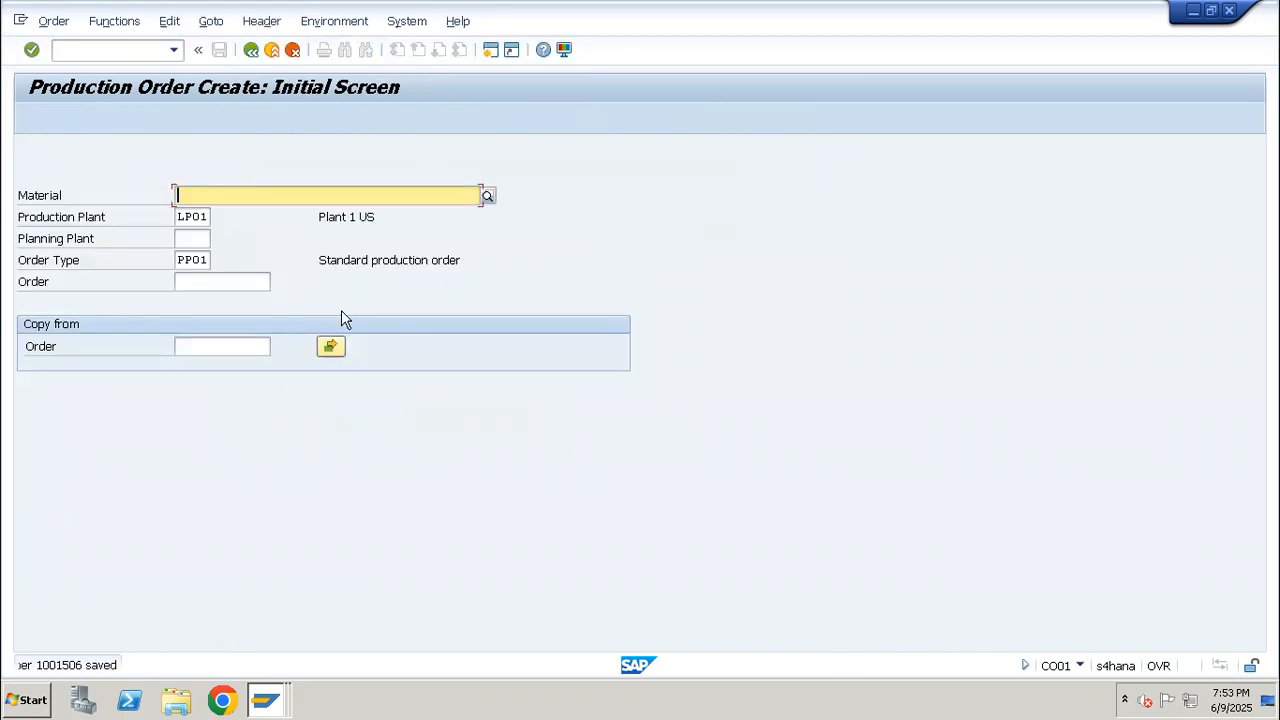
Open the production order display for the saved order with transaction CO03
{"action": "left_click", "coordinate": [136, 50]}
{"action": "type", "text": "/nc"}
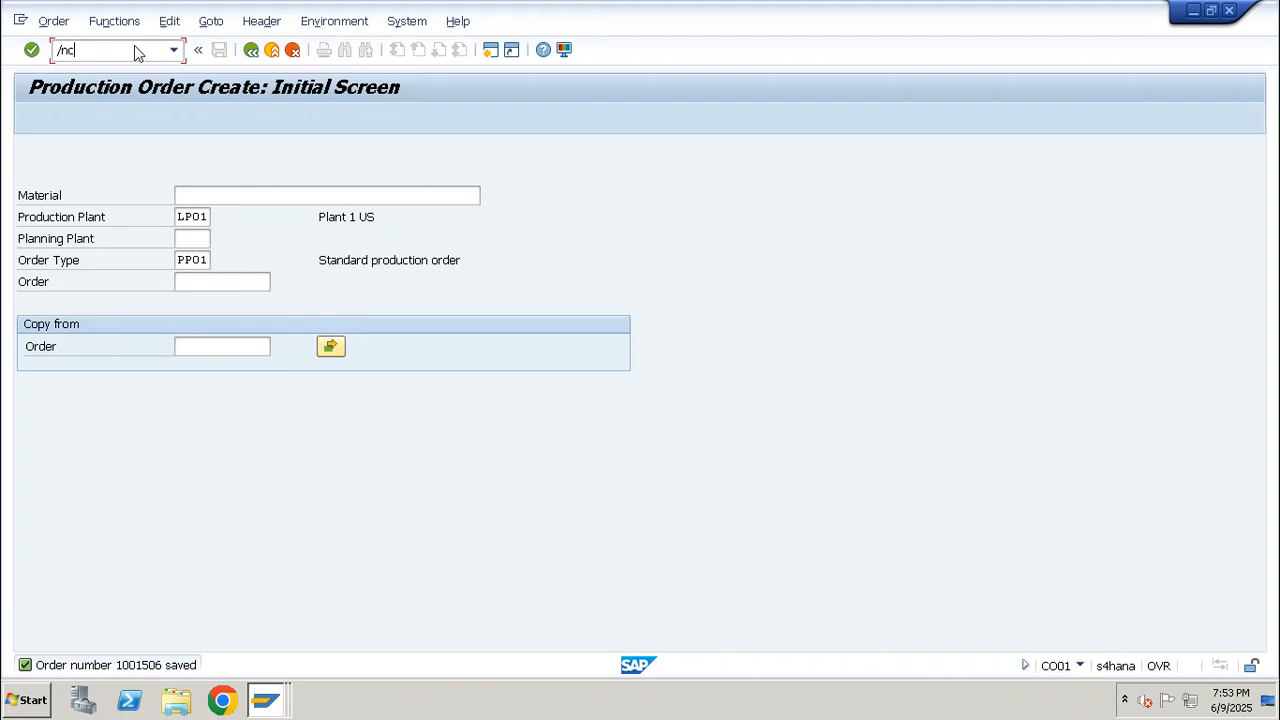
{"action": "type", "text": "o03"}
{"action": "key", "text": "Return"}
With transaction CO11N, enter a time ticket for the new order's operation 0010 with a yield of 10
{"action": "left_click", "coordinate": [137, 52]}
{"action": "type", "text": "/n"}
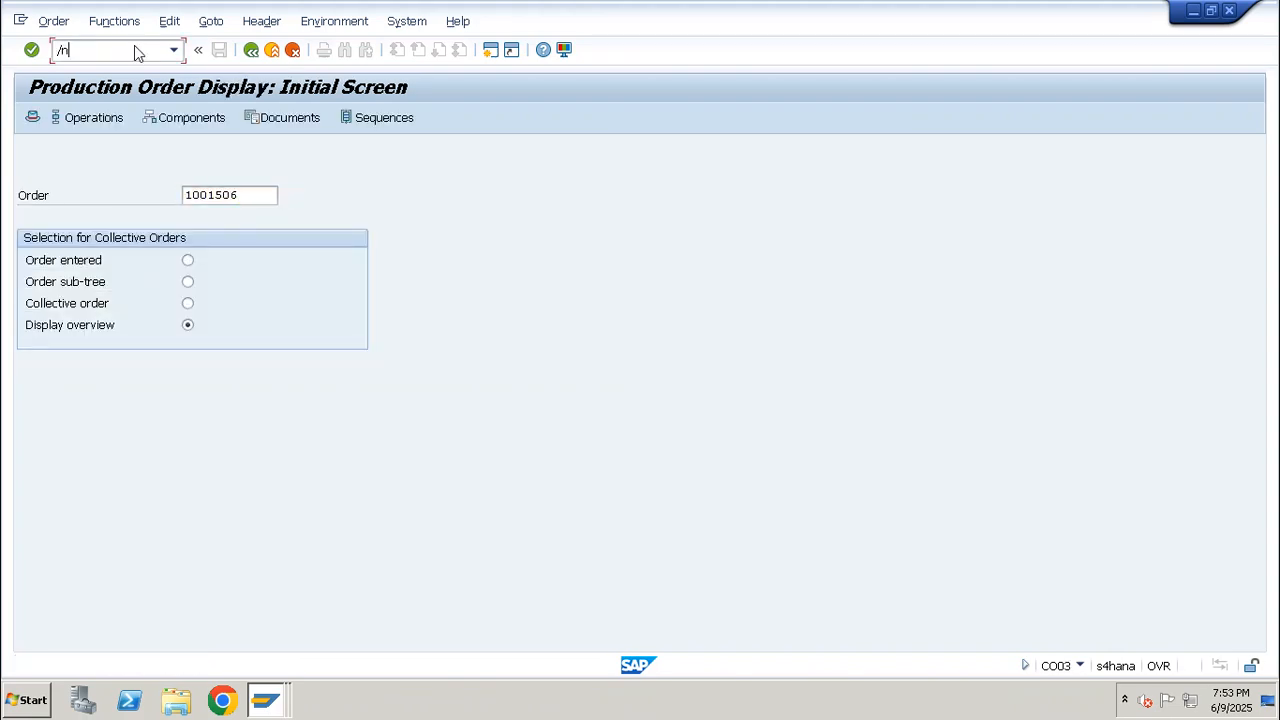
{"action": "type", "text": "co11n"}
{"action": "key", "text": "Return"}
{"action": "key", "text": "Tab"}
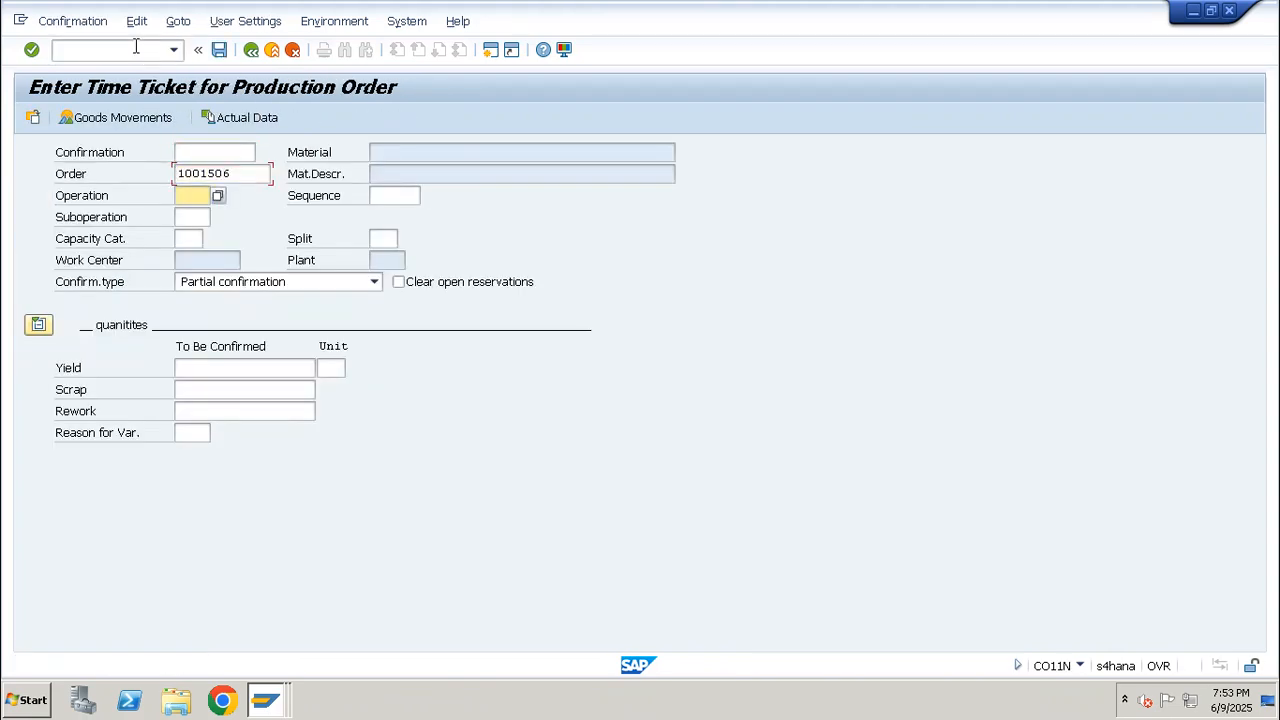
{"action": "type", "text": "0010"}
{"action": "key", "text": "Return"}
{"action": "type", "text": "10"}
{"action": "key", "text": "Return"}
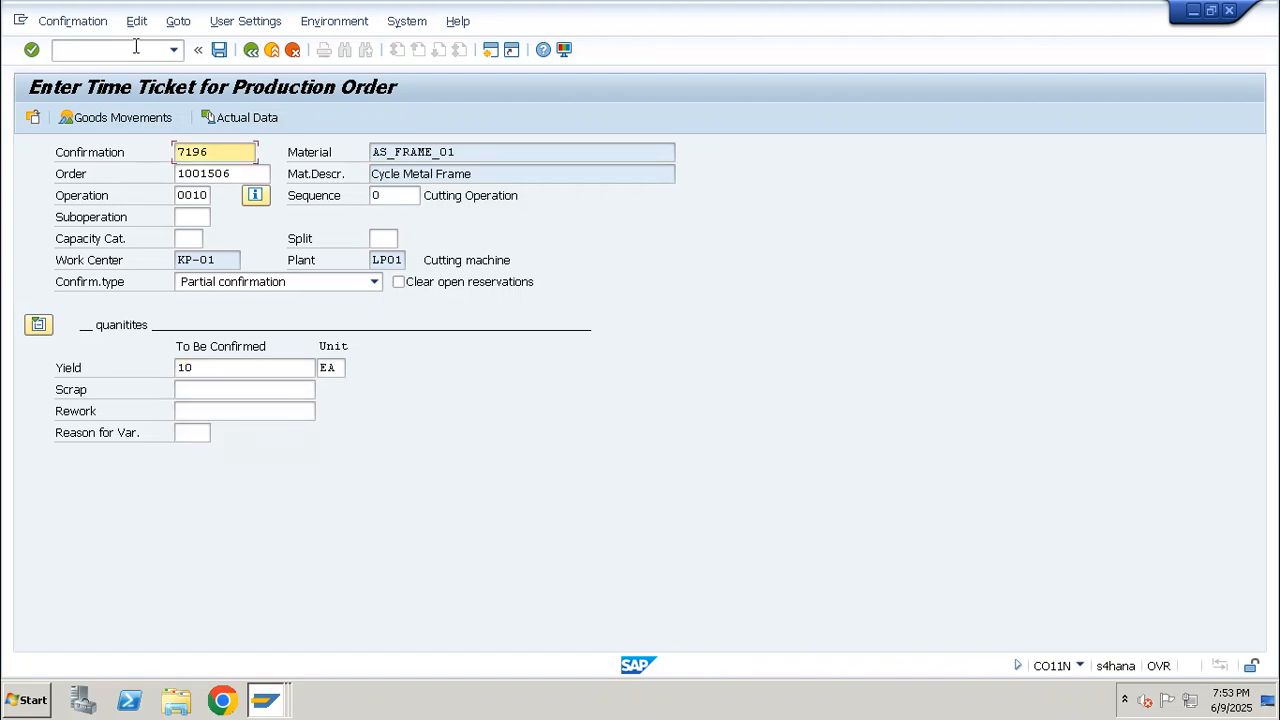
Examine the confirmation's goods movements, checking the metal scrap's movement type and the metal tube's stock by storage location
{"action": "left_click", "coordinate": [140, 117]}
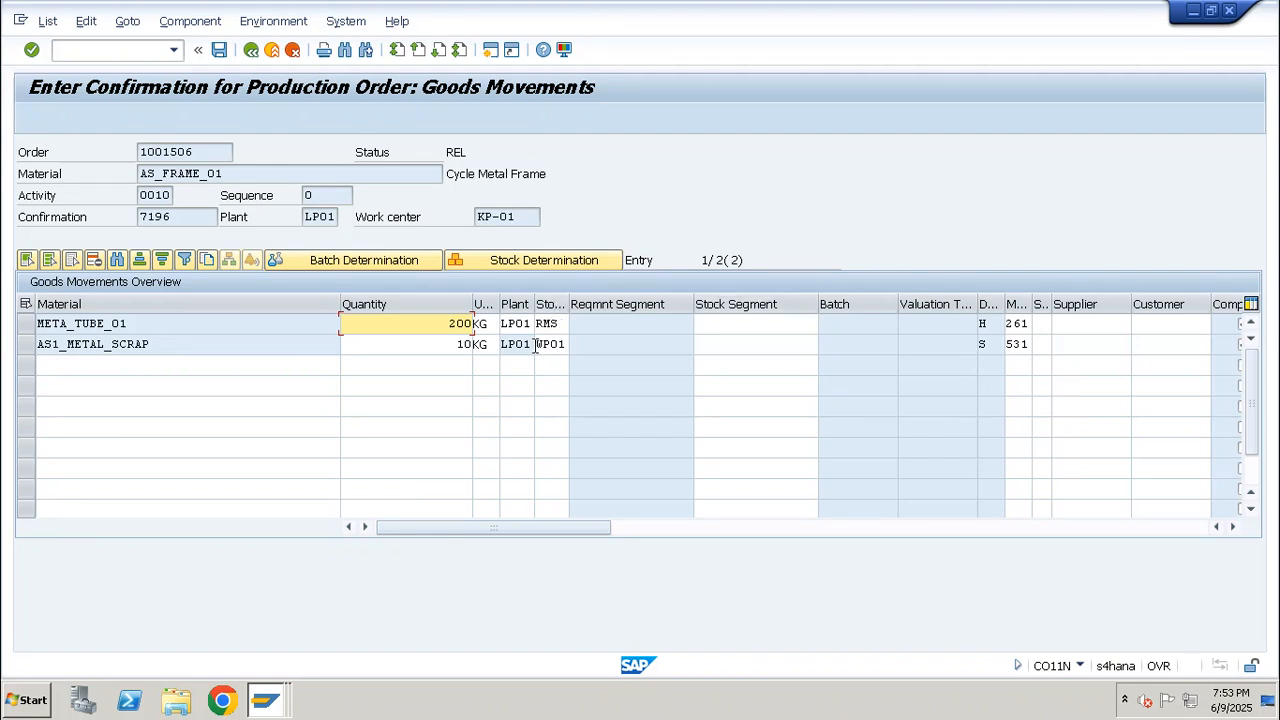
{"action": "left_click_drag", "start_coordinate": [151, 346], "coordinate": [15, 347]}
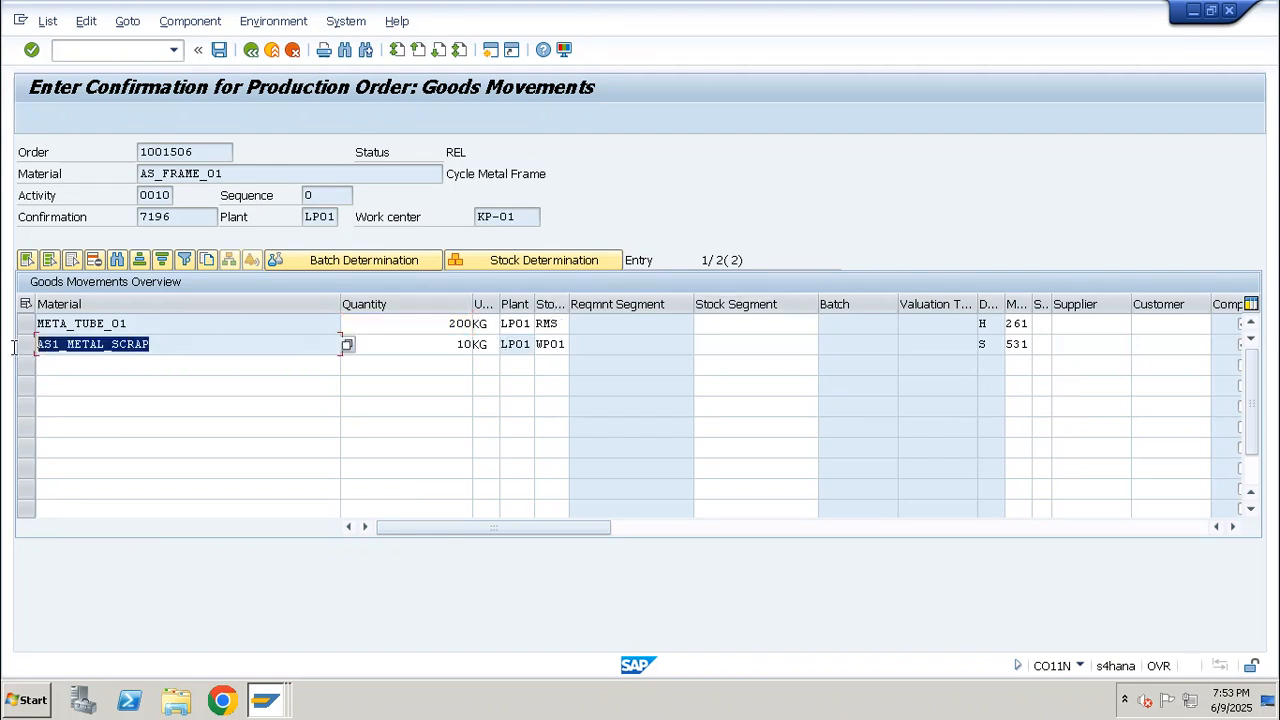
{"action": "left_click", "coordinate": [29, 346]}
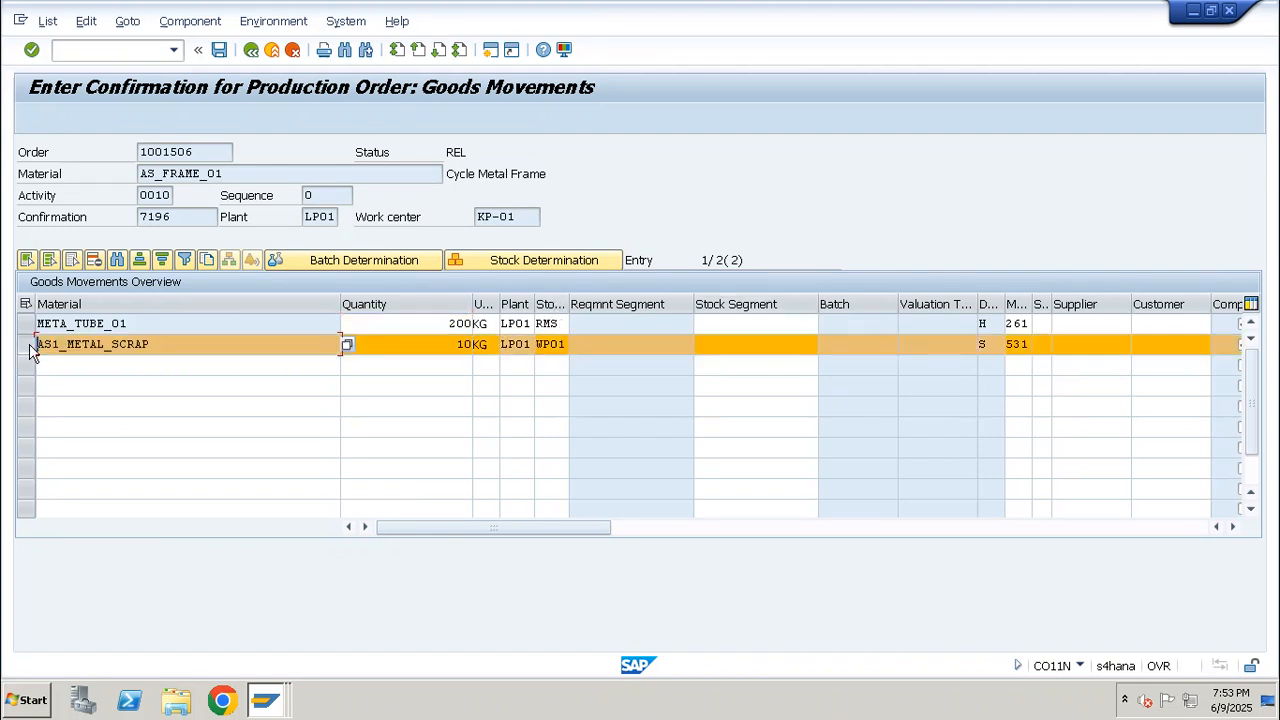
{"action": "double_click", "coordinate": [1027, 343]}
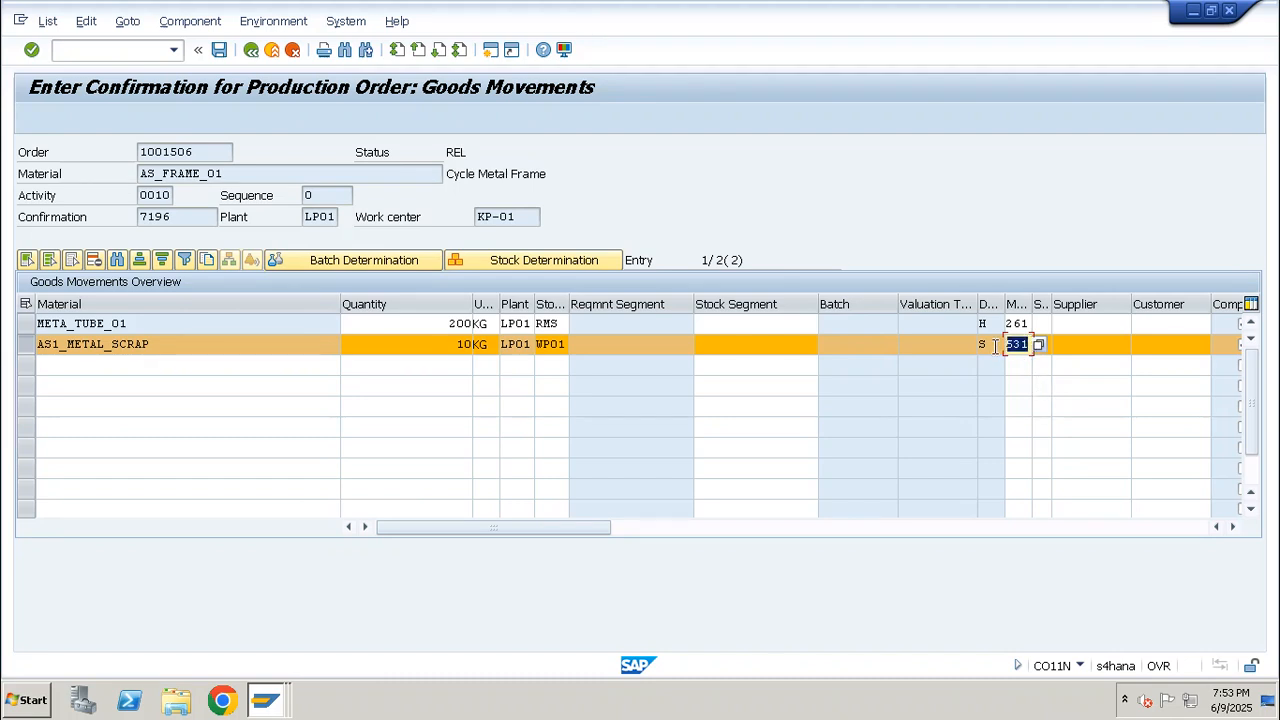
{"action": "left_click_drag", "start_coordinate": [158, 343], "coordinate": [25, 357]}
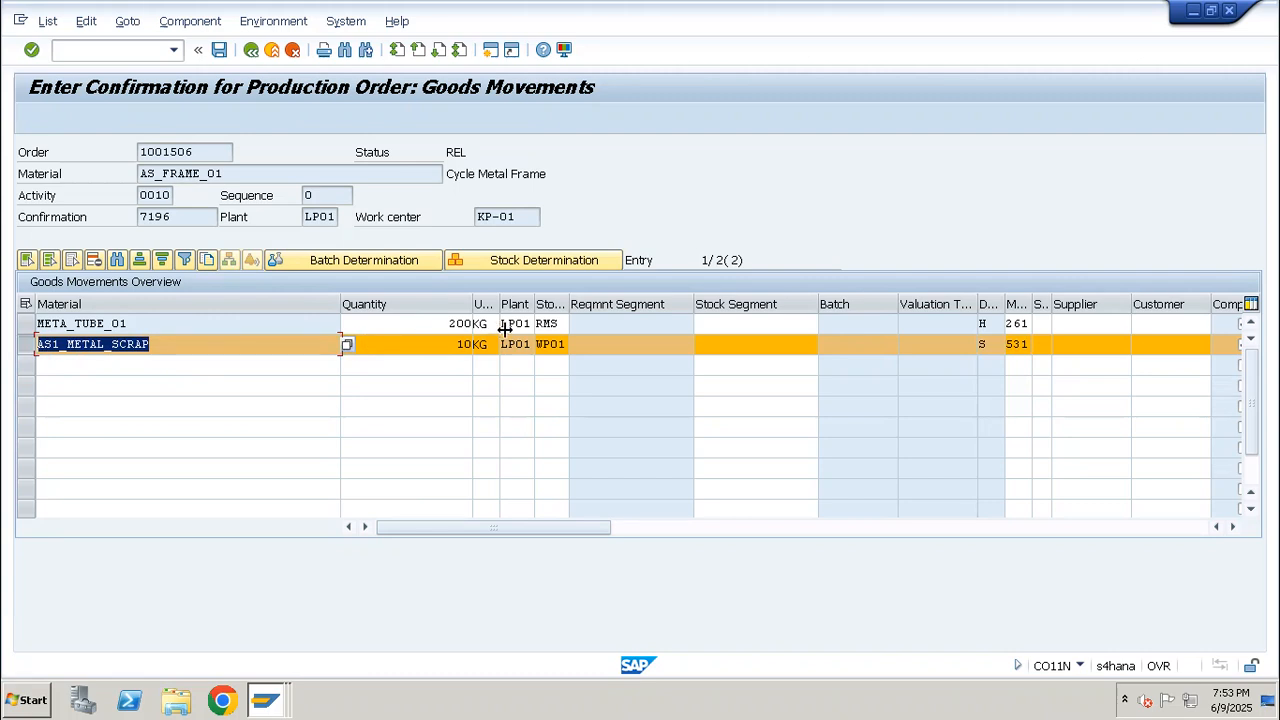
{"action": "left_click", "coordinate": [551, 323]}
{"action": "key", "text": "F4"}
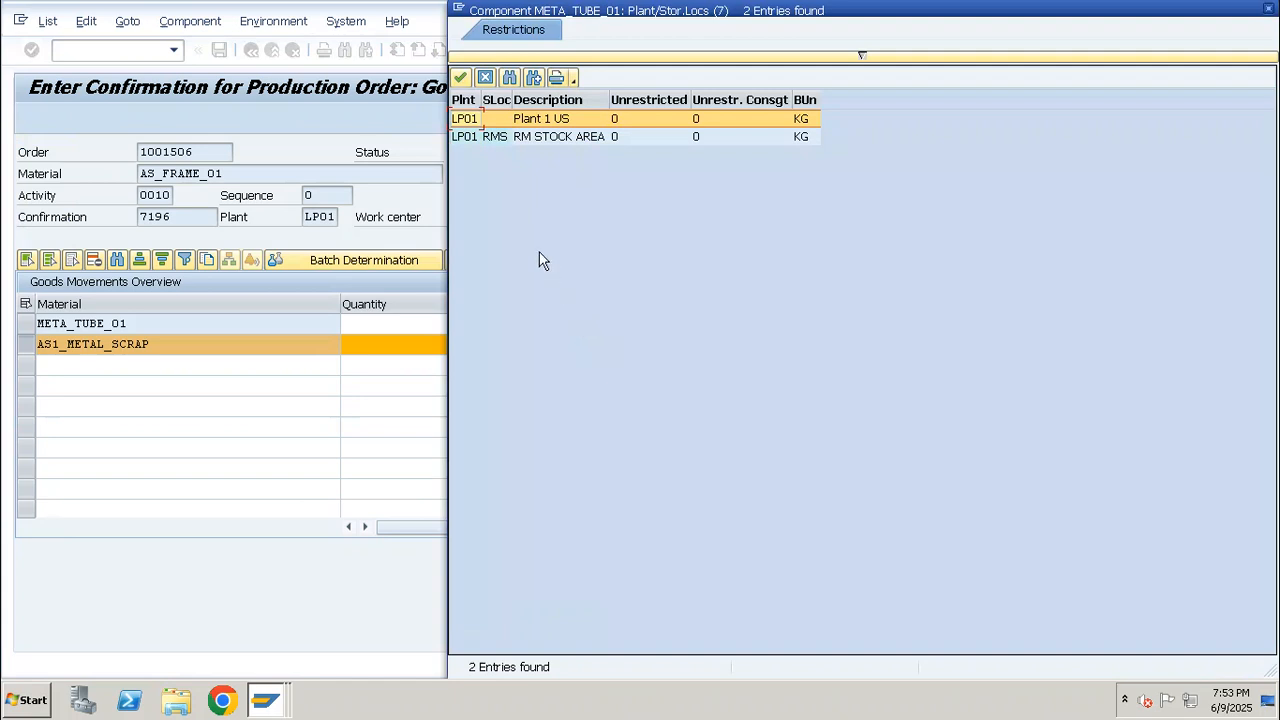
{"action": "key", "text": "Escape"}
{"action": "left_click", "coordinate": [143, 320]}
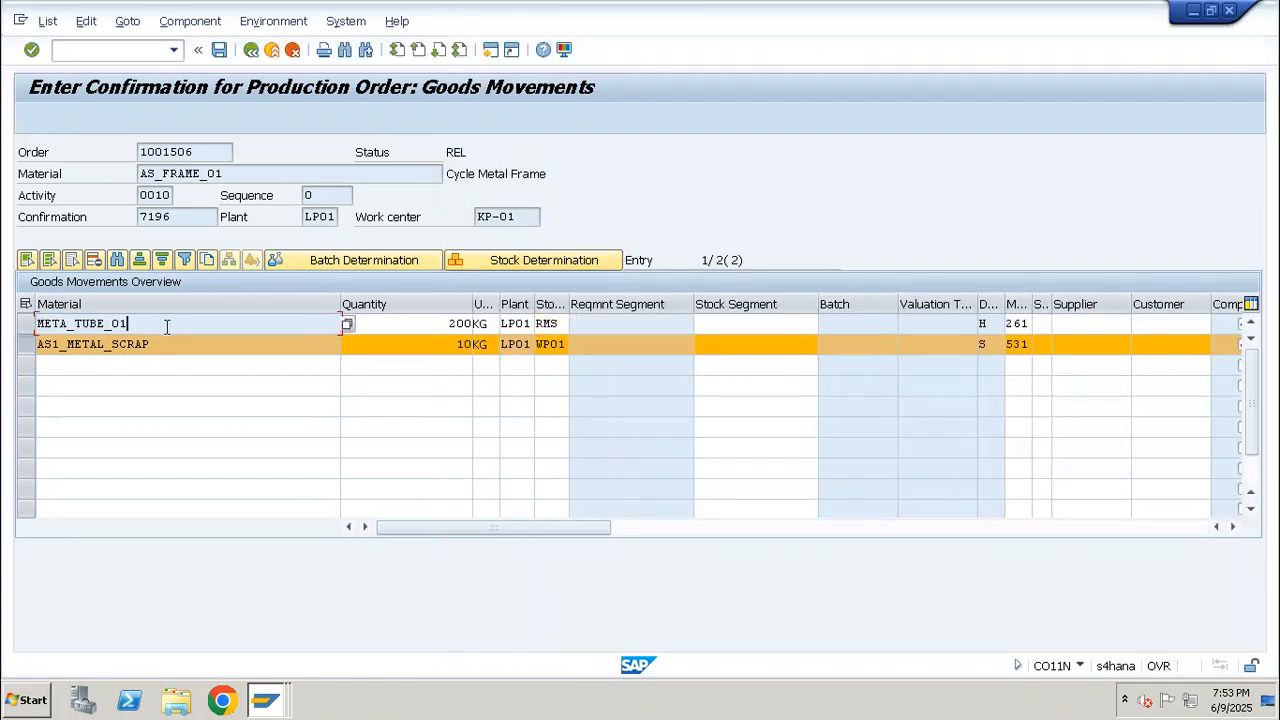
{"action": "left_click", "coordinate": [27, 346]}
{"action": "left_click_drag", "start_coordinate": [139, 323], "coordinate": [26, 325]}
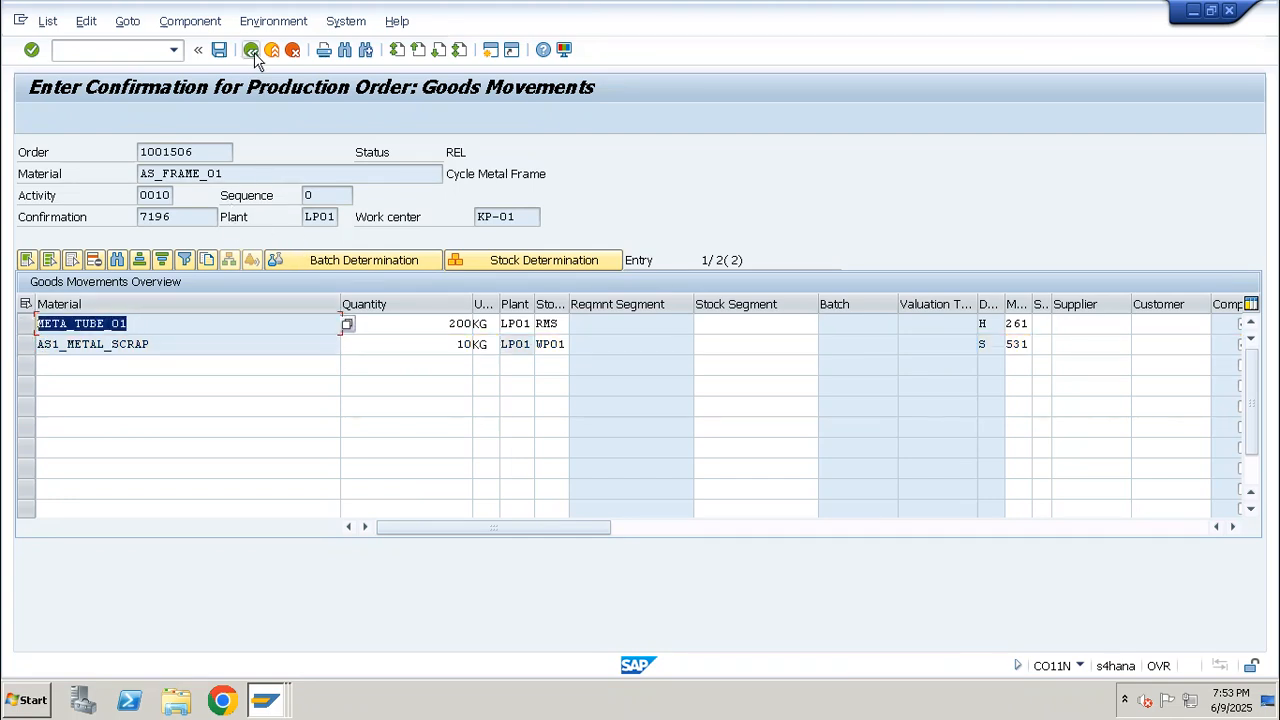
Try to save the confirmation with its goods movements despite the error in the actual cost calculation
{"action": "left_click", "coordinate": [218, 49]}
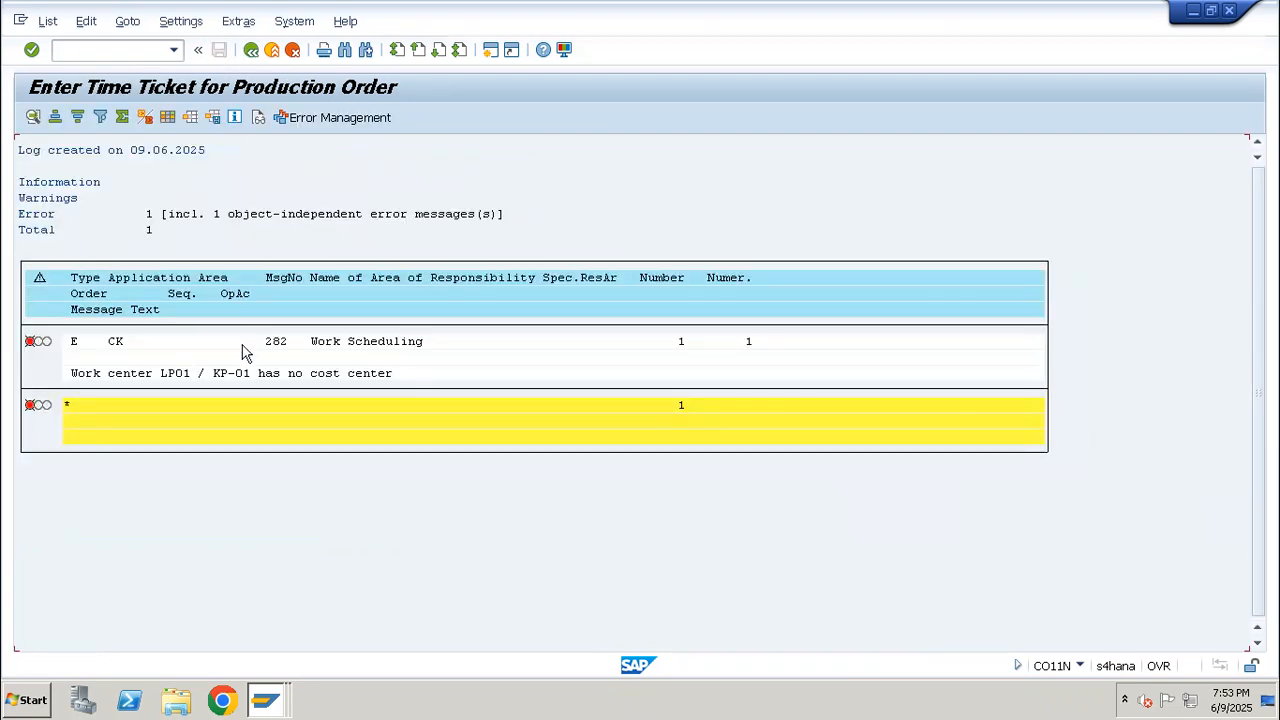
{"action": "key", "text": "F3"}
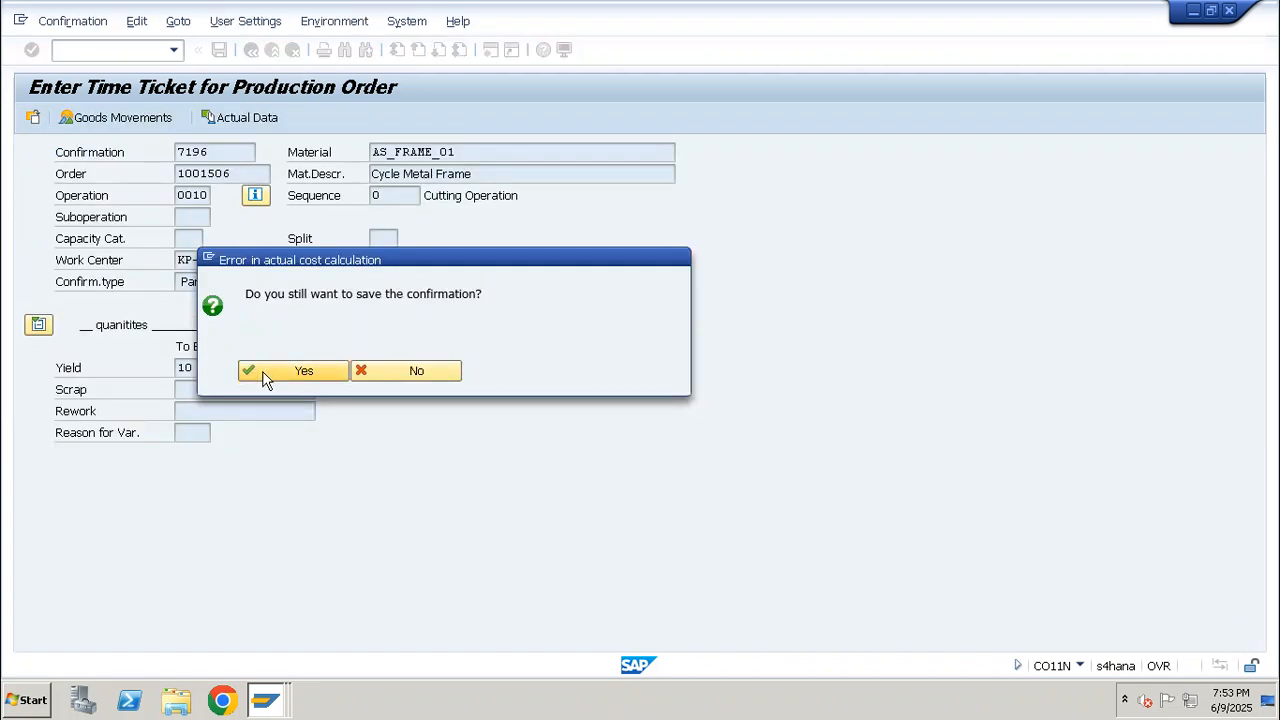
{"action": "left_click", "coordinate": [270, 372]}
{"action": "key", "text": "Return"}
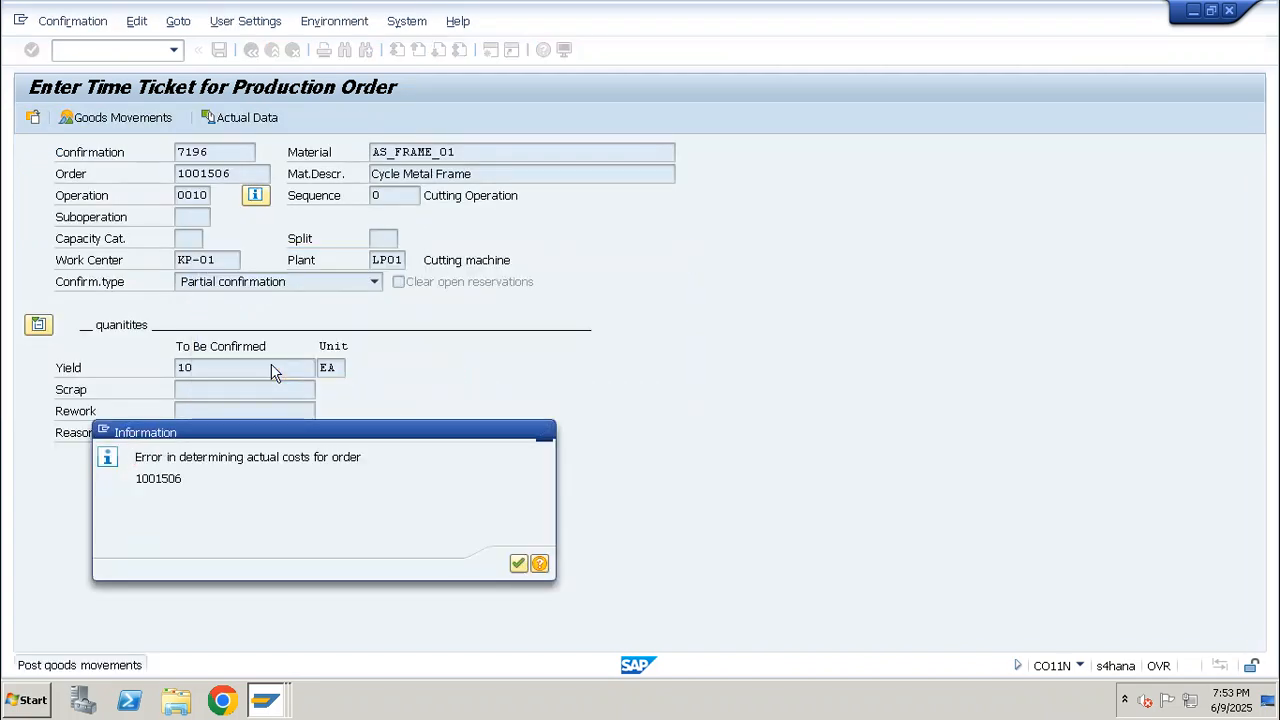
Examine the error messages logged for the confirmation's goods movements, reading their full message text
{"action": "left_click", "coordinate": [303, 325]}
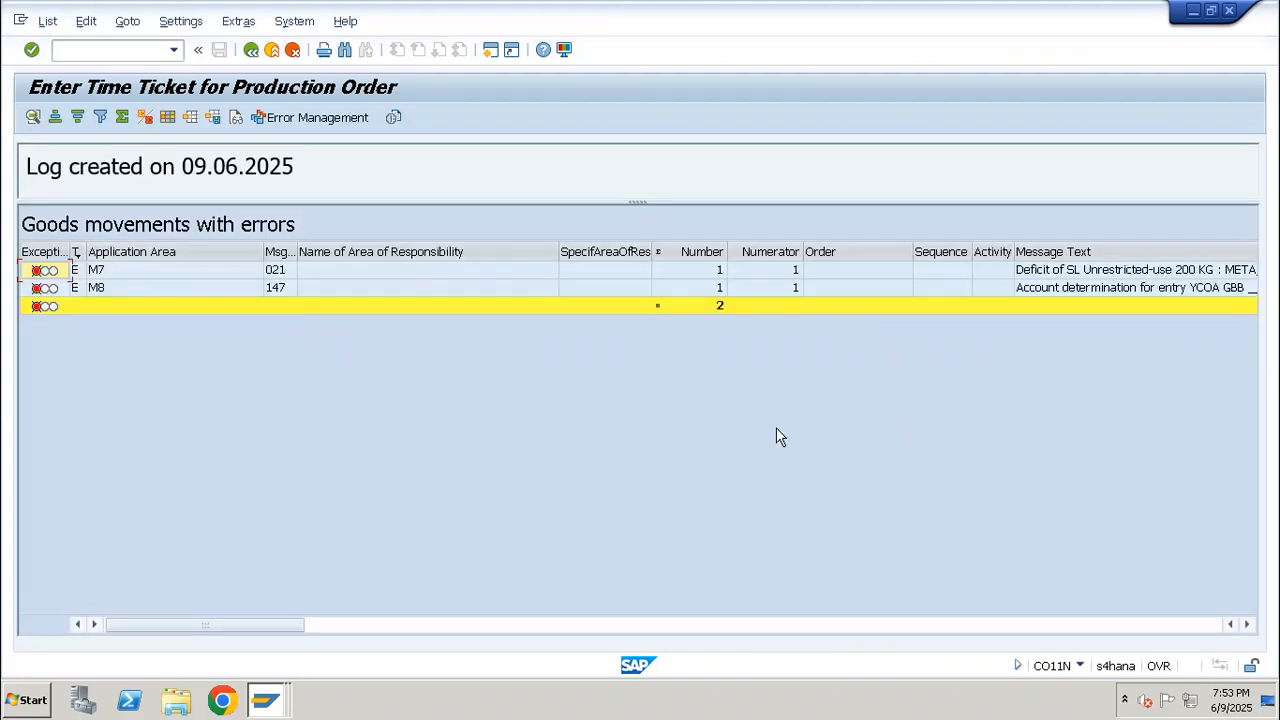
{"action": "left_click", "coordinate": [358, 626]}
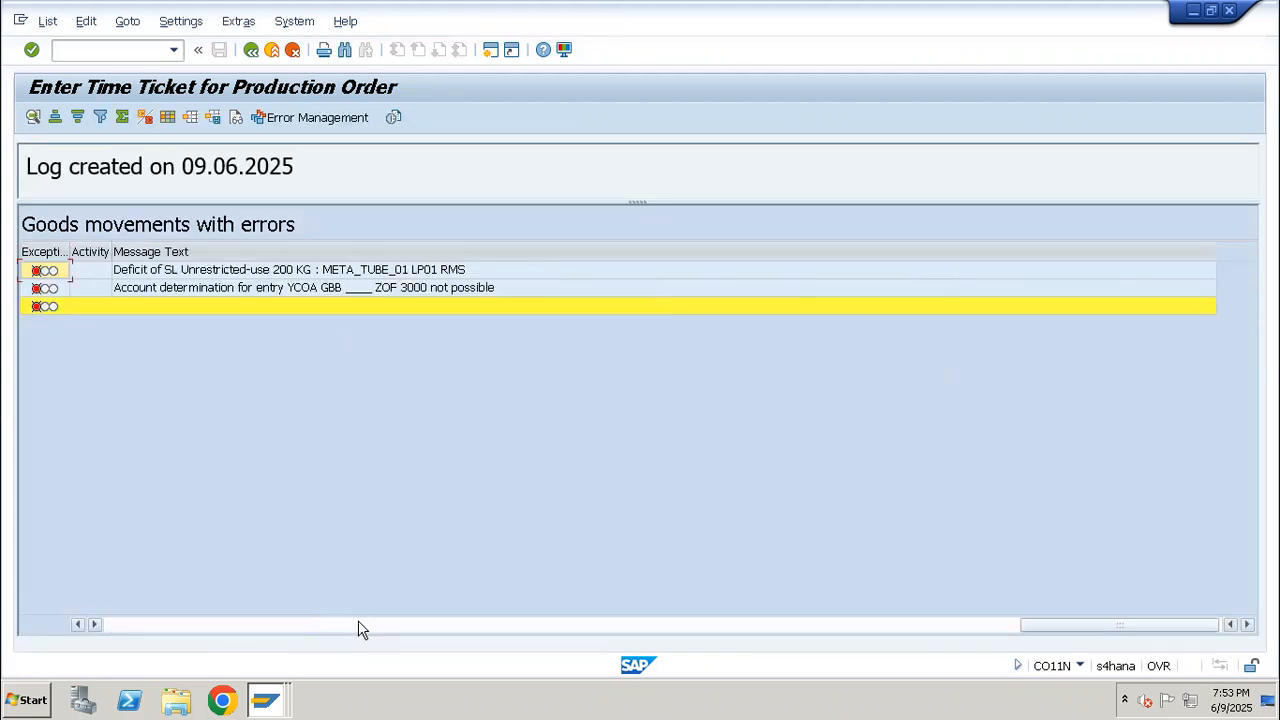
{"action": "left_click", "coordinate": [288, 278]}
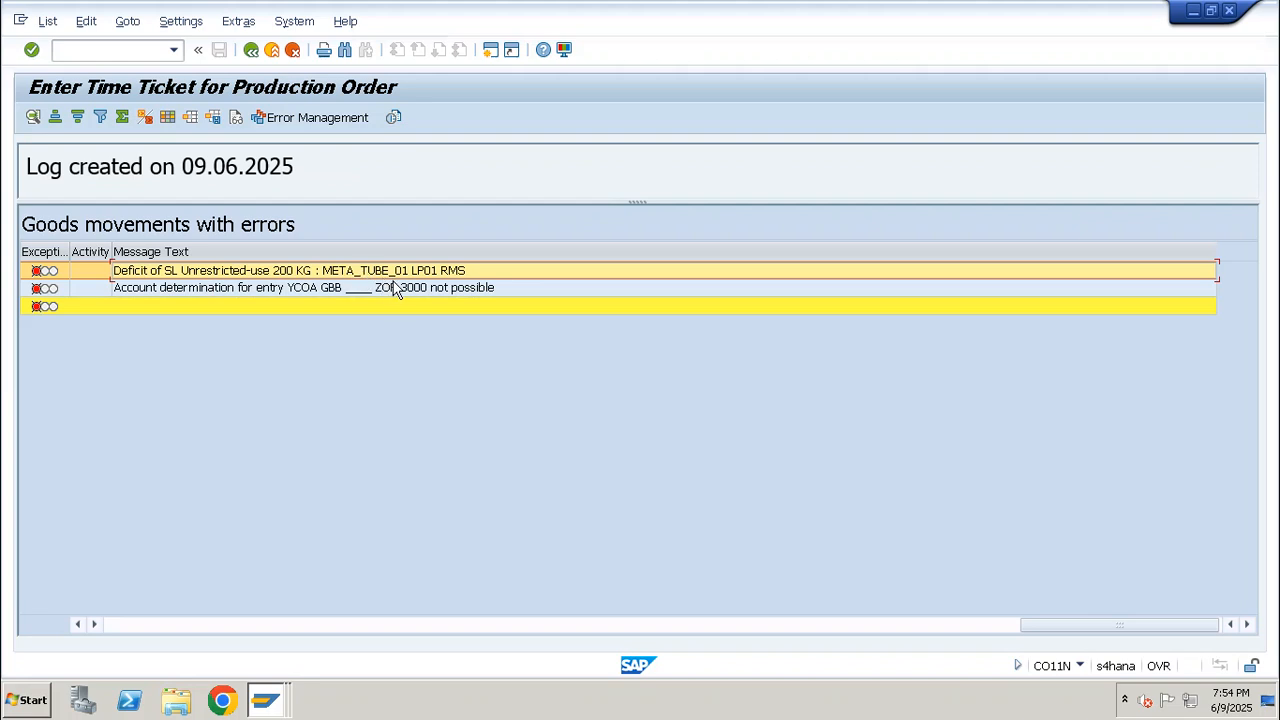
{"action": "left_click", "coordinate": [401, 624]}
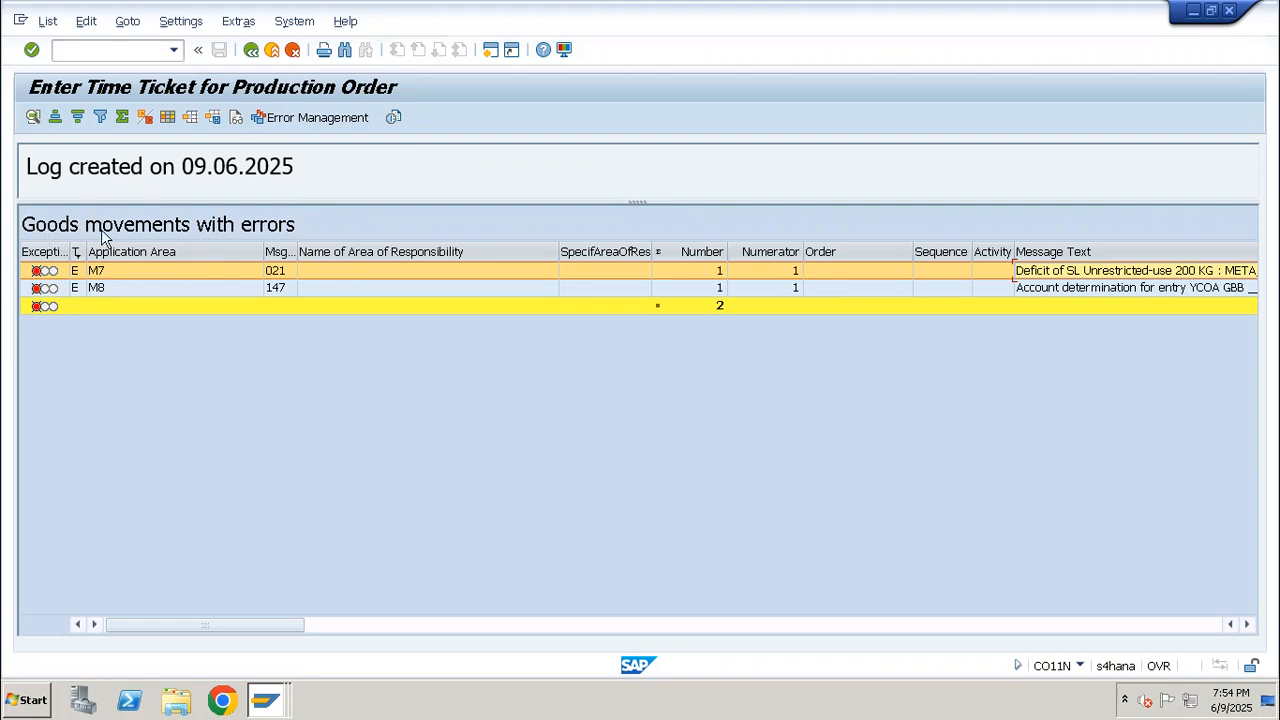
{"action": "key", "text": "F3"}
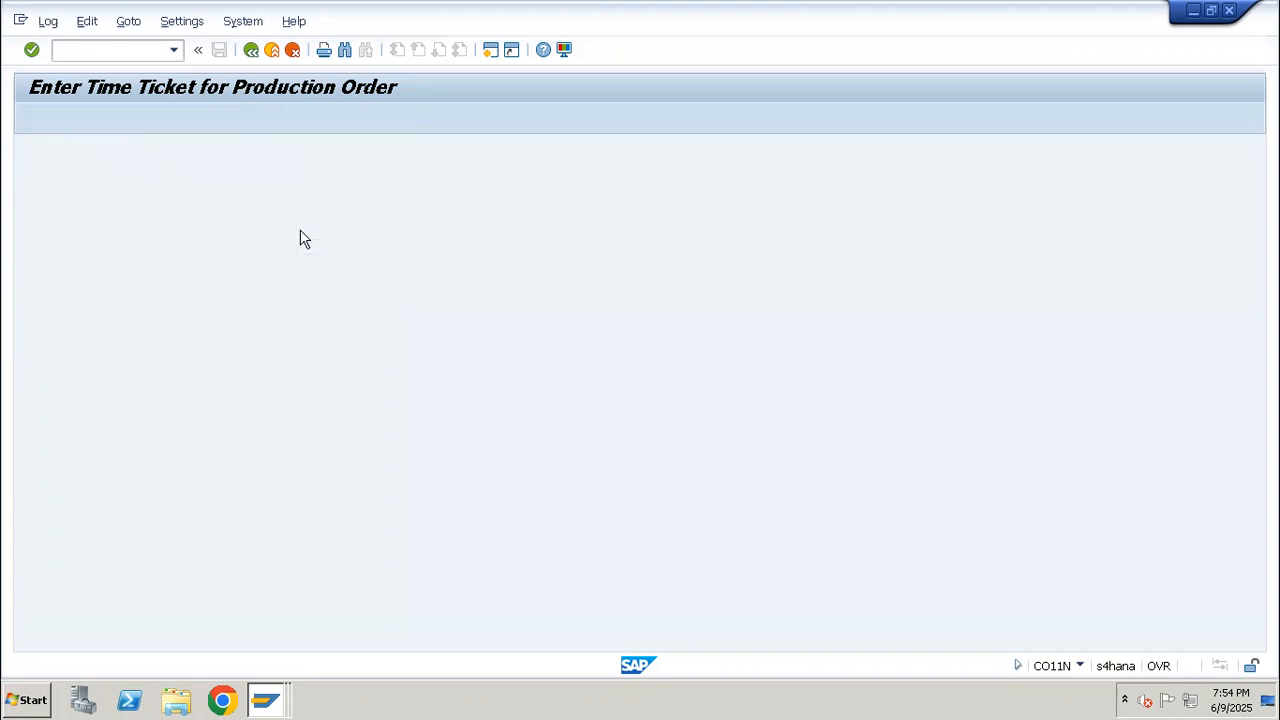
Choose to correct the goods movement errors, try saving the material overview again, and reopen the error messages
{"action": "key", "text": "F3"}
{"action": "left_click", "coordinate": [292, 414]}
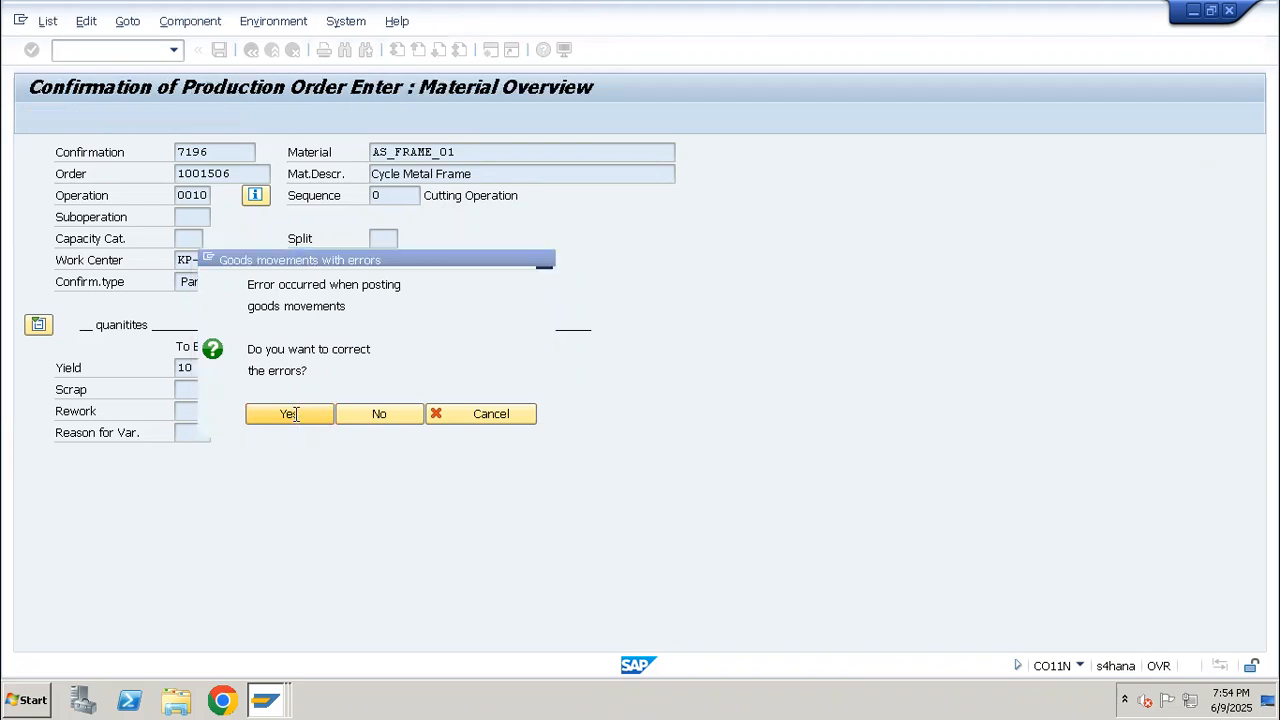
{"action": "key", "text": "ctrl+s"}
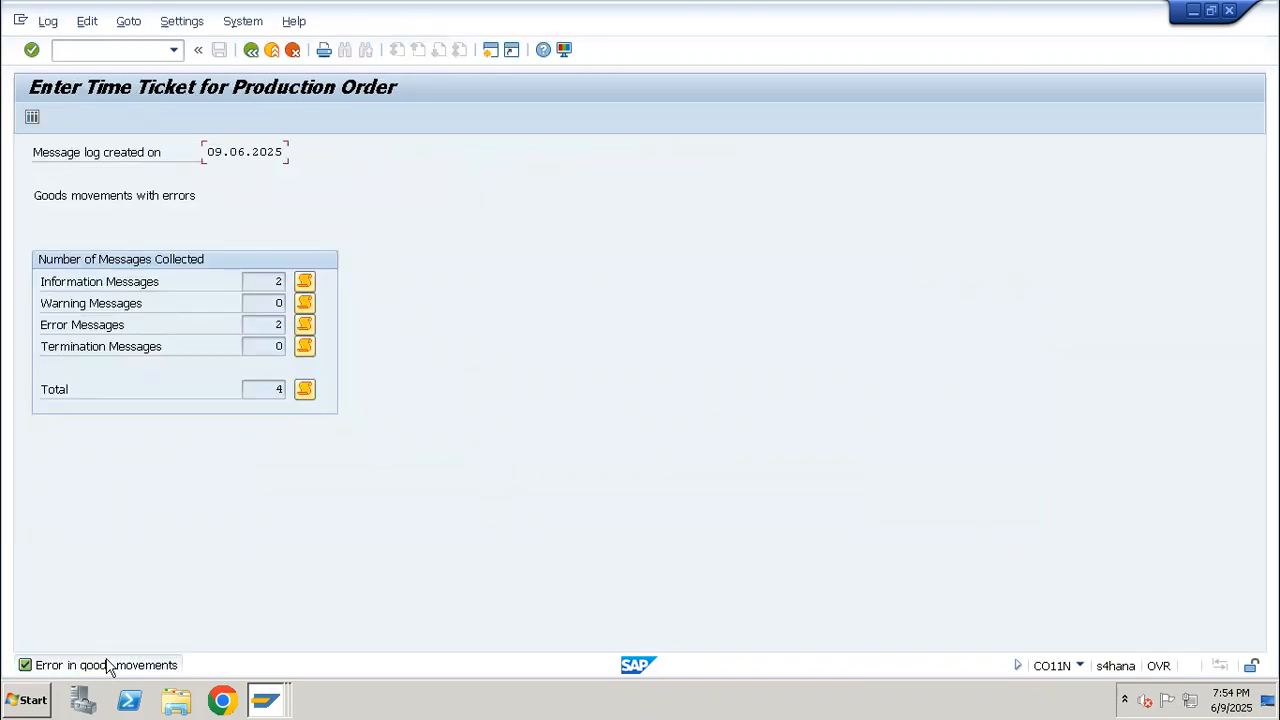
{"action": "left_click", "coordinate": [305, 326]}
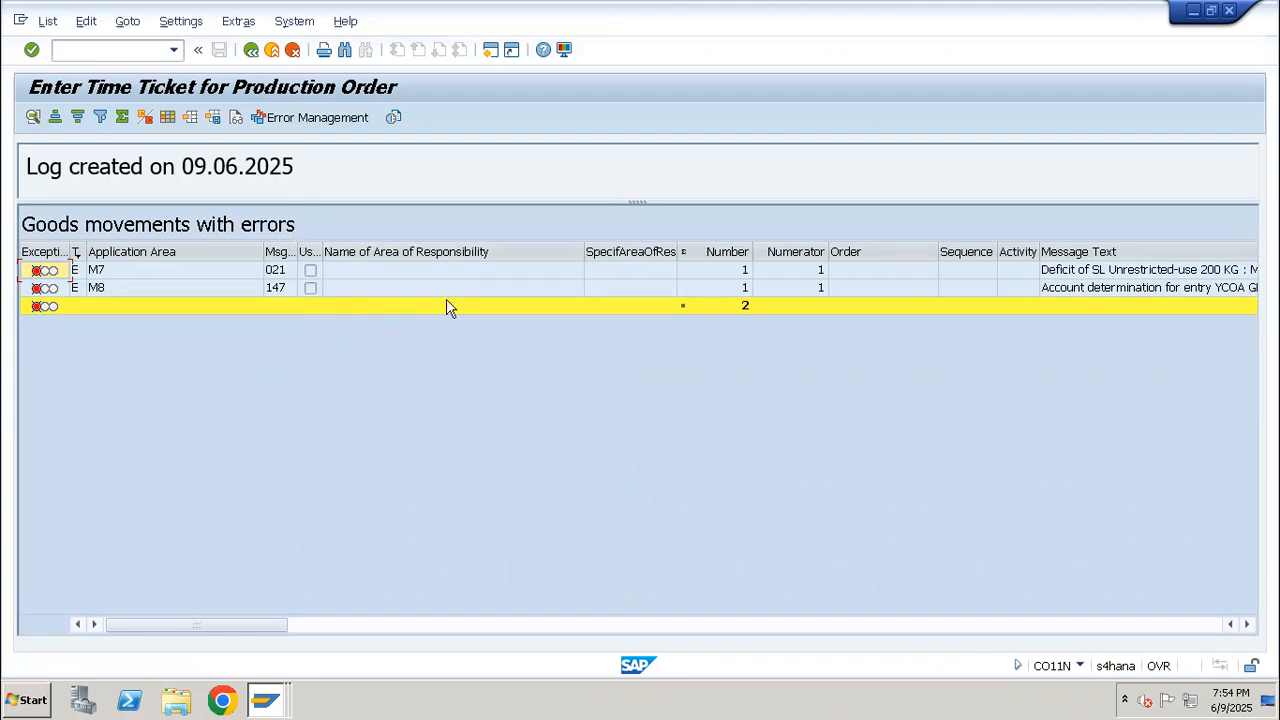
Restart time ticket entry with transaction CO11N and enter the same production order
{"action": "left_click", "coordinate": [124, 47]}
{"action": "type", "text": "/nco11n"}
{"action": "key", "text": "Return"}
{"action": "type", "text": "1001506"}
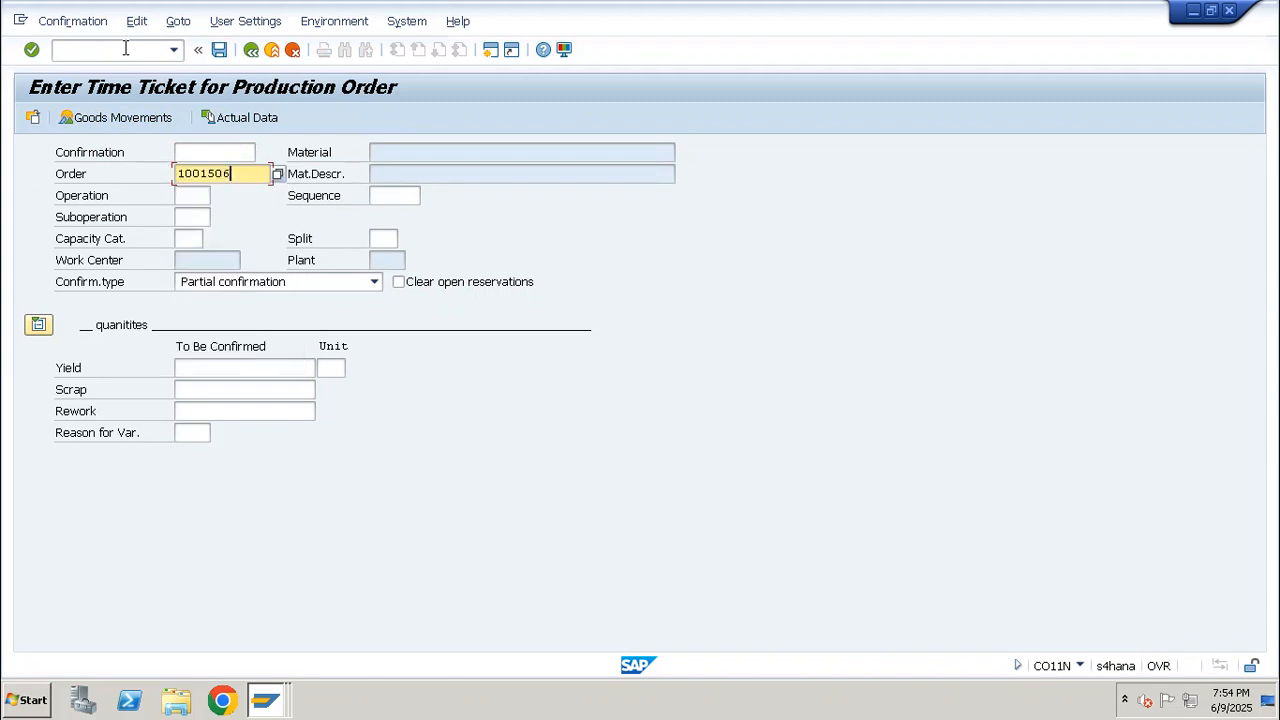
{"action": "key", "text": "Return"}
Set the time ticket's operation to 0010 and its yield to 10
{"action": "key", "text": "Tab"}
{"action": "key", "text": "Tab"}
{"action": "type", "text": "-1"}
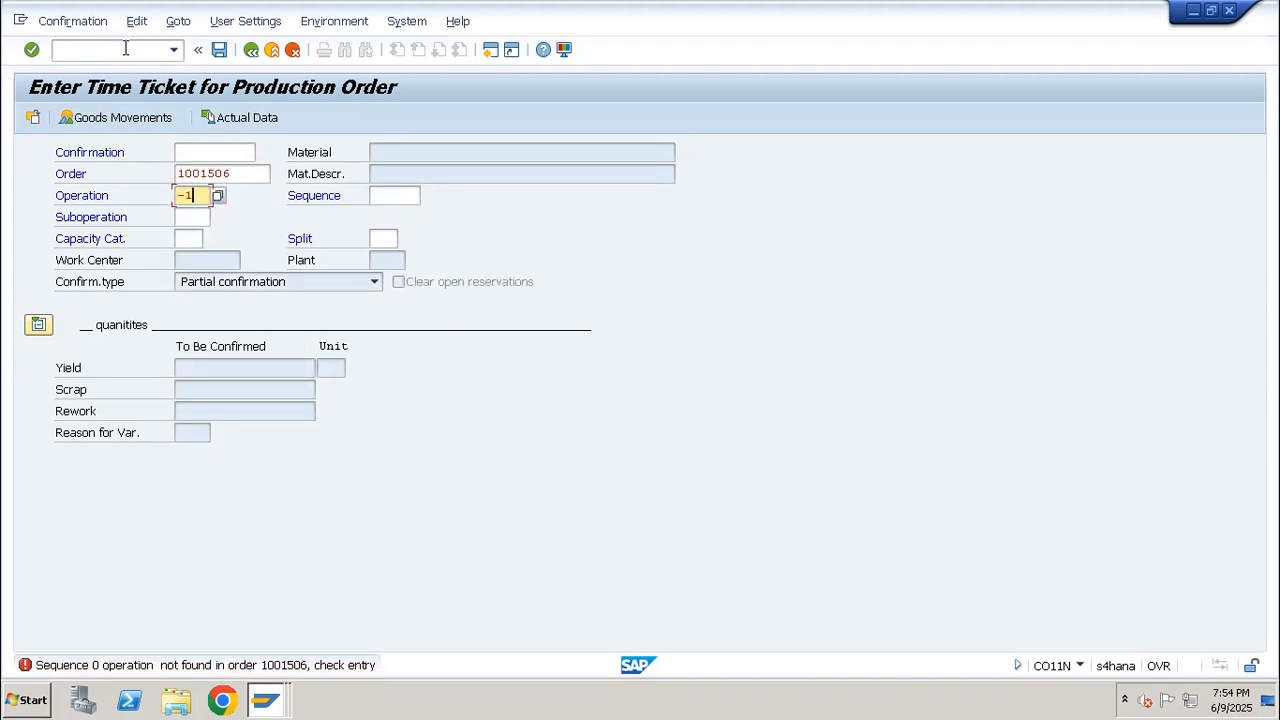
{"action": "key", "text": "BackSpace"}
{"action": "key", "text": "BackSpace"}
{"action": "type", "text": "0000"}
{"action": "key", "text": "BackSpace"}
{"action": "key", "text": "BackSpace"}
{"action": "key", "text": "BackSpace"}
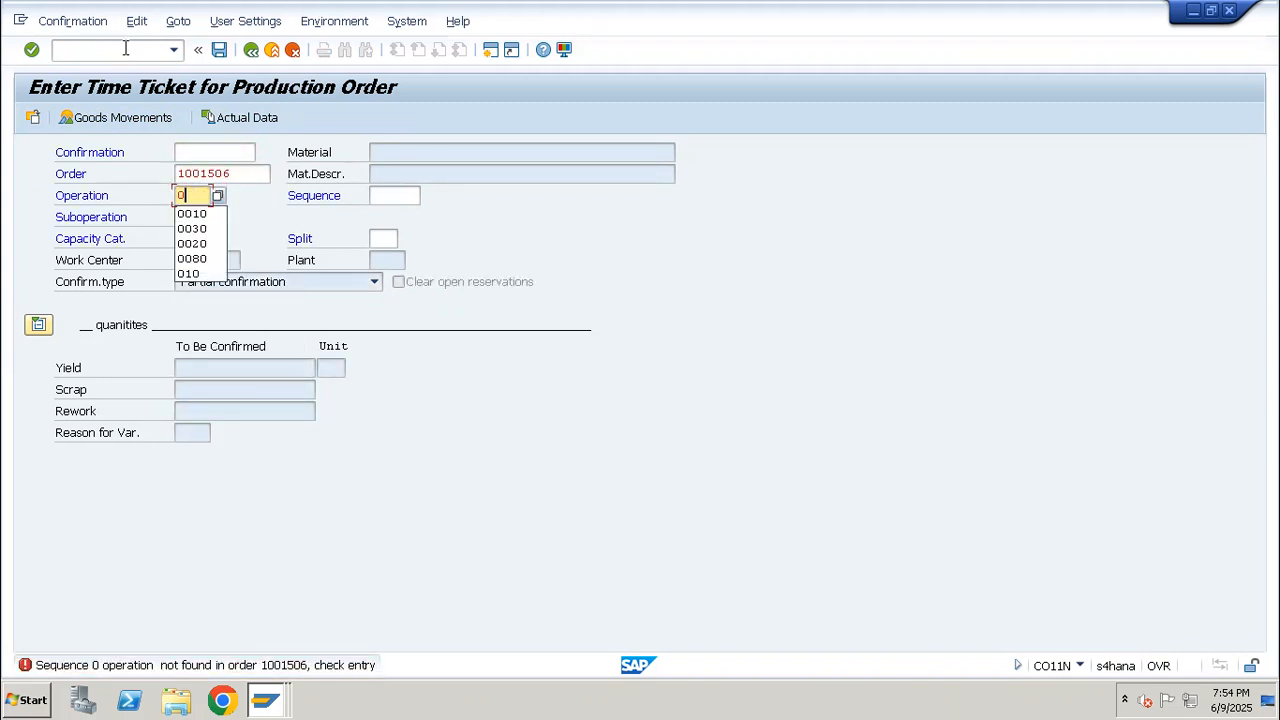
{"action": "type", "text": "010"}
{"action": "key", "text": "Return"}
{"action": "type", "text": "10"}
{"action": "key", "text": "Return"}
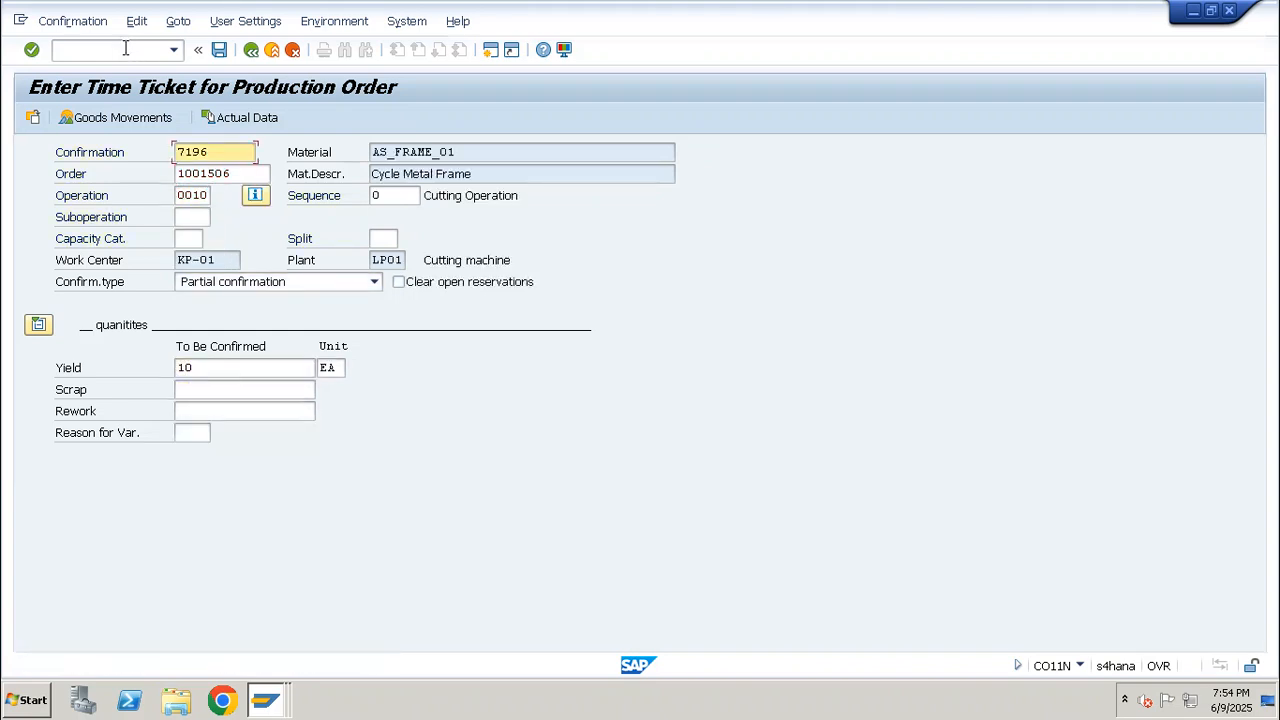
Open the time ticket's goods movements and check the movement type of AS1_METAL_SCRAP
{"action": "left_click", "coordinate": [140, 116]}
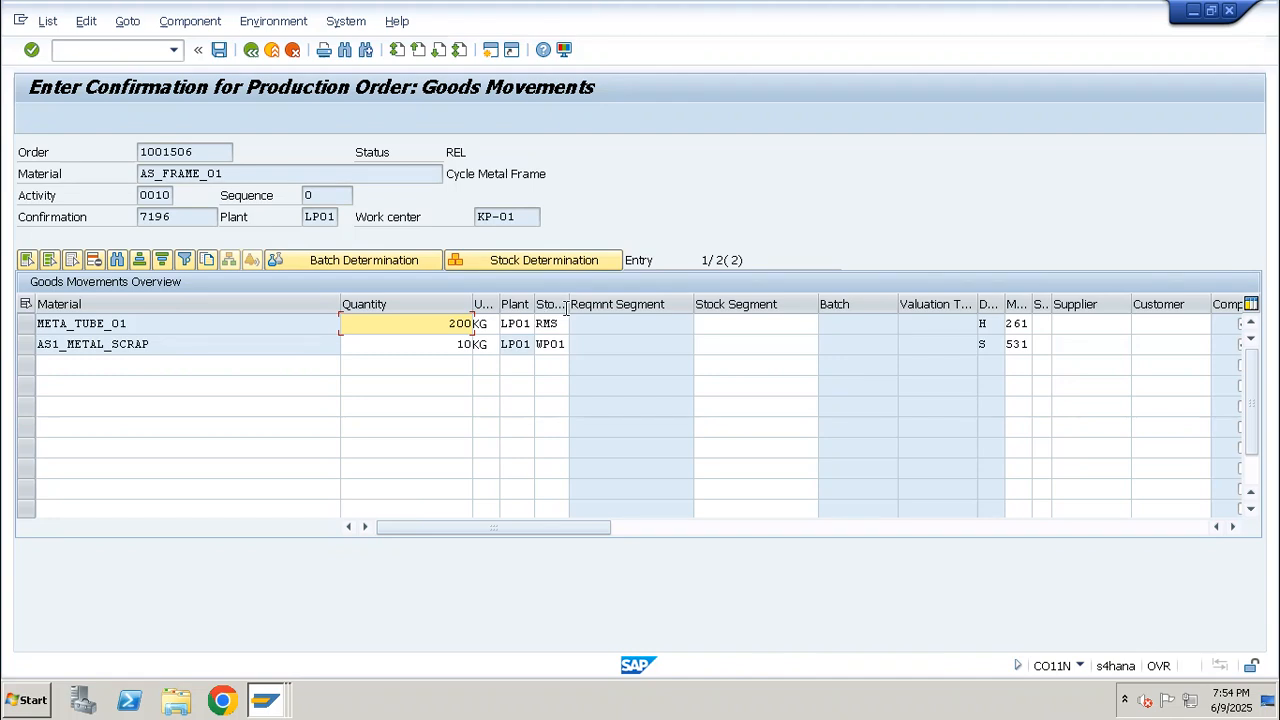
{"action": "left_click", "coordinate": [1030, 346]}
{"action": "double_click", "coordinate": [1032, 346]}
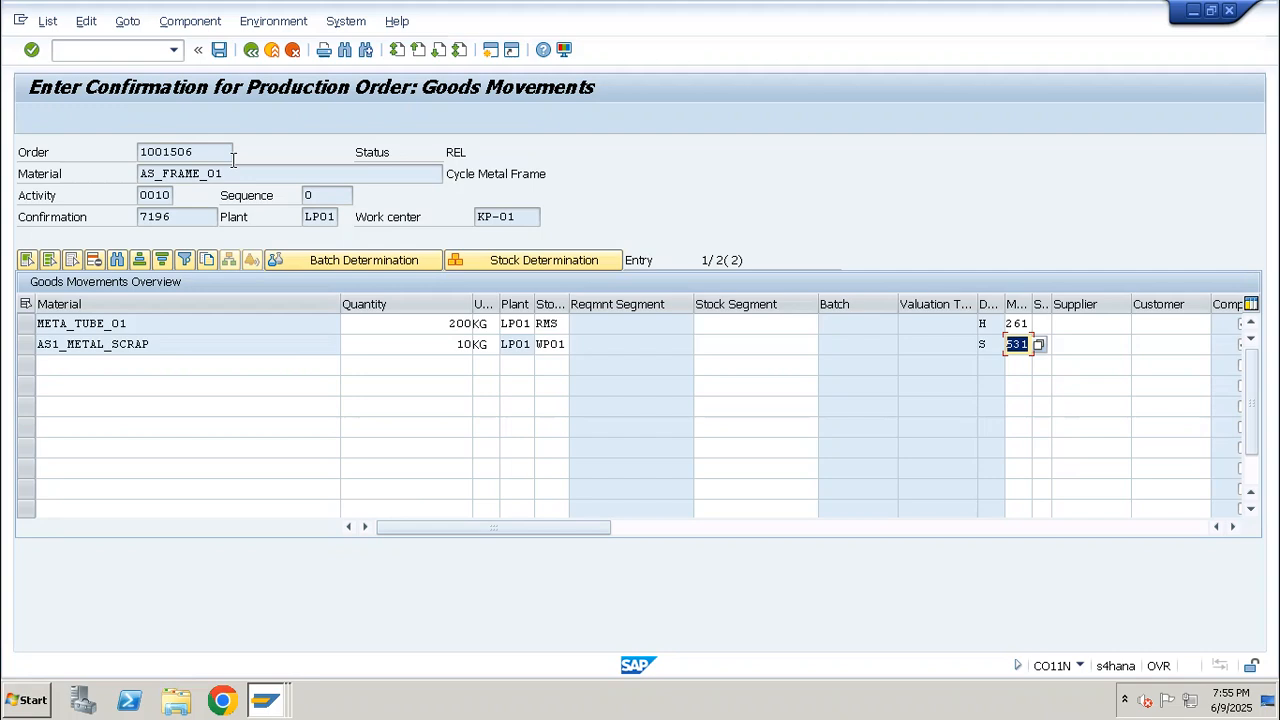
{"action": "mouse_move", "coordinate": [535, 5]}
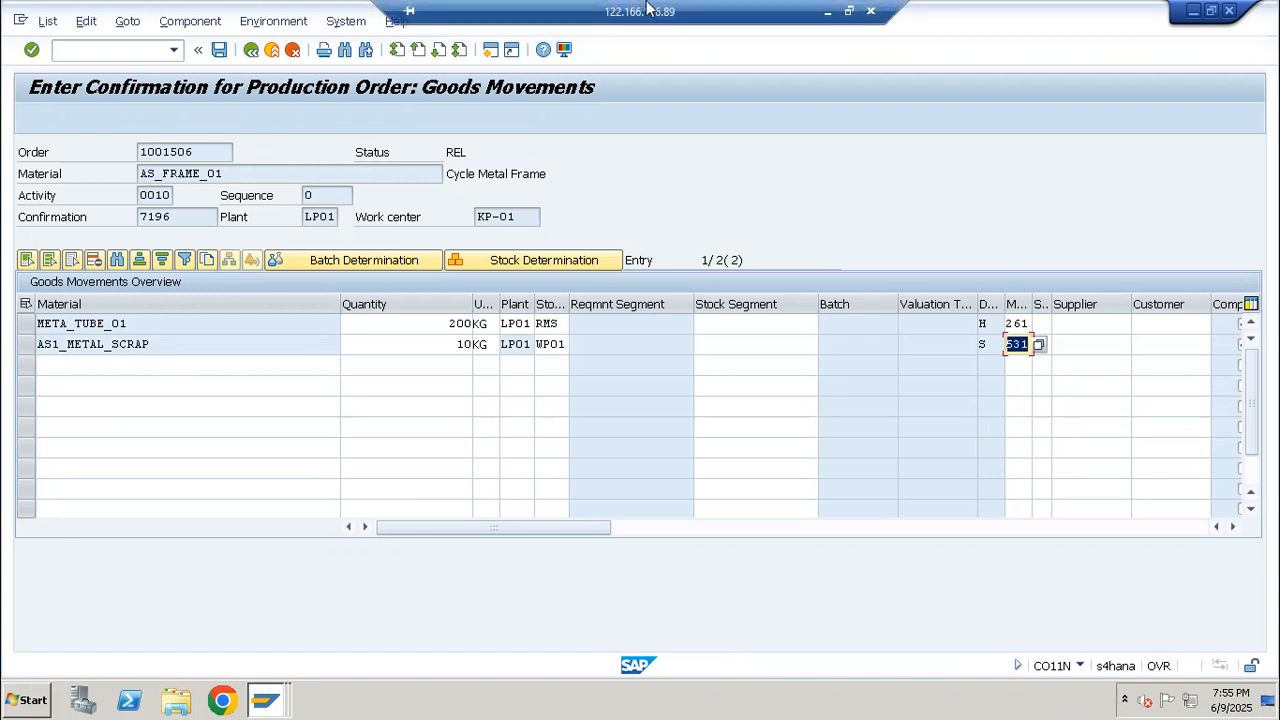
{"action": "left_click", "coordinate": [827, 15]}
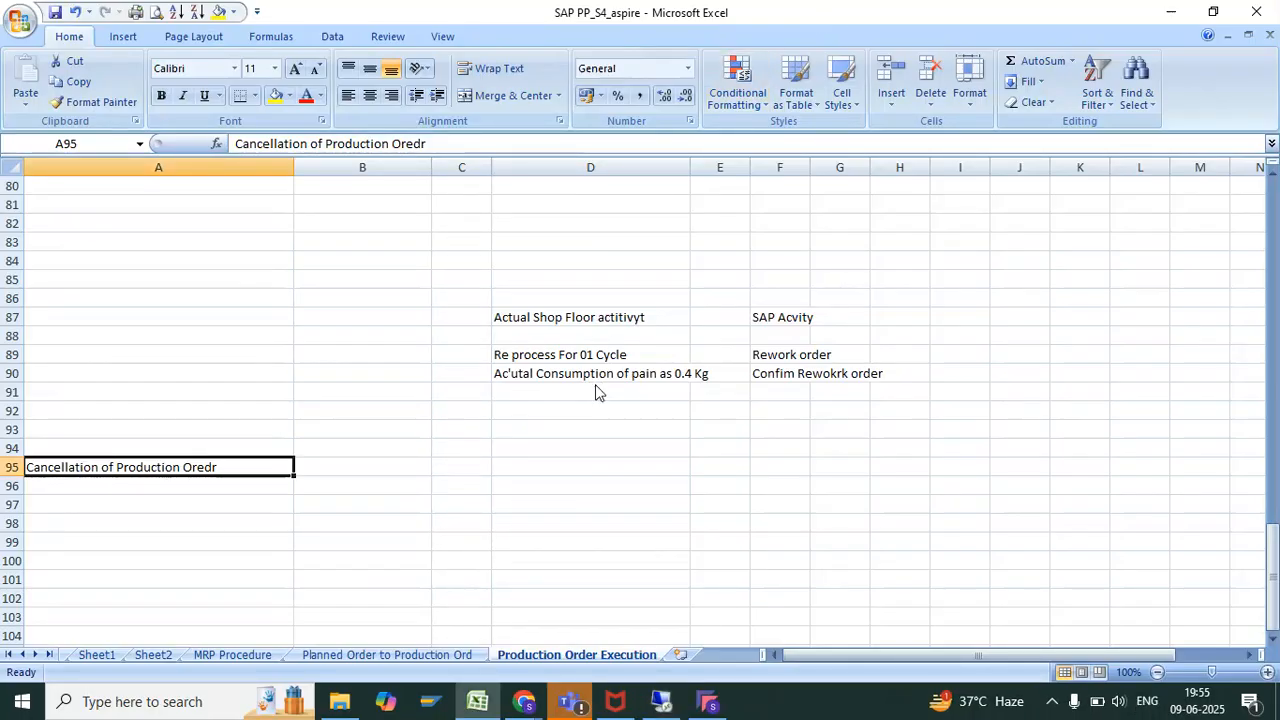
{"action": "left_click", "coordinate": [524, 701]}
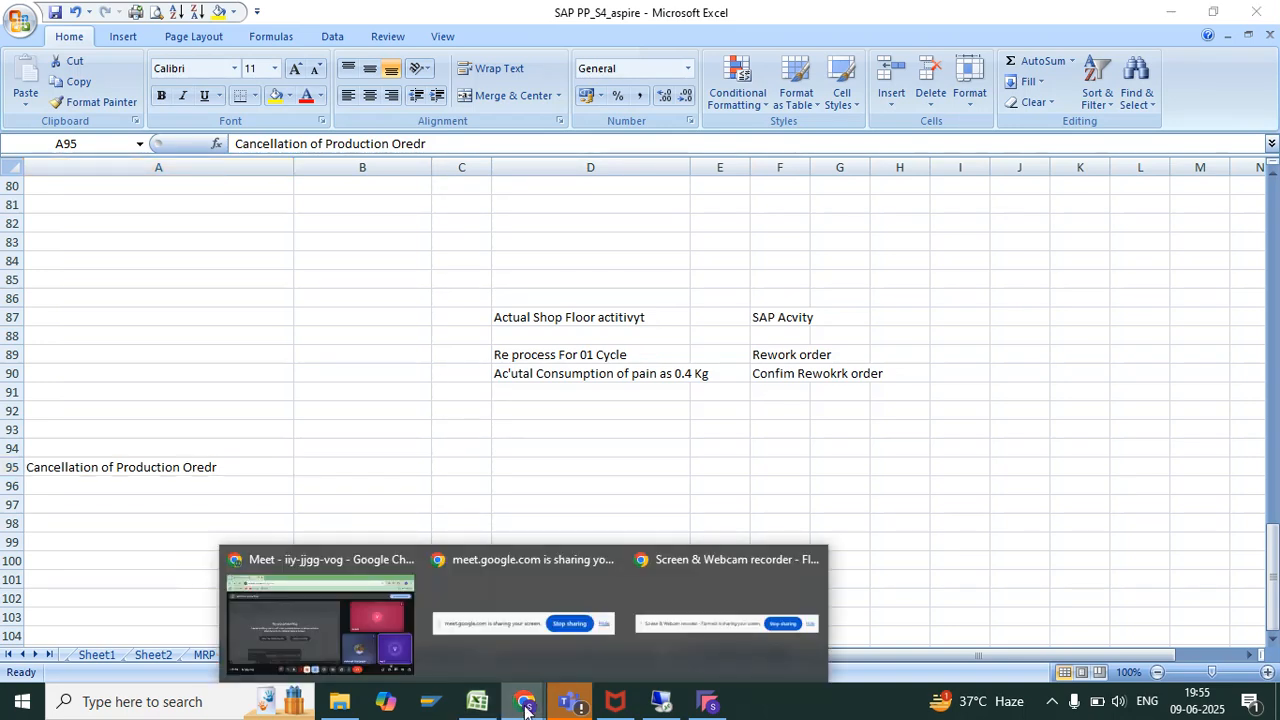
{"action": "left_click", "coordinate": [485, 414]}
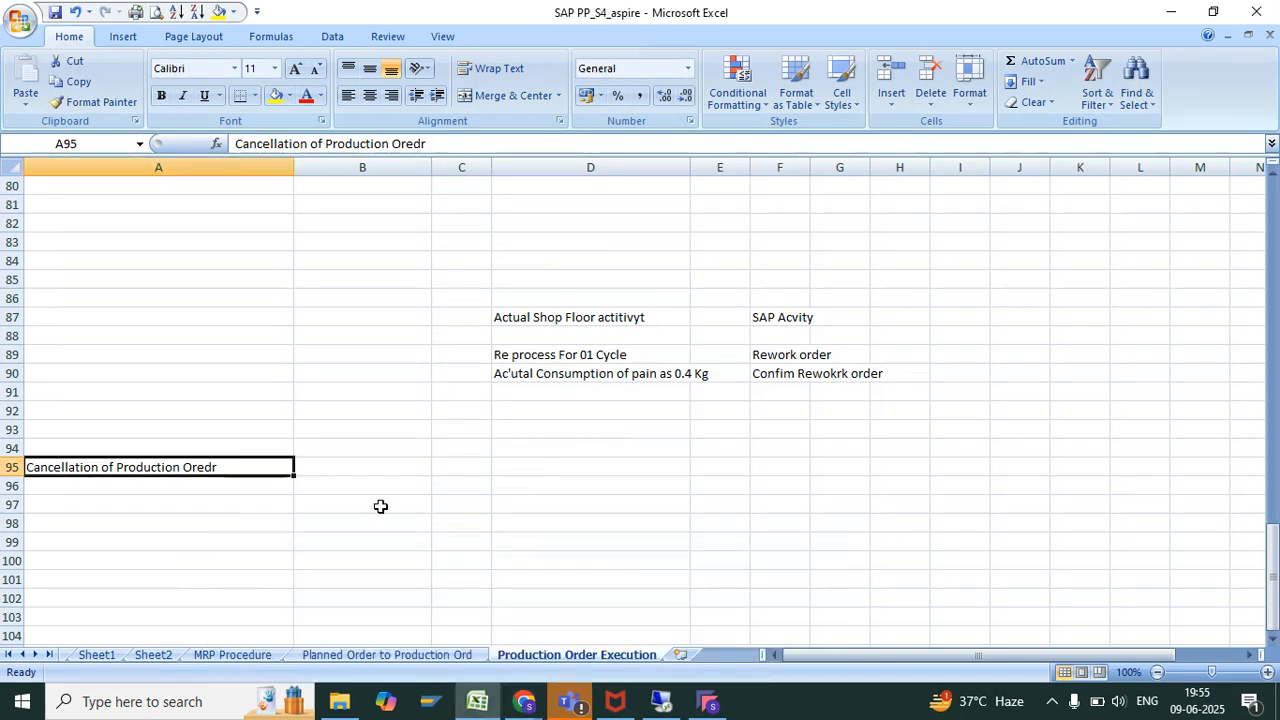
Return to the SAP remote session and check the metal scrap's material entry together with its movement type
{"action": "left_click", "coordinate": [659, 701]}
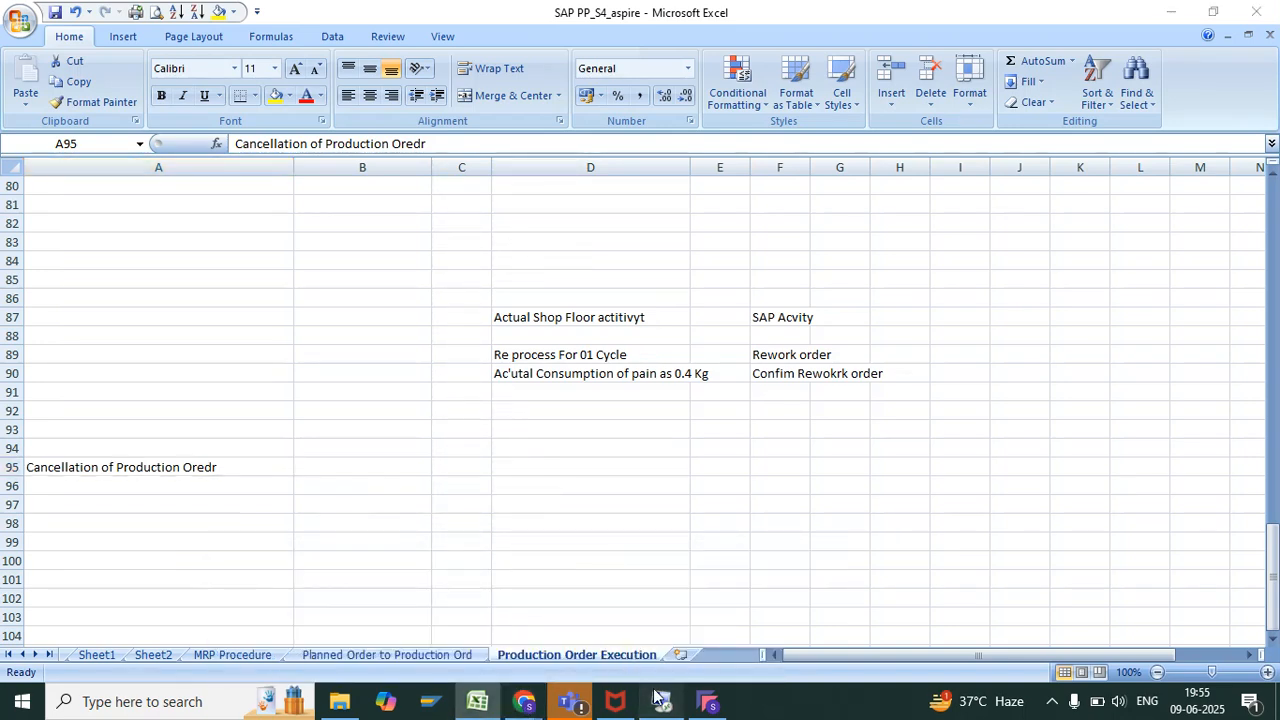
{"action": "left_click_drag", "start_coordinate": [177, 344], "coordinate": [14, 350]}
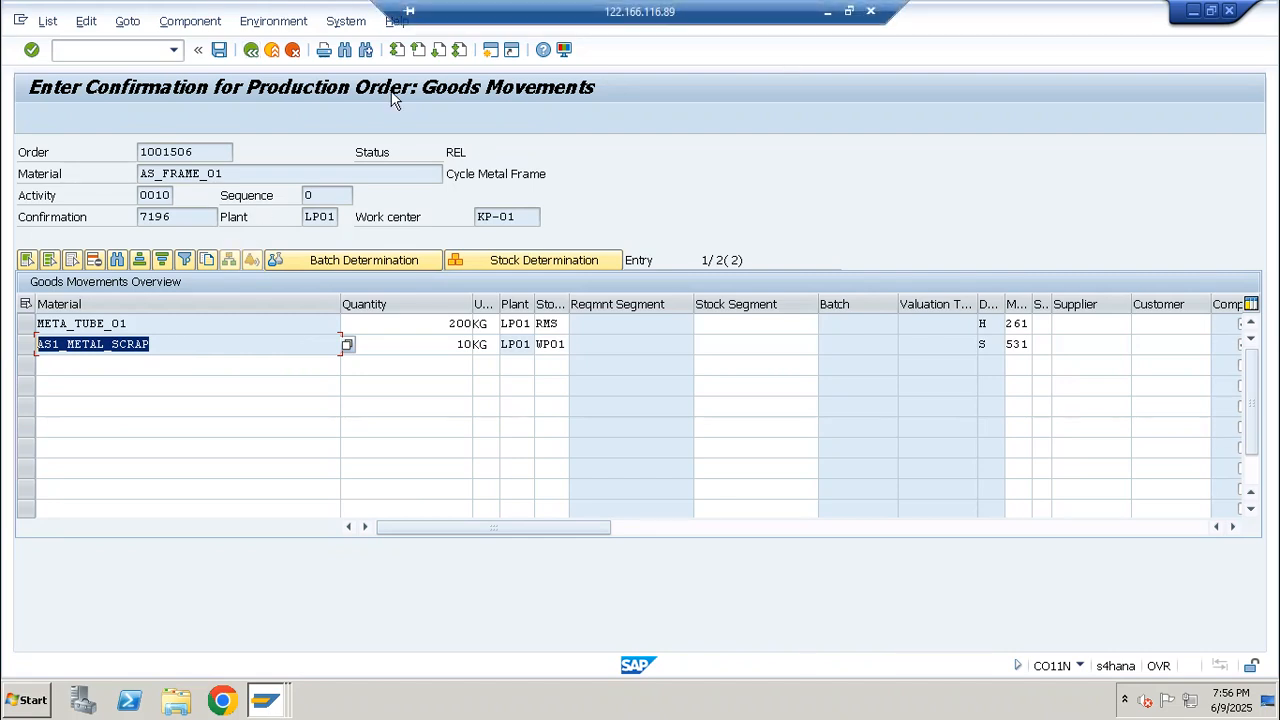
{"action": "double_click", "coordinate": [1018, 344]}
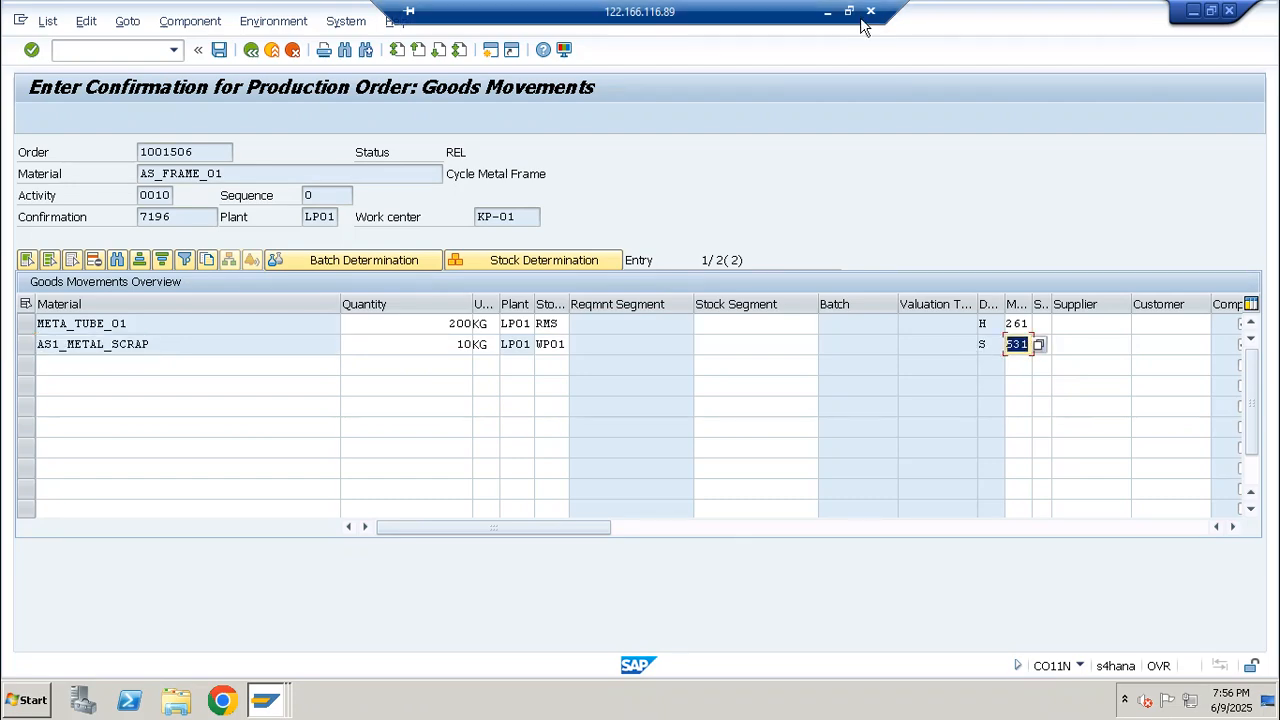
Switch to the SAP PP_S4_aspire workbook in Excel and show the S4 Hana PP Module sheet
{"action": "left_click", "coordinate": [829, 12]}
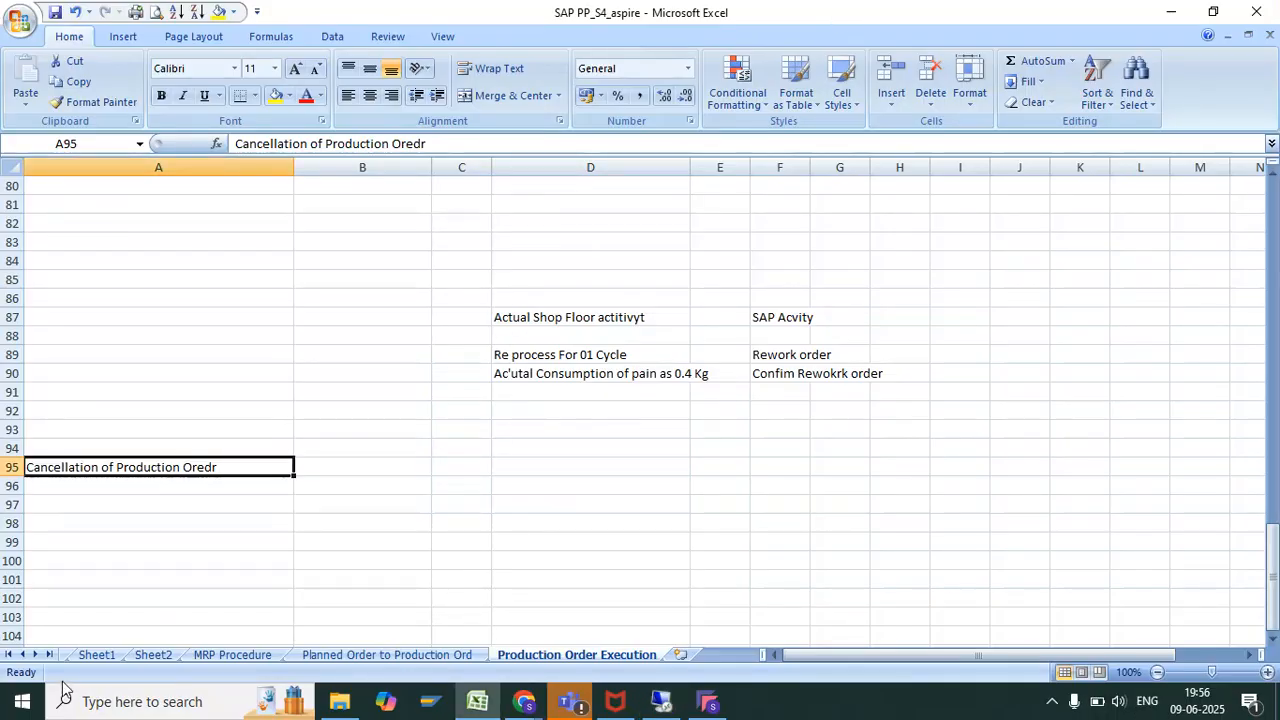
{"action": "left_click", "coordinate": [24, 655]}
{"action": "left_click", "coordinate": [24, 655]}
{"action": "left_click", "coordinate": [24, 655]}
{"action": "left_click", "coordinate": [24, 655]}
{"action": "left_click", "coordinate": [24, 655]}
{"action": "left_click", "coordinate": [24, 655]}
{"action": "left_click", "coordinate": [24, 655]}
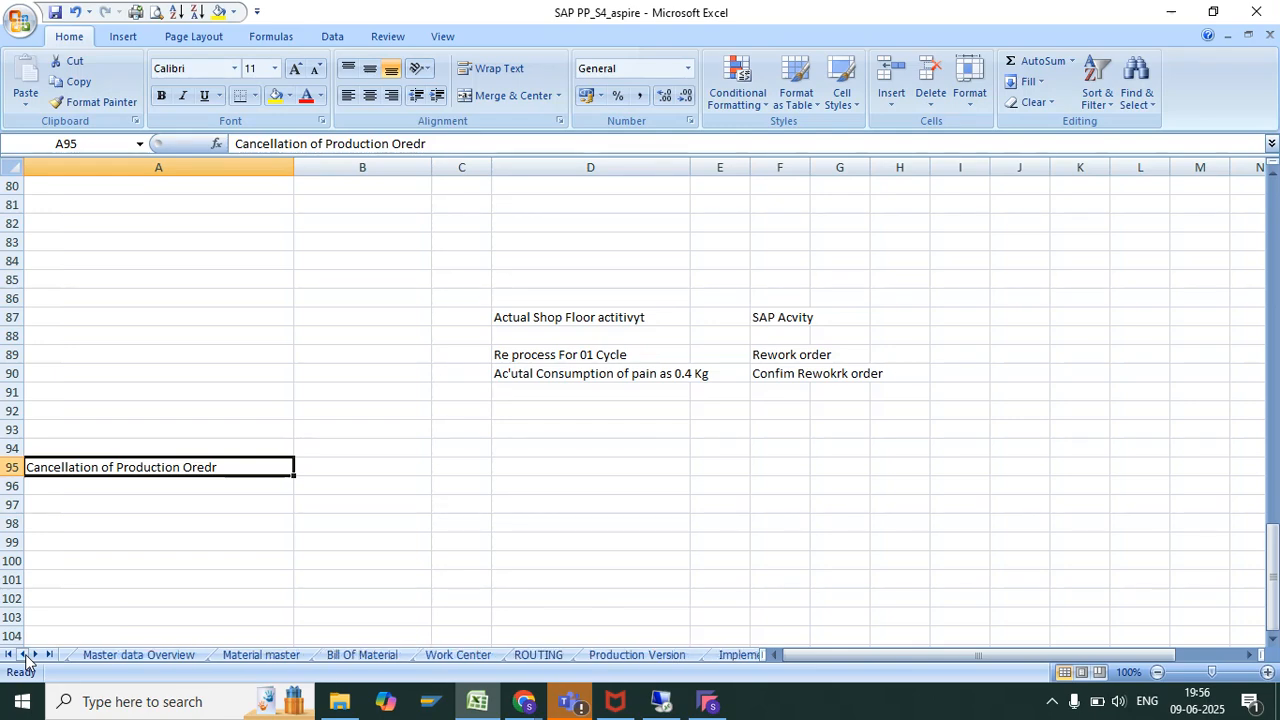
{"action": "left_click", "coordinate": [24, 655]}
{"action": "left_click", "coordinate": [24, 655]}
{"action": "left_click", "coordinate": [24, 655]}
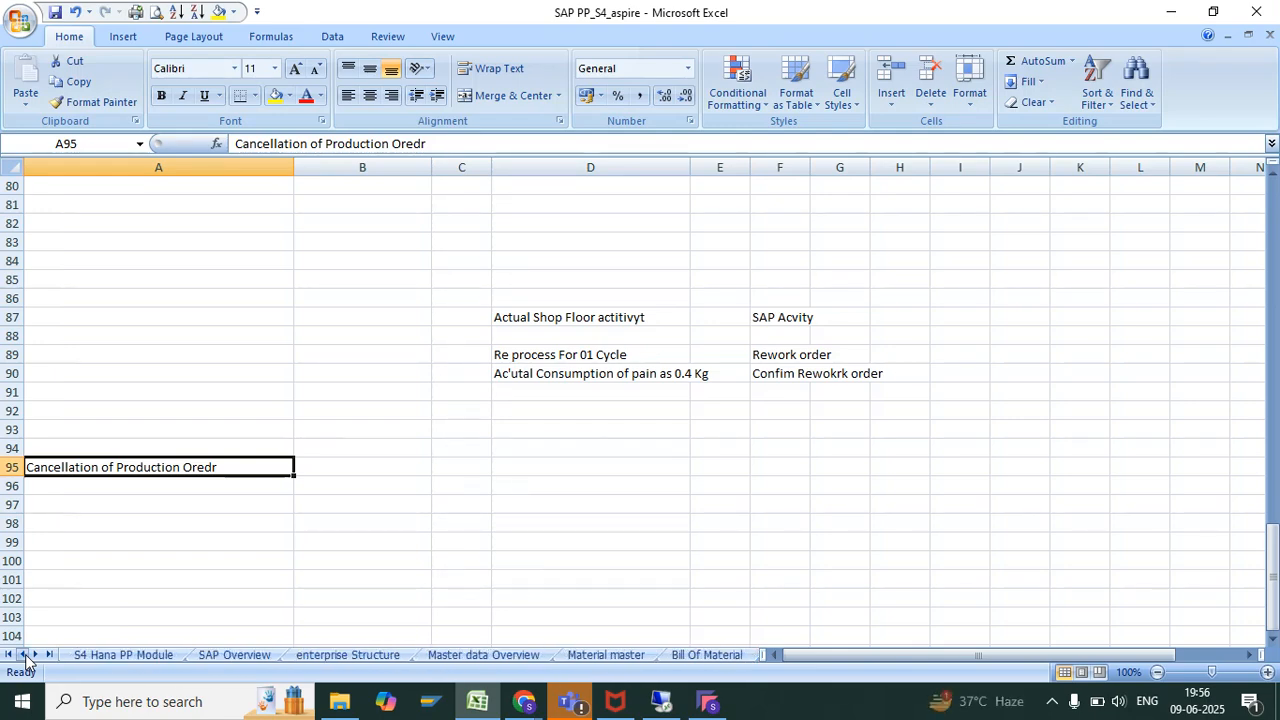
{"action": "left_click", "coordinate": [105, 655]}
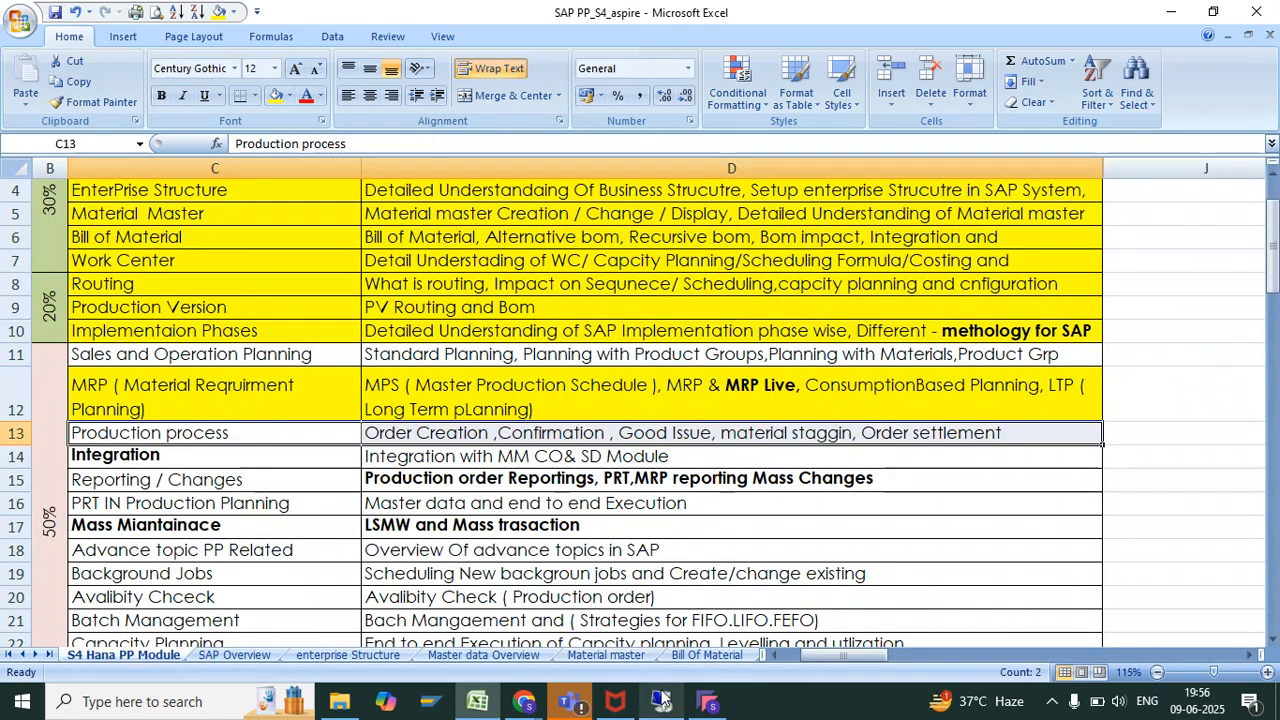
Return to the SAP remote session and review the scrap quantity, the header material AS_FRAME_01 and the listed component materials
{"action": "mouse_move", "coordinate": [663, 700]}
{"action": "left_click", "coordinate": [694, 627]}
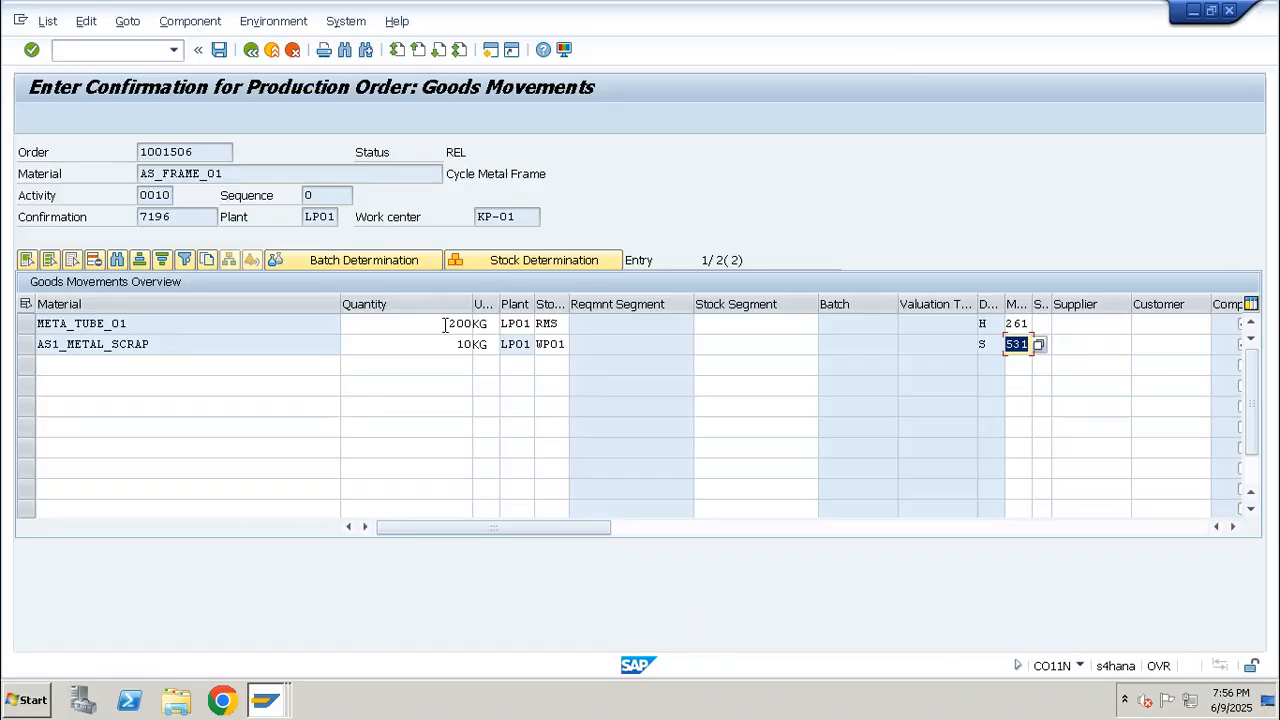
{"action": "left_click_drag", "start_coordinate": [436, 344], "coordinate": [523, 347]}
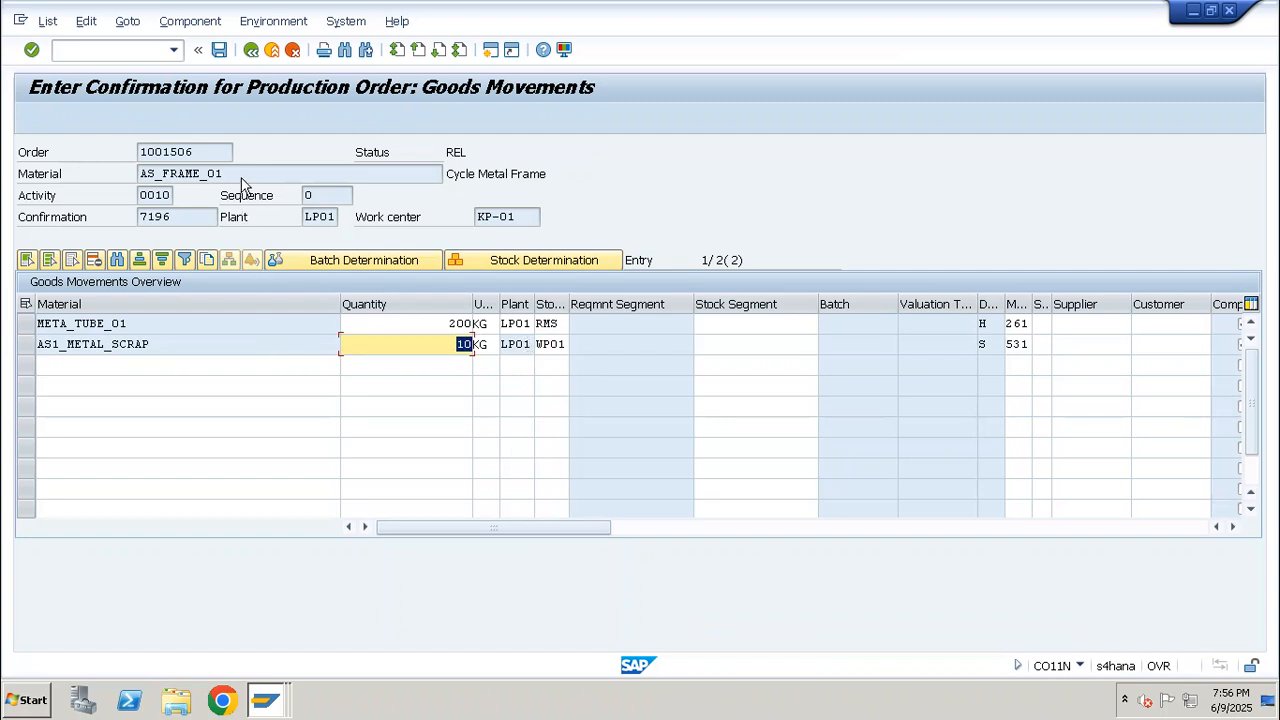
{"action": "left_click_drag", "start_coordinate": [236, 173], "coordinate": [120, 168]}
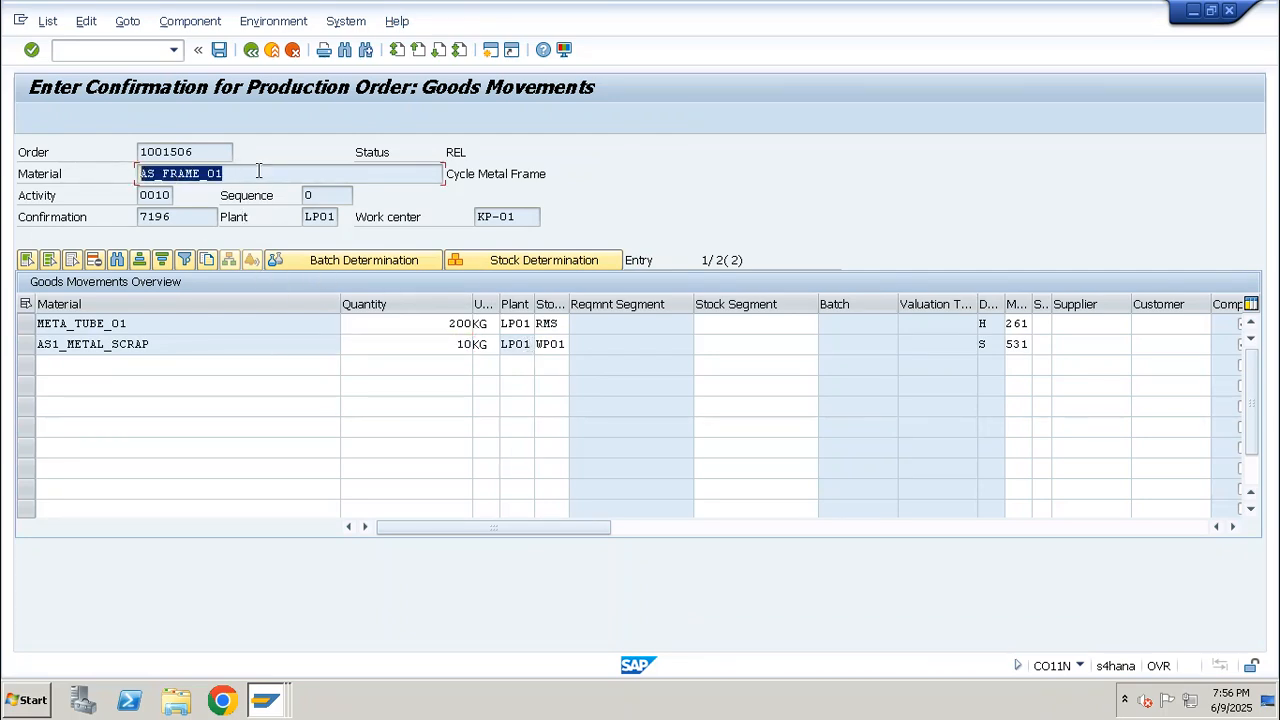
{"action": "left_click_drag", "start_coordinate": [258, 170], "coordinate": [130, 178]}
{"action": "left_click", "coordinate": [203, 344]}
{"action": "left_click_drag", "start_coordinate": [84, 330], "coordinate": [26, 329]}
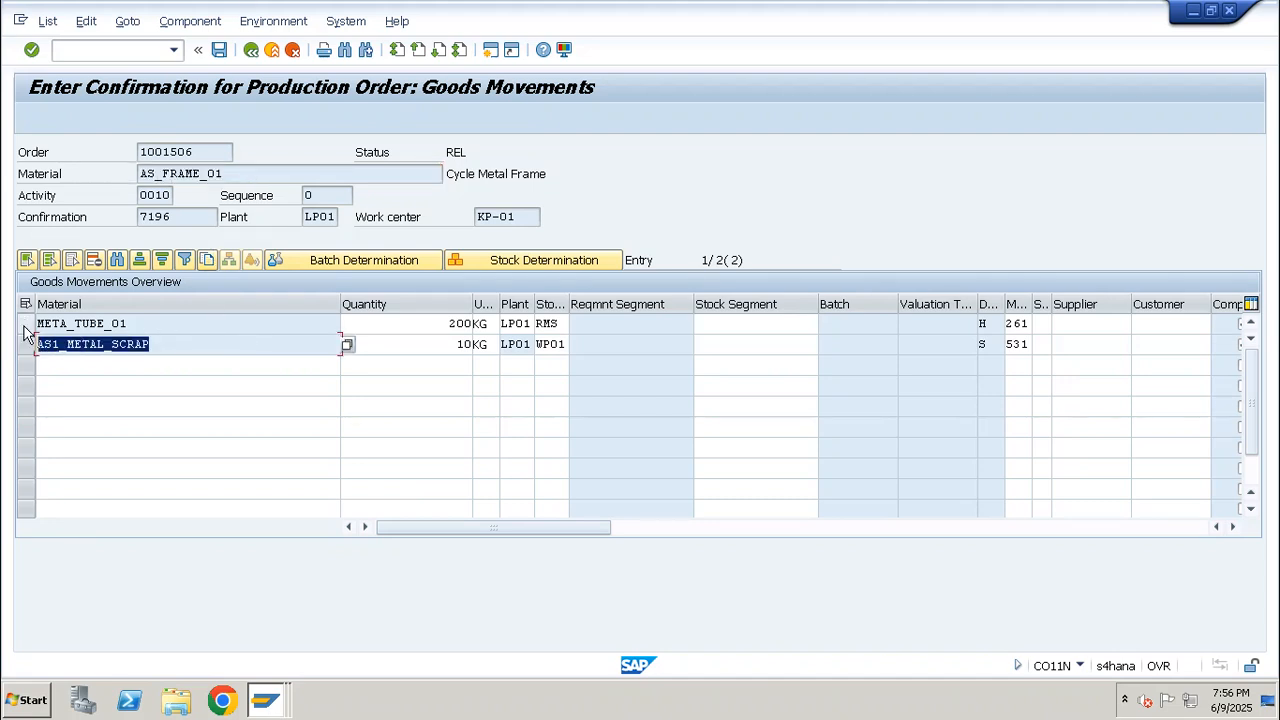
Switch to the SAP PP_S4_aspire workbook in Excel and open the Production Order Execution sheet
{"action": "mouse_move", "coordinate": [619, 8]}
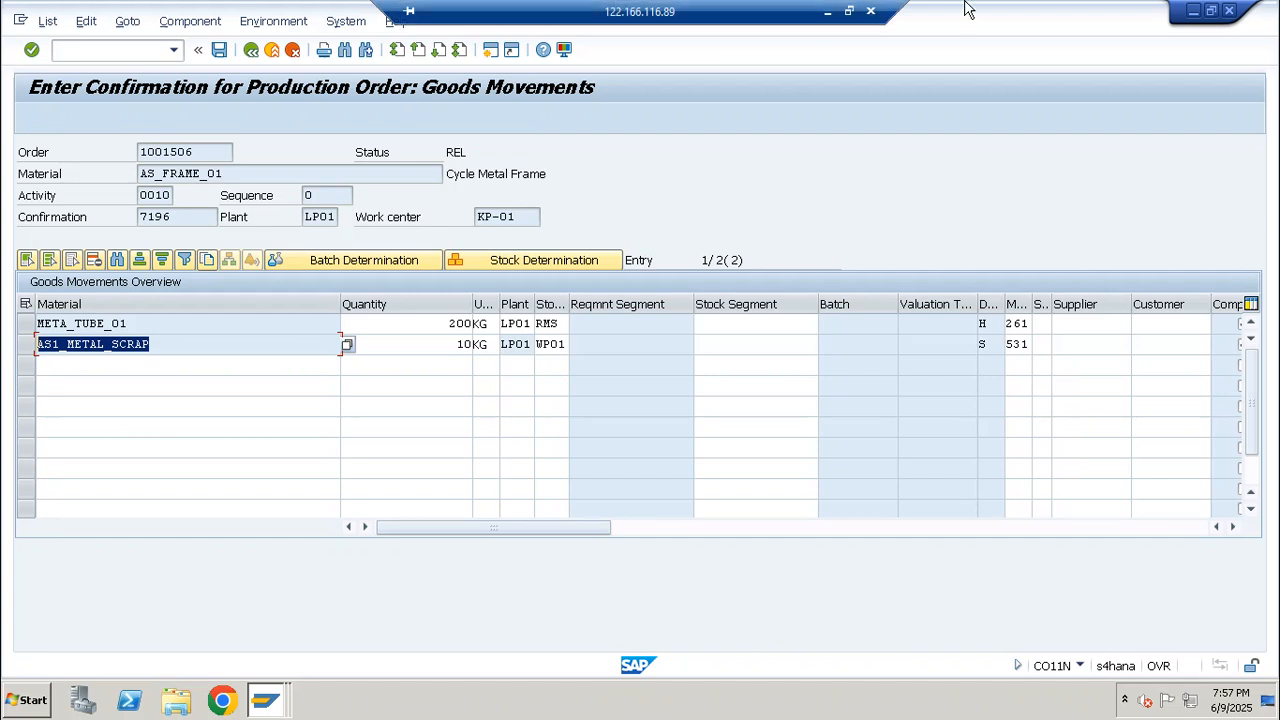
{"action": "left_click", "coordinate": [826, 14]}
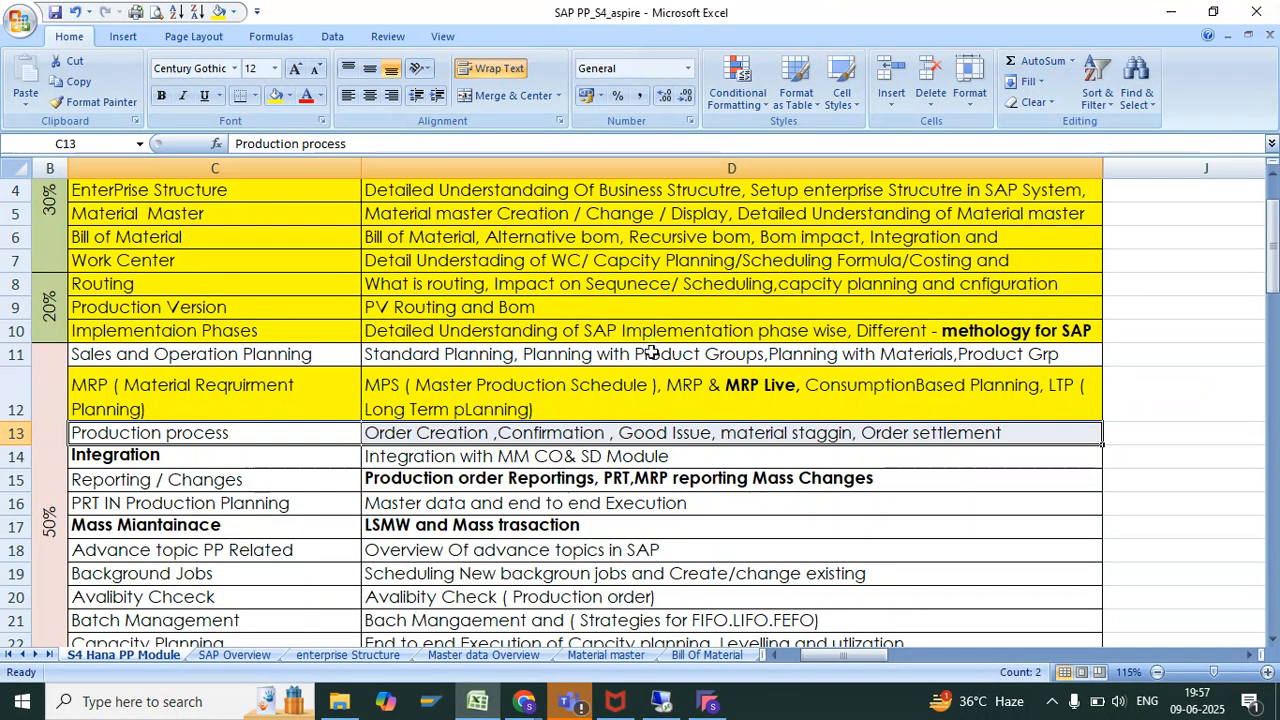
{"action": "left_click", "coordinate": [49, 655]}
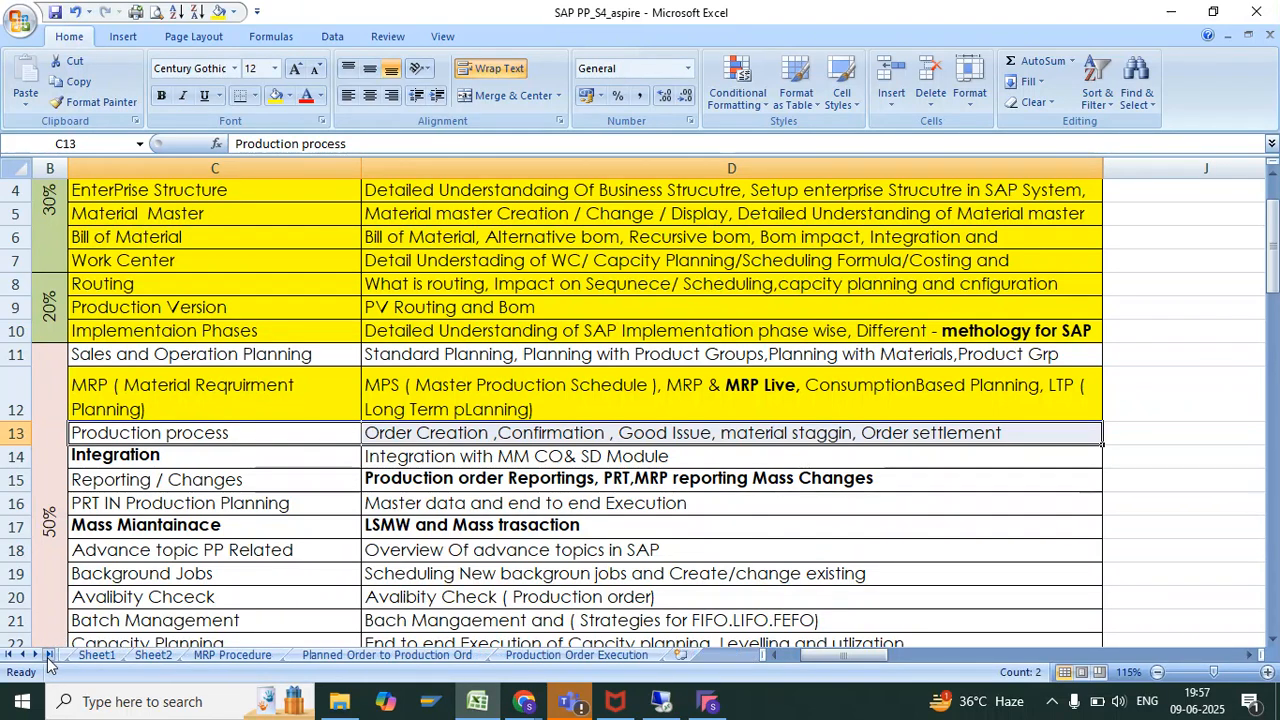
{"action": "left_click", "coordinate": [601, 653]}
Enter As_Cycle_01 in cell D96, beneath the Cancellation of Production Oredr heading row
{"action": "type", "text": "As_Cu"}
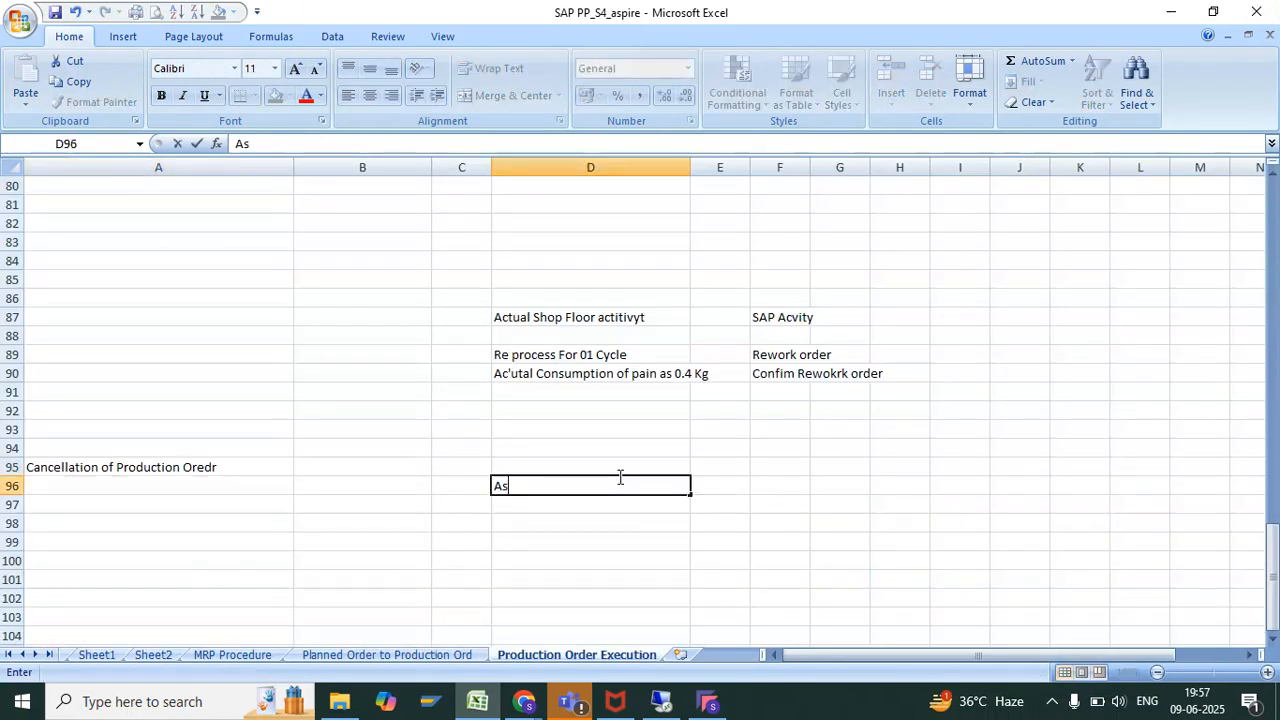
{"action": "key", "text": "BackSpace"}
{"action": "type", "text": "yc"}
{"action": "key", "text": "BackSpace"}
{"action": "key", "text": "BackSpace"}
{"action": "type", "text": "c"}
{"action": "key", "text": "BackSpace"}
{"action": "type", "text": "yce"}
{"action": "key", "text": "BackSpace"}
{"action": "type", "text": "le"}
{"action": "key", "text": "BackSpace"}
{"action": "key", "text": "BackSpace"}
{"action": "type", "text": "e"}
{"action": "key", "text": "BackSpace"}
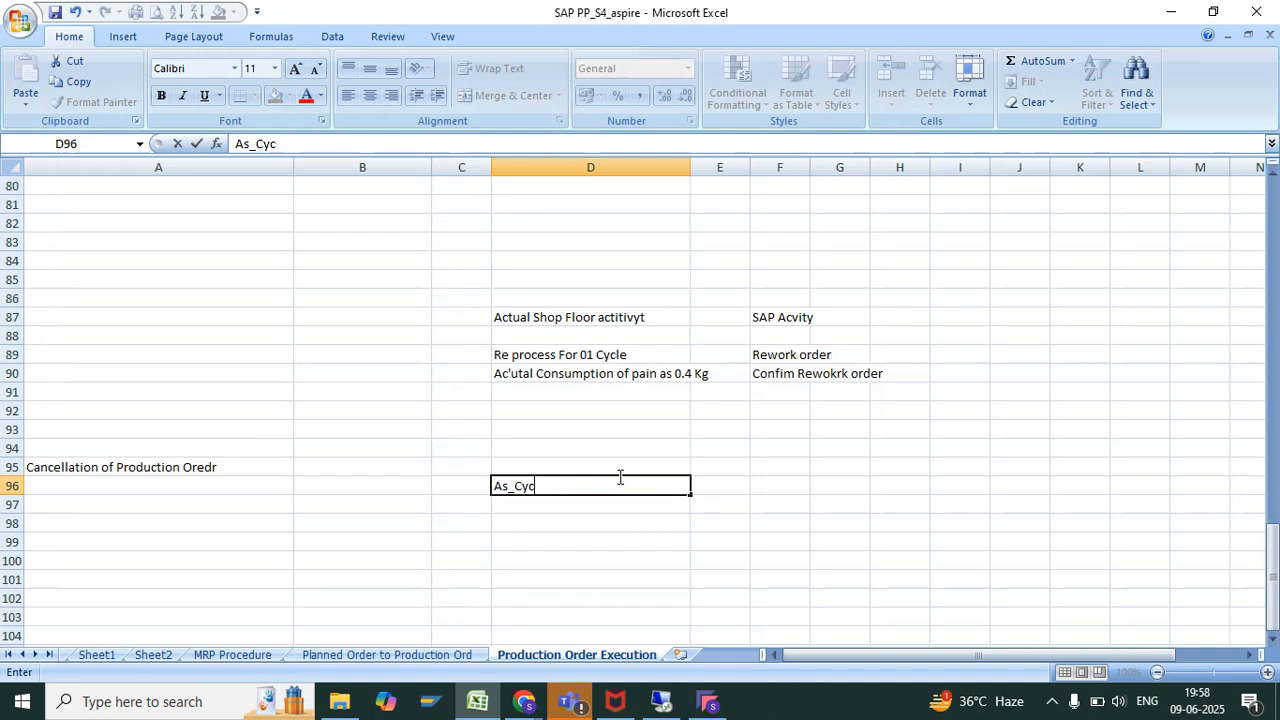
{"action": "type", "text": "le_01"}
{"action": "key", "text": "Return"}
Enter Wp01 in cell D98 and "10 Qty >> 01 Qty for Rework" in cell D99
{"action": "key", "text": "Return"}
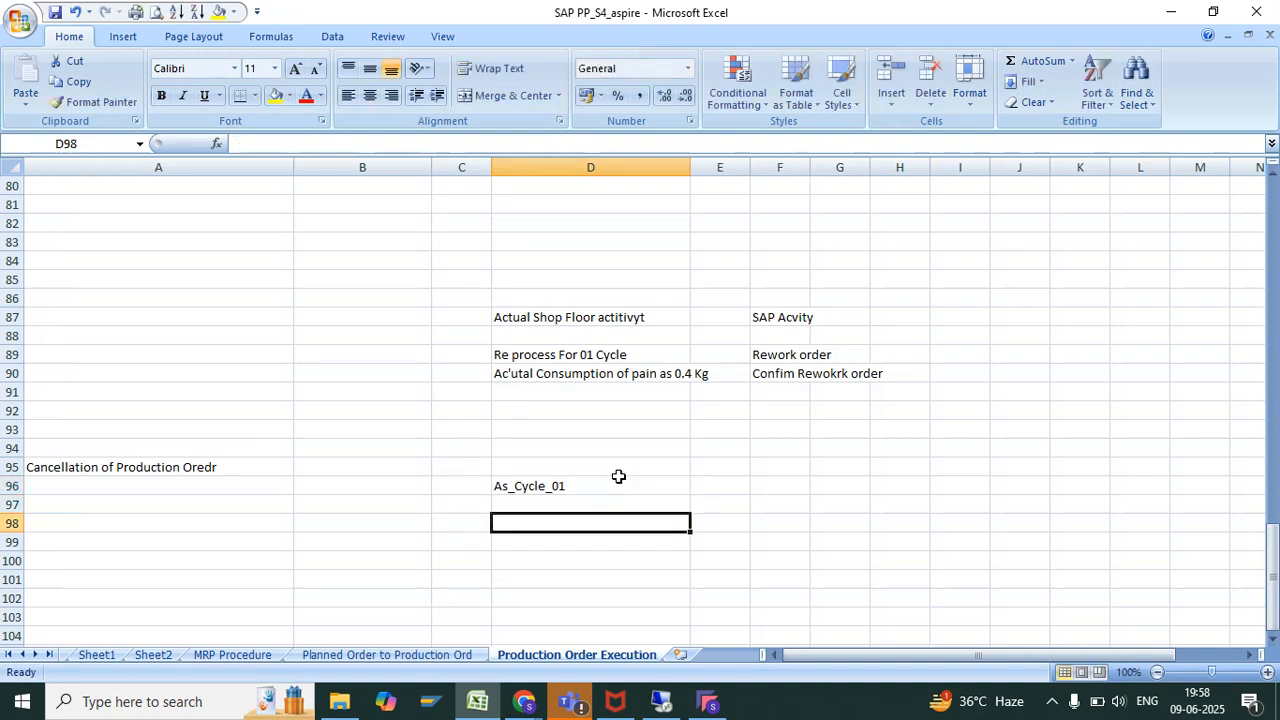
{"action": "type", "text": "Wp01"}
{"action": "key", "text": "Return"}
{"action": "type", "text": "1"}
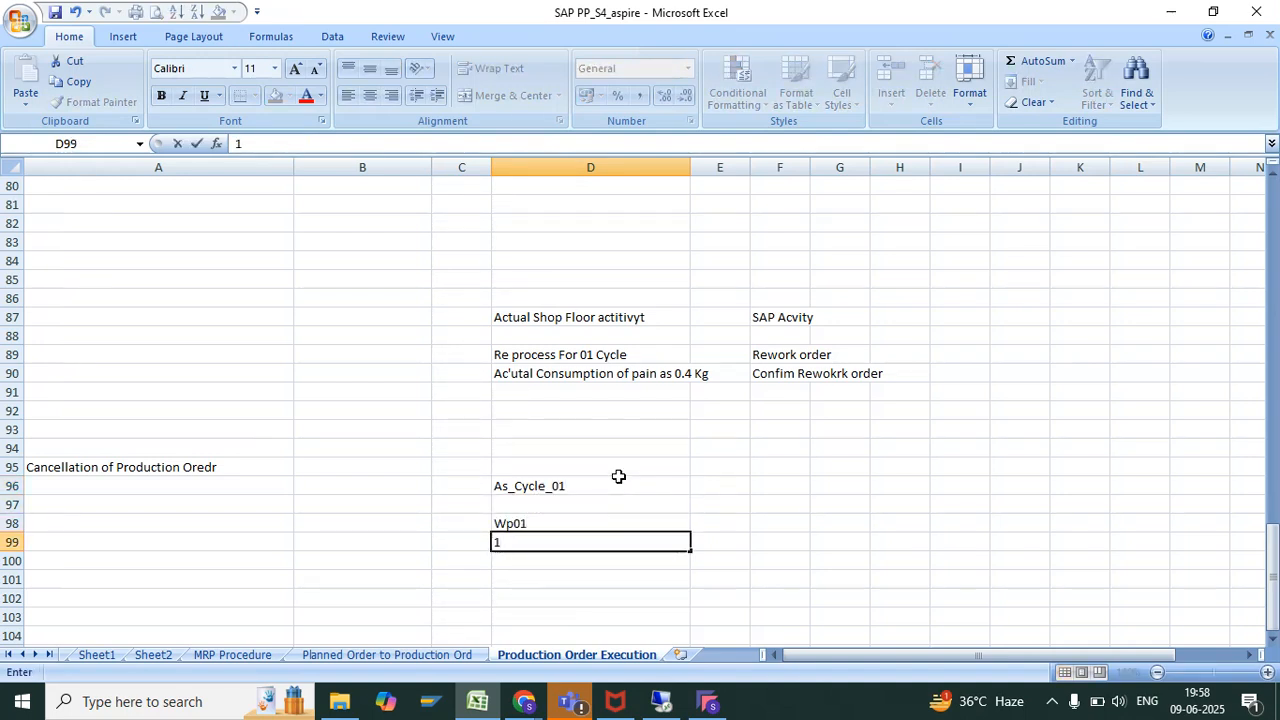
{"action": "type", "text": "0 Qty >> 01 Qty"}
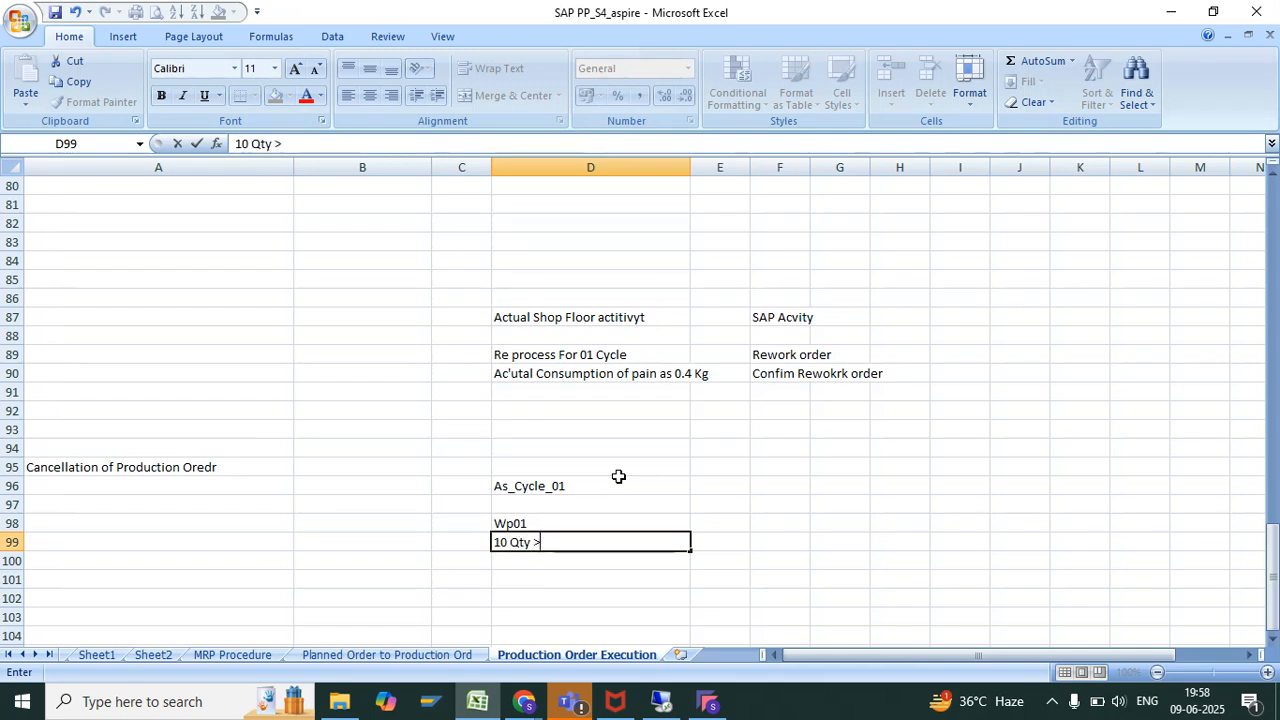
{"action": "type", "text": " for R"}
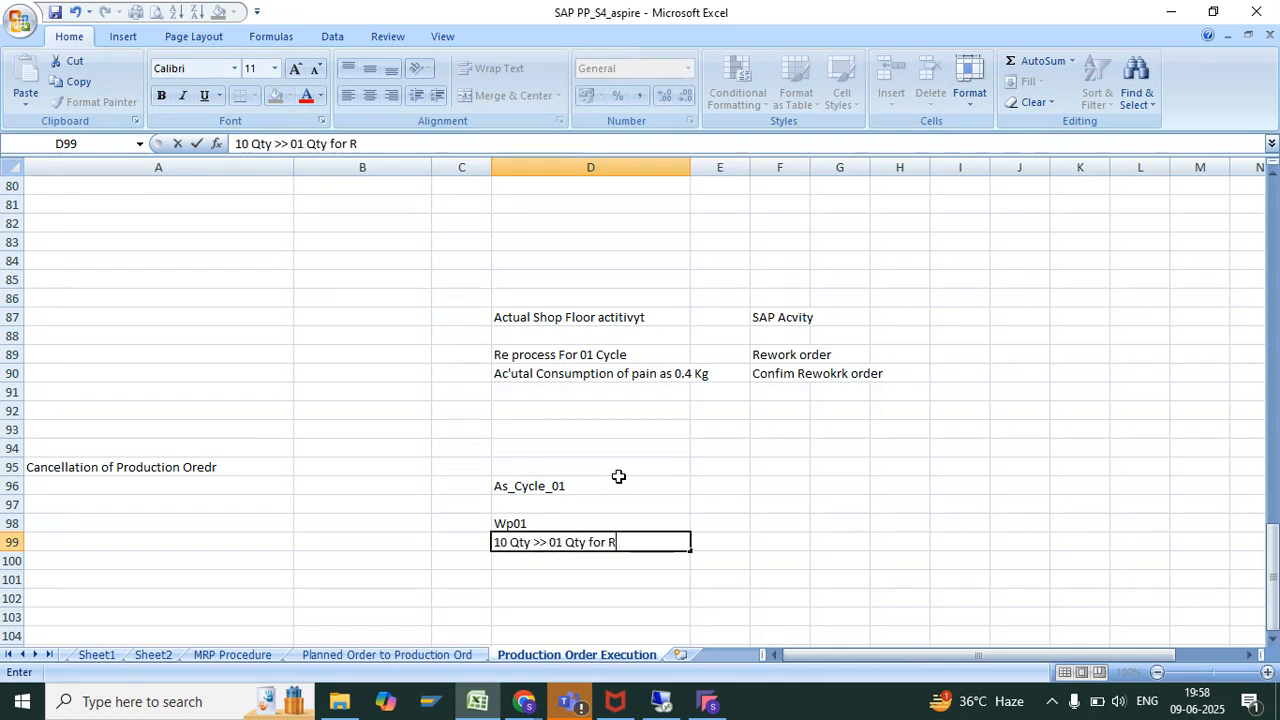
{"action": "type", "text": "ework"}
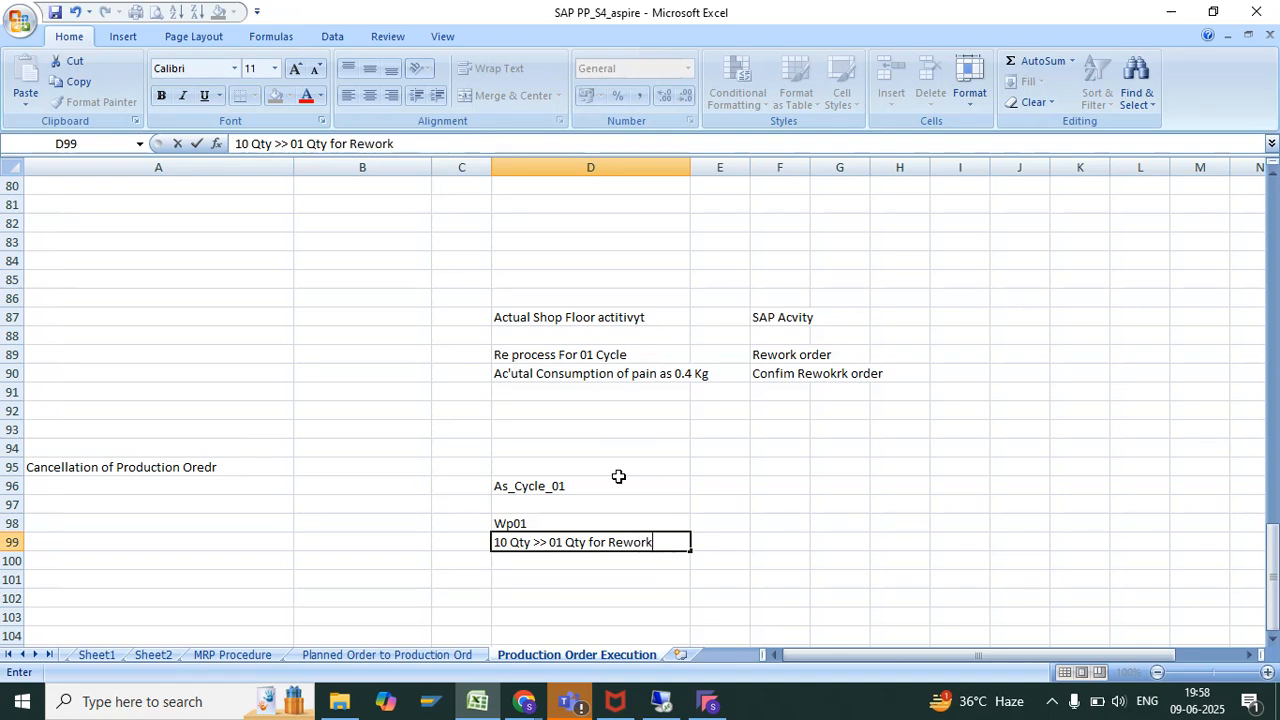
Copy As_Cycle_01 from D96 into E96 and fit column E's width to its contents
{"action": "left_click", "coordinate": [655, 487]}
{"action": "key", "text": "ctrl+c"}
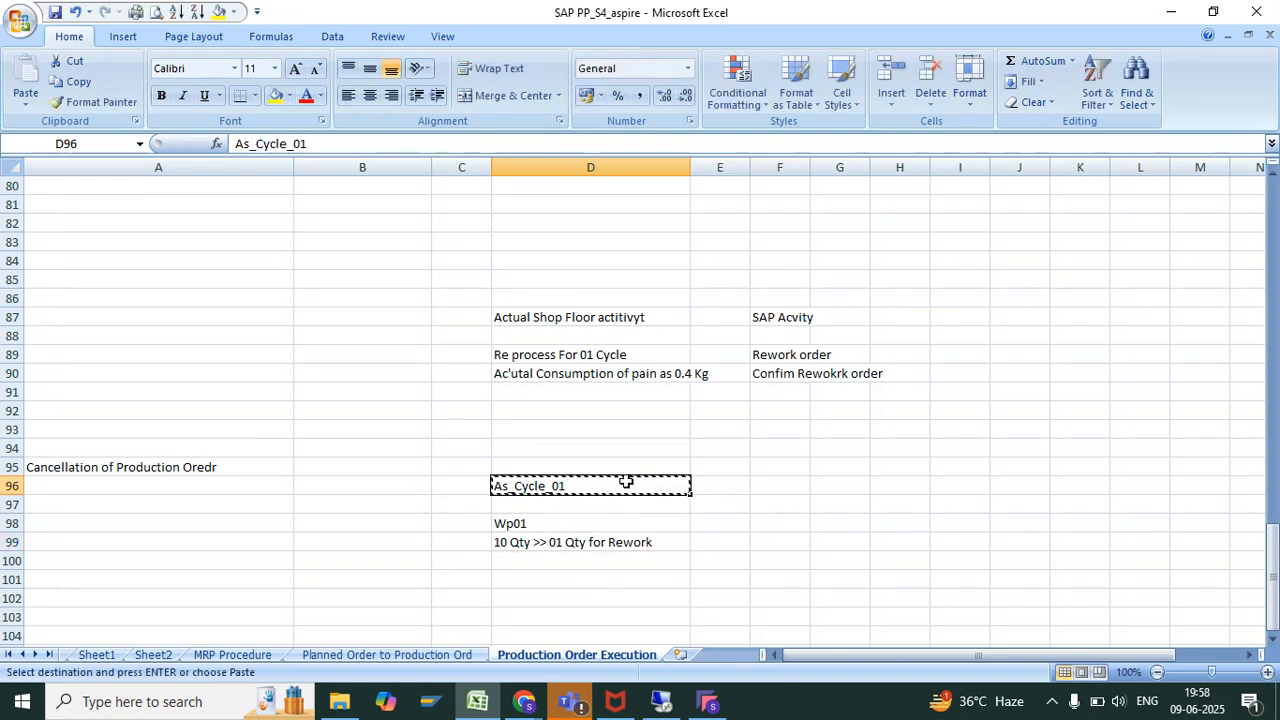
{"action": "key", "text": "Right"}
{"action": "key", "text": "ctrl+v"}
{"action": "key", "text": "Escape"}
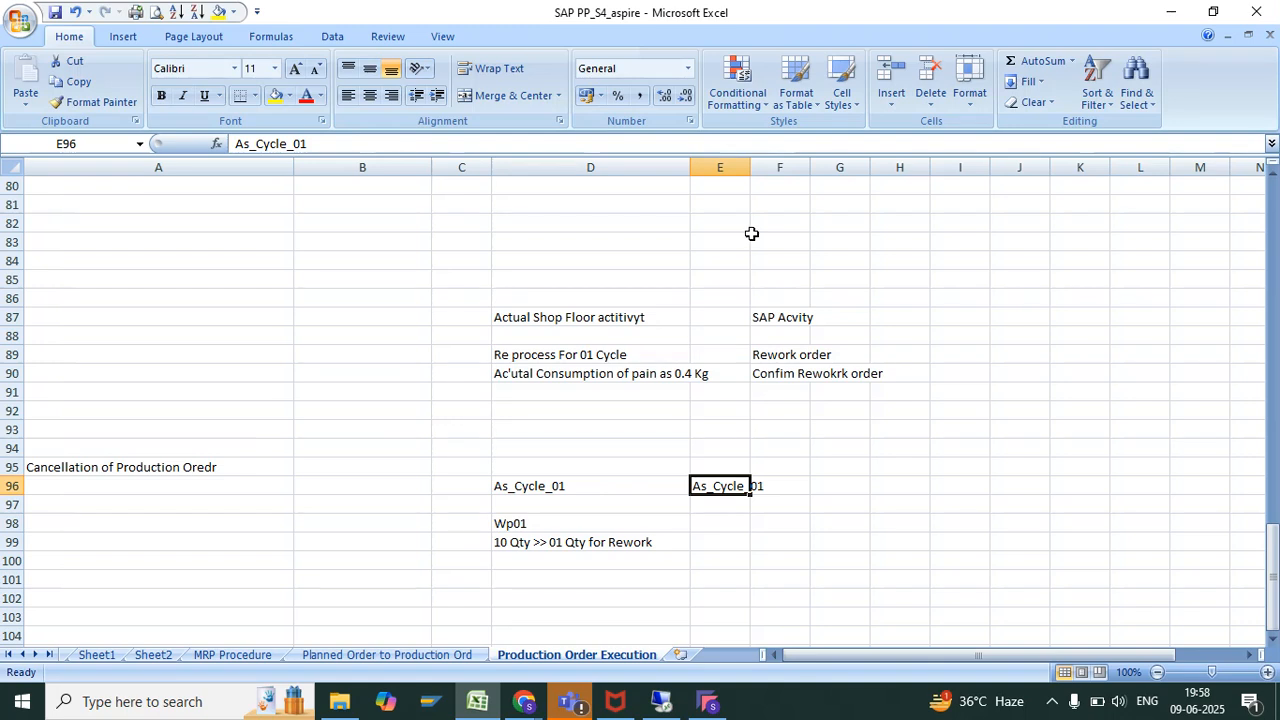
{"action": "double_click", "coordinate": [751, 169]}
{"action": "left_click", "coordinate": [752, 169]}
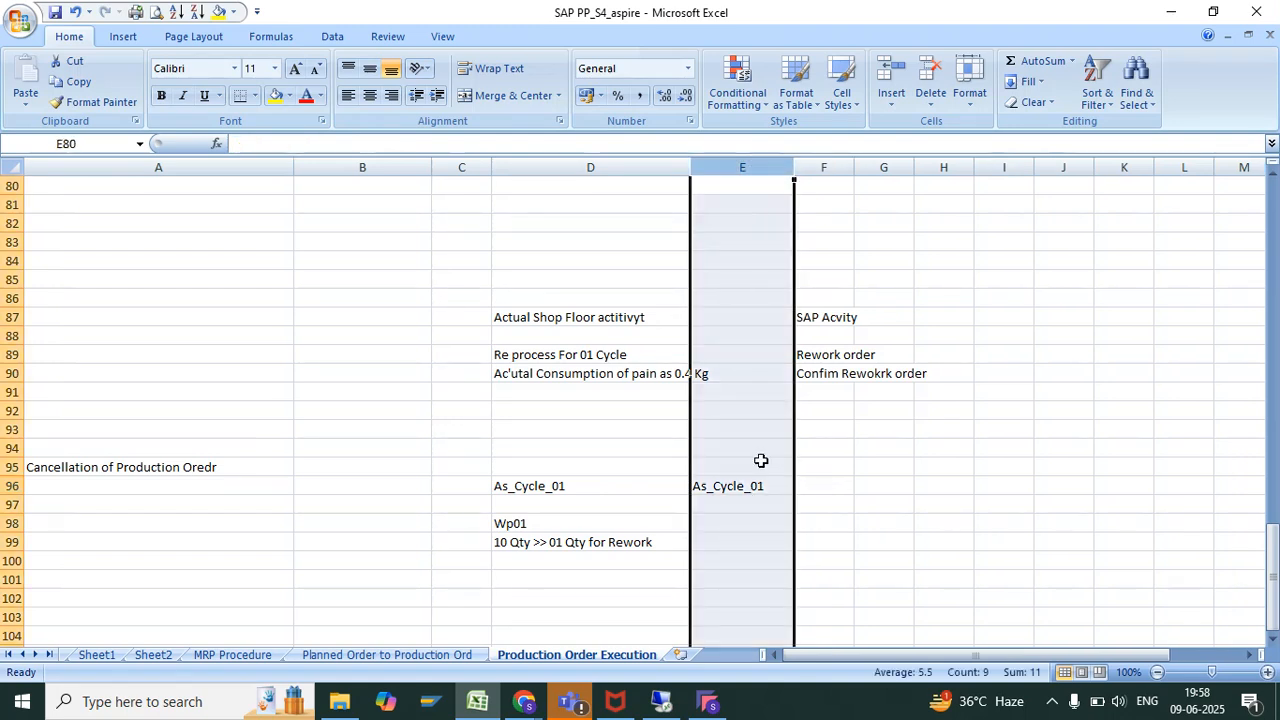
Enter "extra operation ( Paiting))" in cell E99 beside the rework quantity note
{"action": "left_click", "coordinate": [745, 542]}
{"action": "type", "text": "extra operation"}
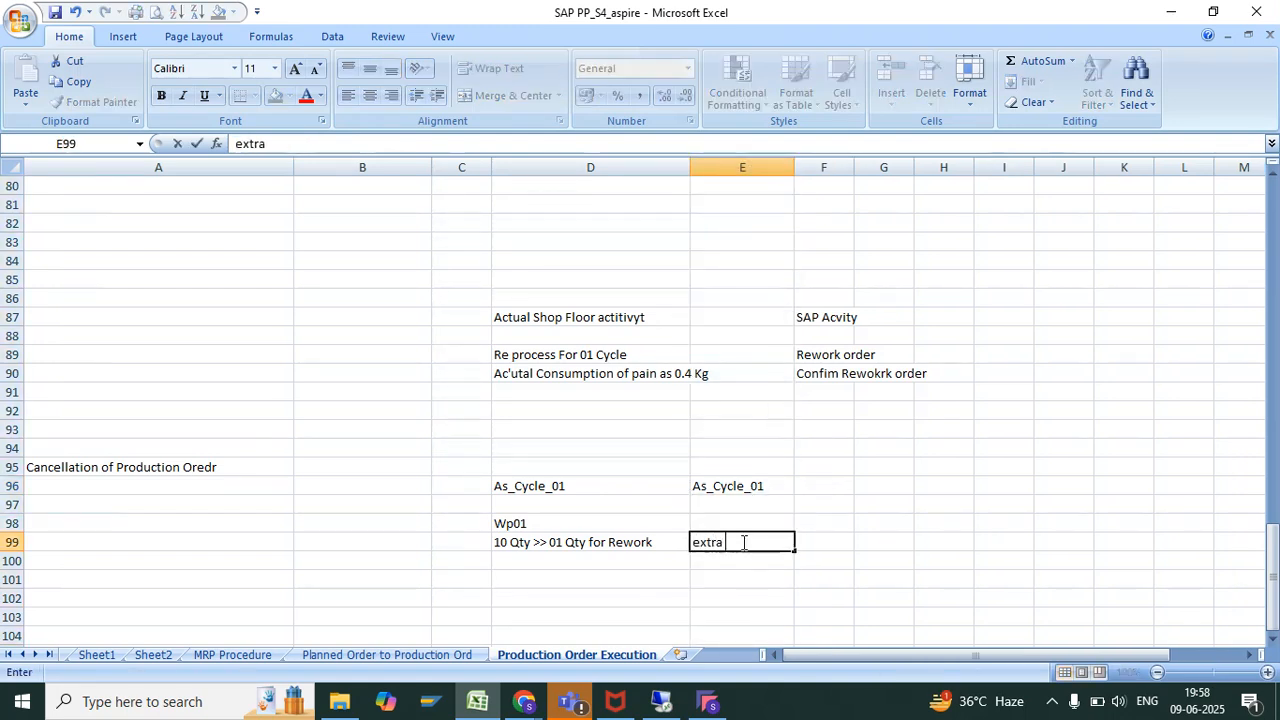
{"action": "type", "text": " ( p"}
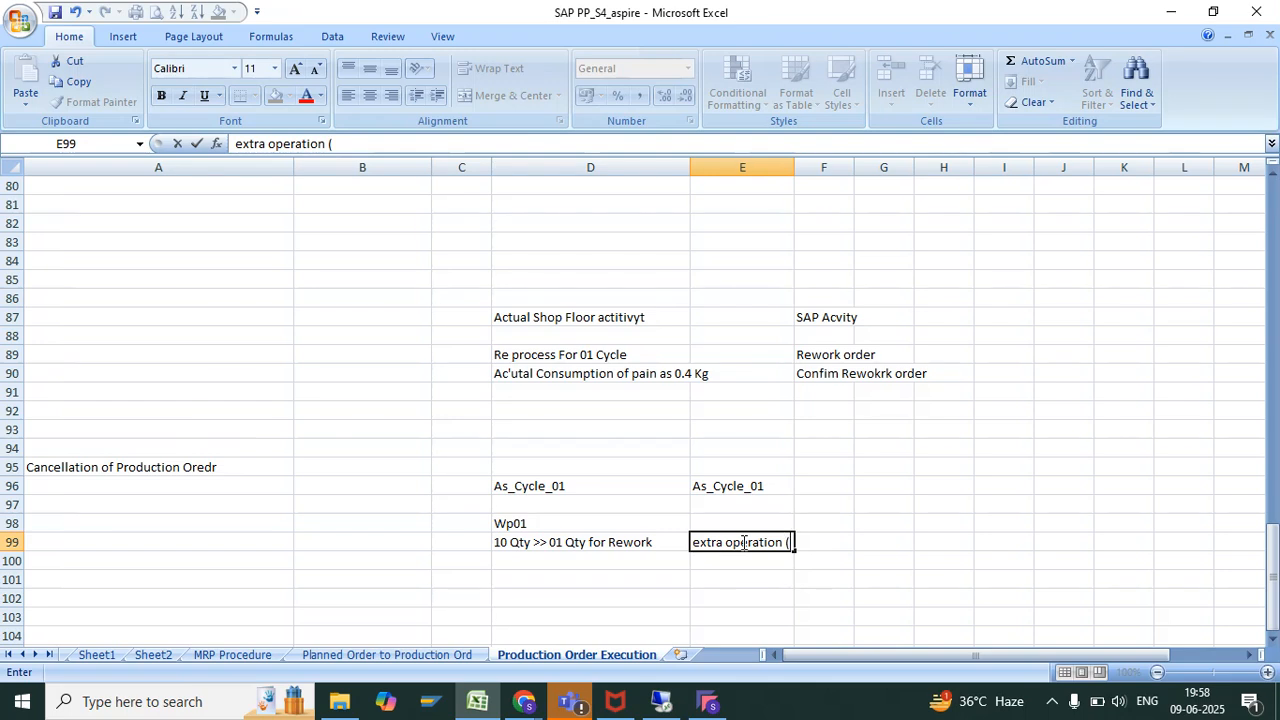
{"action": "key", "text": "BackSpace"}
{"action": "type", "text": "Paiting))"}
{"action": "key", "text": "Return"}
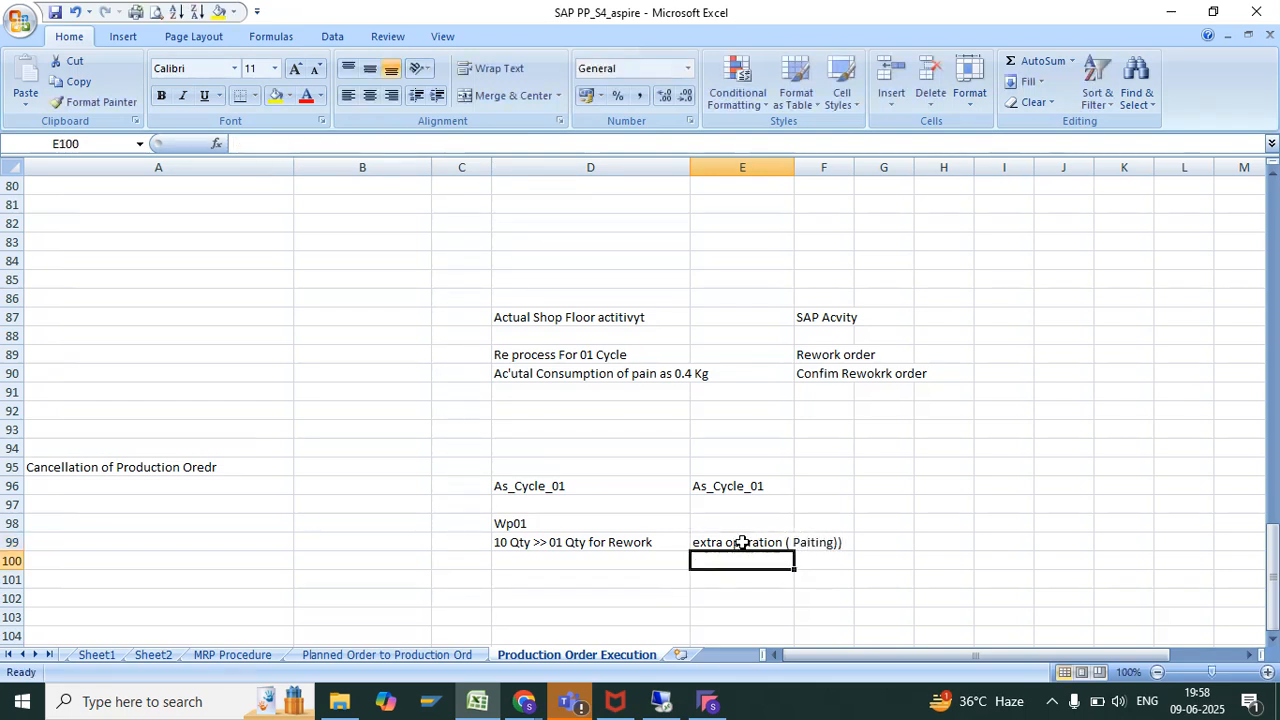
Enter RW01 in cell E98 as the rework order type opposite Wp01
{"action": "left_click", "coordinate": [762, 490]}
{"action": "left_click", "coordinate": [868, 488]}
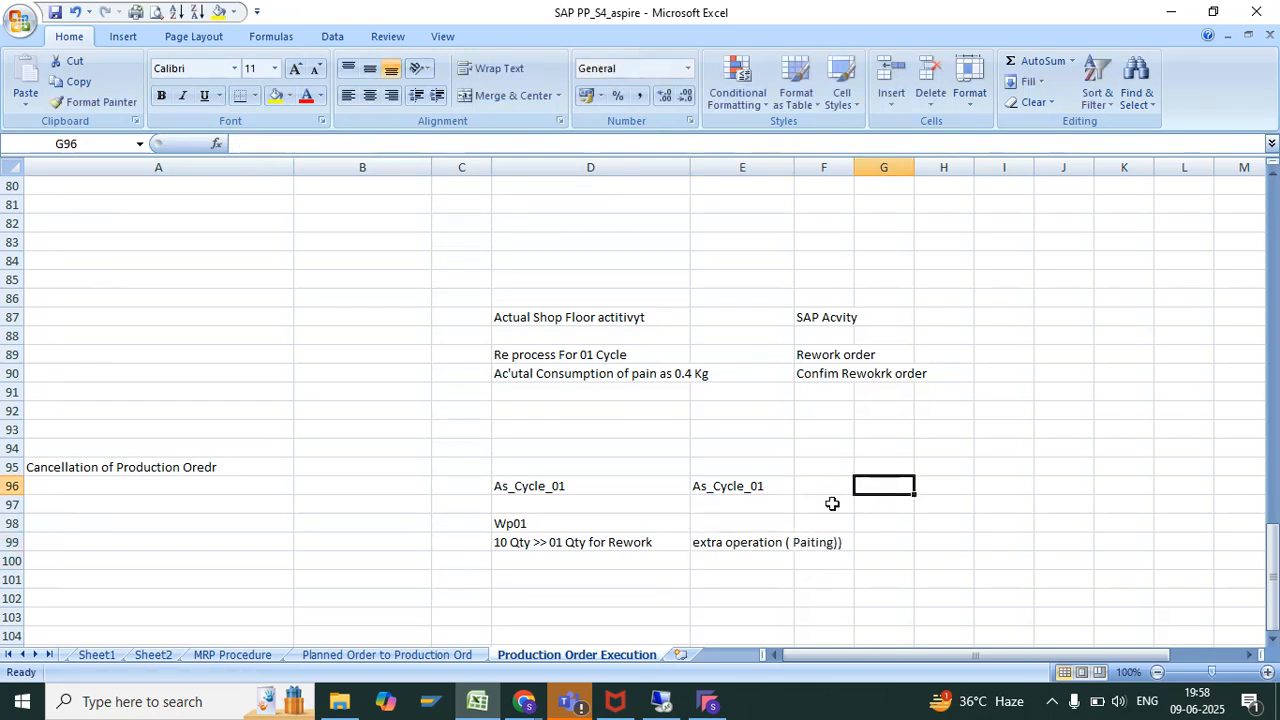
{"action": "left_click", "coordinate": [740, 521]}
{"action": "type", "text": "RW"}
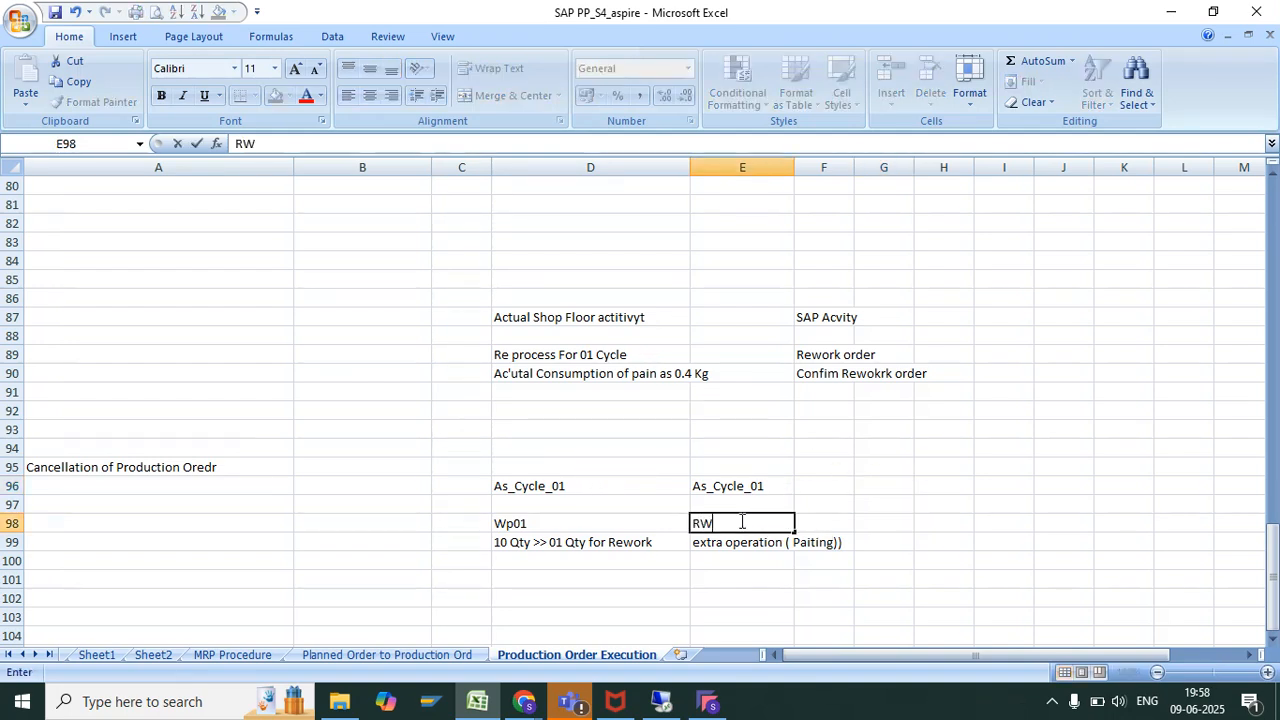
{"action": "type", "text": "01"}
{"action": "key", "text": "Return"}
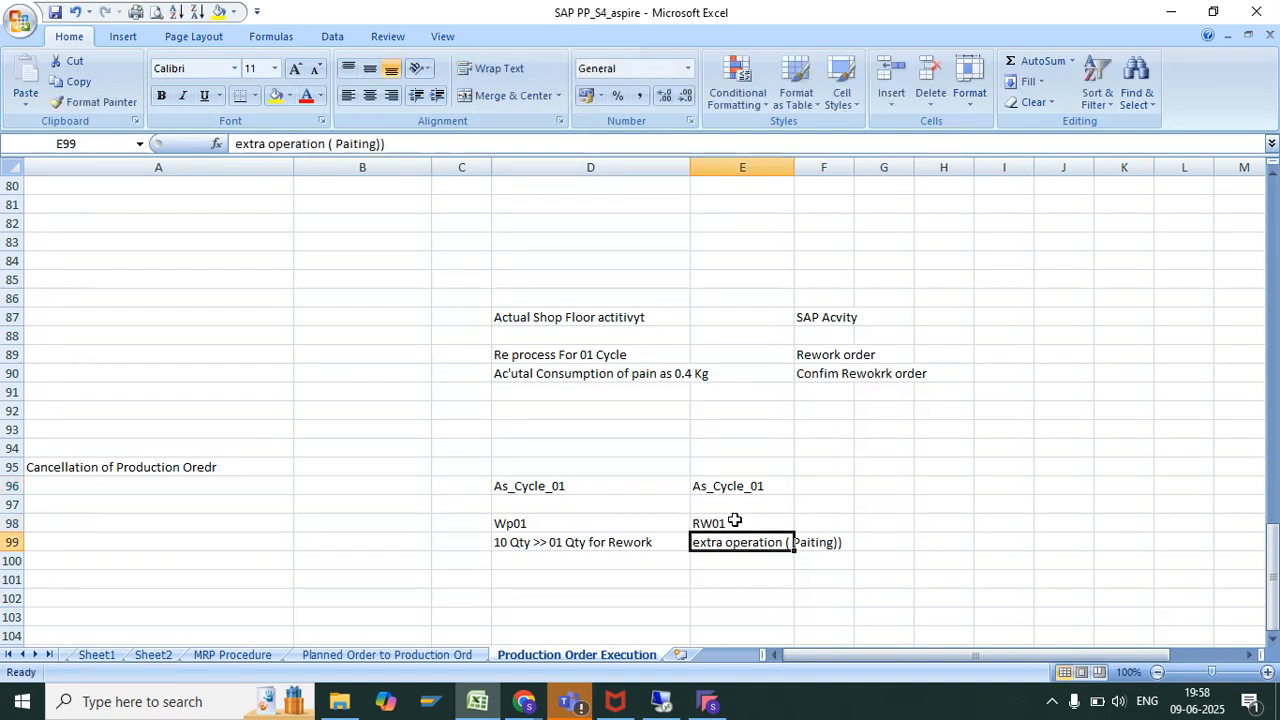
{"action": "left_click", "coordinate": [735, 520]}
{"action": "type", "text": "RW01"}
{"action": "key", "text": "Return"}
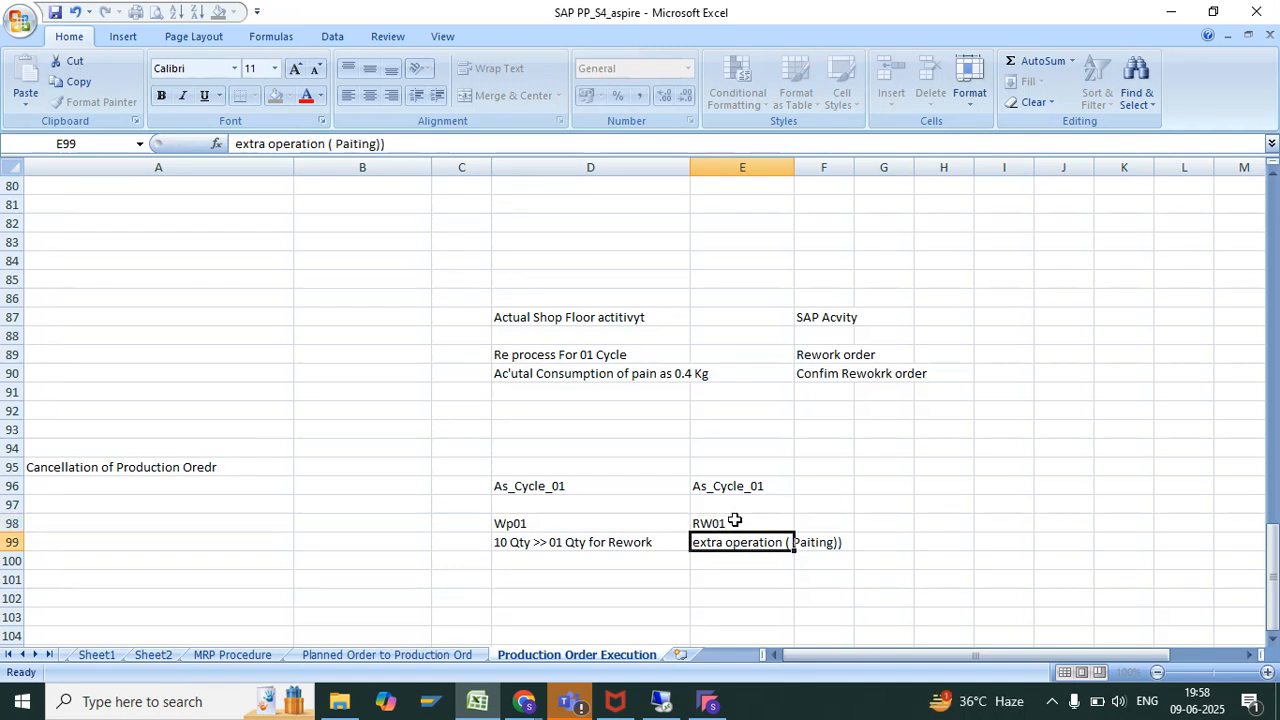
{"action": "left_click", "coordinate": [583, 486]}
{"action": "left_click", "coordinate": [740, 484]}
{"action": "left_click", "coordinate": [600, 485]}
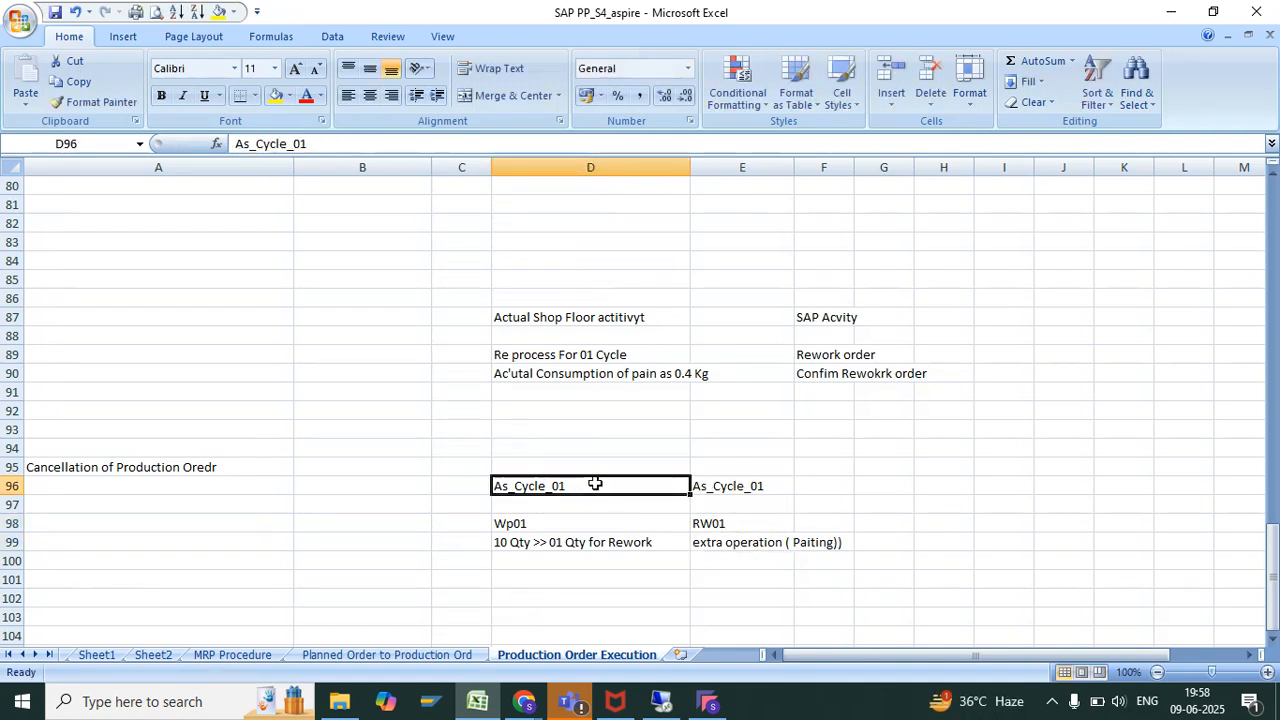
{"action": "left_click", "coordinate": [726, 502]}
{"action": "left_click", "coordinate": [654, 486]}
{"action": "left_click", "coordinate": [890, 446]}
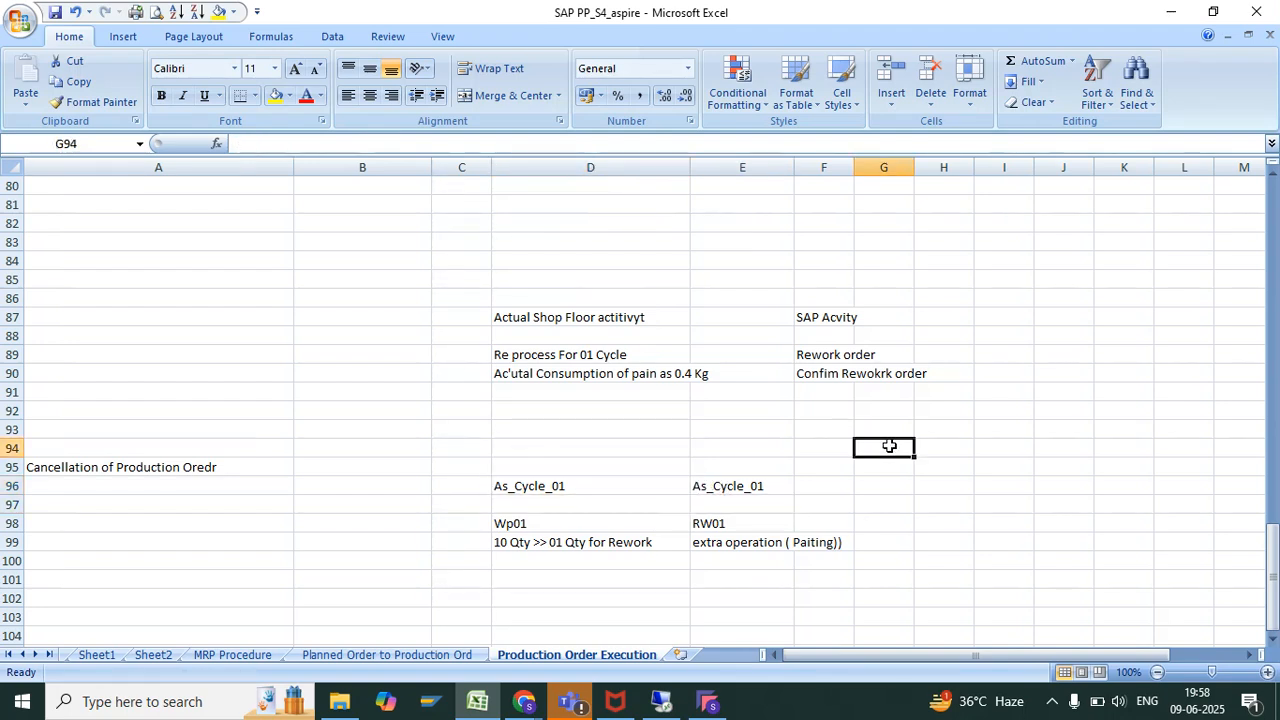
{"action": "type", "text": ","}
{"action": "key", "text": "BackSpace"}
{"action": "type", "text": "MM"}
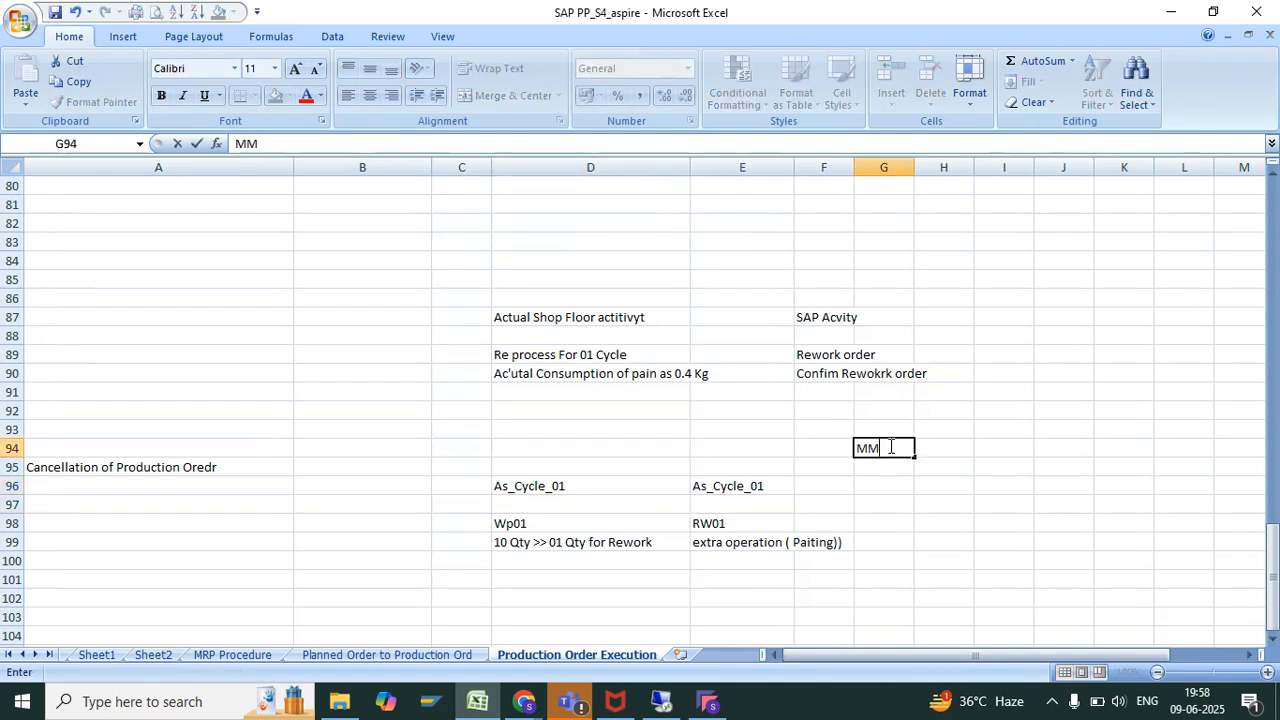
{"action": "type", "text": " ( STPCLL"}
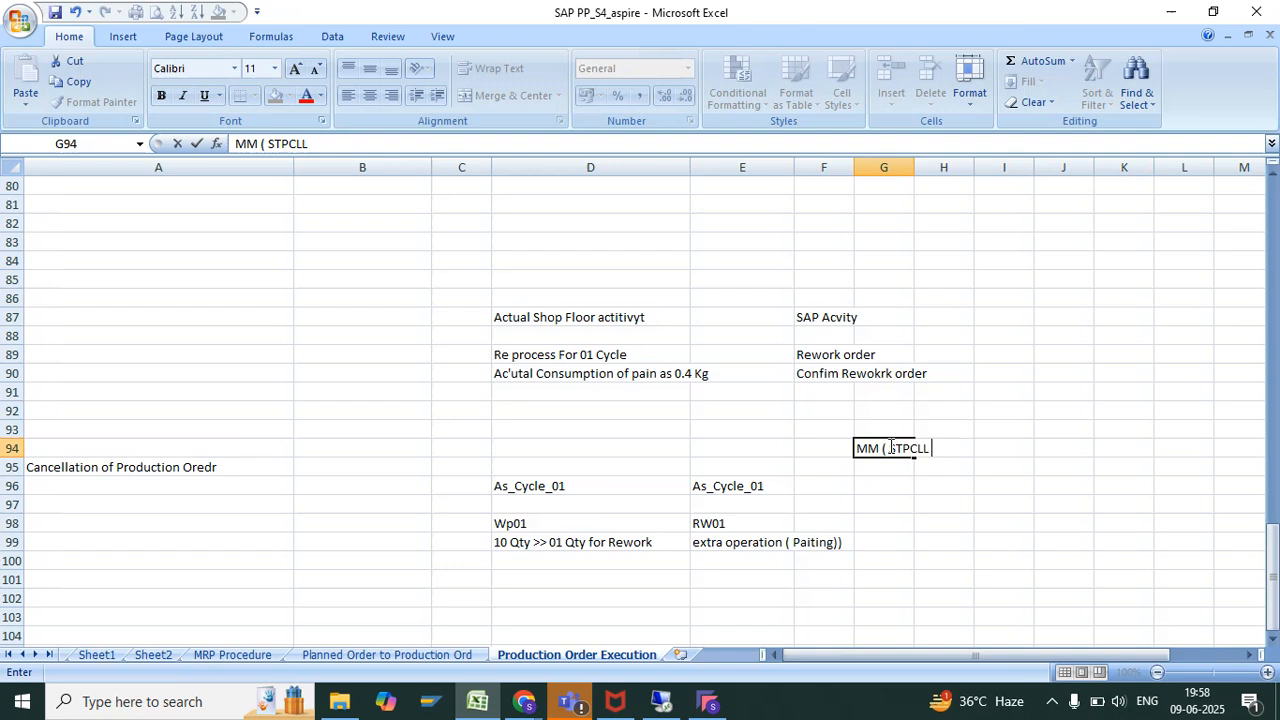
{"action": "type", "text": " s"}
{"action": "key", "text": "Escape"}
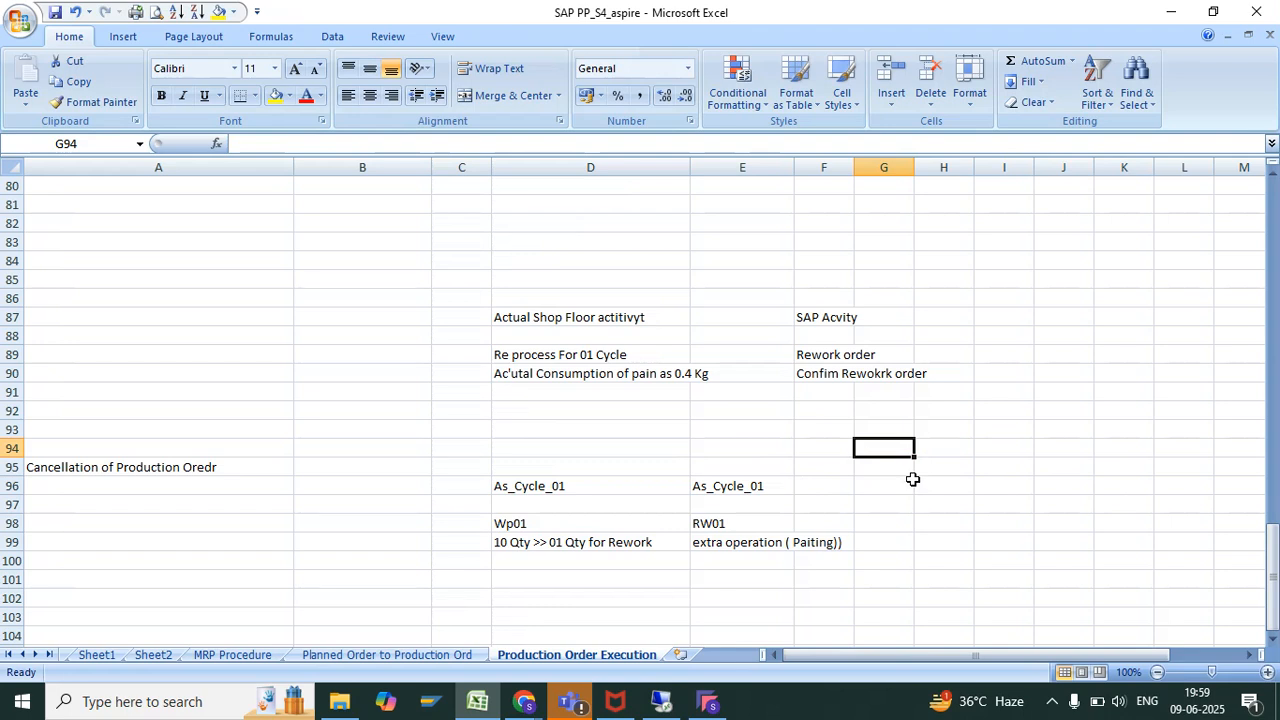
Enter the label C0ST in cell G96, in the same row as the As_Cycle_01 entries
{"action": "left_click", "coordinate": [913, 483]}
{"action": "type", "text": "CSP"}
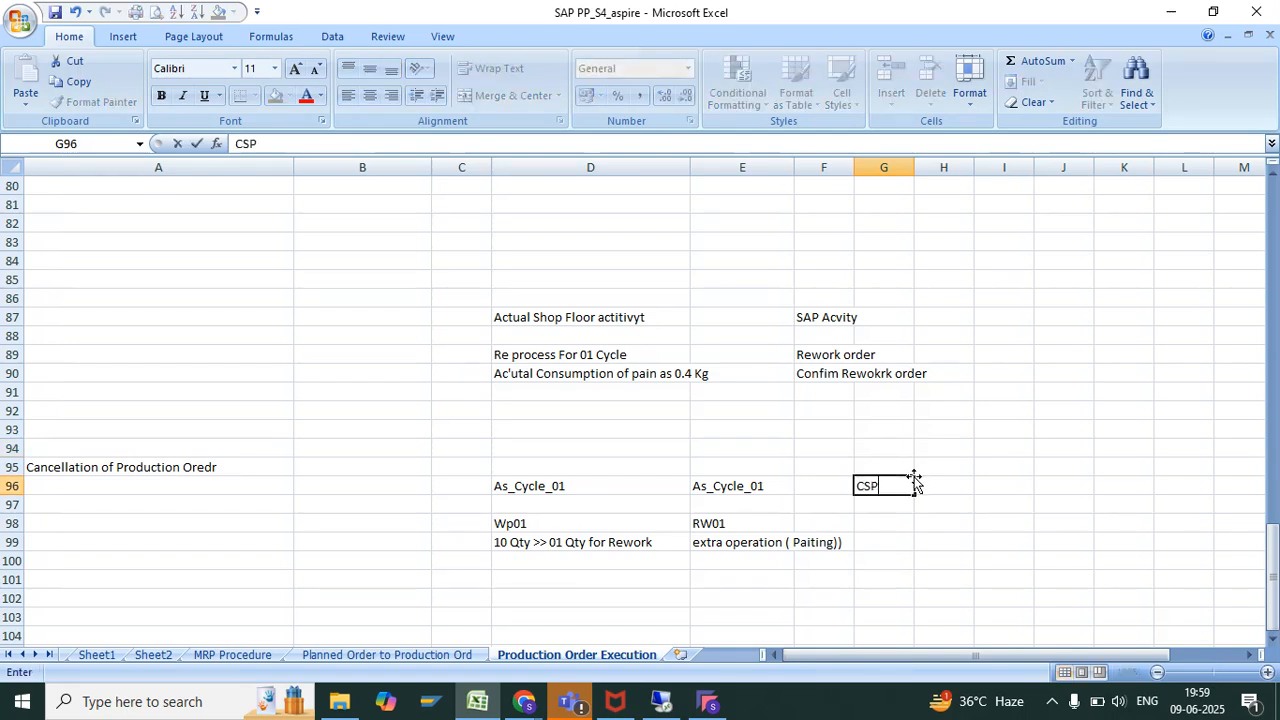
{"action": "key", "text": "BackSpace"}
{"action": "key", "text": "BackSpace"}
{"action": "type", "text": "OST"}
{"action": "key", "text": "Return"}
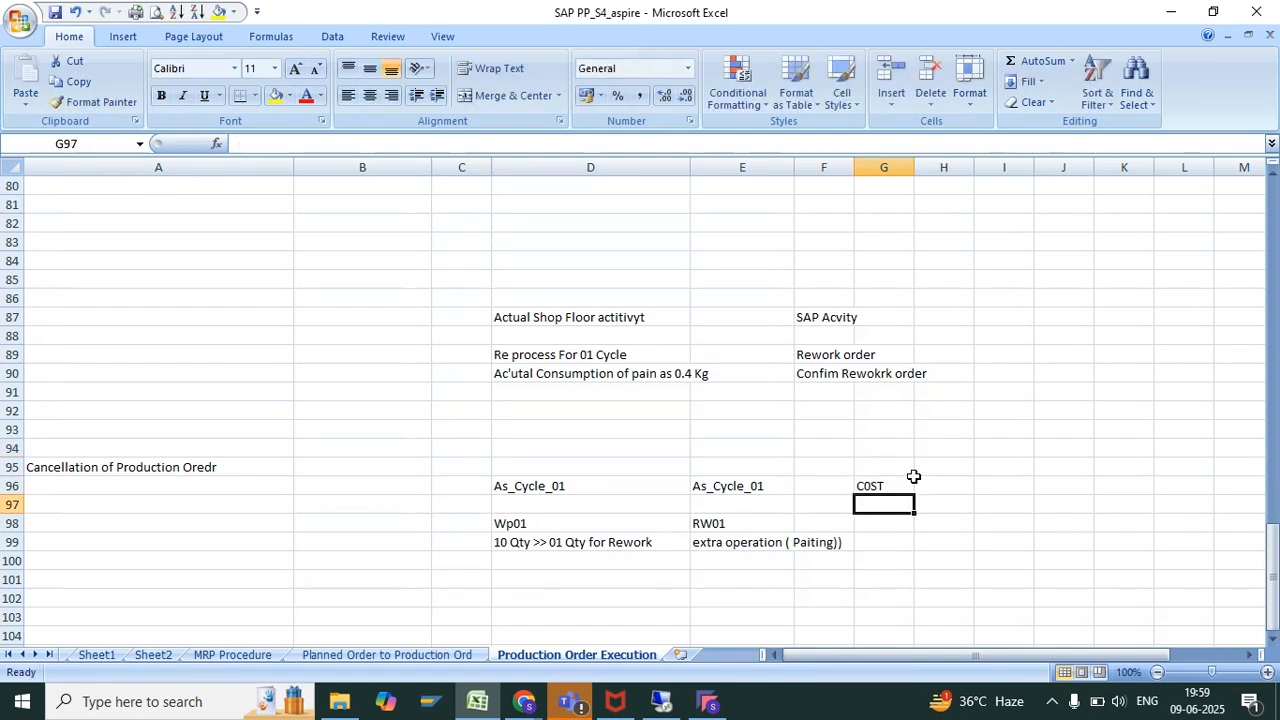
Enter the cost 1000 in D100 for the Wp01 order and 100 in E100 for the RW01 order
{"action": "left_click", "coordinate": [578, 565]}
{"action": "type", "text": "1000"}
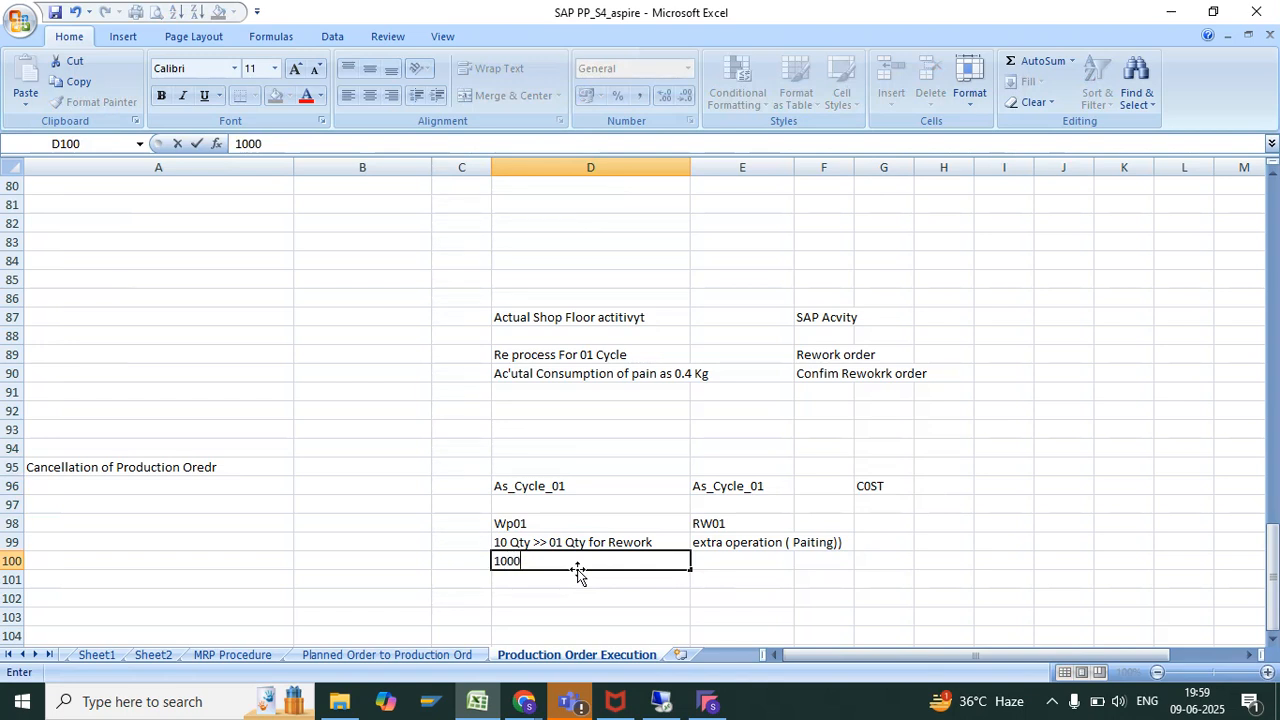
{"action": "key", "text": "Tab"}
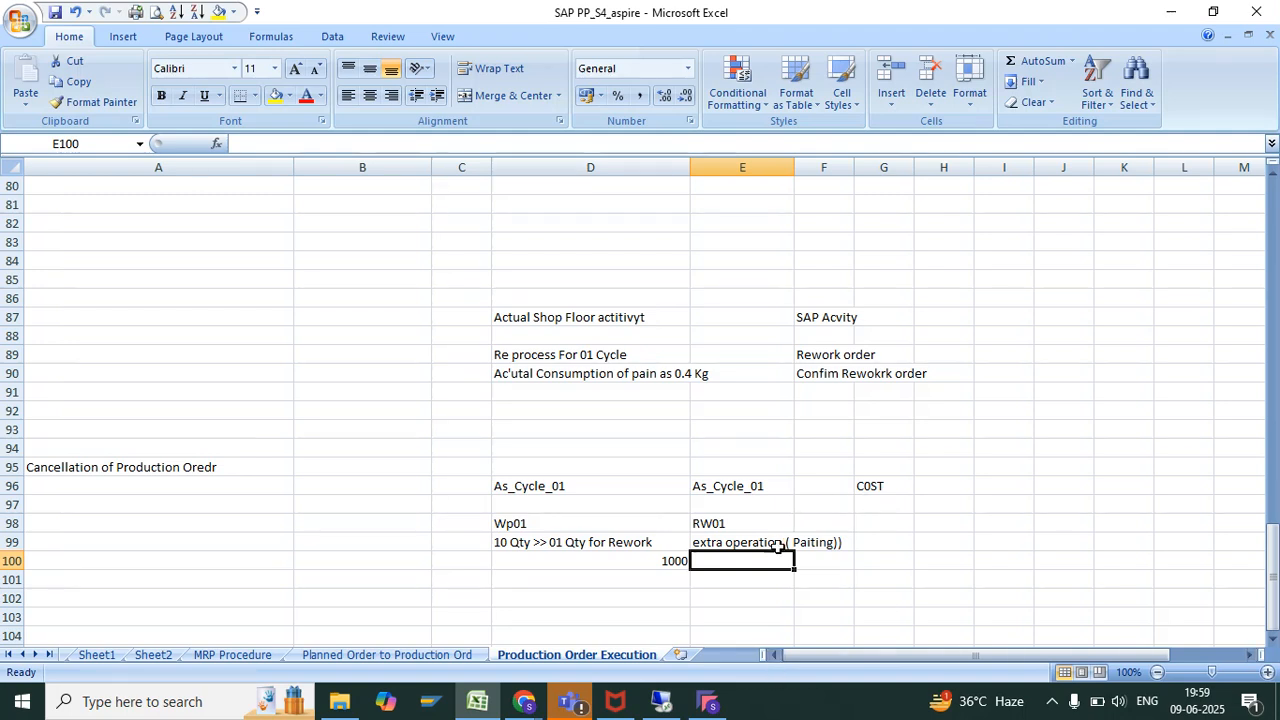
{"action": "type", "text": "1-0"}
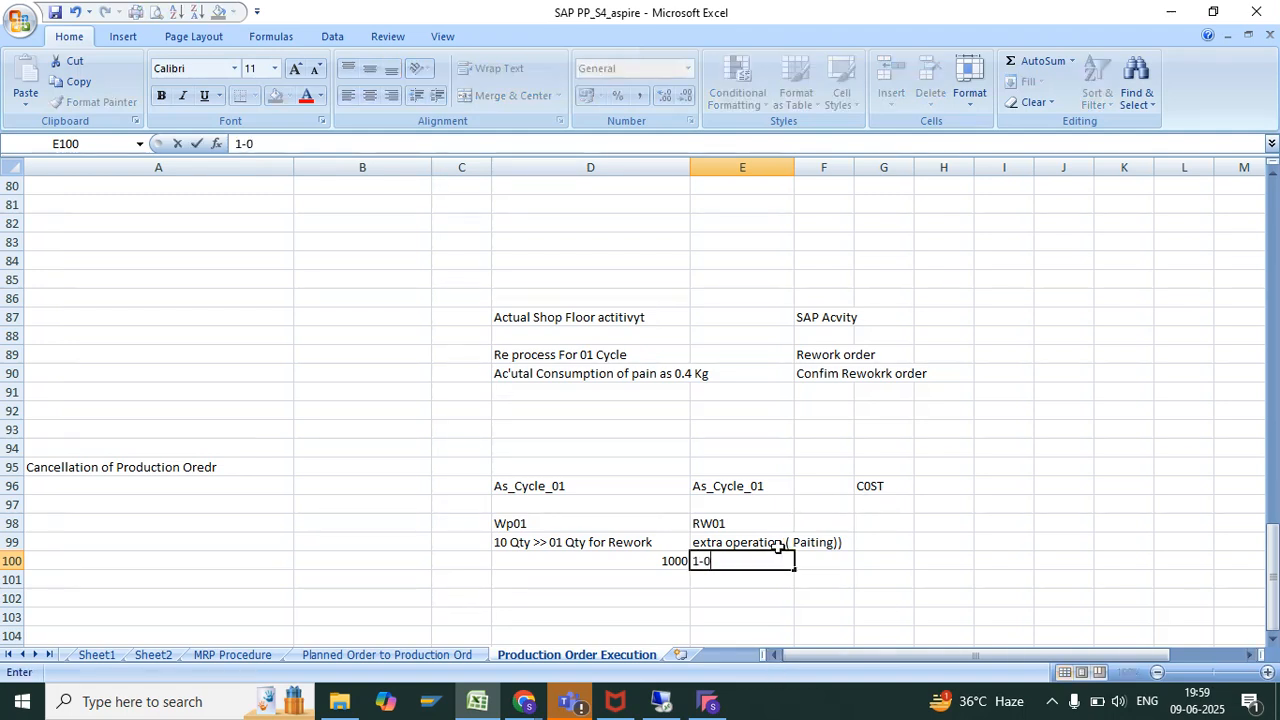
{"action": "key", "text": "BackSpace"}
{"action": "key", "text": "BackSpace"}
{"action": "type", "text": "00"}
{"action": "key", "text": "Return"}
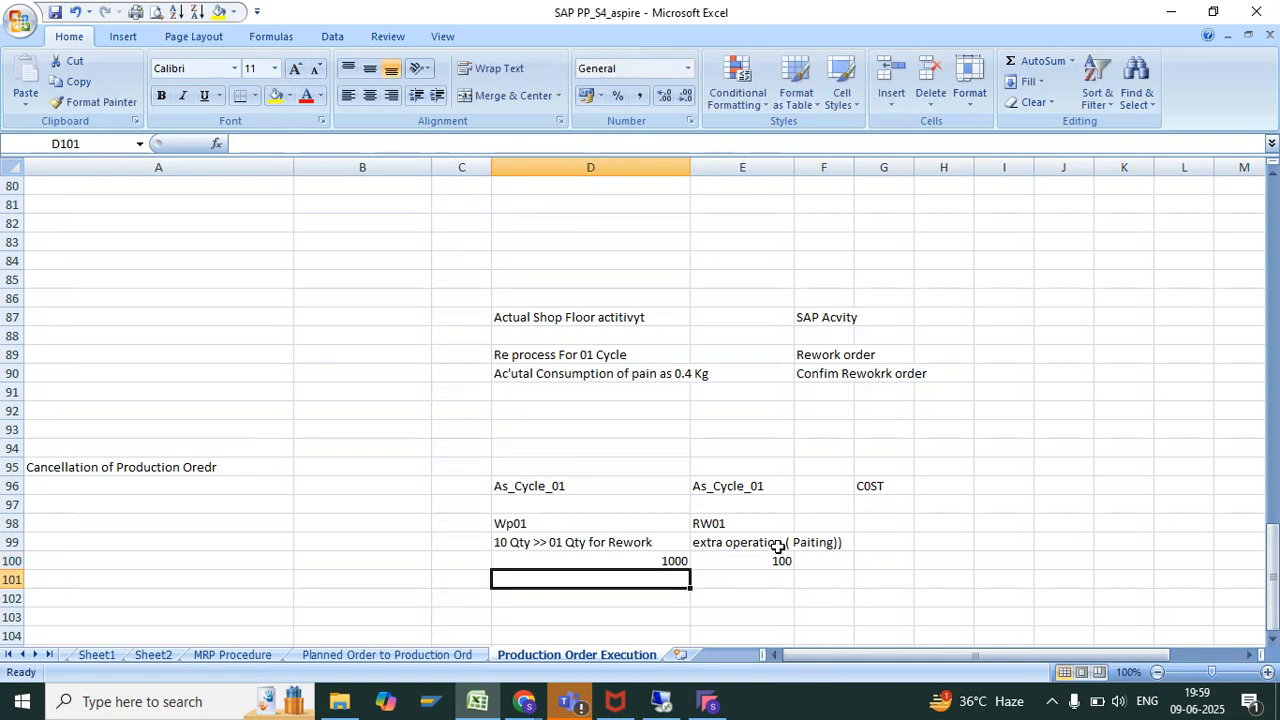
{"action": "left_click", "coordinate": [757, 595]}
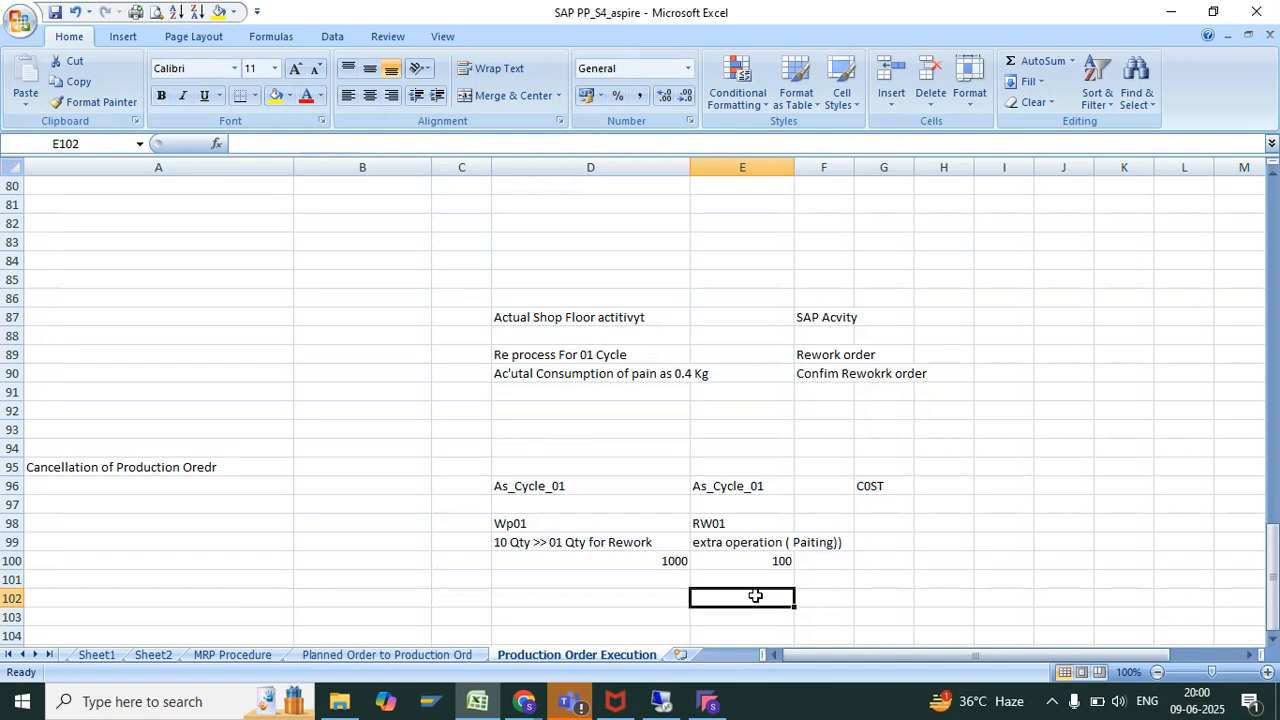
Go back through the workbook's sheets and show the S4 Hana PP Module course outline
{"action": "left_click", "coordinate": [103, 650]}
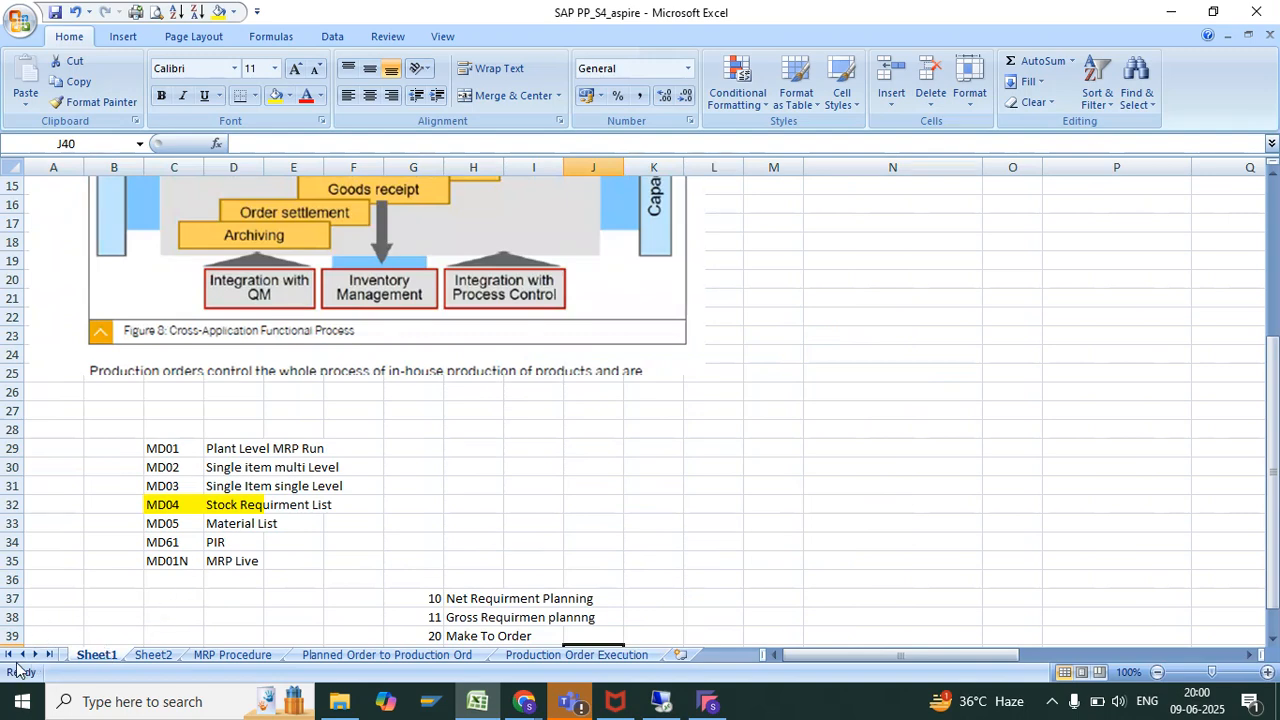
{"action": "left_click", "coordinate": [21, 654]}
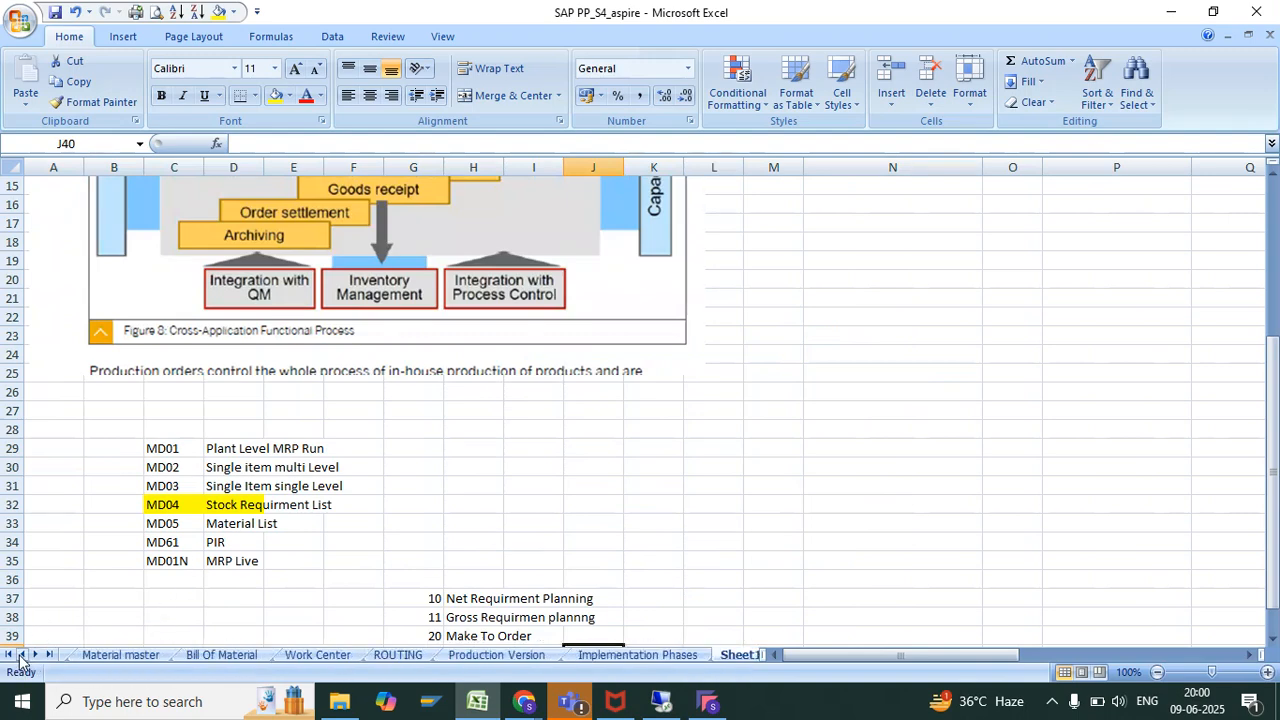
{"action": "left_click", "coordinate": [21, 654]}
{"action": "left_click", "coordinate": [21, 654]}
{"action": "left_click", "coordinate": [108, 656]}
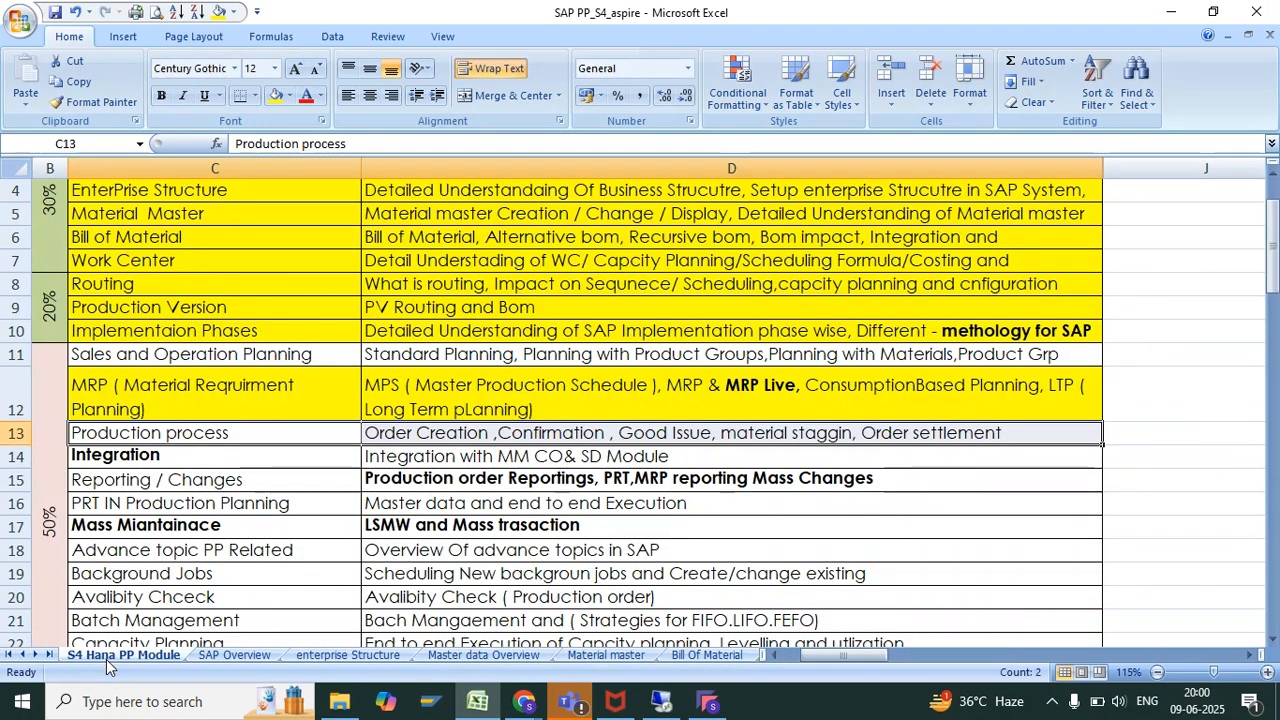
Highlight the Reporting / Changes topic and its description in C15:D15 with yellow fill
{"action": "left_click", "coordinate": [226, 483]}
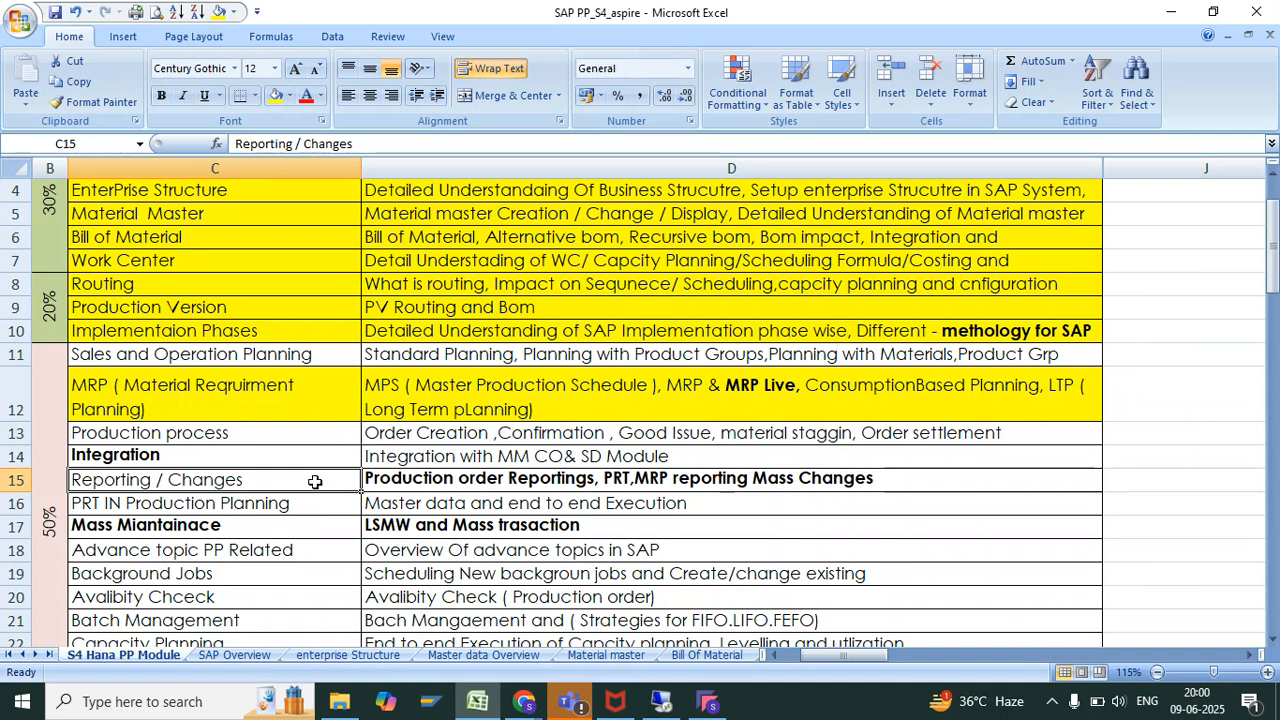
{"action": "left_click", "coordinate": [531, 479]}
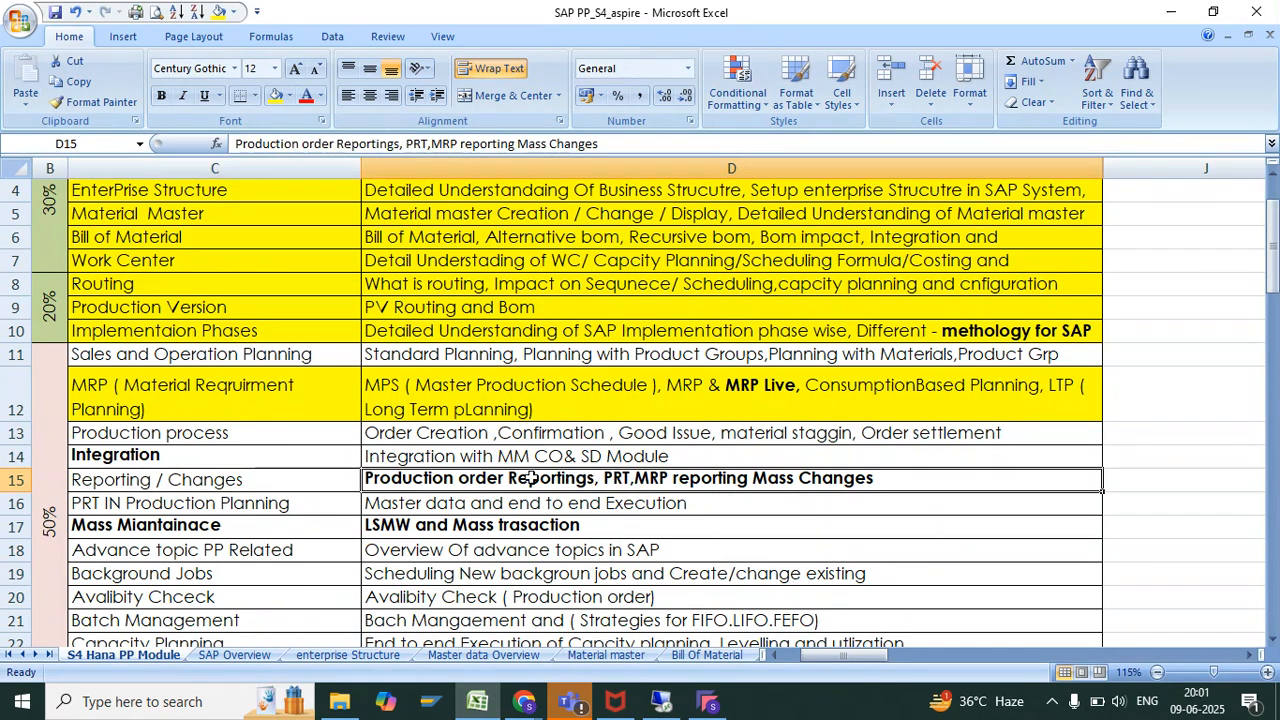
{"action": "left_click_drag", "start_coordinate": [406, 478], "coordinate": [337, 474]}
{"action": "left_click", "coordinate": [334, 473]}
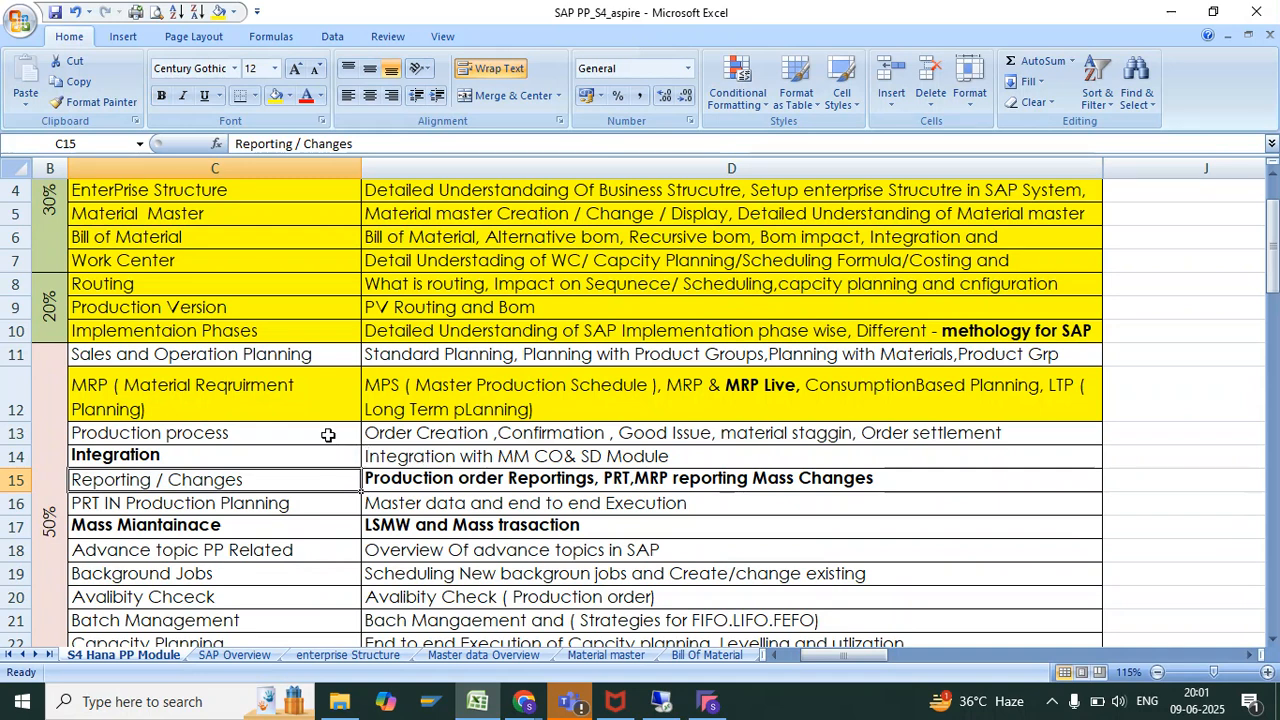
{"action": "left_click", "coordinate": [326, 434], "text": "ctrl"}
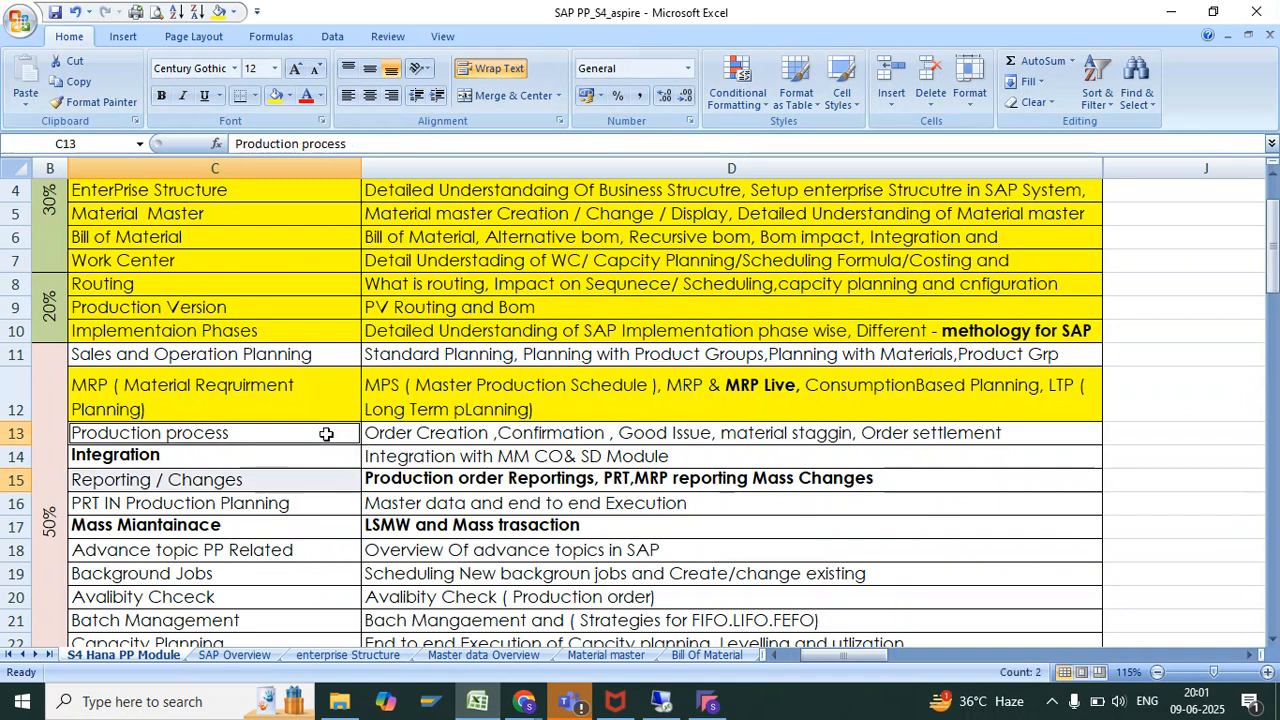
{"action": "left_click", "coordinate": [295, 482]}
{"action": "left_click_drag", "start_coordinate": [295, 482], "coordinate": [420, 480]}
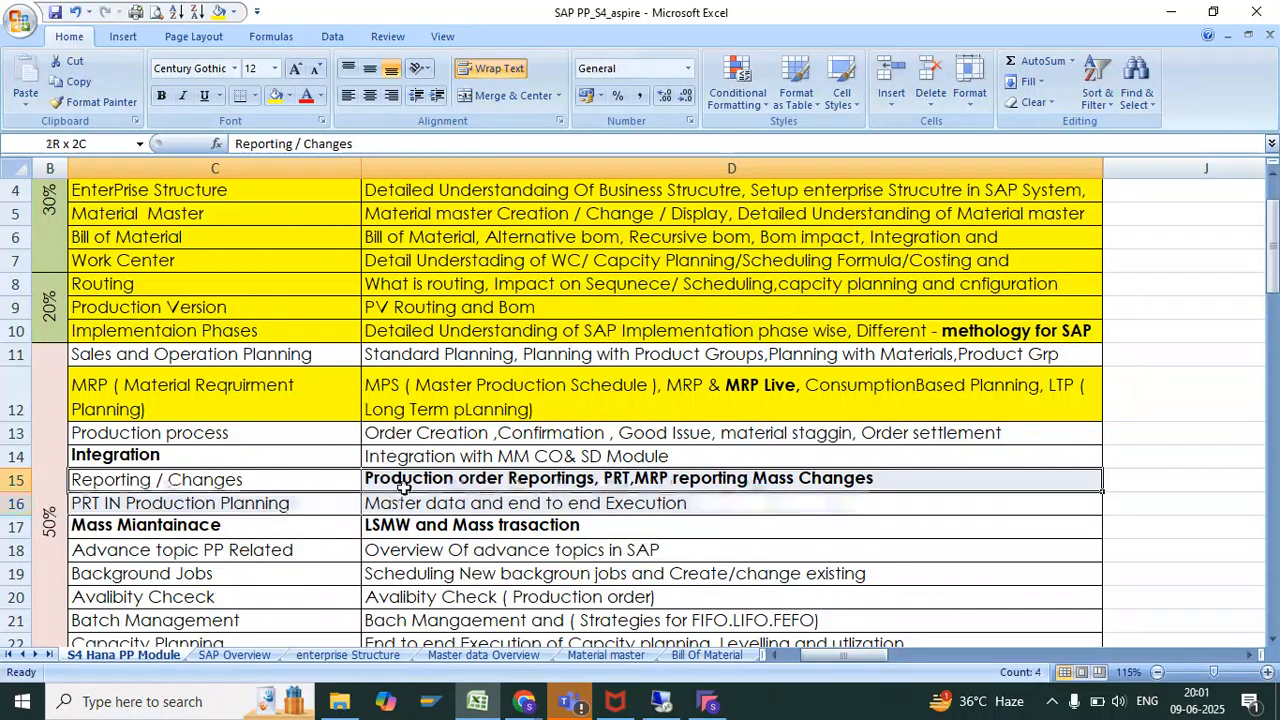
{"action": "left_click", "coordinate": [276, 96]}
{"action": "left_click_drag", "start_coordinate": [310, 434], "coordinate": [386, 440]}
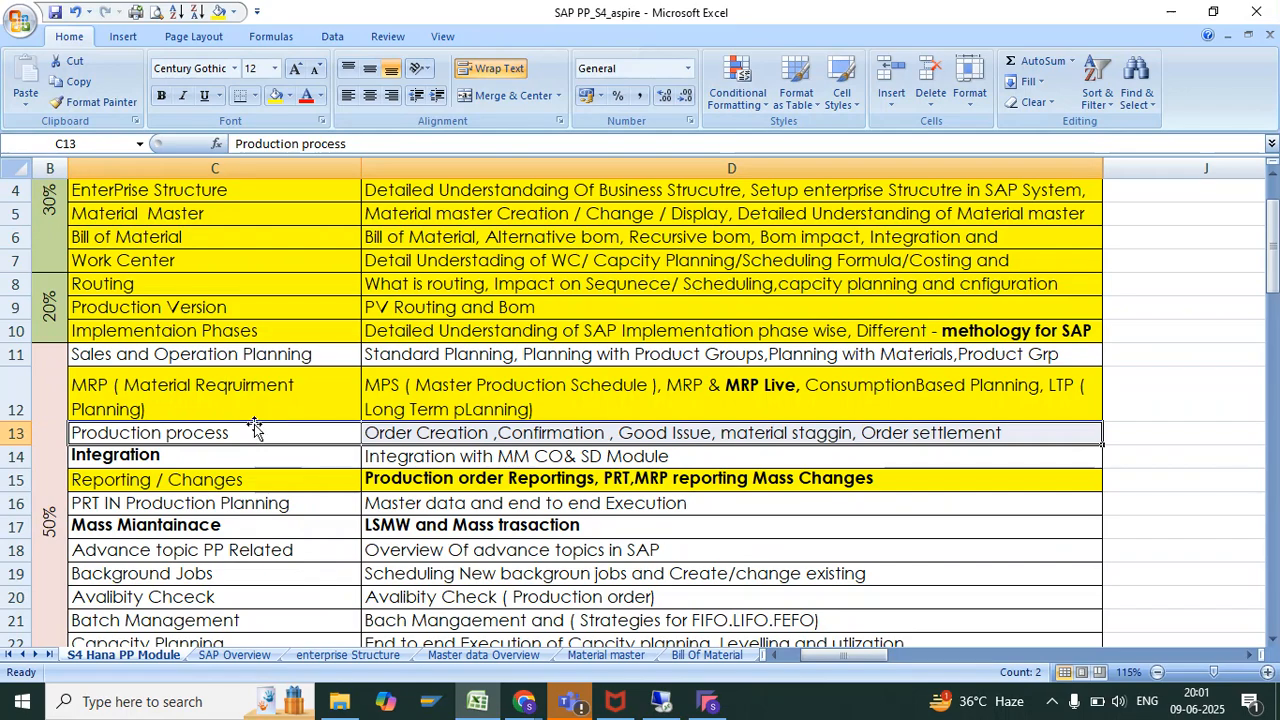
Switch to SAP, leave the CO11N goods movements overview without saving using /n, and return to the Excel workbook
{"action": "key", "text": "alt+Tab"}
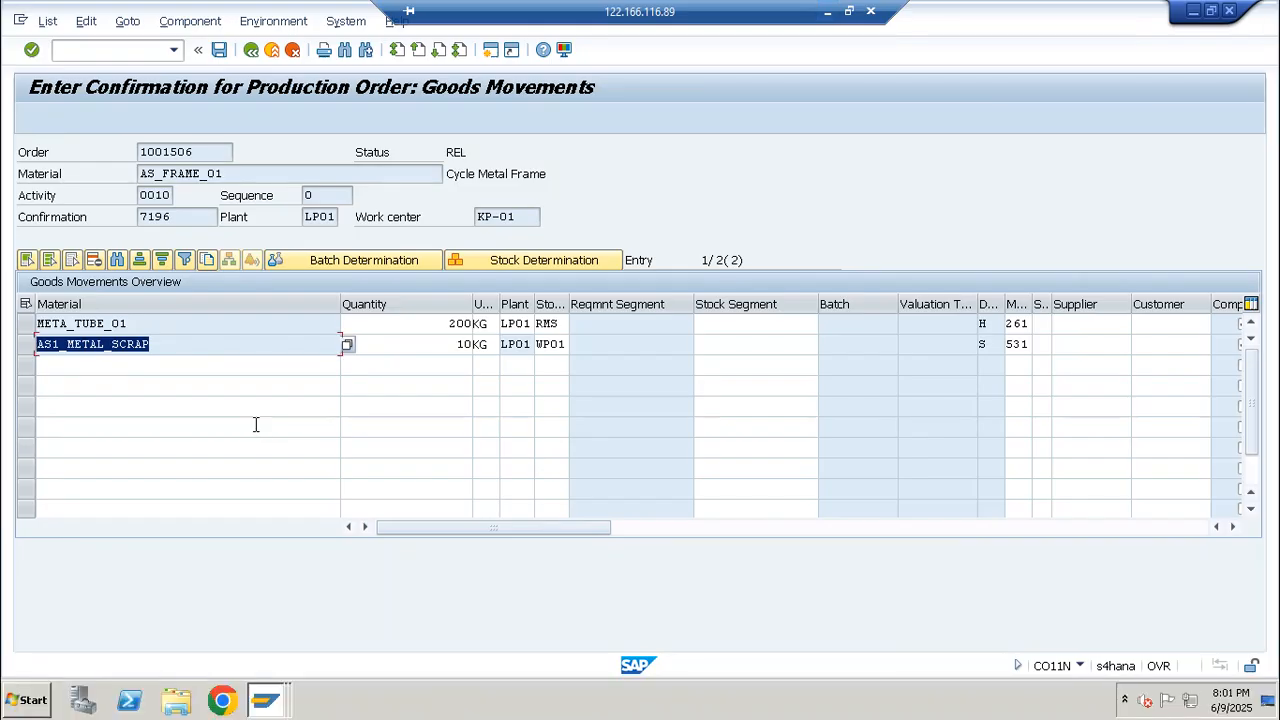
{"action": "key", "text": "alt+Tab"}
{"action": "key", "text": "alt+Tab"}
{"action": "left_click", "coordinate": [130, 55]}
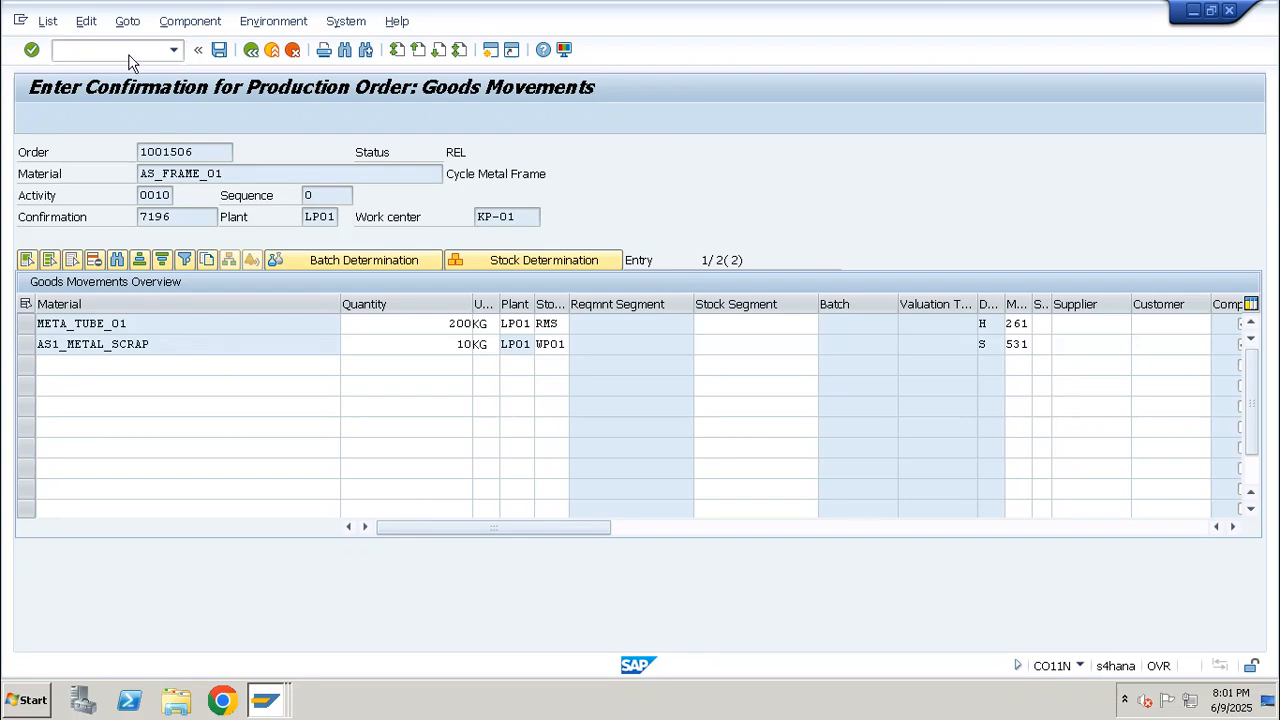
{"action": "type", "text": "/n"}
{"action": "key", "text": "Return"}
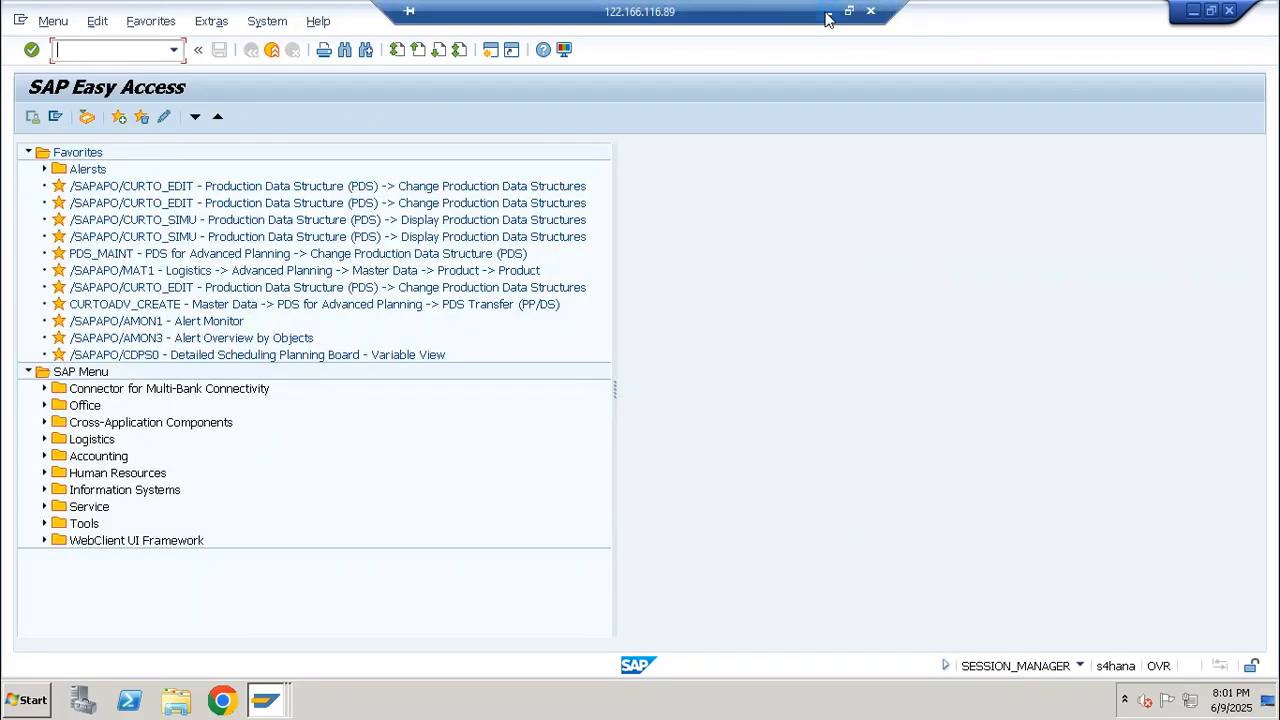
{"action": "left_click", "coordinate": [827, 13]}
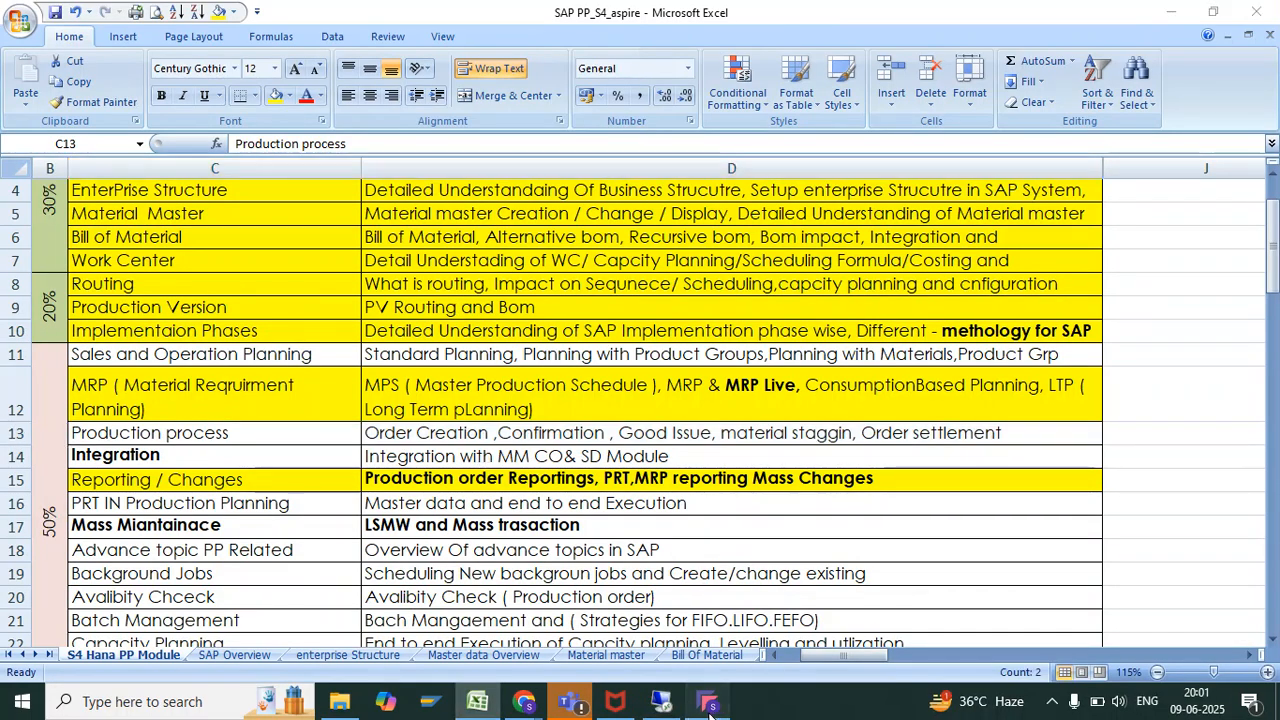